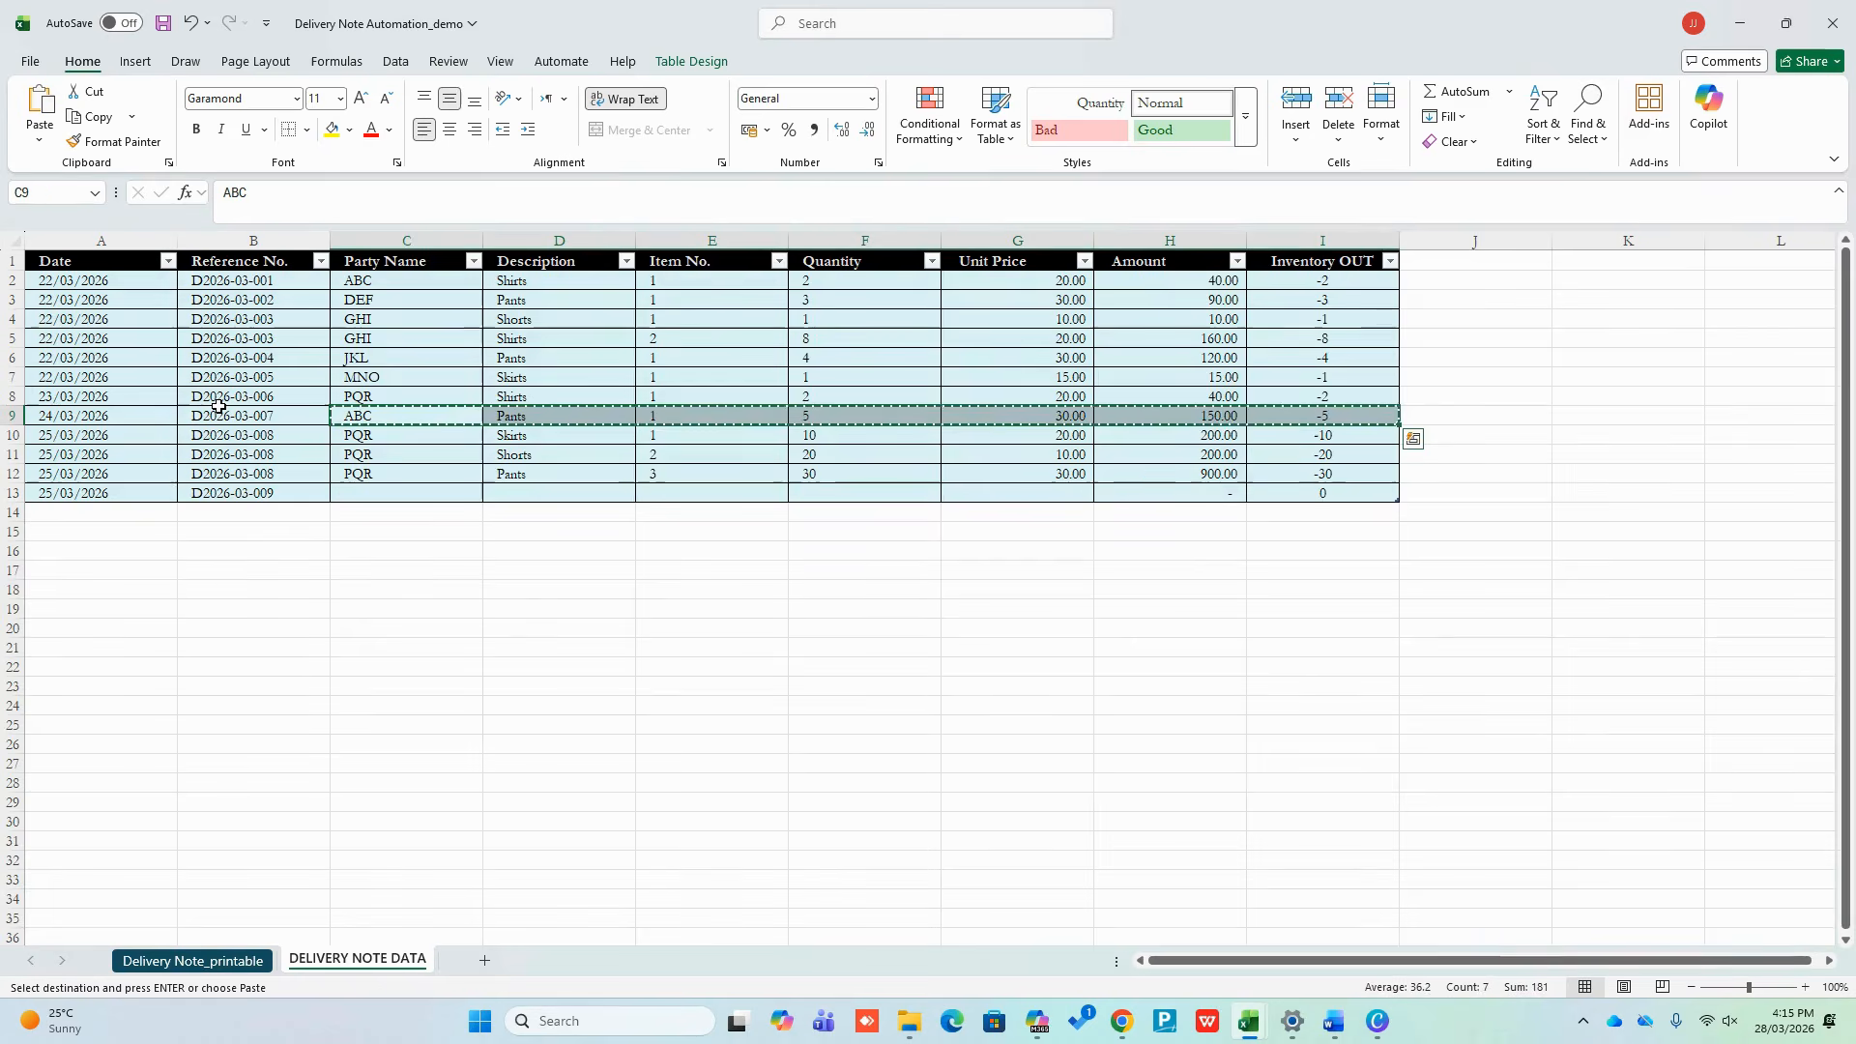
Paste row 9's delivery record into row 13, changing it to Shorts with quantity 7
click(426, 488)
key(ctrl+v)
click(568, 492)
text(Shorts)
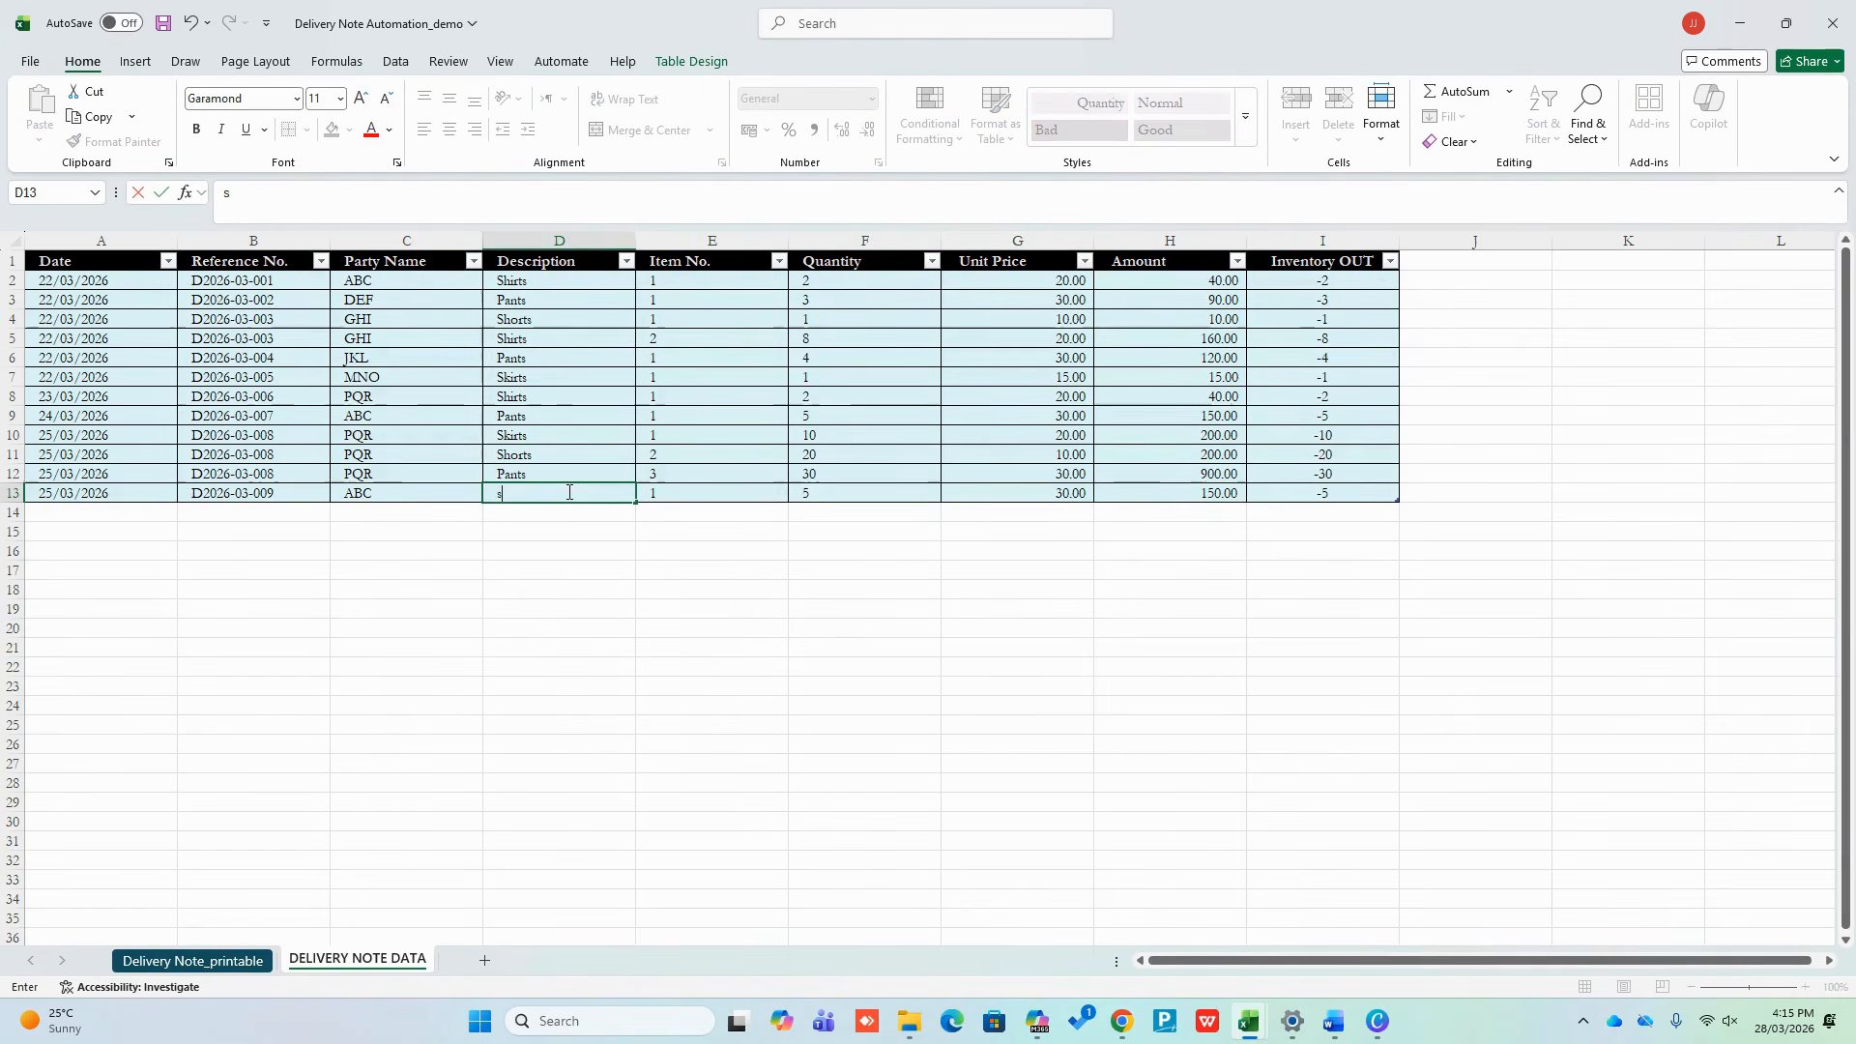
key(Return)
click(869, 510)
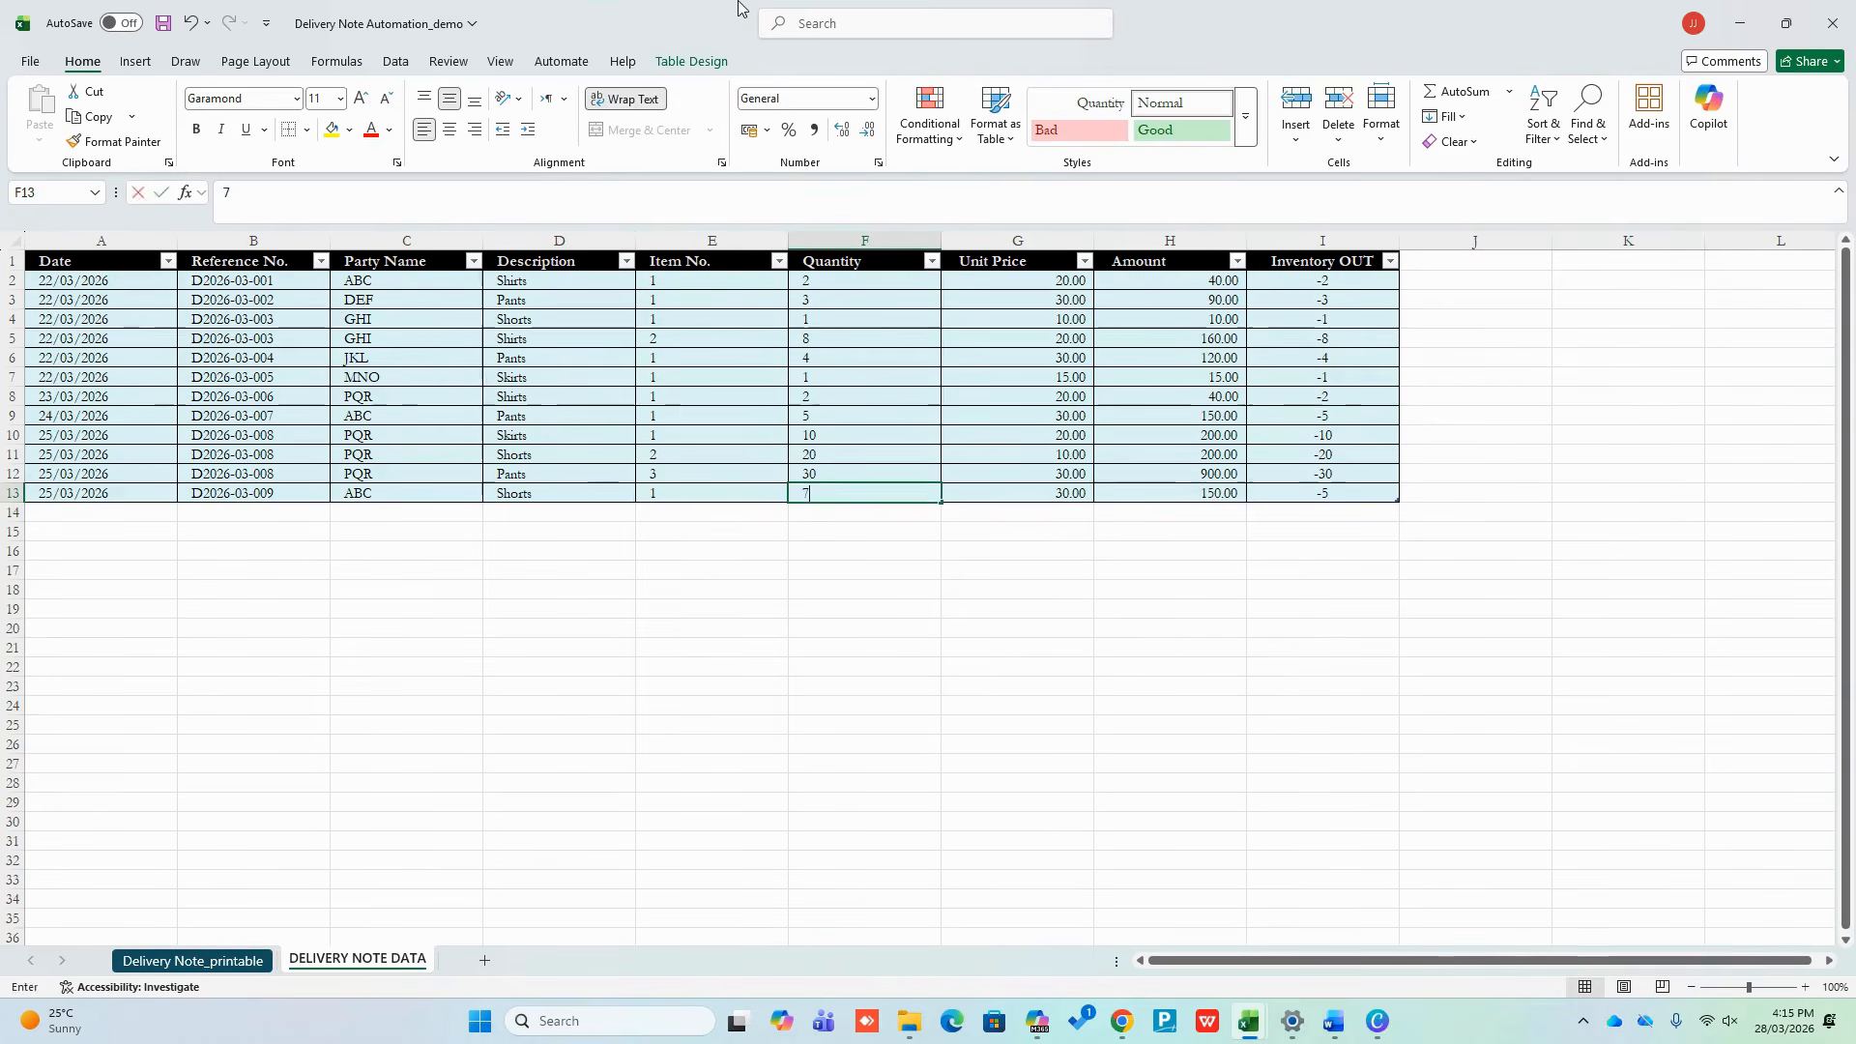
click(192, 960)
On the Delivery Note_printable sheet, choose D2026-03-009 in G3's reference dropdown
click(566, 344)
click(614, 344)
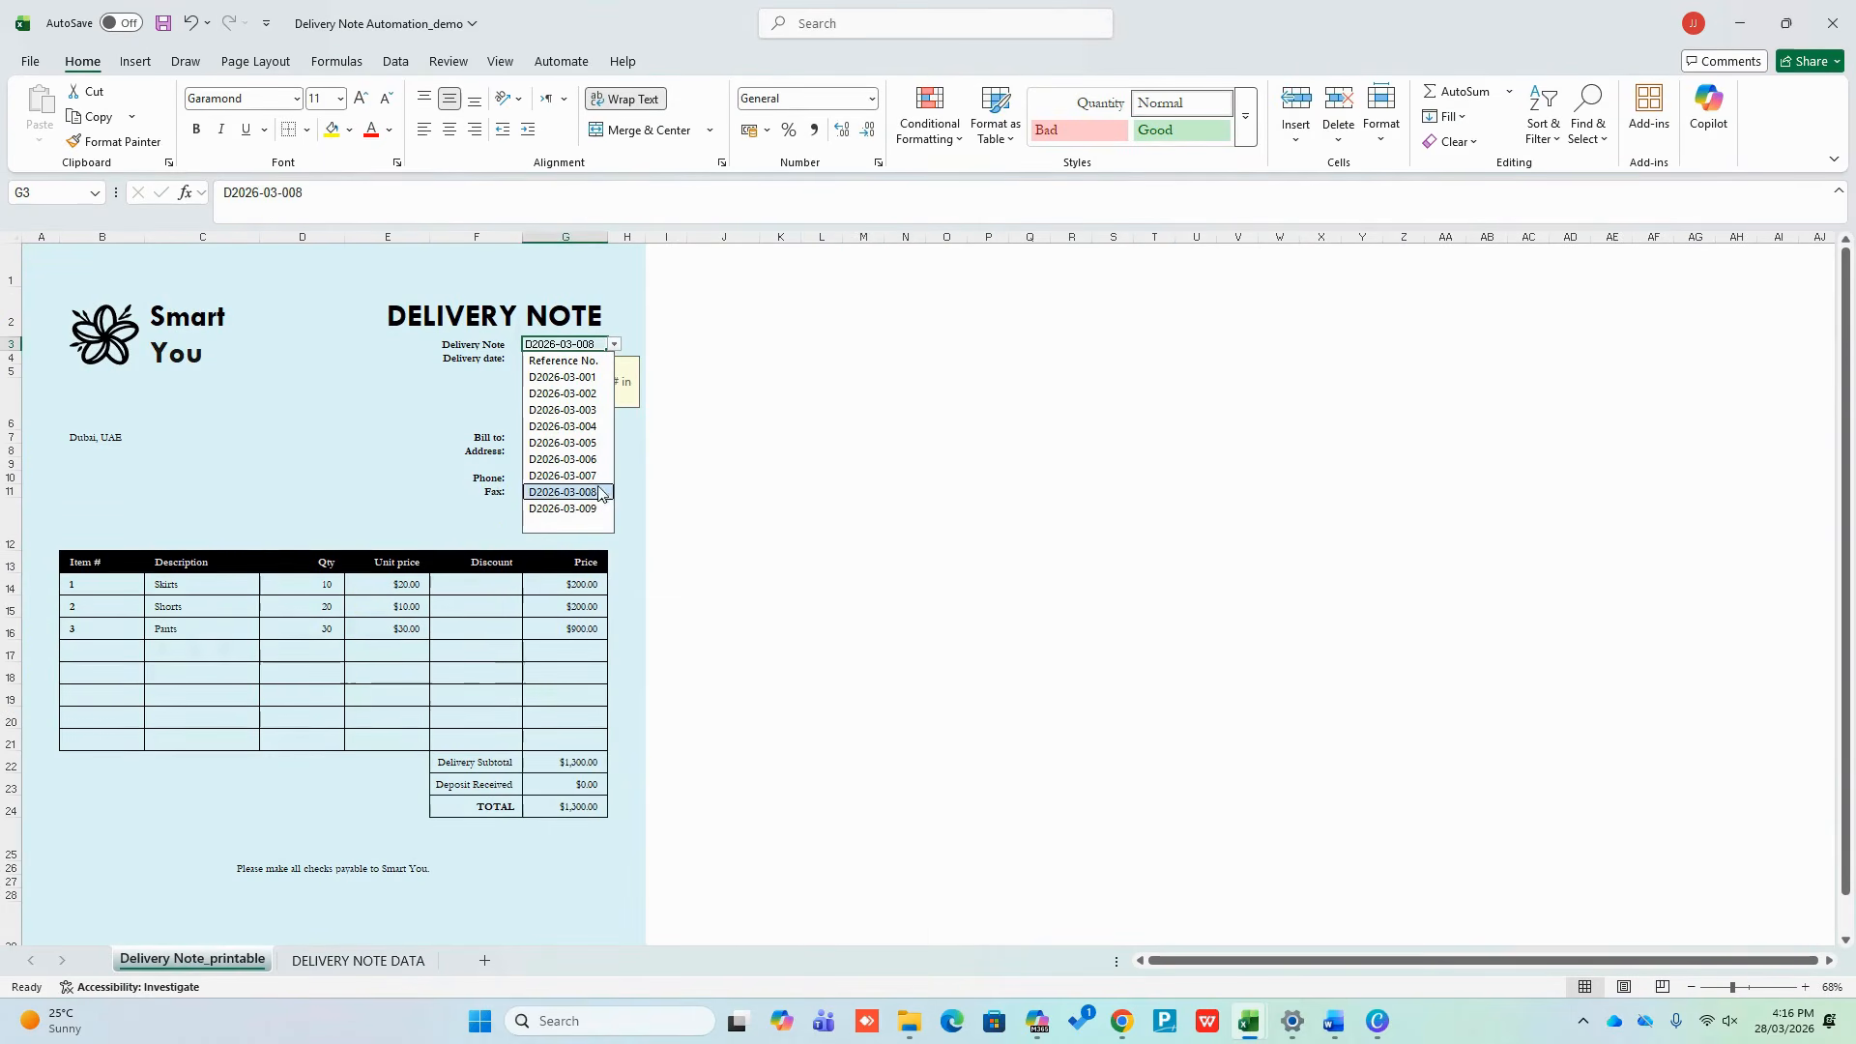
click(562, 508)
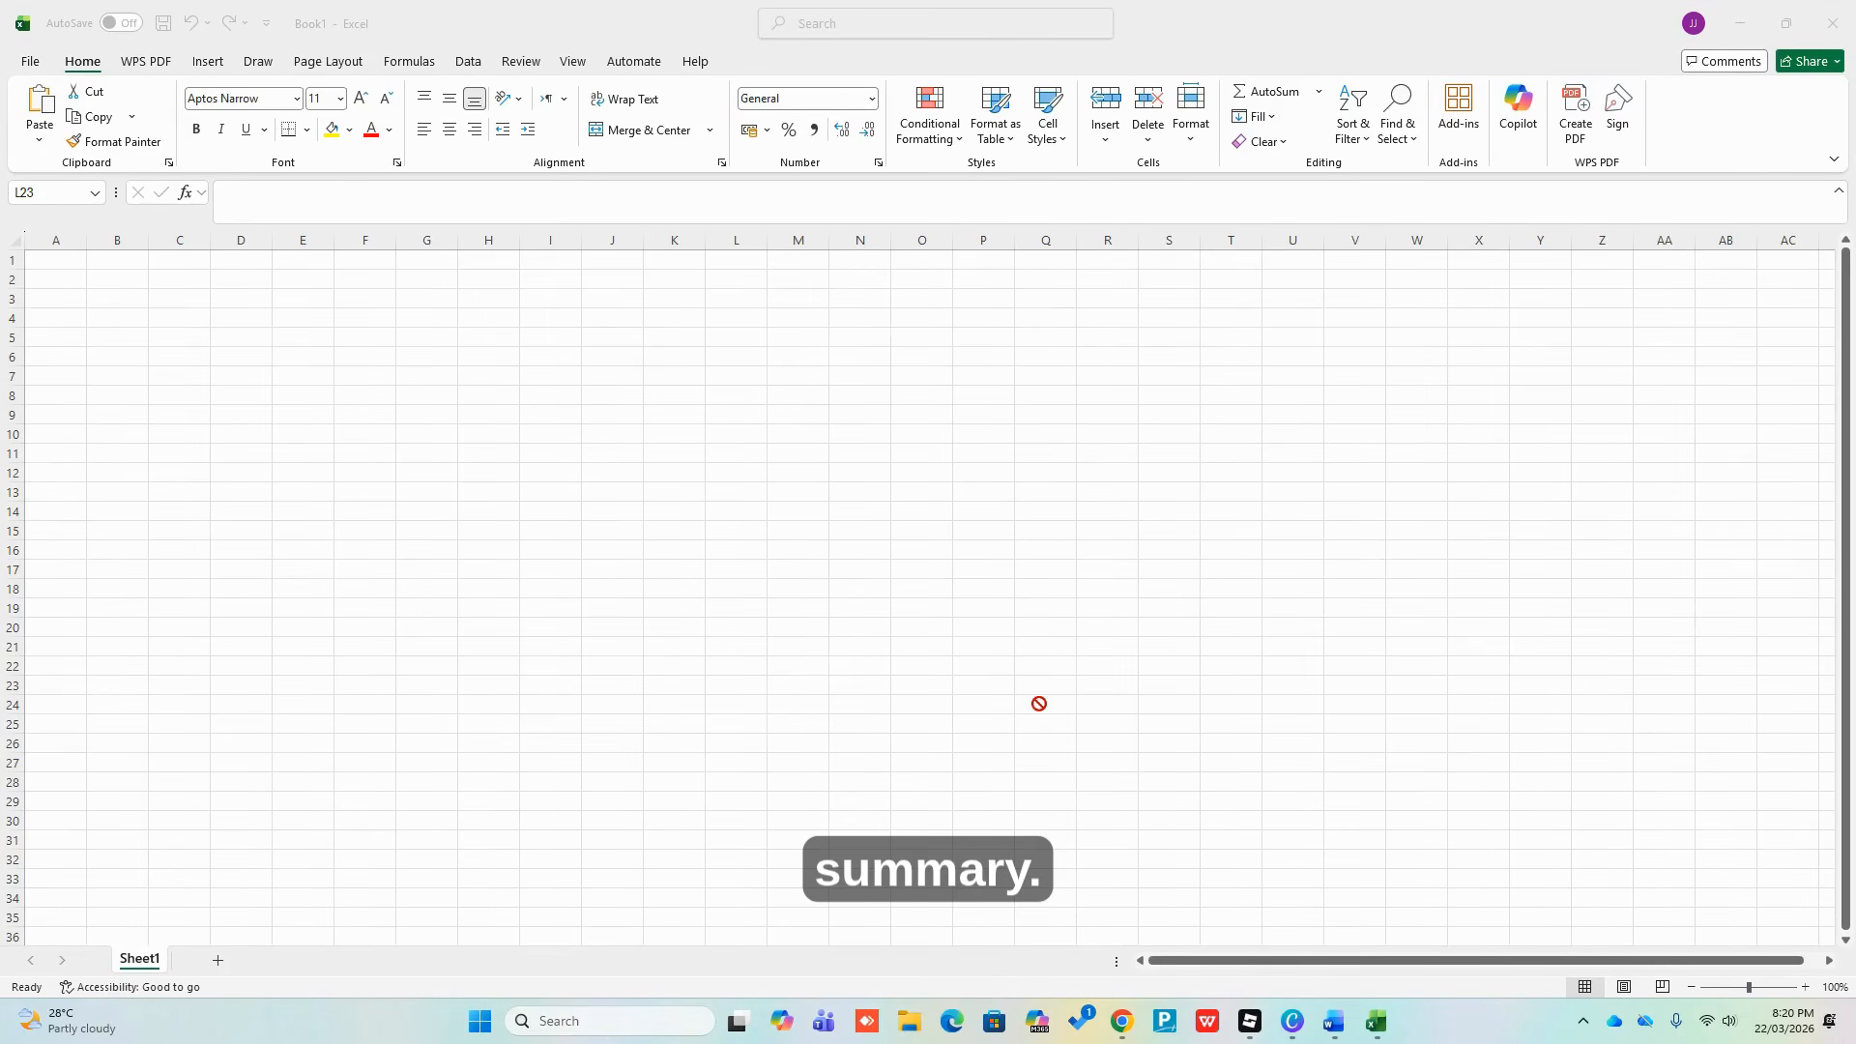
Search the online templates for 'DELIVERY NOTE', which returns no results
click(38, 64)
click(31, 66)
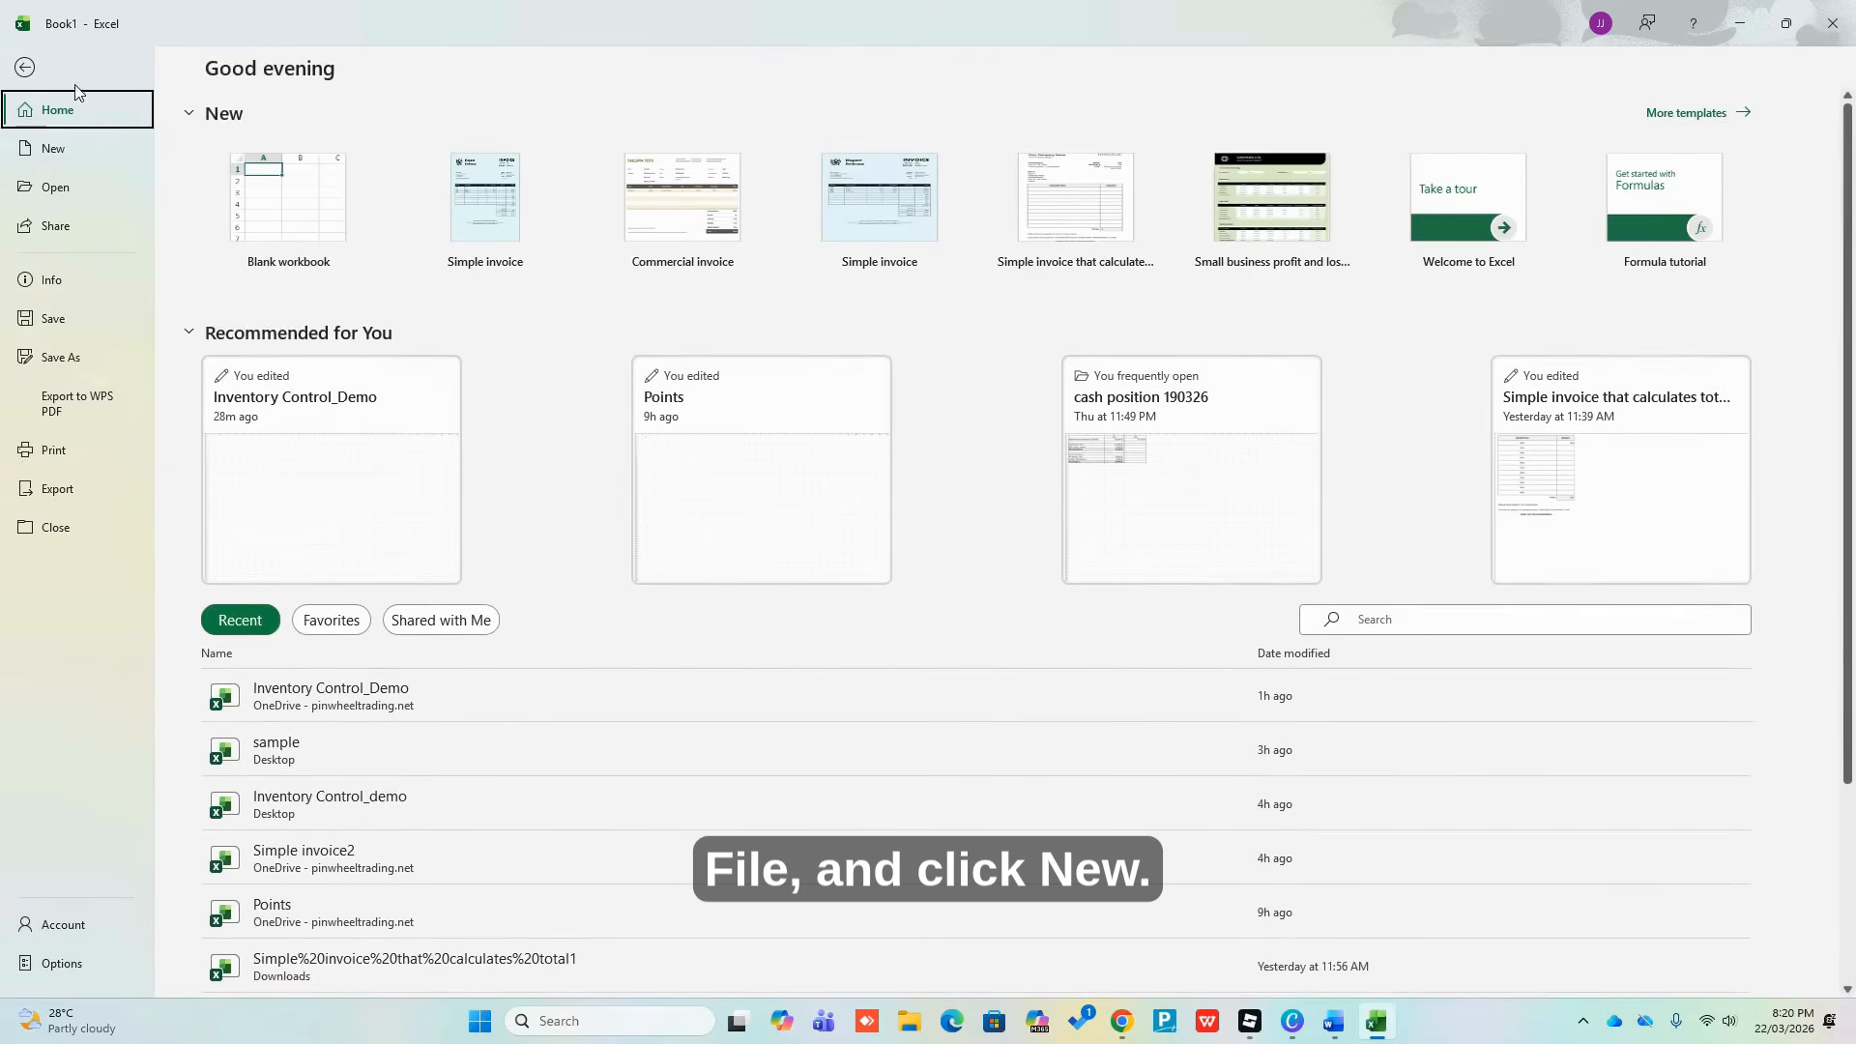
click(64, 148)
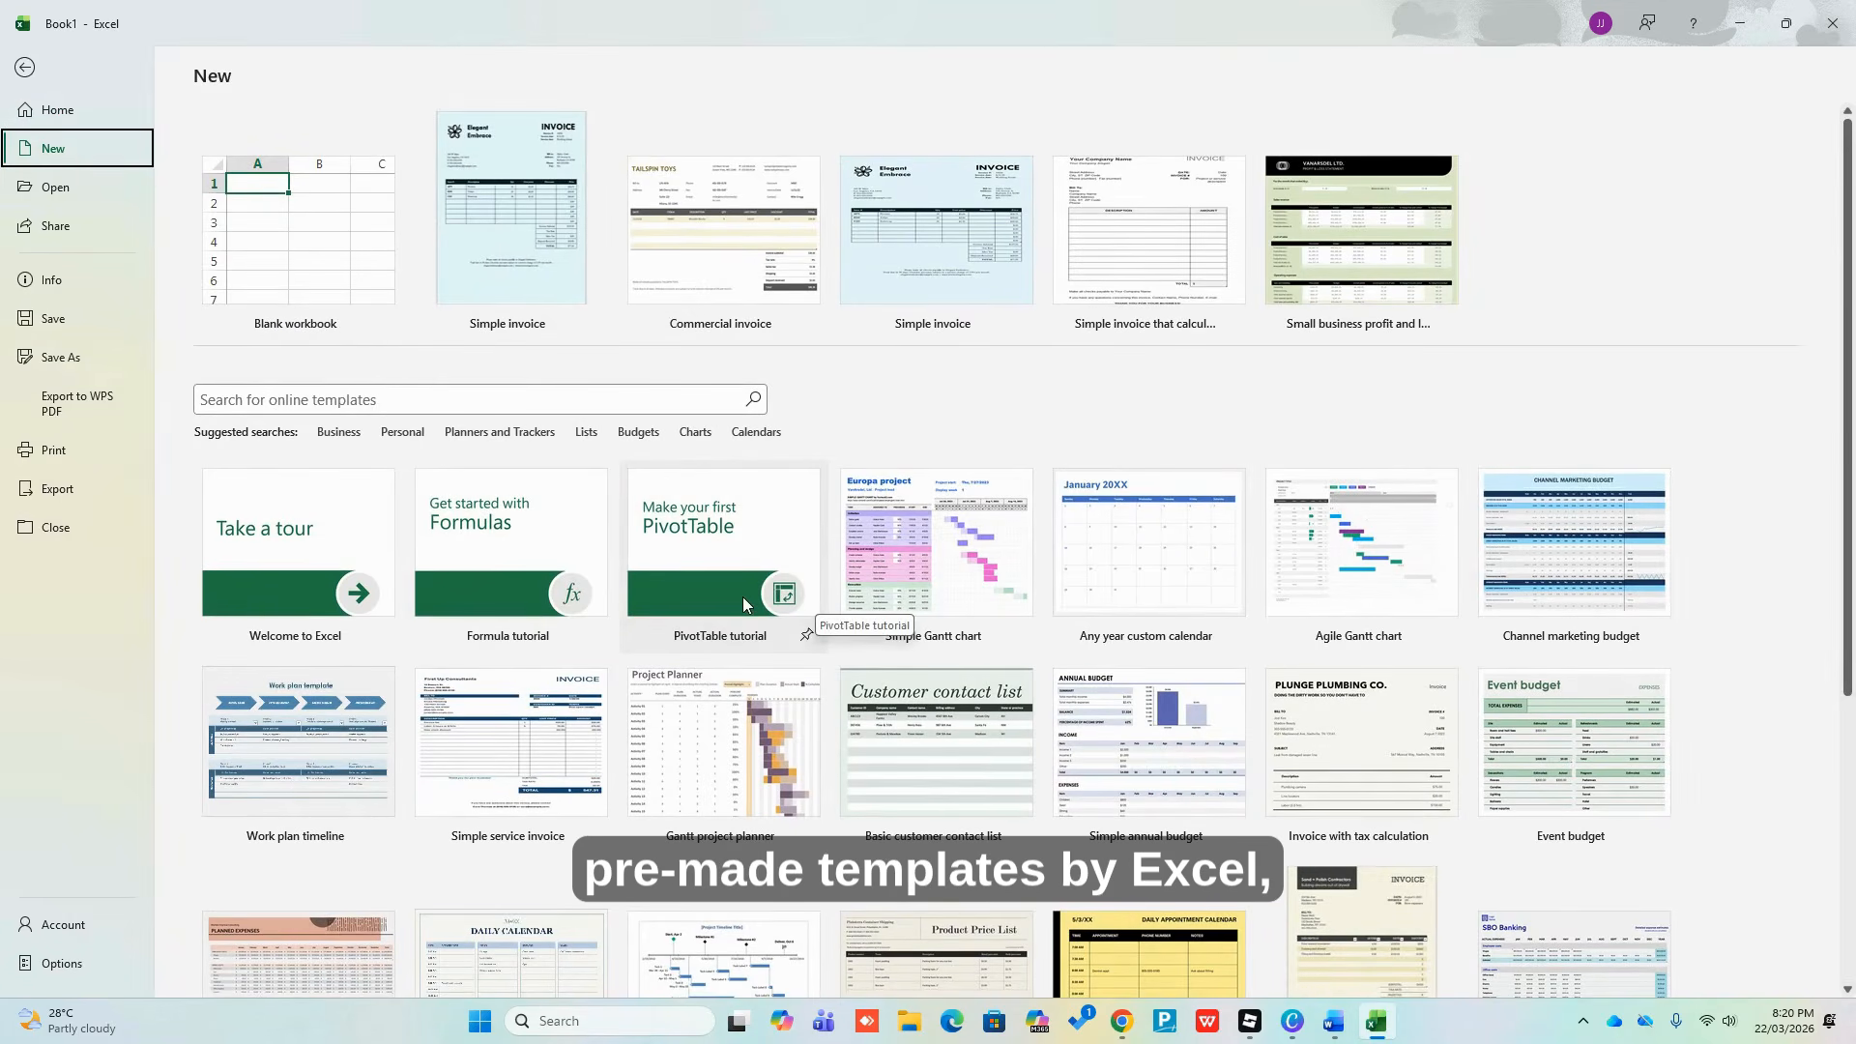
click(261, 400)
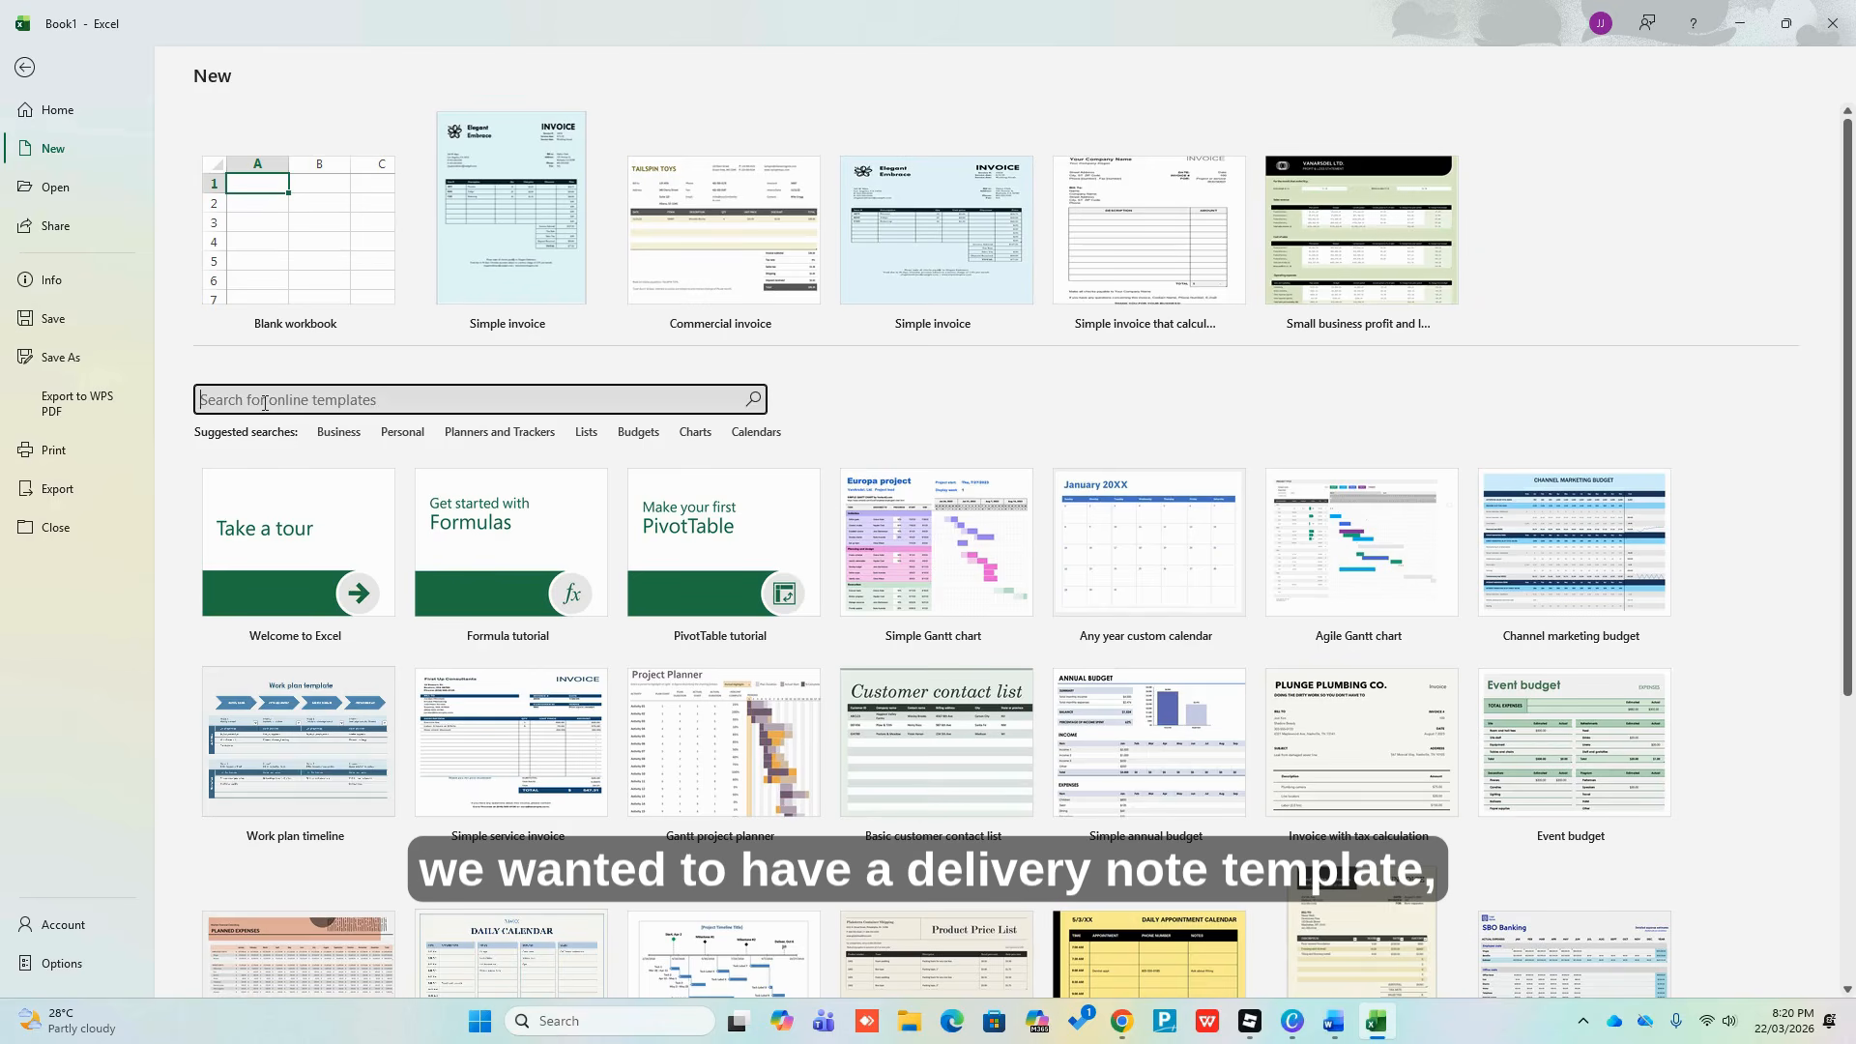
text(DELIVERY N)
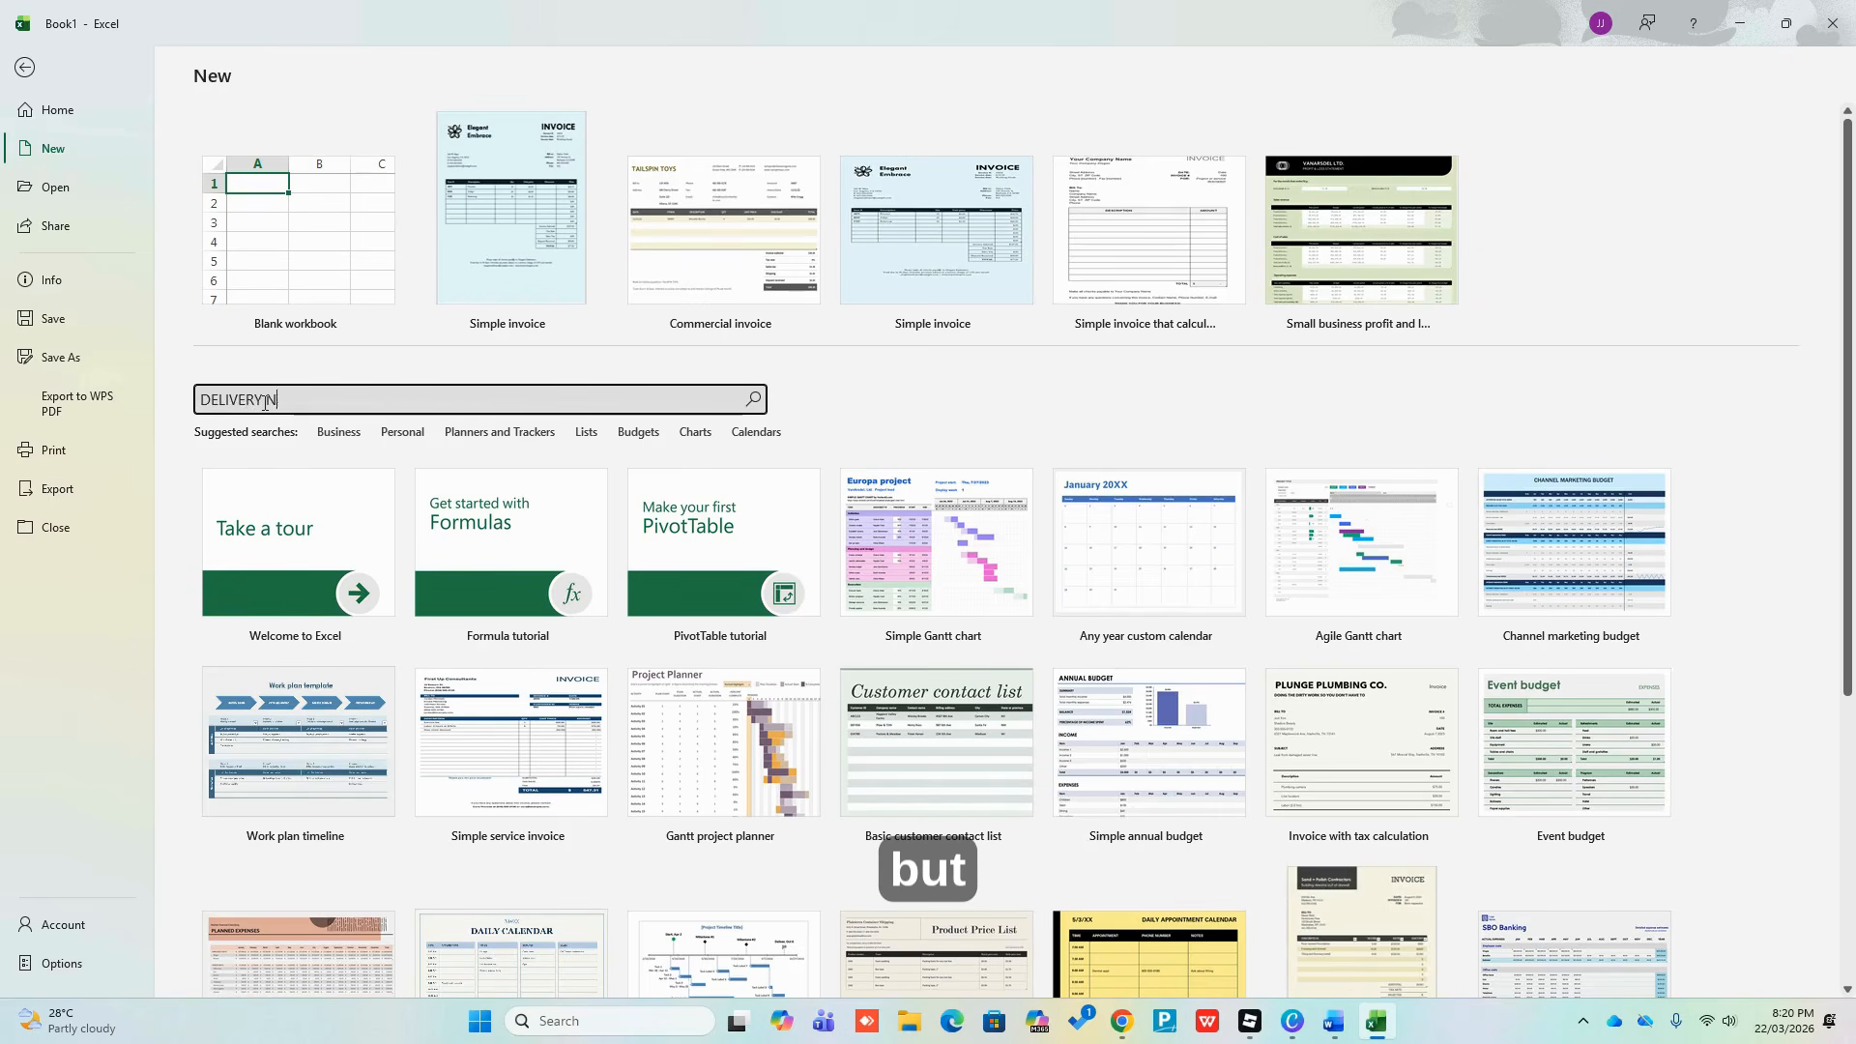
text(OTE)
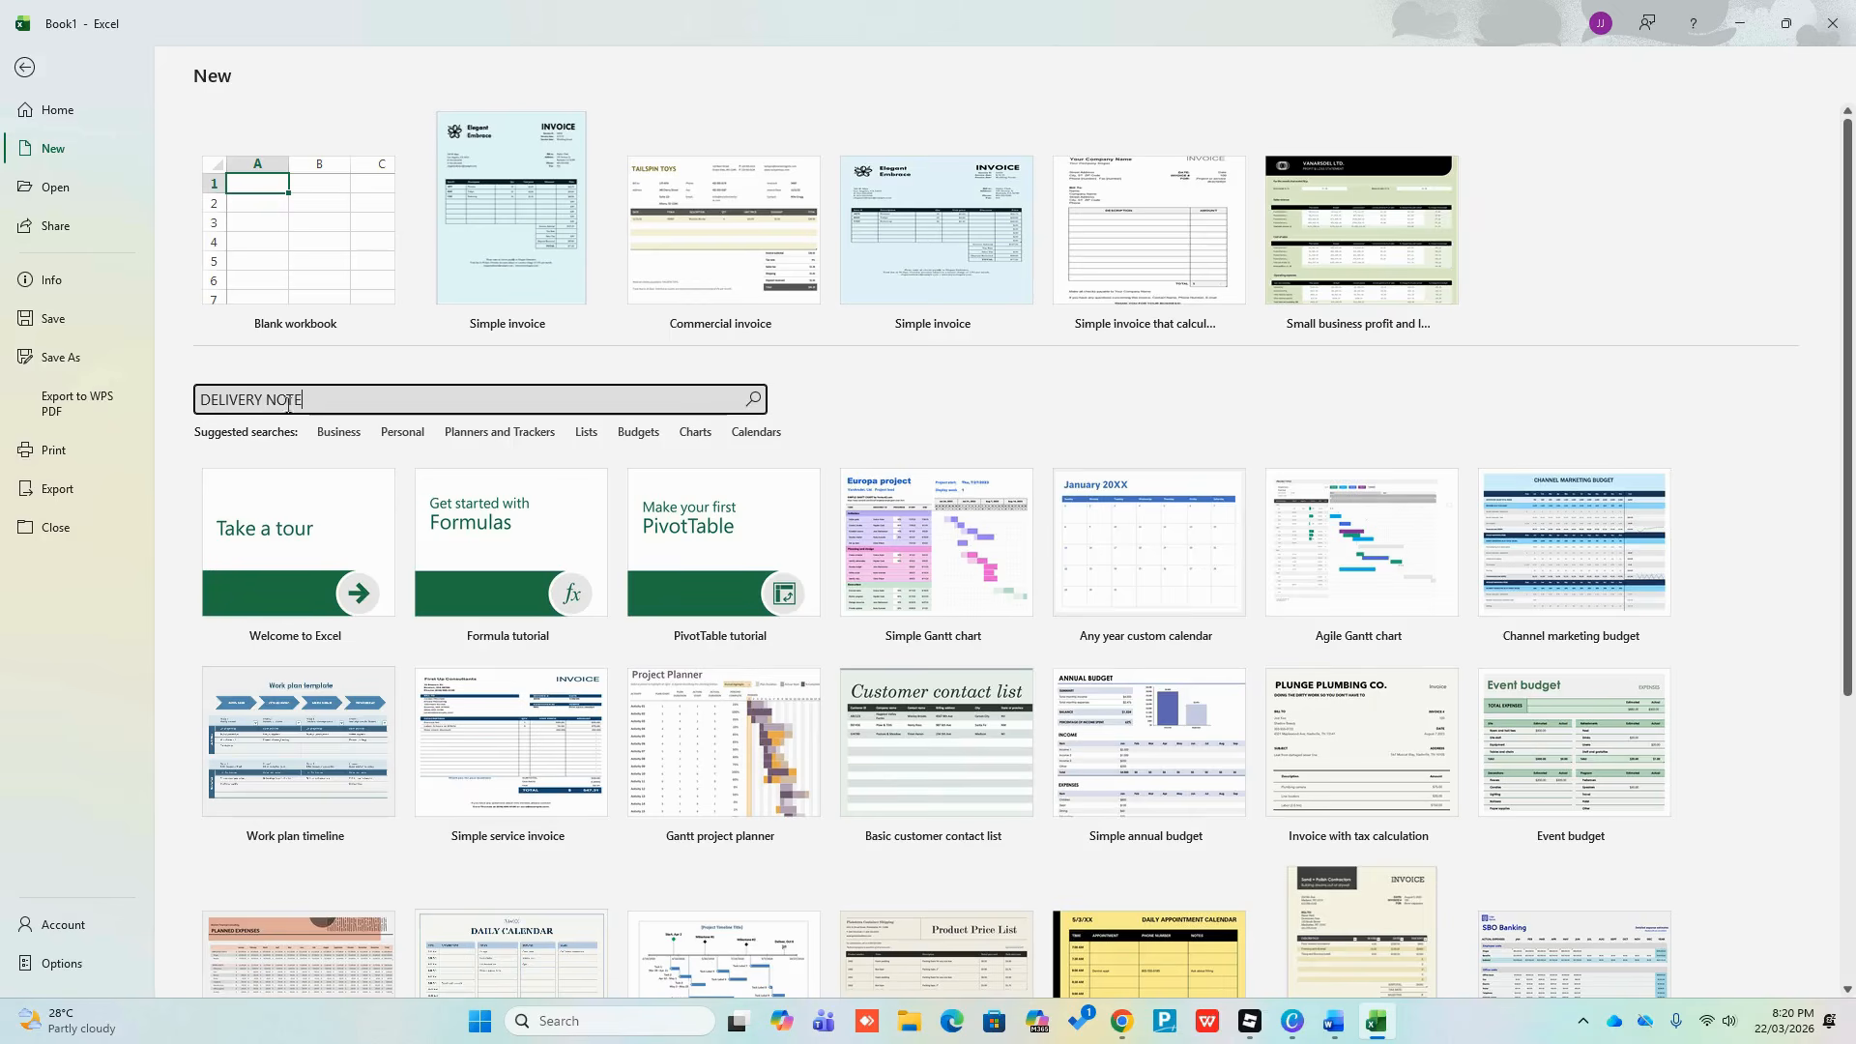
click(753, 400)
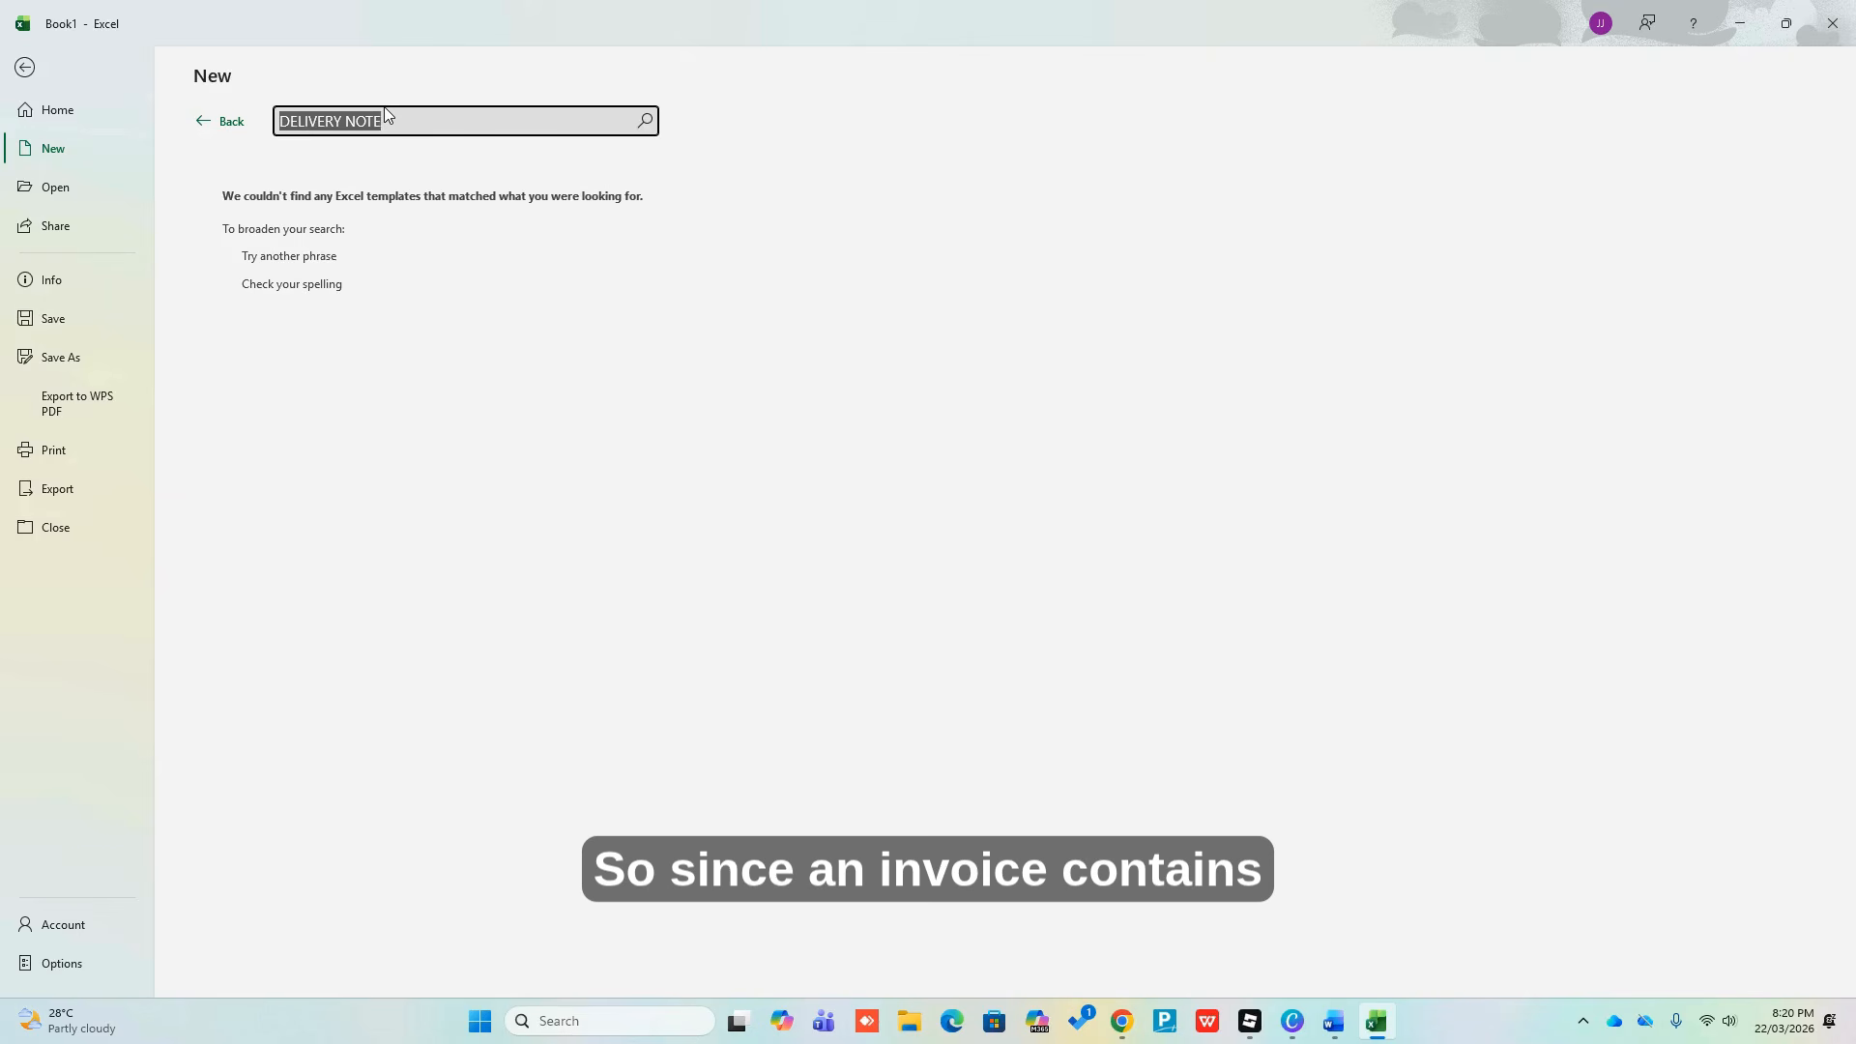
Search the templates for 'INVOICE' and create a workbook from Simple invoice
key(BackSpace)
text(IN)
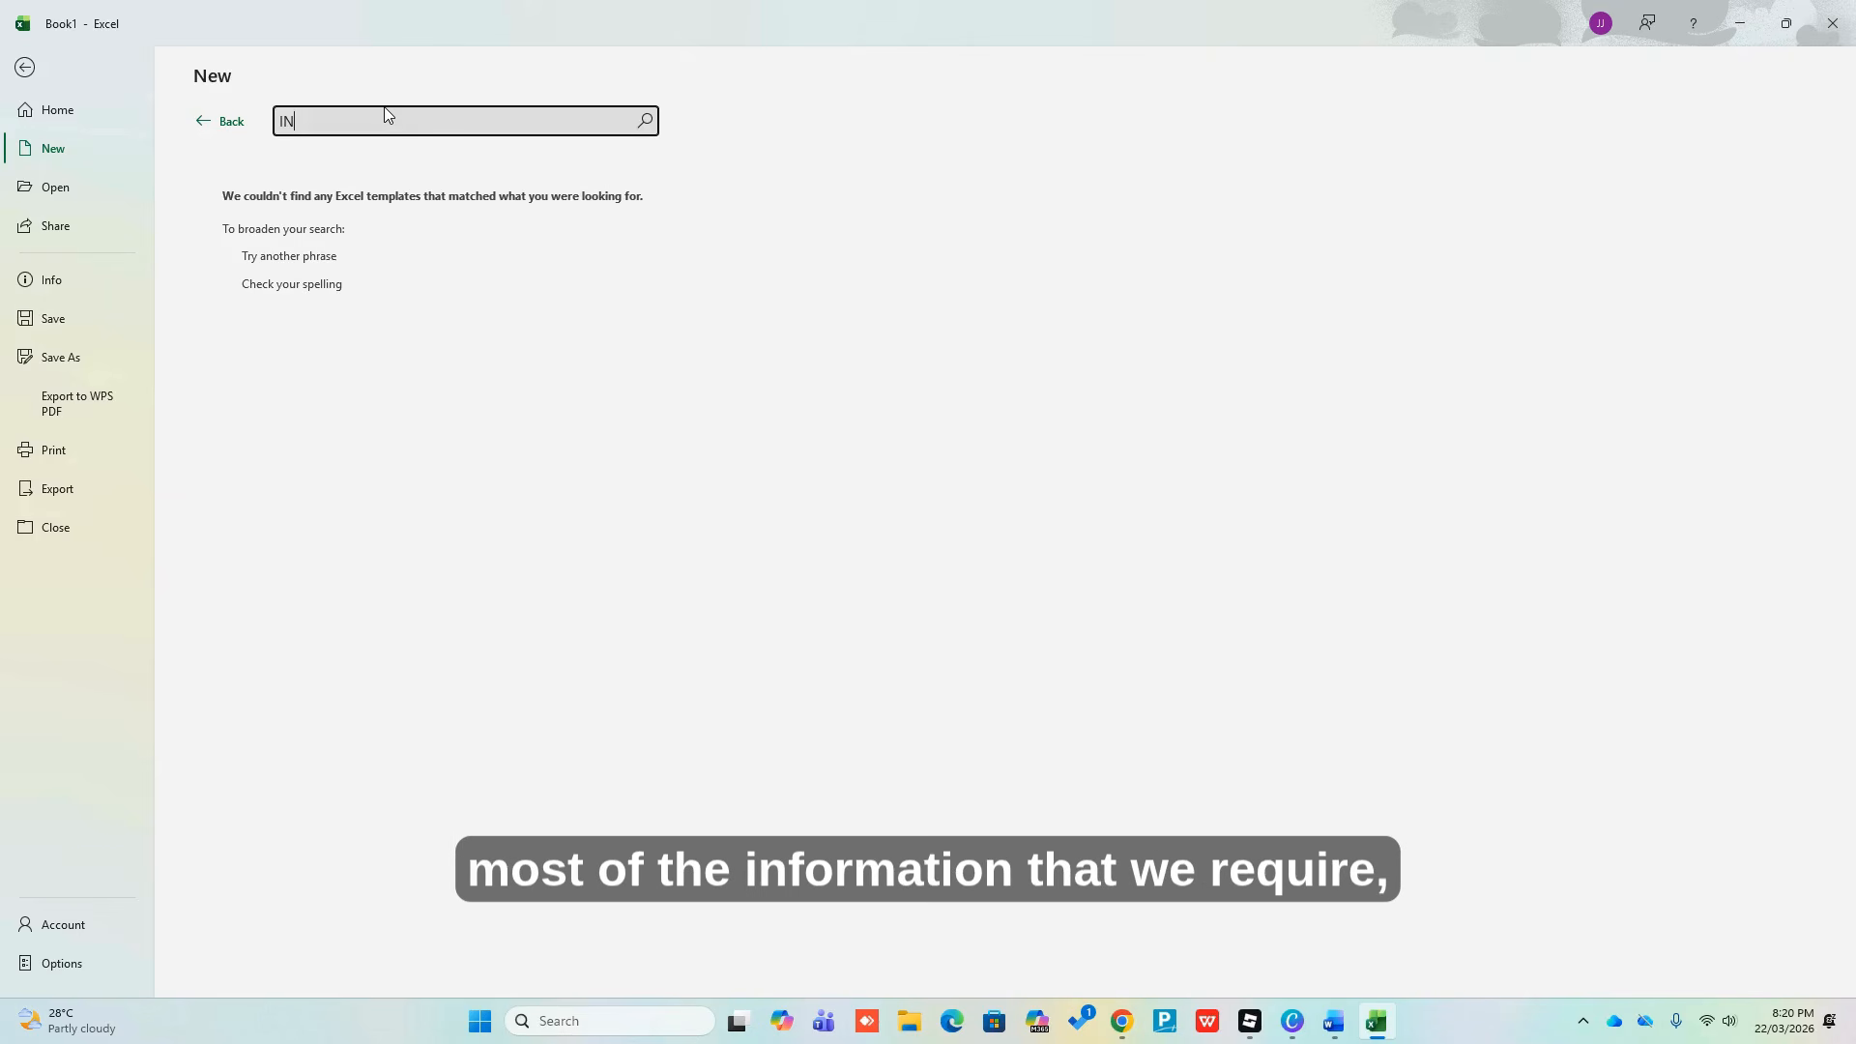
text(VOICE)
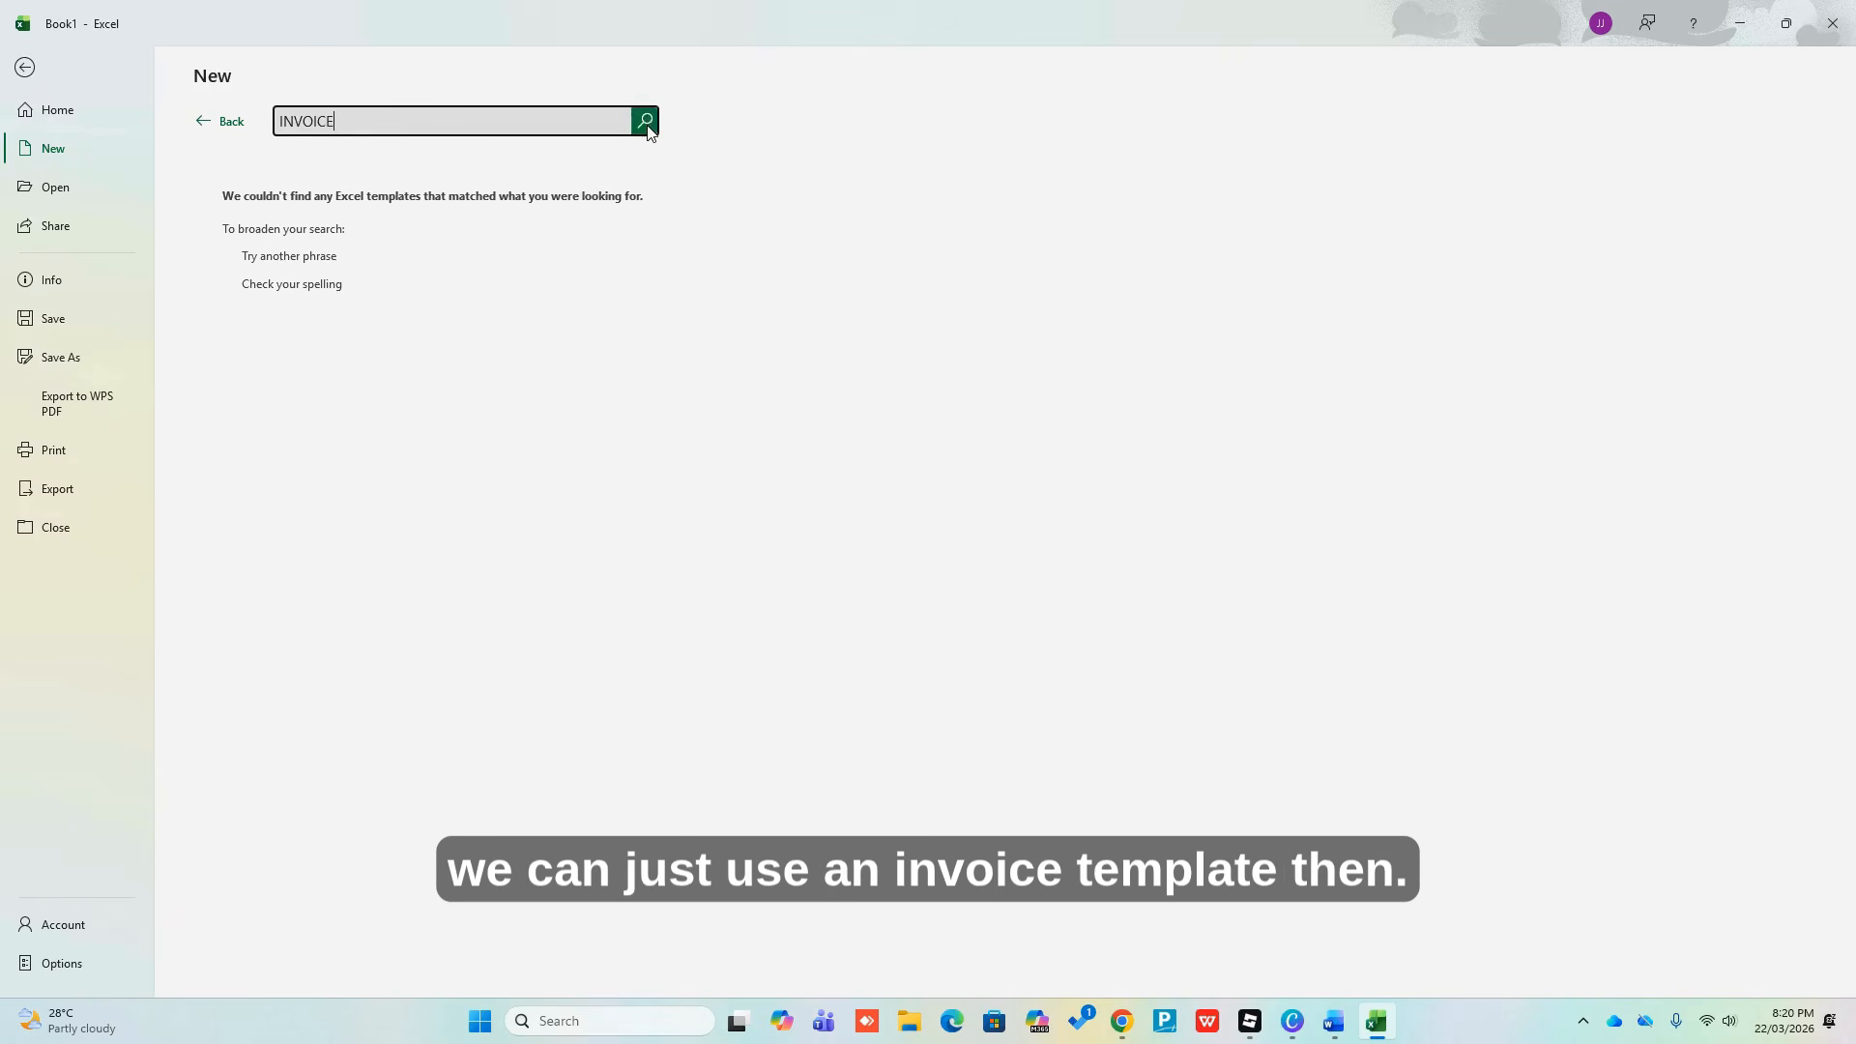
click(645, 124)
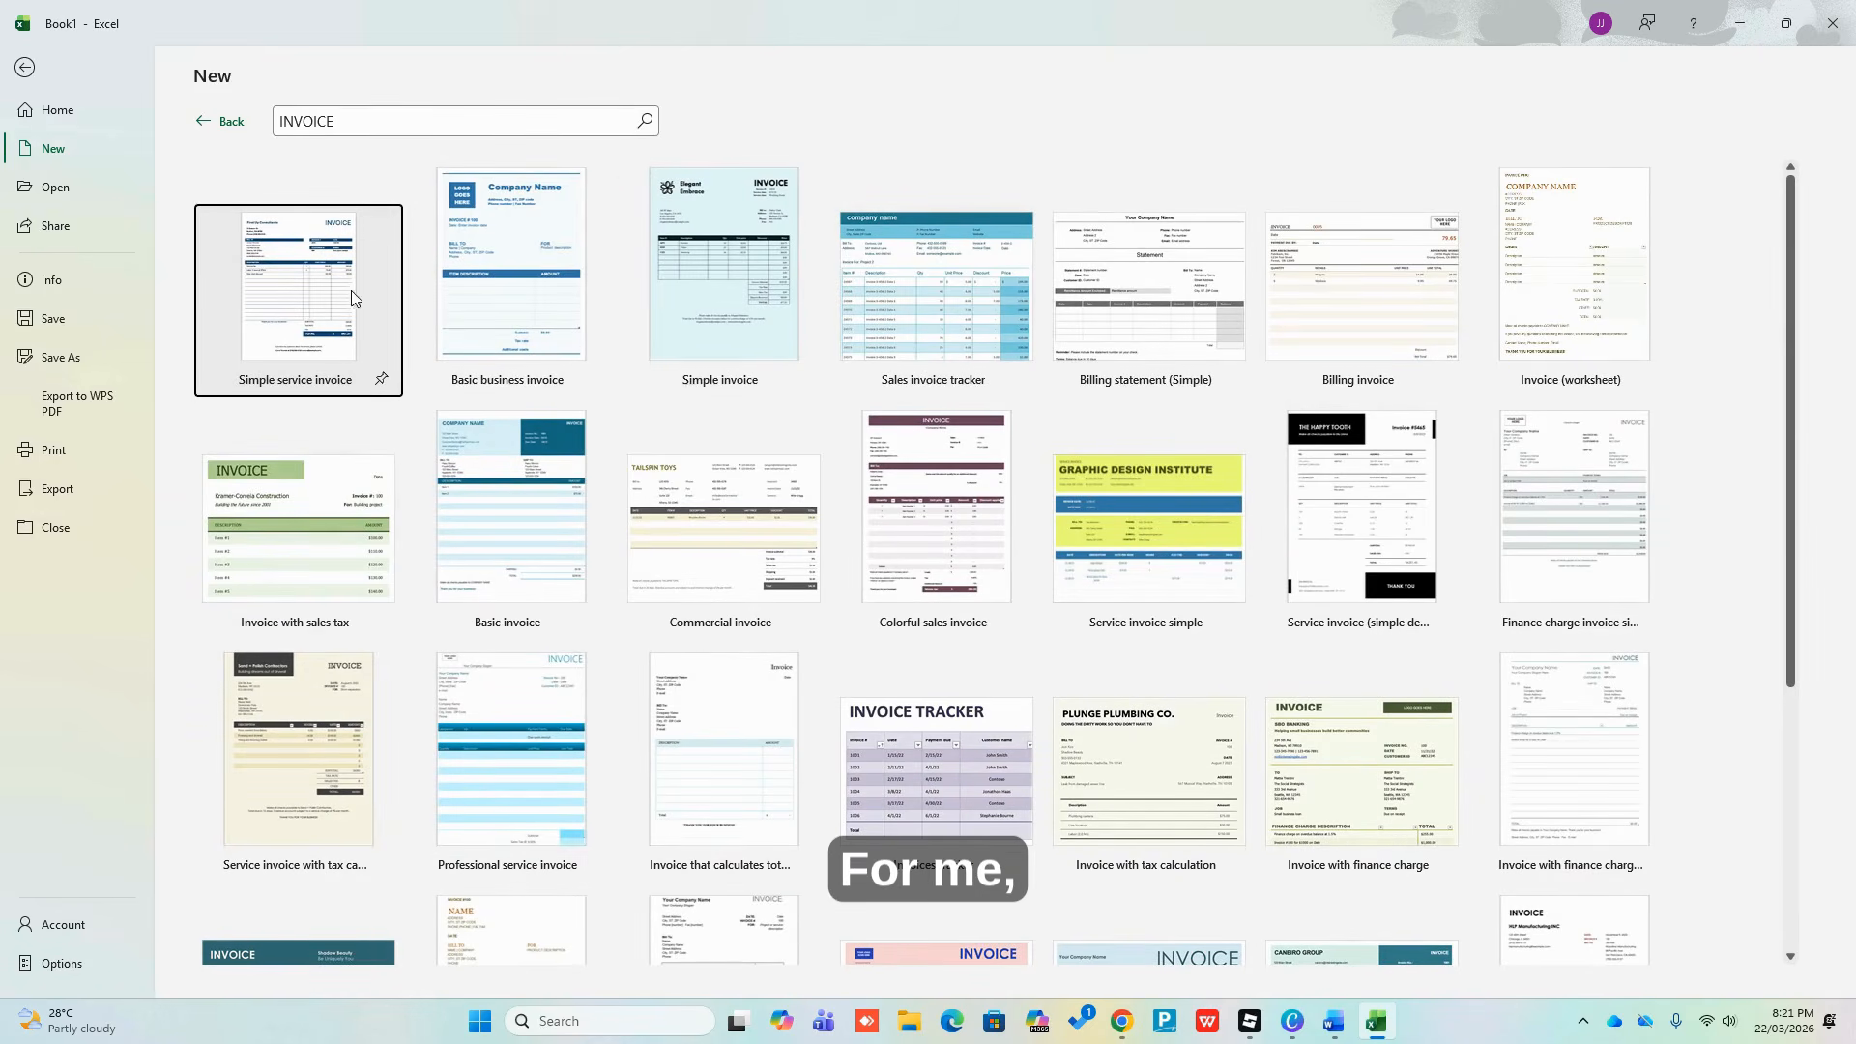
click(744, 276)
click(783, 328)
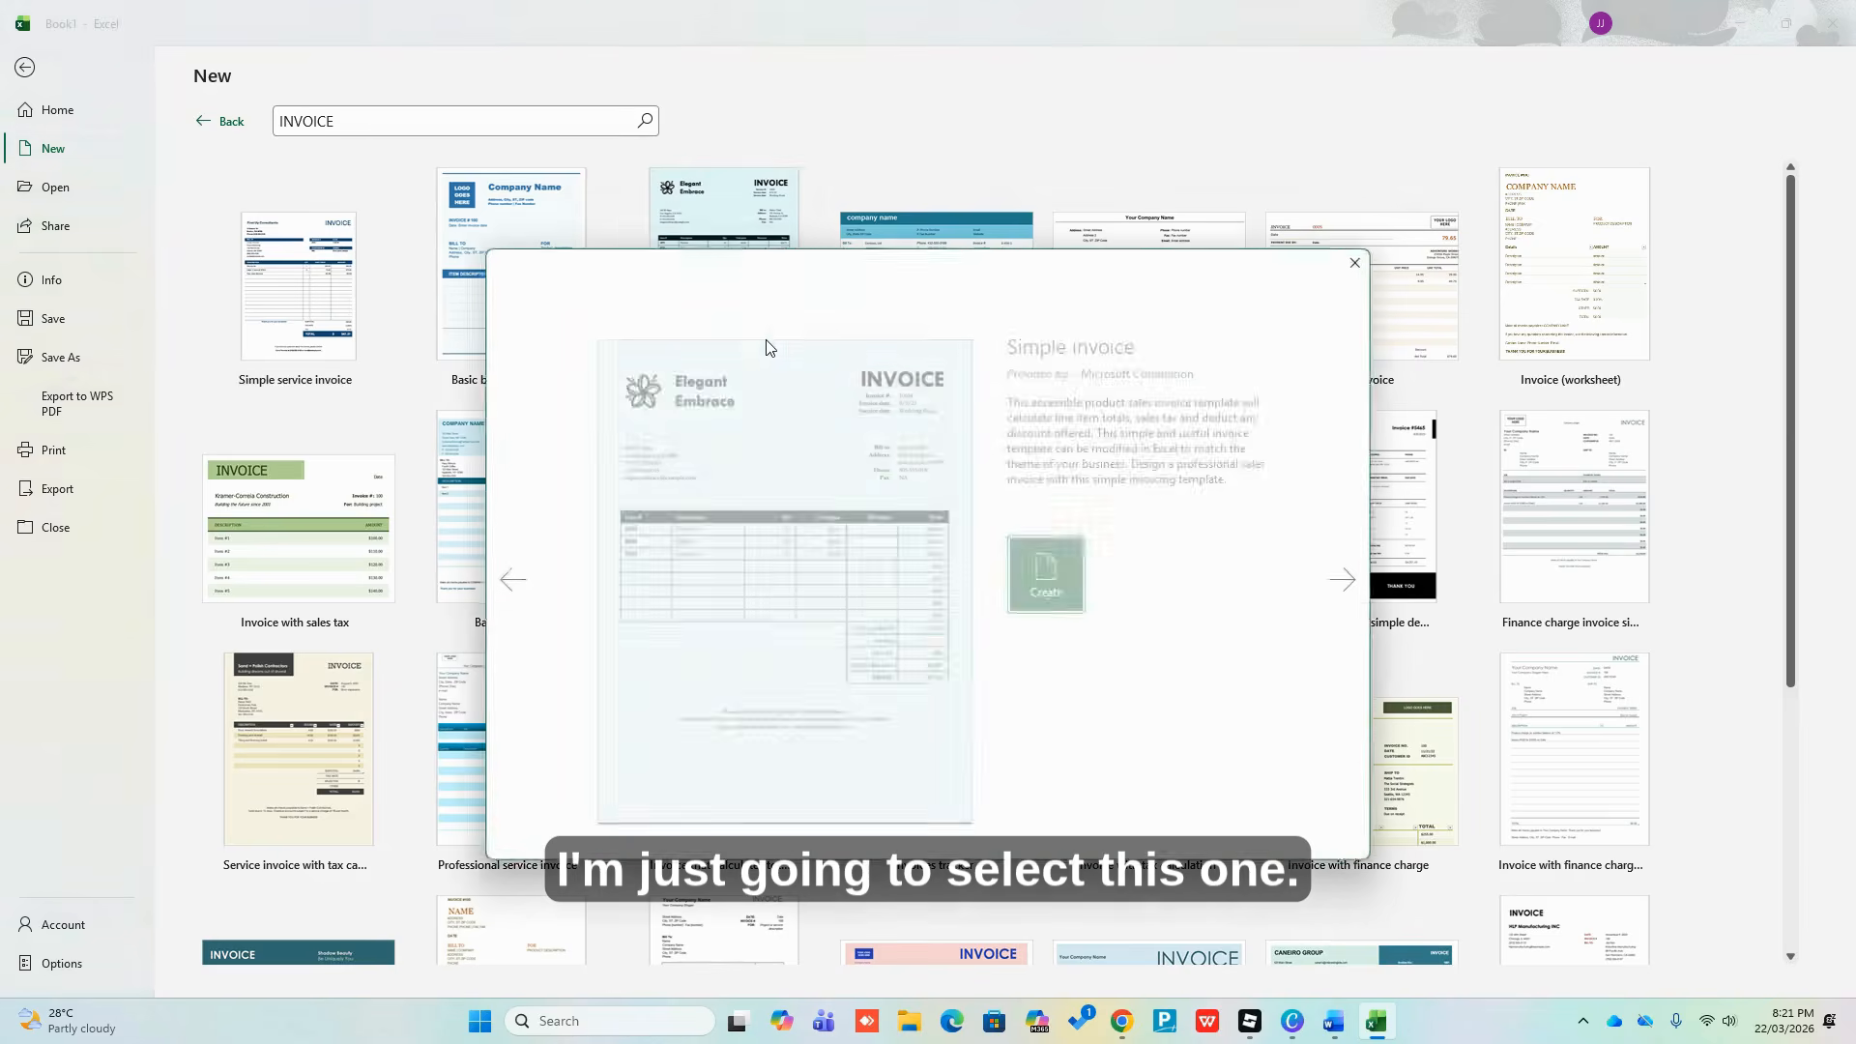
click(1045, 597)
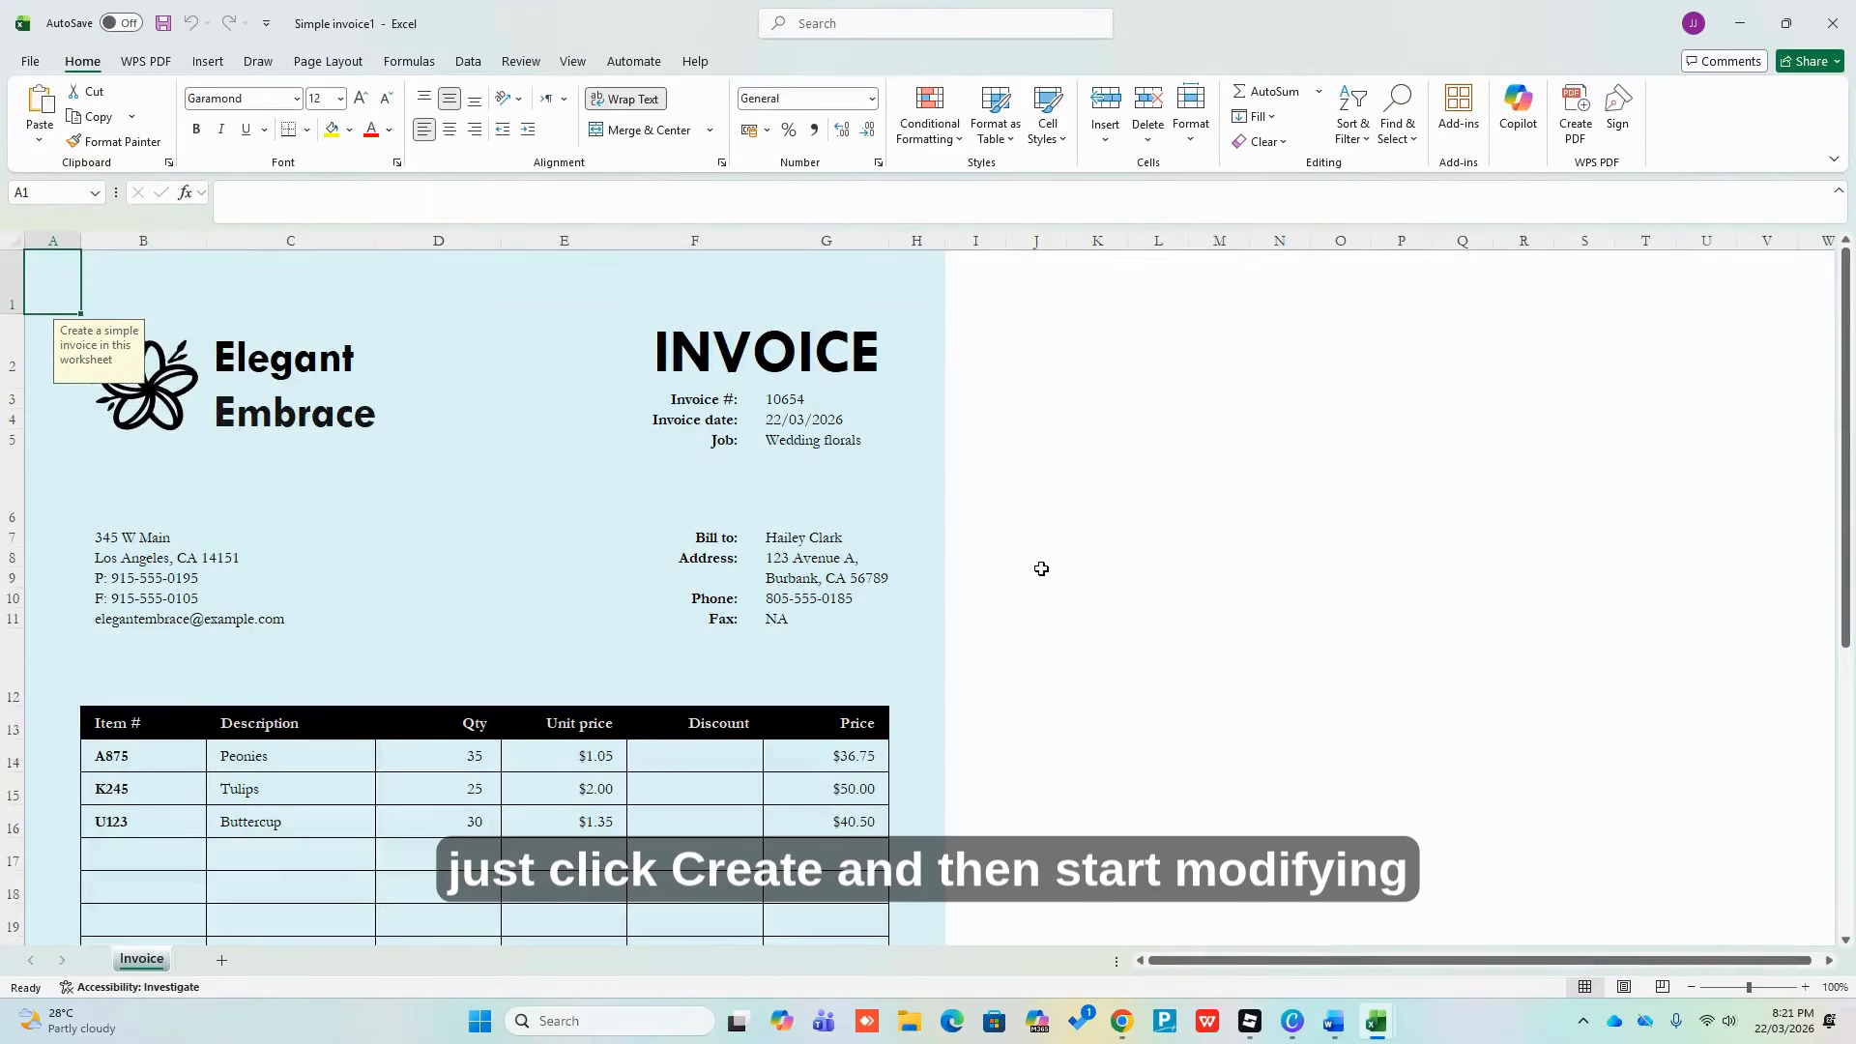
Replace the INVOICE heading with DELIVERY NOTE at font size 36
click(1041, 570)
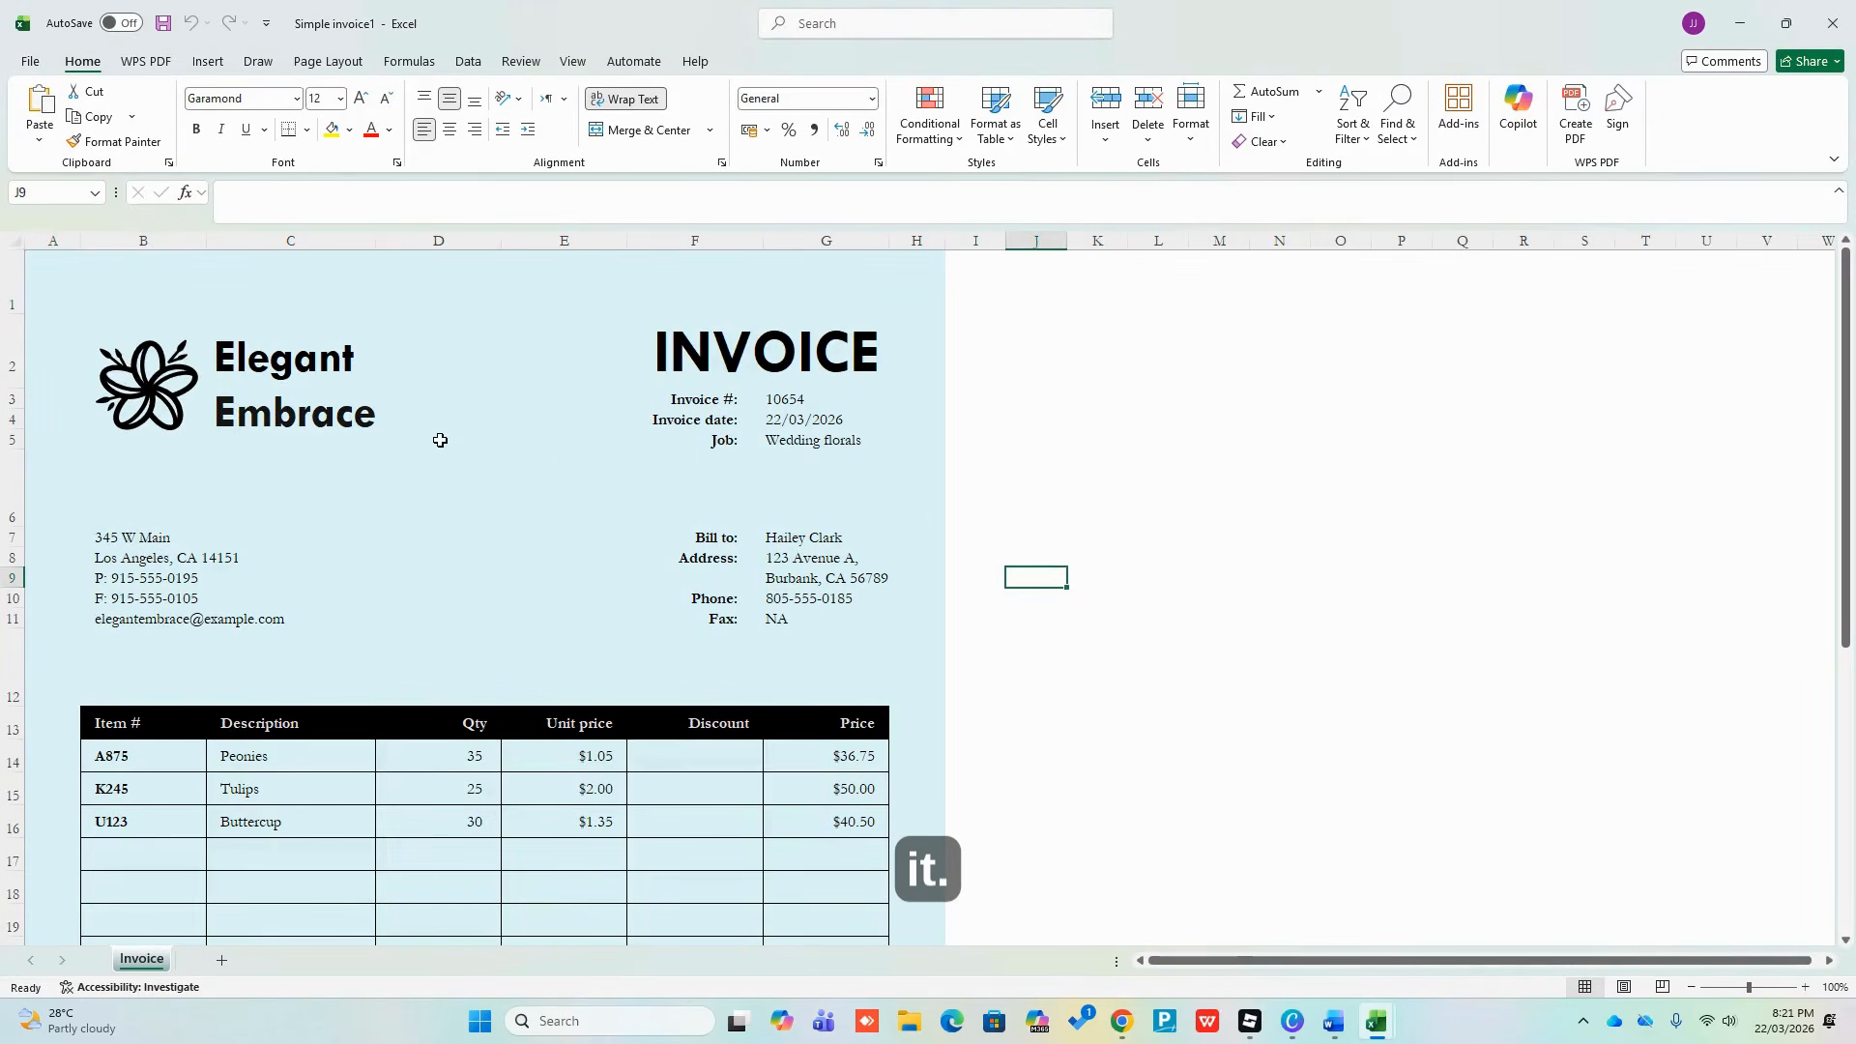
click(271, 368)
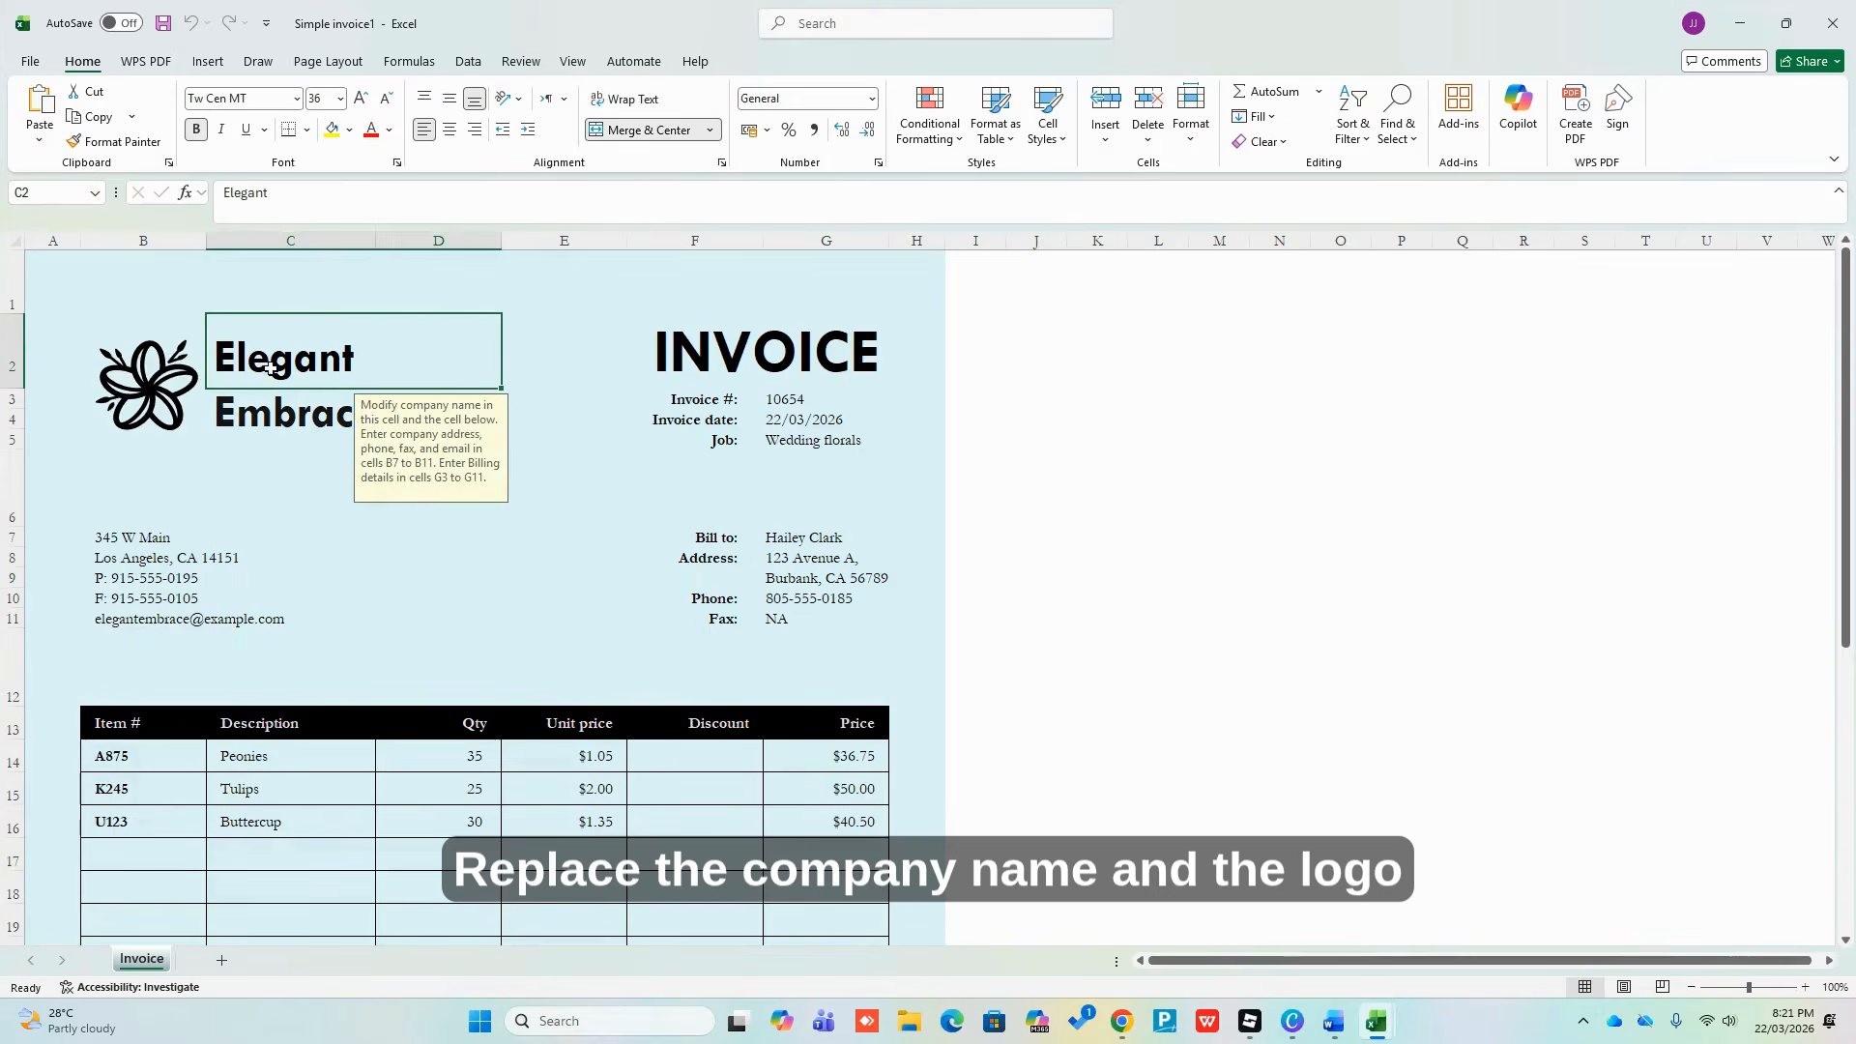
click(255, 441)
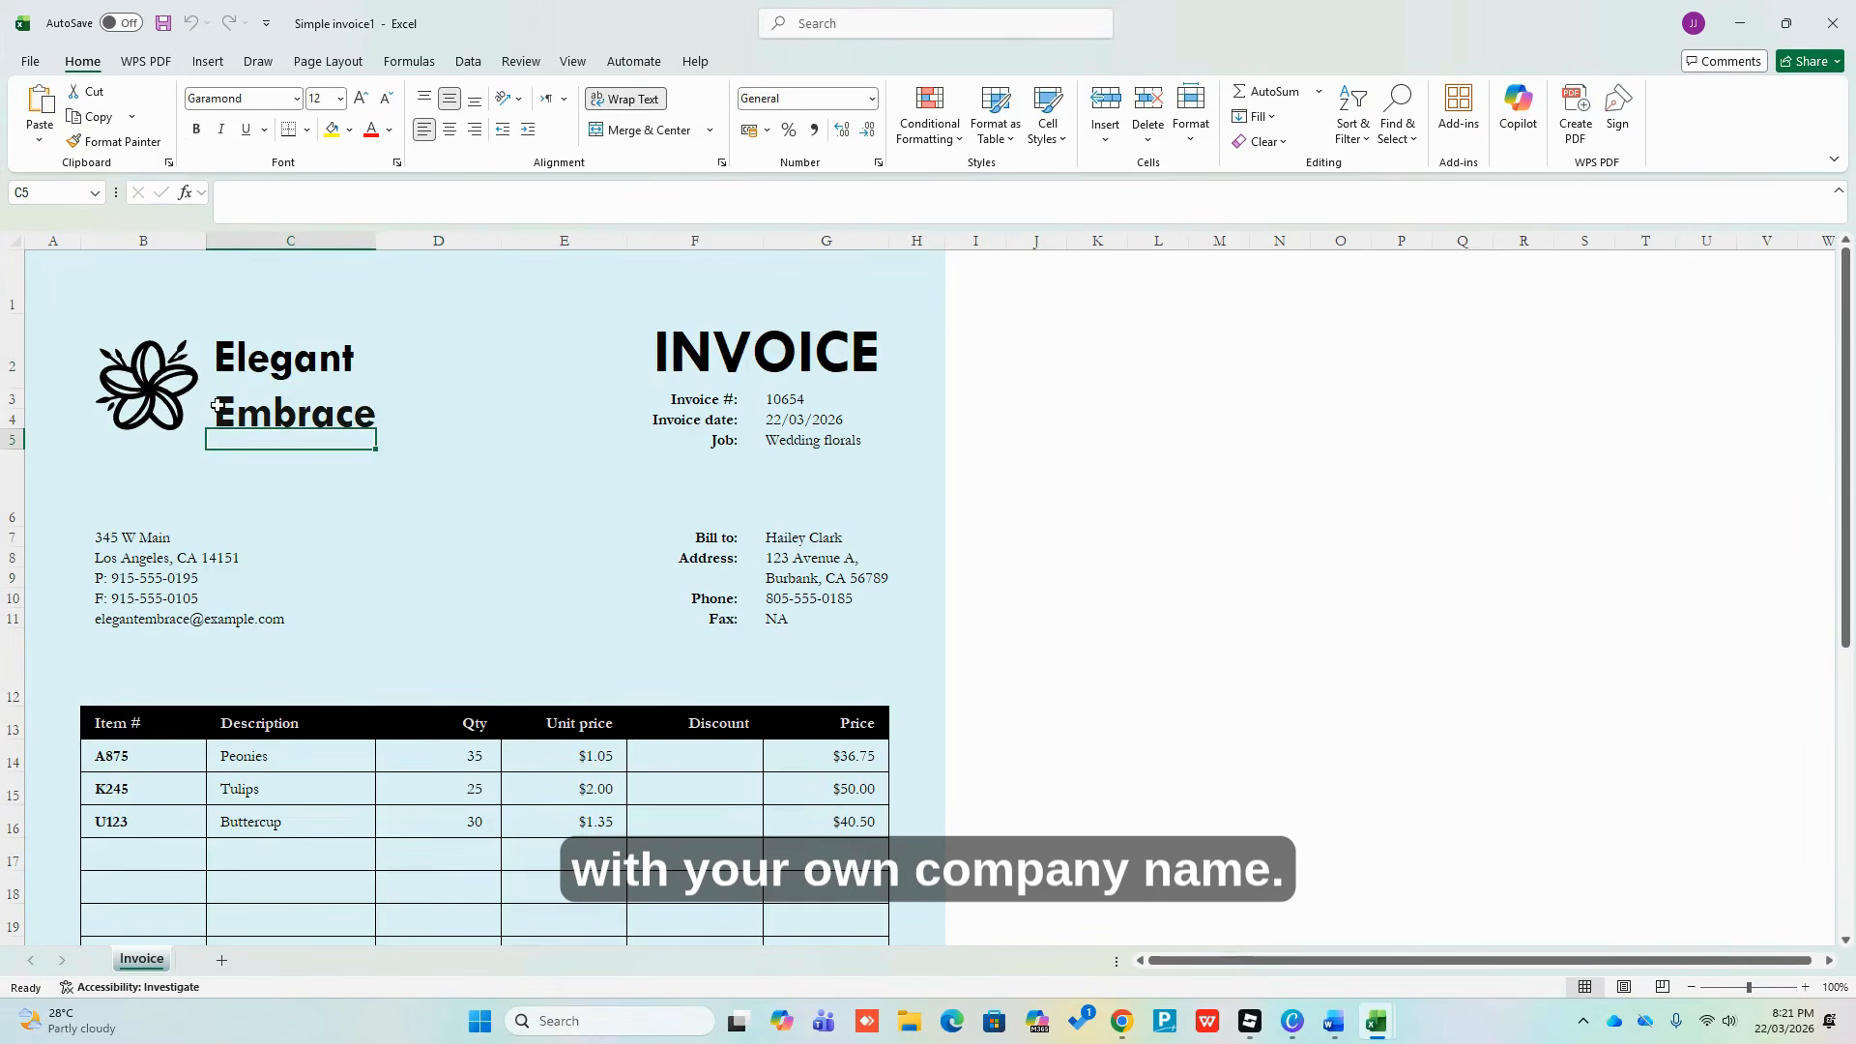
click(778, 342)
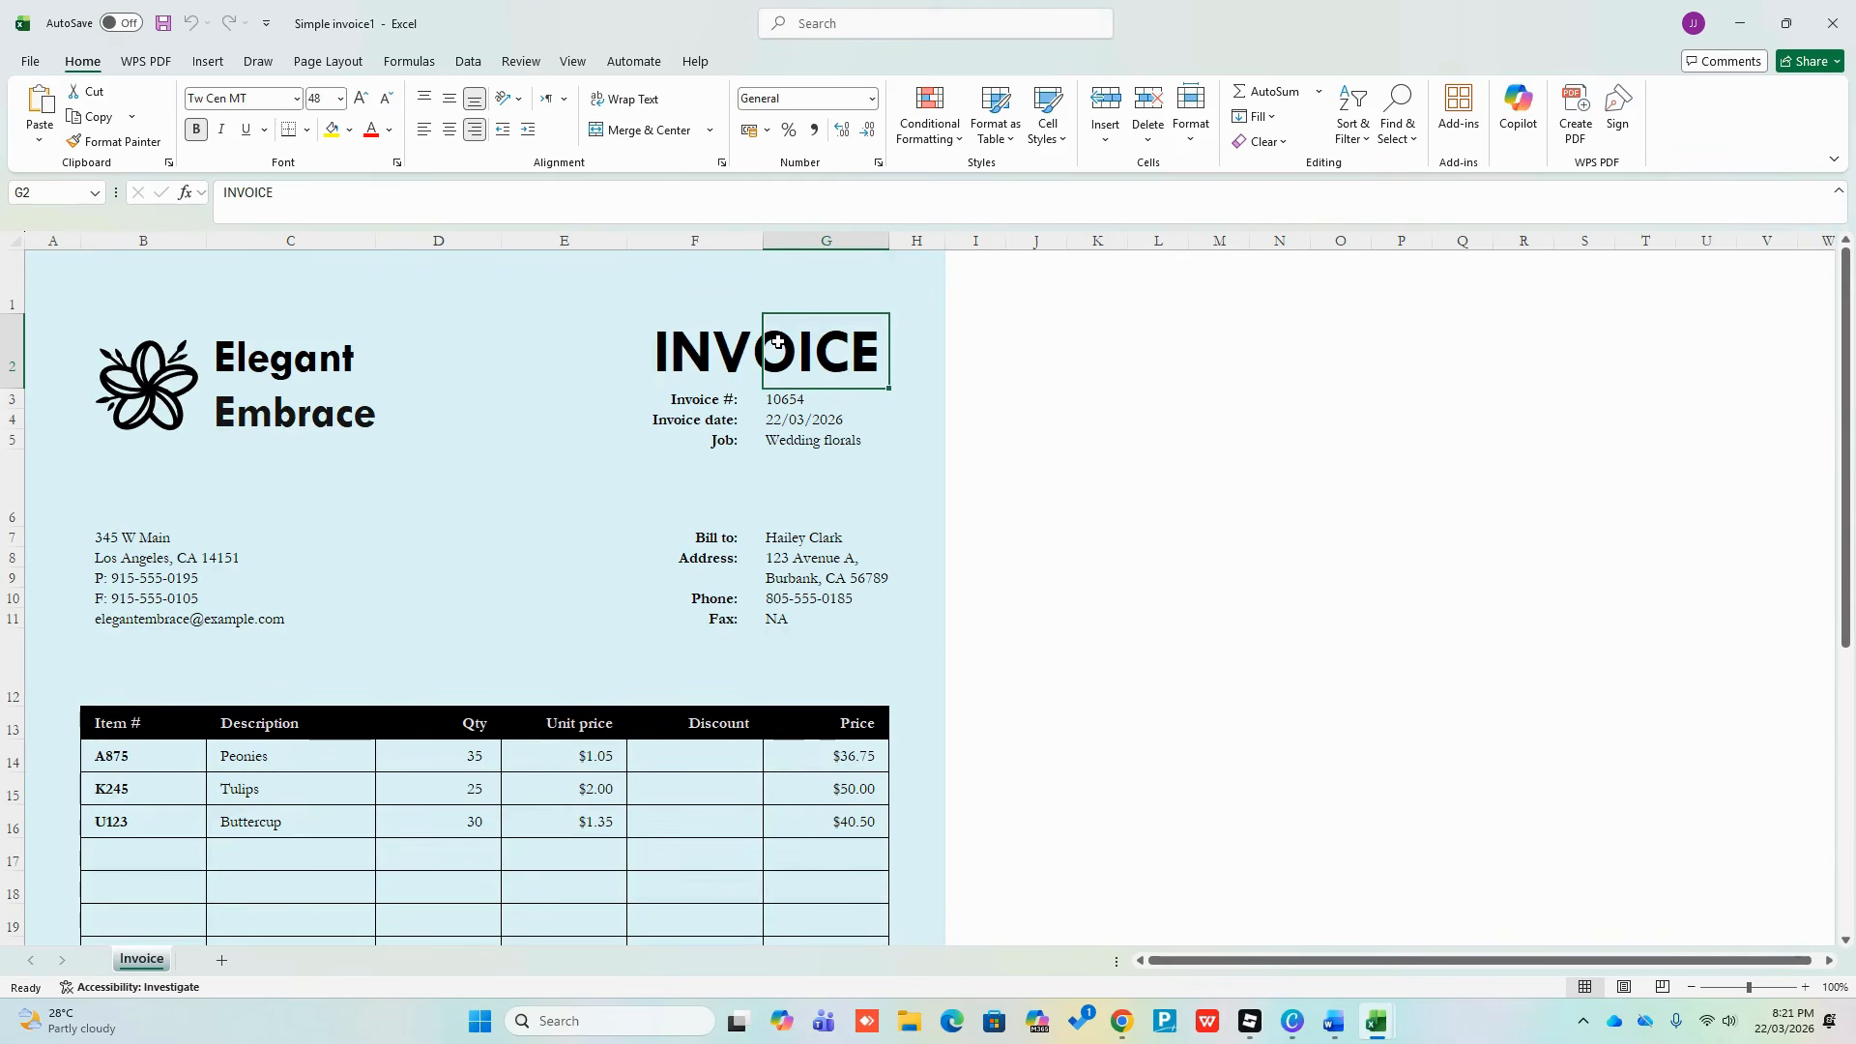
text(DEL)
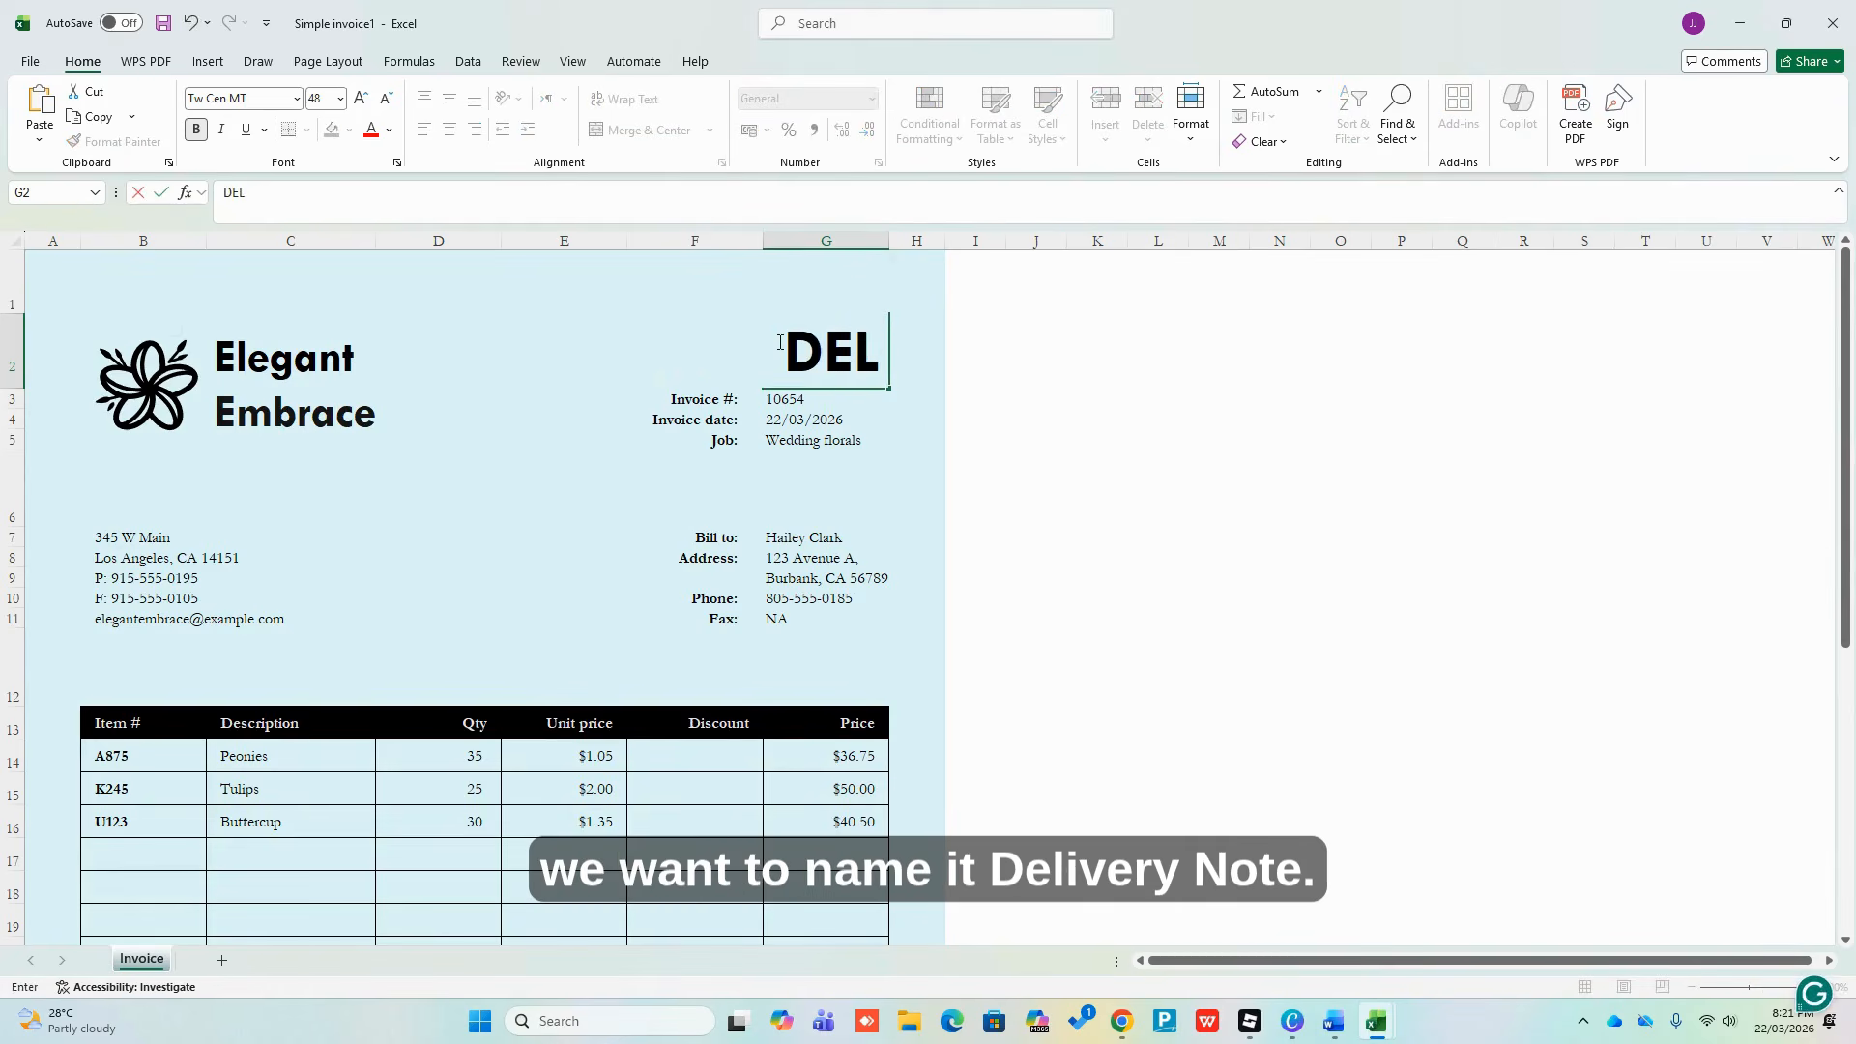
text(IVERY )
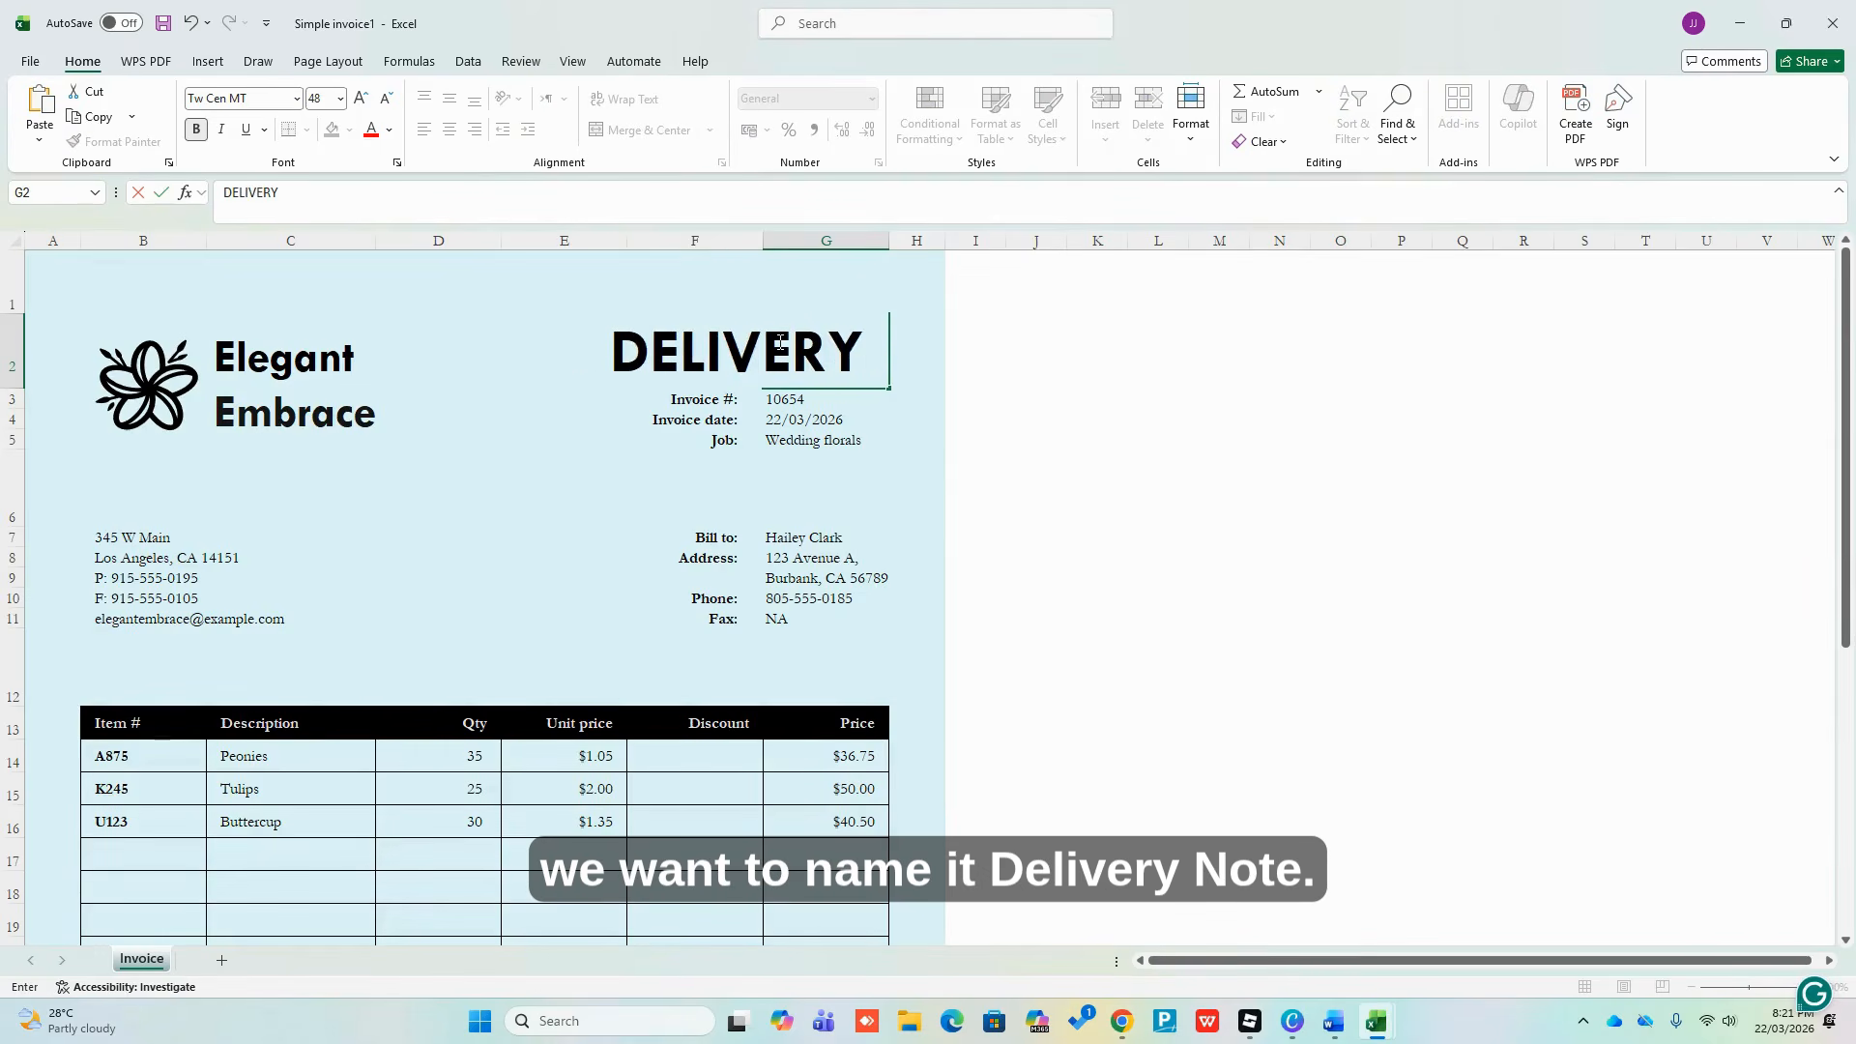
text(NOTE)
key(Return)
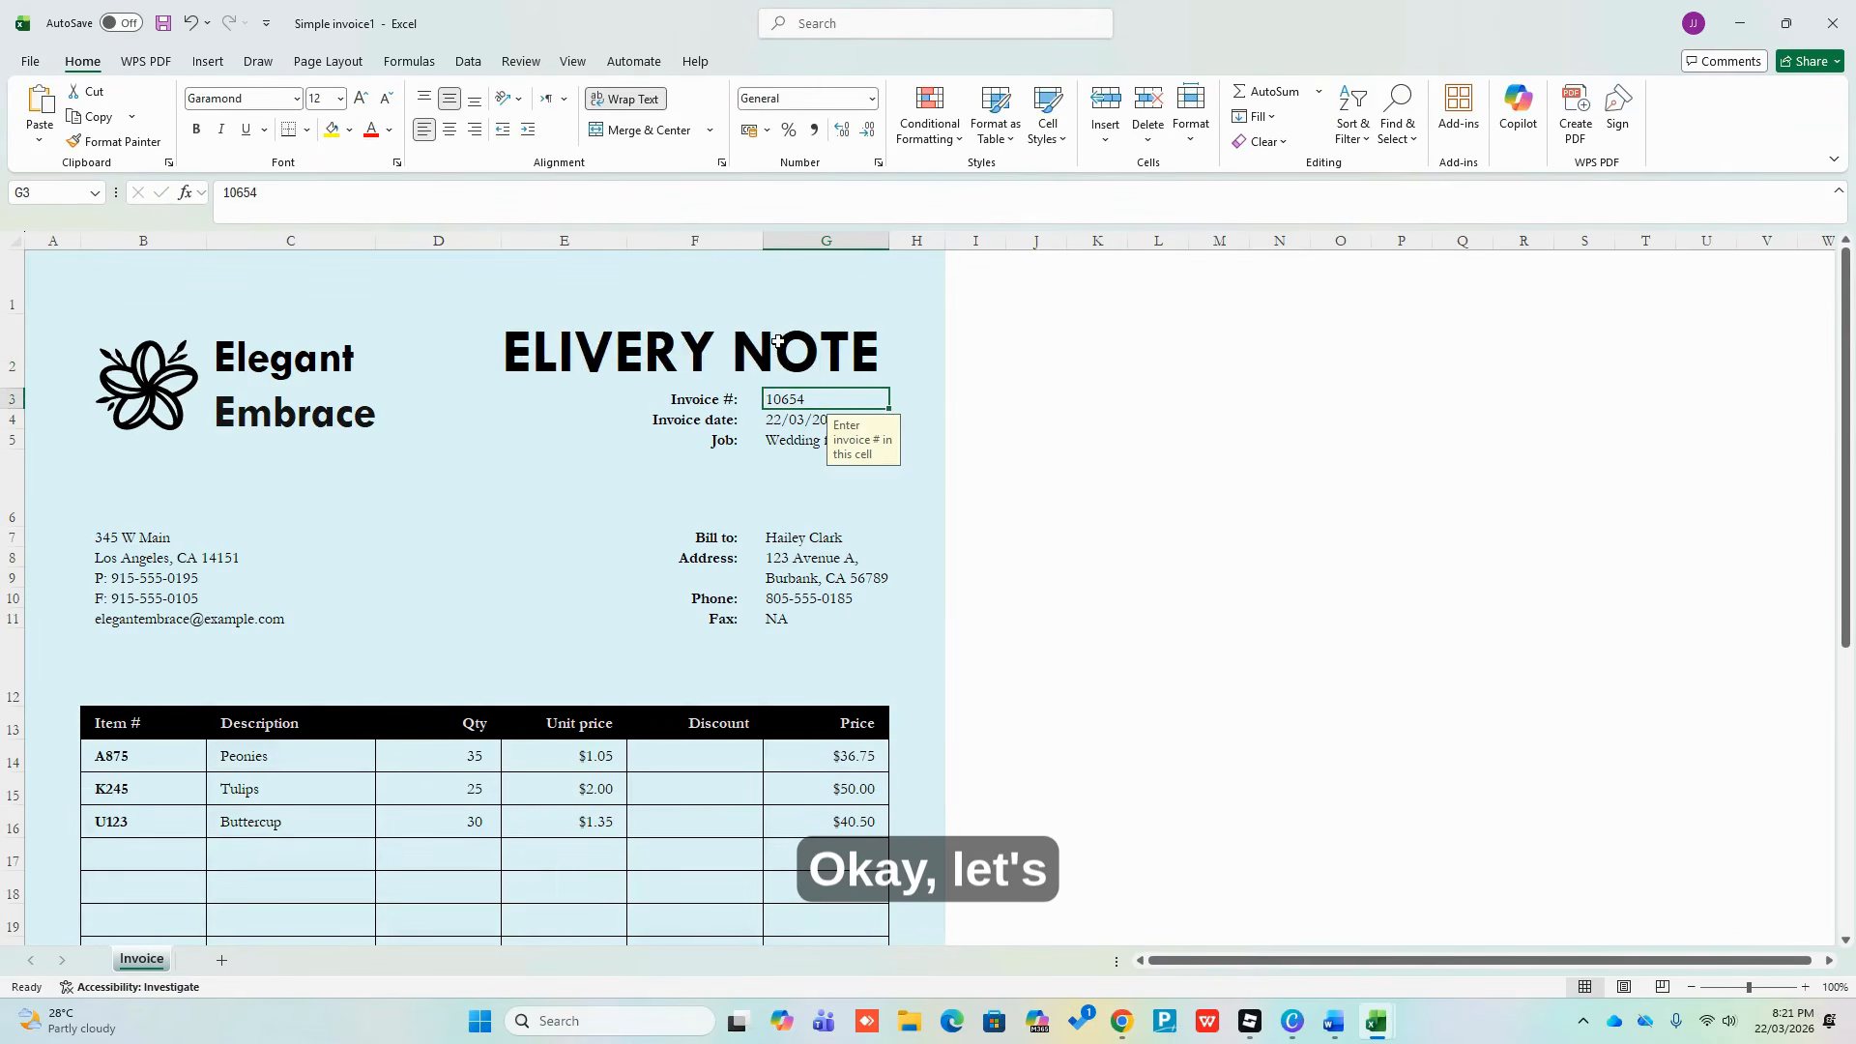
click(777, 342)
click(341, 99)
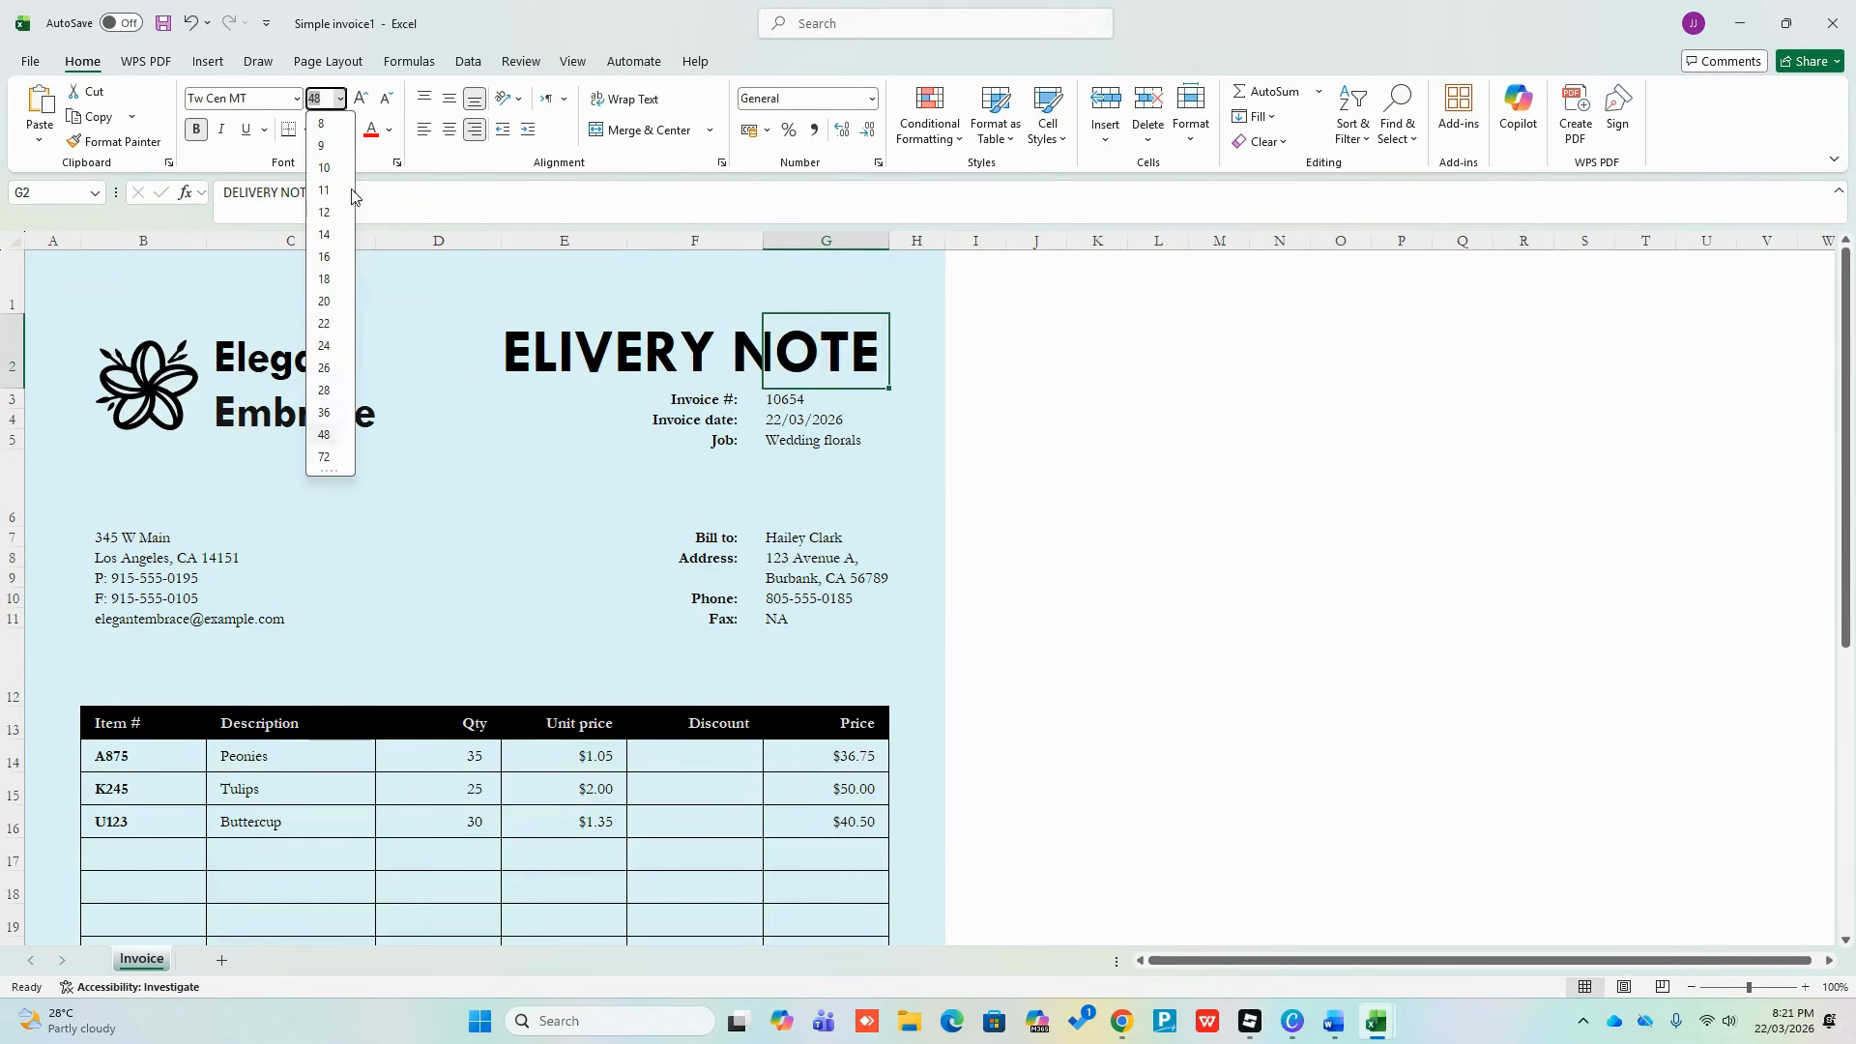
click(323, 412)
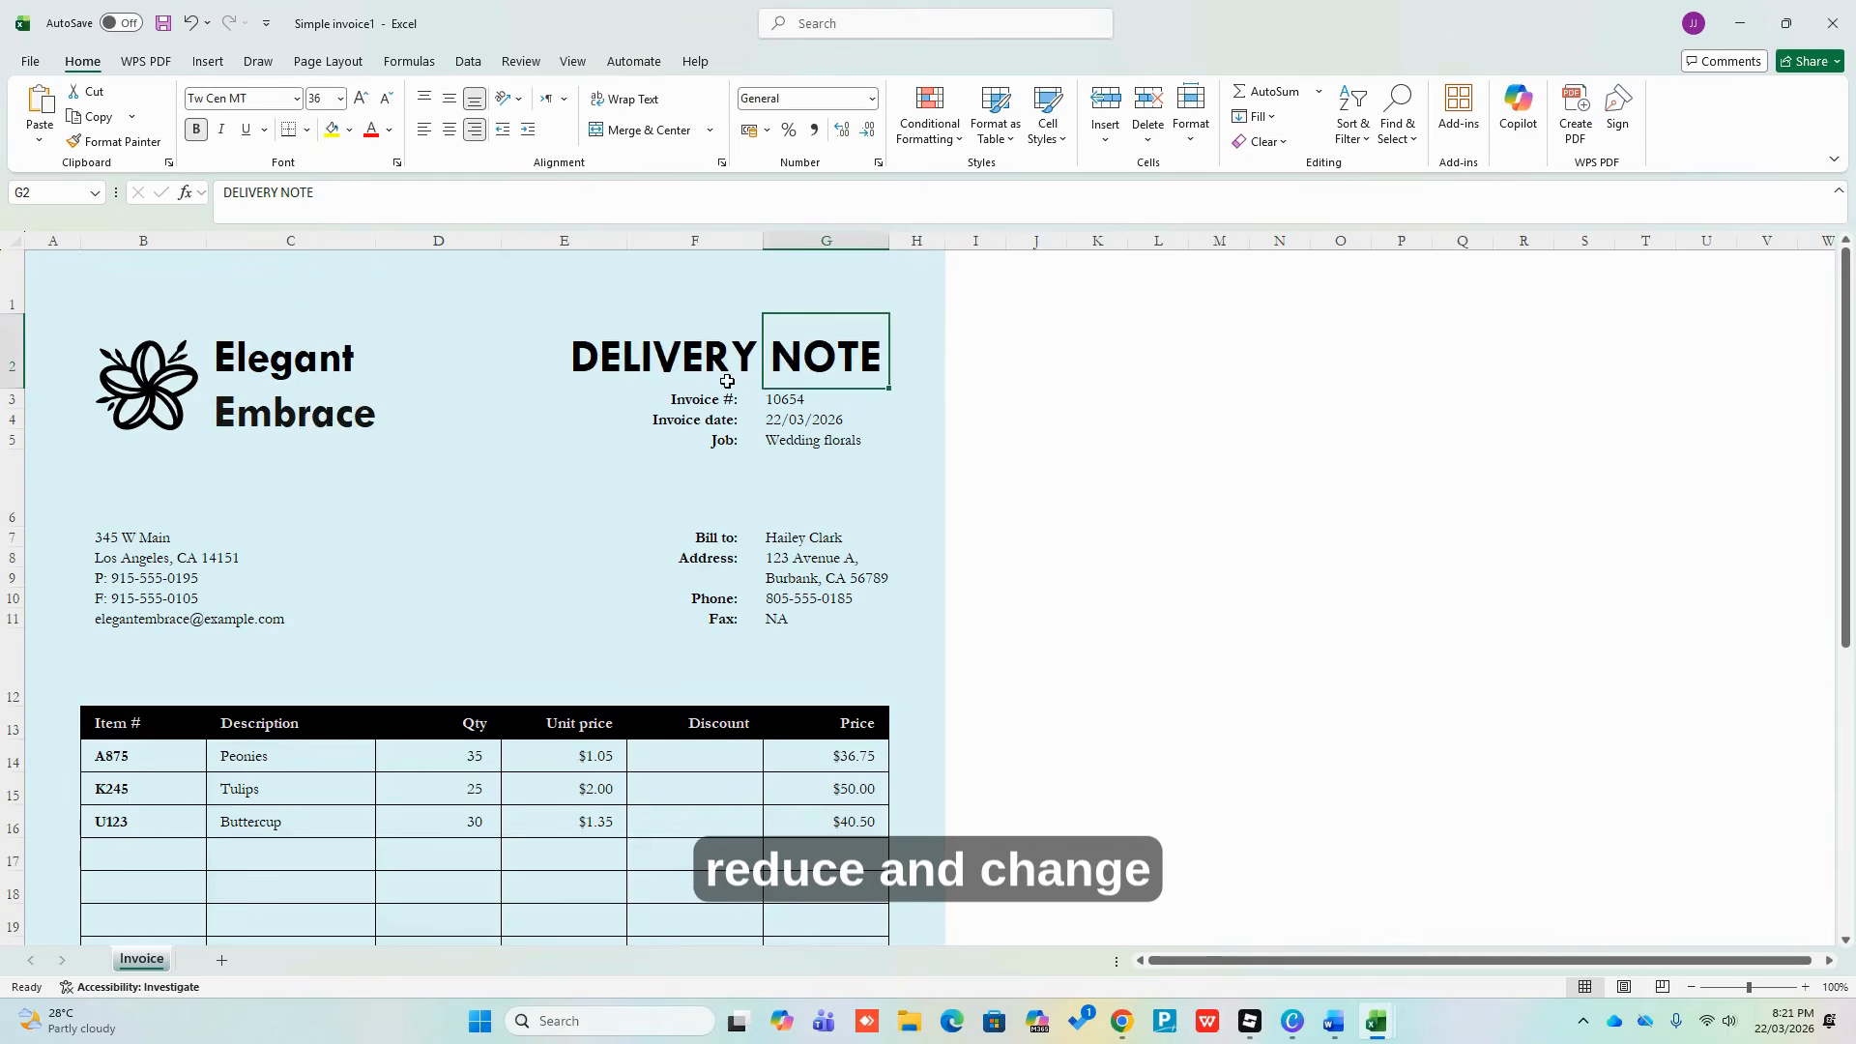
Rename the 'Invoice #:' label to 'Delivery Note #:'
click(711, 399)
double_click(249, 193)
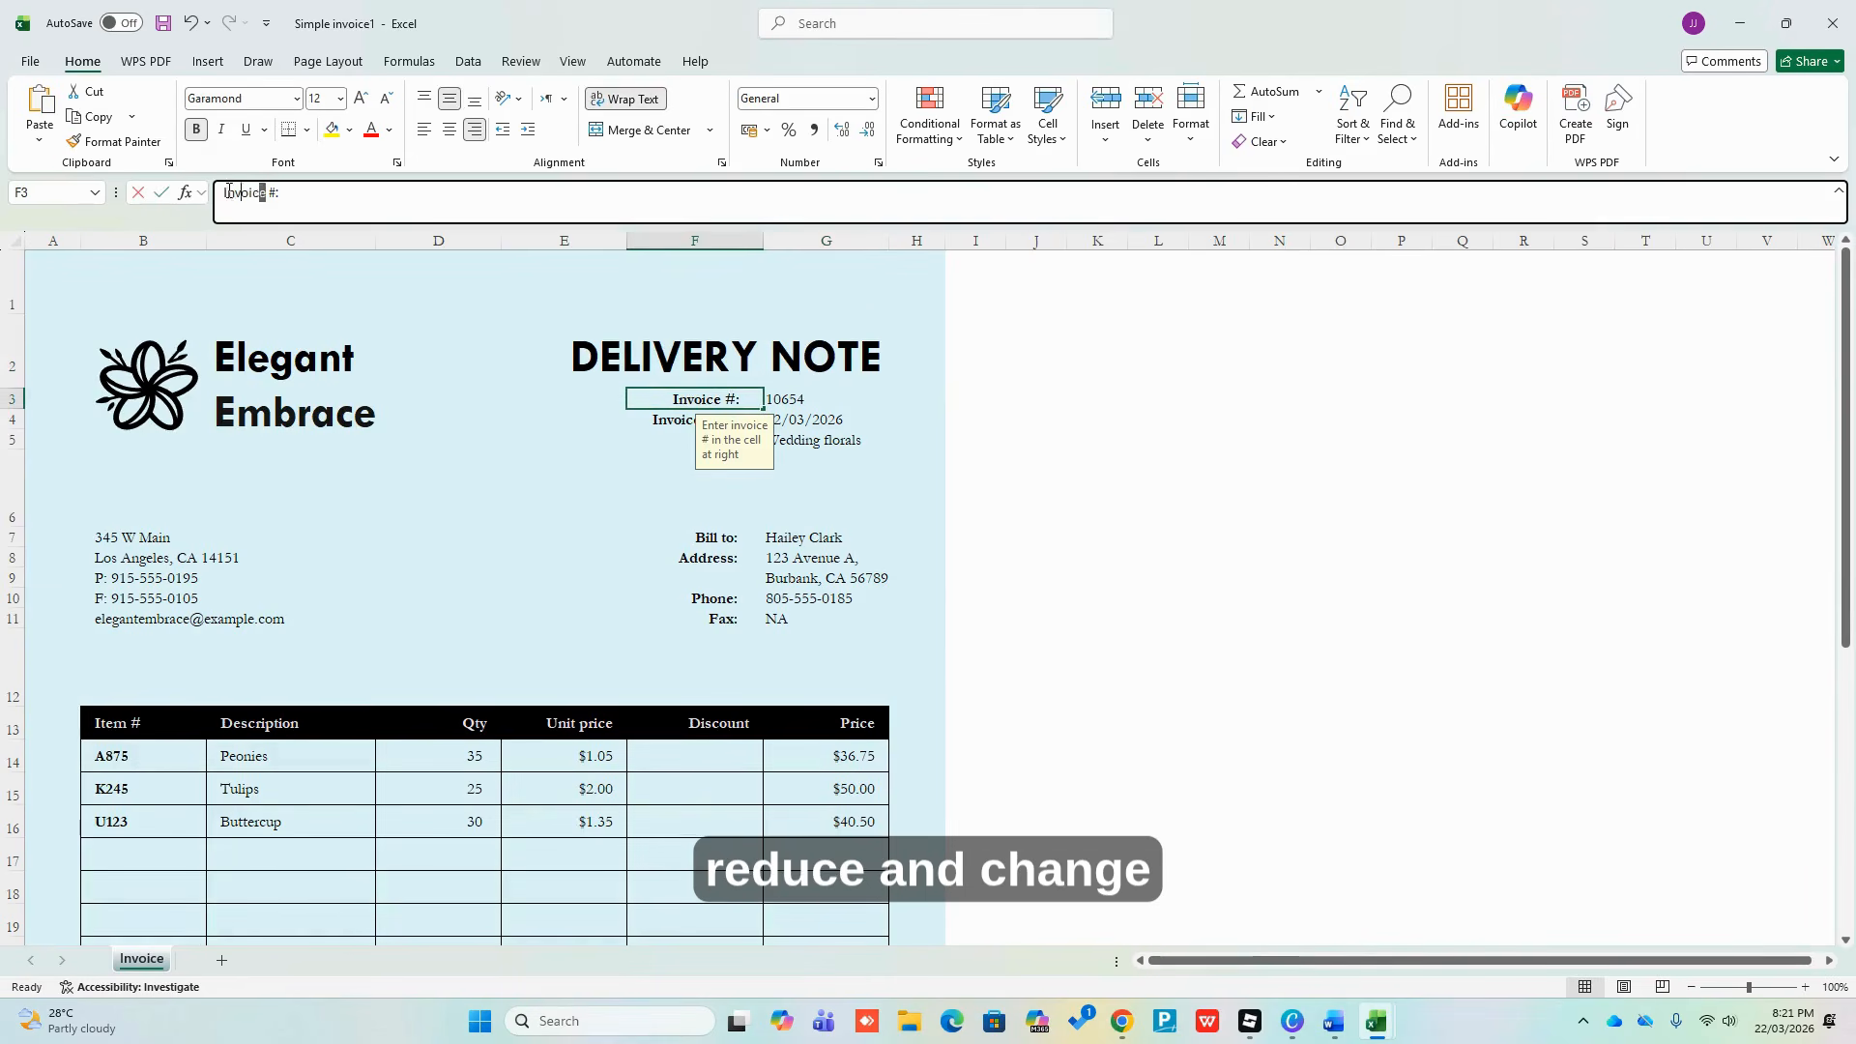
text(dE)
key(BackSpace)
key(BackSpace)
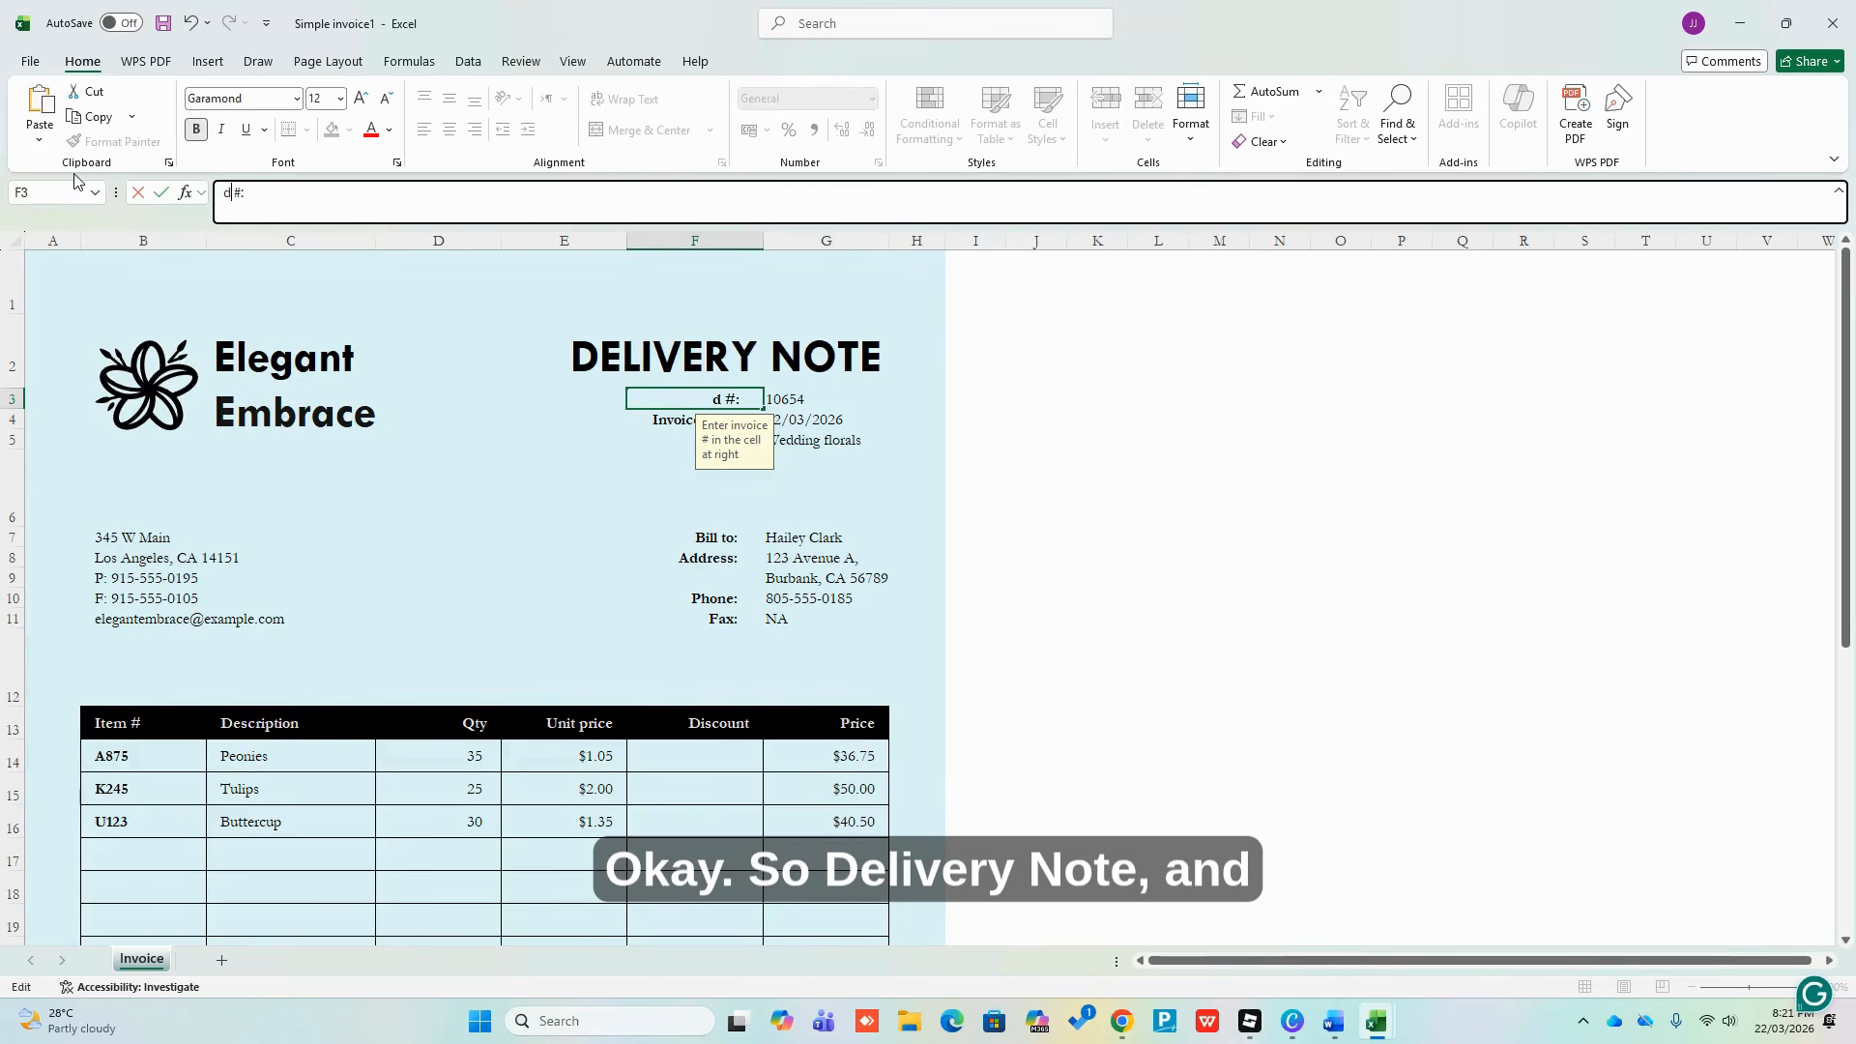
text(Delivery Note)
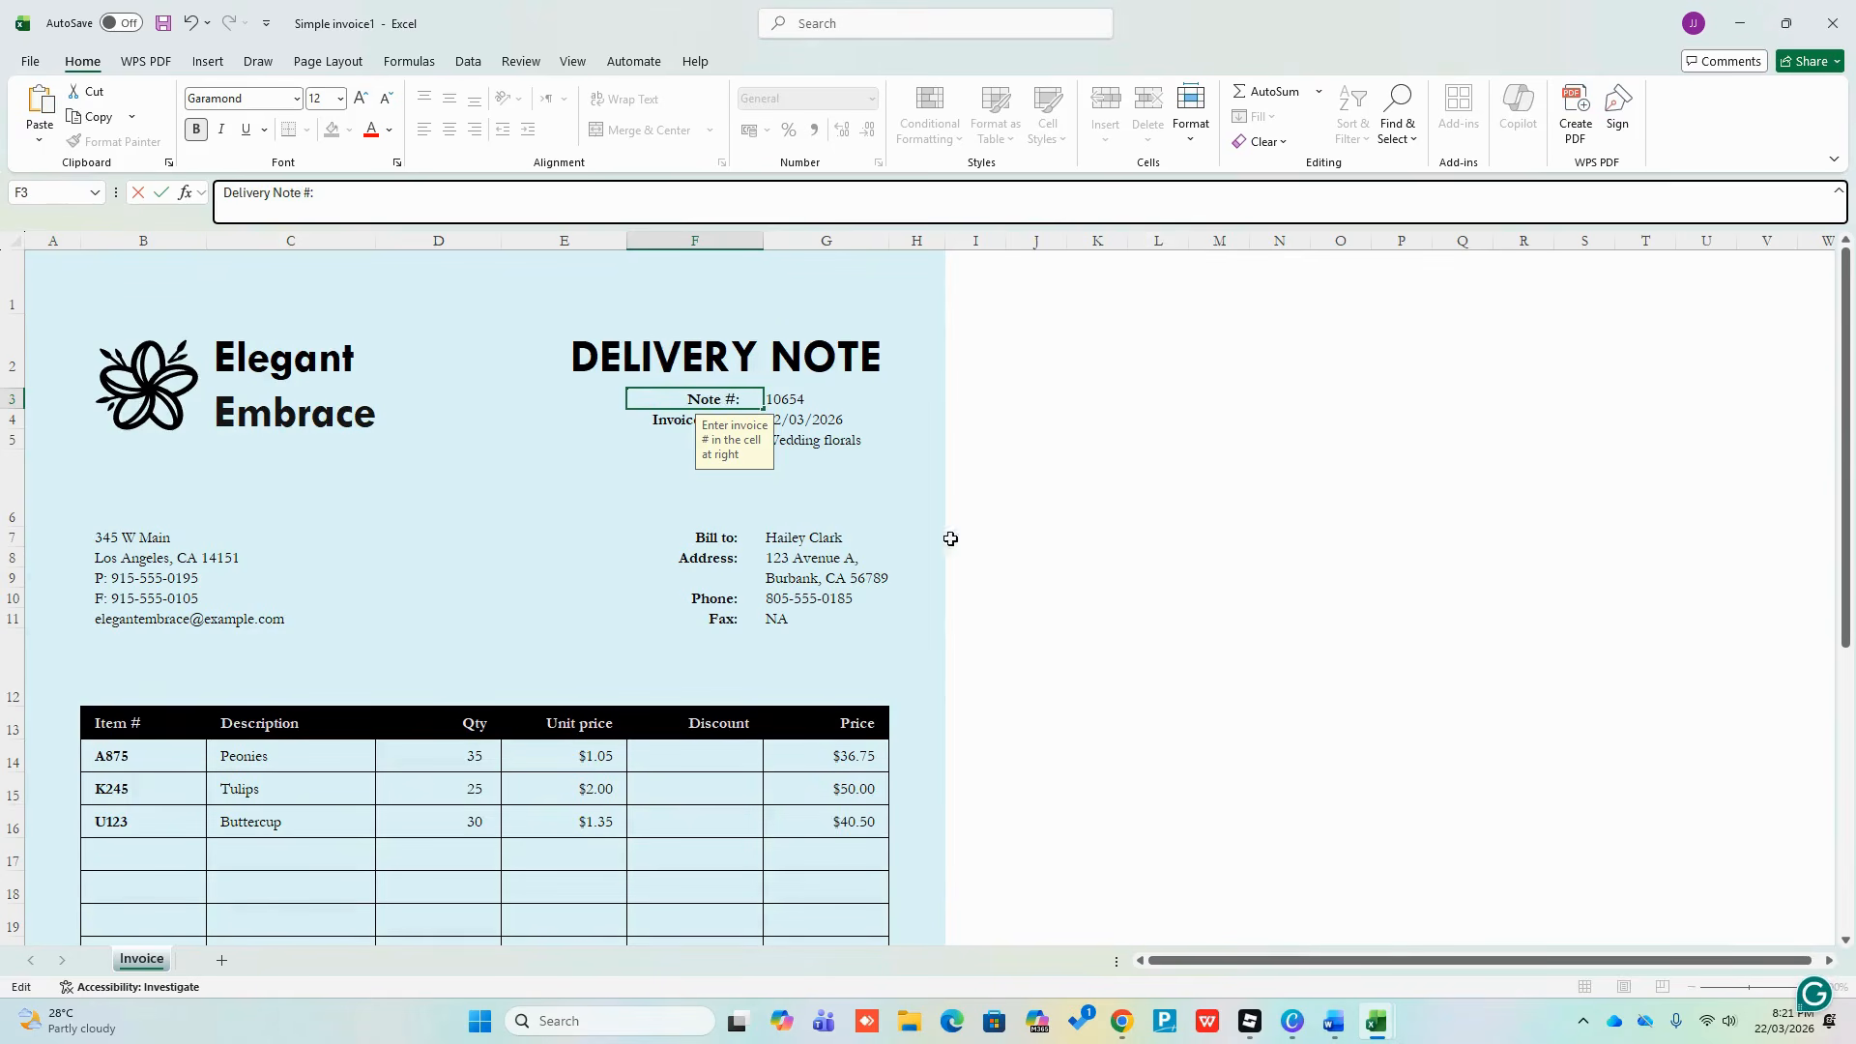
click(1217, 557)
Rename the 'Invoice date:' label to 'Delivery date:'
click(661, 420)
double_click(661, 419)
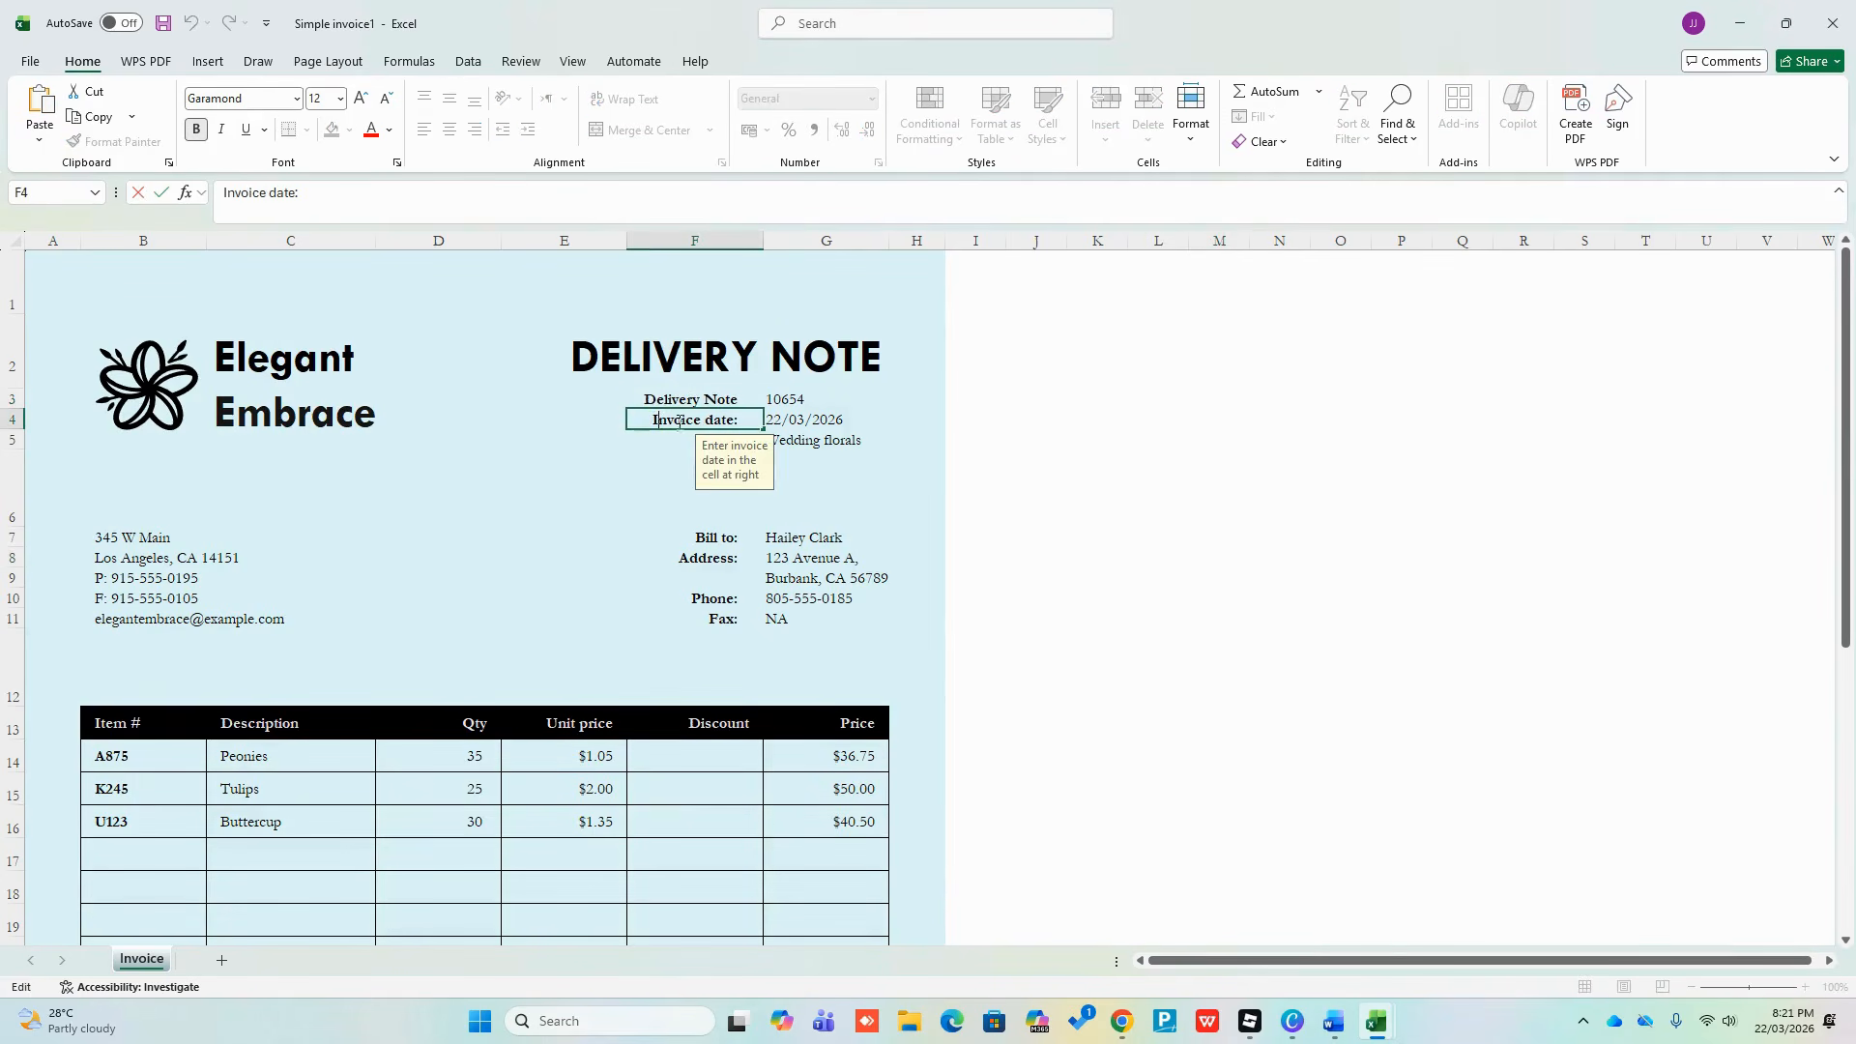
double_click(667, 420)
text(Delivery)
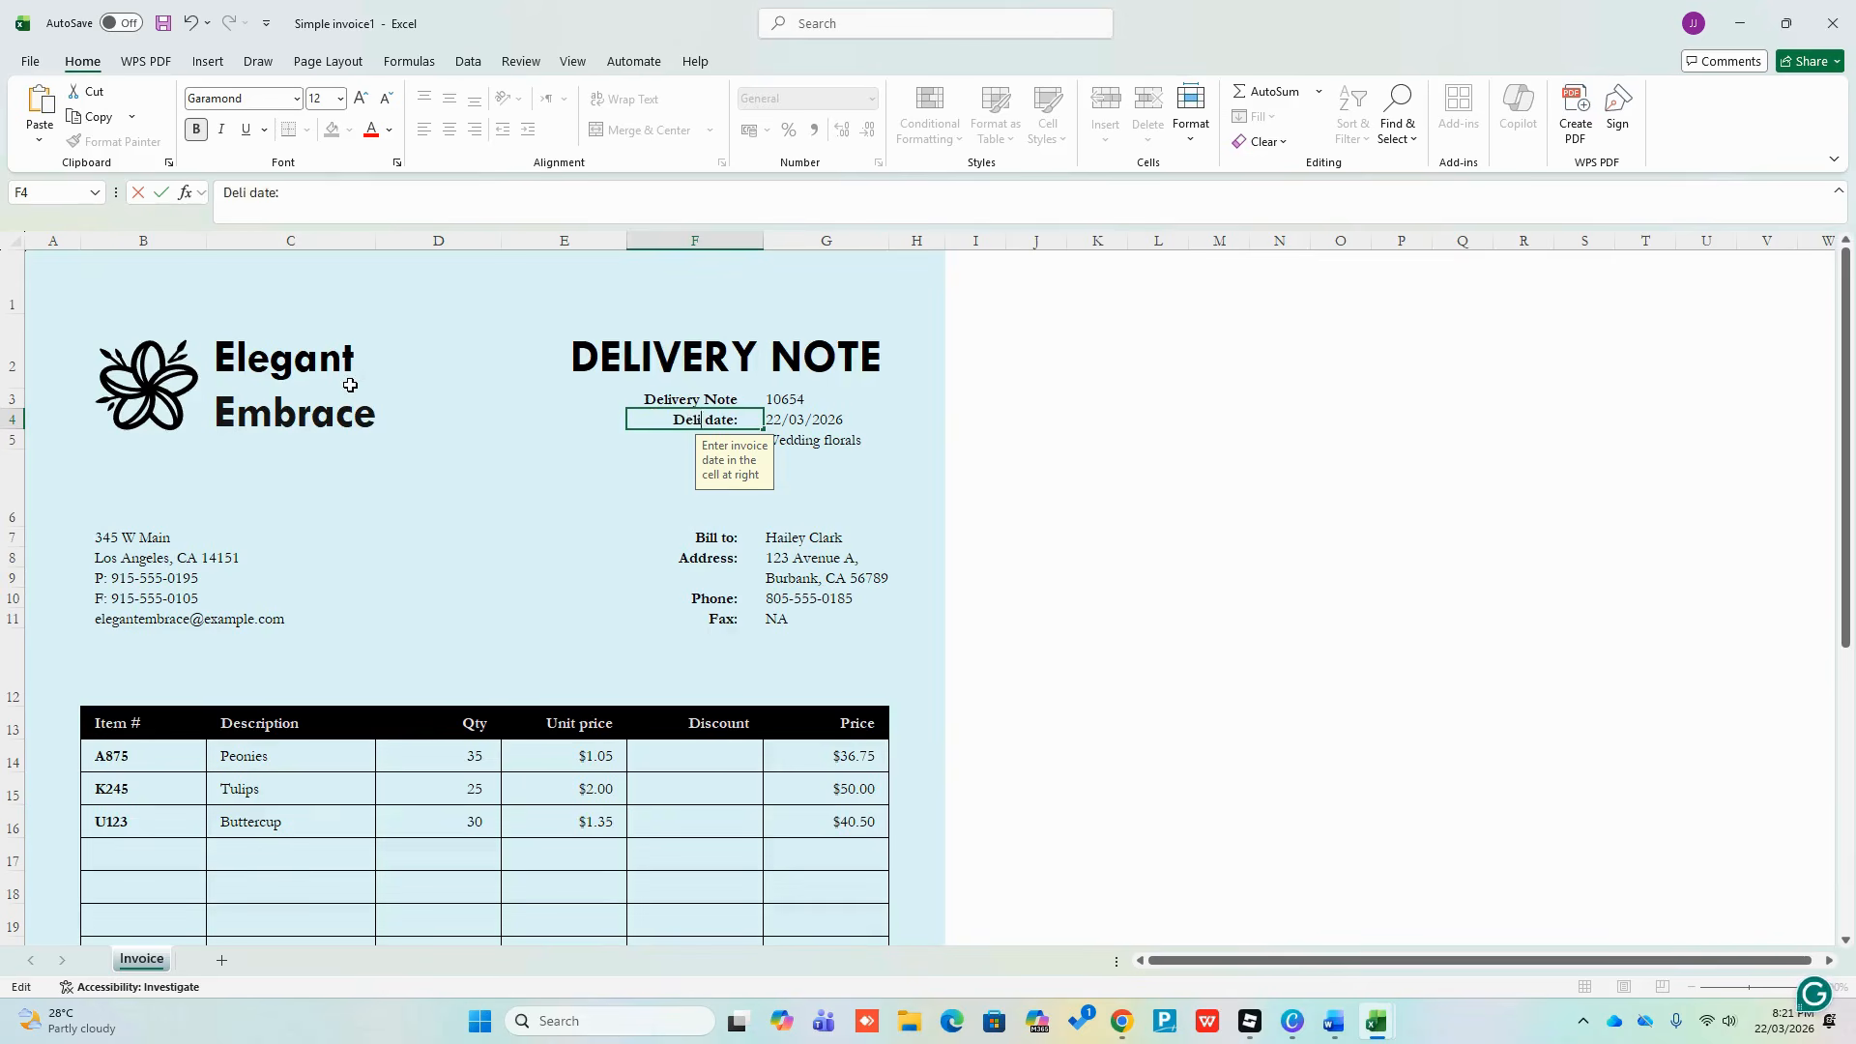
click(1145, 534)
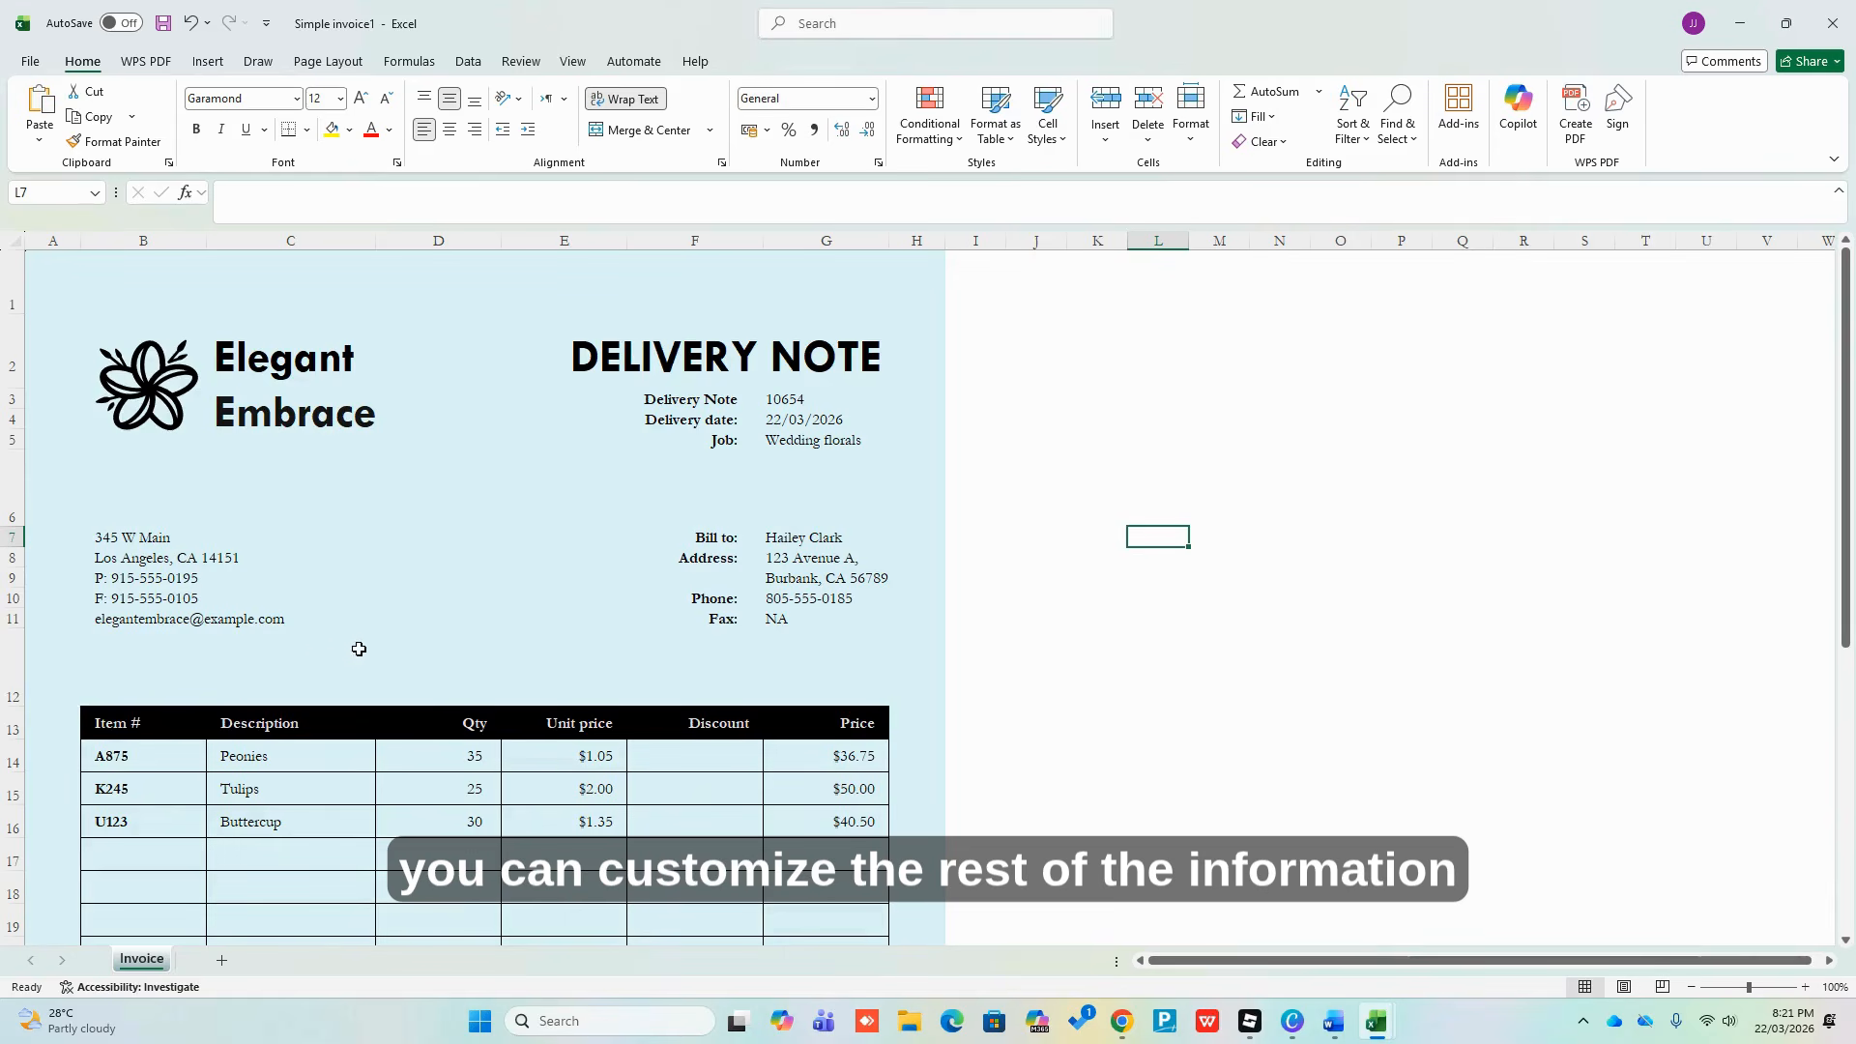
scroll(582, 644, down, 4)
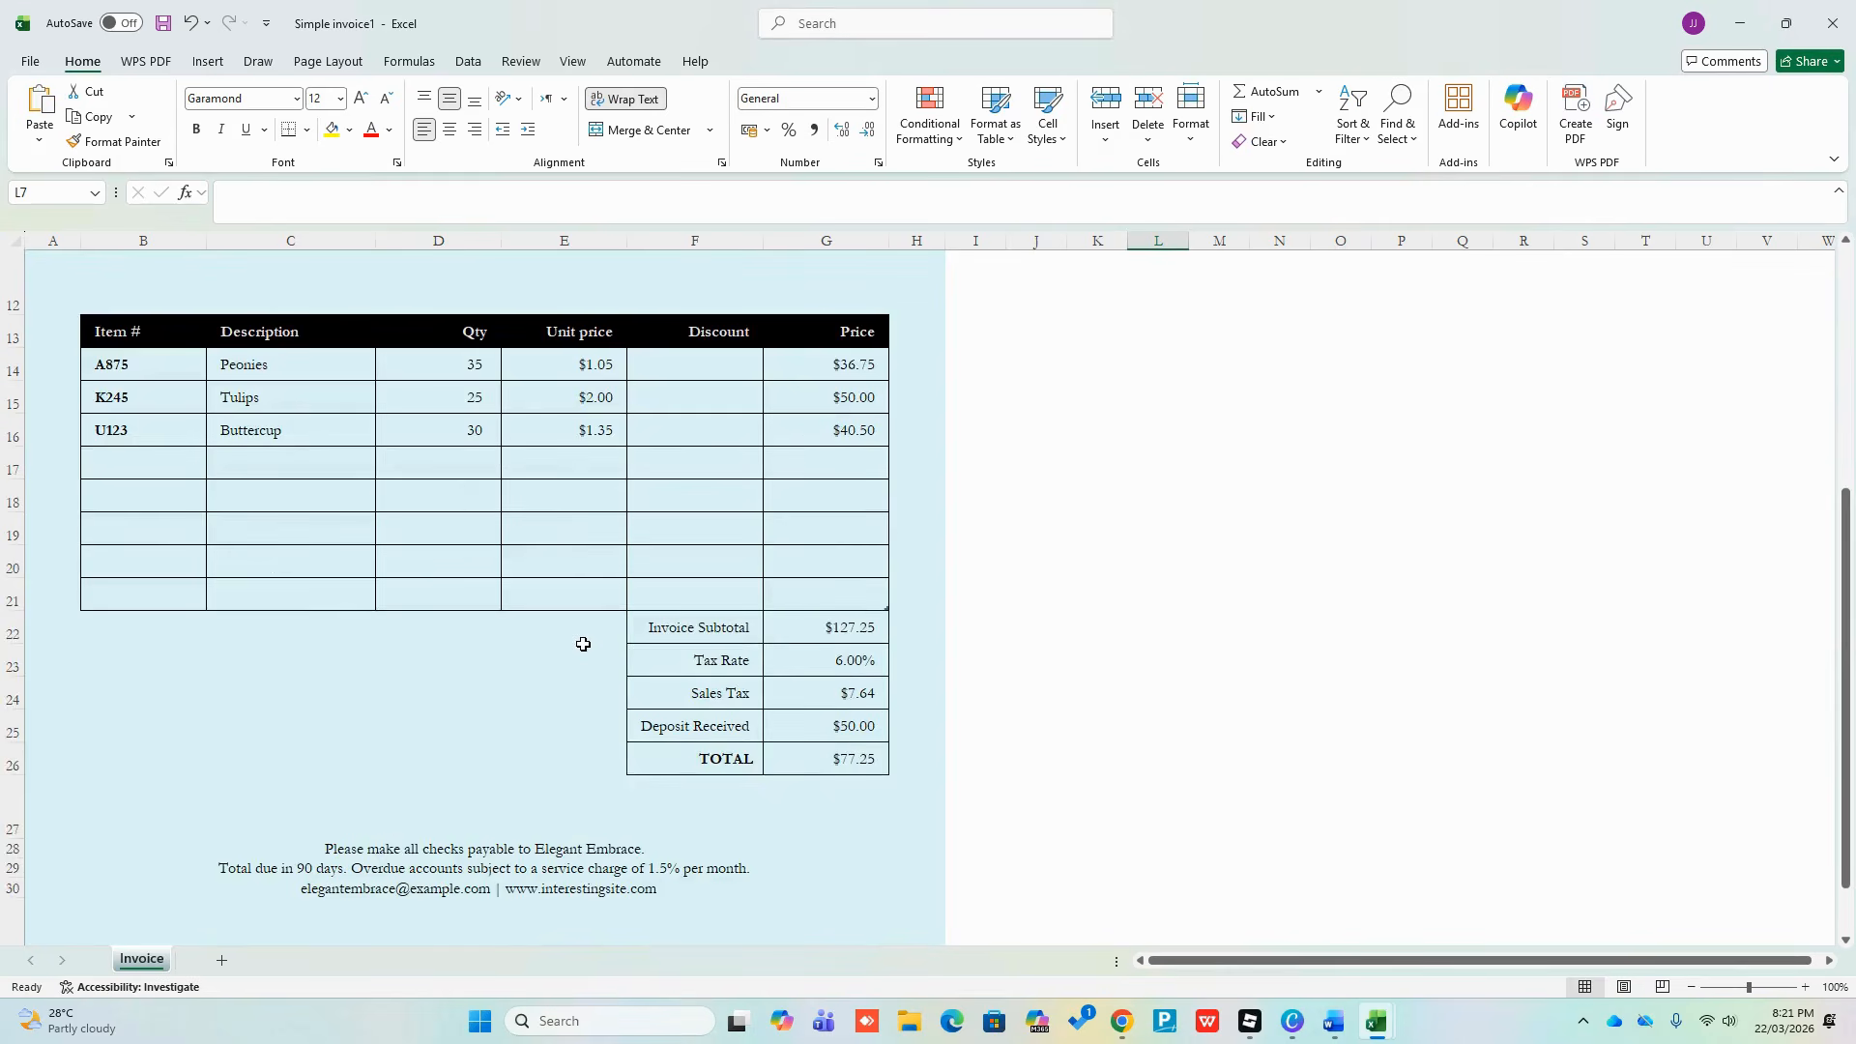
scroll(531, 598, up, 4)
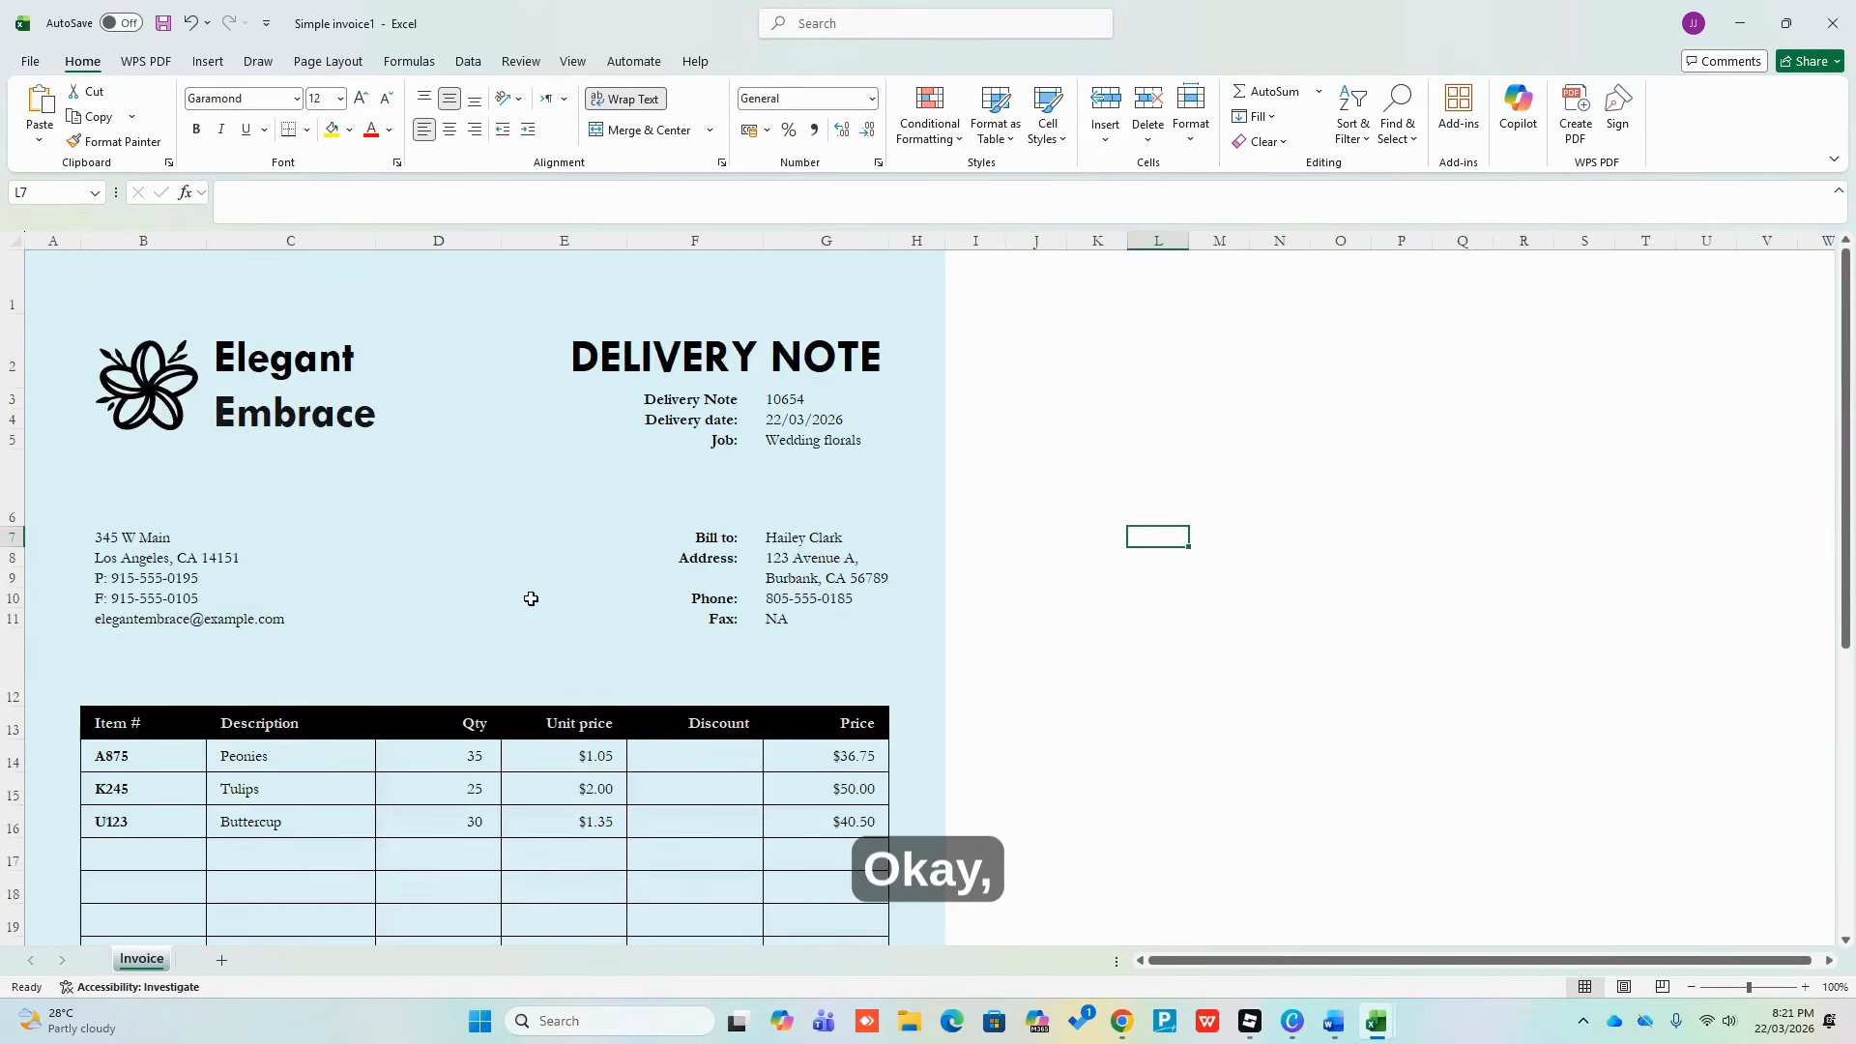
click(712, 763)
click(715, 720)
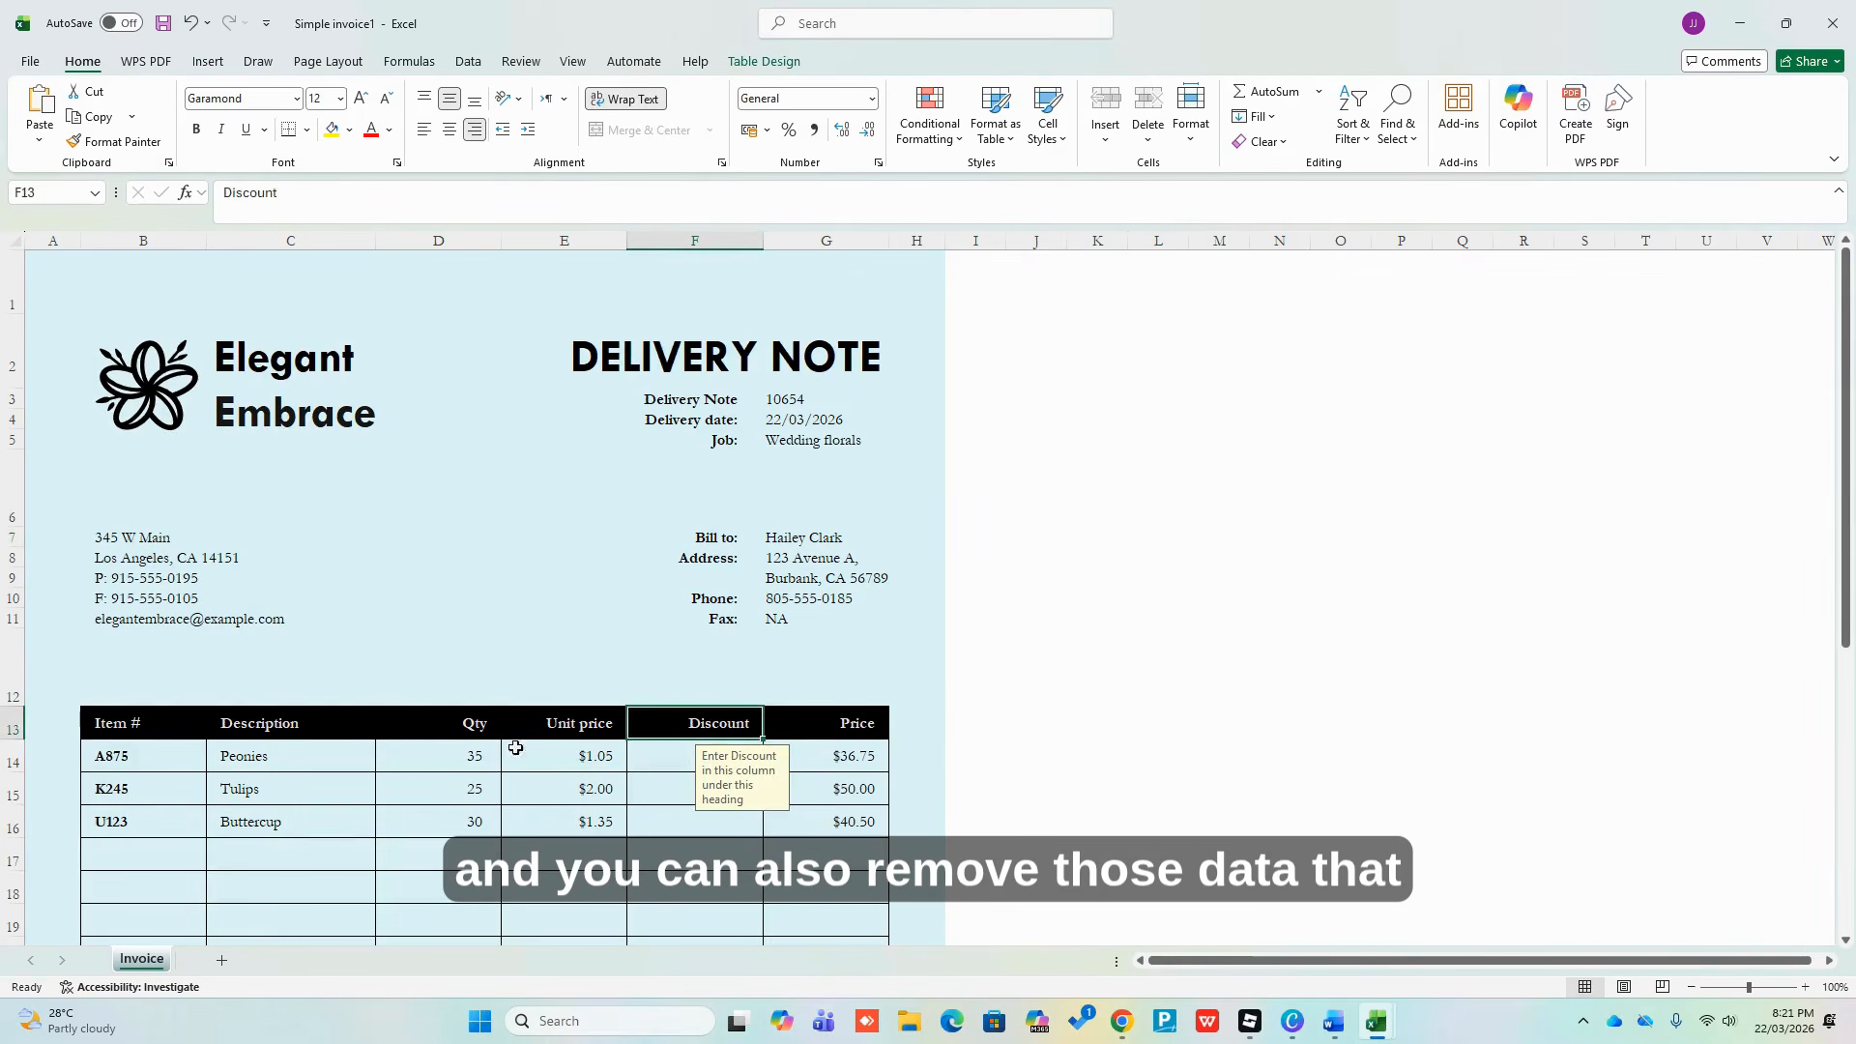
click(1055, 507)
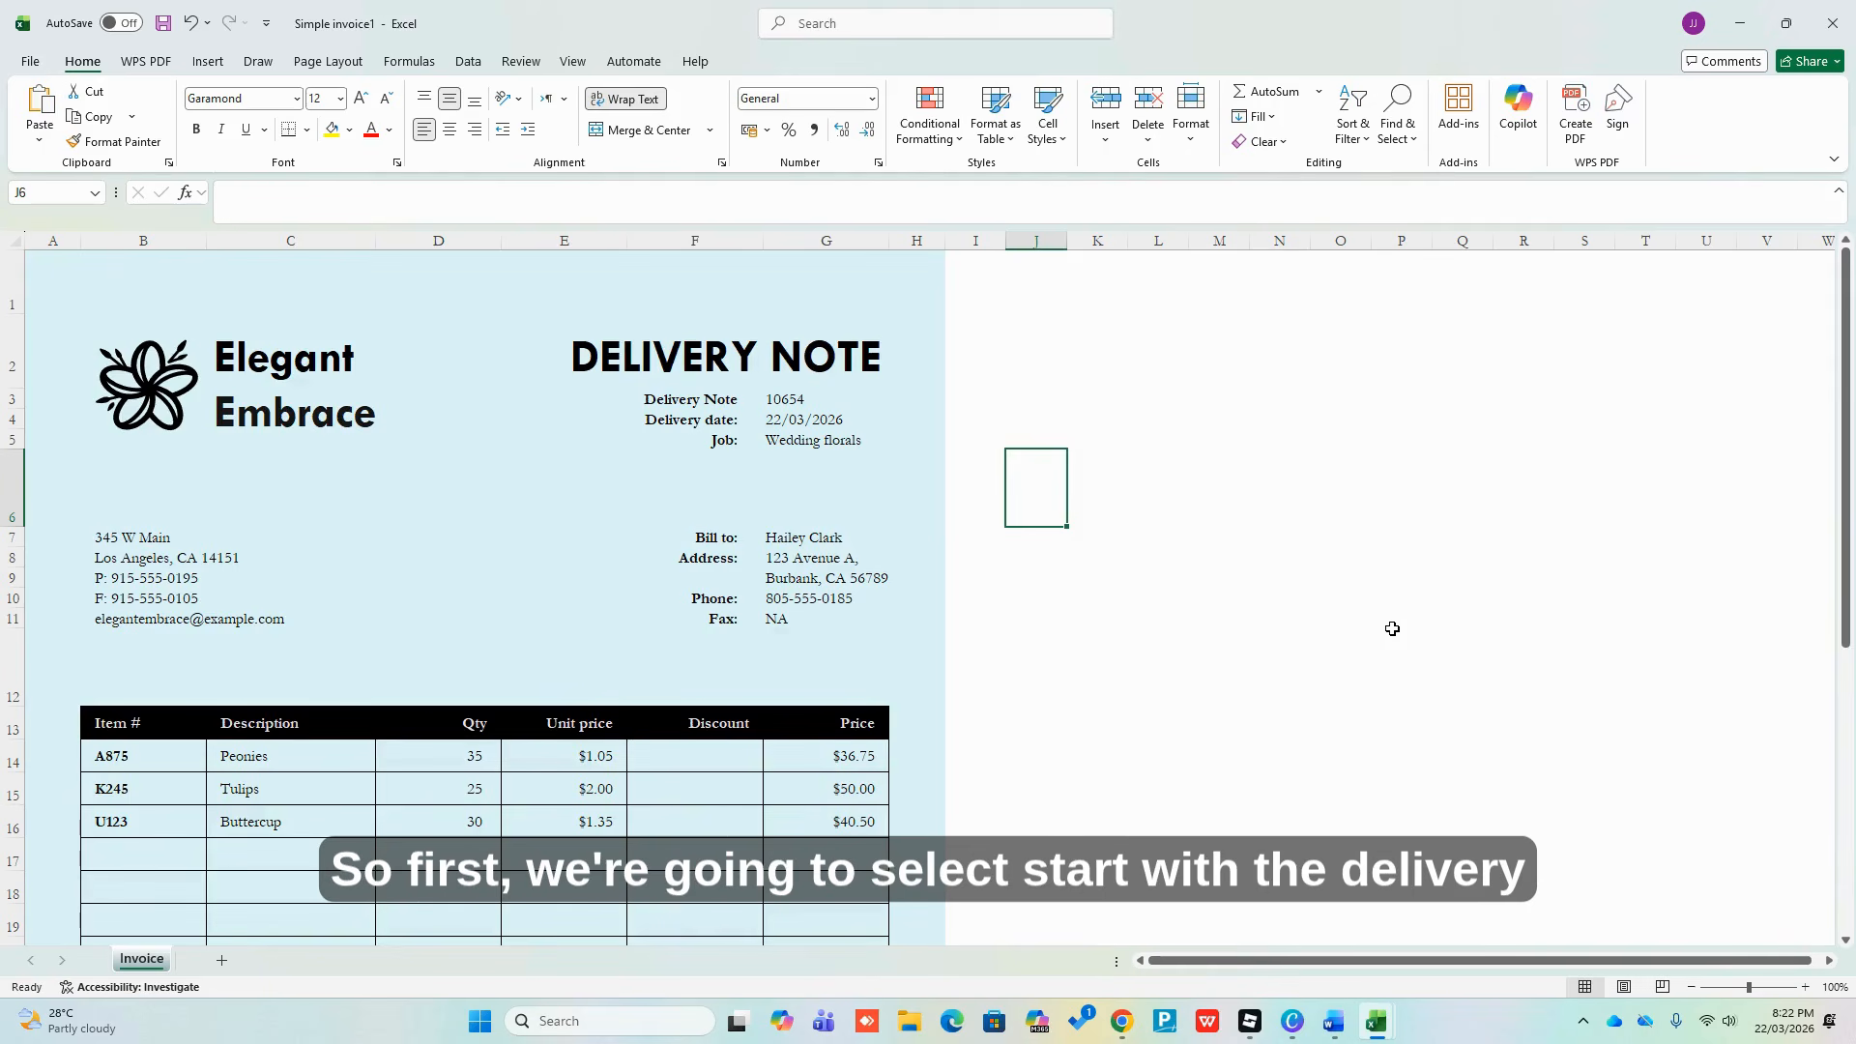
Enter the labels Date, Reference No. and Party Name down column J, widening the column
text(Date)
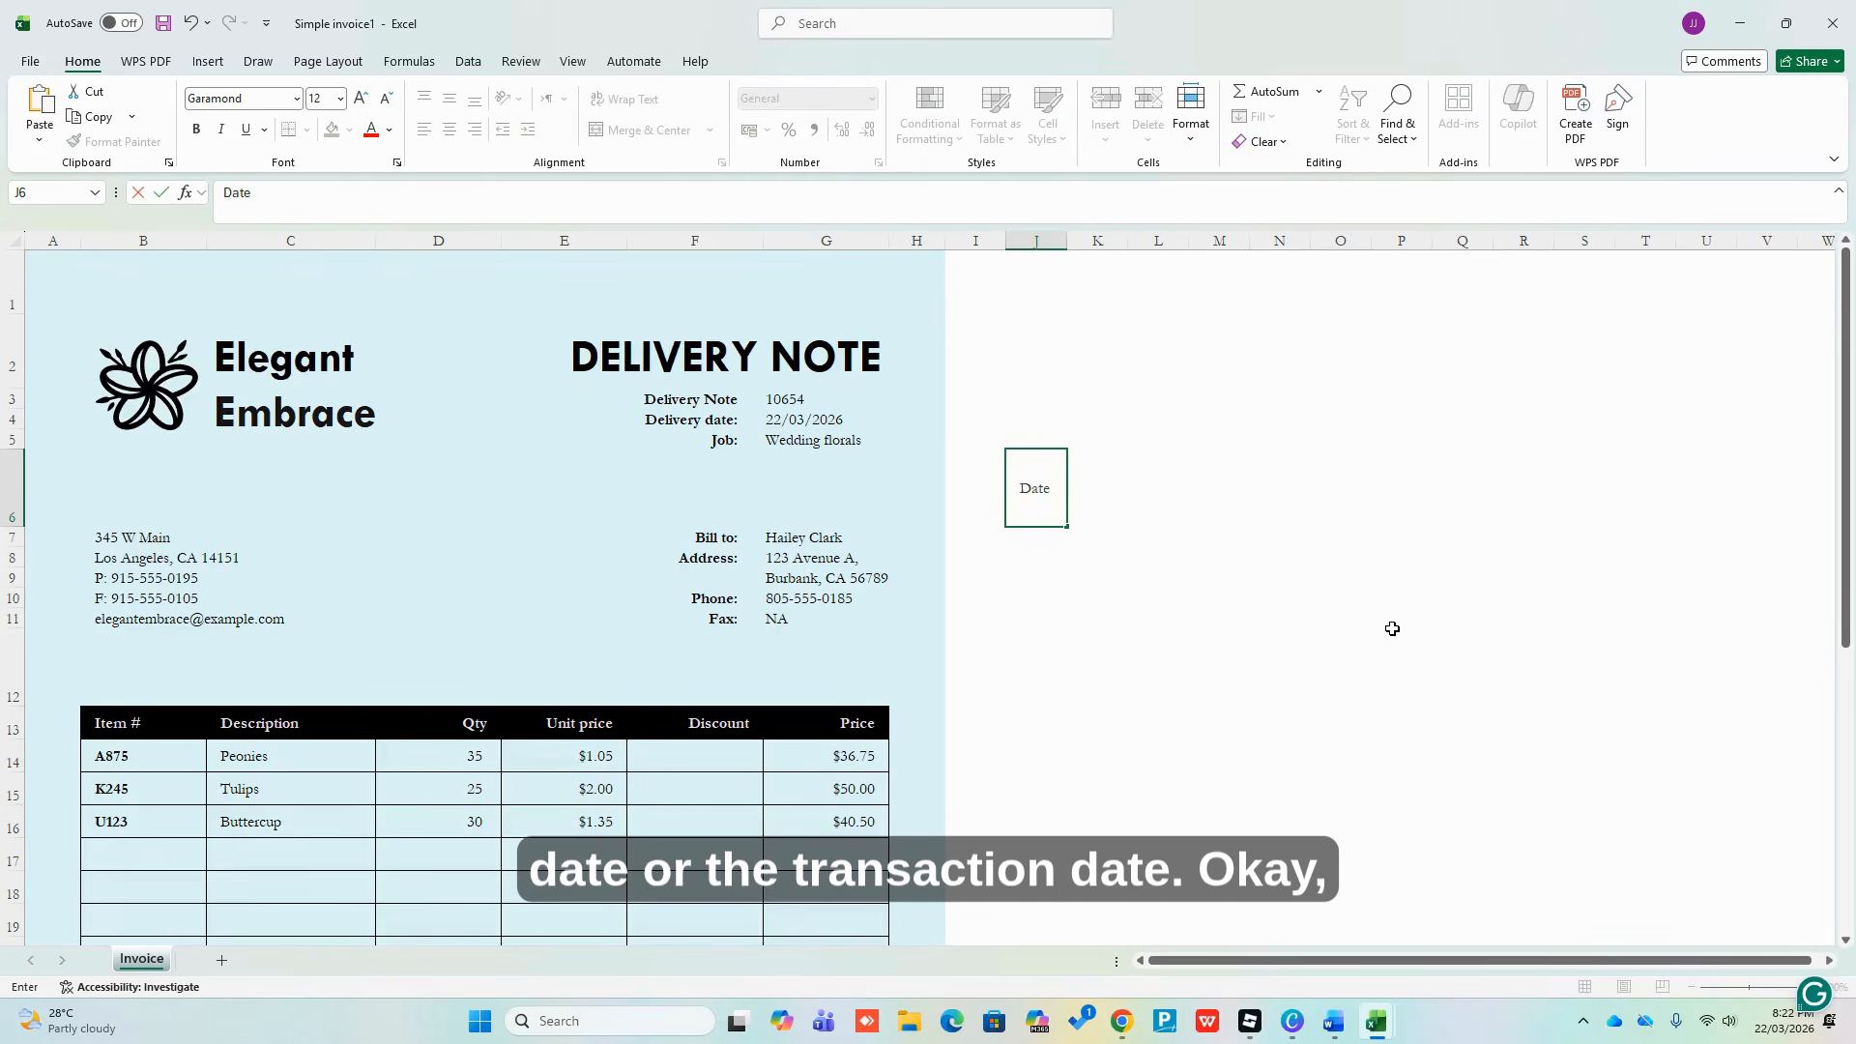
key(Return)
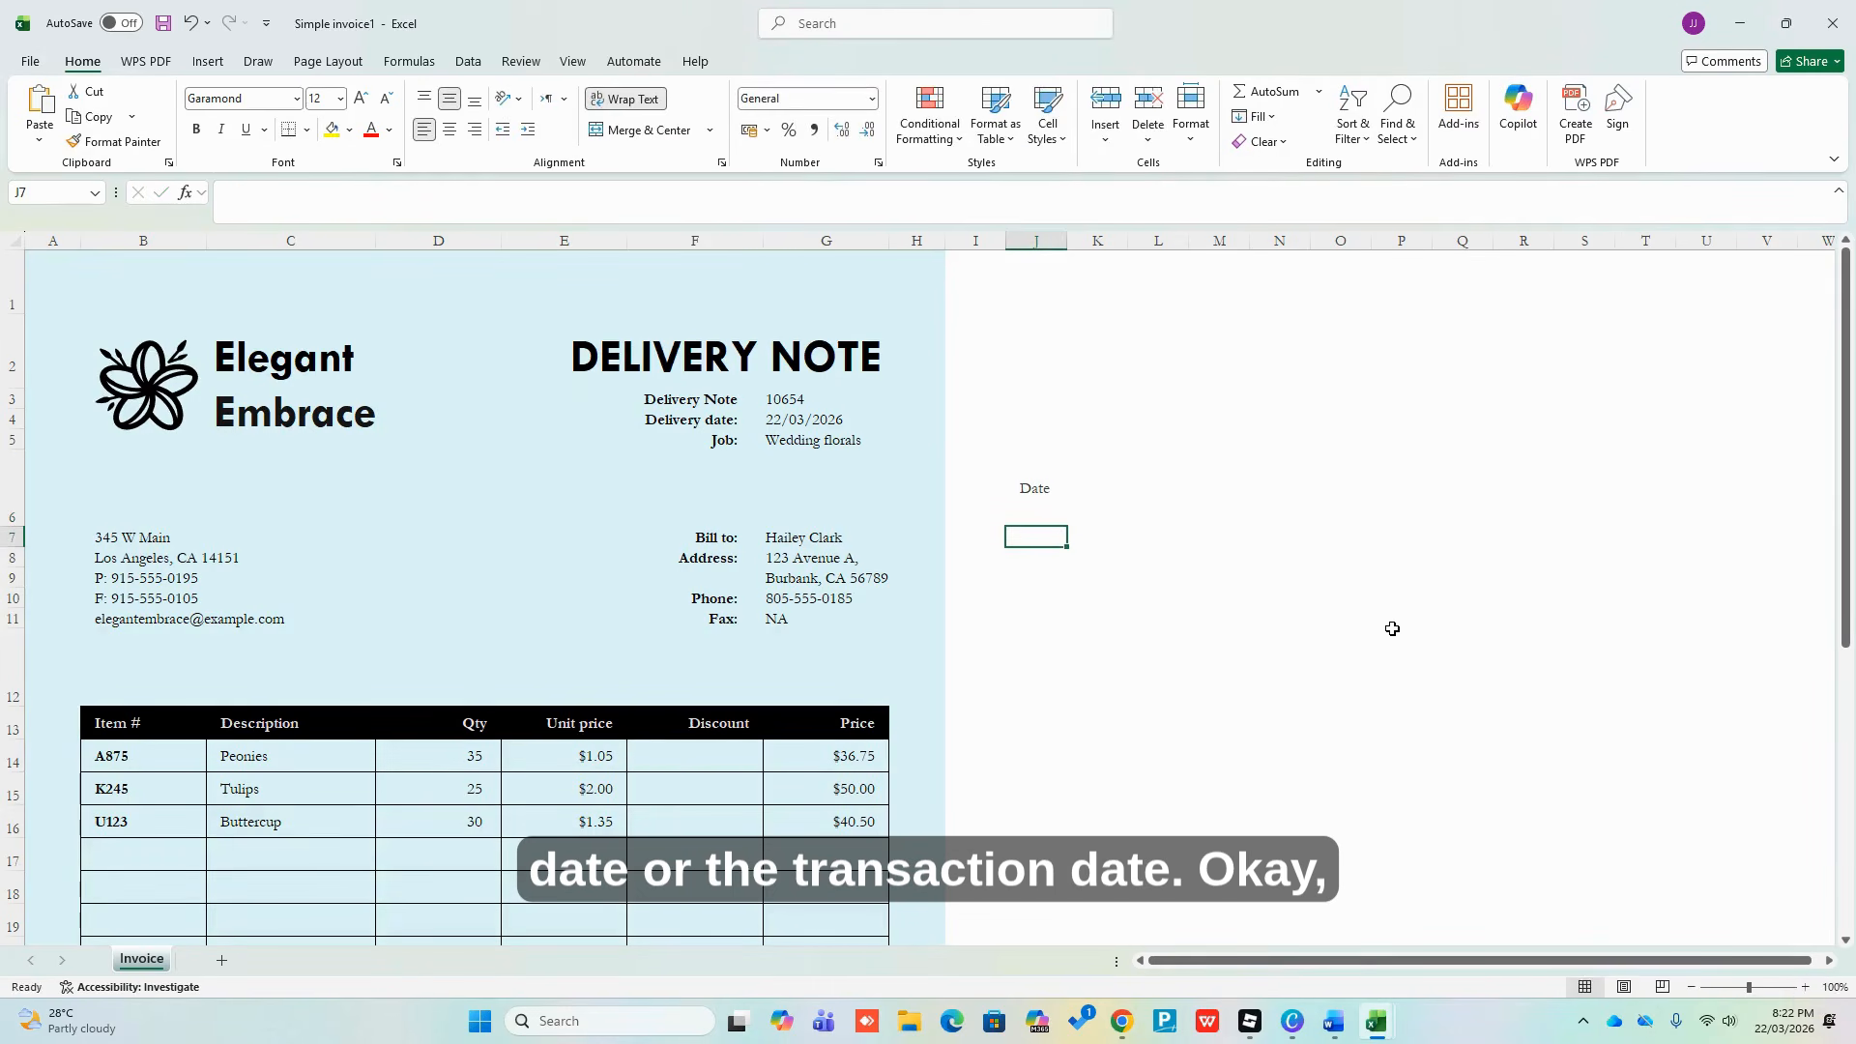
text(Refere)
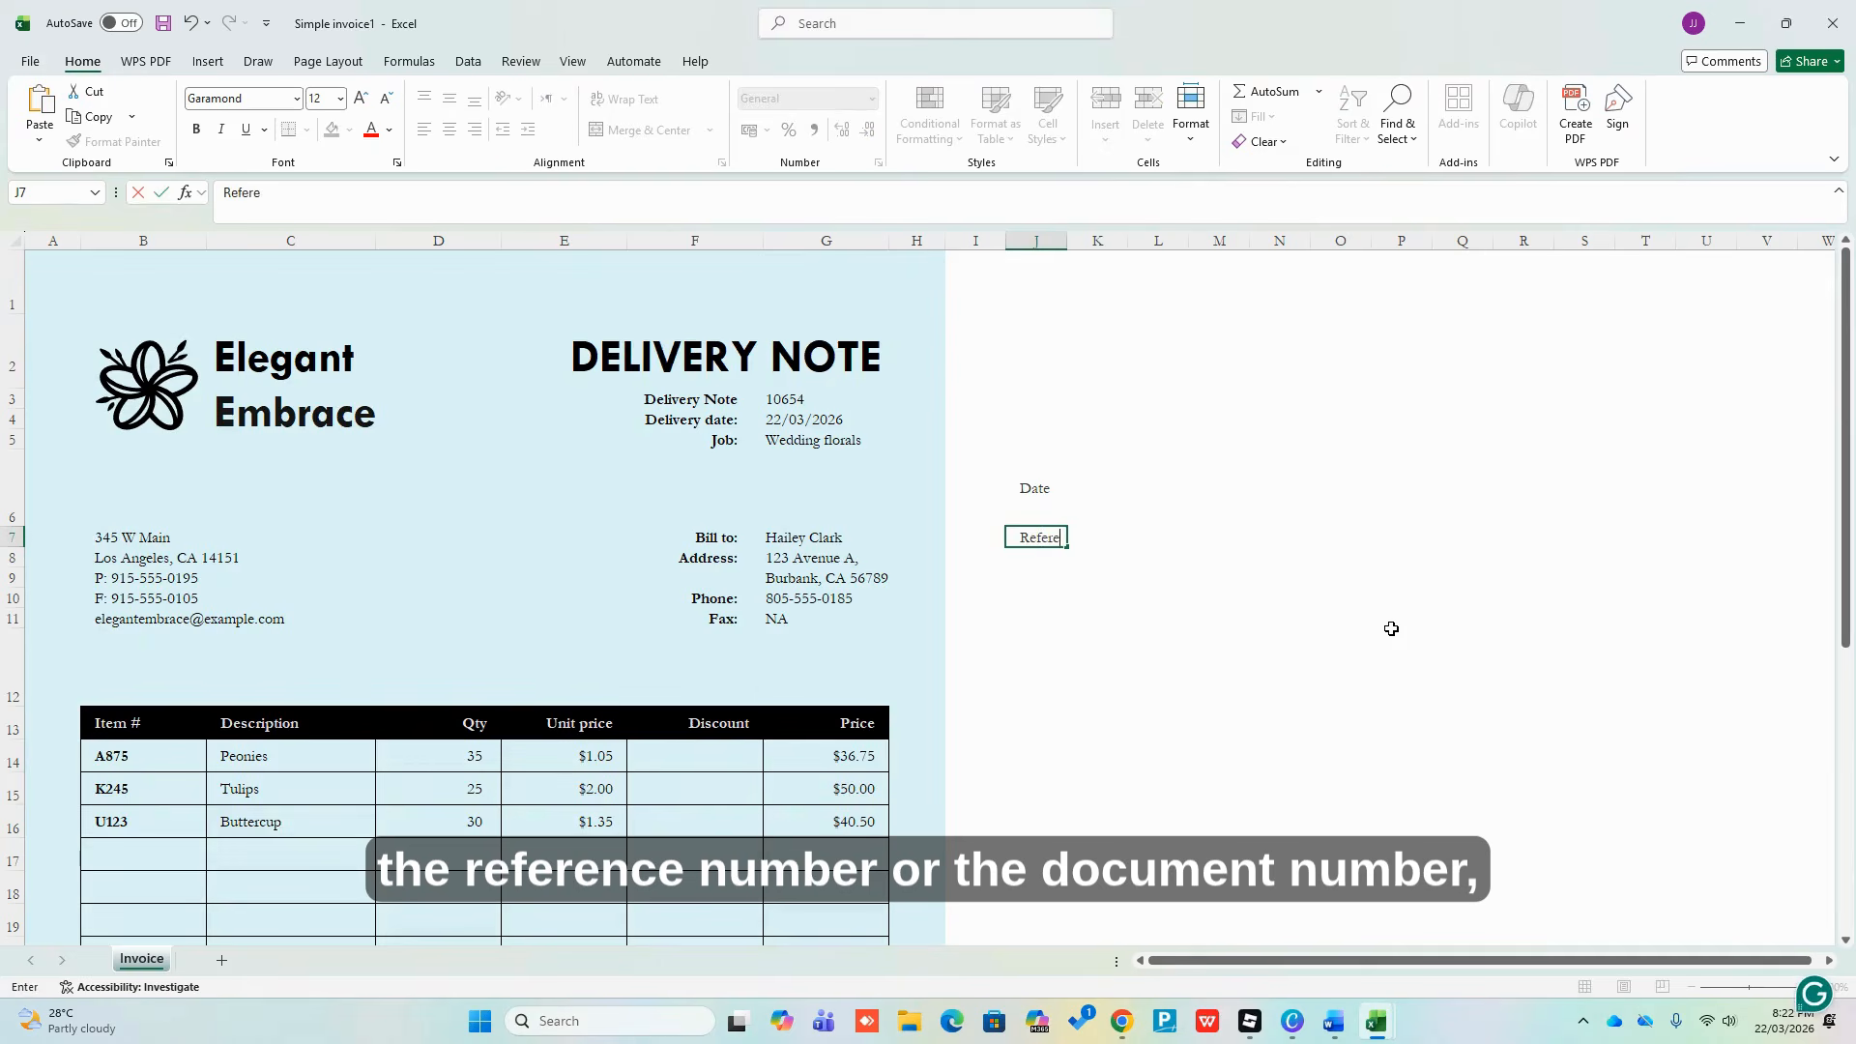
text(nce N)
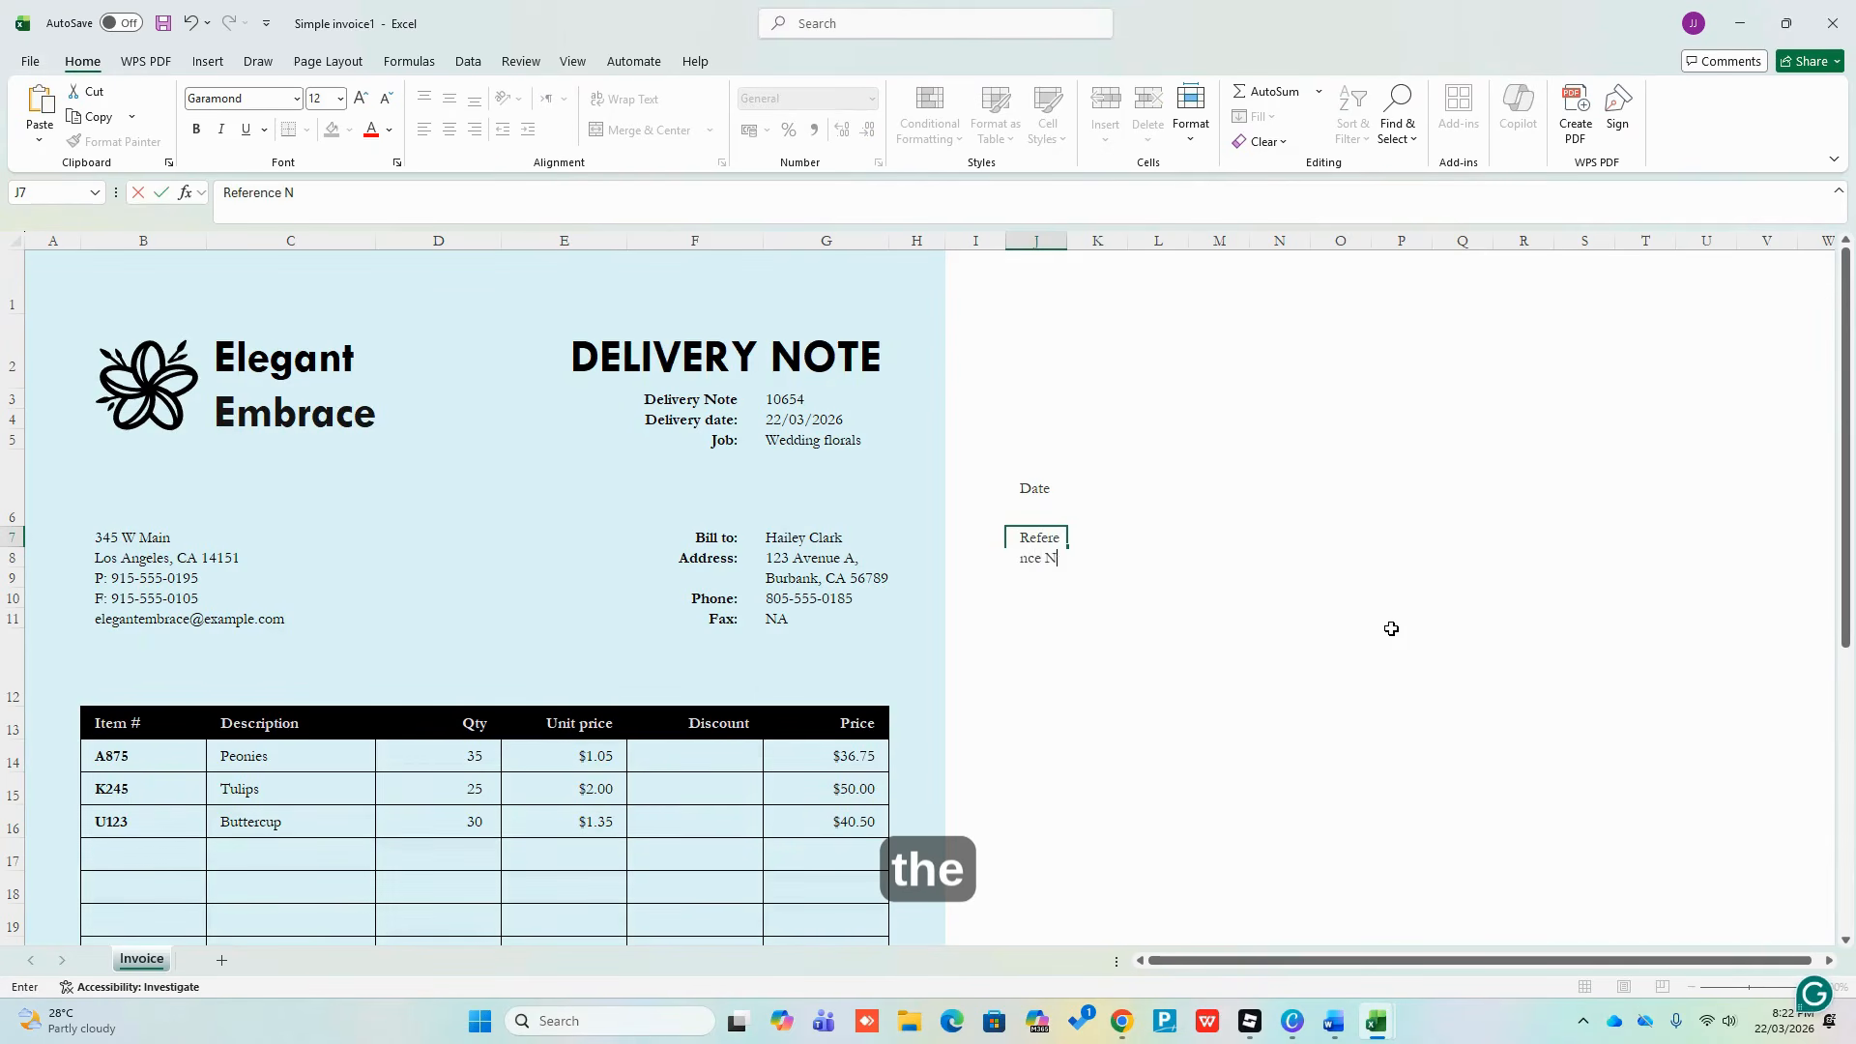
text(o.)
key(Return)
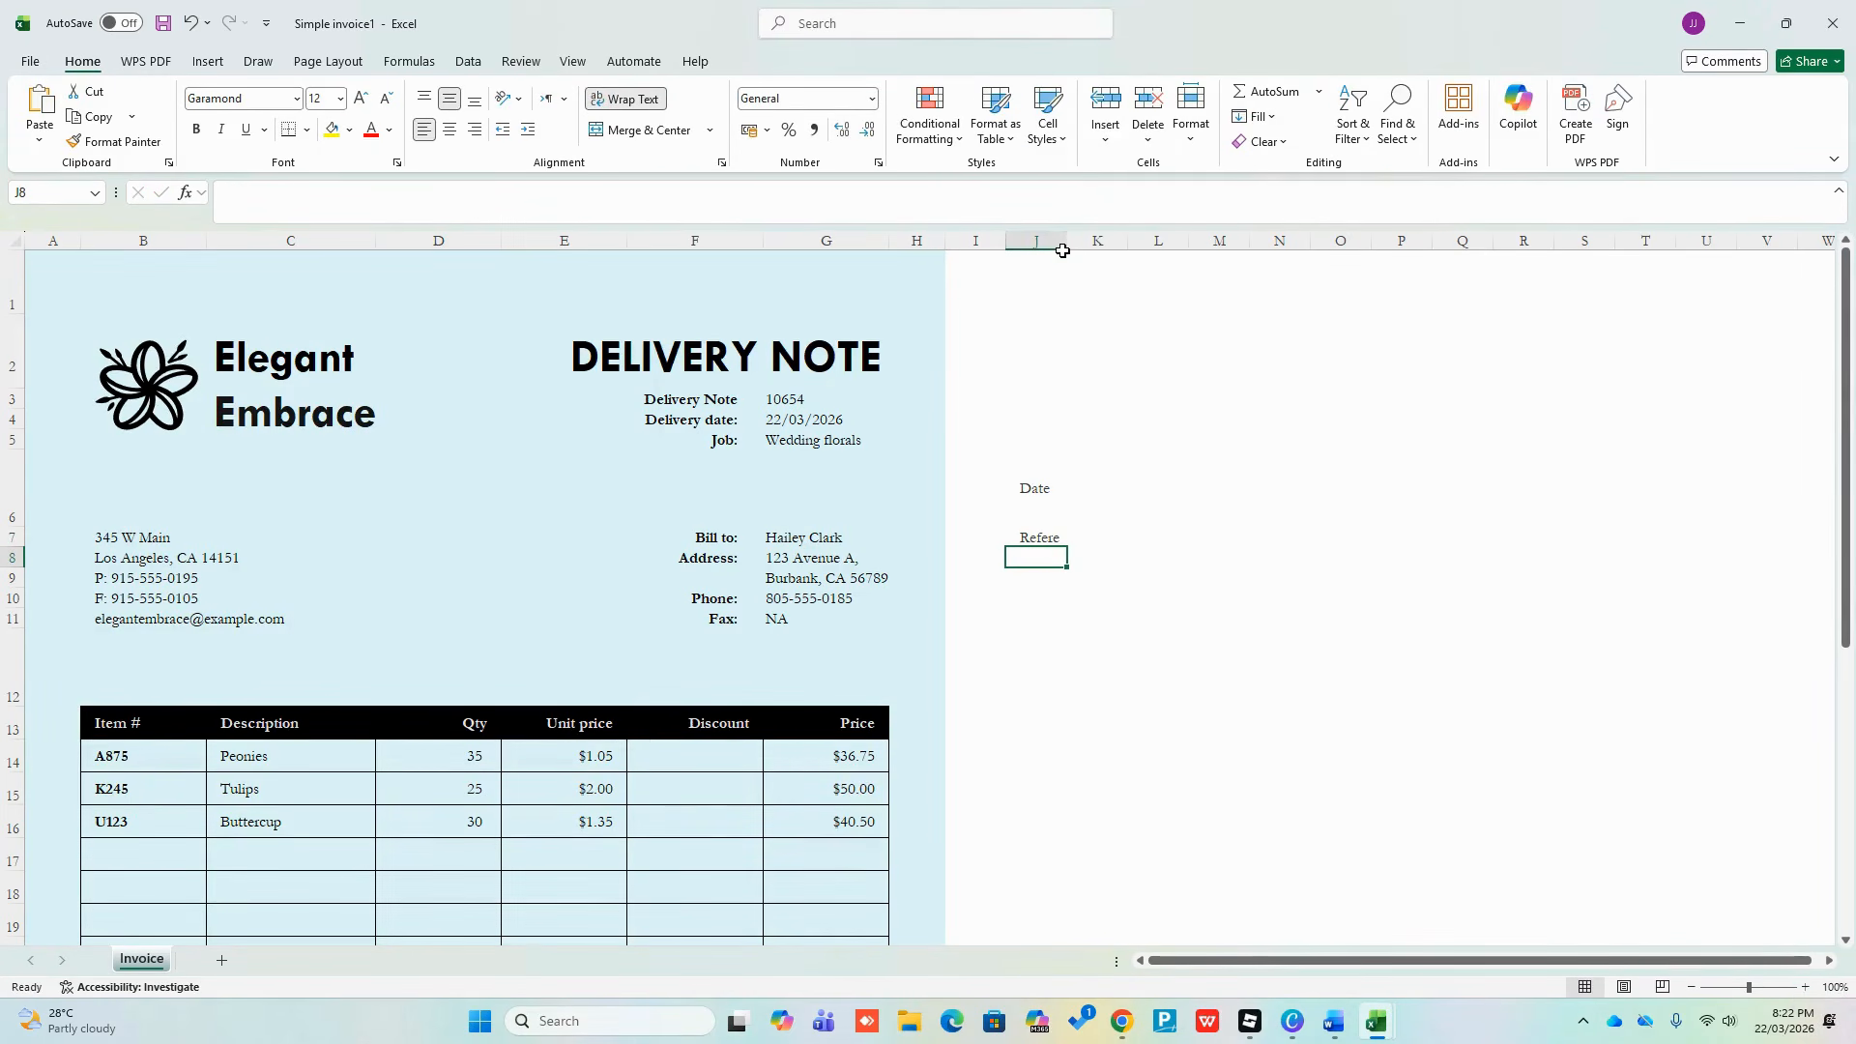
double_click(1071, 242)
text(P)
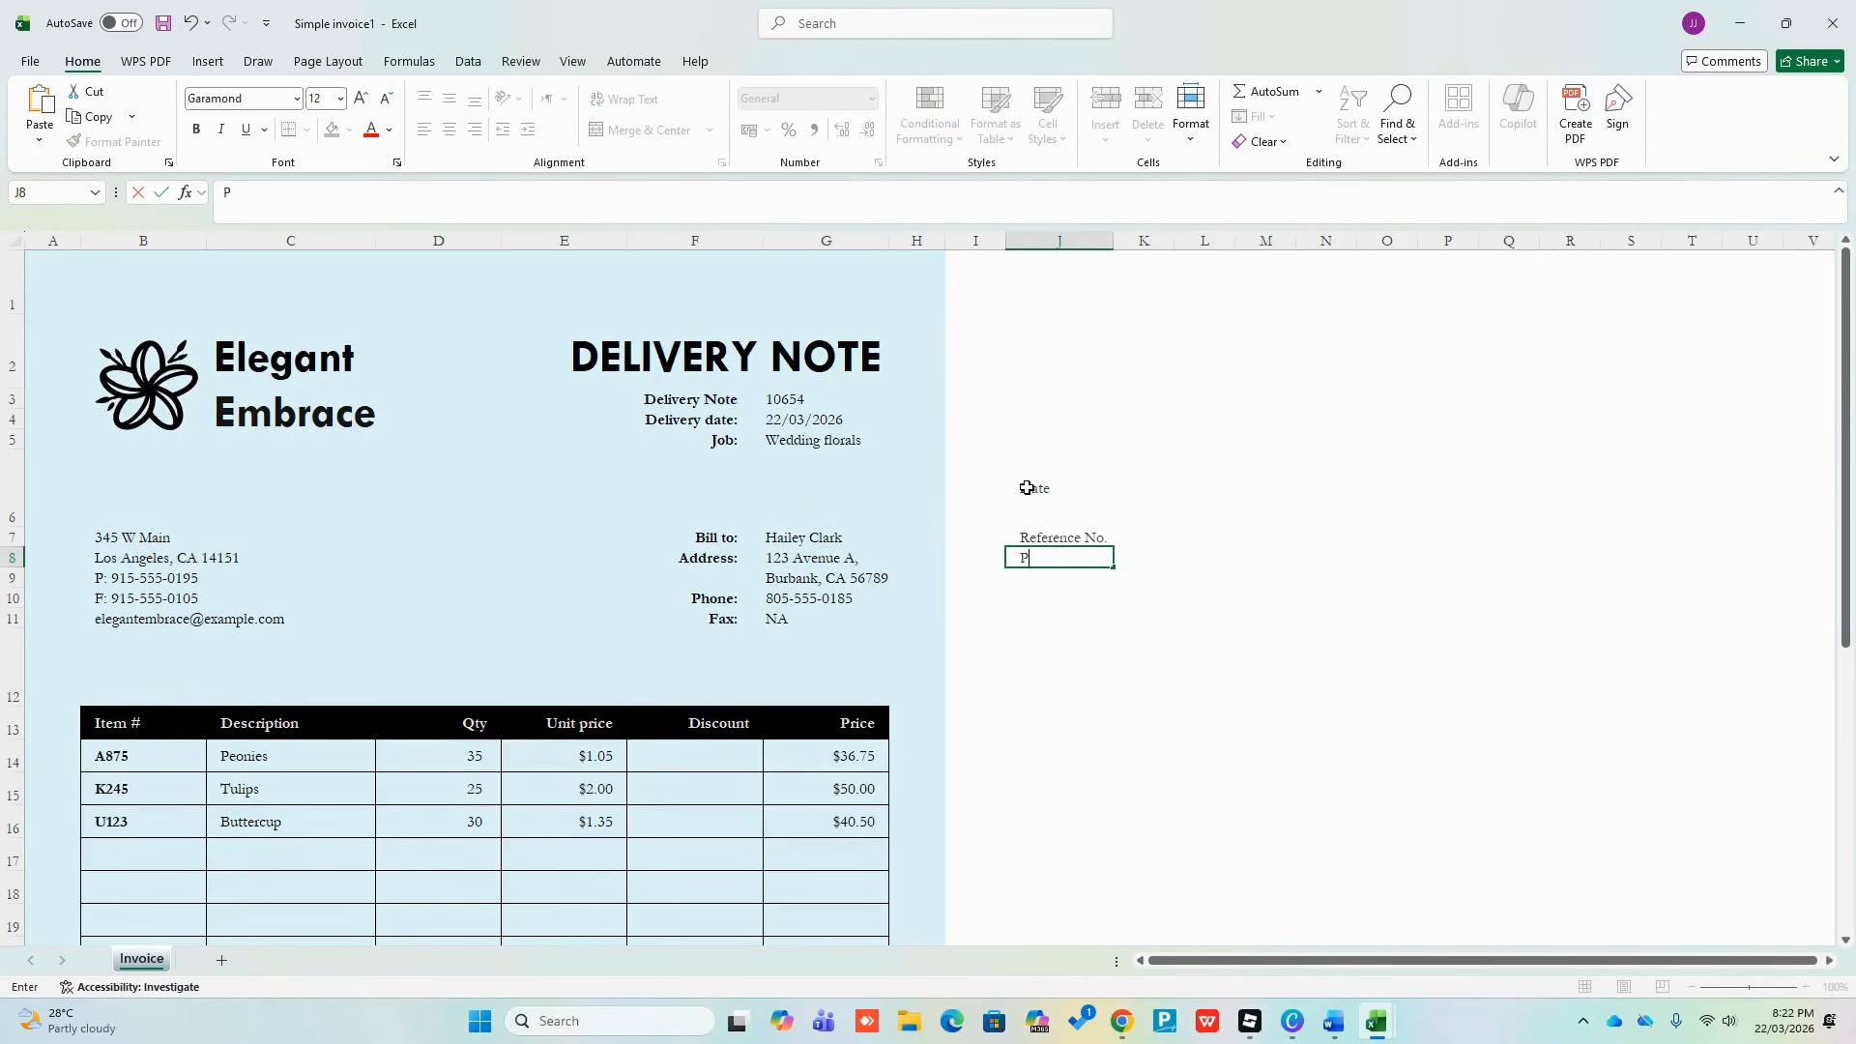
text(arty Name)
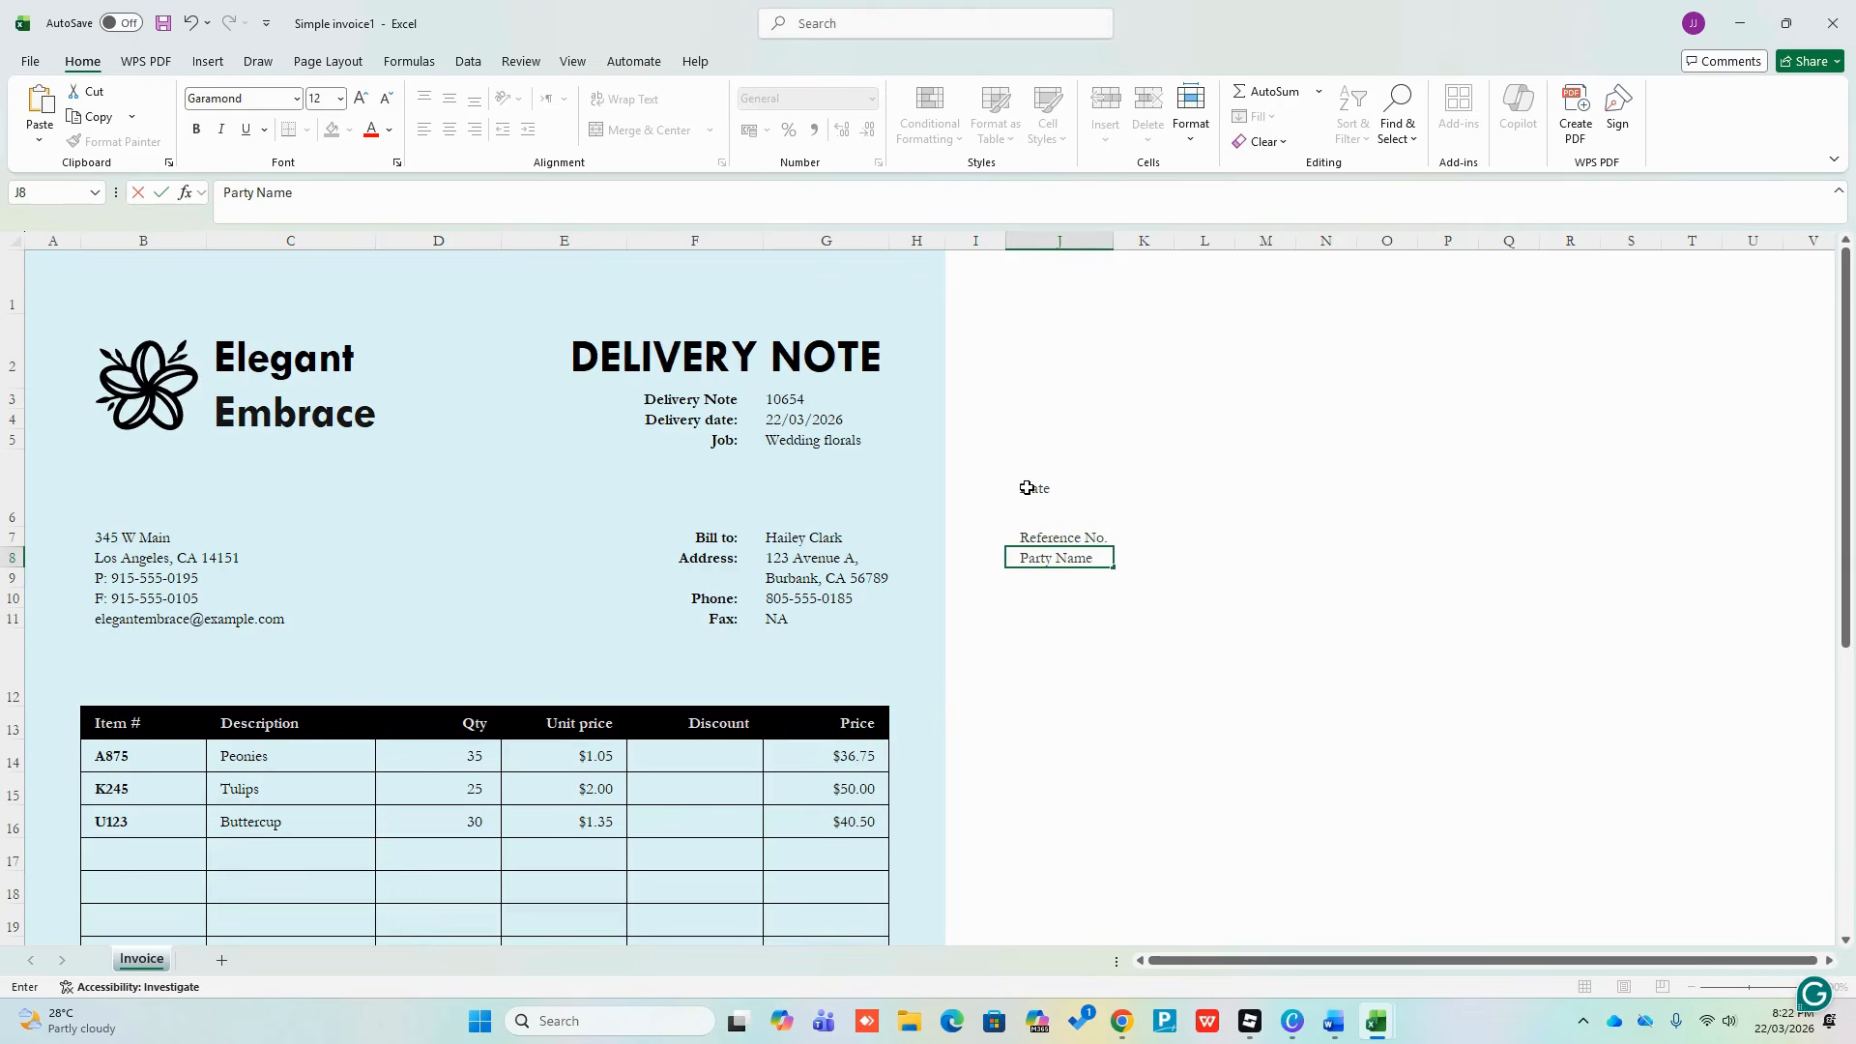
key(Return)
Continue the column J labels with Description, Item No., Quantity, Unit Price and Amount
text(Des)
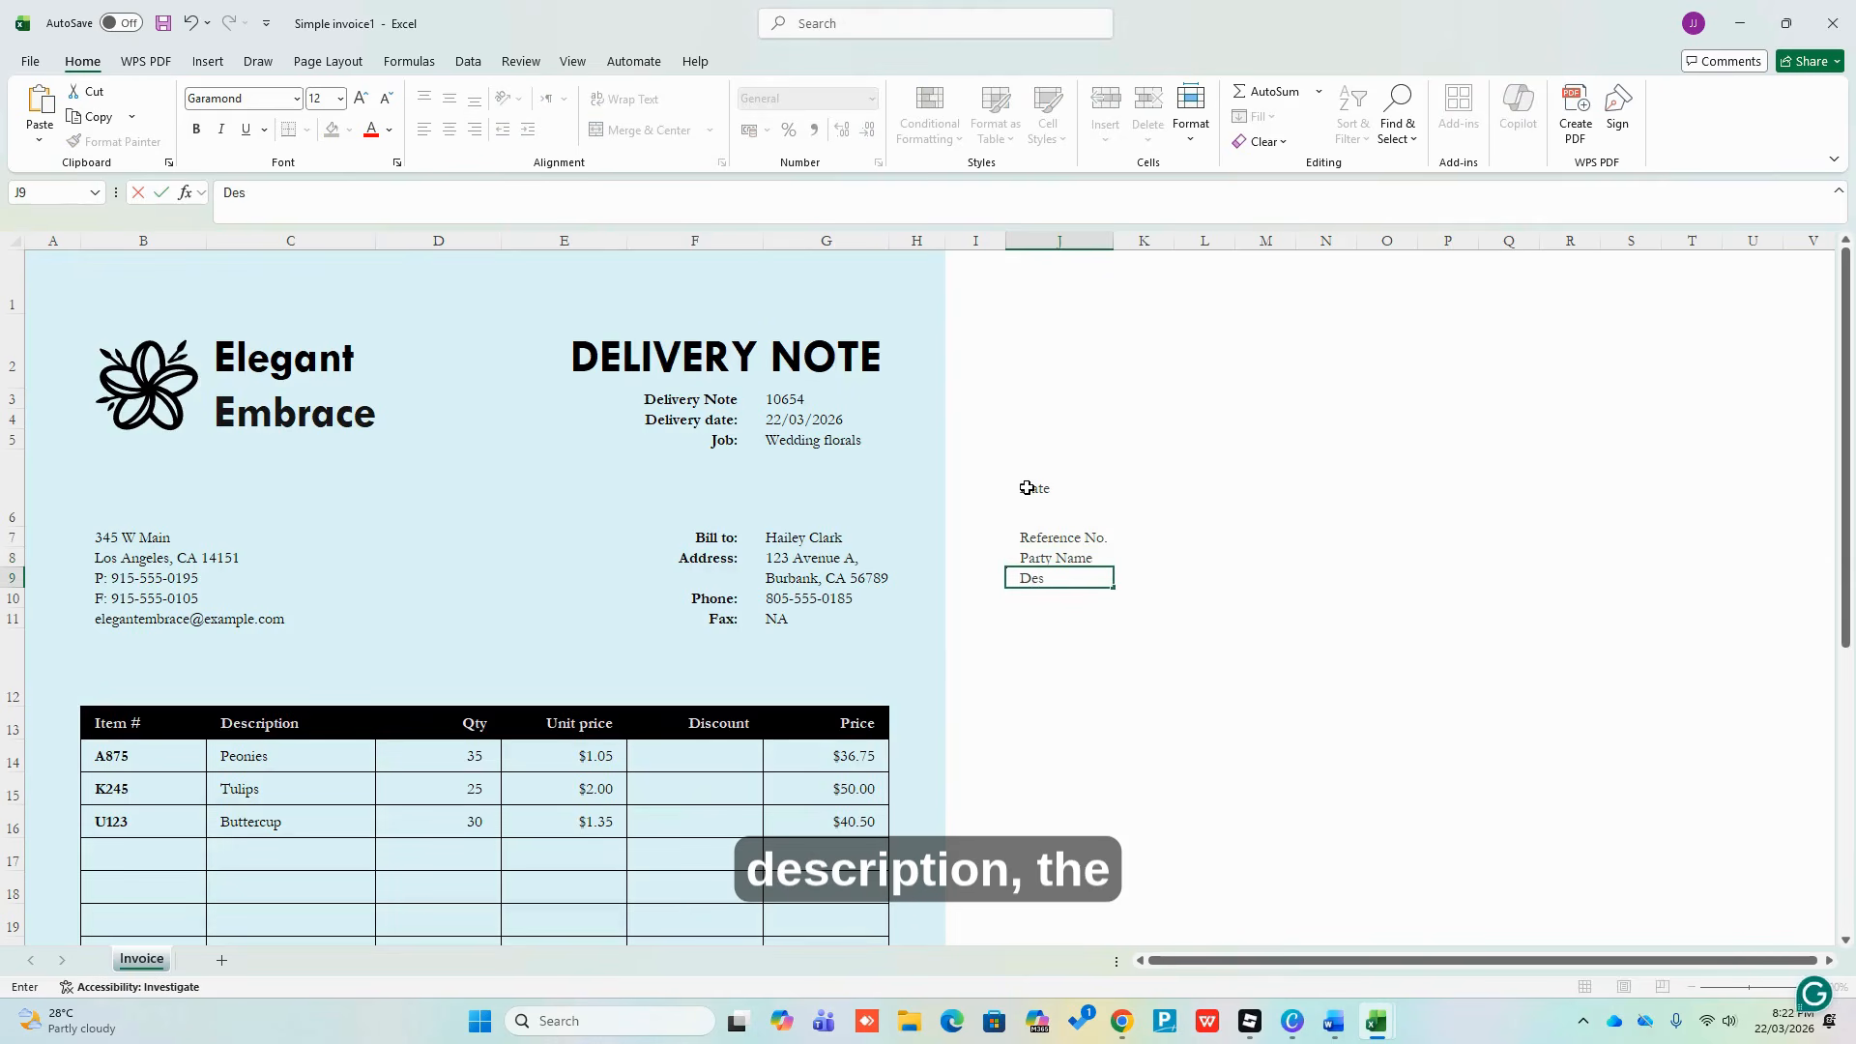
text(cription)
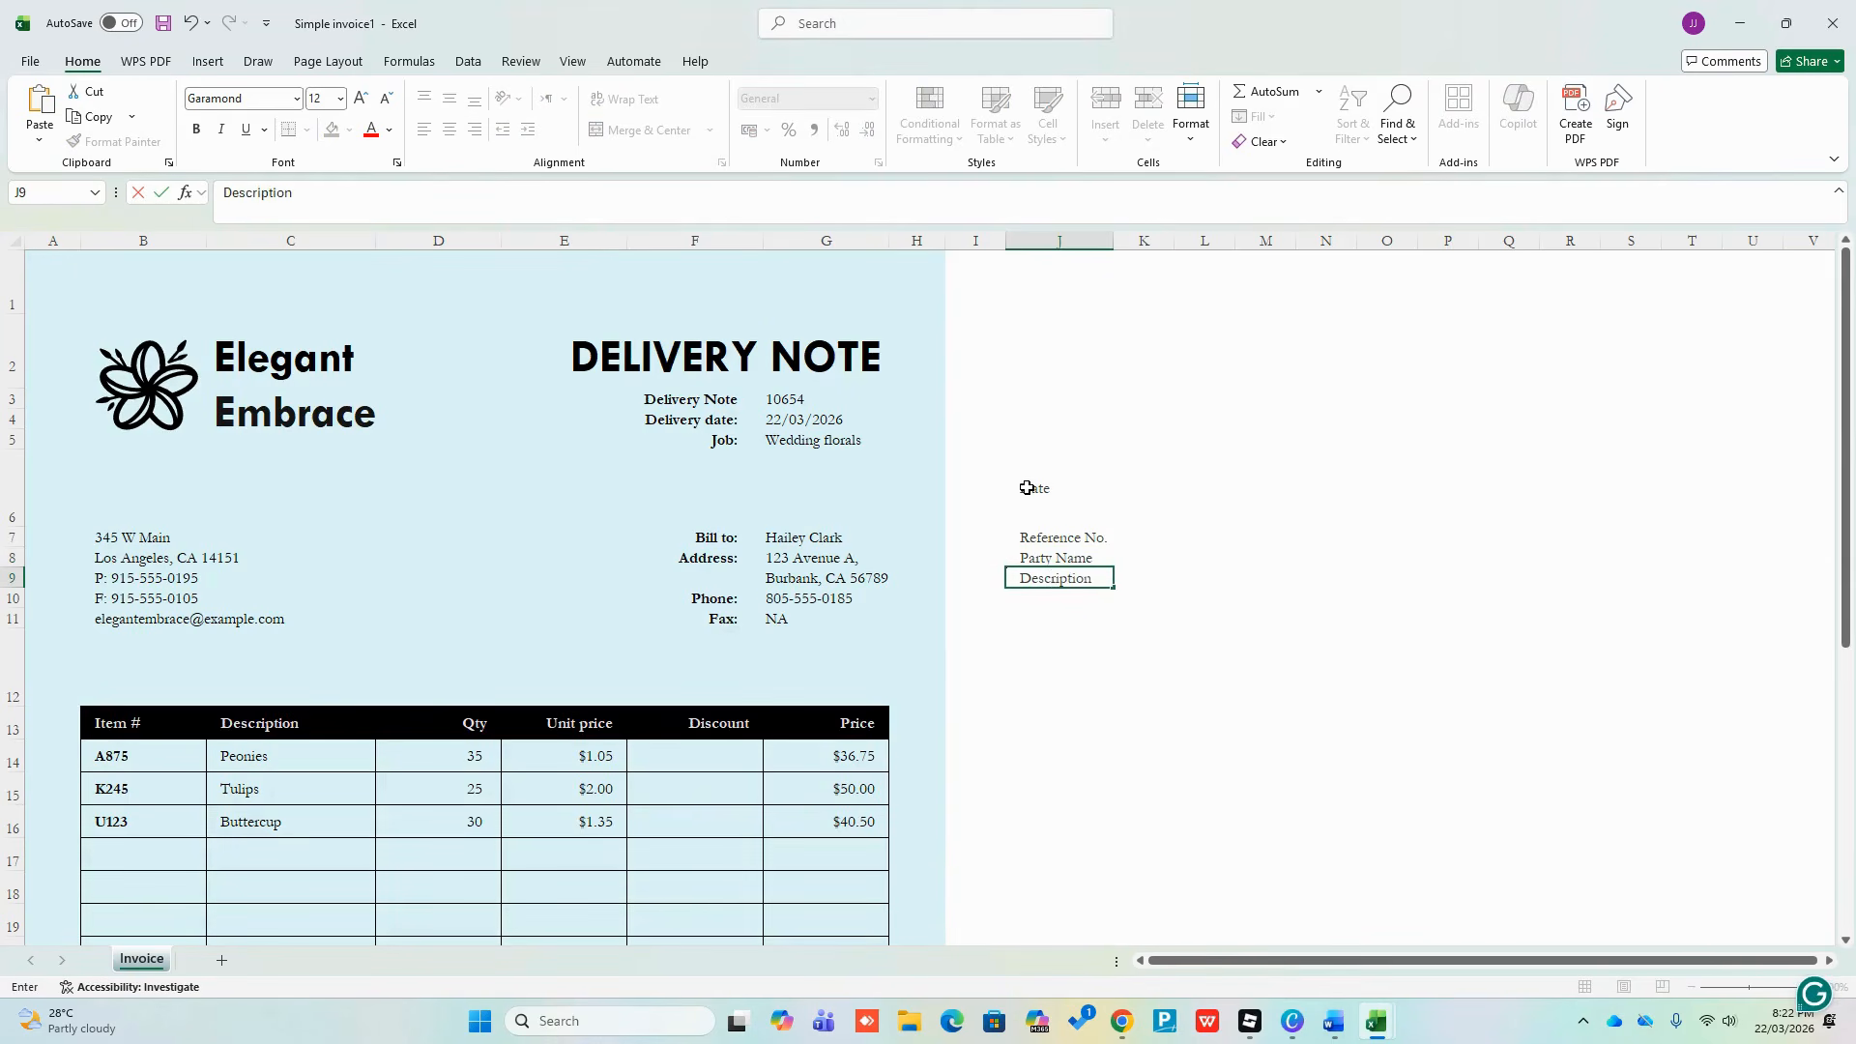
key(Return)
text(Item No)
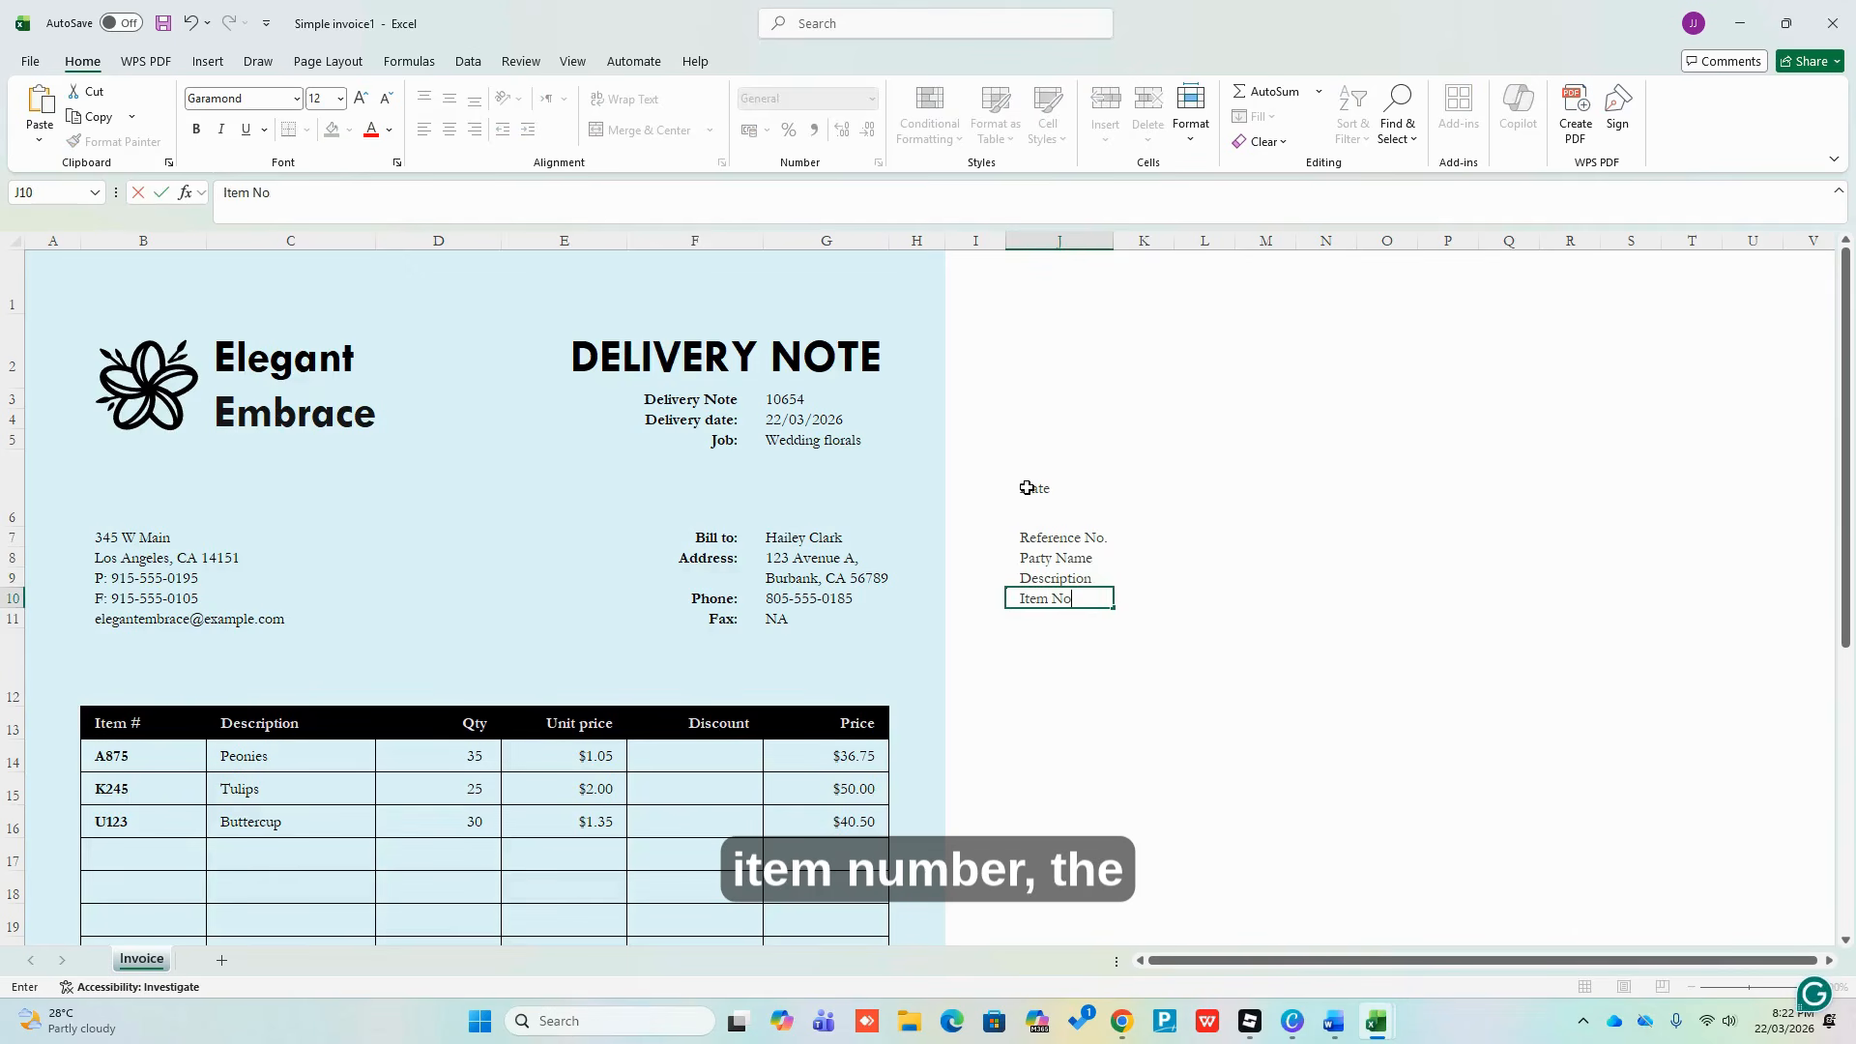
text(.)
key(Return)
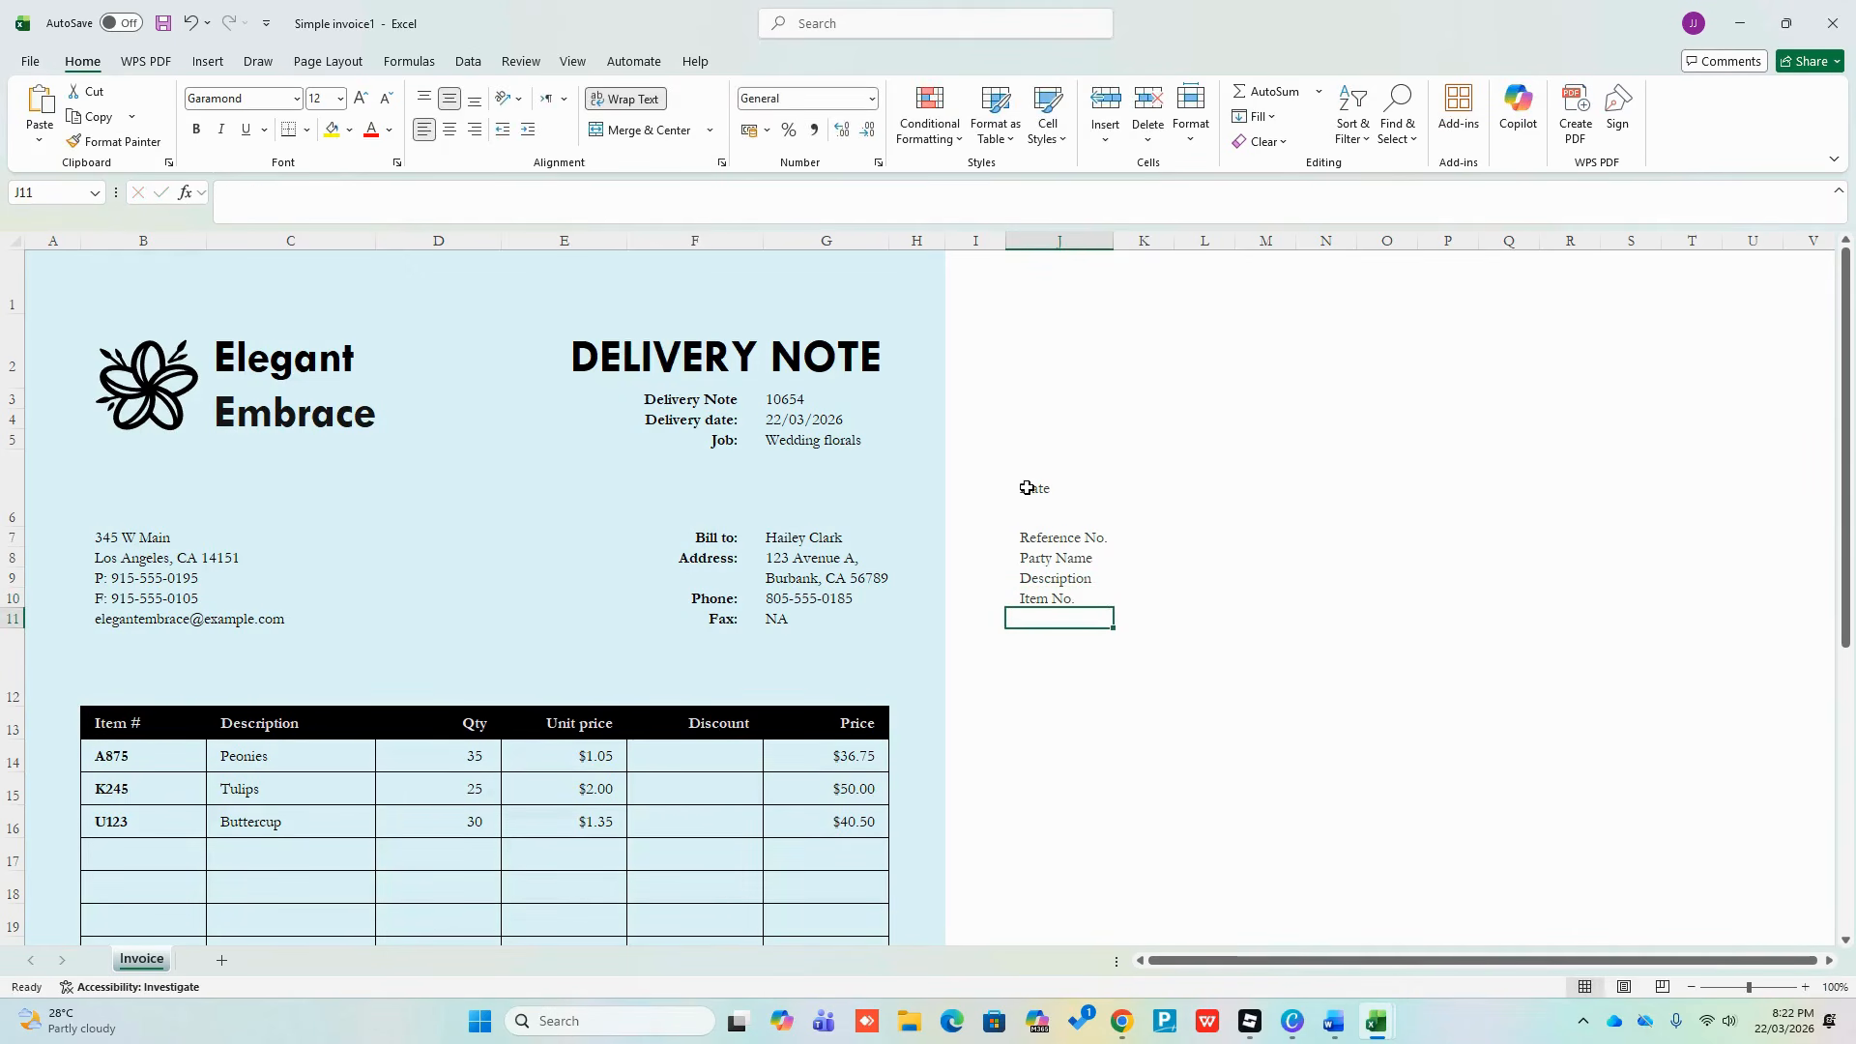
text(Quanti)
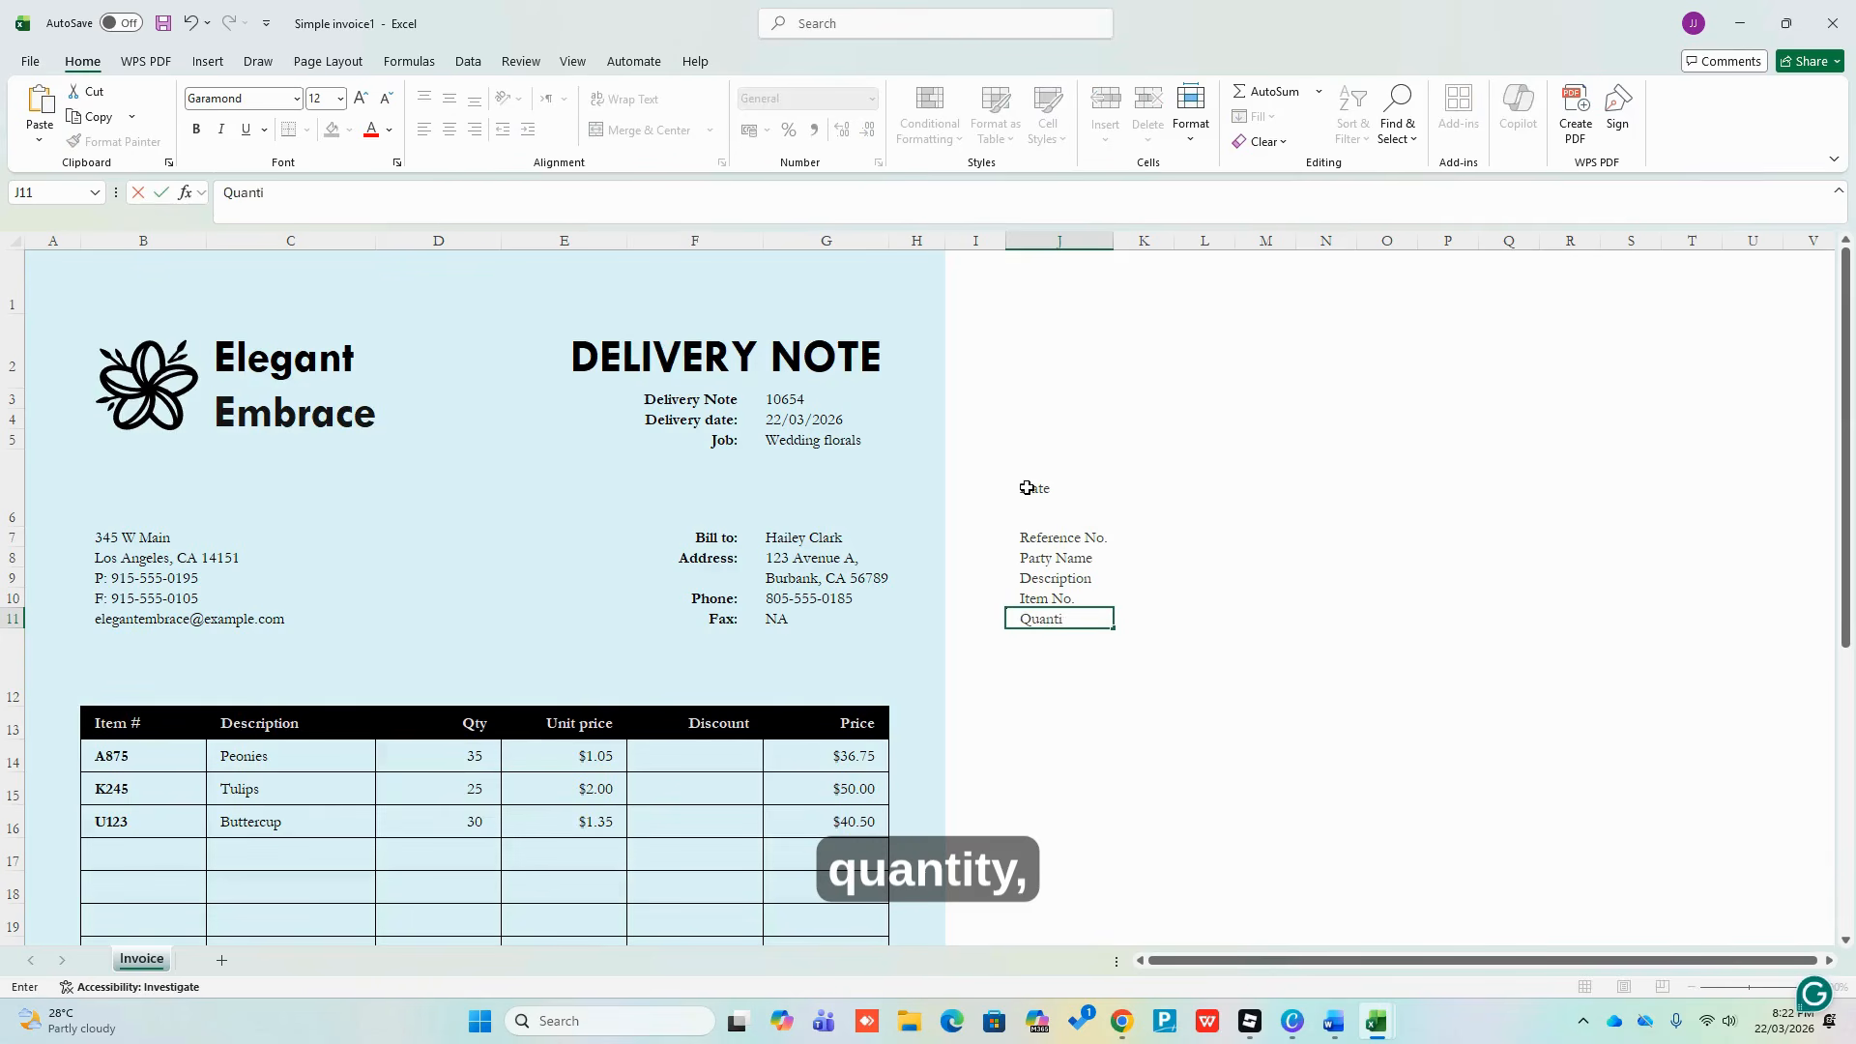
text(ty)
key(Return)
text(Uni)
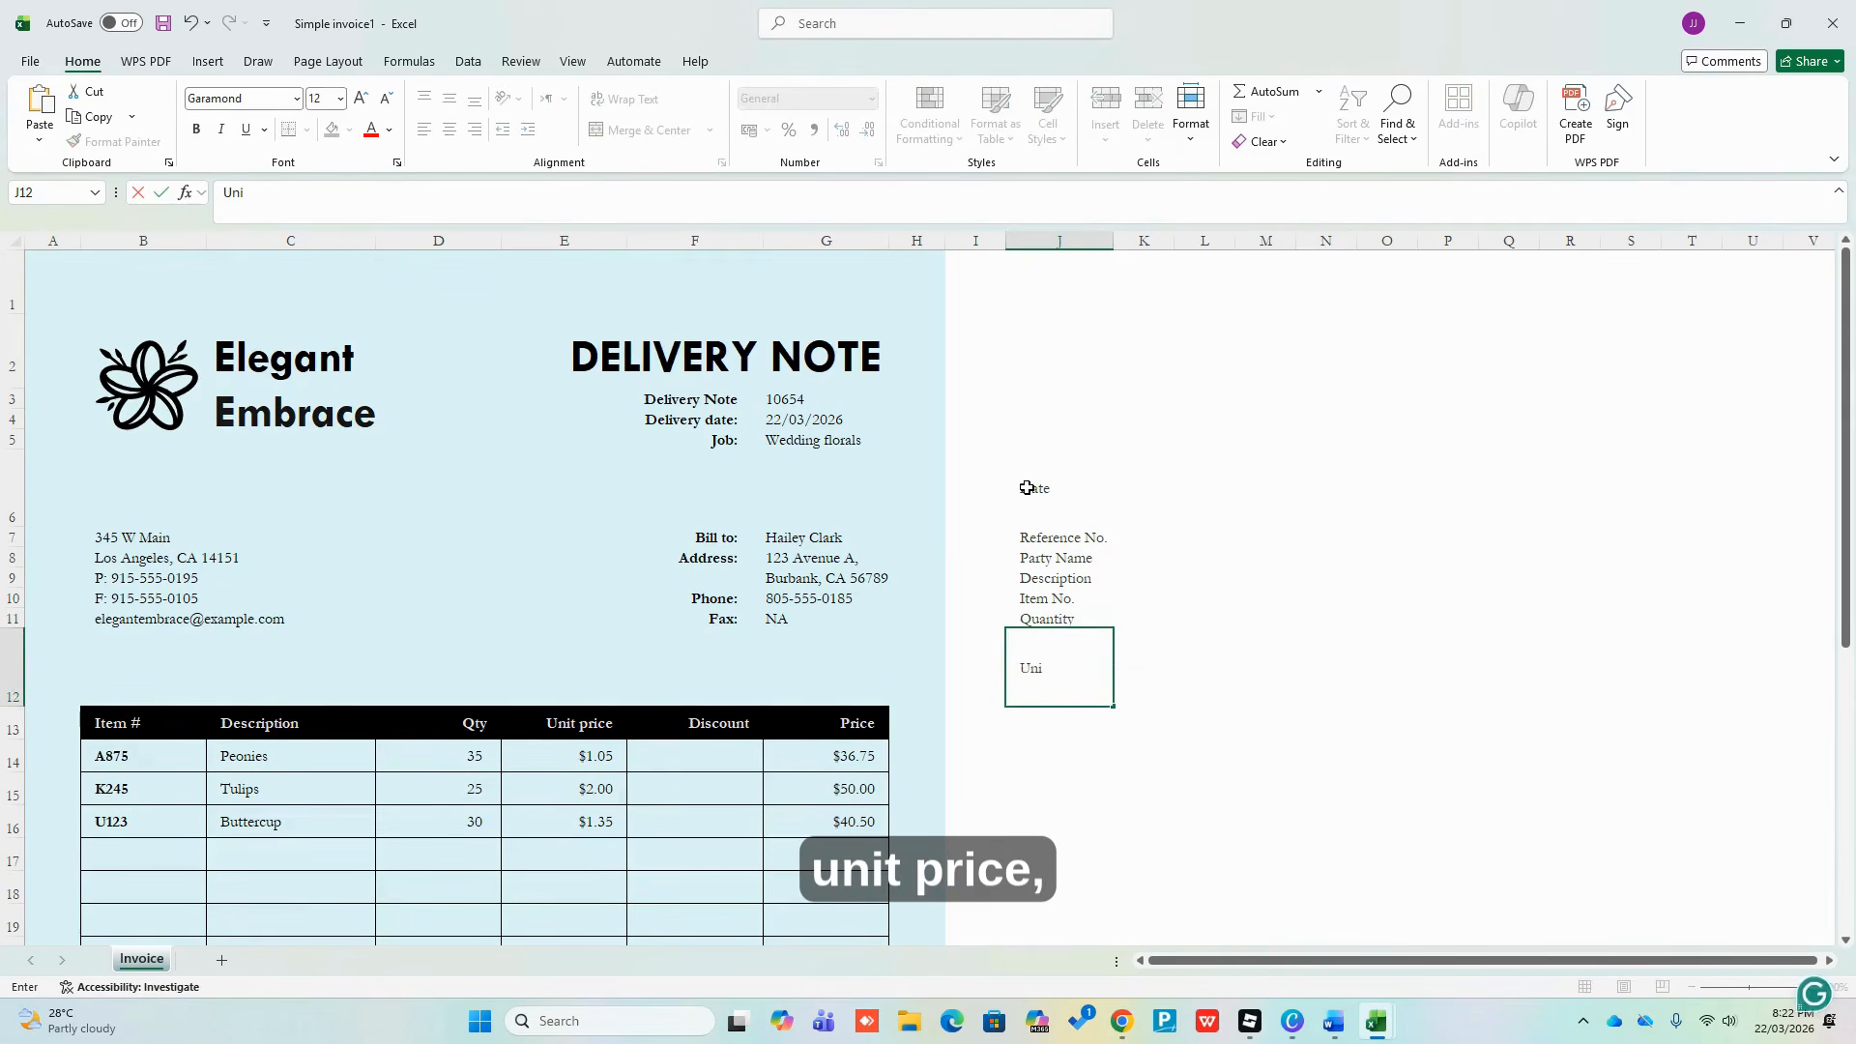
text(t Price)
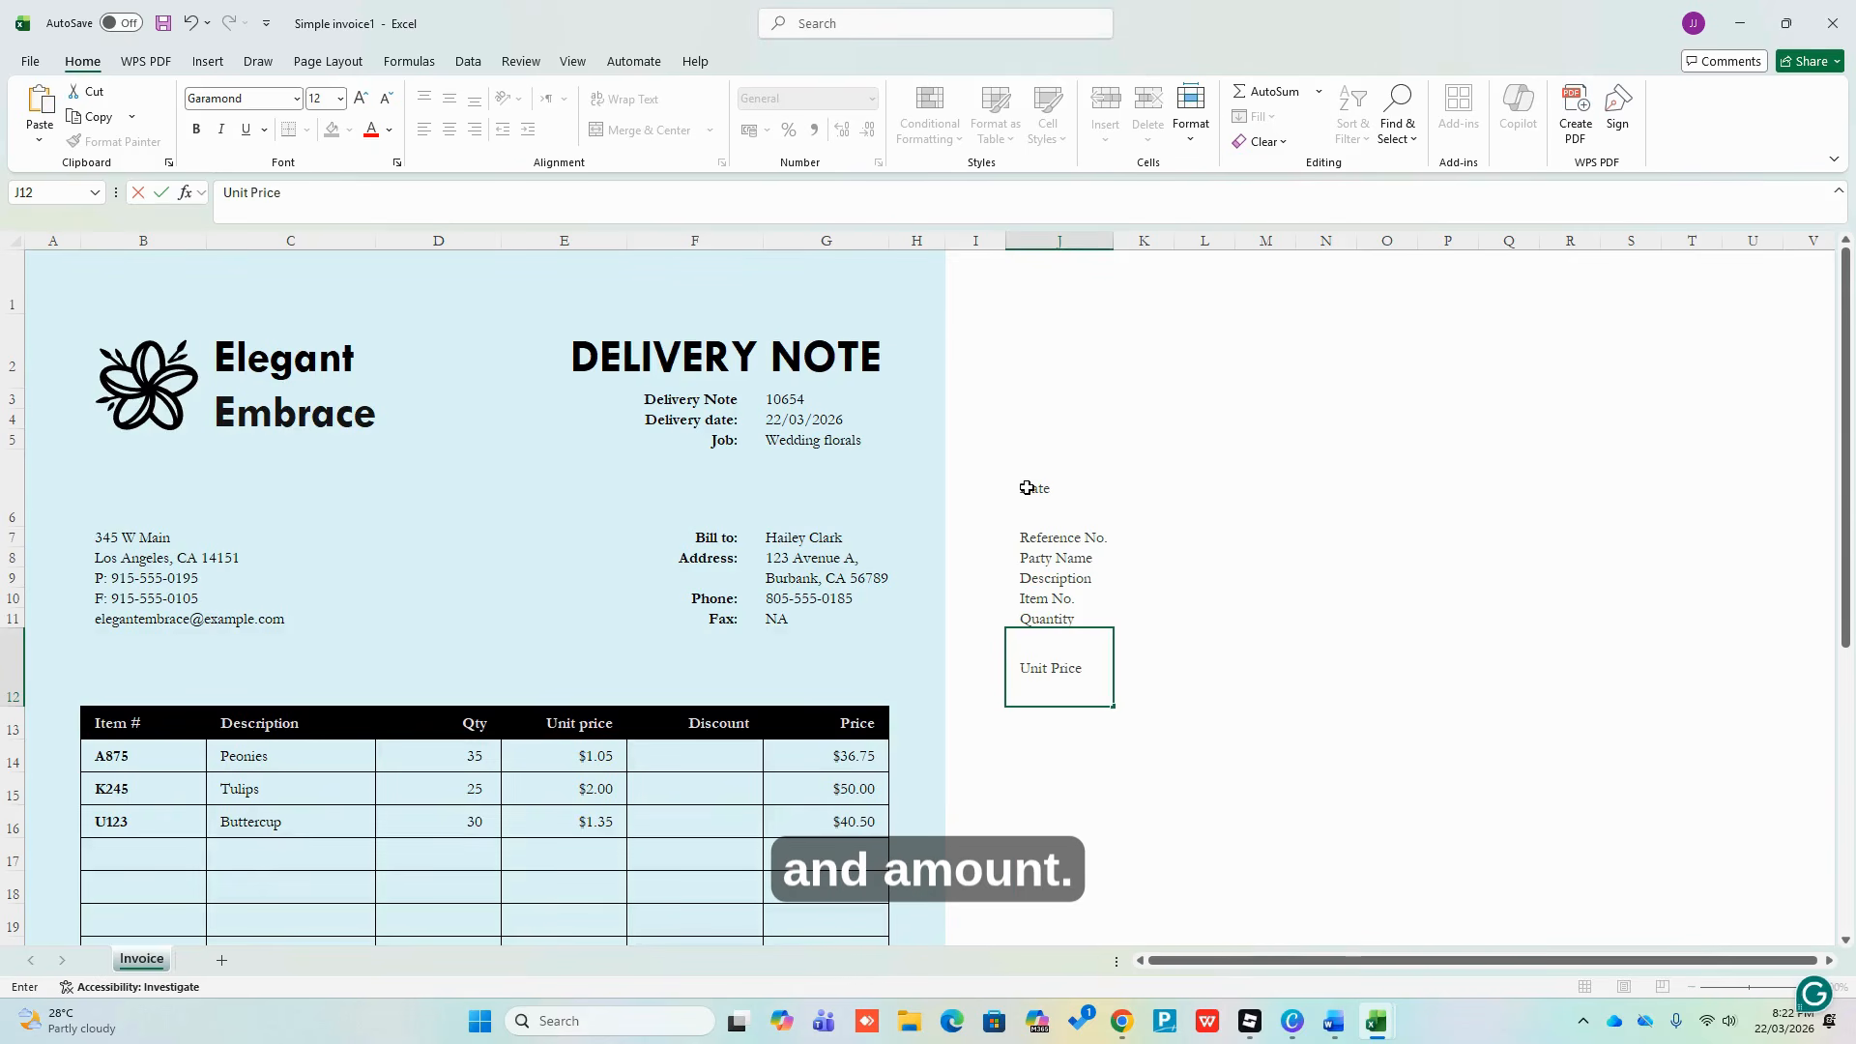
key(Return)
text(Amount)
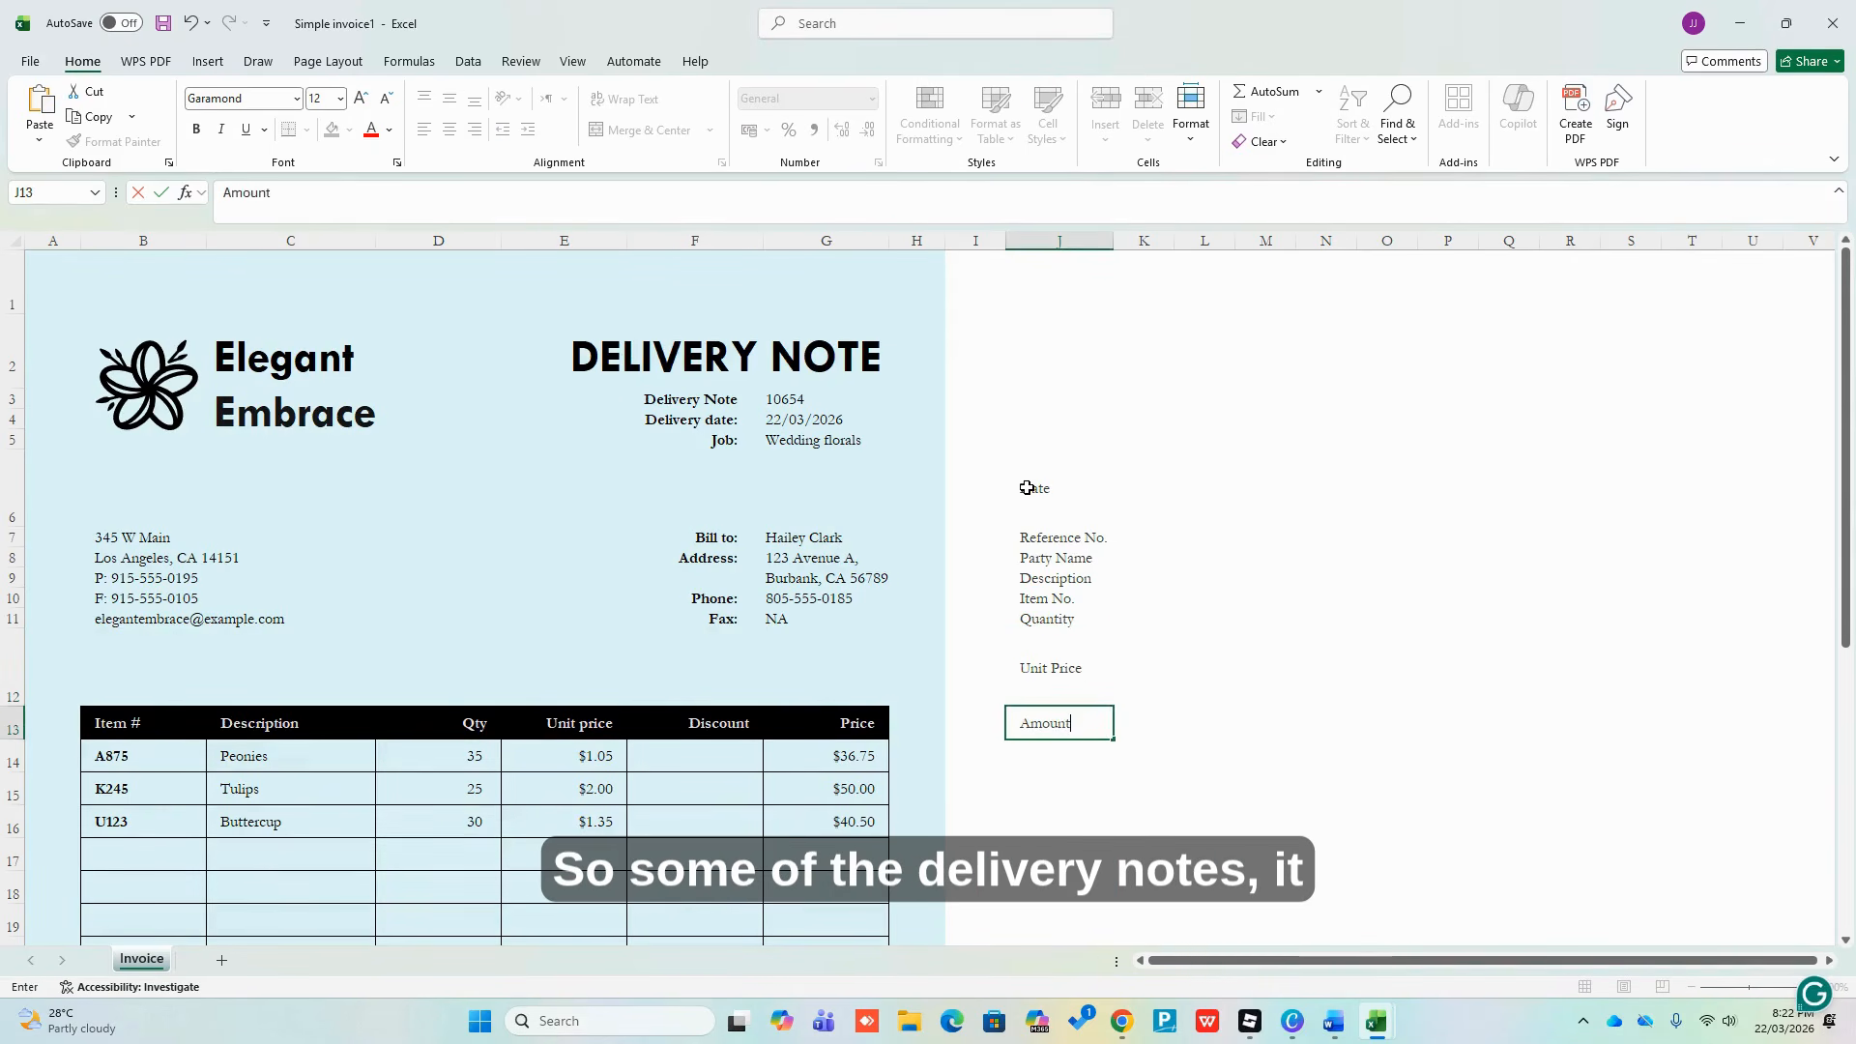
click(1367, 663)
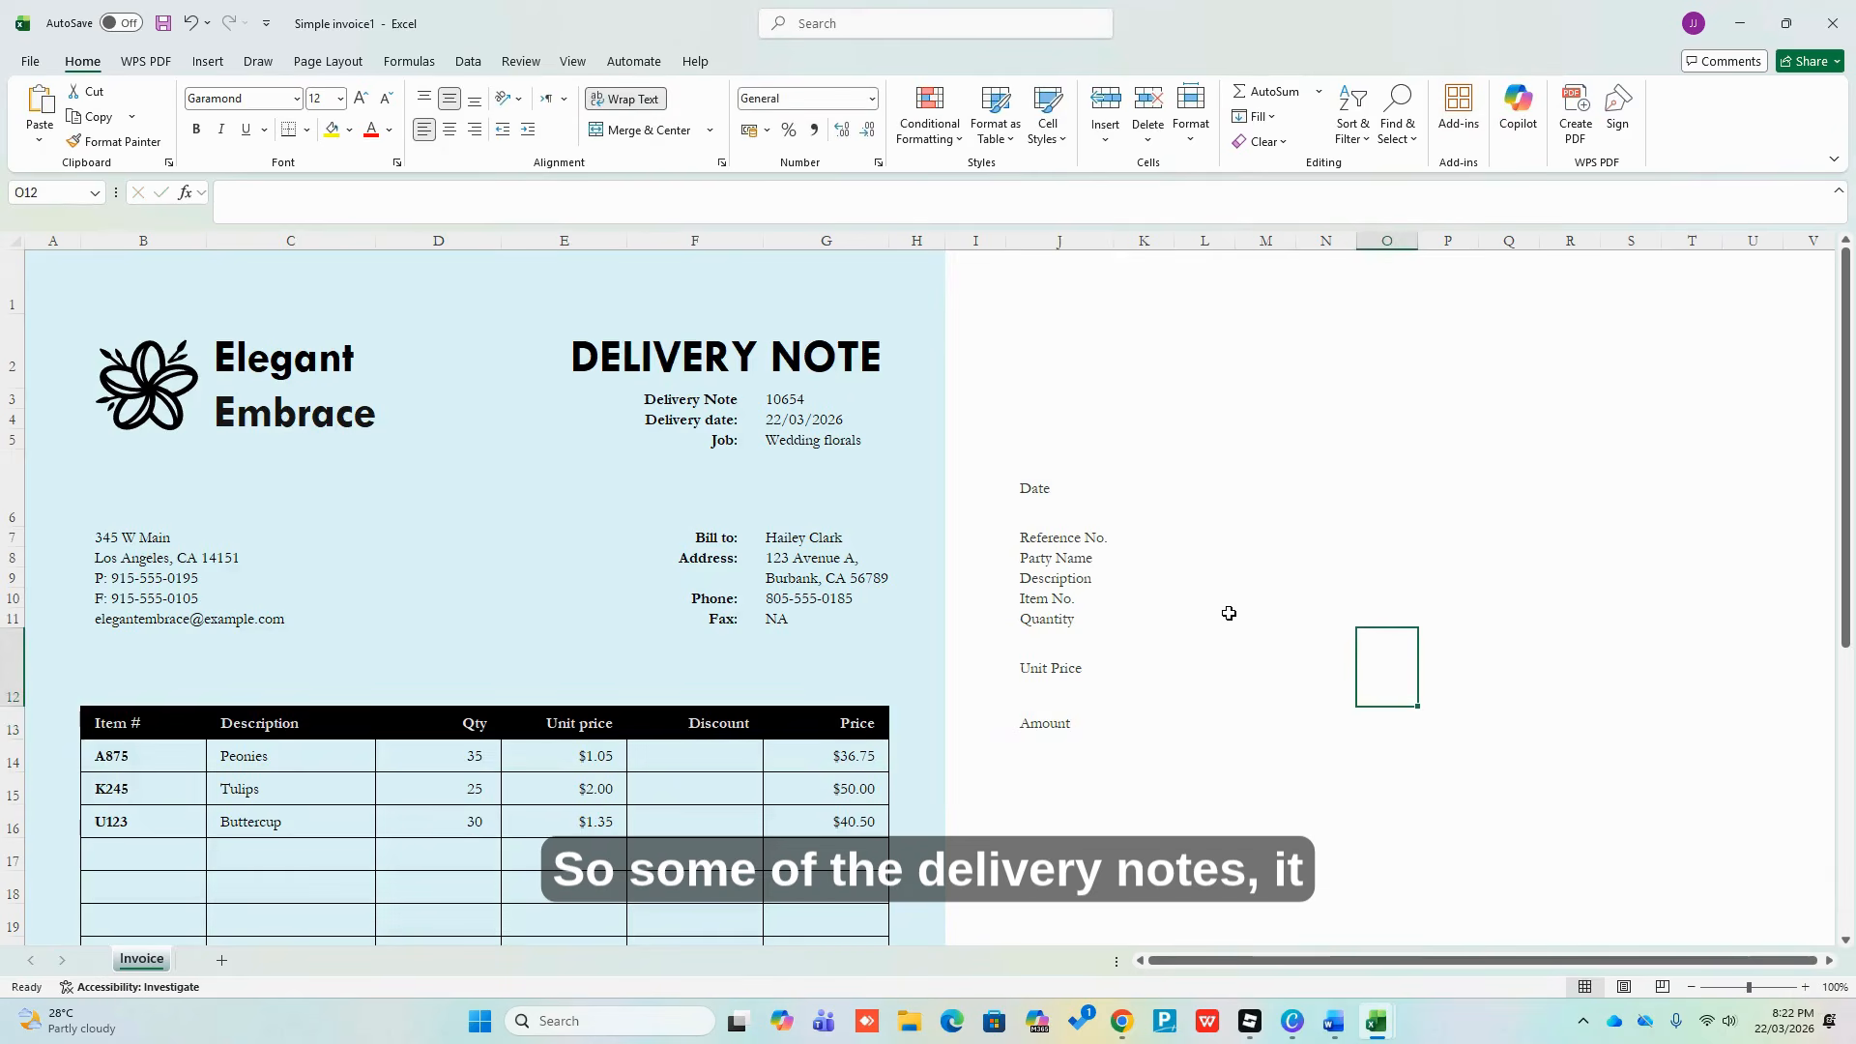
scroll(1229, 612, down, 1)
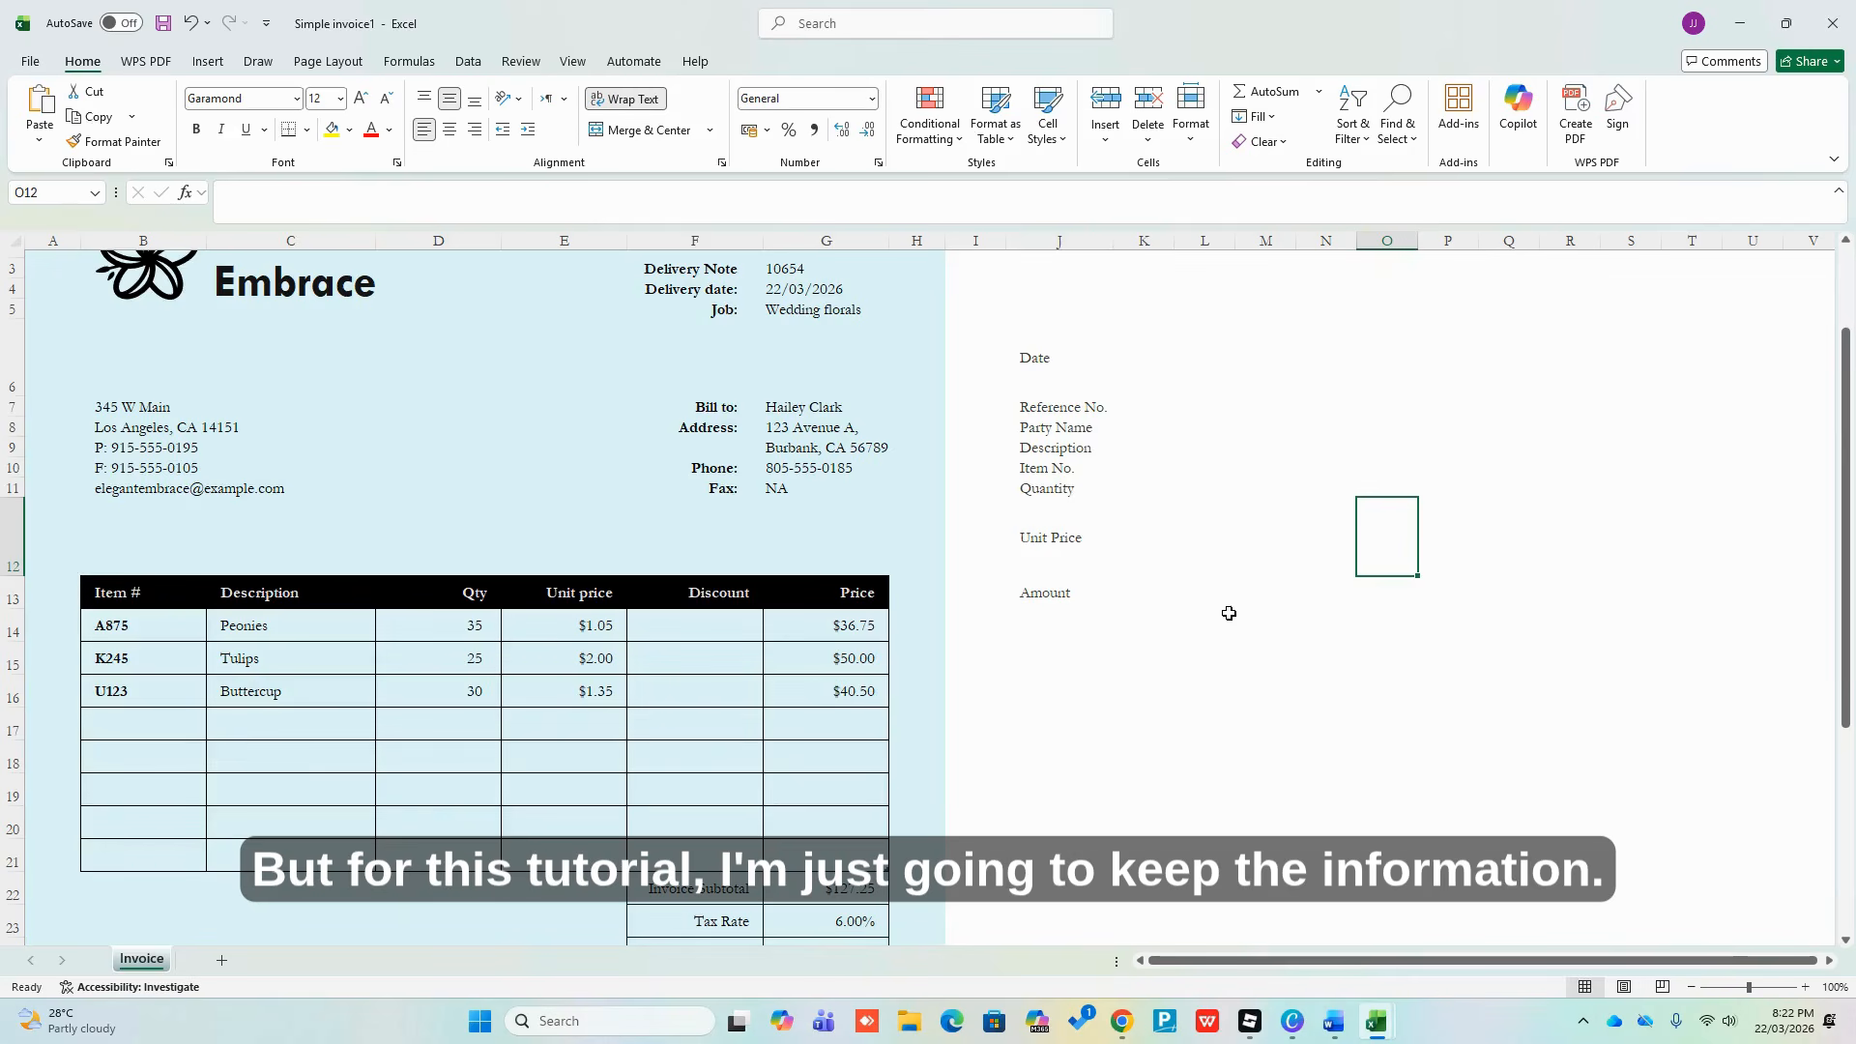
click(1212, 585)
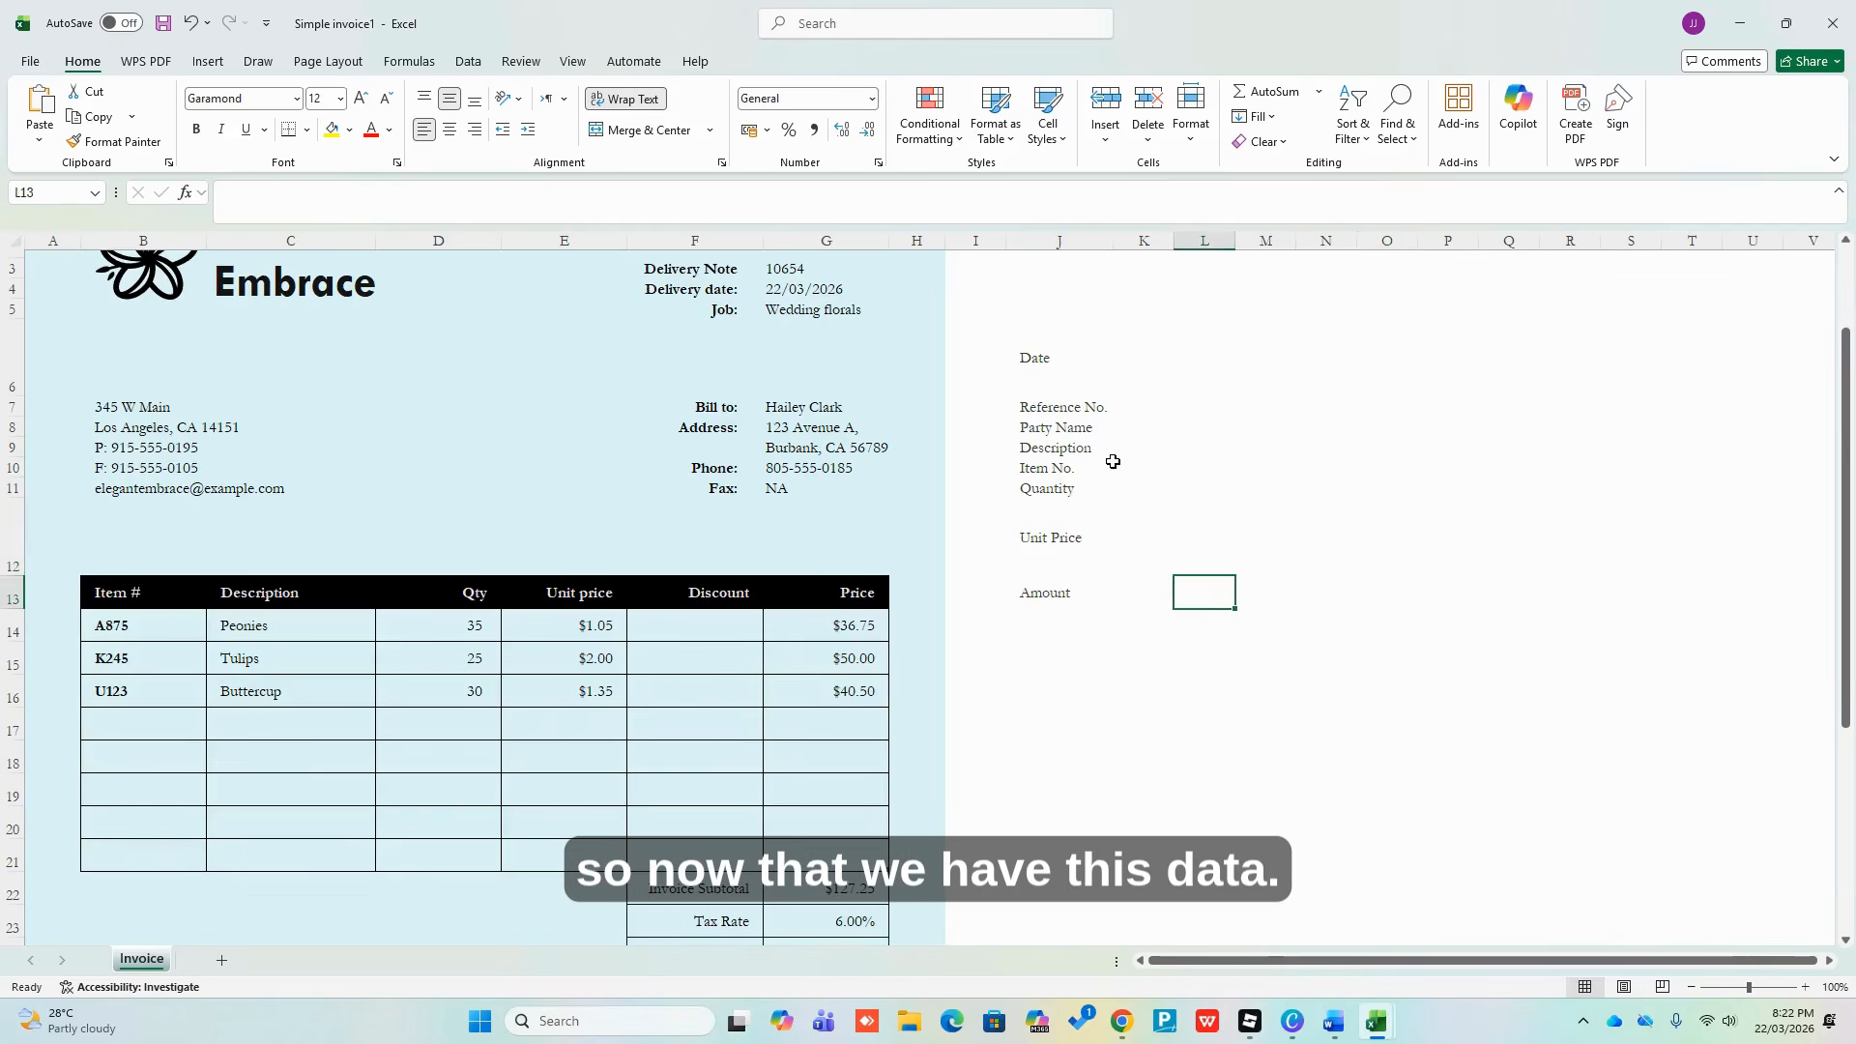
Select the label column, add a sheet named DELIVERY NOTE DATA, then return to Invoice
drag(1035, 358, 1028, 589)
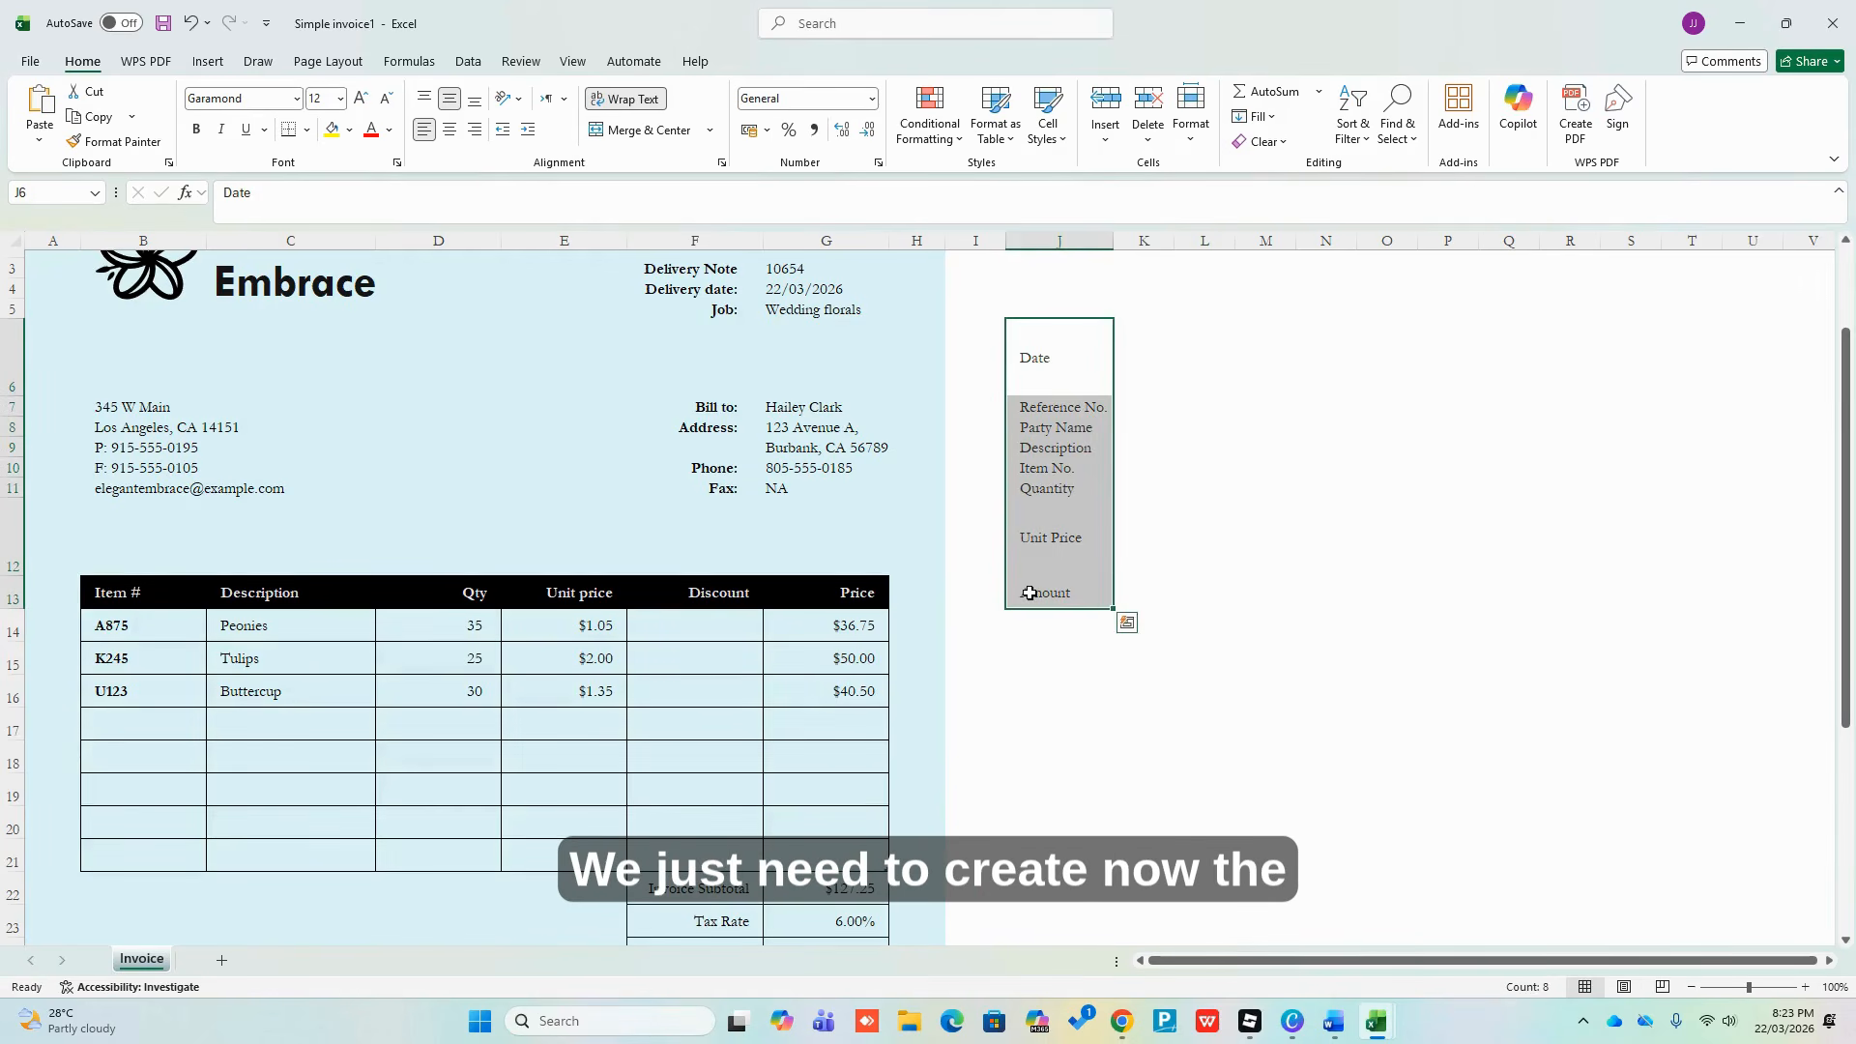
click(221, 962)
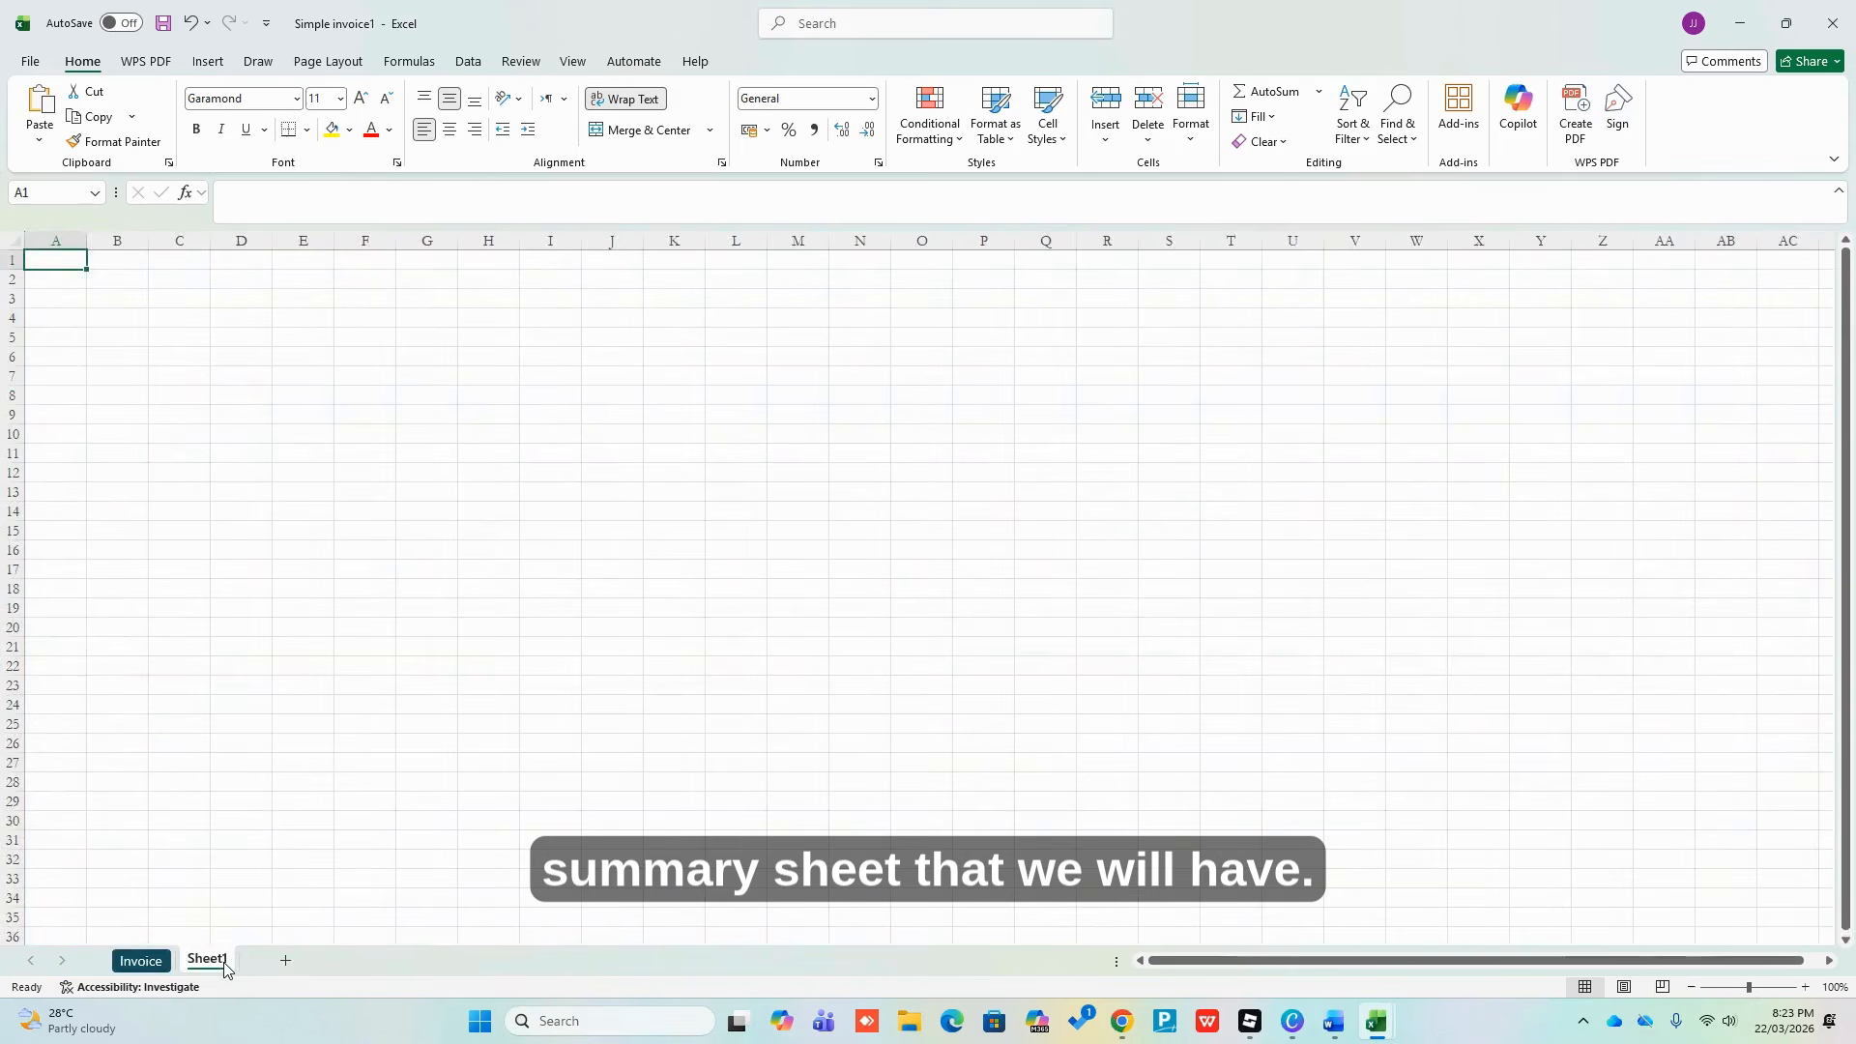
double_click(223, 961)
text(DELI)
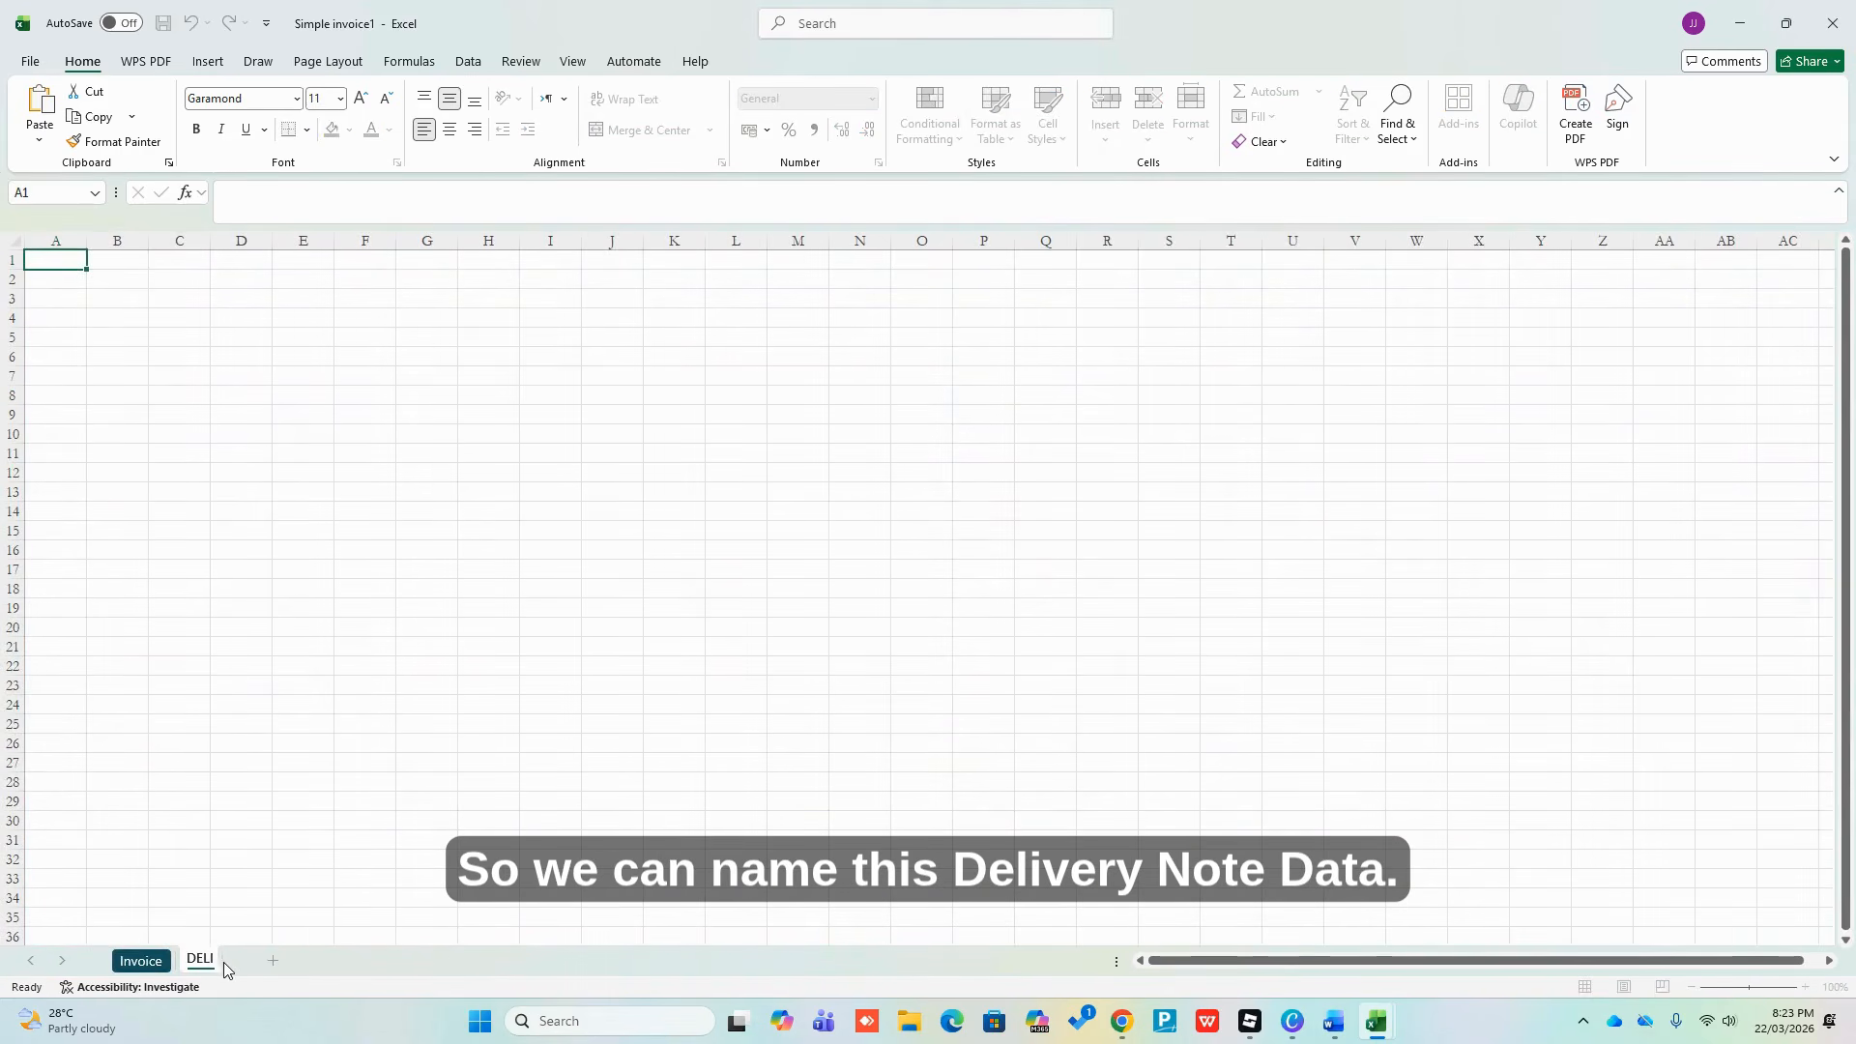
text(VERY NOTE D)
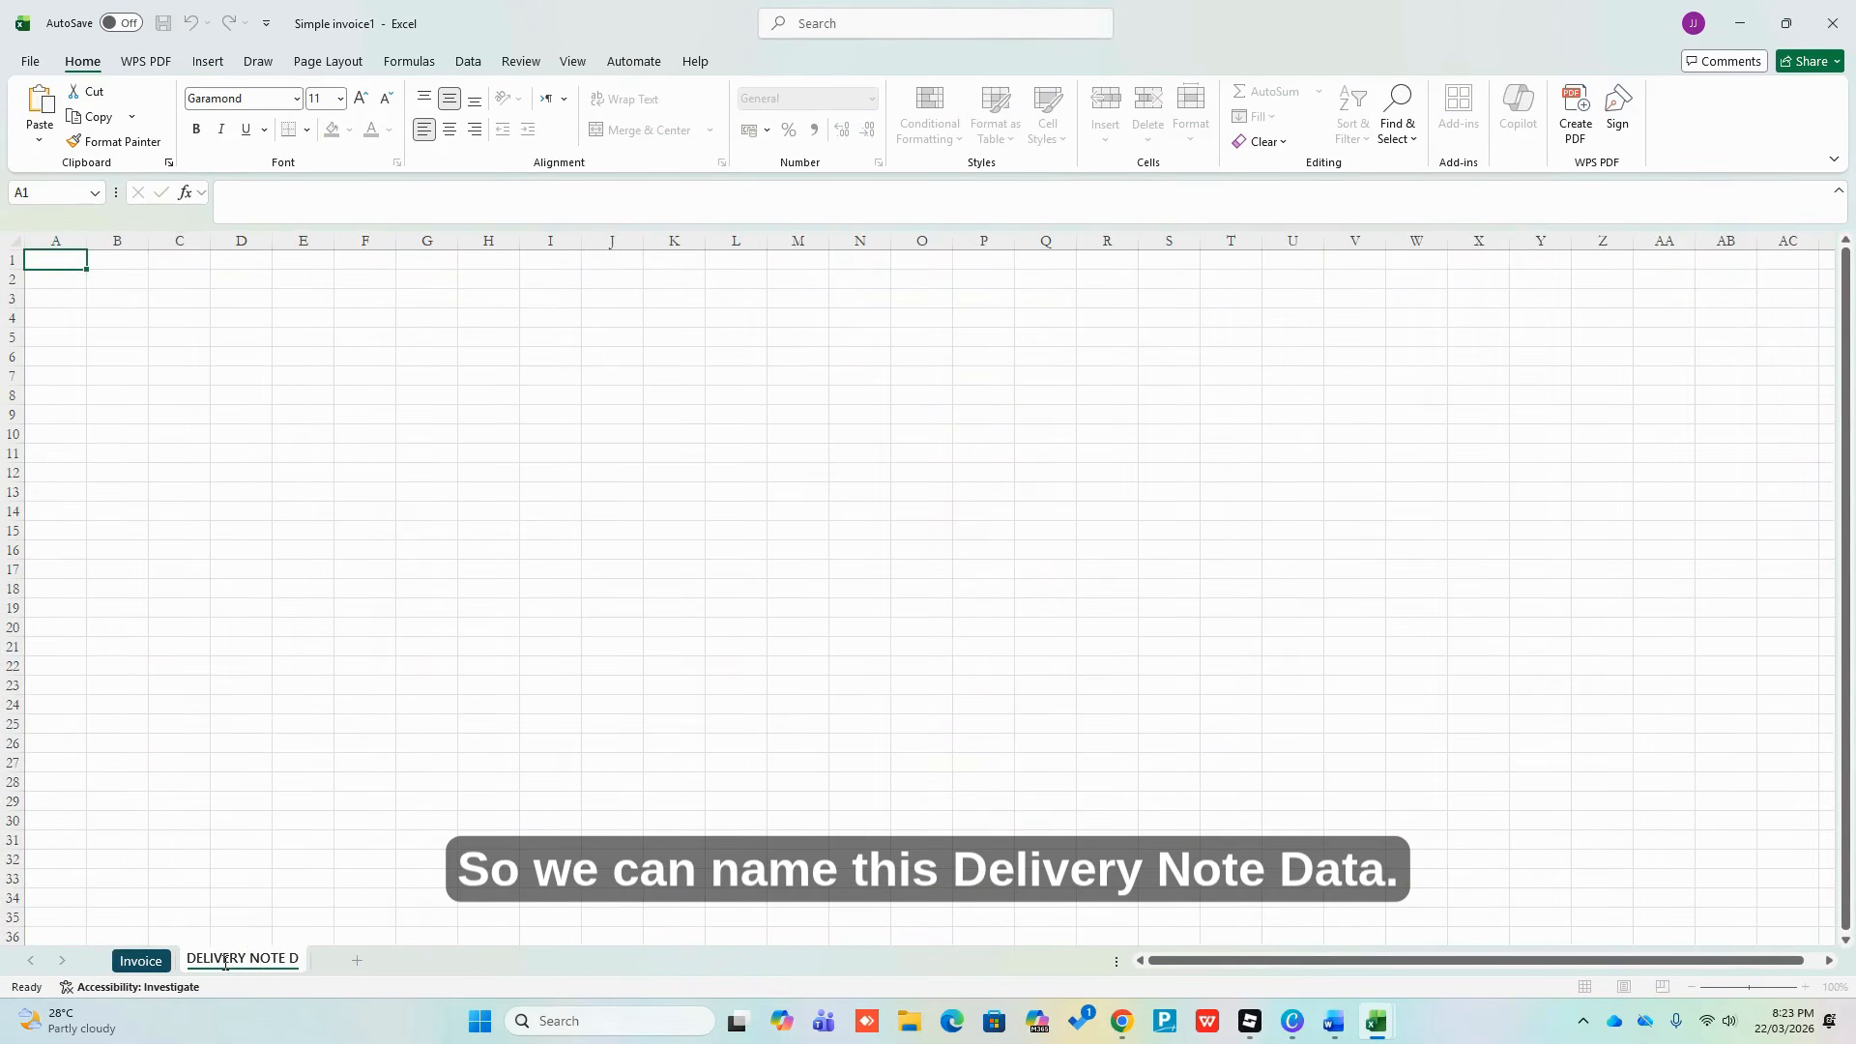
text(ATA)
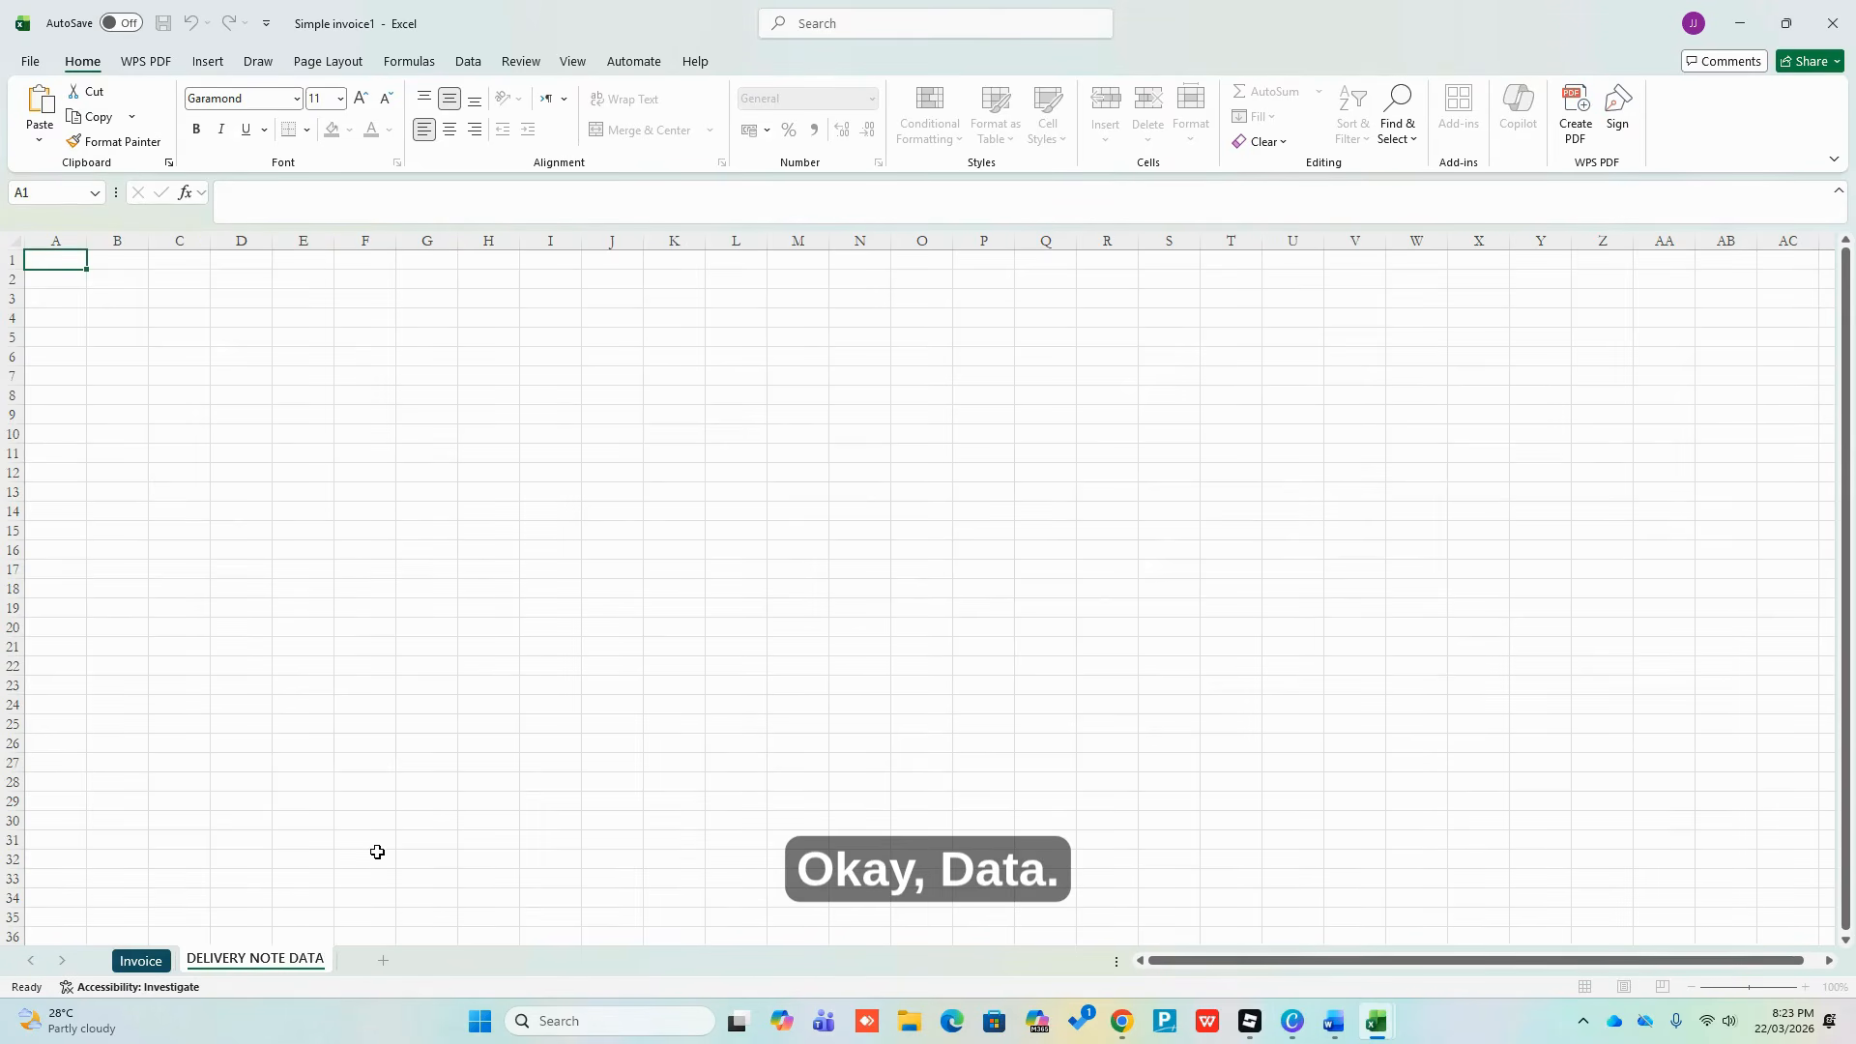
click(380, 850)
key(ctrl+Page_Up)
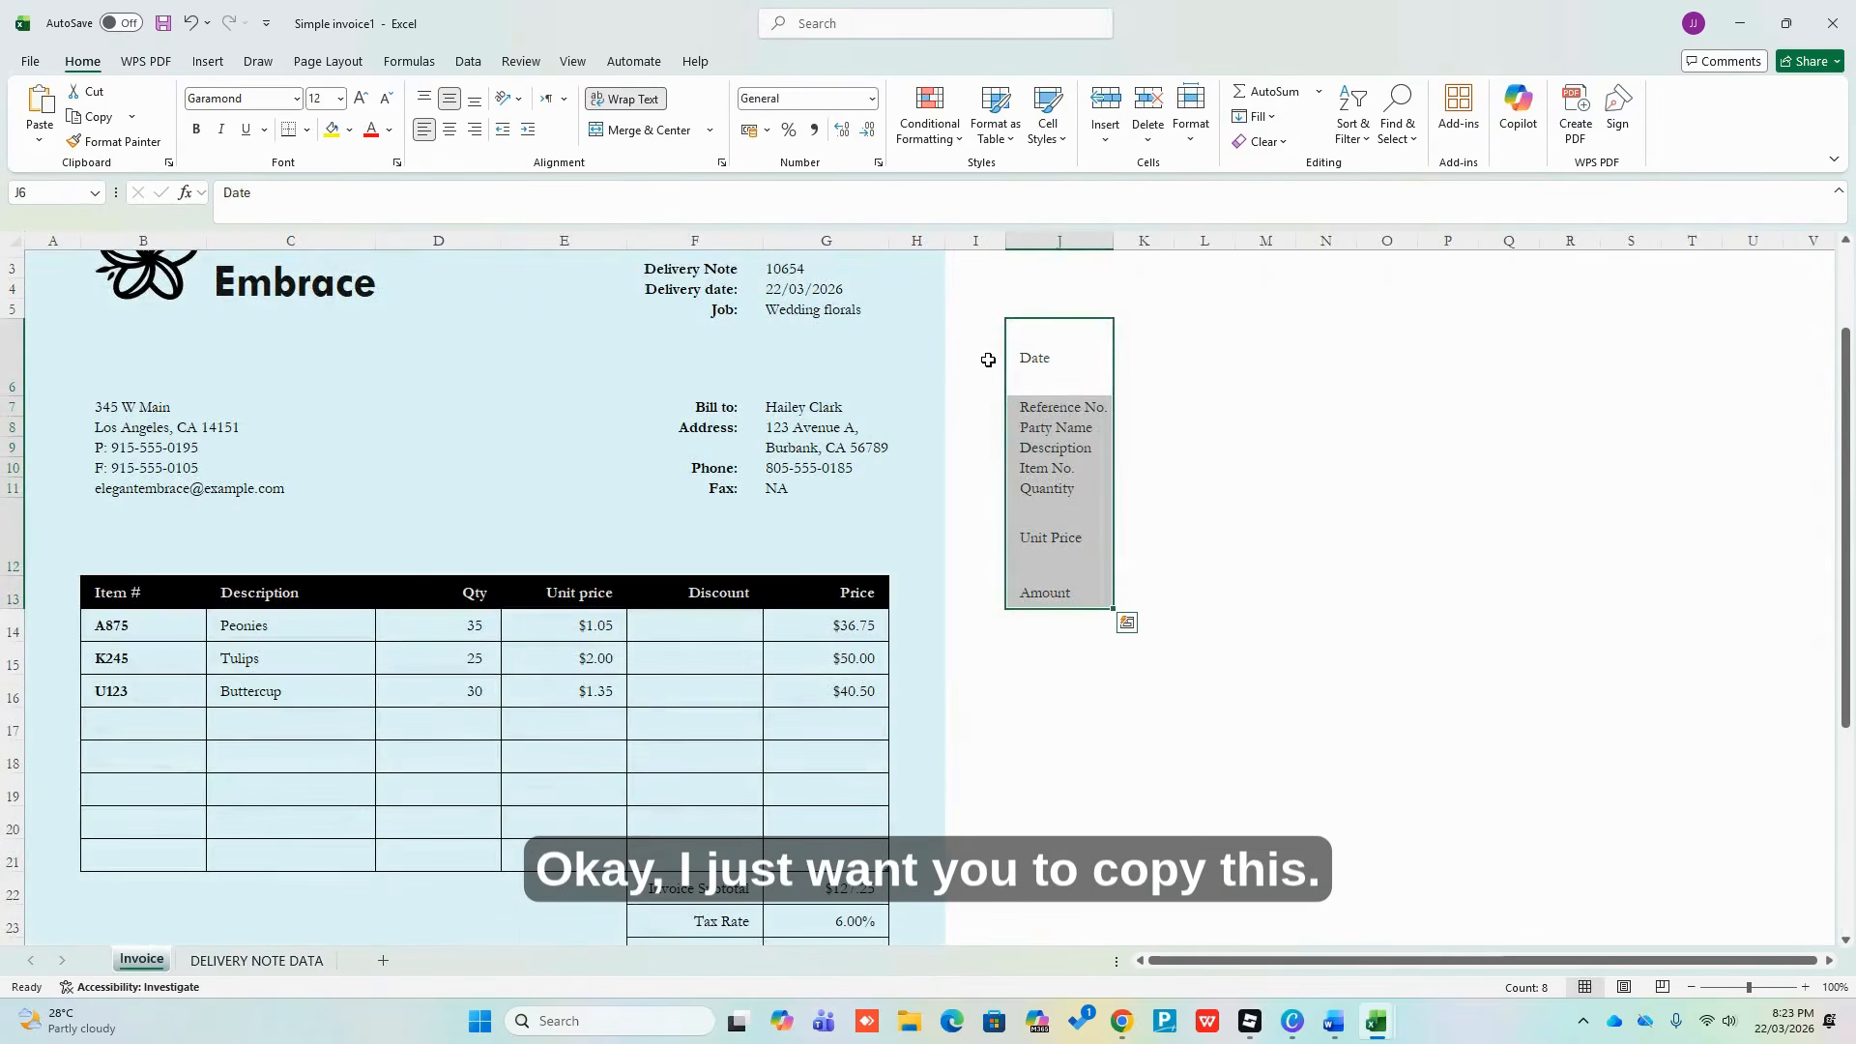
Paste the copied labels transposed across row 1 from A1, then AutoFit all columns
key(ctrl+c)
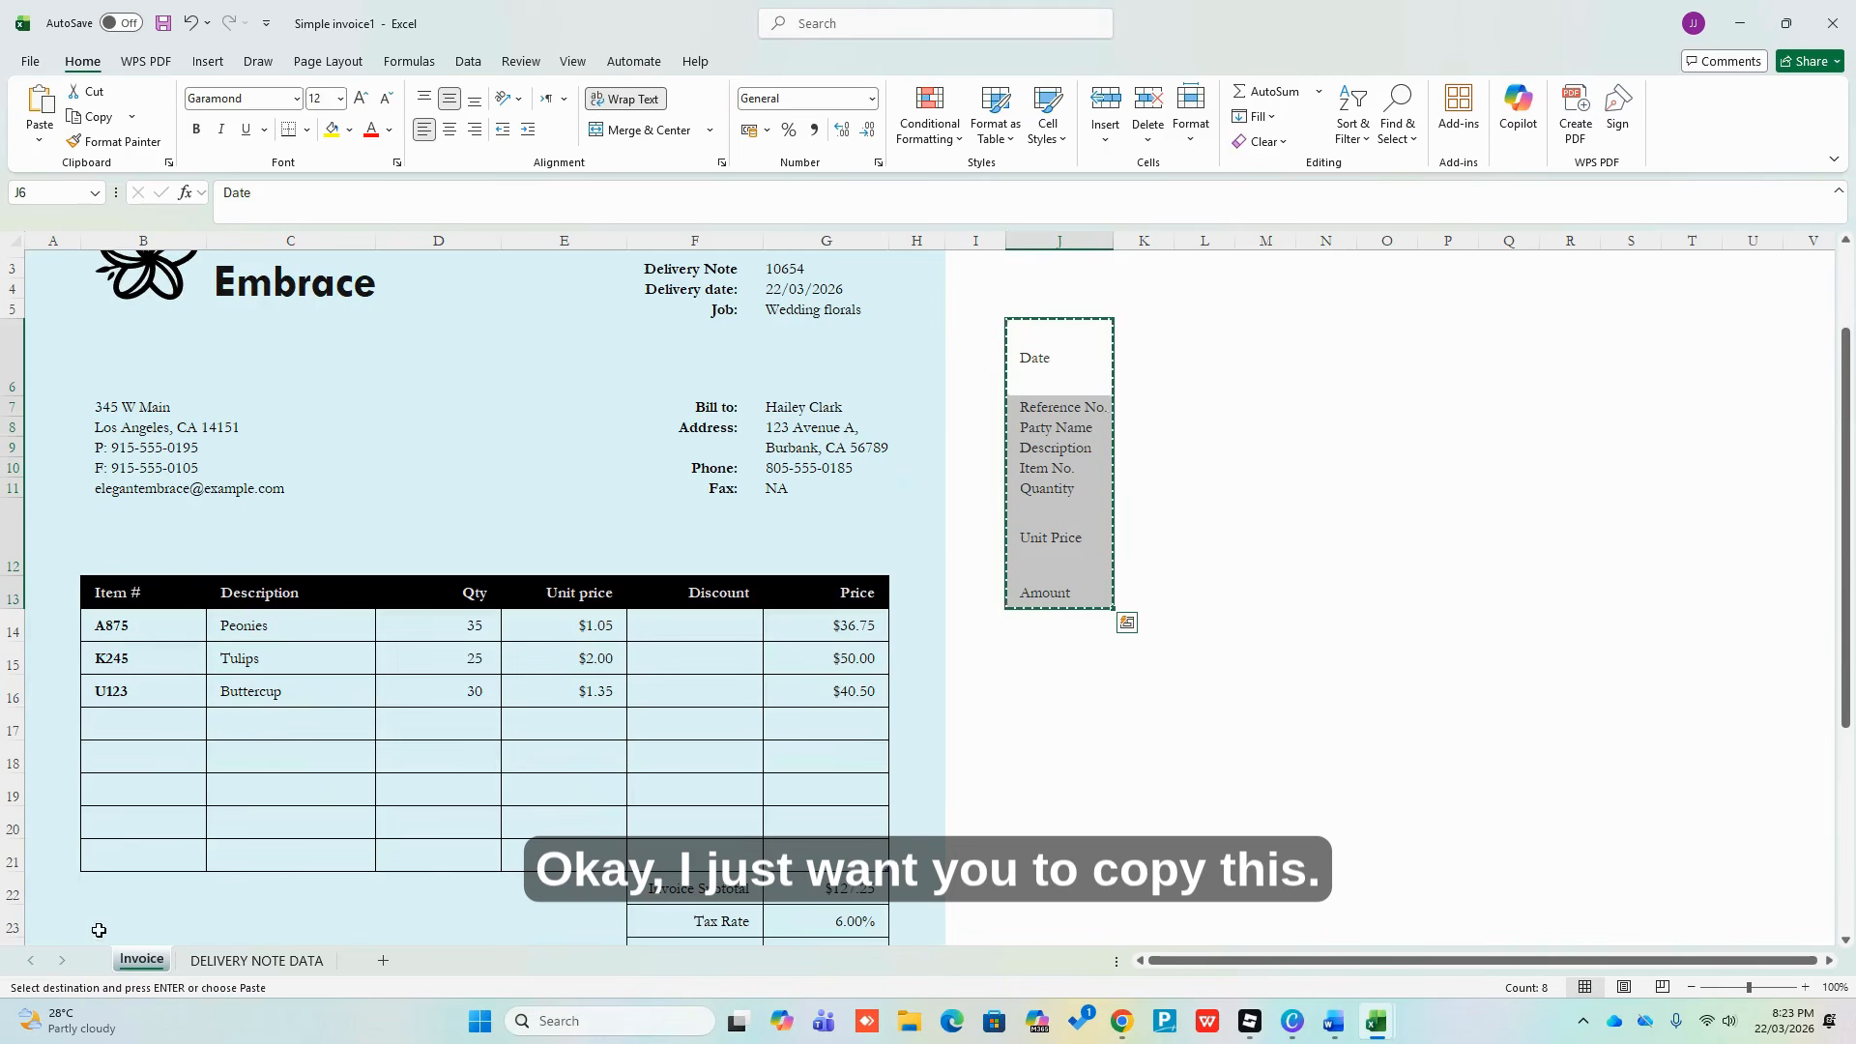
key(ctrl+Page_Down)
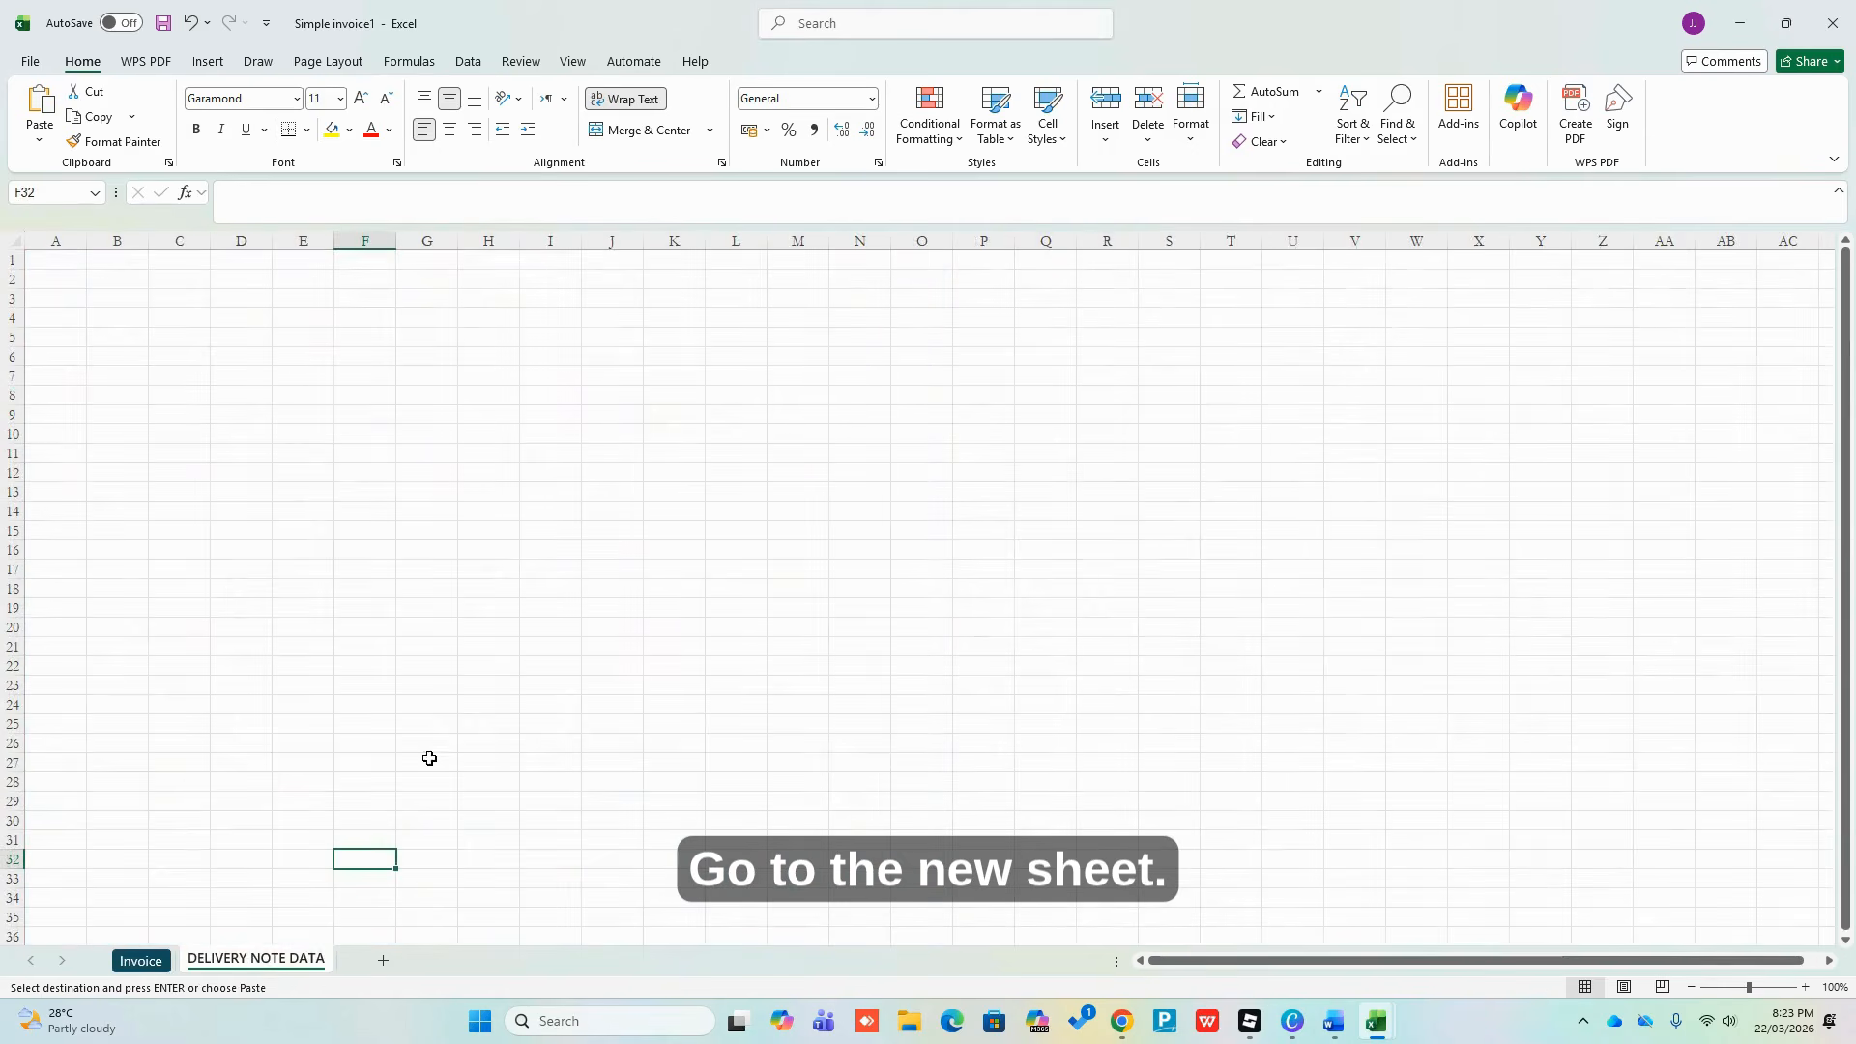
click(73, 261)
right_click(70, 268)
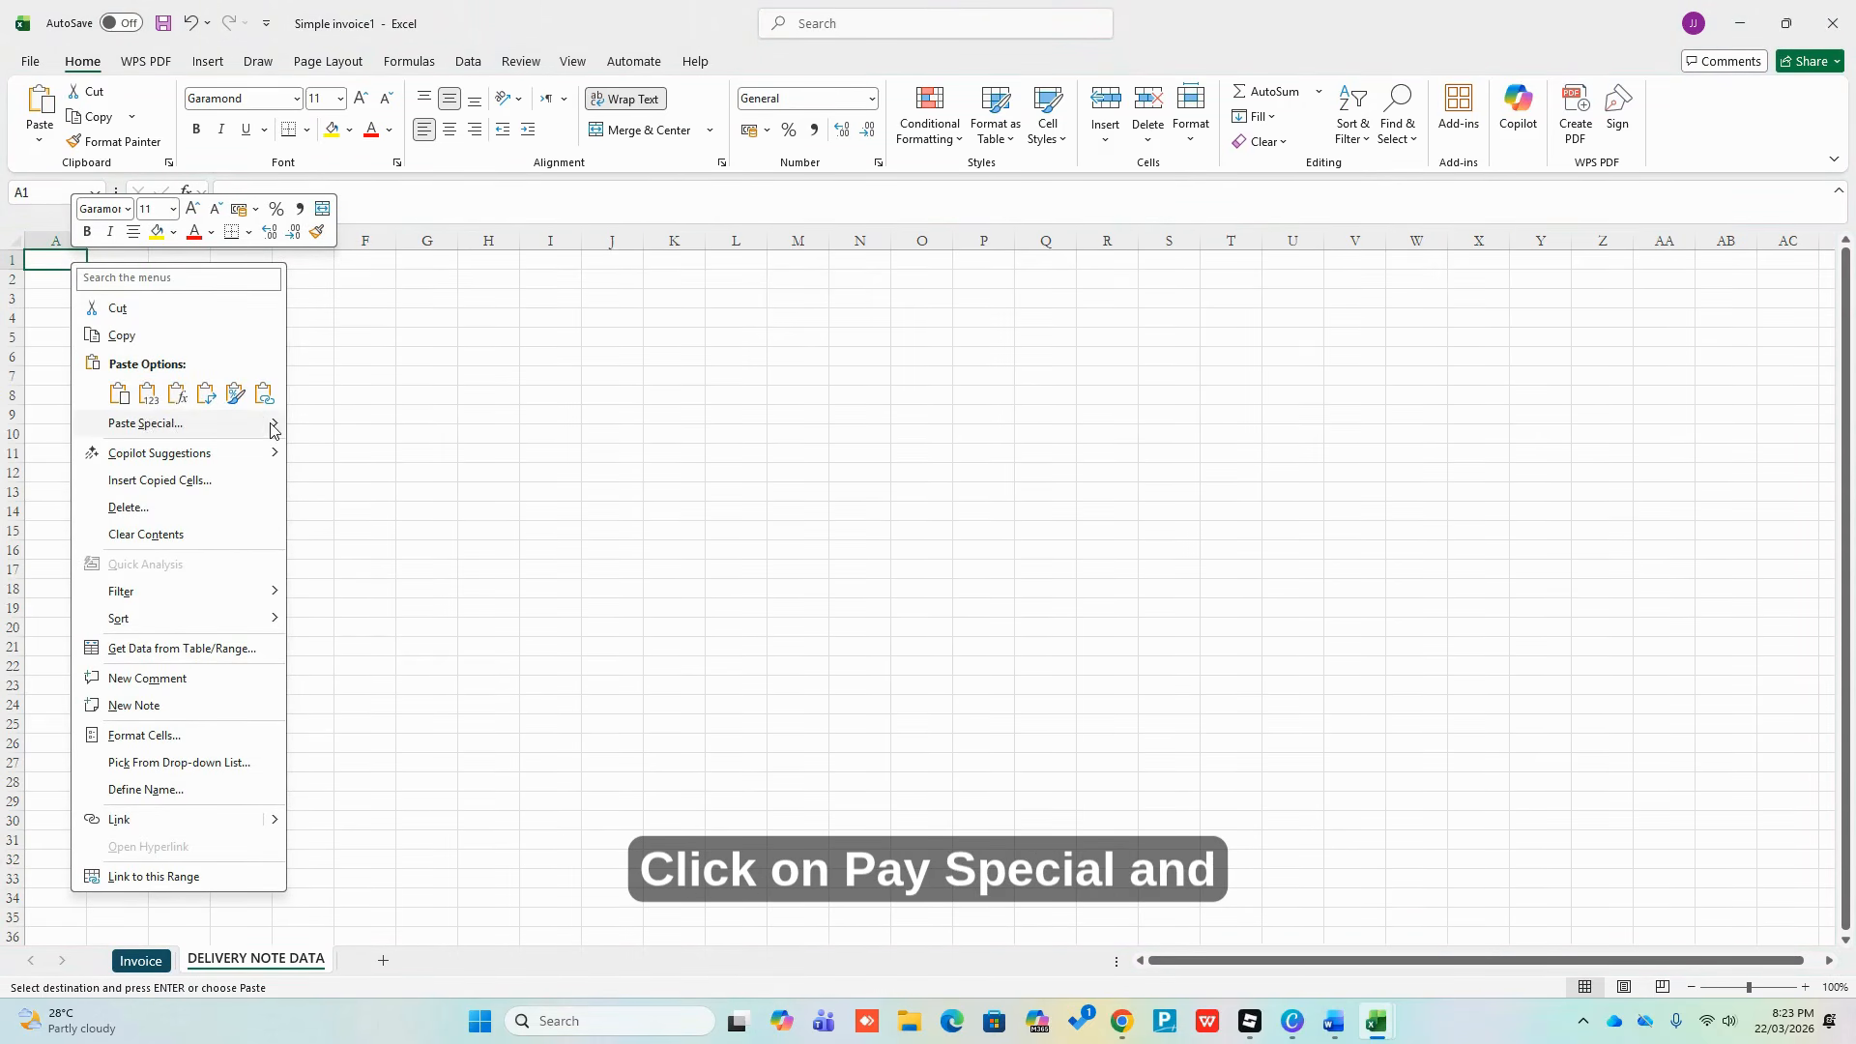
mouse_move(271, 423)
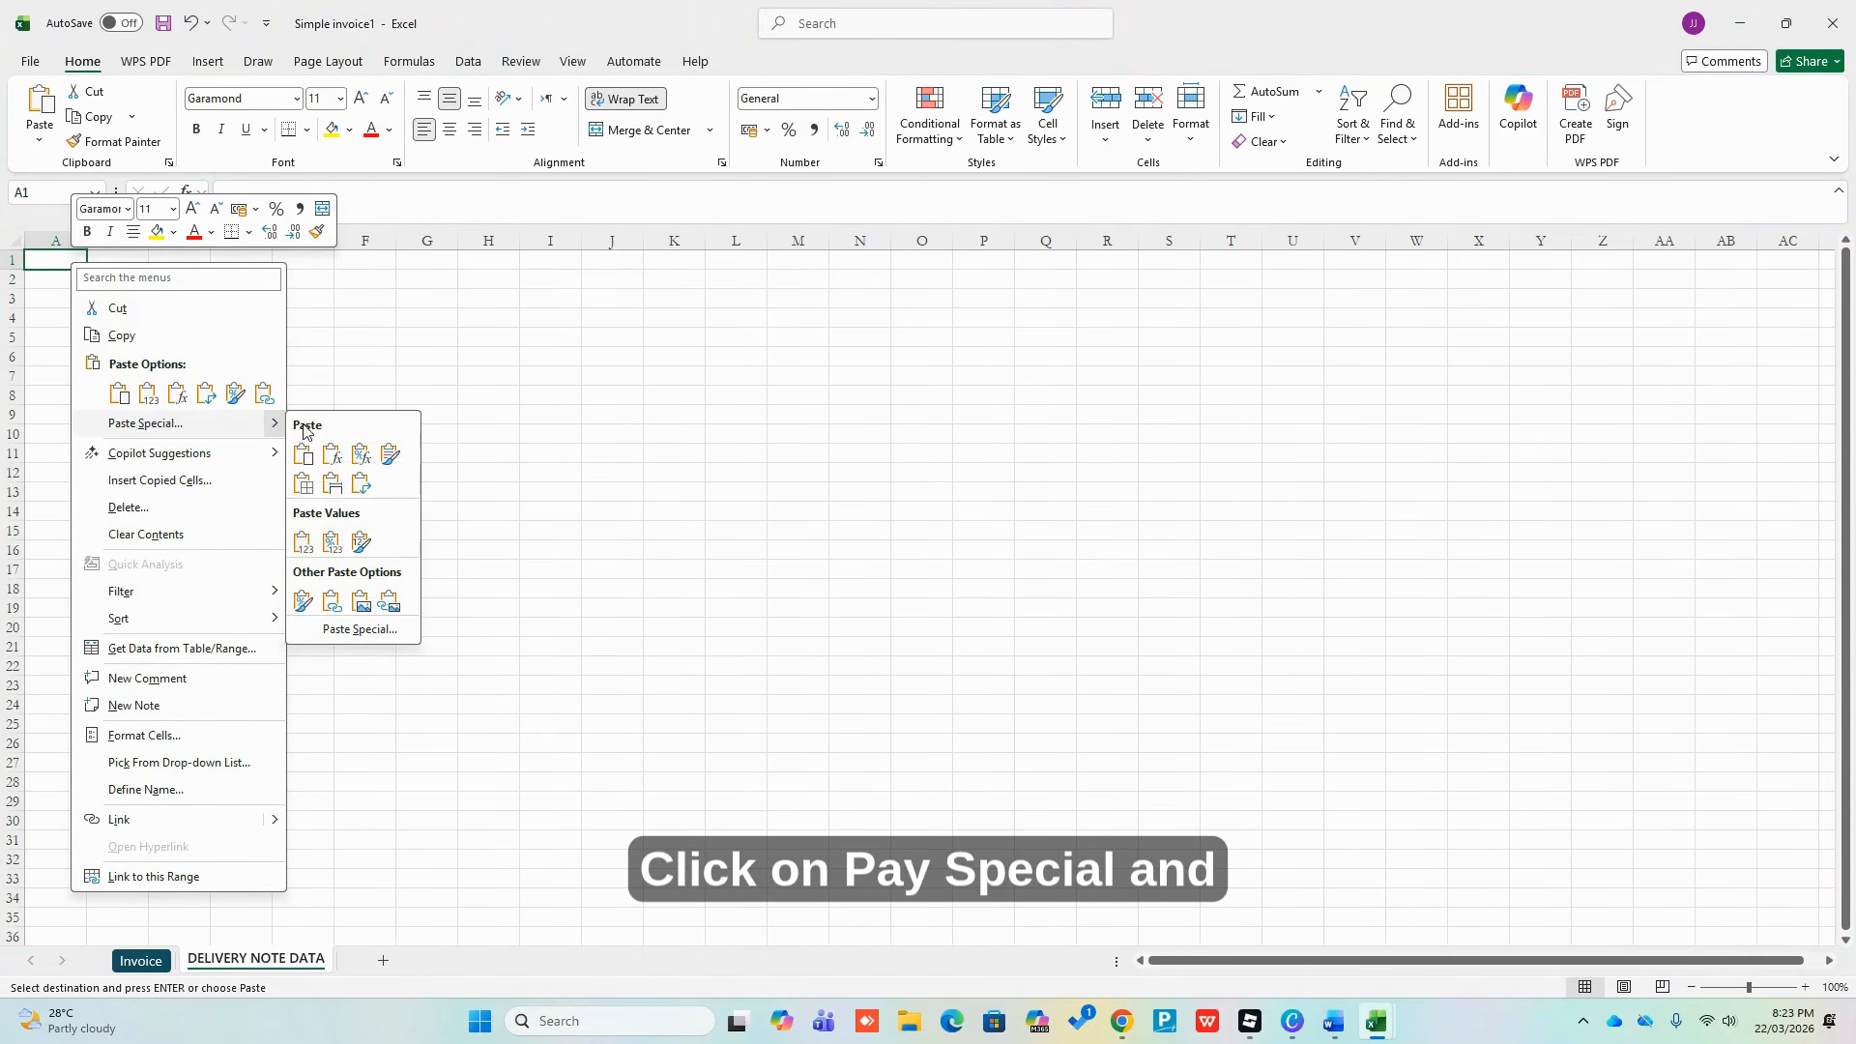
click(383, 629)
click(421, 773)
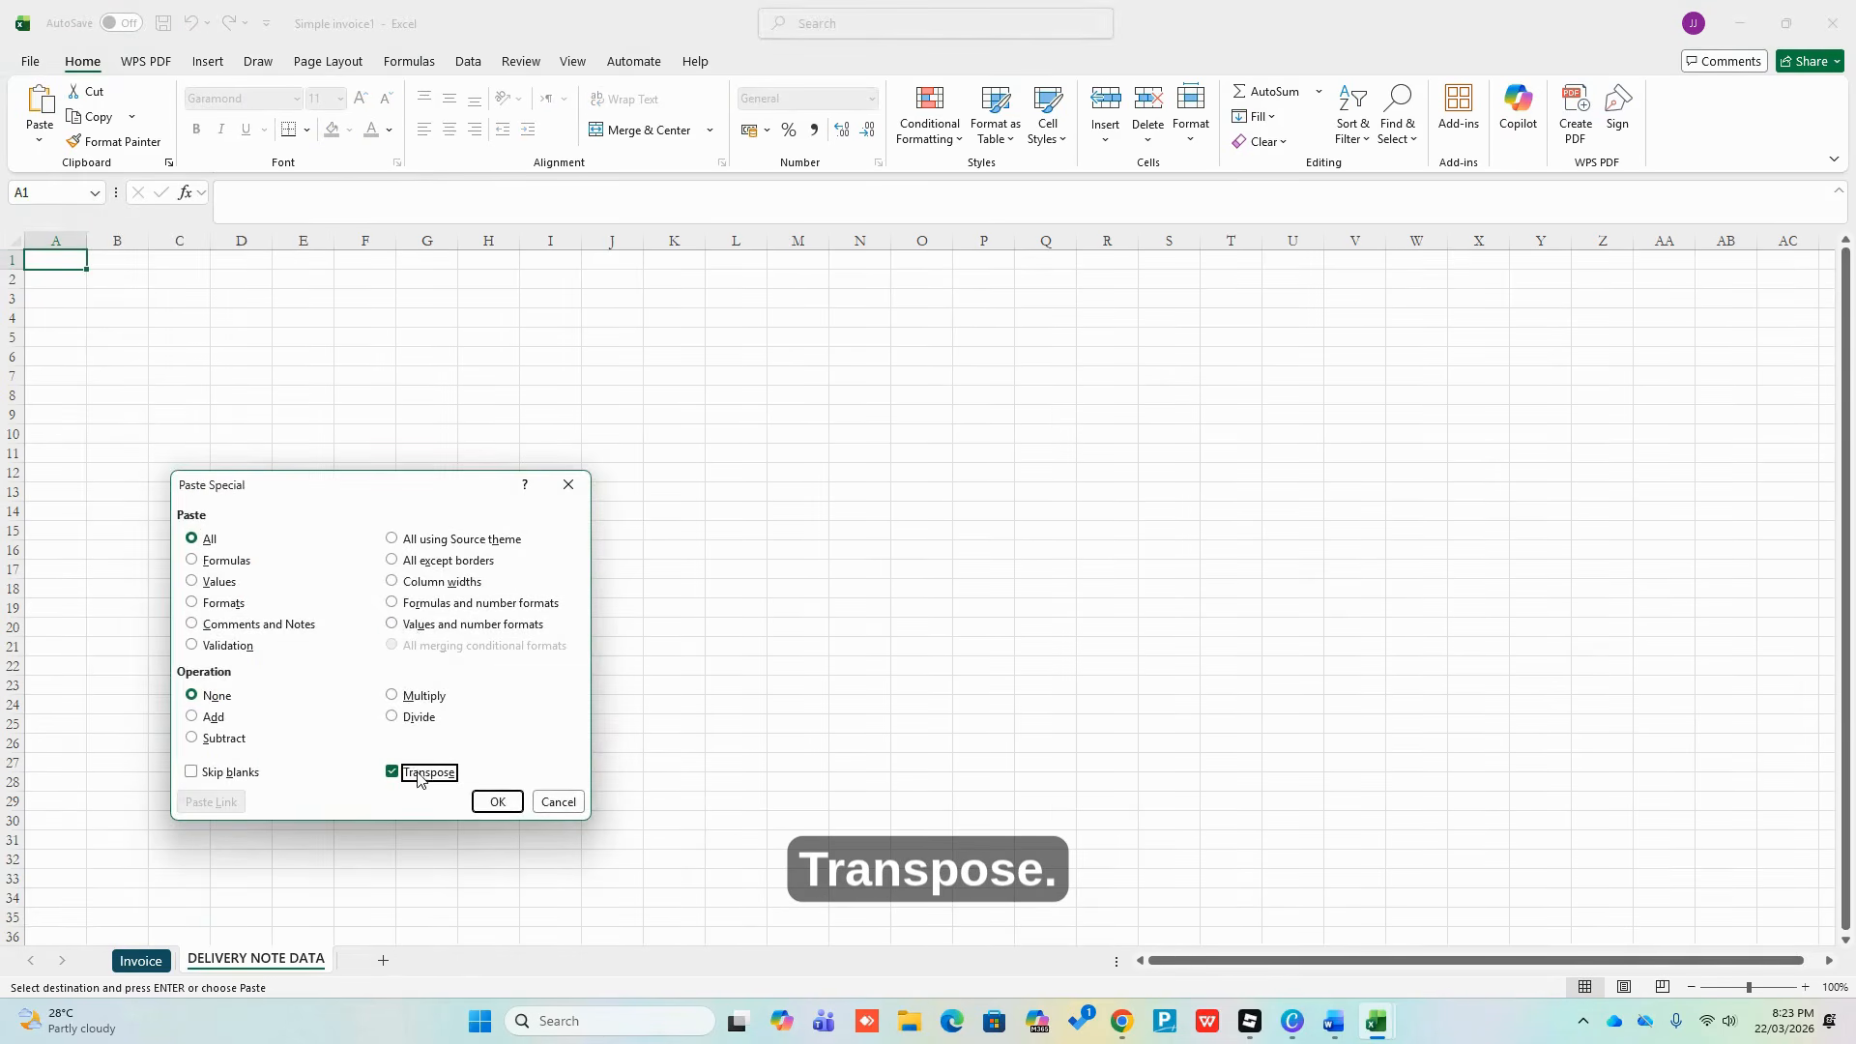
click(483, 795)
click(712, 442)
click(691, 435)
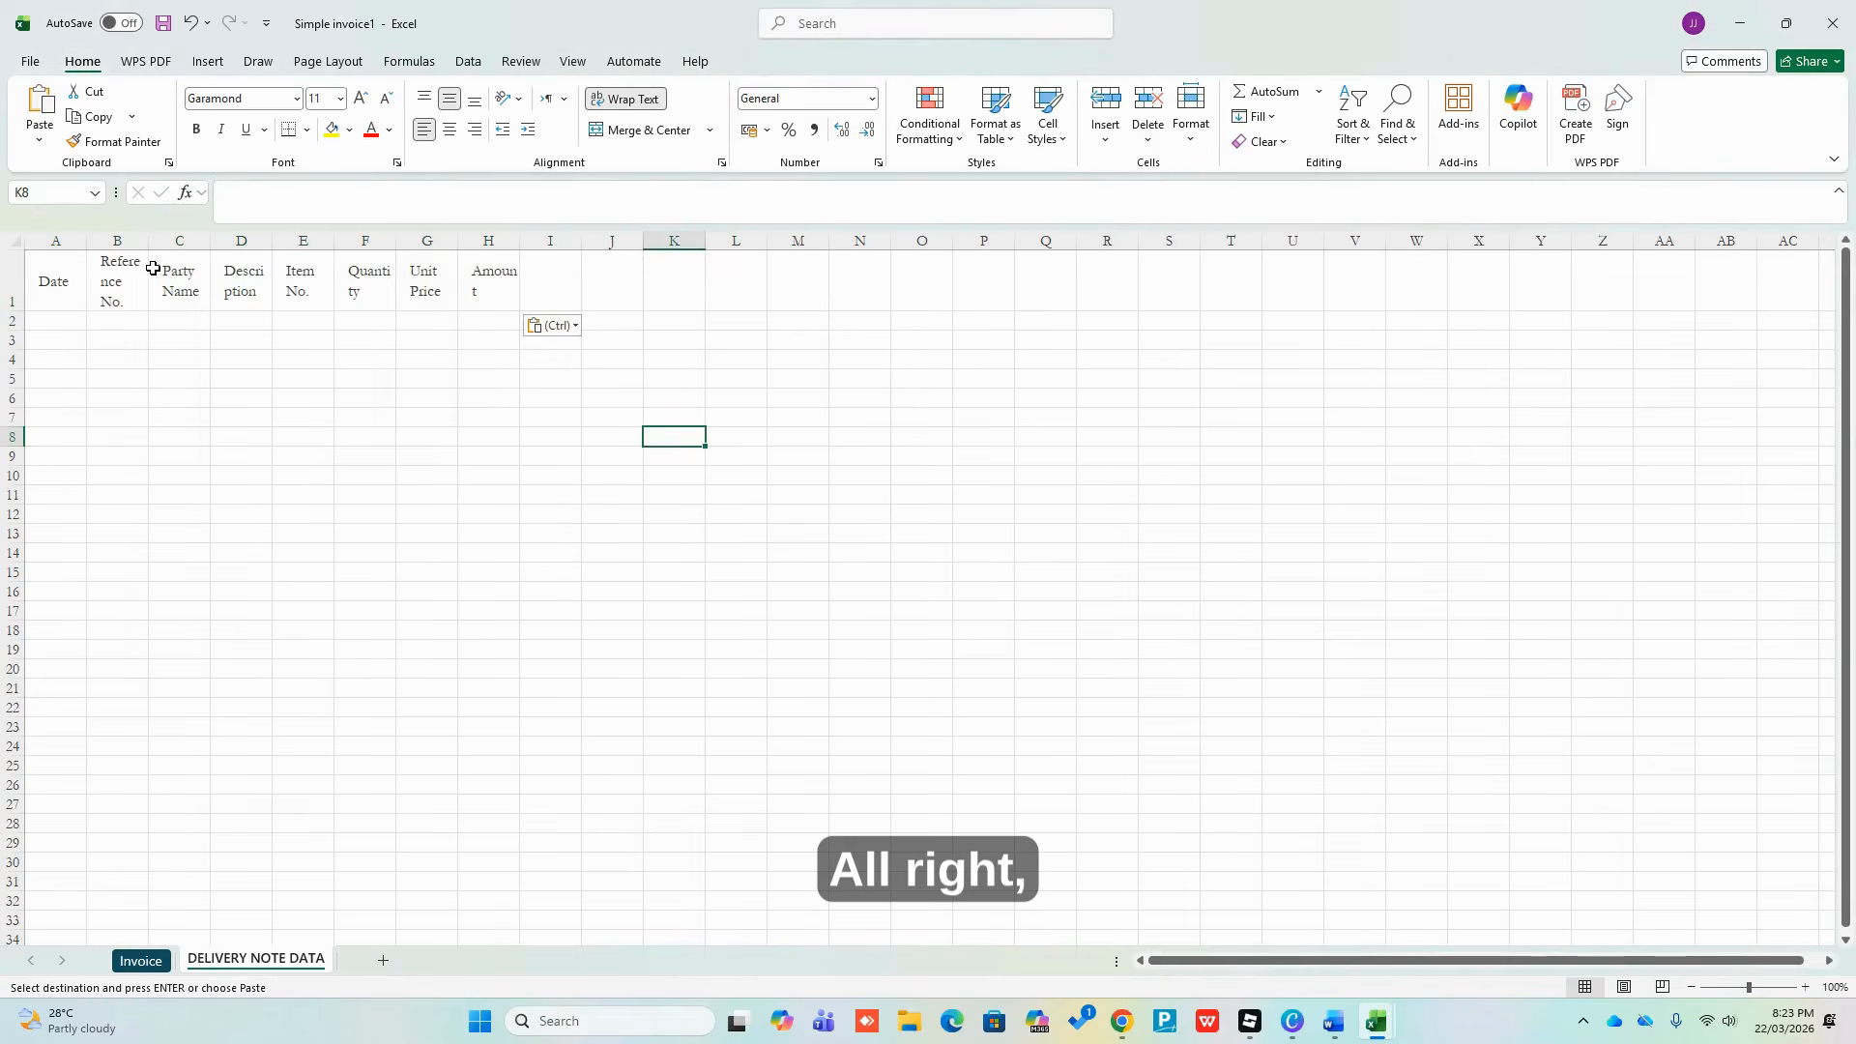
click(14, 240)
double_click(520, 240)
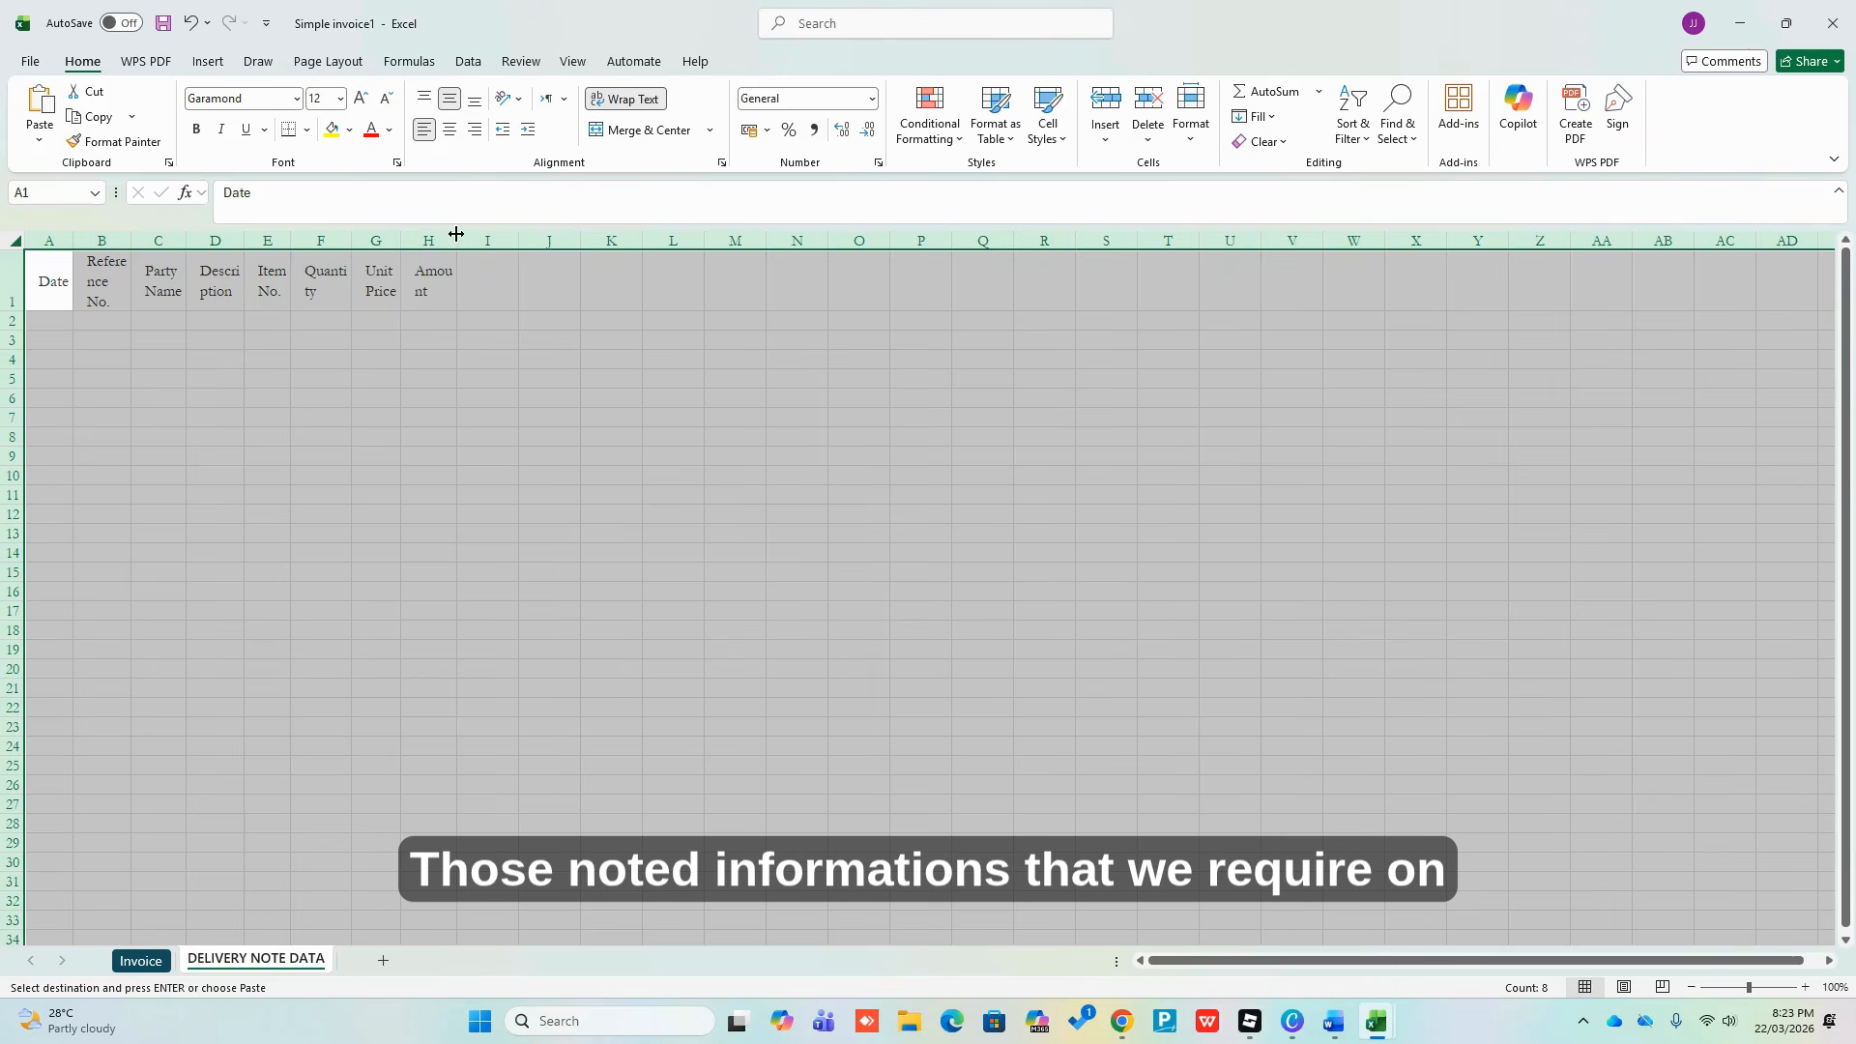
Widen column H, then give all columns one uniform wider width
drag(457, 239, 709, 282)
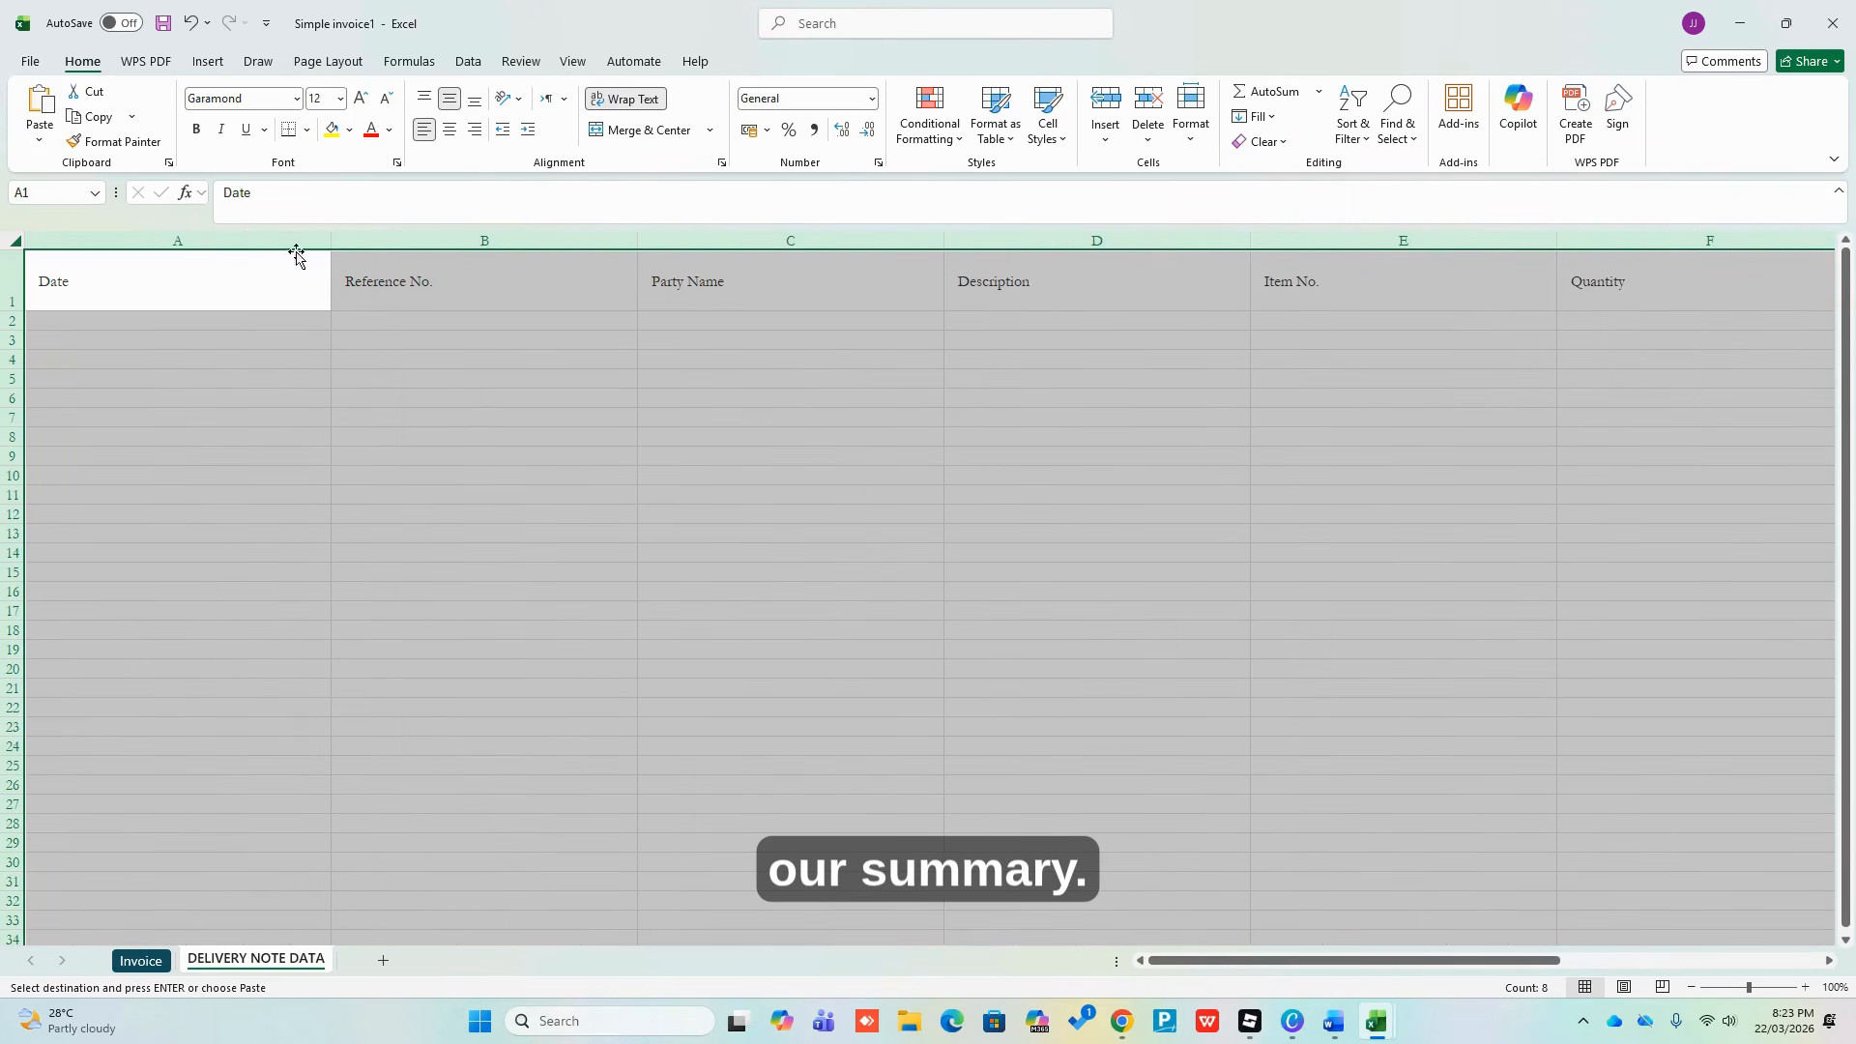
drag(331, 240, 177, 241)
click(865, 416)
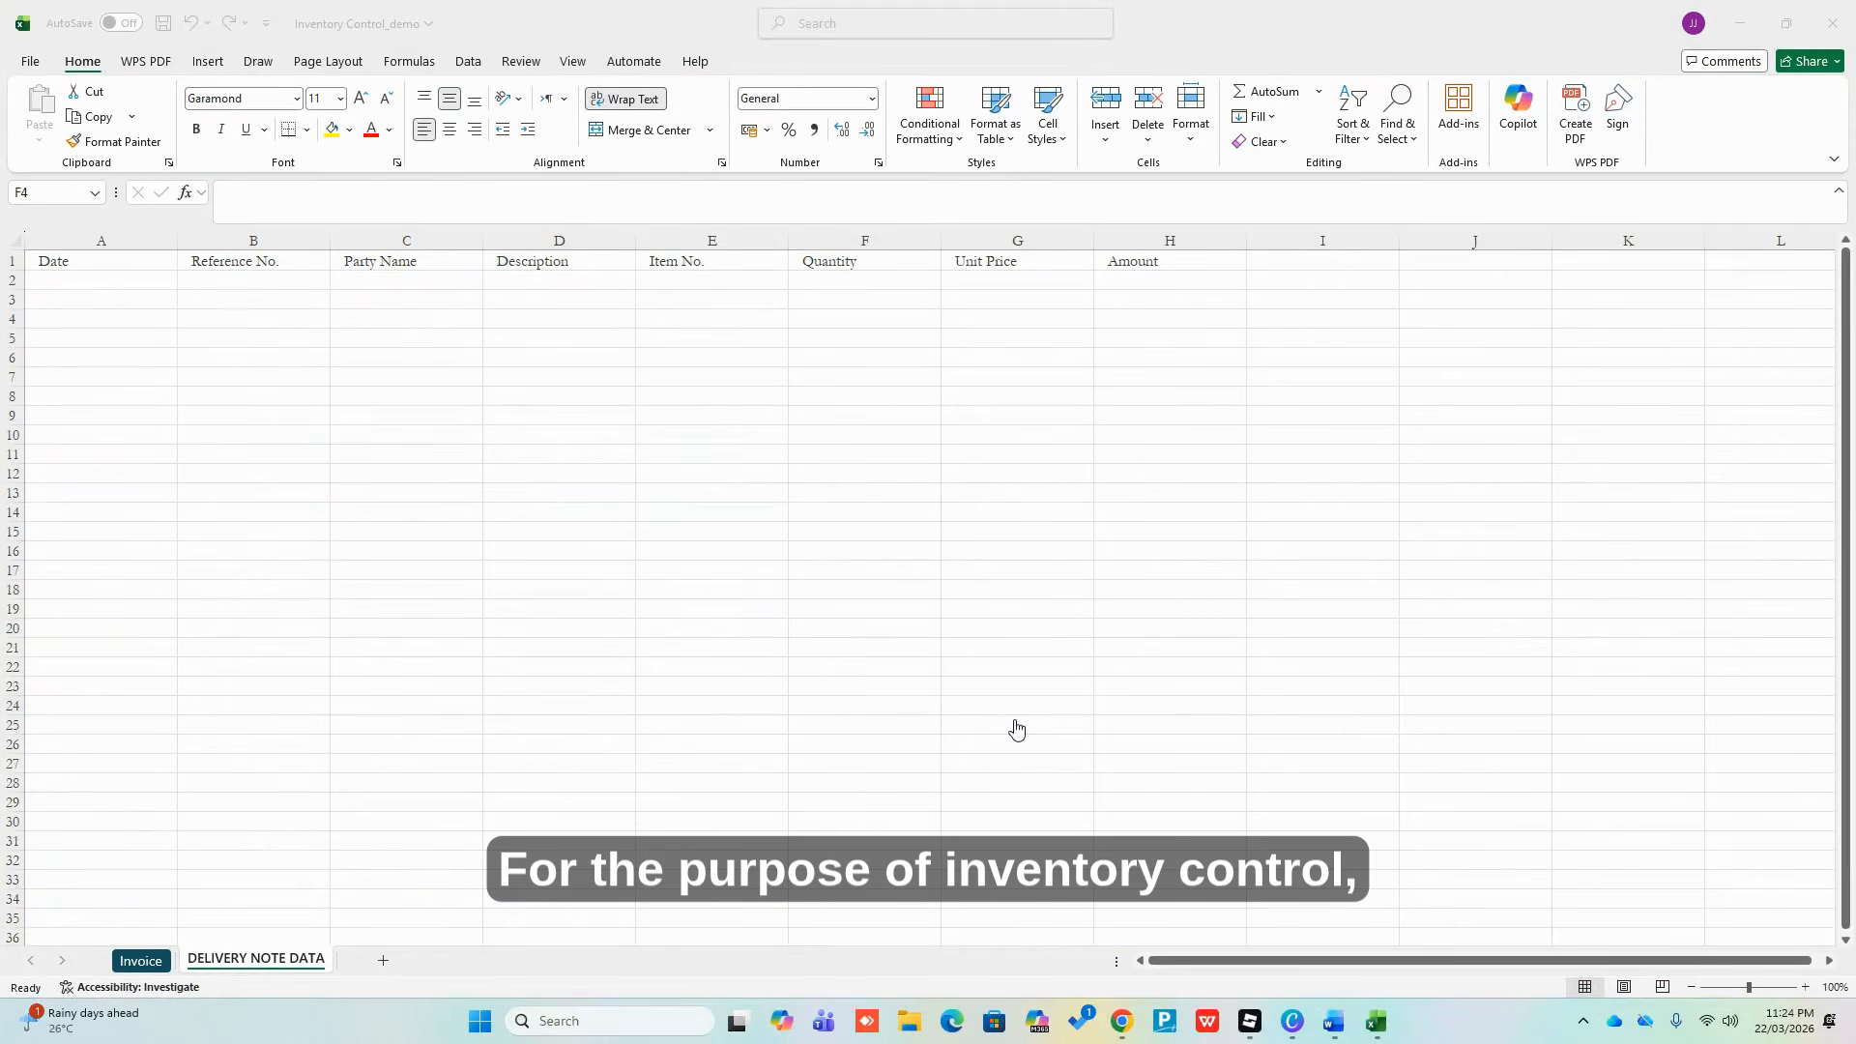
Type the heading 'Inventory OUT' into cell I1
click(1286, 260)
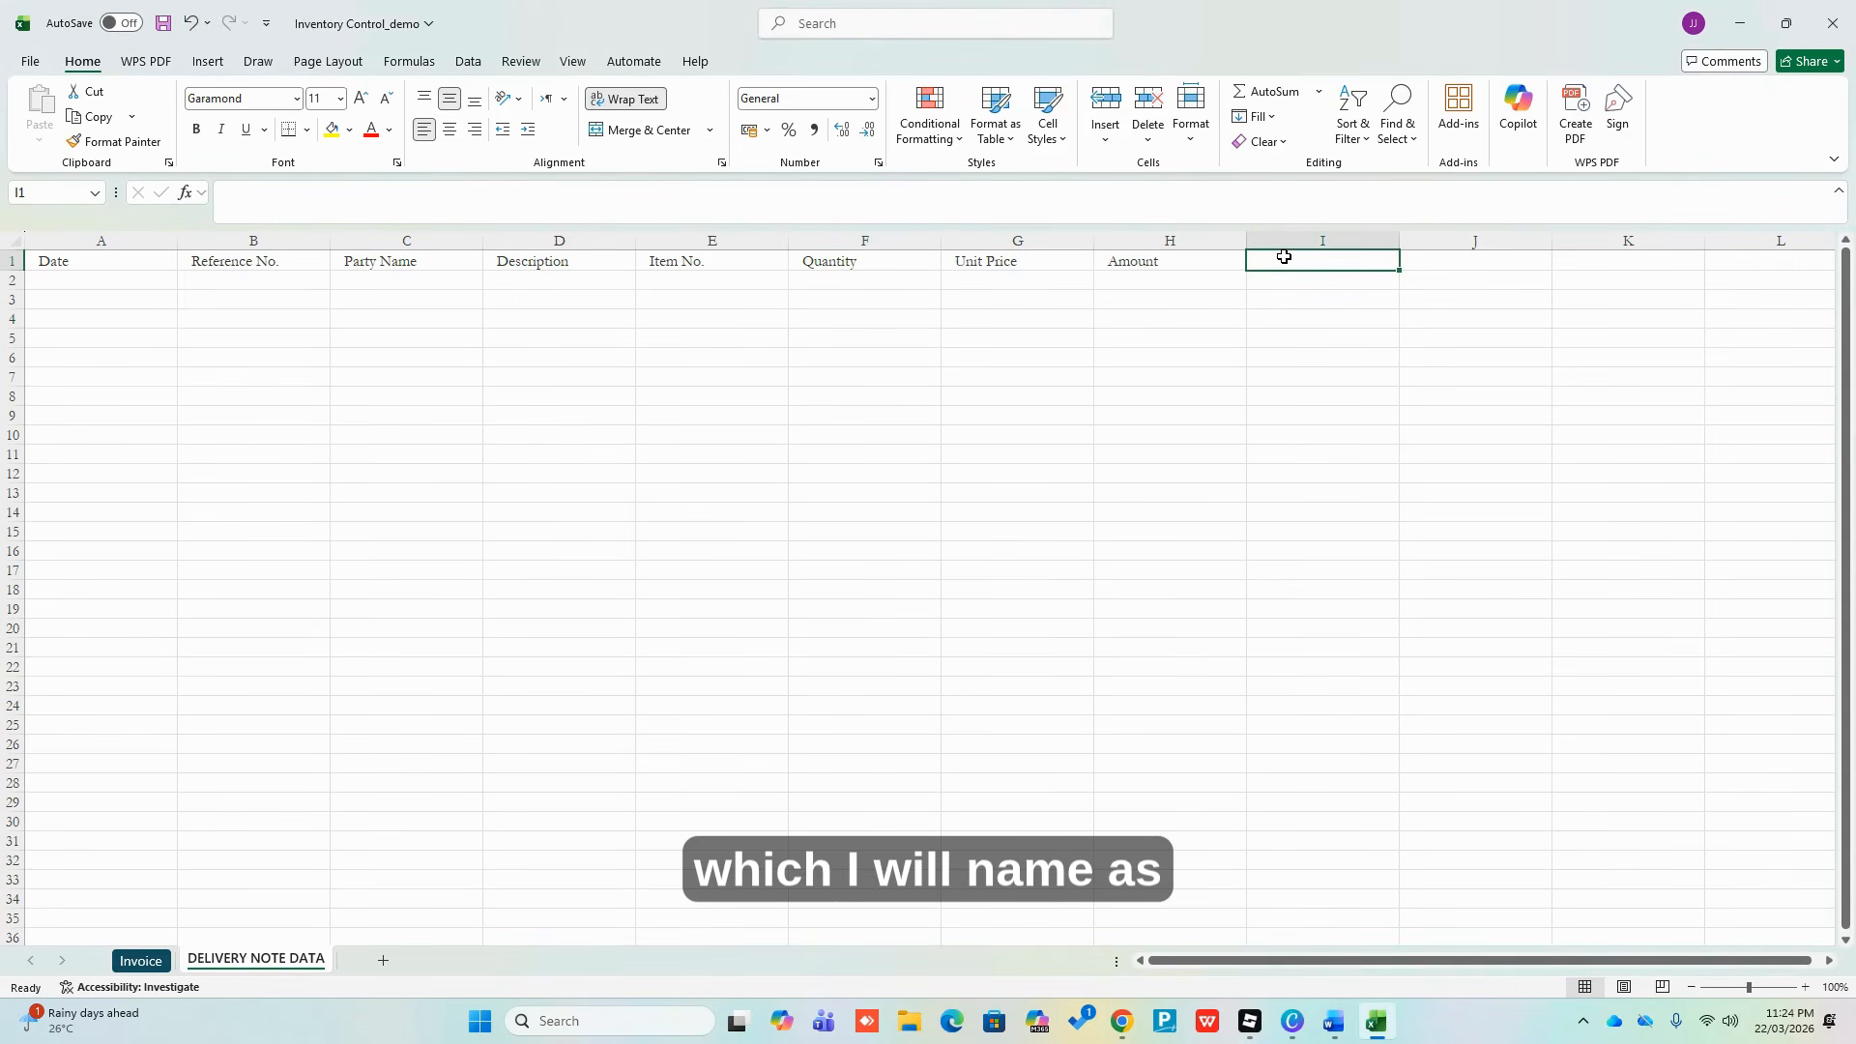
text(Inv)
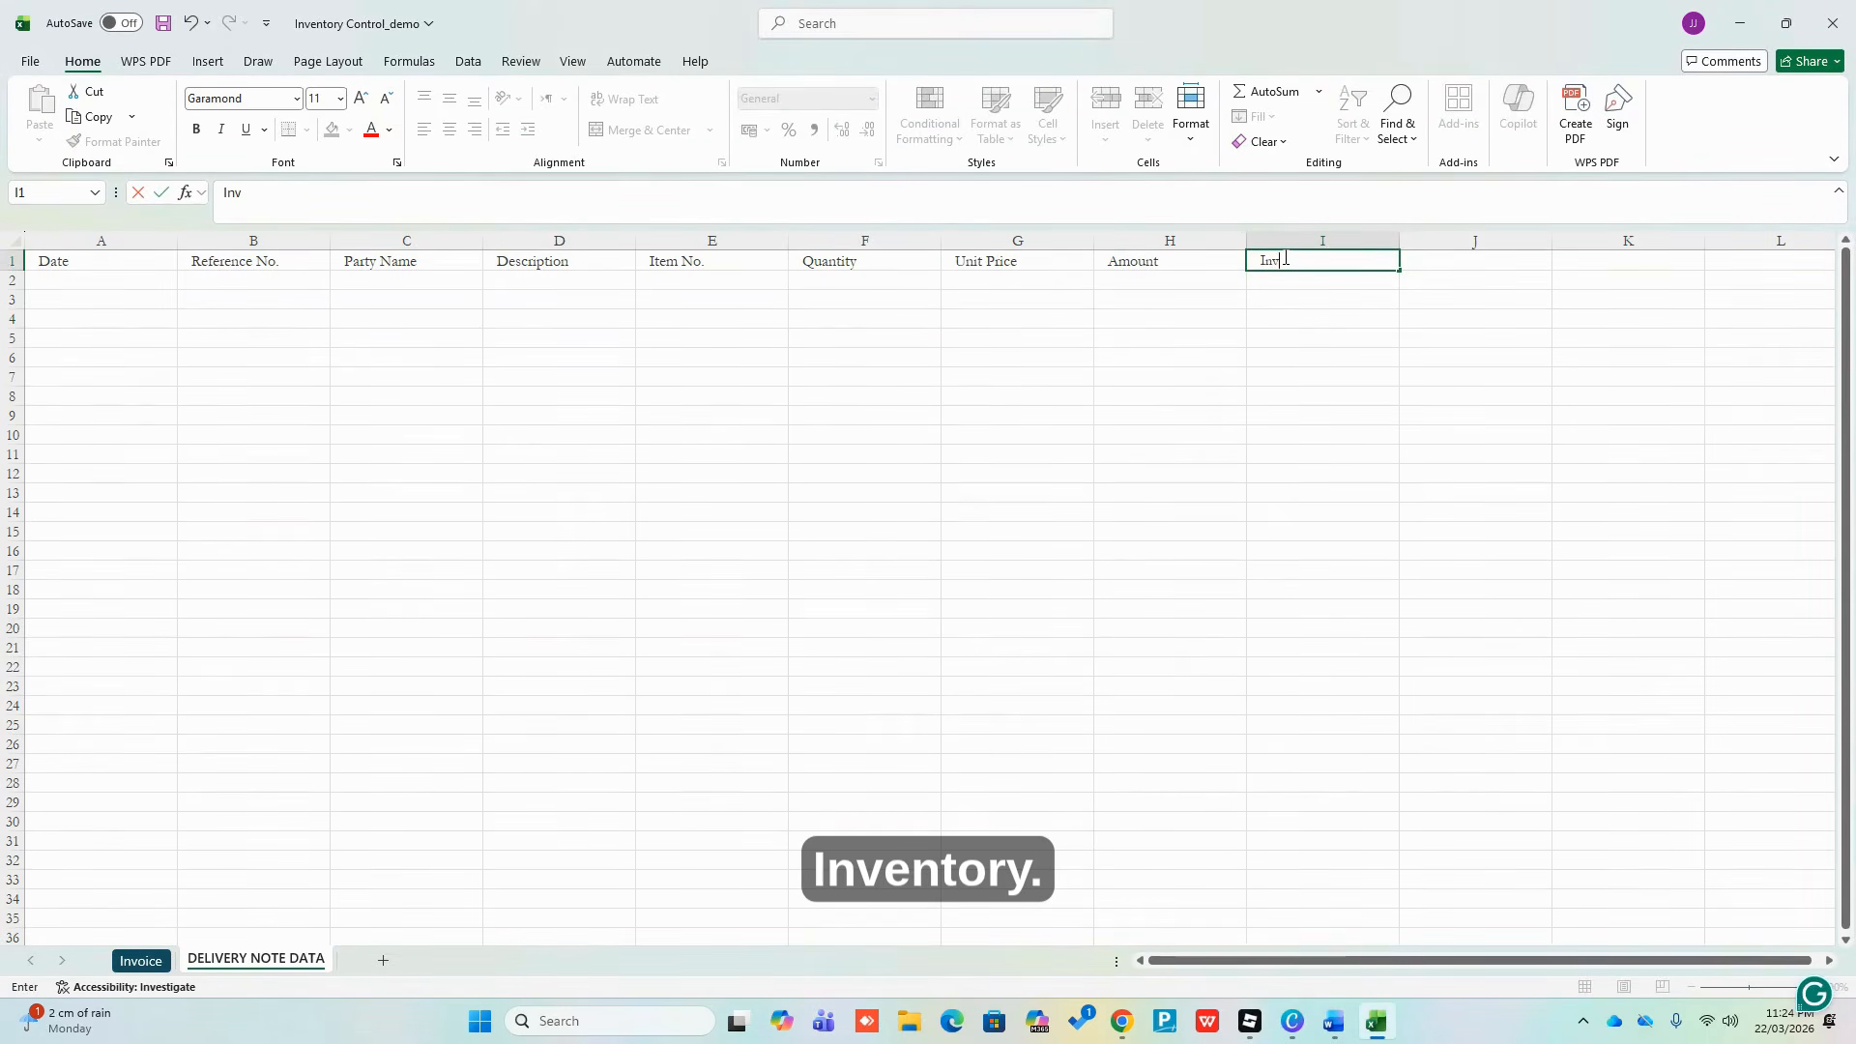
text(ento)
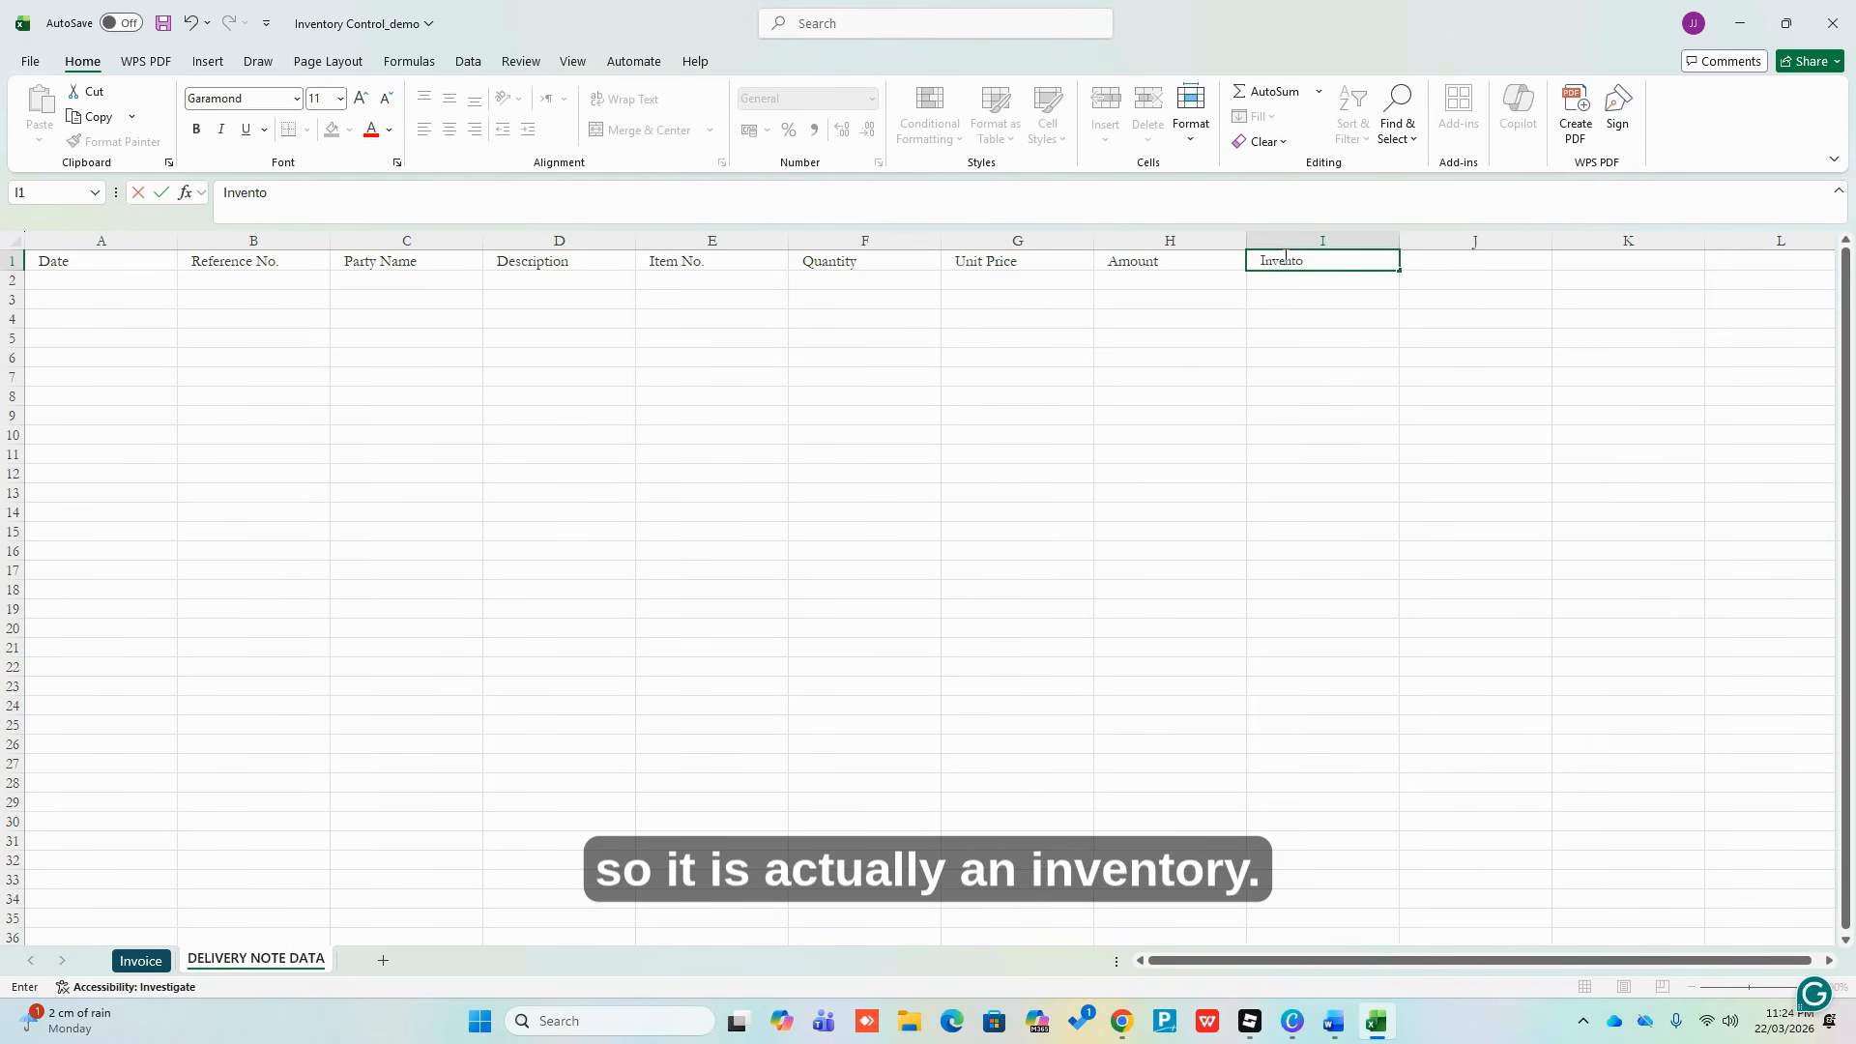
text(ry )
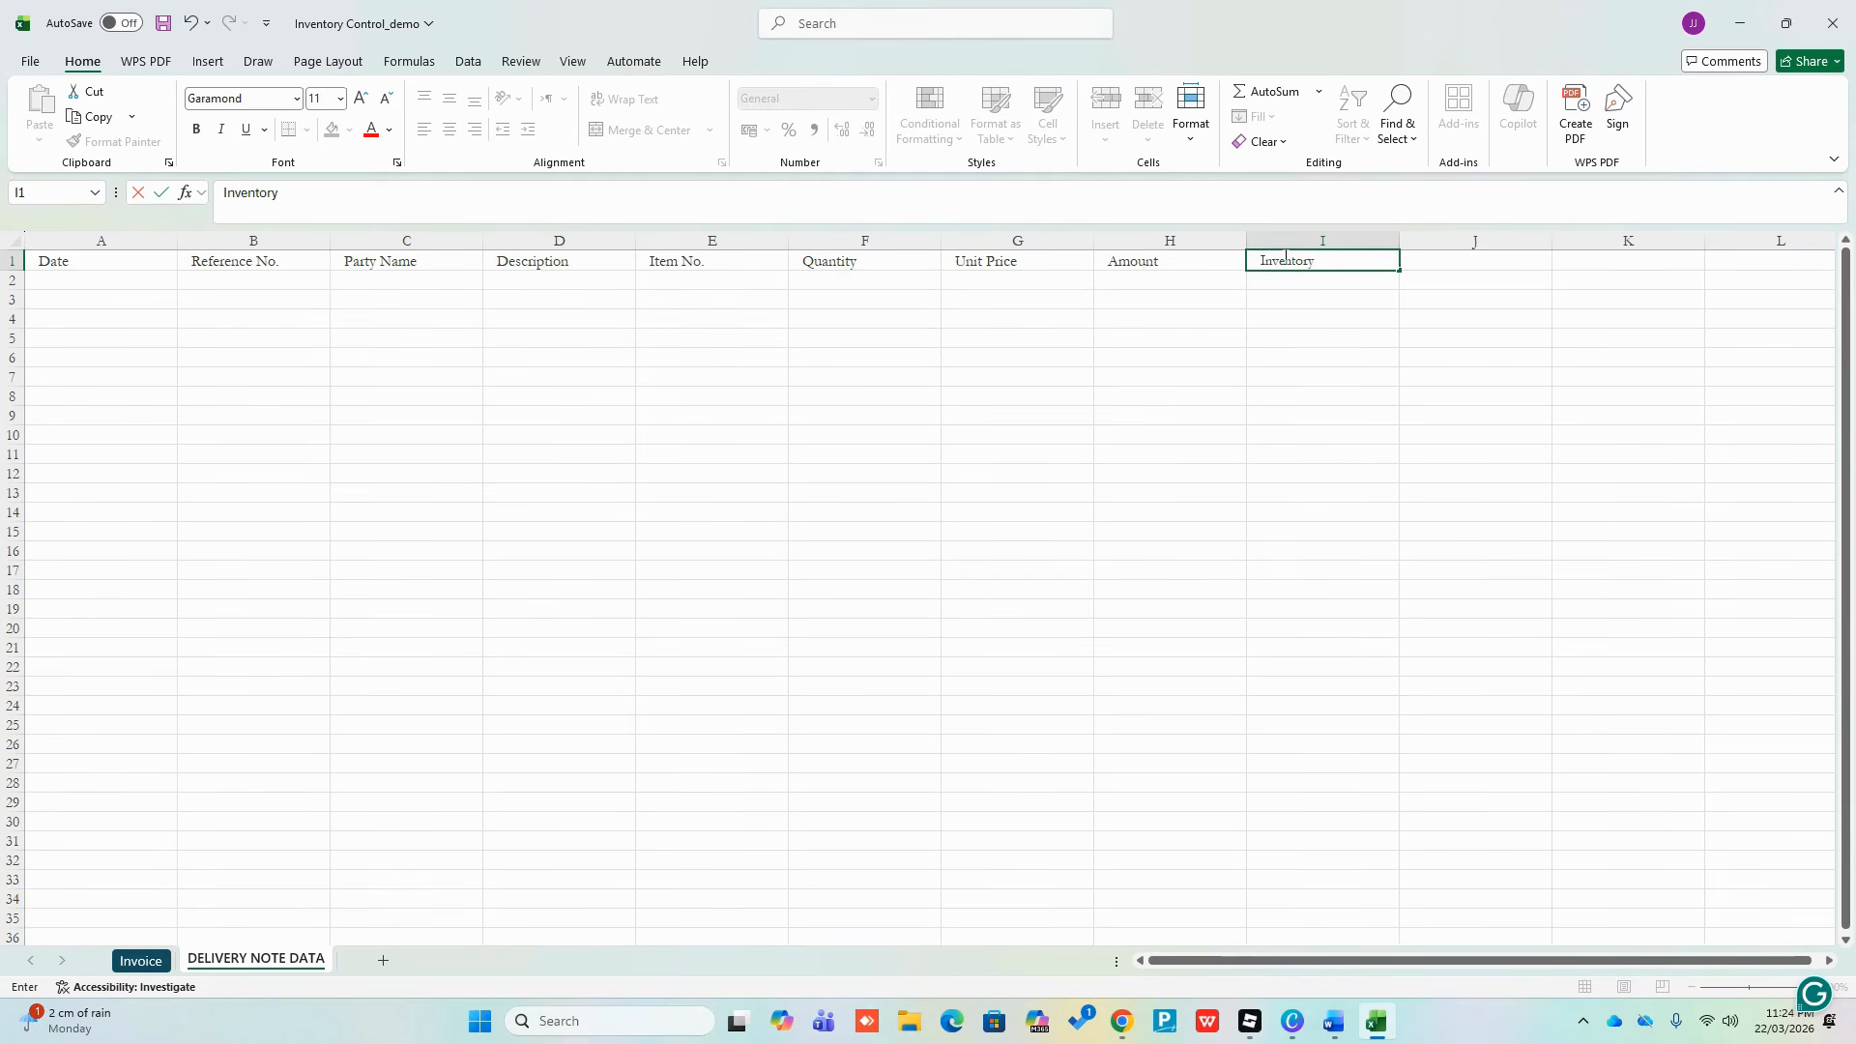
text(OUT)
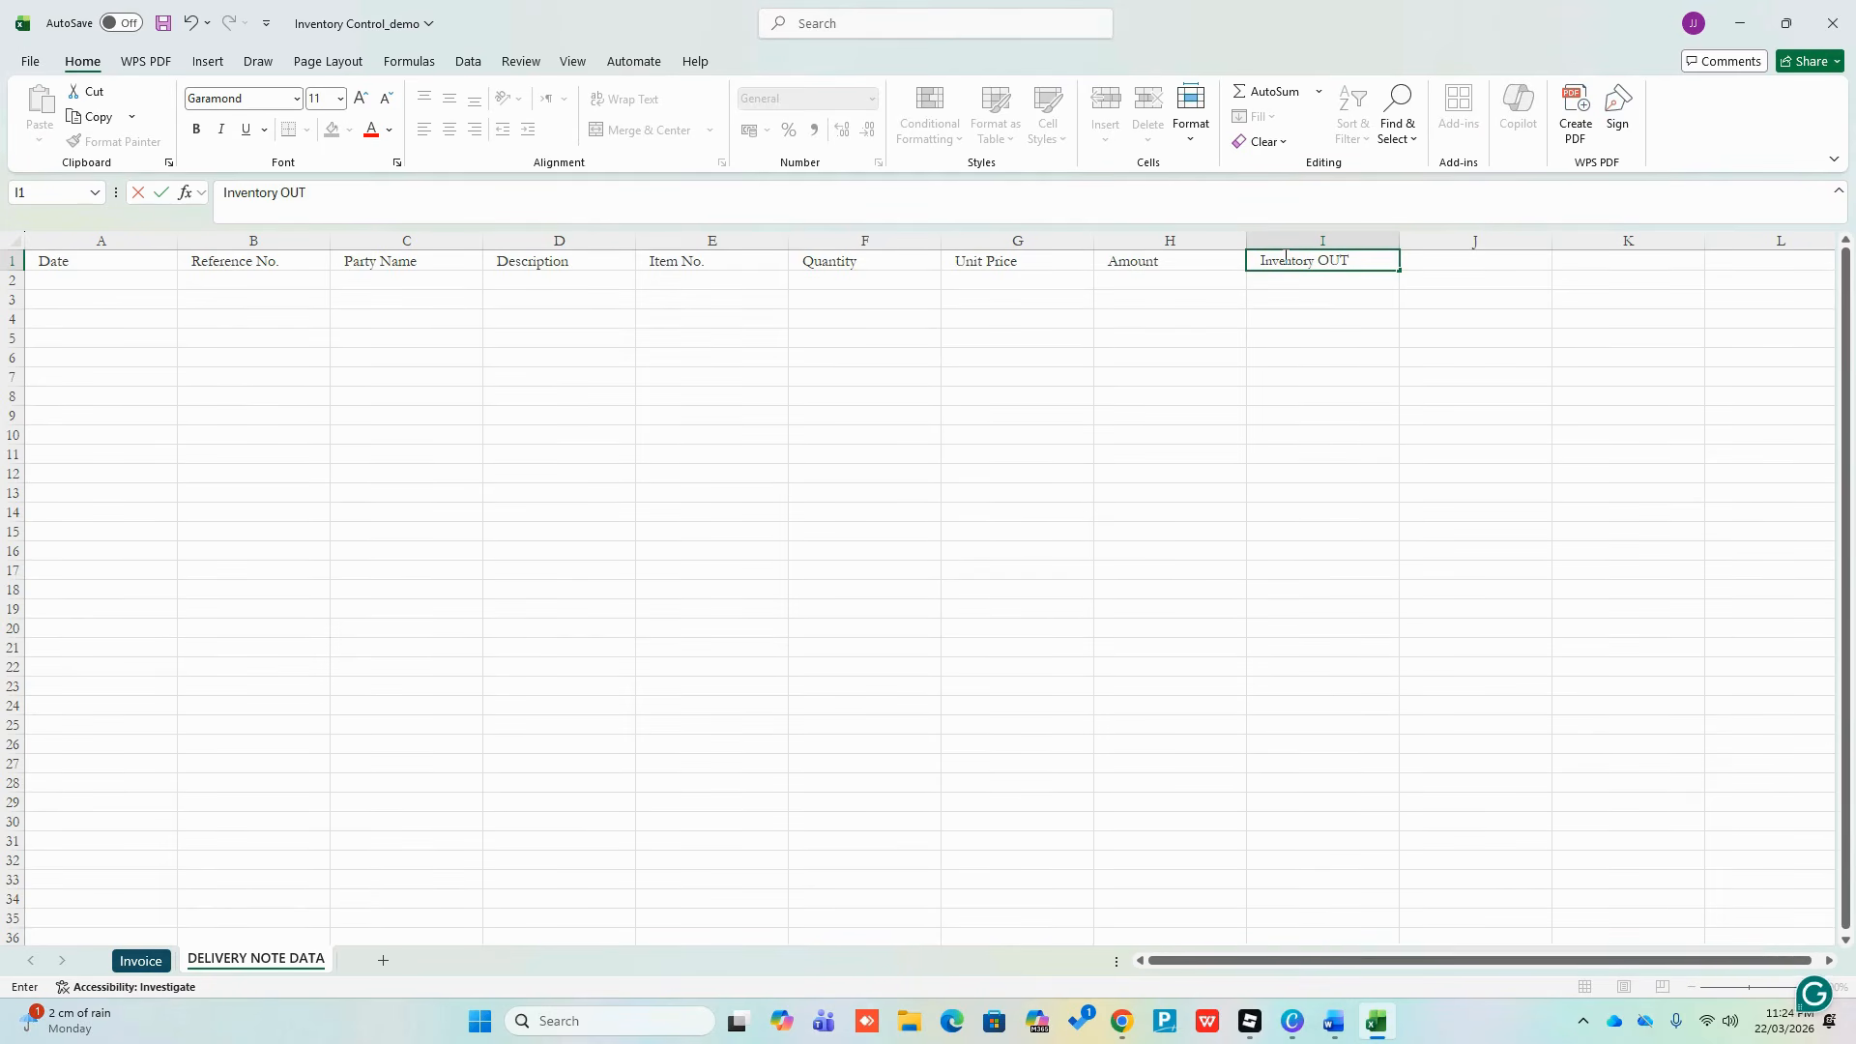
key(Return)
click(1283, 261)
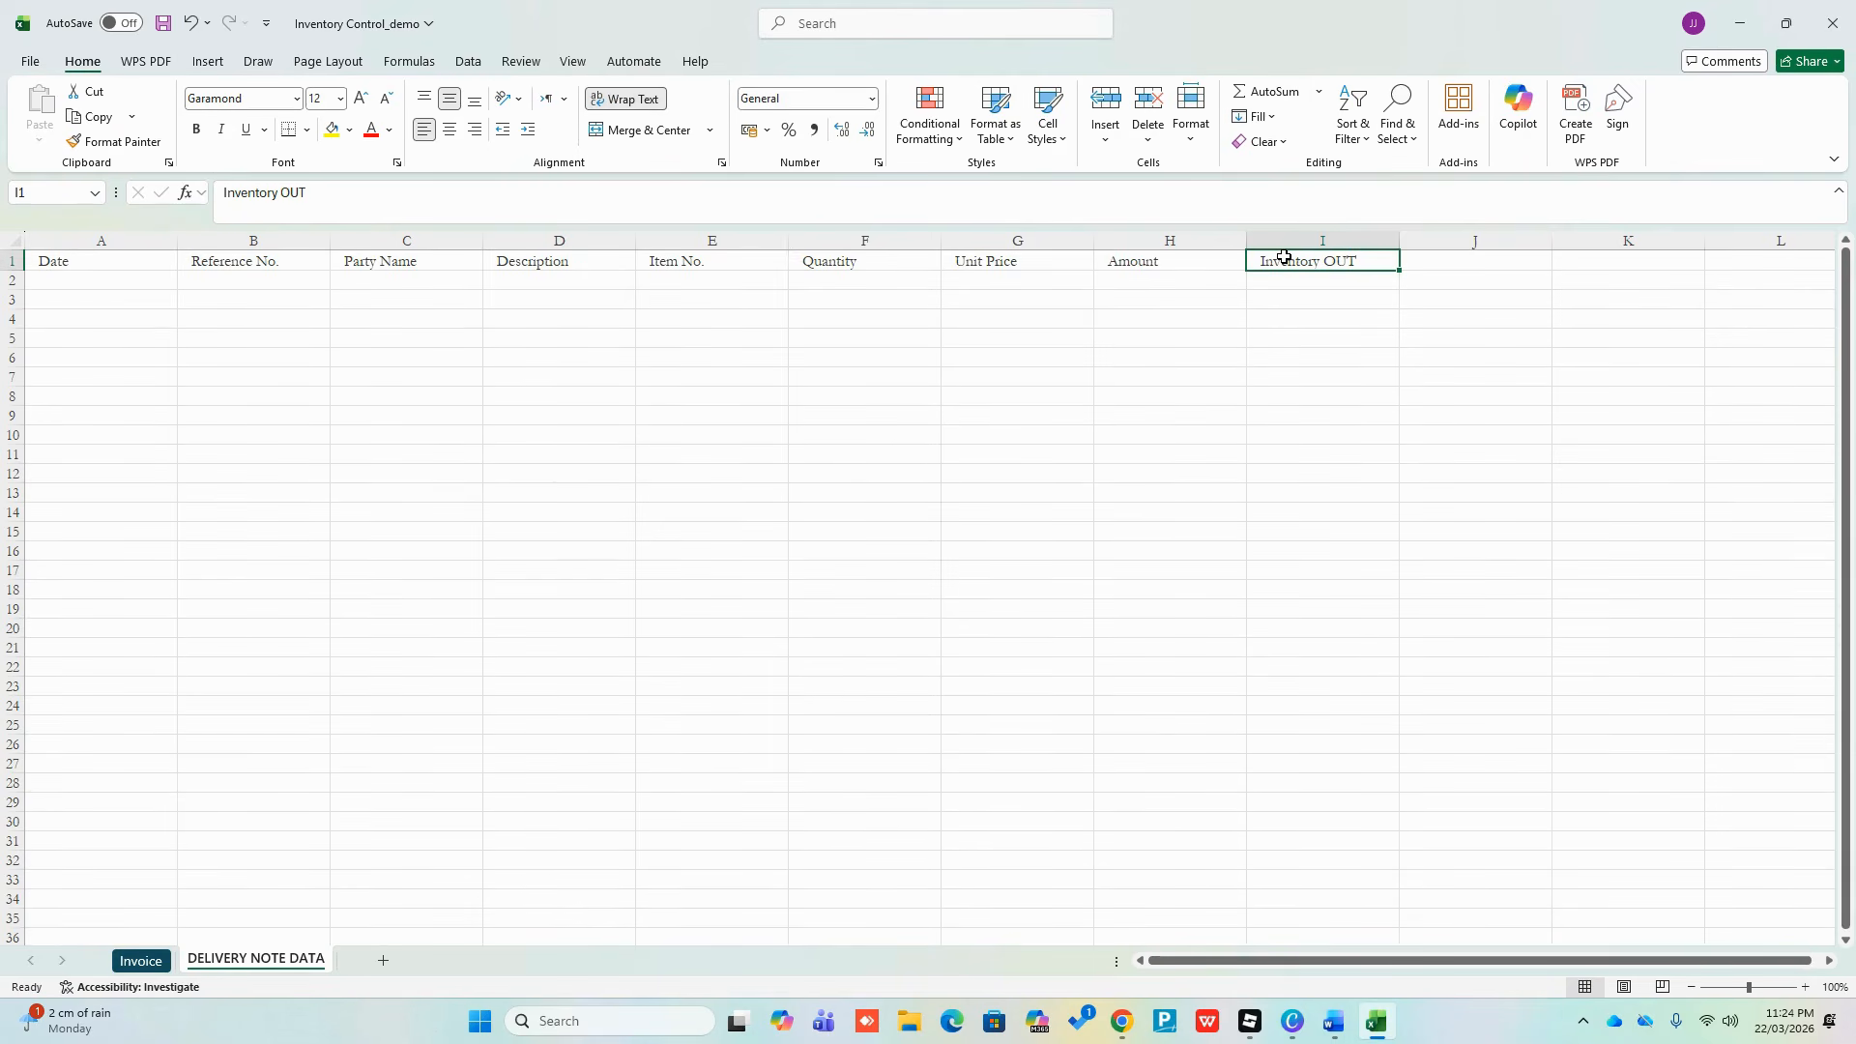
key(Return)
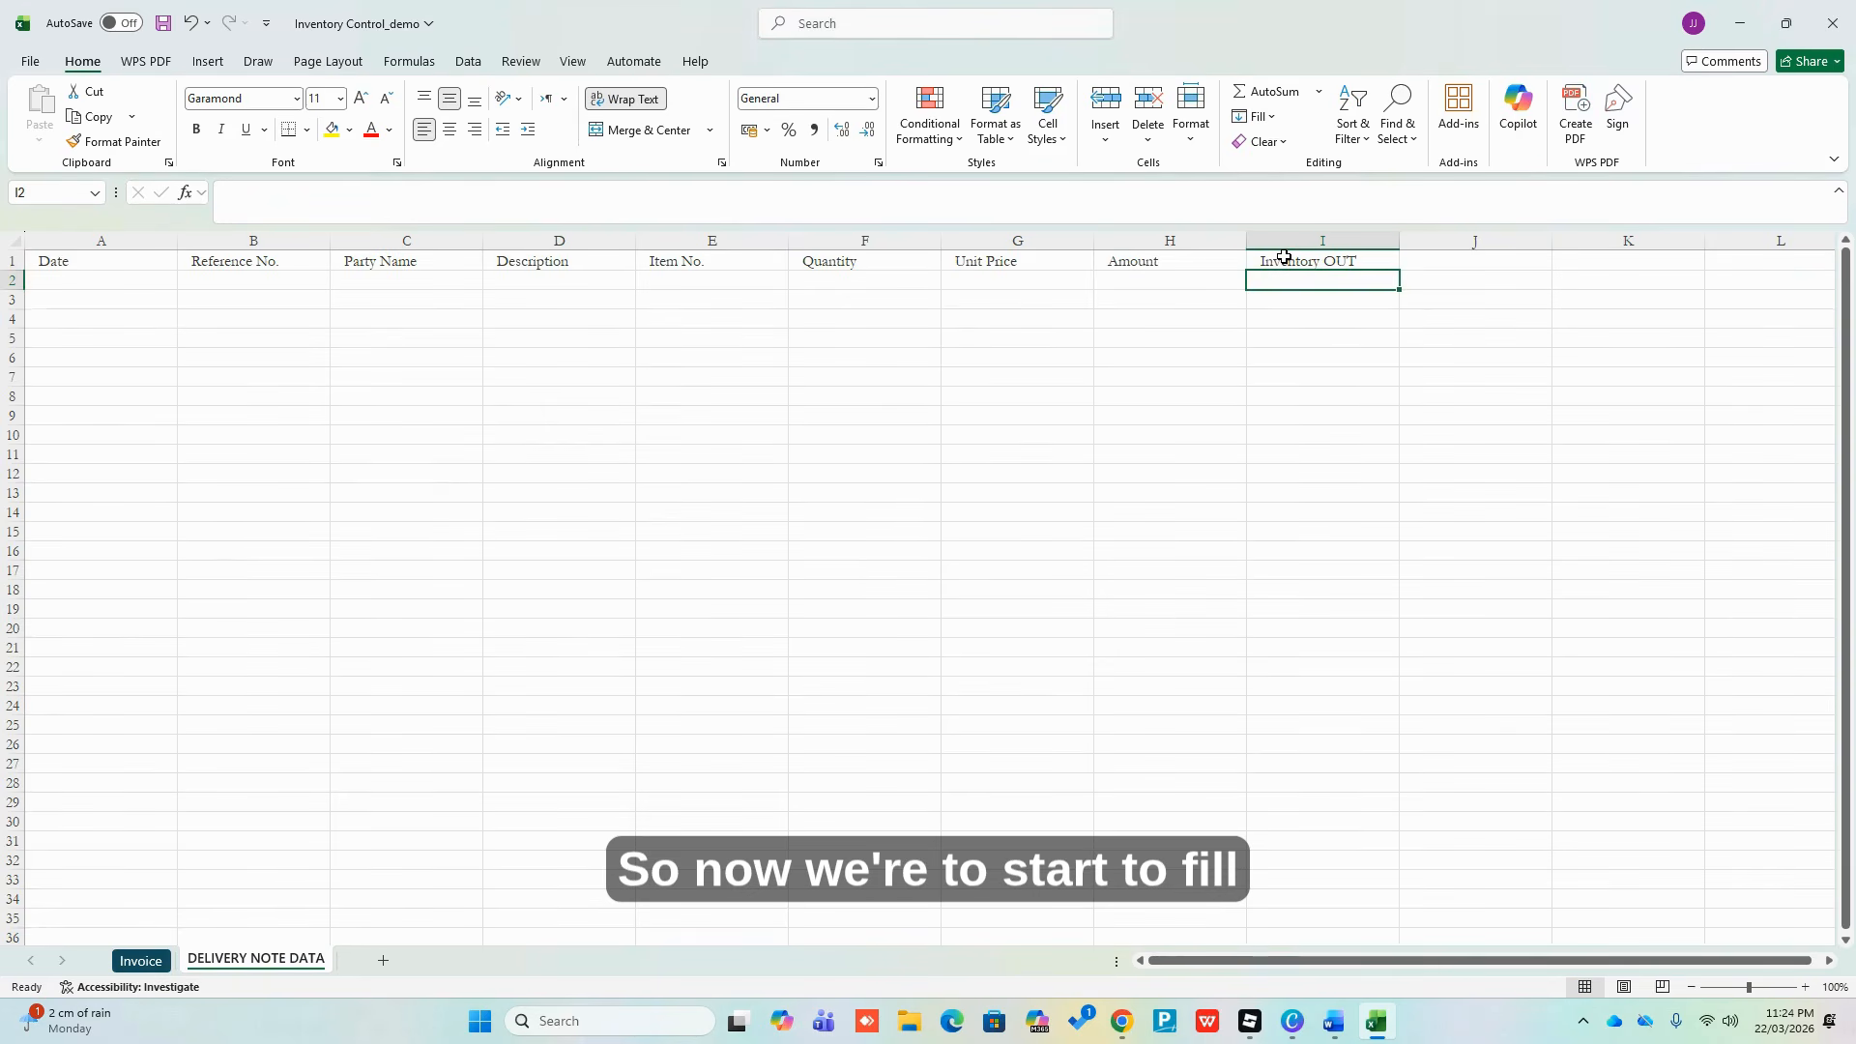
Enter 22/03/26 as the first date in A2, then move to B2
key(Left)
key(Left)
key(Left)
key(Left)
key(Left)
key(Left)
key(Left)
key(Left)
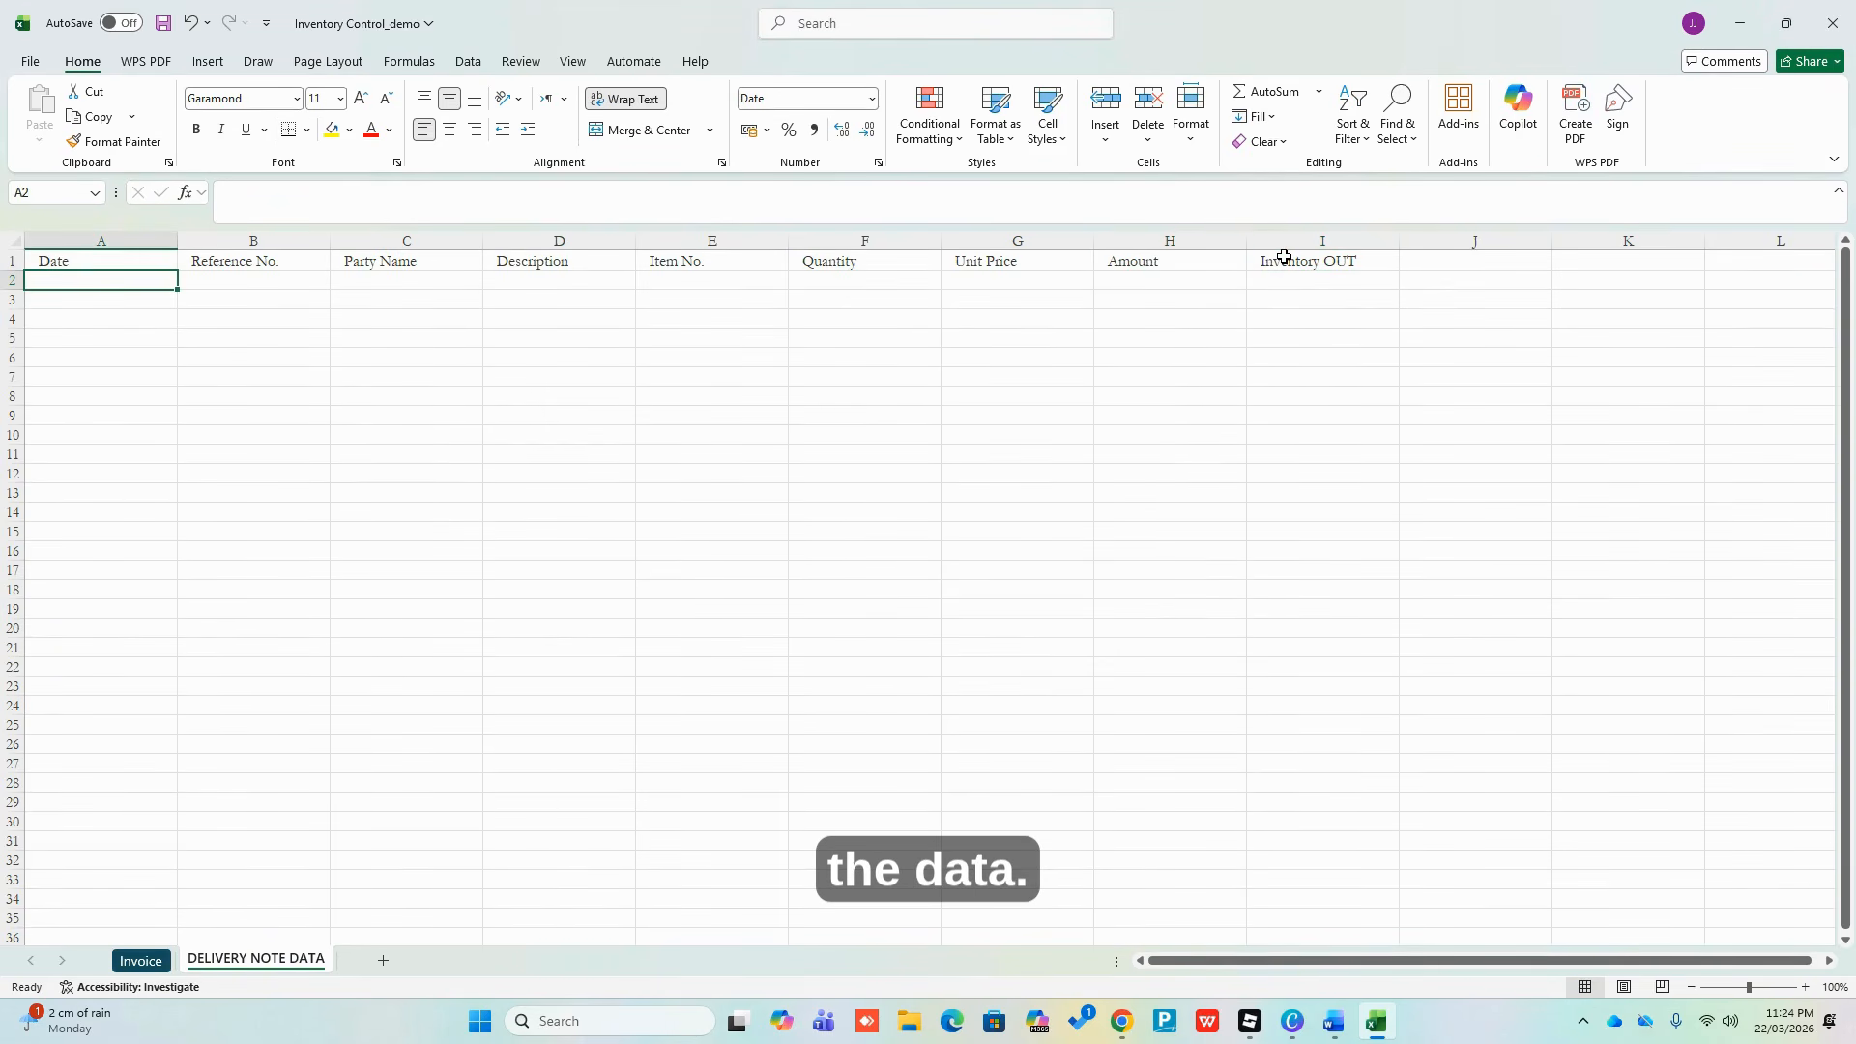
key(shift+Down)
key(shift+Down)
key(shift+Right)
key(shift+Right)
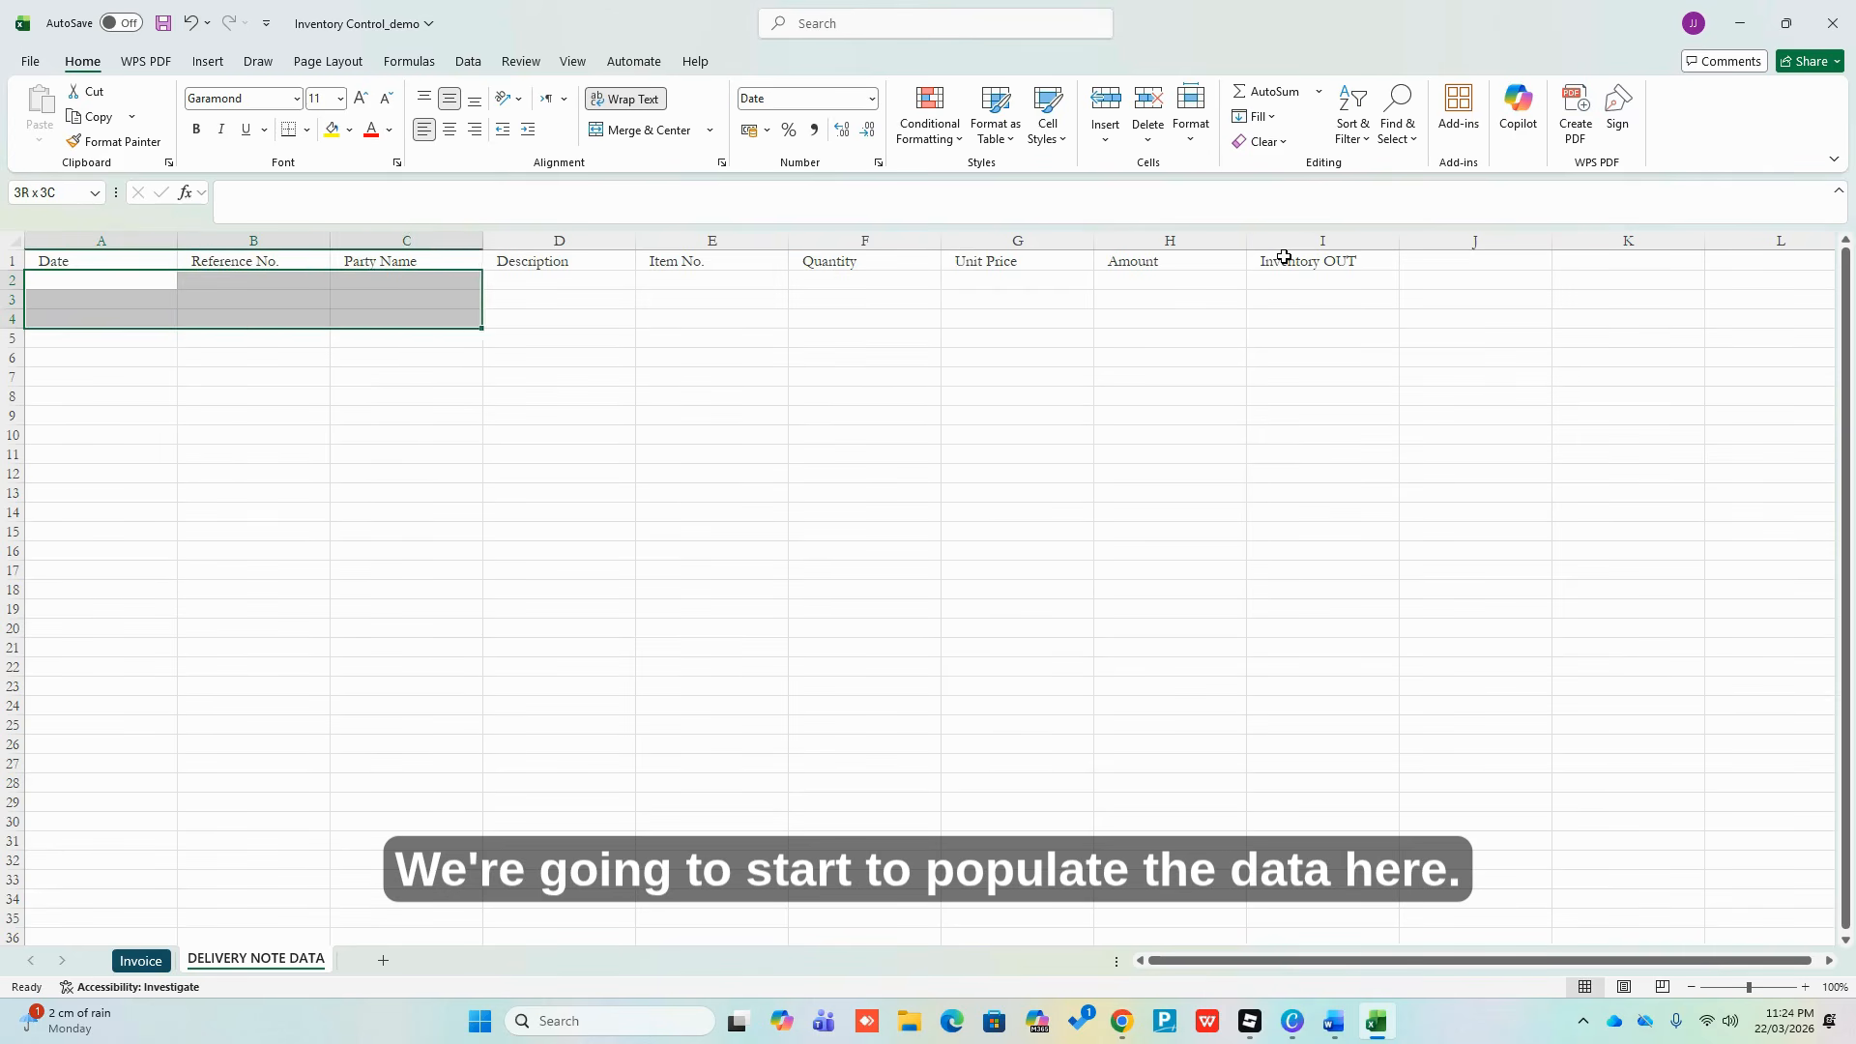
key(shift+Right)
key(shift+Right)
key(shift+Right)
key(shift+Right)
key(shift+Right)
key(shift+Right)
key(Left)
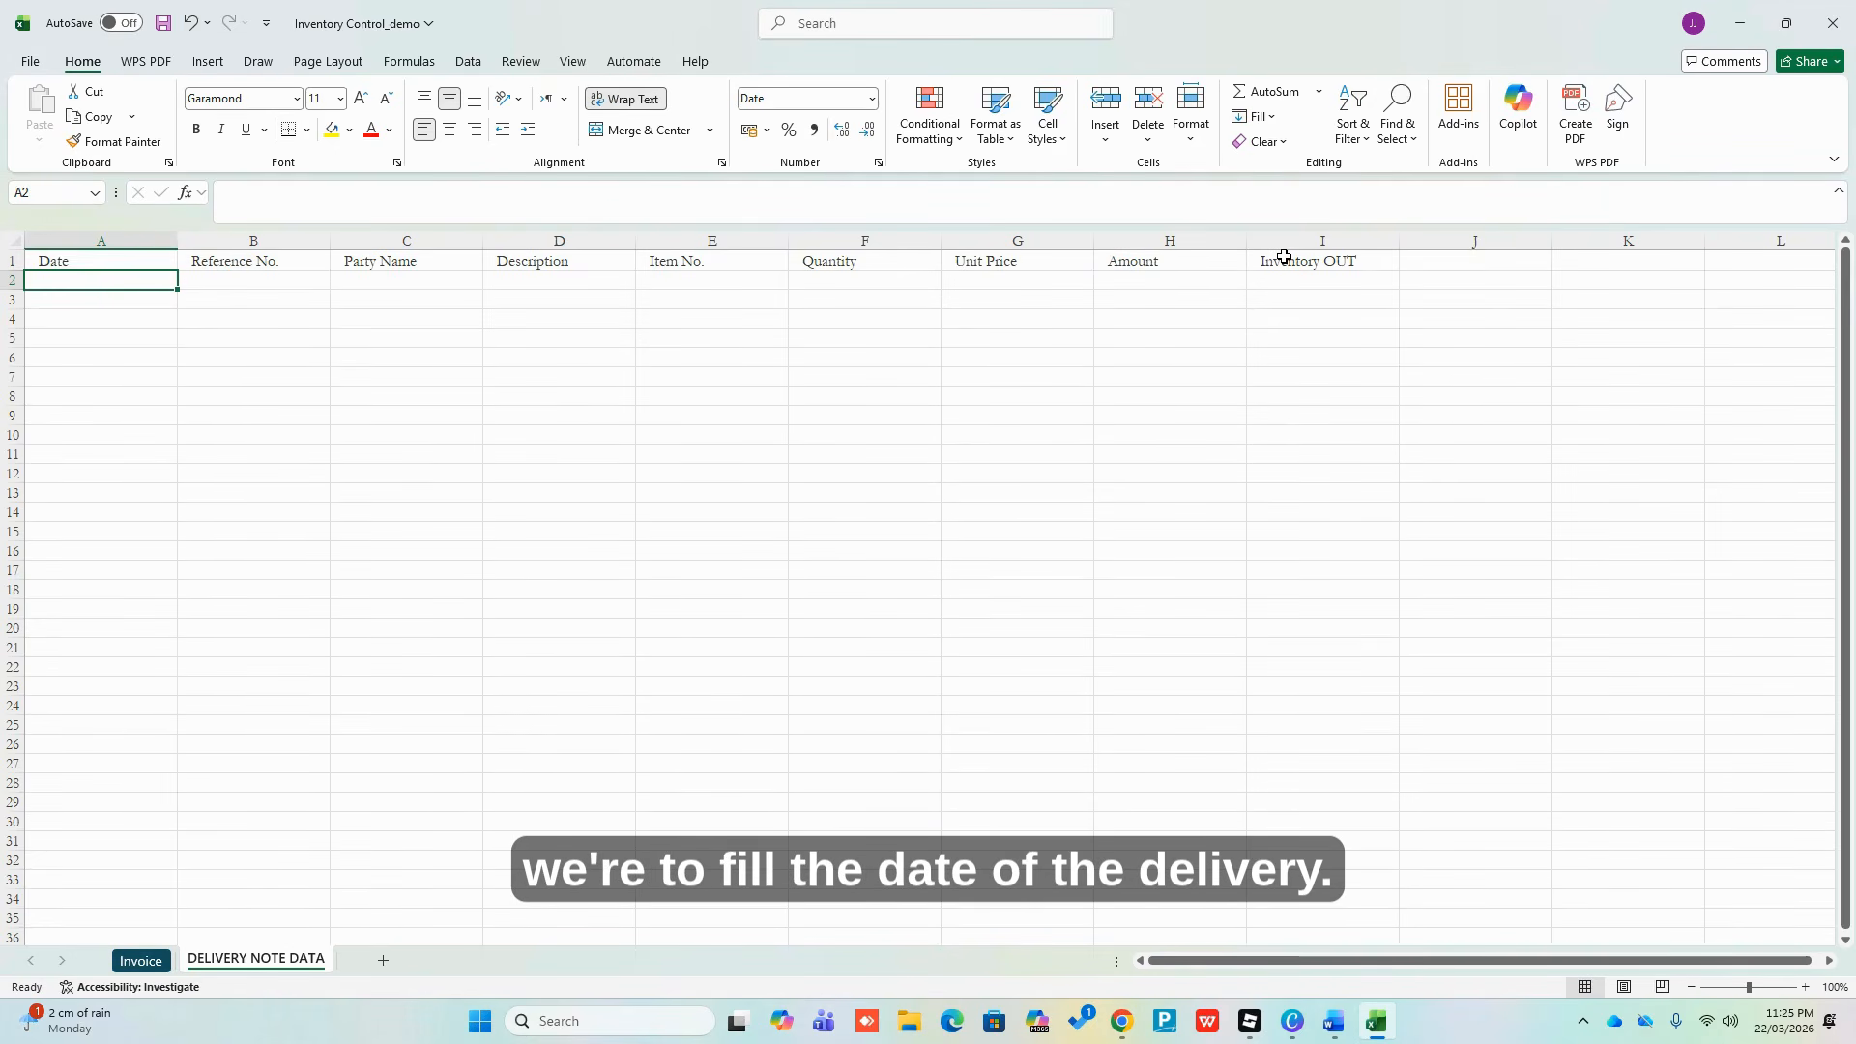
text(2/)
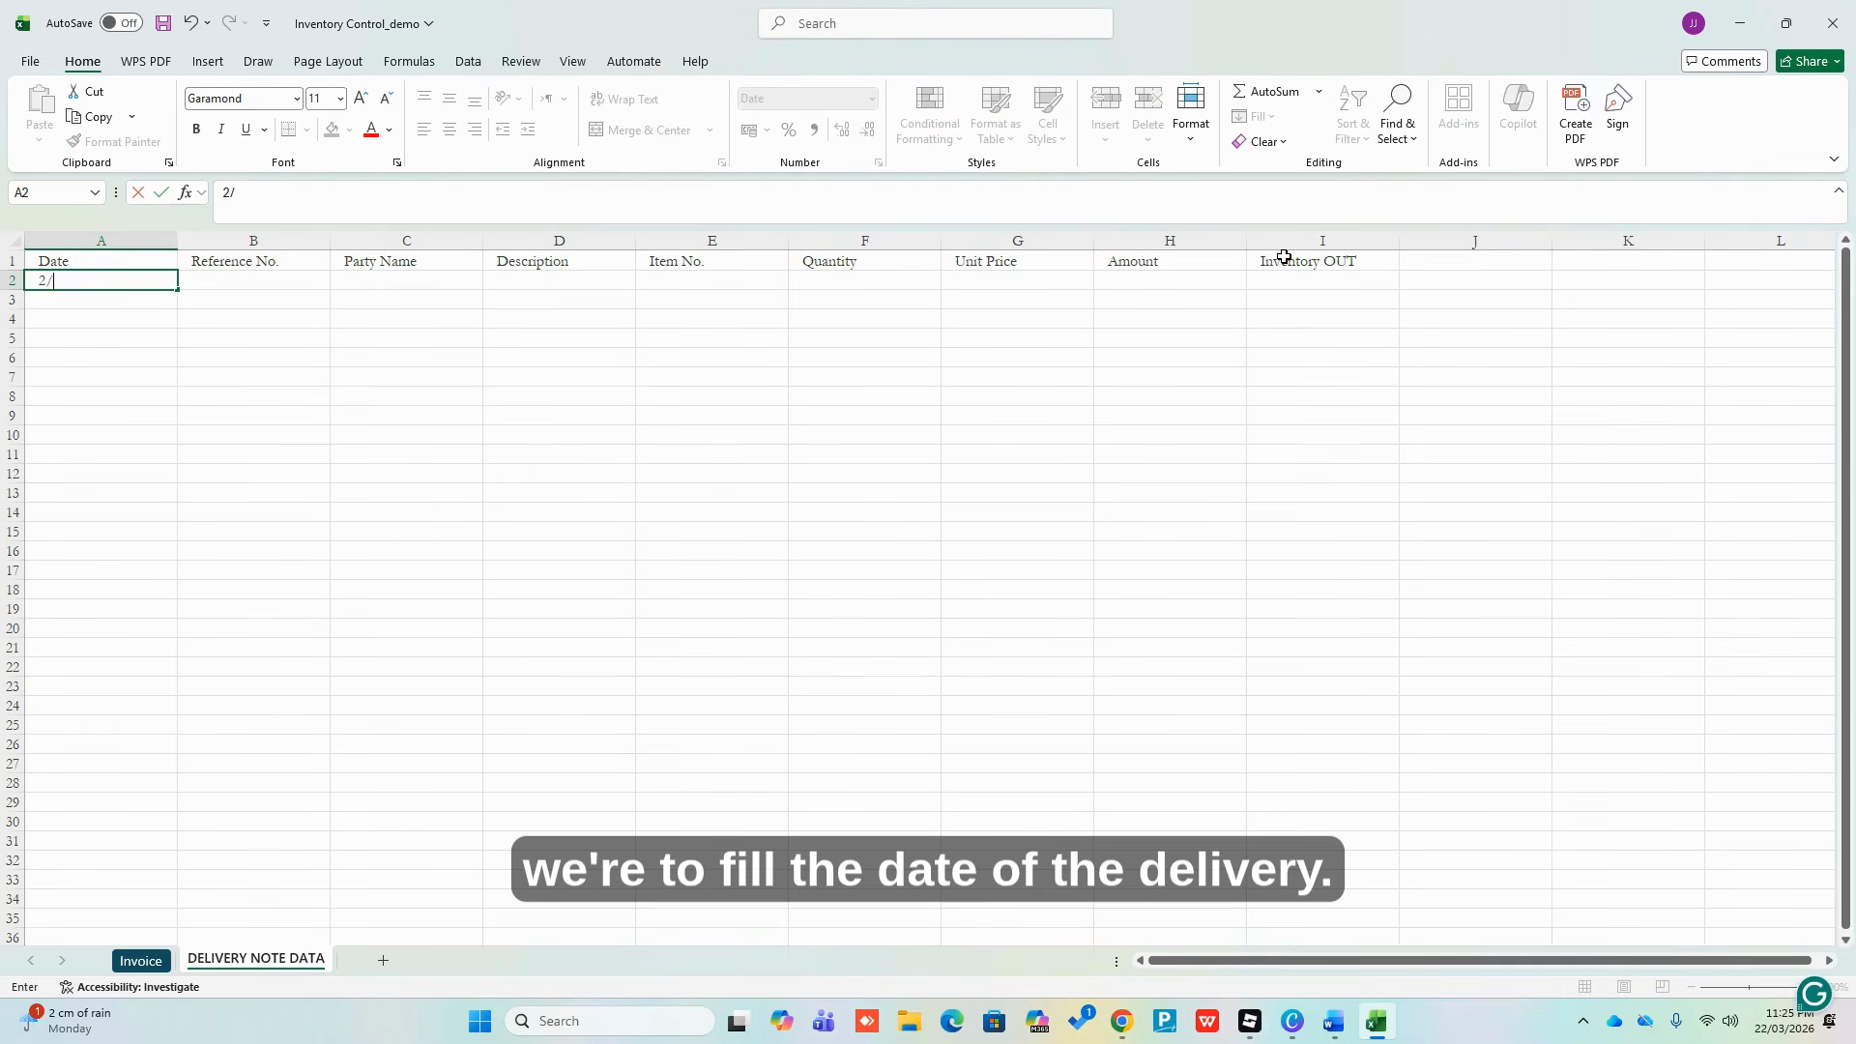
text(2/33/)
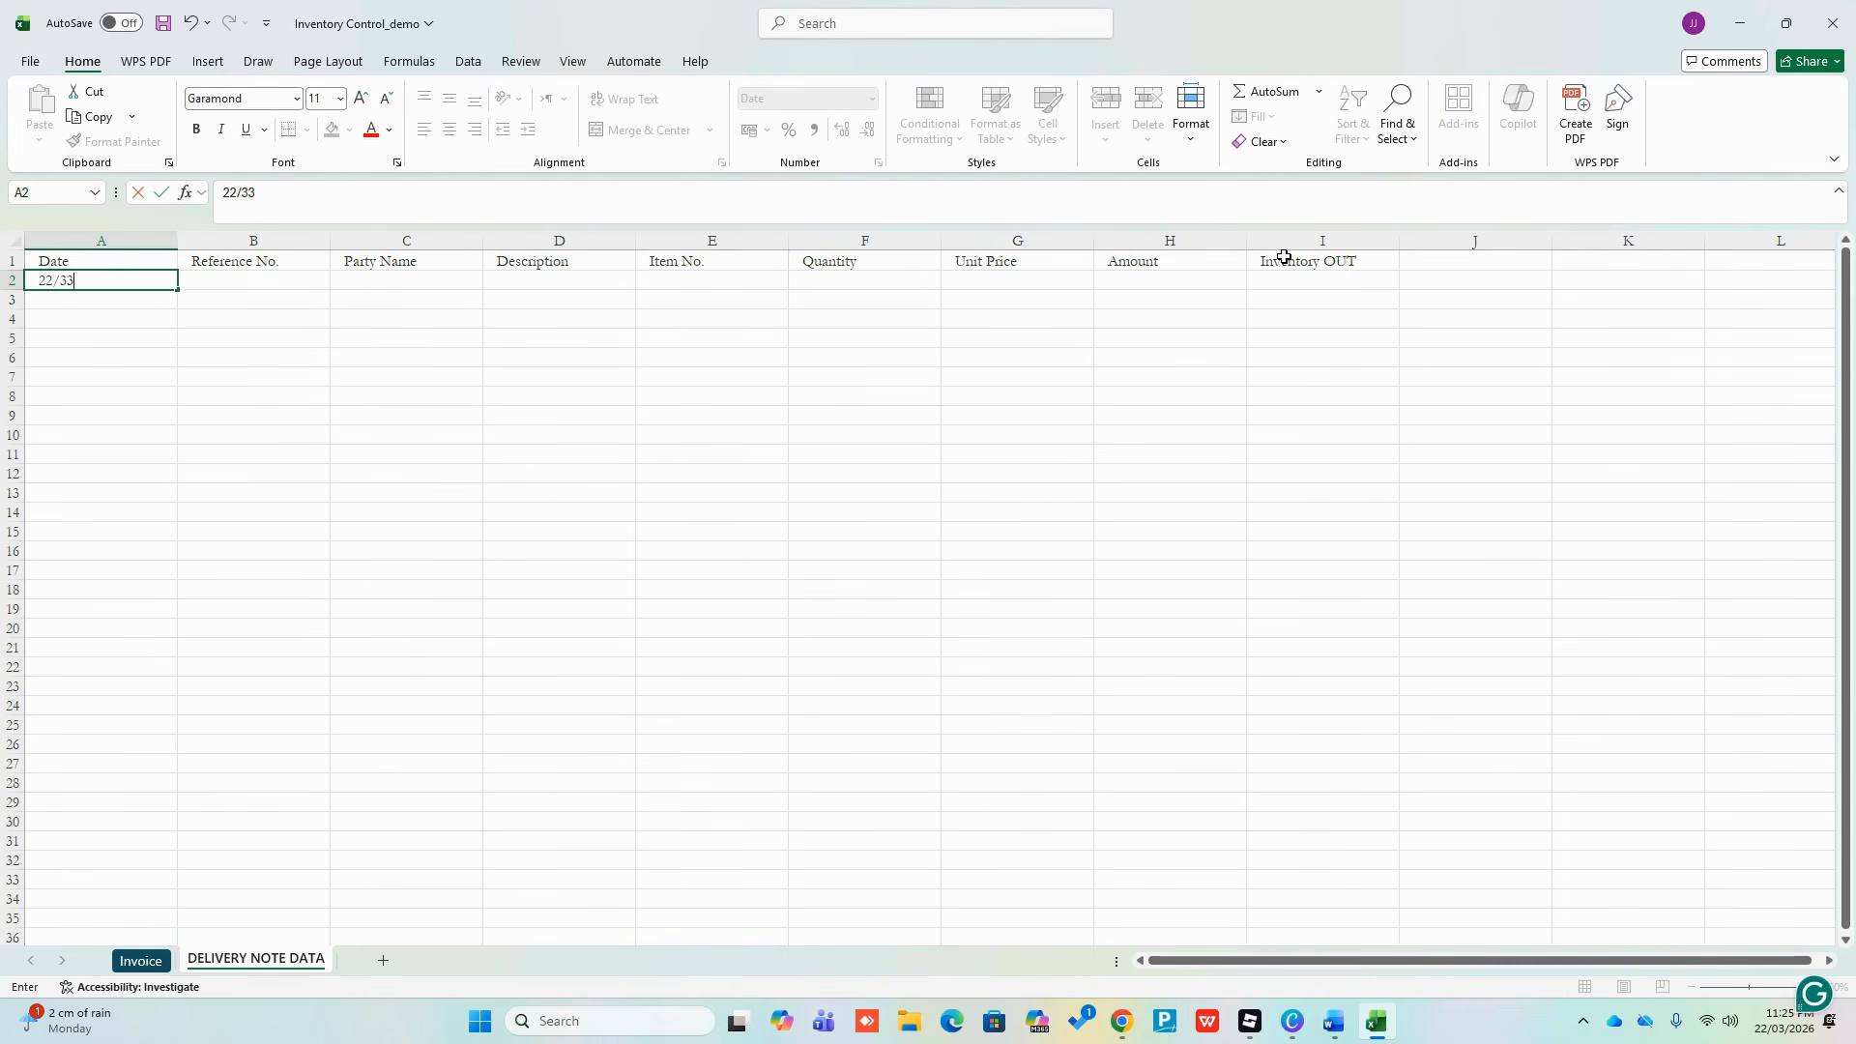
key(BackSpace)
key(BackSpace)
text(03/)
text(26)
key(ctrl+Return)
key(Tab)
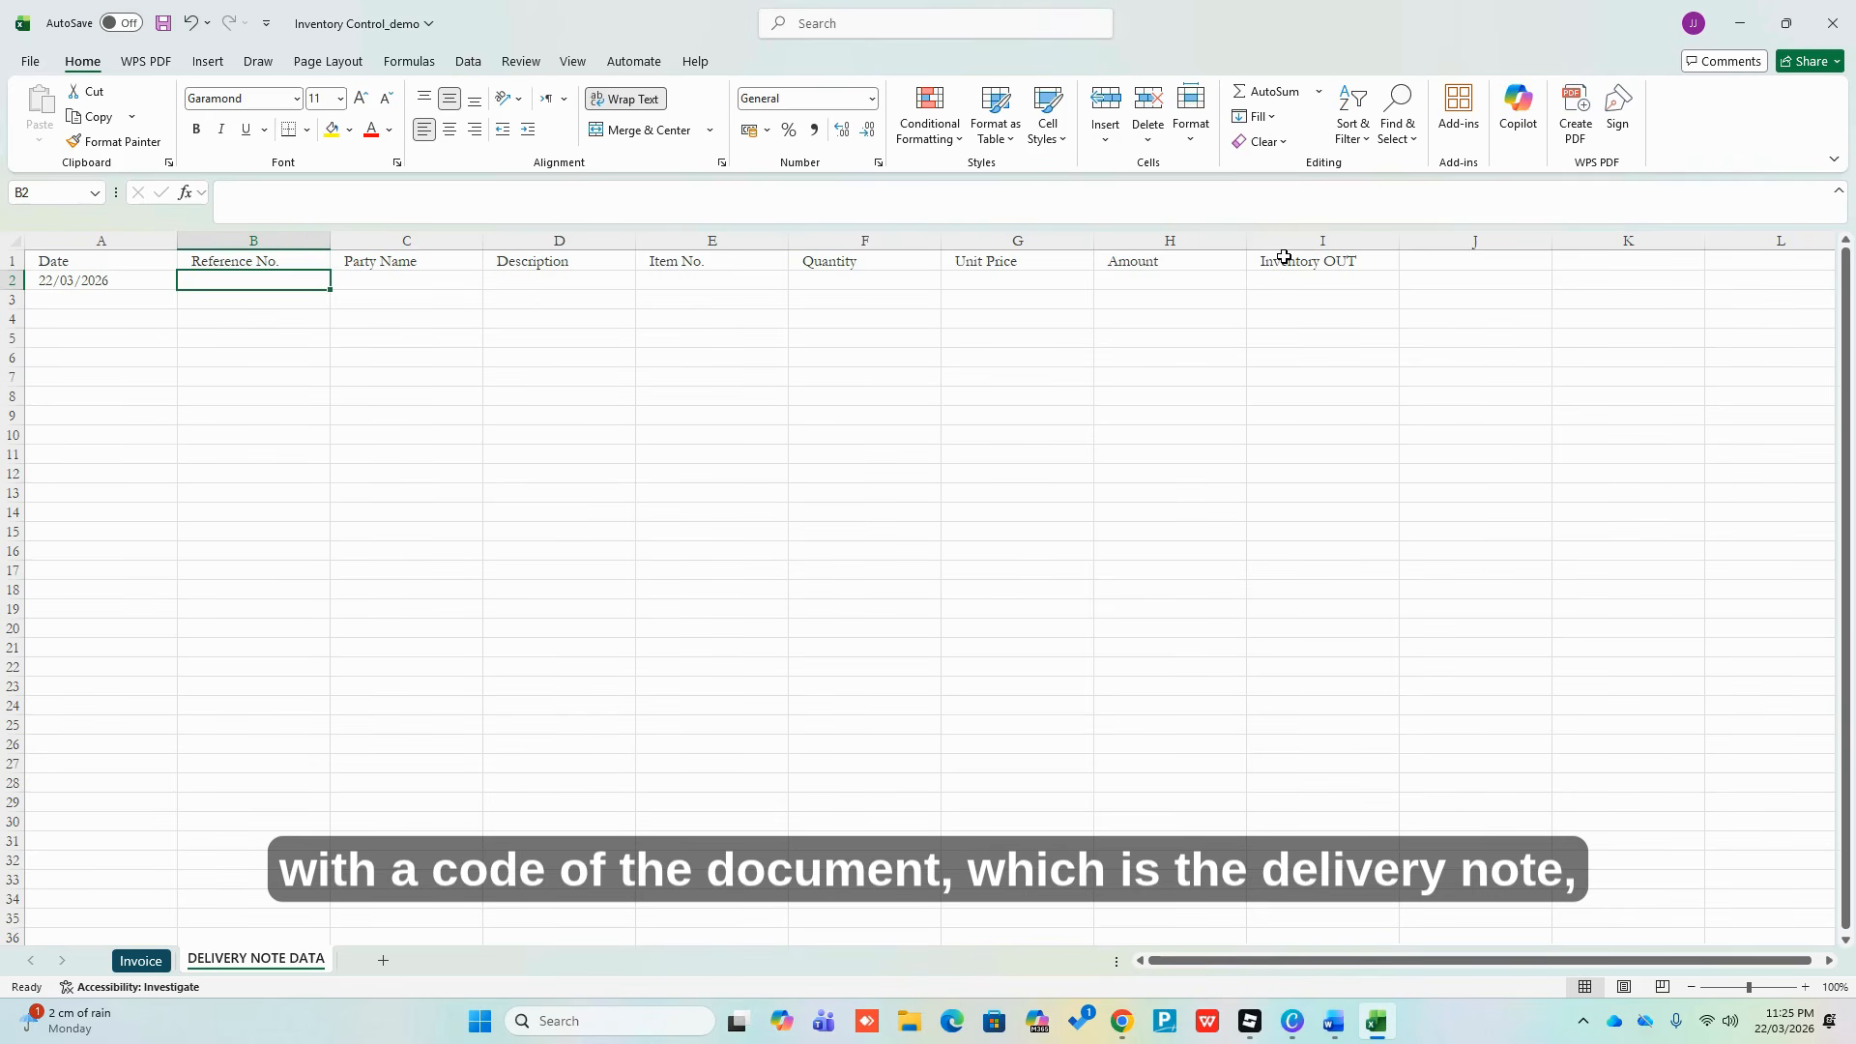
Enter reference D2026-03-001 in B2 and party name ABC in C2
text(D)
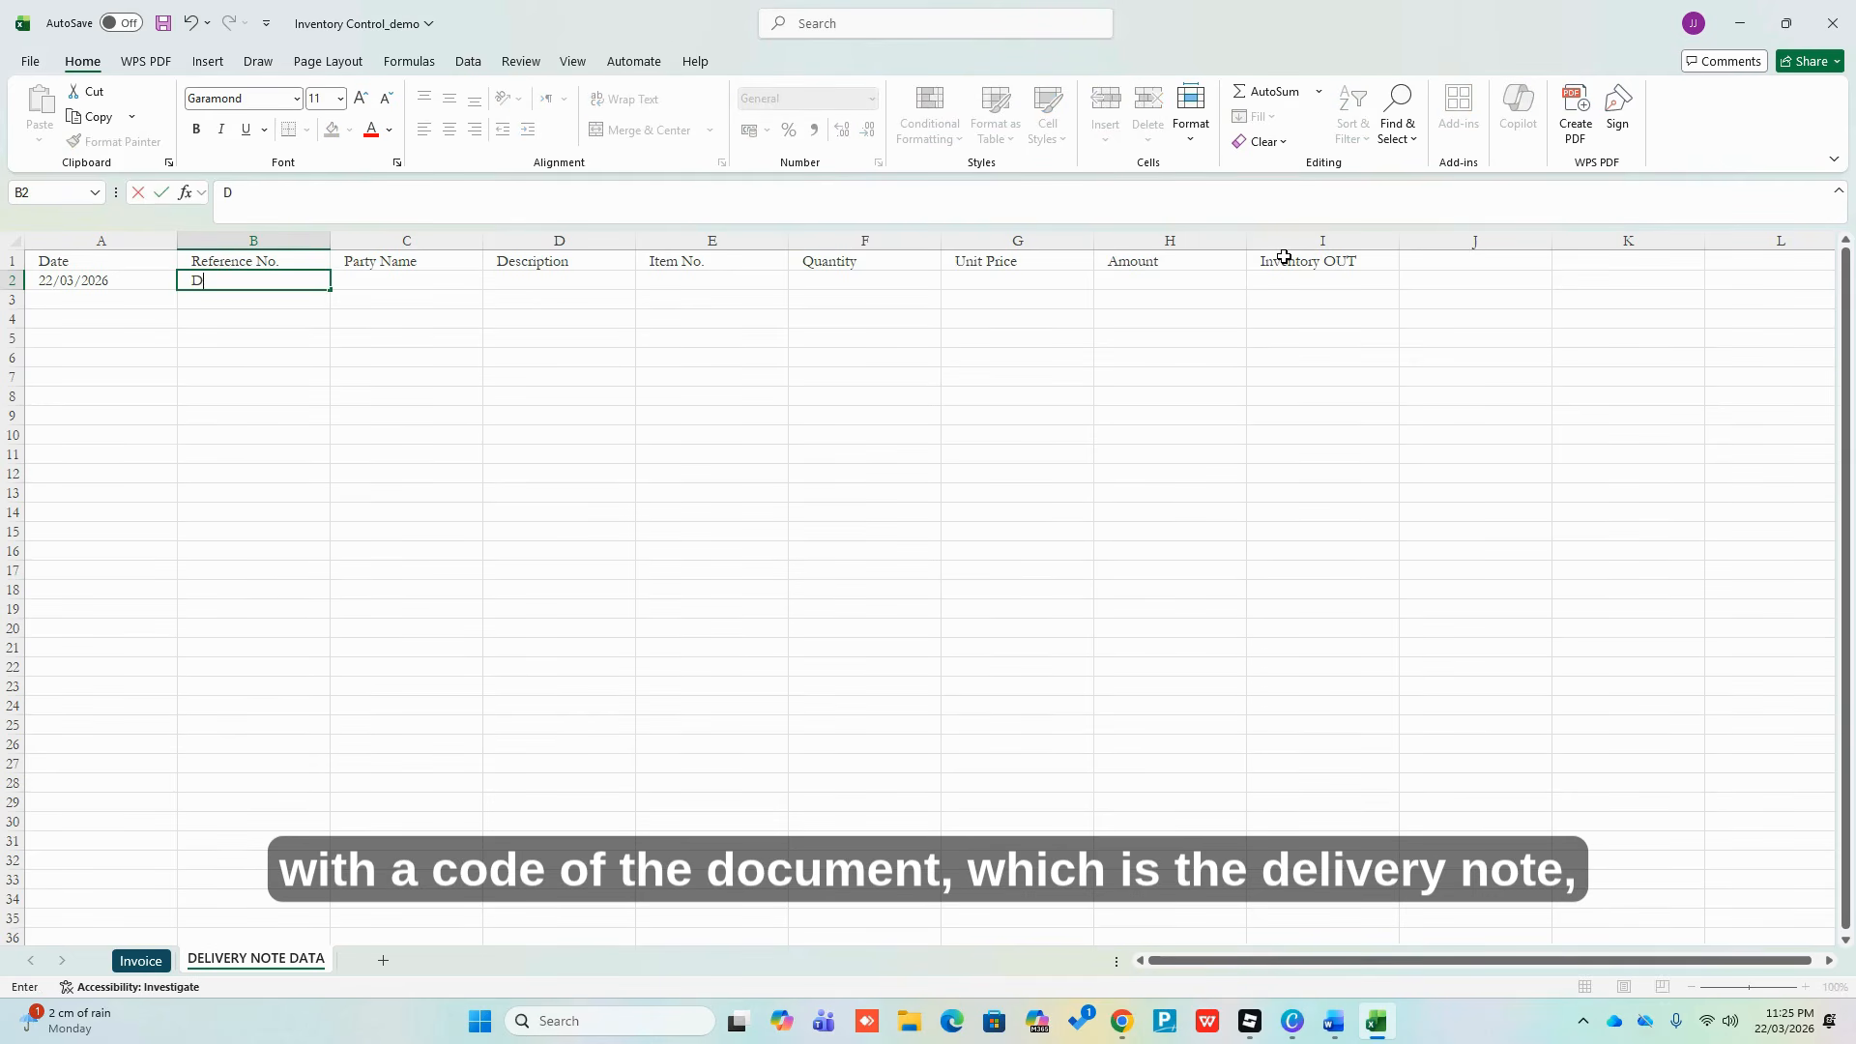
text(2026)
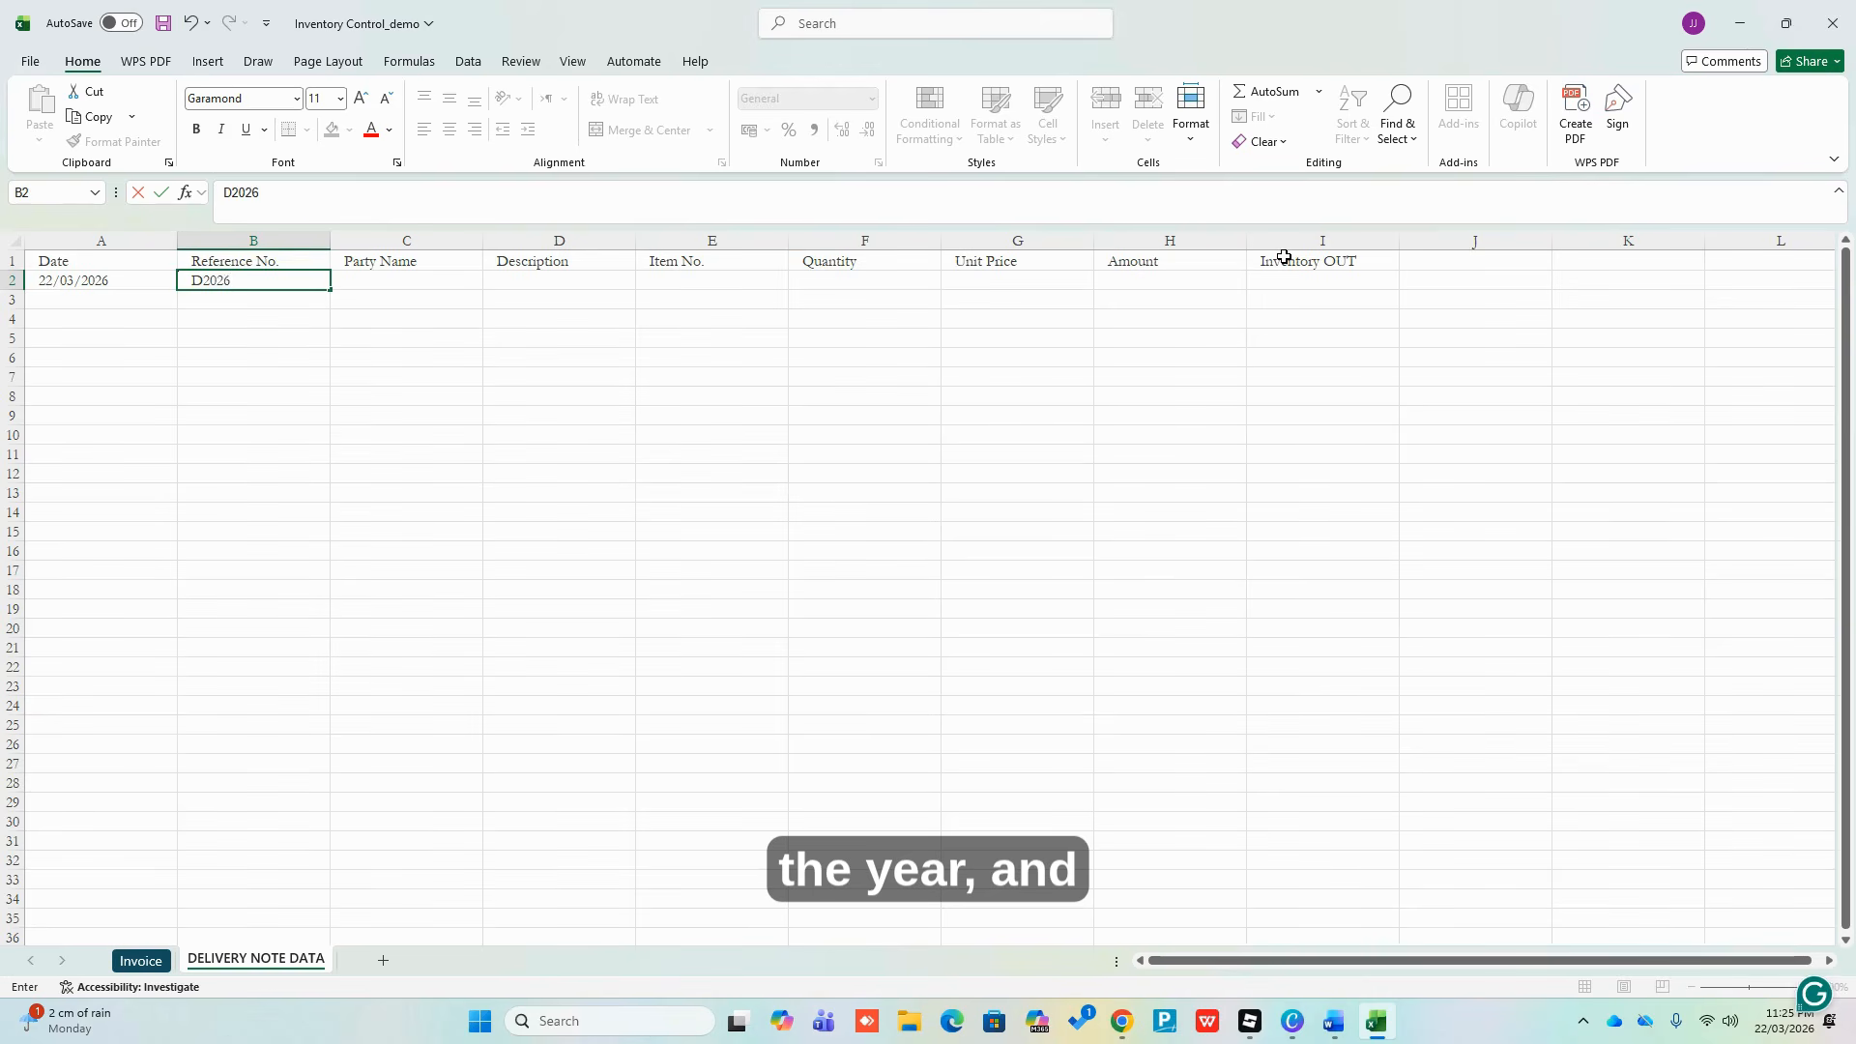
text(-03)
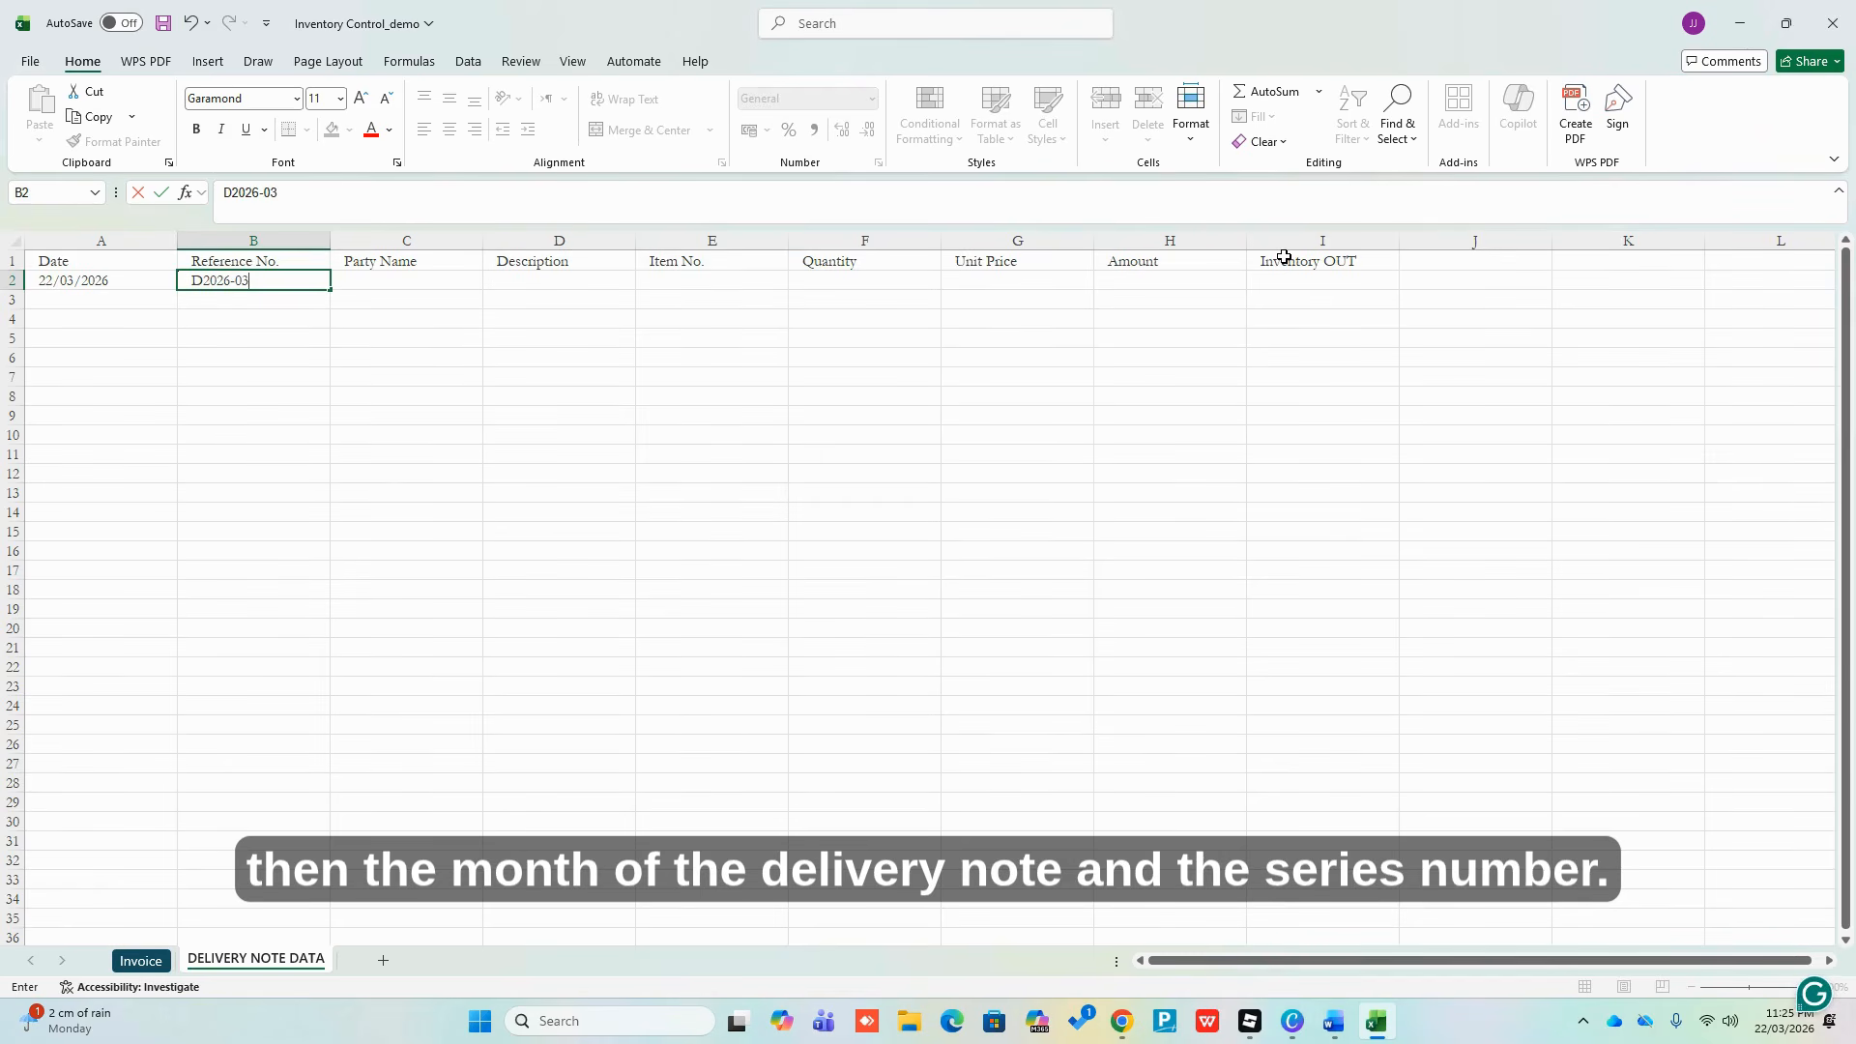
text(-001)
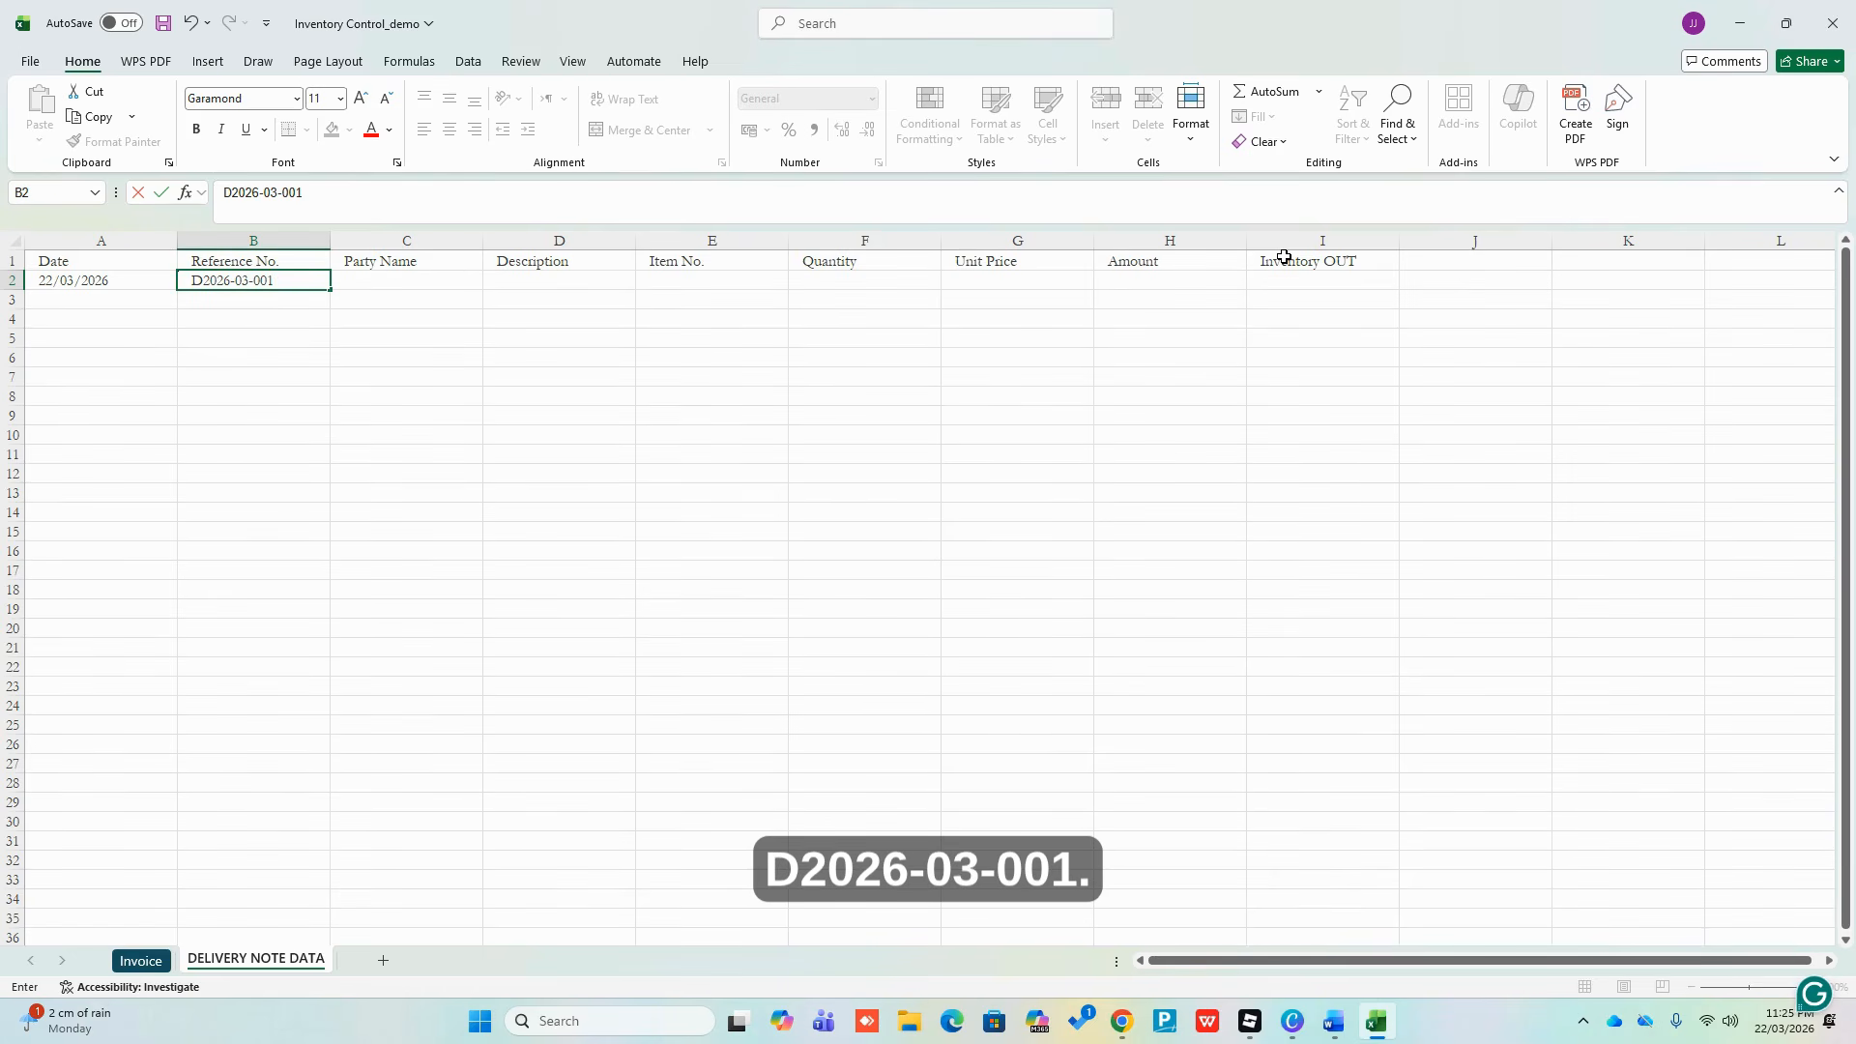
key(Return)
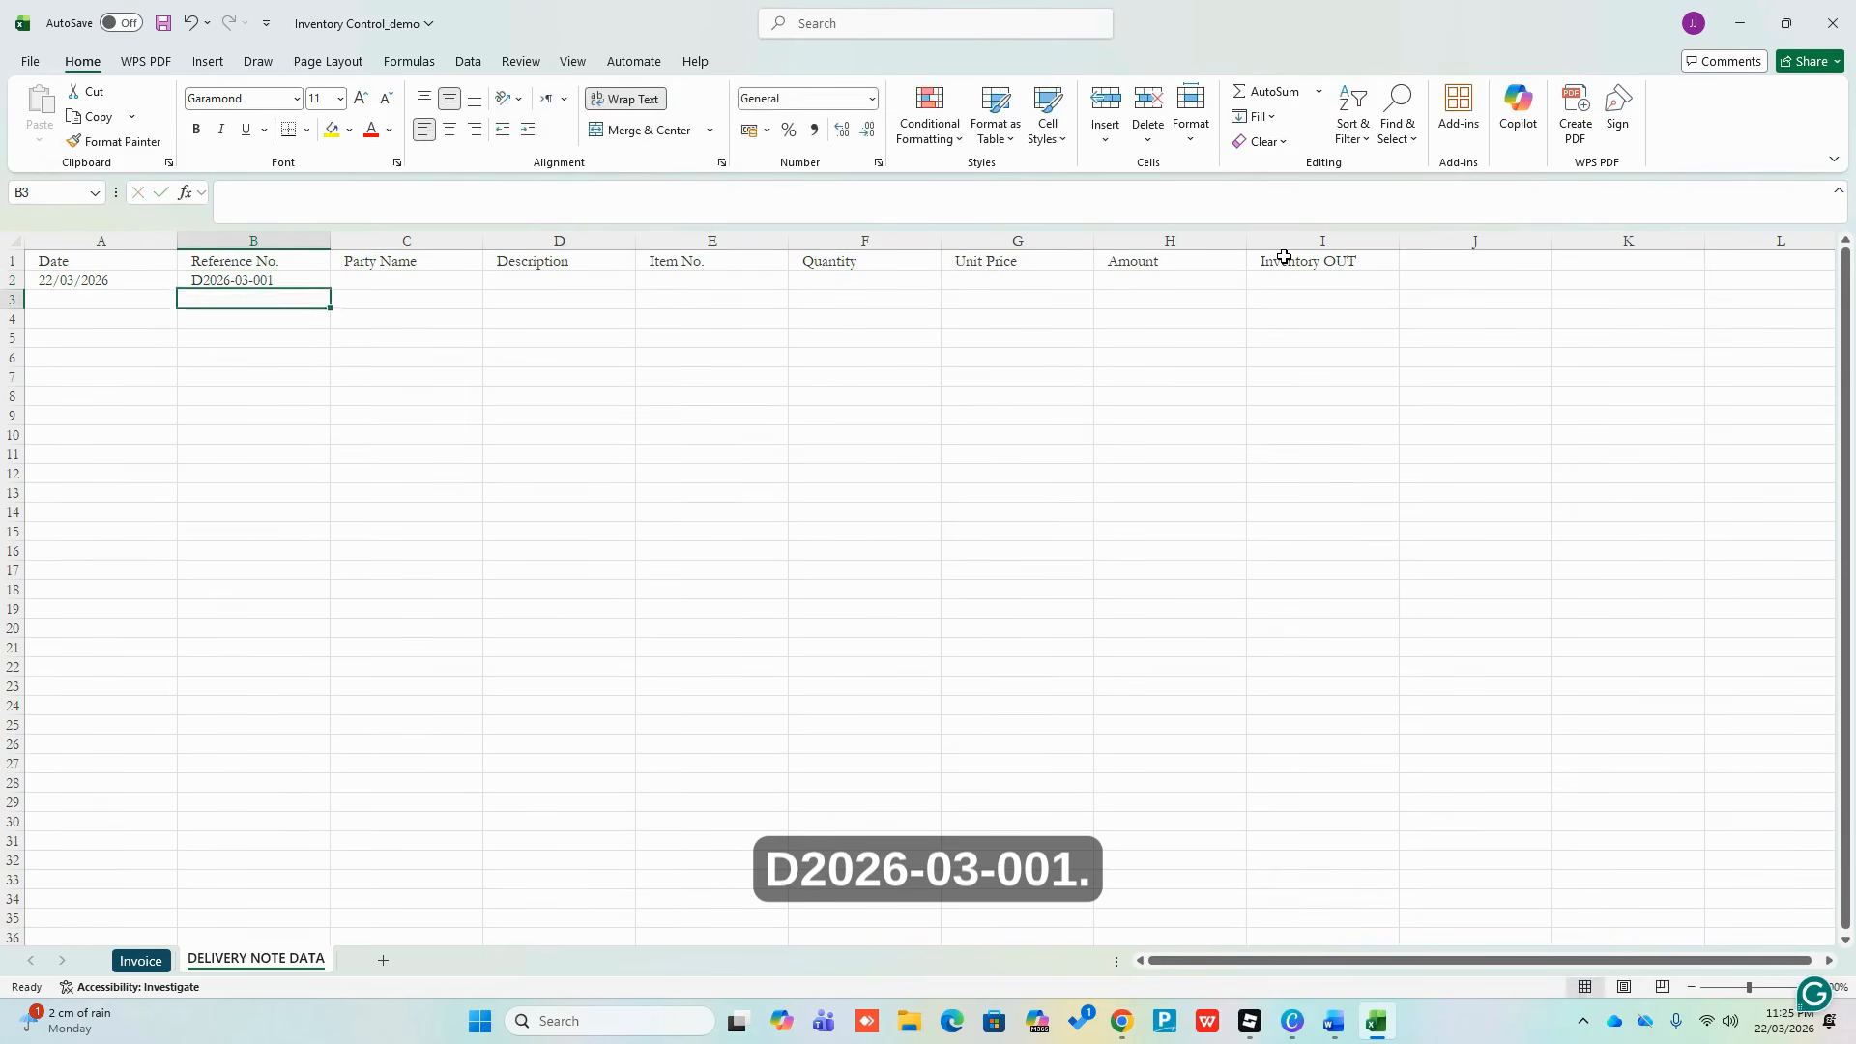
key(Up)
key(Right)
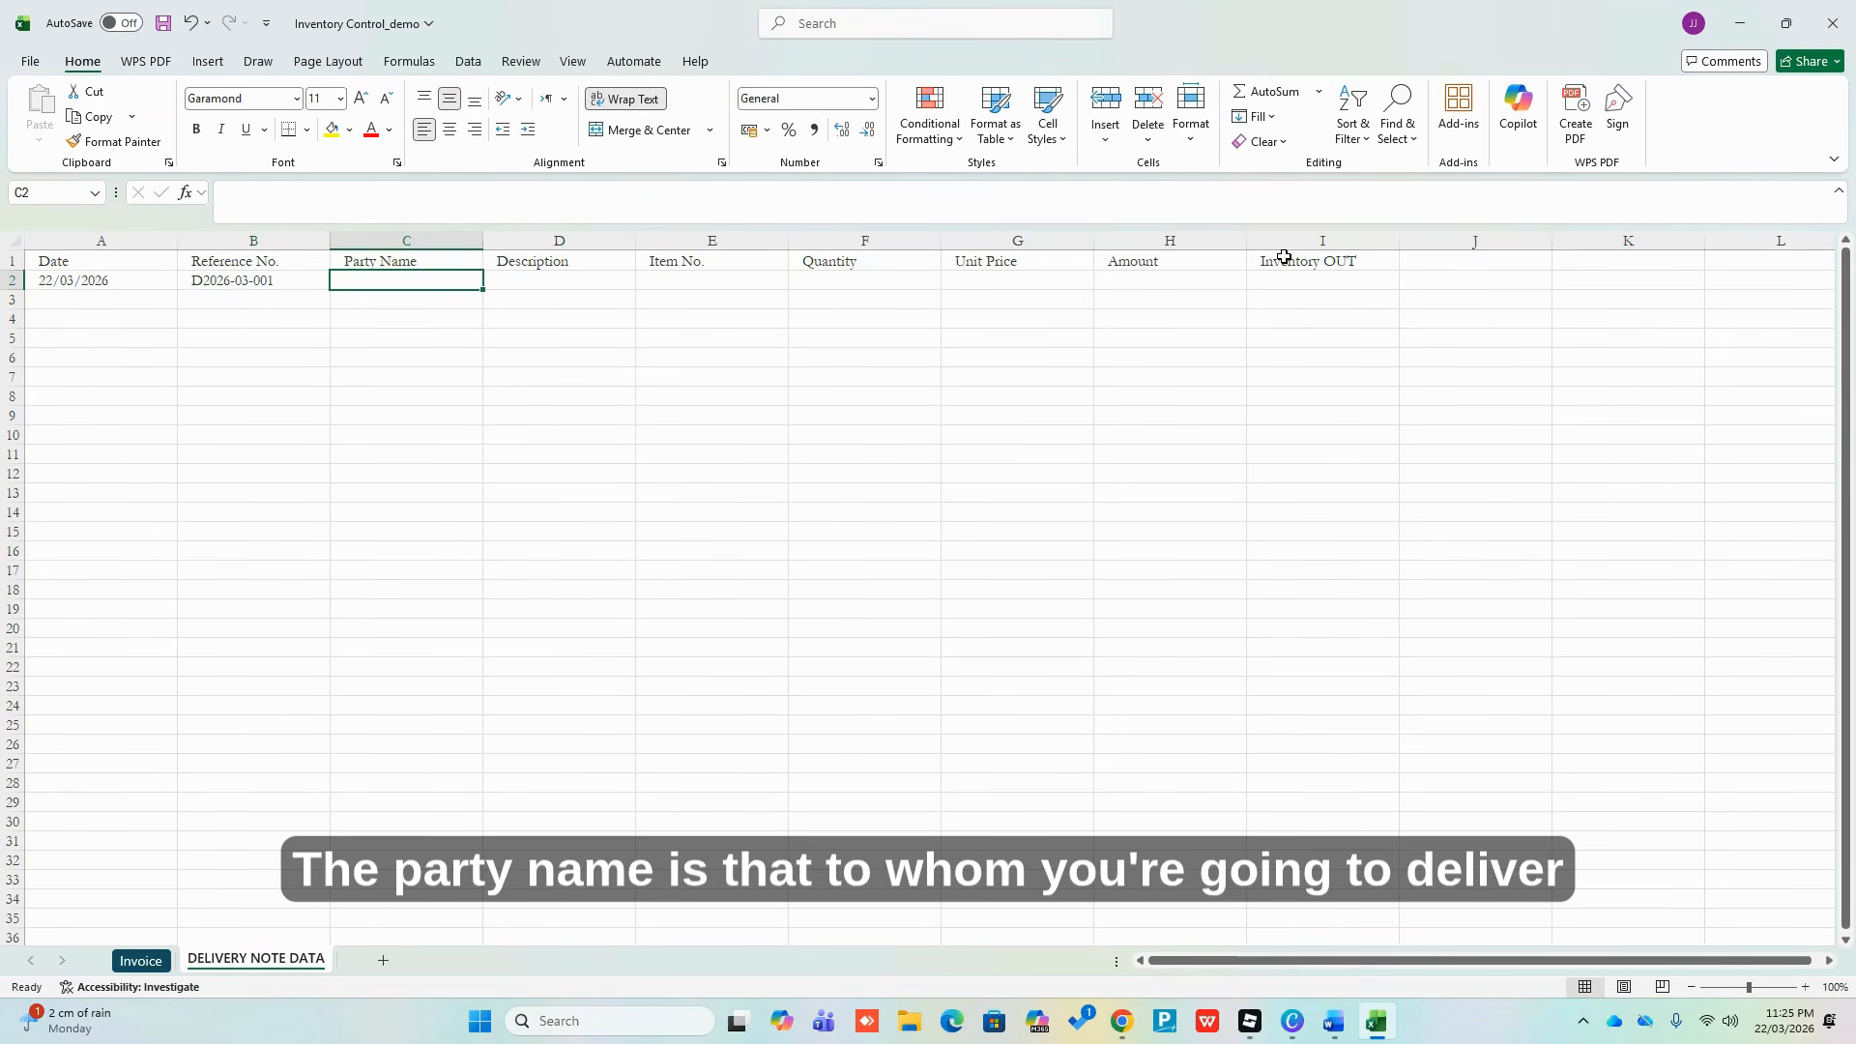
key(Up)
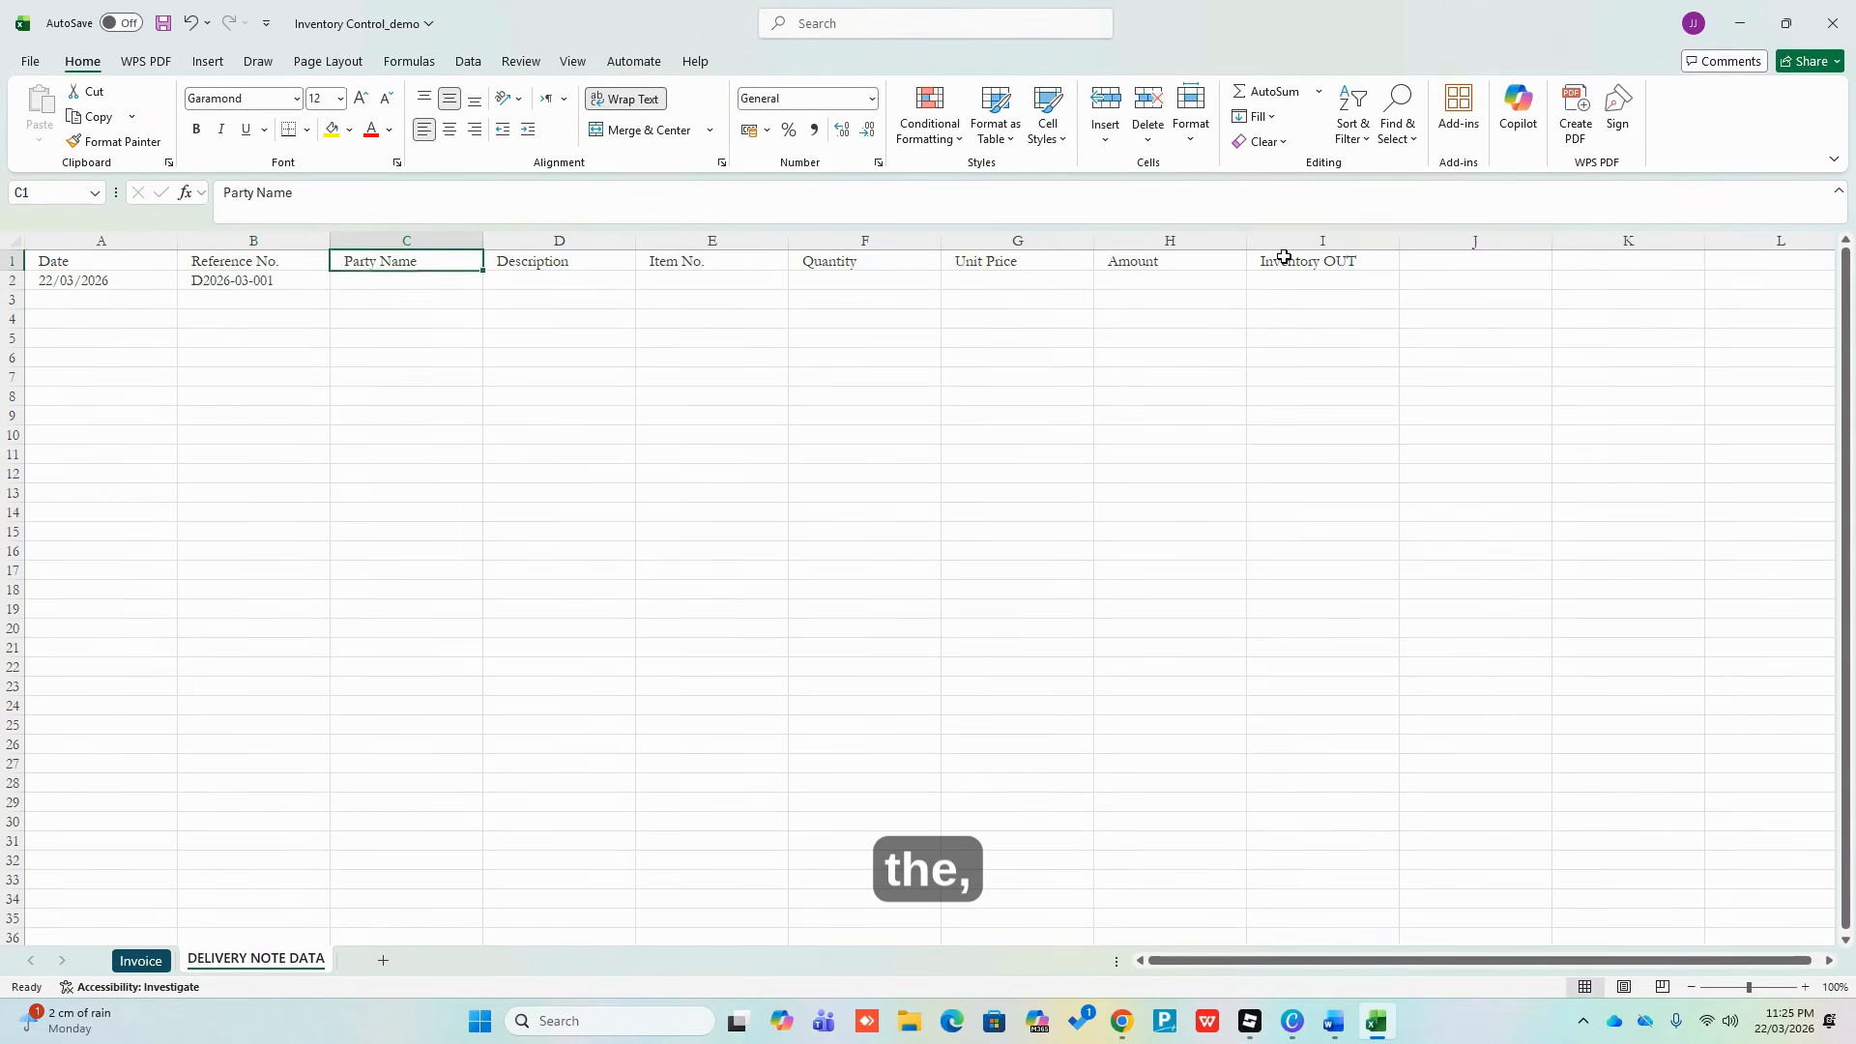
key(Down)
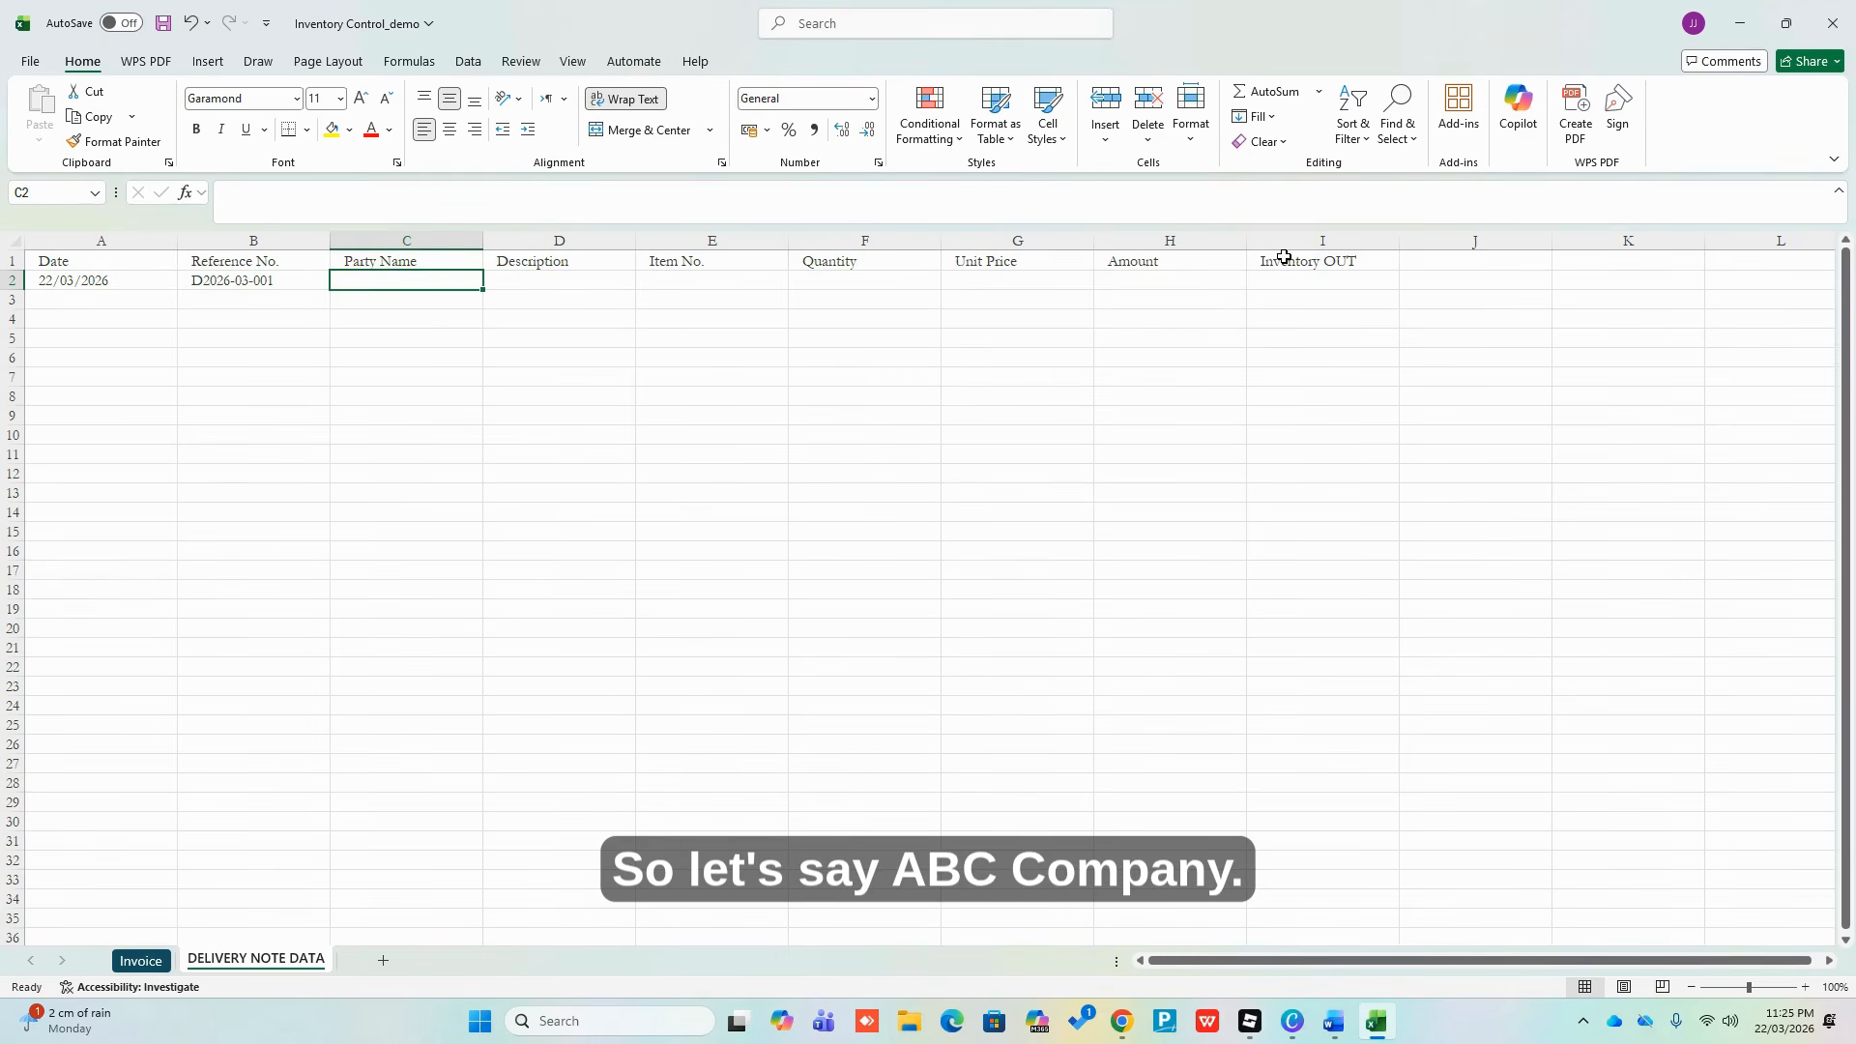
text(ABC)
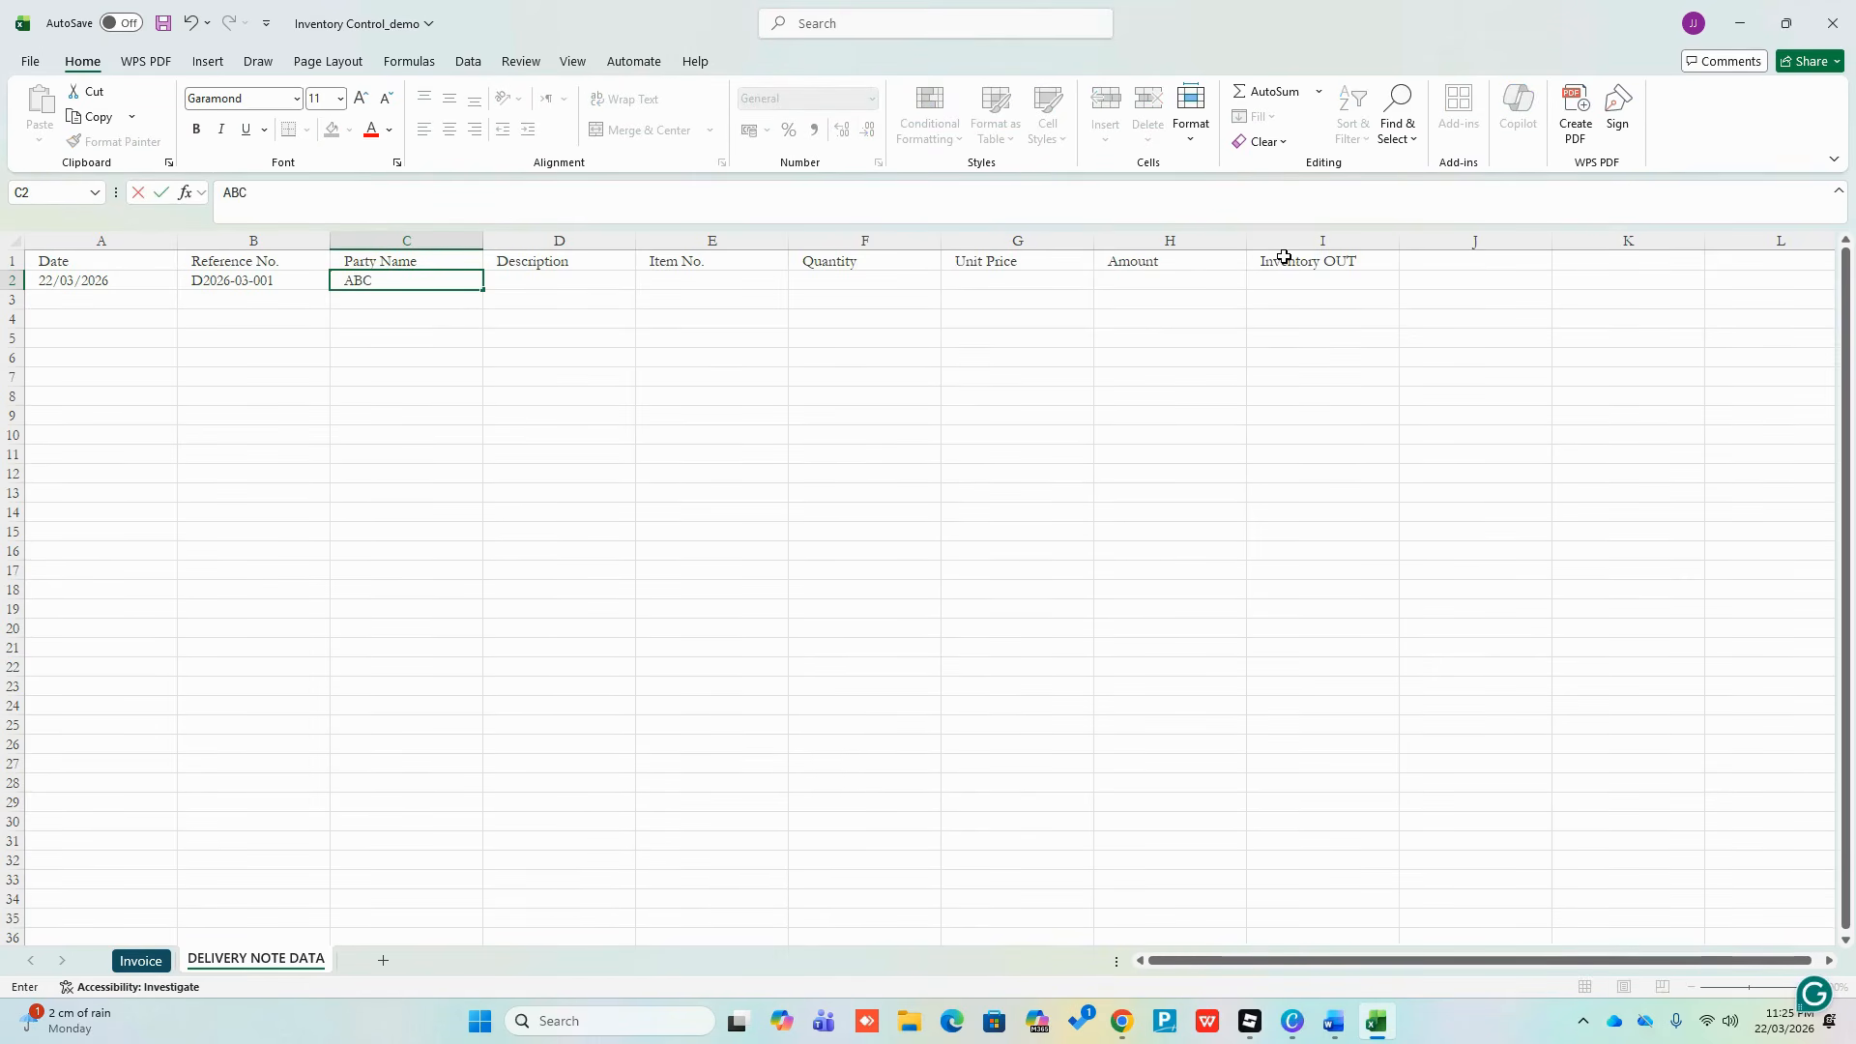
key(ctrl+Return)
Enter Shirts as the description, quantity 2 in F2 and unit price 20 in G2
key(Right)
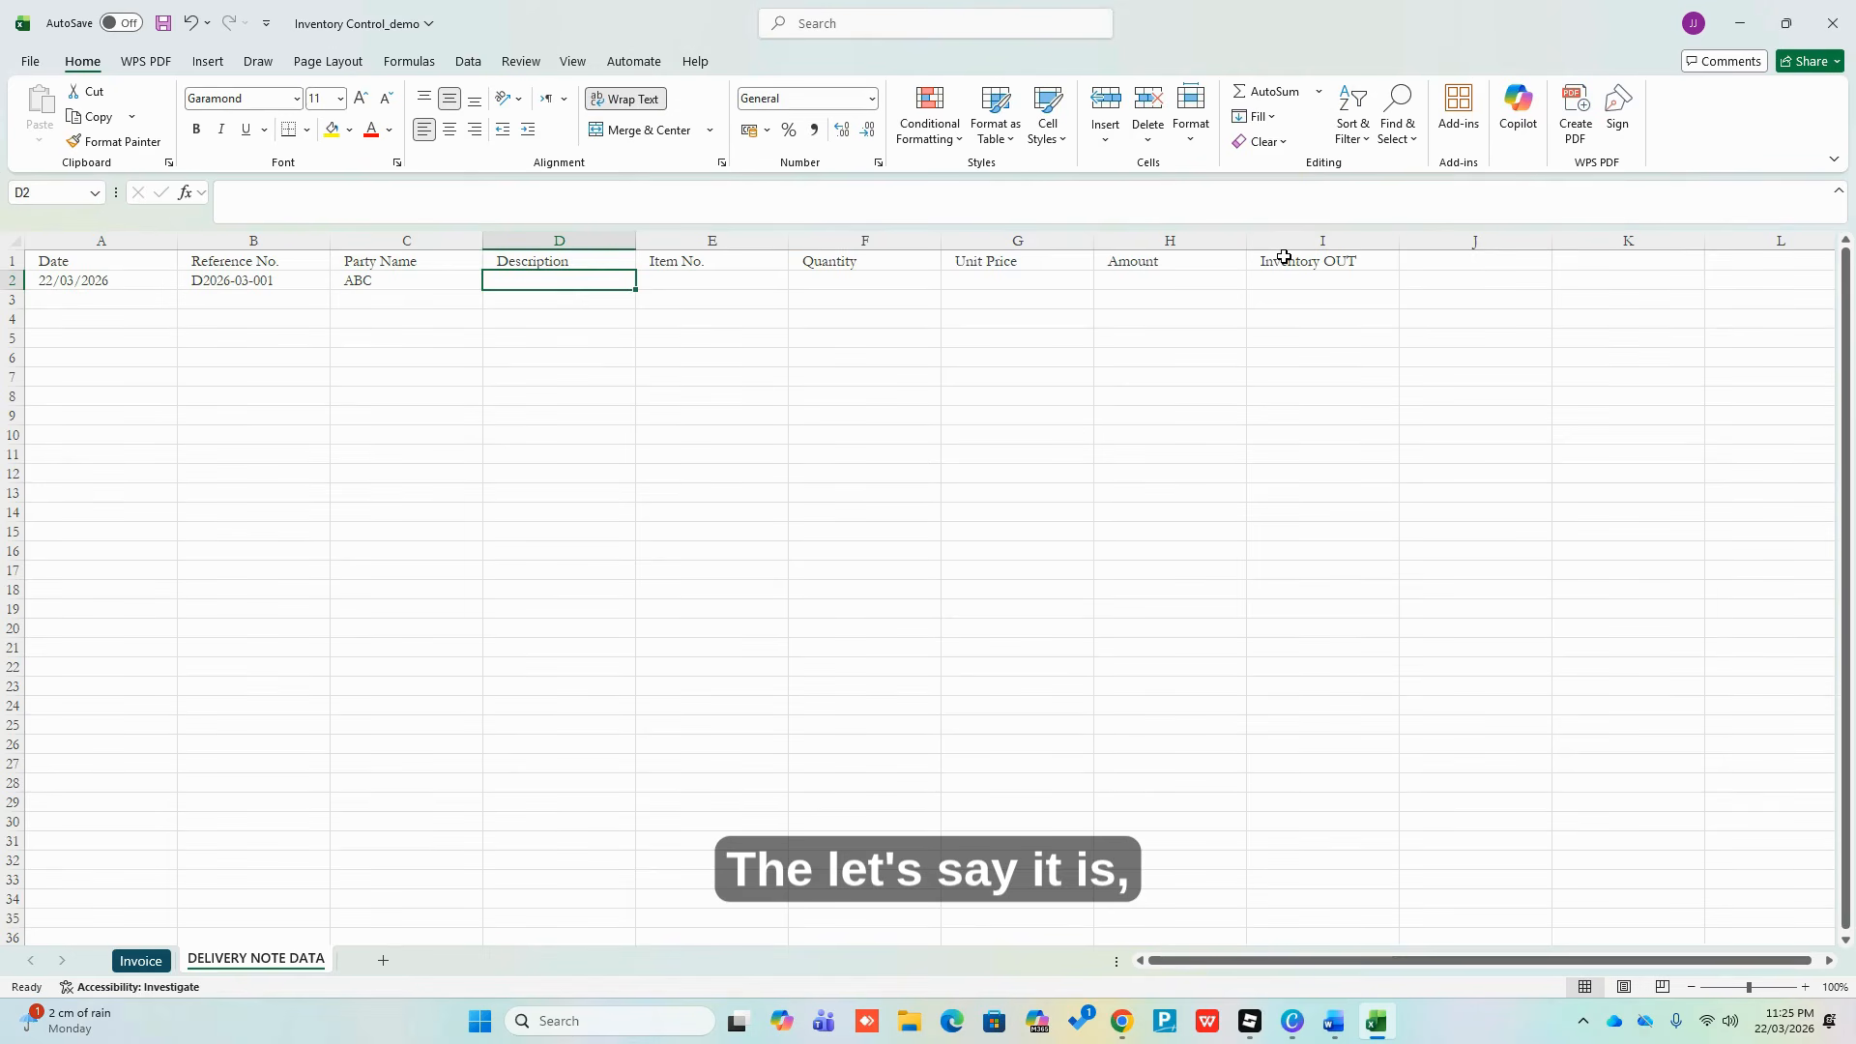
text(Shirts)
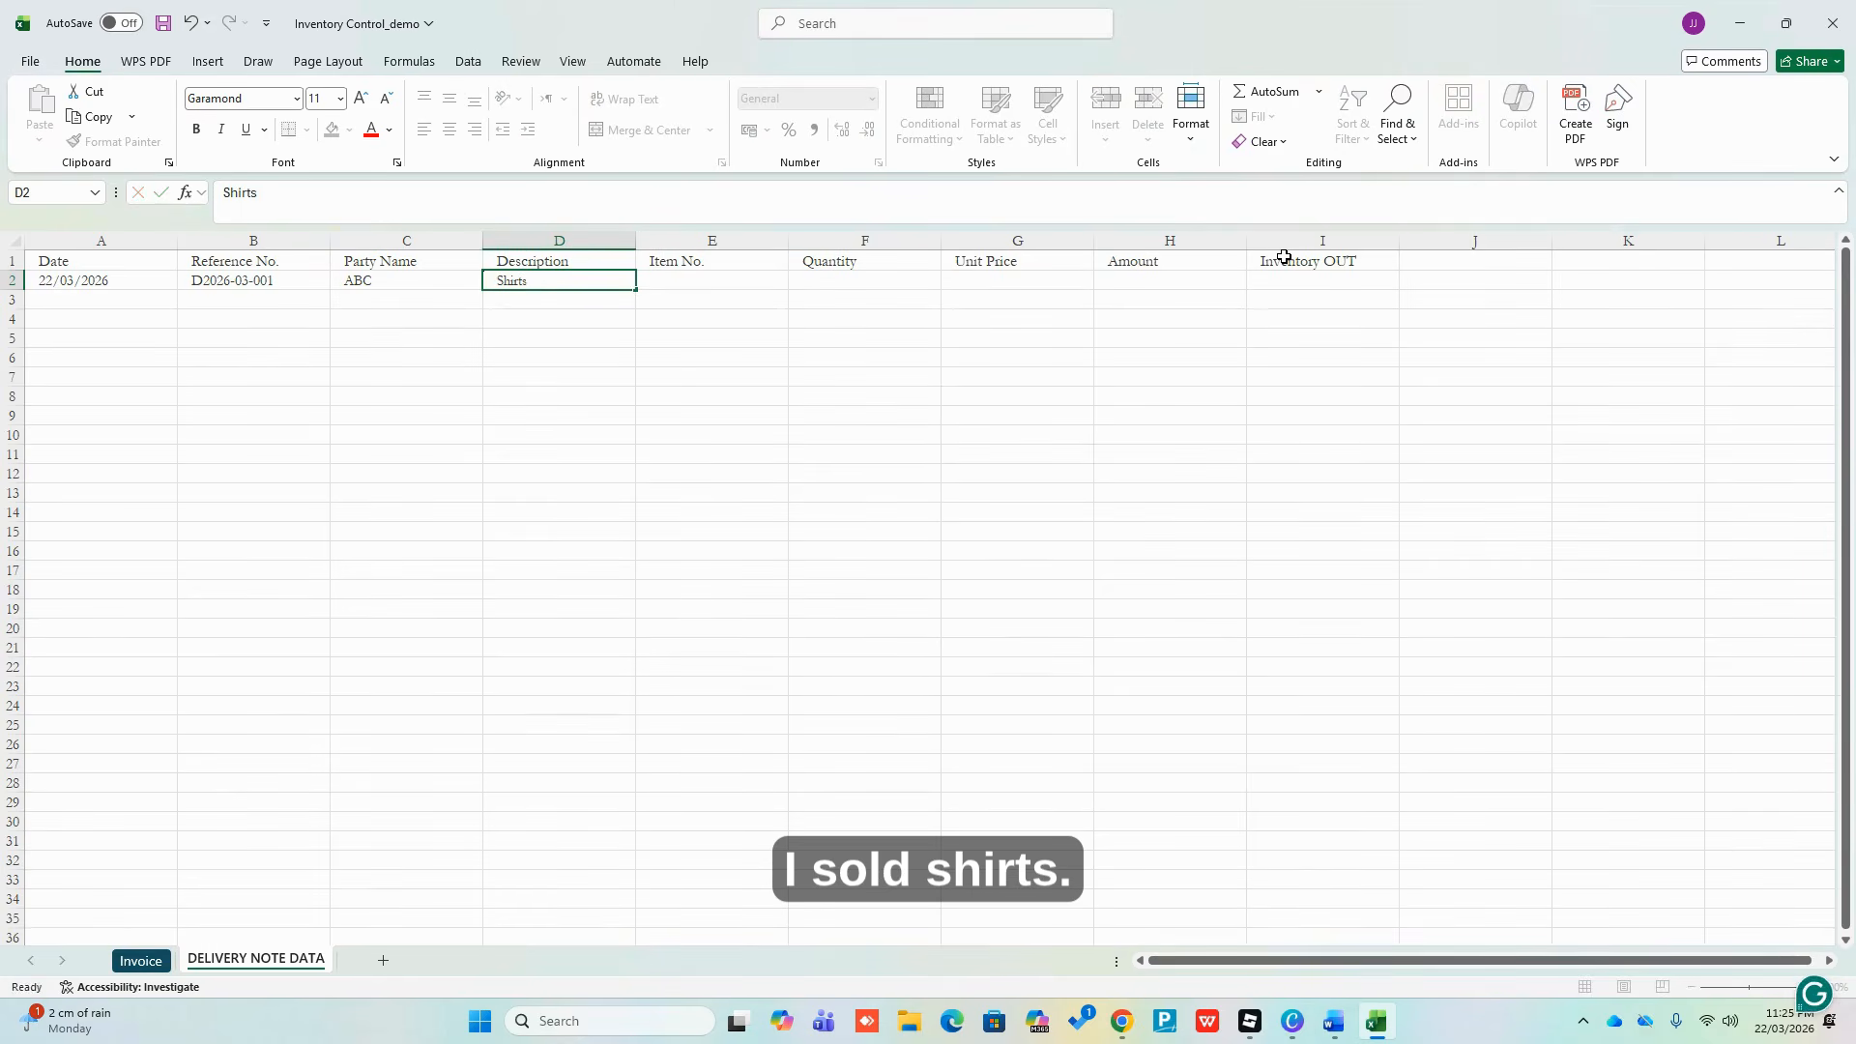
key(Return)
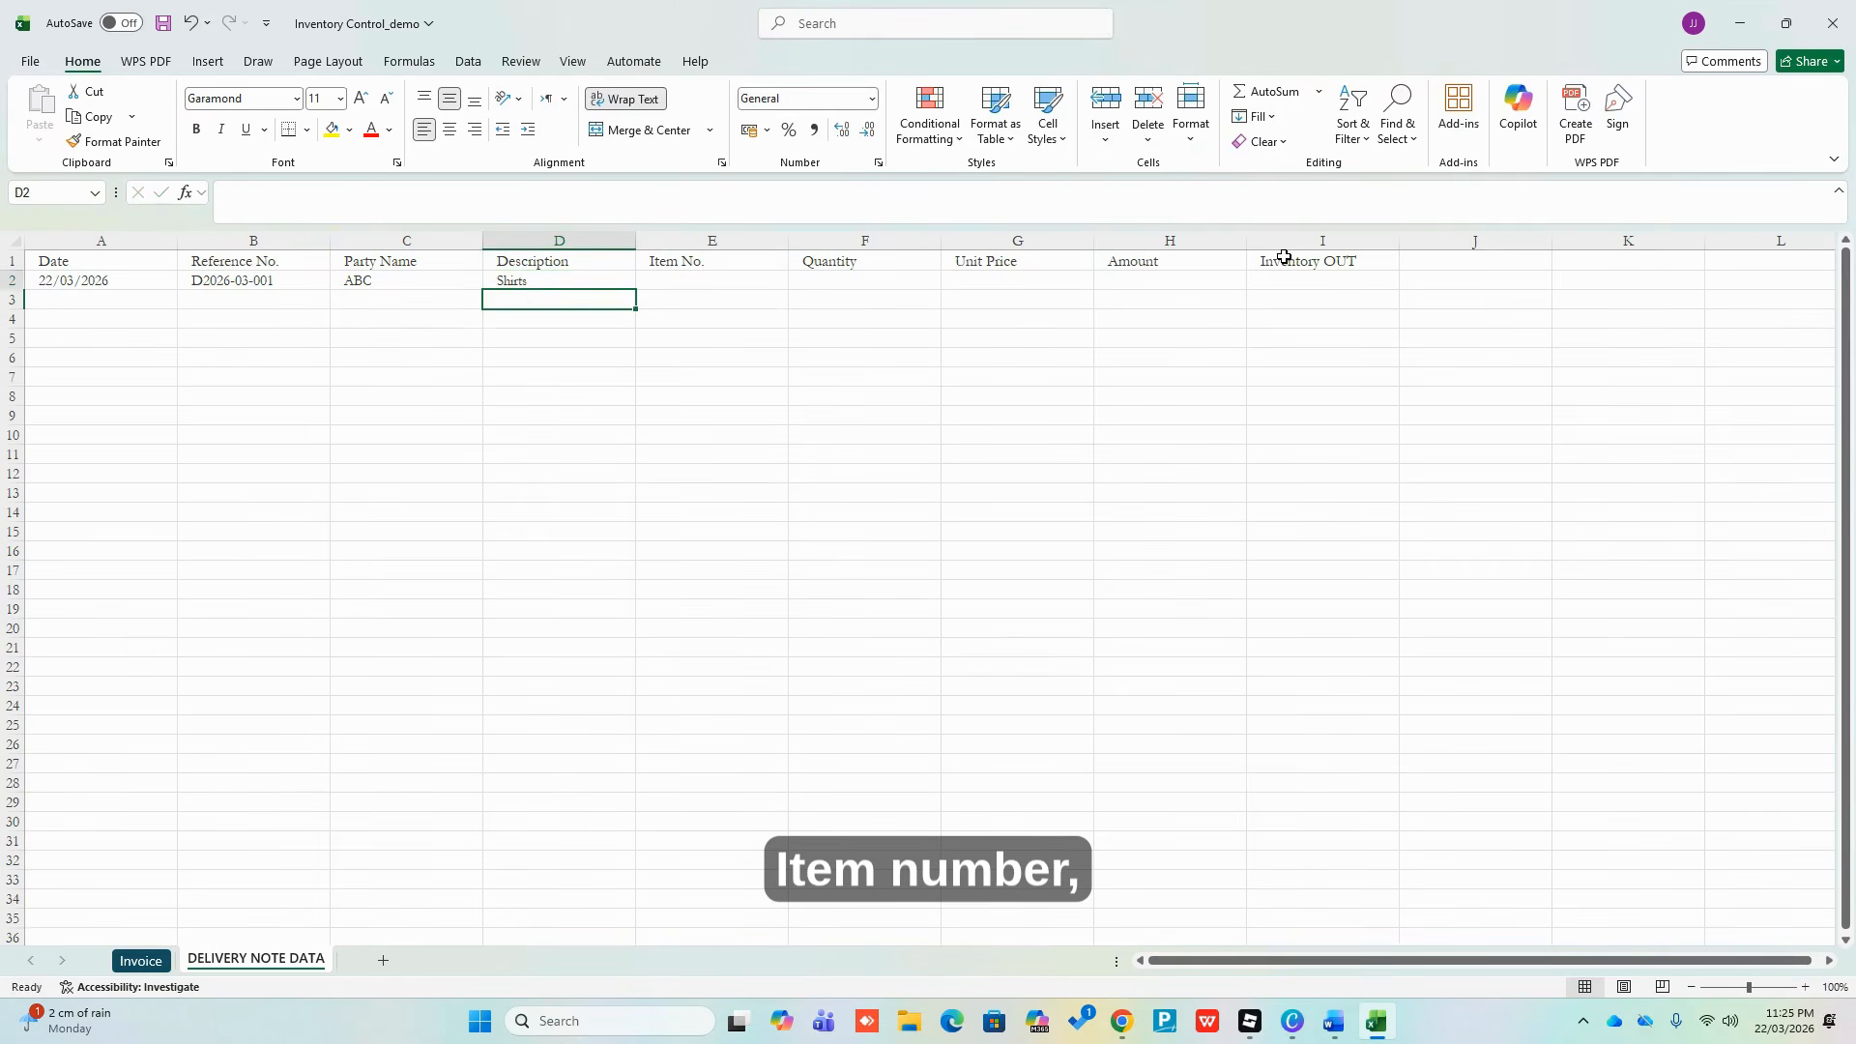
key(Up)
key(Right)
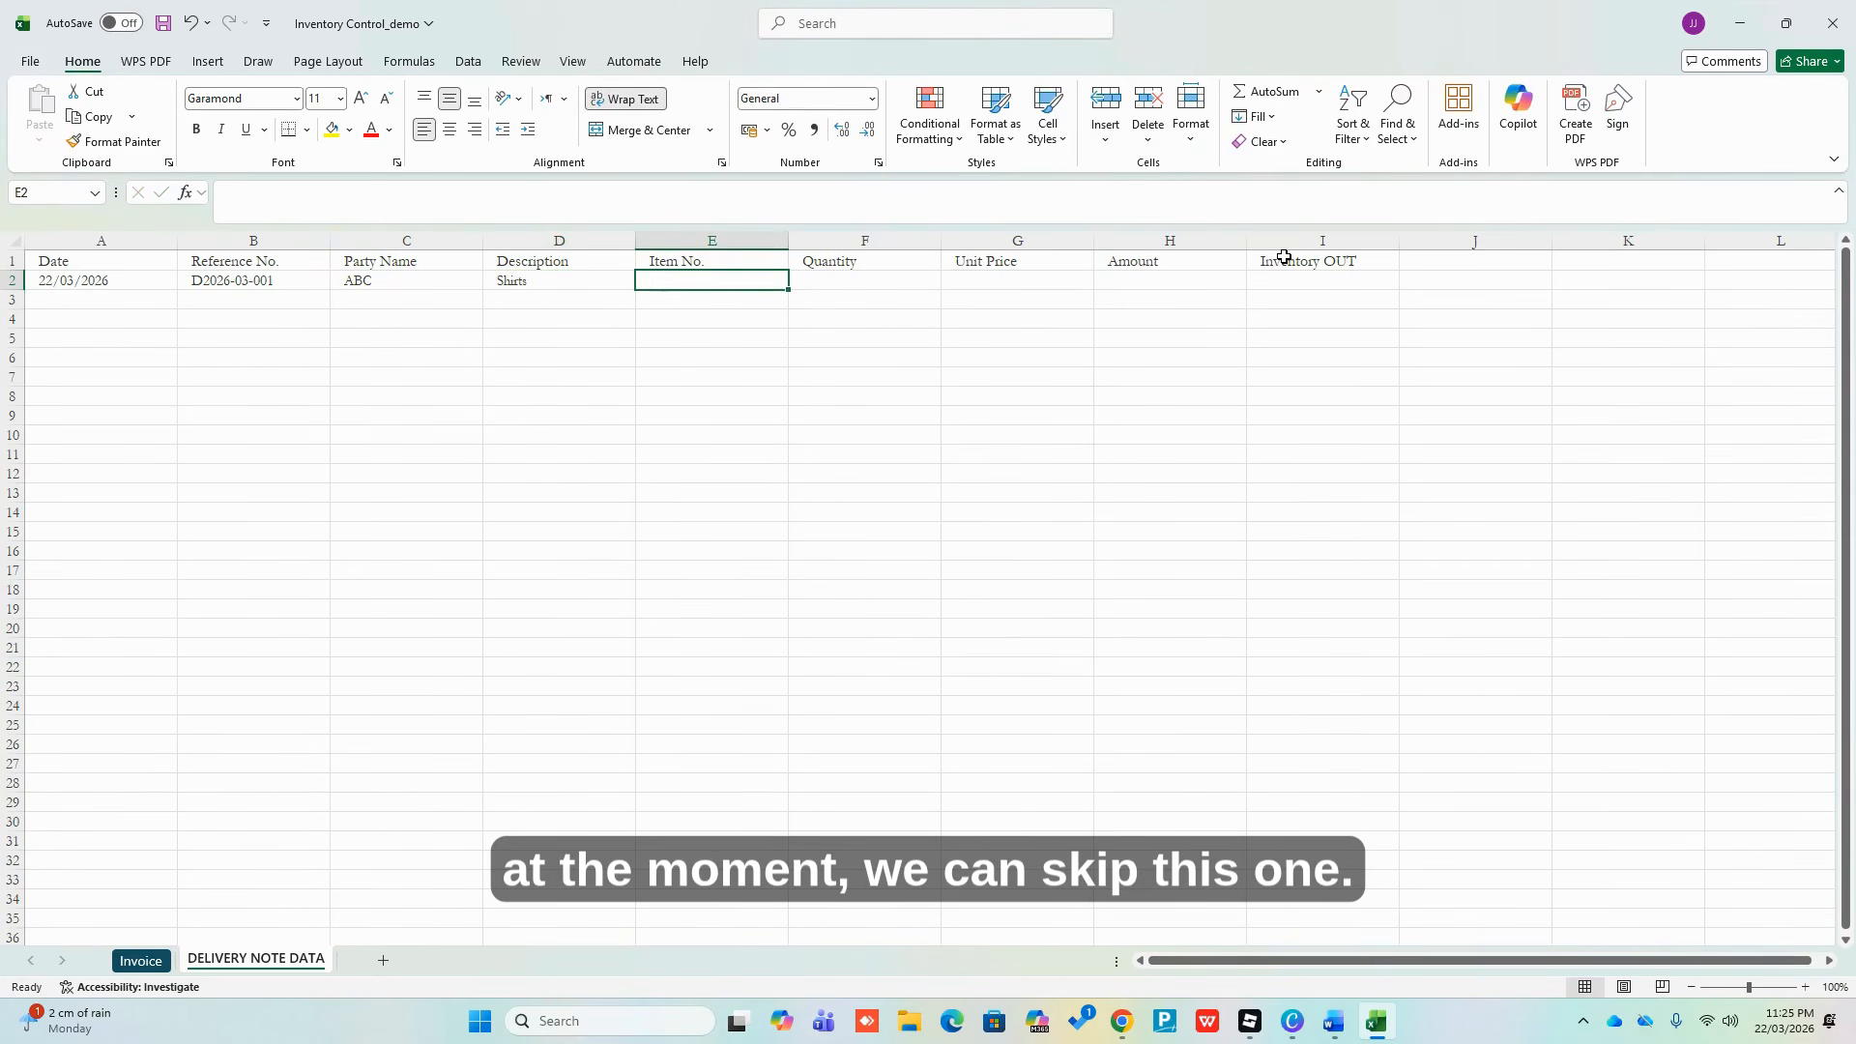
key(Right)
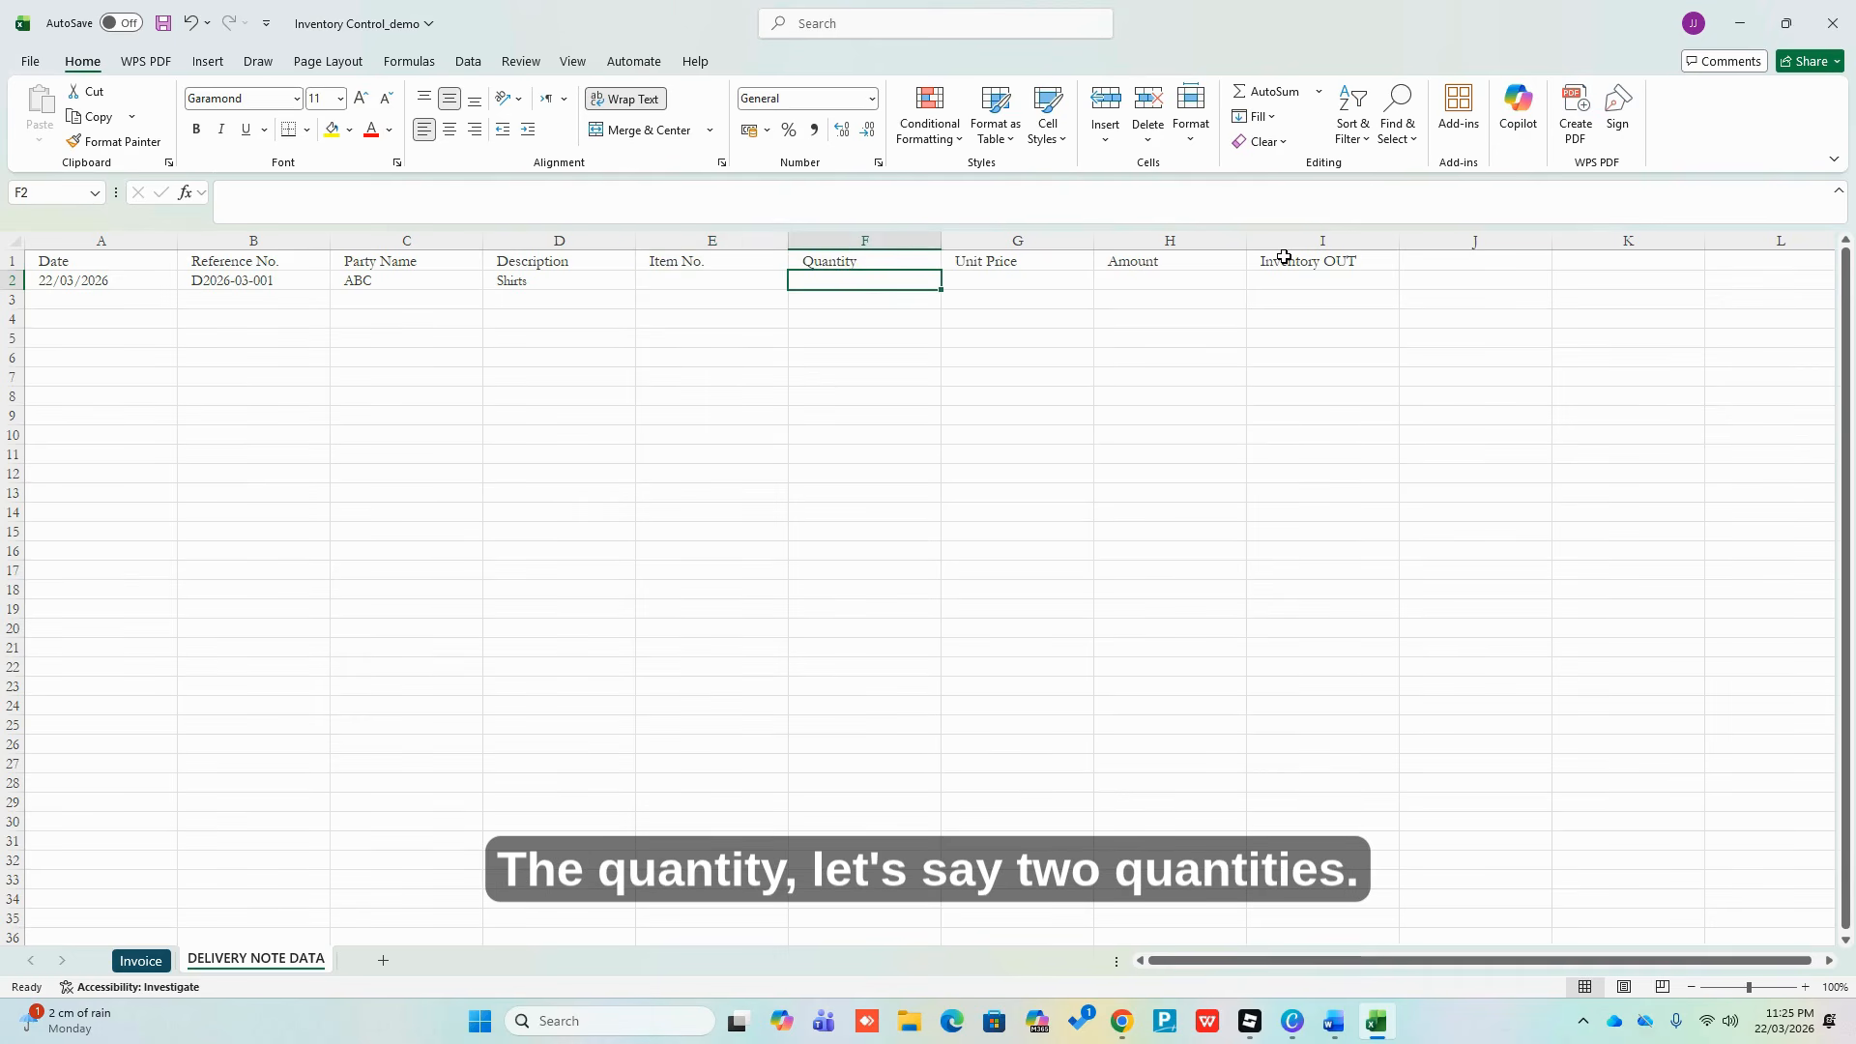
text(2)
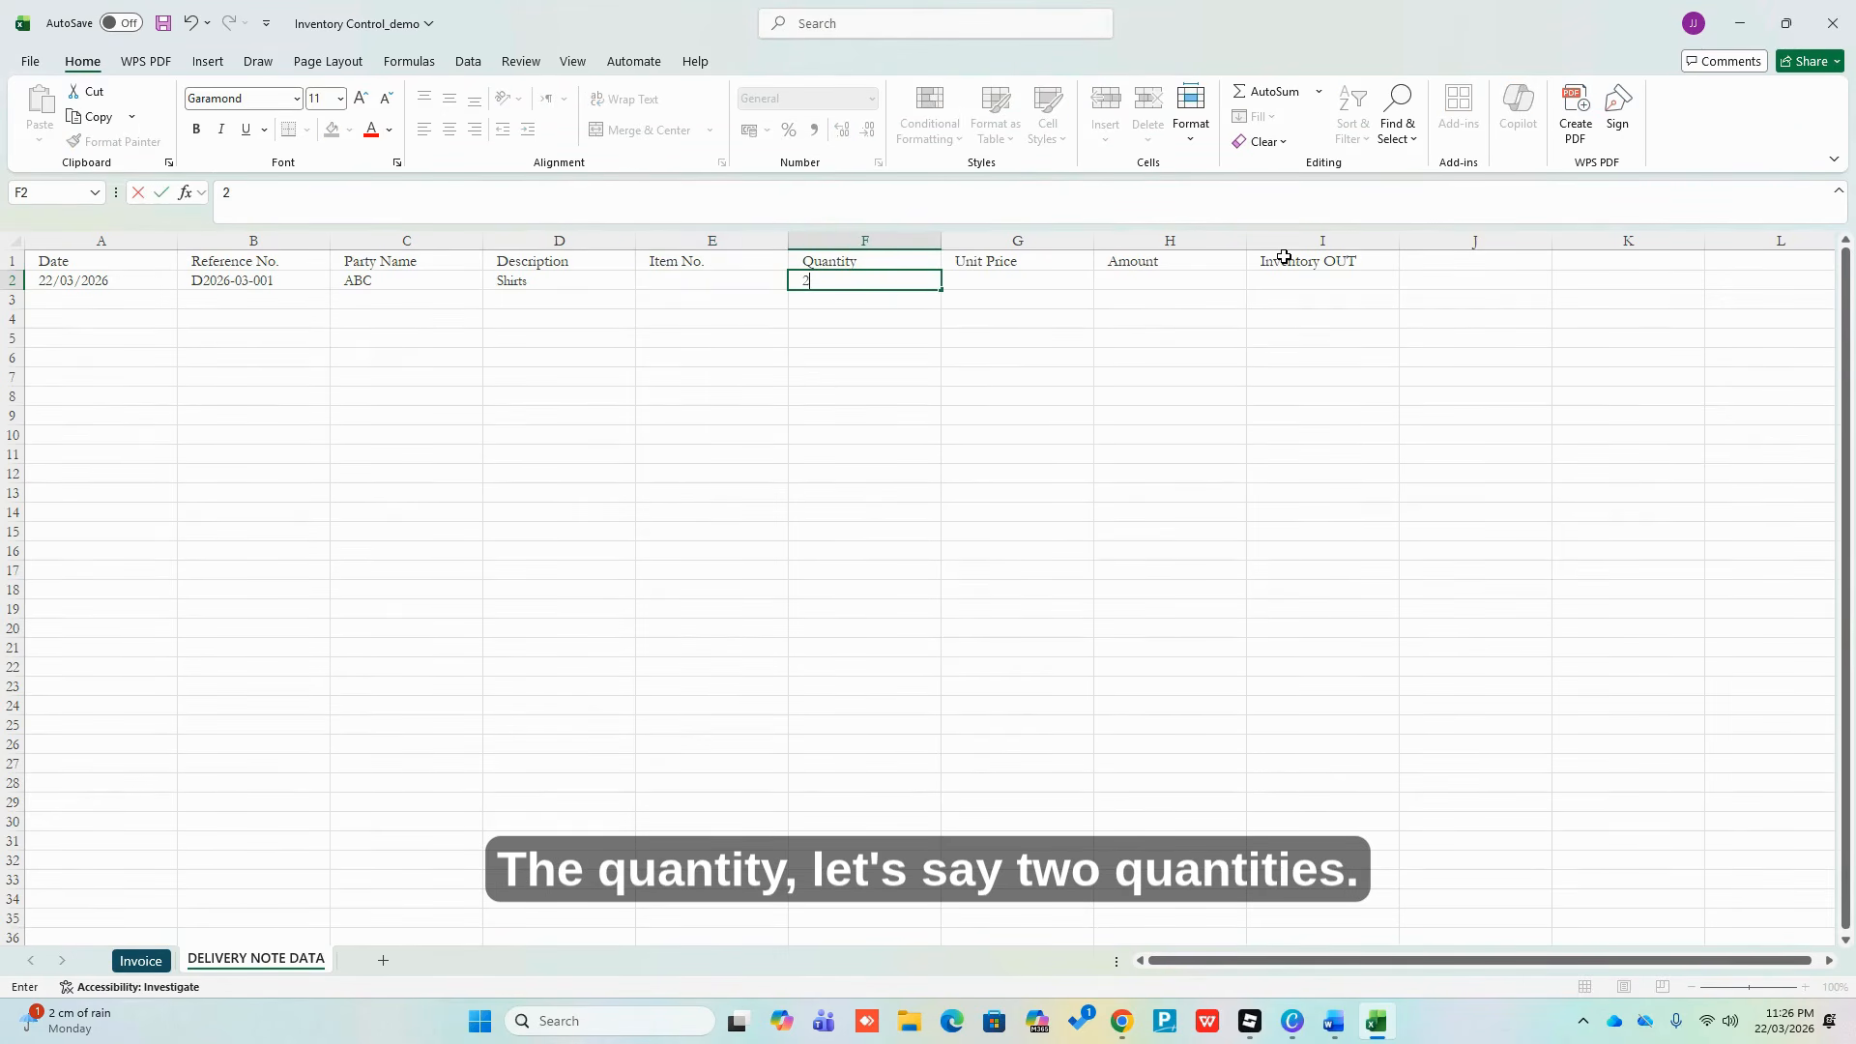
key(Return)
key(Up)
key(Right)
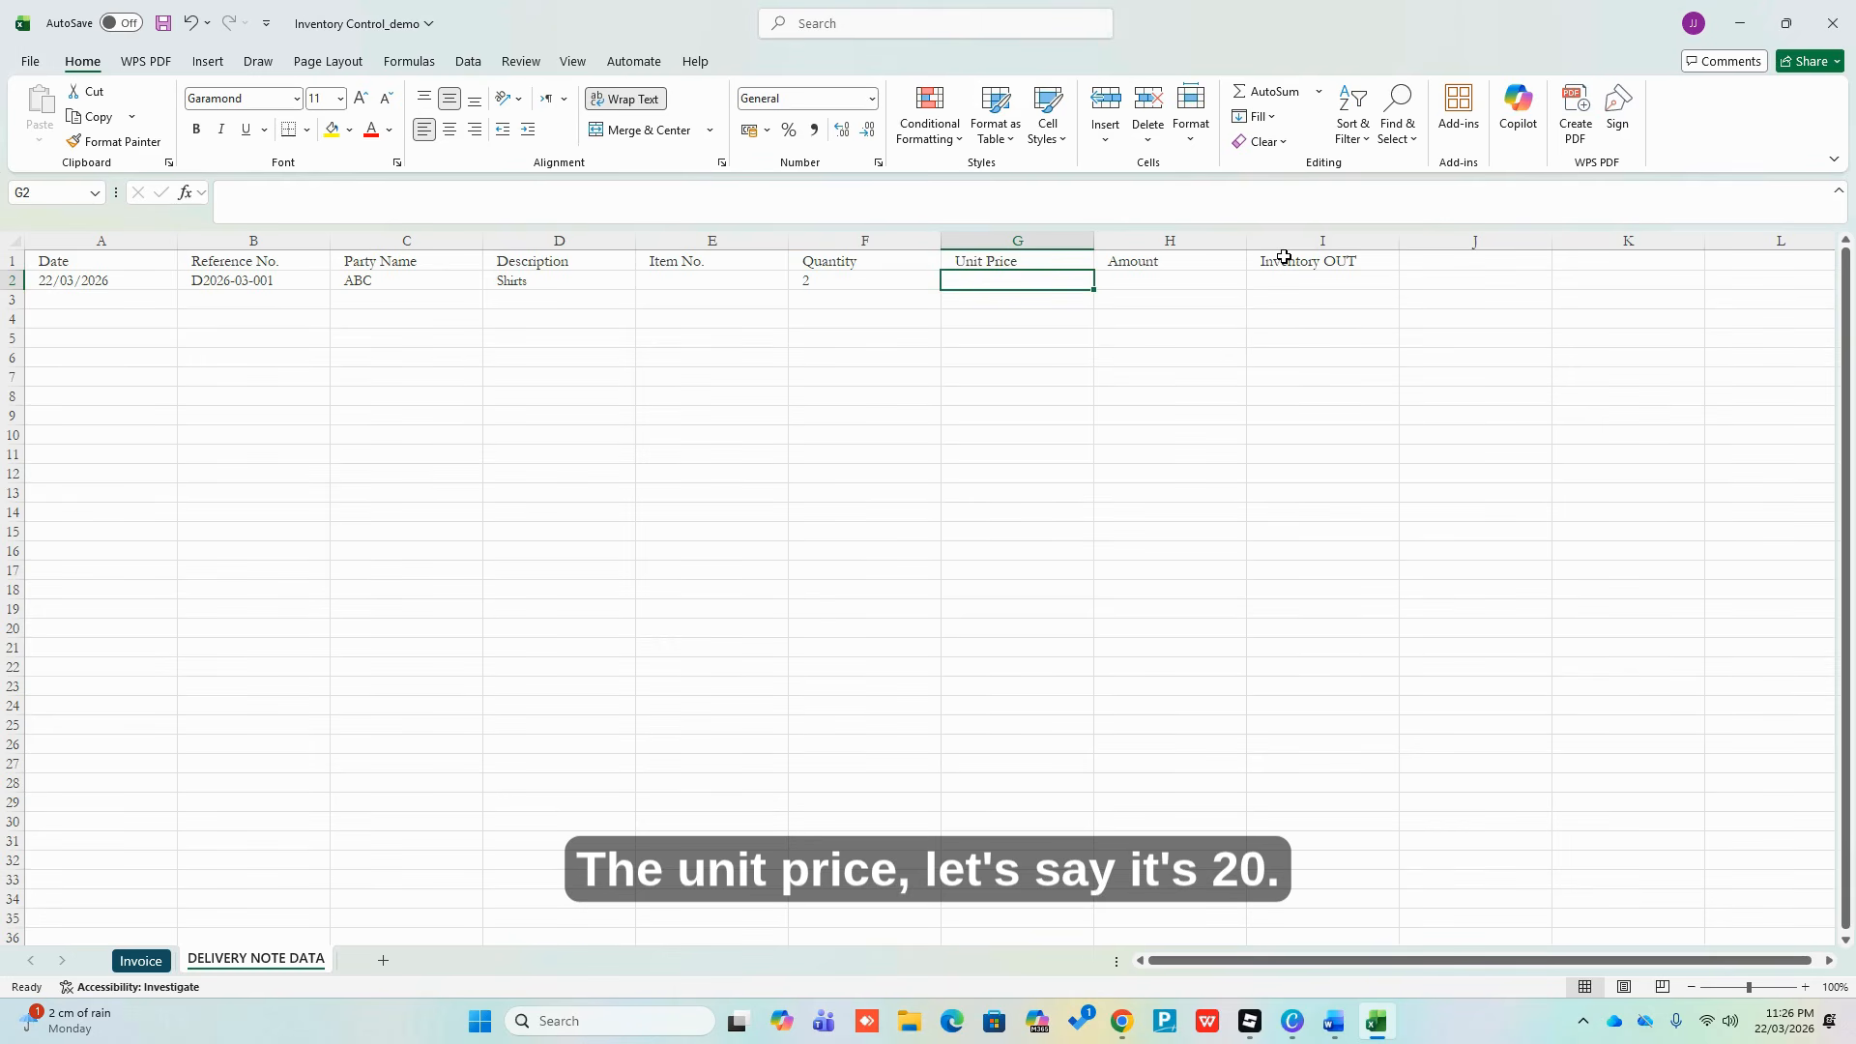
text(20)
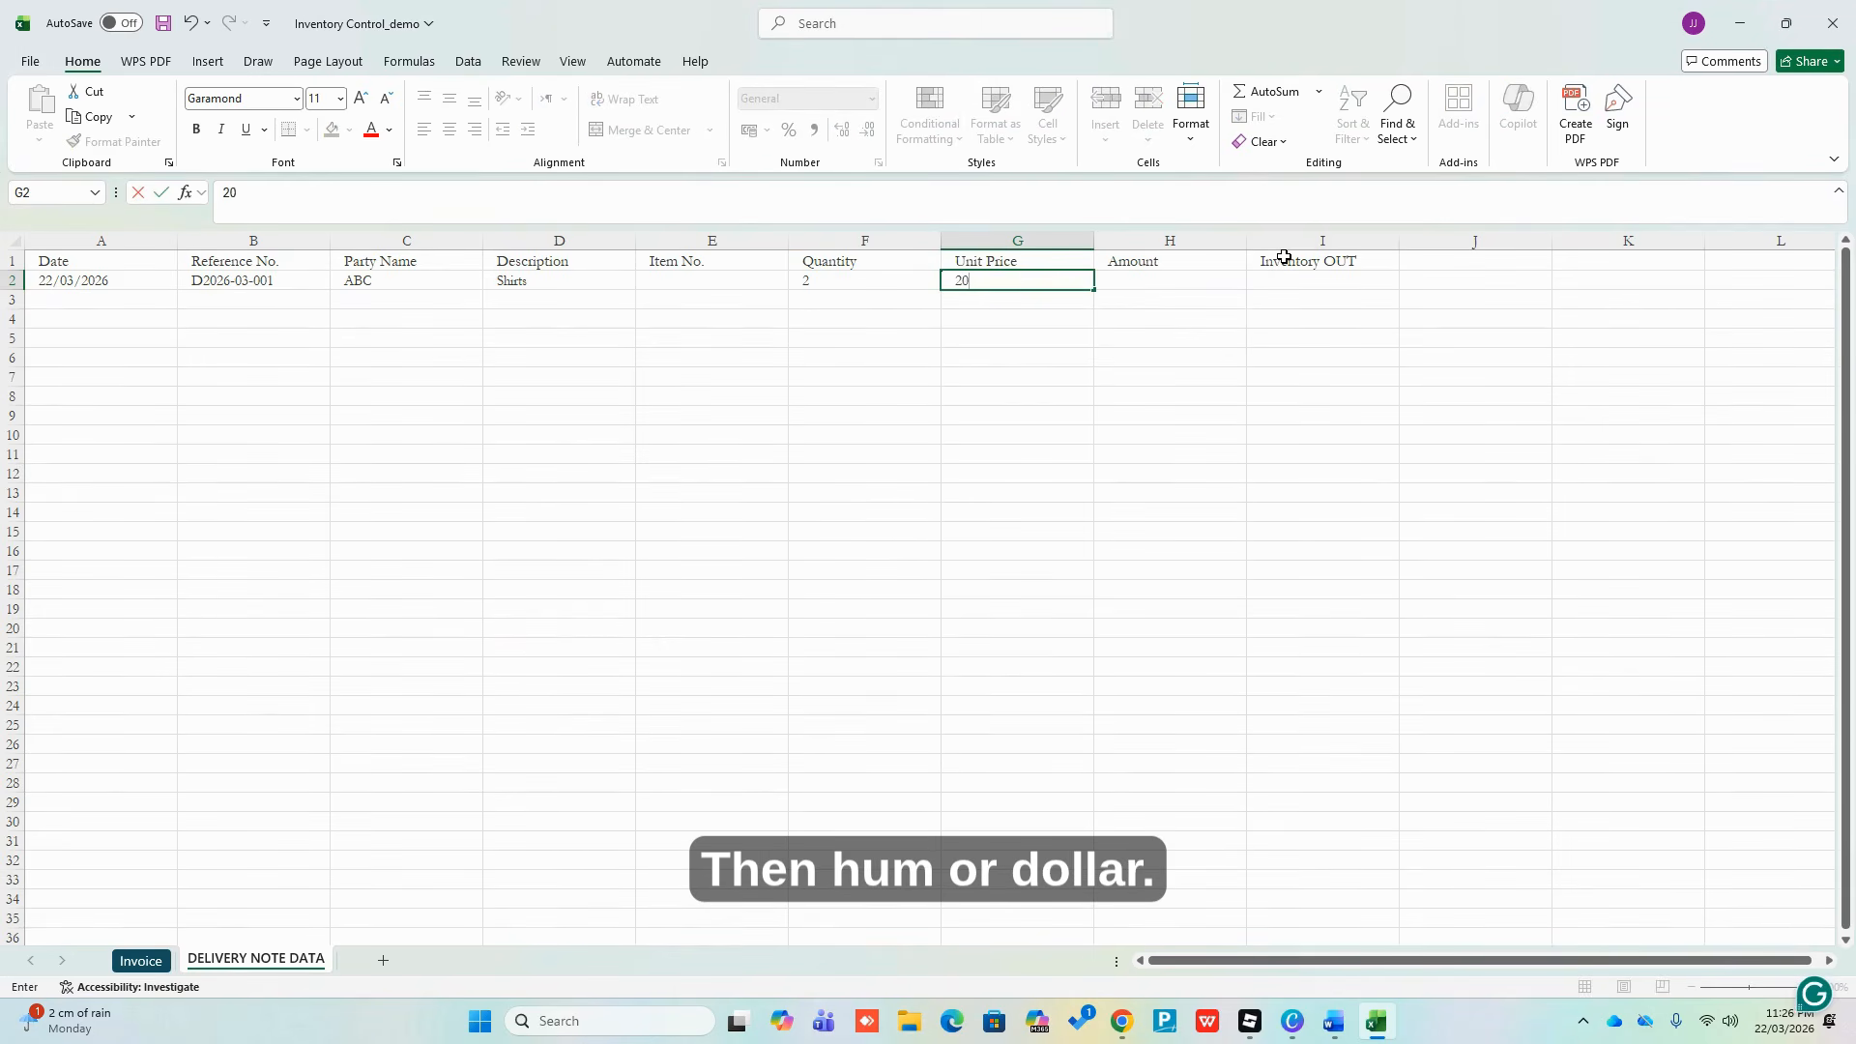
key(Return)
Put the formula =+F2*G2 (40) in H2 and apply Comma Style to columns G:H
key(Up)
key(Right)
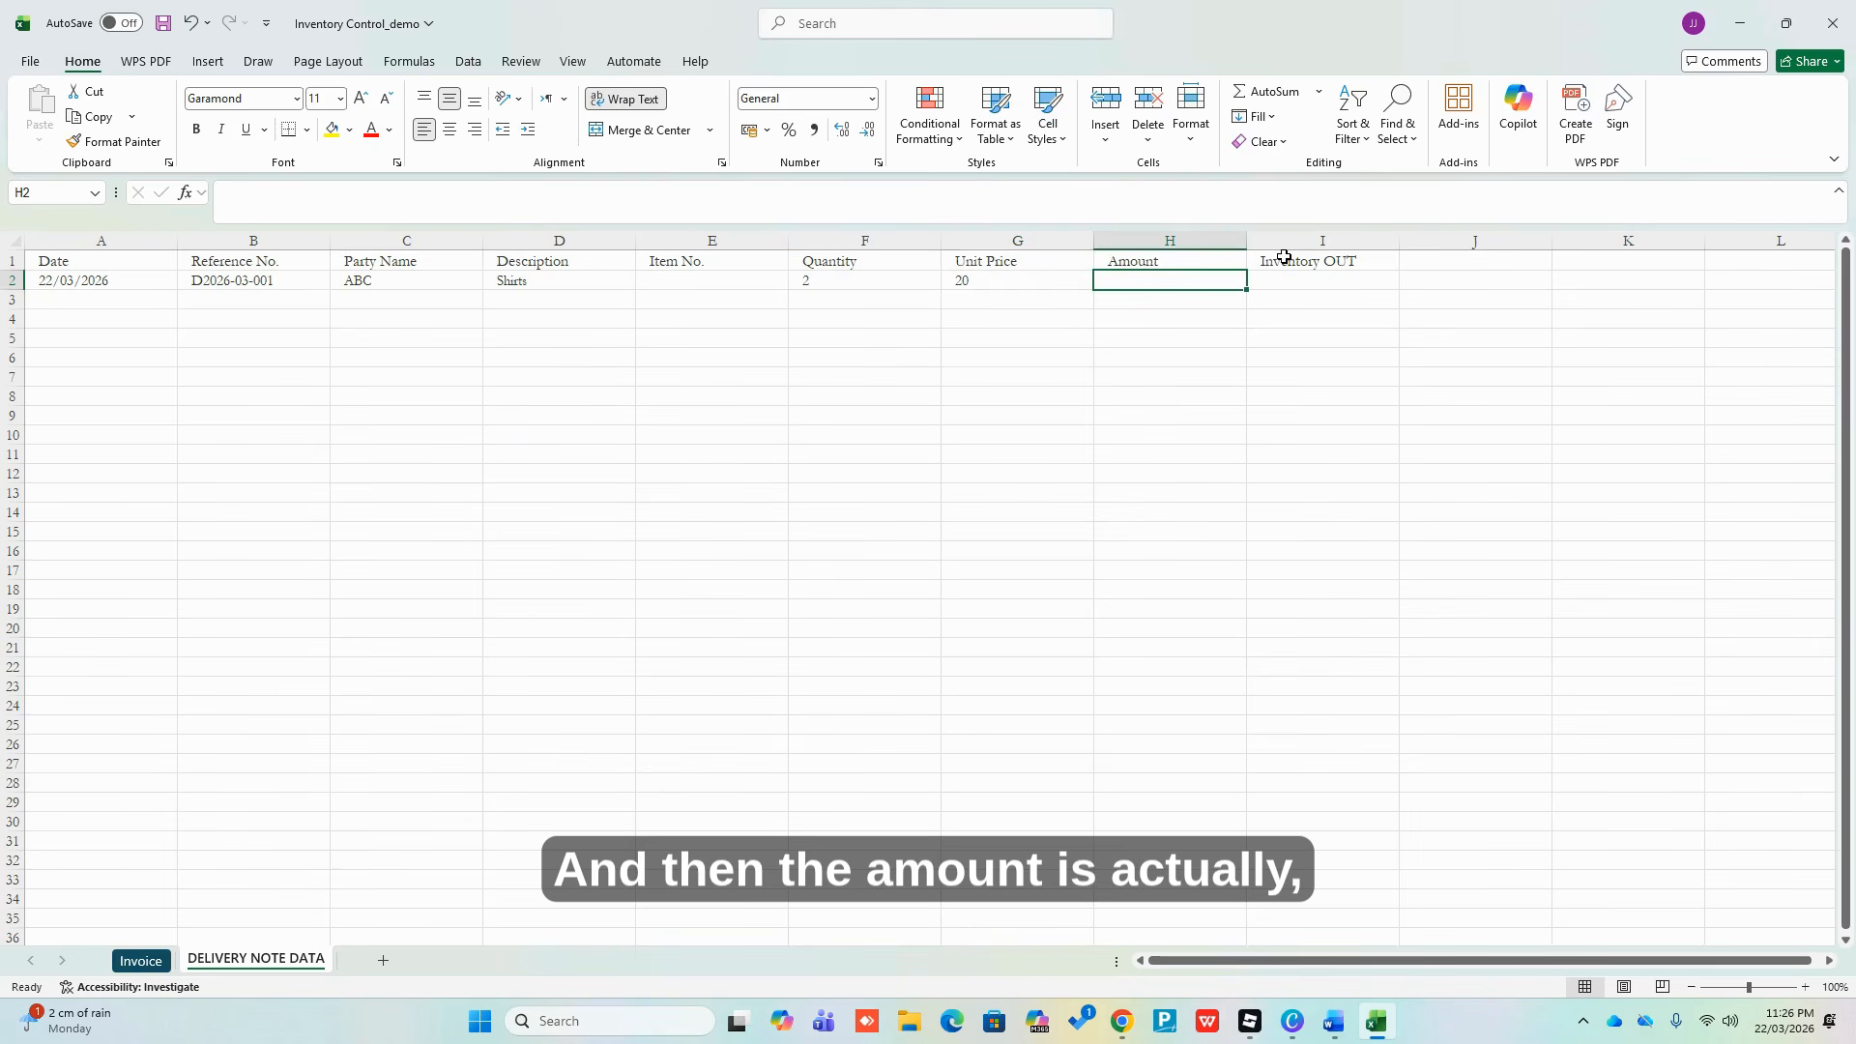
text(+)
key(Left)
key(Left)
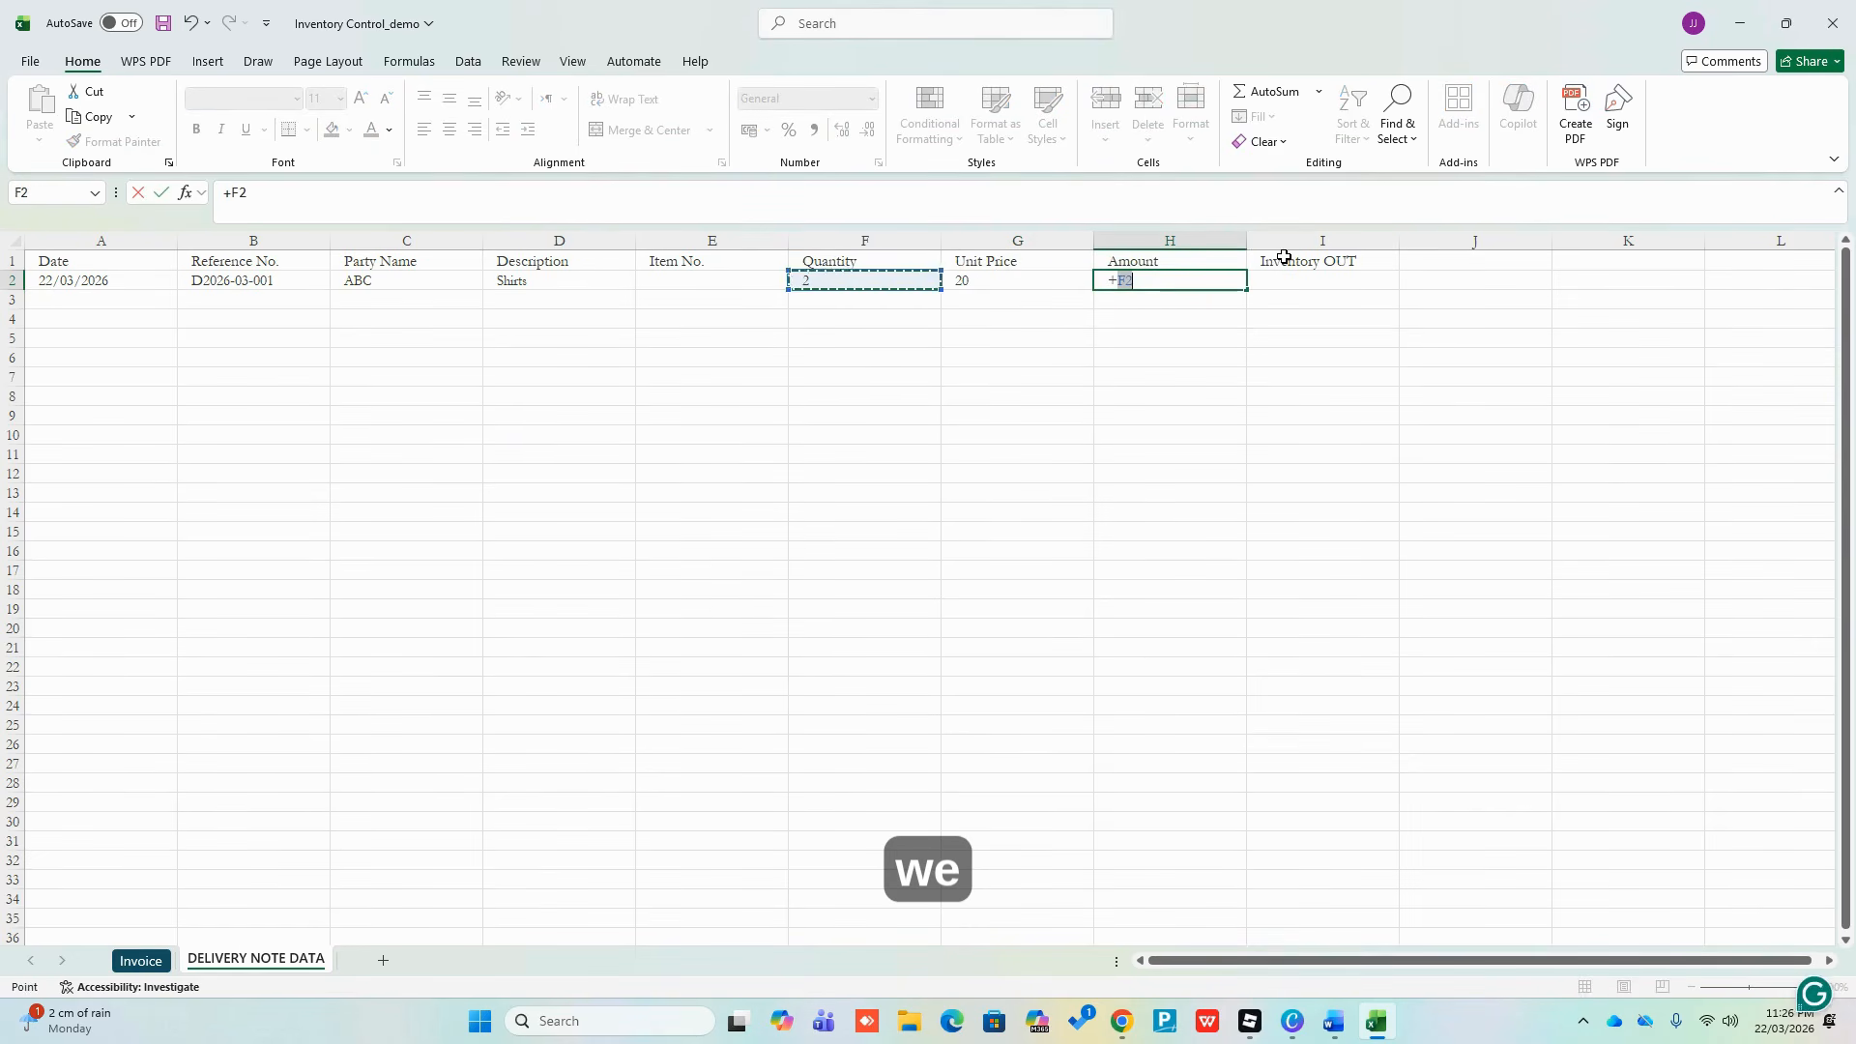
text(*)
key(Left)
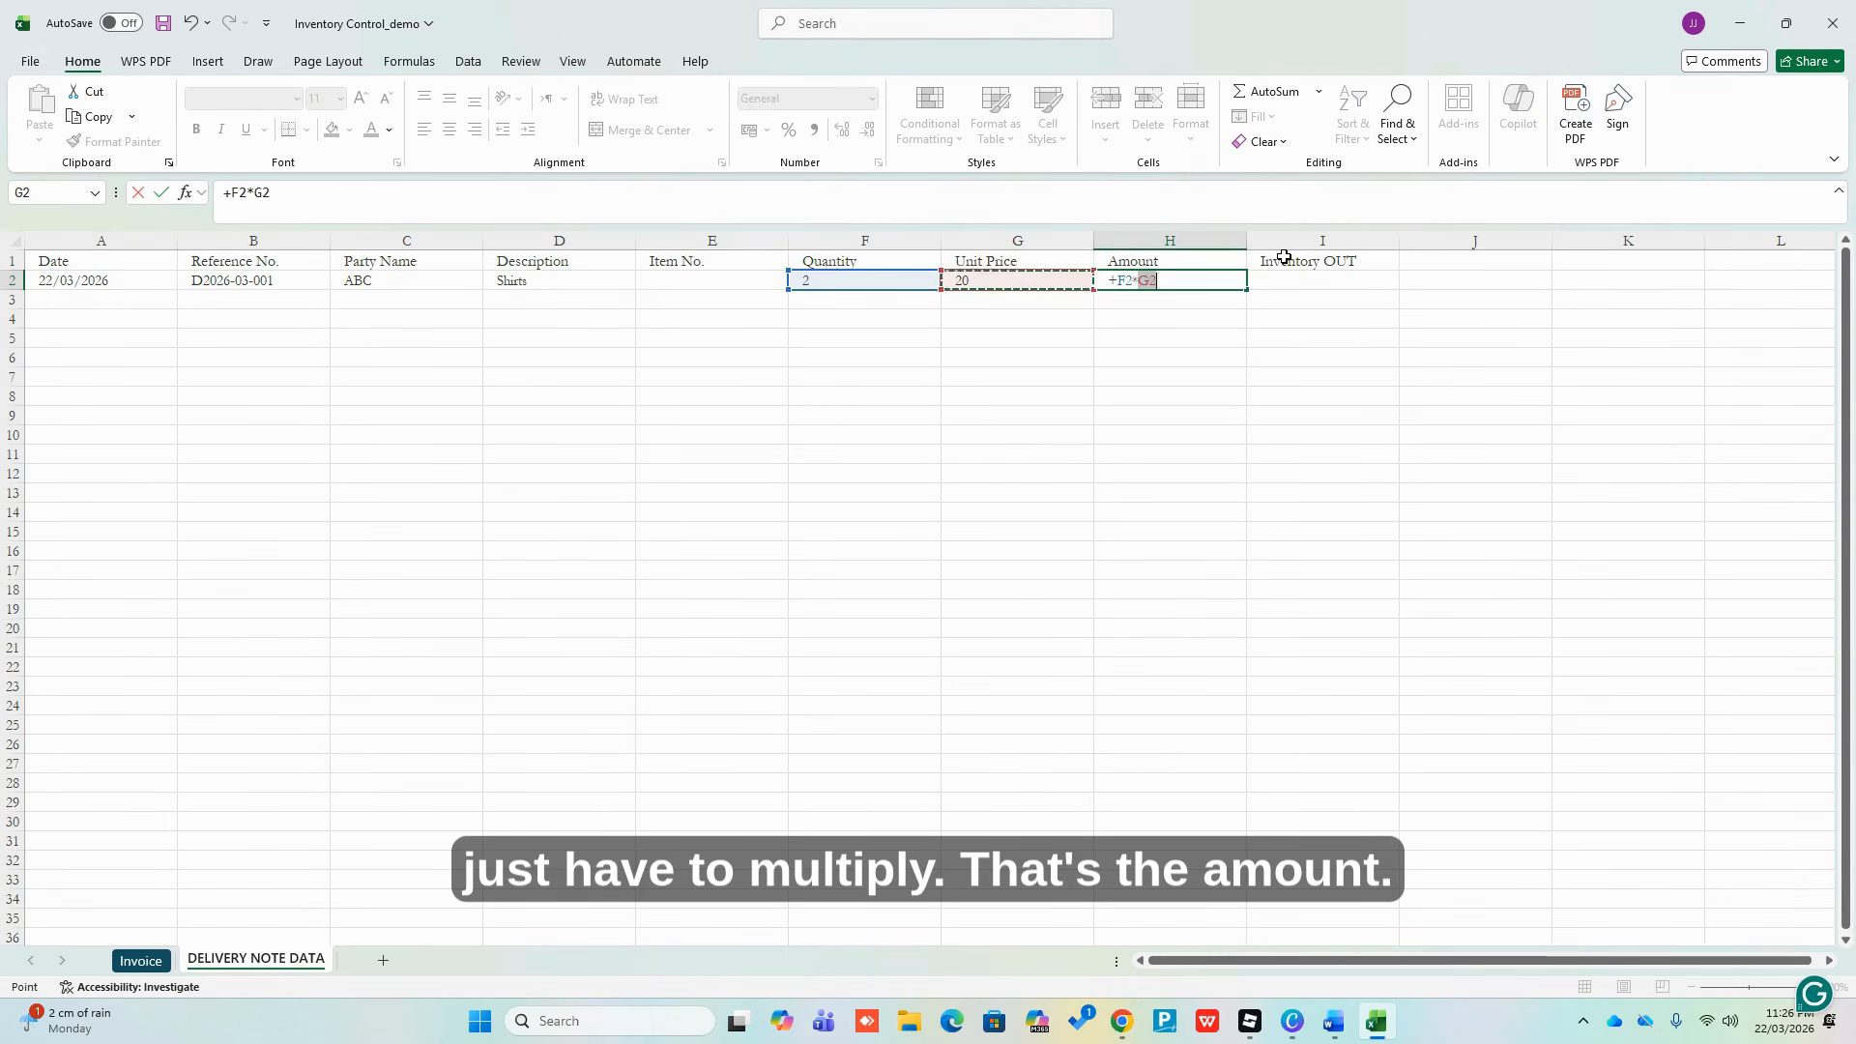
key(Return)
key(Up)
key(Left)
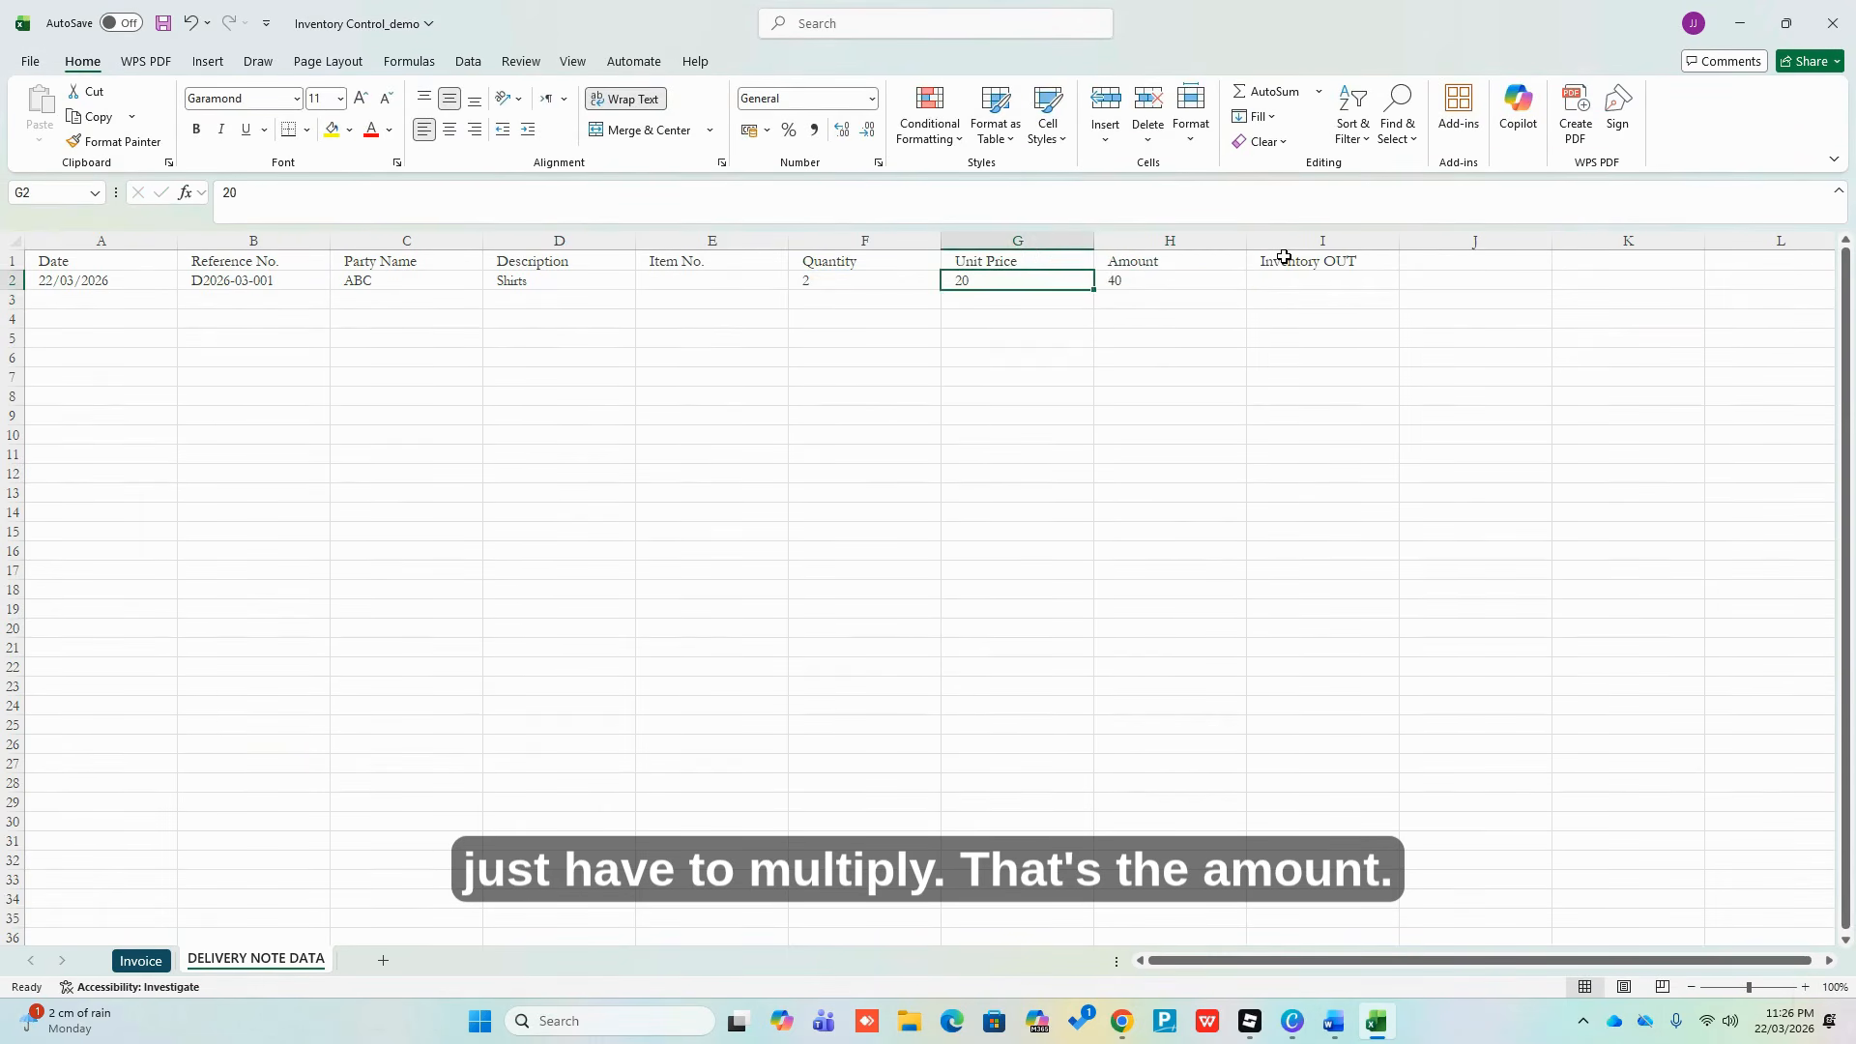
drag(1063, 239, 1128, 238)
click(813, 130)
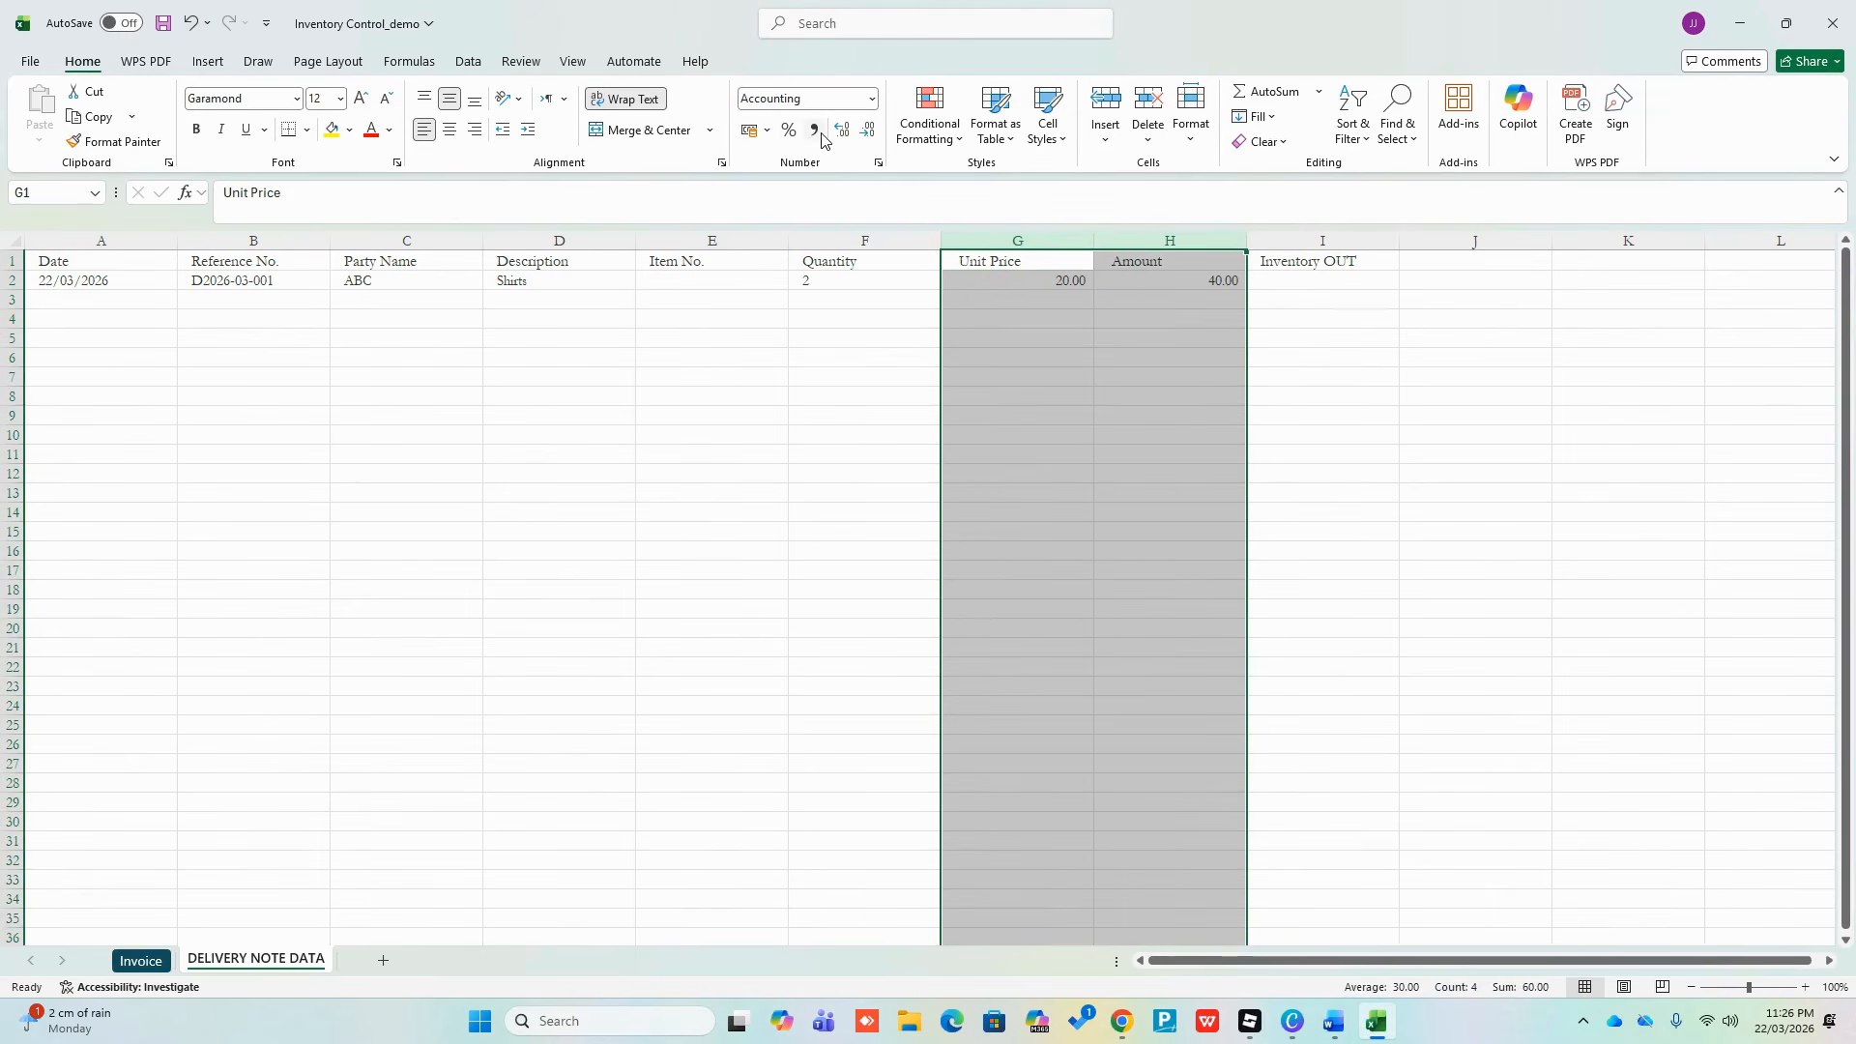
click(1098, 375)
click(971, 299)
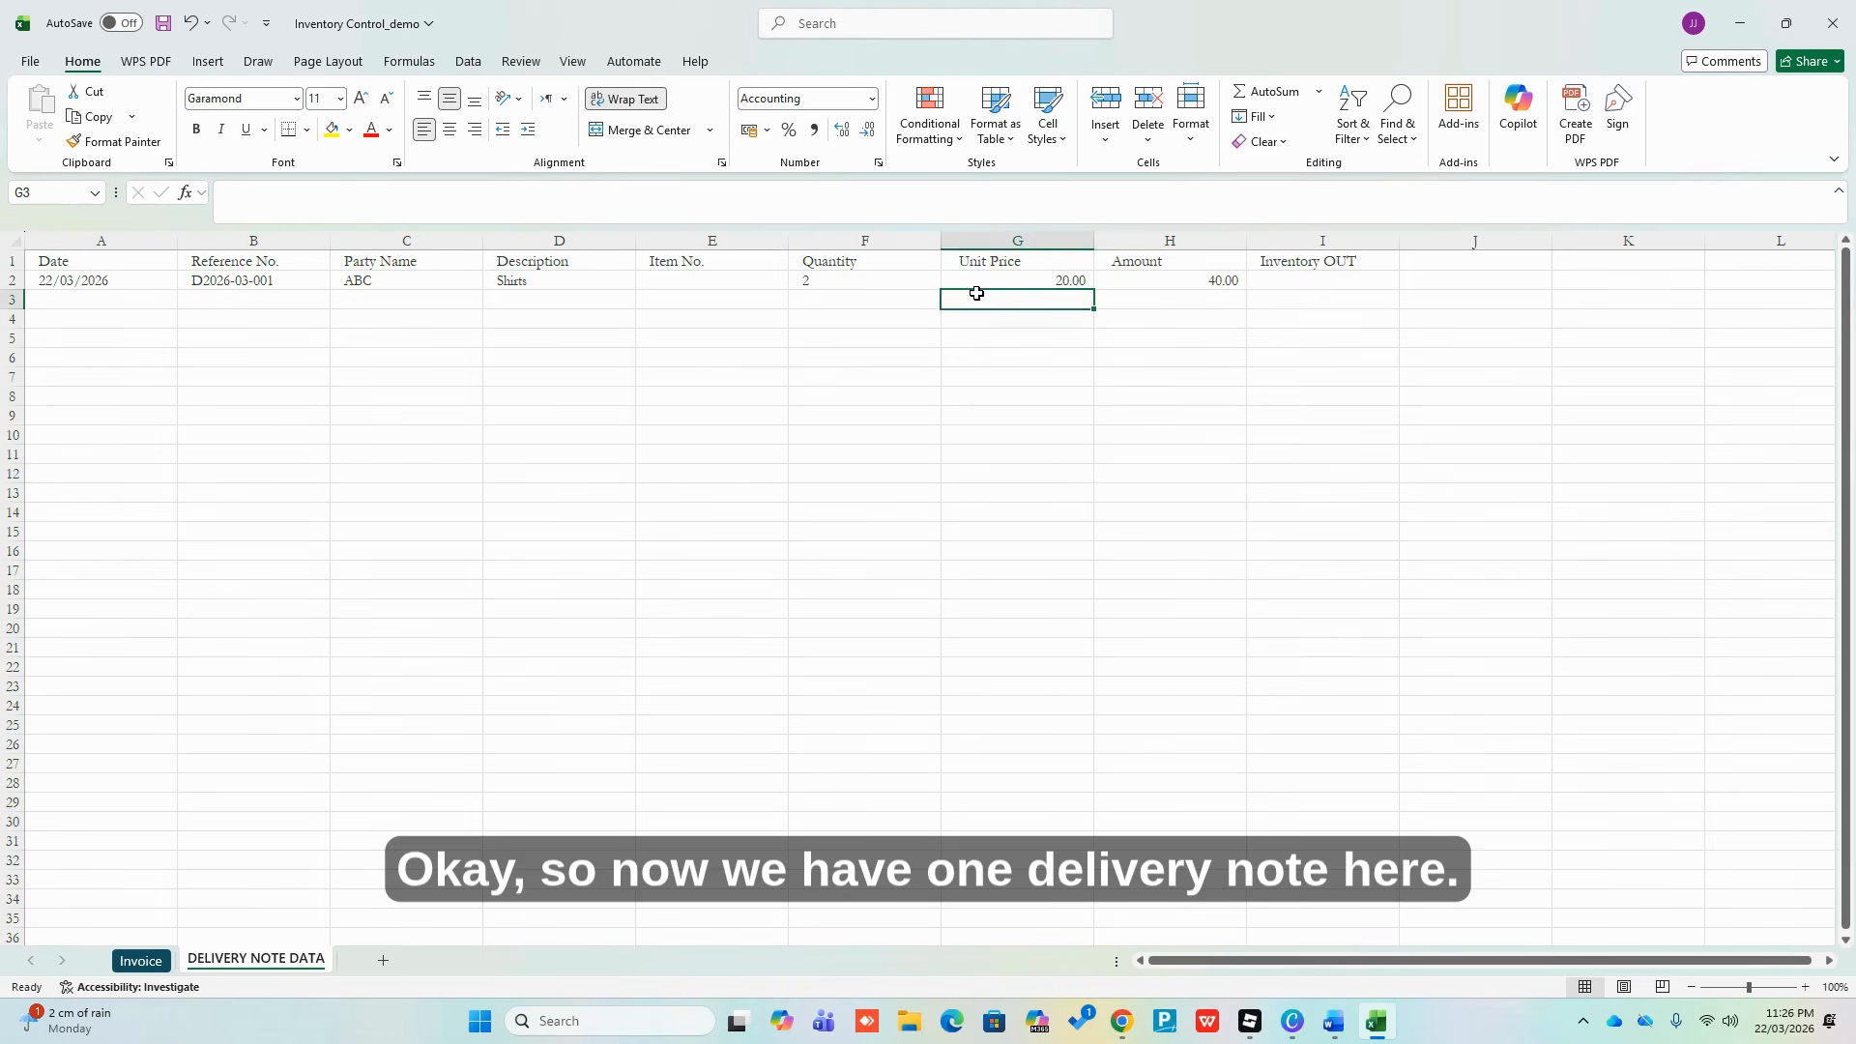
Enter date 22/03/2026 in A3 and reference D2026-03-002, copied down from B2 and edited
click(269, 283)
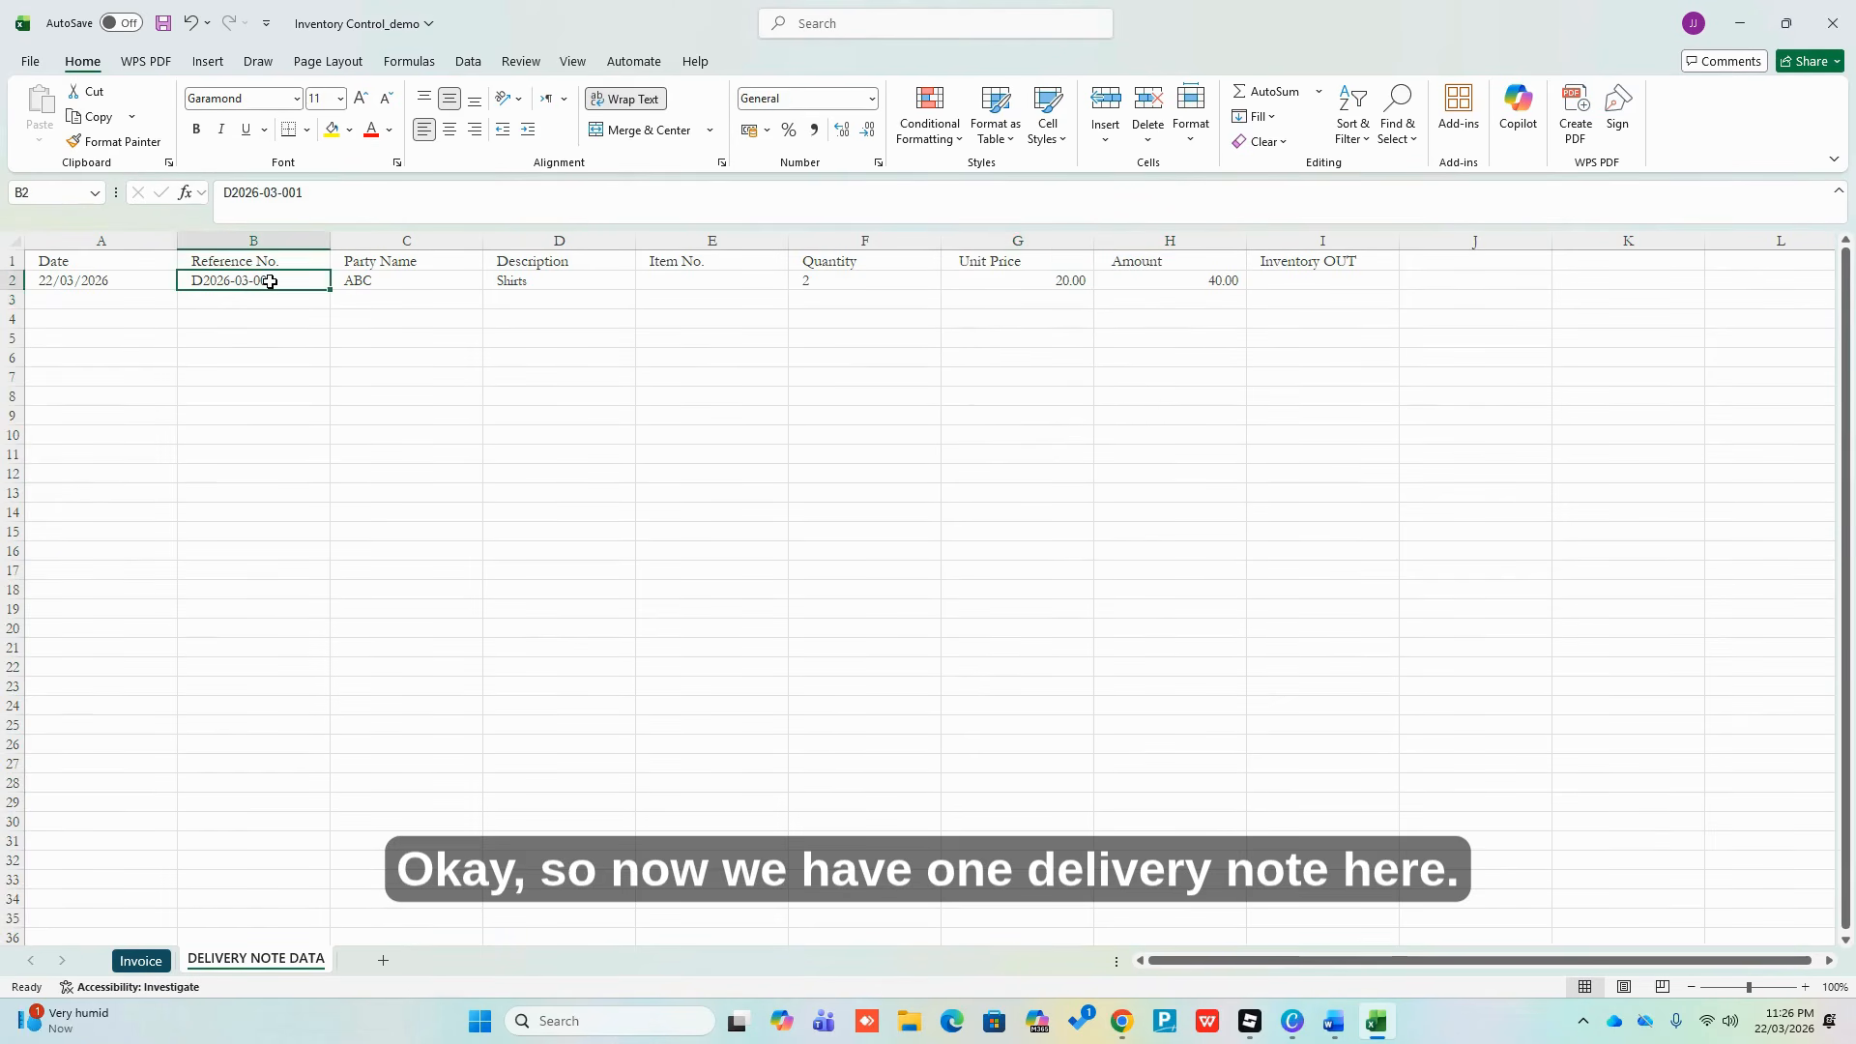
key(shift+space)
click(250, 319)
click(125, 301)
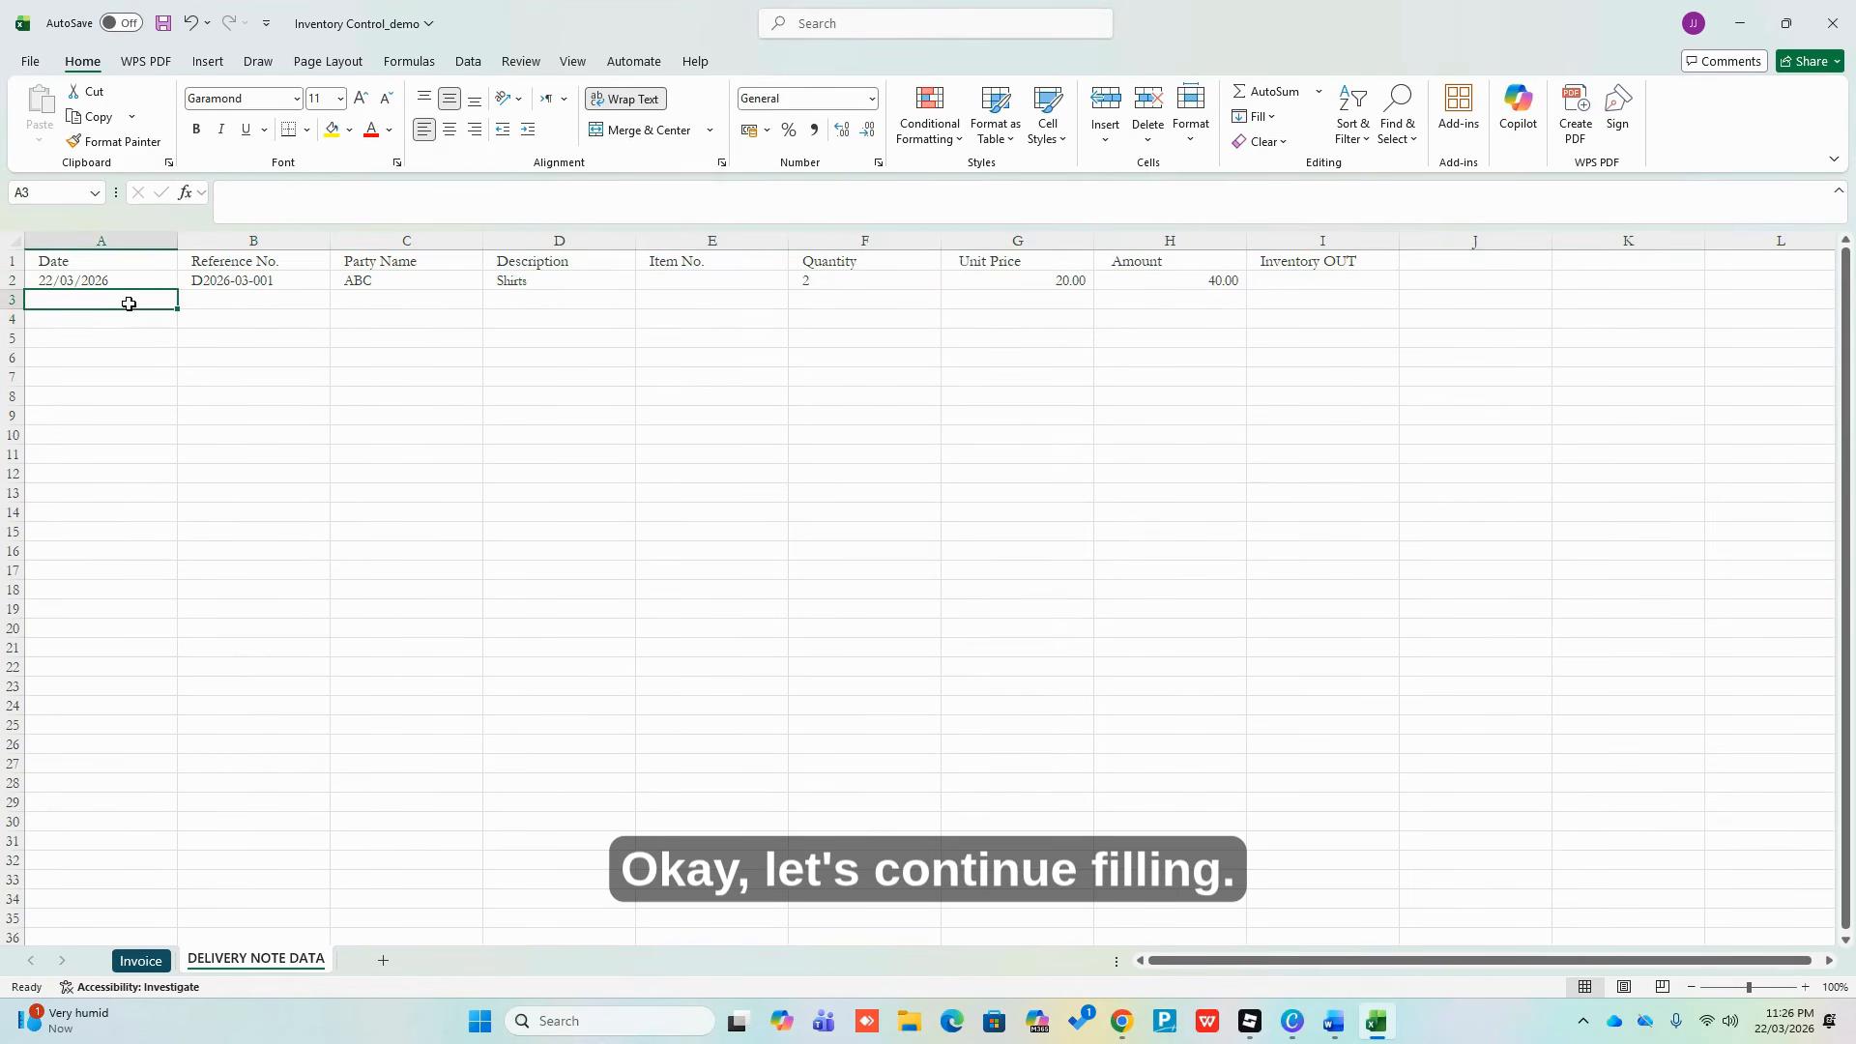
text(2)
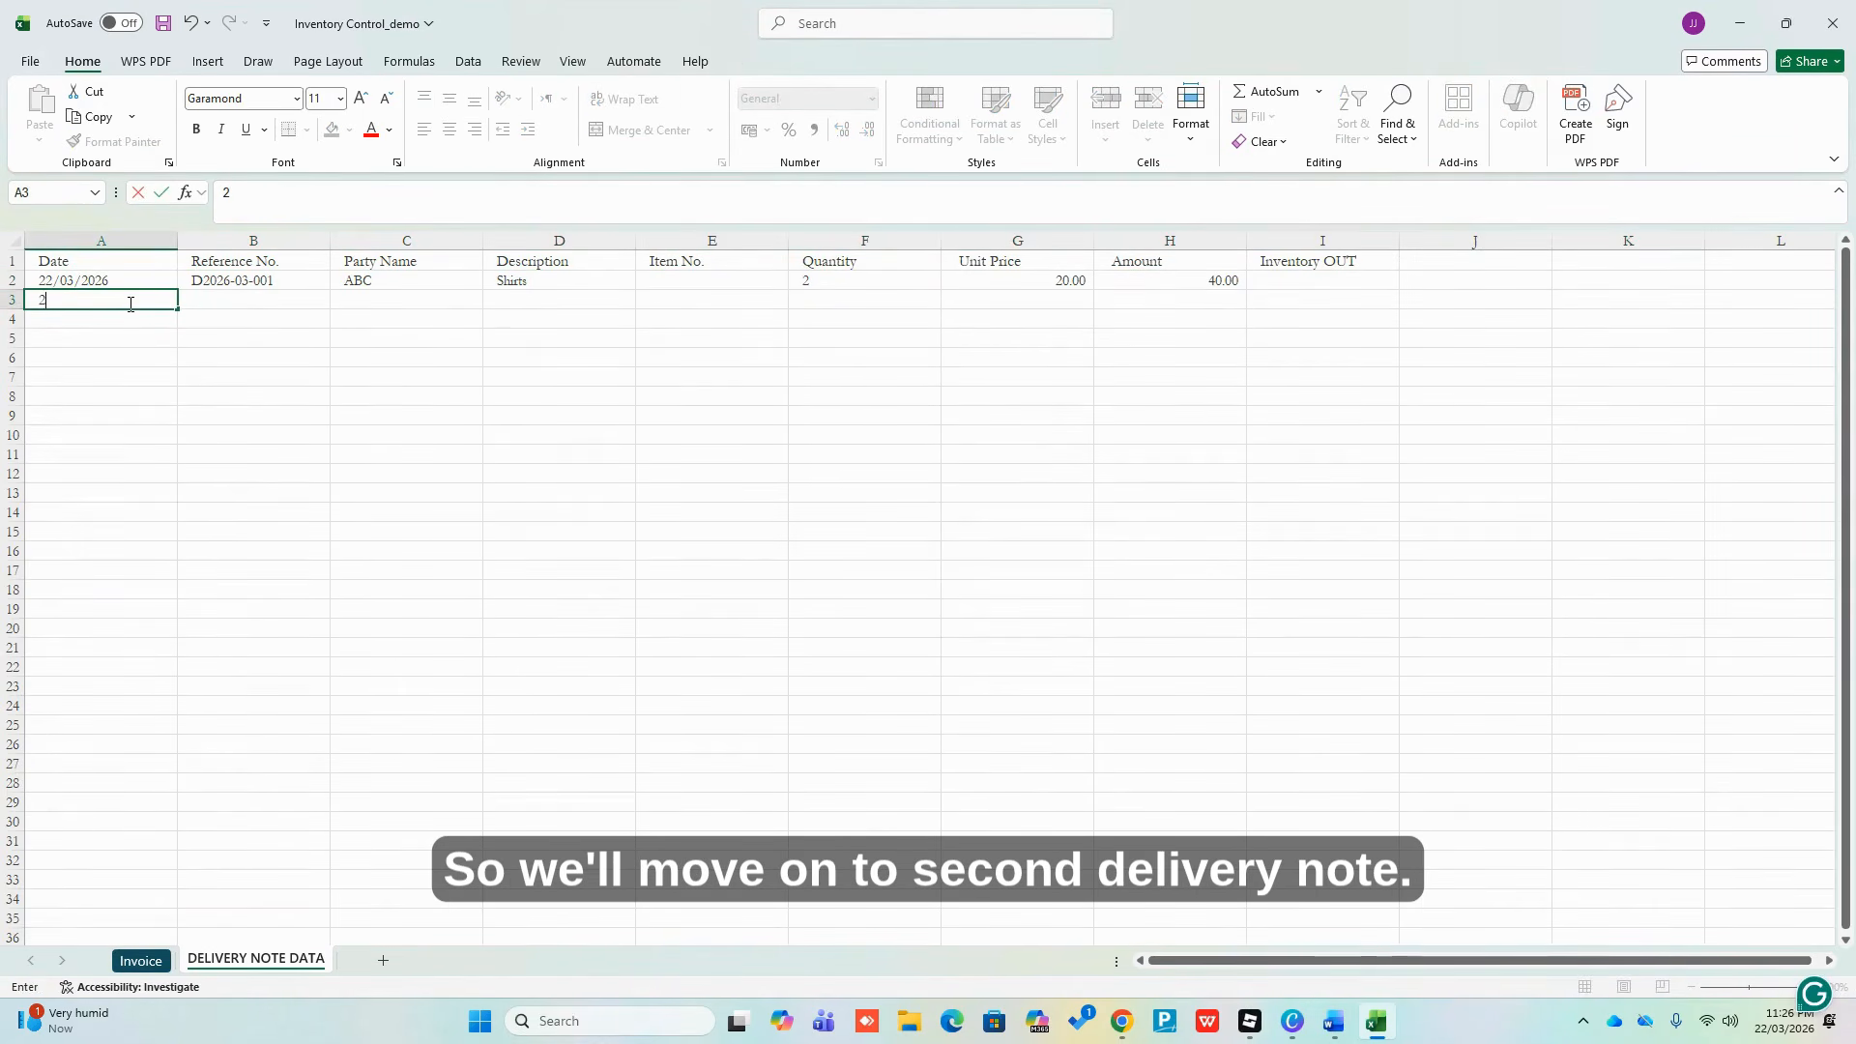
text(2/03/2026)
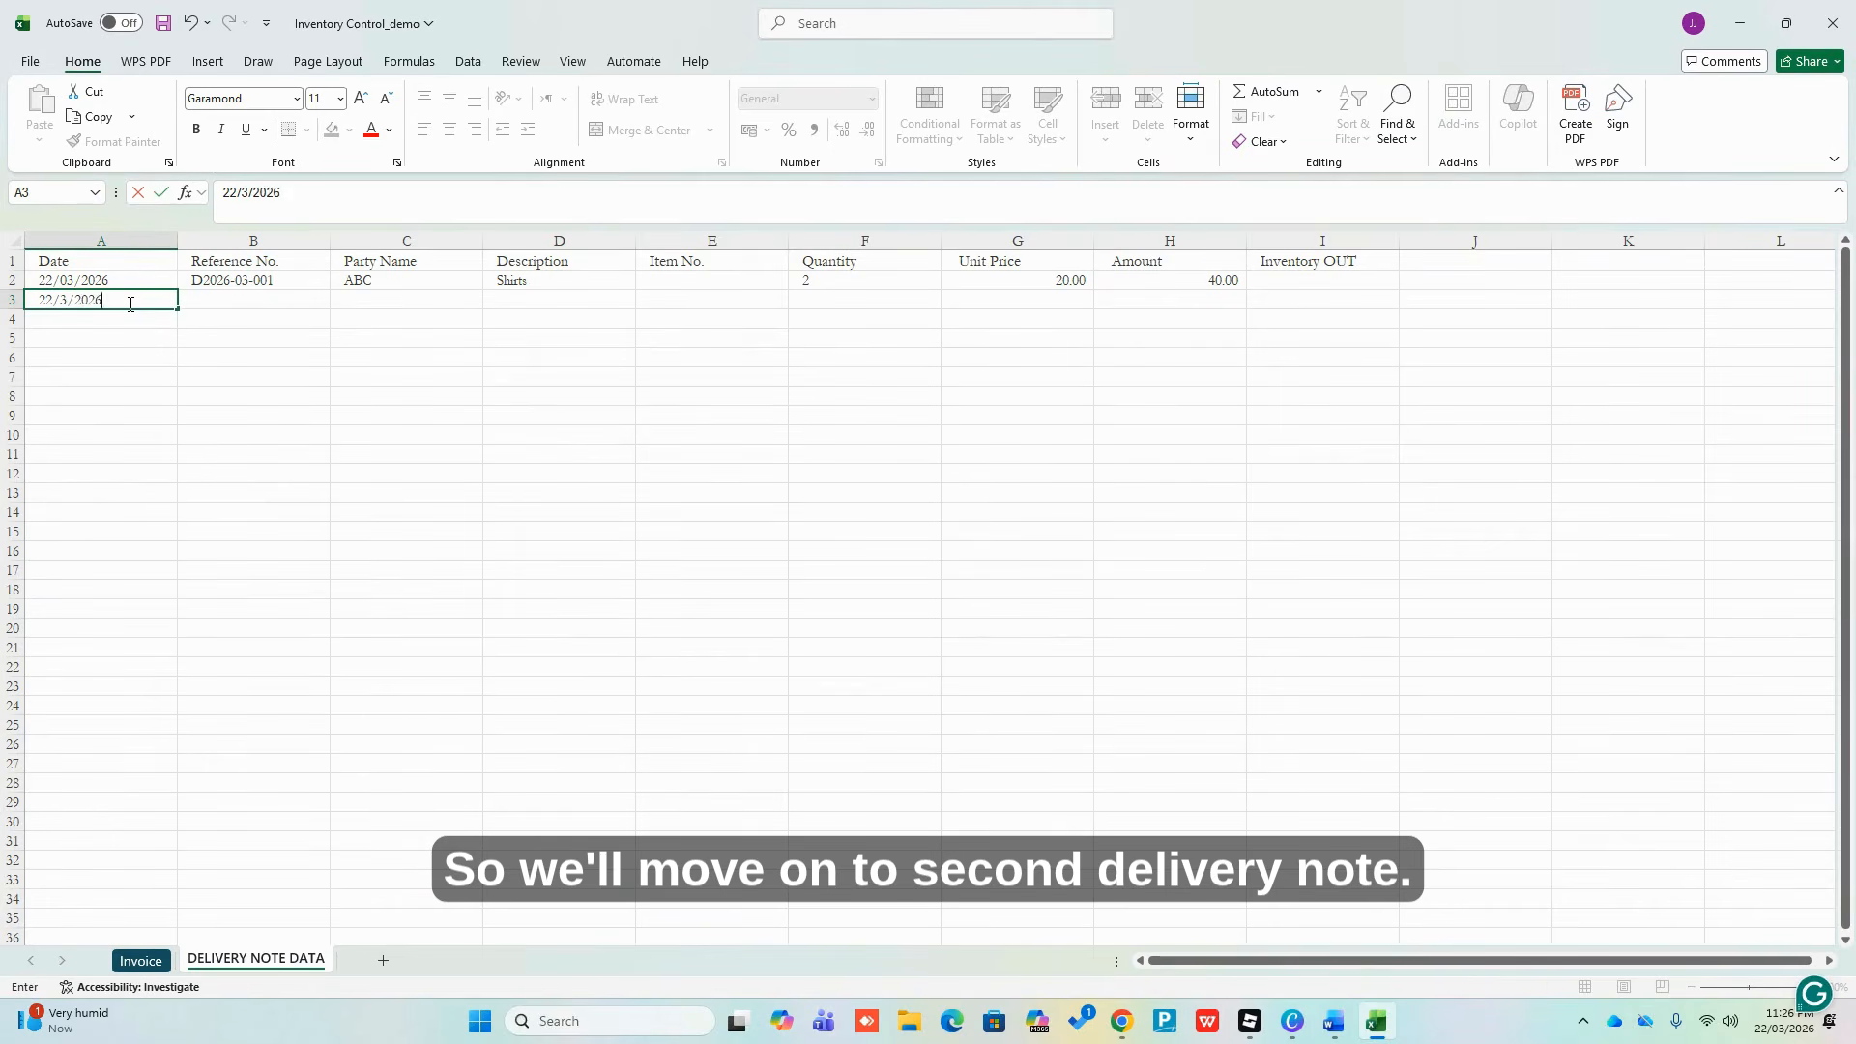
key(ctrl+Return)
key(Tab)
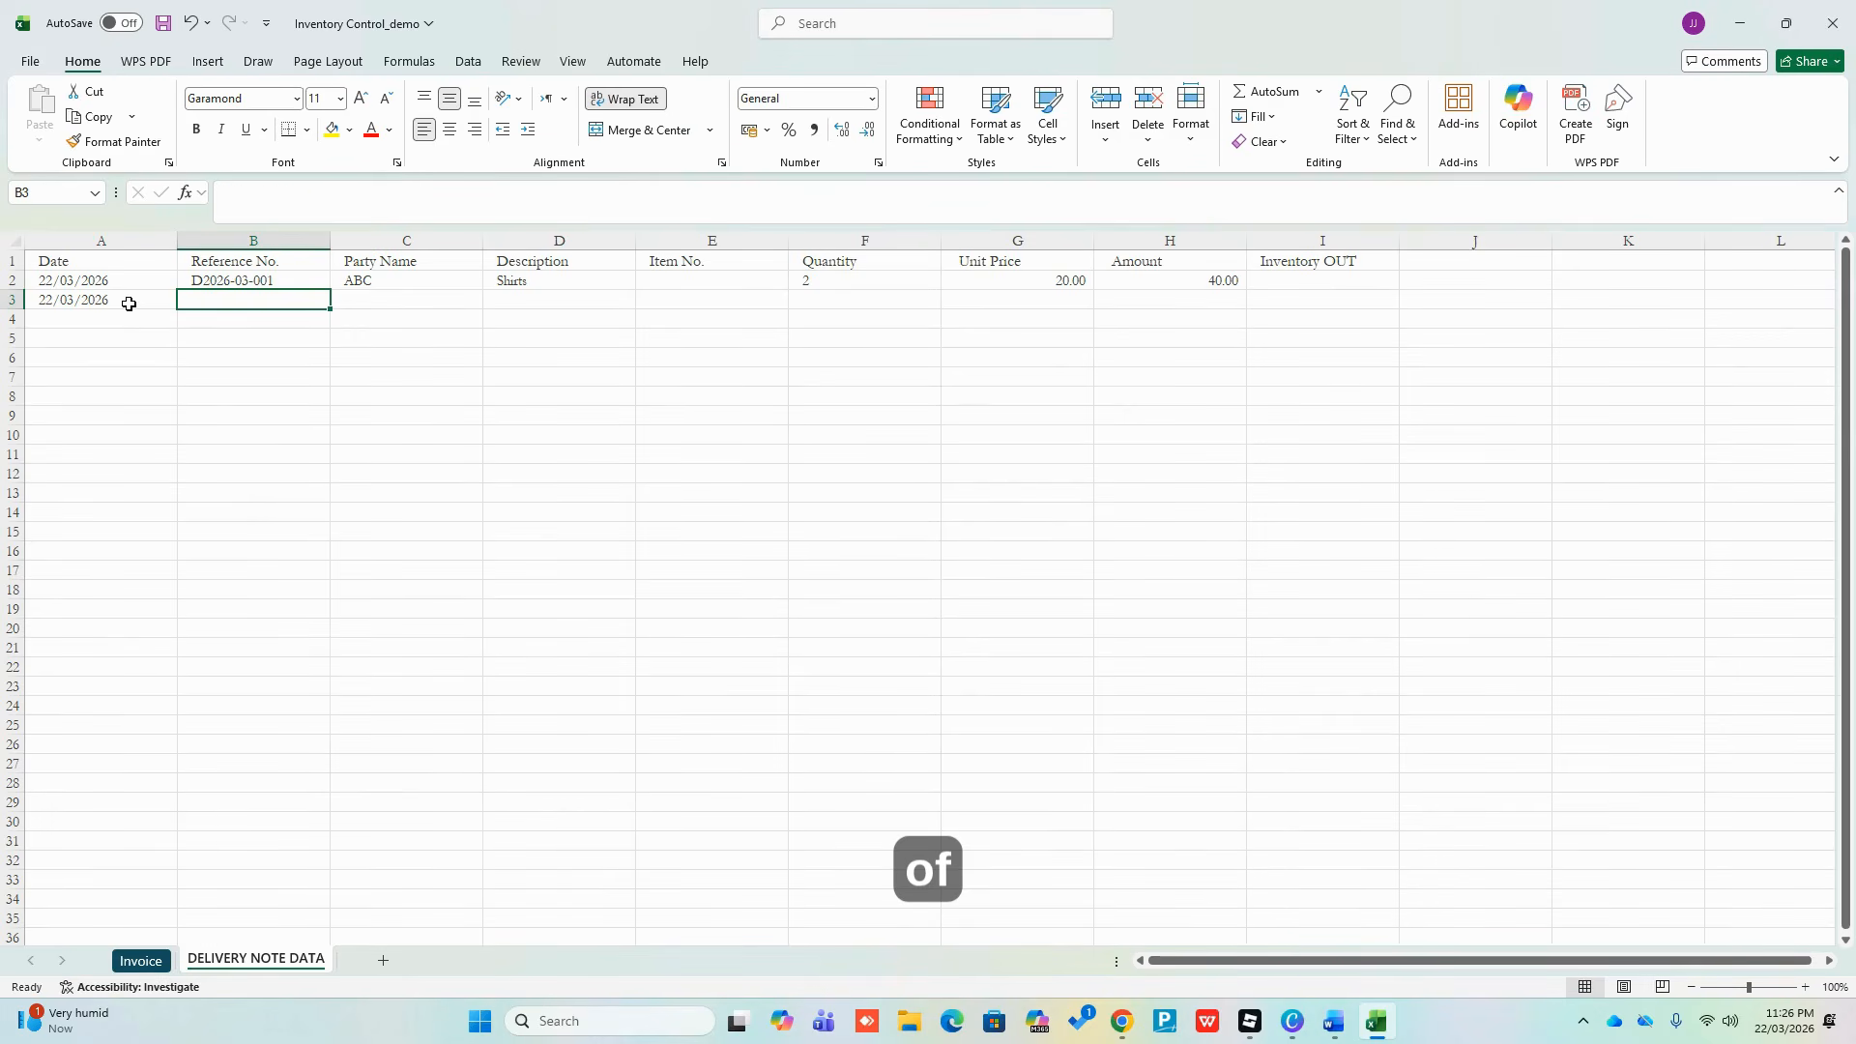
key(ctrl+d)
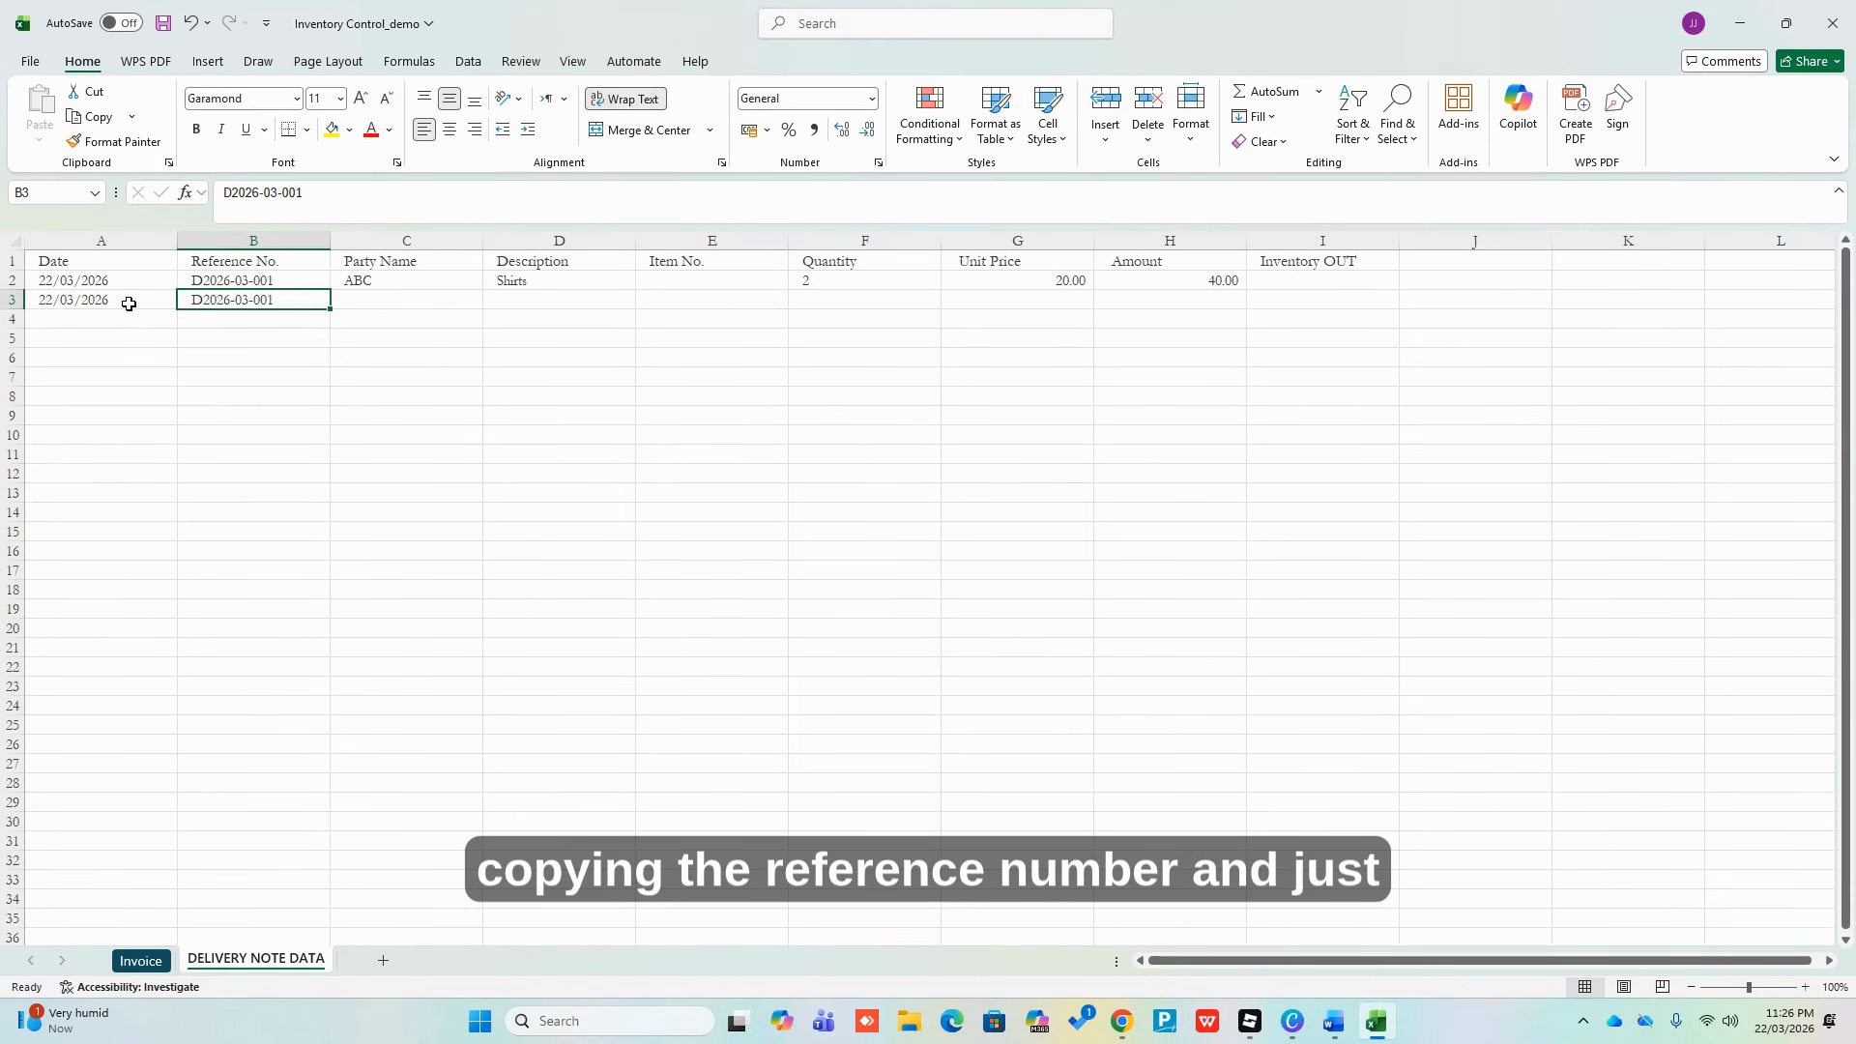
key(F2)
key(BackSpace)
text(2)
key(Return)
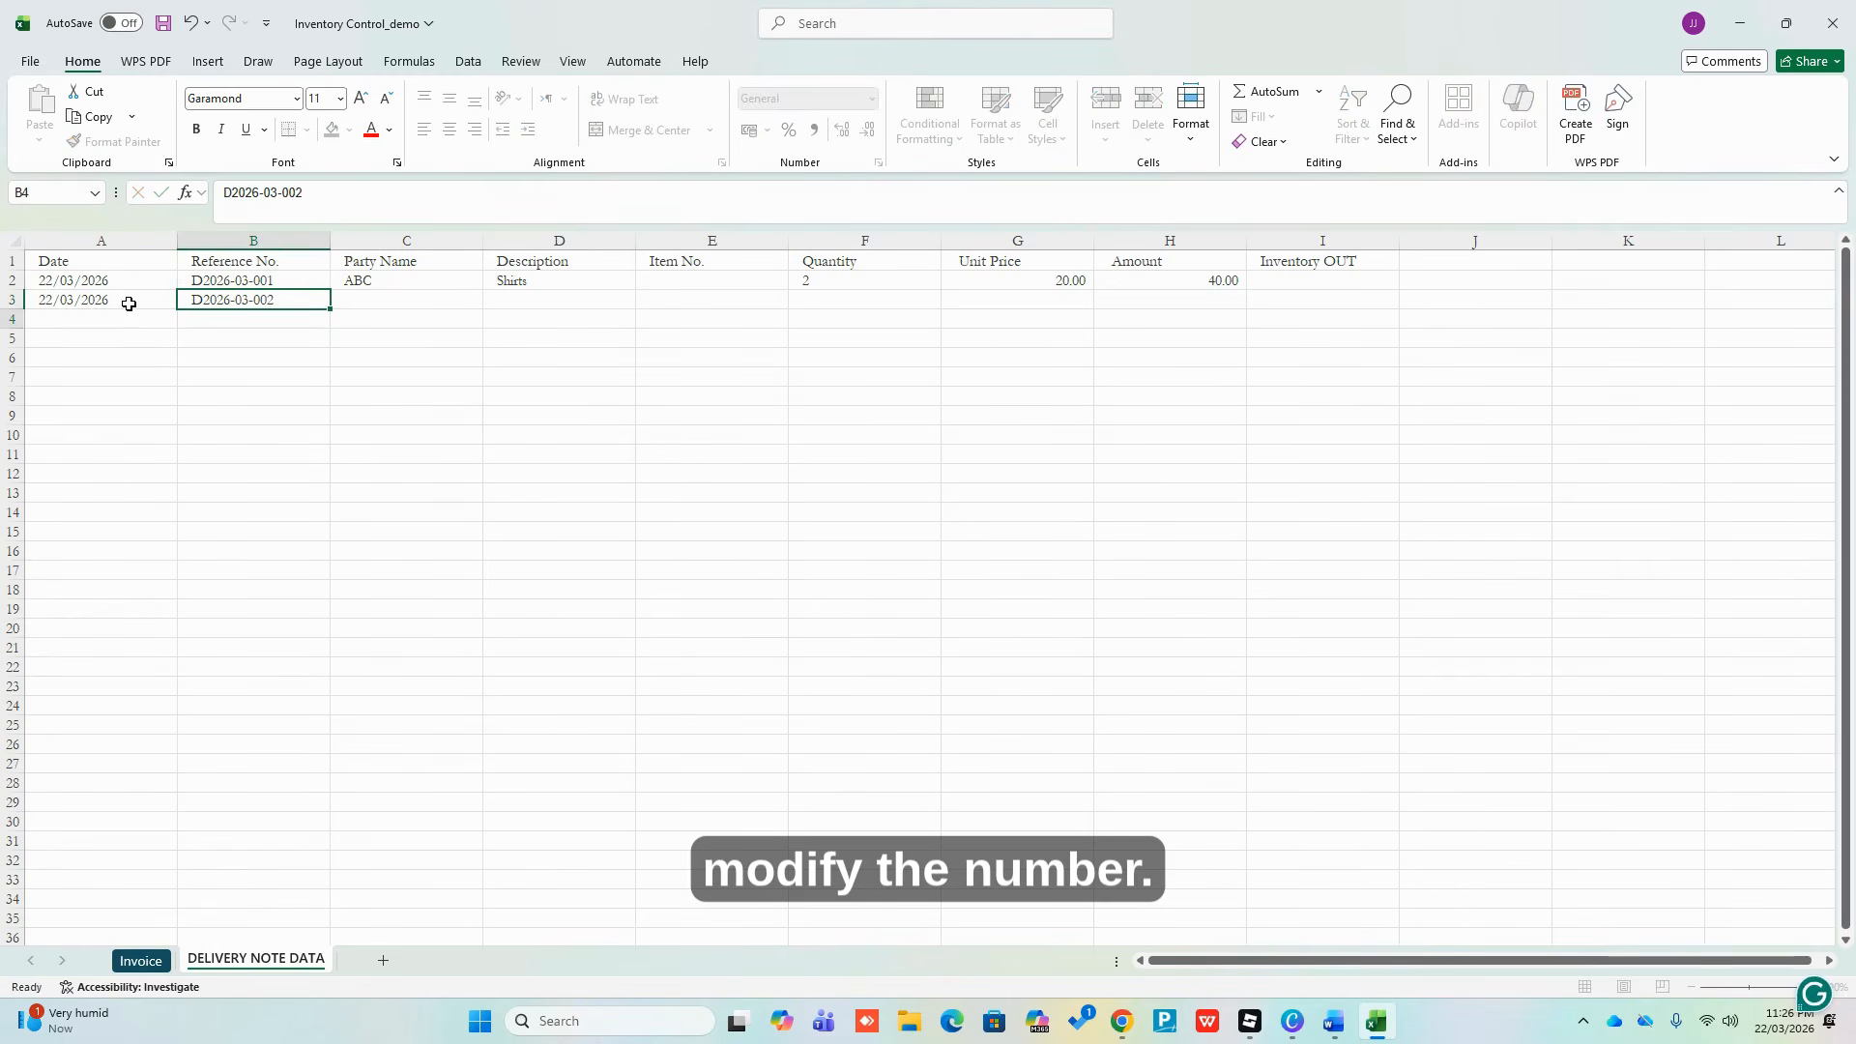
Enter party name DEF and description Pants in row 3
key(Up)
key(Right)
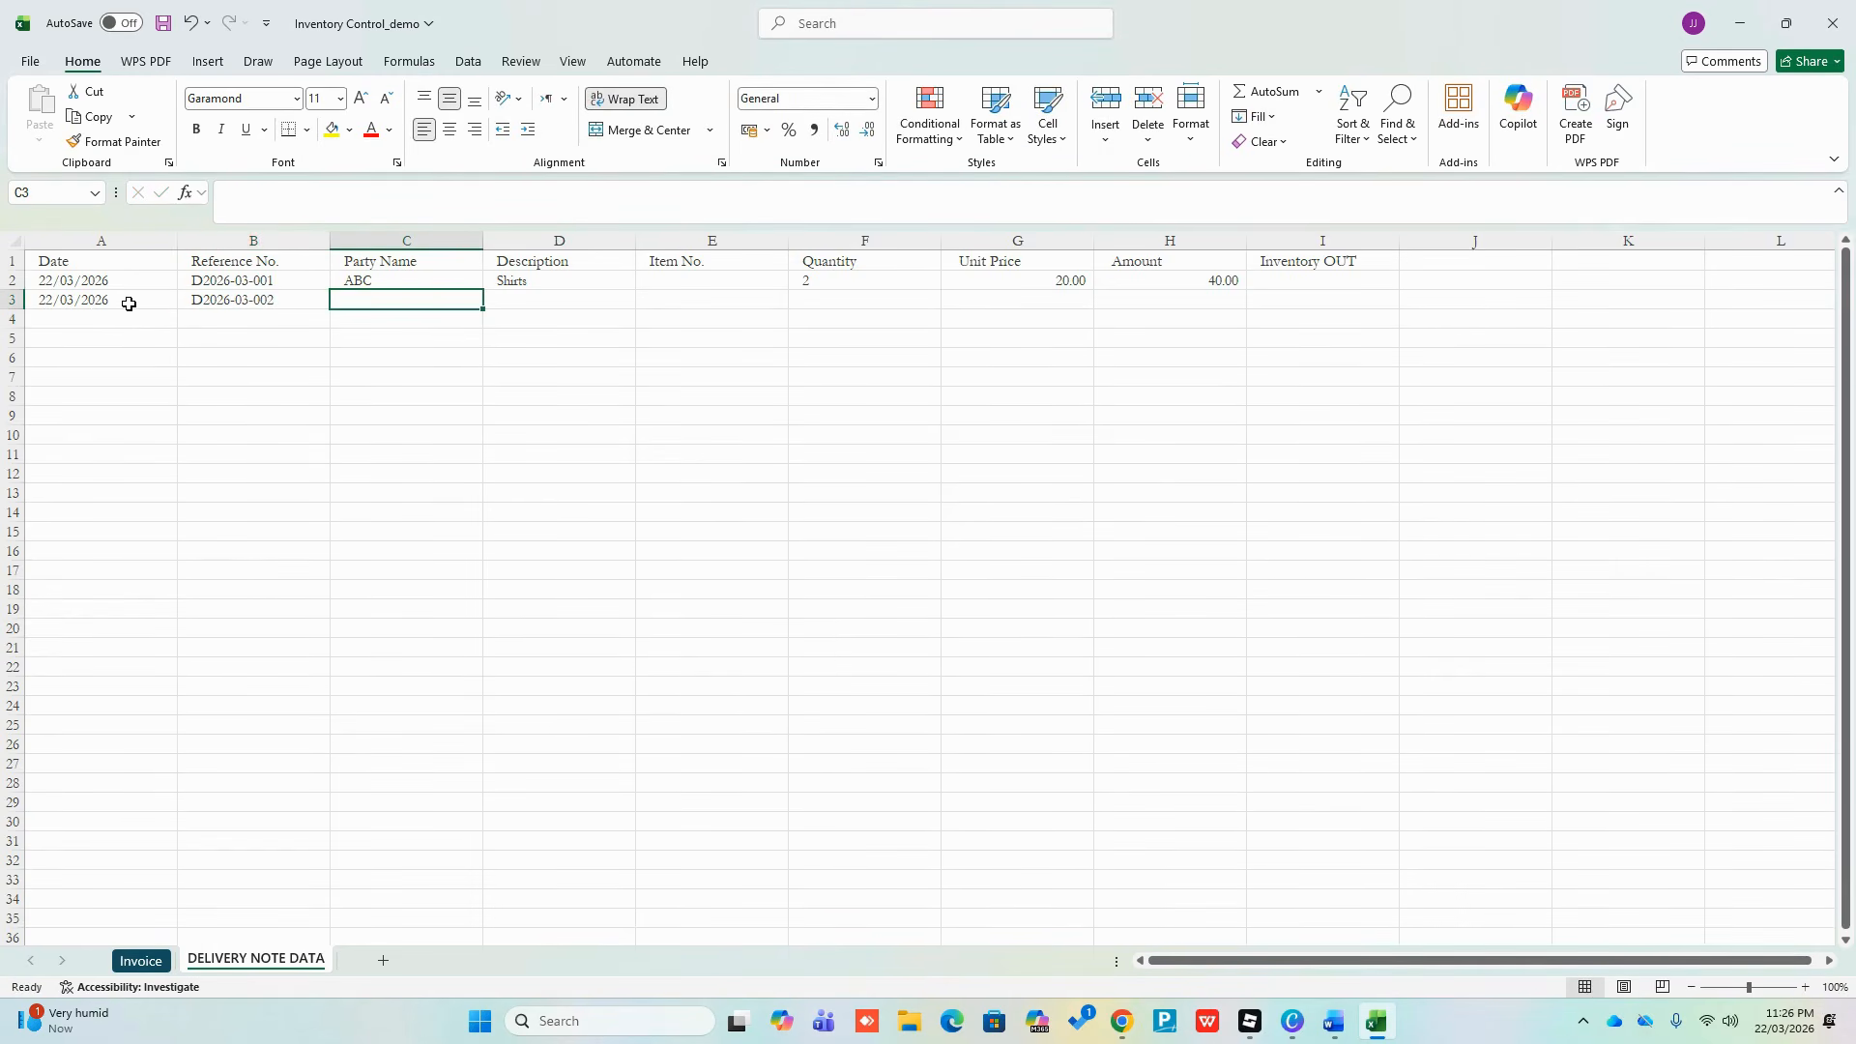
text(DEF)
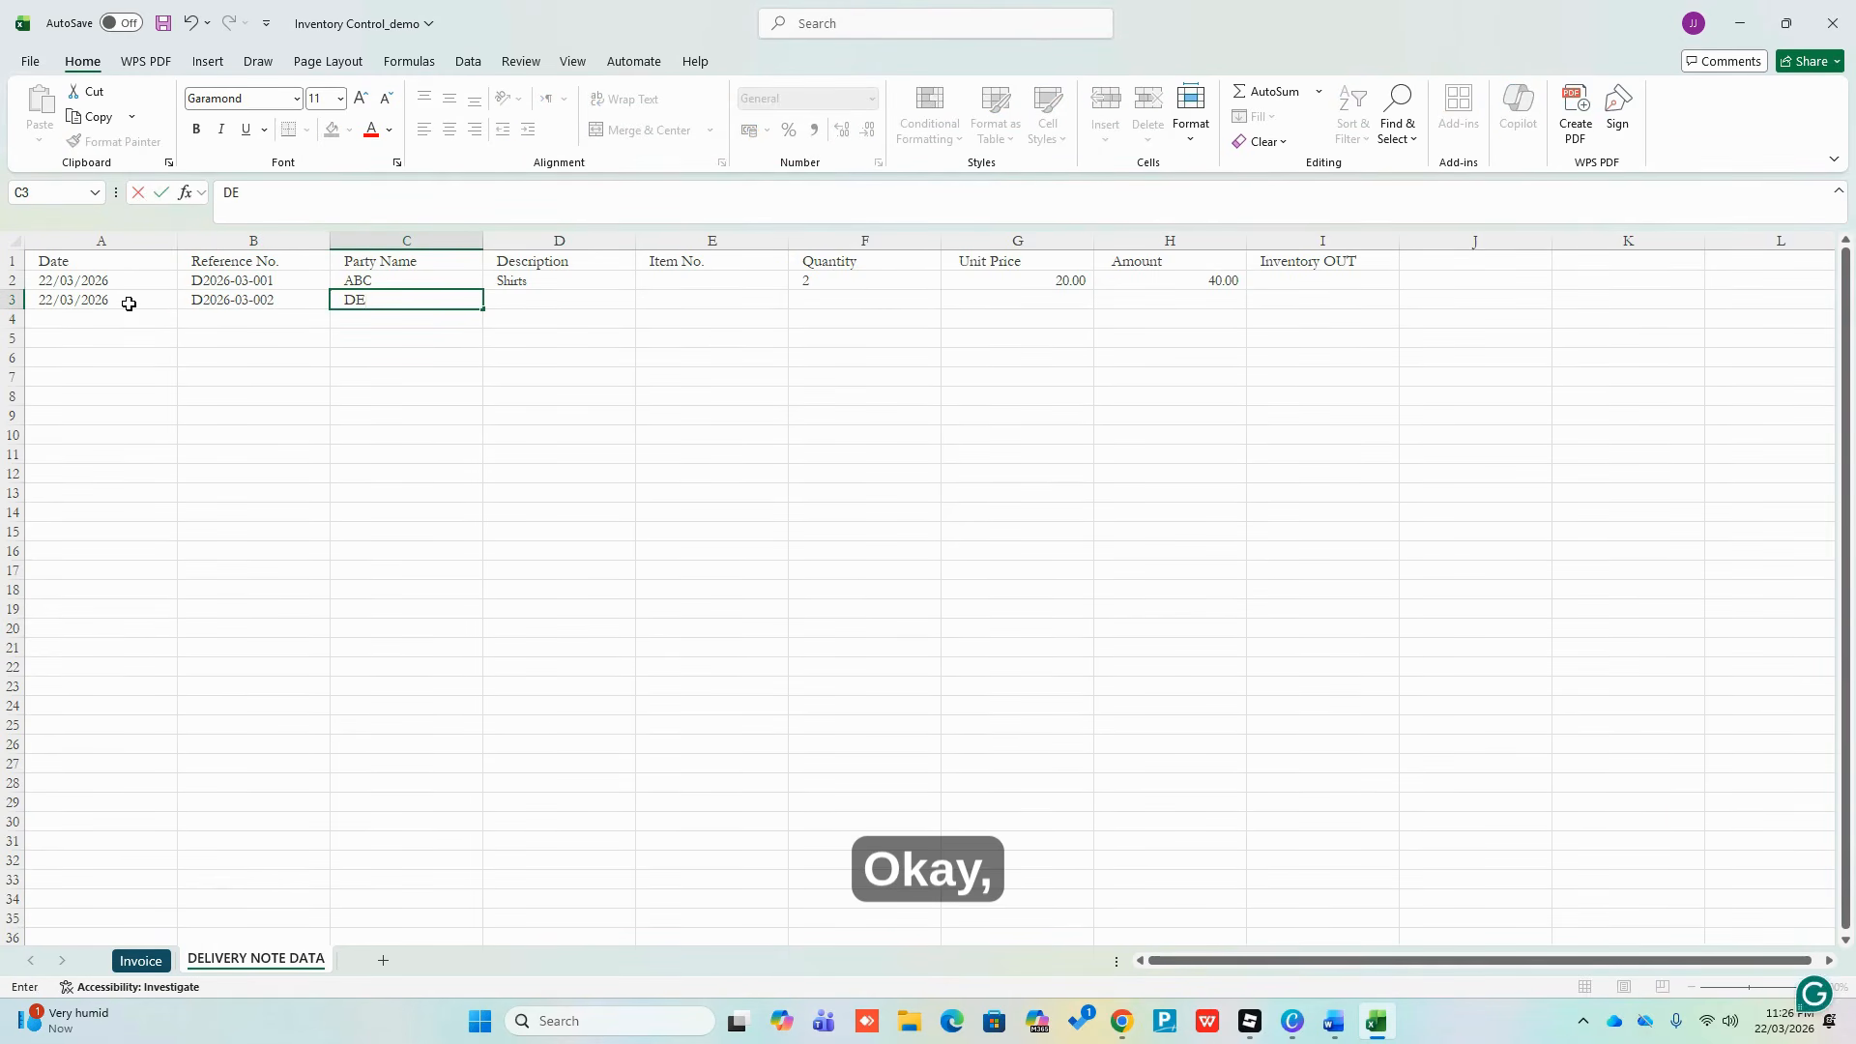
key(Return)
key(Up)
key(Up)
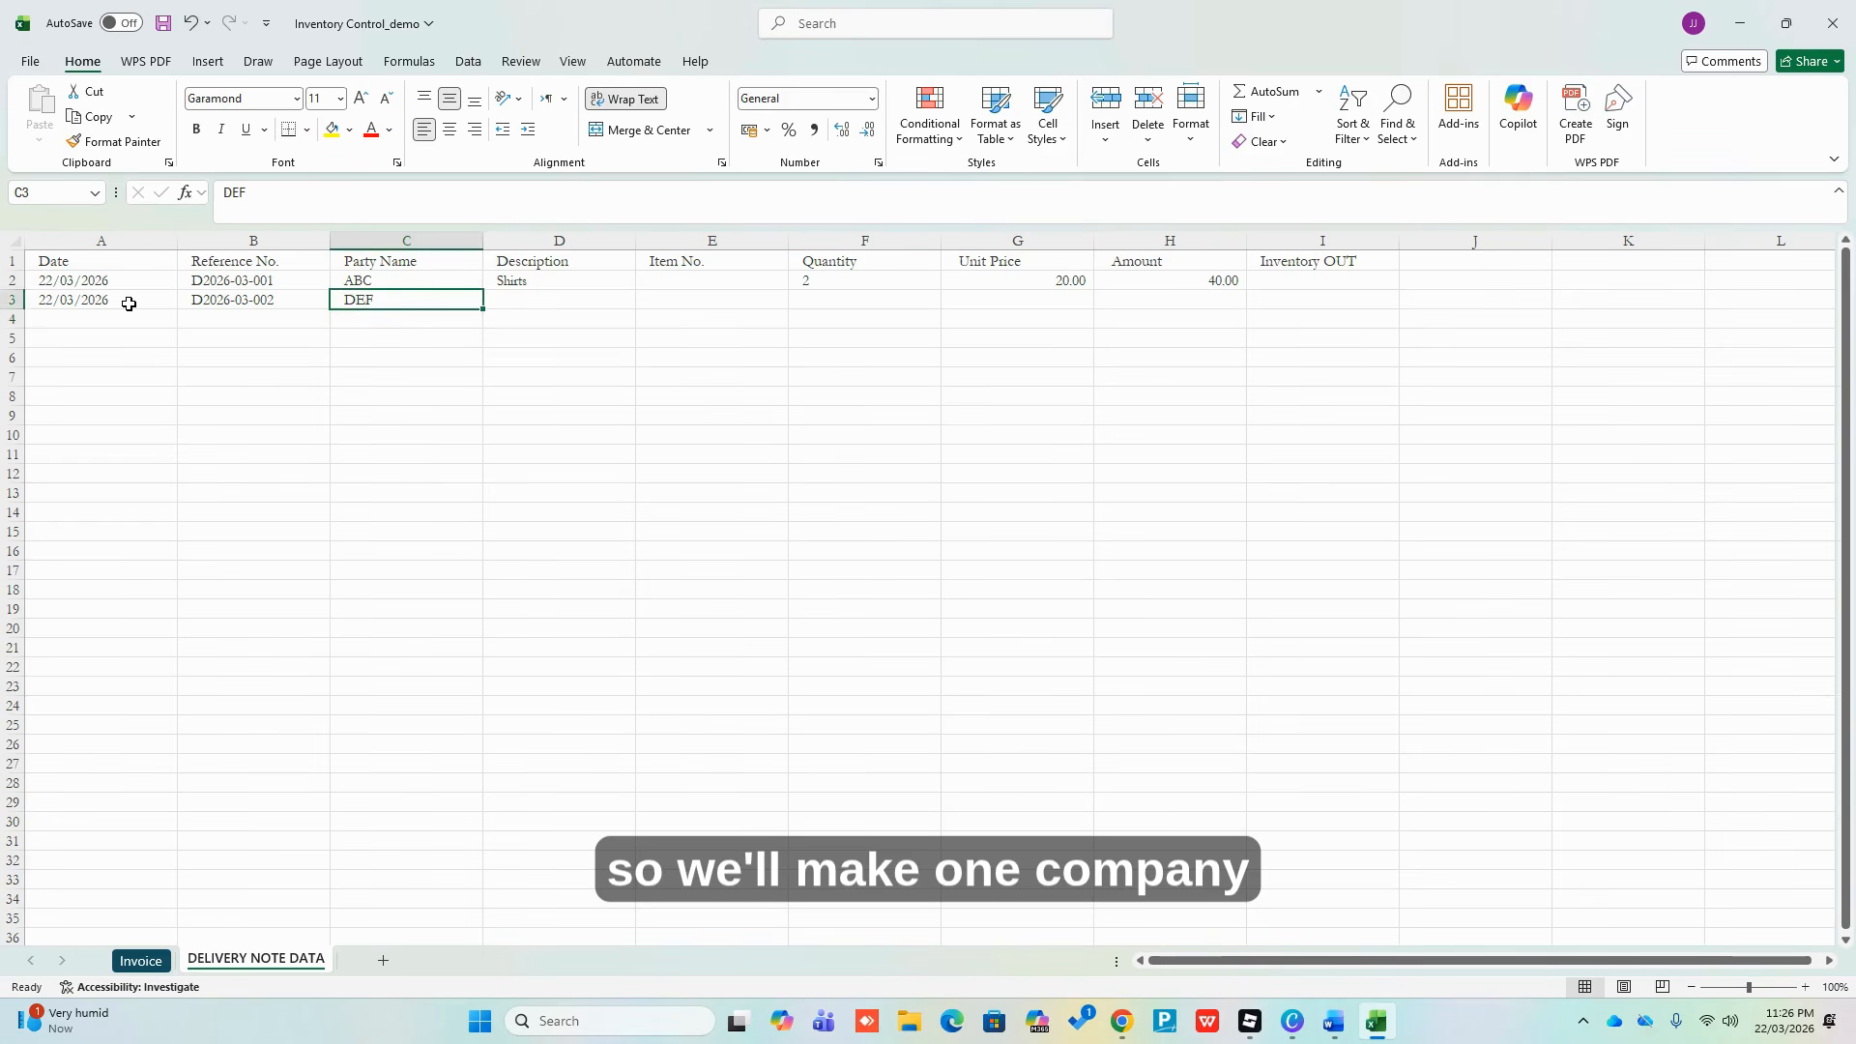
click(517, 300)
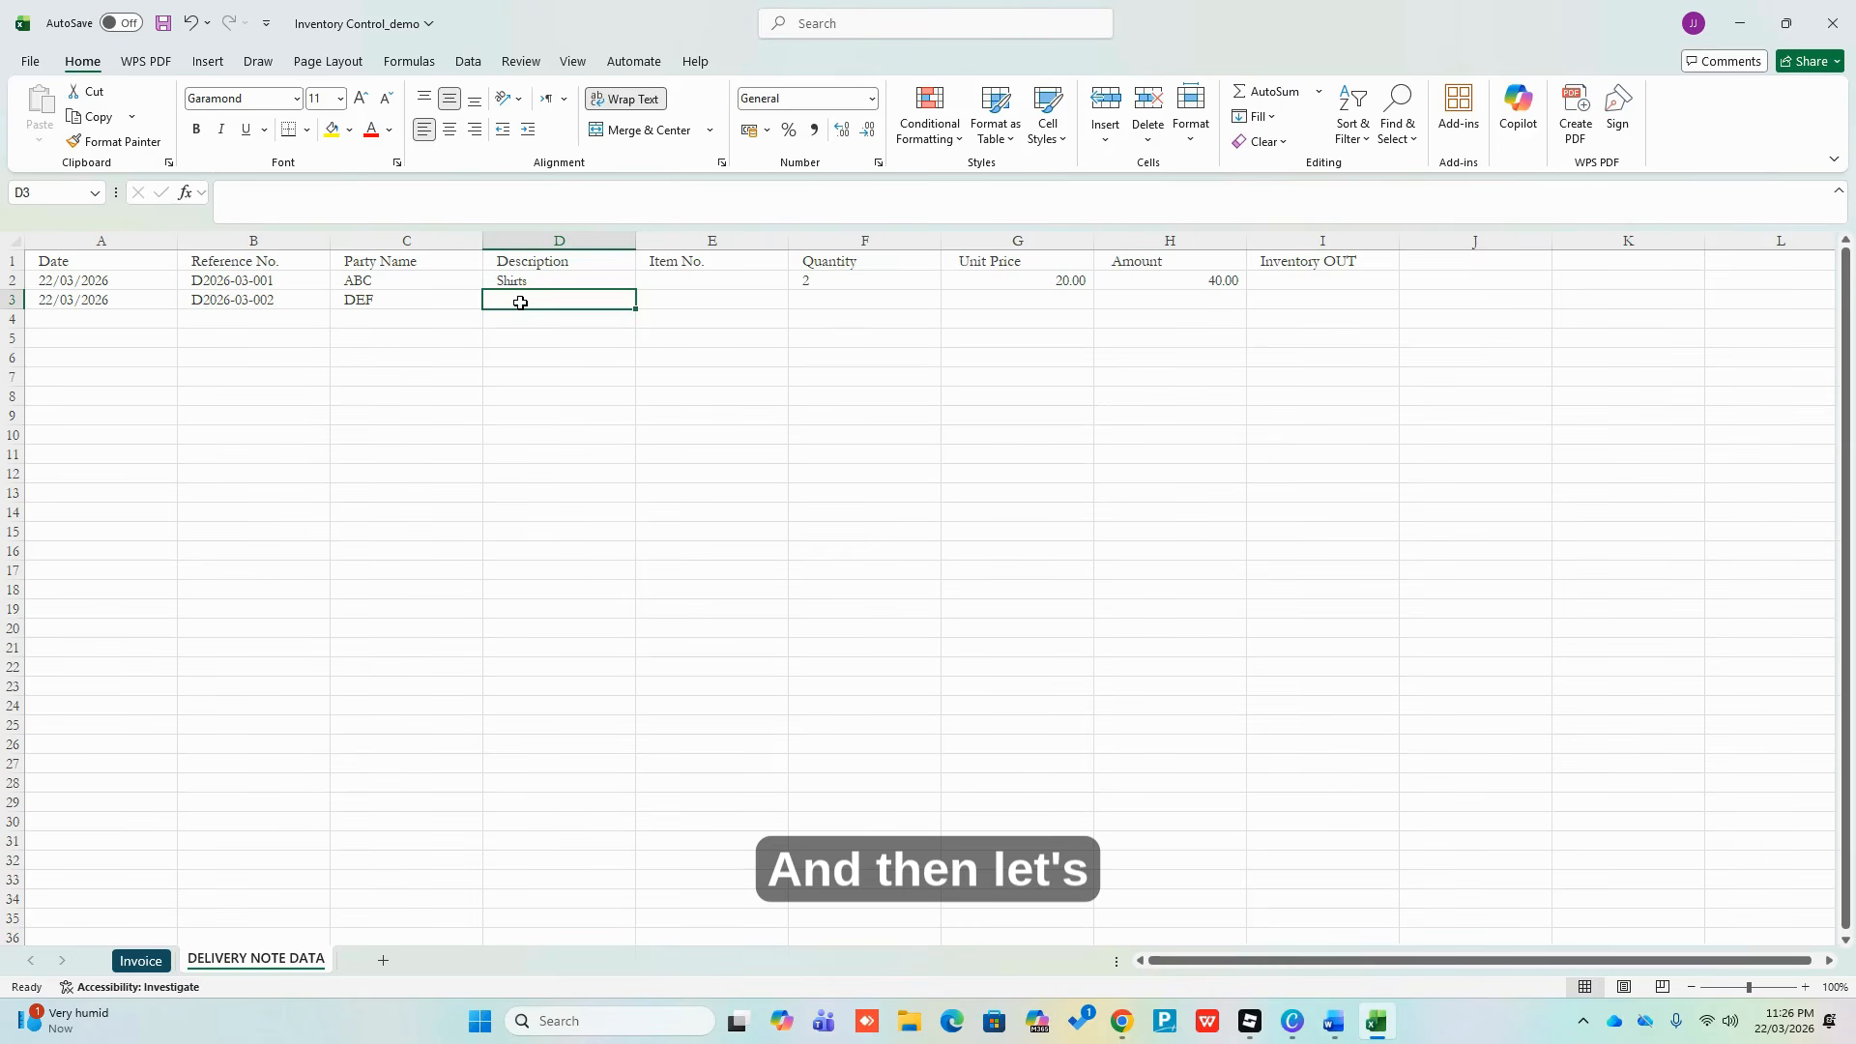
text(Pan)
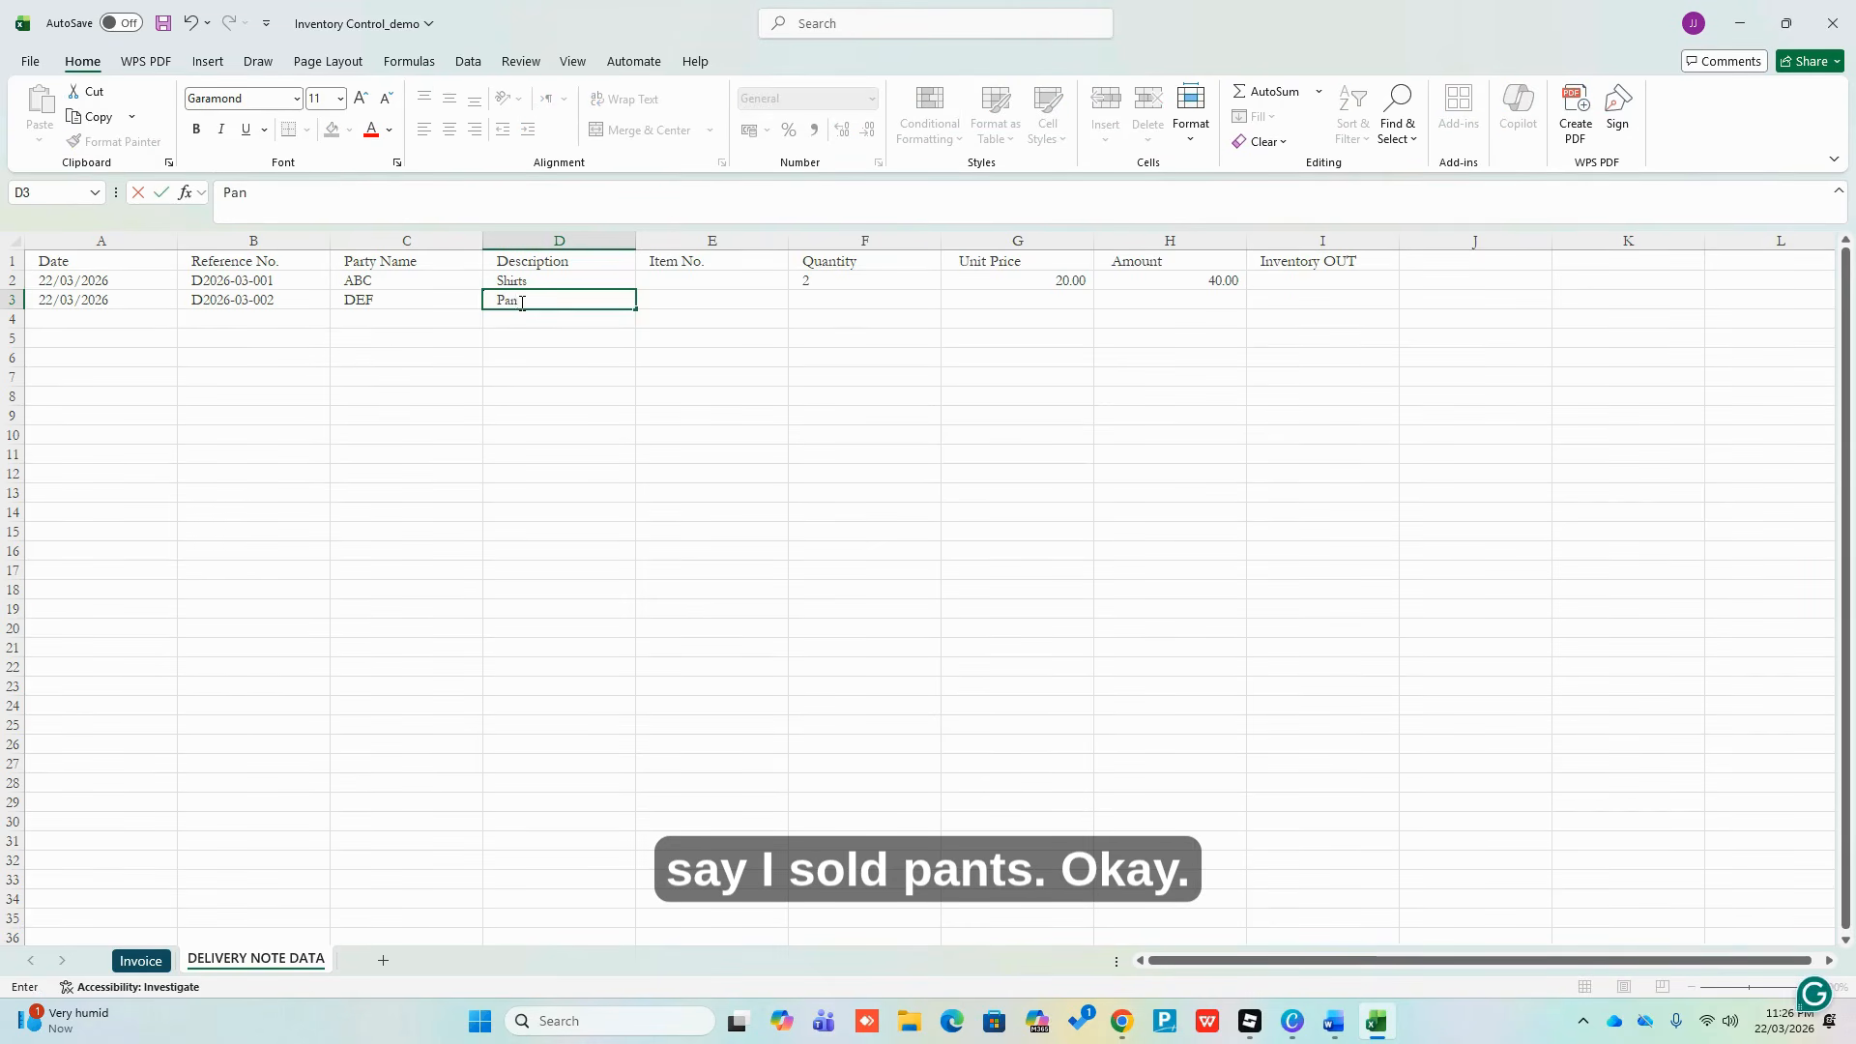
text(ts)
key(Return)
Enter quantity 3 and unit price 30 in row 3
key(Up)
key(Right)
key(Right)
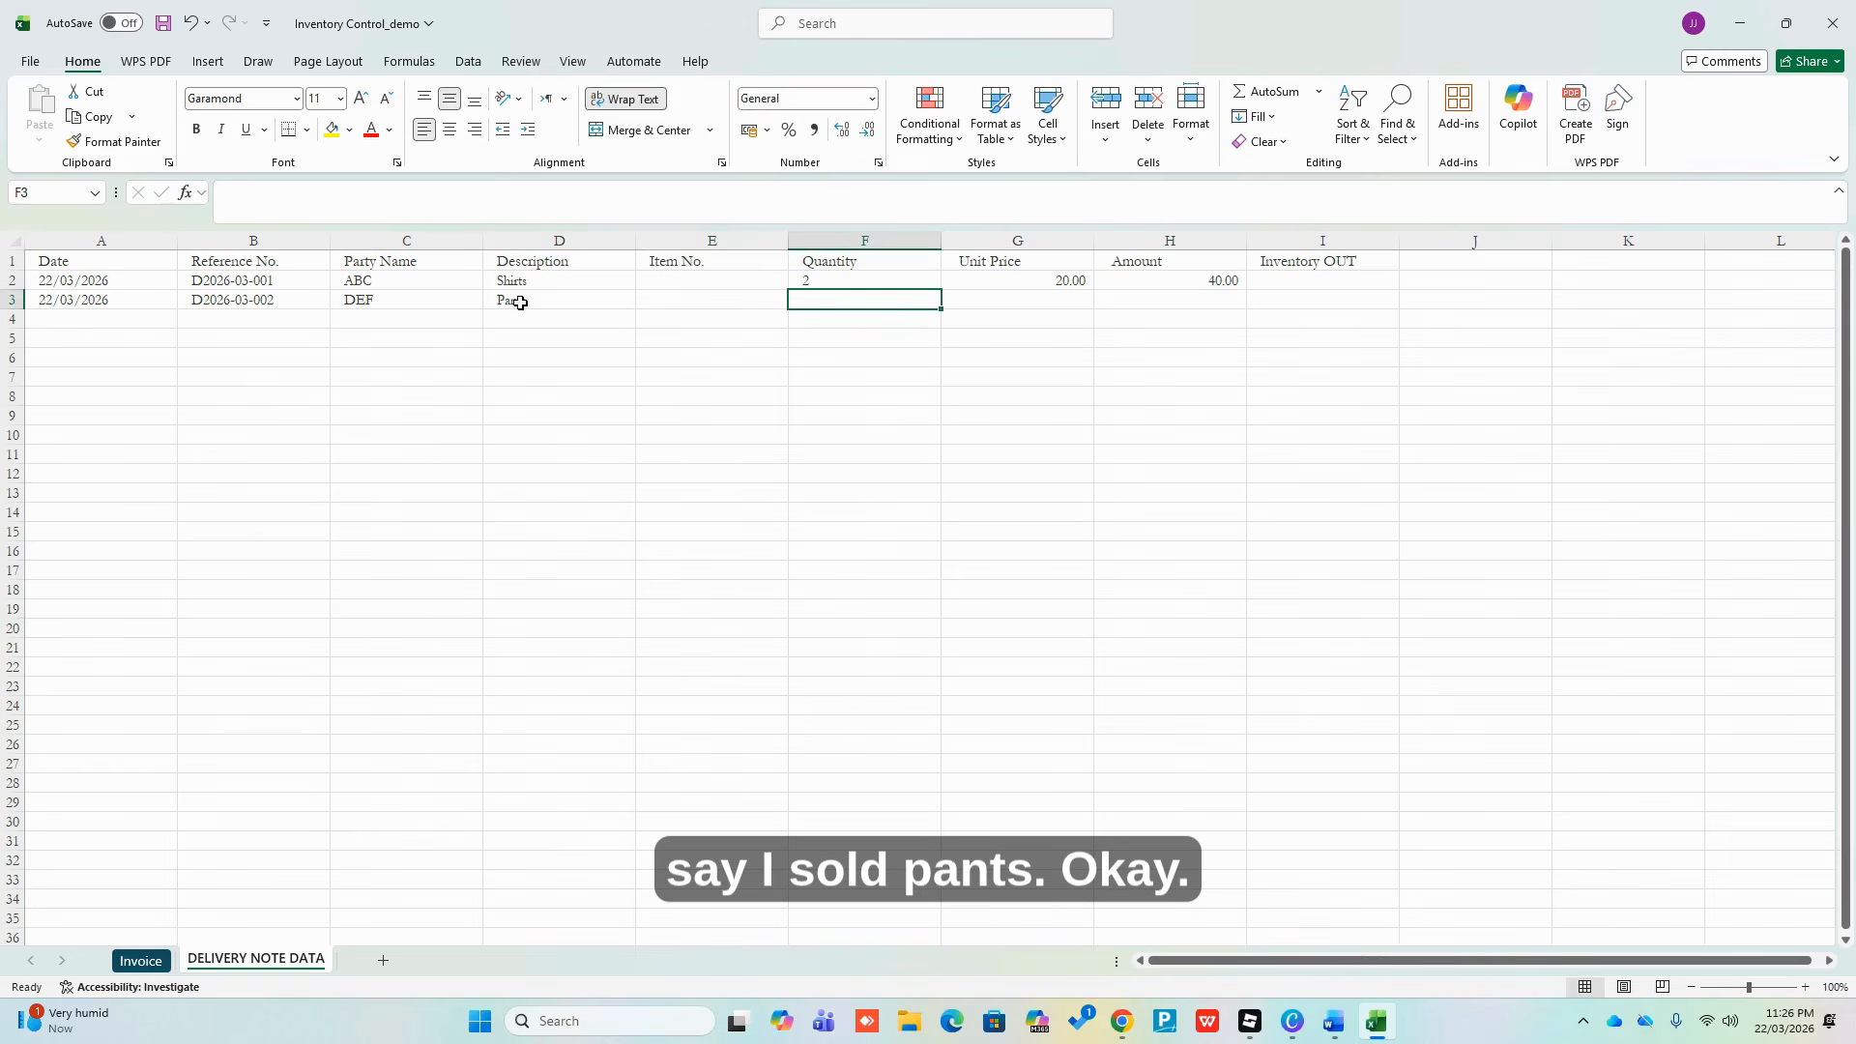
text(3)
key(Tab)
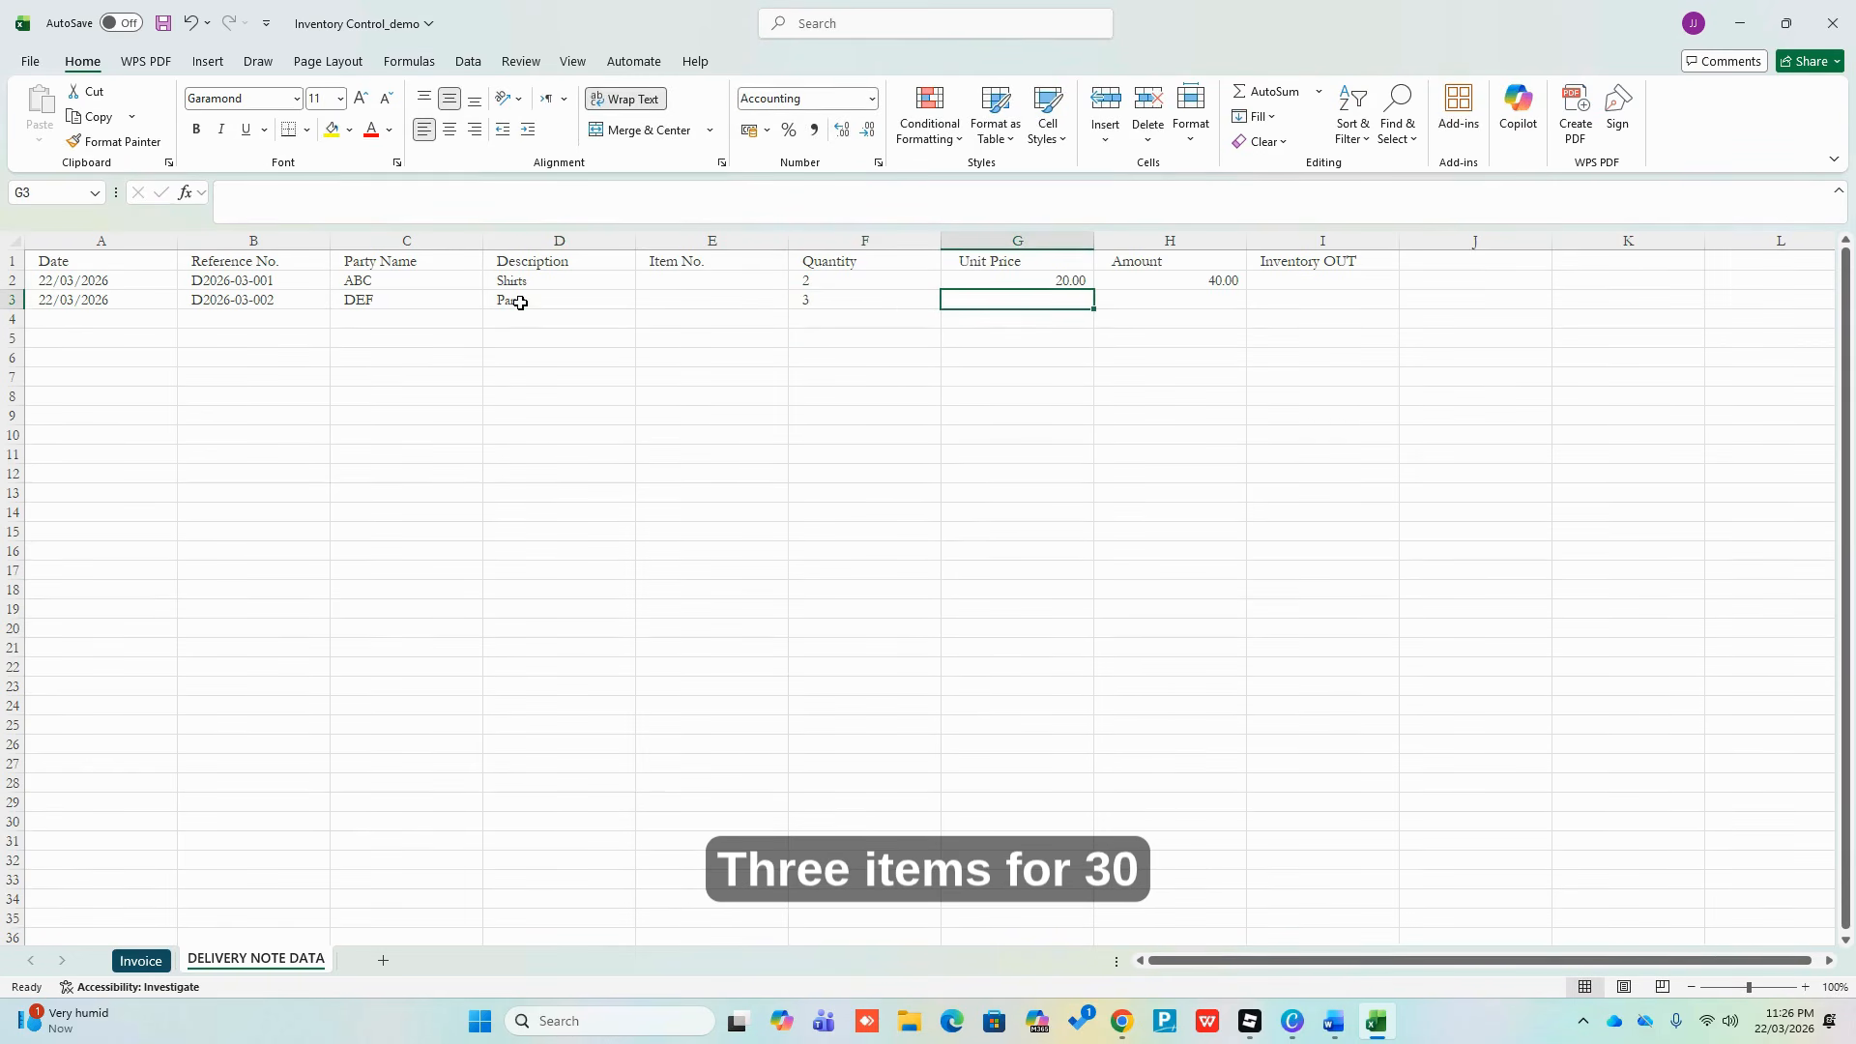
text(30)
key(Return)
Add the Amount formula =F3*G3 in H3, giving 90.00
key(Up)
key(Right)
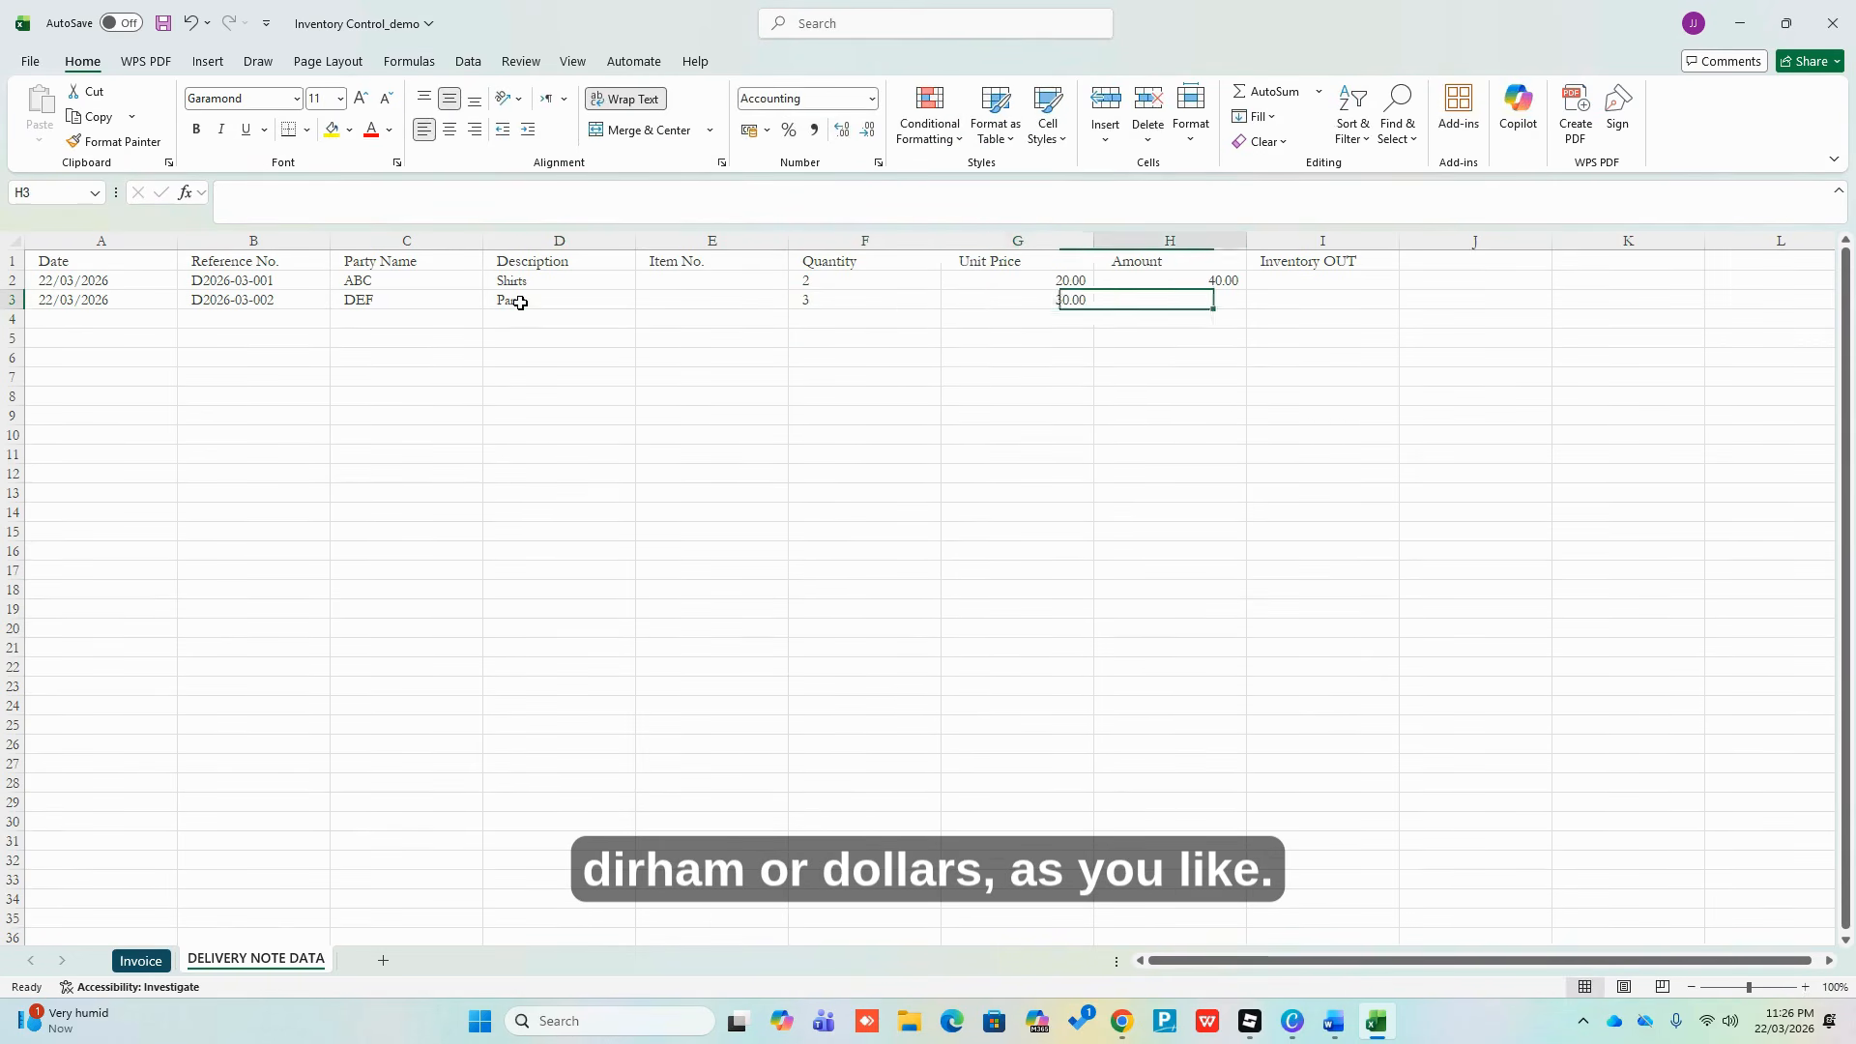
text(=)
key(Left)
key(Left)
key(Left)
key(Right)
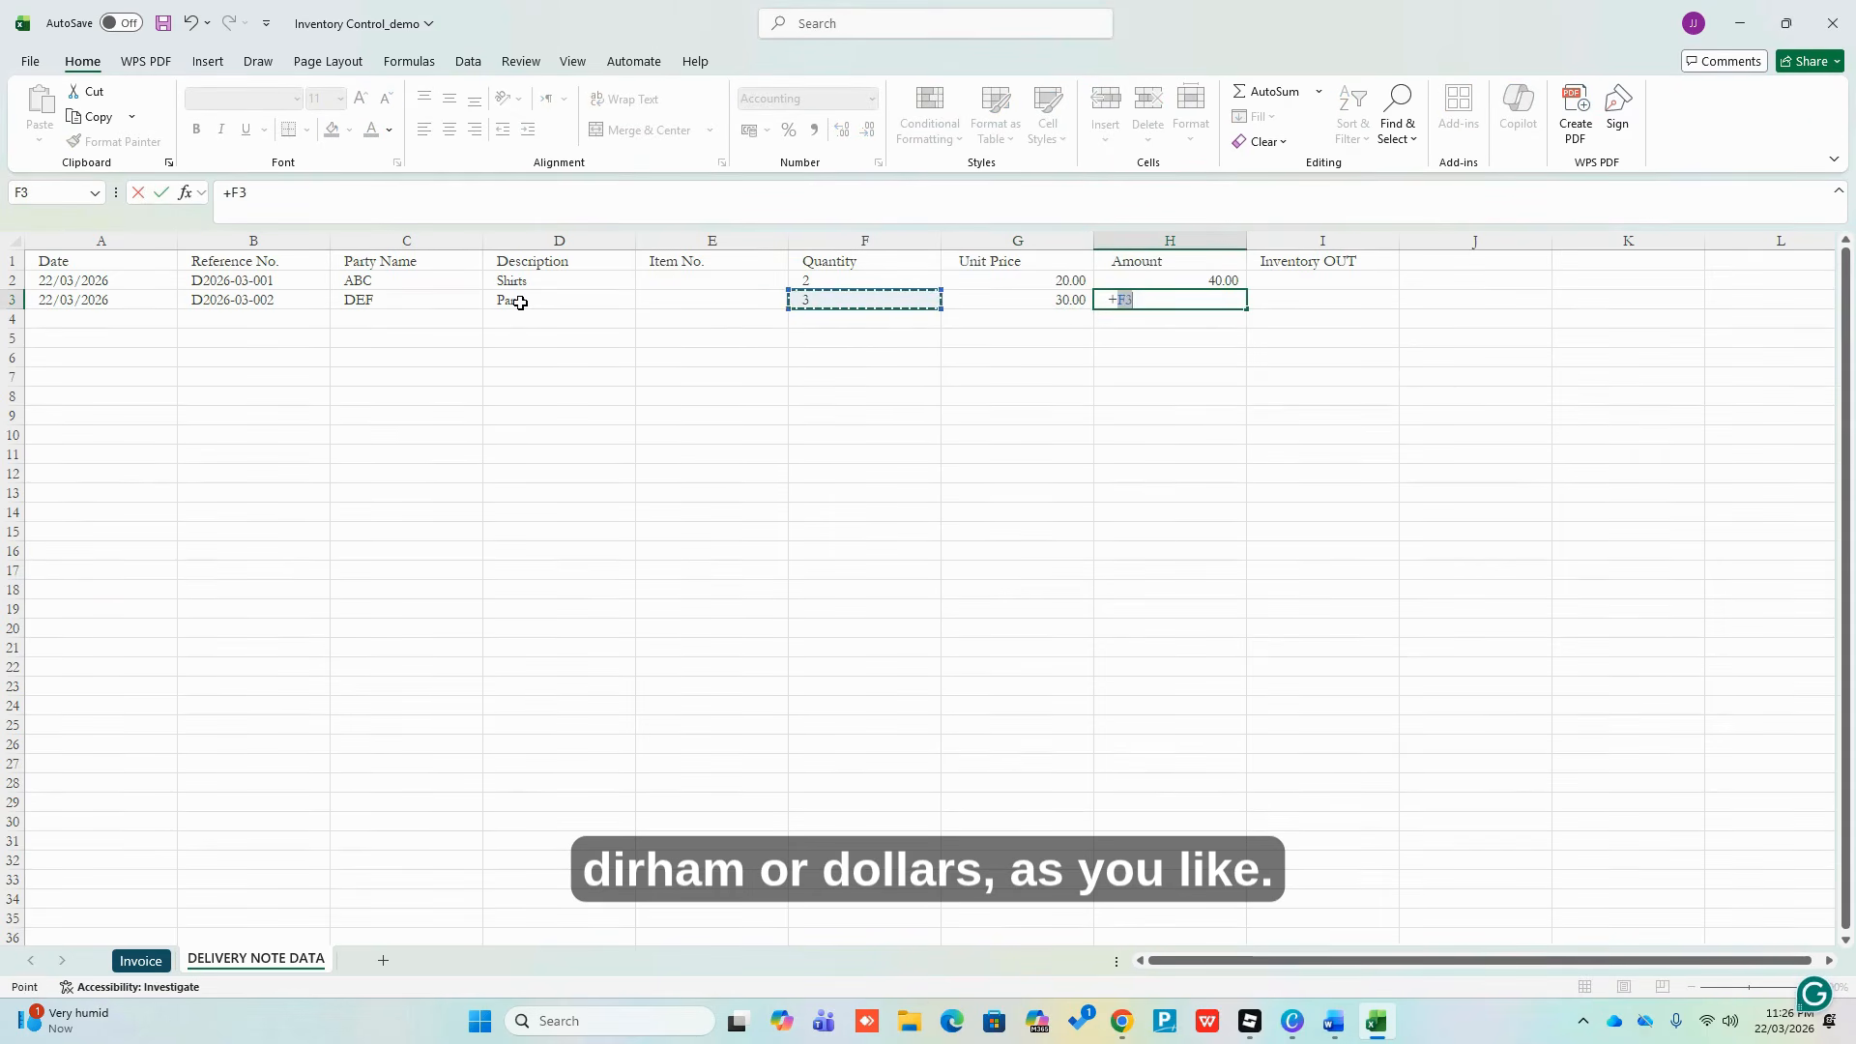
text(*)
key(Left)
key(Return)
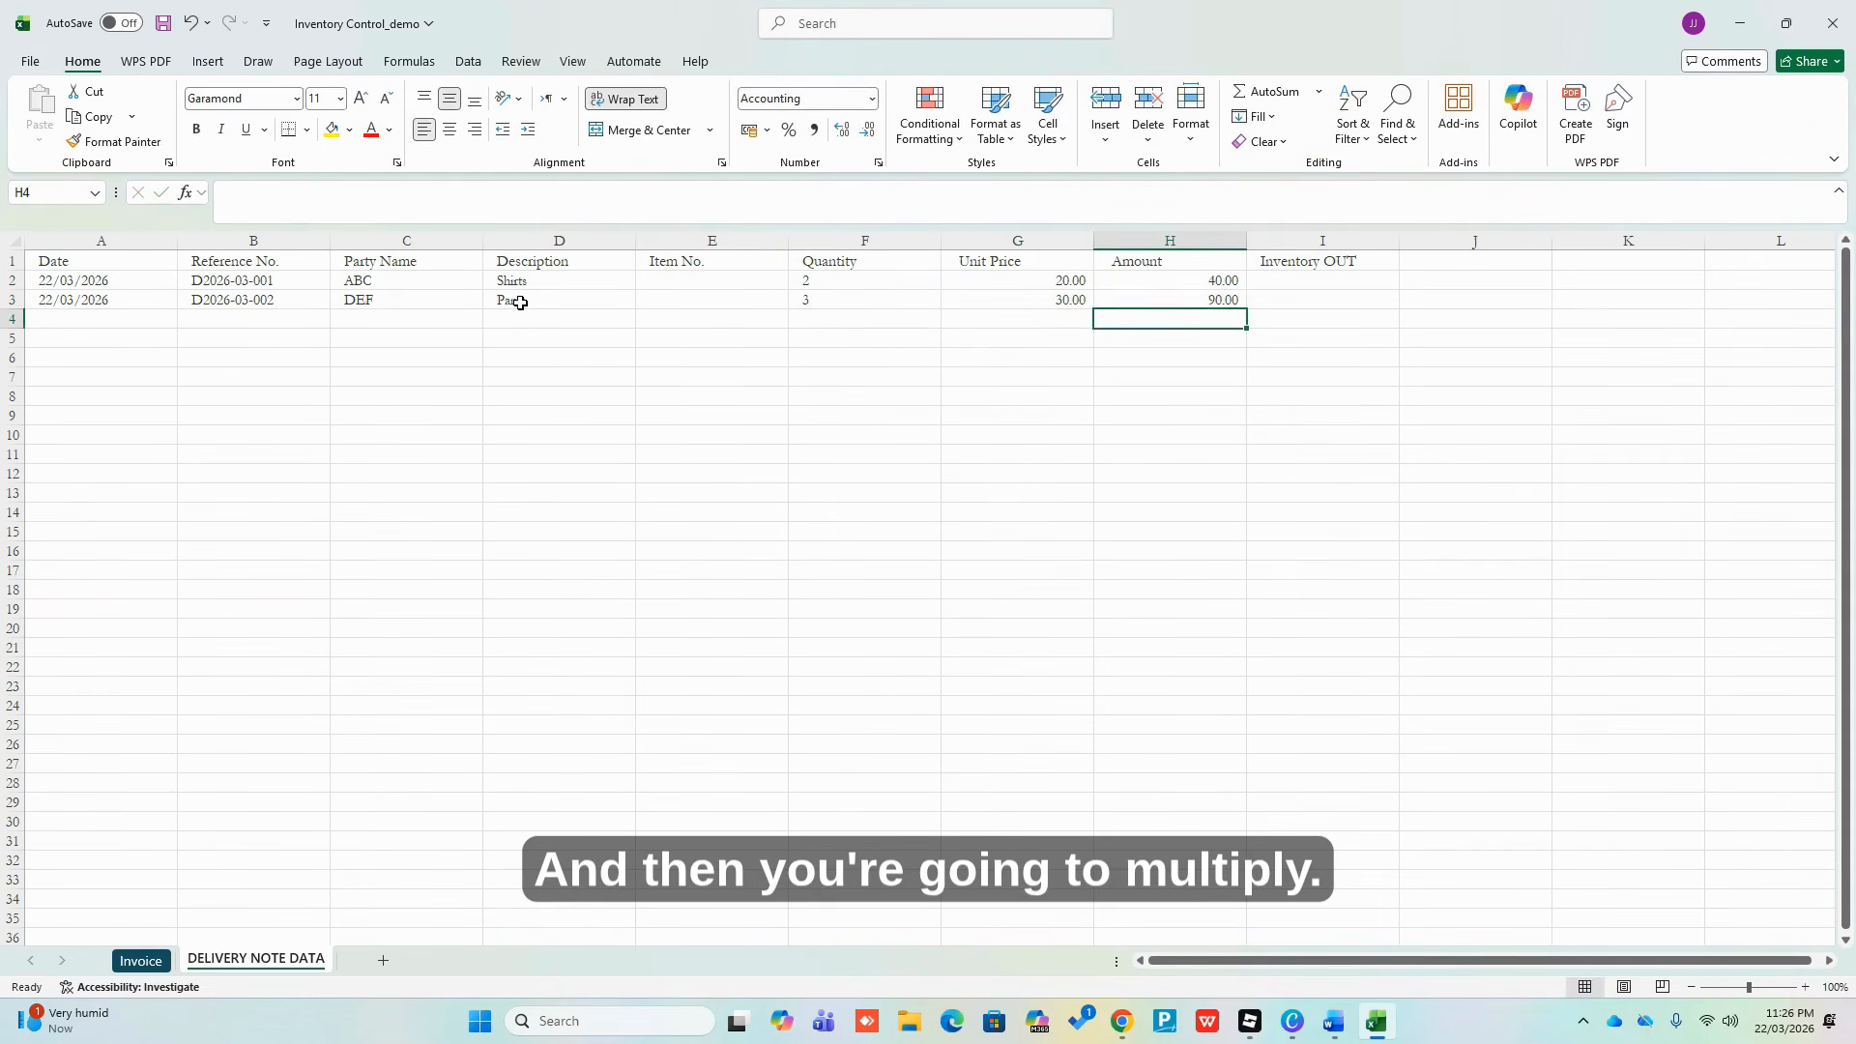
key(Up)
key(Down)
key(Left)
key(Left)
key(Left)
key(Left)
key(Left)
key(Left)
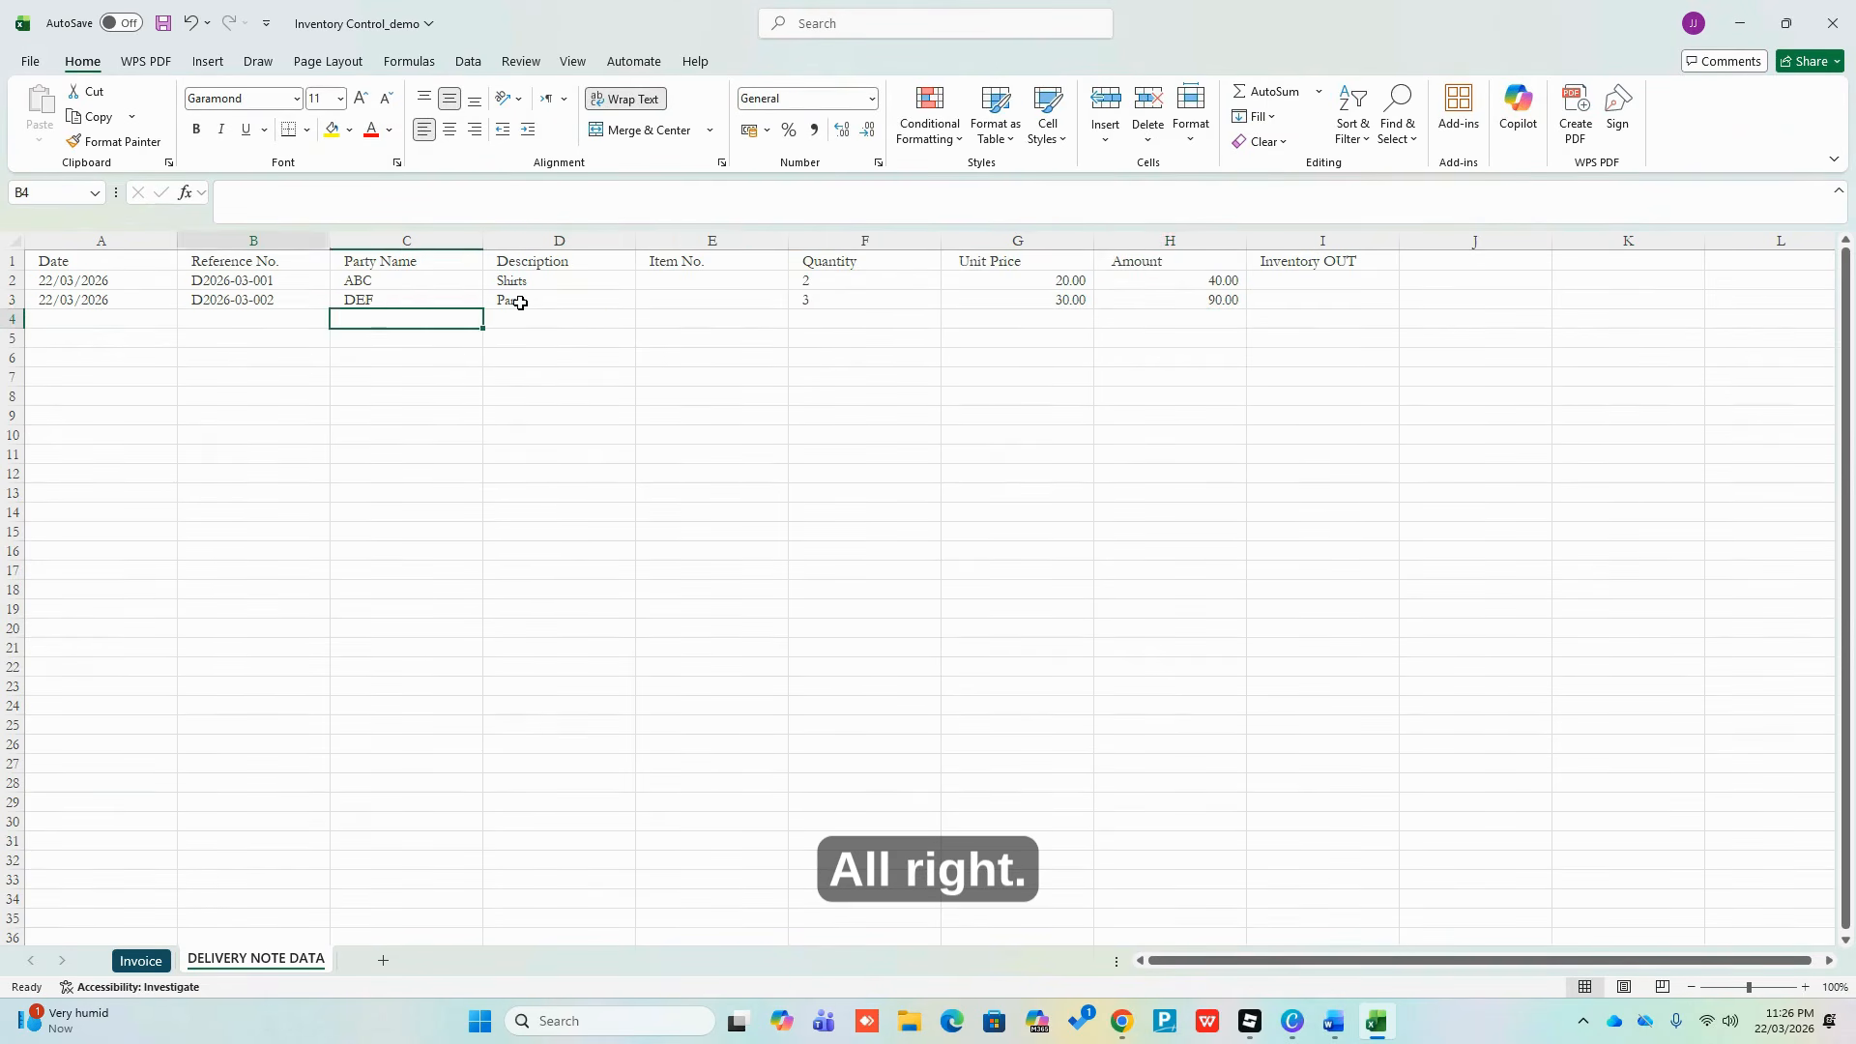
key(Left)
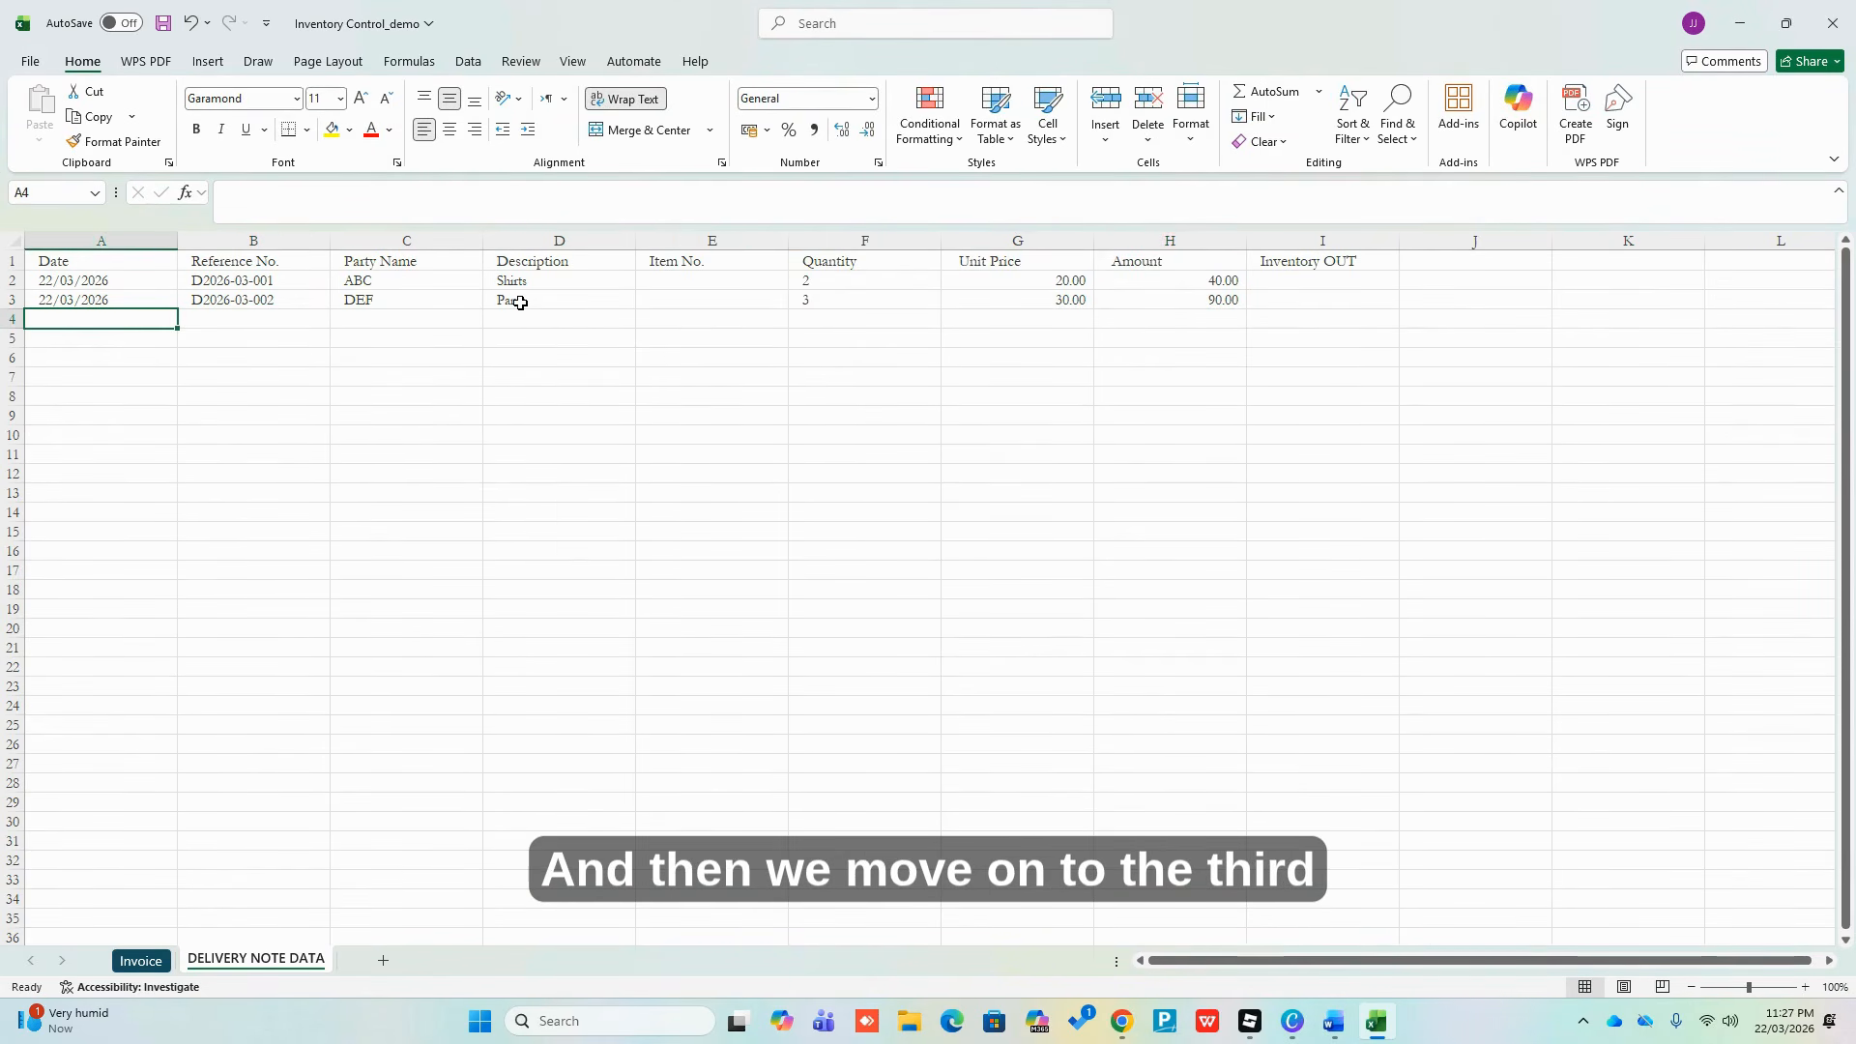
Enter date 22/03/2026 in A4, correcting the mistyped year 2022
text(22/)
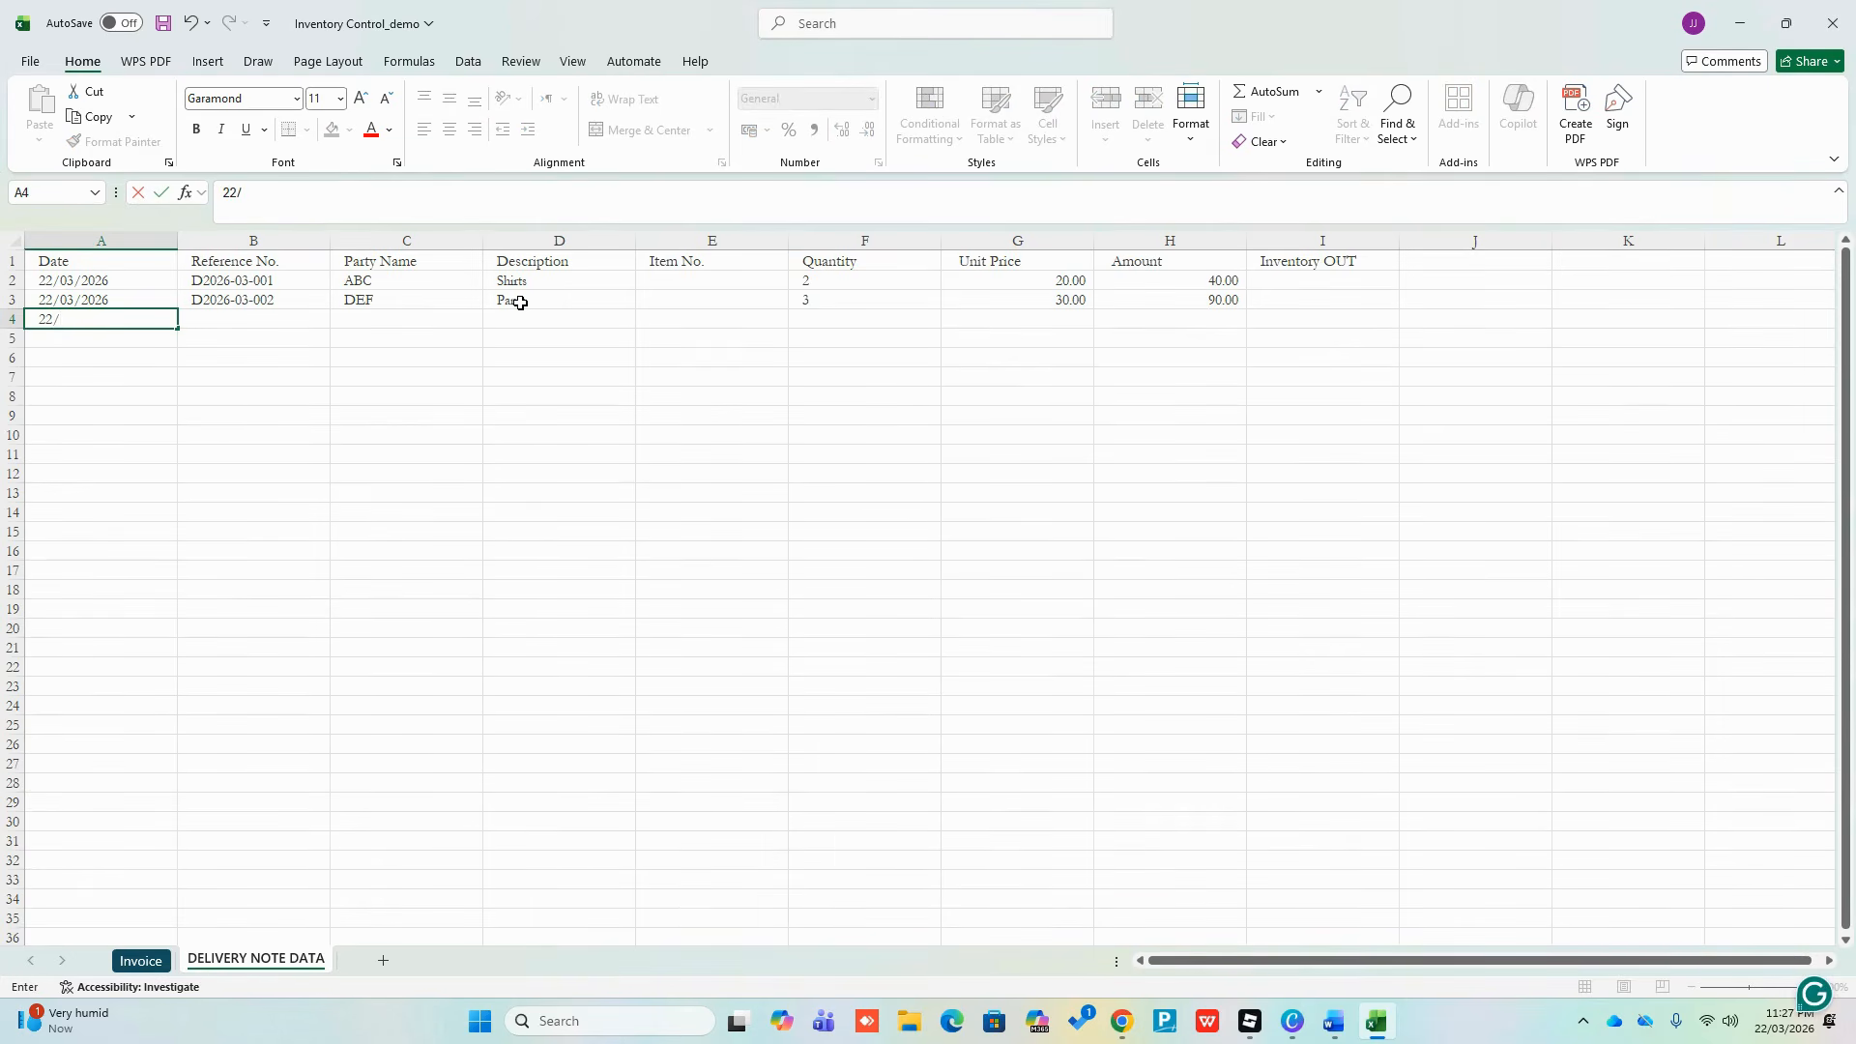
text(03/20)
text(22)
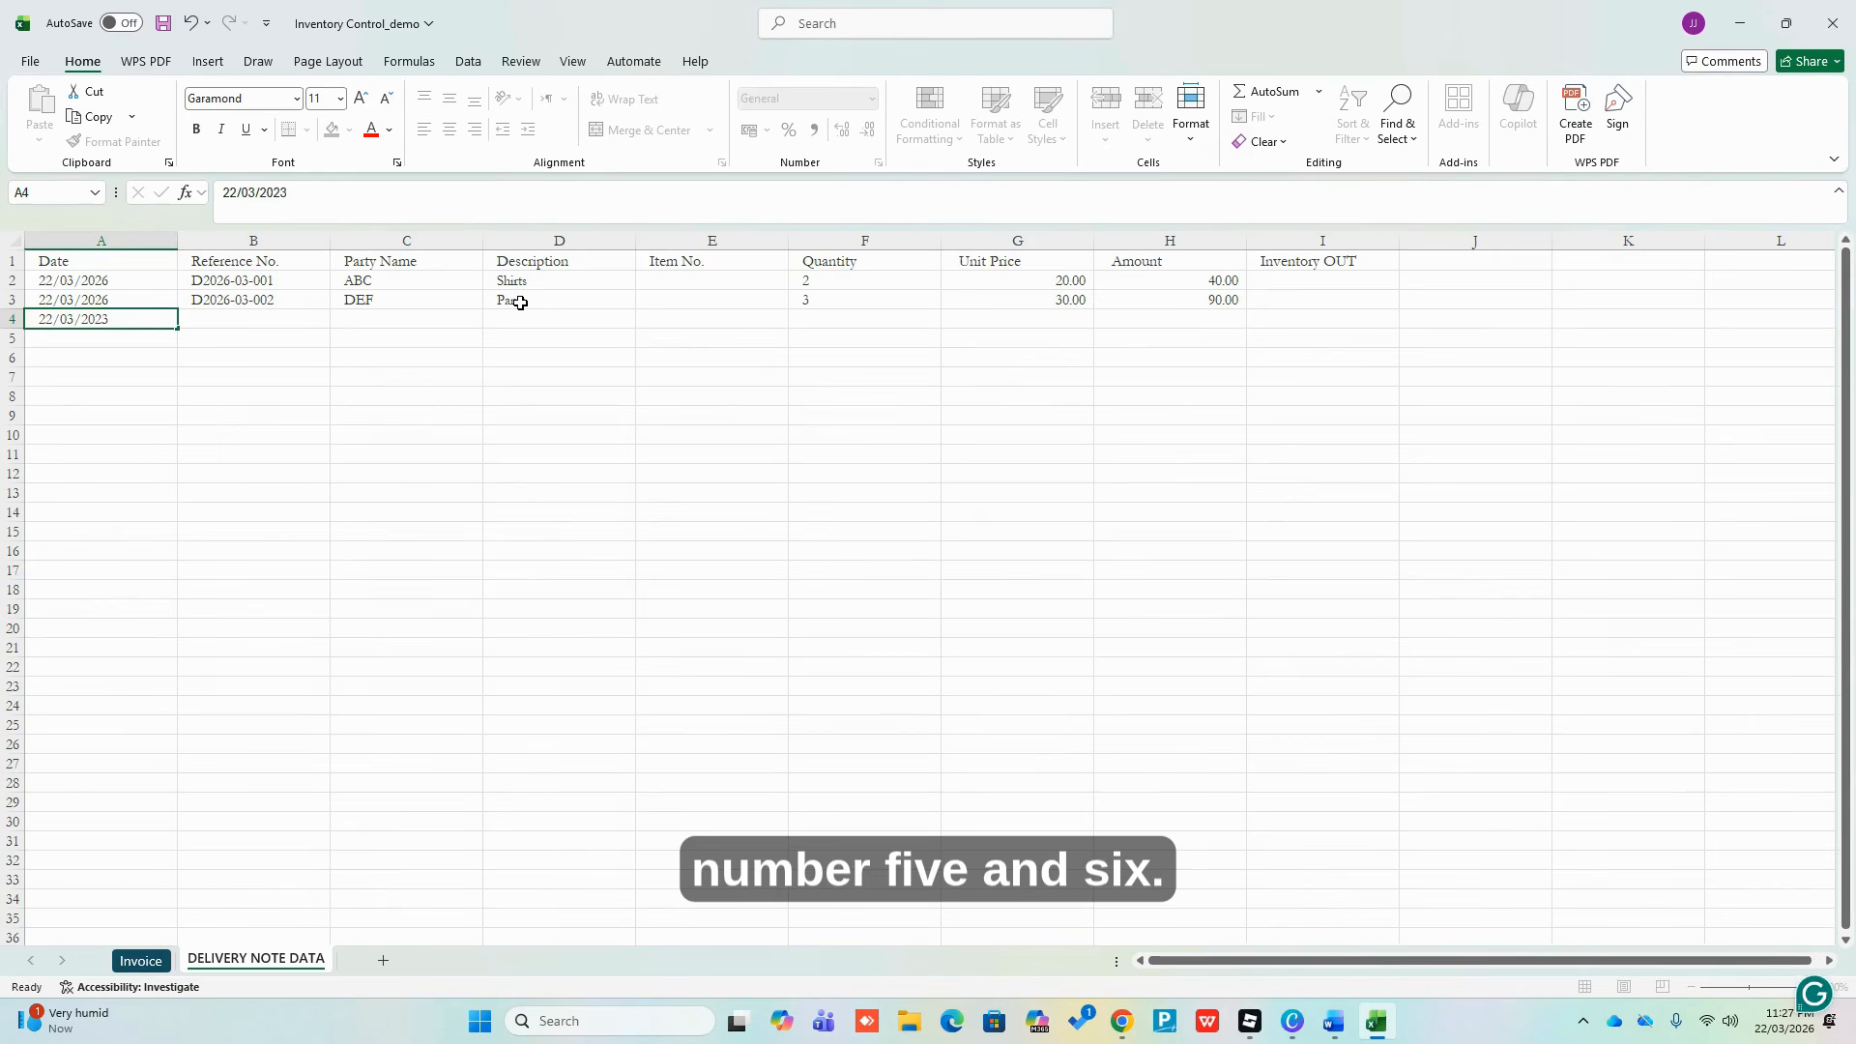
key(Return)
key(Up)
key(F2)
key(BackSpace)
text(6)
key(Return)
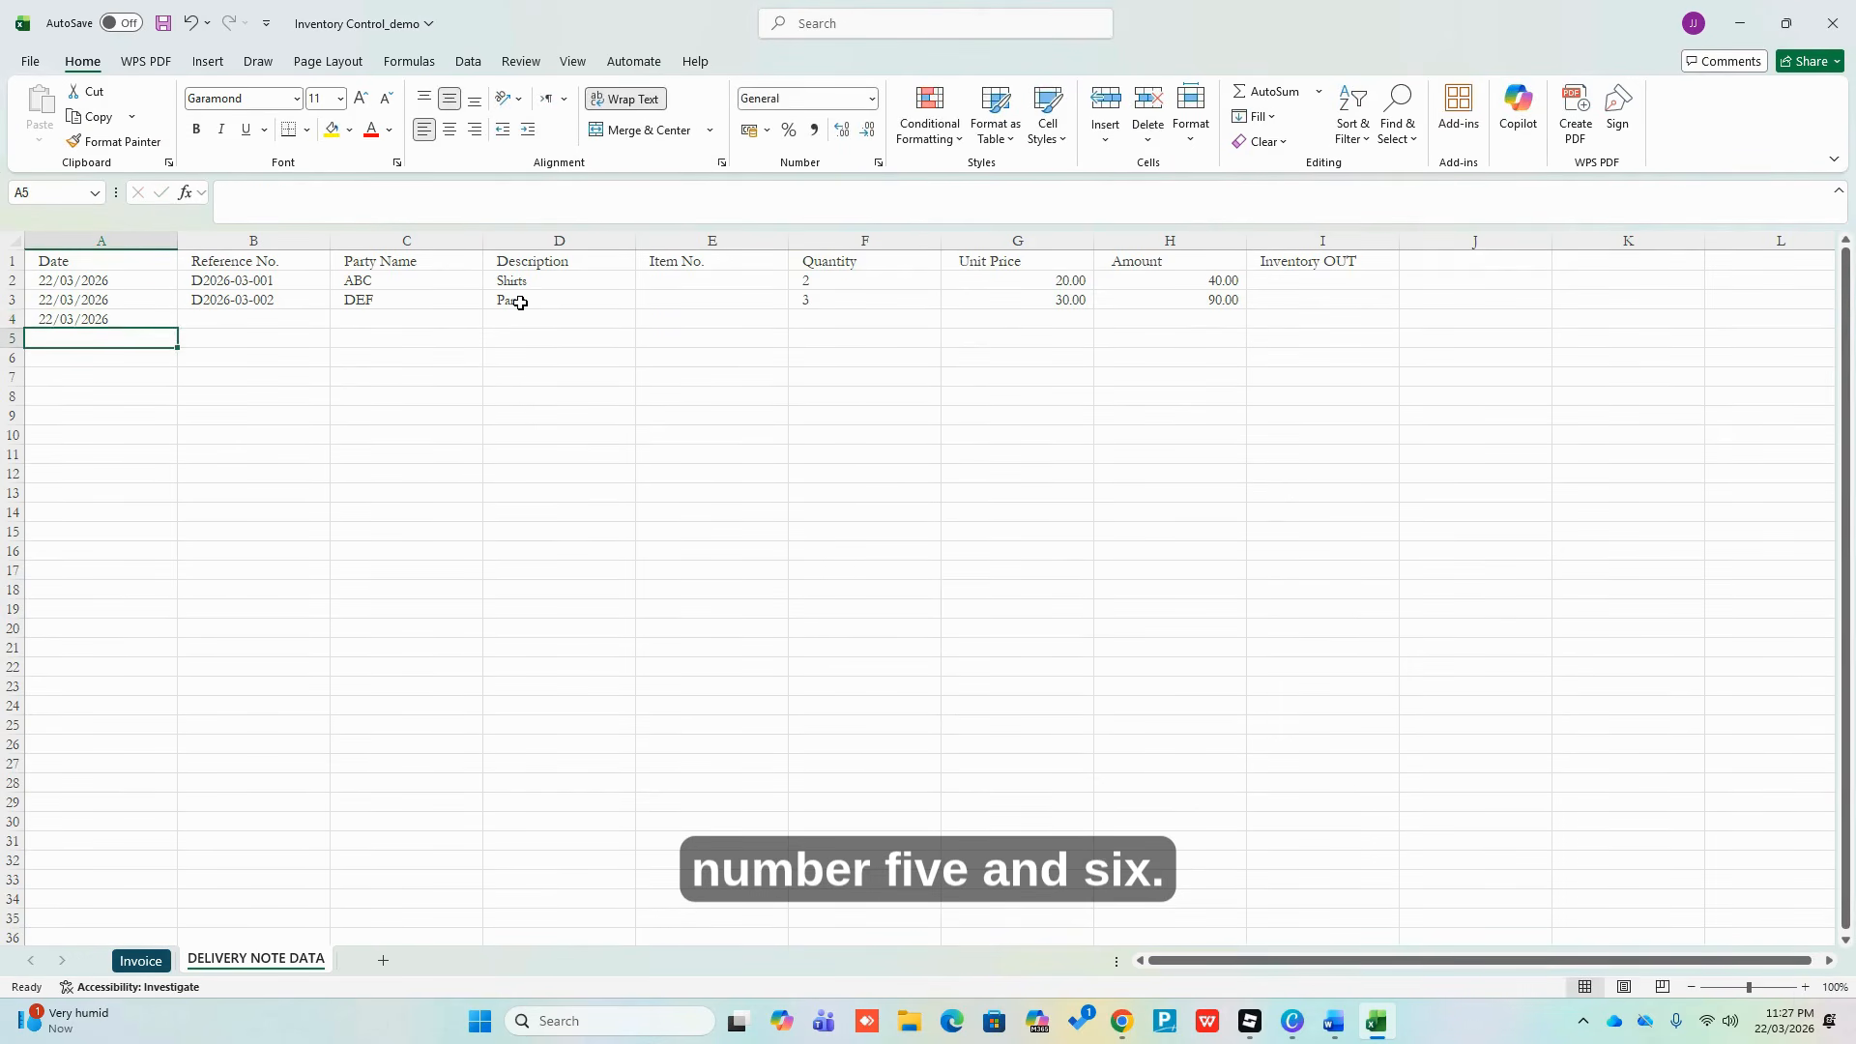
Copy the reference down into B4 and change it to D2026-03-003
key(Up)
key(Right)
key(ctrl+d)
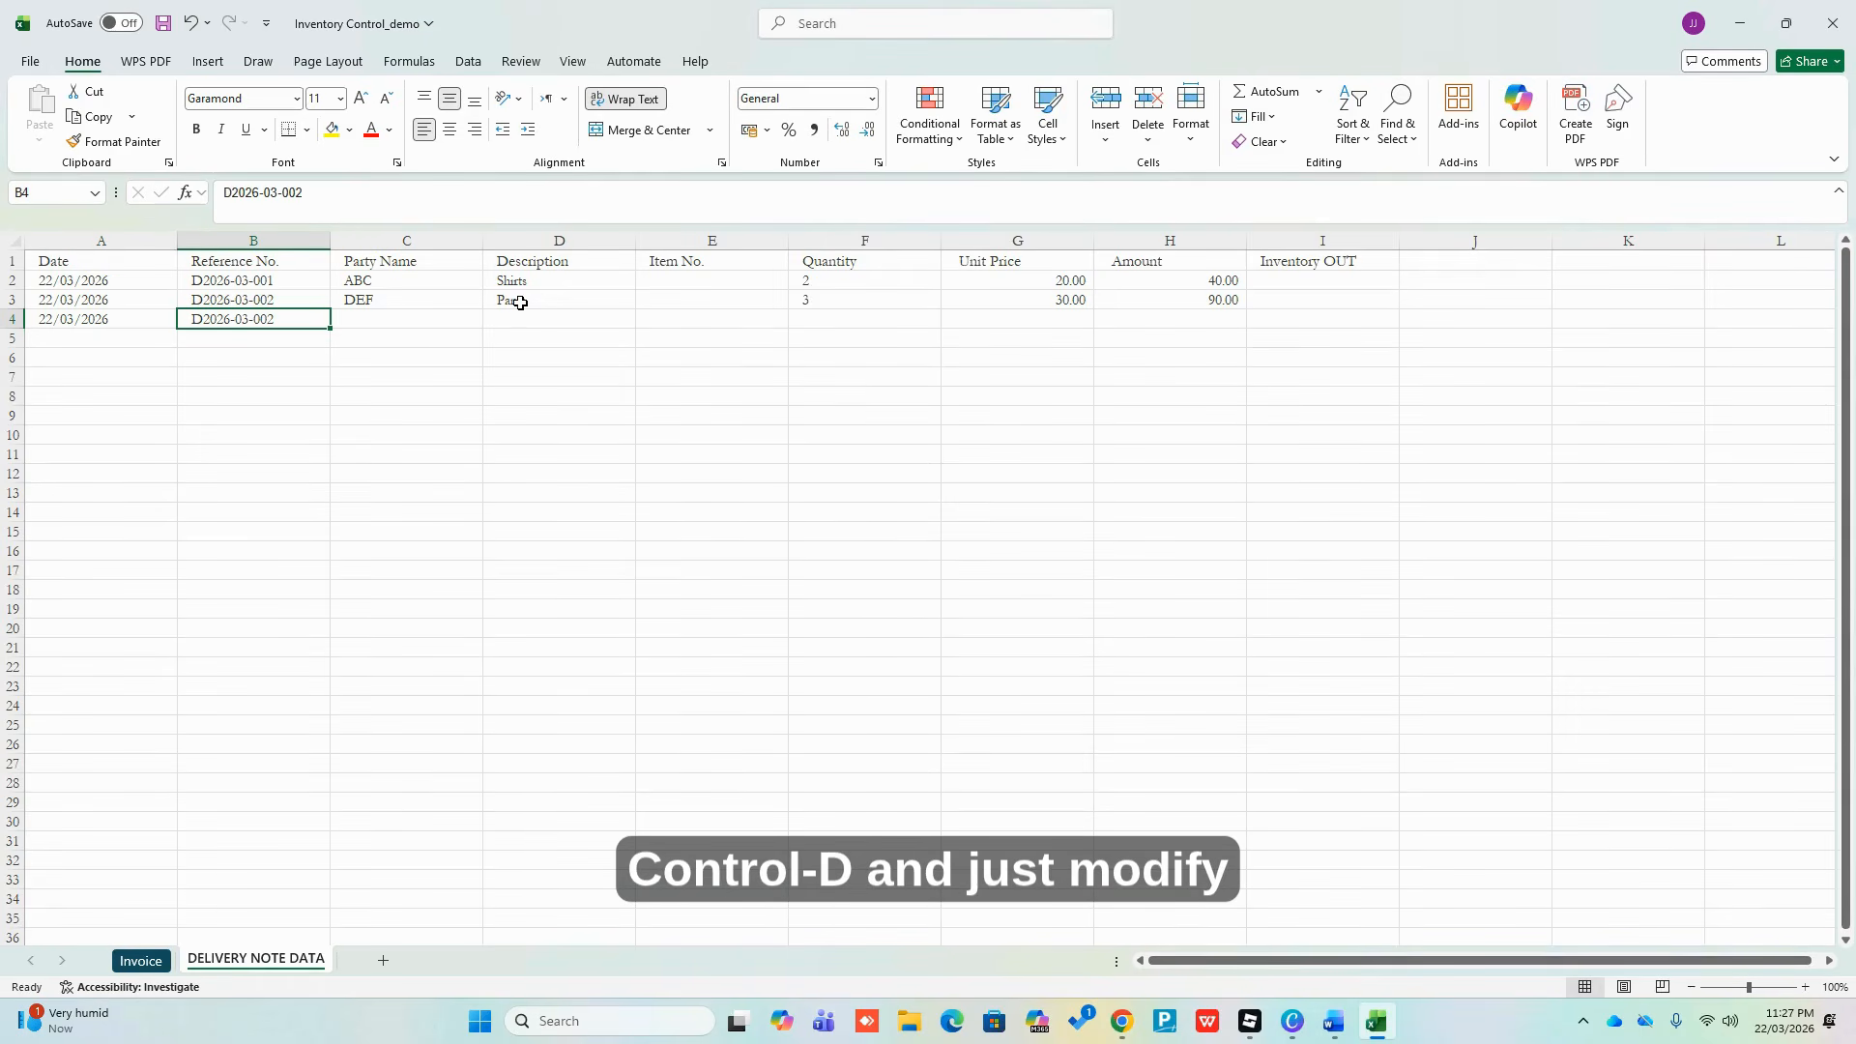
key(F2)
key(BackSpace)
text(3)
key(Return)
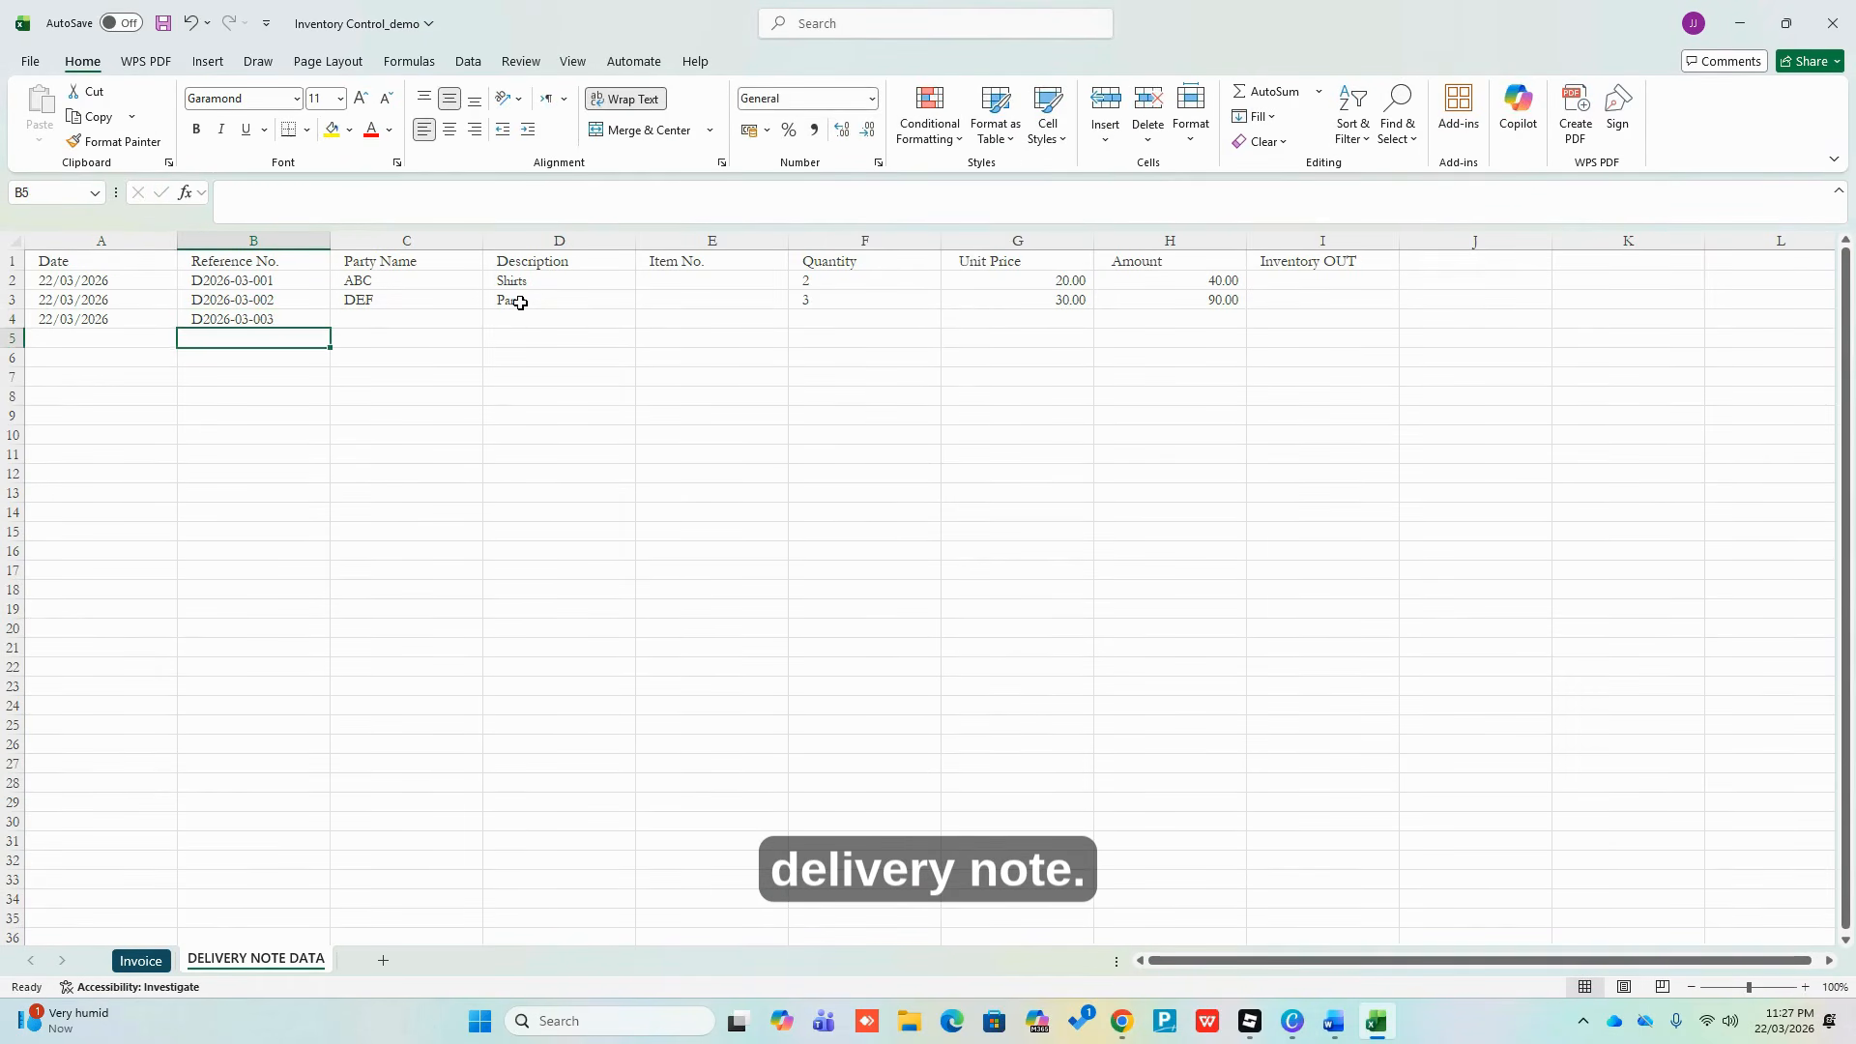
Enter party name GHI and description Shorts in row 4
key(Up)
key(Right)
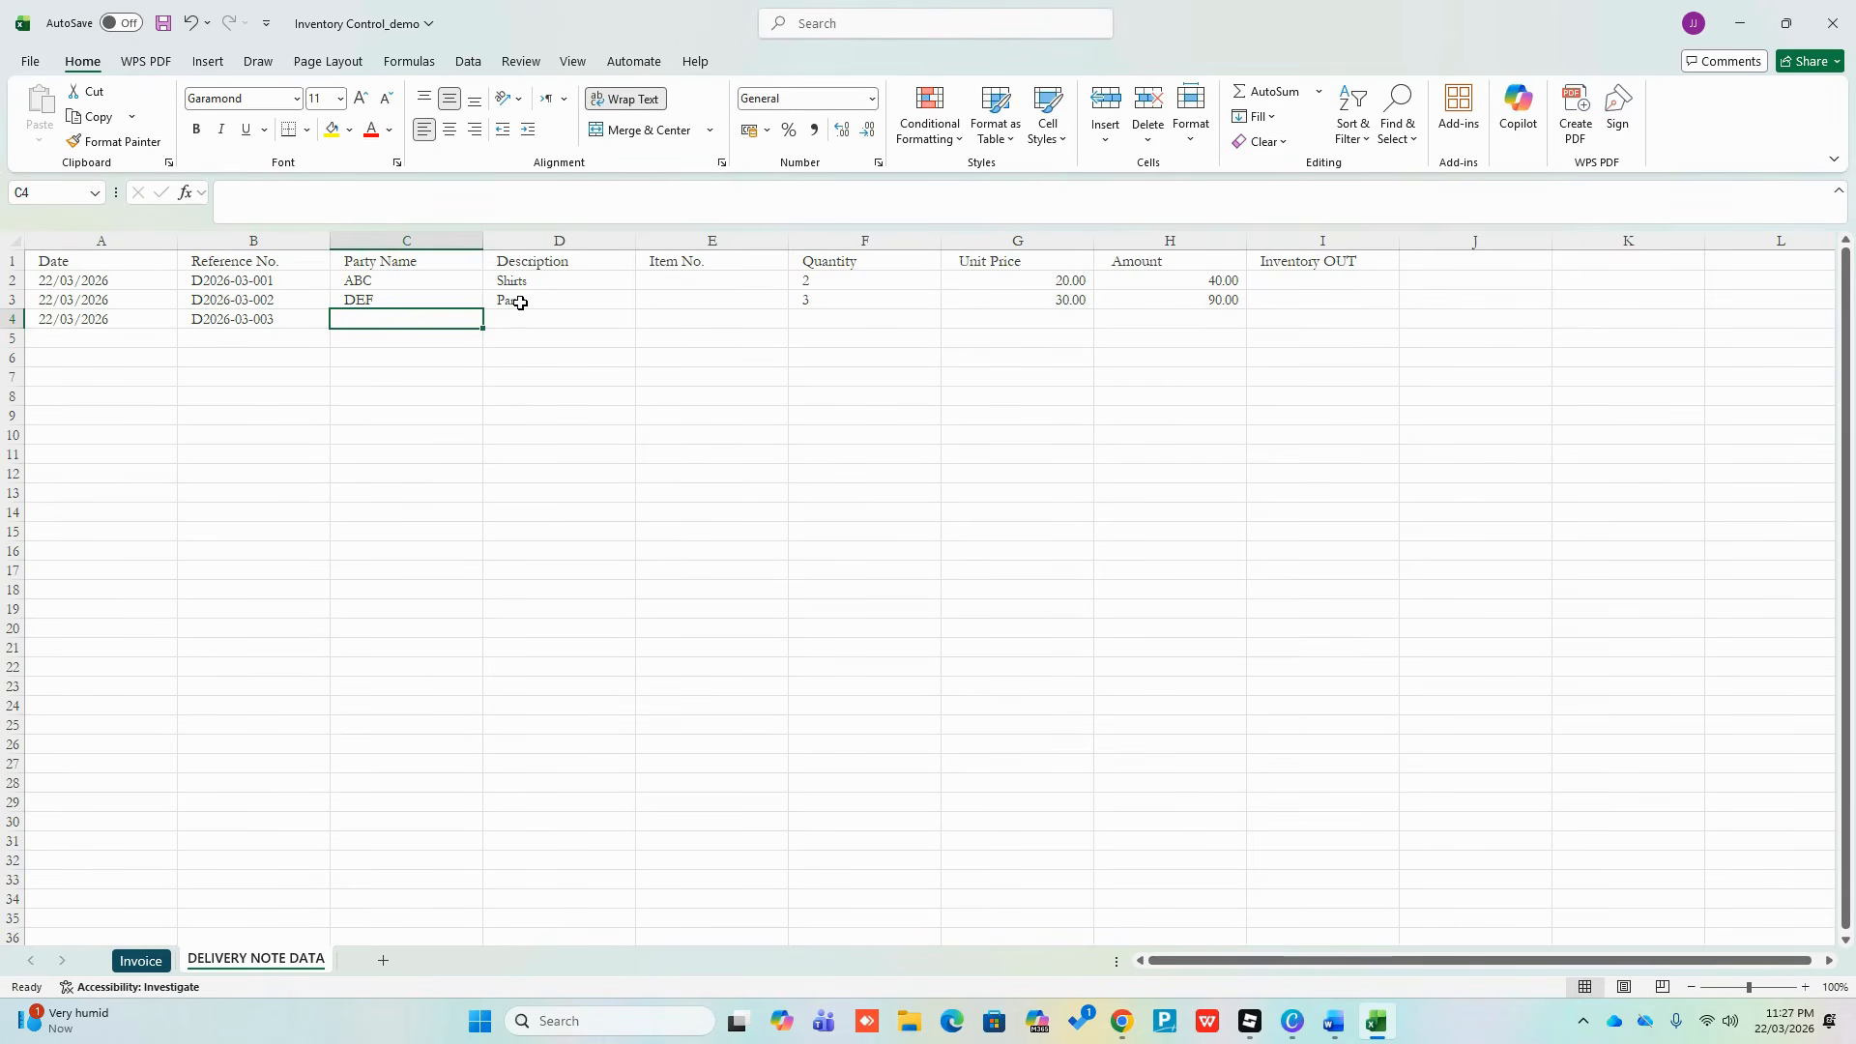
text(GHI)
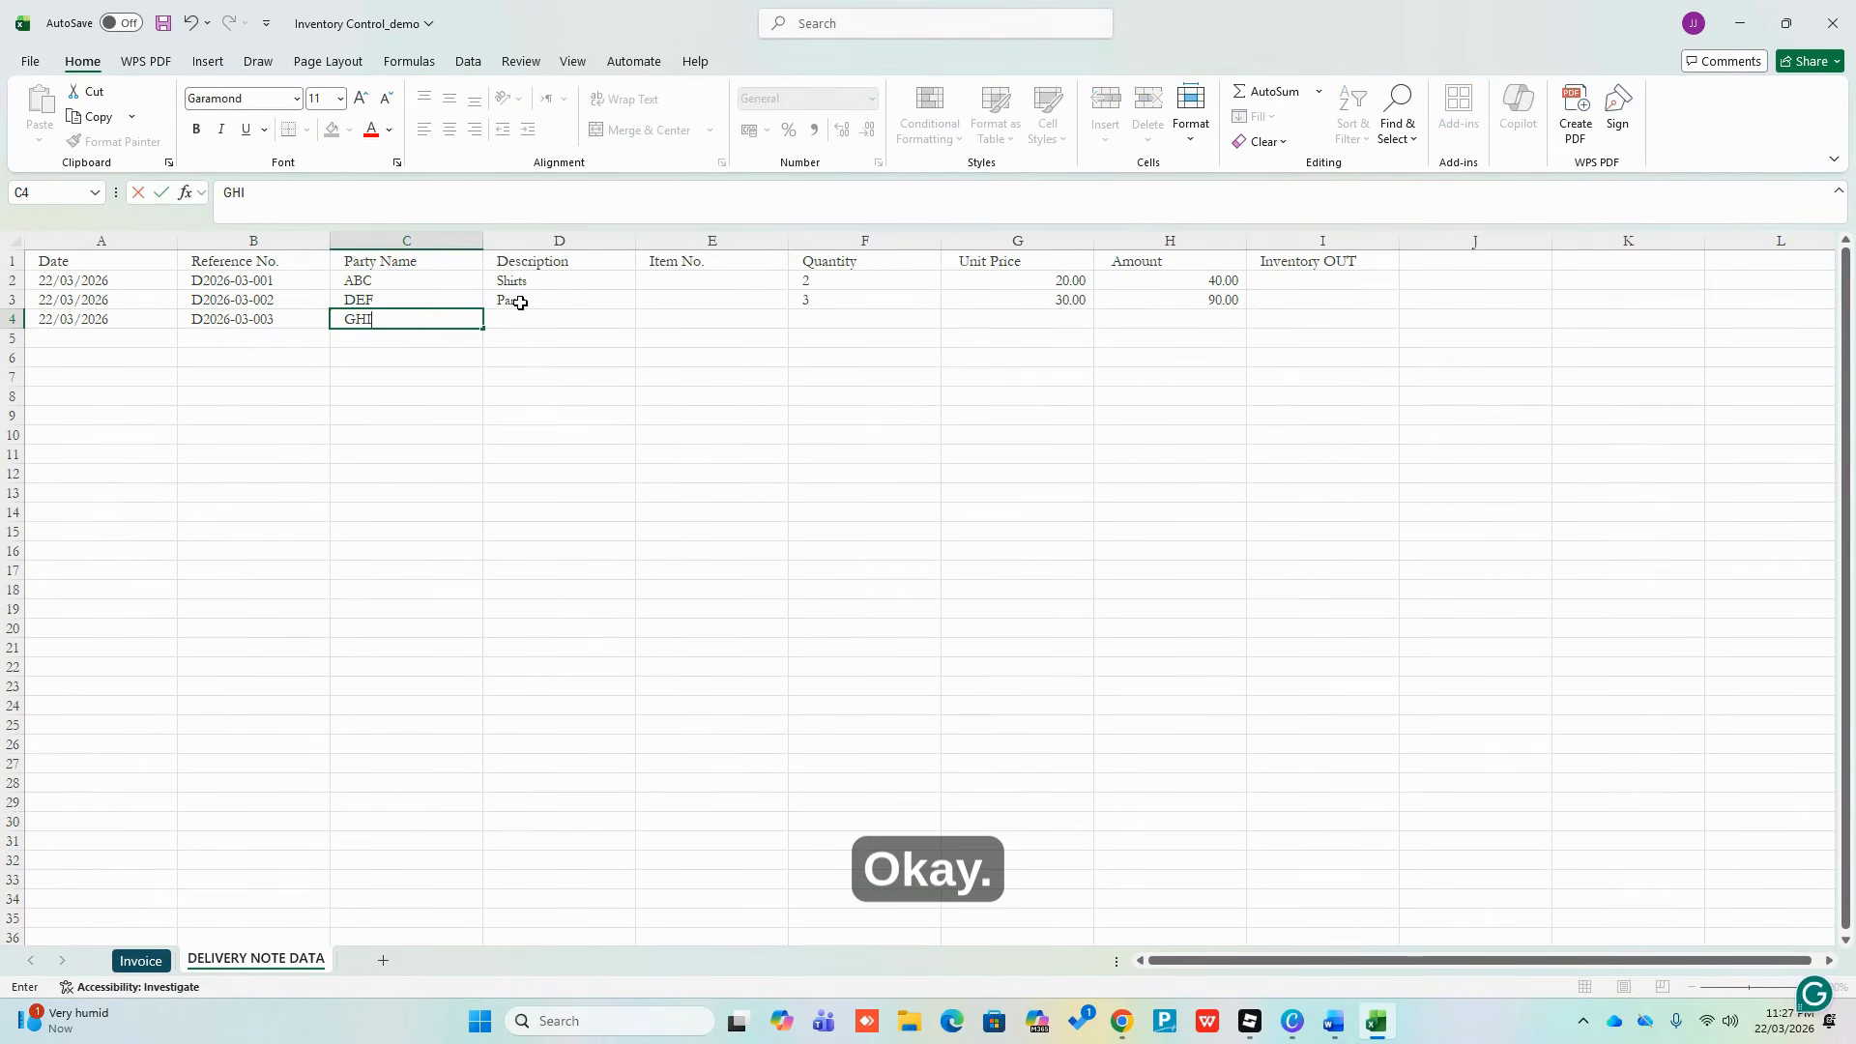
key(Return)
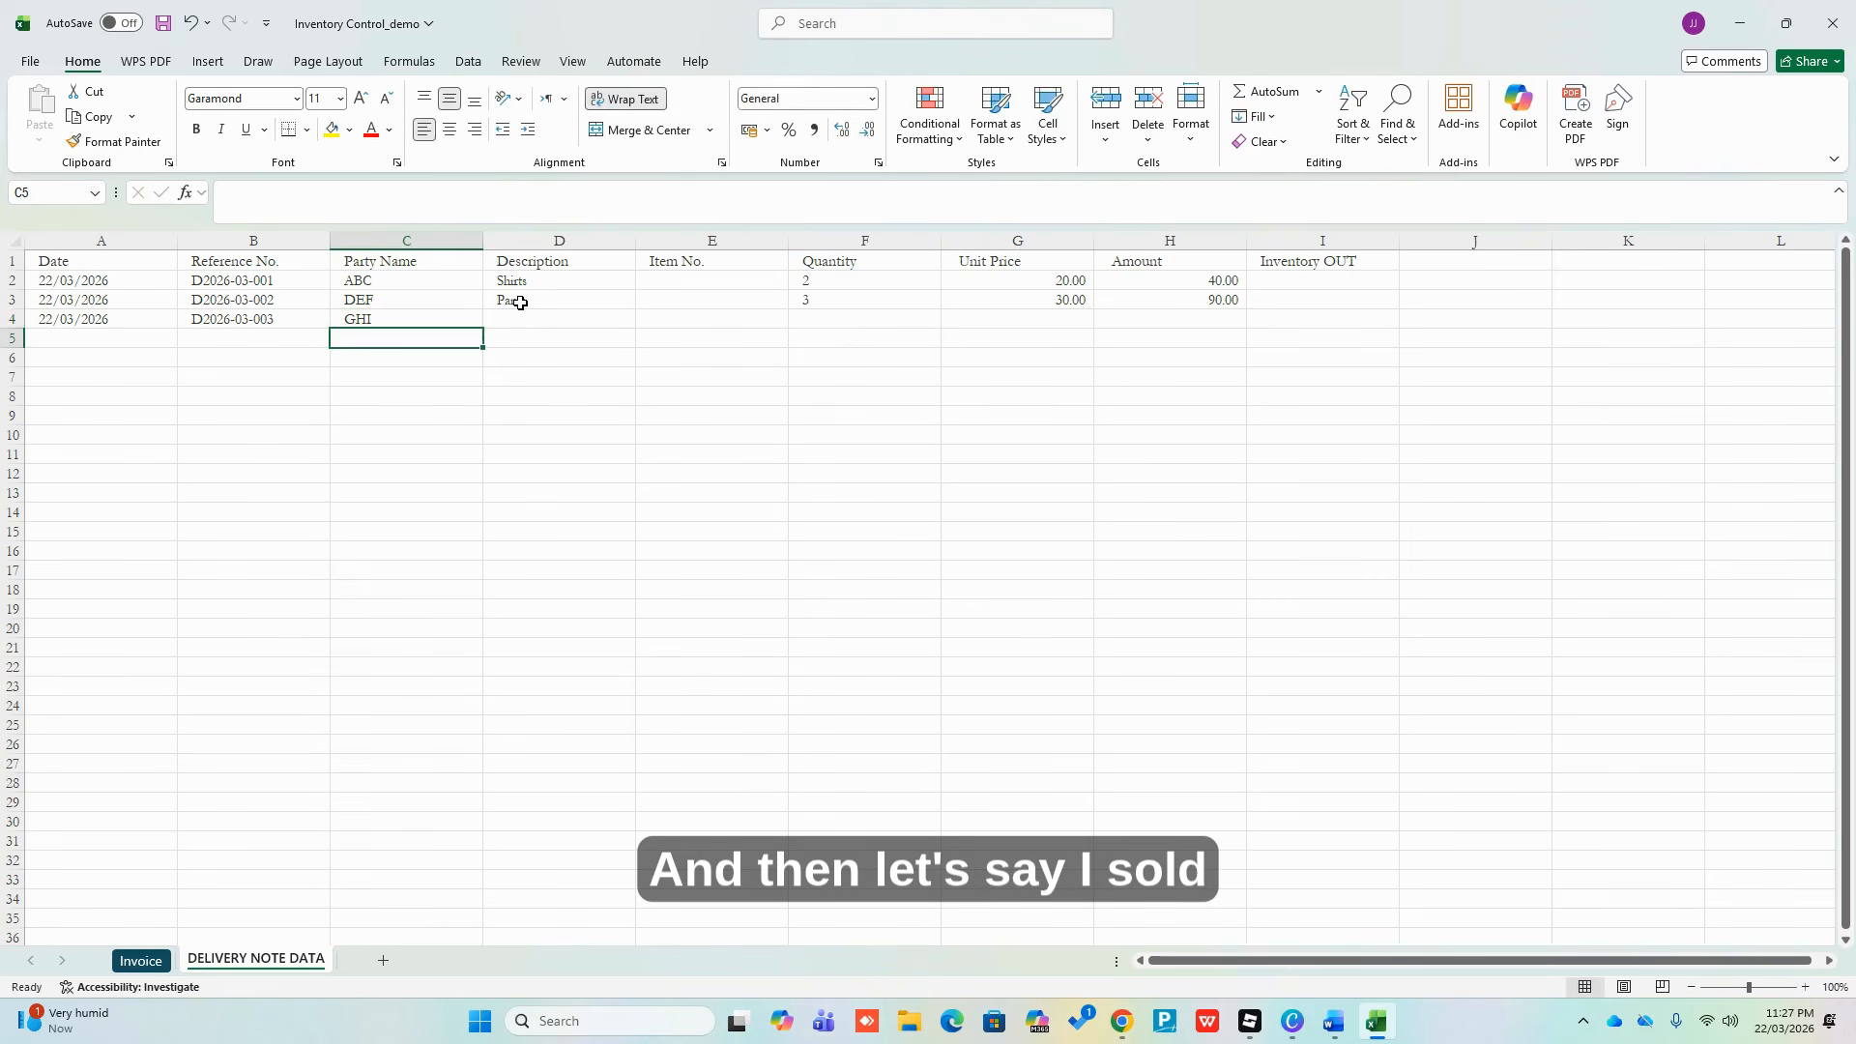
key(Up)
key(Right)
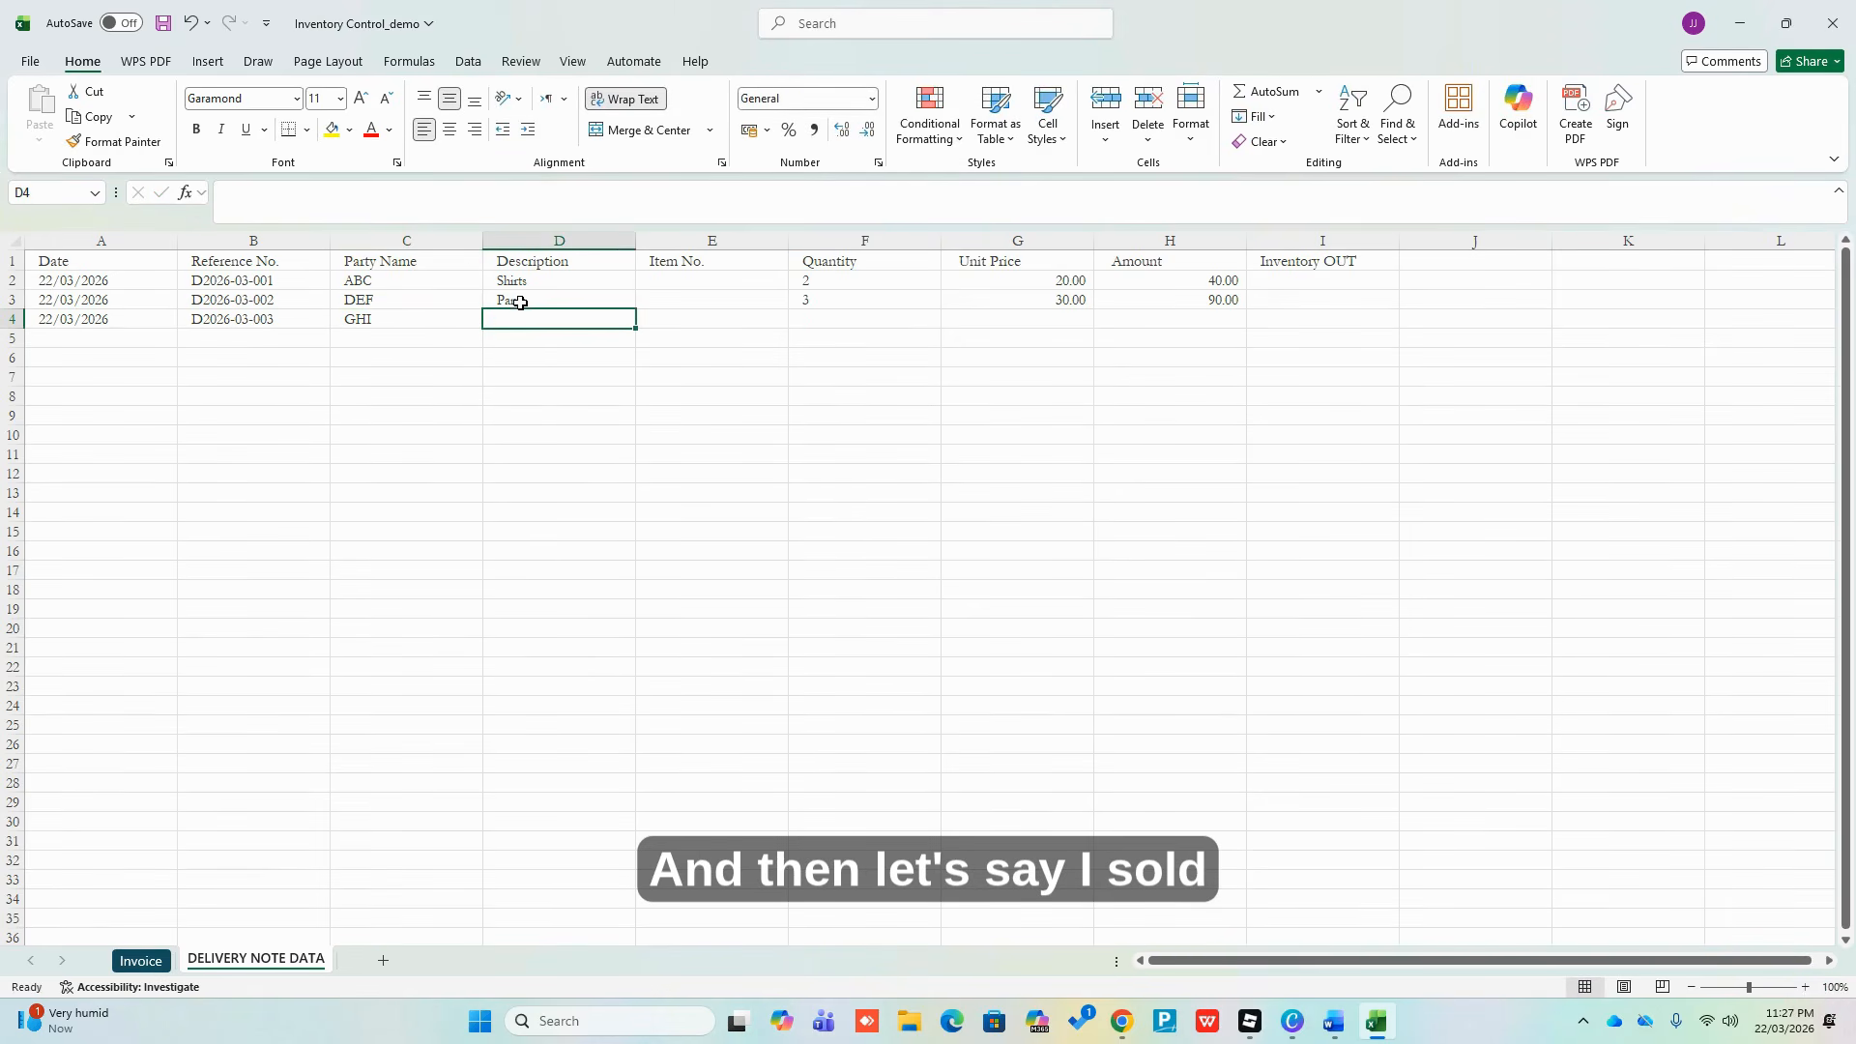
text(Shorts)
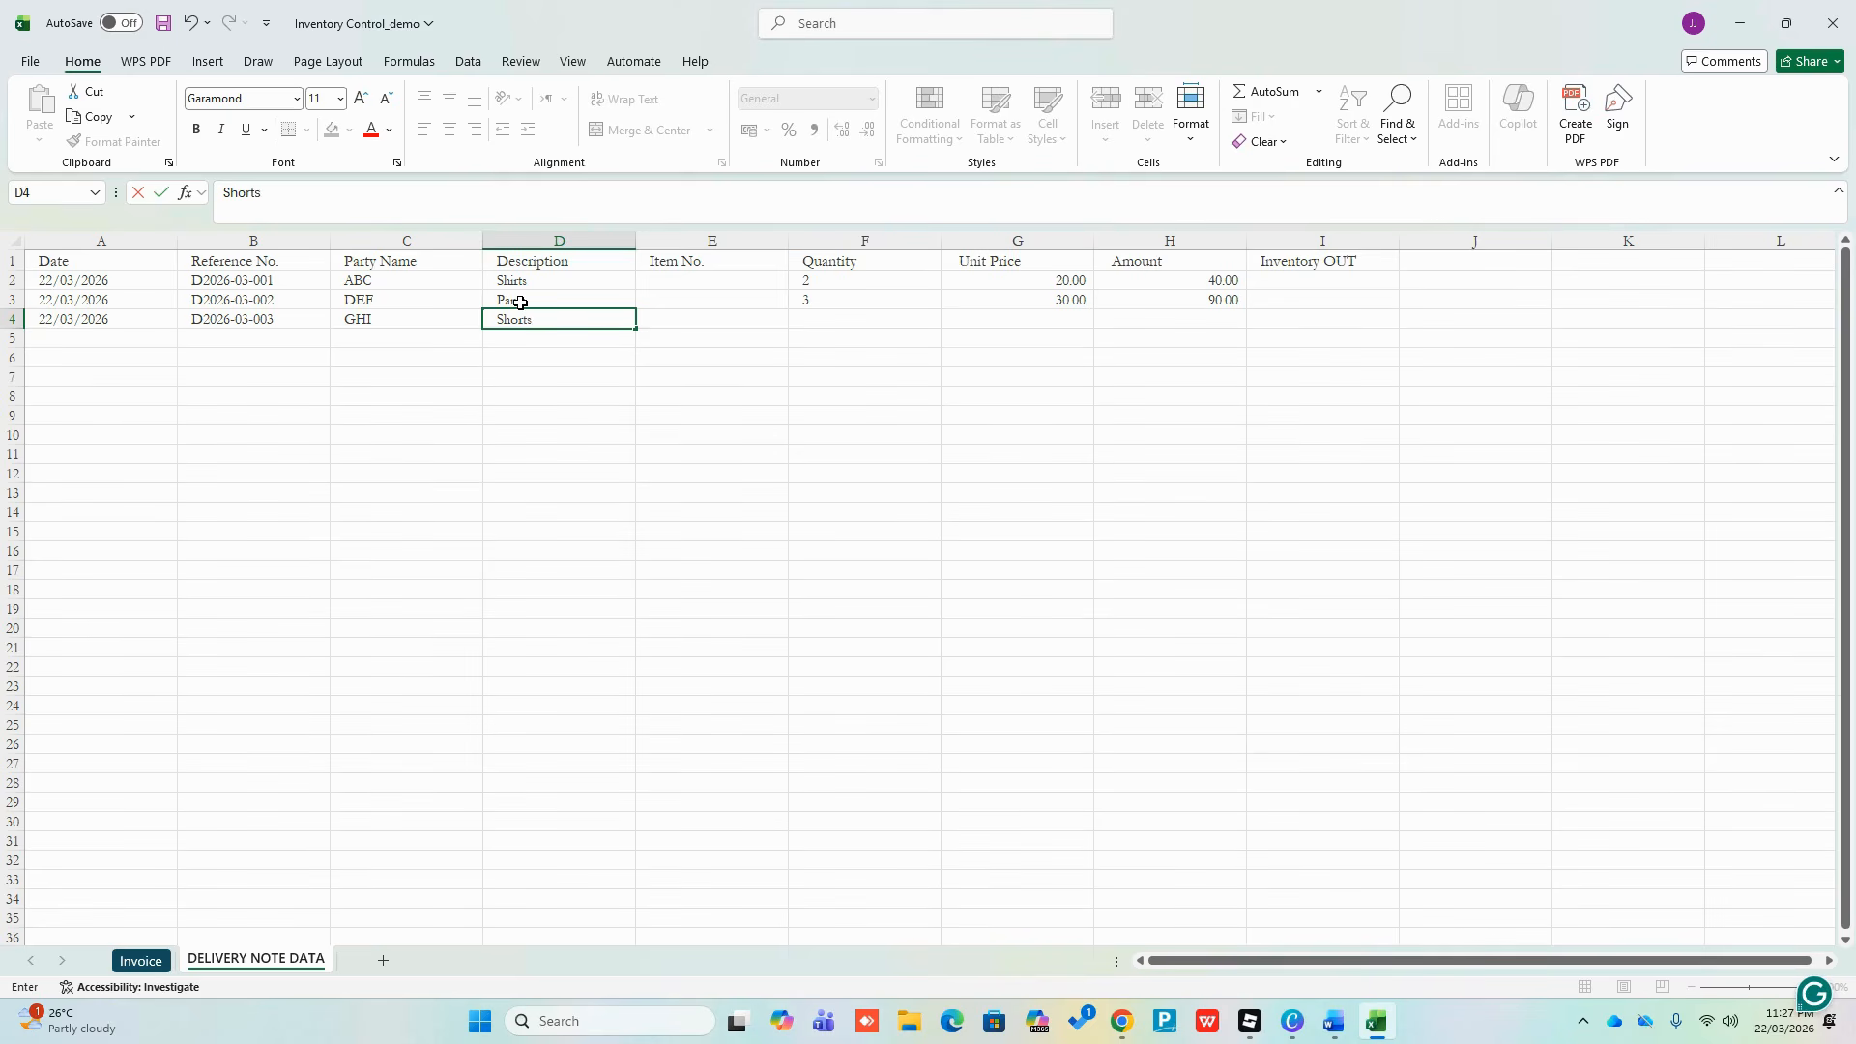
key(Return)
Enter quantity 1 and unit price 10, and fill the Amount formula into H4 for 10.00
key(Up)
key(Right)
key(Right)
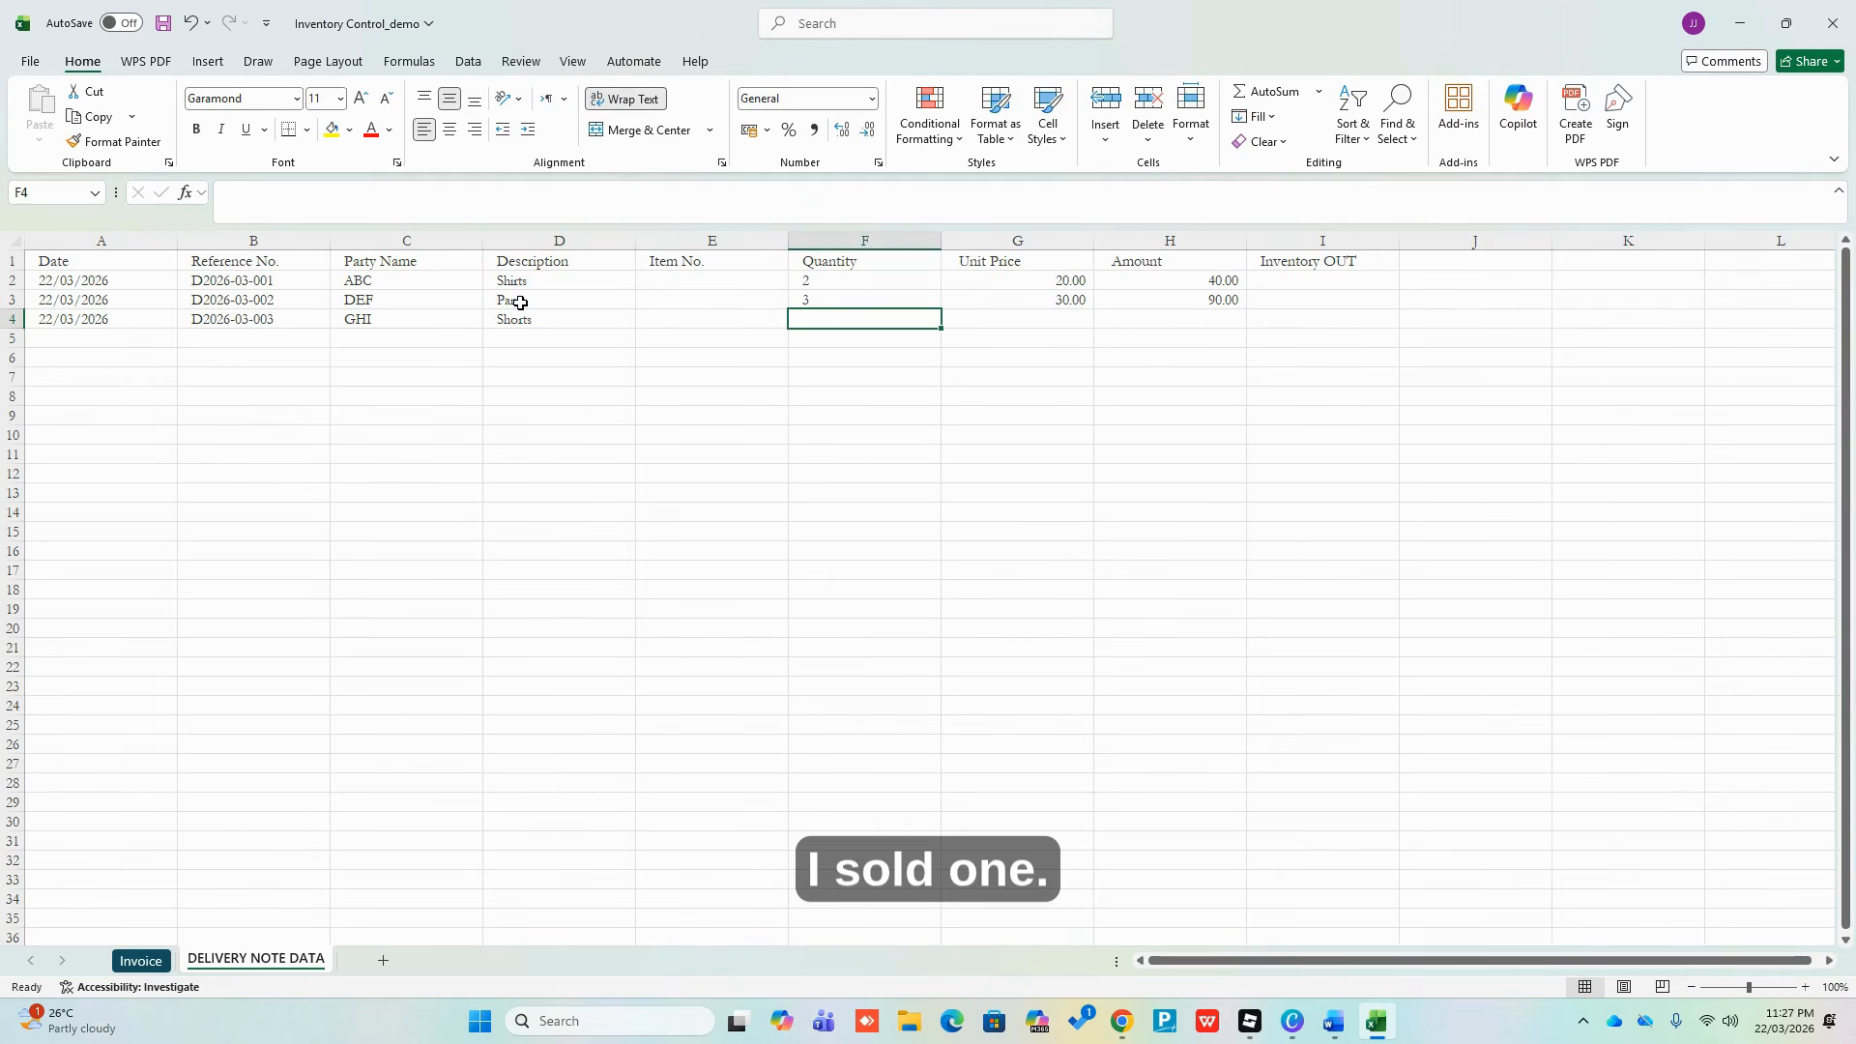
text(1)
key(Tab)
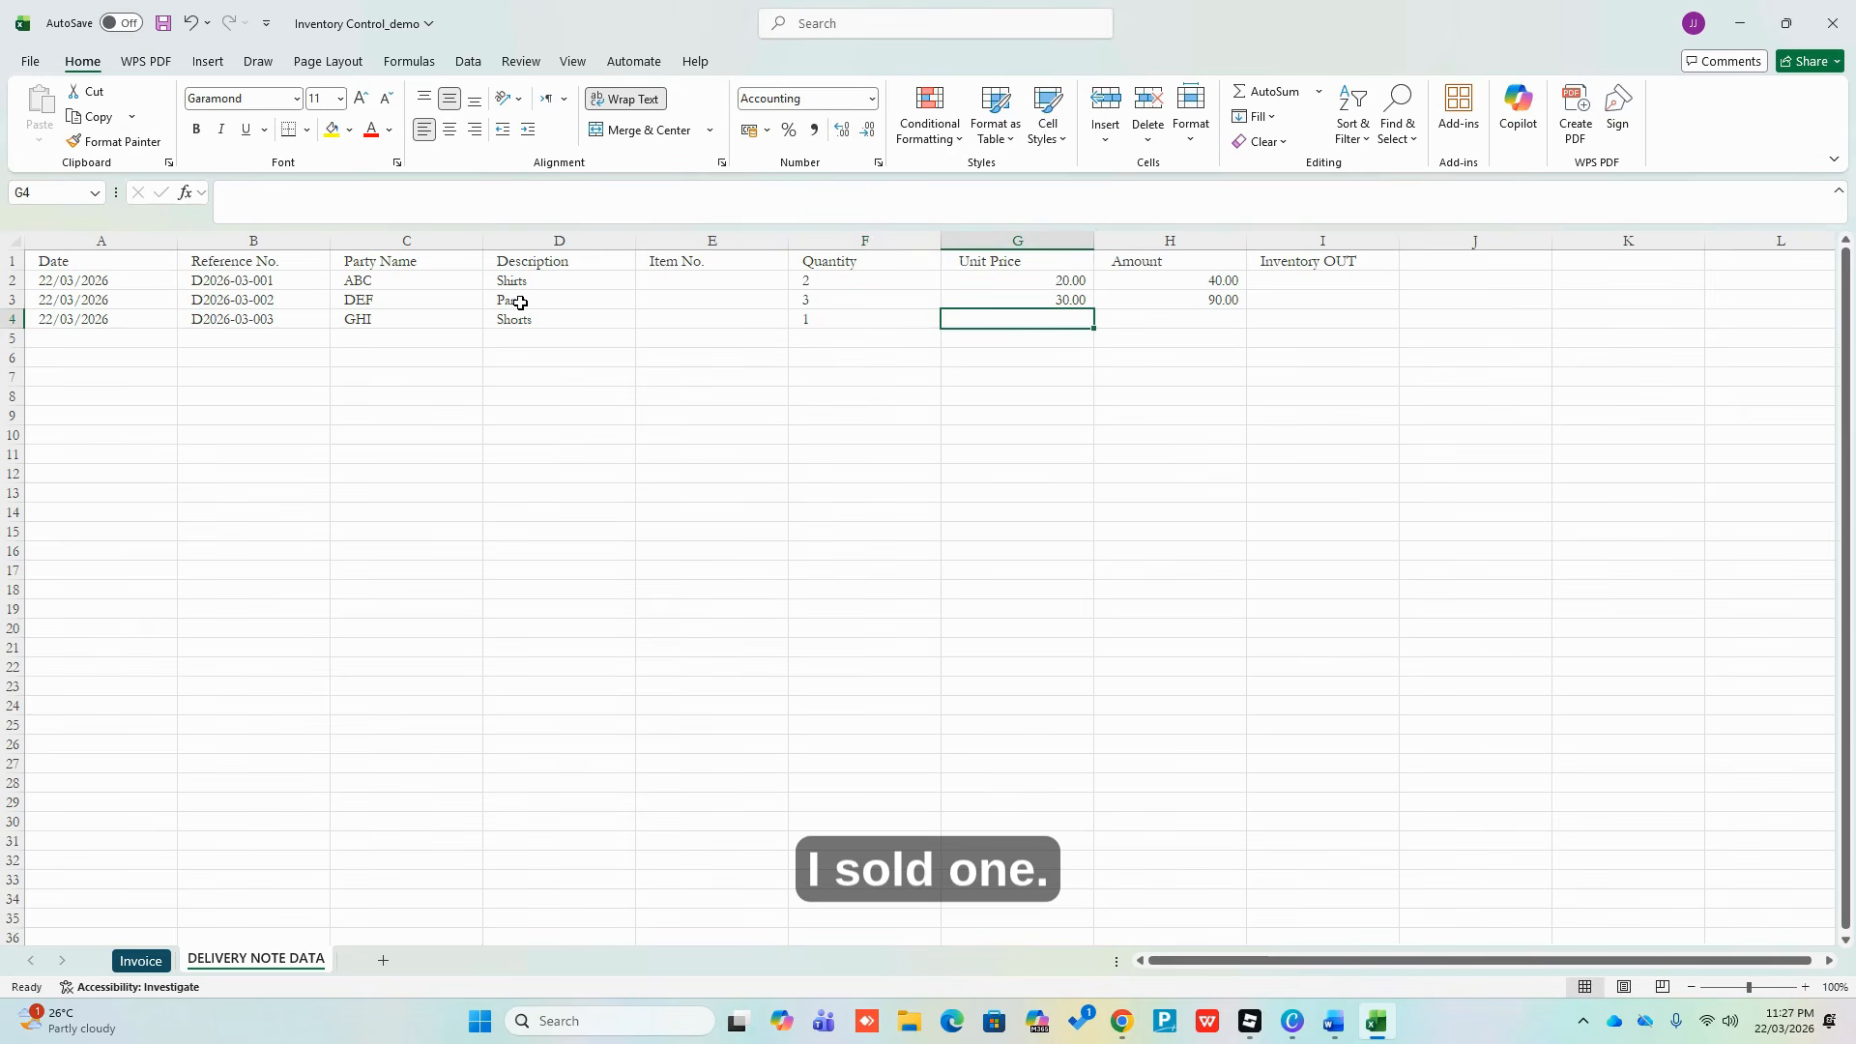
text(10)
key(Return)
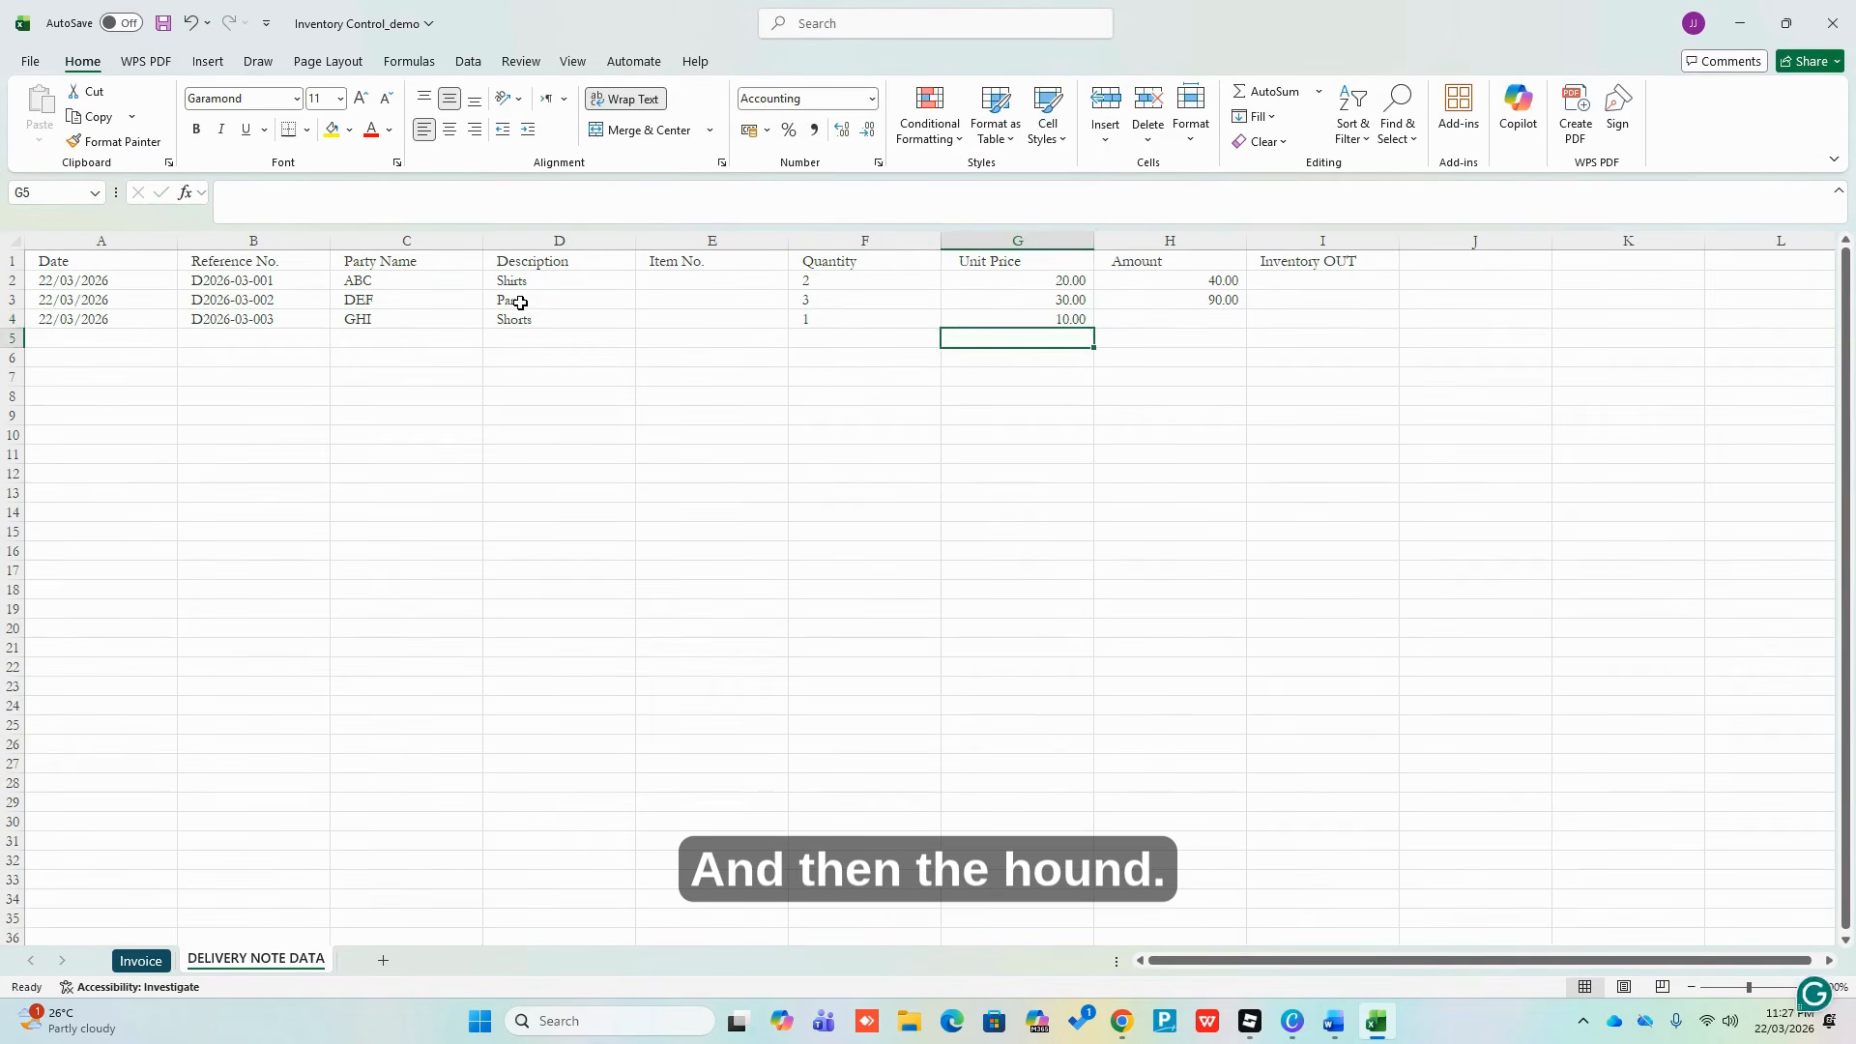
key(Up)
key(Right)
key(ctrl+d)
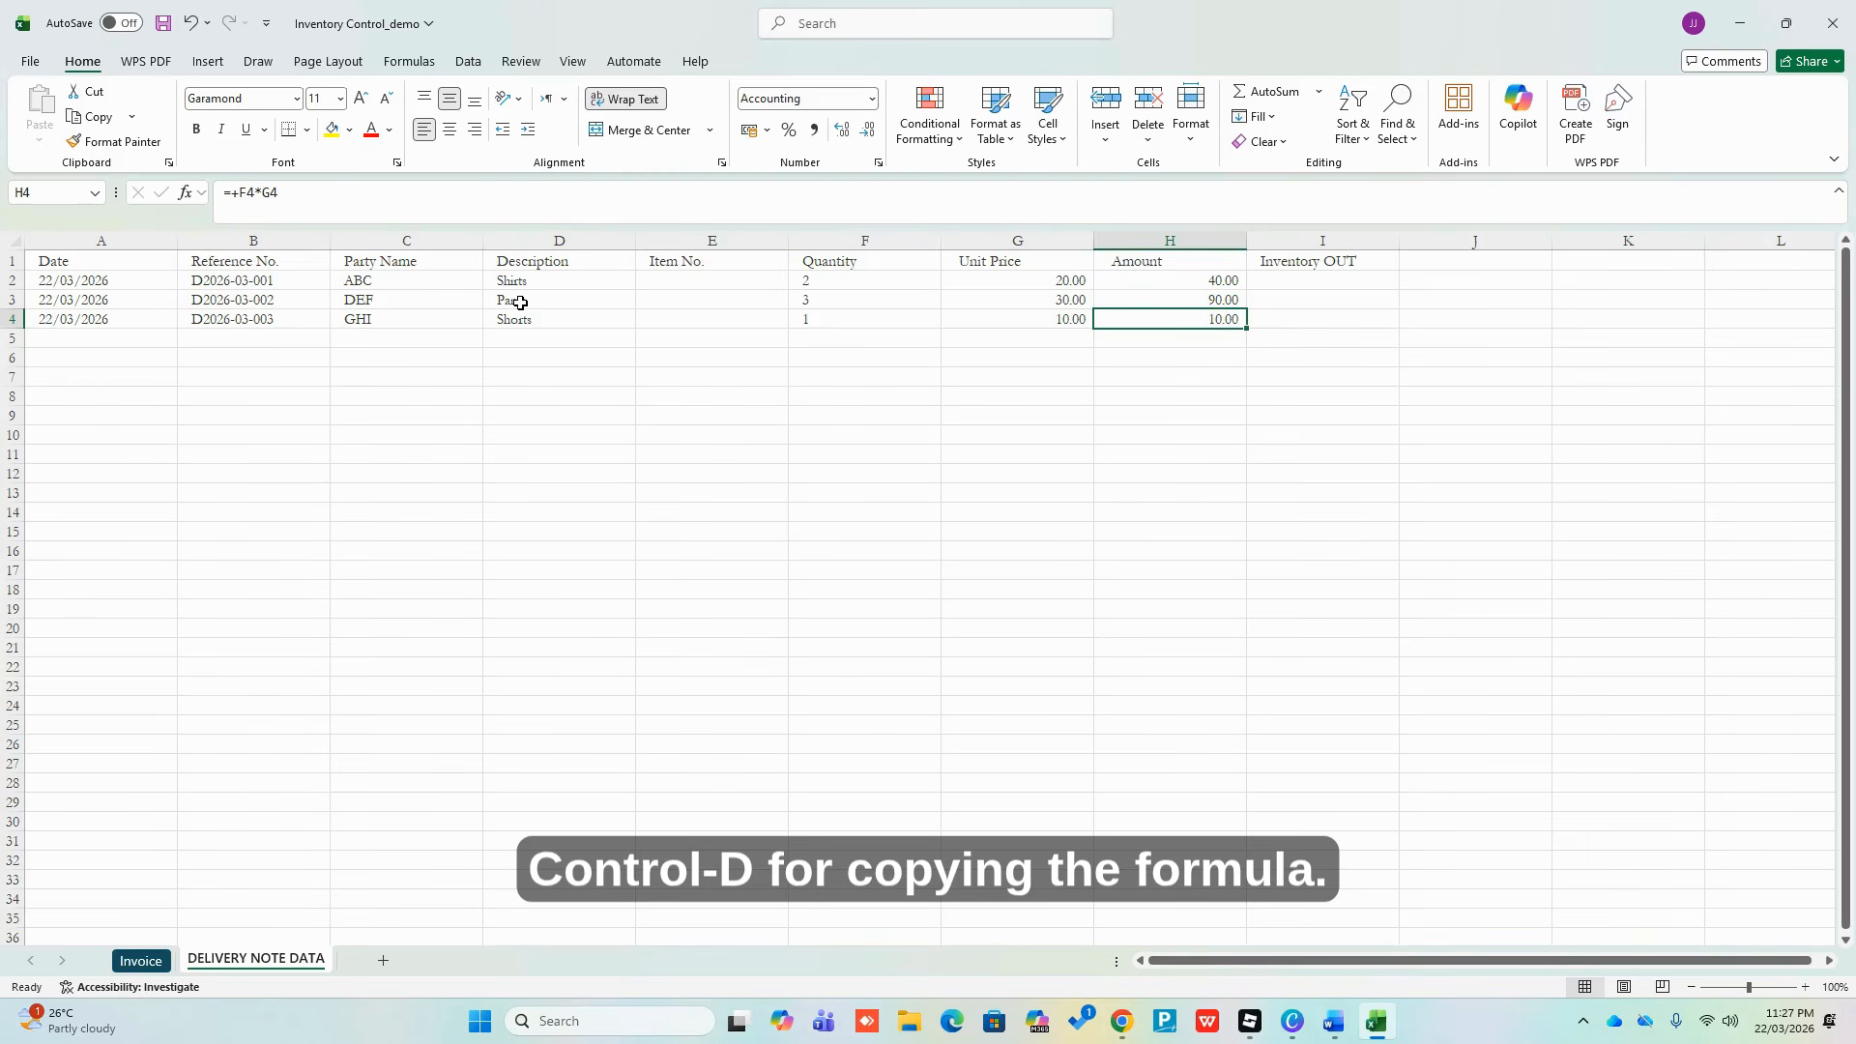
key(Down)
key(Left)
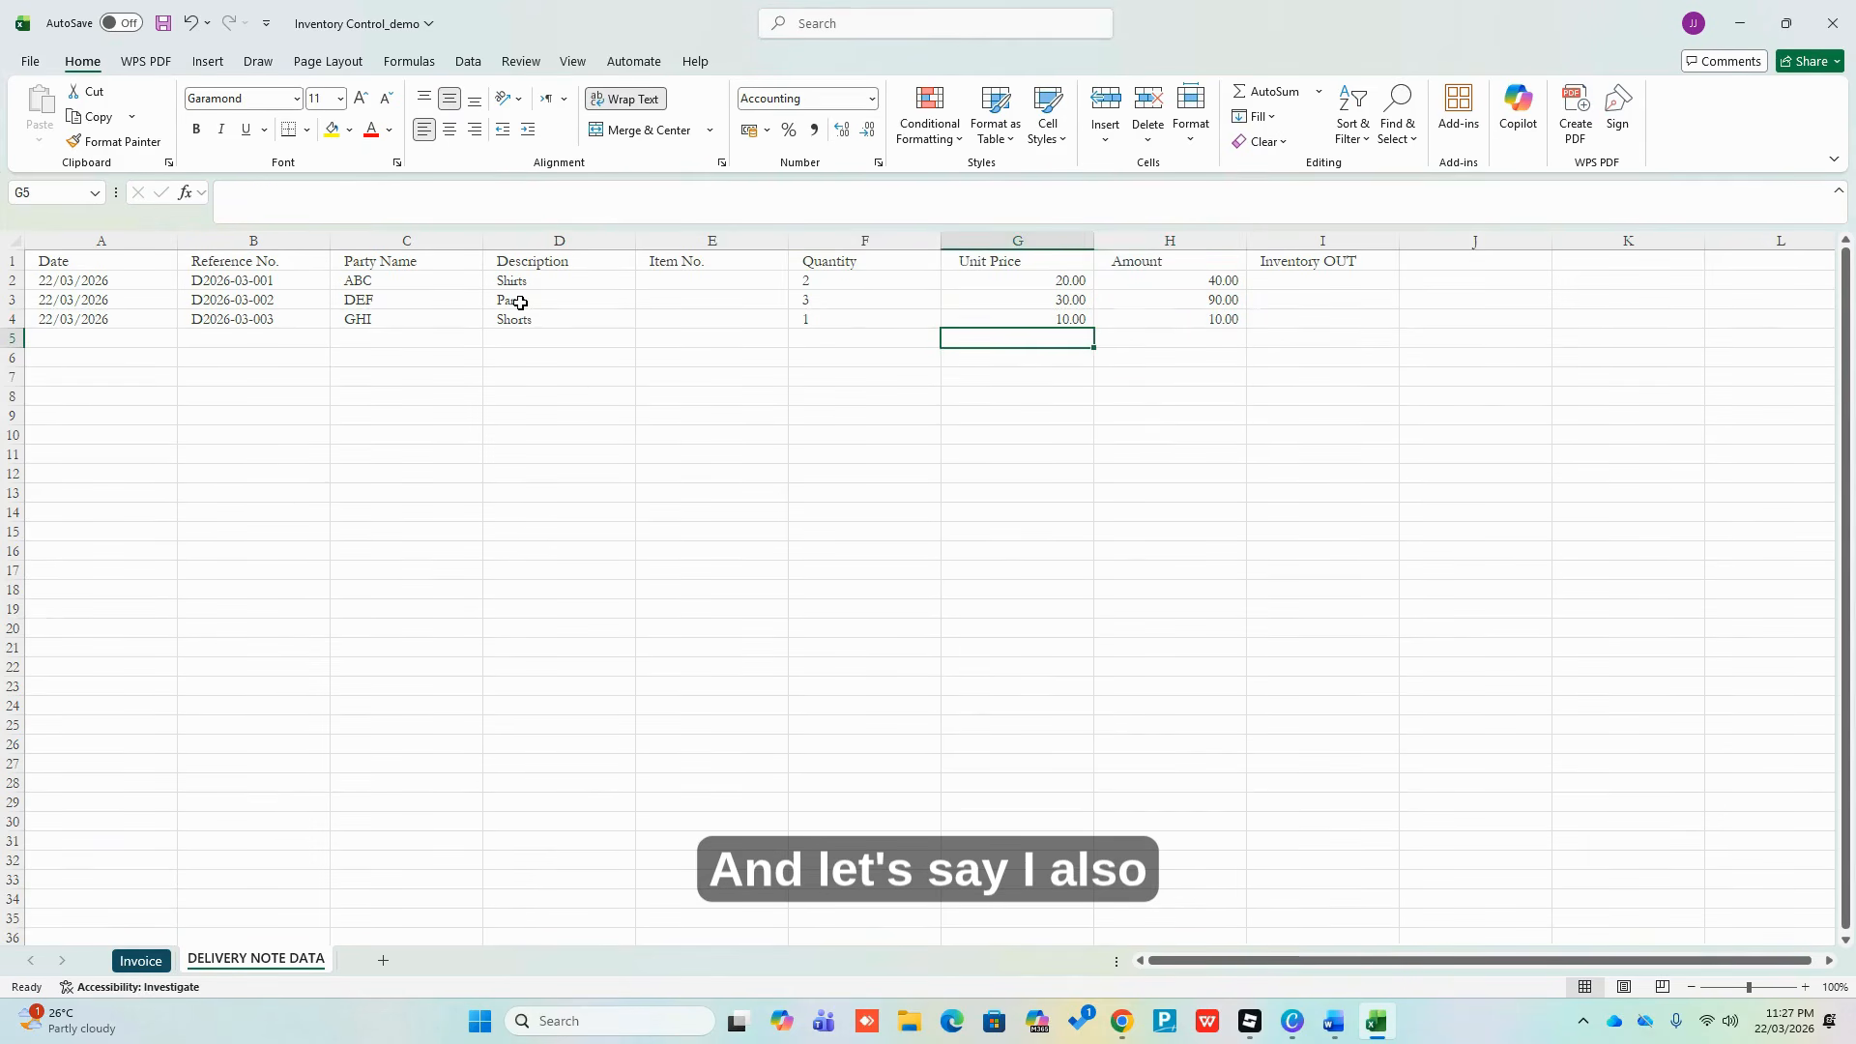
Copy the Shirts line details (description to unit price) from row 2 into row 5
key(Left)
key(Left)
key(Left)
key(Left)
key(Left)
key(Up)
key(Up)
key(Right)
key(Right)
key(Up)
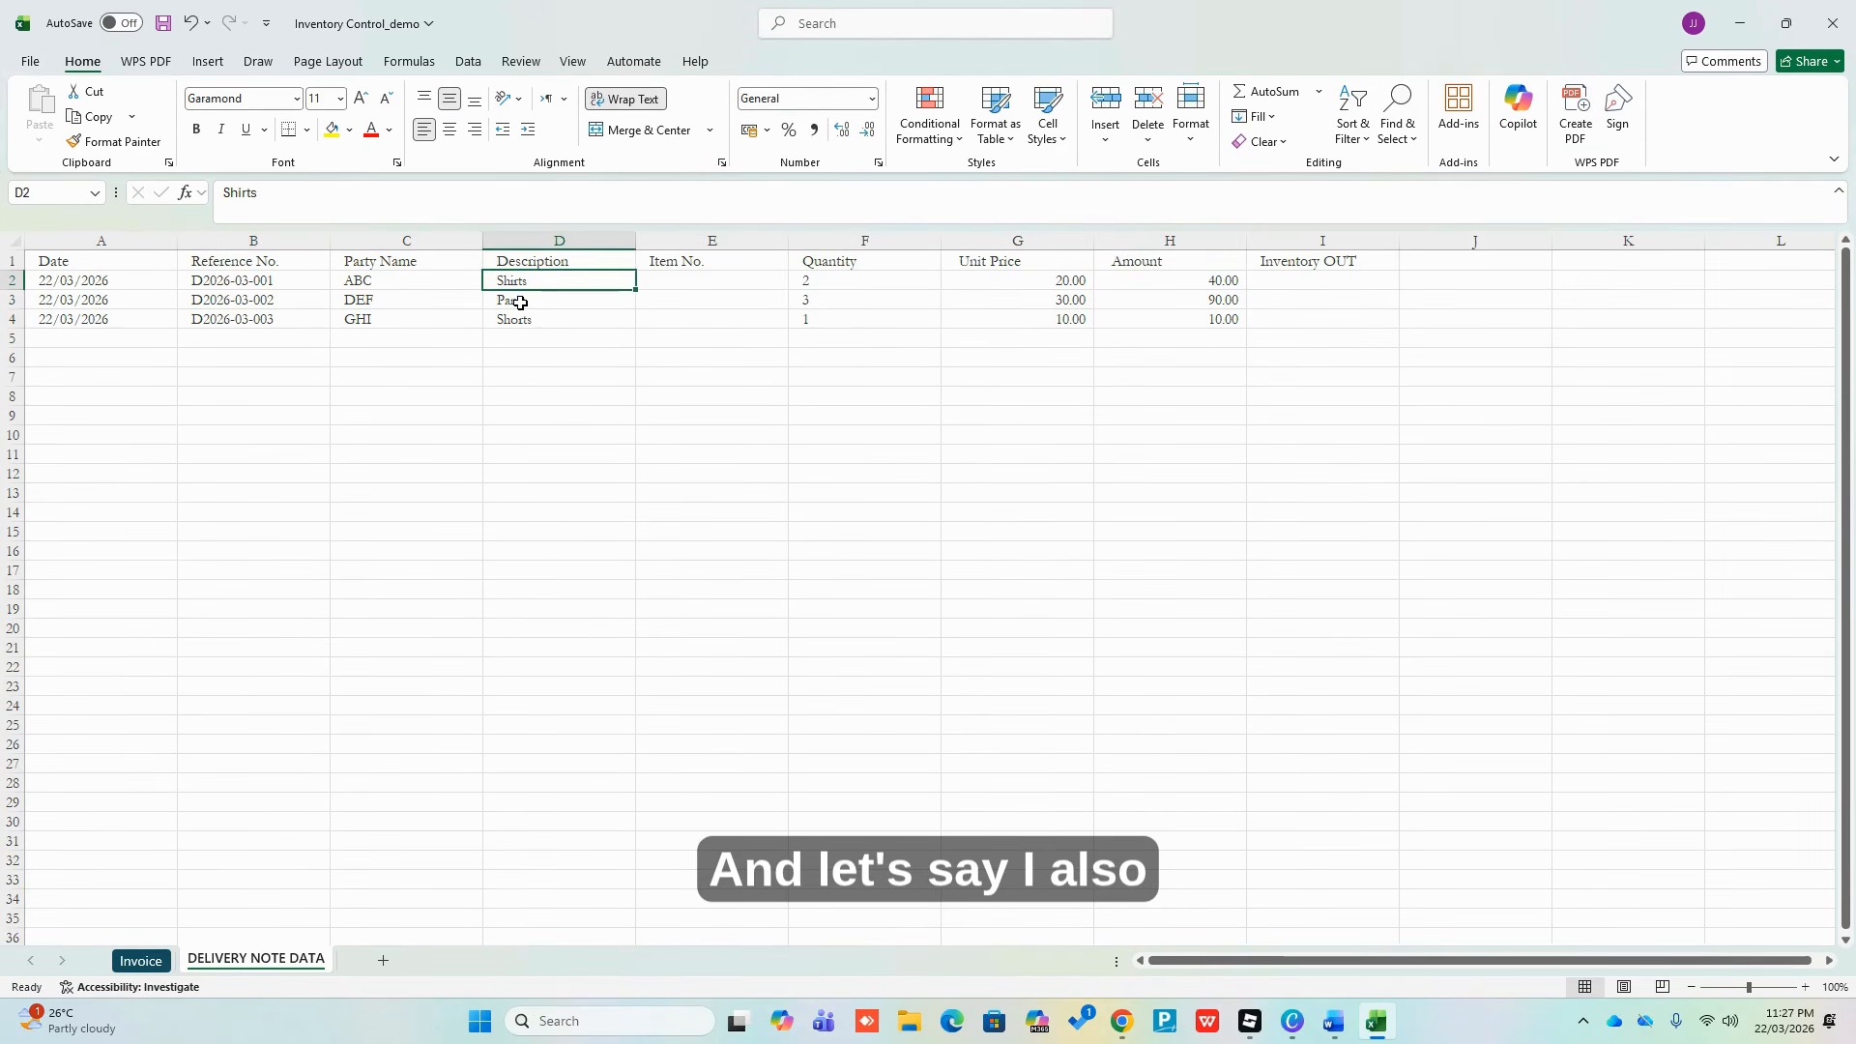
key(shift+Right)
key(shift+Right)
key(shift+Right)
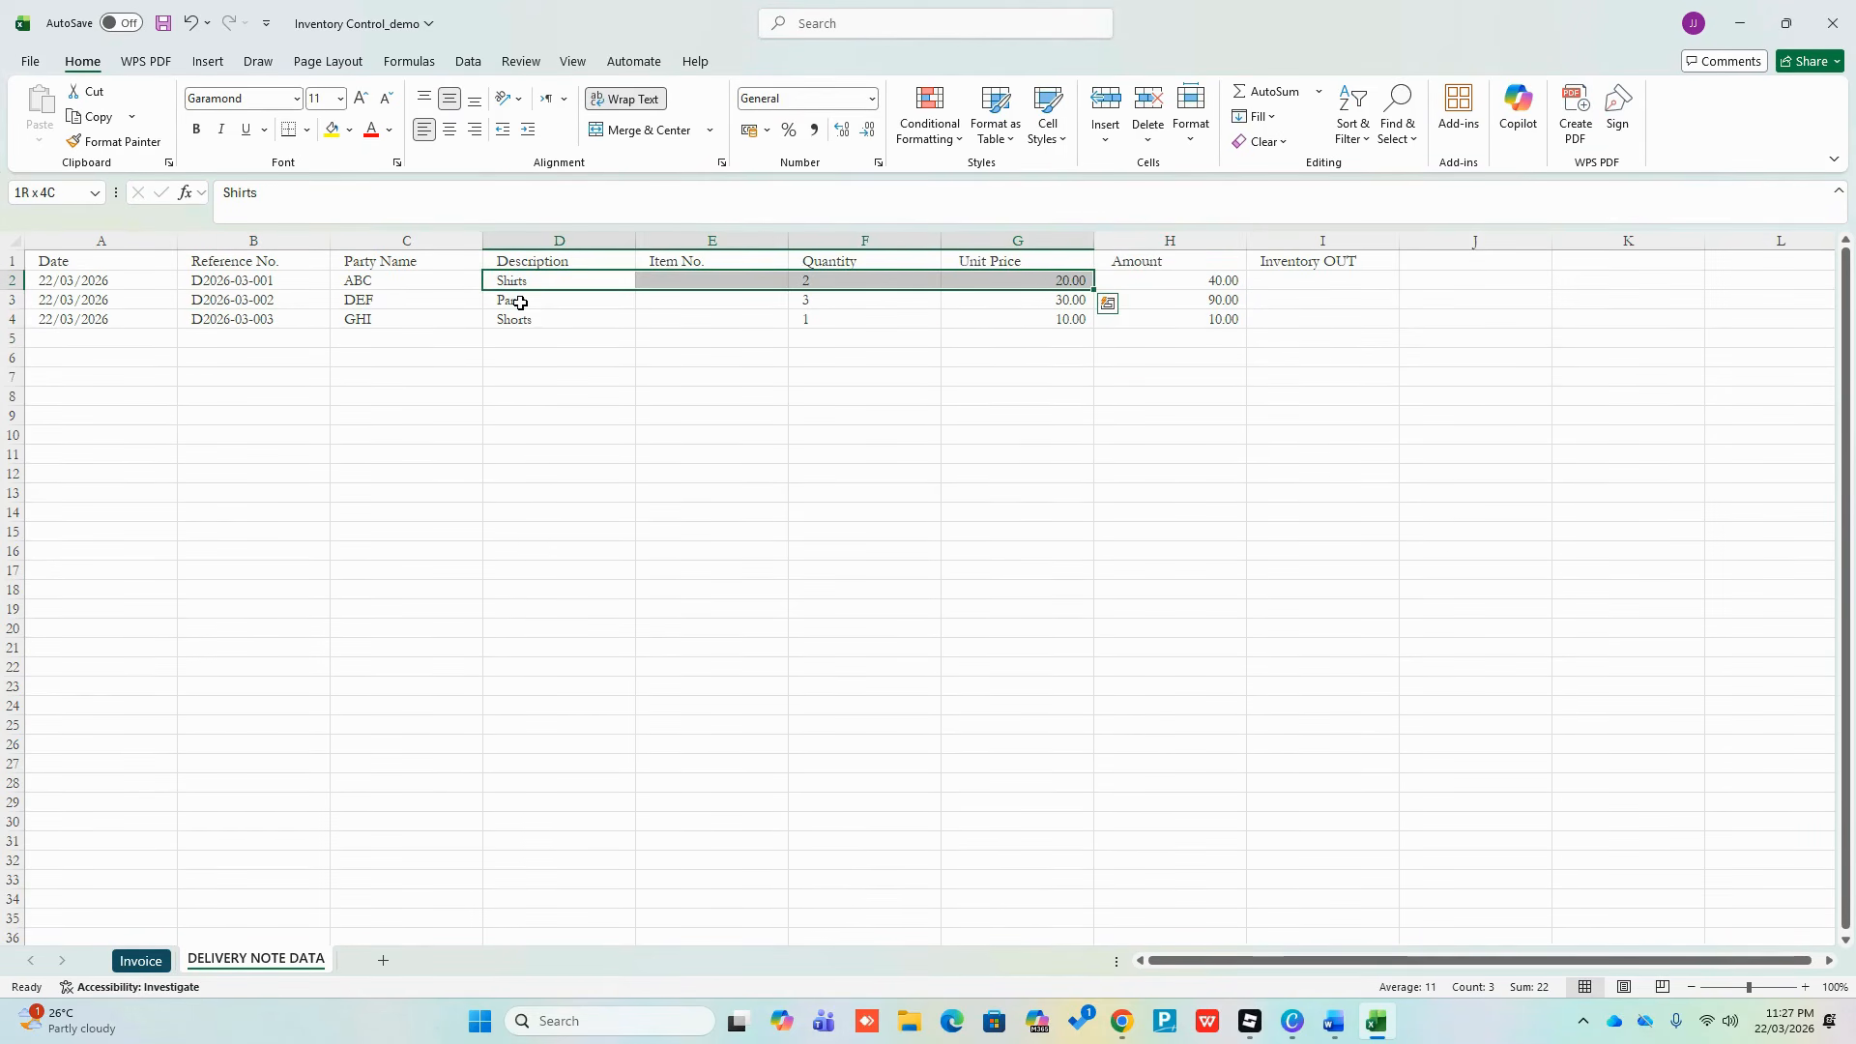
key(ctrl+c)
key(Down)
key(Down)
key(Down)
key(Return)
Fill row 4's date, reference D2026-03-003 and party GHI down into row 5
key(Left)
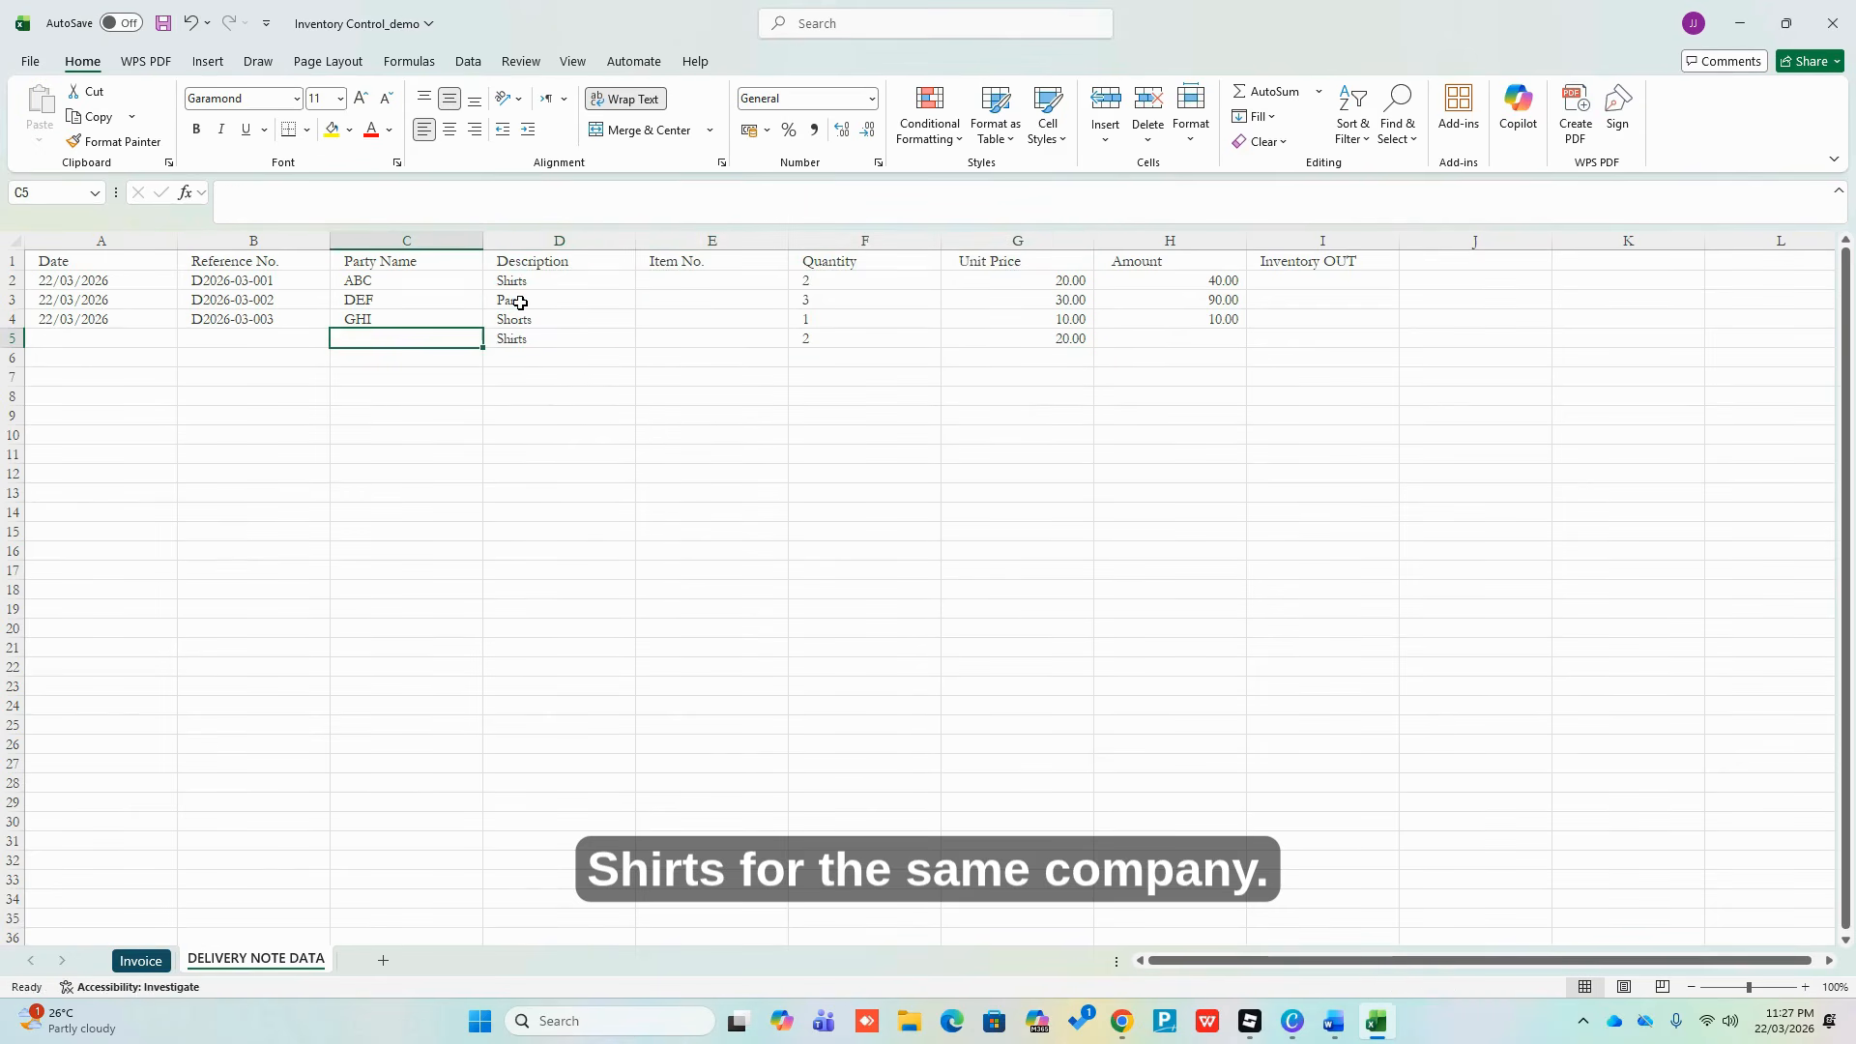
key(Up)
key(shift+Left)
key(shift+Left)
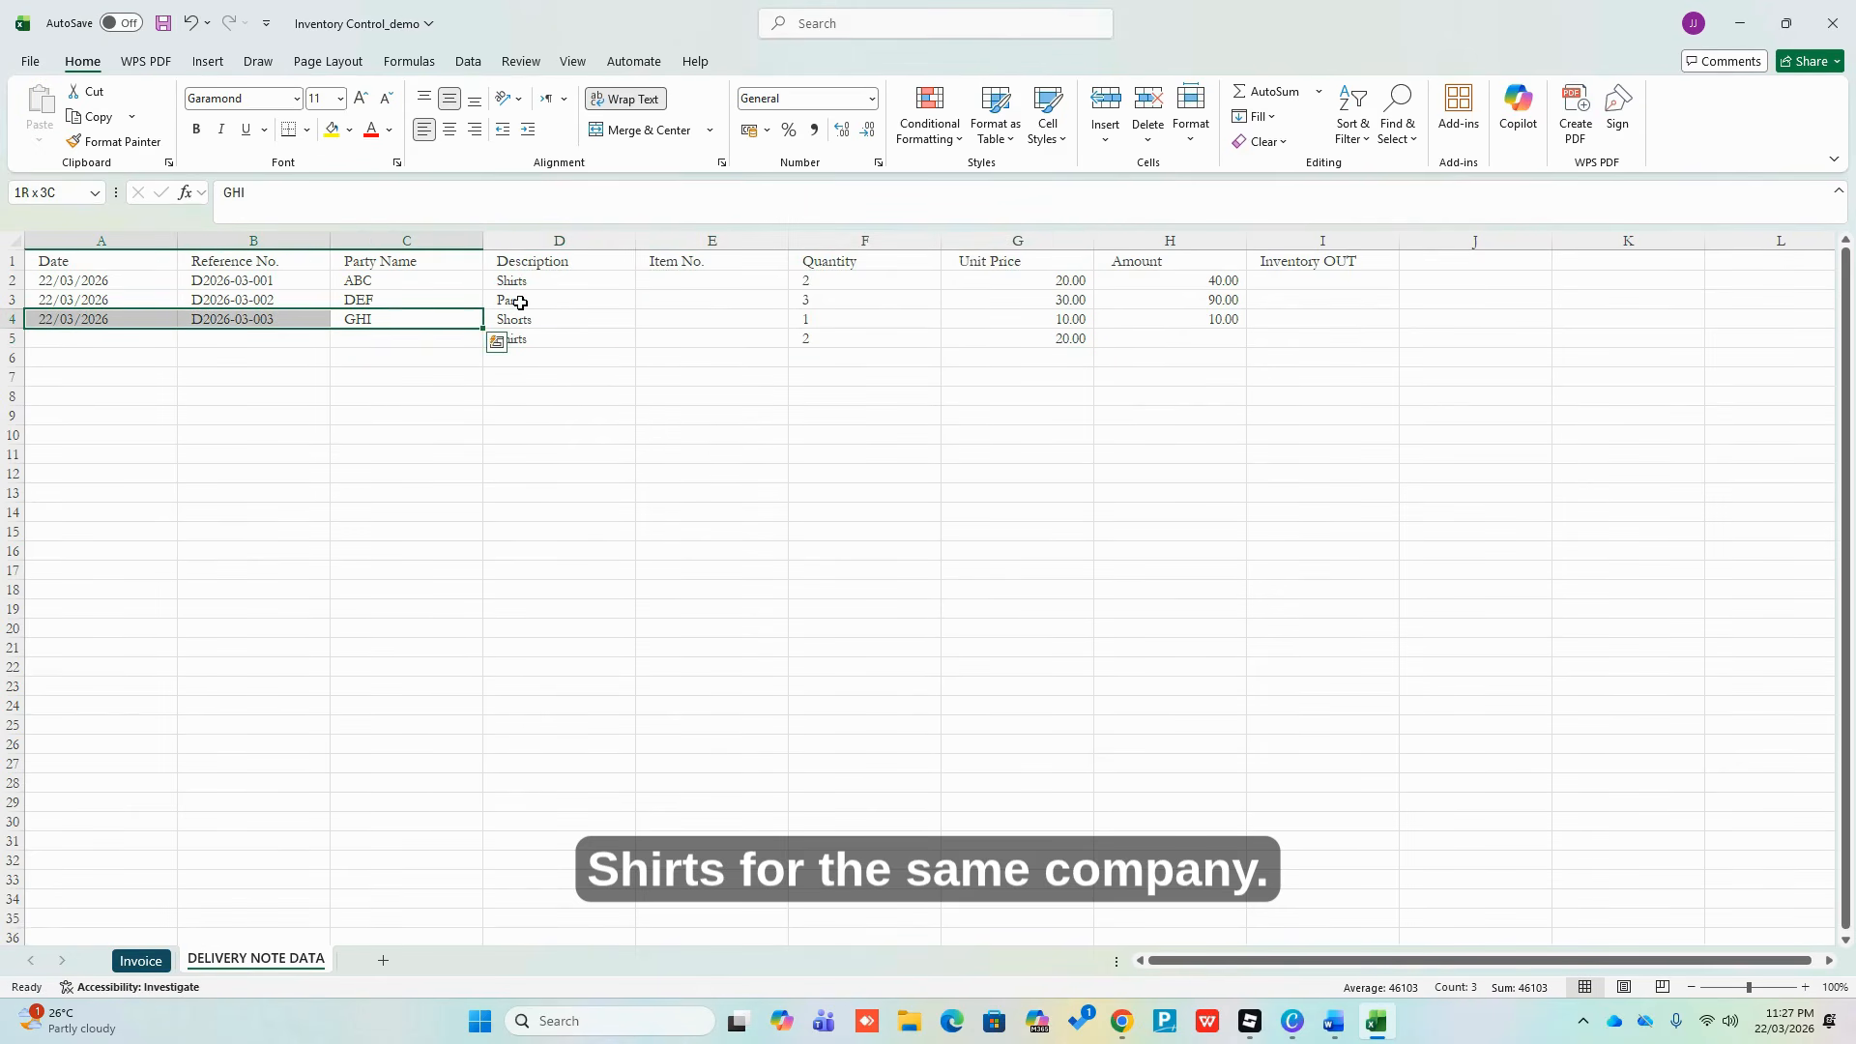
key(shift+Down)
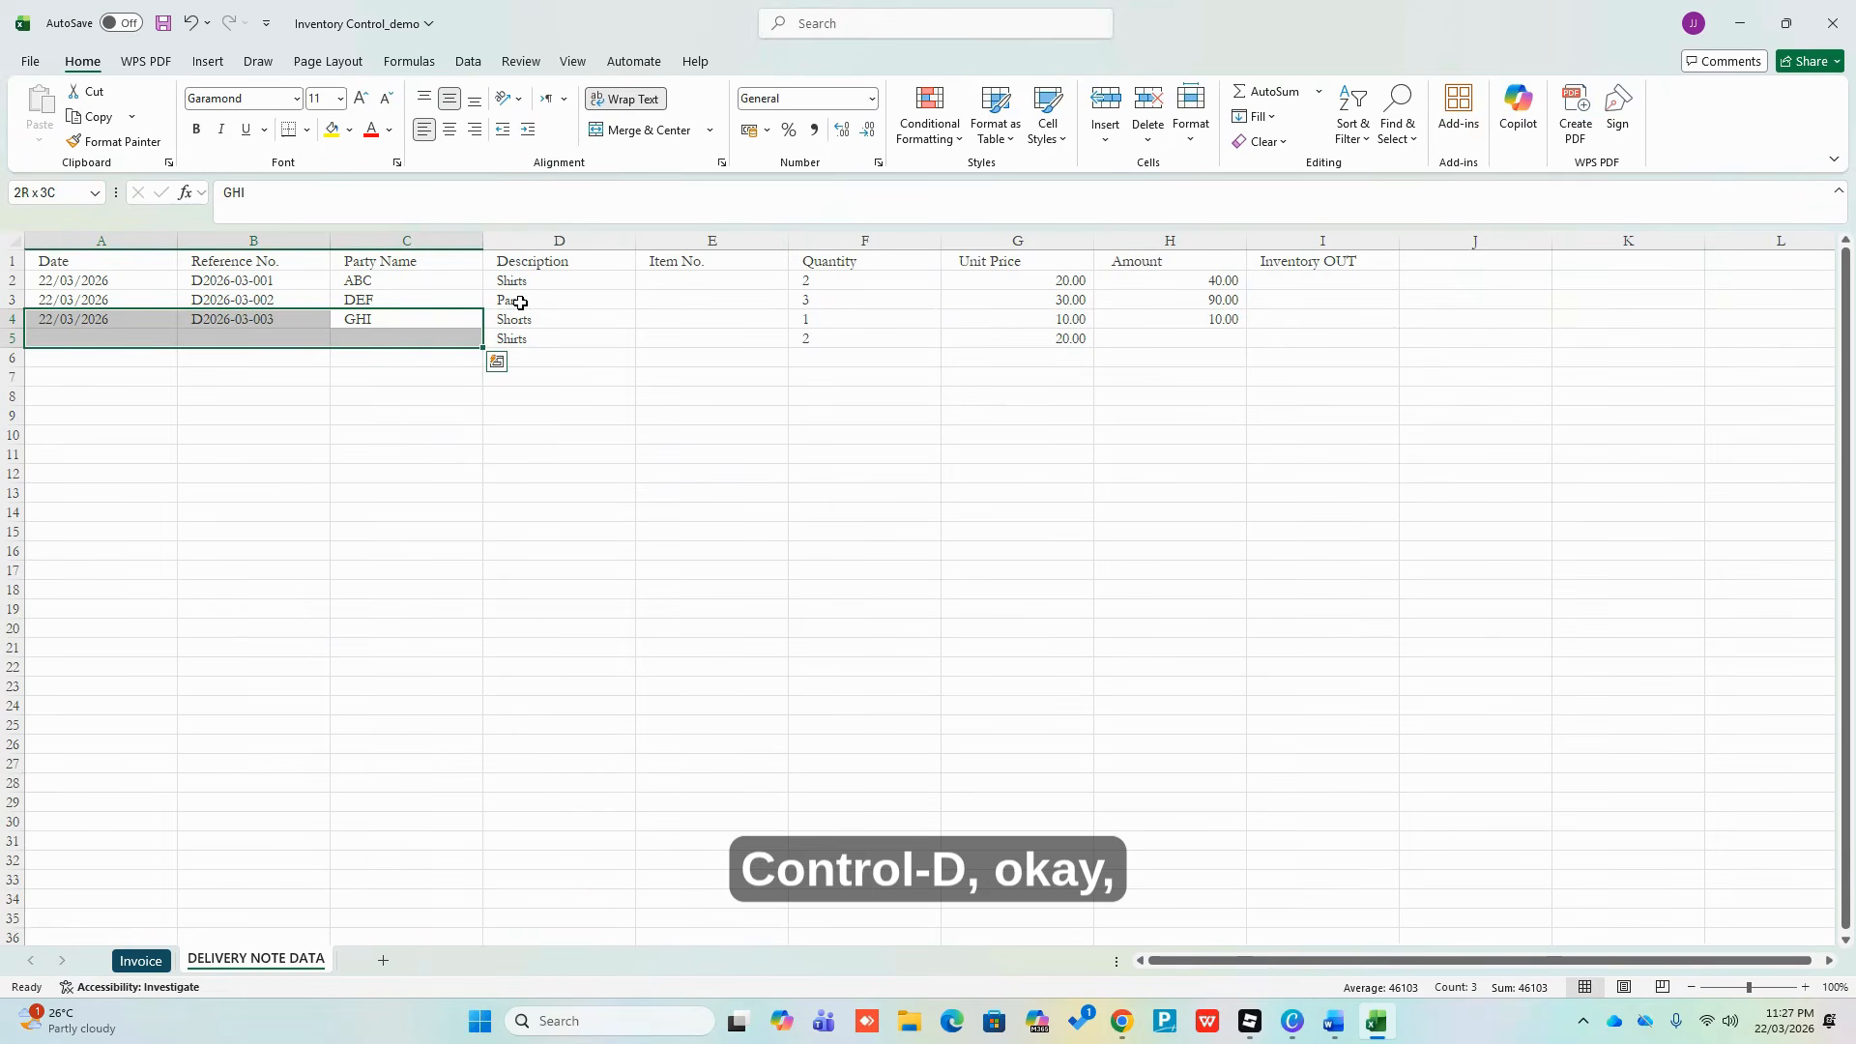
key(ctrl+d)
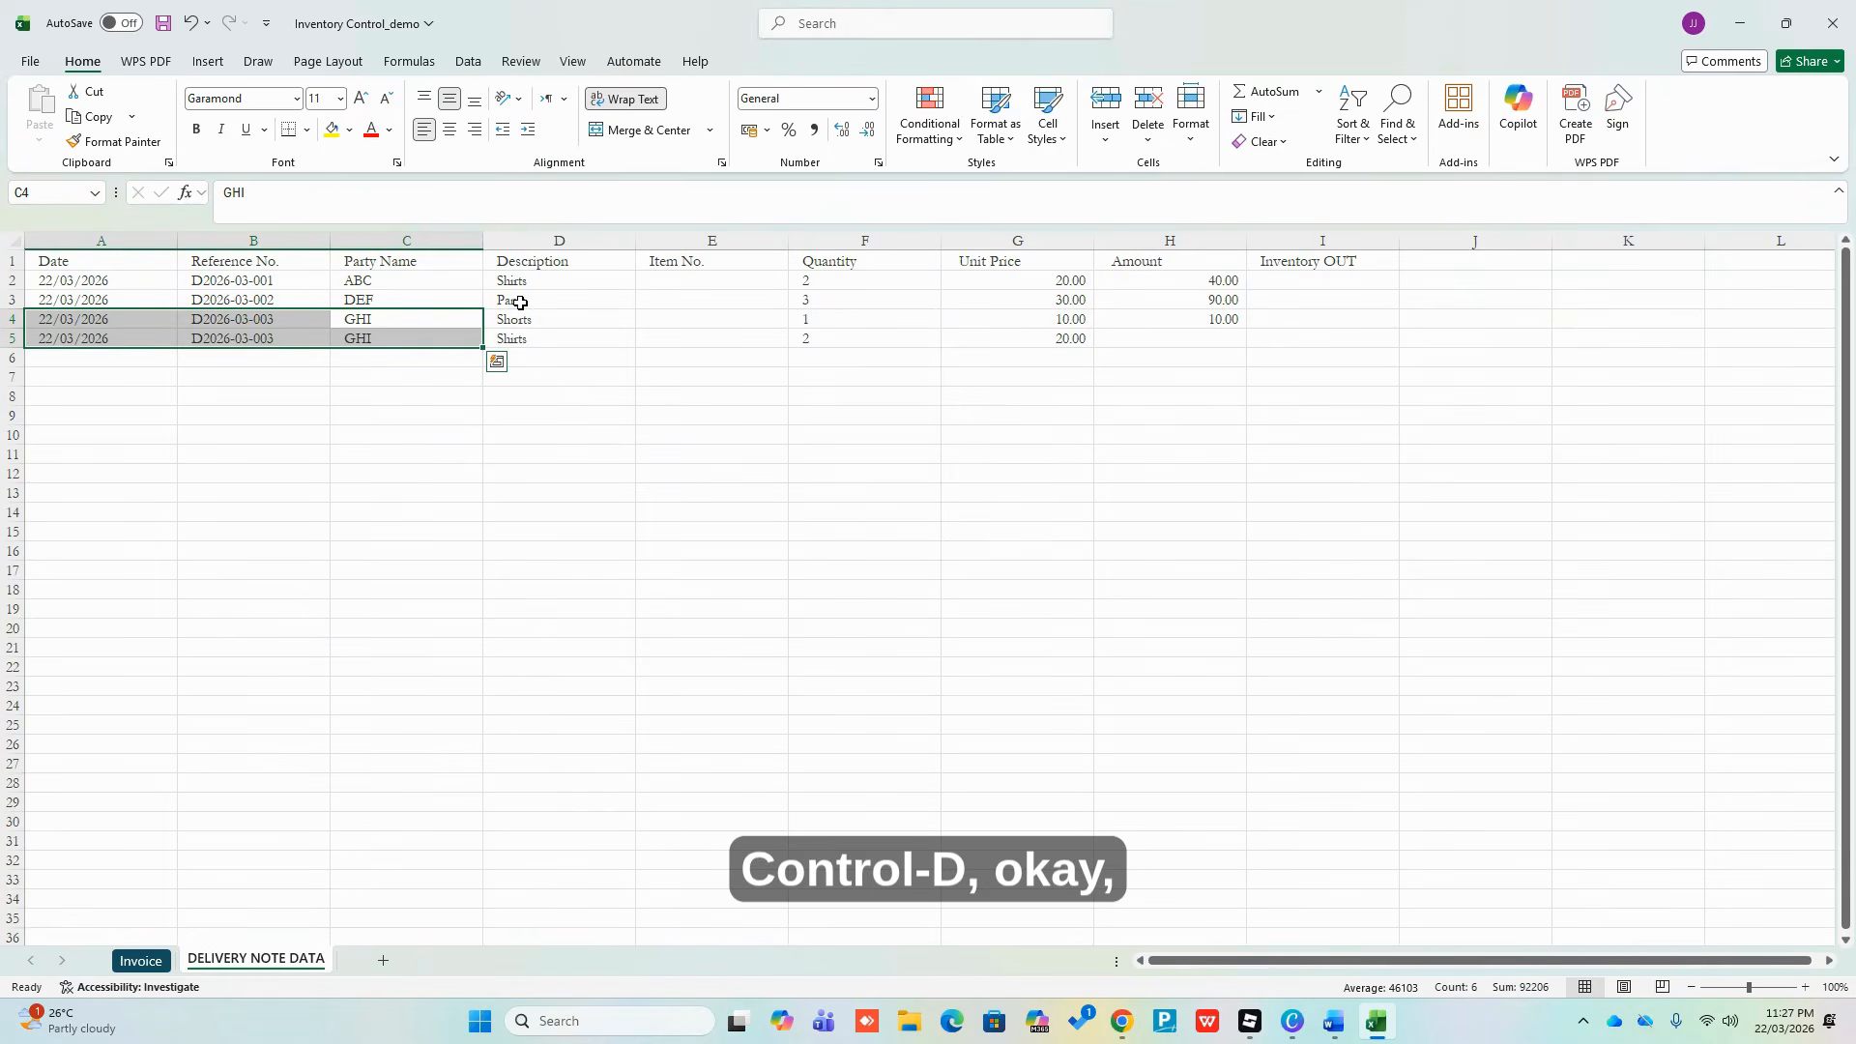
key(Down)
key(Left)
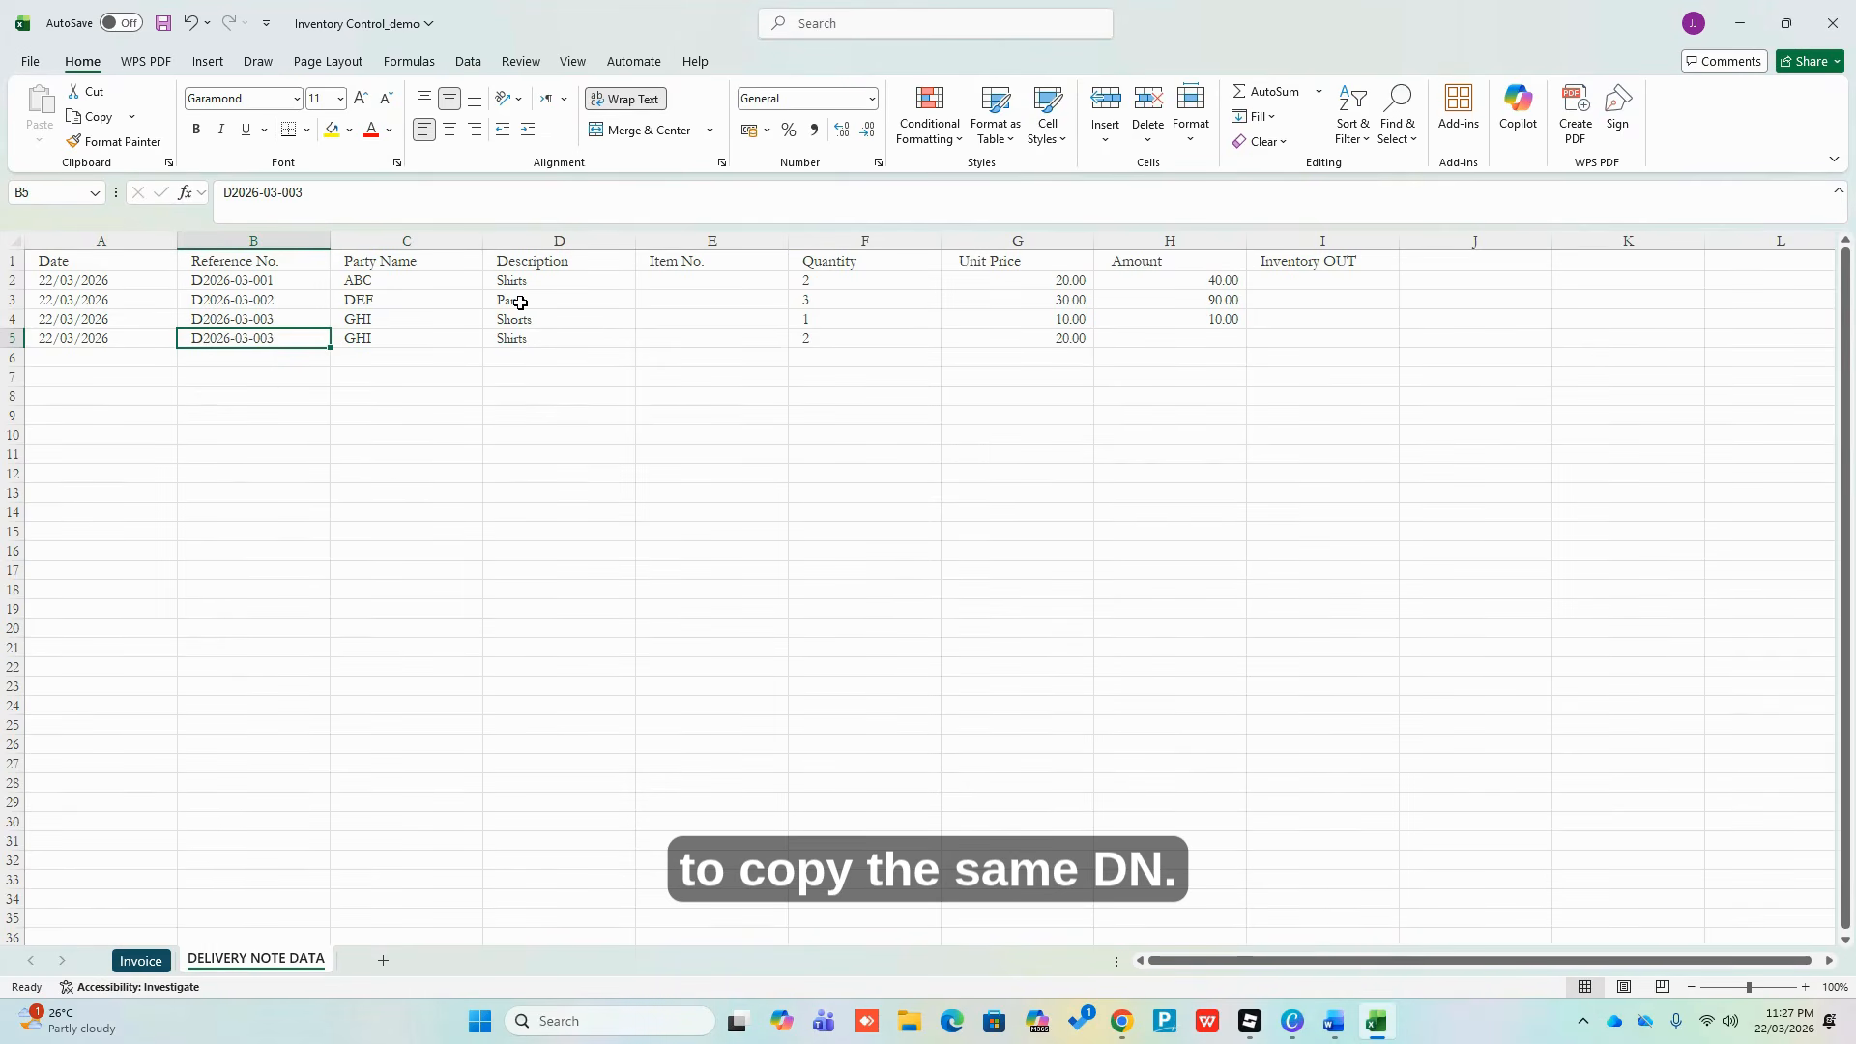
key(Right)
key(Right)
key(Left)
key(Up)
key(Left)
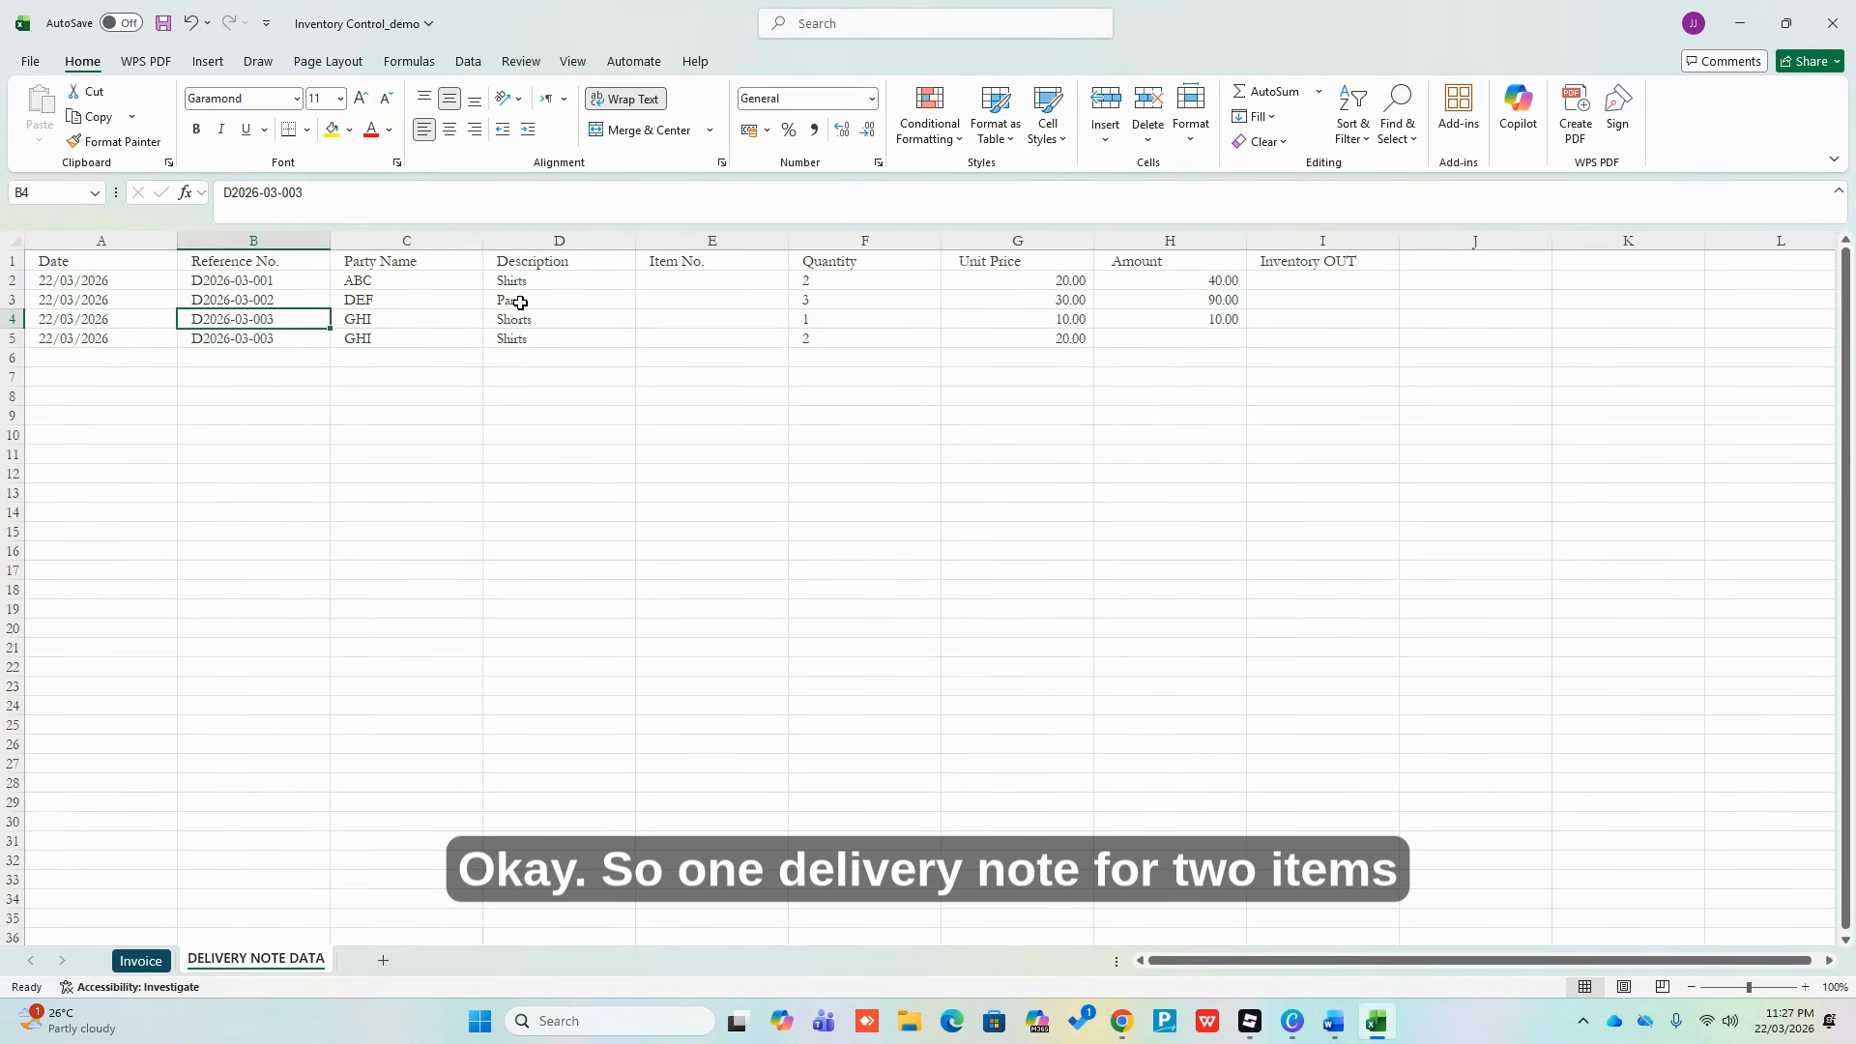
key(shift+Down)
key(shift+Right)
key(shift+Right)
key(shift+Right)
key(shift+Right)
key(shift+Right)
key(Right)
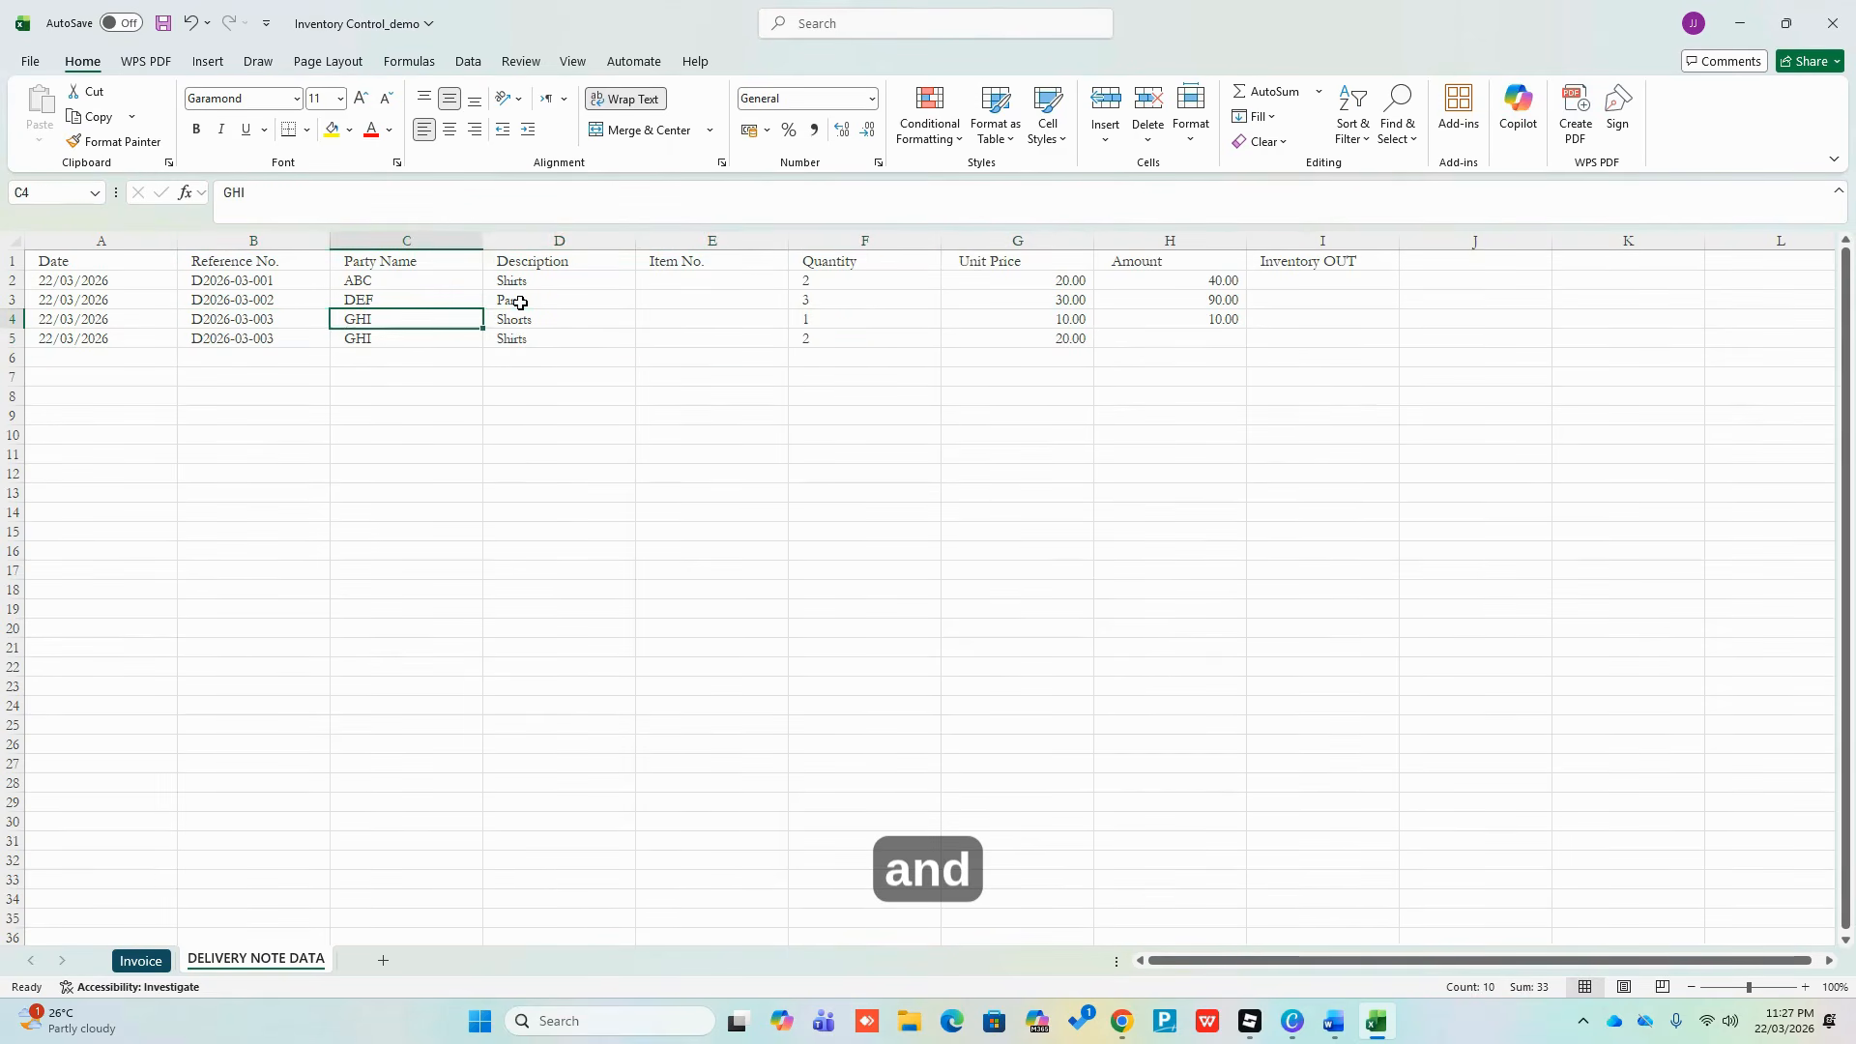
key(Right)
key(Right)
key(Right)
key(Right)
key(Right)
key(Right)
Fill the Amount formula from H4 into H5, giving 40.00, and check it
key(Left)
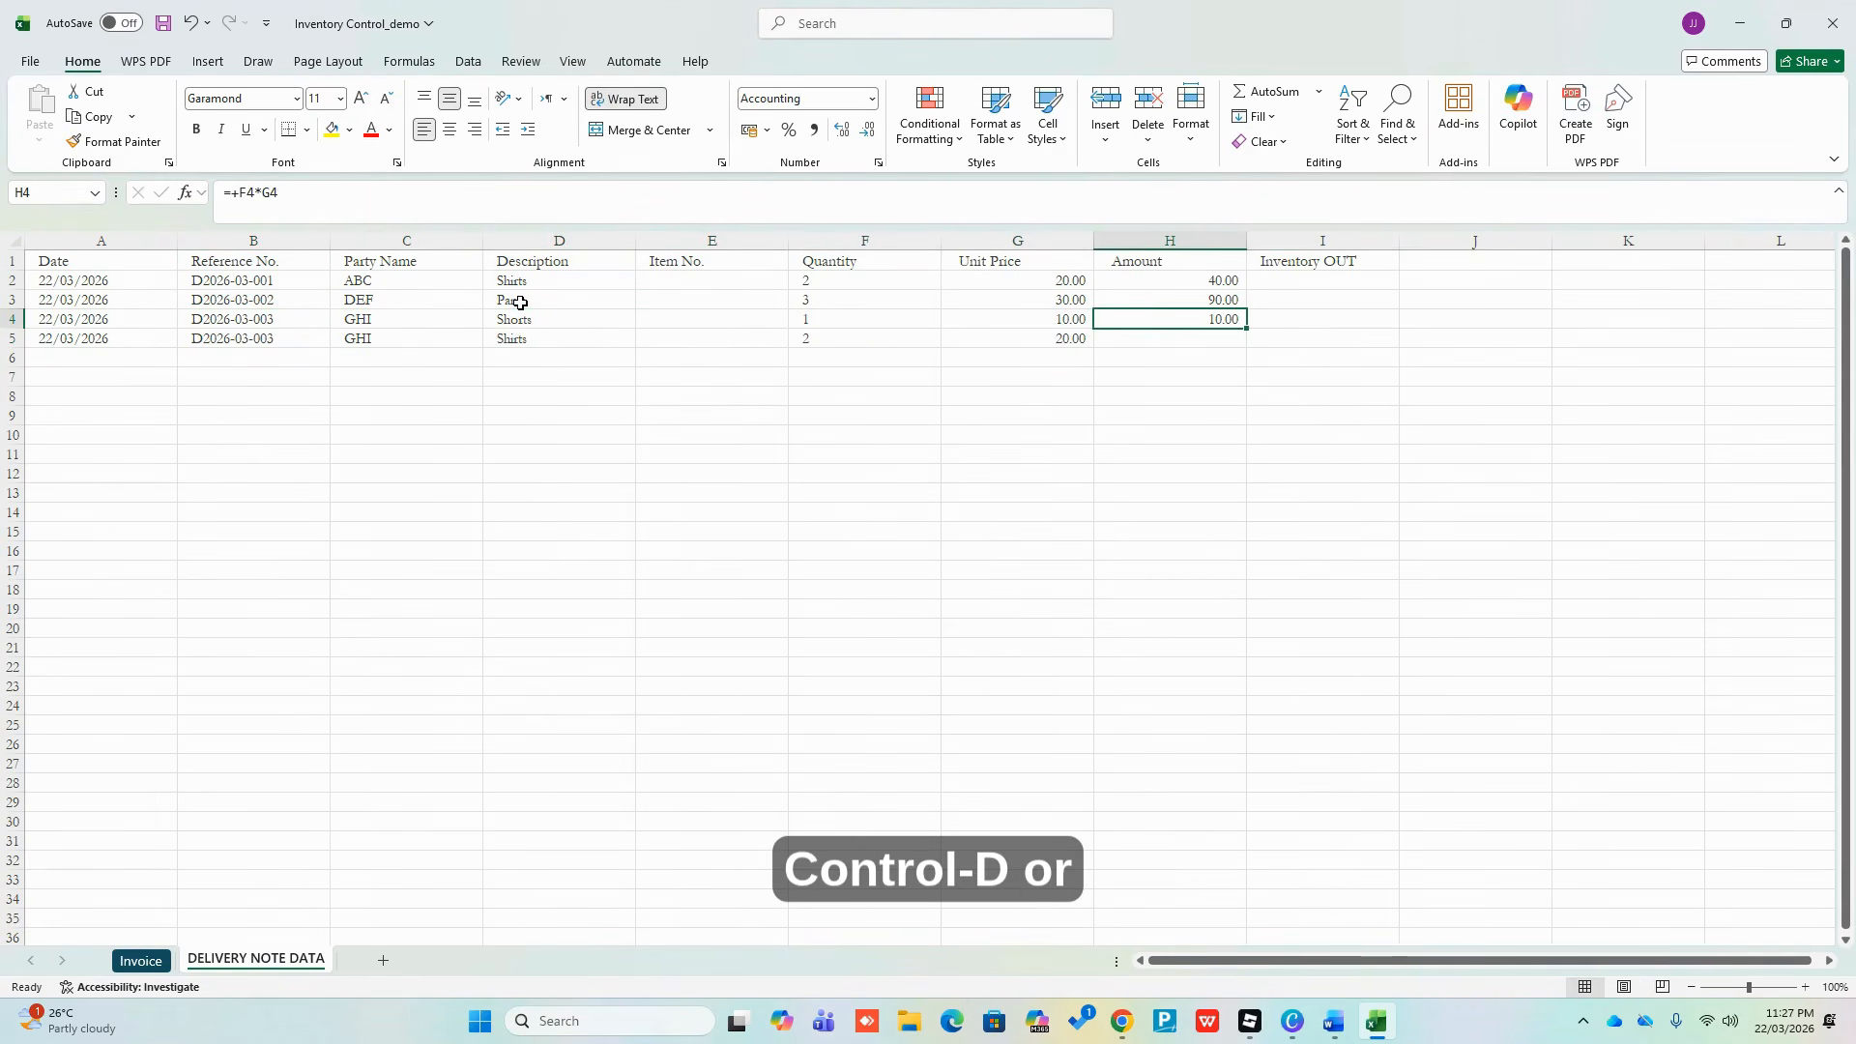
key(shift+Down)
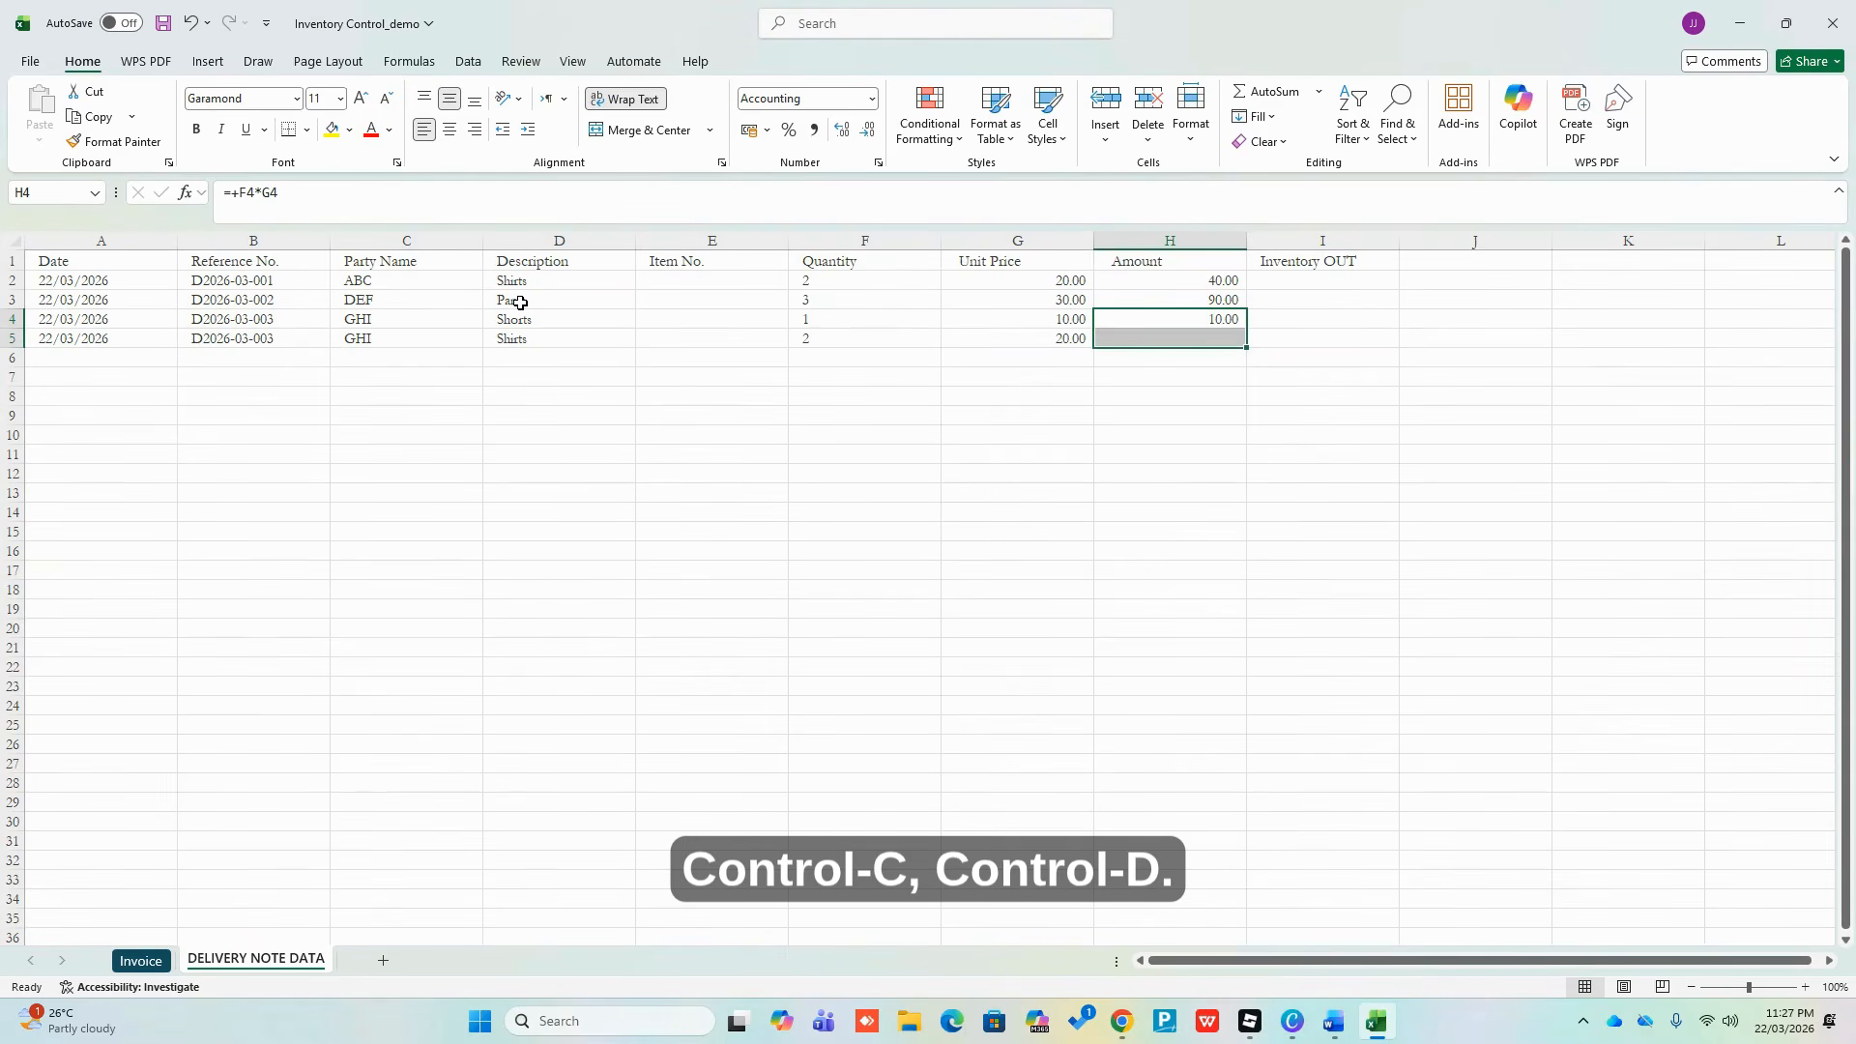
key(ctrl+d)
key(Down)
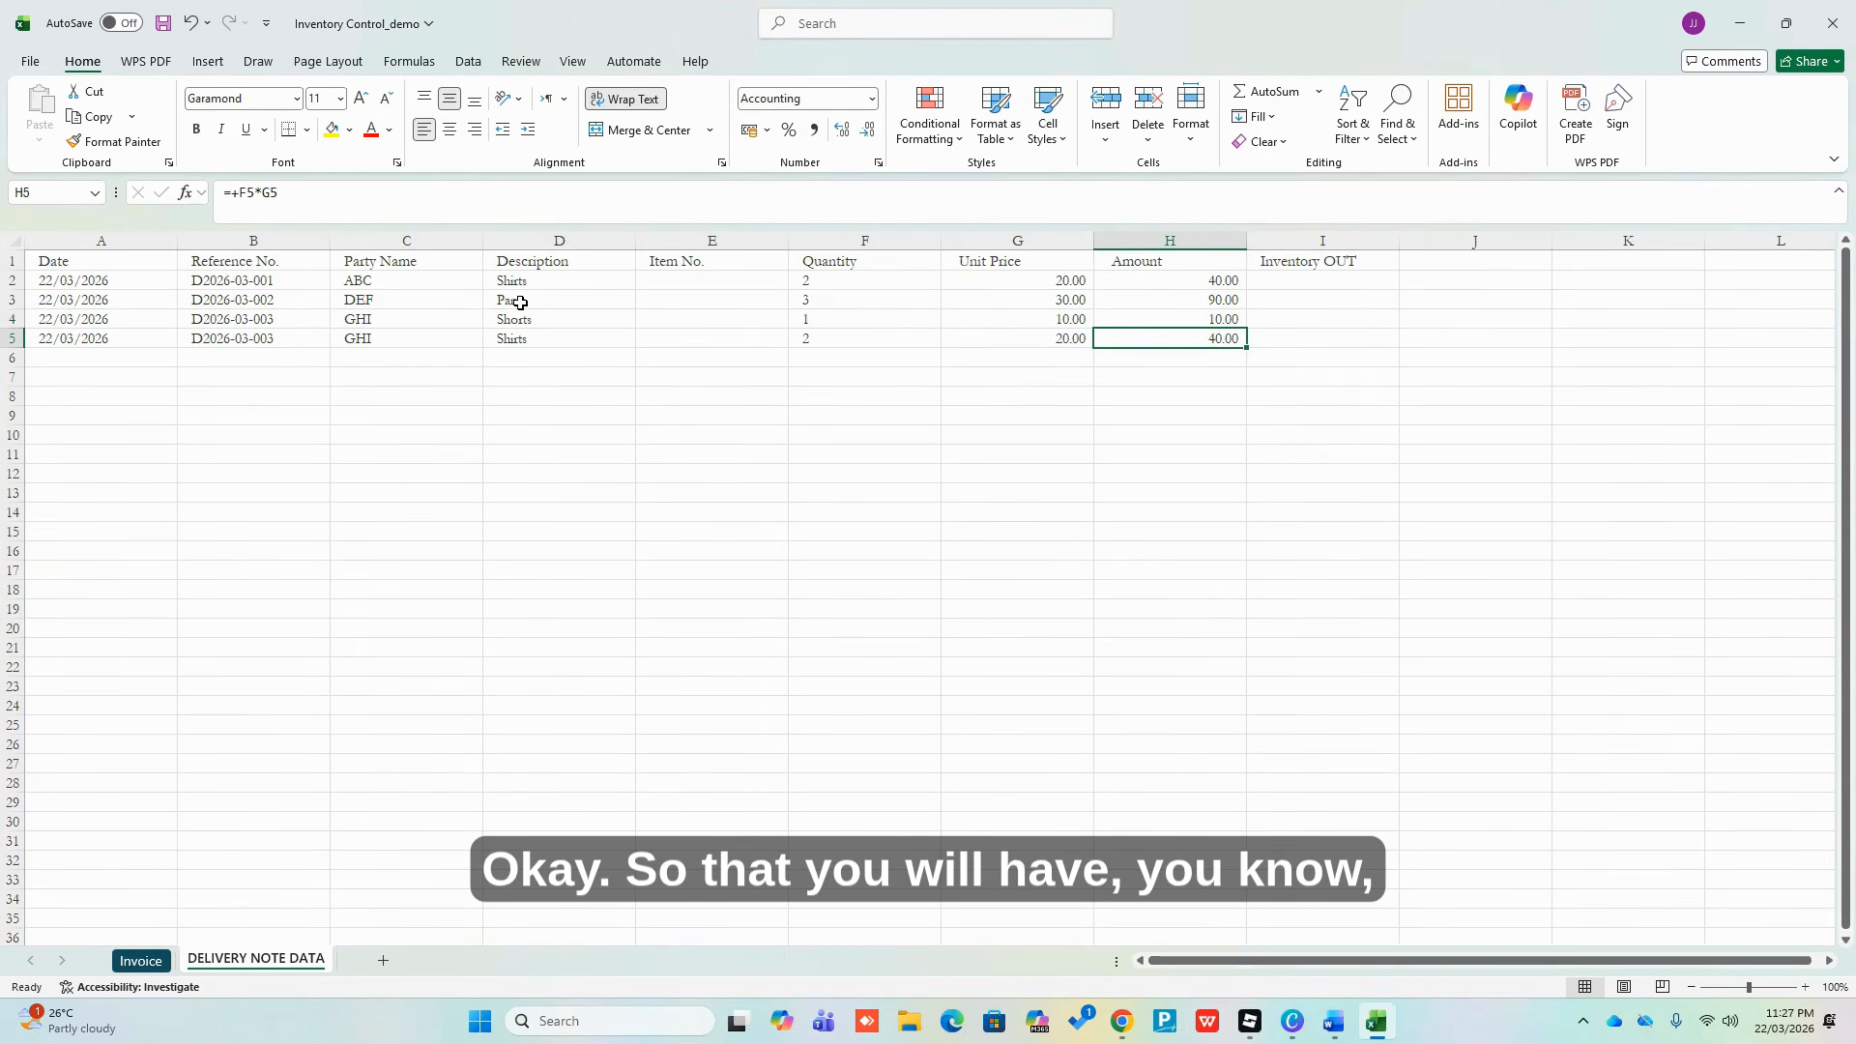
key(Left)
key(F2)
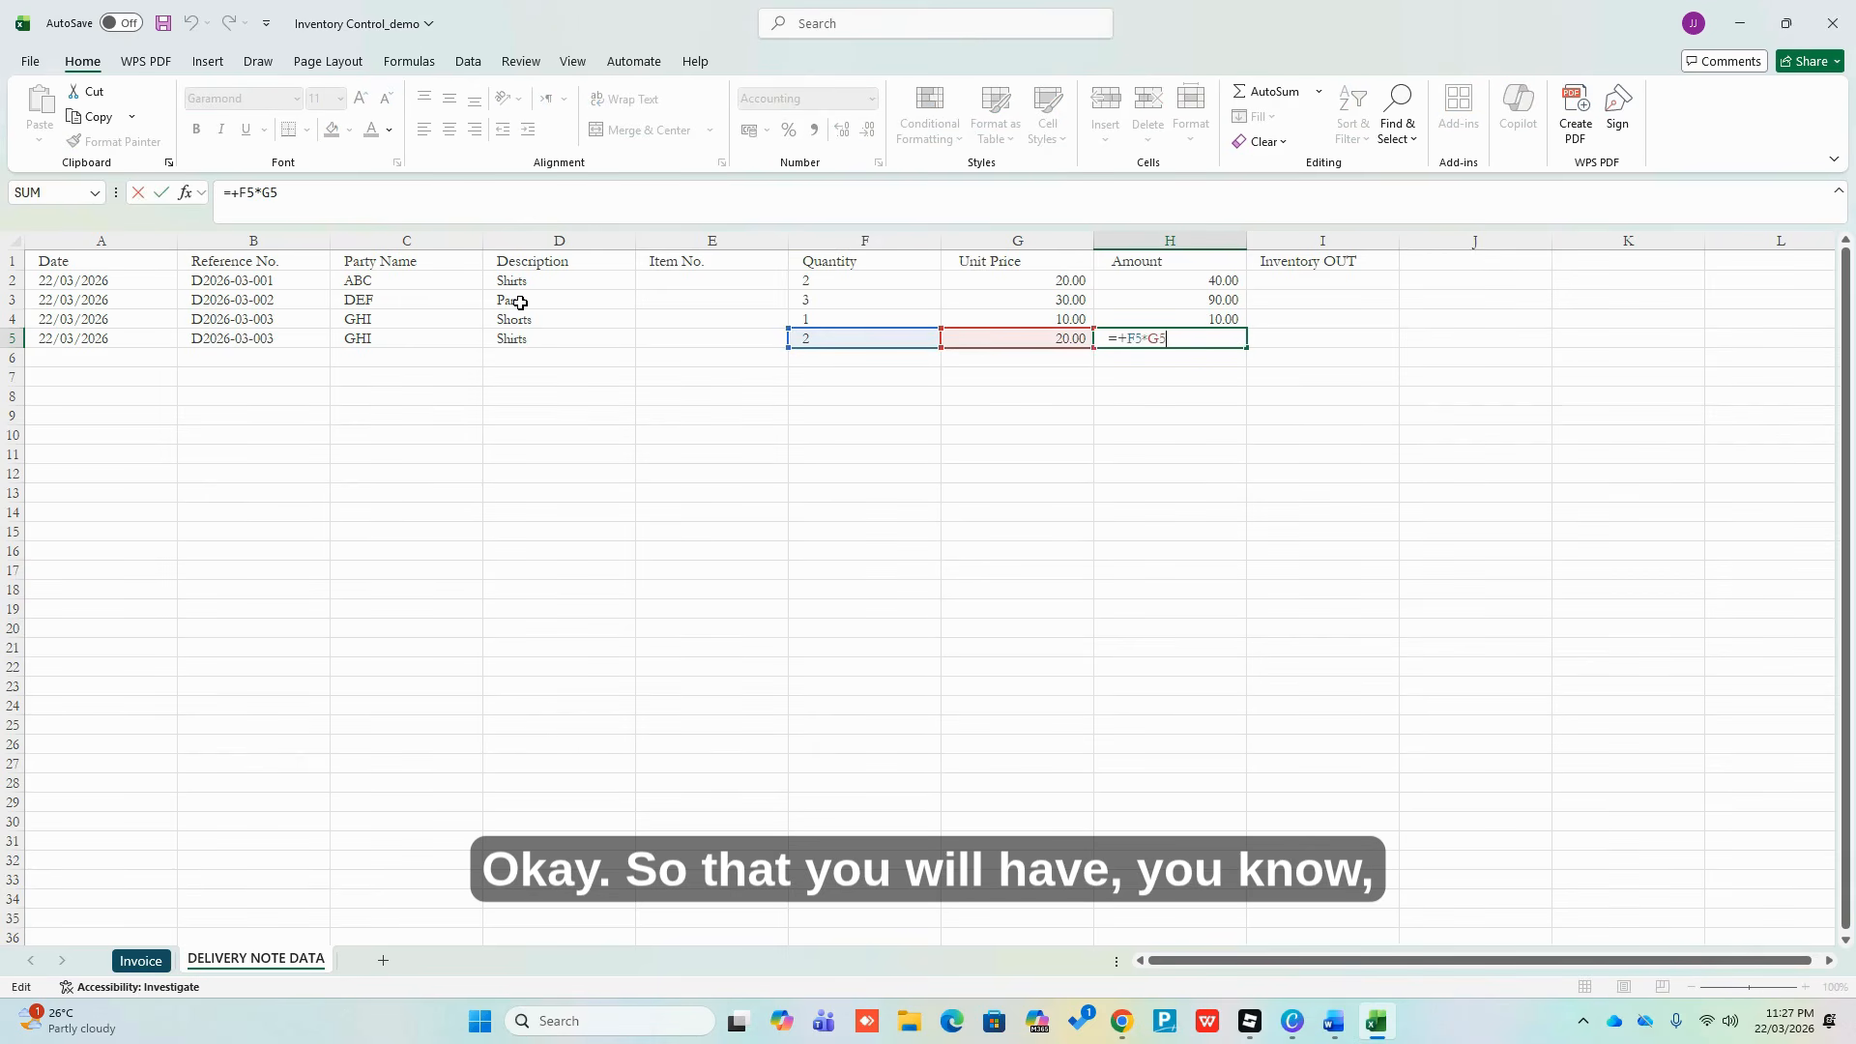
key(Escape)
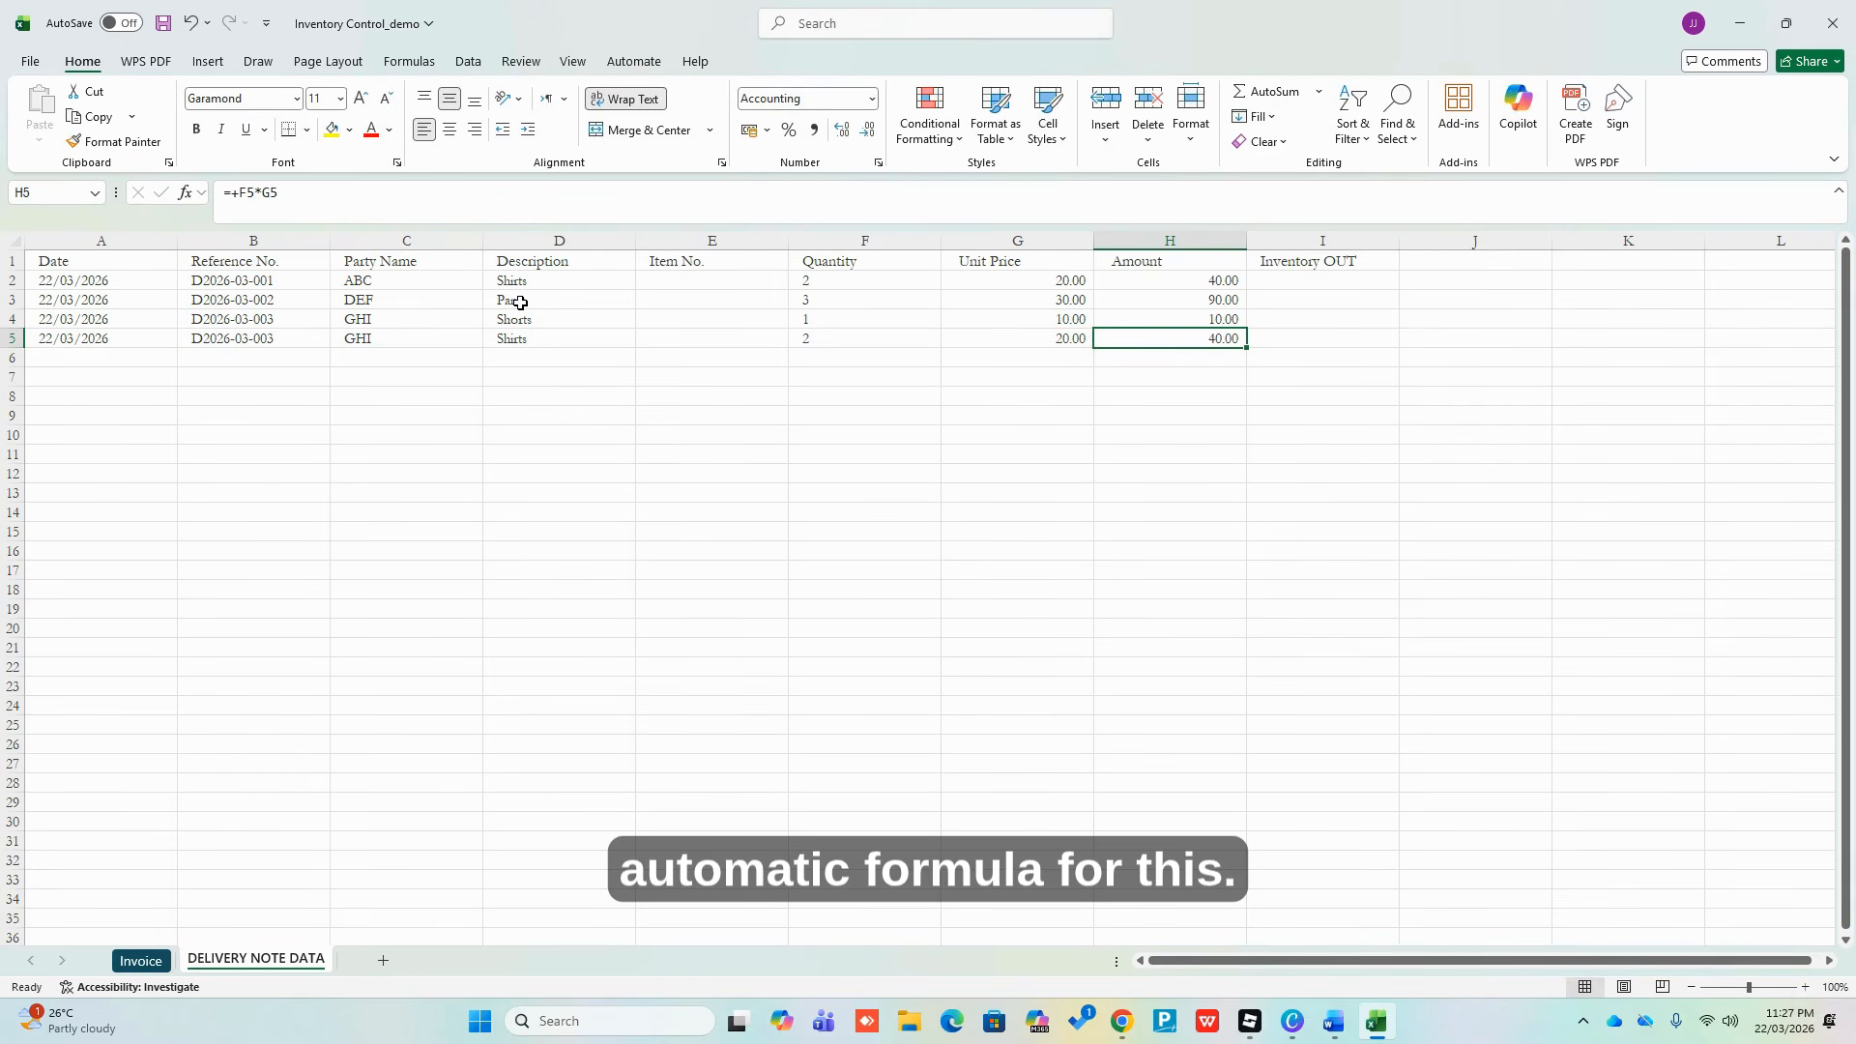
key(Left)
key(Left)
key(Left)
key(Left)
key(Left)
key(Left)
key(Left)
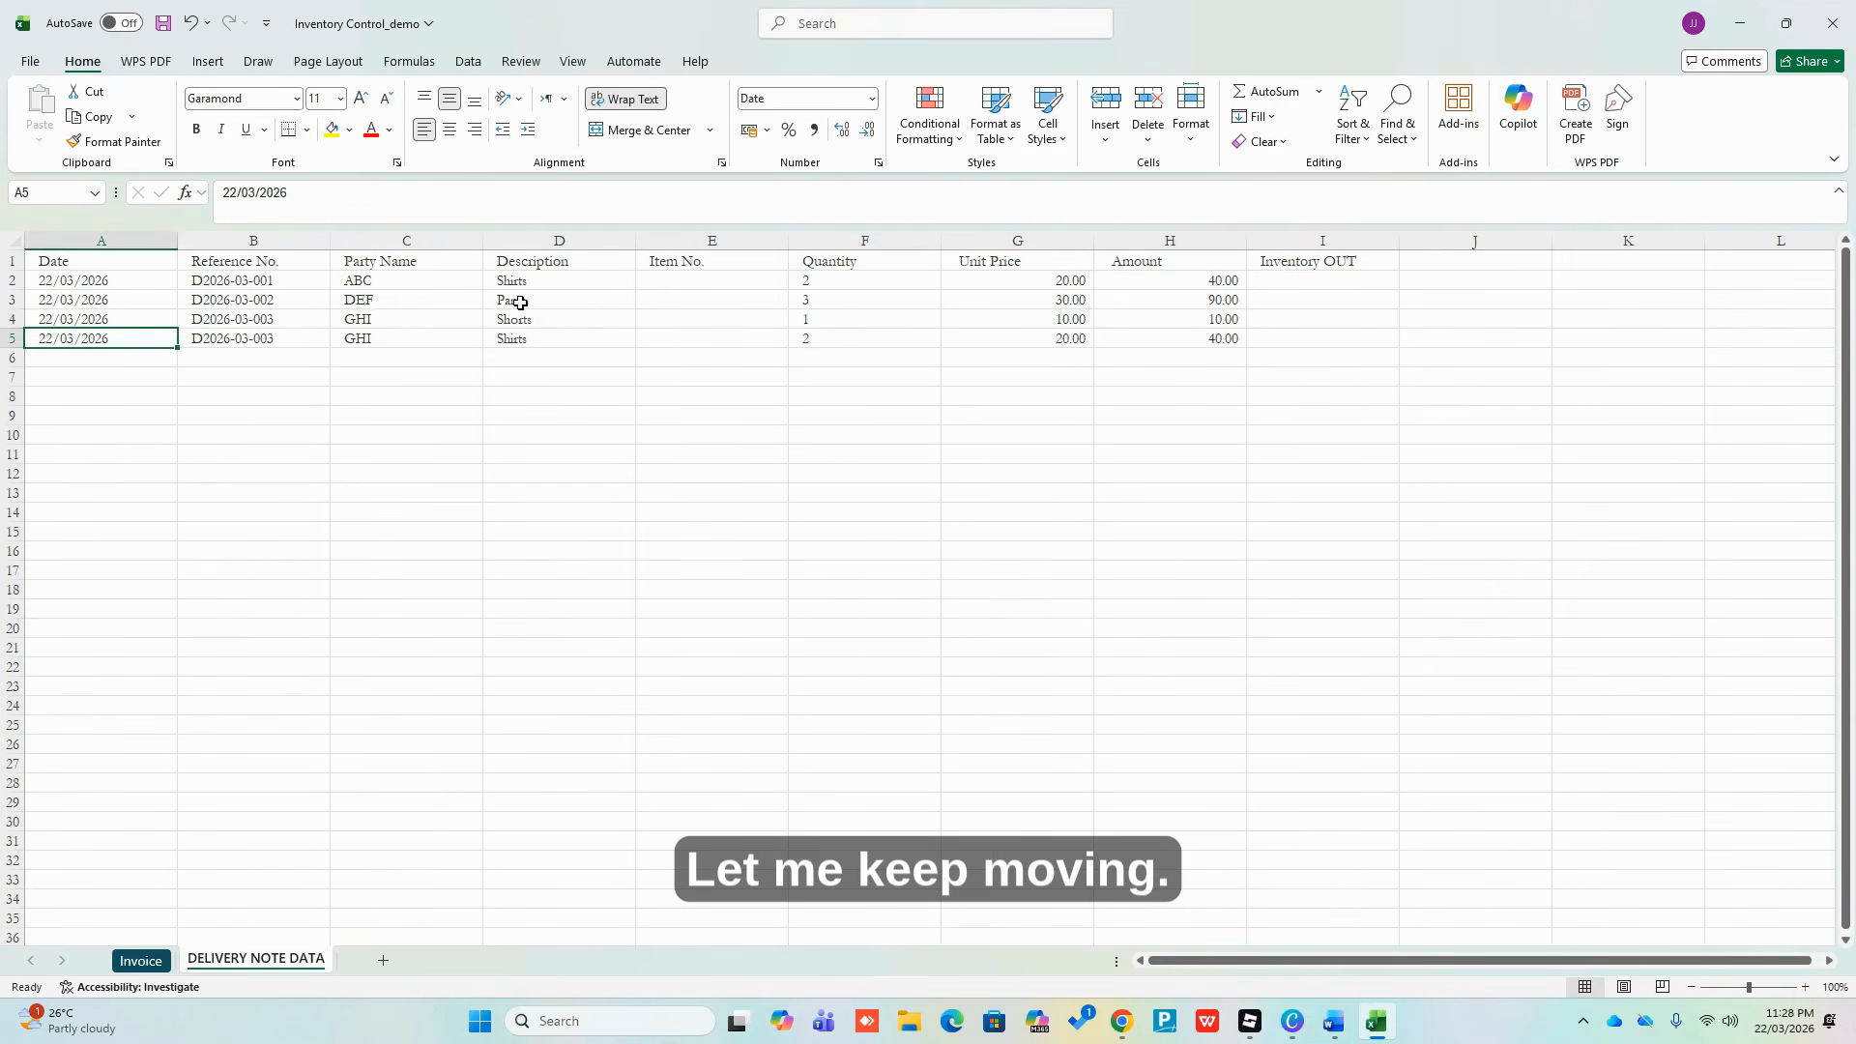
Copy the date and reference into row 6 and change the reference to D2026-03-004
key(shift+Right)
key(shift+Down)
key(ctrl+d)
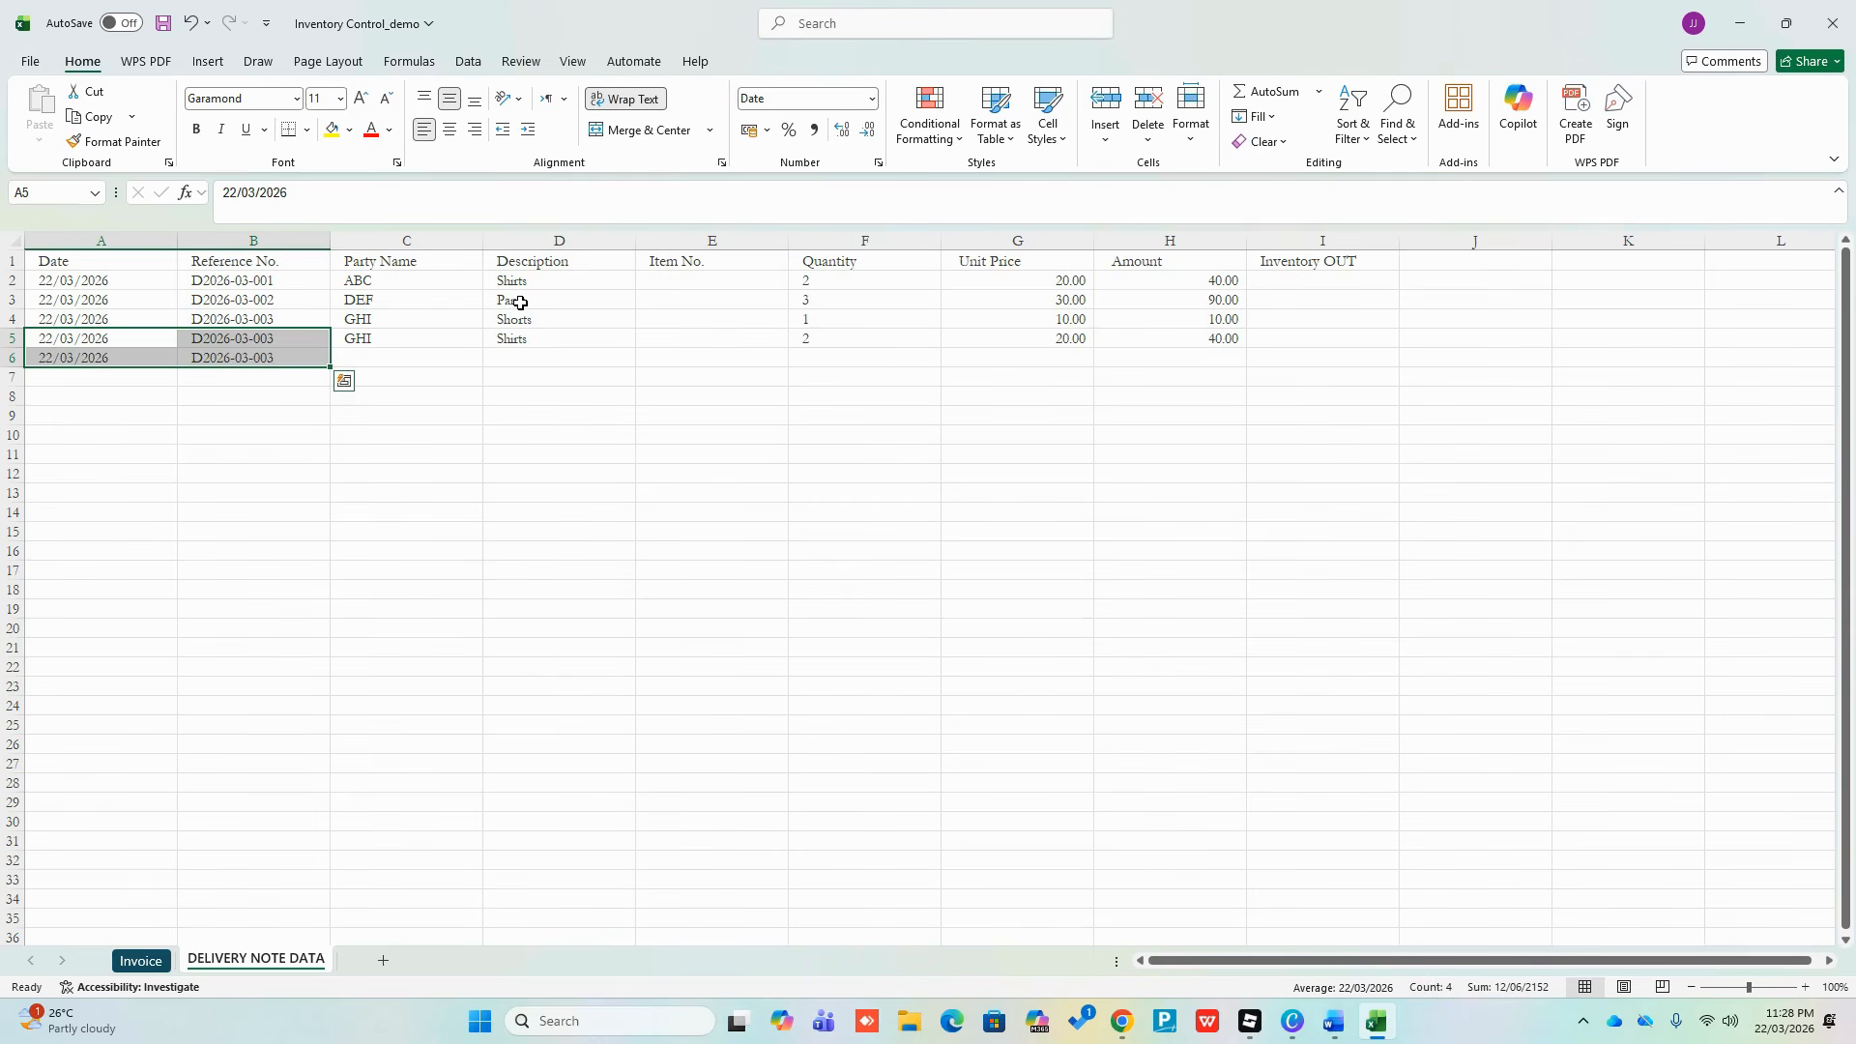
key(F2)
key(Escape)
key(Right)
key(Down)
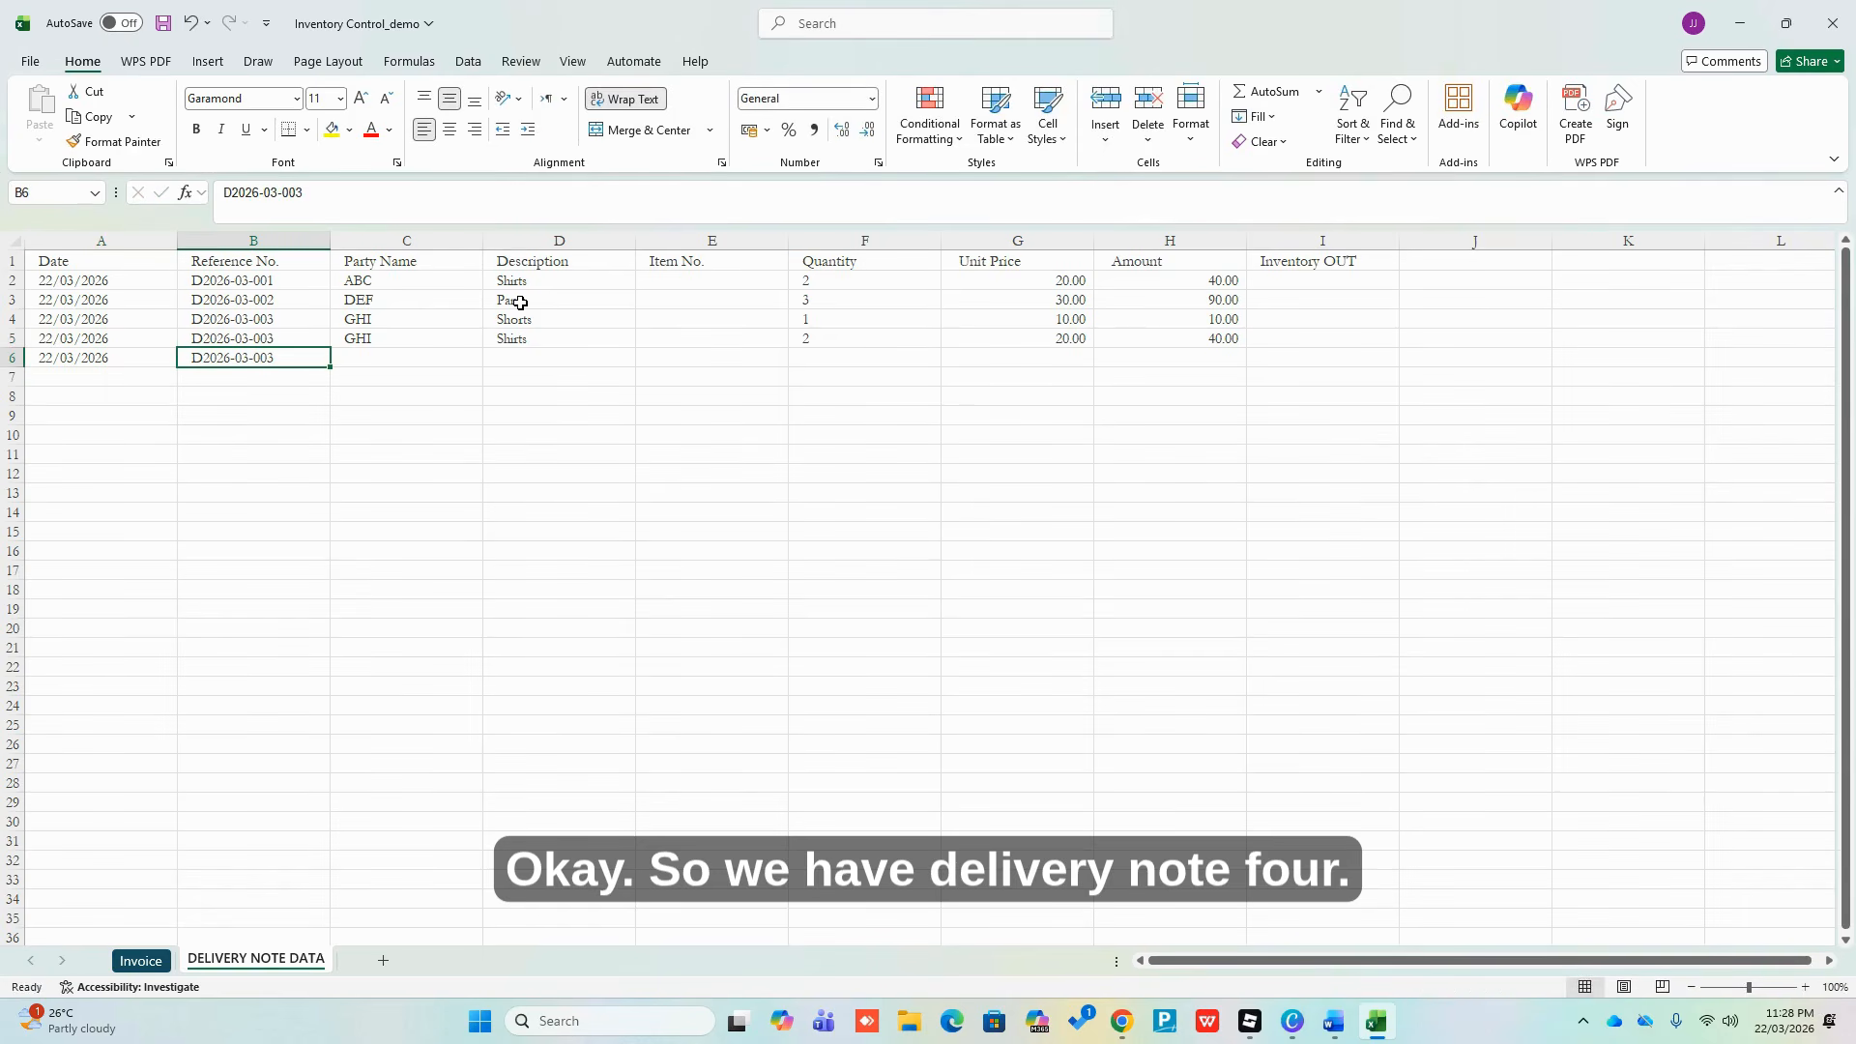
key(F2)
key(BackSpace)
text(4)
key(Return)
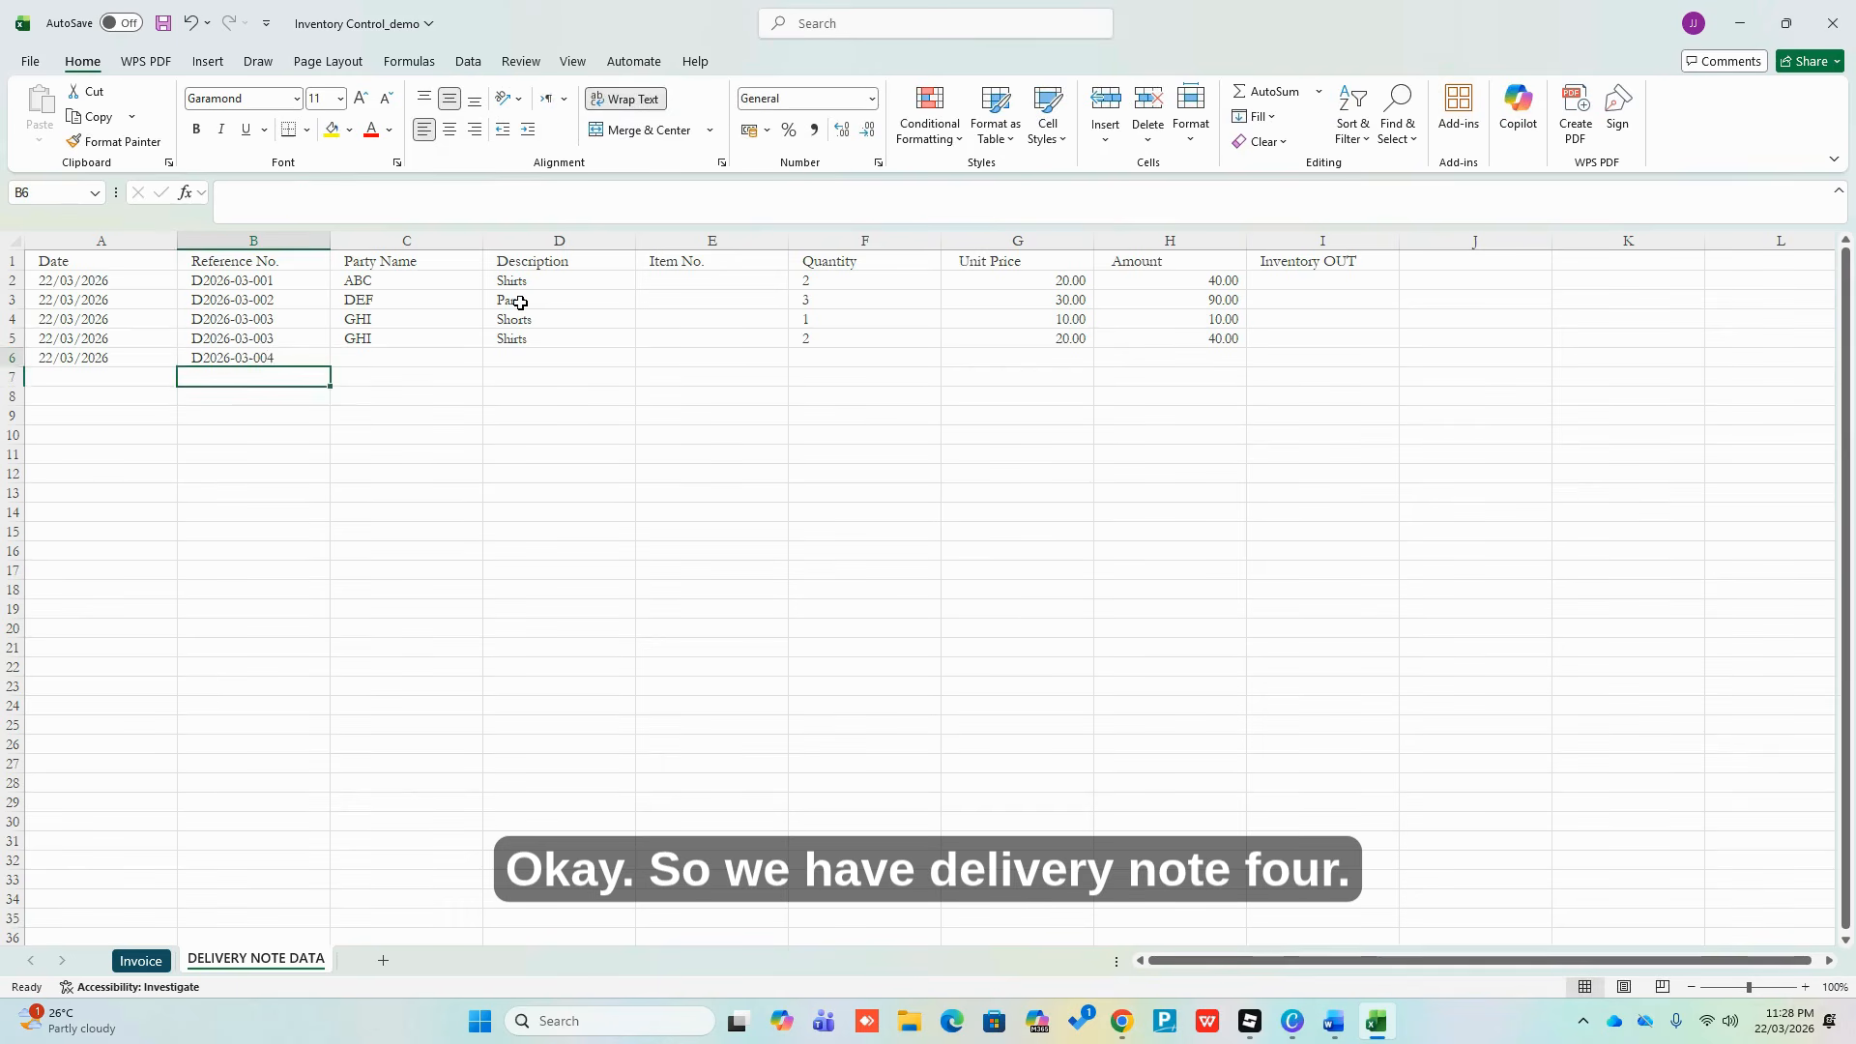
Enter JKL as party, Pants as description and quantity 4 in row 6
key(Up)
key(Right)
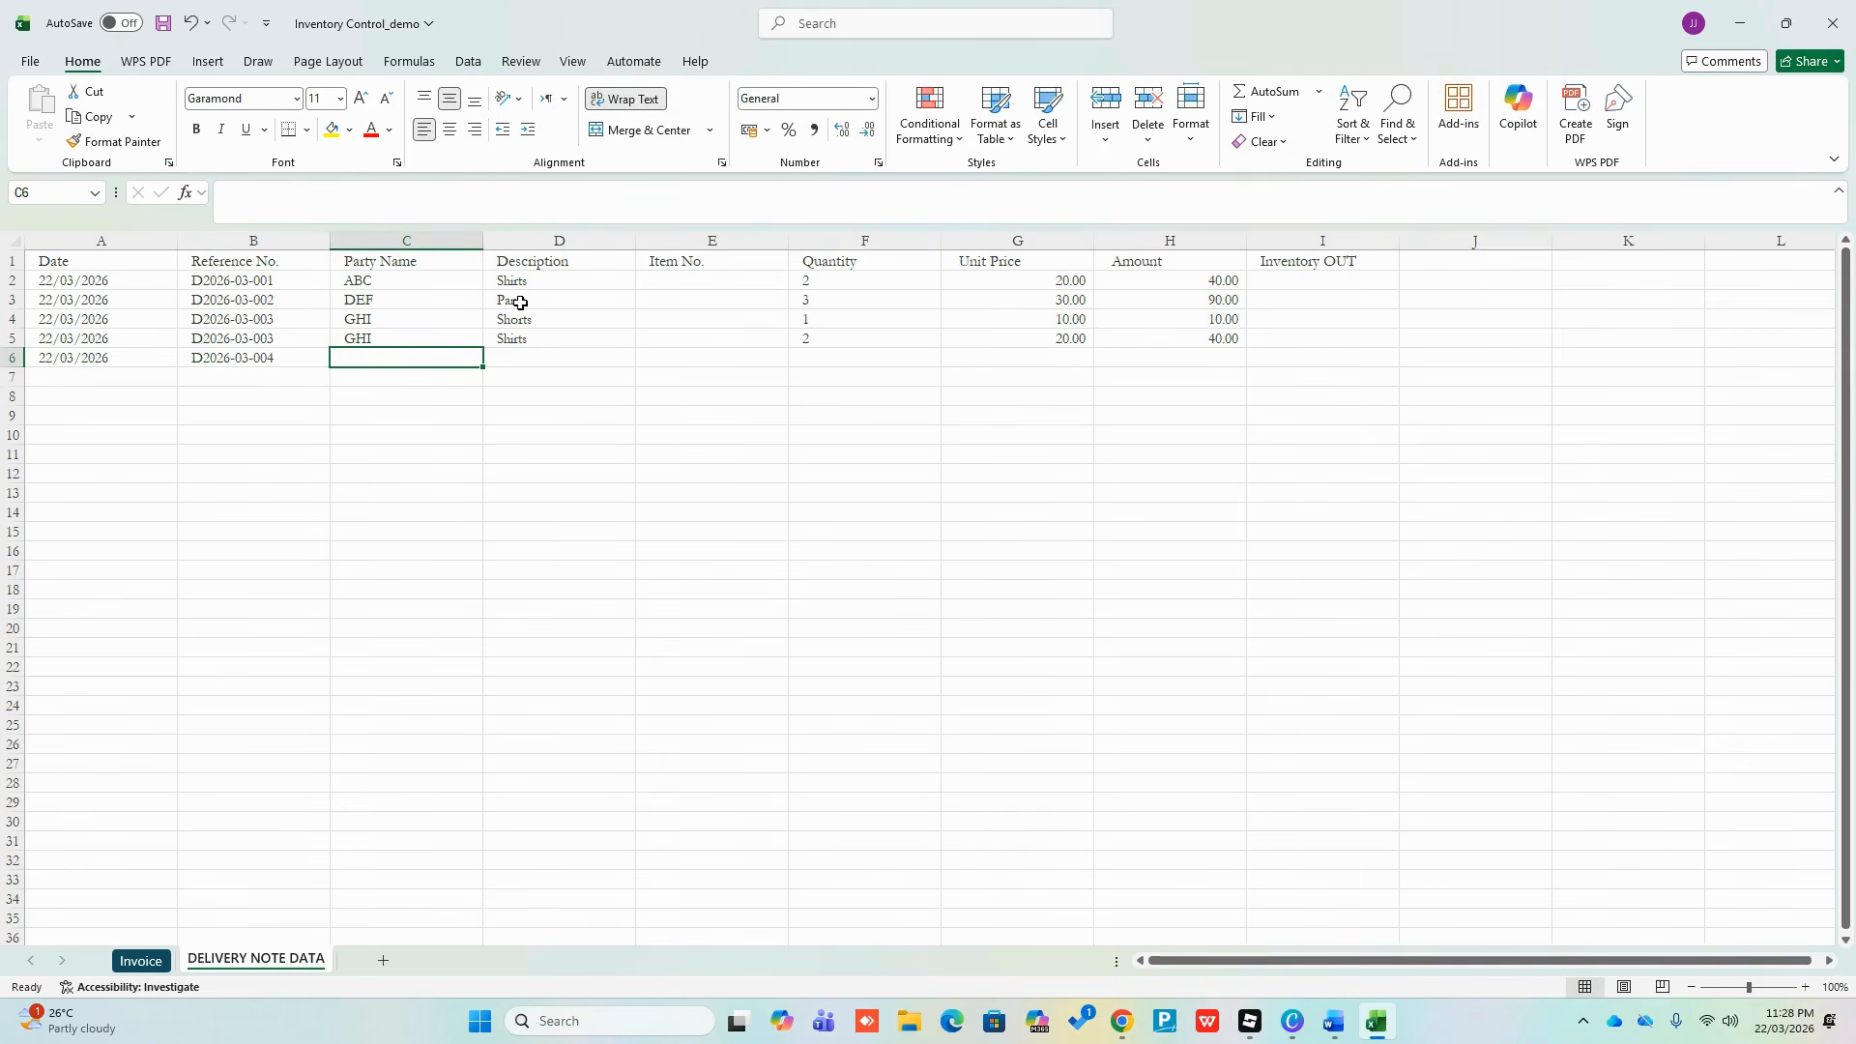
text(JKL)
key(Return)
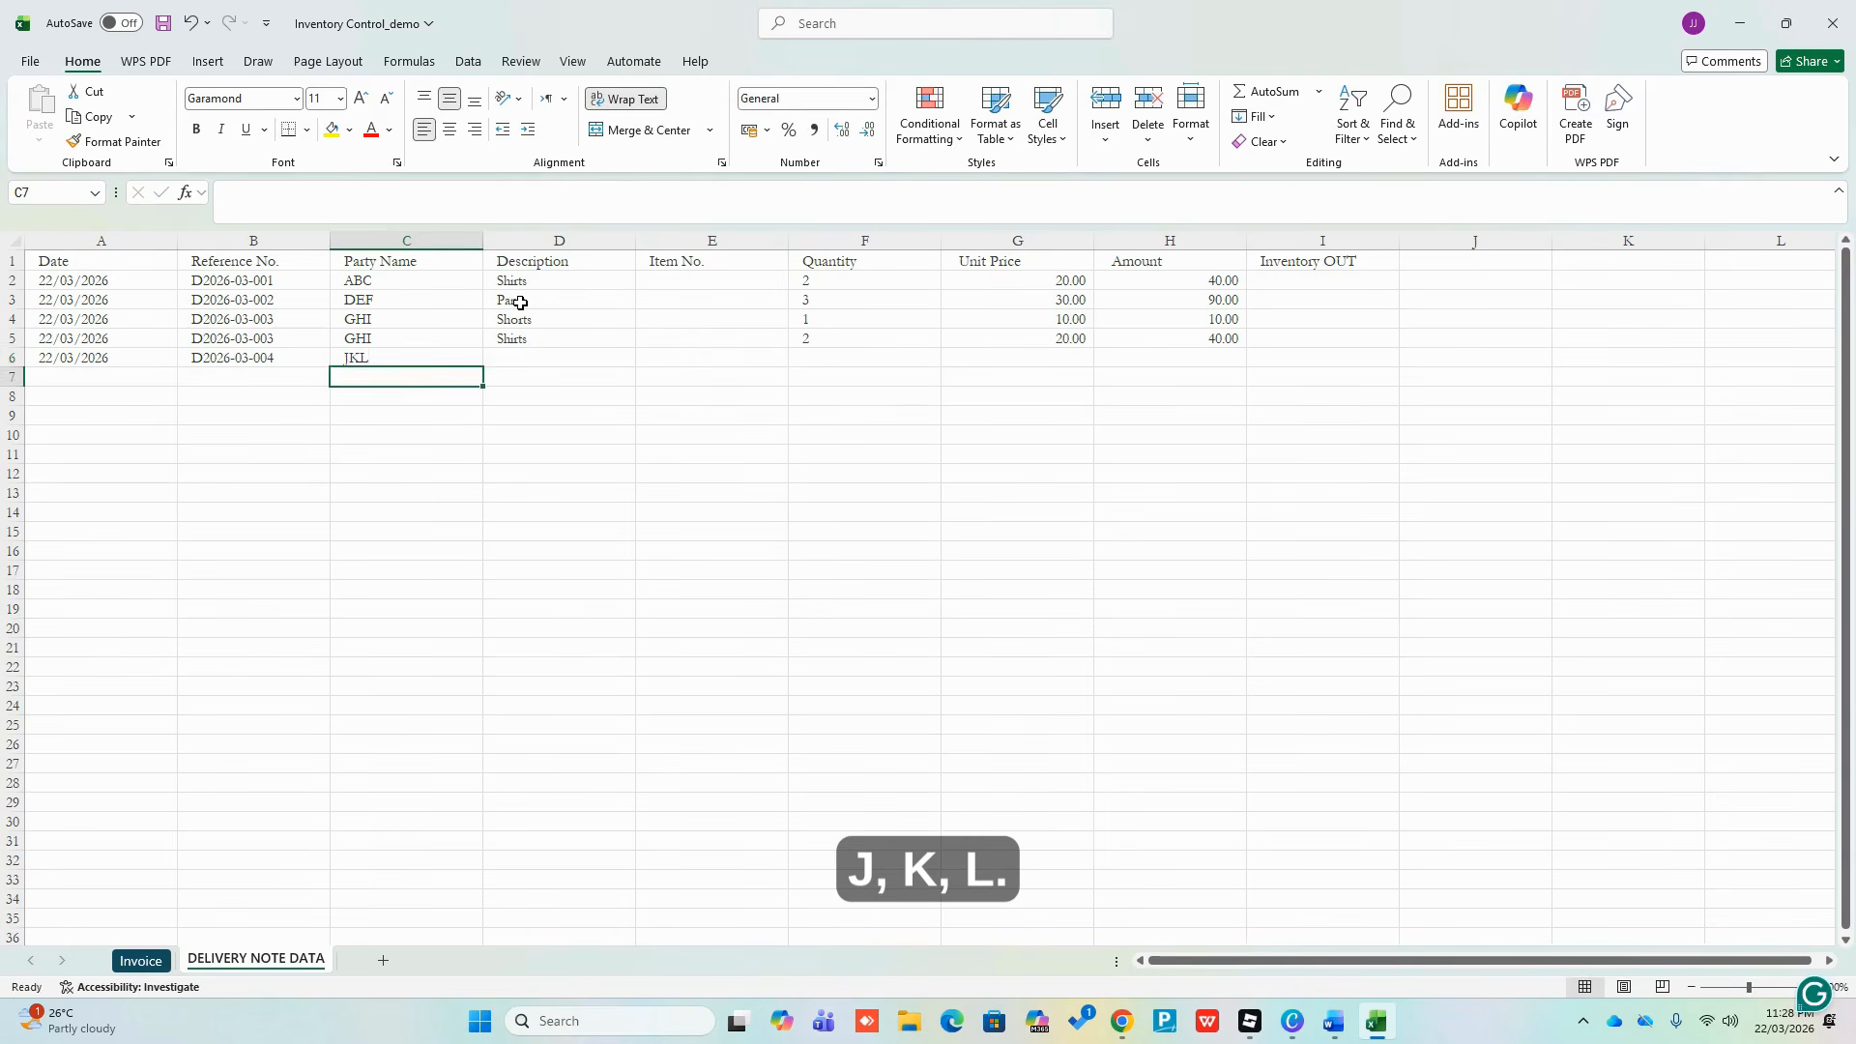
key(Up)
key(Right)
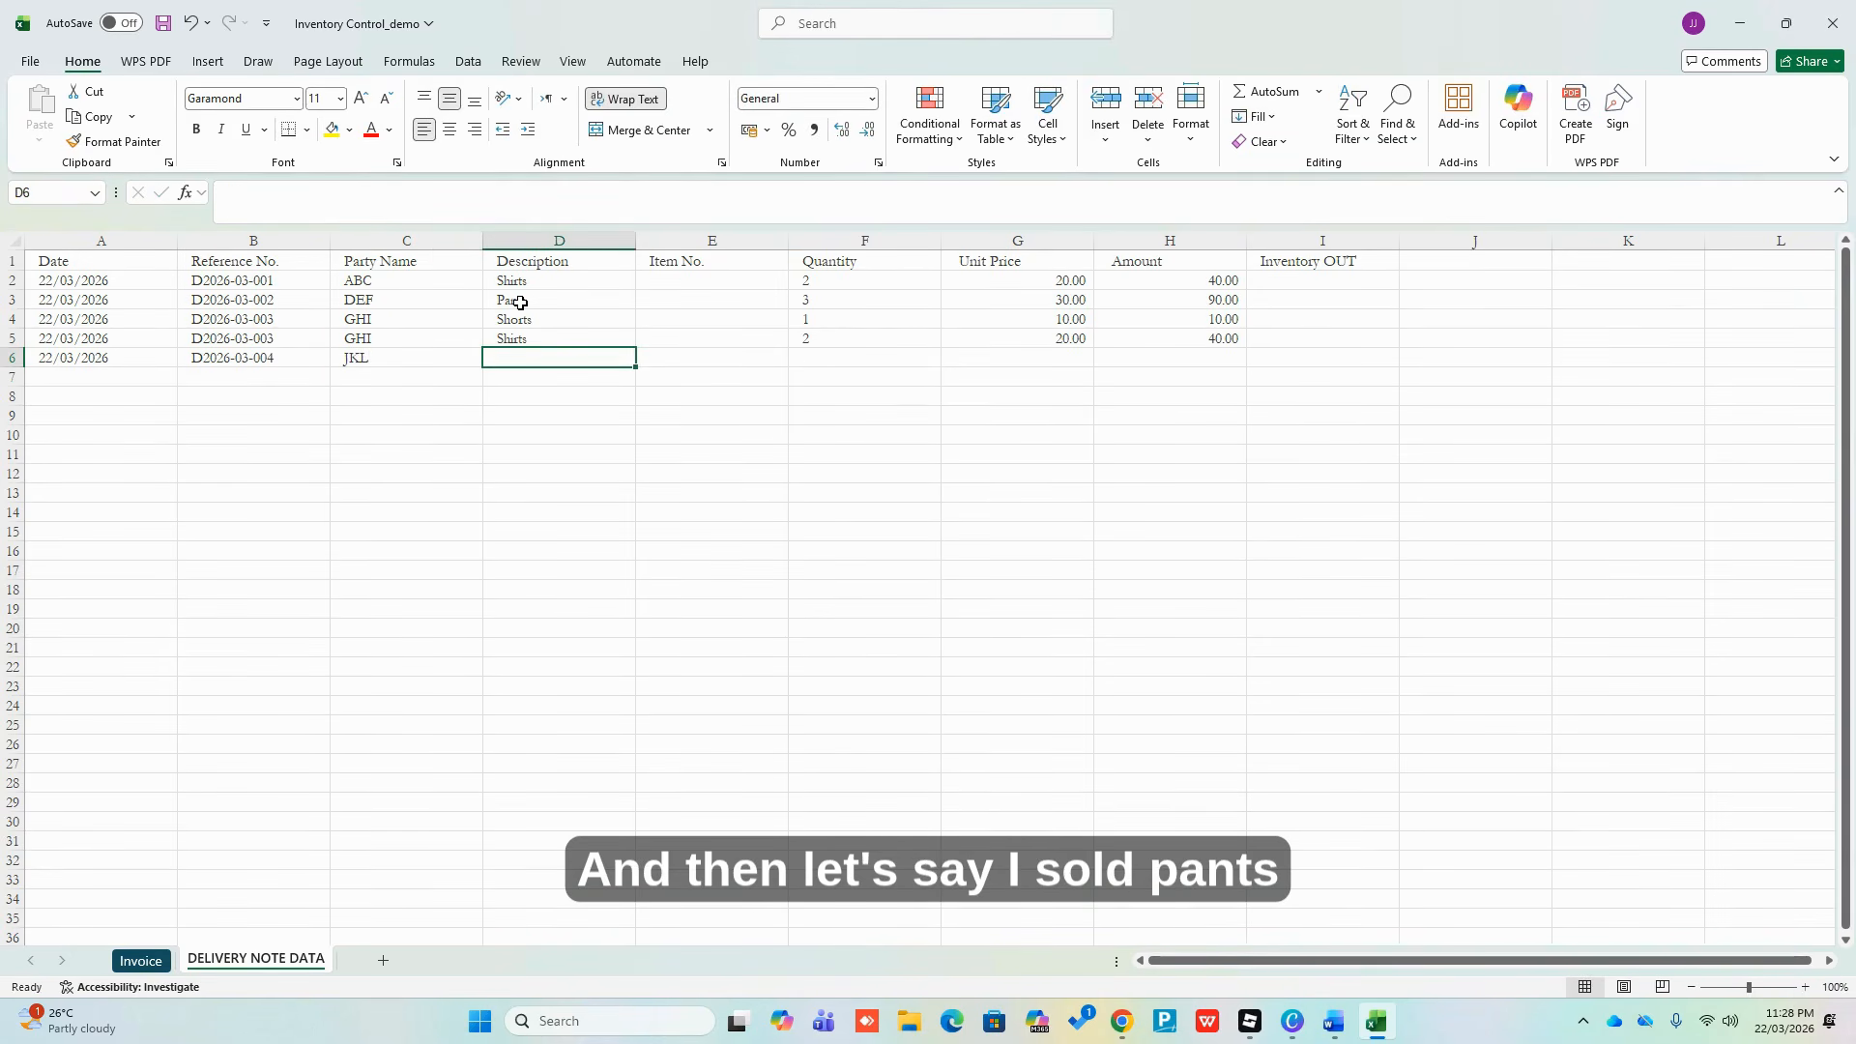
text(Pants)
key(Tab)
key(Tab)
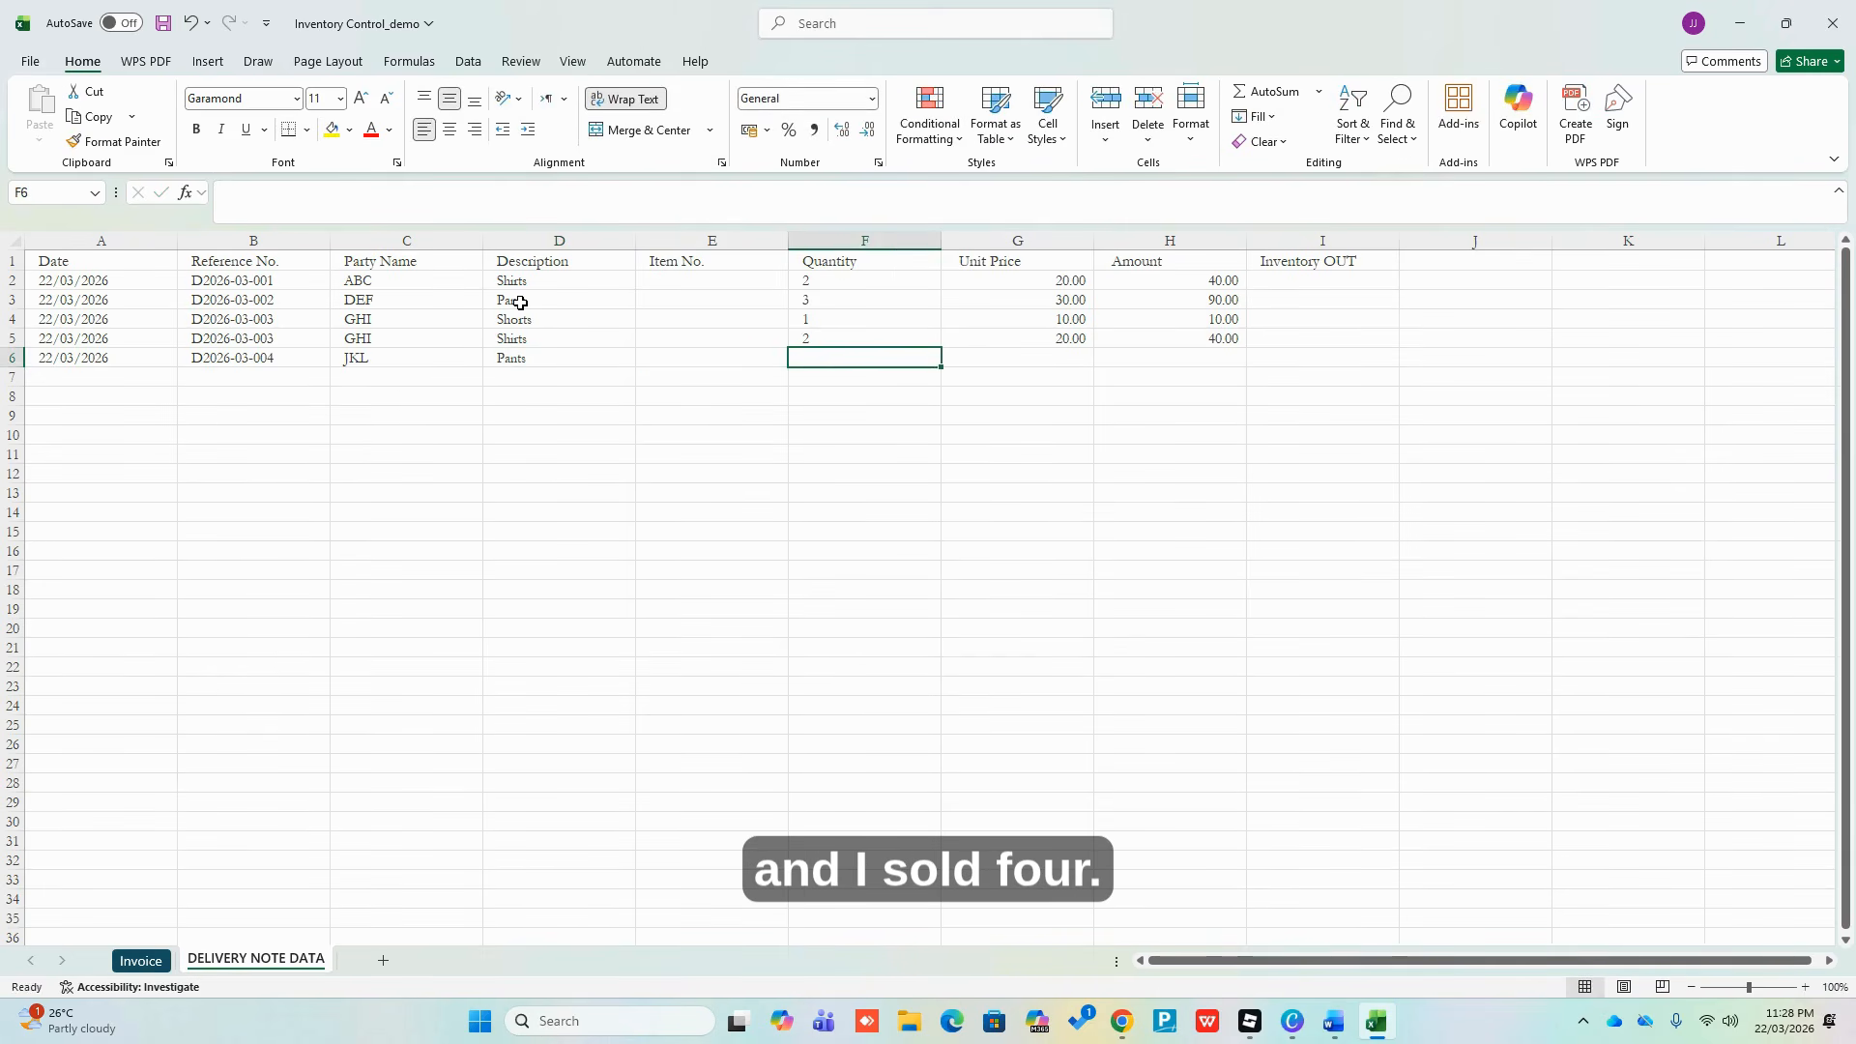
text(4)
key(Return)
Copy the 30.00 pants price into G6 and fill the Amount formula down to row 6
key(Up)
key(Right)
key(Up)
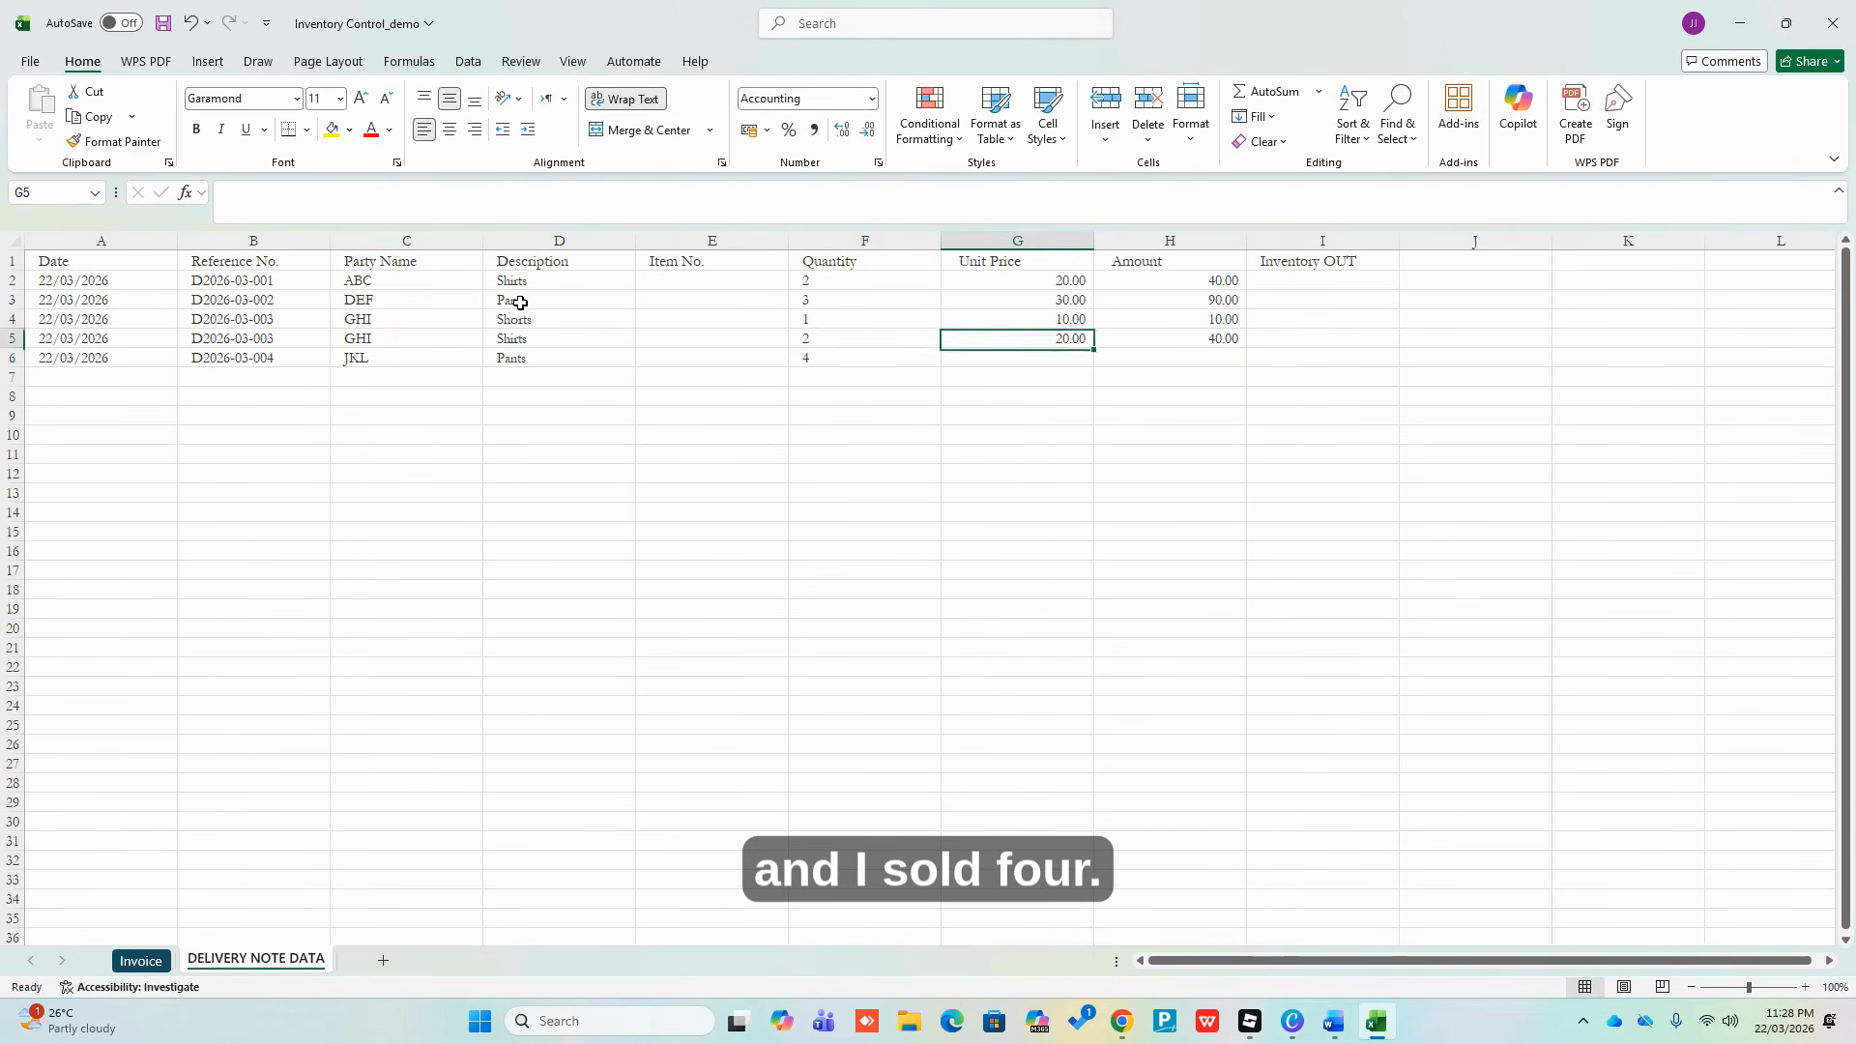
key(Up)
key(Up)
key(ctrl+c)
key(Down)
key(Down)
key(Down)
key(Return)
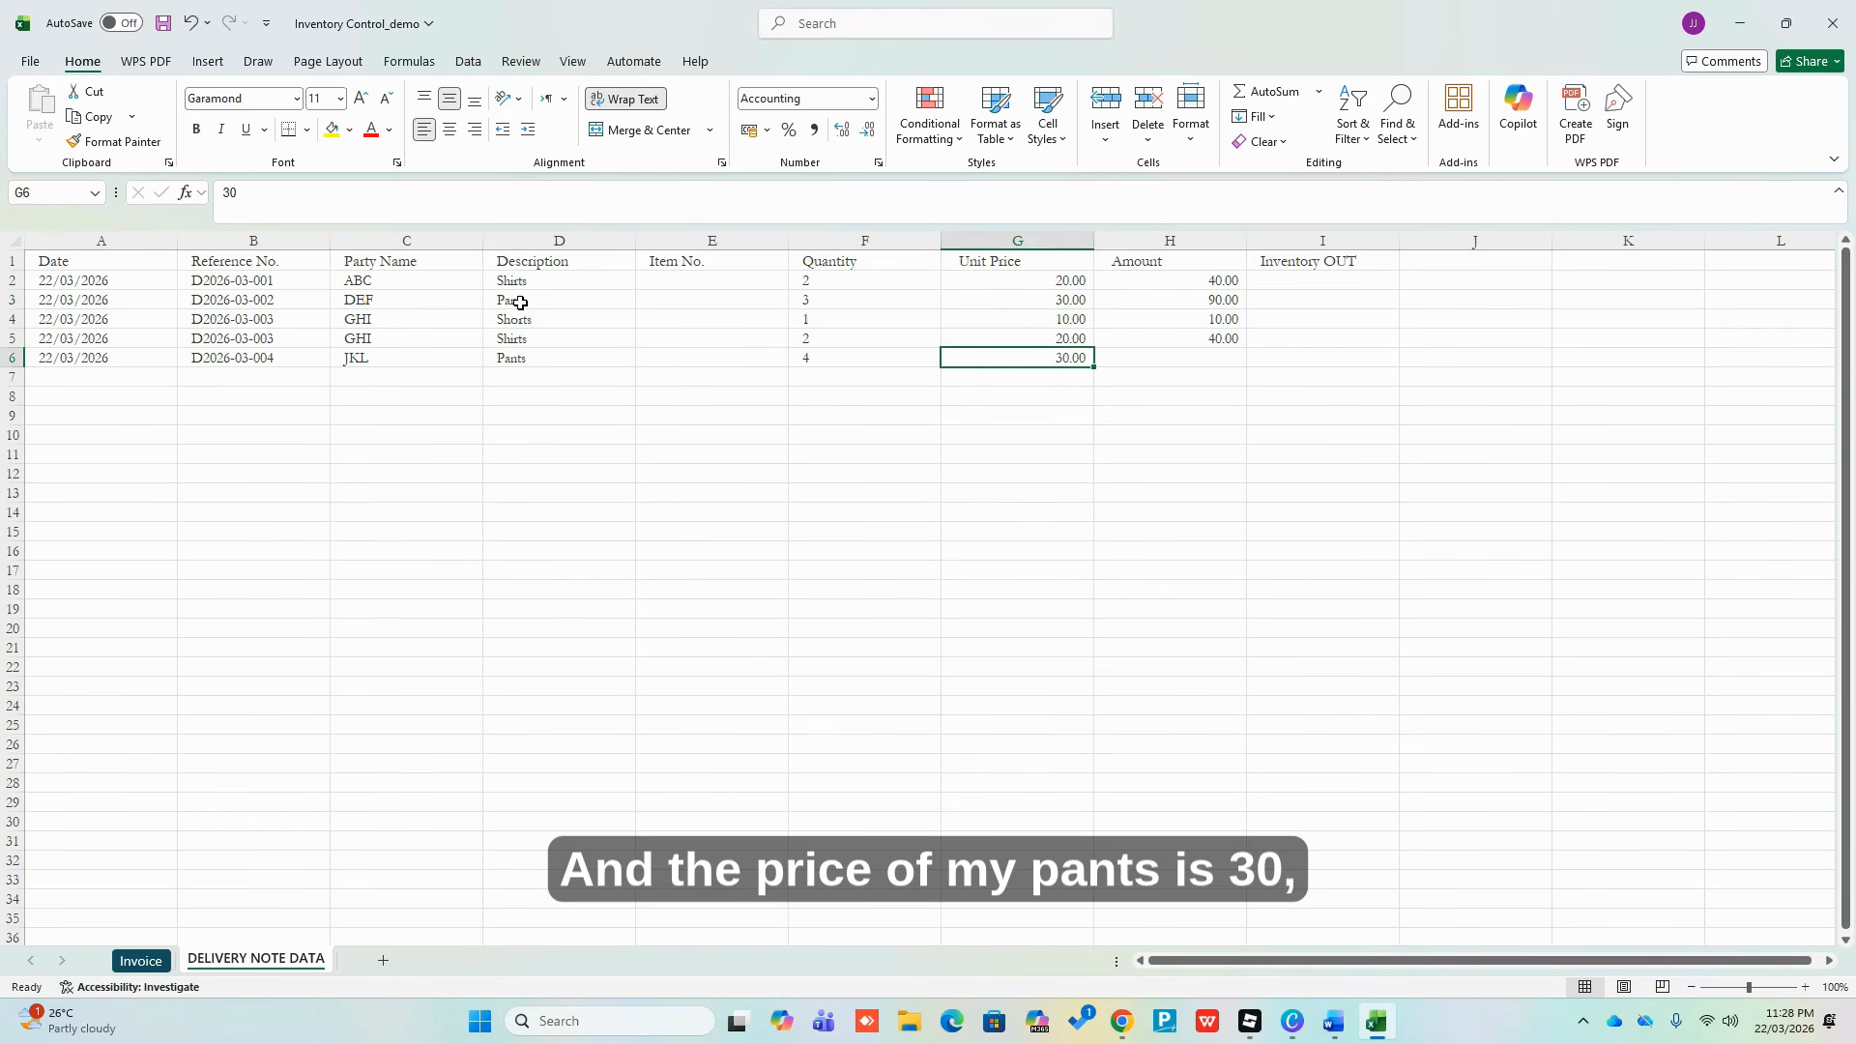
key(Right)
key(shift+Up)
key(ctrl+d)
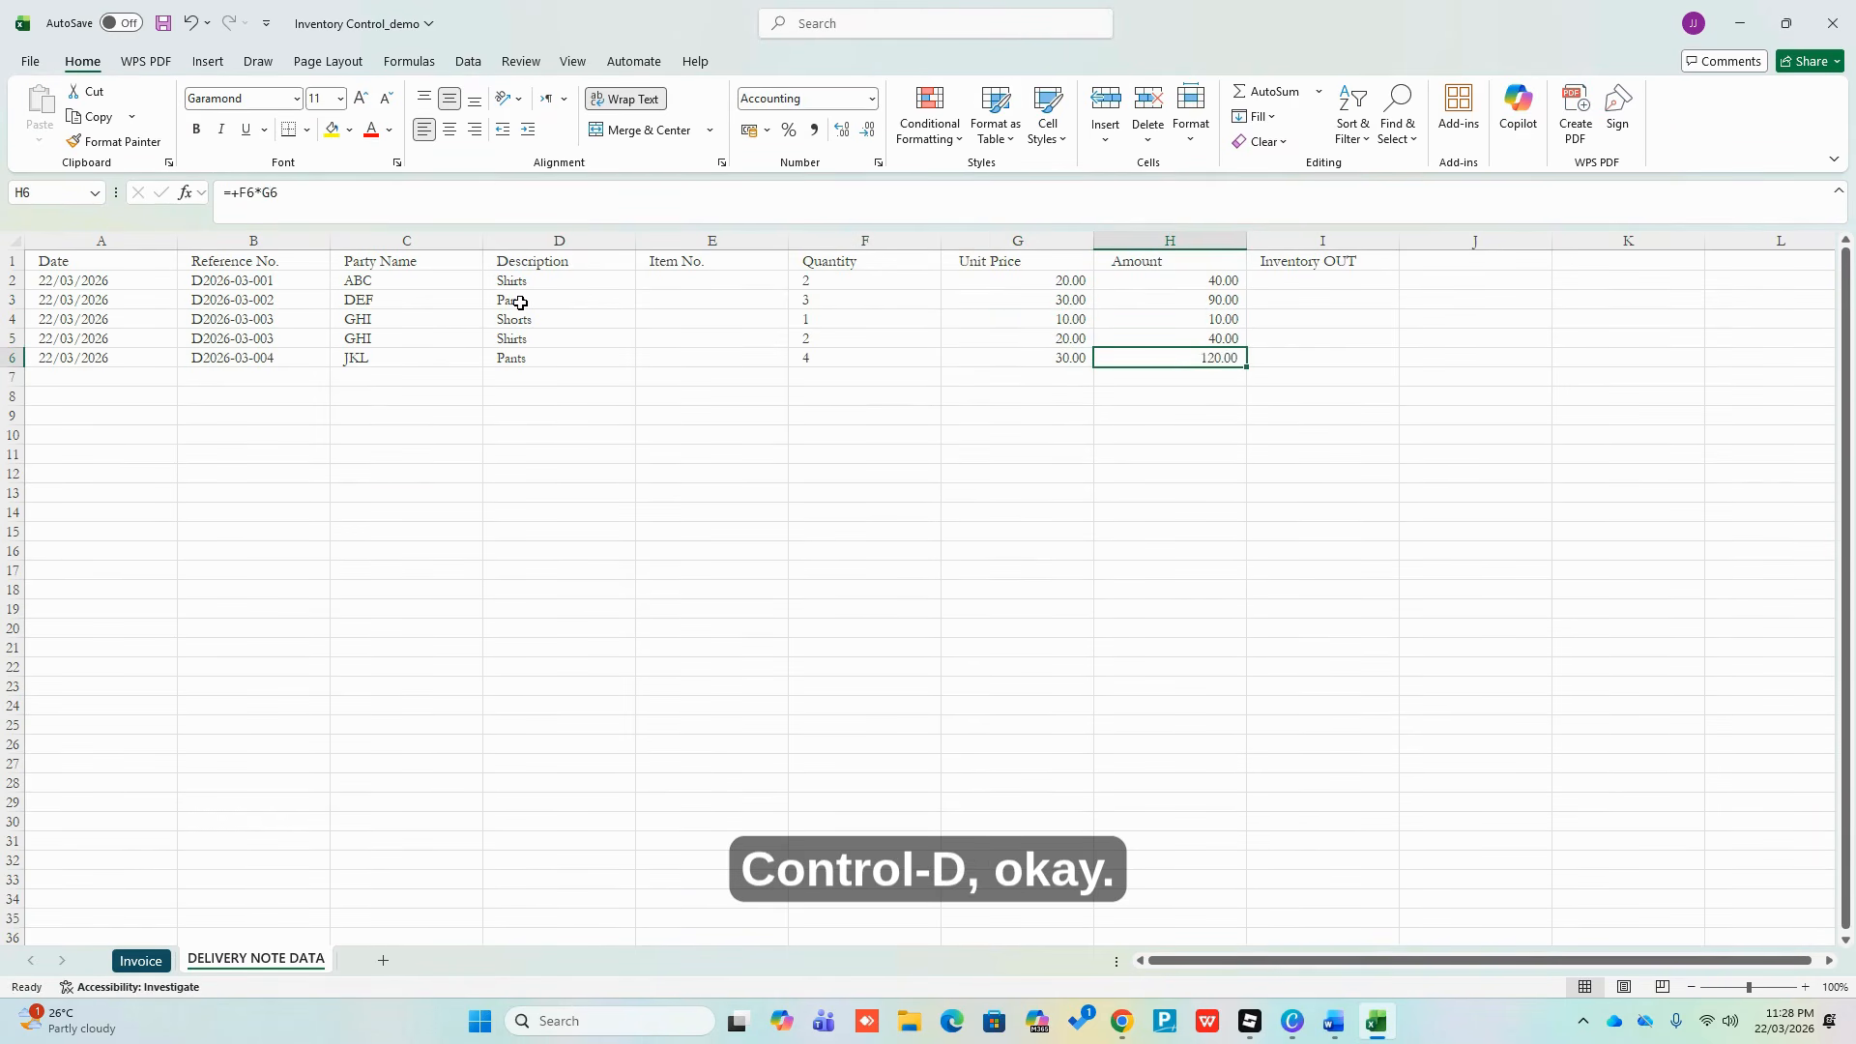
Copy the date and reference into row 7 and change the reference to D2026-03-005
key(Left)
key(Down)
key(Left)
key(Left)
key(Left)
key(Left)
key(Left)
key(Left)
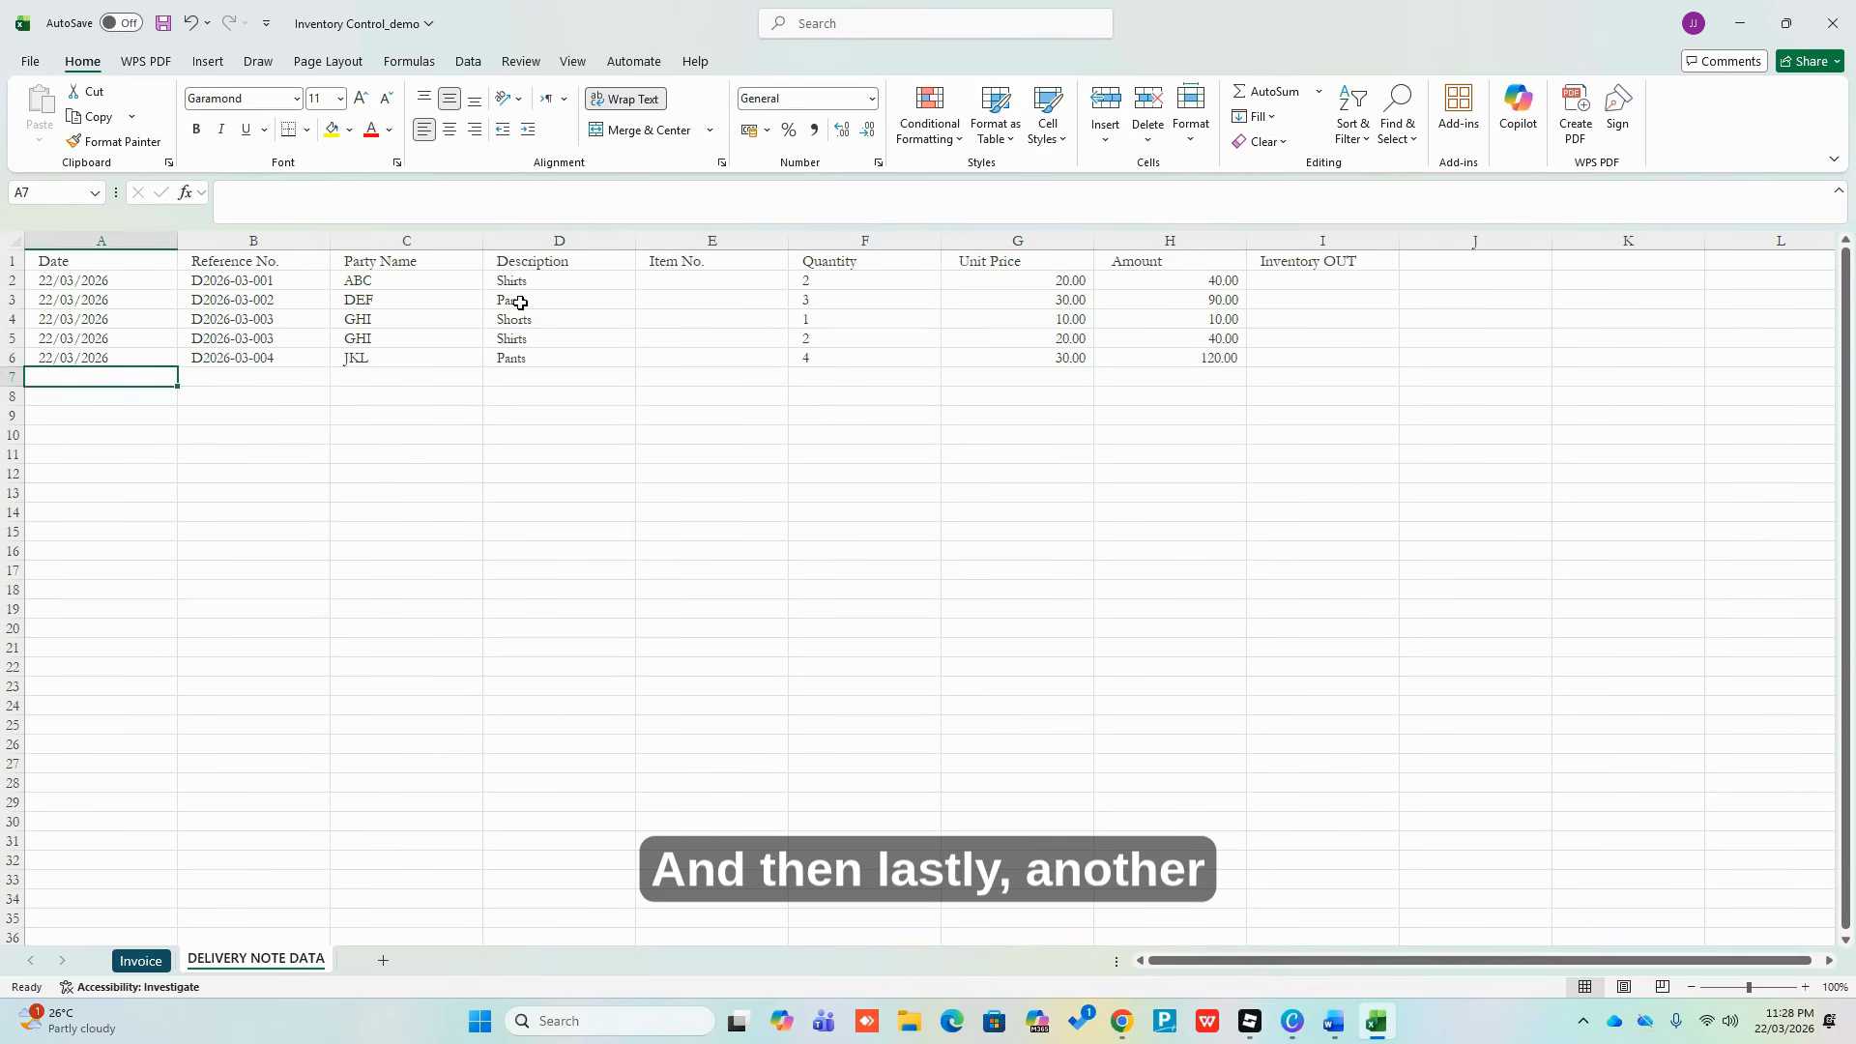
key(Up)
key(shift+Down)
key(shift+Right)
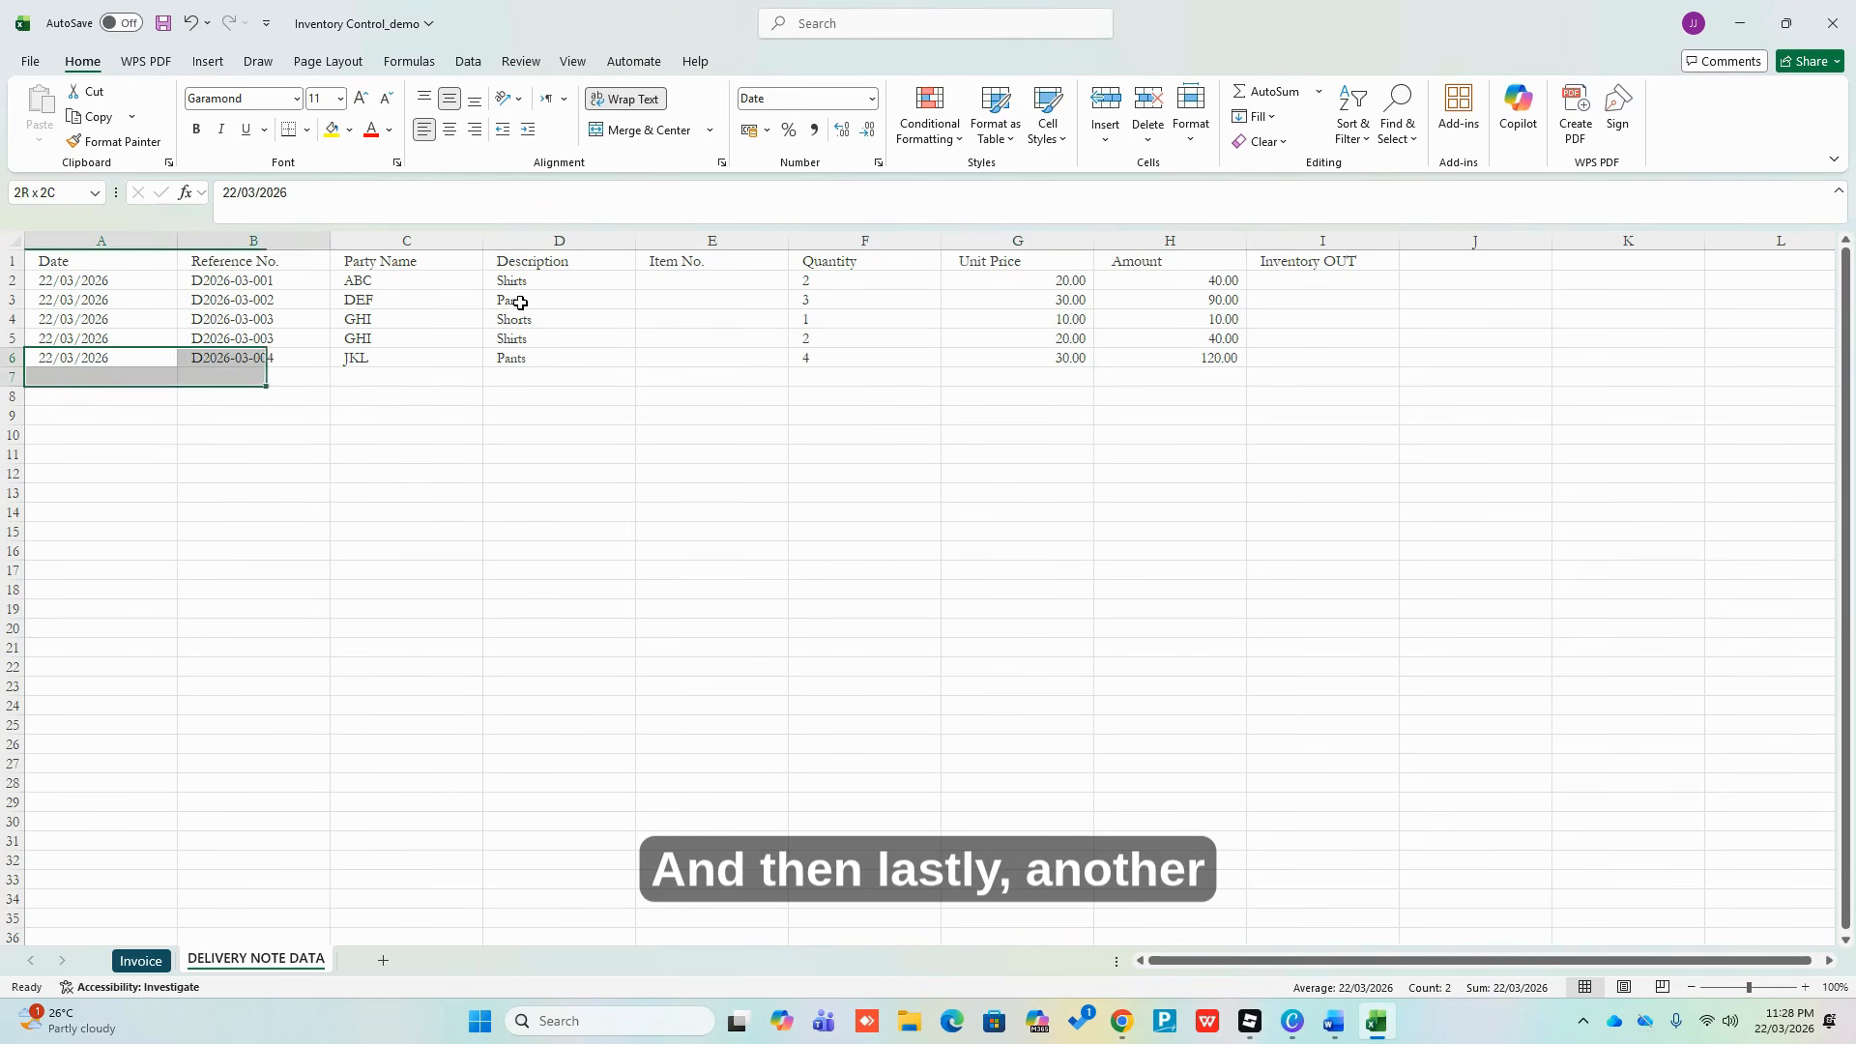
key(ctrl+d)
key(Down)
key(Right)
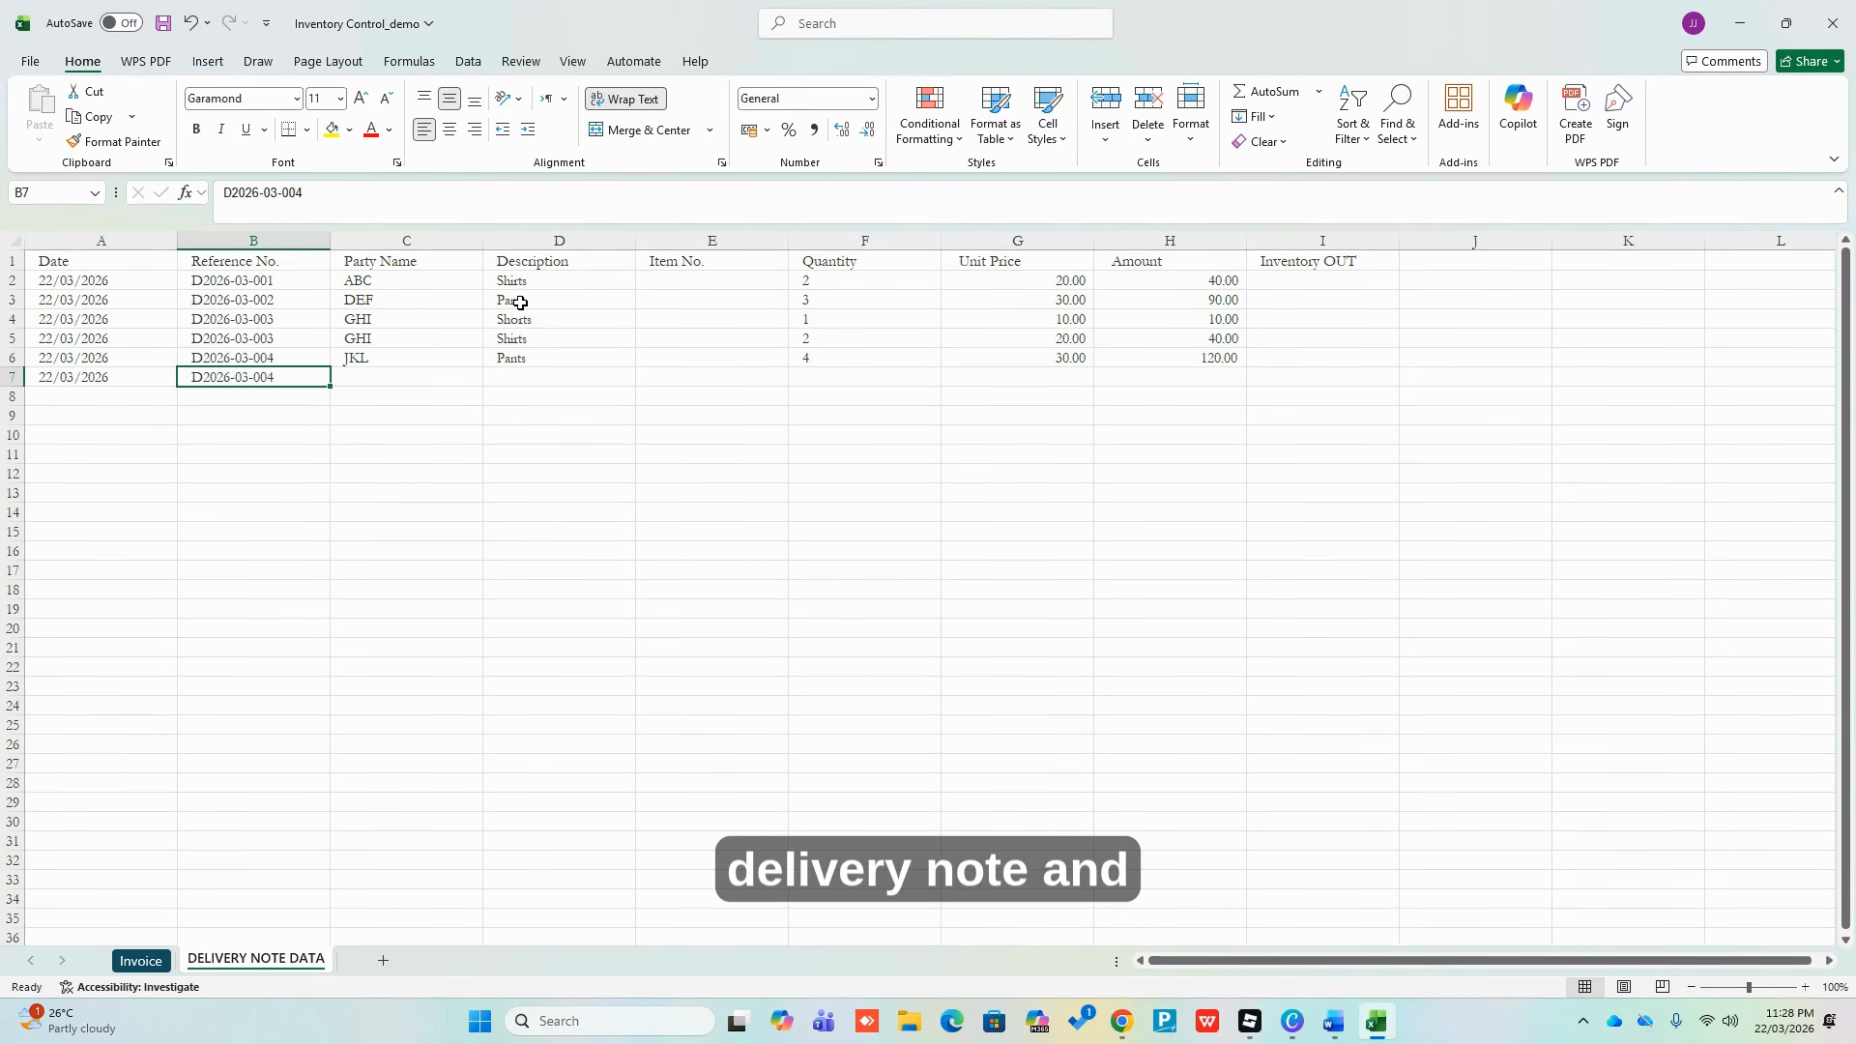
key(F2)
key(BackSpace)
text(5)
key(Return)
key(Up)
Fill row 7 with party MNO, description Shirts, quantity 1 and price 15.00
key(Right)
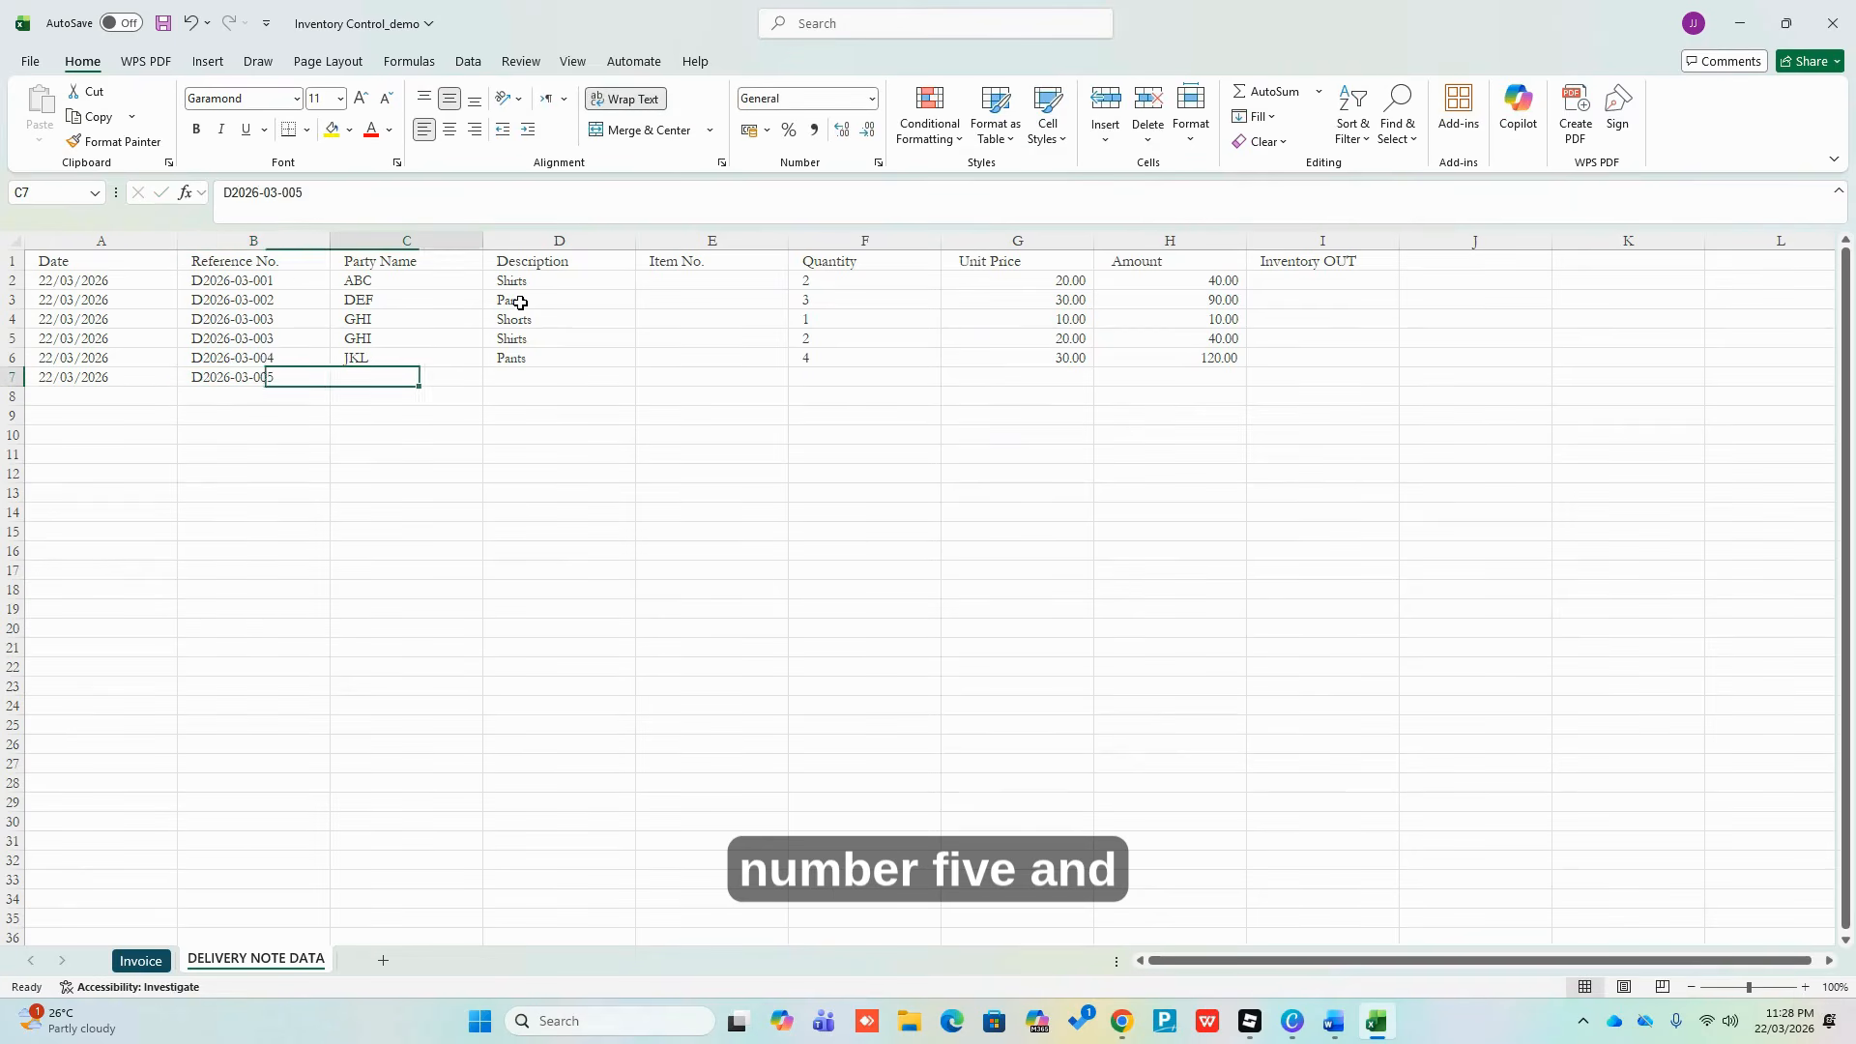
text(MNO)
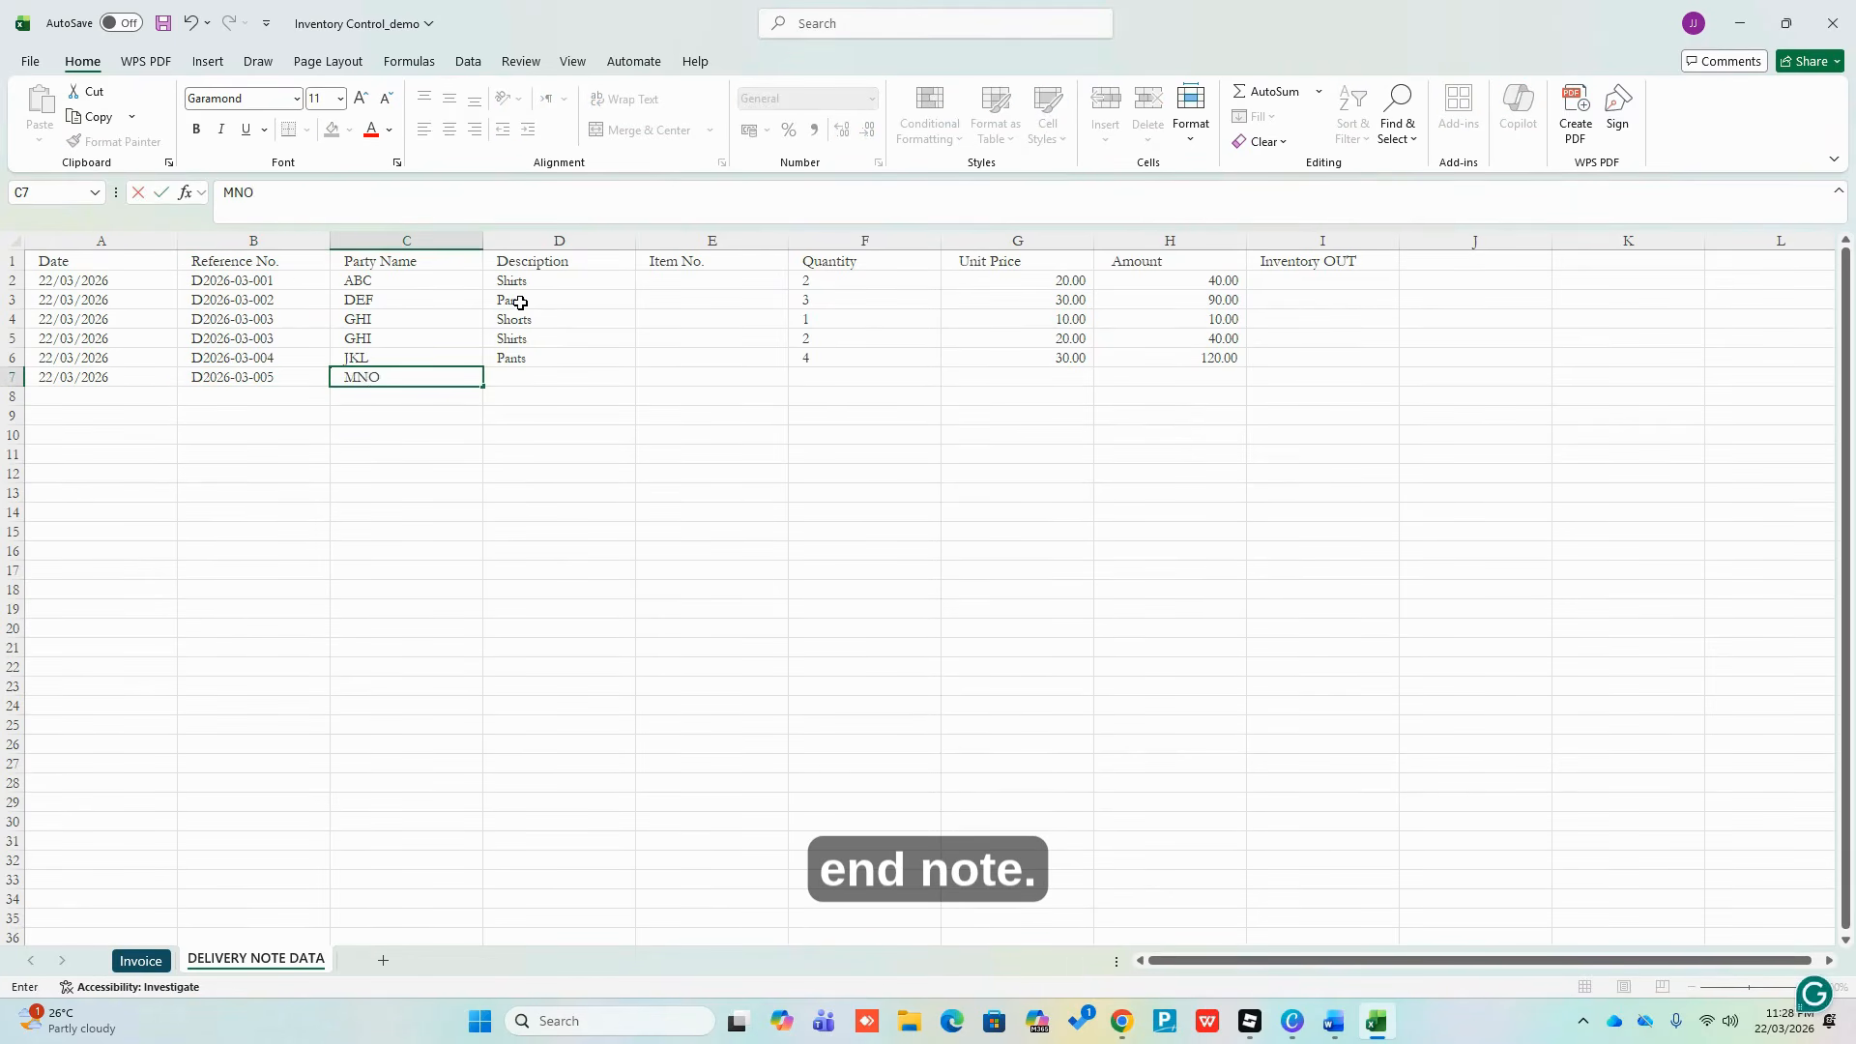
key(Return)
key(Up)
key(Right)
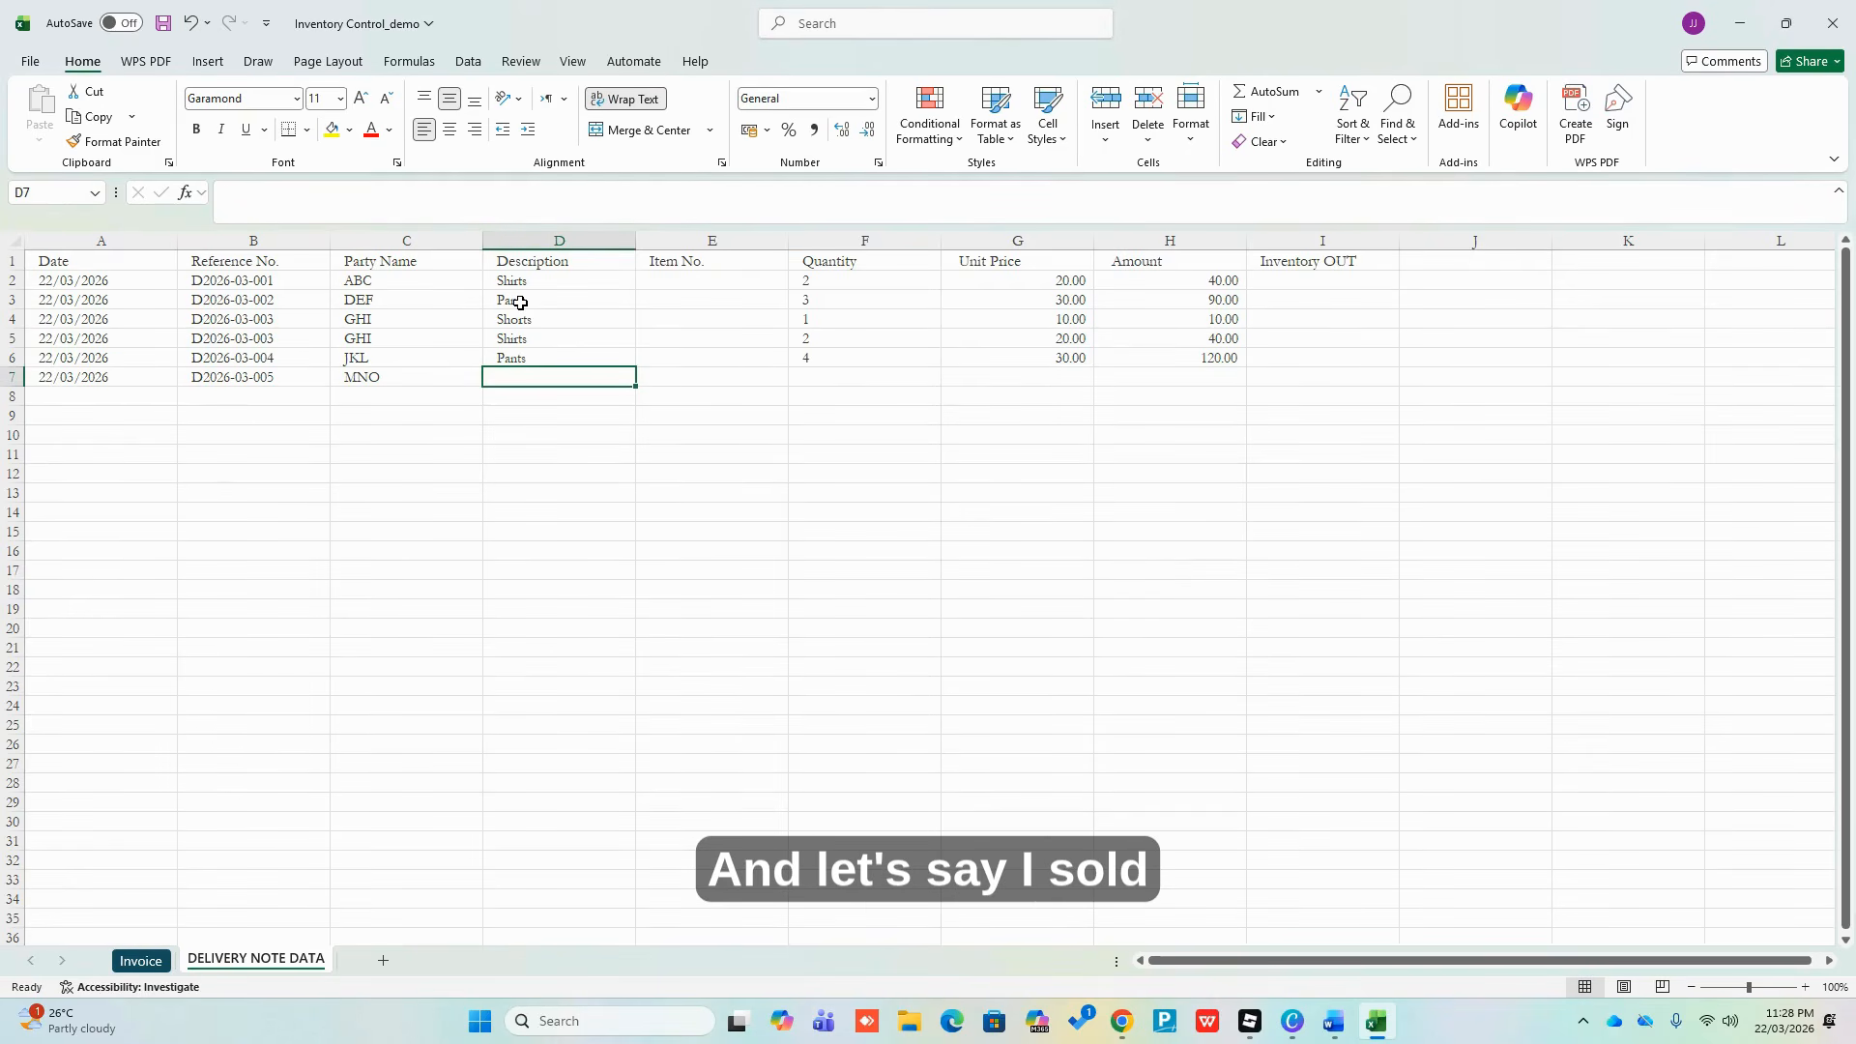
text(Slirt)
key(BackSpace)
key(BackSpace)
key(BackSpace)
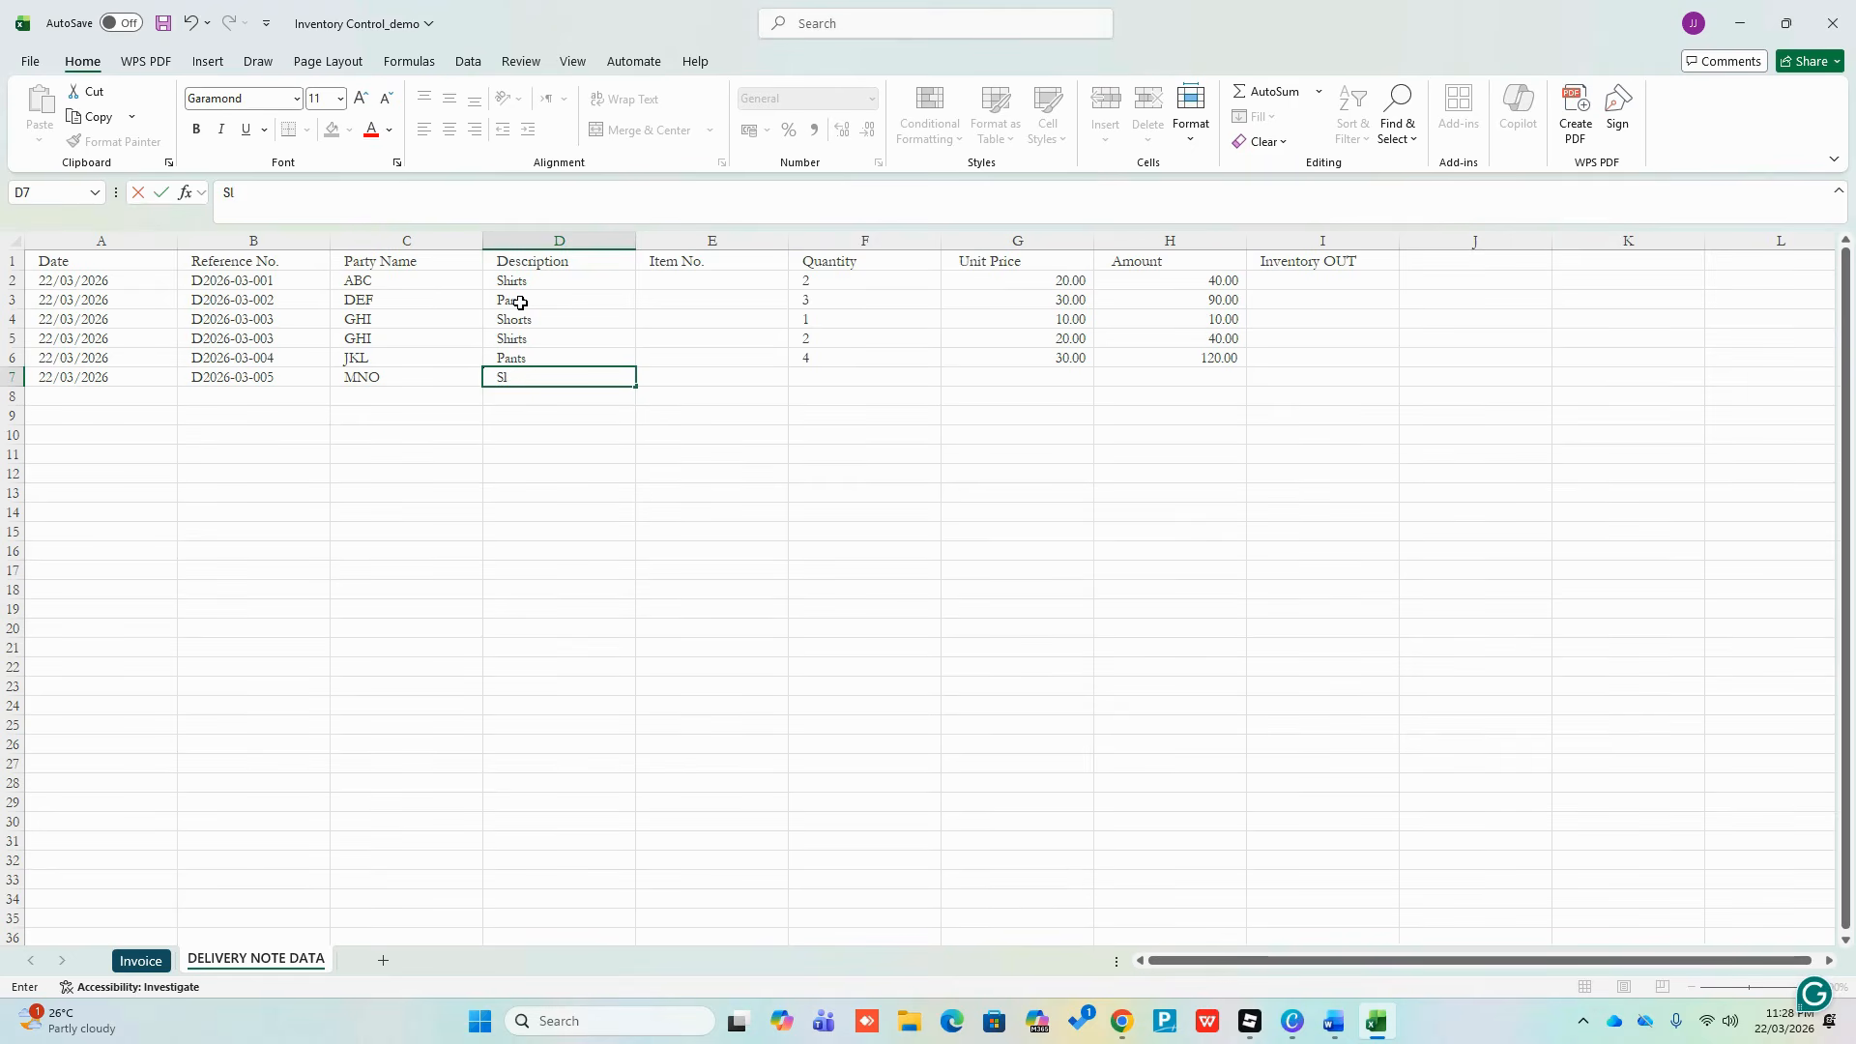
key(BackSpace)
text(hirts)
key(Right)
key(Right)
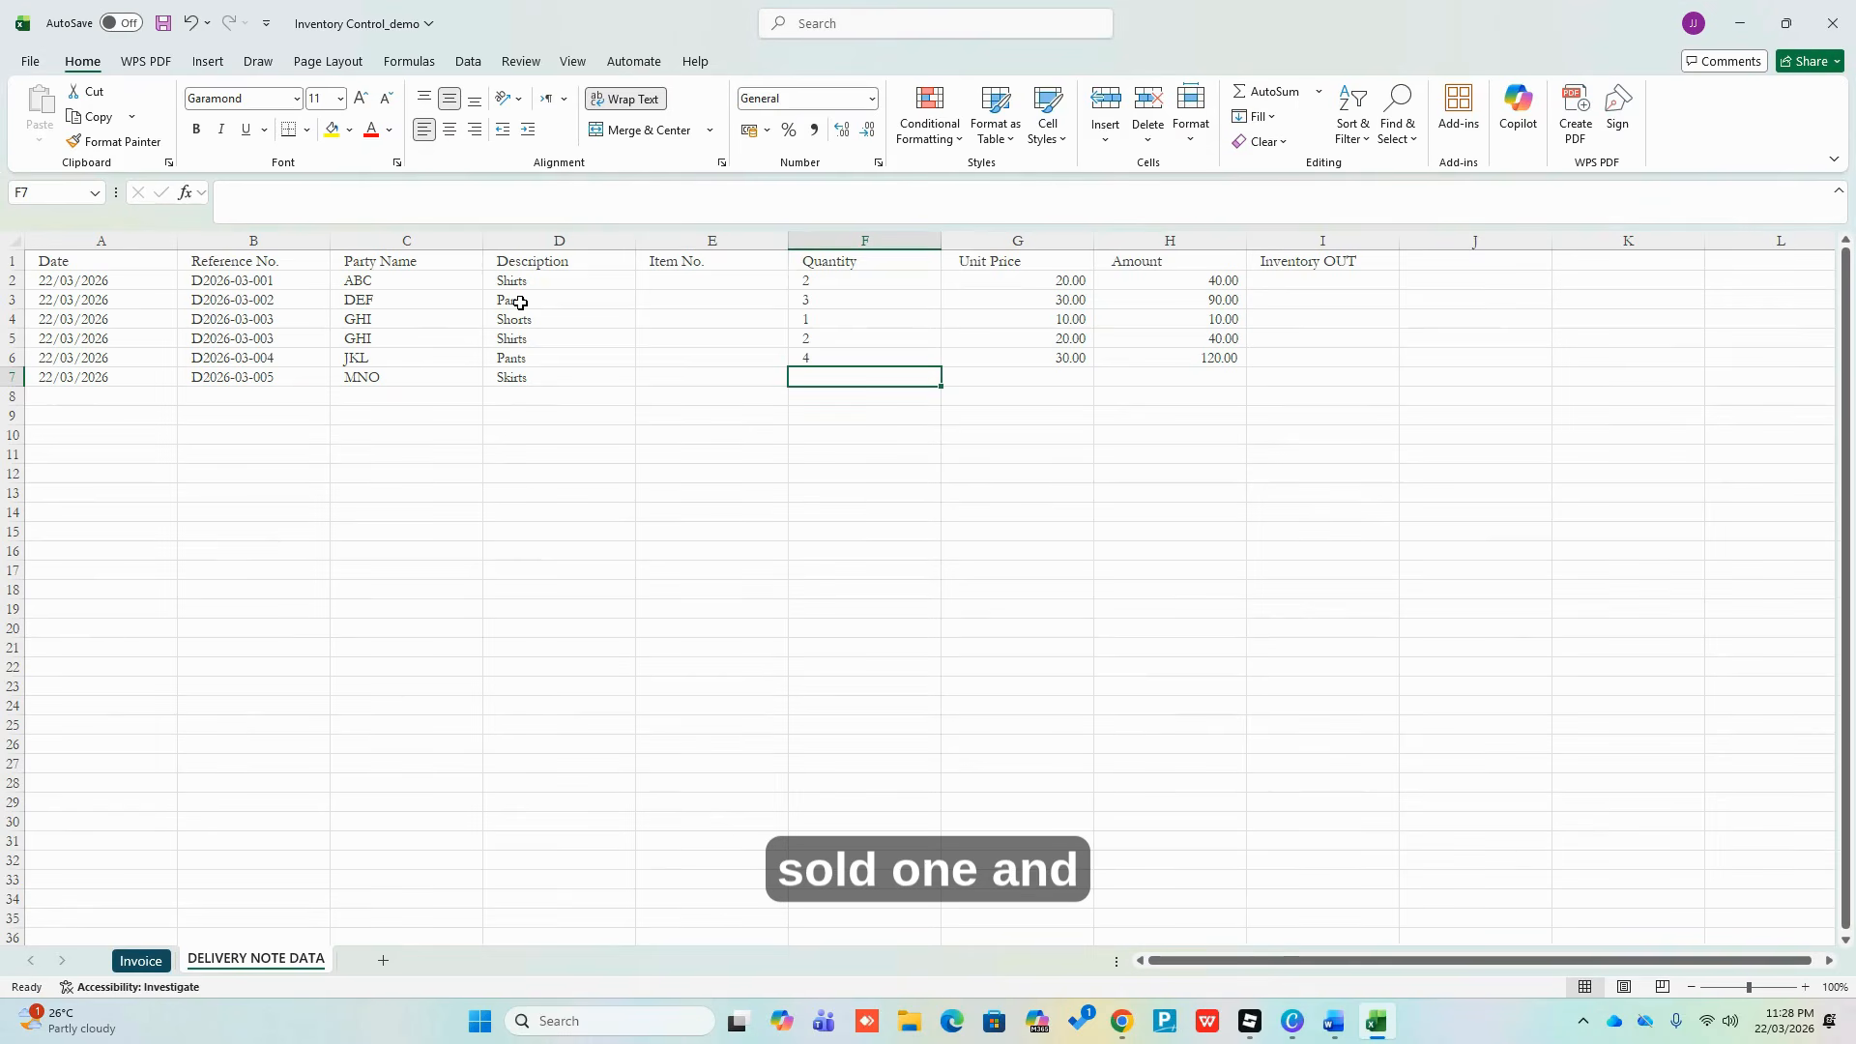
text(1)
key(Right)
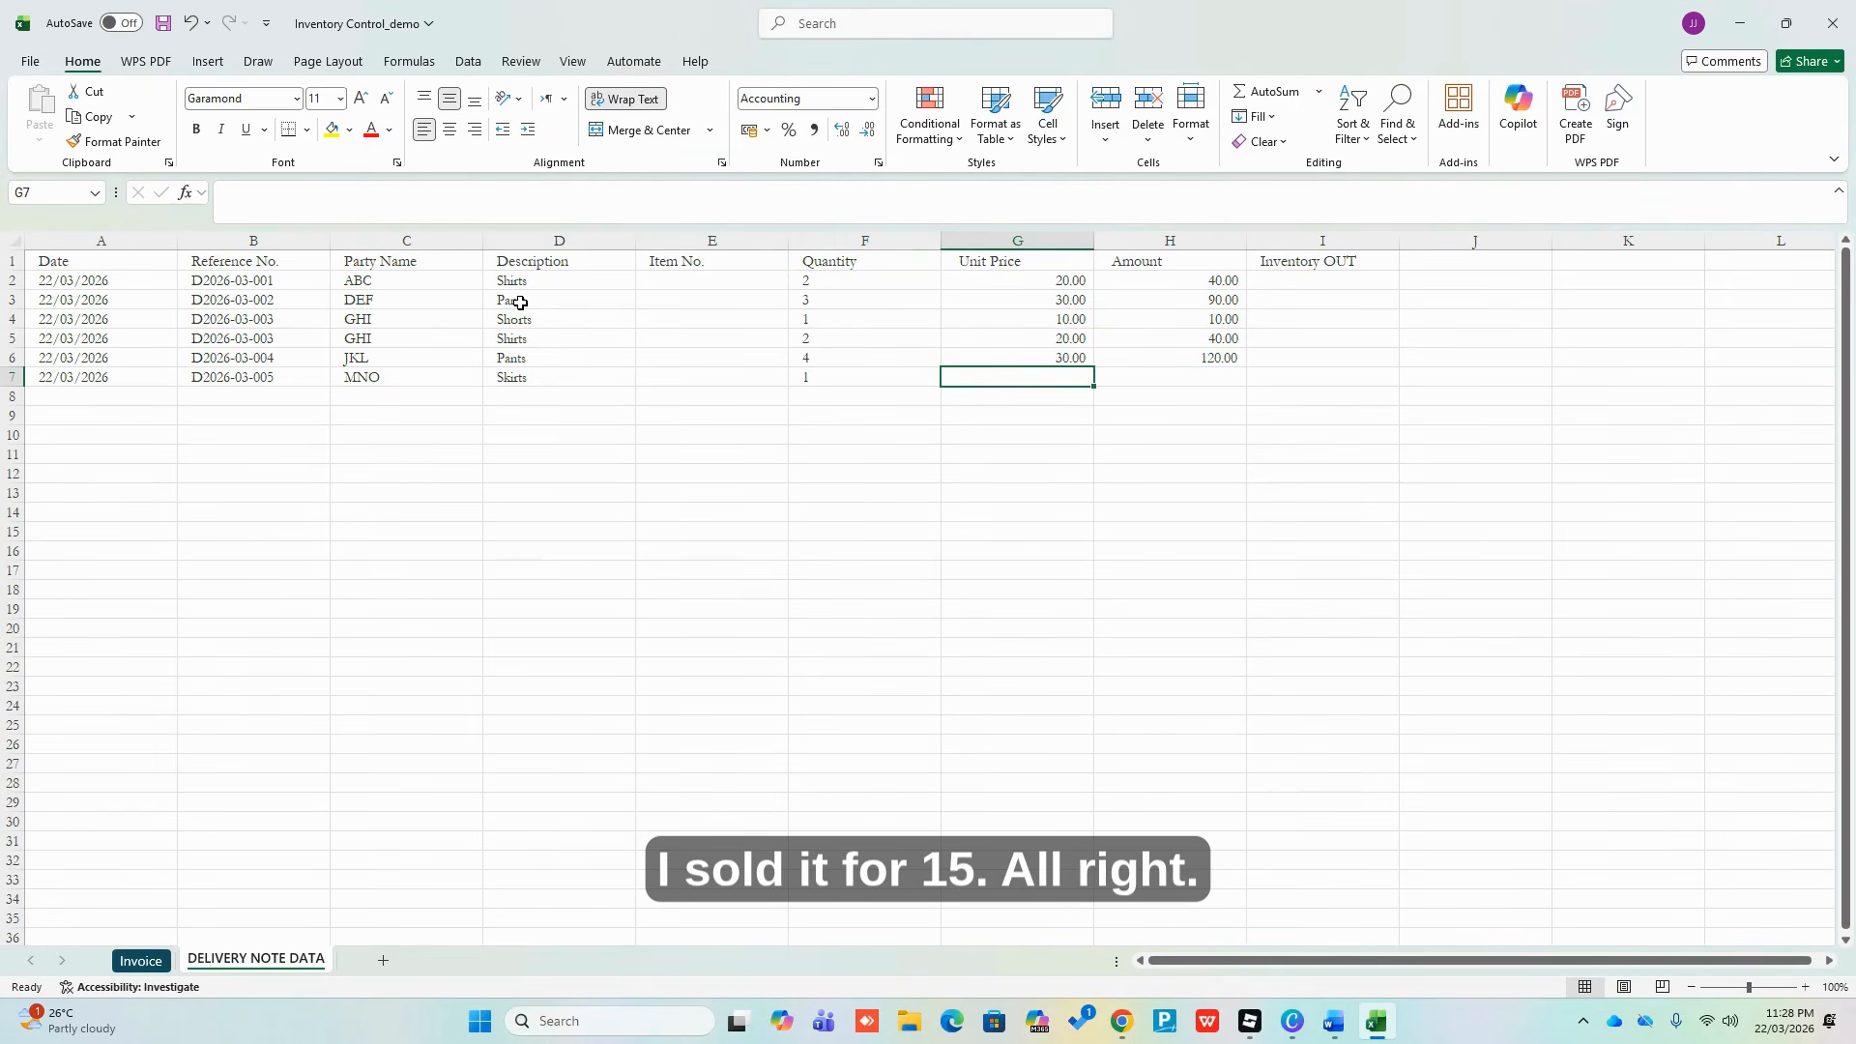
text(15)
key(ctrl+Return)
key(Right)
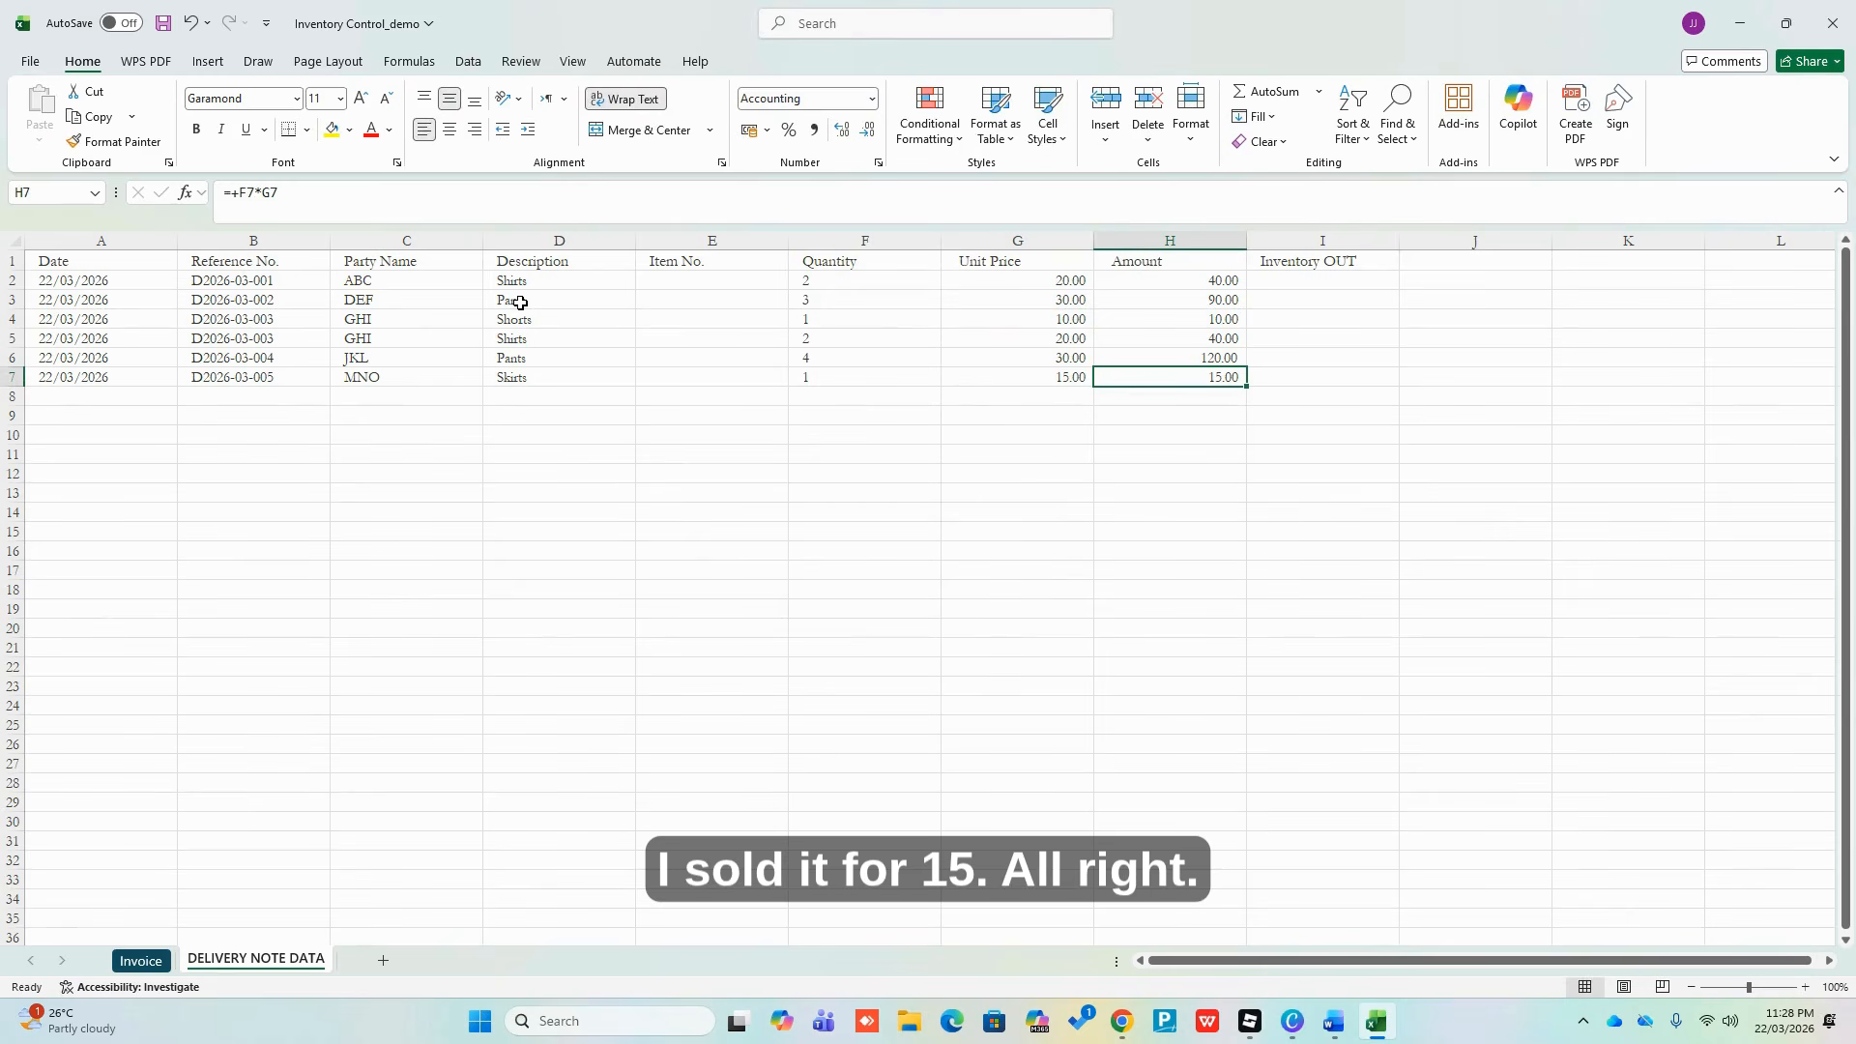
Enter the negative quantity formula =-F2 in Inventory OUT cell I2
key(Up)
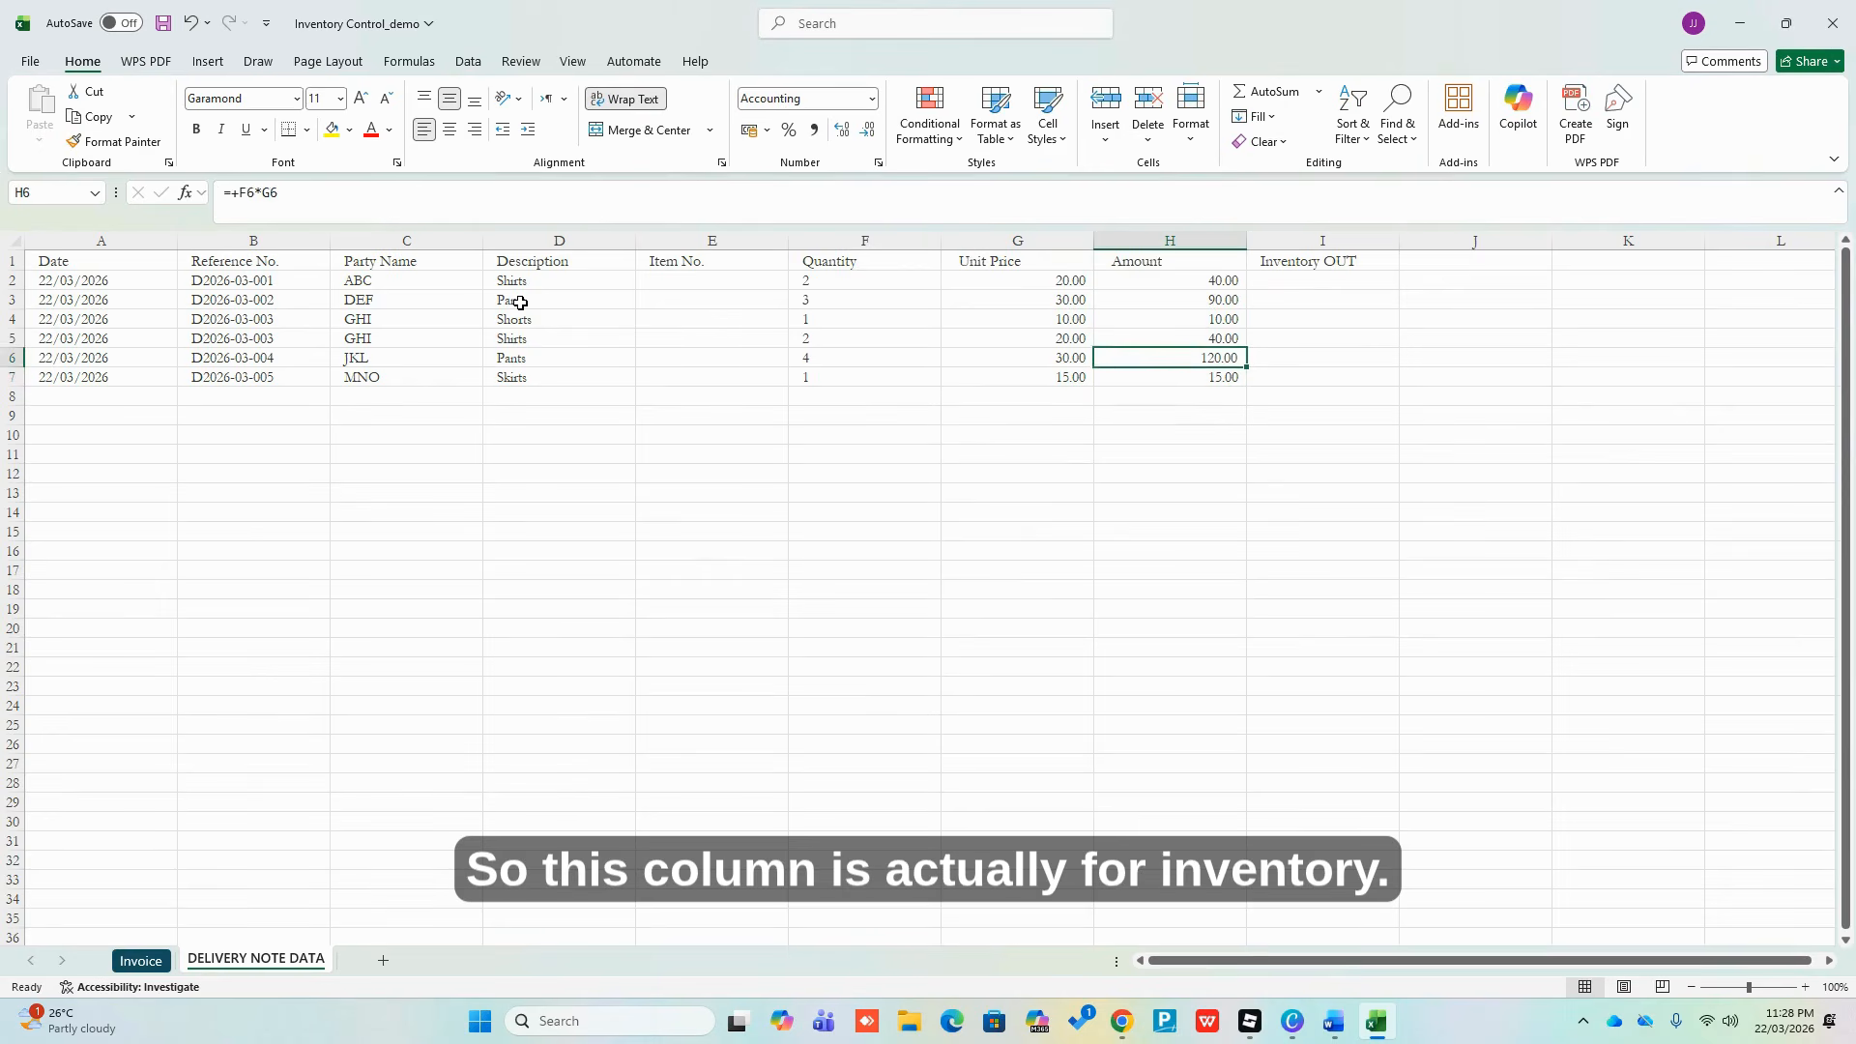
key(Right)
key(ctrl+space)
key(Up)
key(Up)
key(Up)
key(Up)
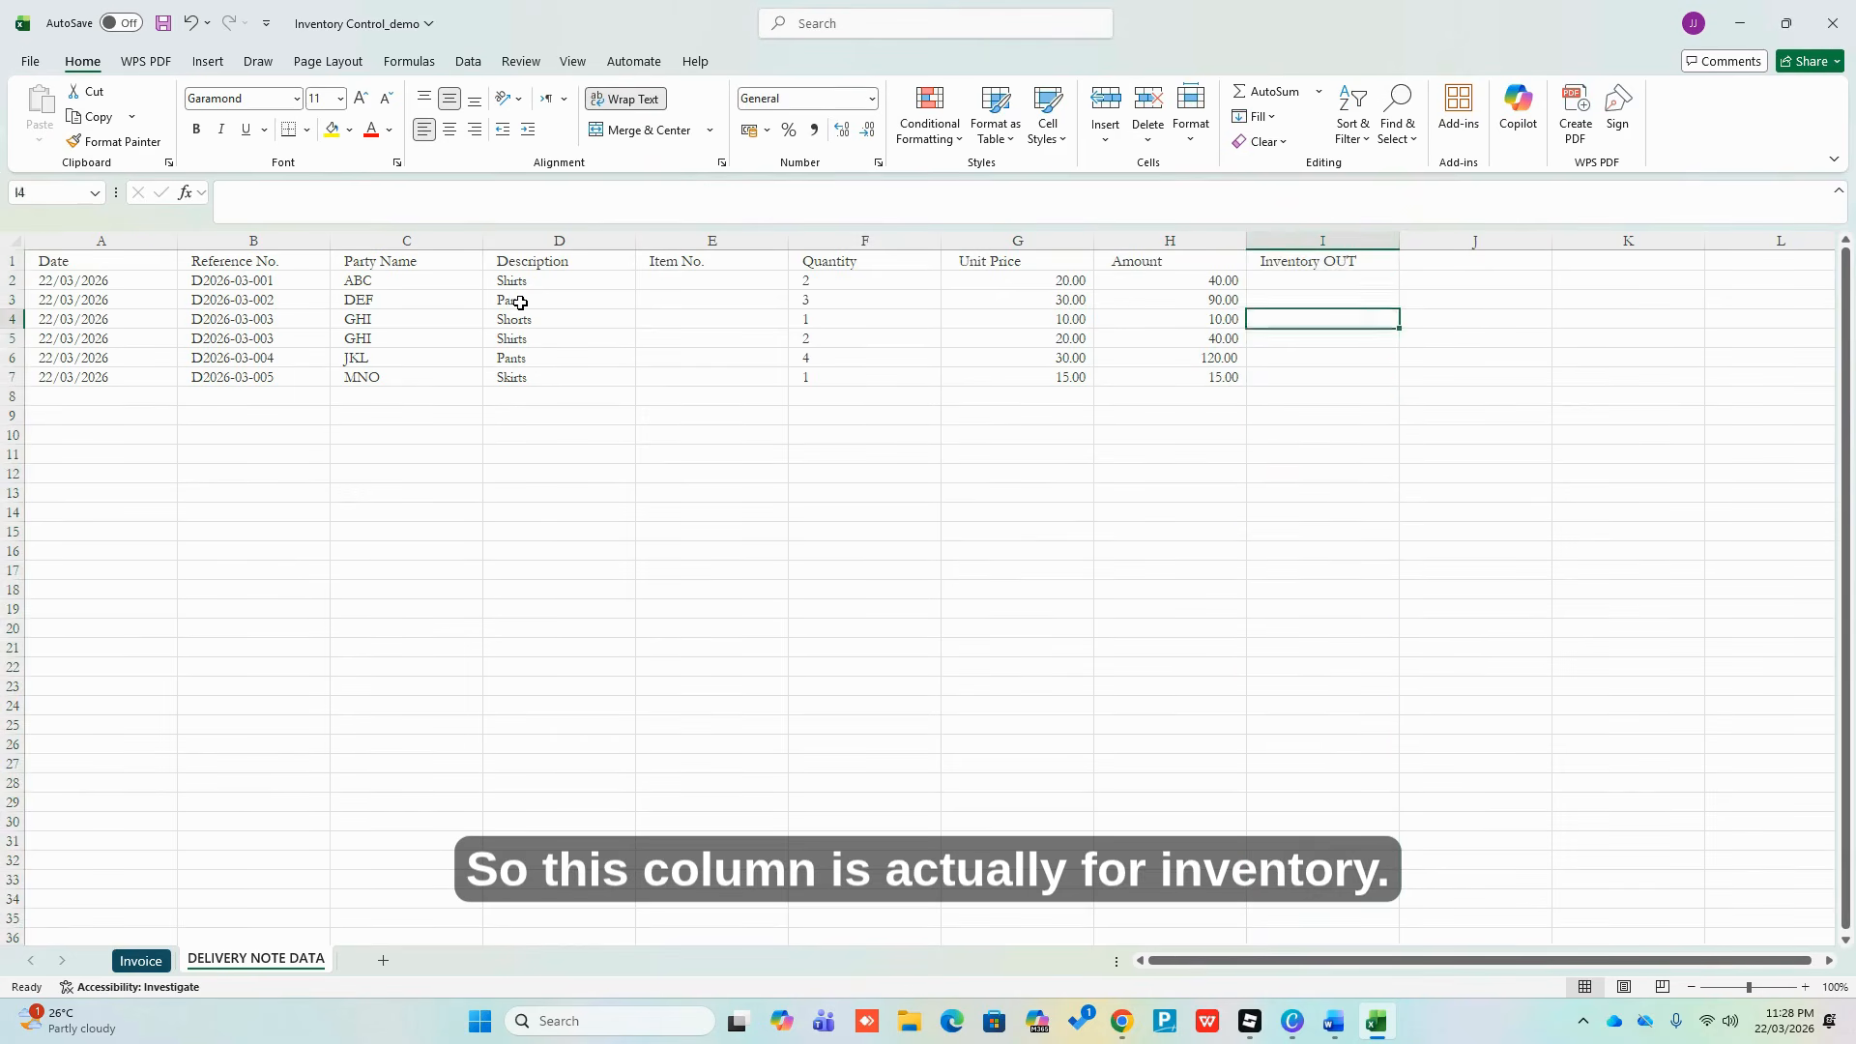
key(Left)
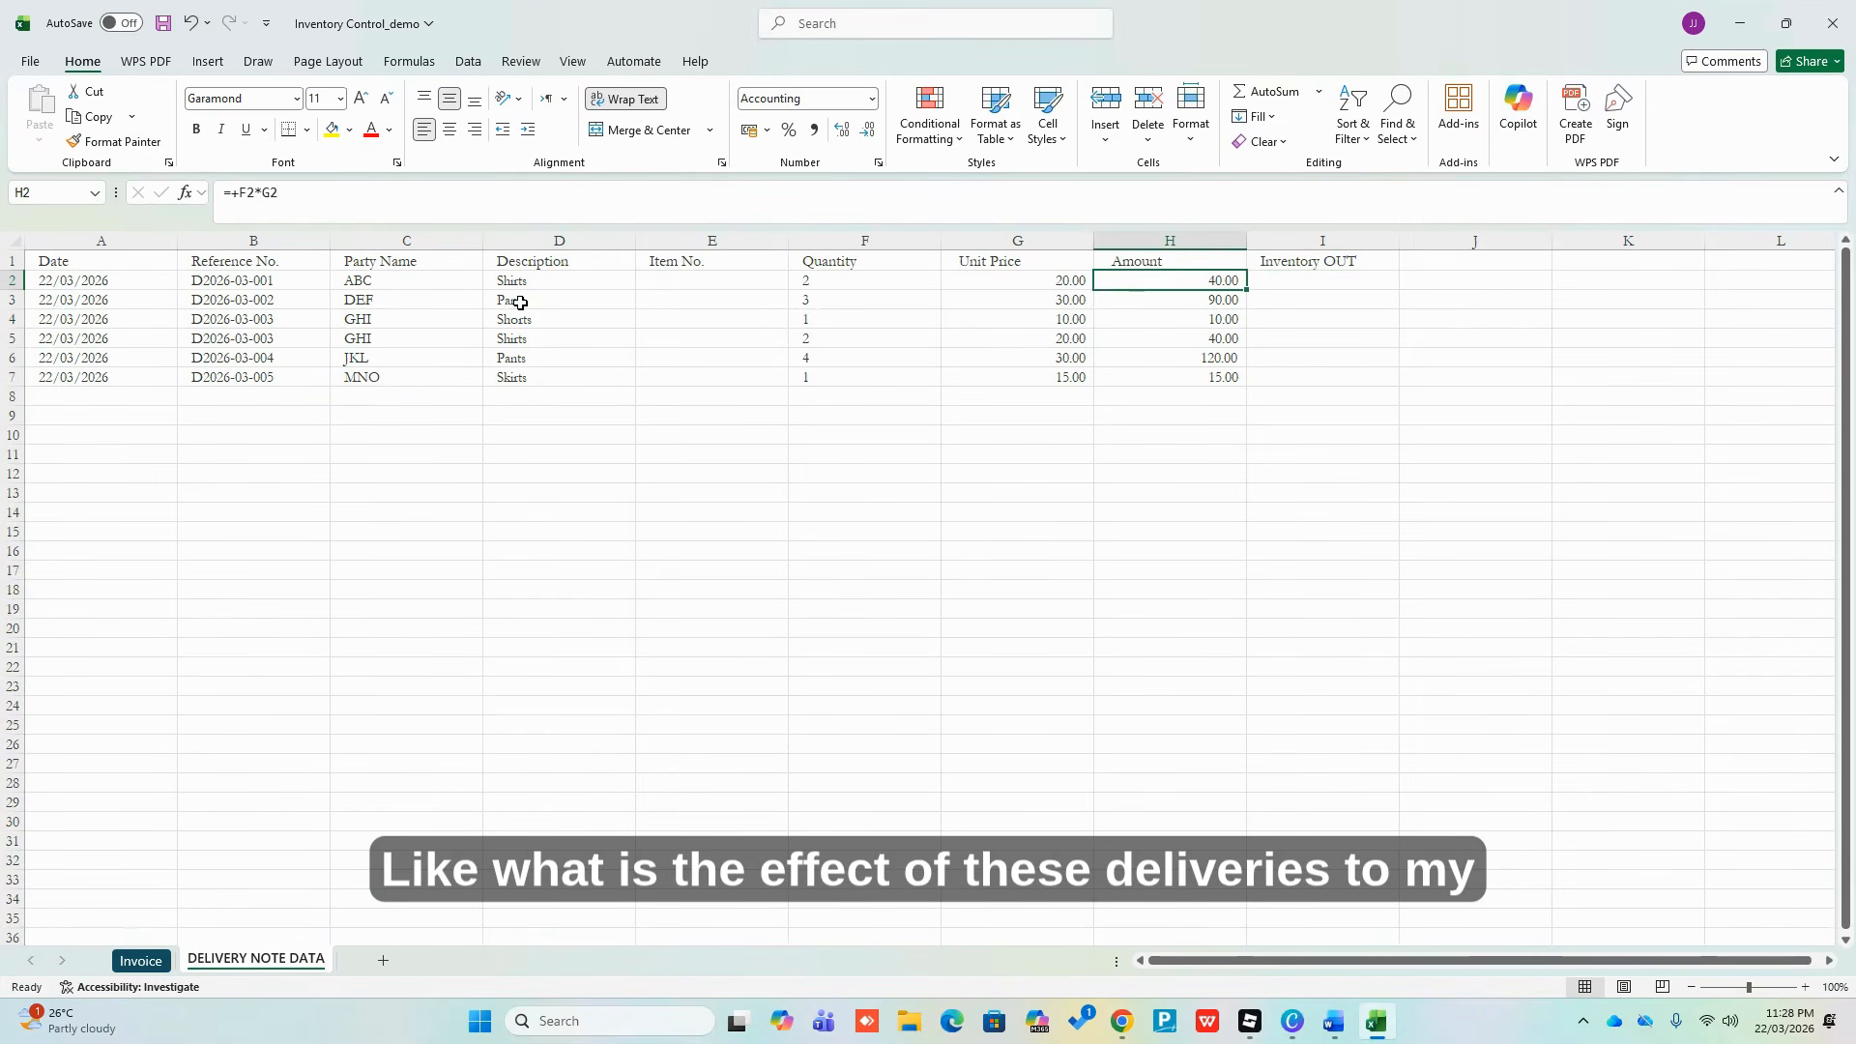
key(shift+Down)
key(shift+Down)
key(shift+Down)
key(shift+Down)
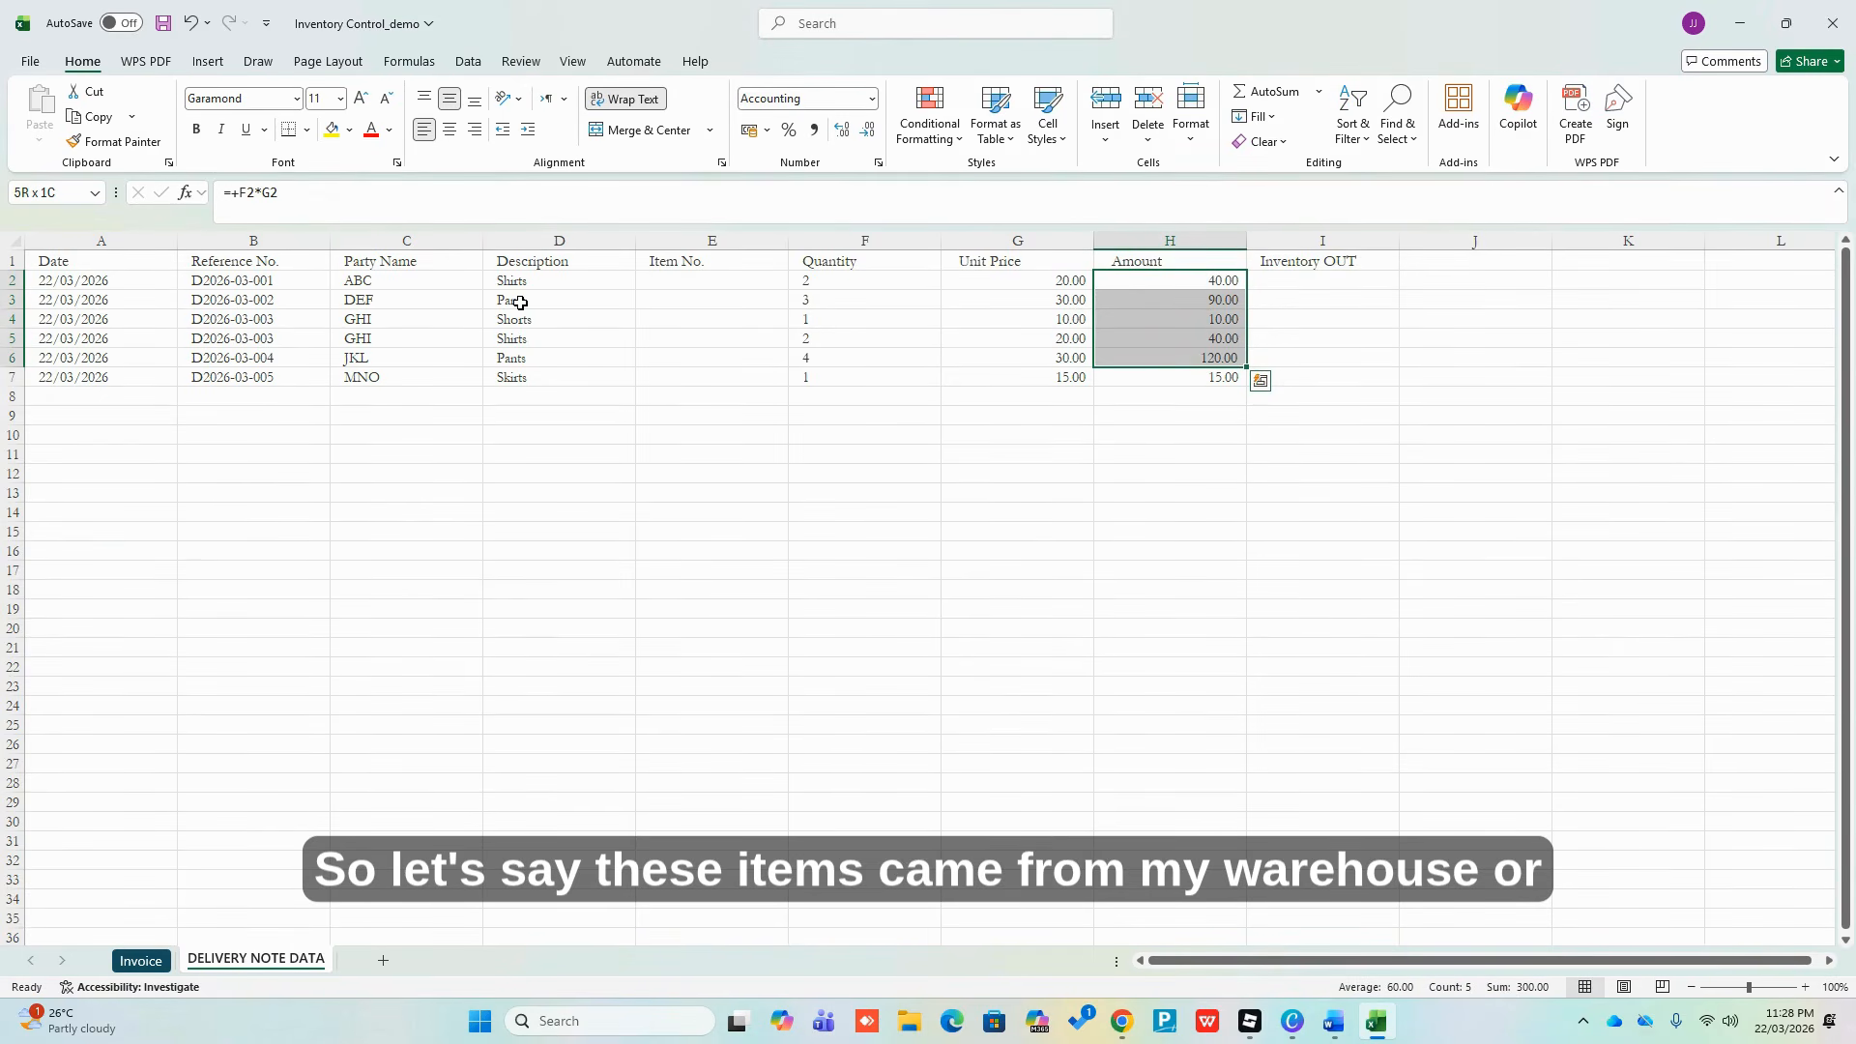
key(Right)
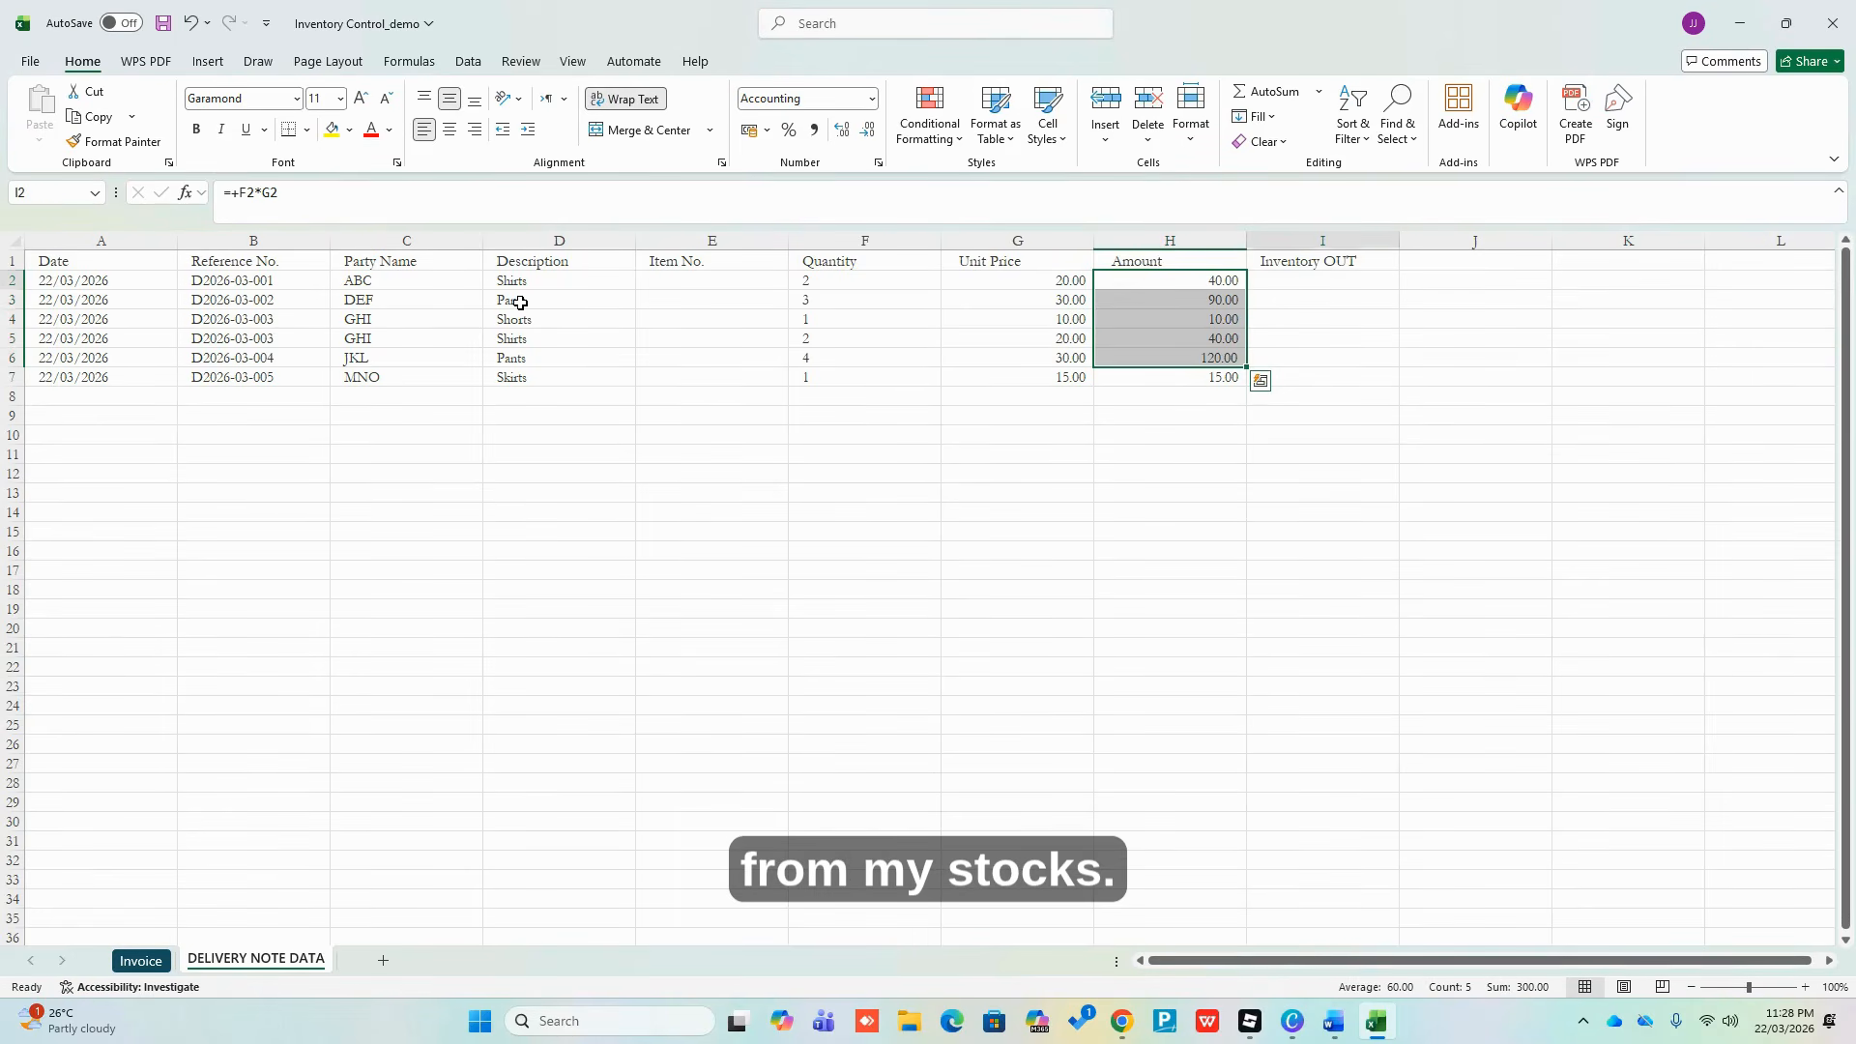
text(-)
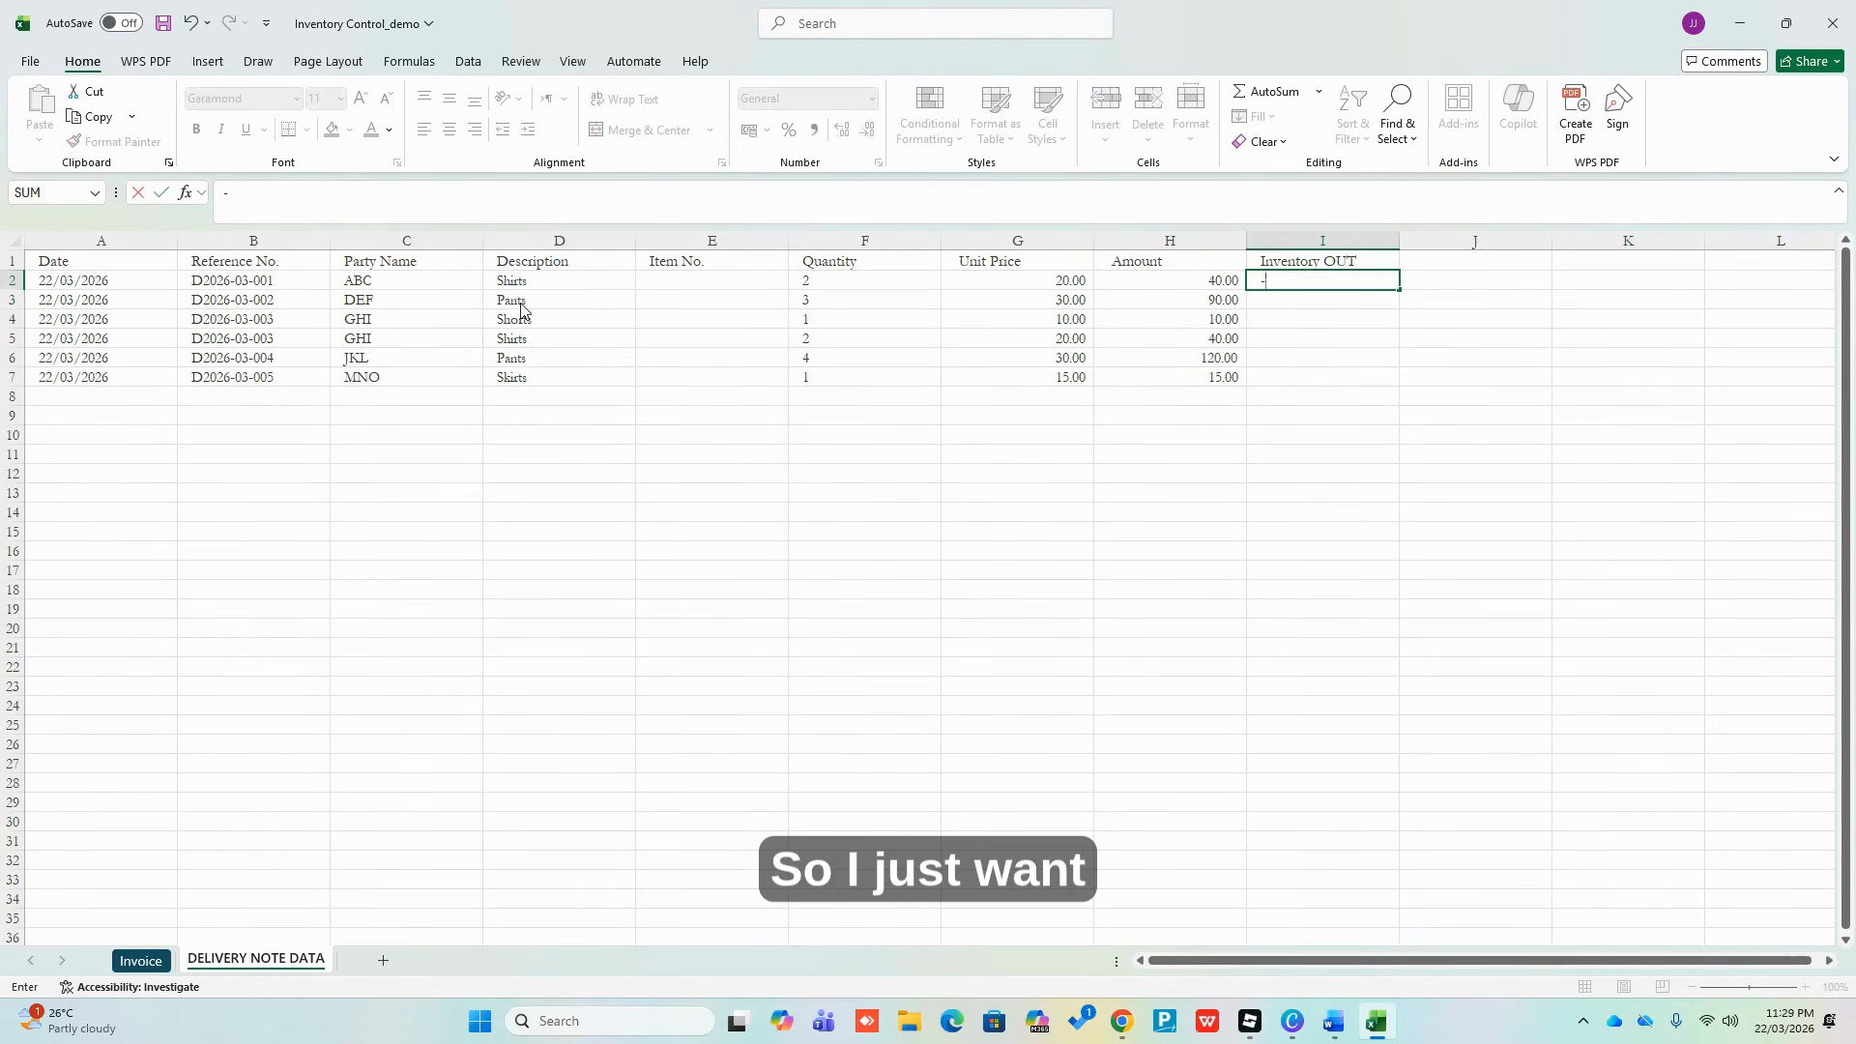
key(Left)
key(Left)
key(Left)
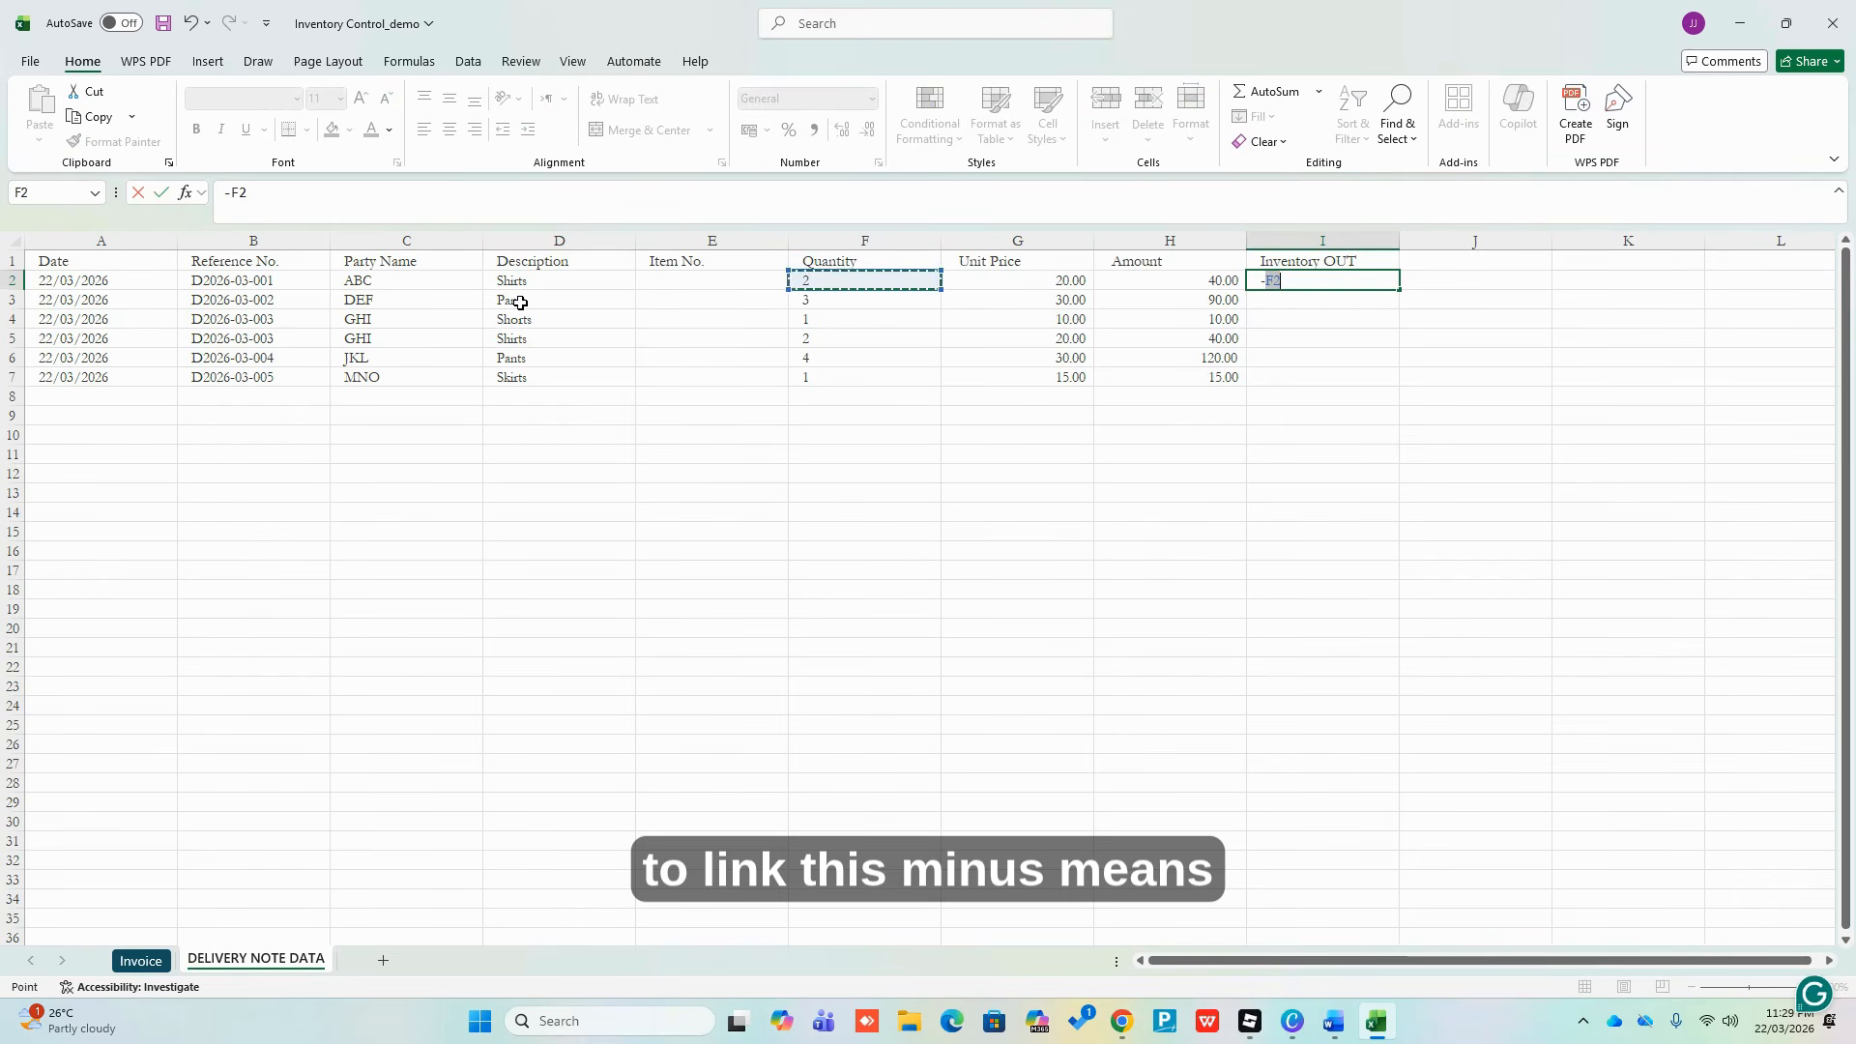
key(Return)
Copy the =-F2 formula down to I7 and centre the Inventory OUT column
key(Up)
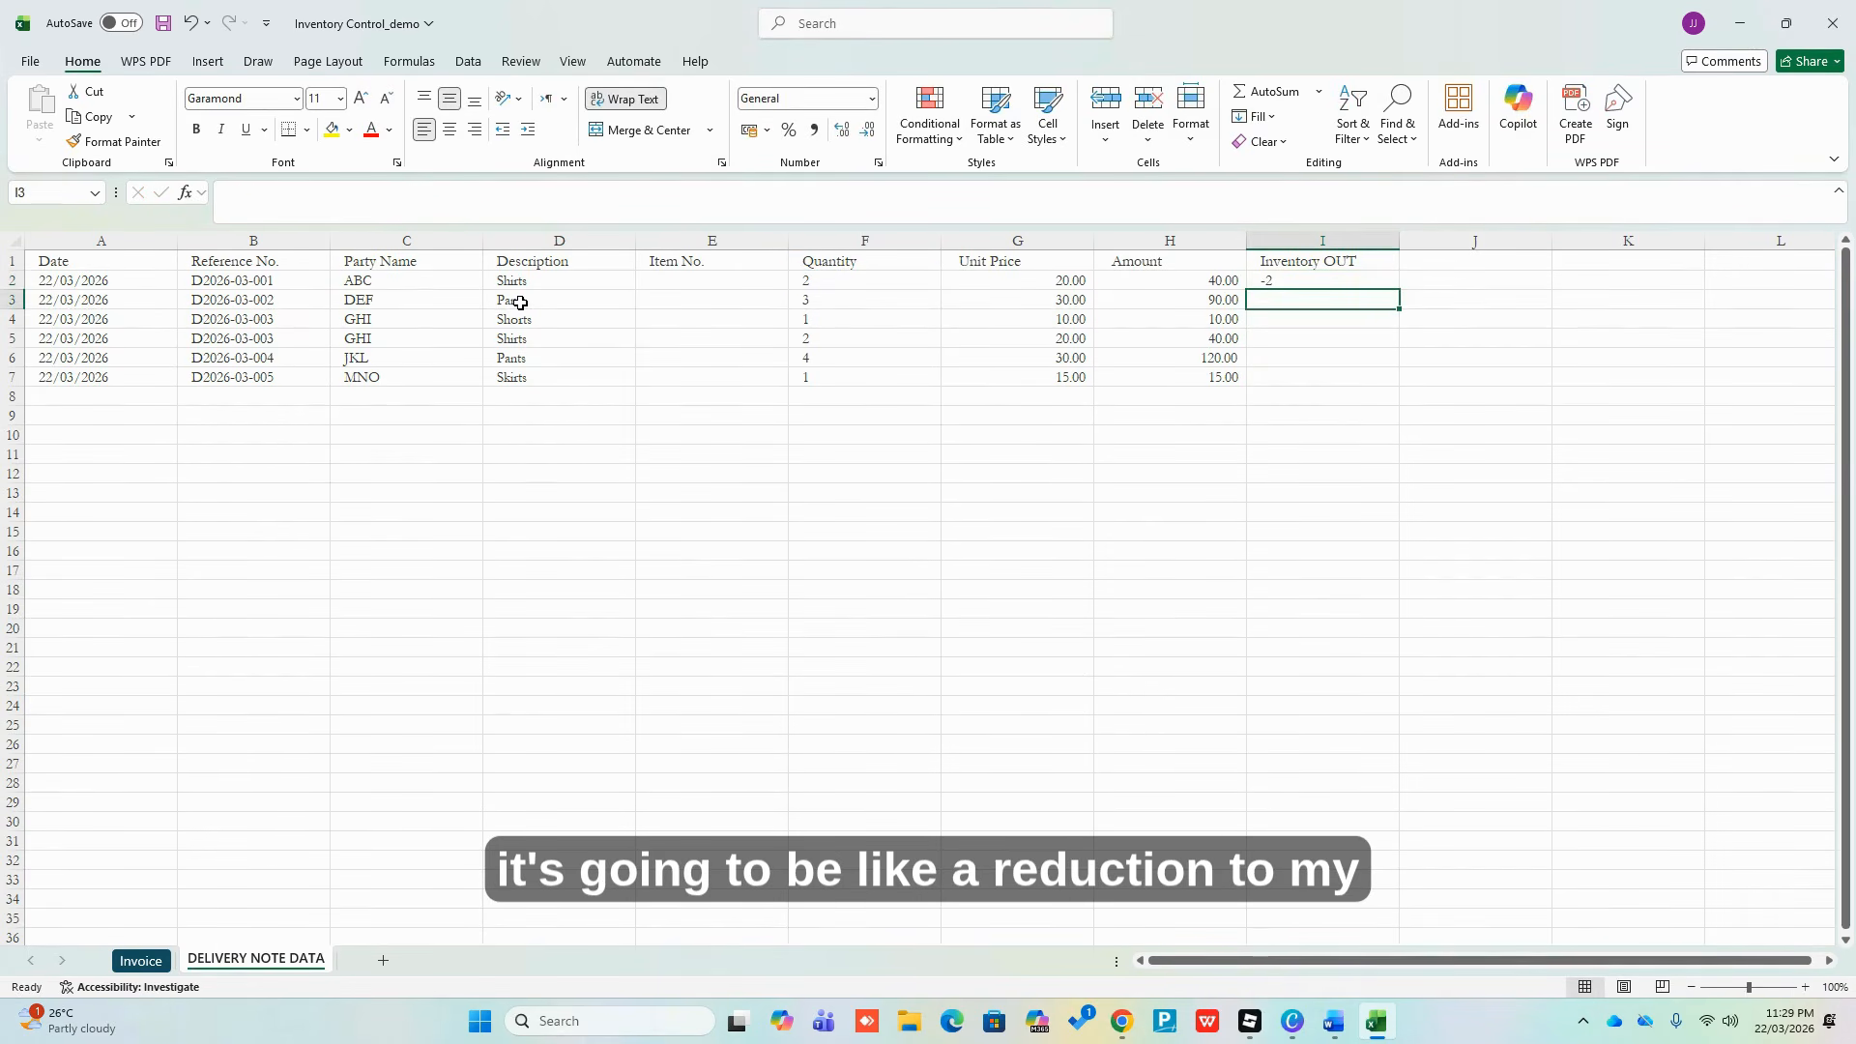
key(ctrl+c)
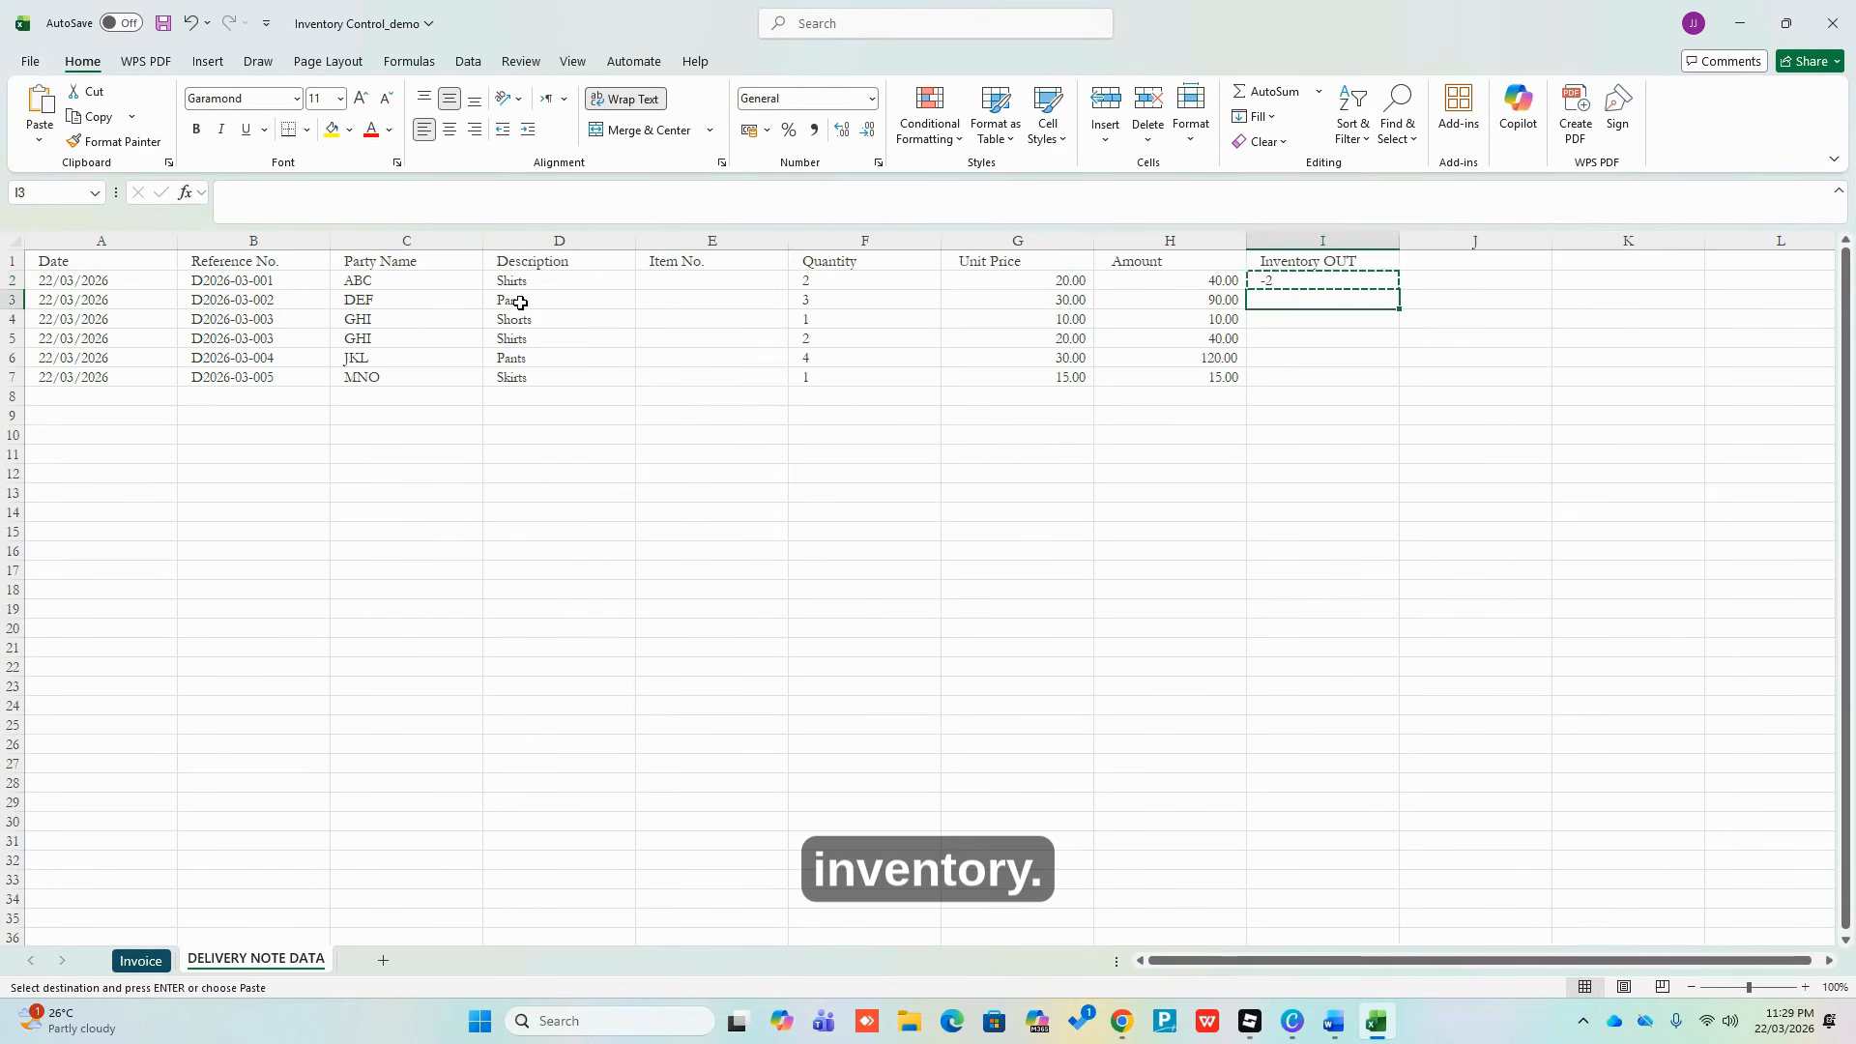
key(Down)
key(shift+Down)
key(shift+Down)
key(shift+Down)
key(shift+Down)
key(Return)
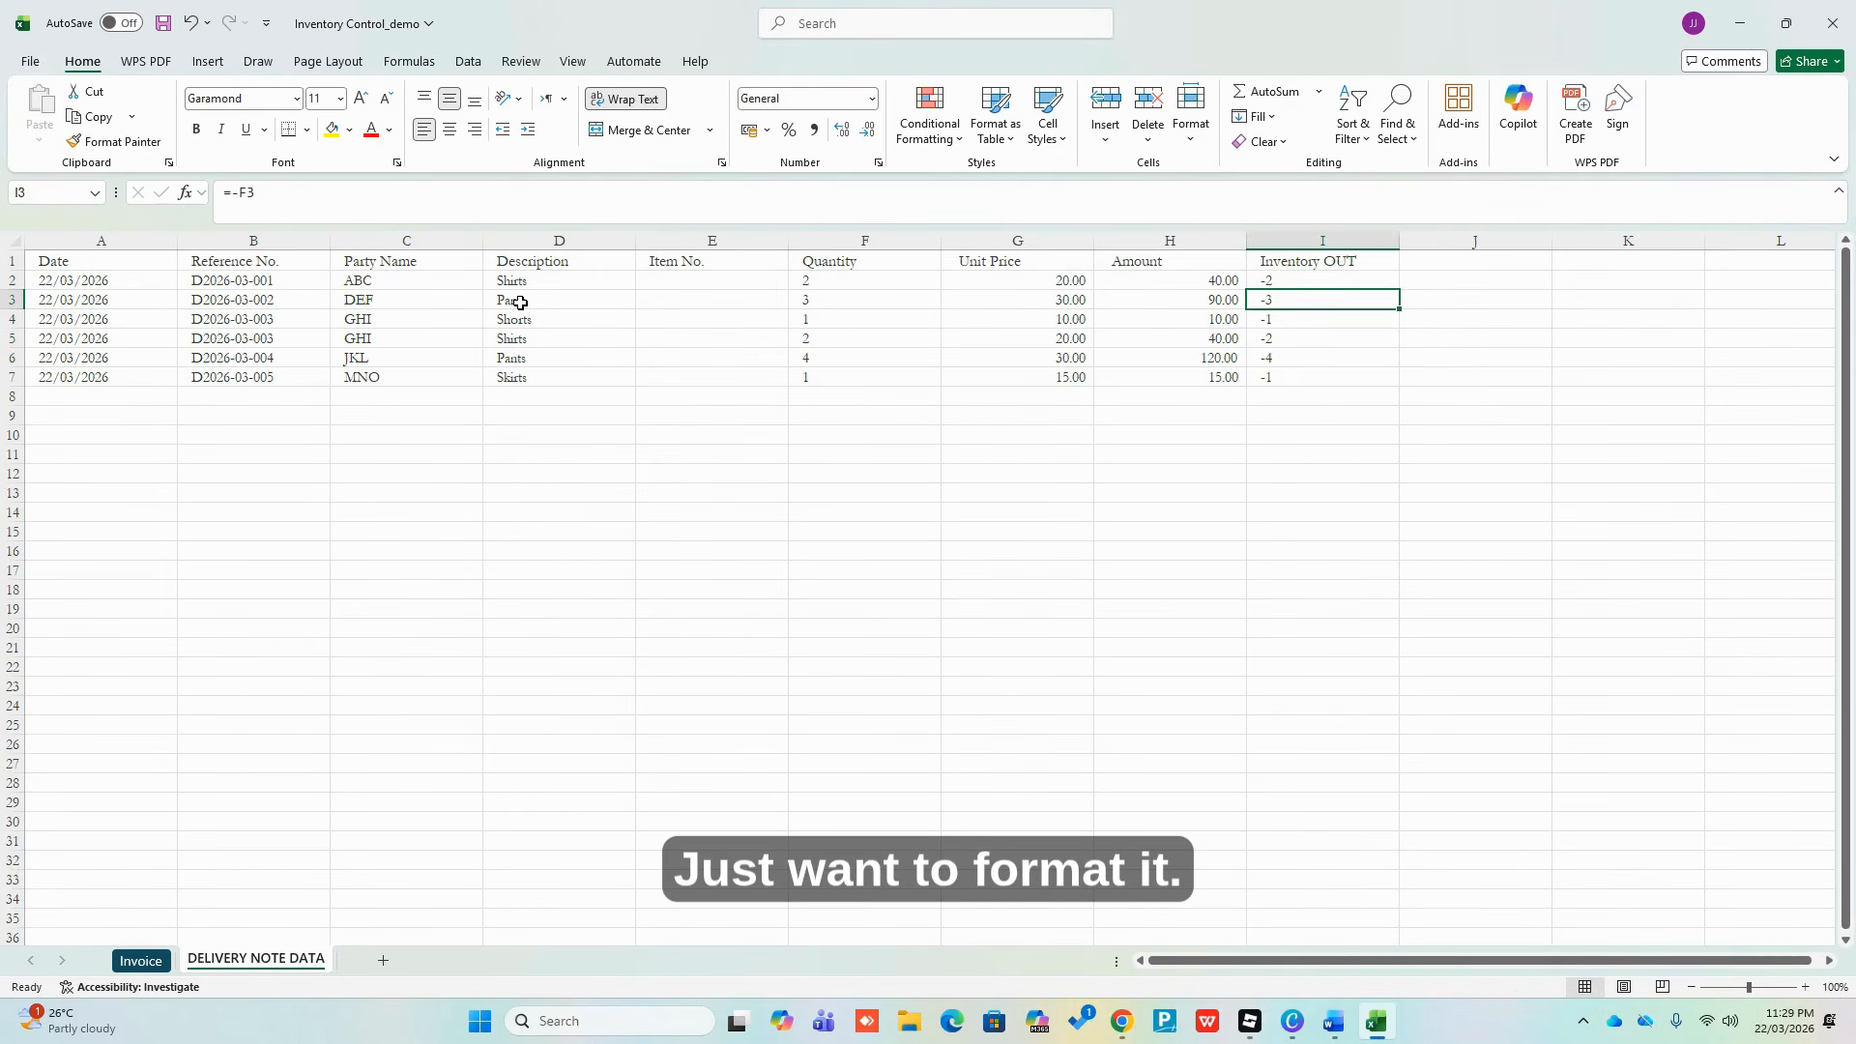
key(ctrl+space)
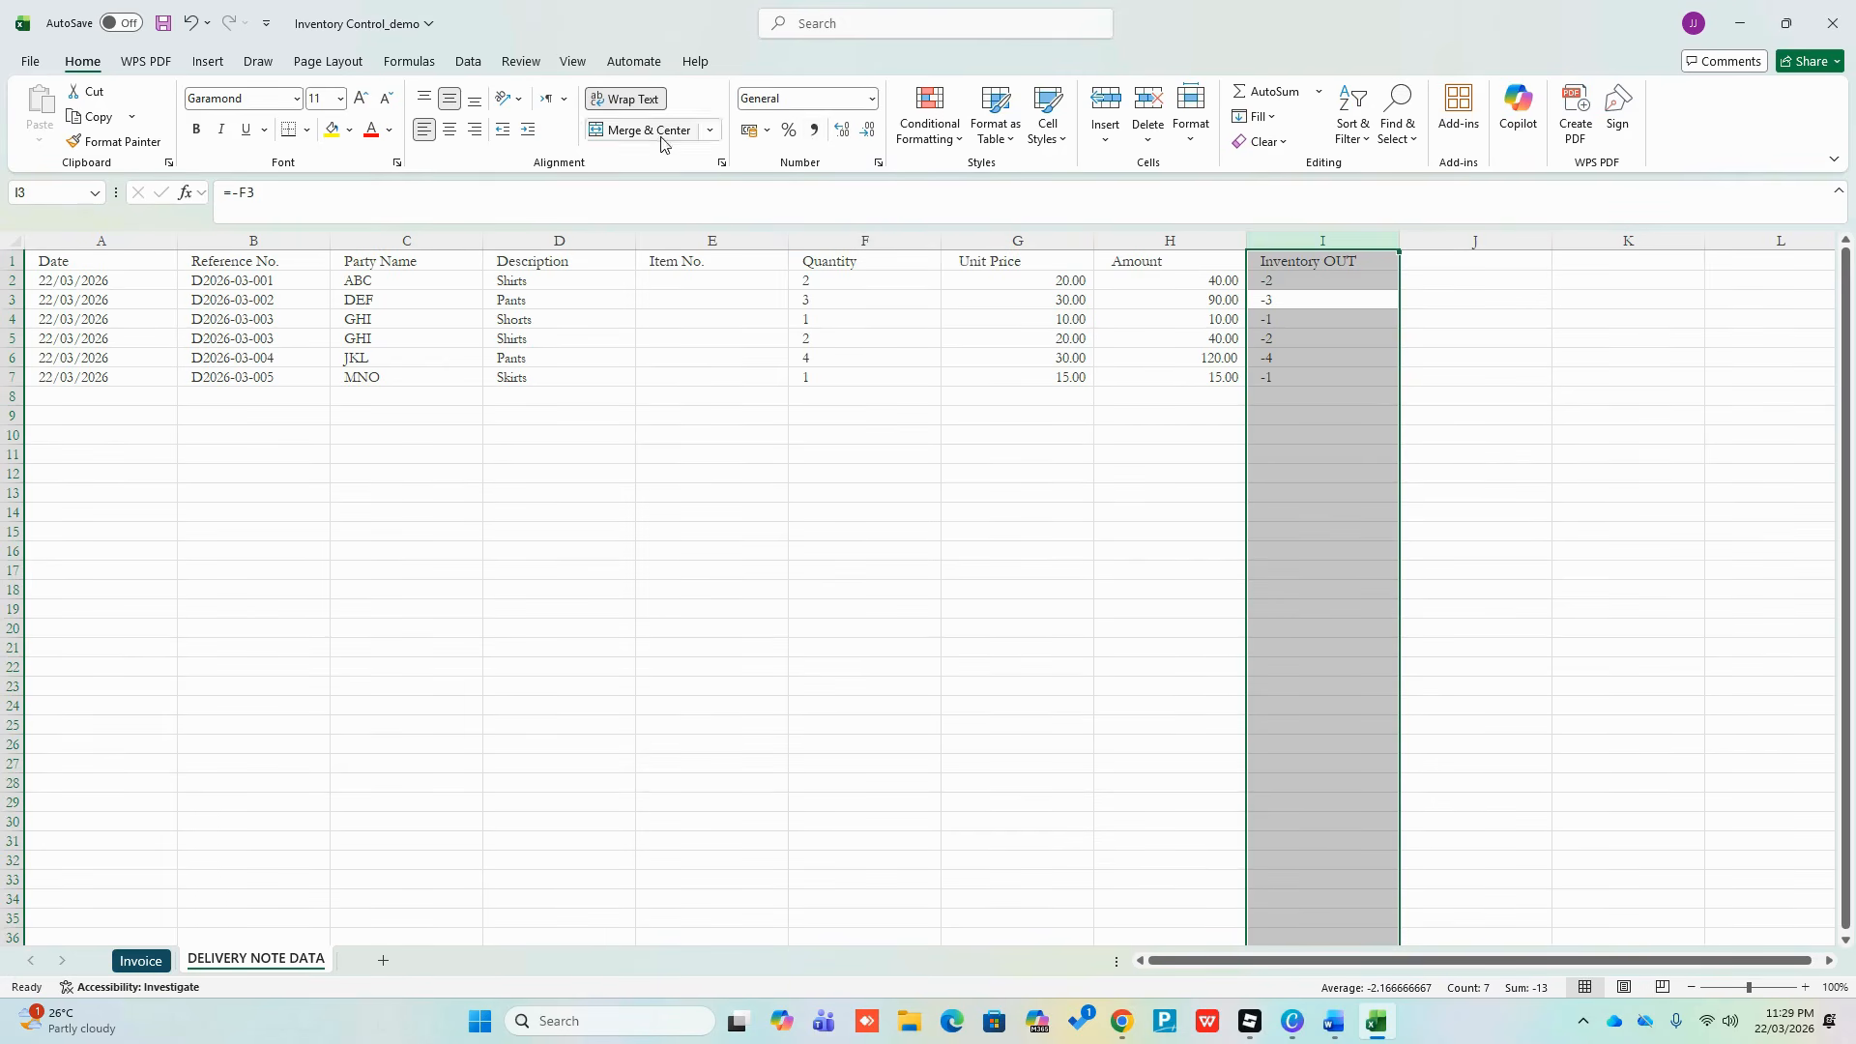
click(451, 135)
click(1367, 456)
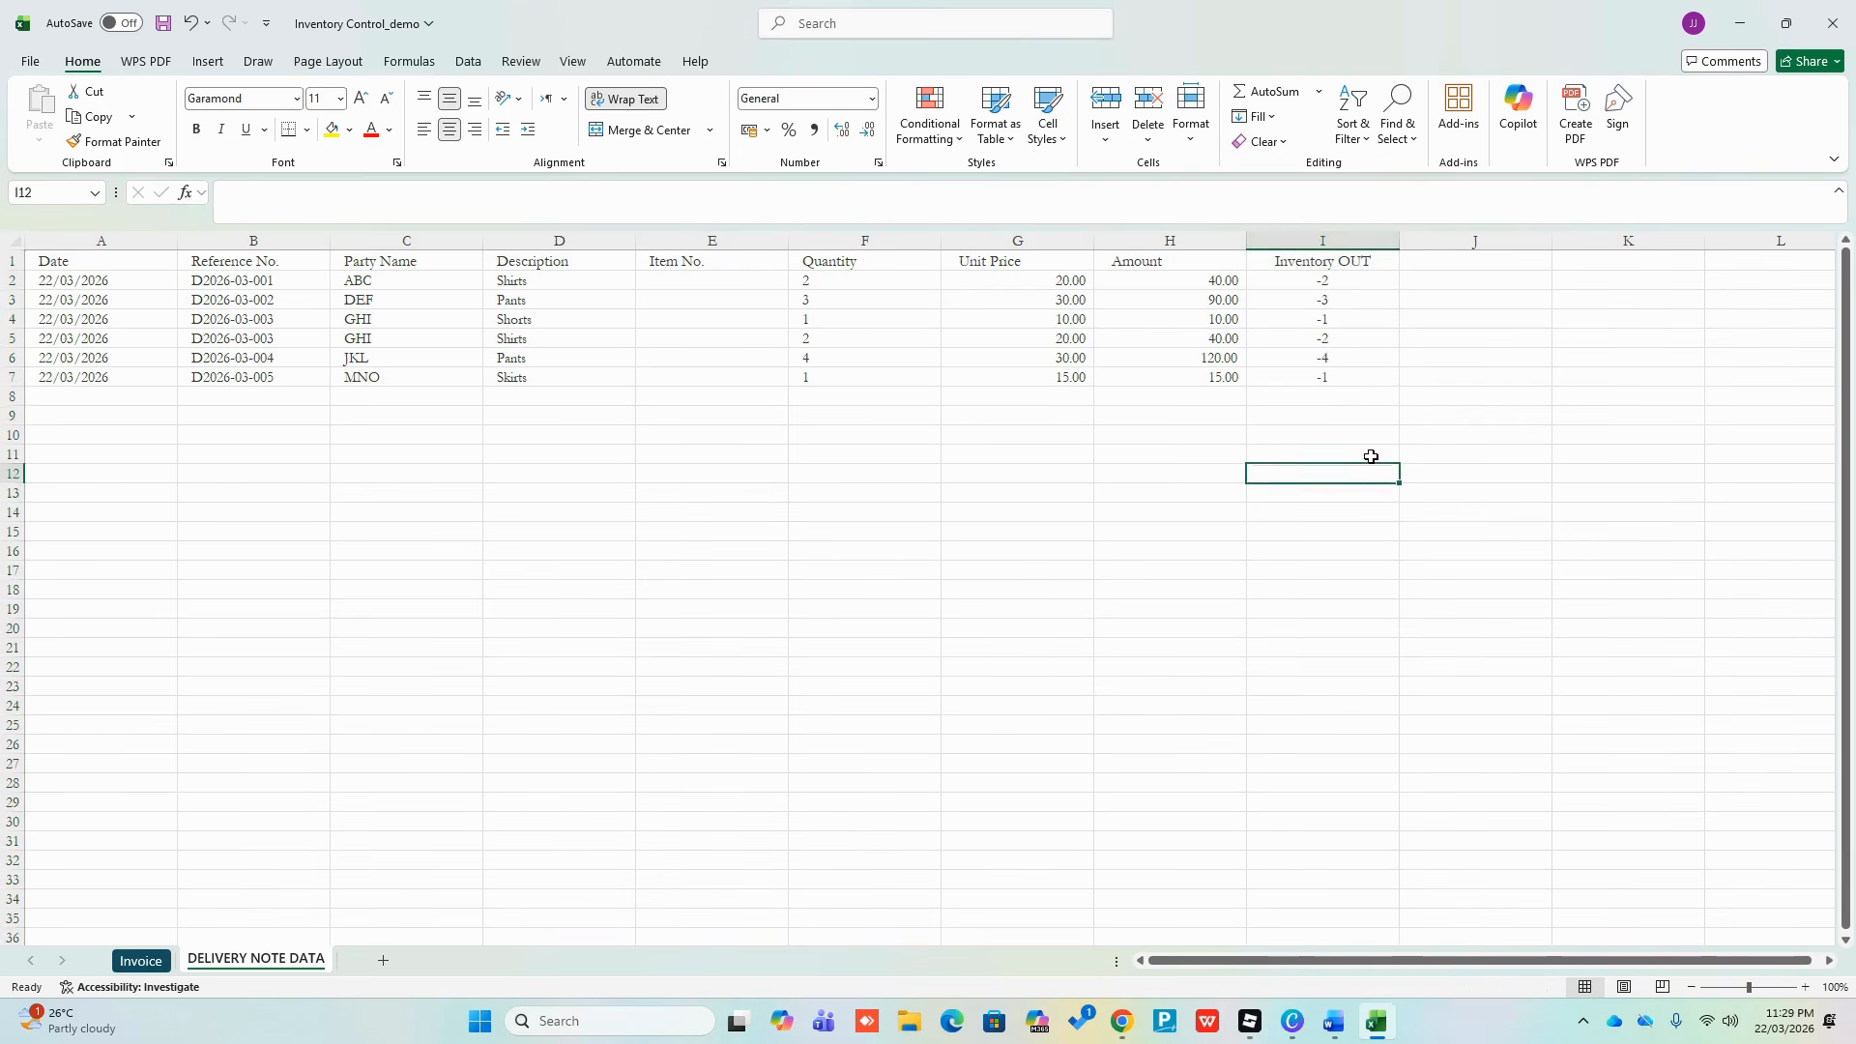
click(1339, 425)
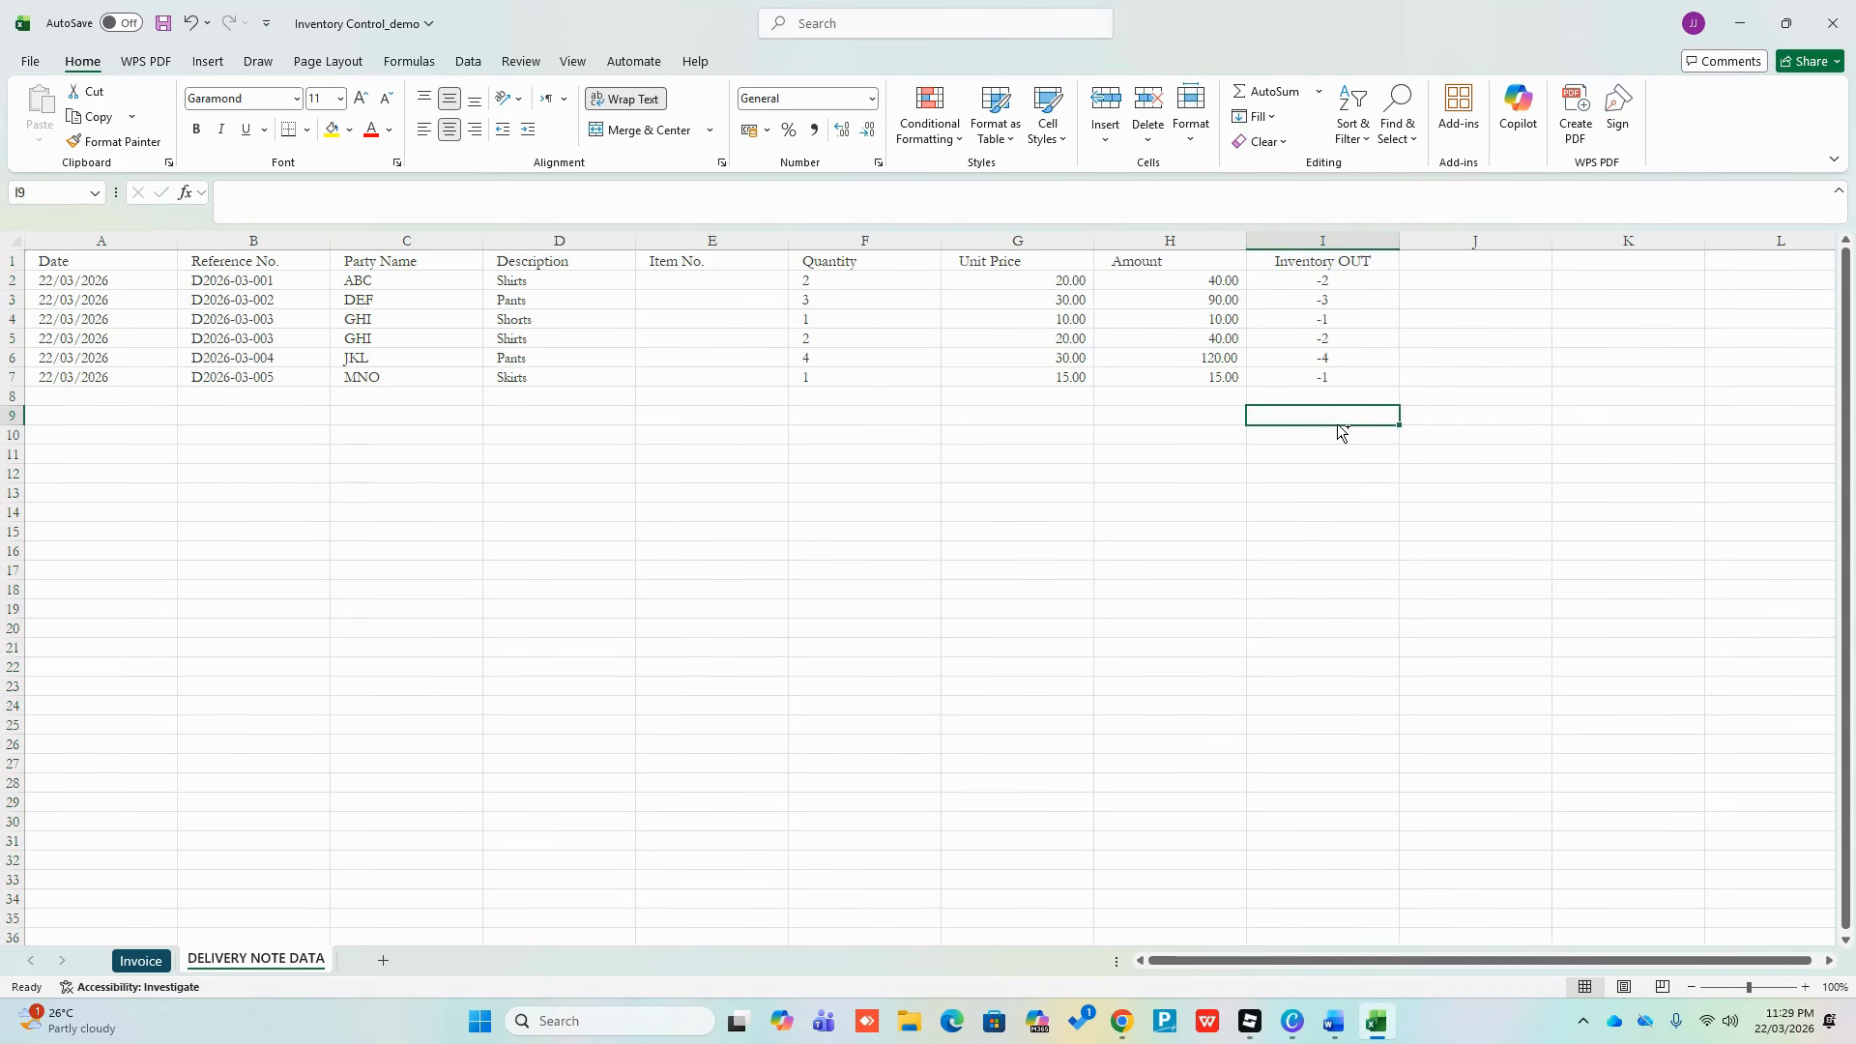
Save the workbook with Ctrl+S
key(ctrl+s)
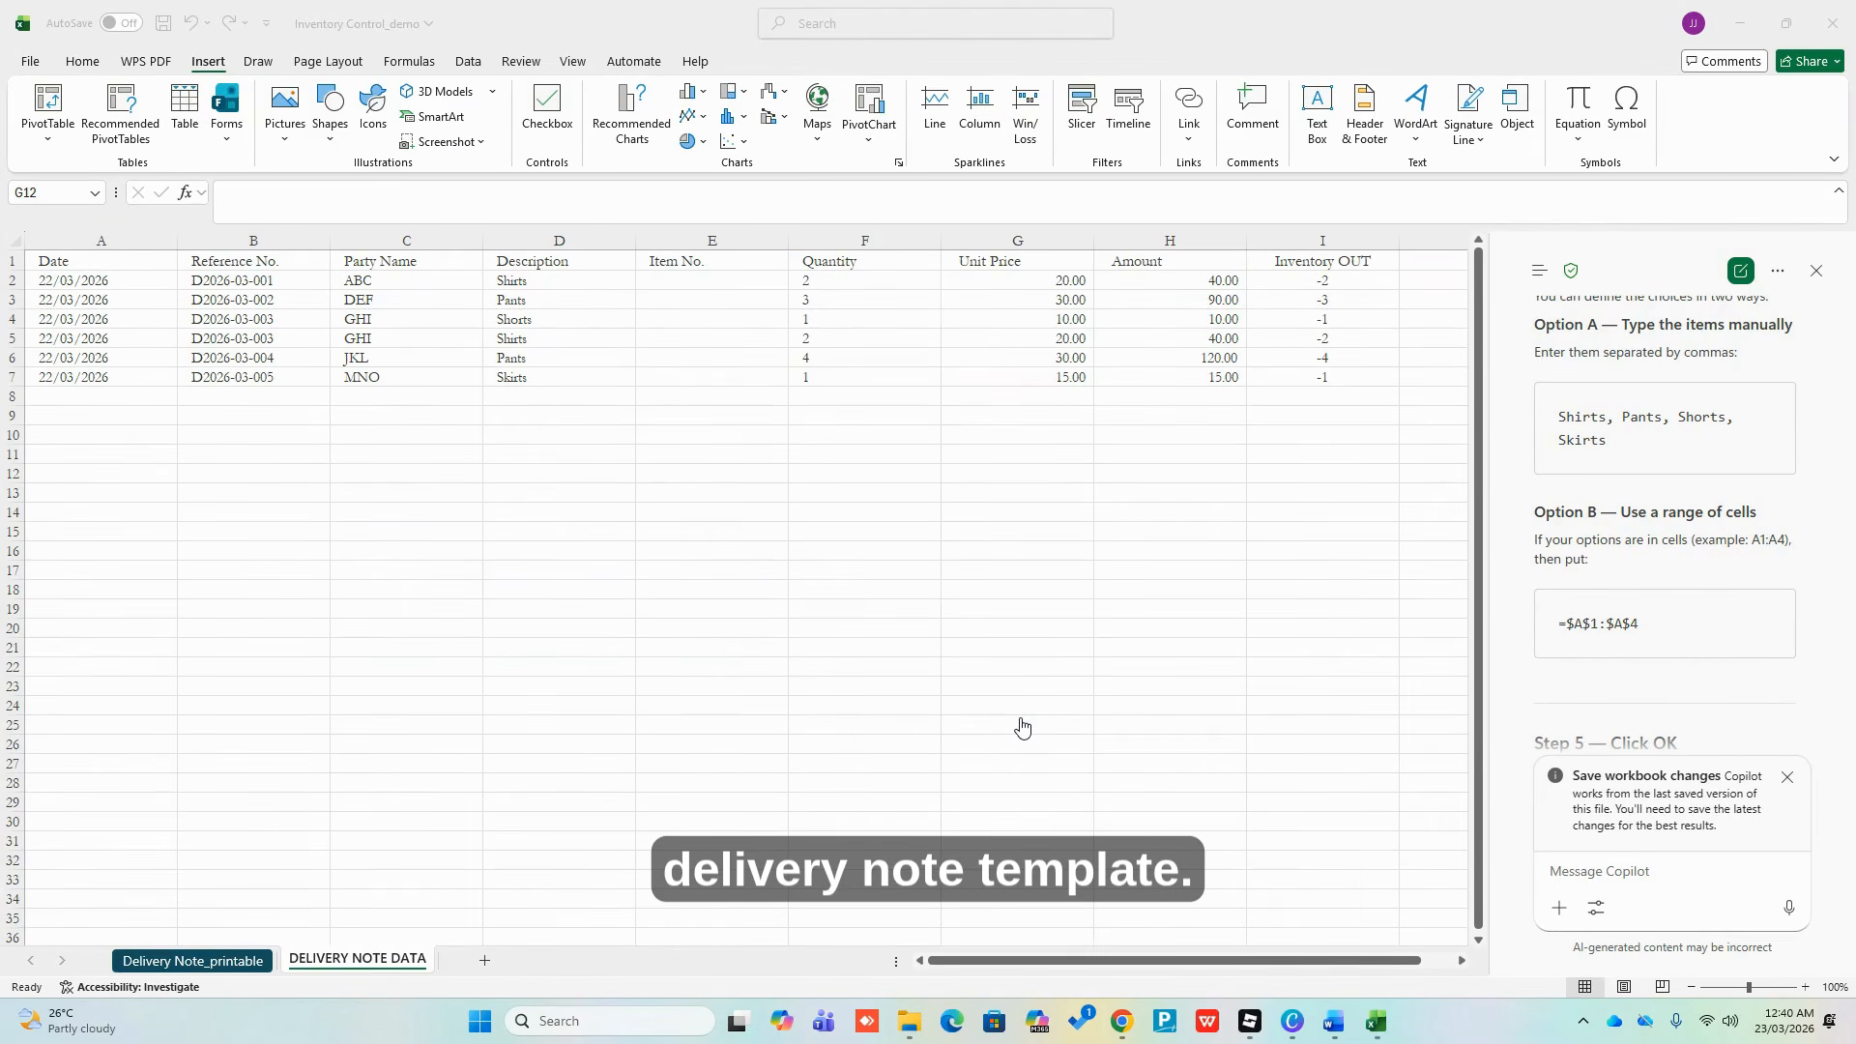
Convert the A1:I7 delivery records into an Excel table with headers
click(455, 514)
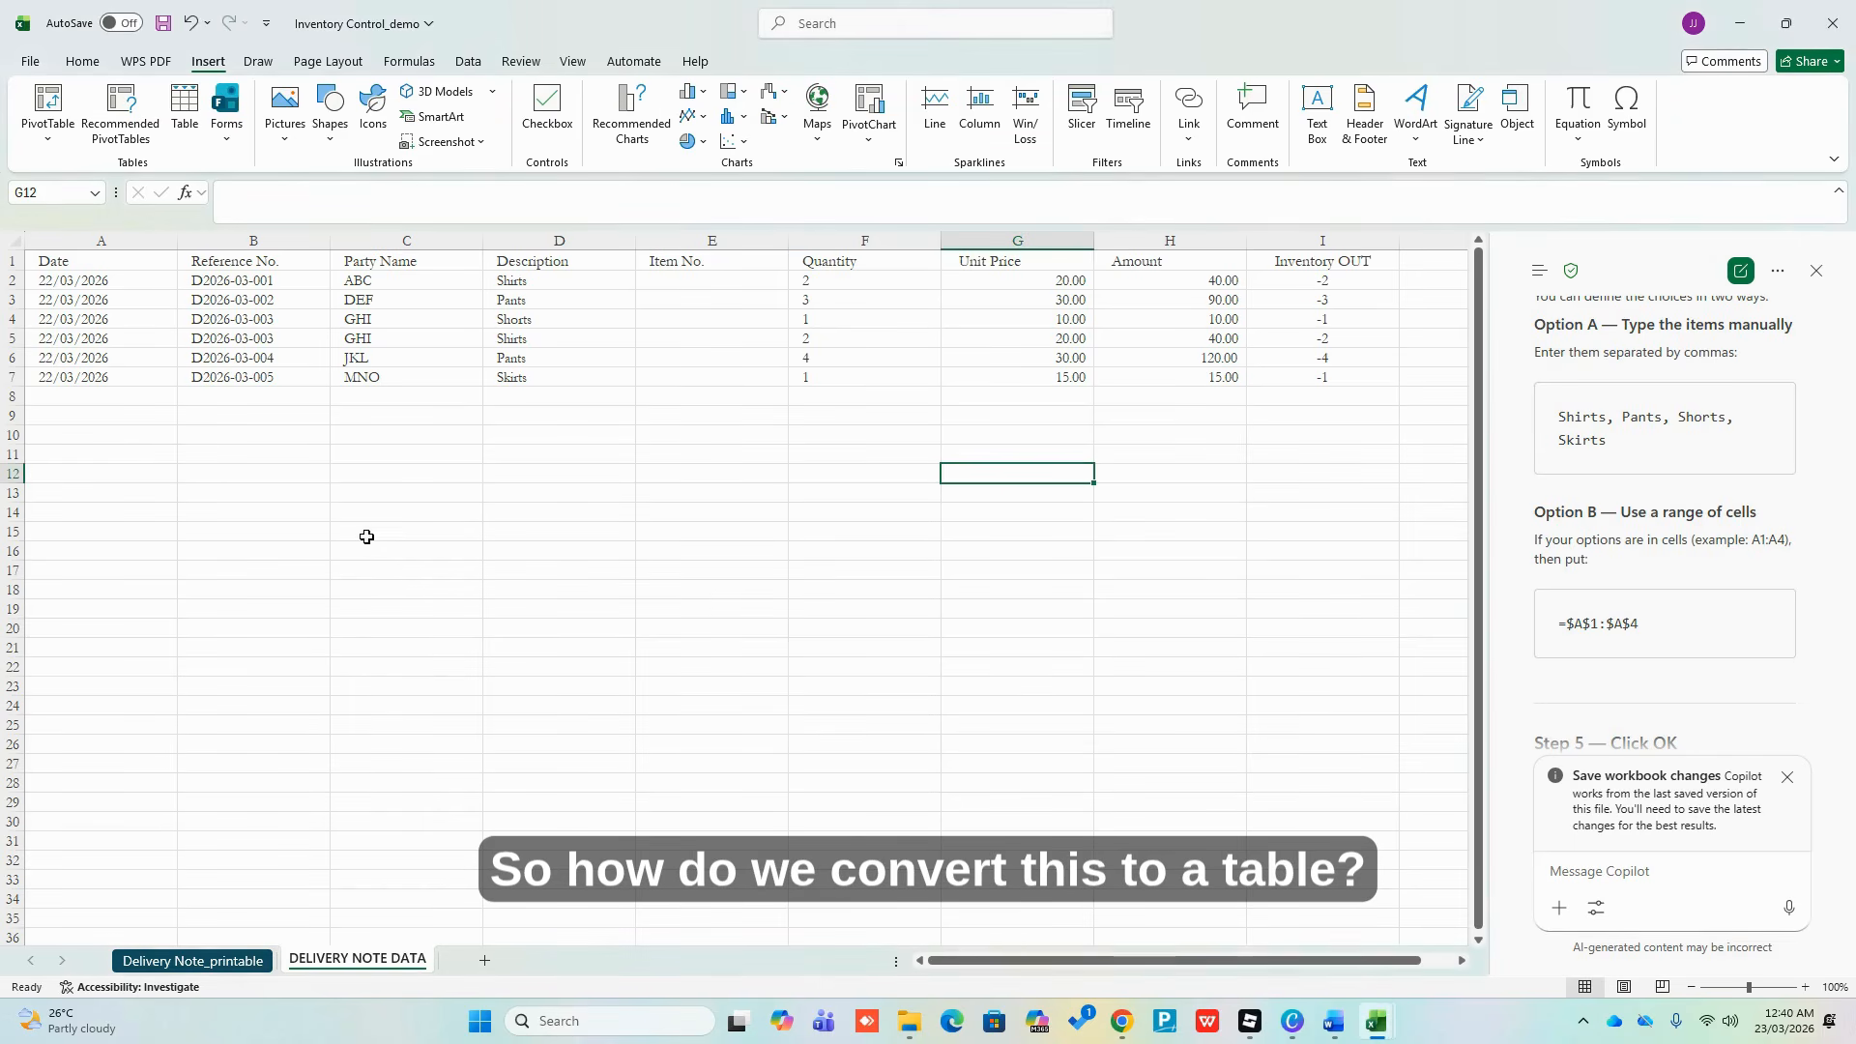
drag(58, 262, 1319, 385)
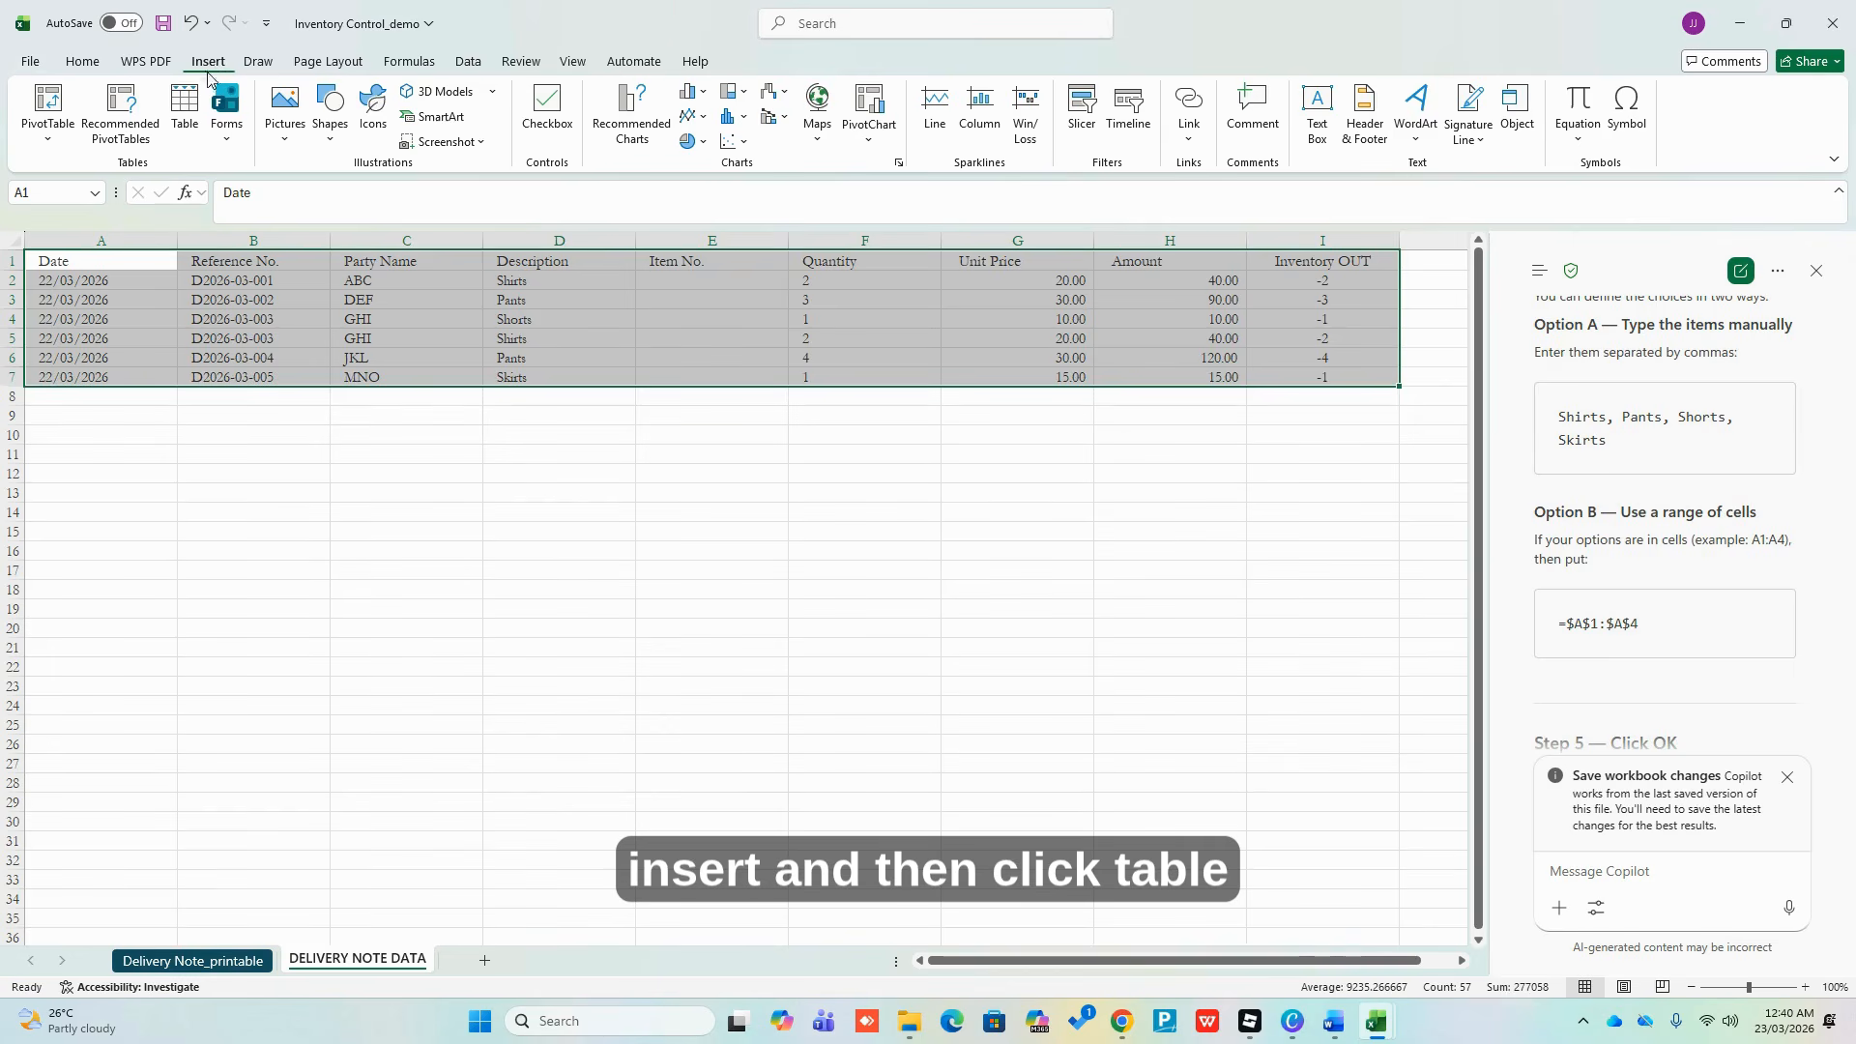
click(186, 104)
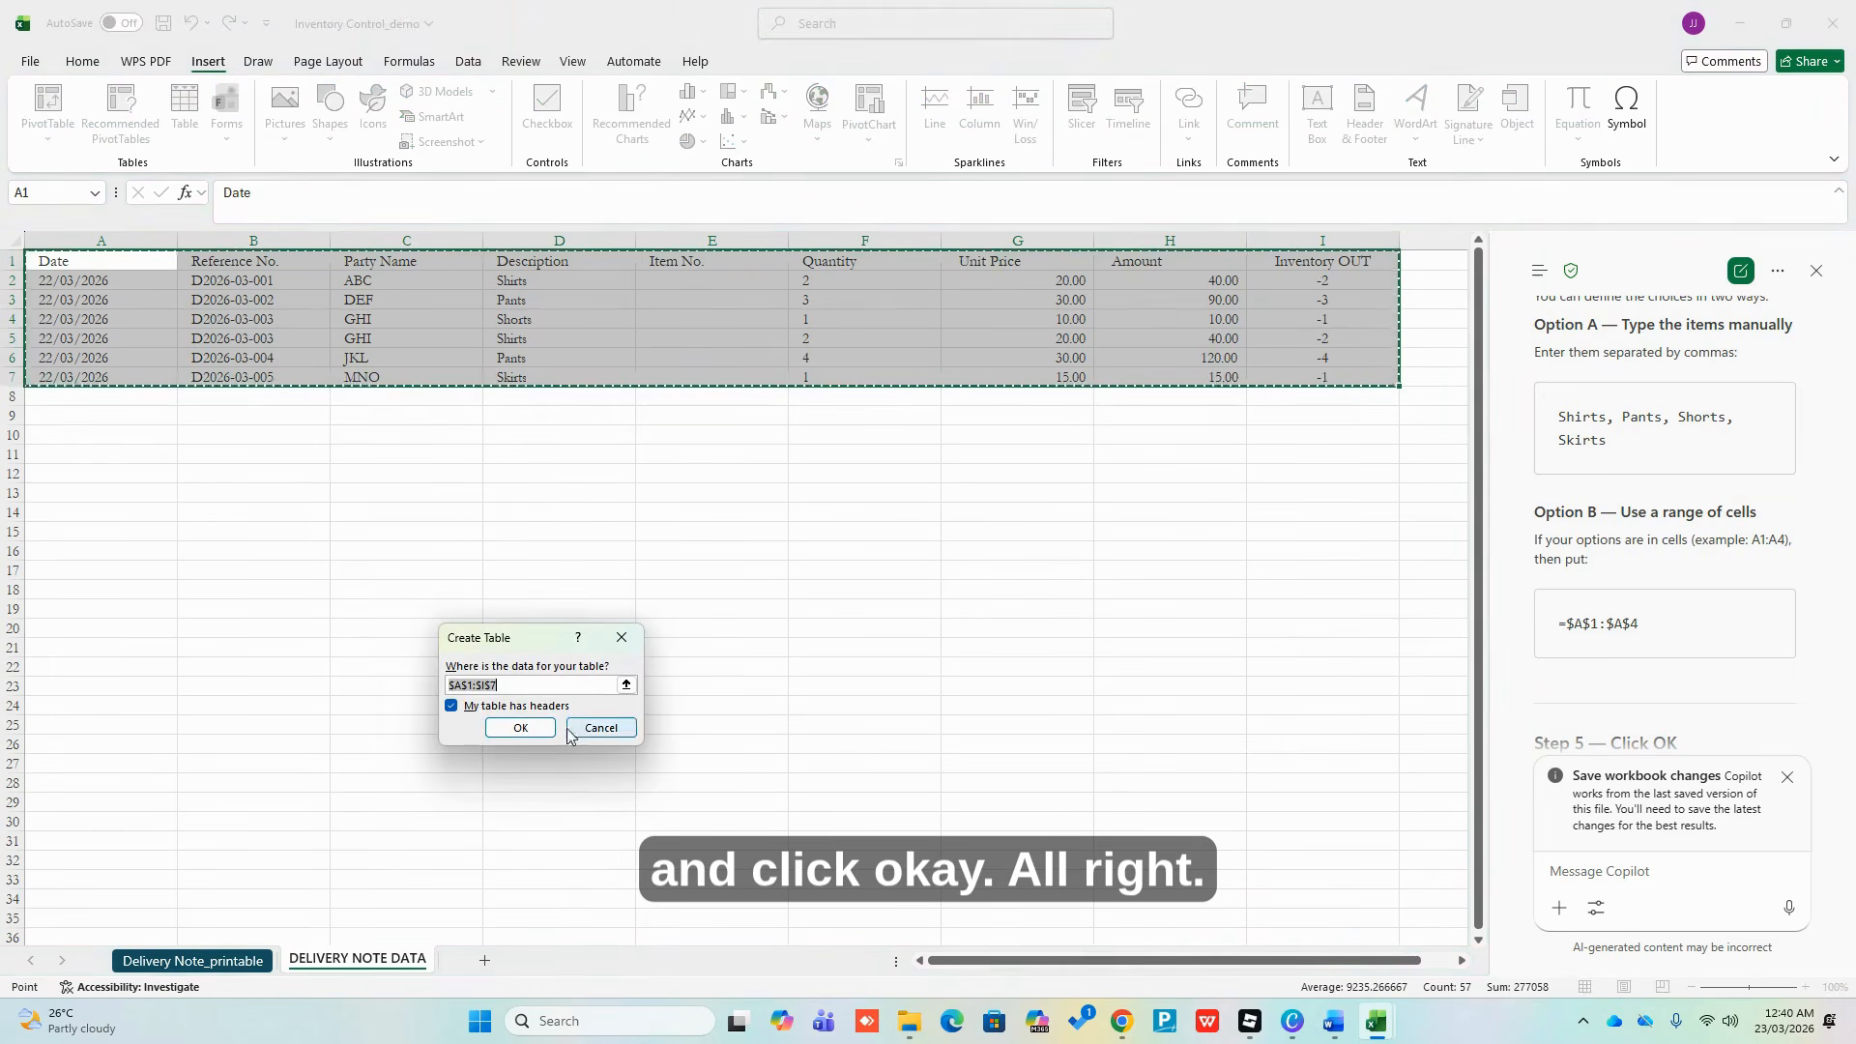
click(520, 728)
click(998, 516)
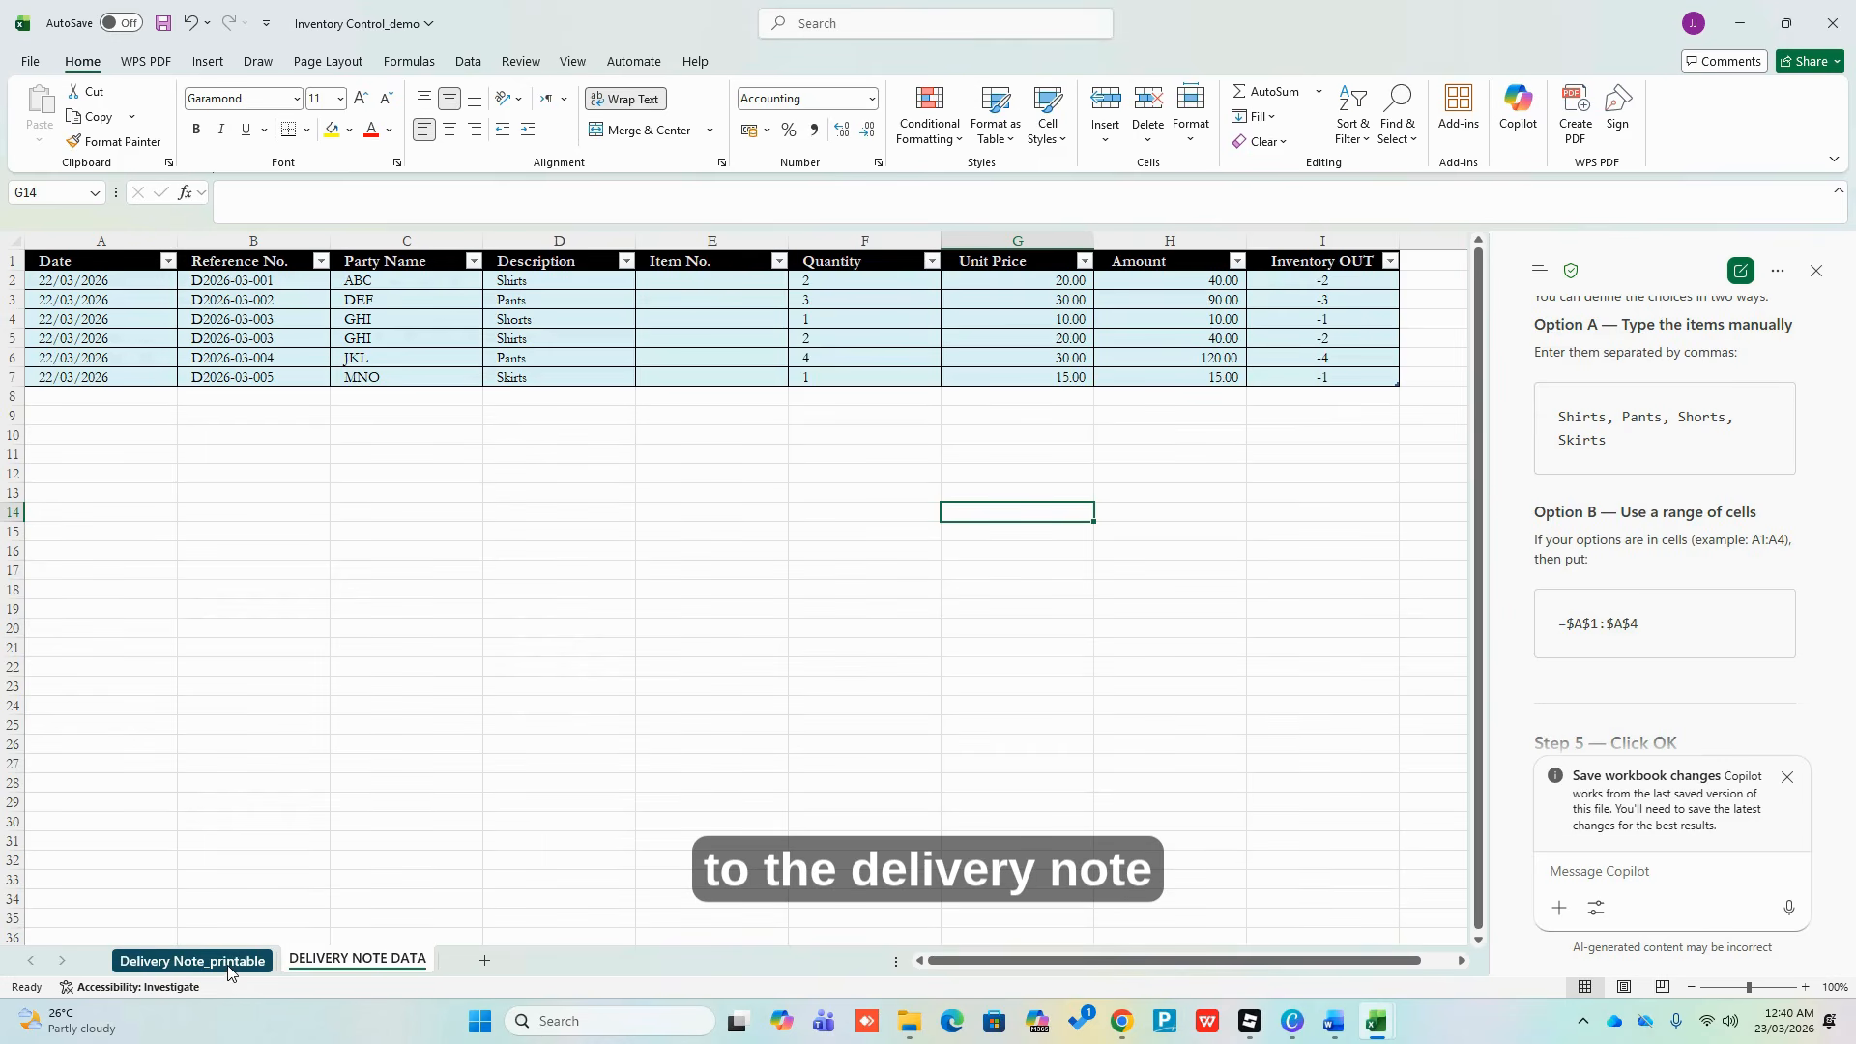
click(193, 961)
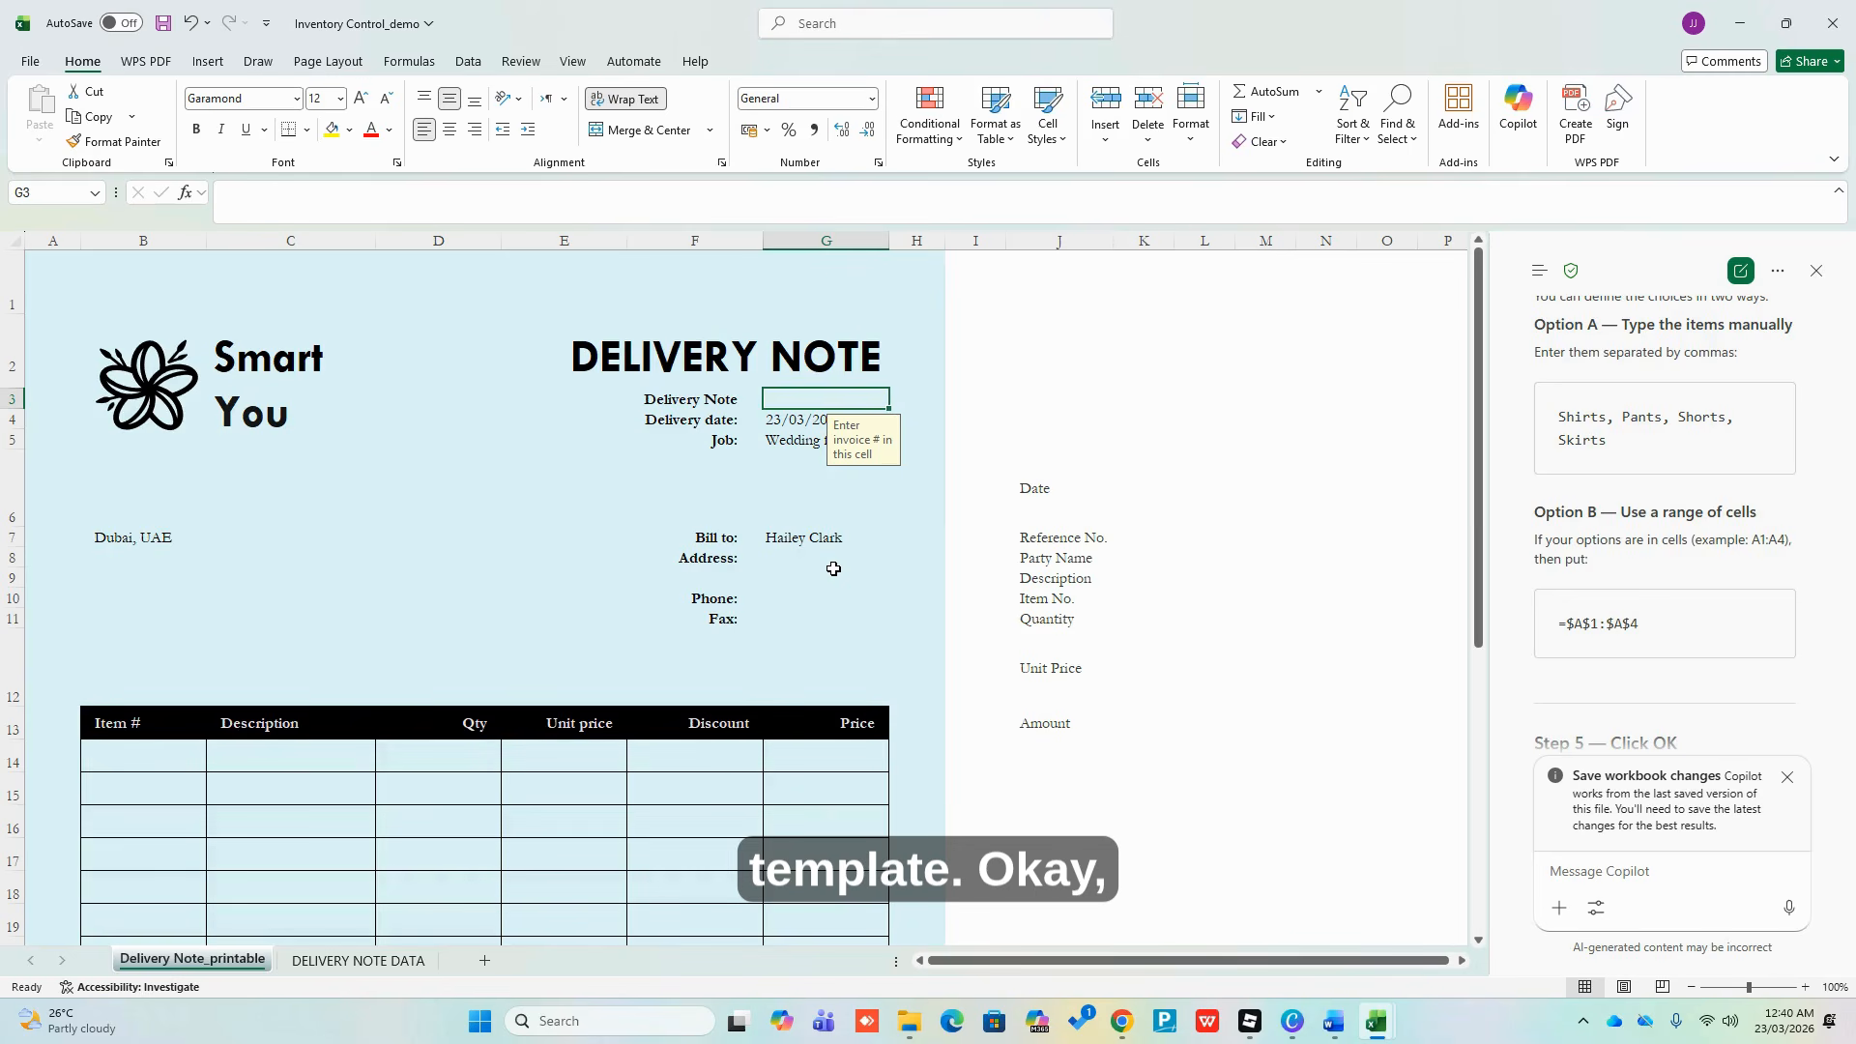
click(811, 499)
click(797, 398)
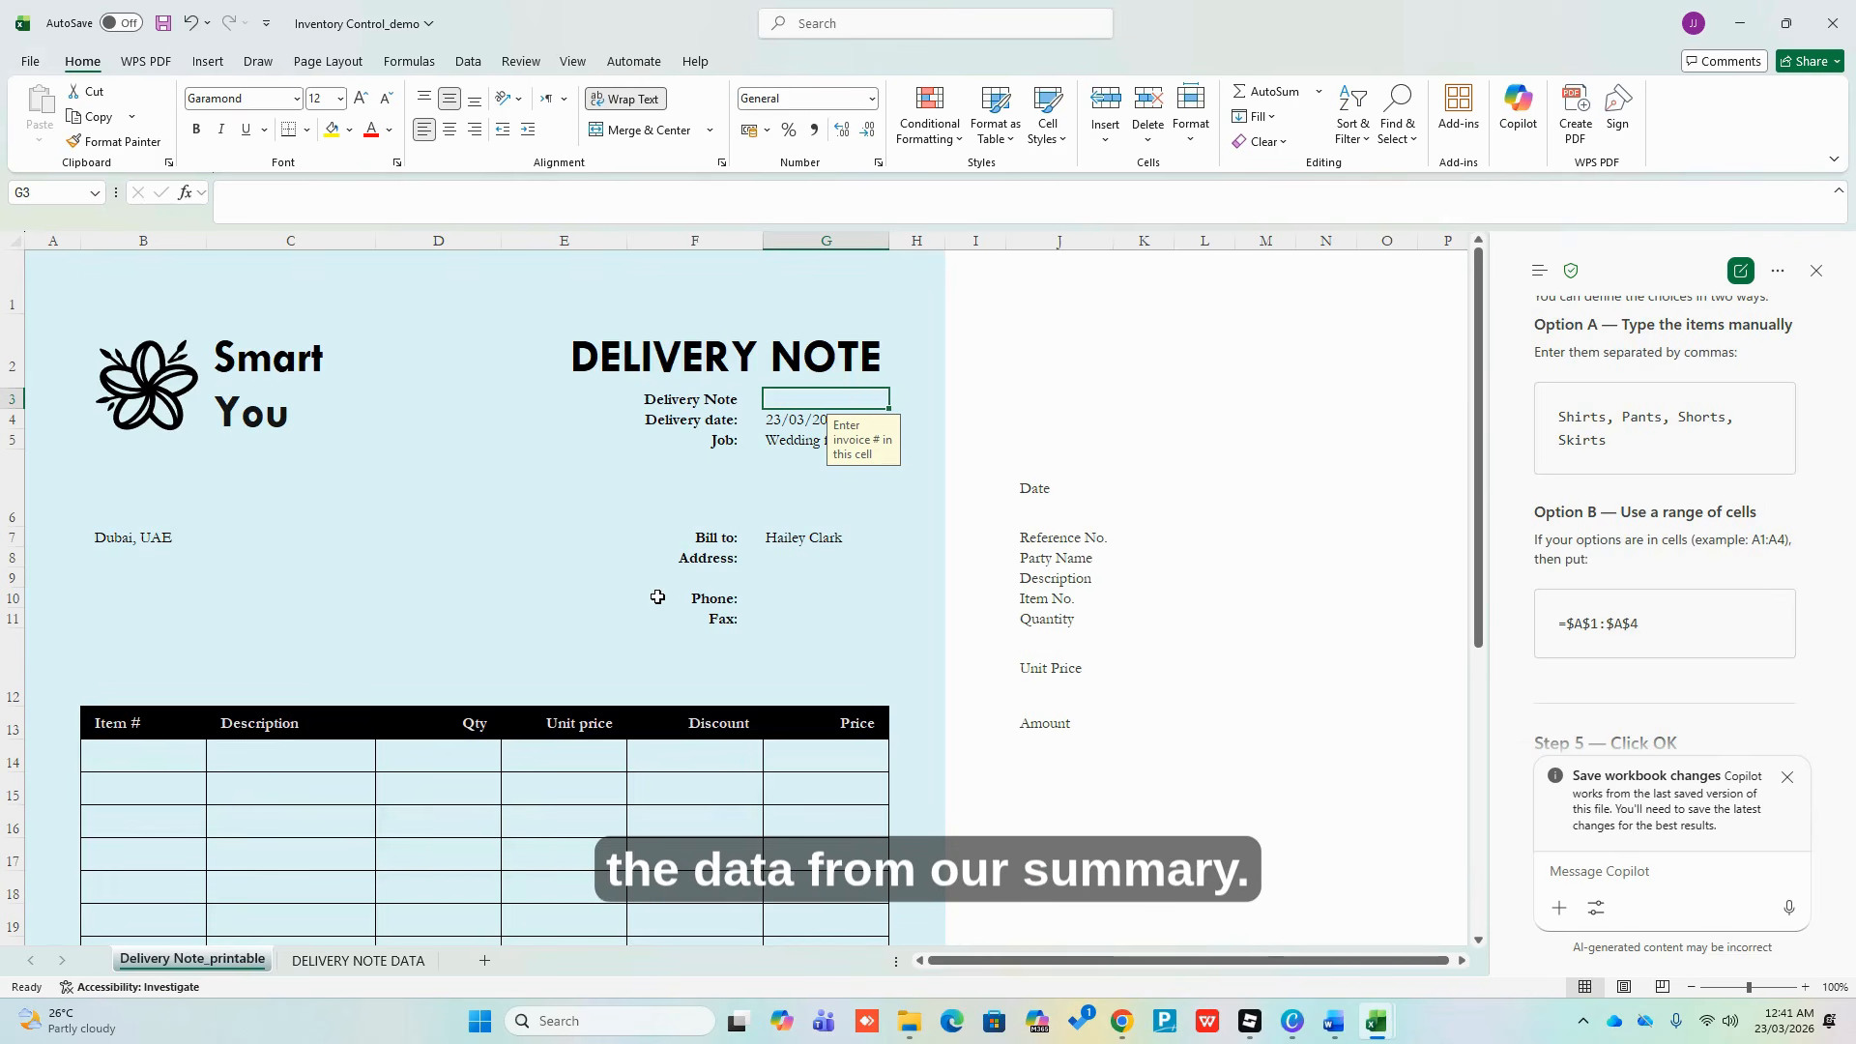
click(826, 497)
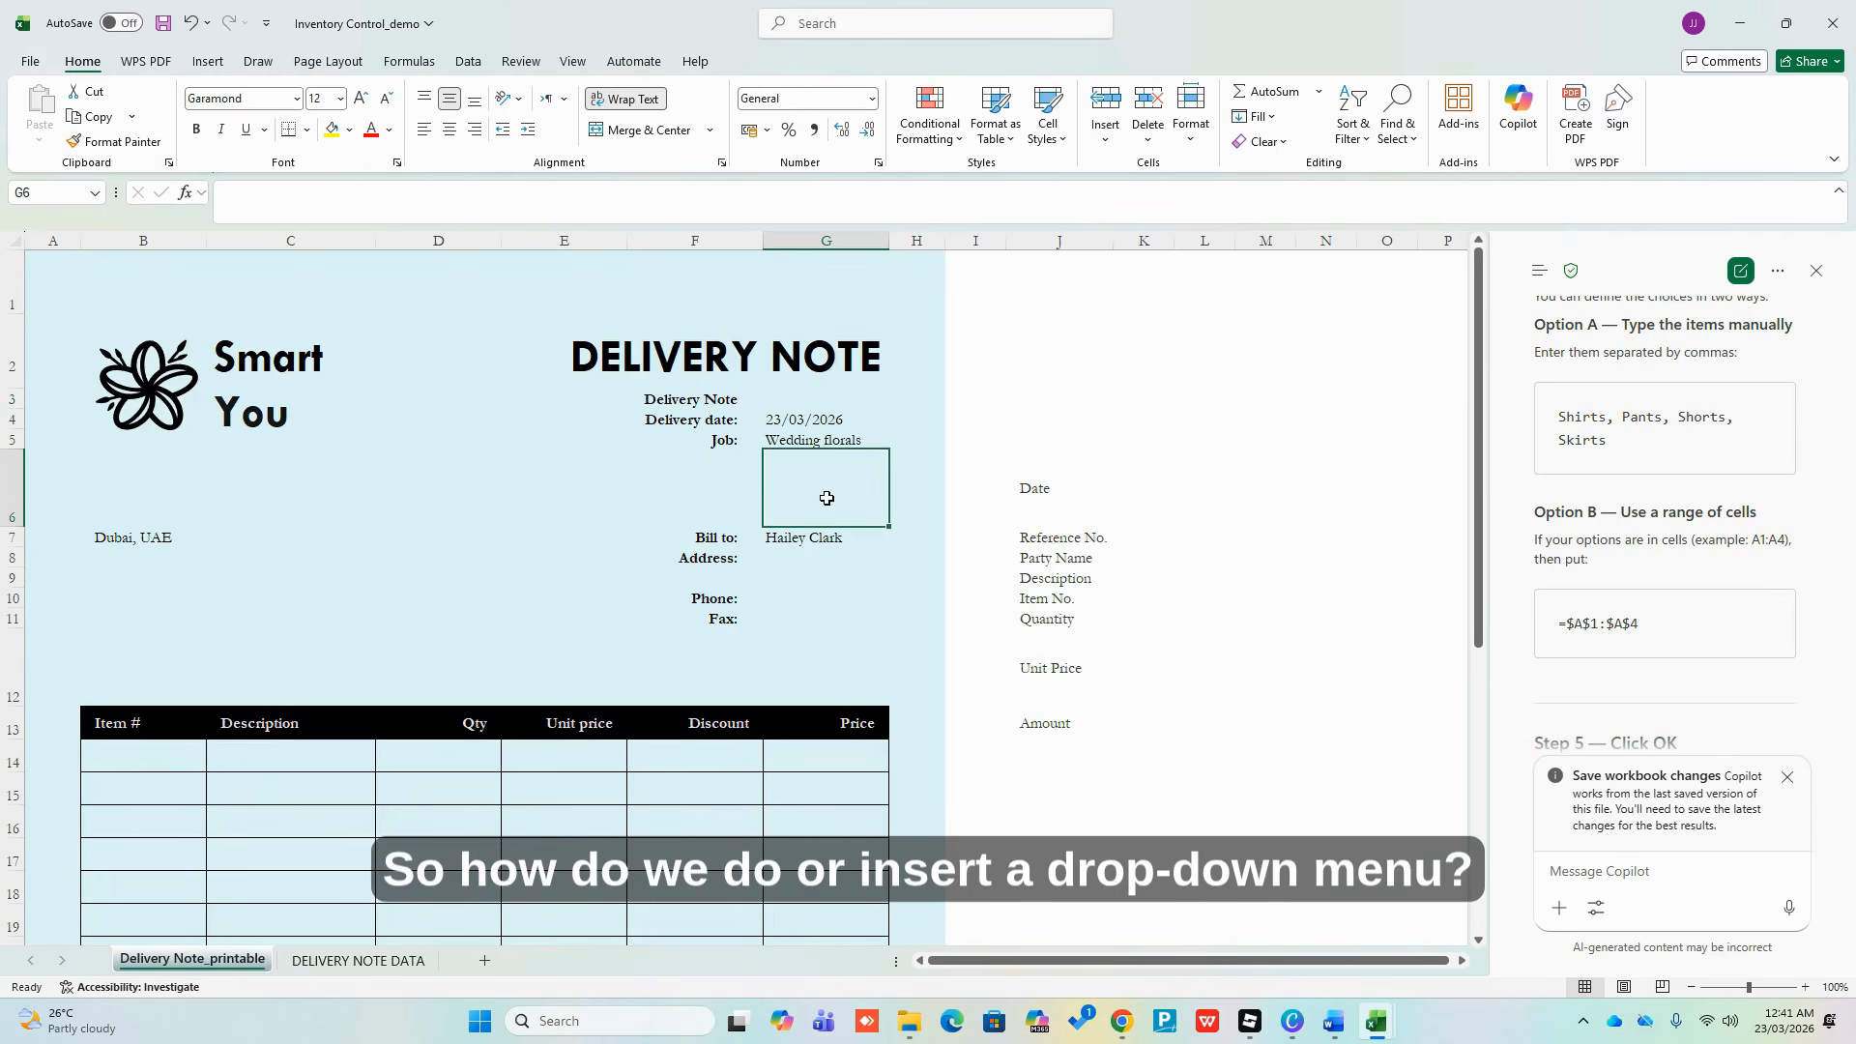
click(822, 398)
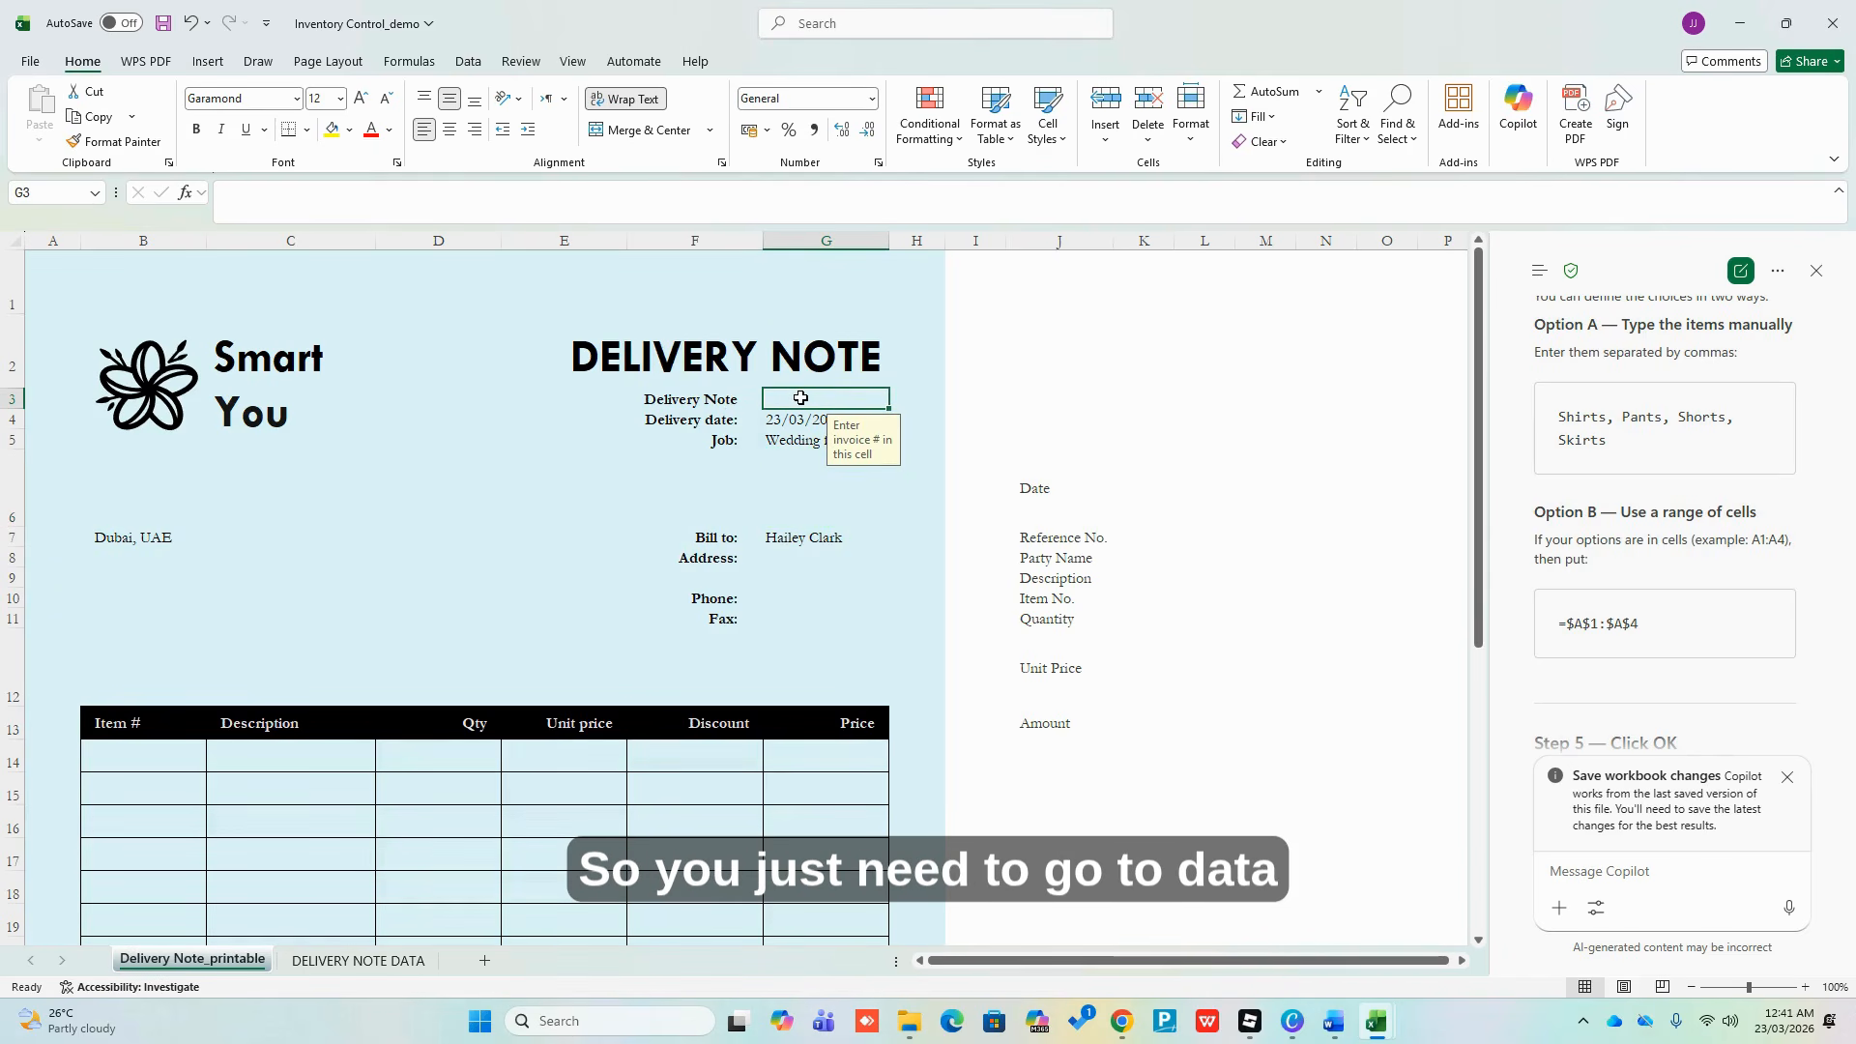
Give G3 List data validation sourced from column B of the DELIVERY NOTE DATA sheet
click(470, 64)
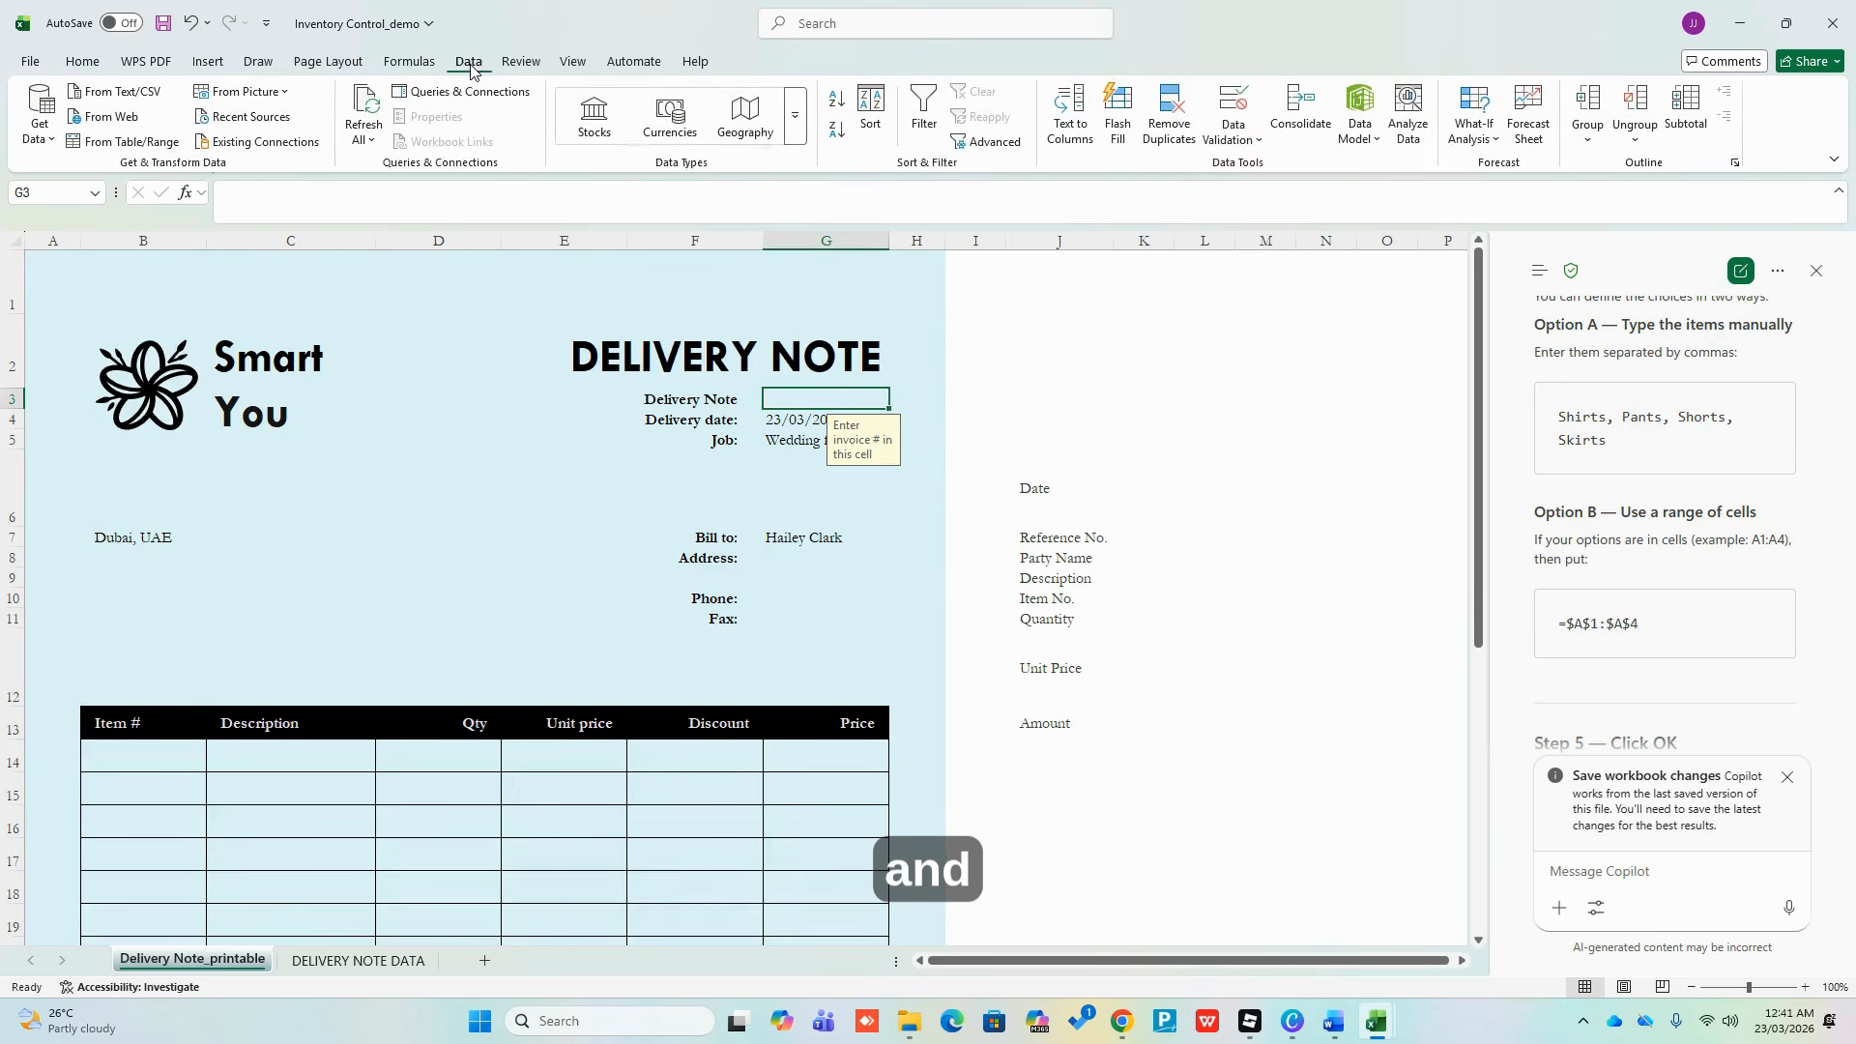
click(1232, 106)
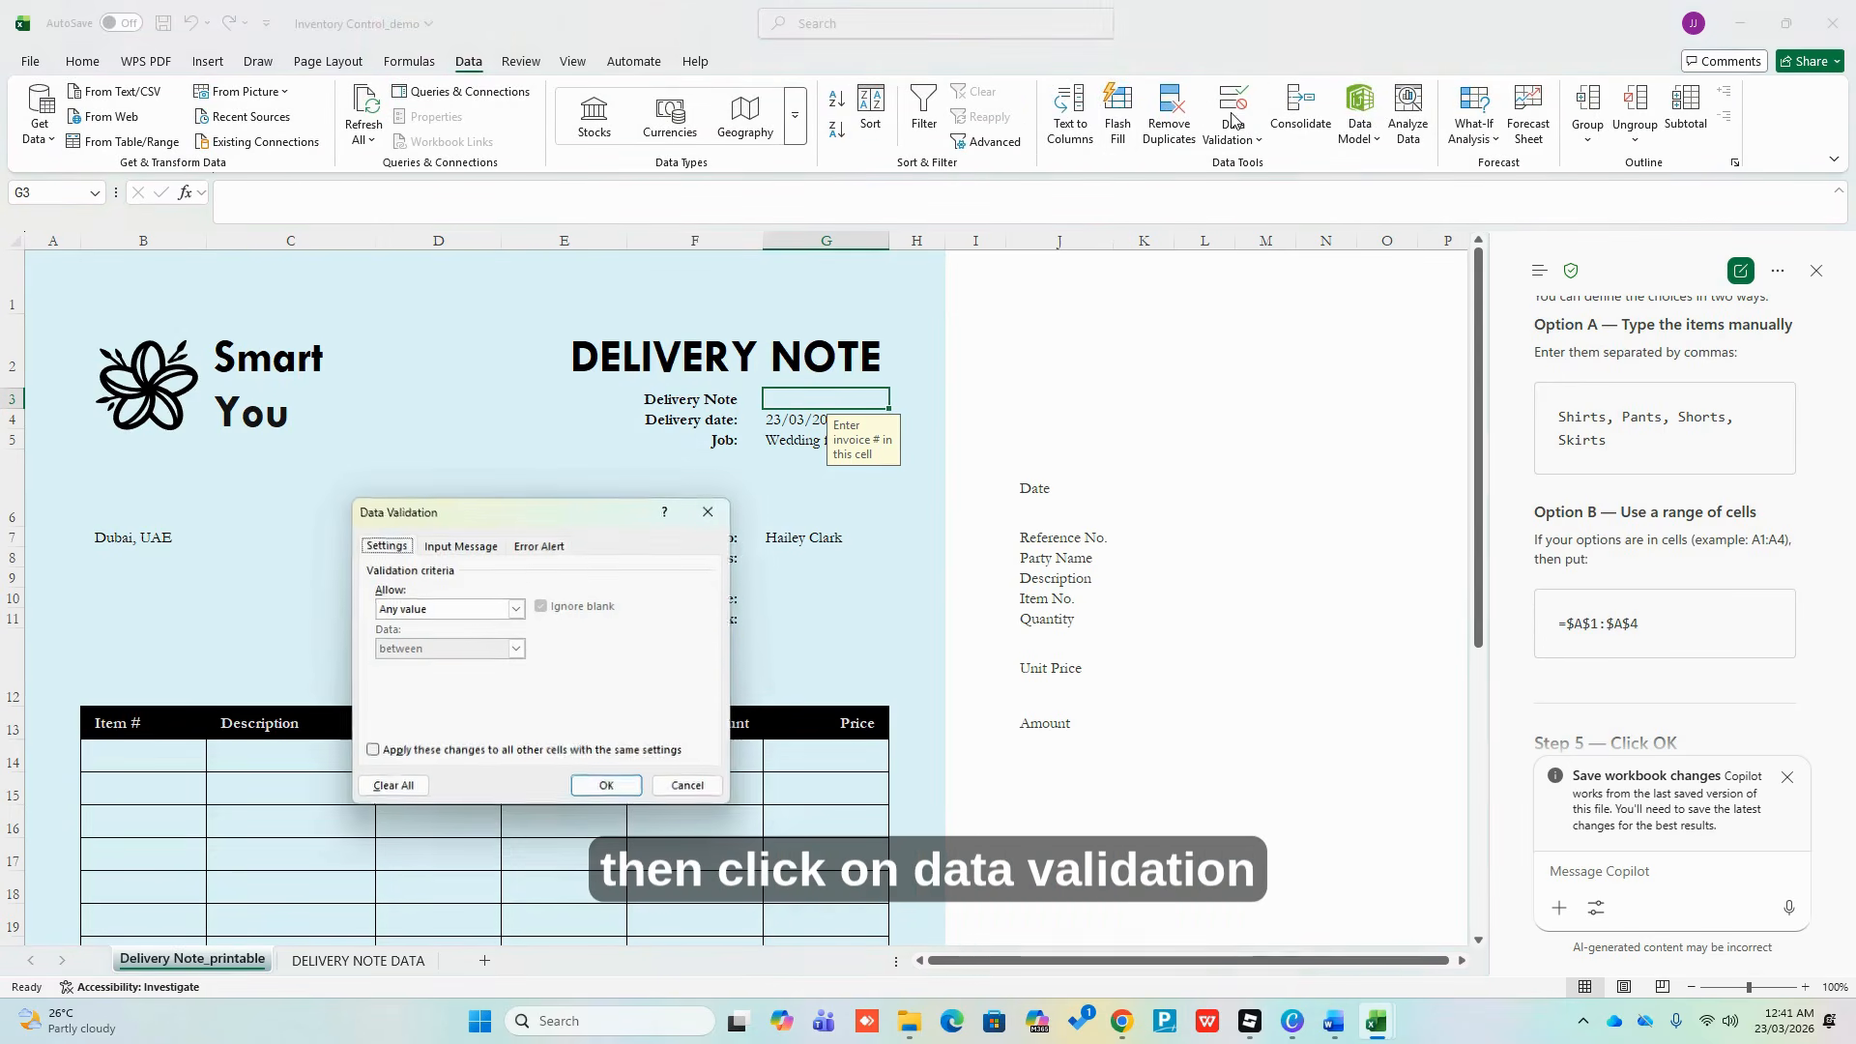
click(517, 610)
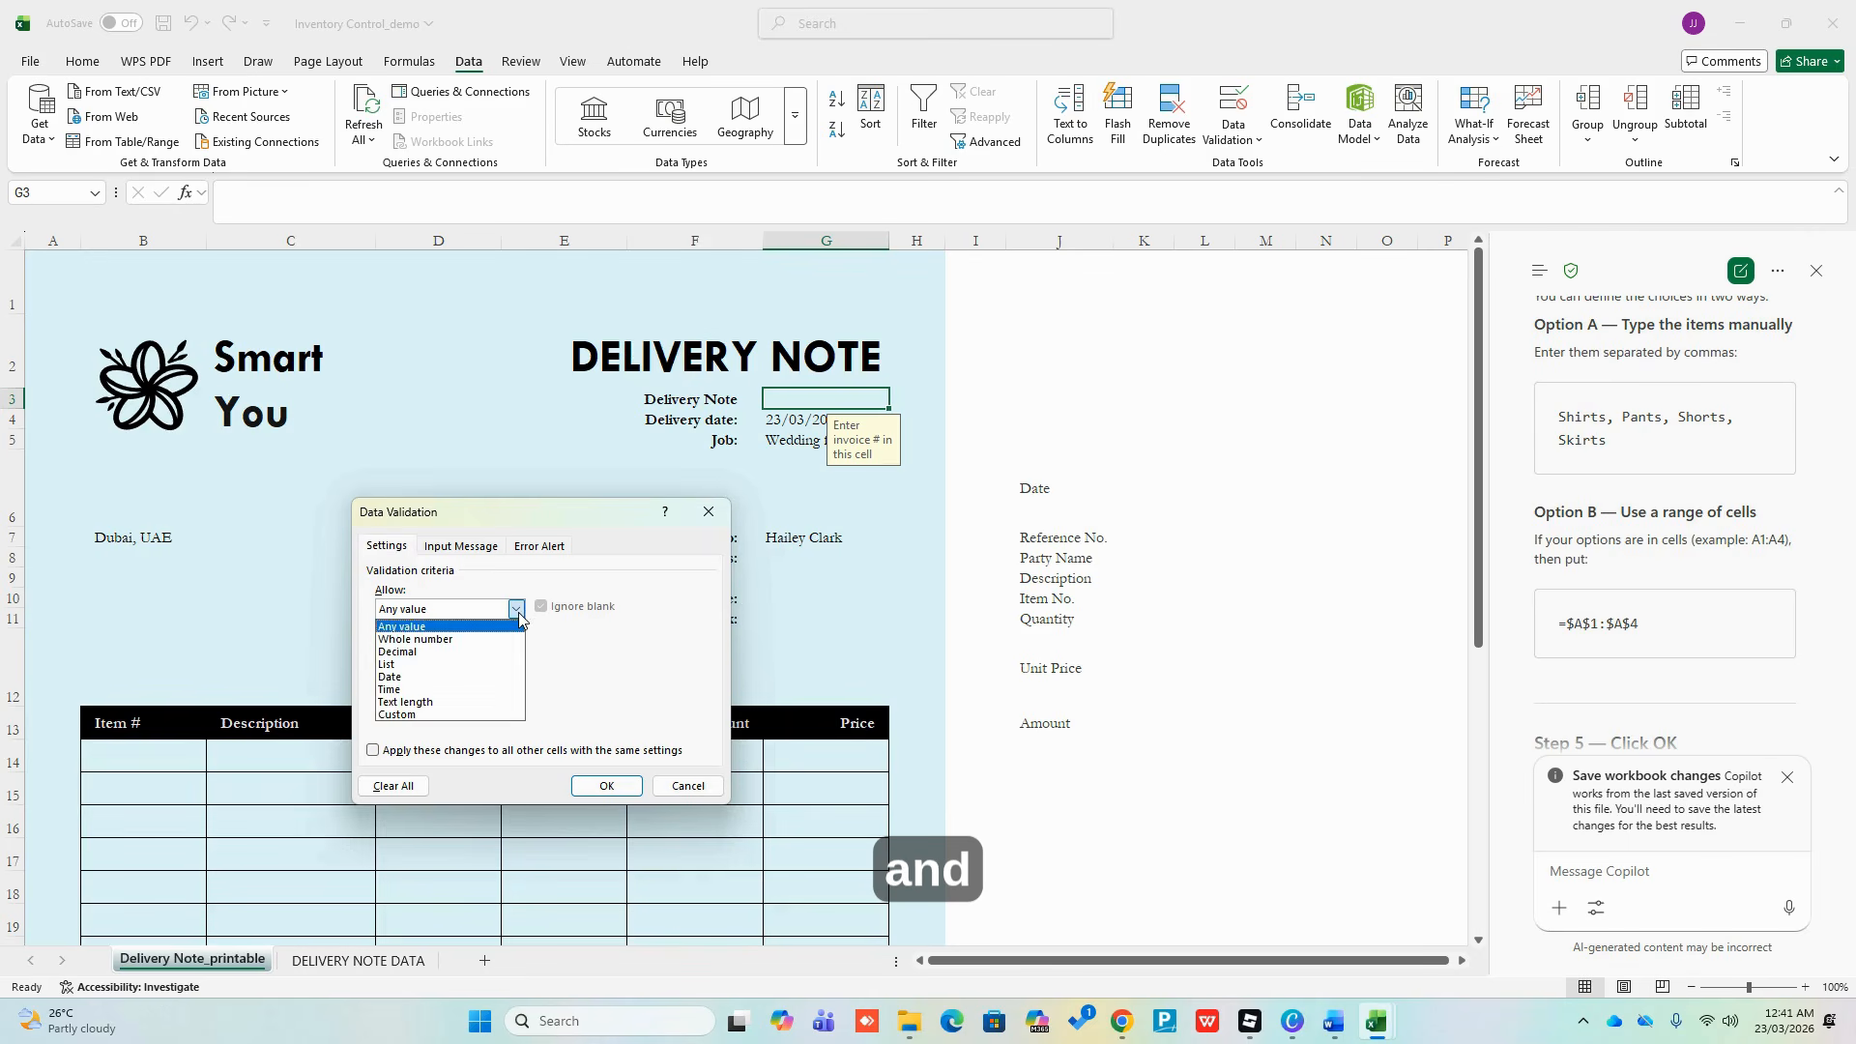
click(418, 665)
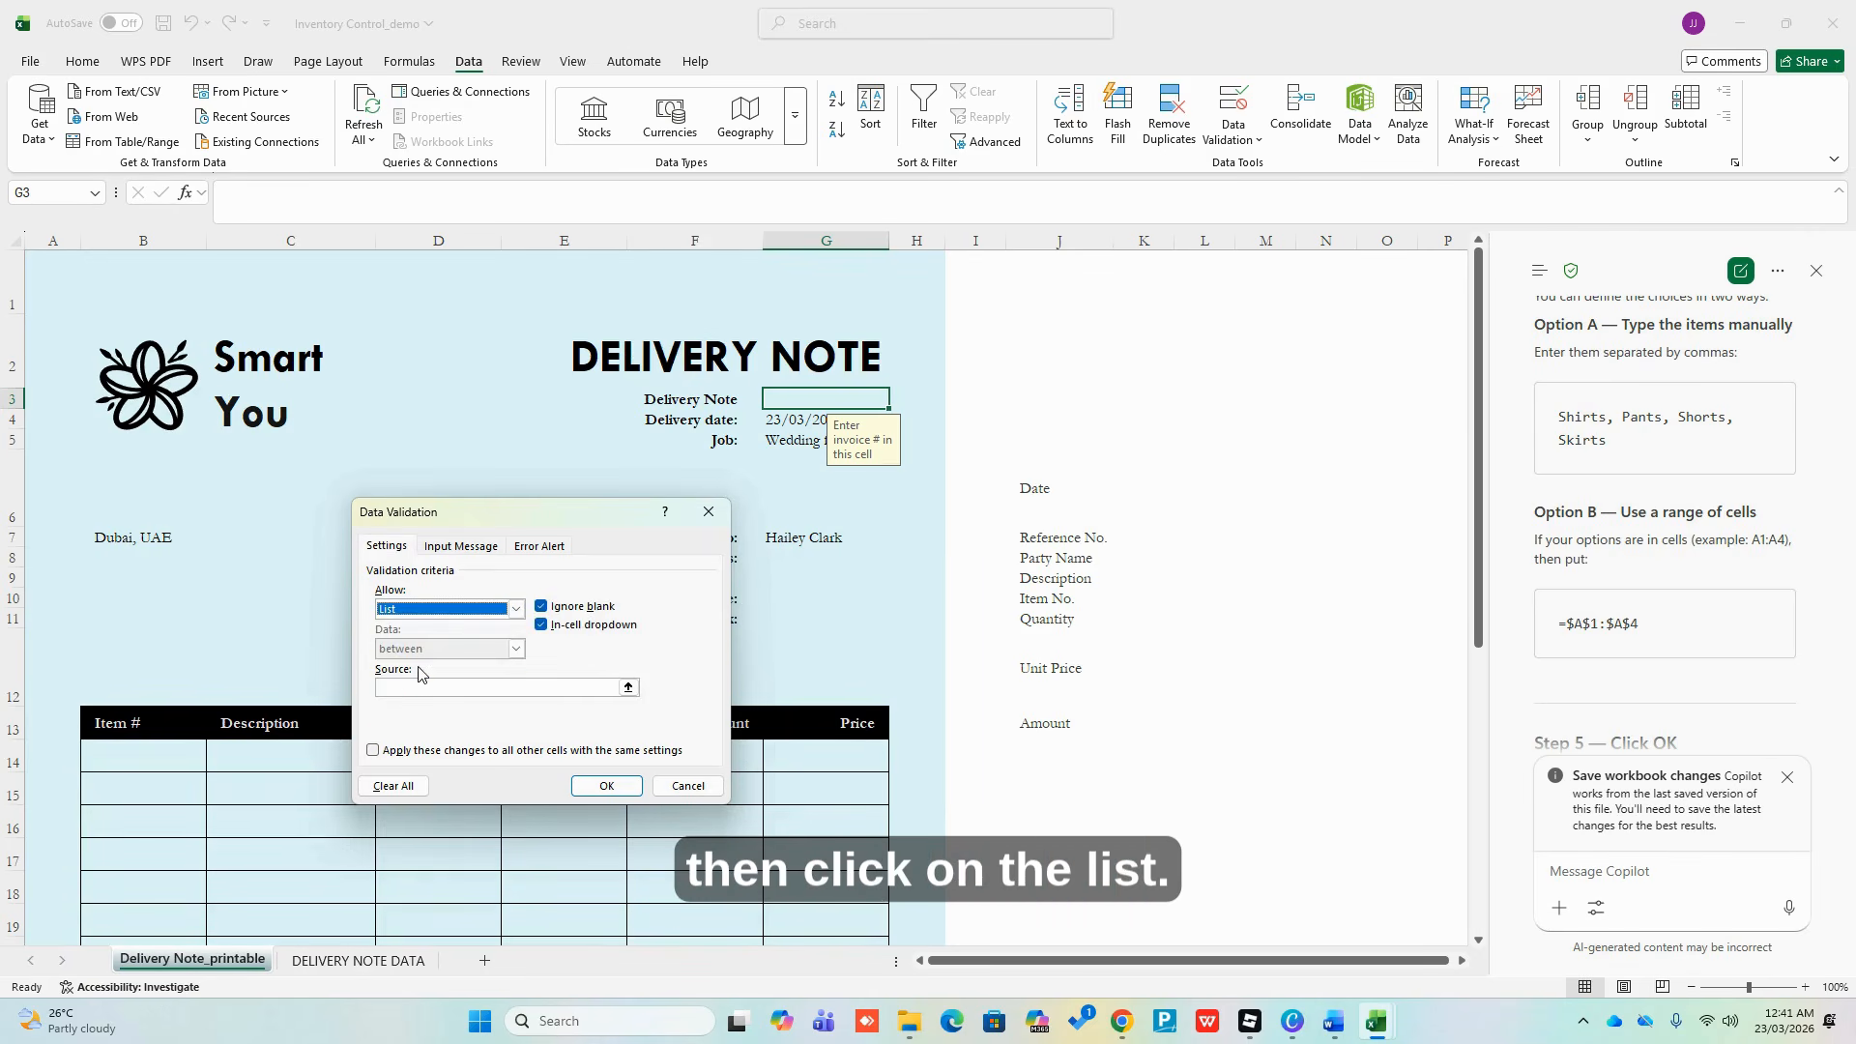
click(573, 683)
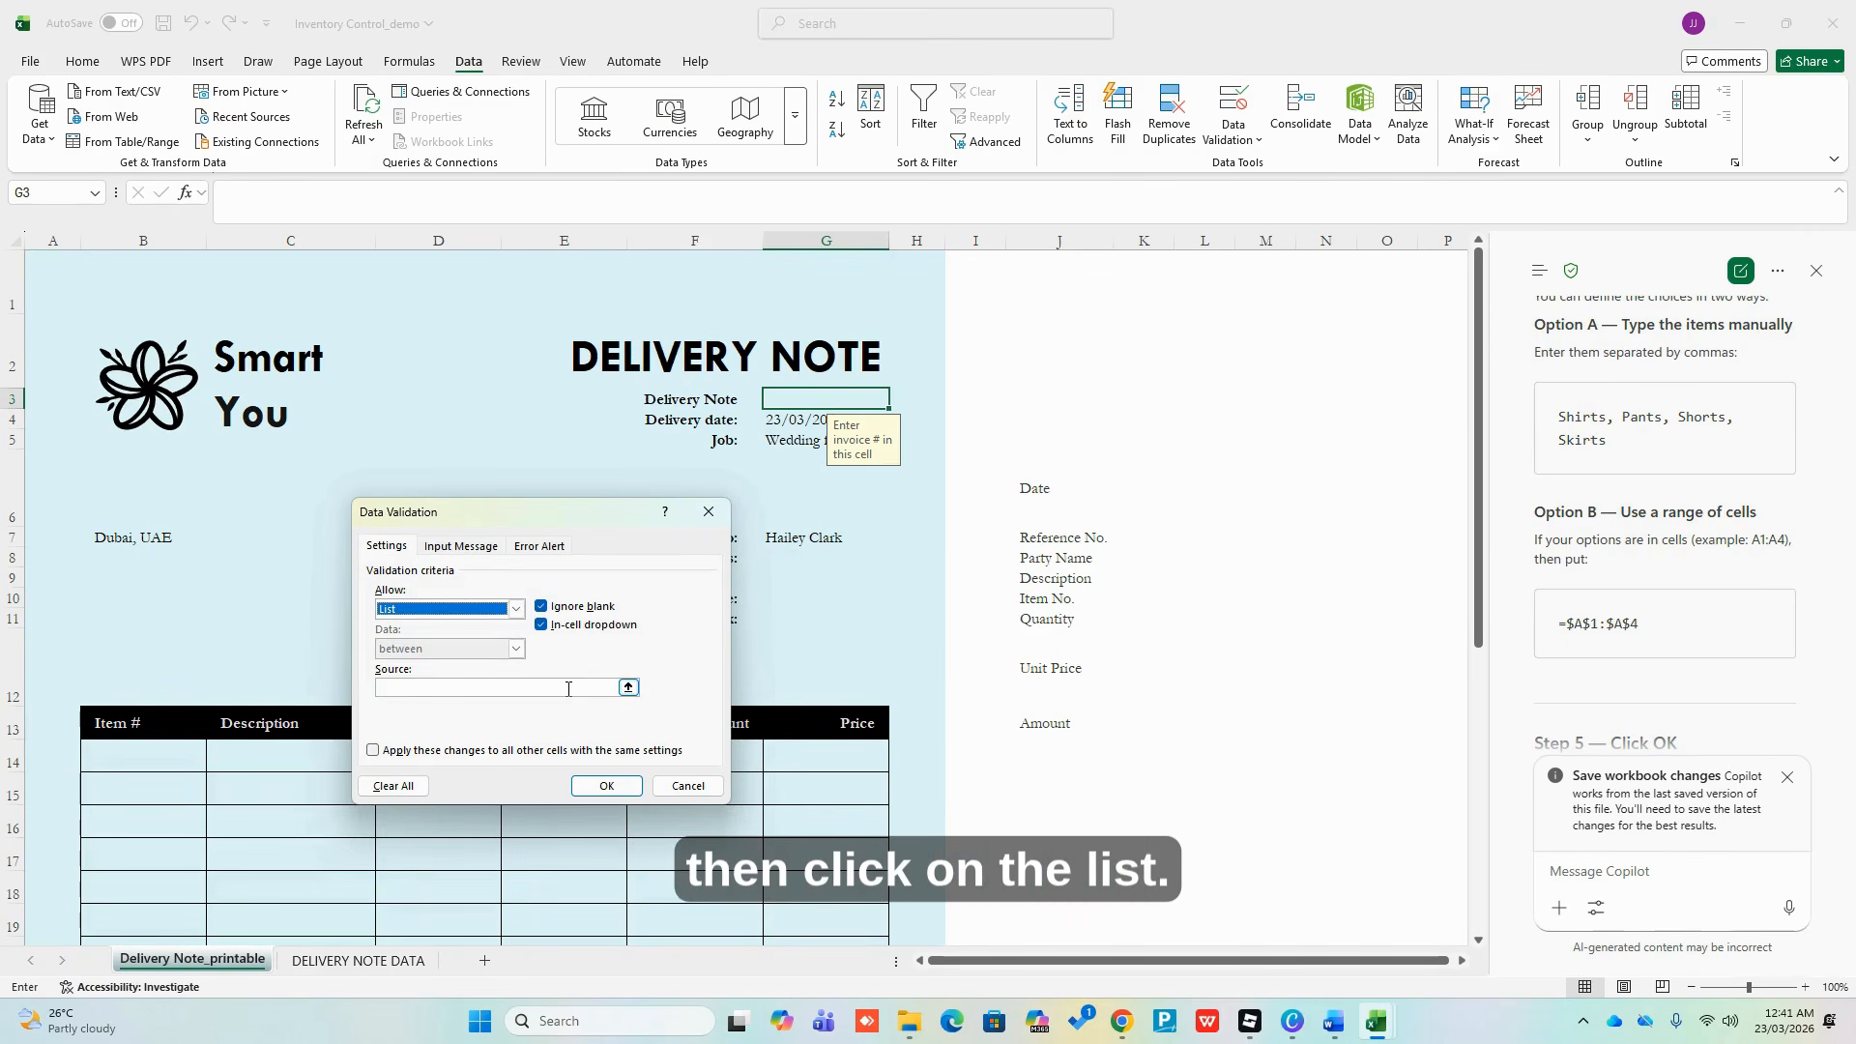
click(628, 688)
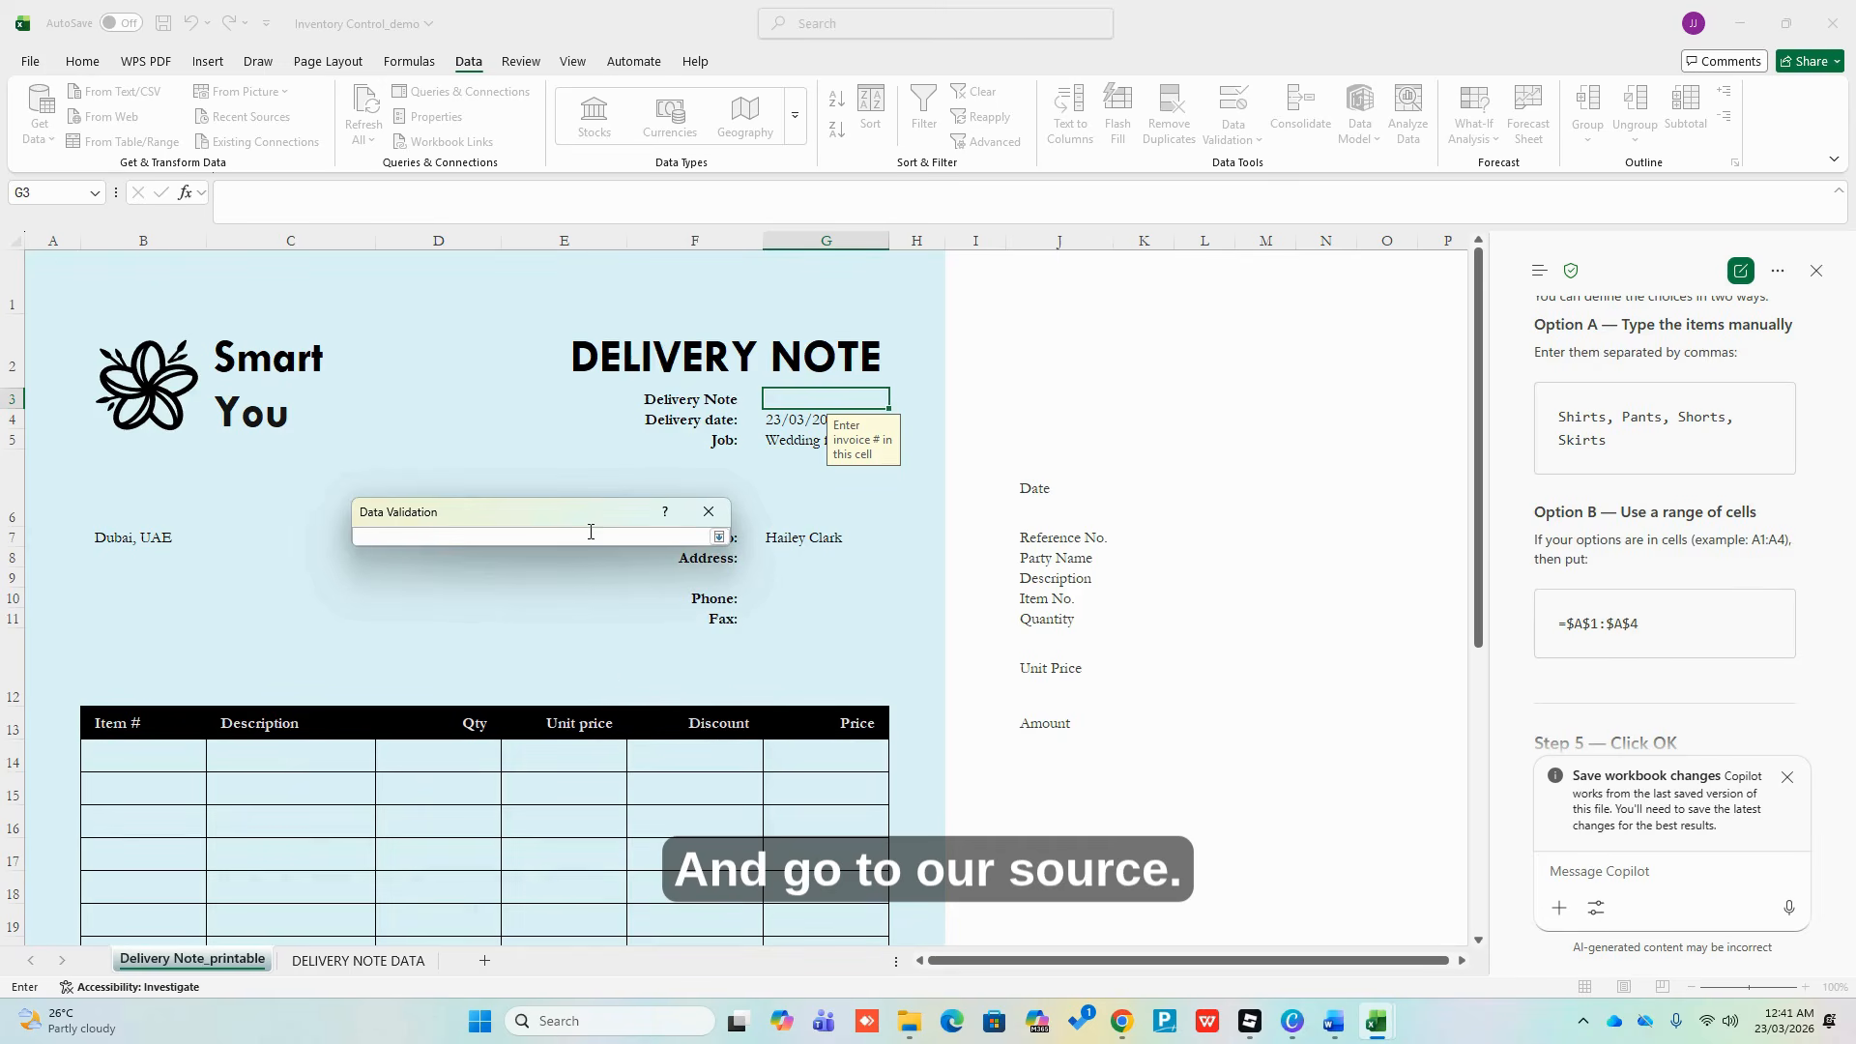
click(357, 960)
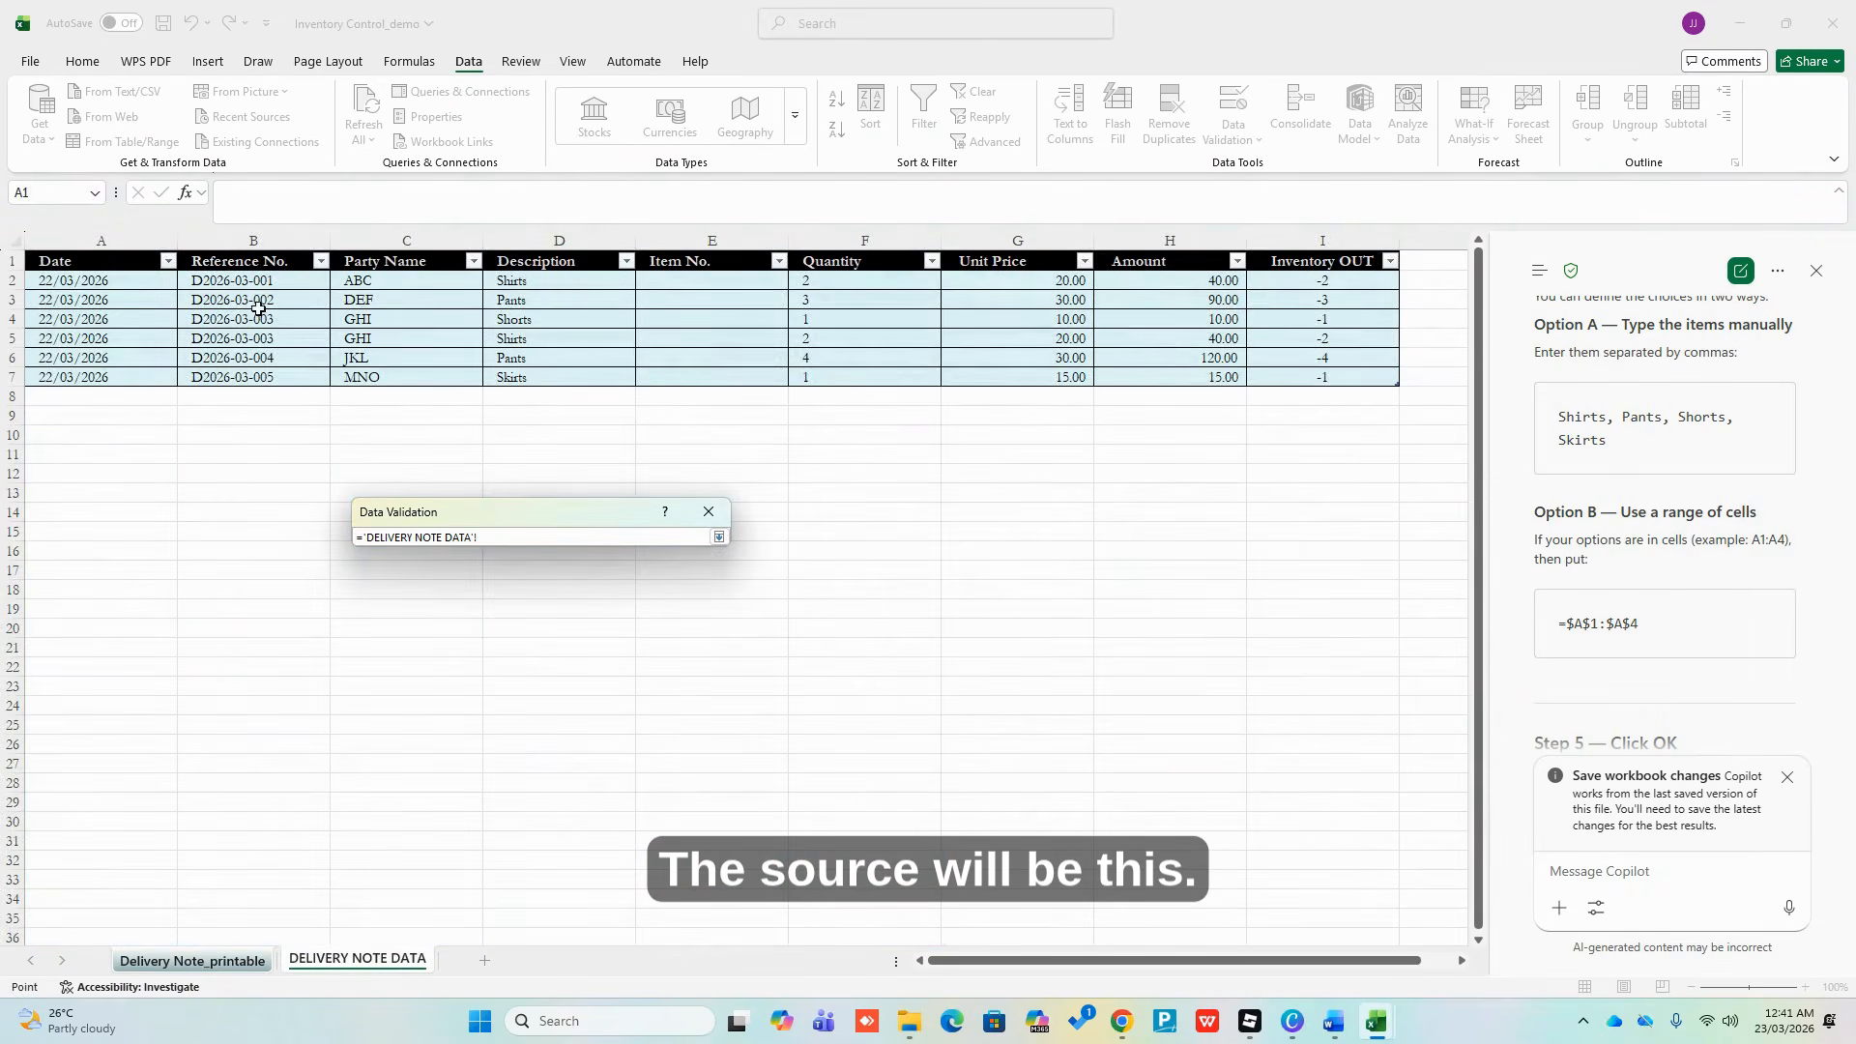
drag(264, 261, 265, 376)
click(288, 240)
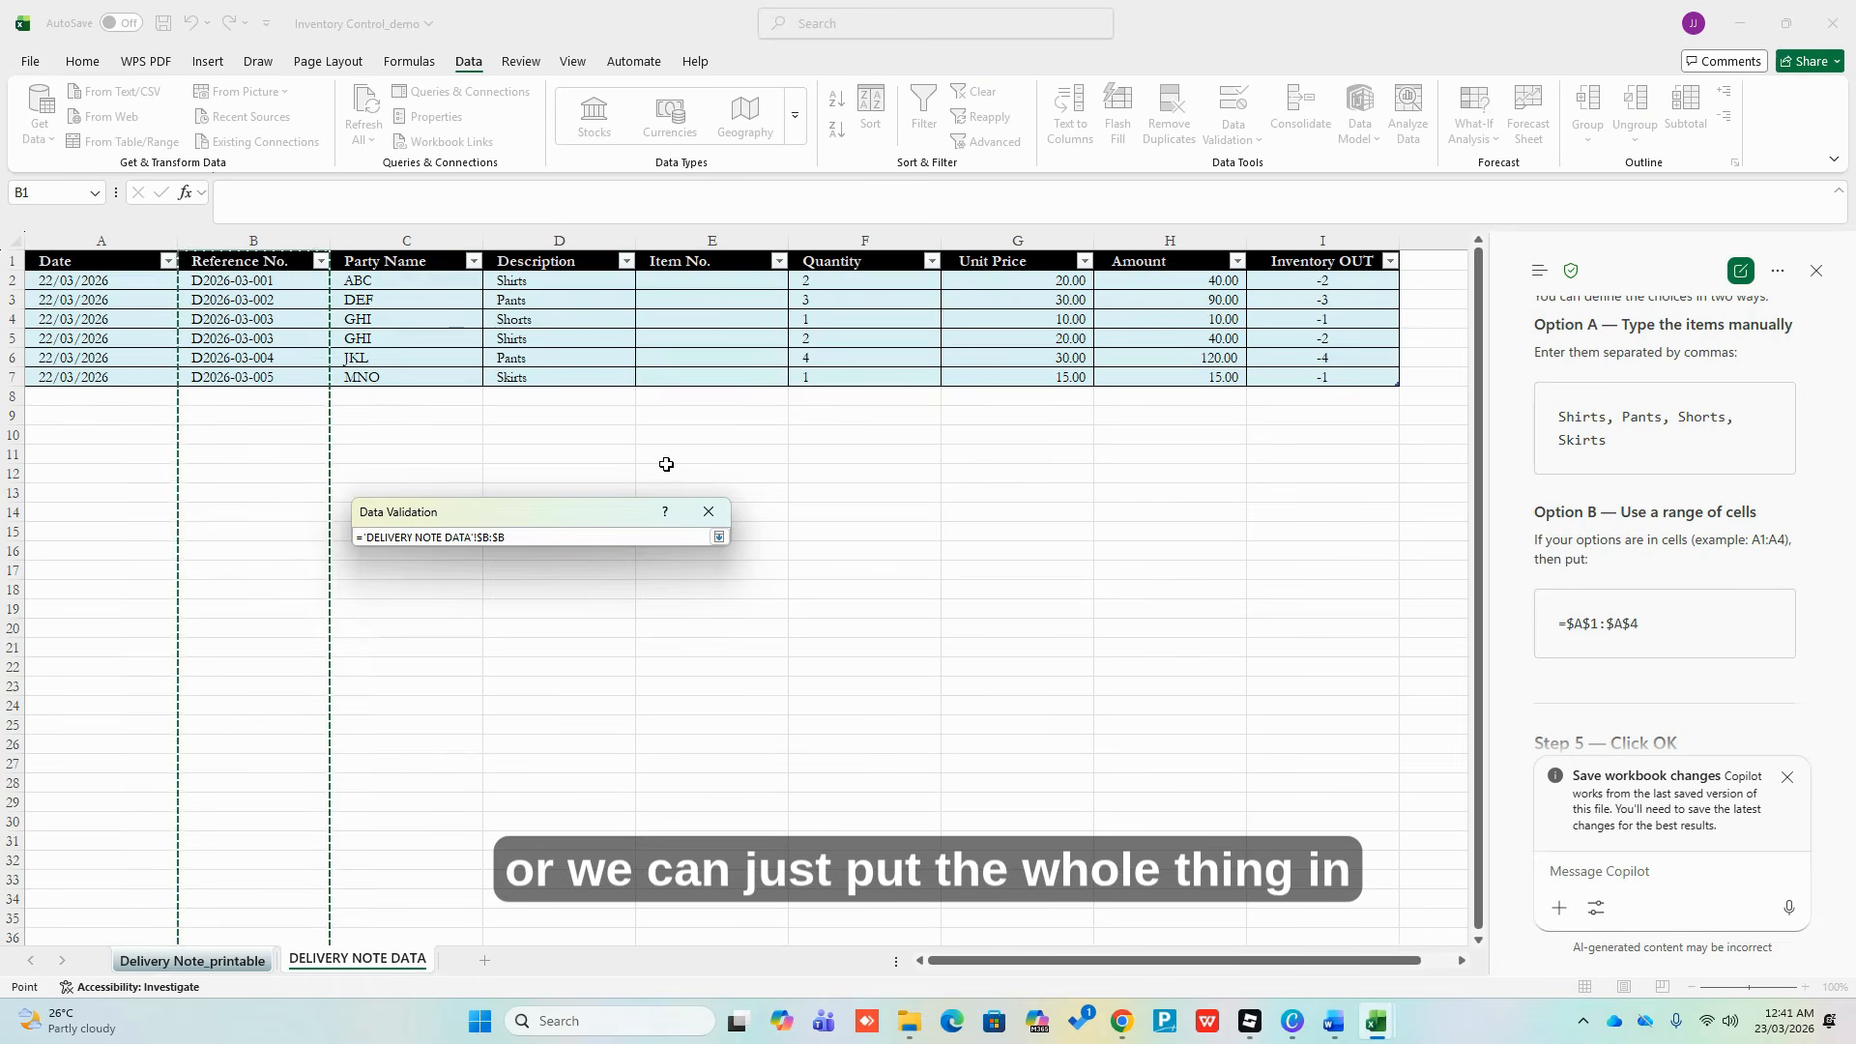
click(718, 537)
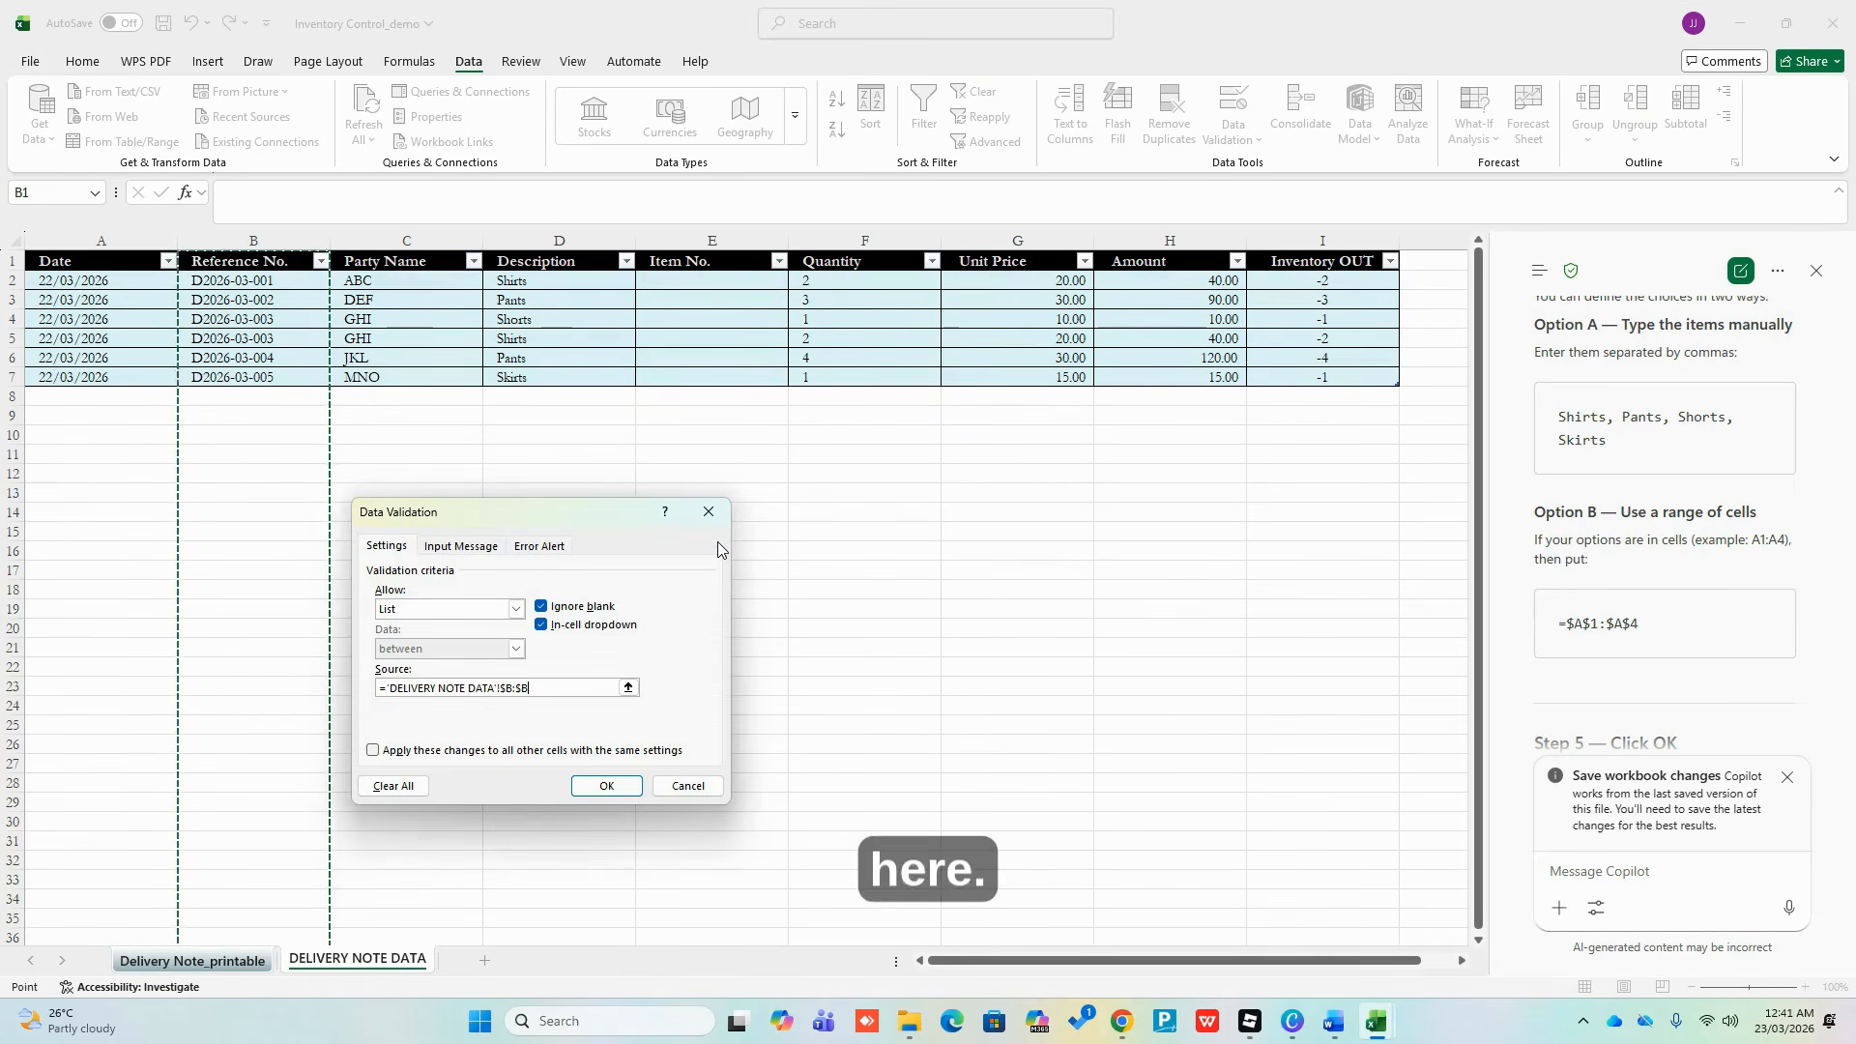
click(601, 787)
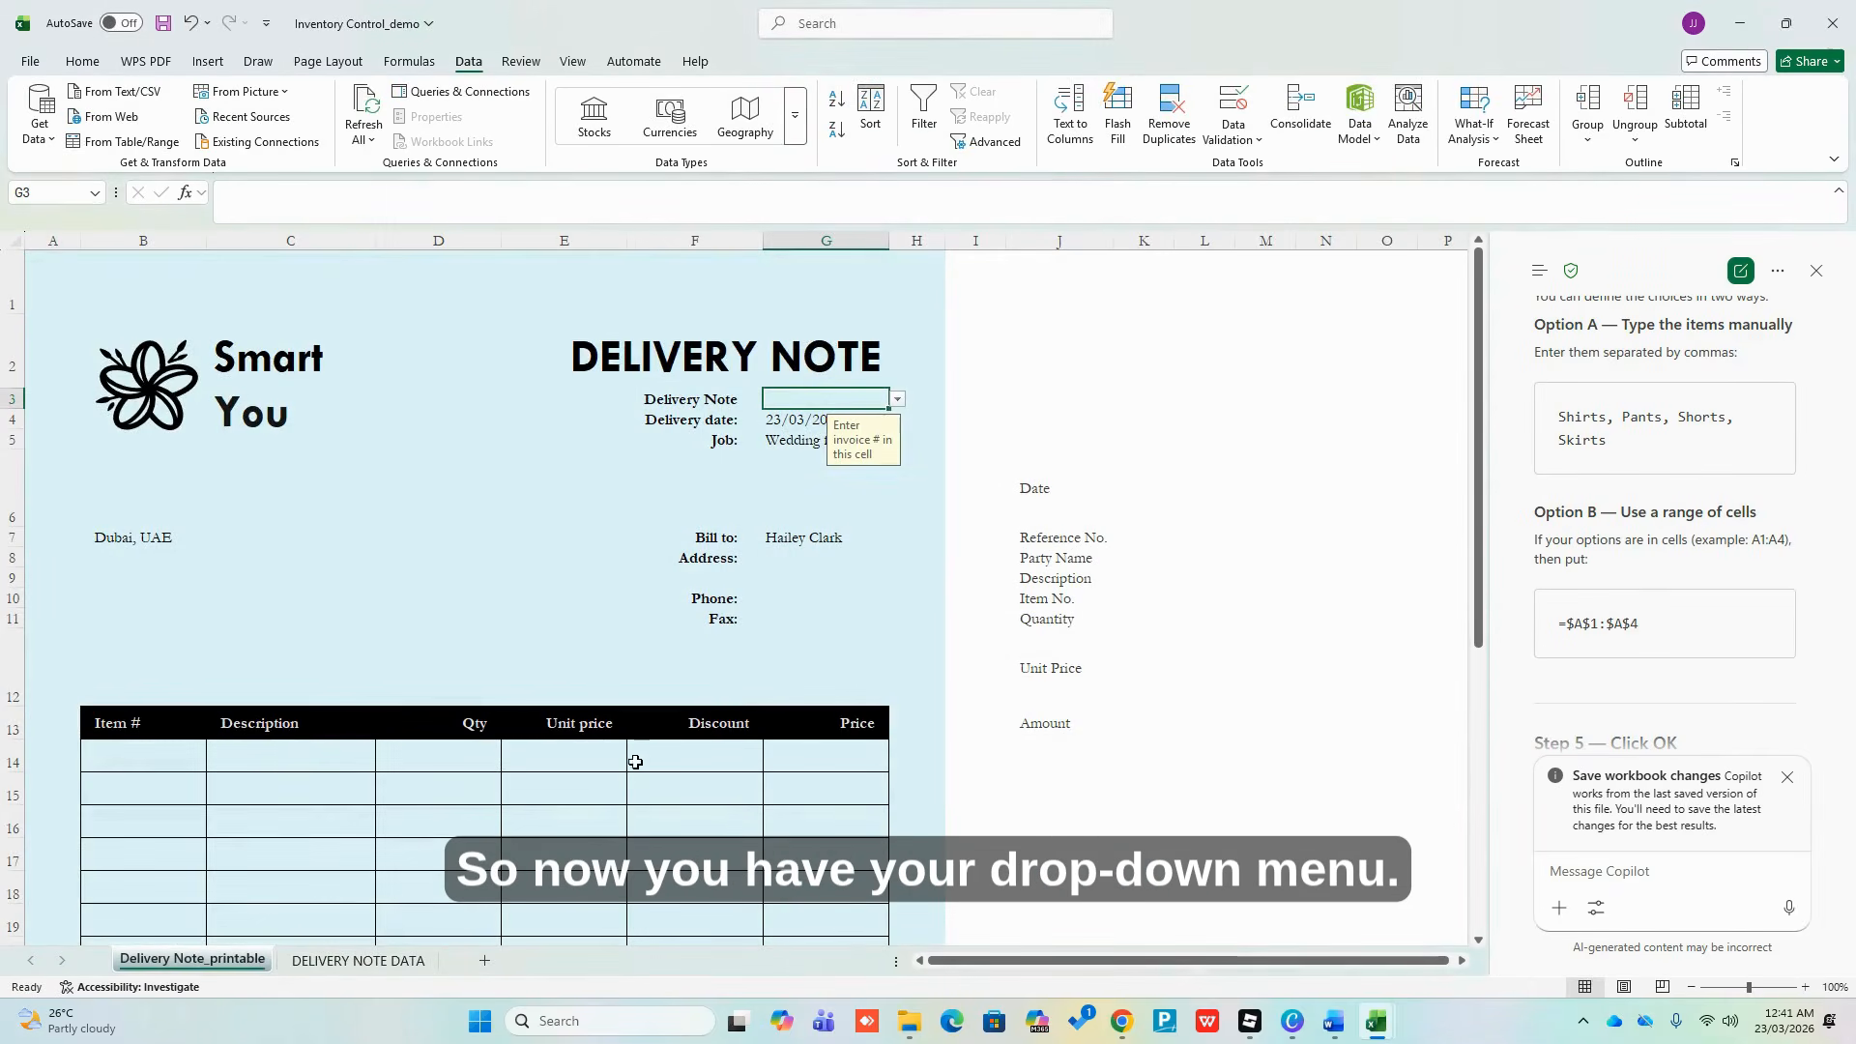
click(893, 534)
click(795, 396)
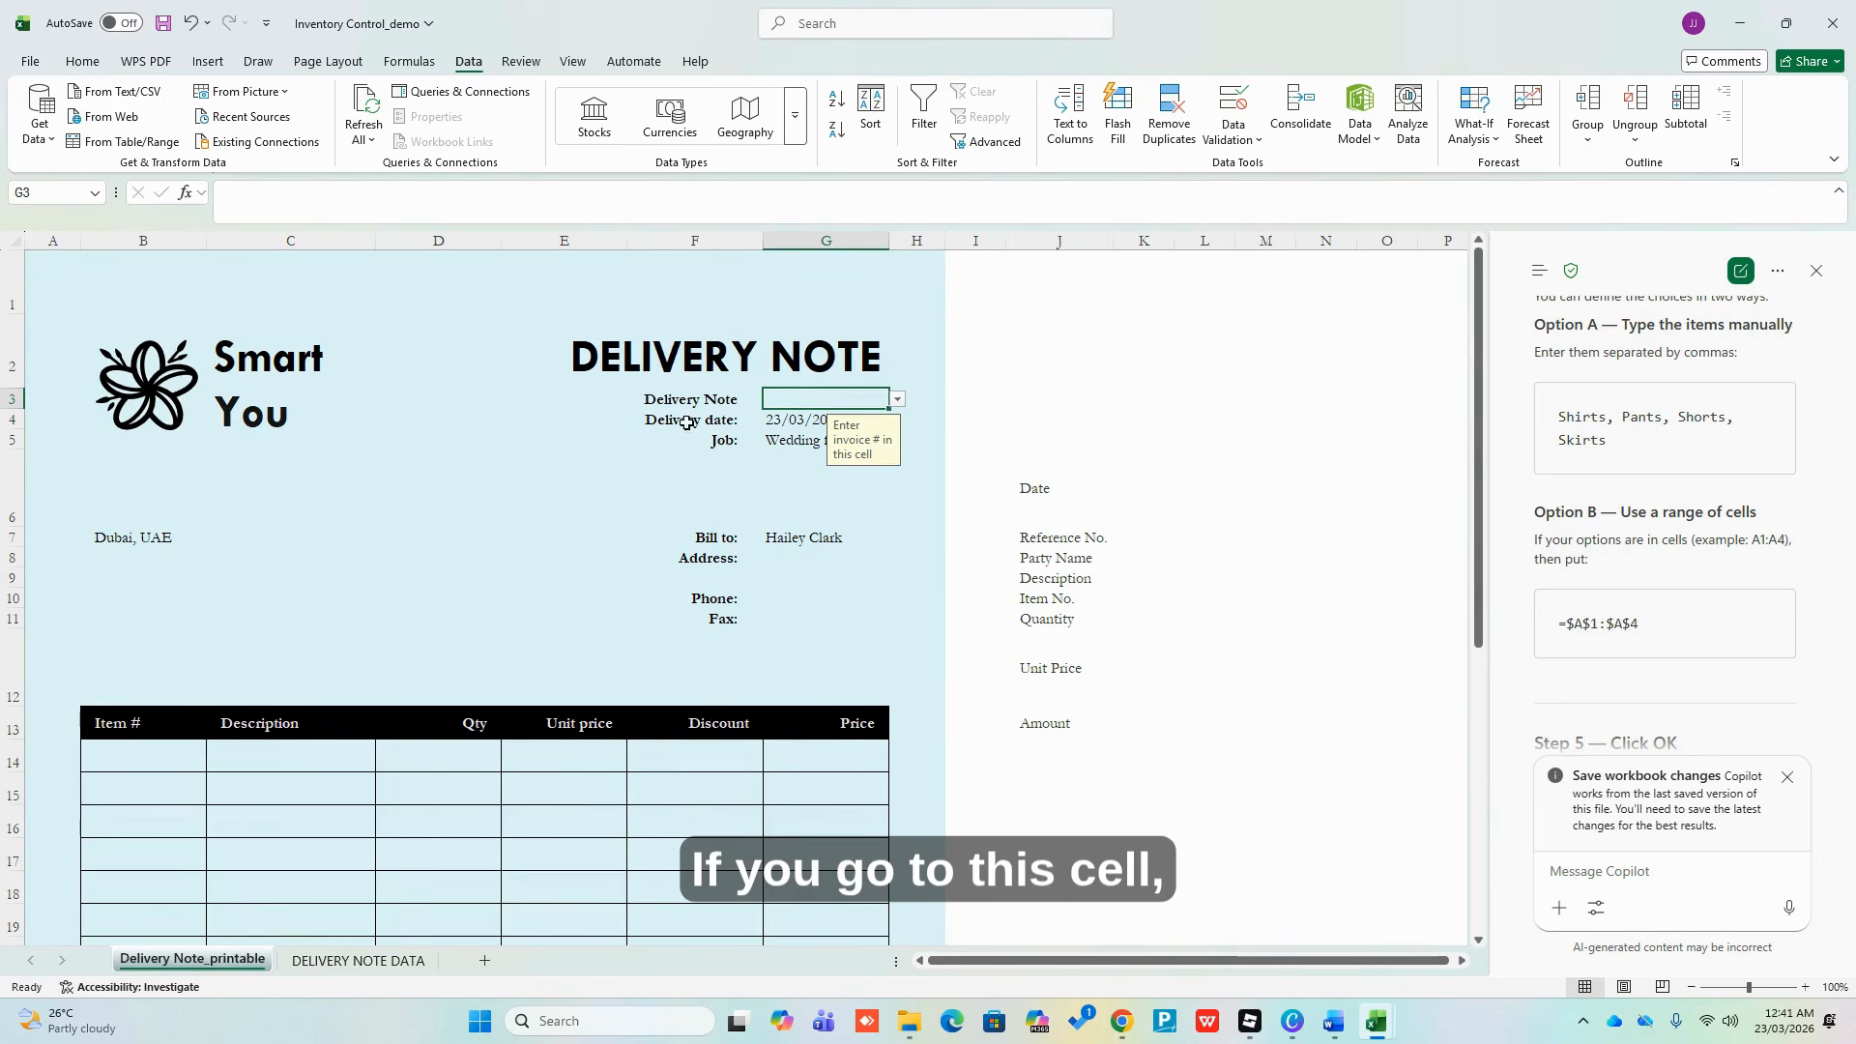
click(898, 400)
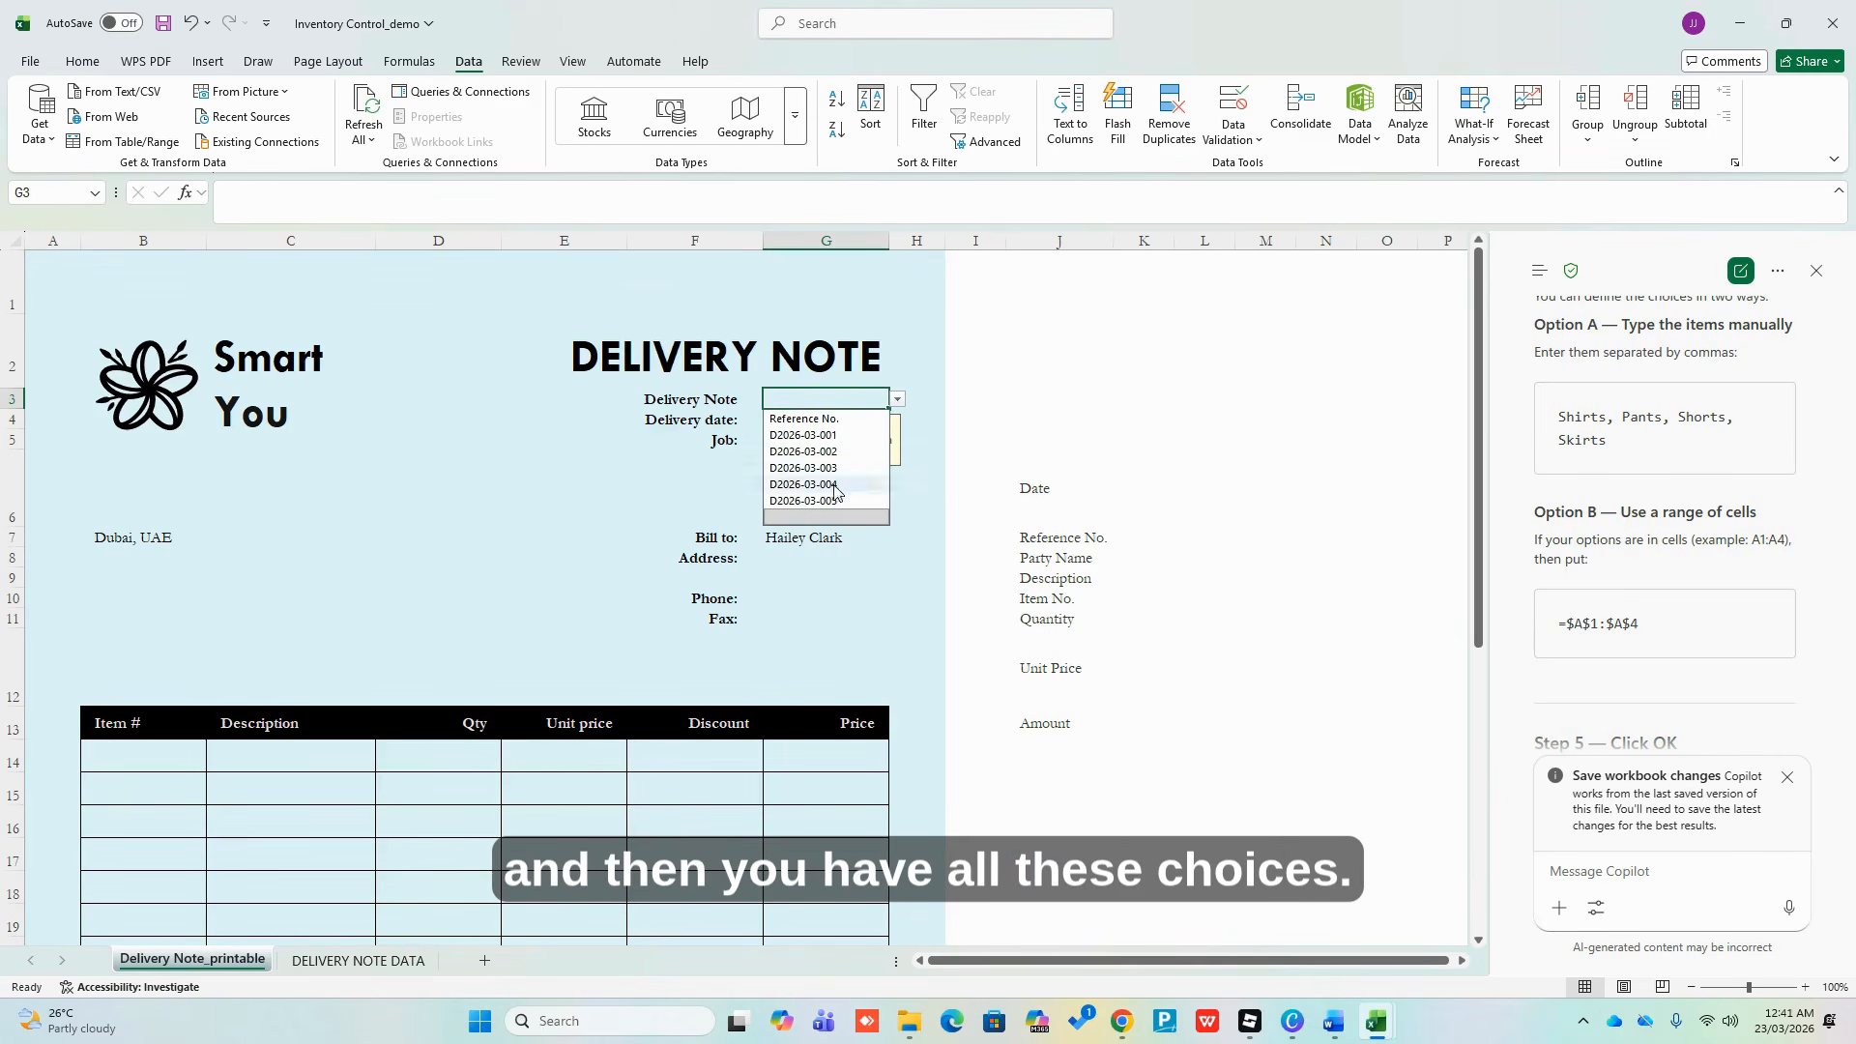
click(932, 458)
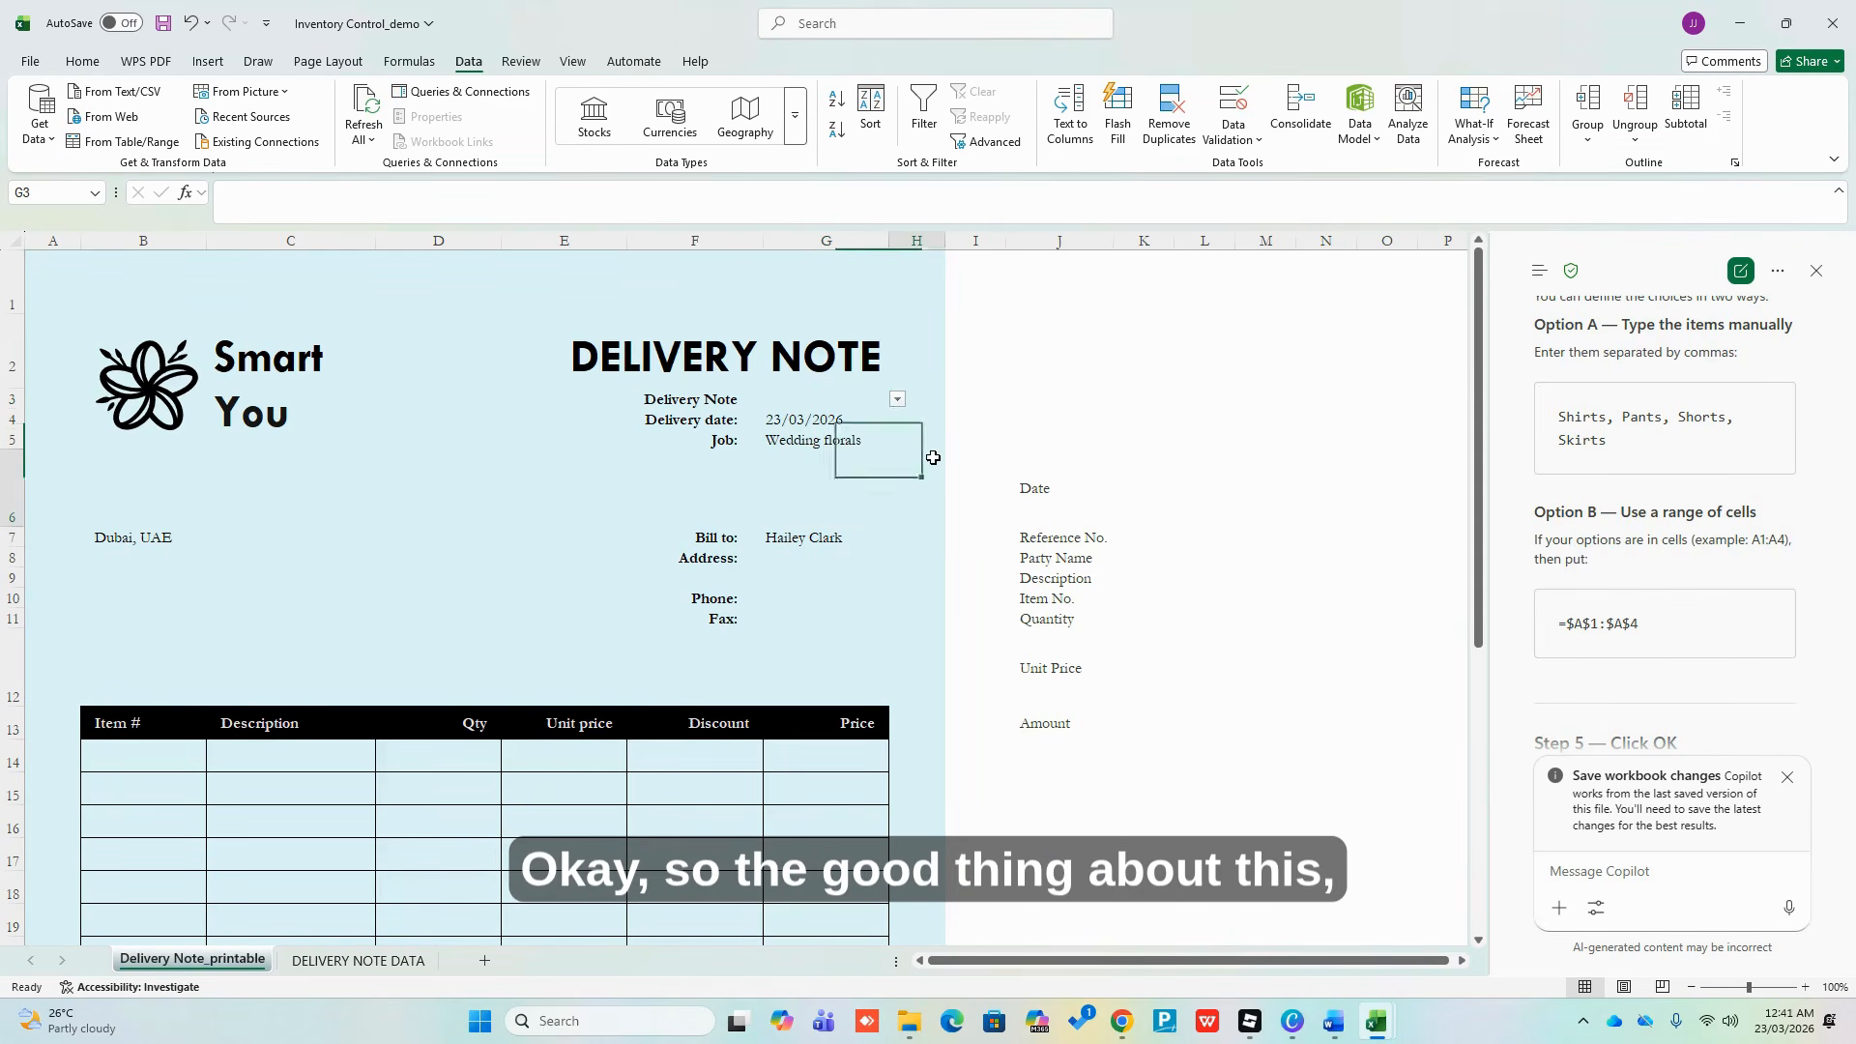
click(839, 399)
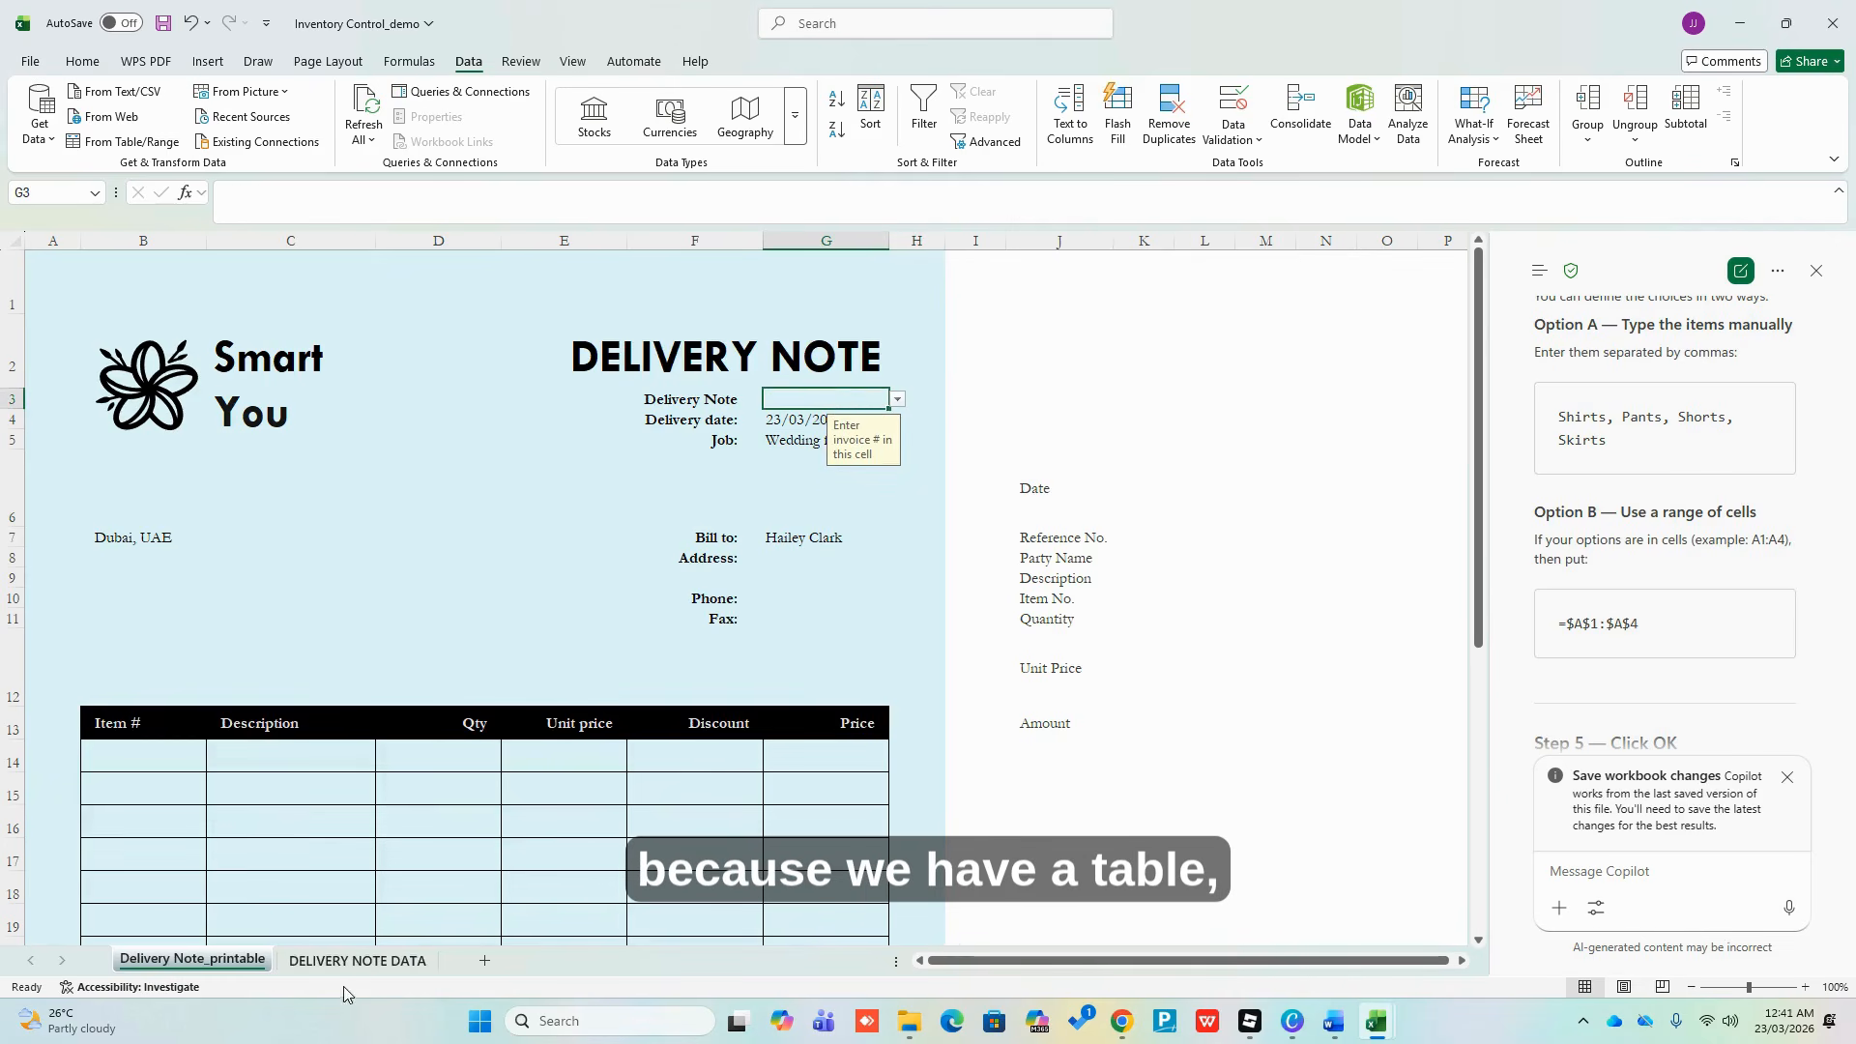
click(356, 960)
Start table row 8 with date 23/03/2026 and reference D2026-03-006
click(1056, 375)
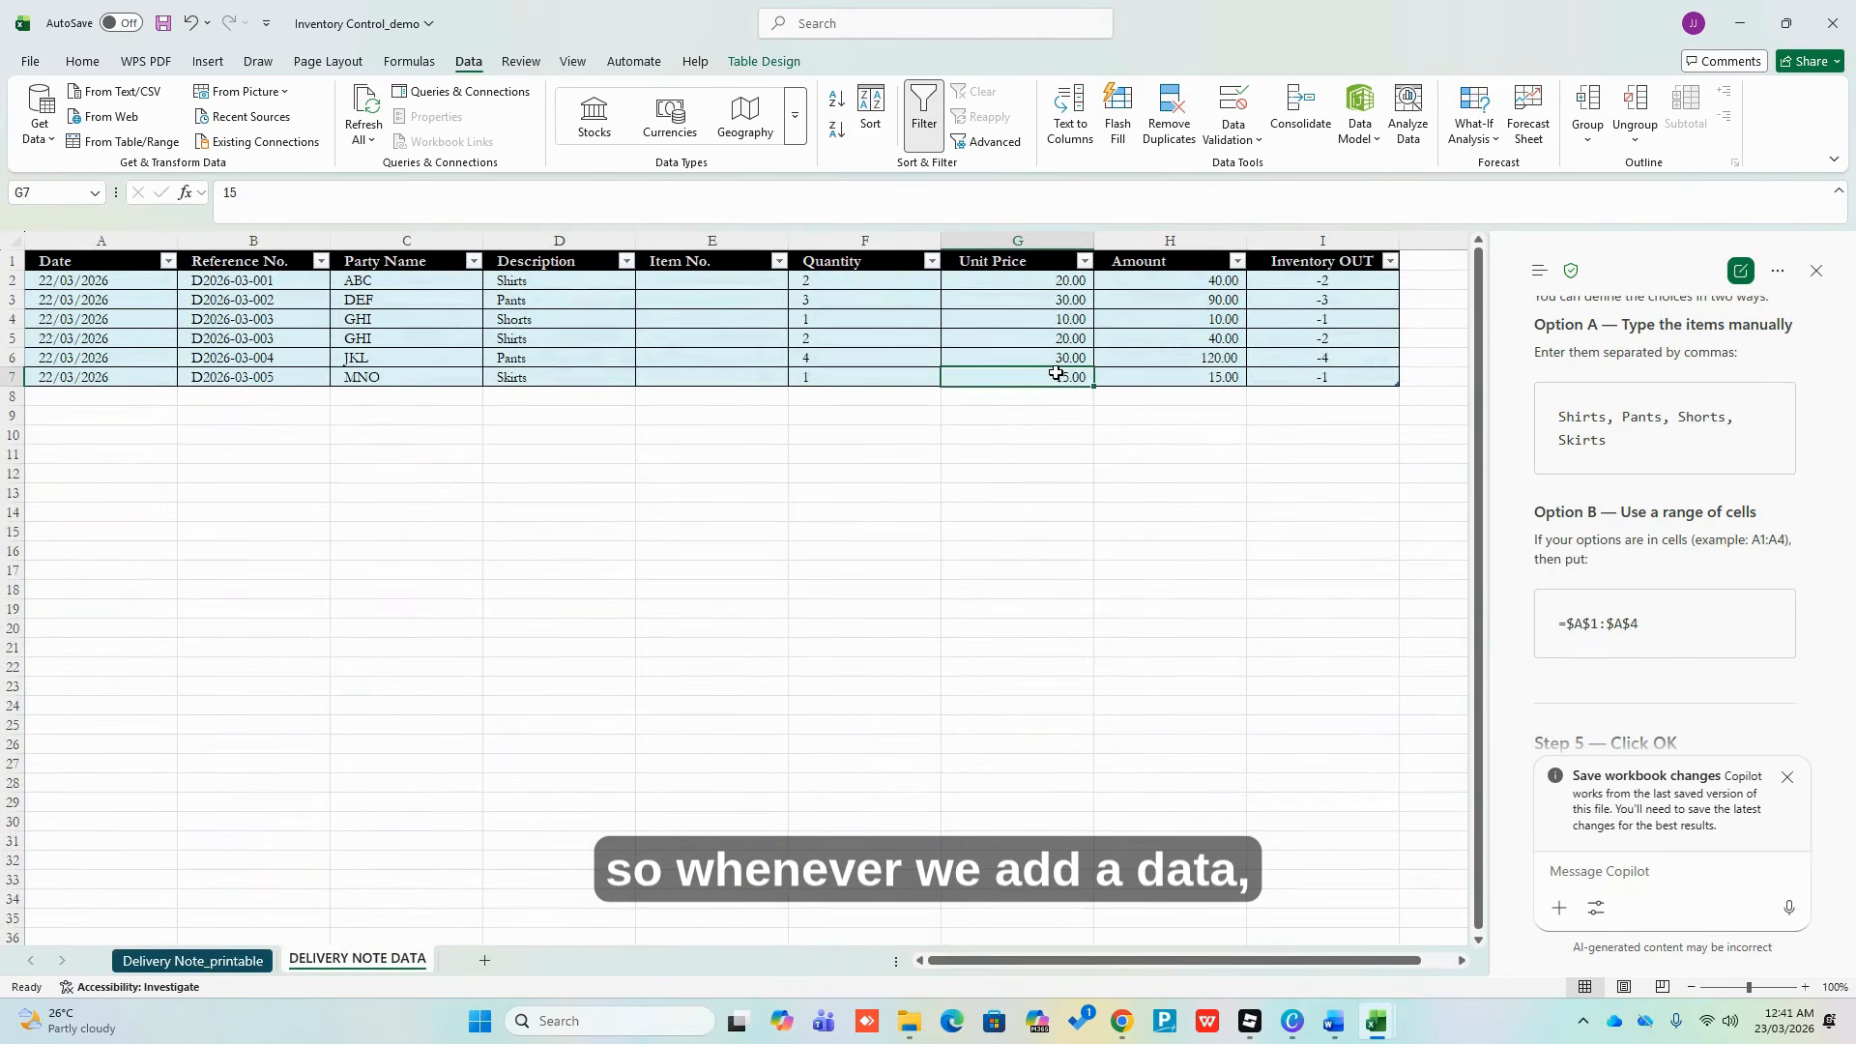
key(Tab)
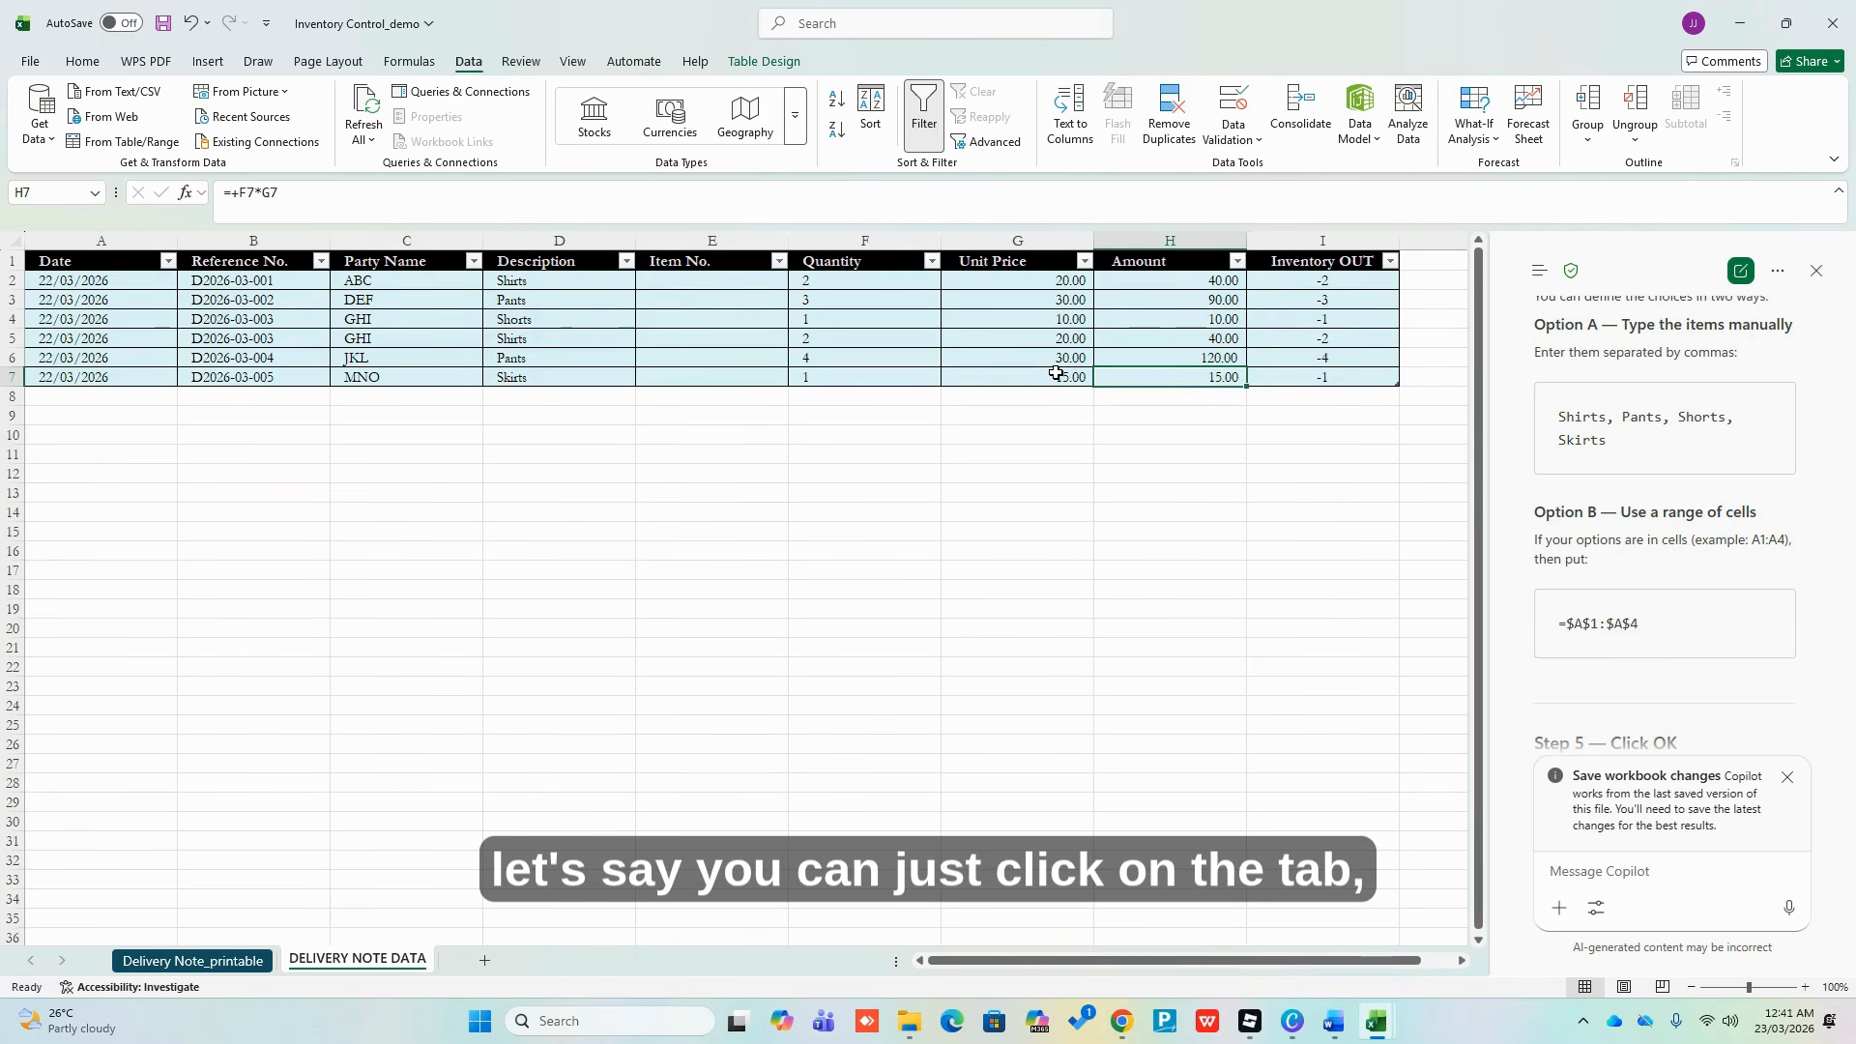
key(Tab)
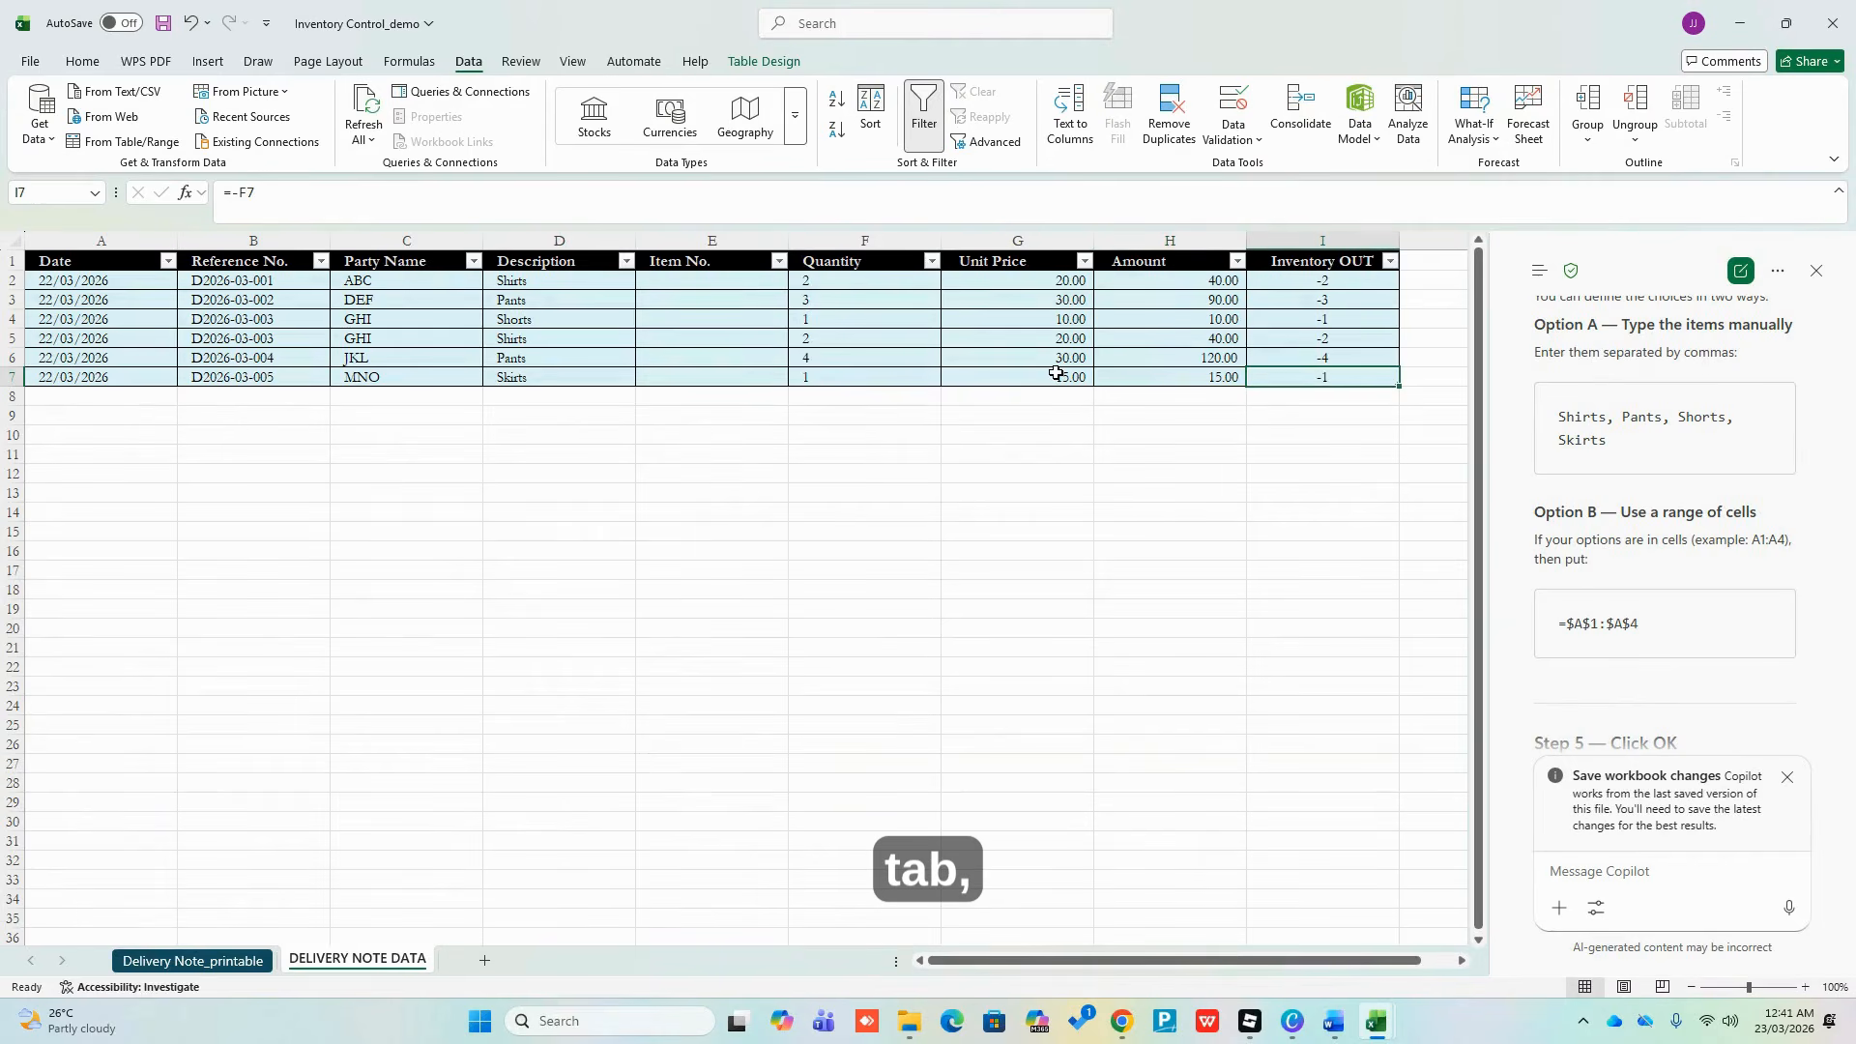
key(Tab)
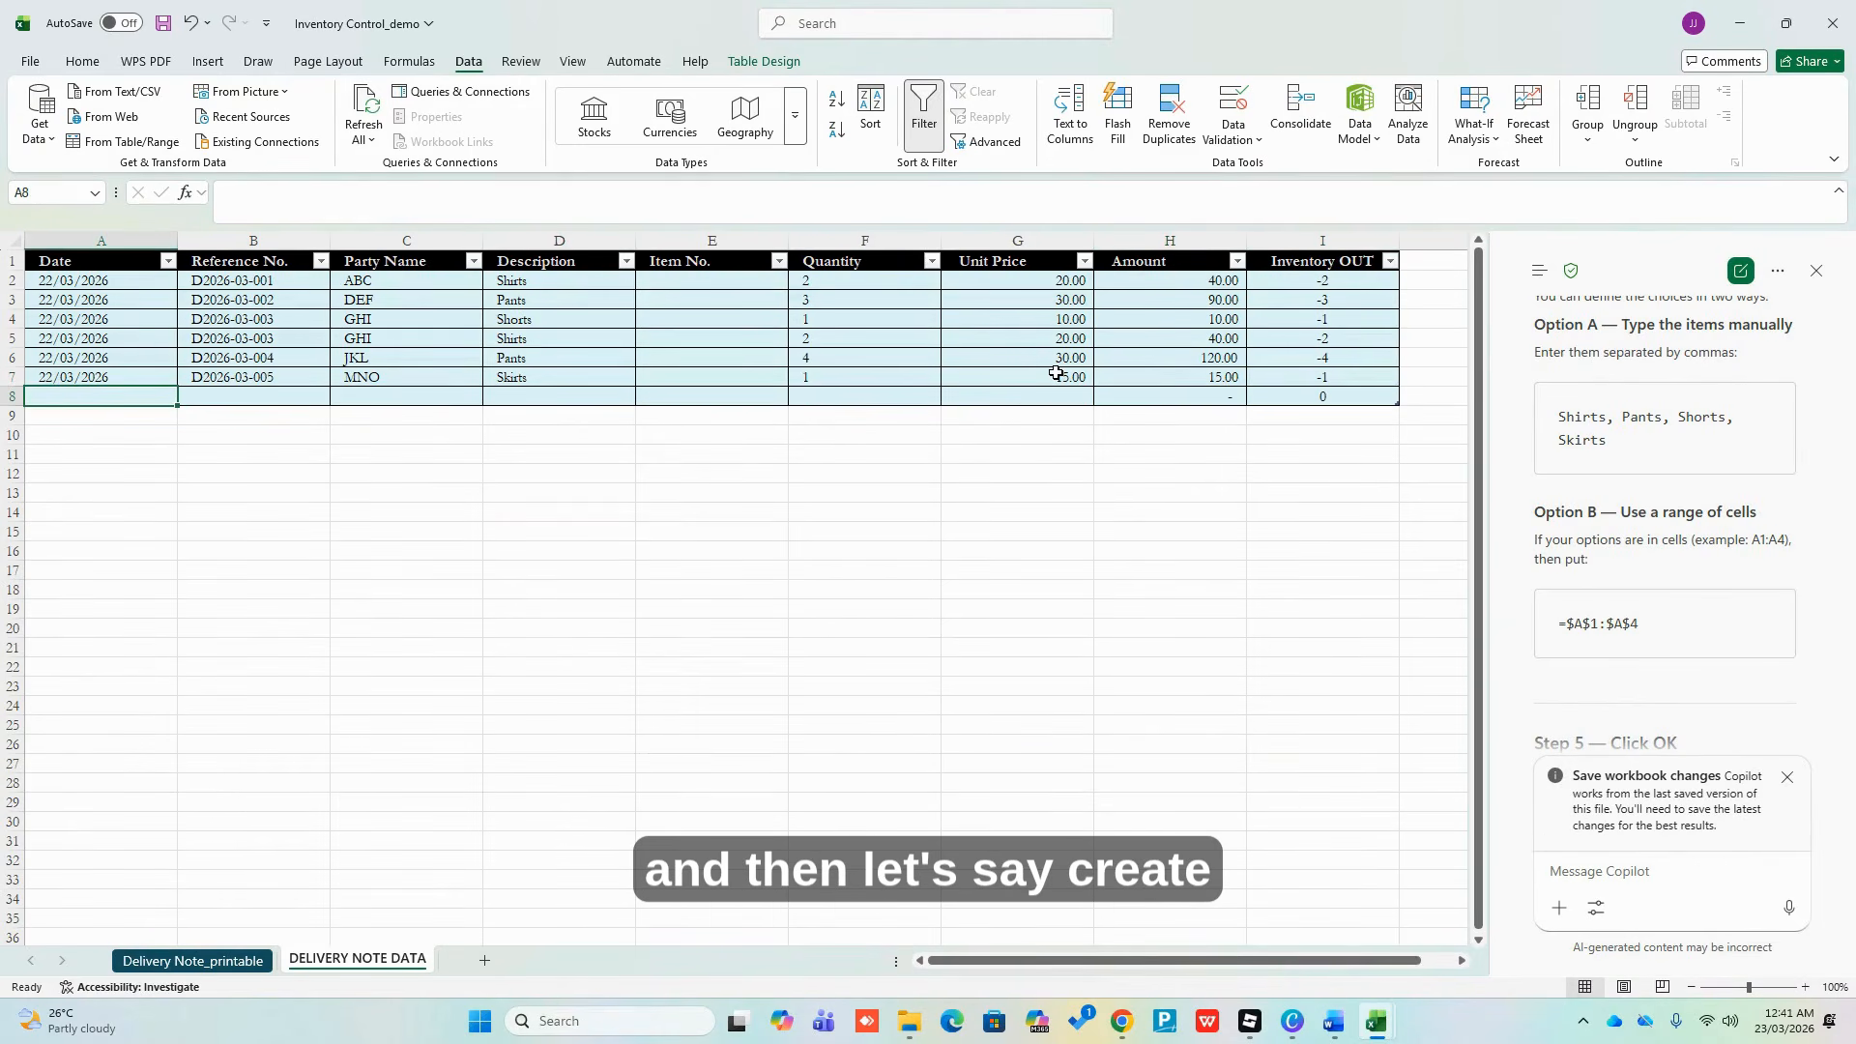
text(23/03/202)
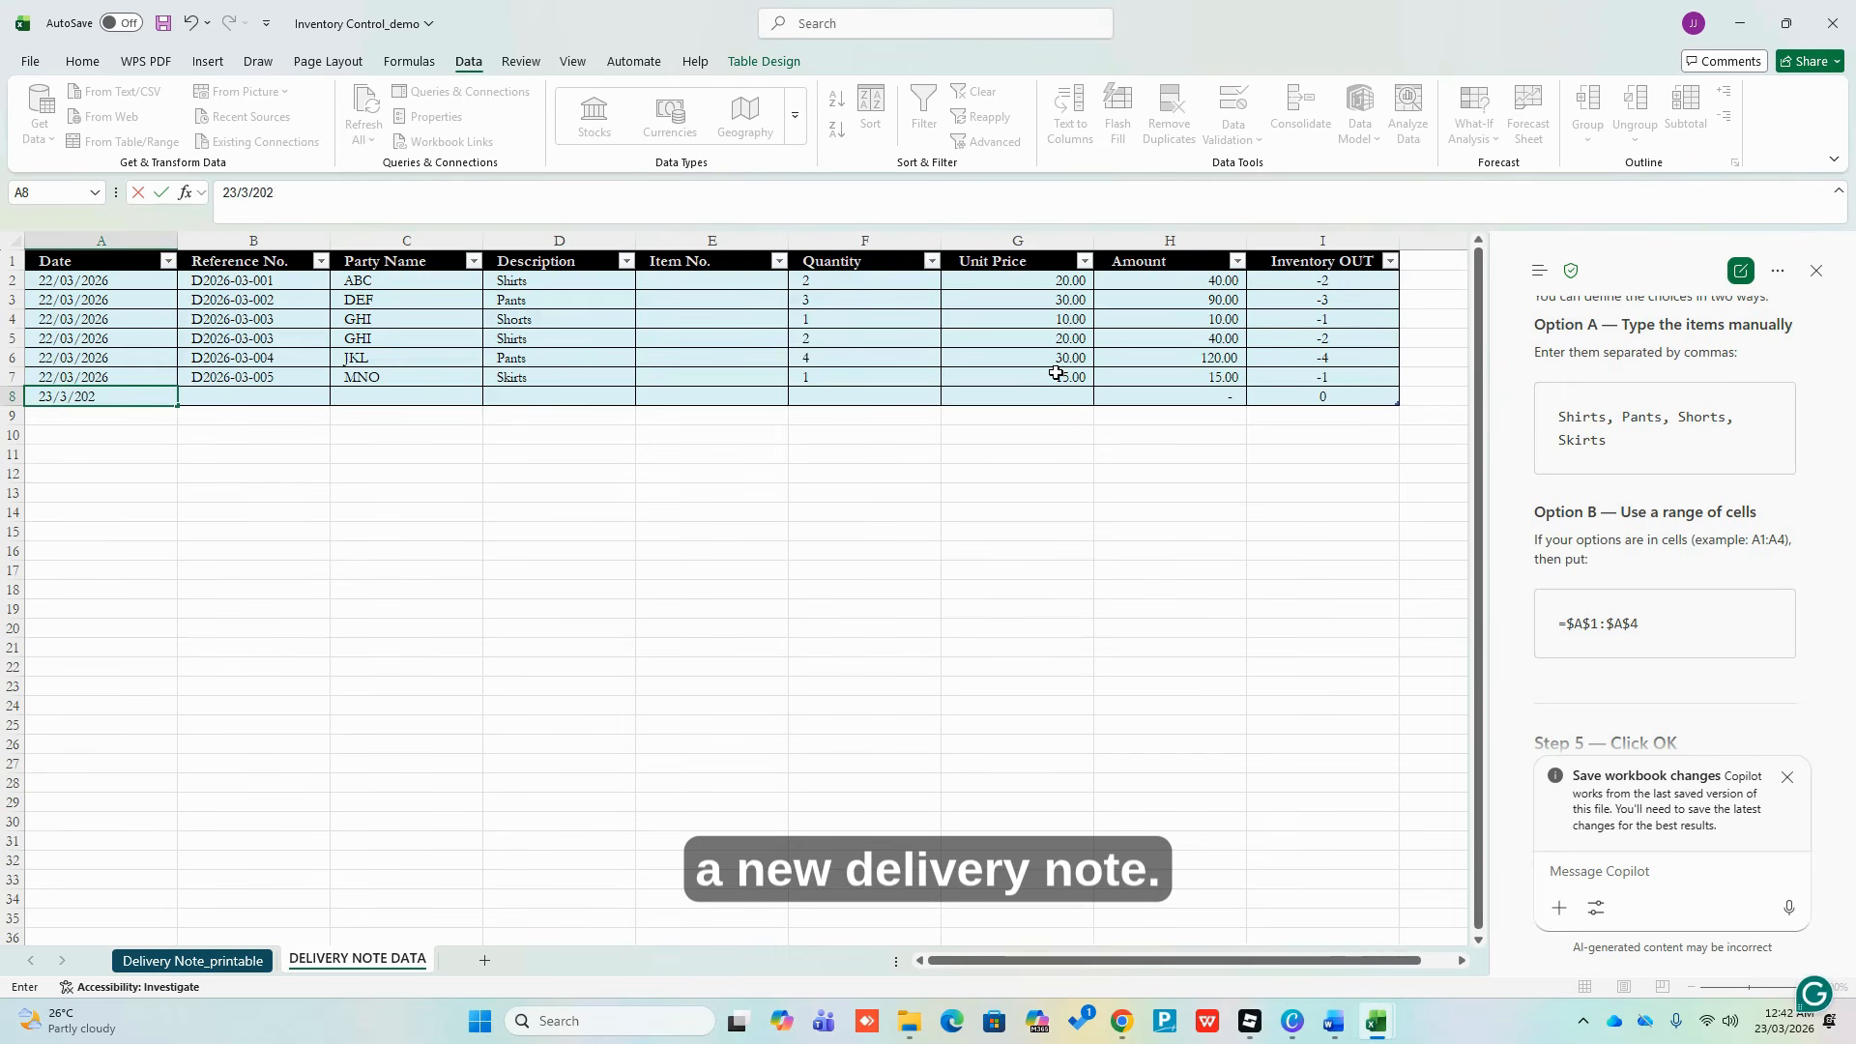
text(6)
key(Tab)
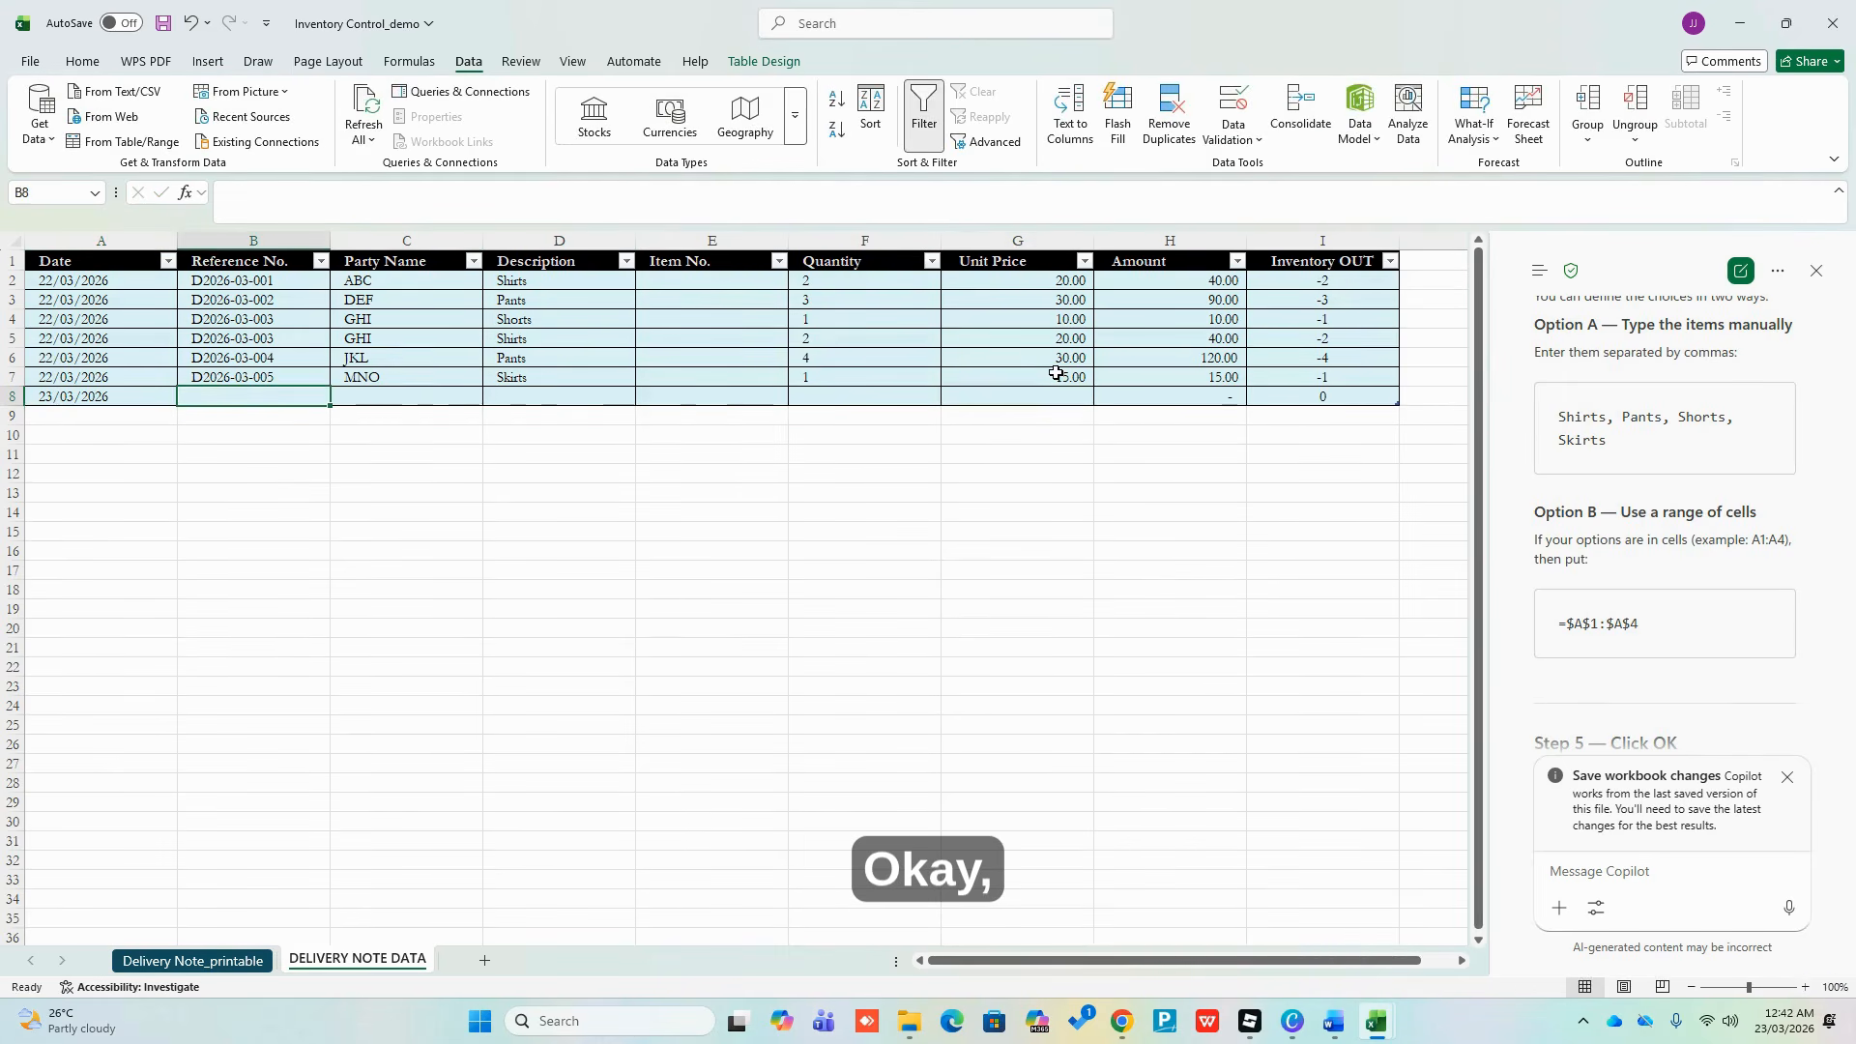
text(D2026-03-006)
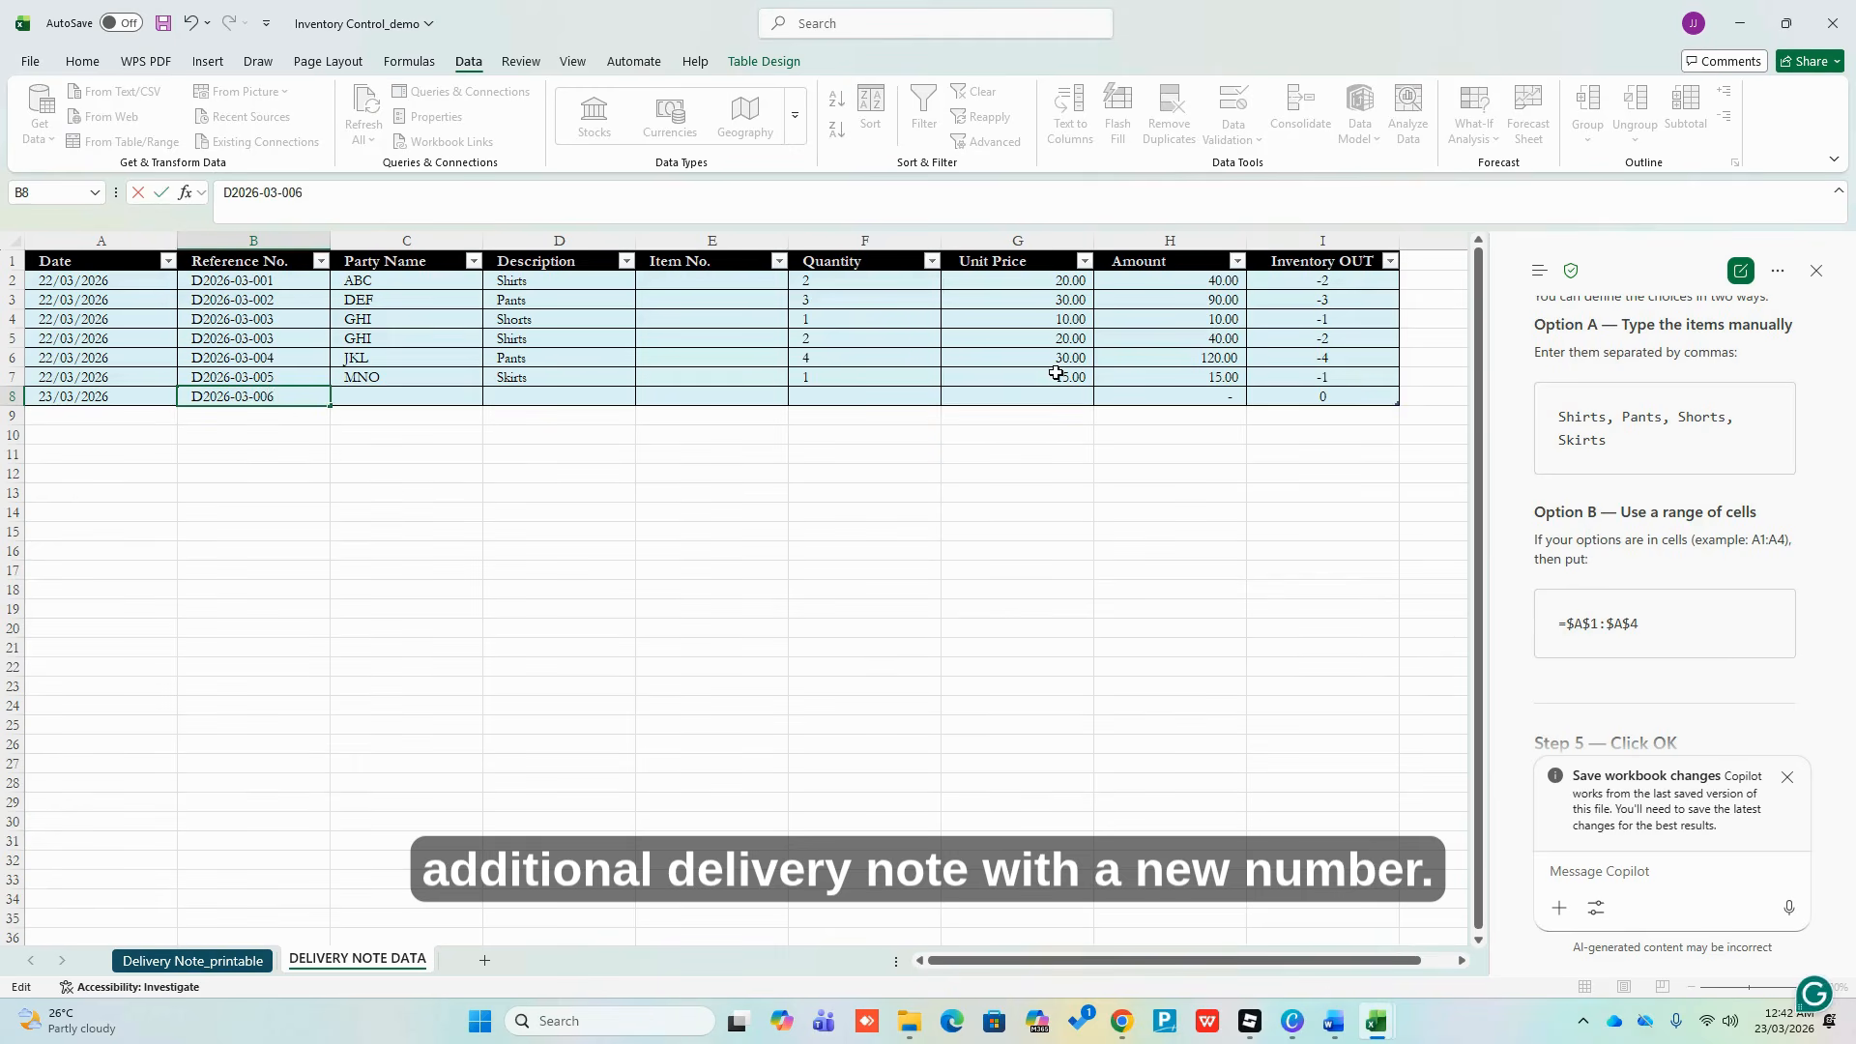
key(Tab)
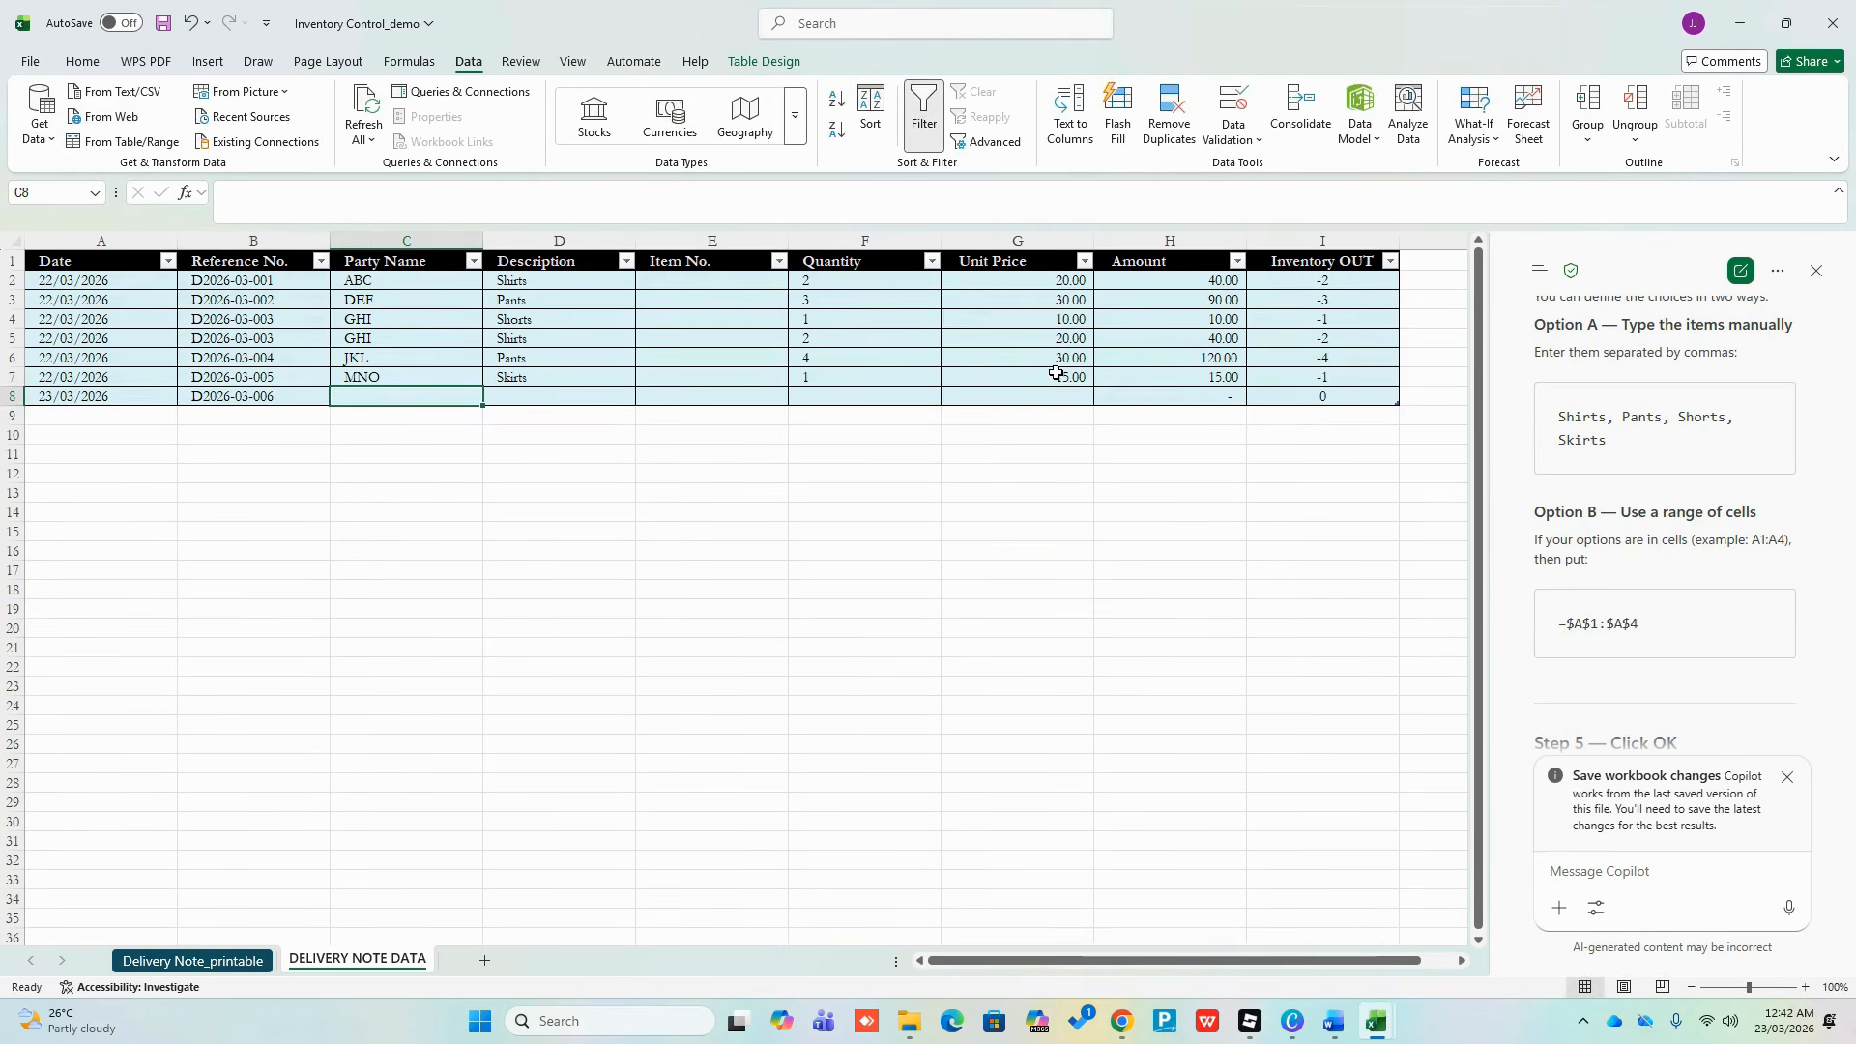
Complete row 8 with party PQR, description Shirts, quantity 2 and unit price 20
text(PQR)
key(Down)
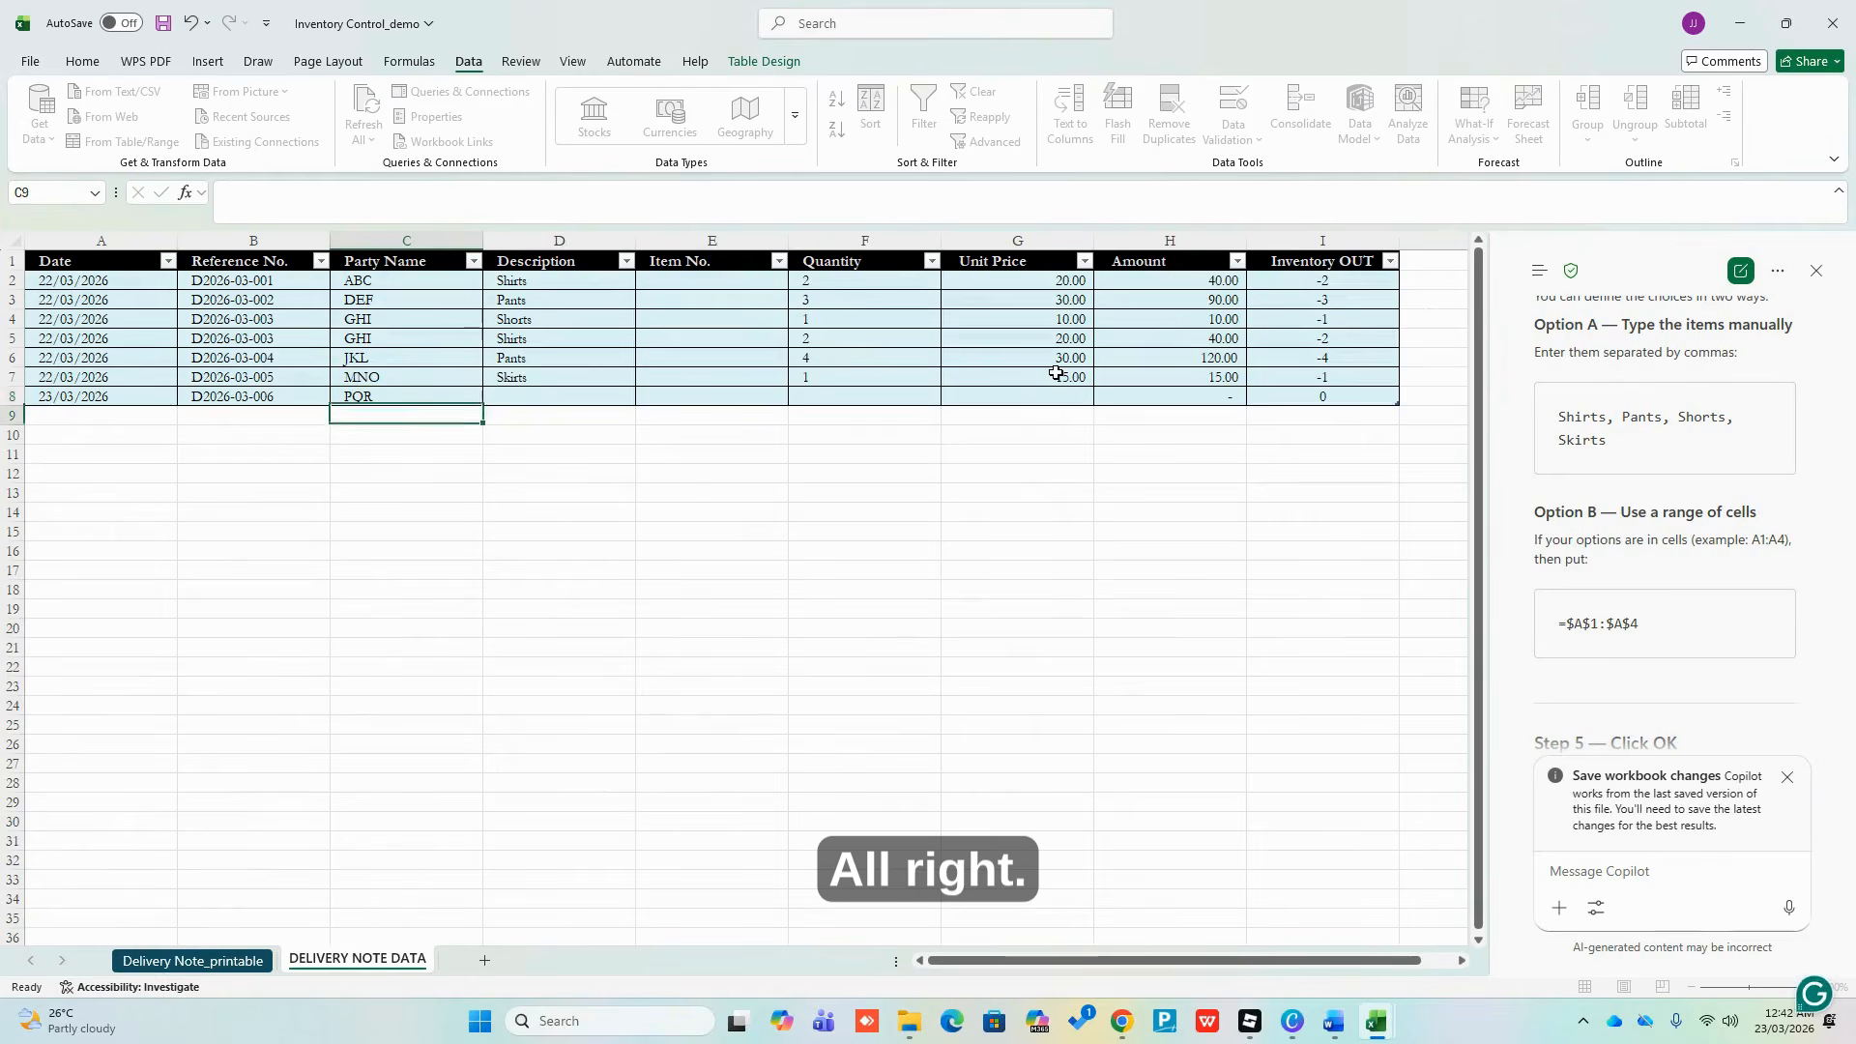
key(Right)
key(Up)
text(S)
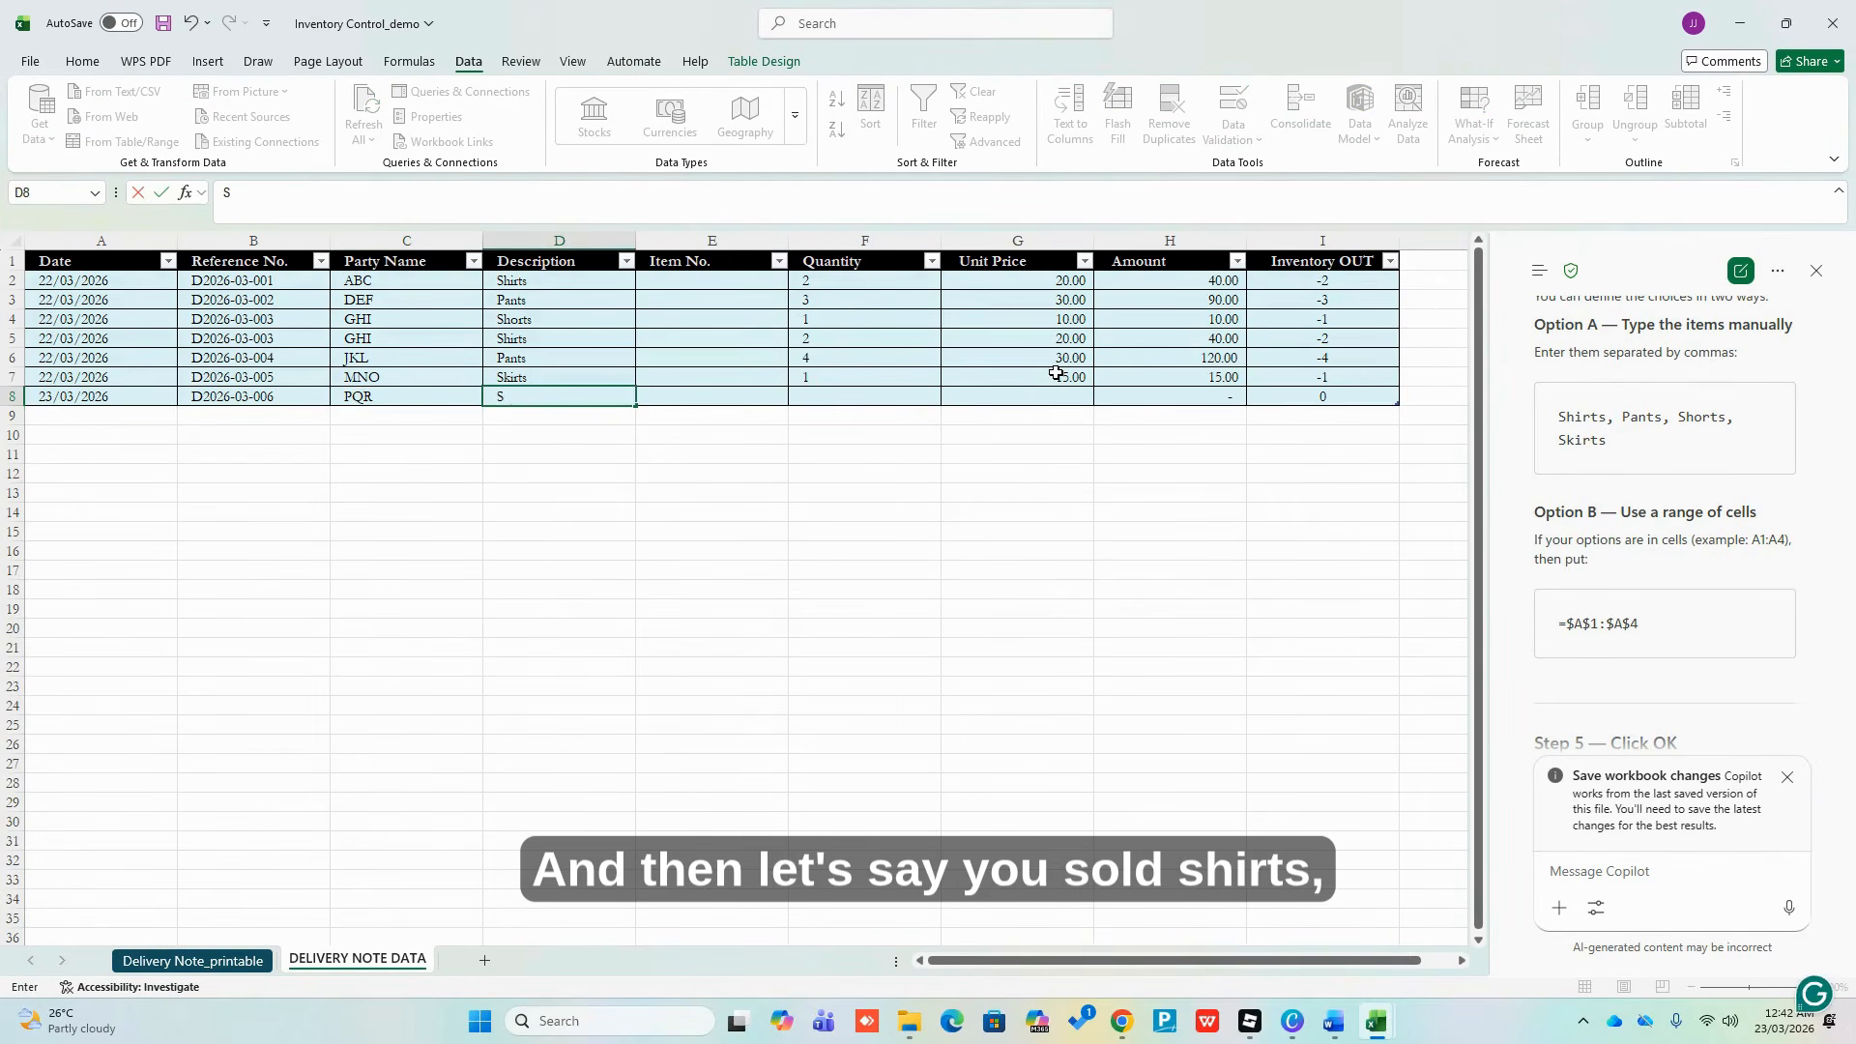
text(hirts)
key(Tab)
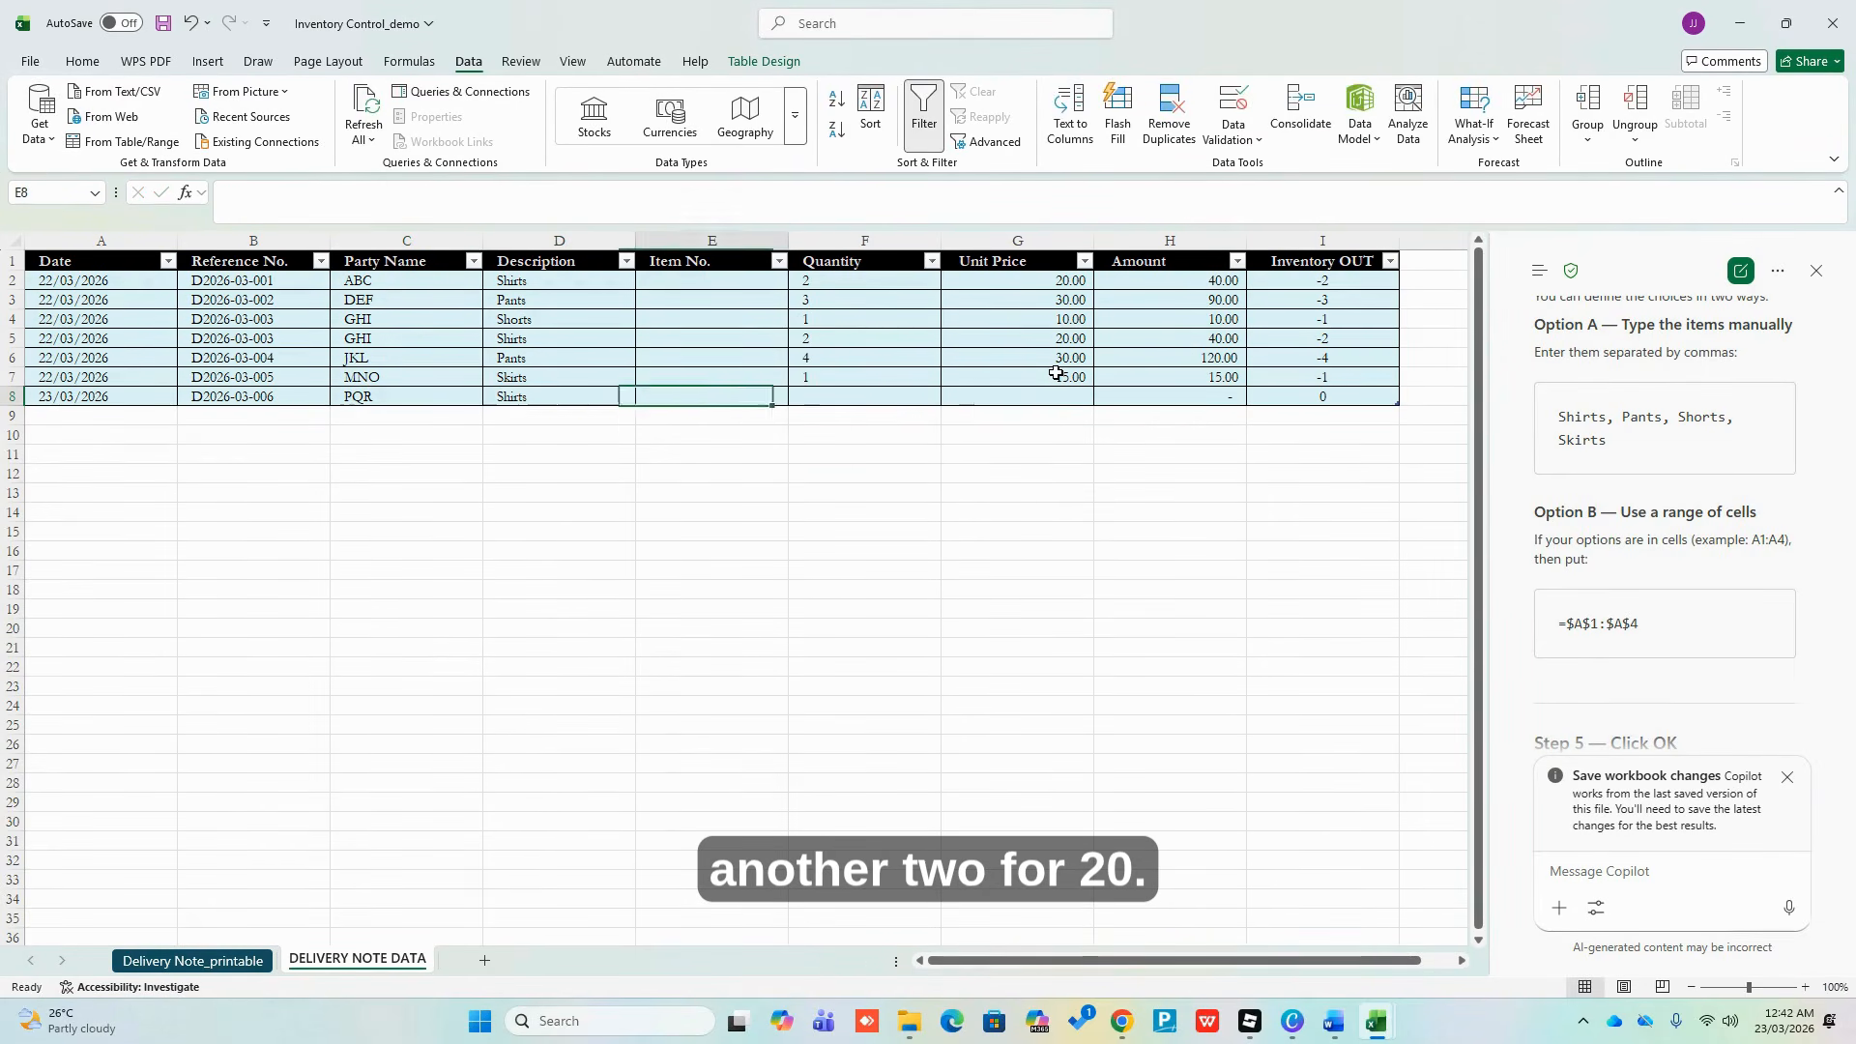
key(Tab)
text(2)
key(Tab)
text(20)
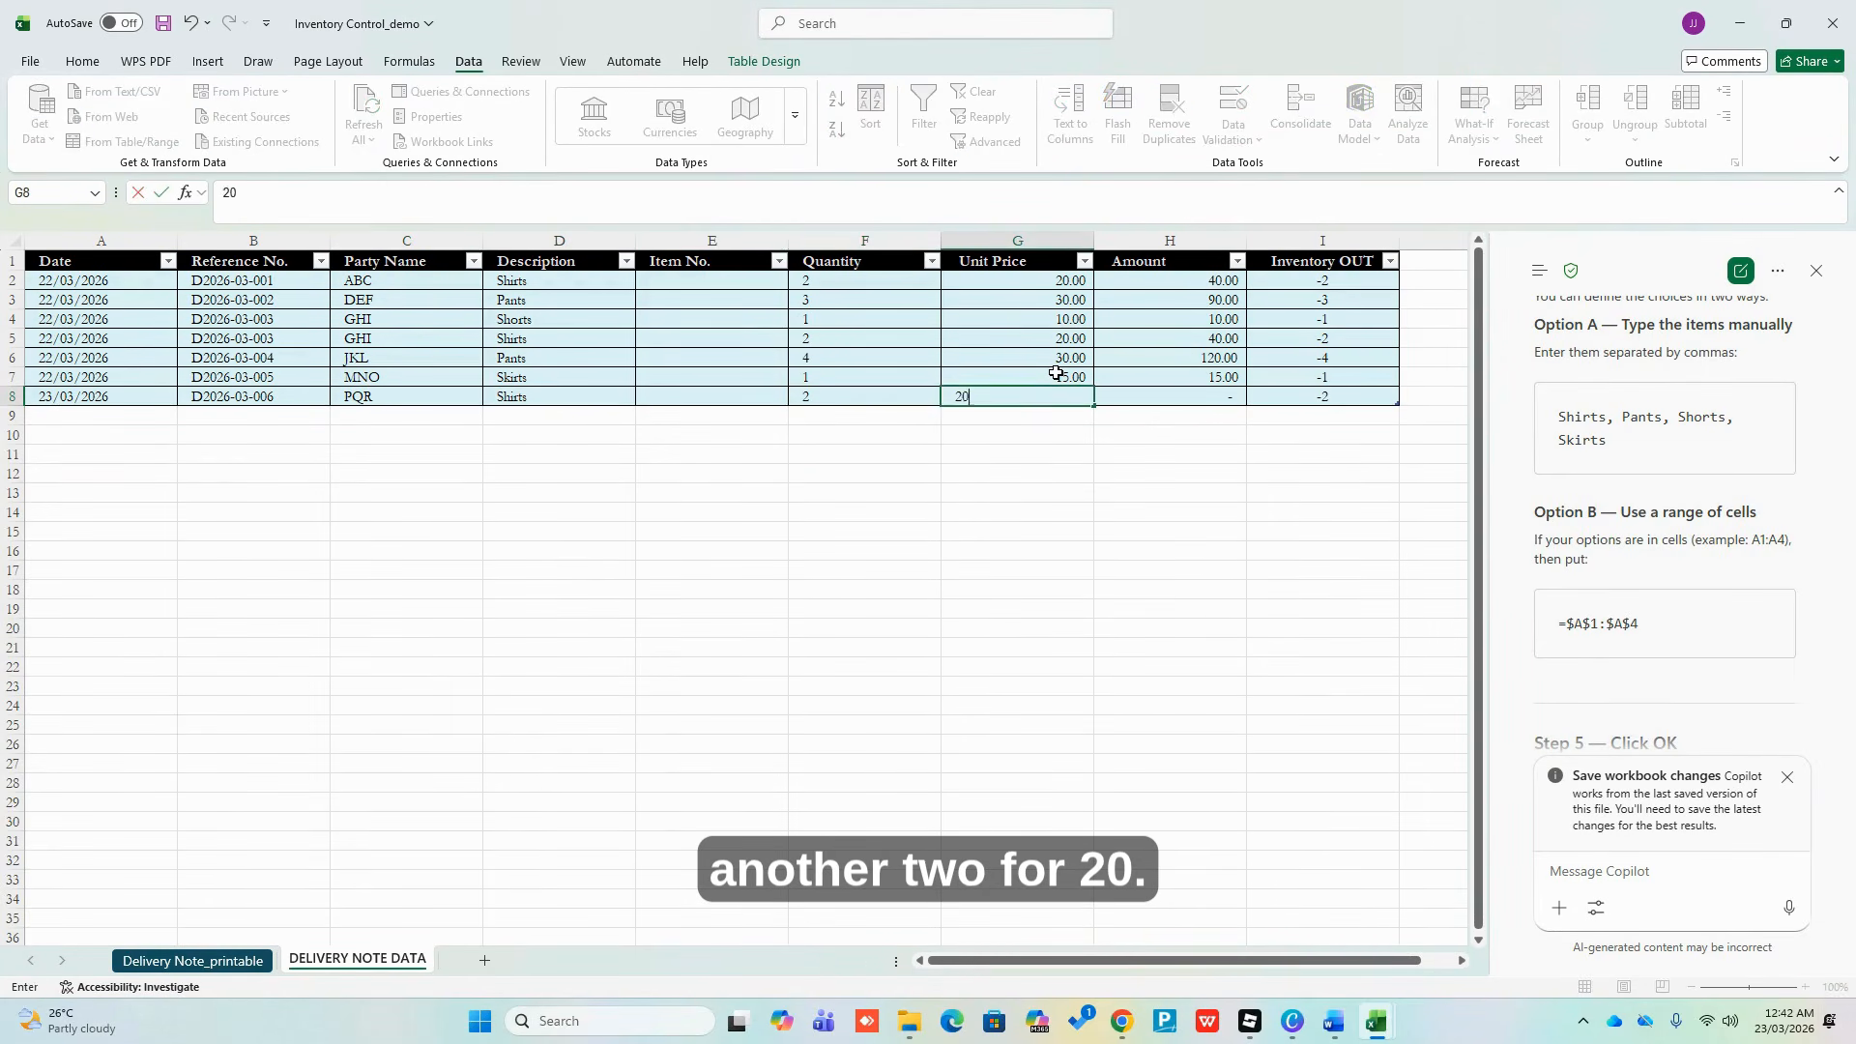
key(Tab)
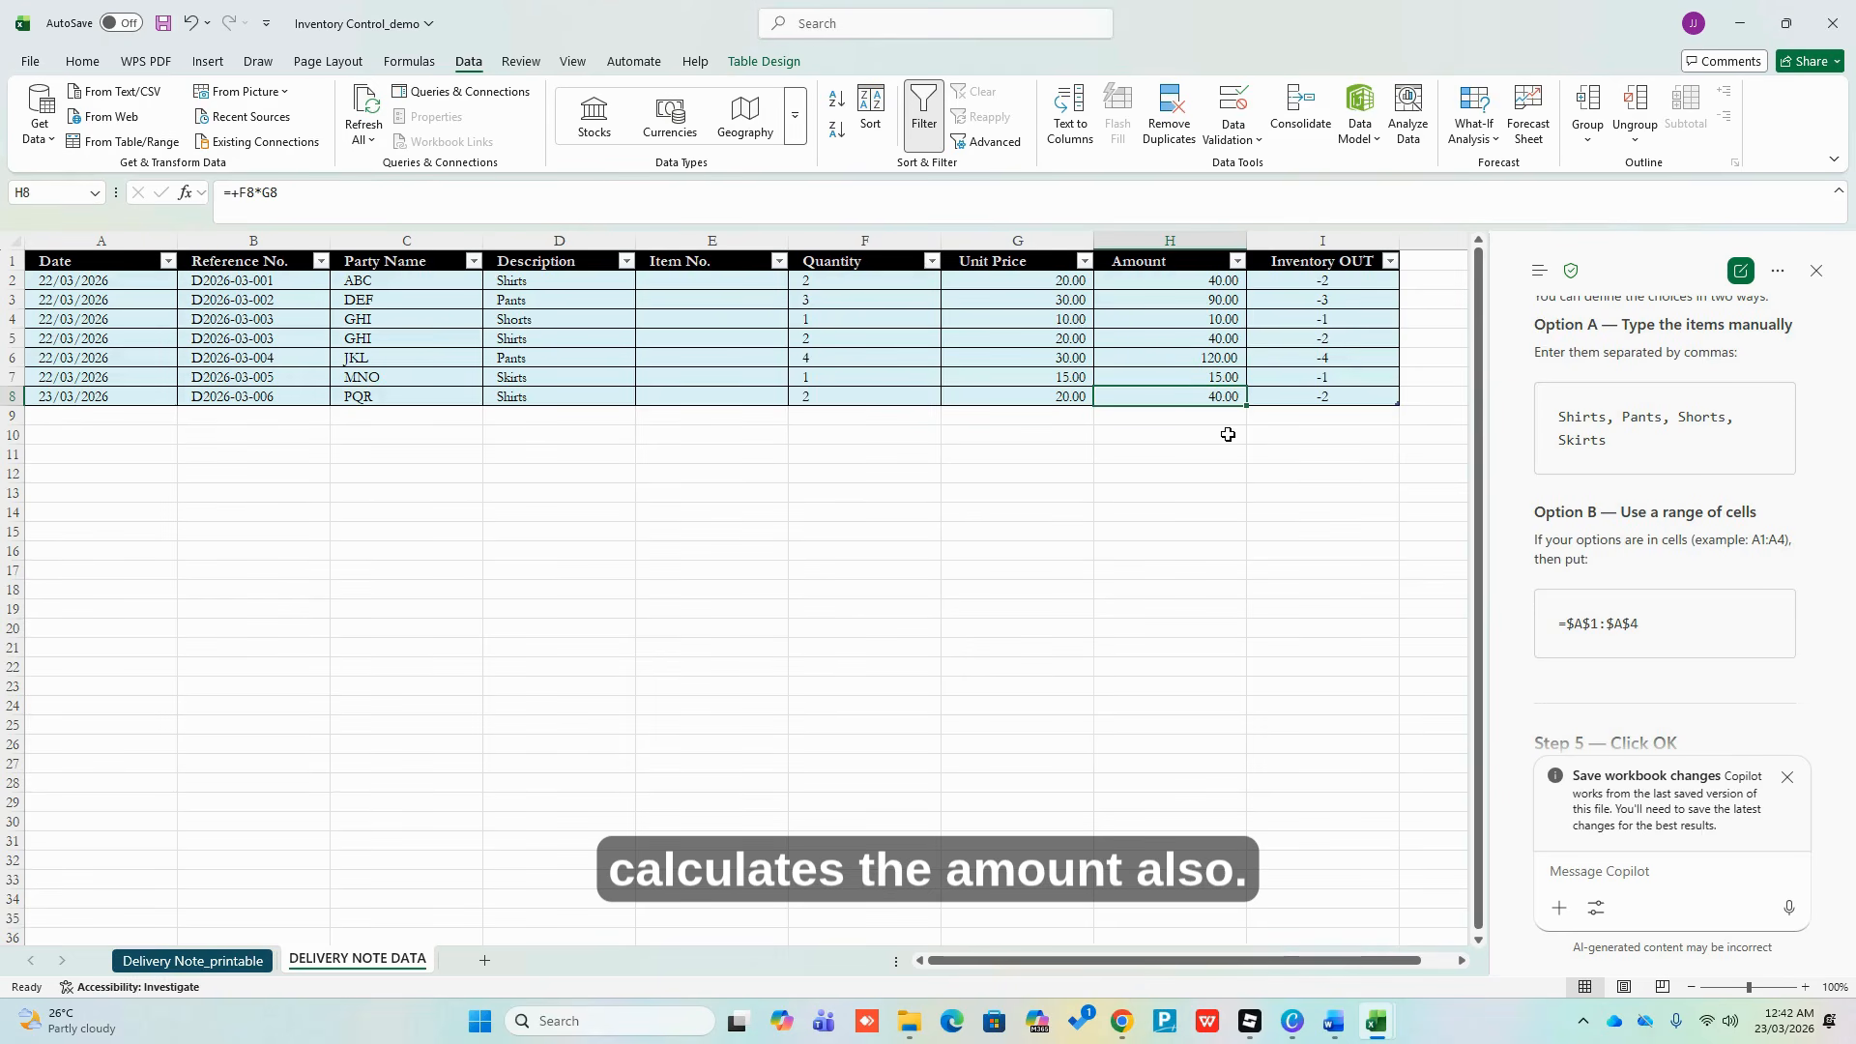
On the Delivery Note_printable sheet, expand G3's reference list to confirm D2026-03-006 appears
click(182, 962)
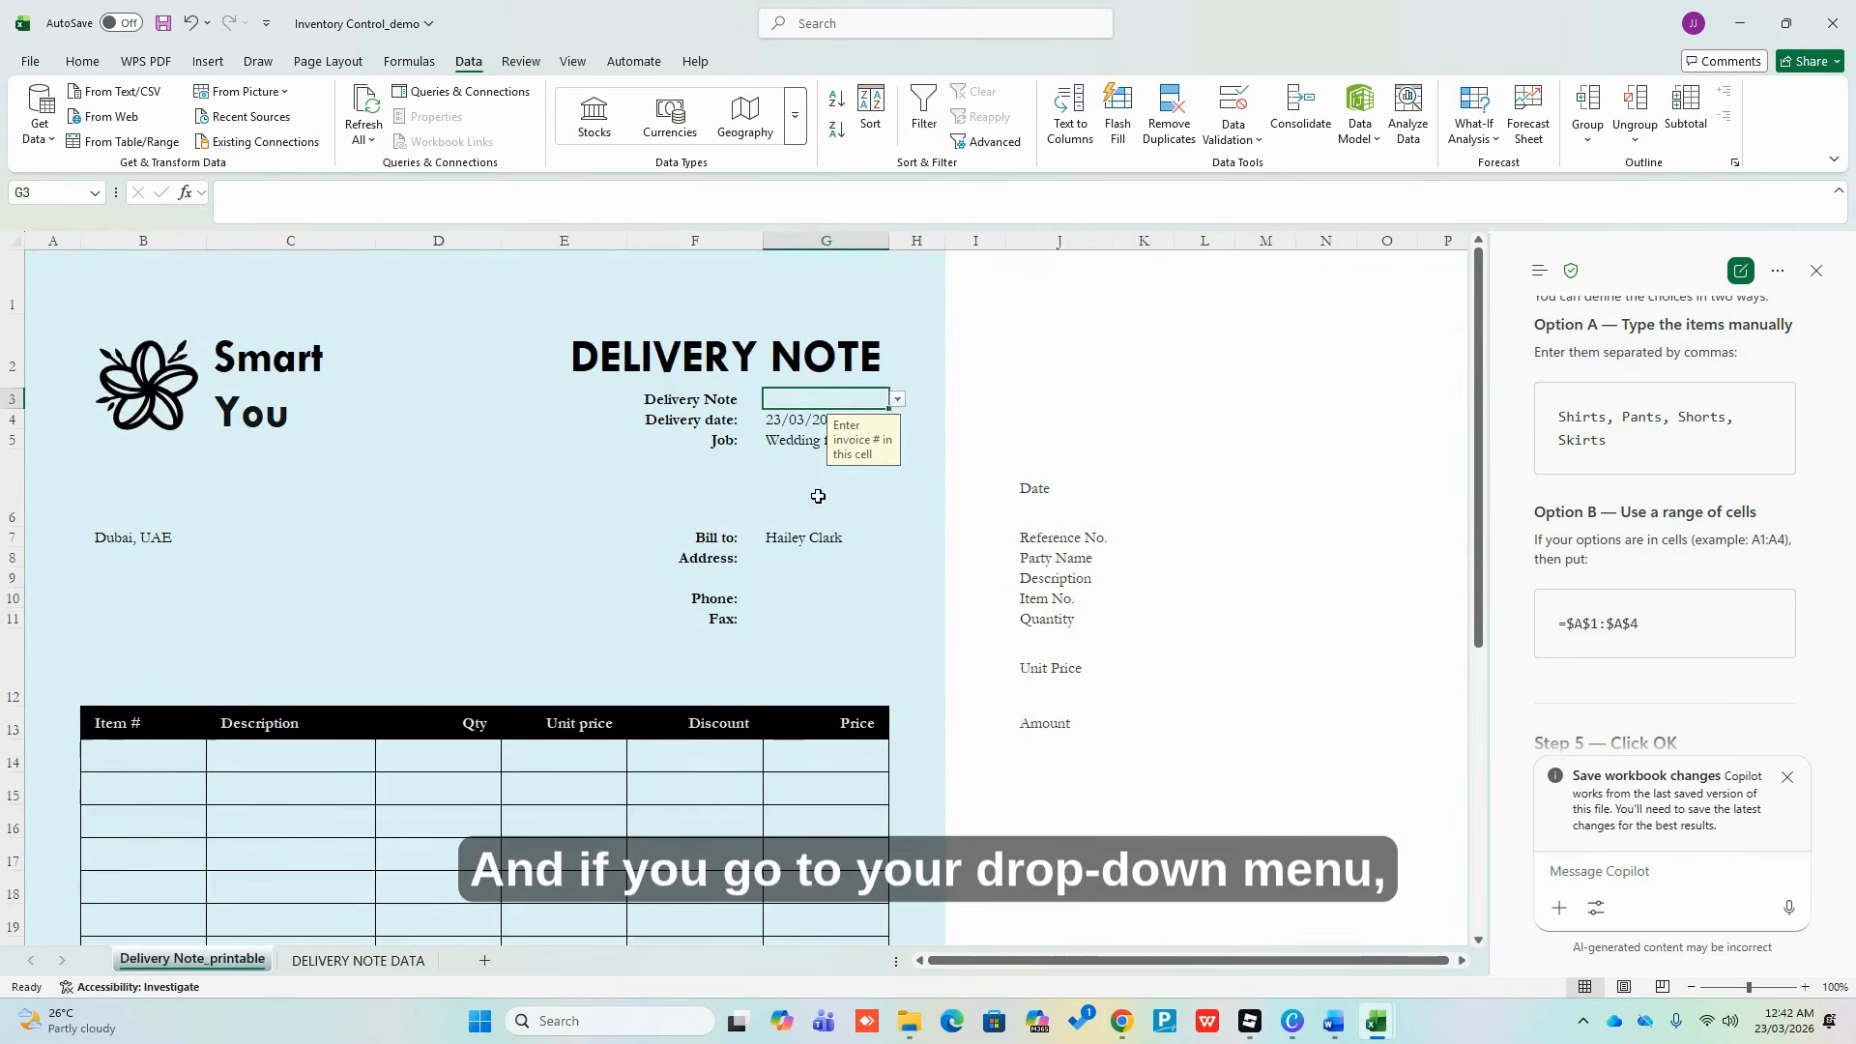
click(898, 399)
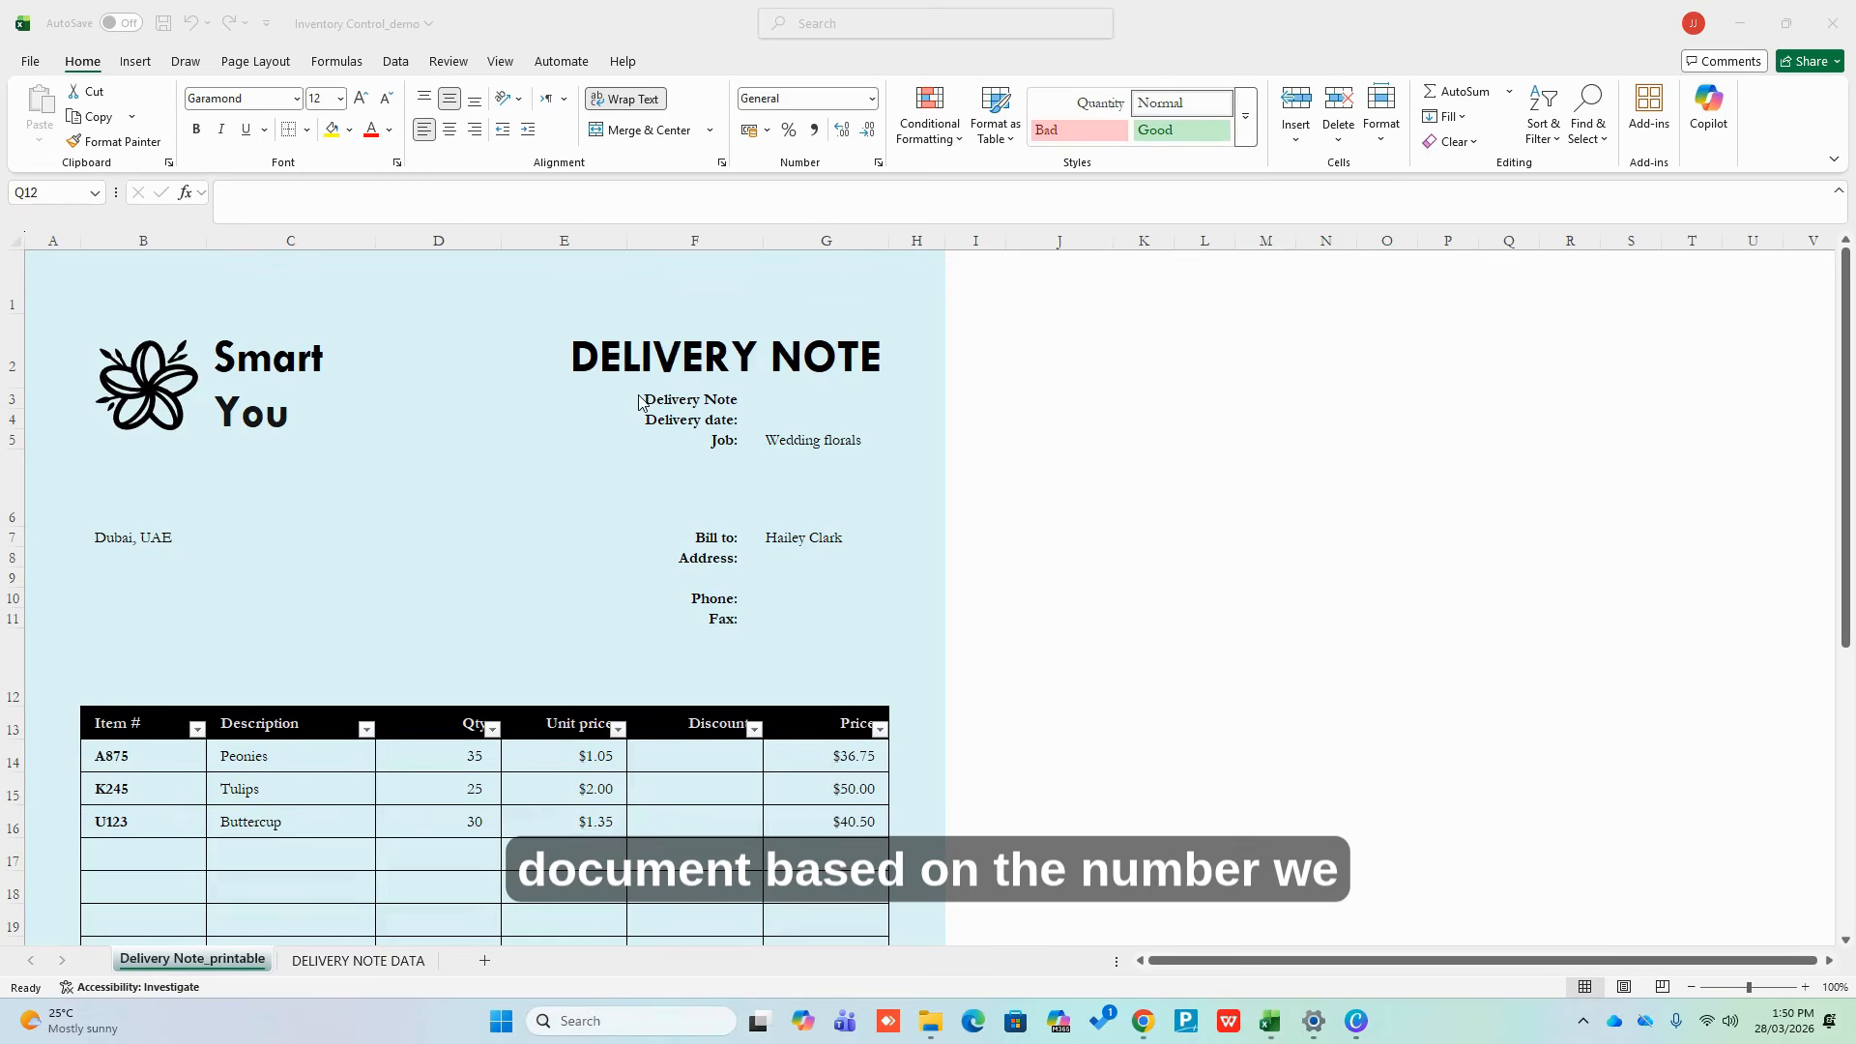
Choose reference D2026-03-001 from the G3 dropdown
click(812, 402)
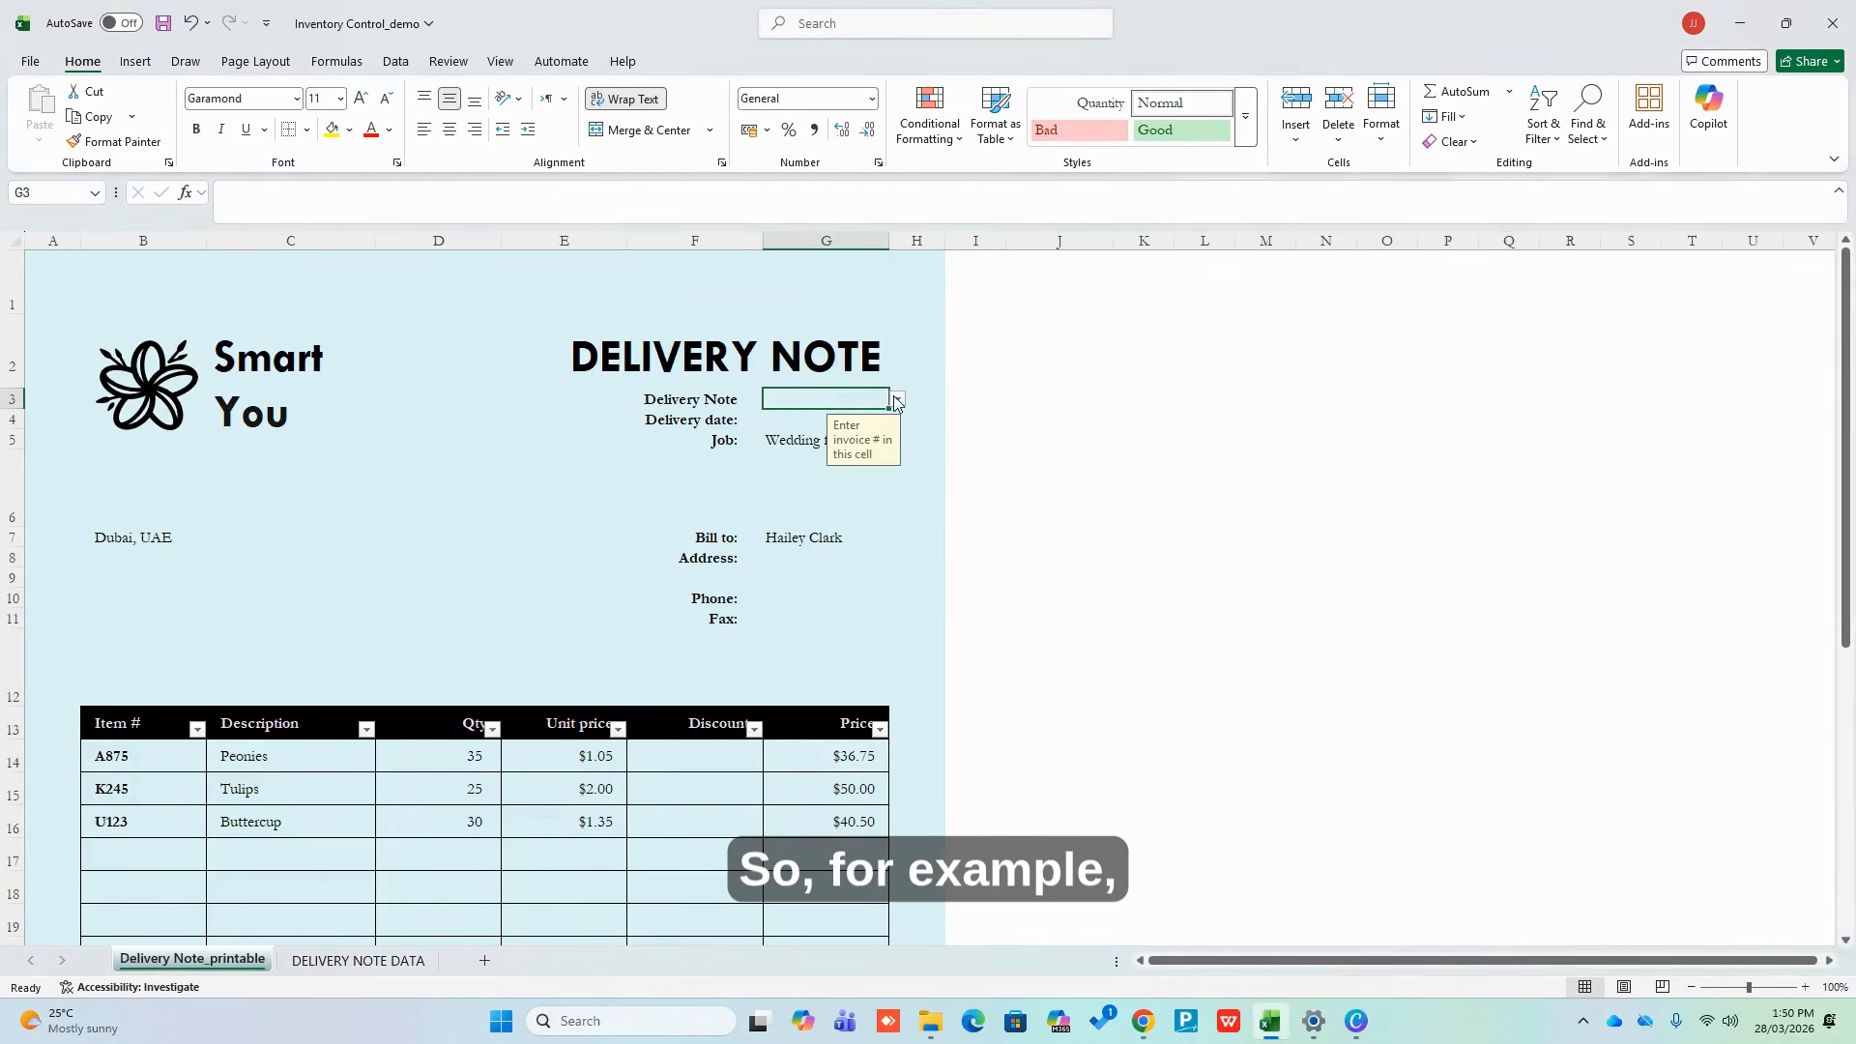
click(897, 400)
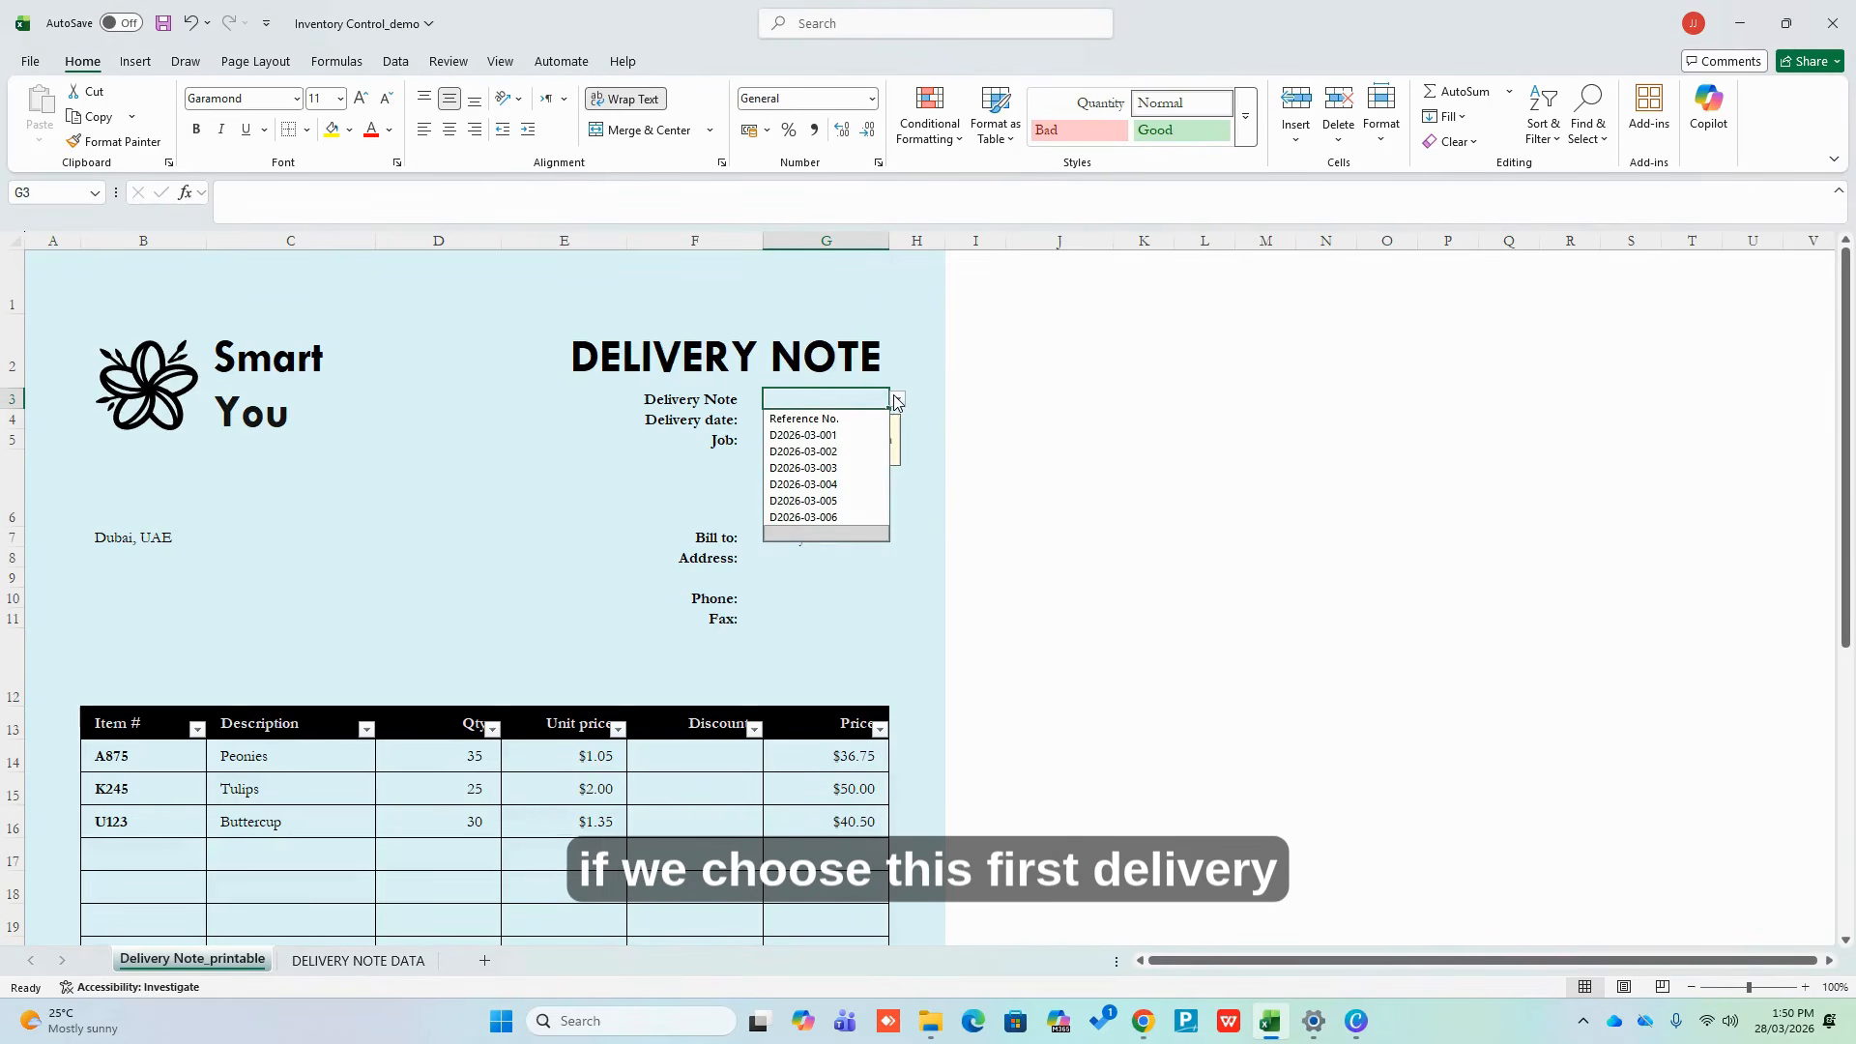
click(865, 437)
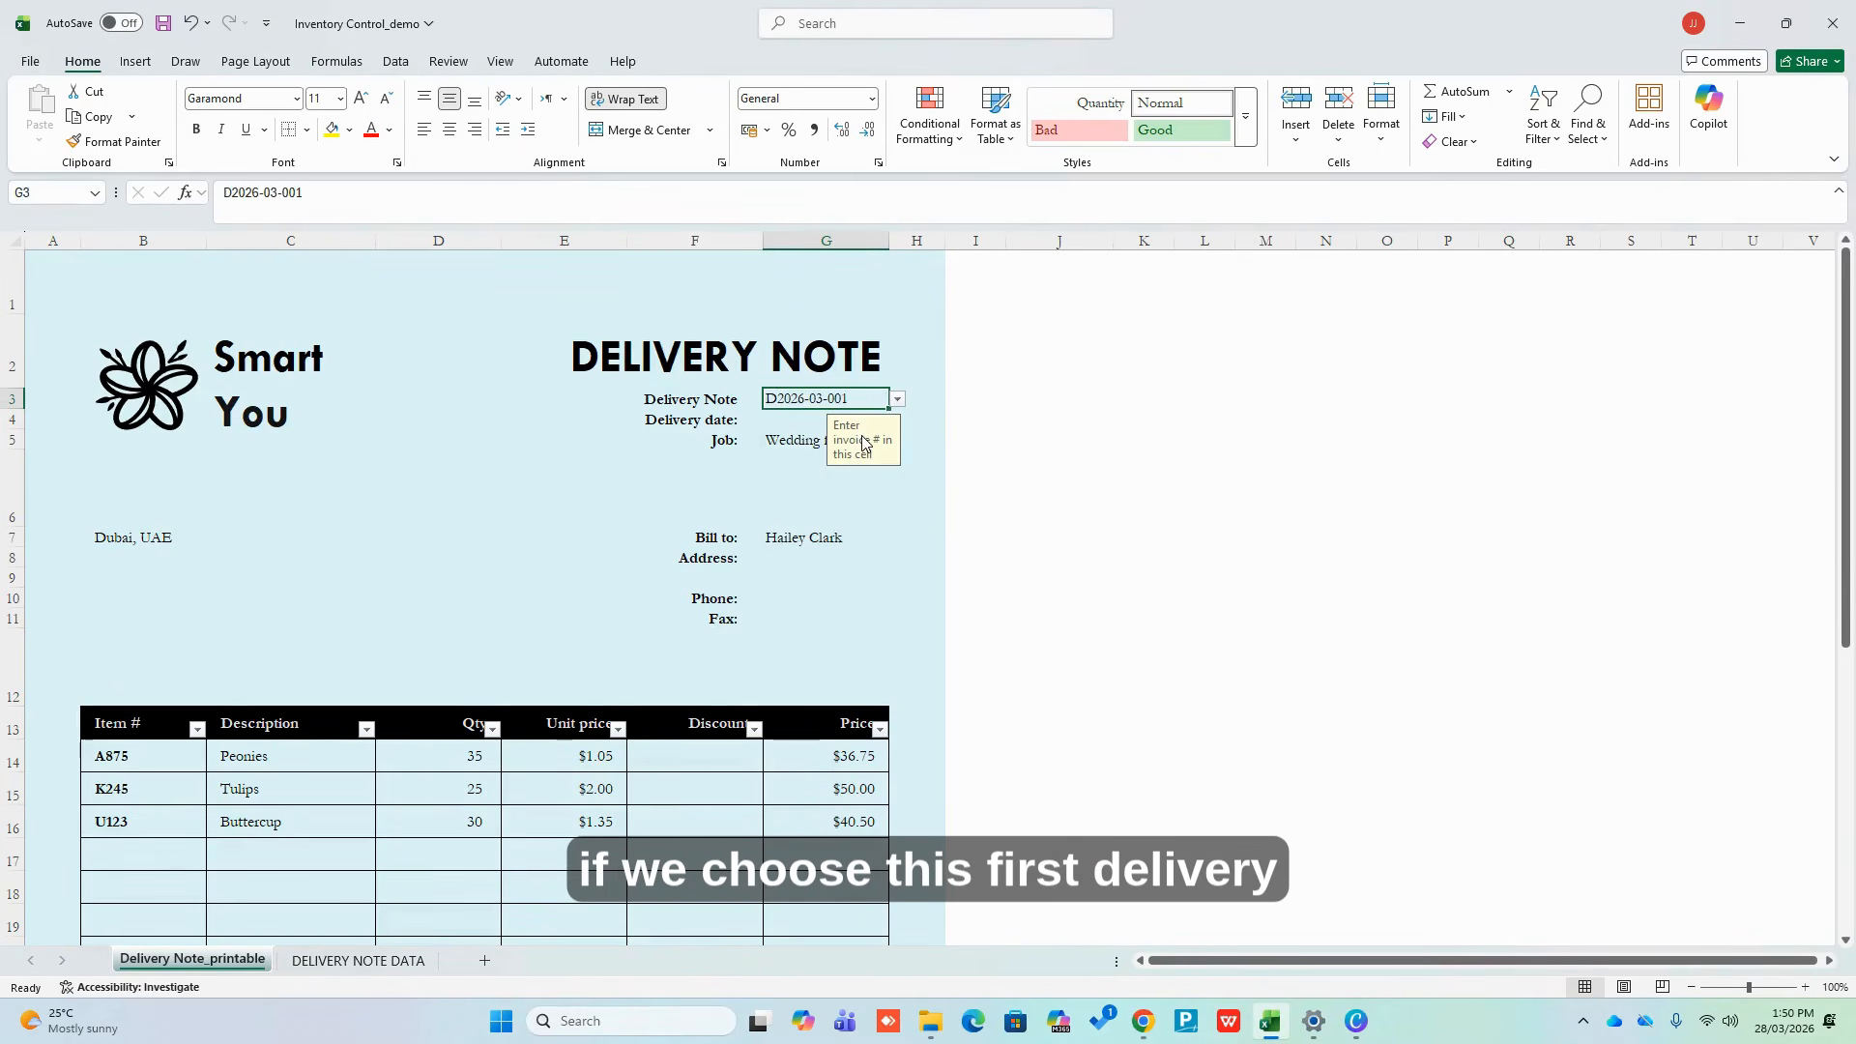
Enter an XLOOKUP in G4 returning the Date for G3's reference from the data table
click(796, 423)
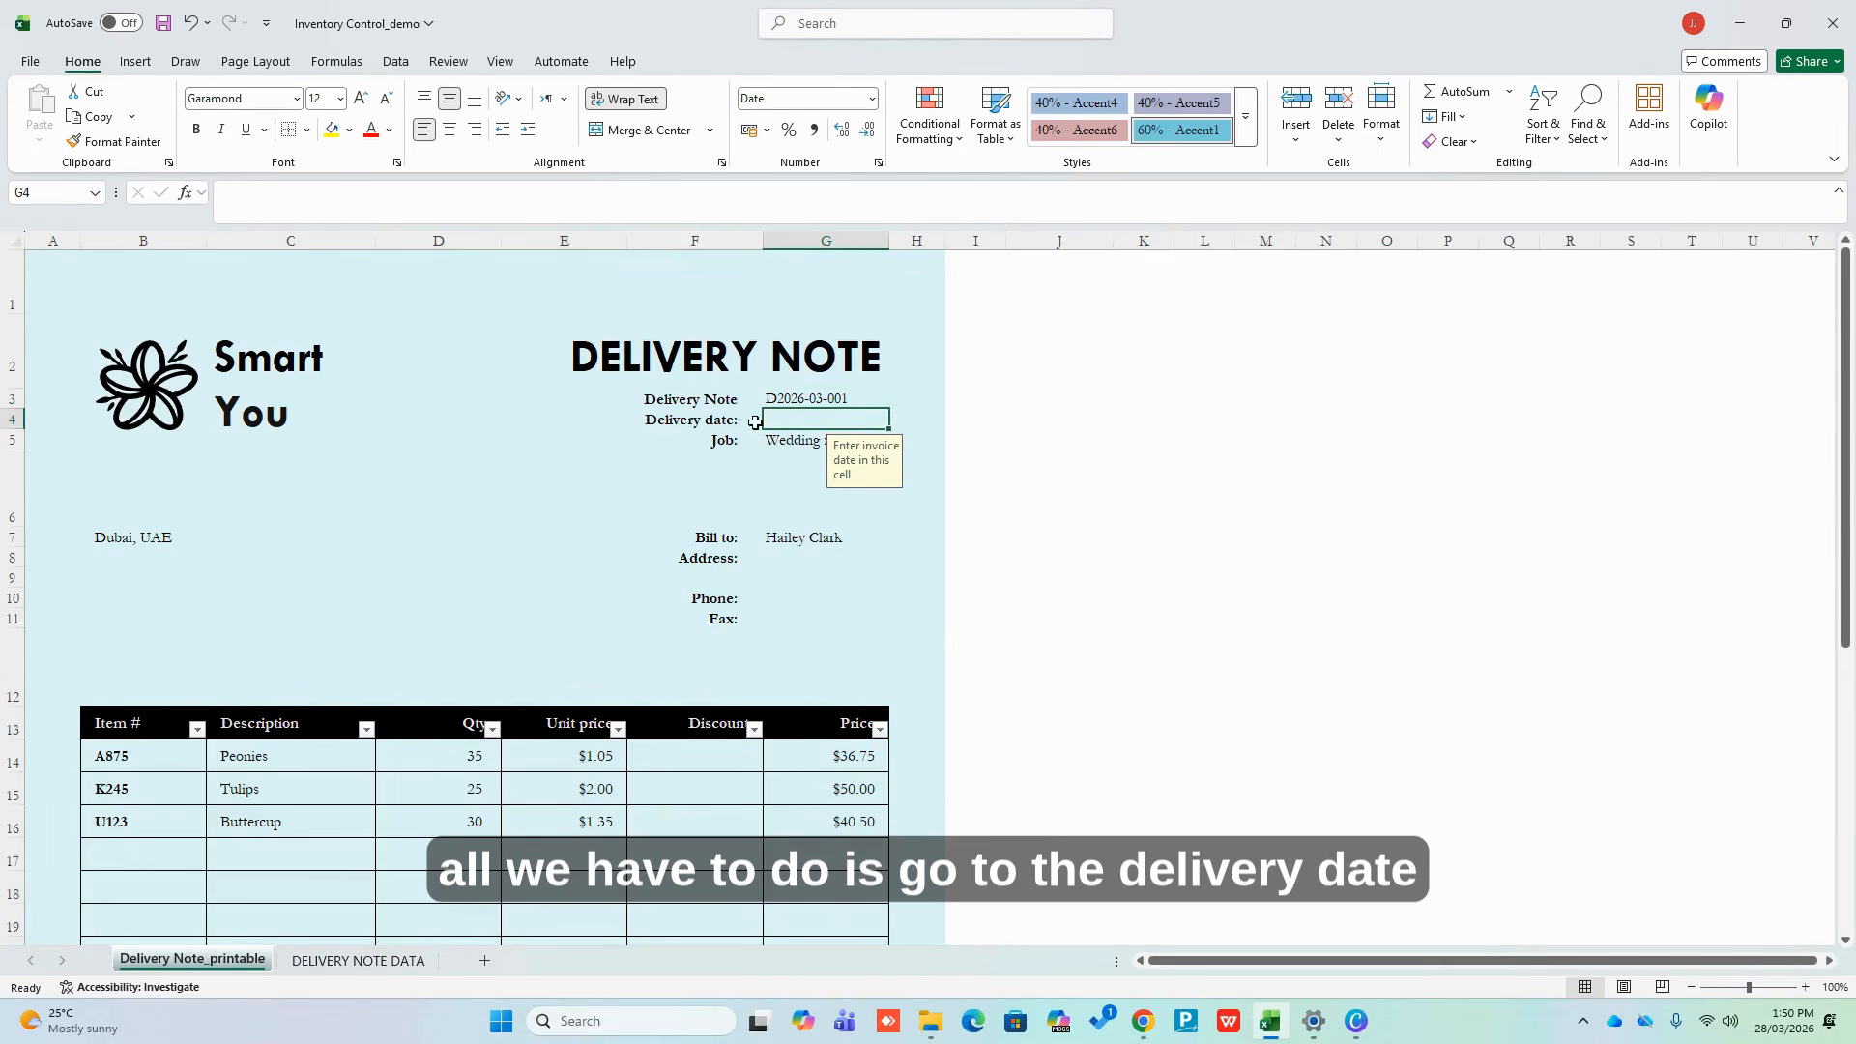
text(=)
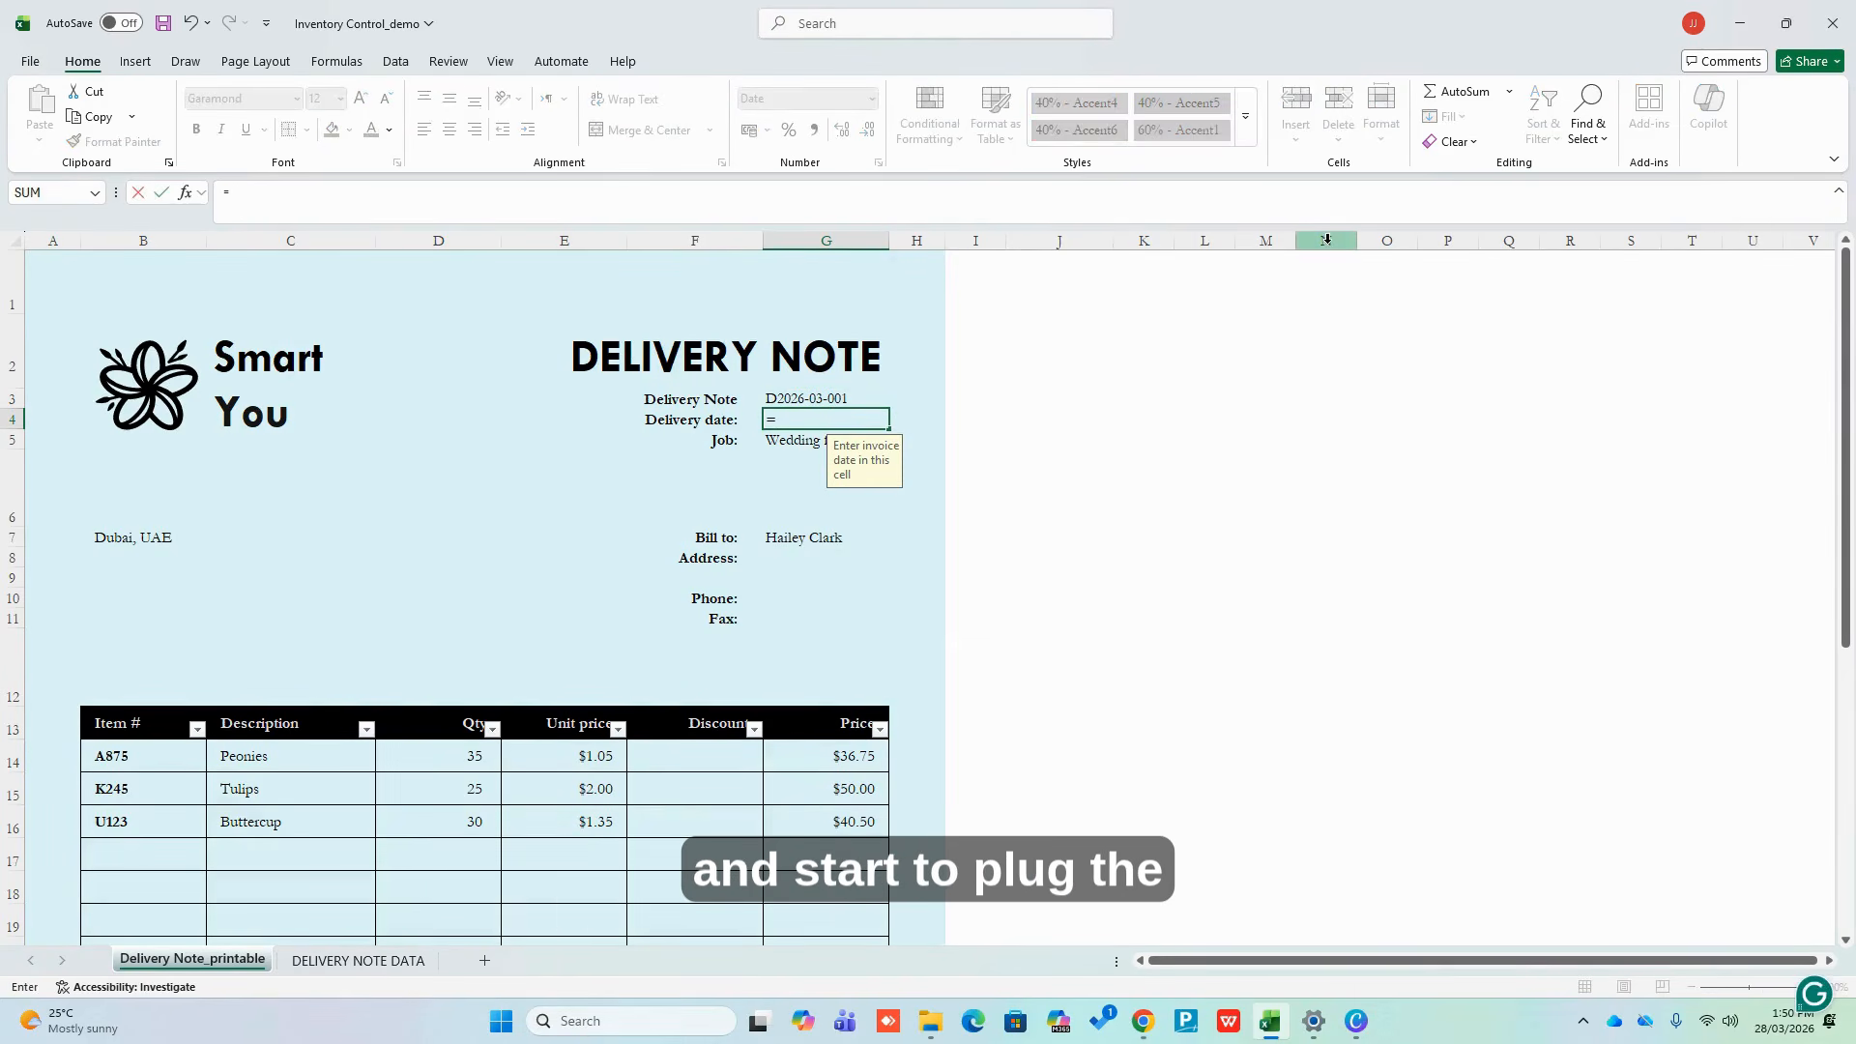
text(xlookup)
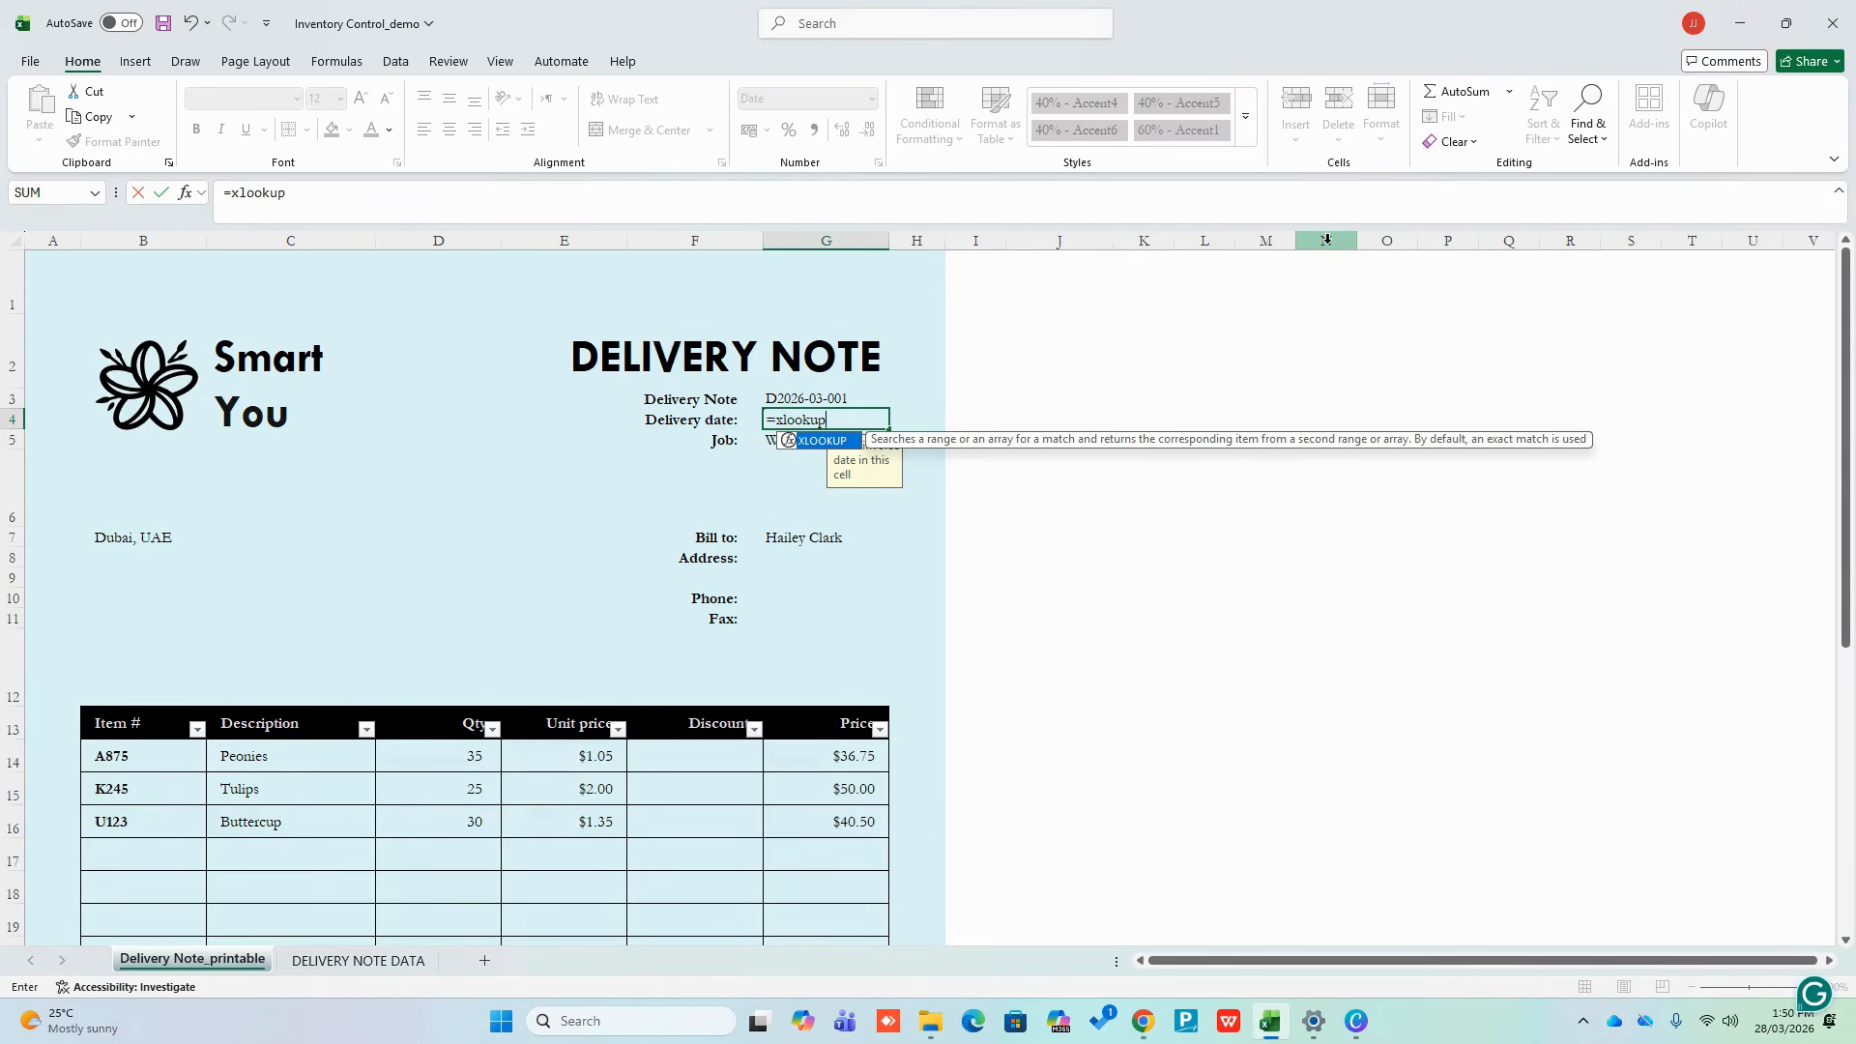
text(()
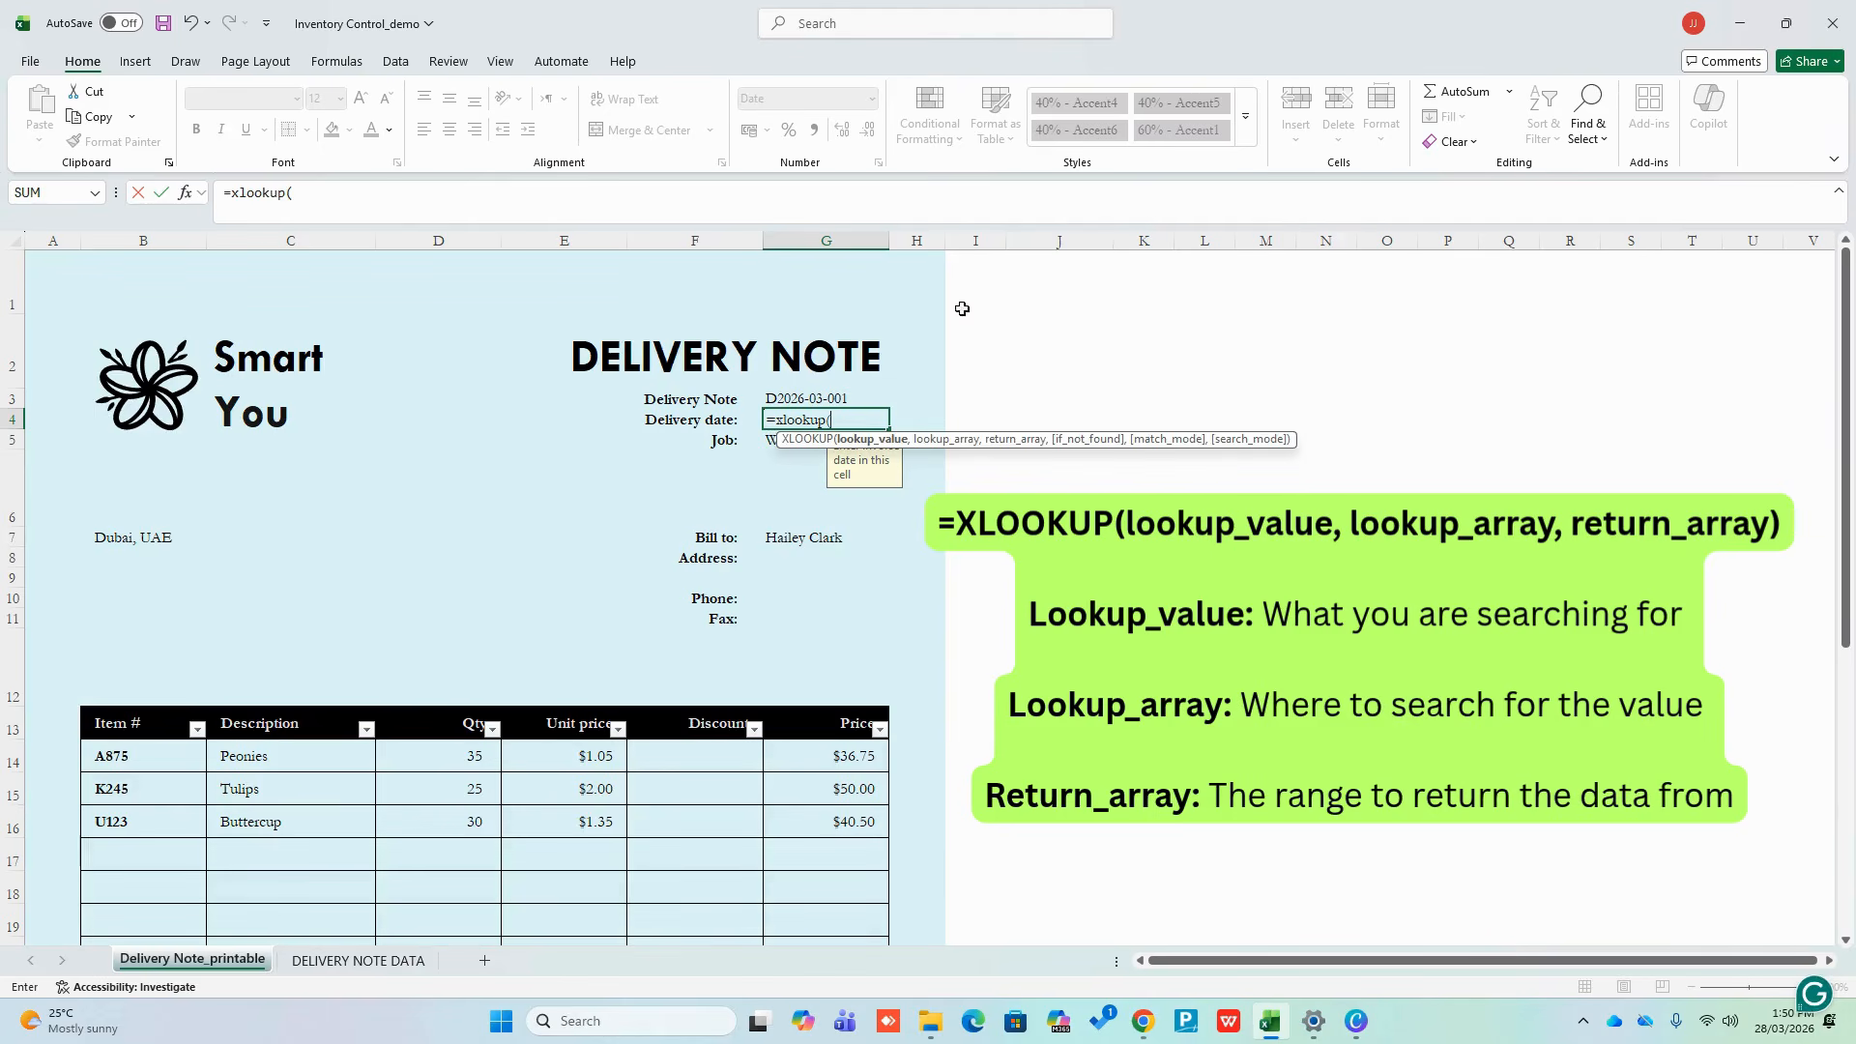
click(795, 398)
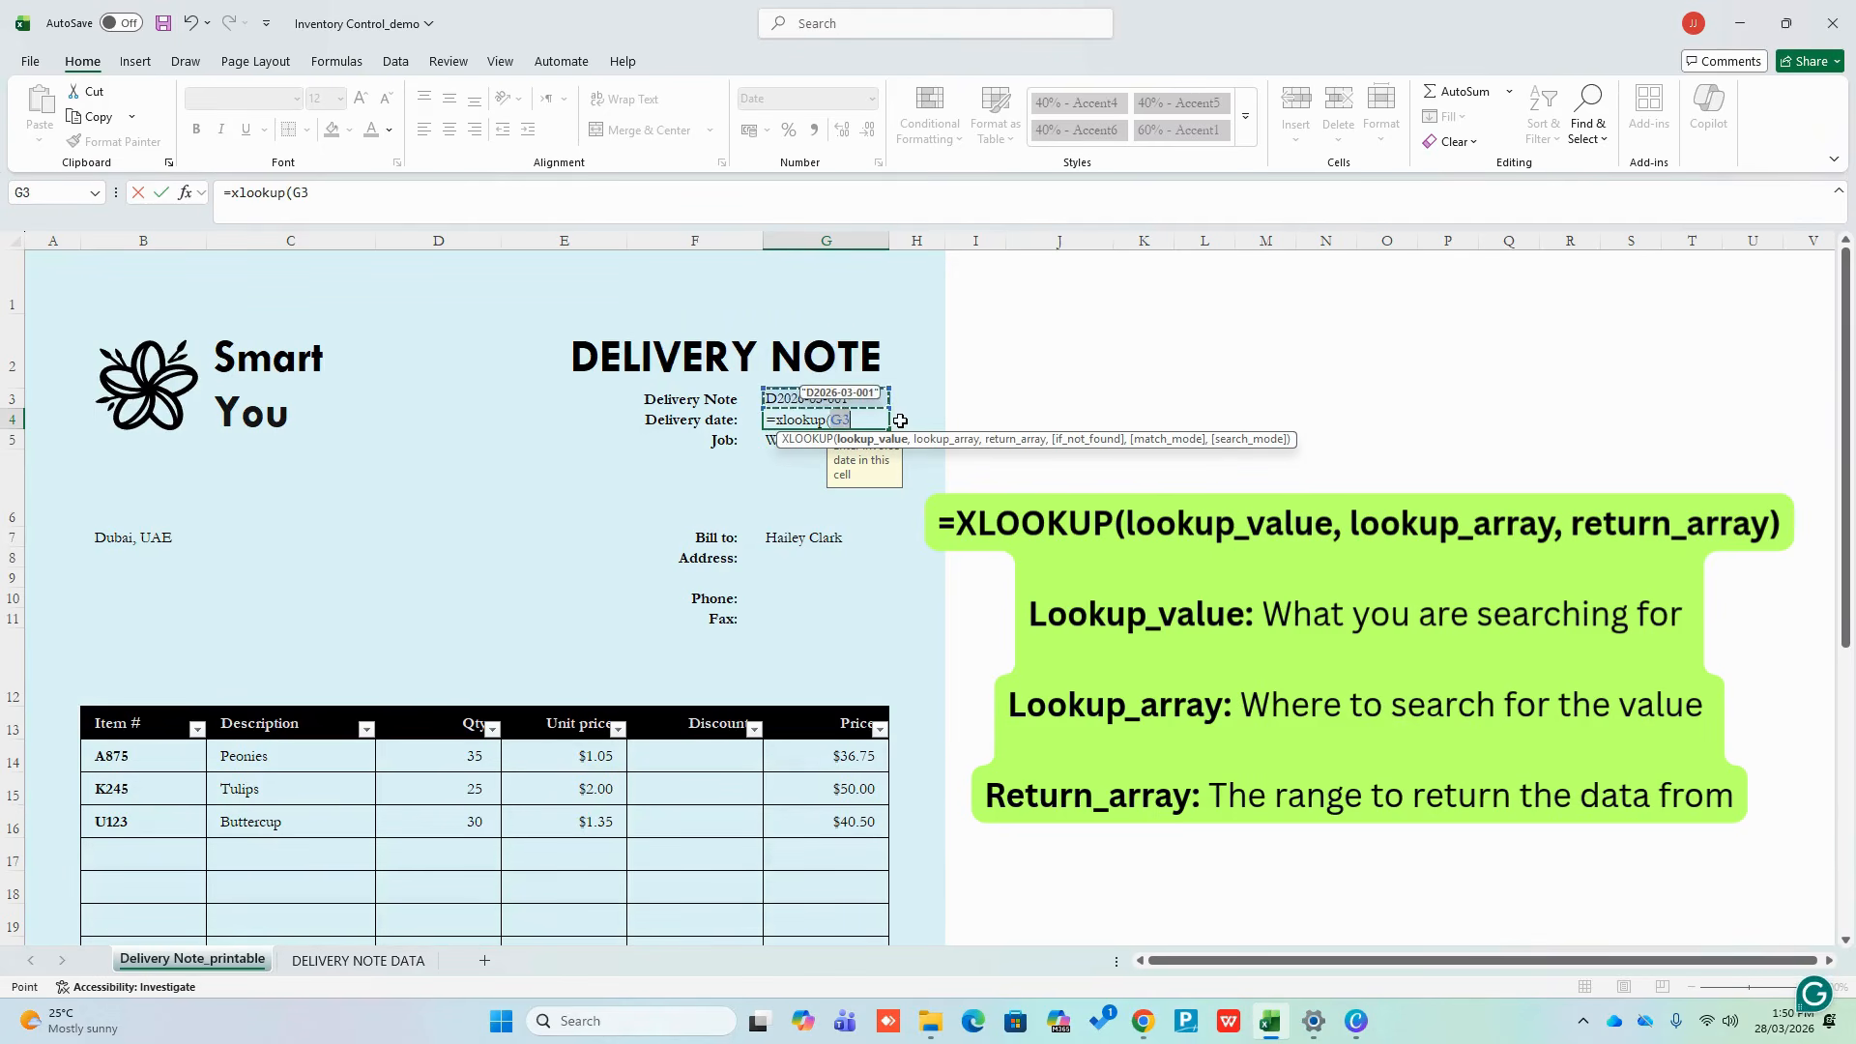
text(,)
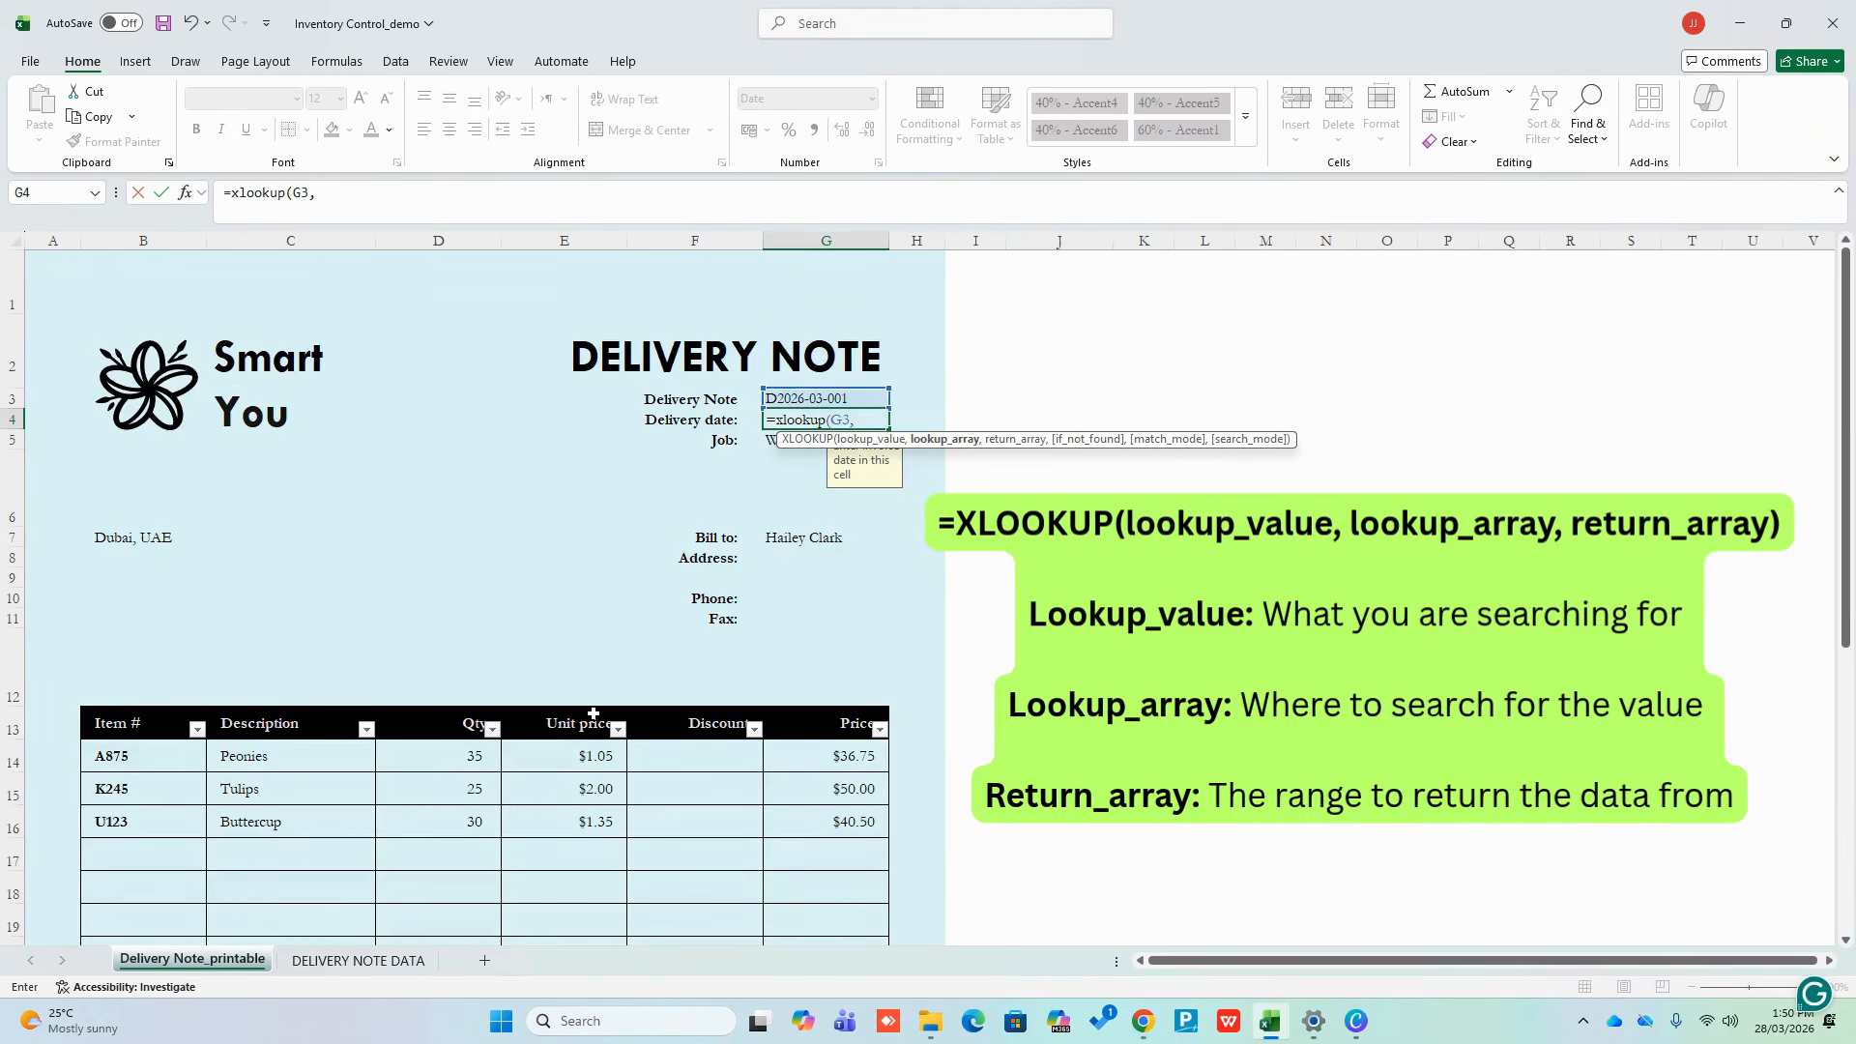
click(358, 959)
drag(238, 277, 229, 397)
text(,)
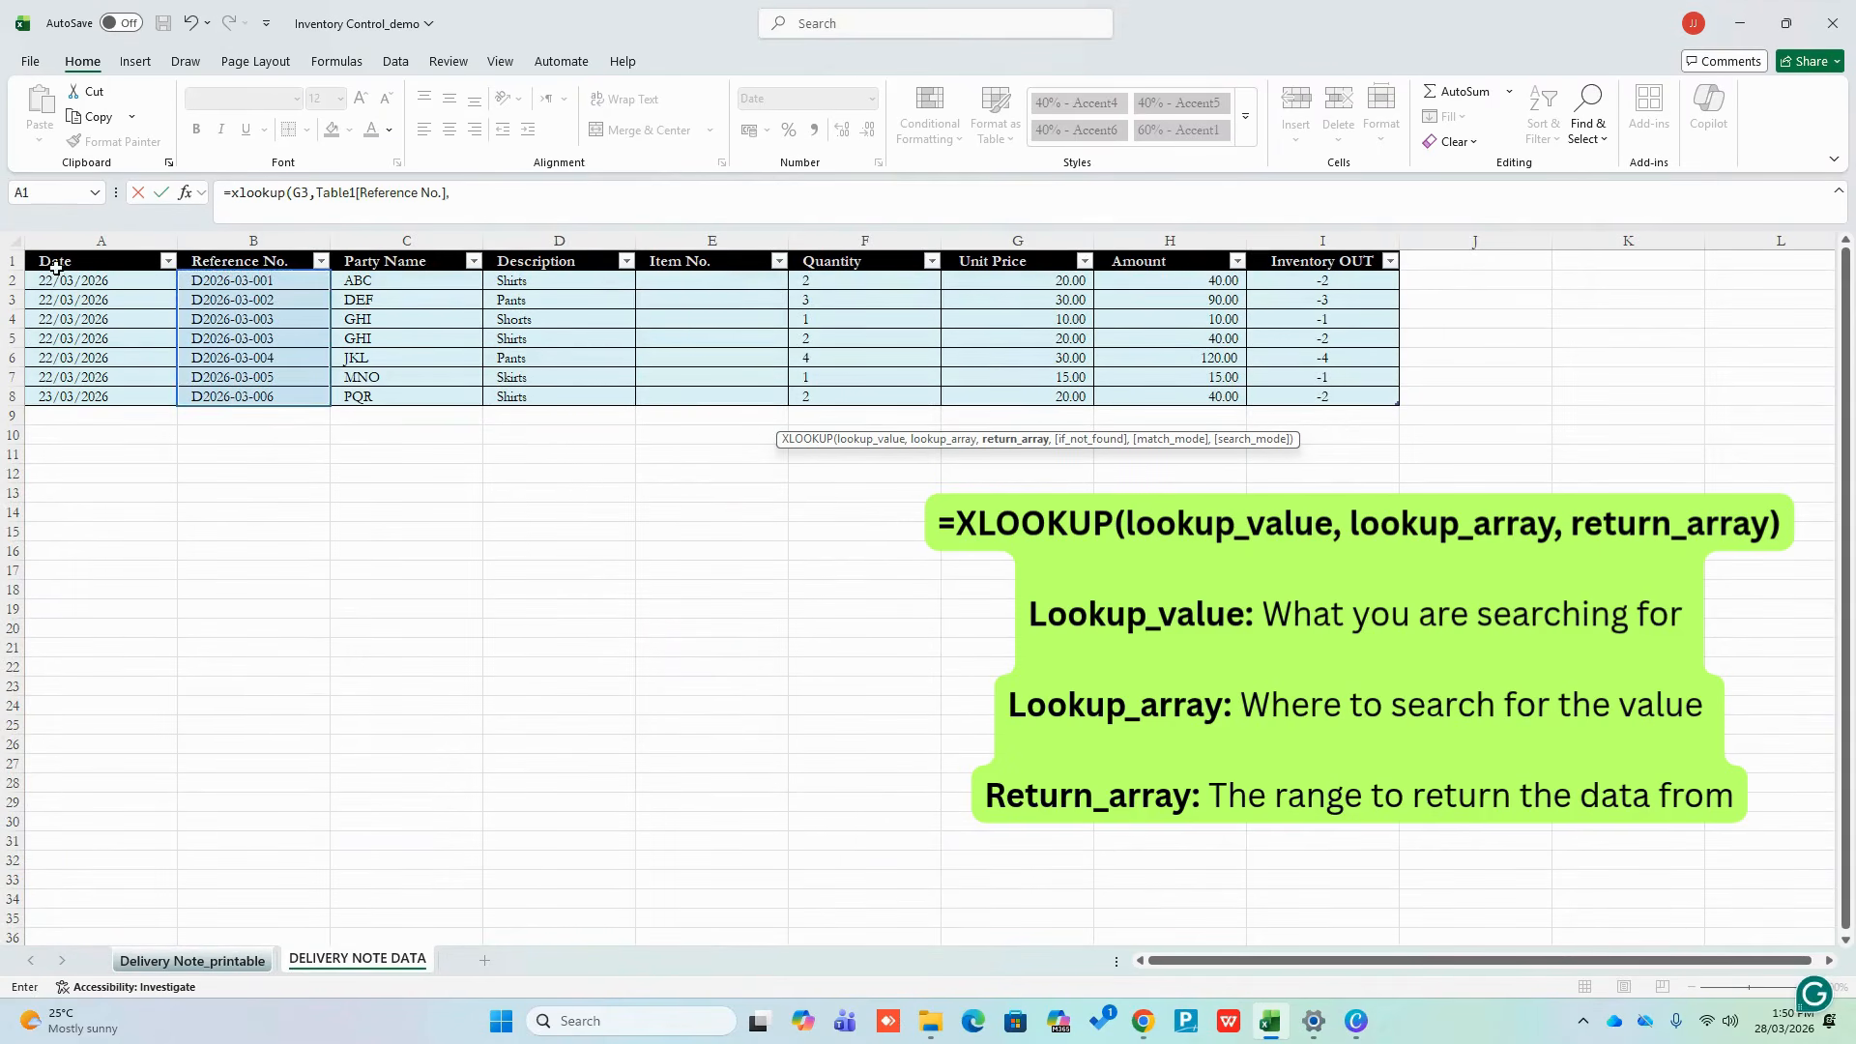
drag(58, 278, 59, 394)
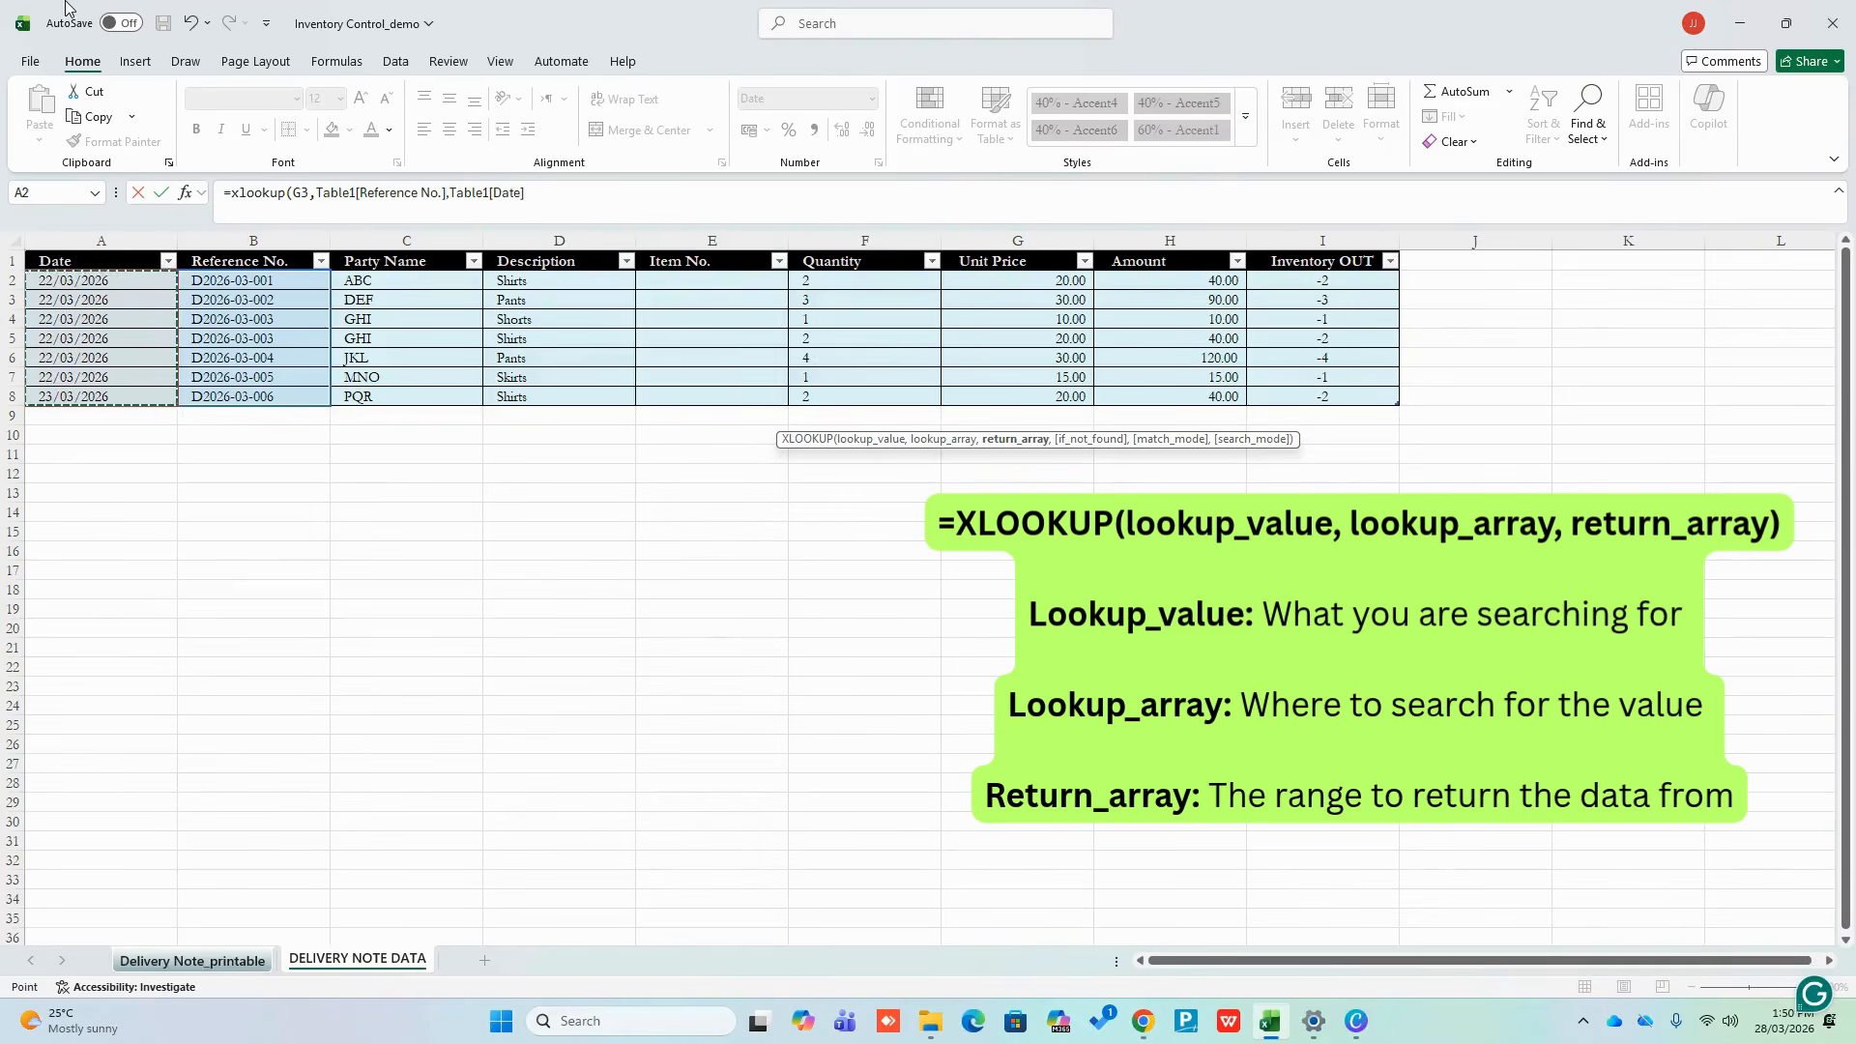
text())
key(Return)
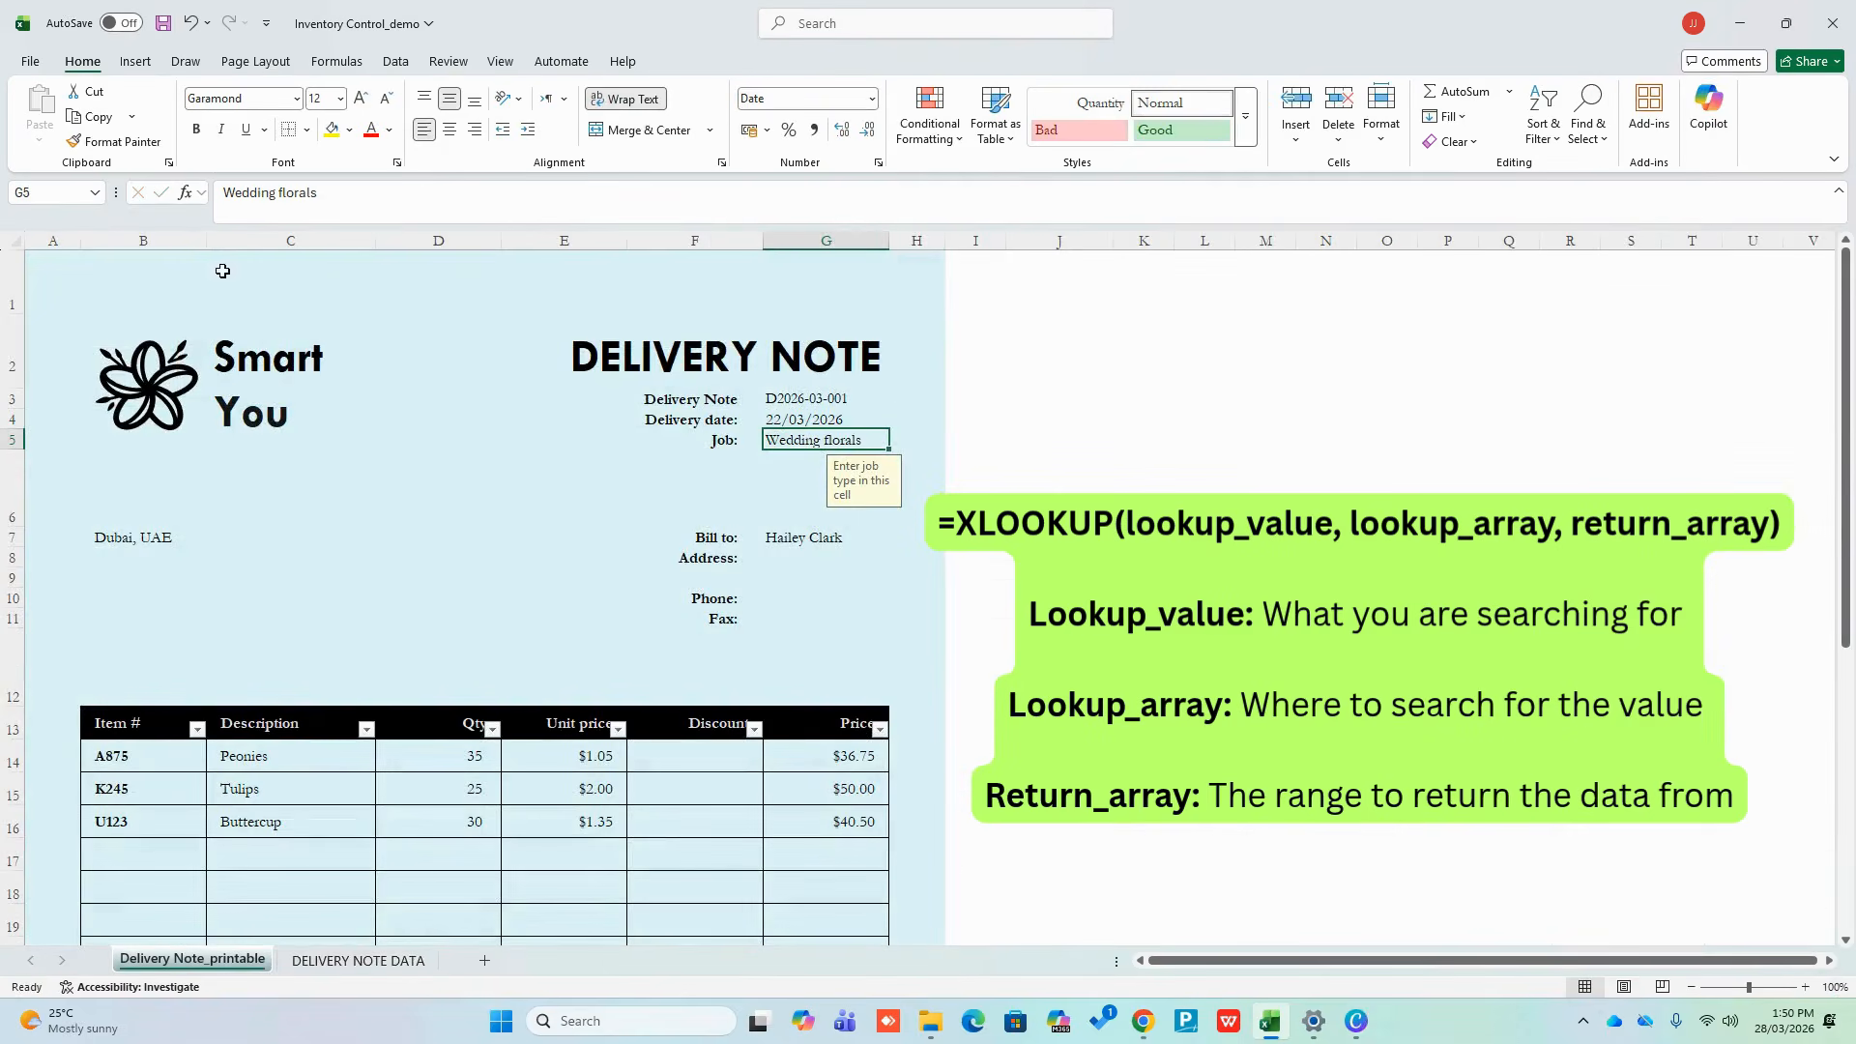
click(760, 399)
click(896, 400)
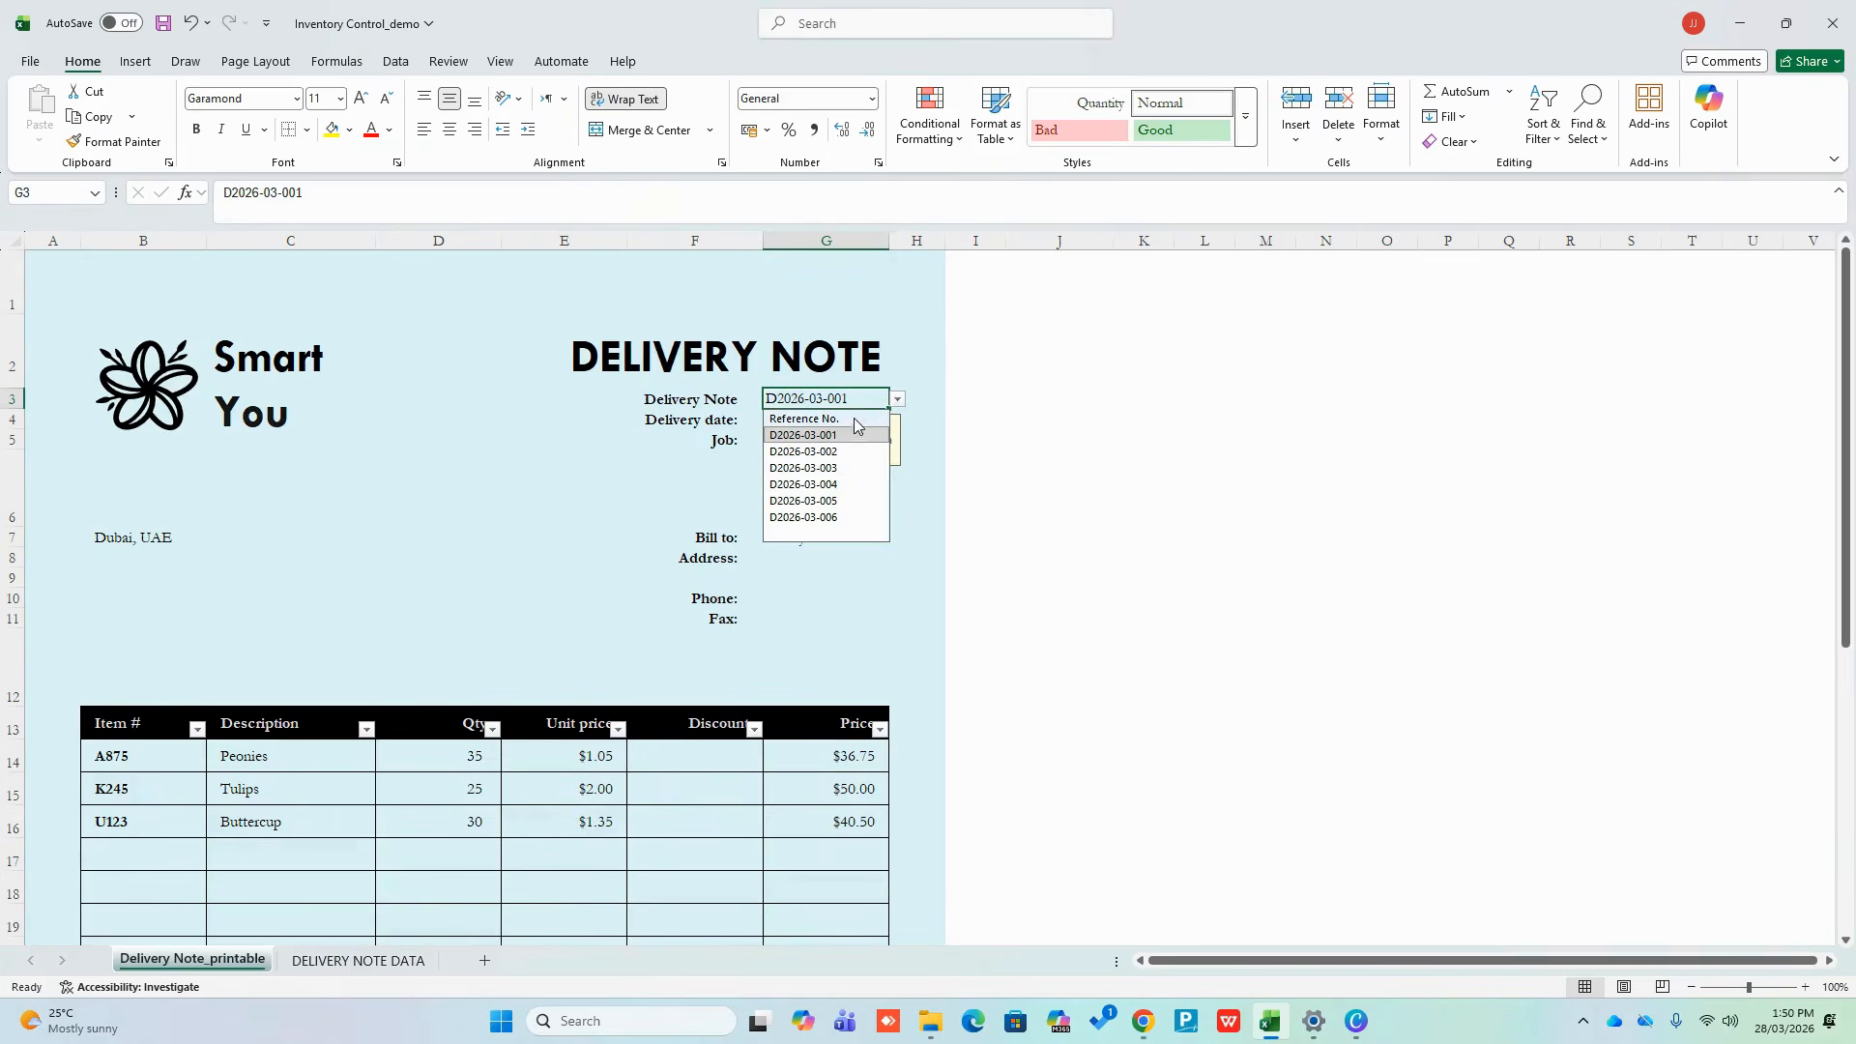
click(835, 518)
click(793, 419)
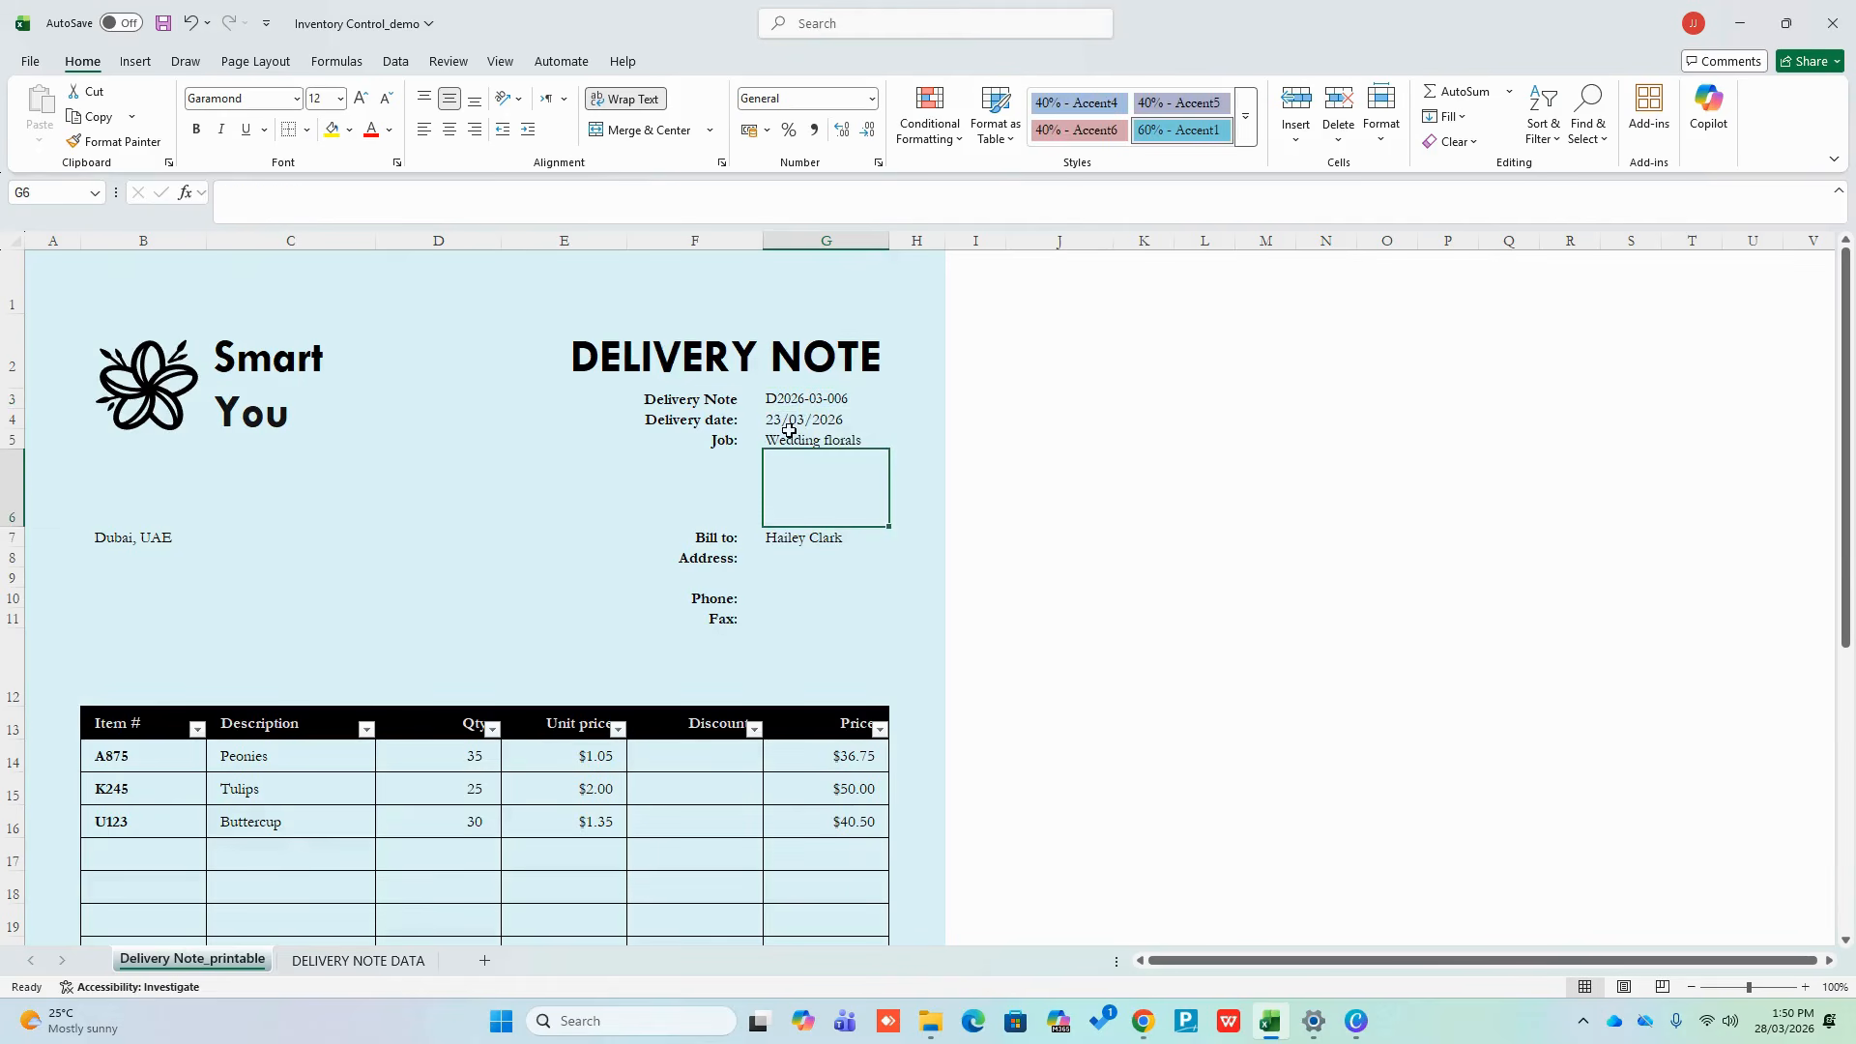
click(880, 391)
click(897, 398)
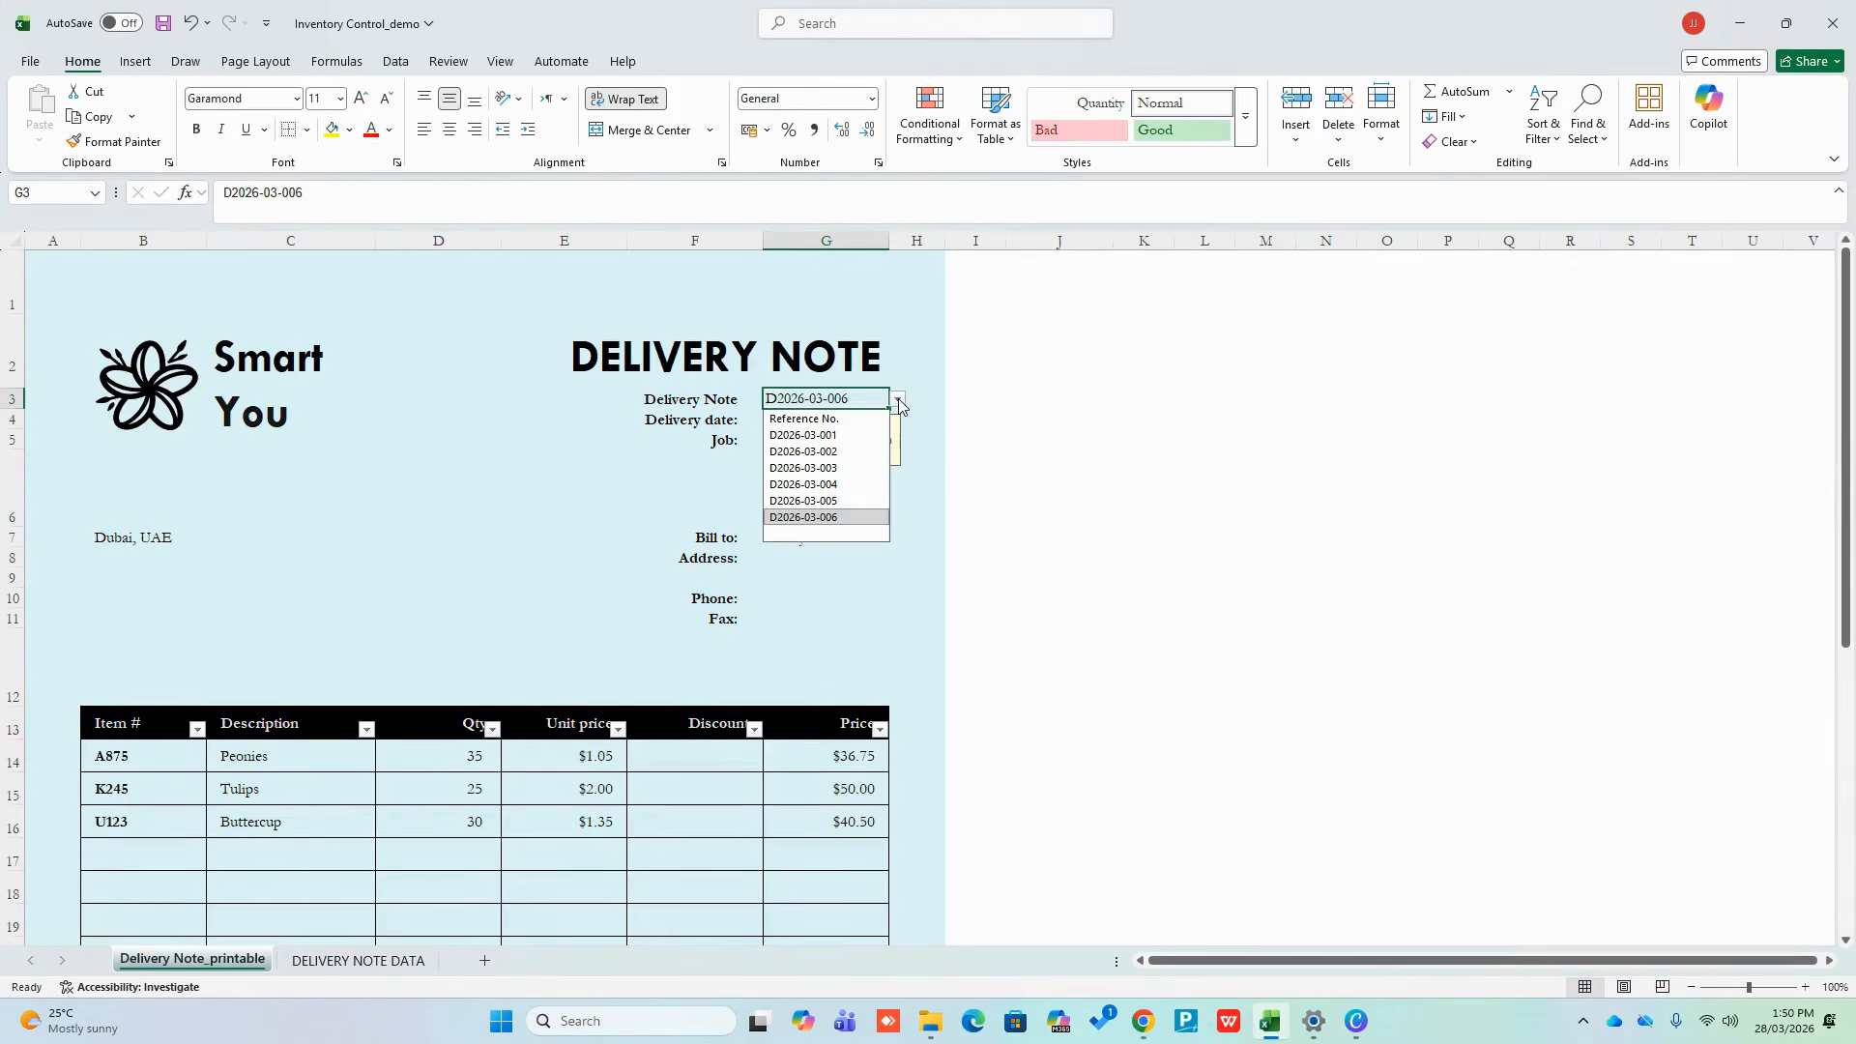
click(871, 436)
click(1073, 443)
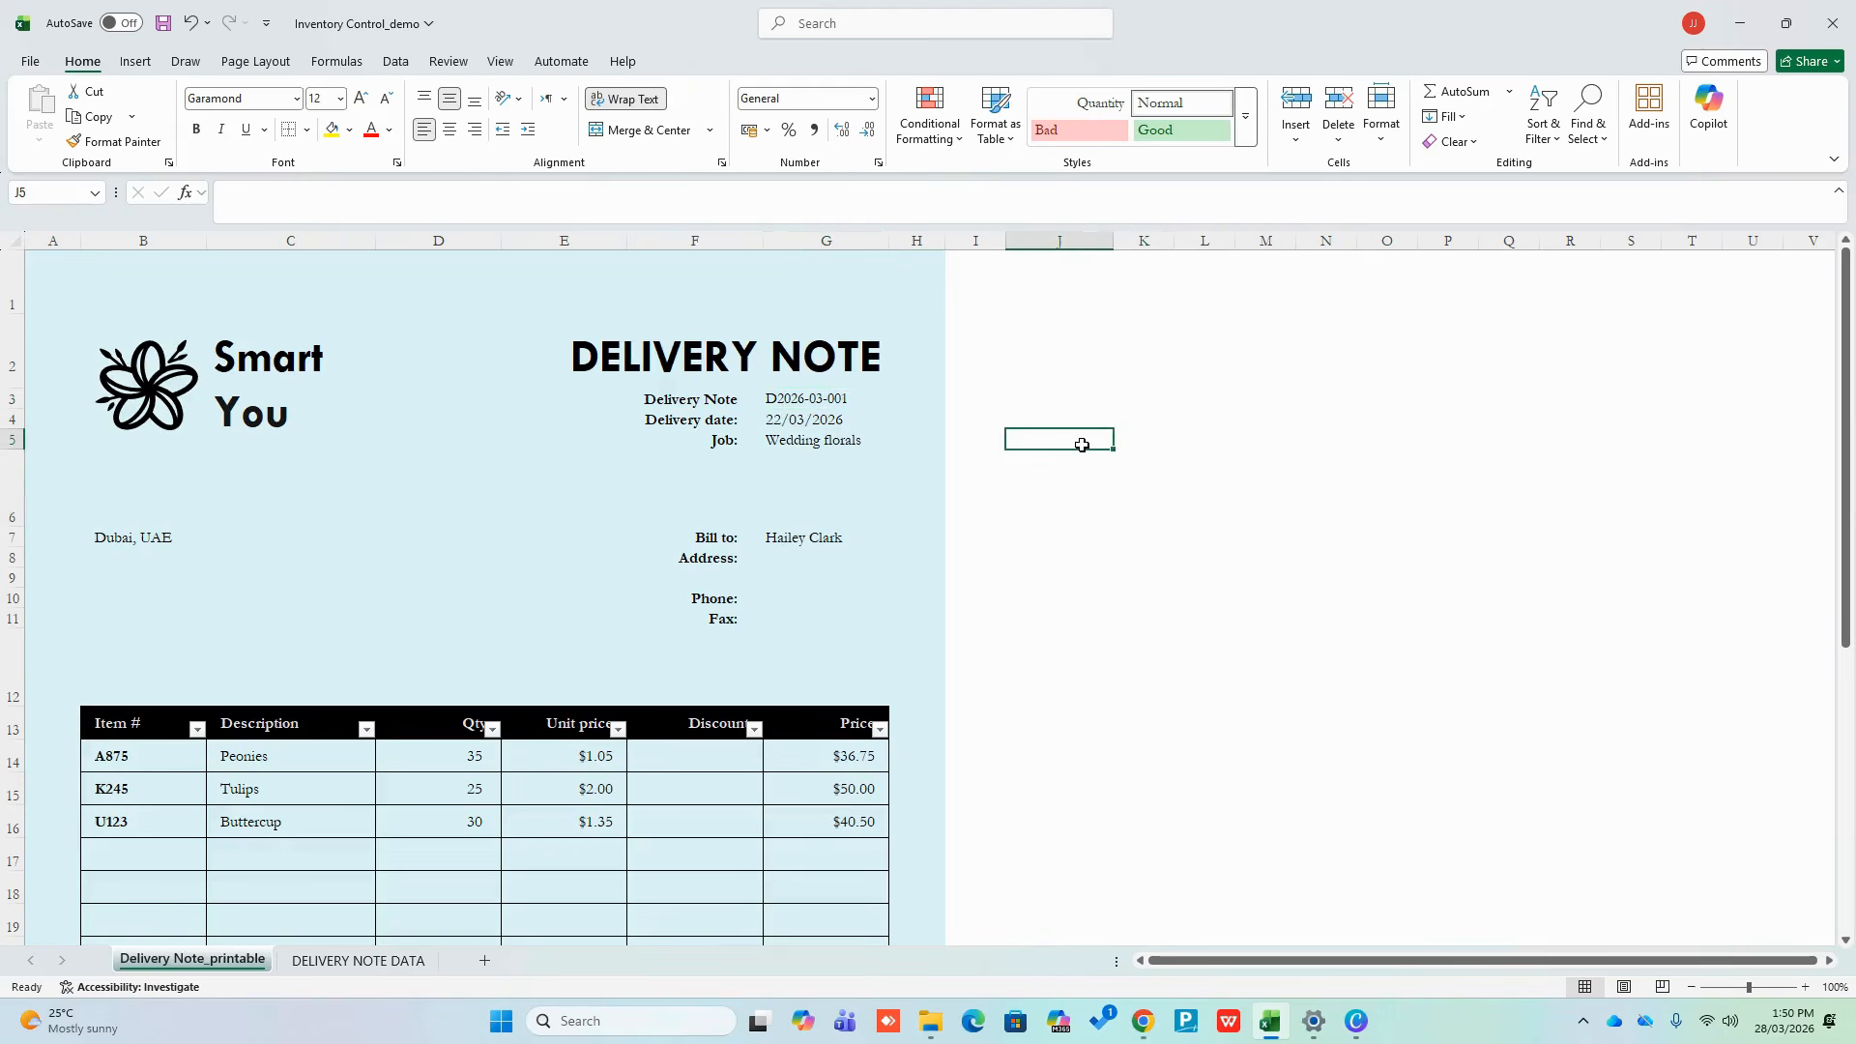
click(734, 449)
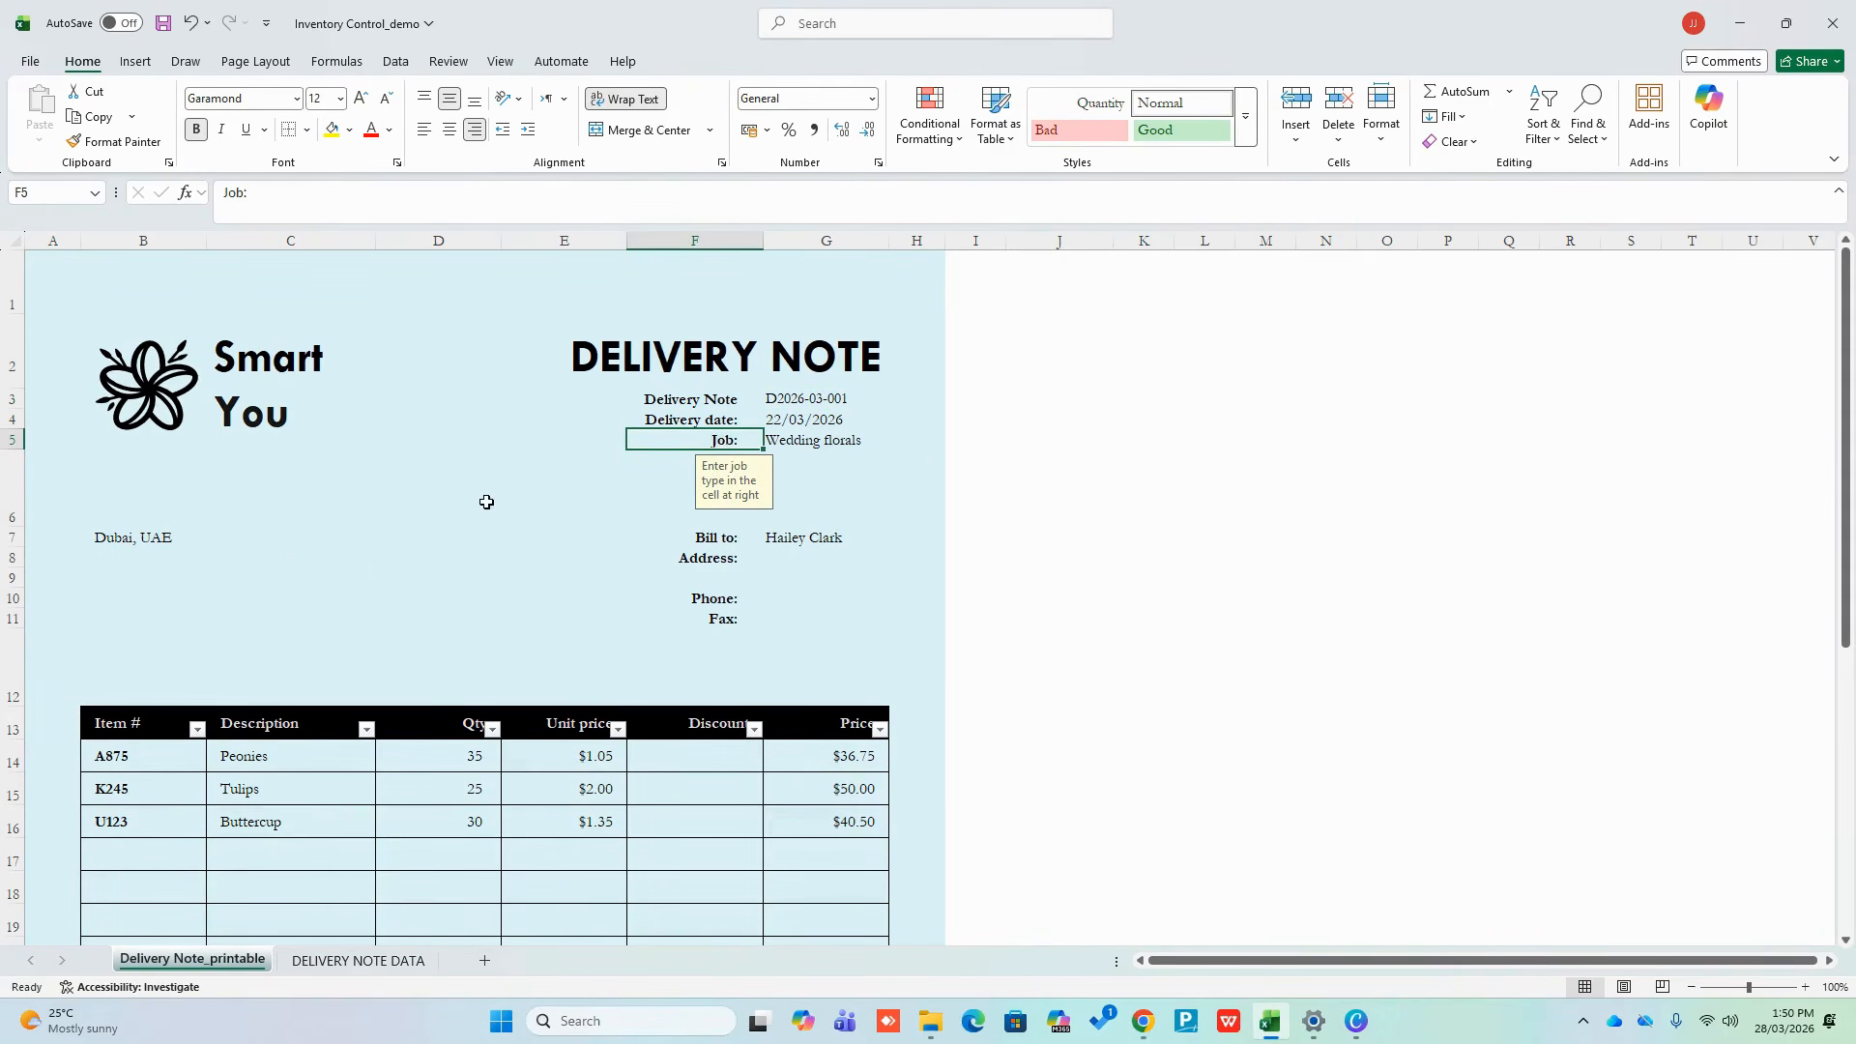
Check the Bill to and Address cells against the DELIVERY NOTE DATA table
click(785, 538)
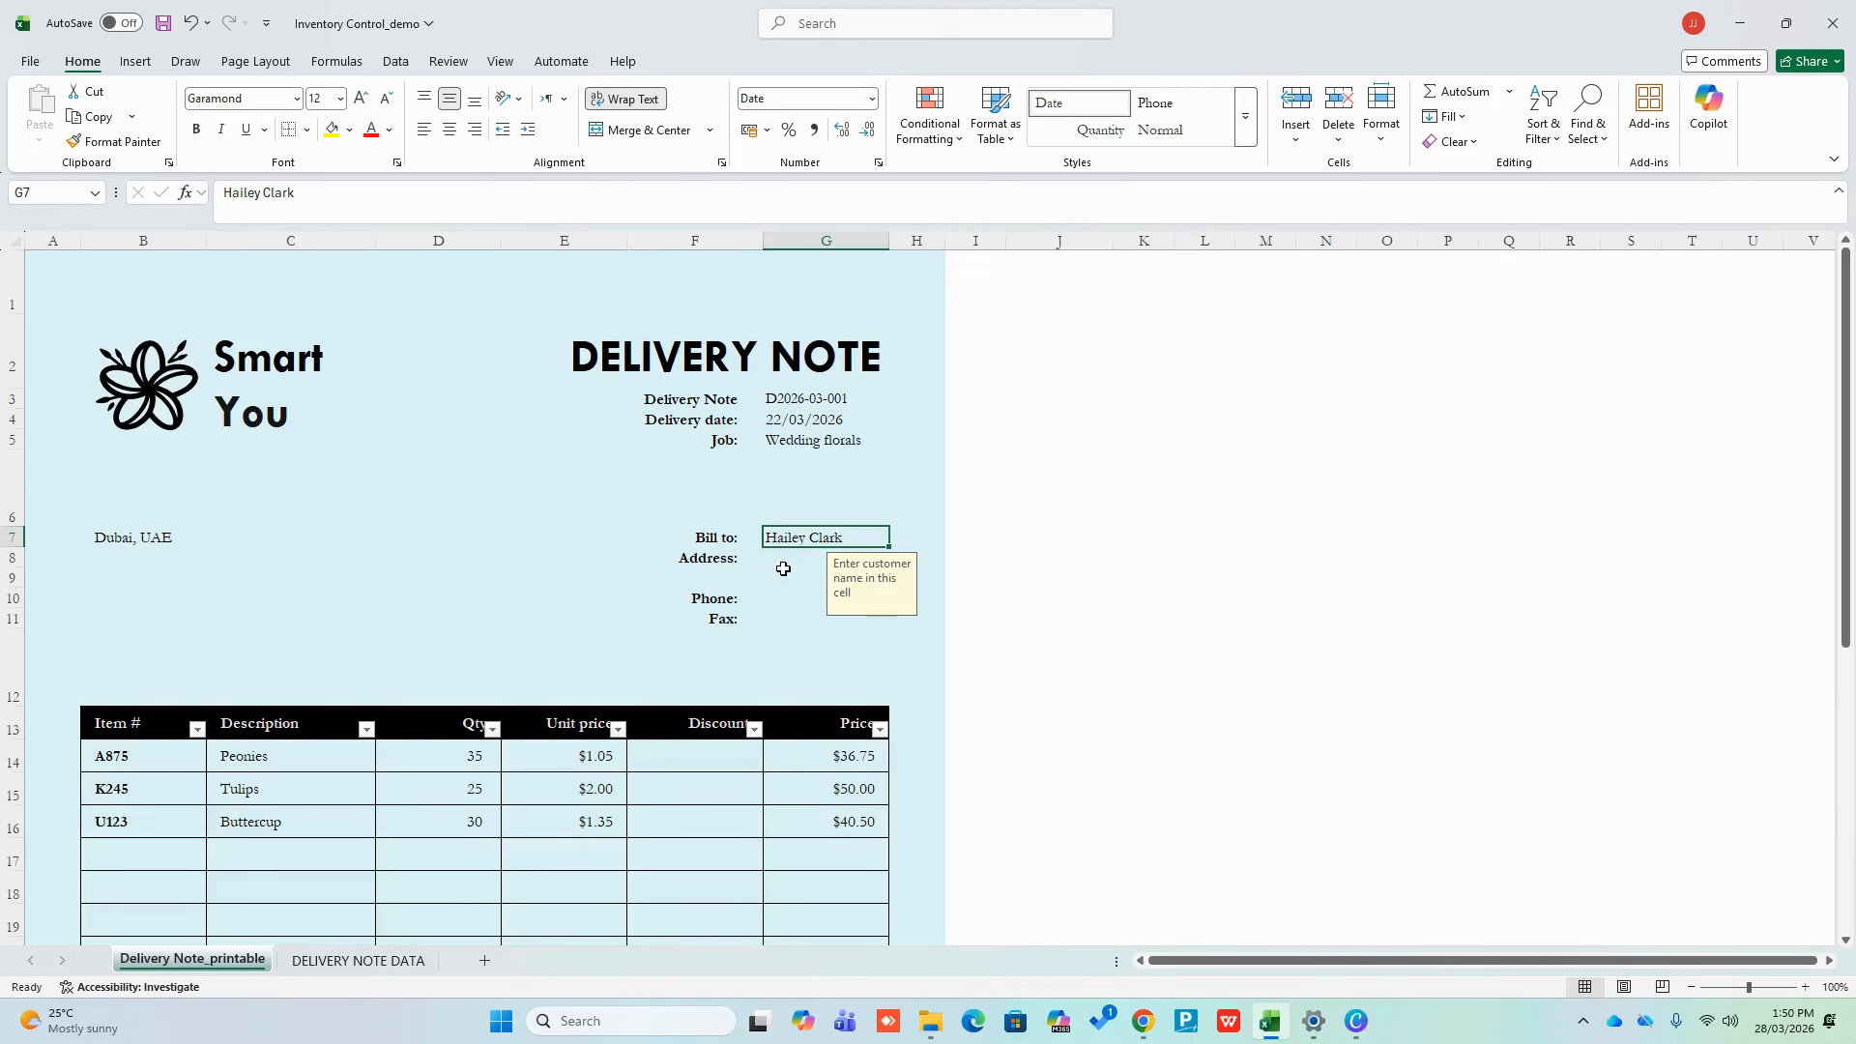
click(787, 560)
click(360, 960)
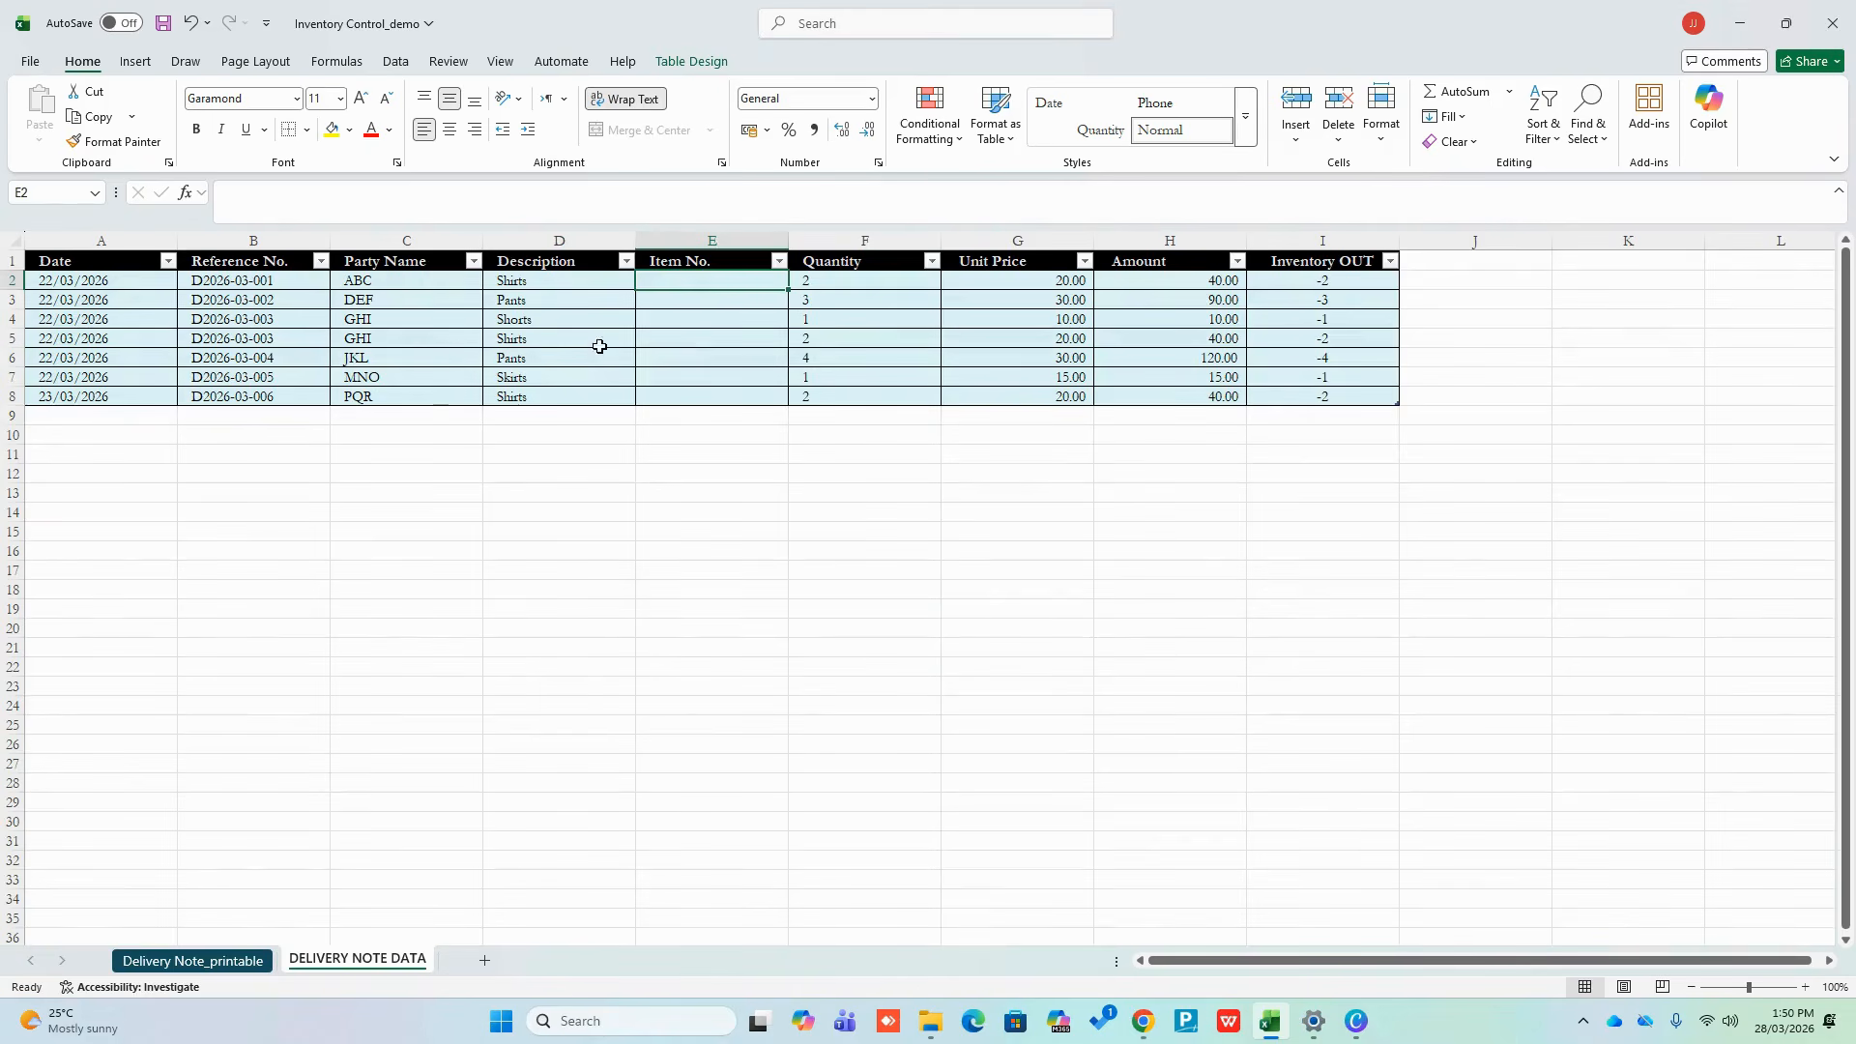
click(242, 960)
click(1029, 534)
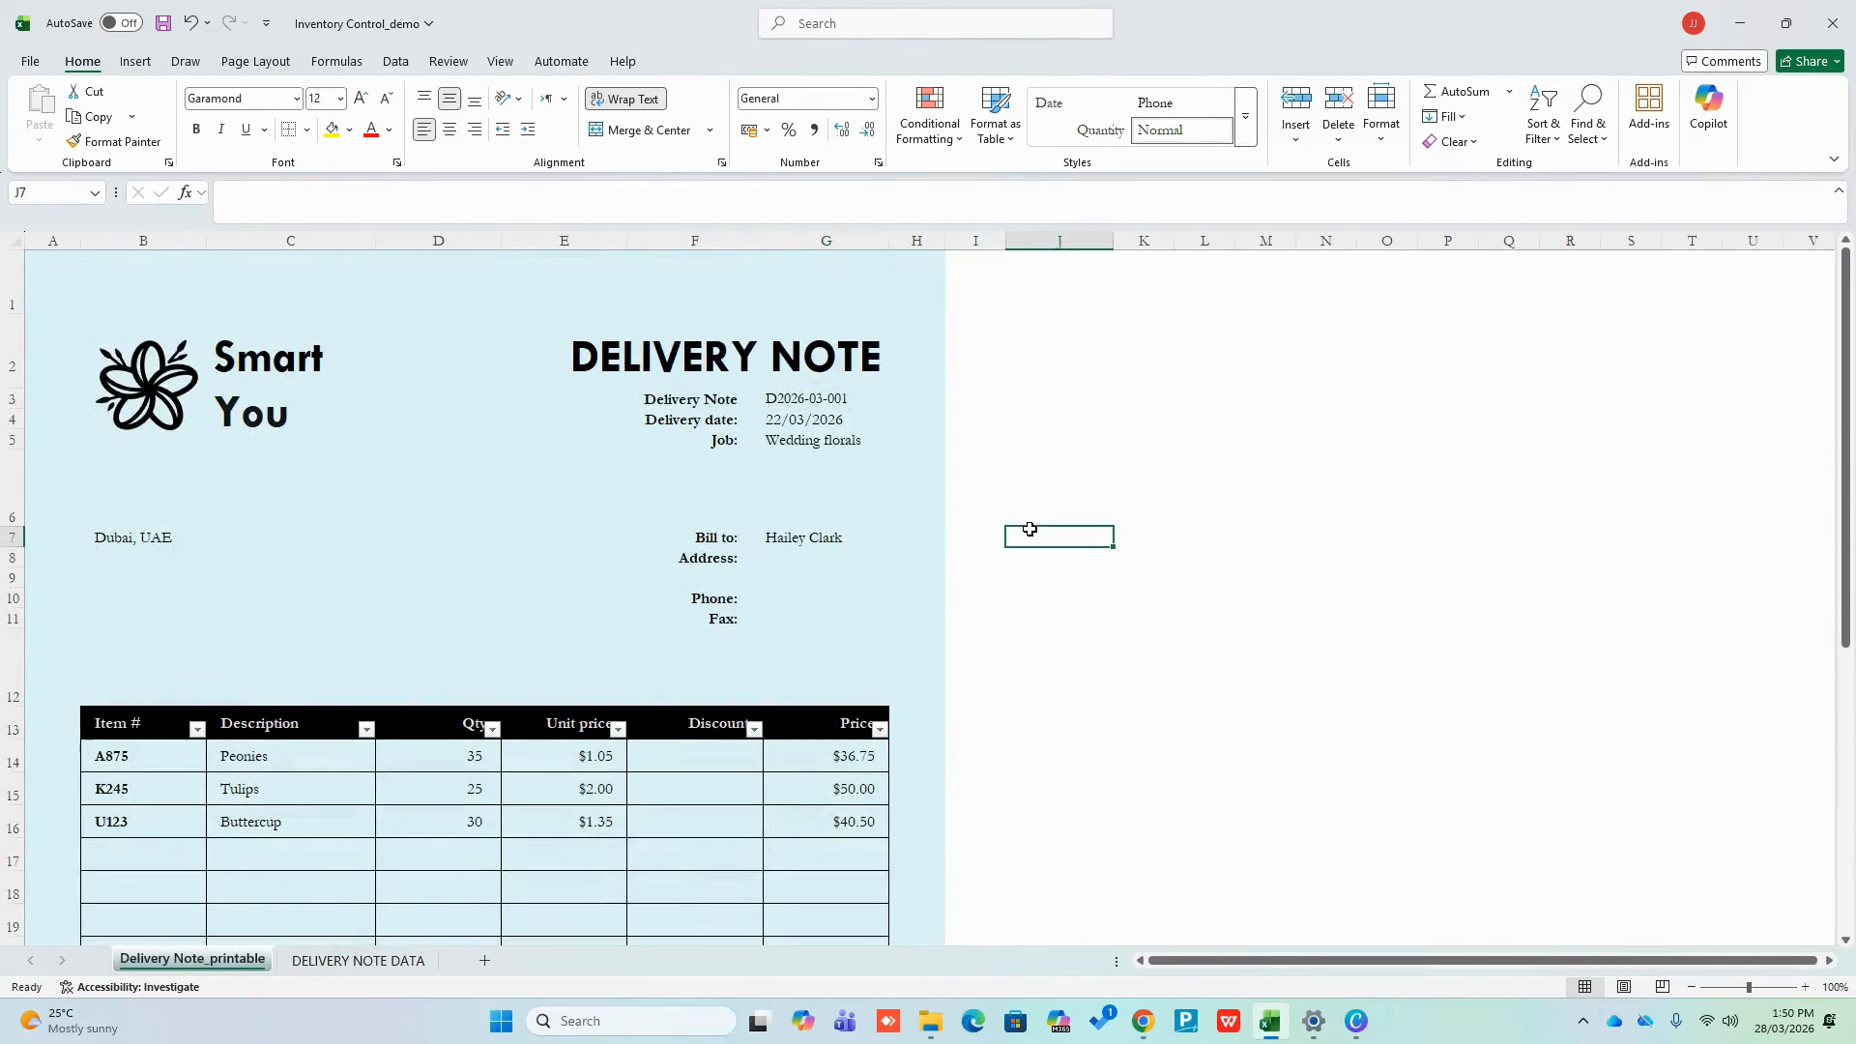
Clear the Job label and its Wedding florals value in F5:G5
drag(727, 440, 778, 437)
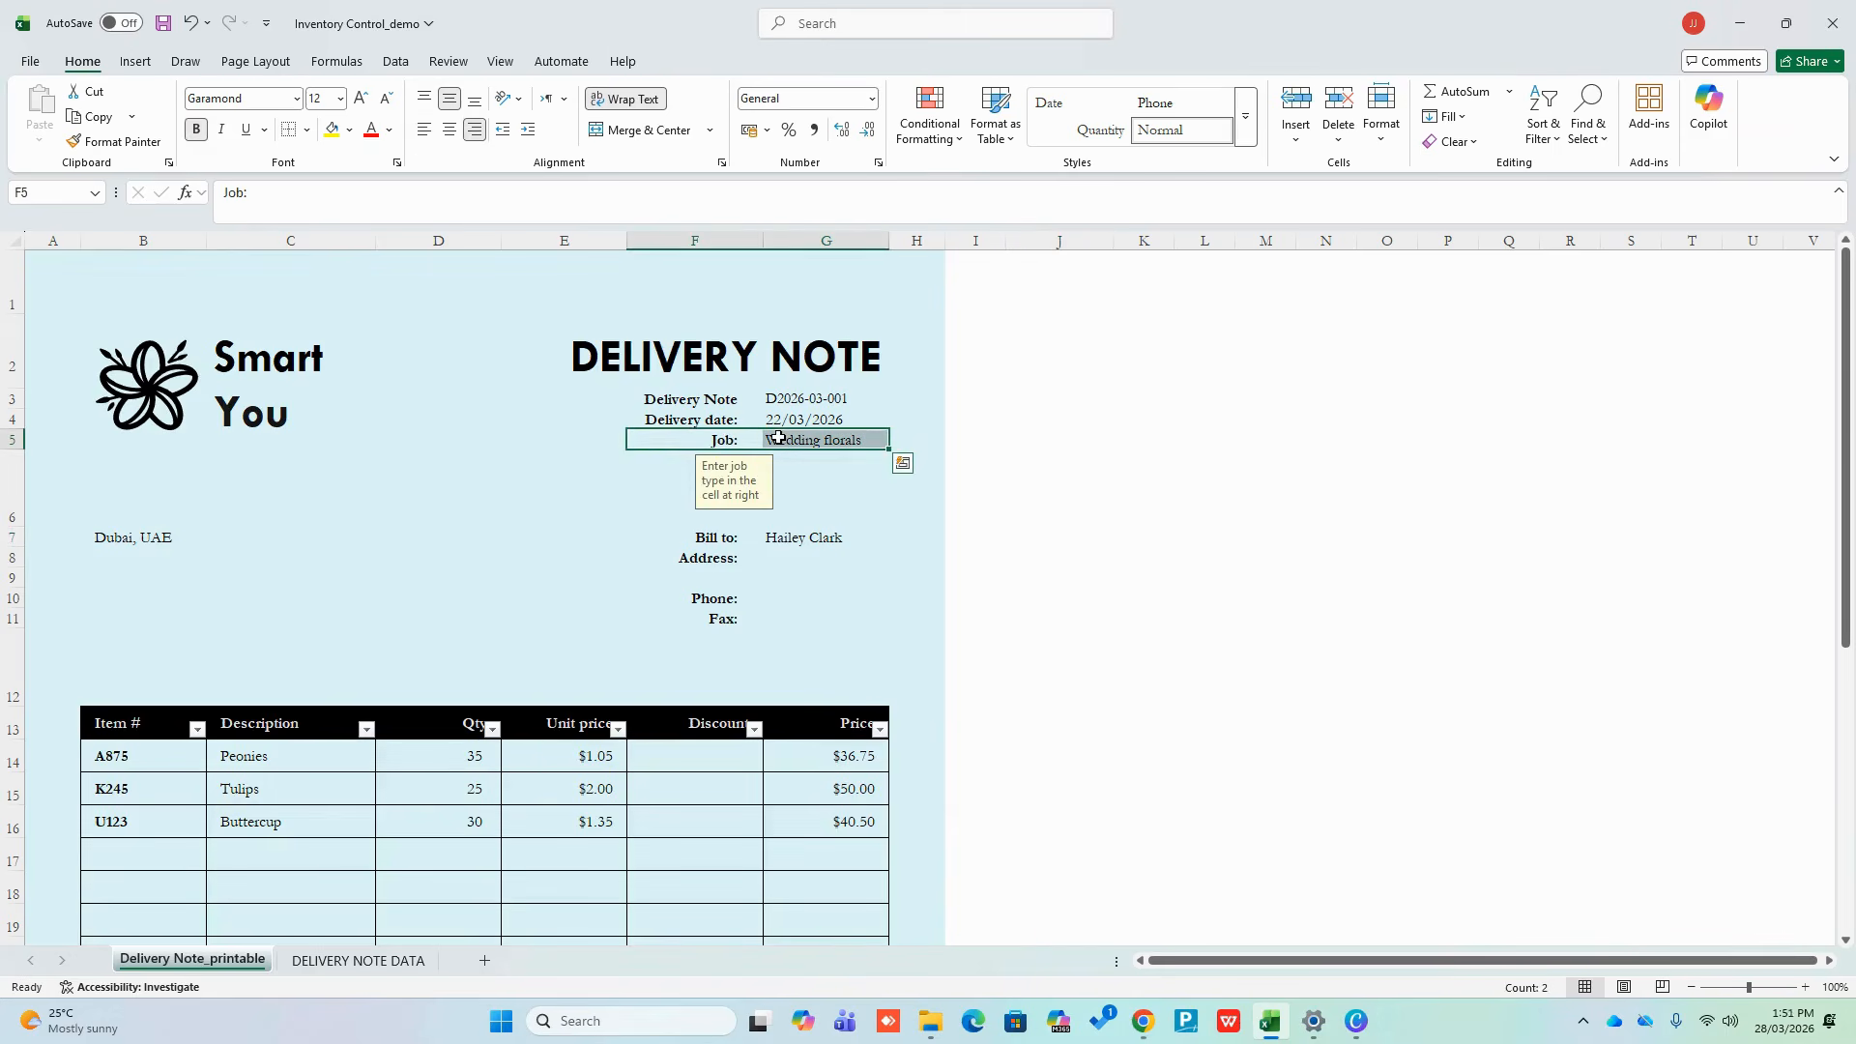
key(Delete)
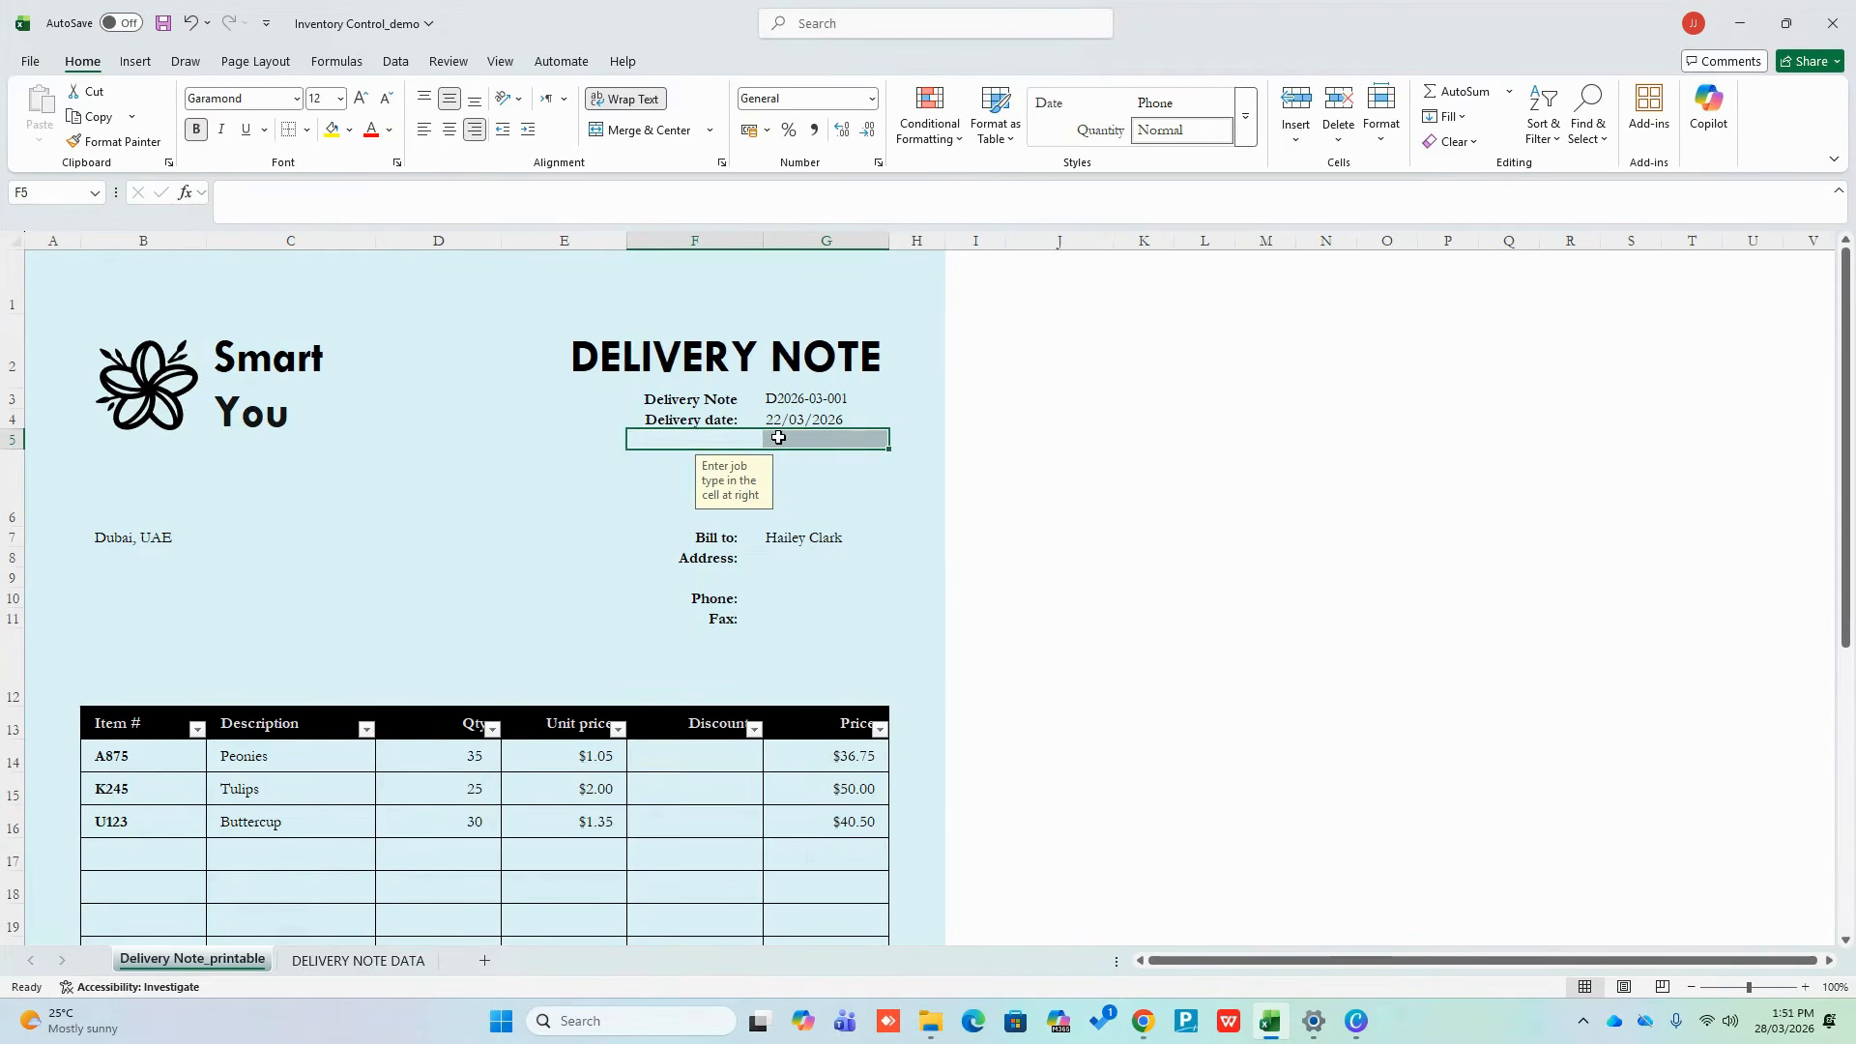
click(1107, 549)
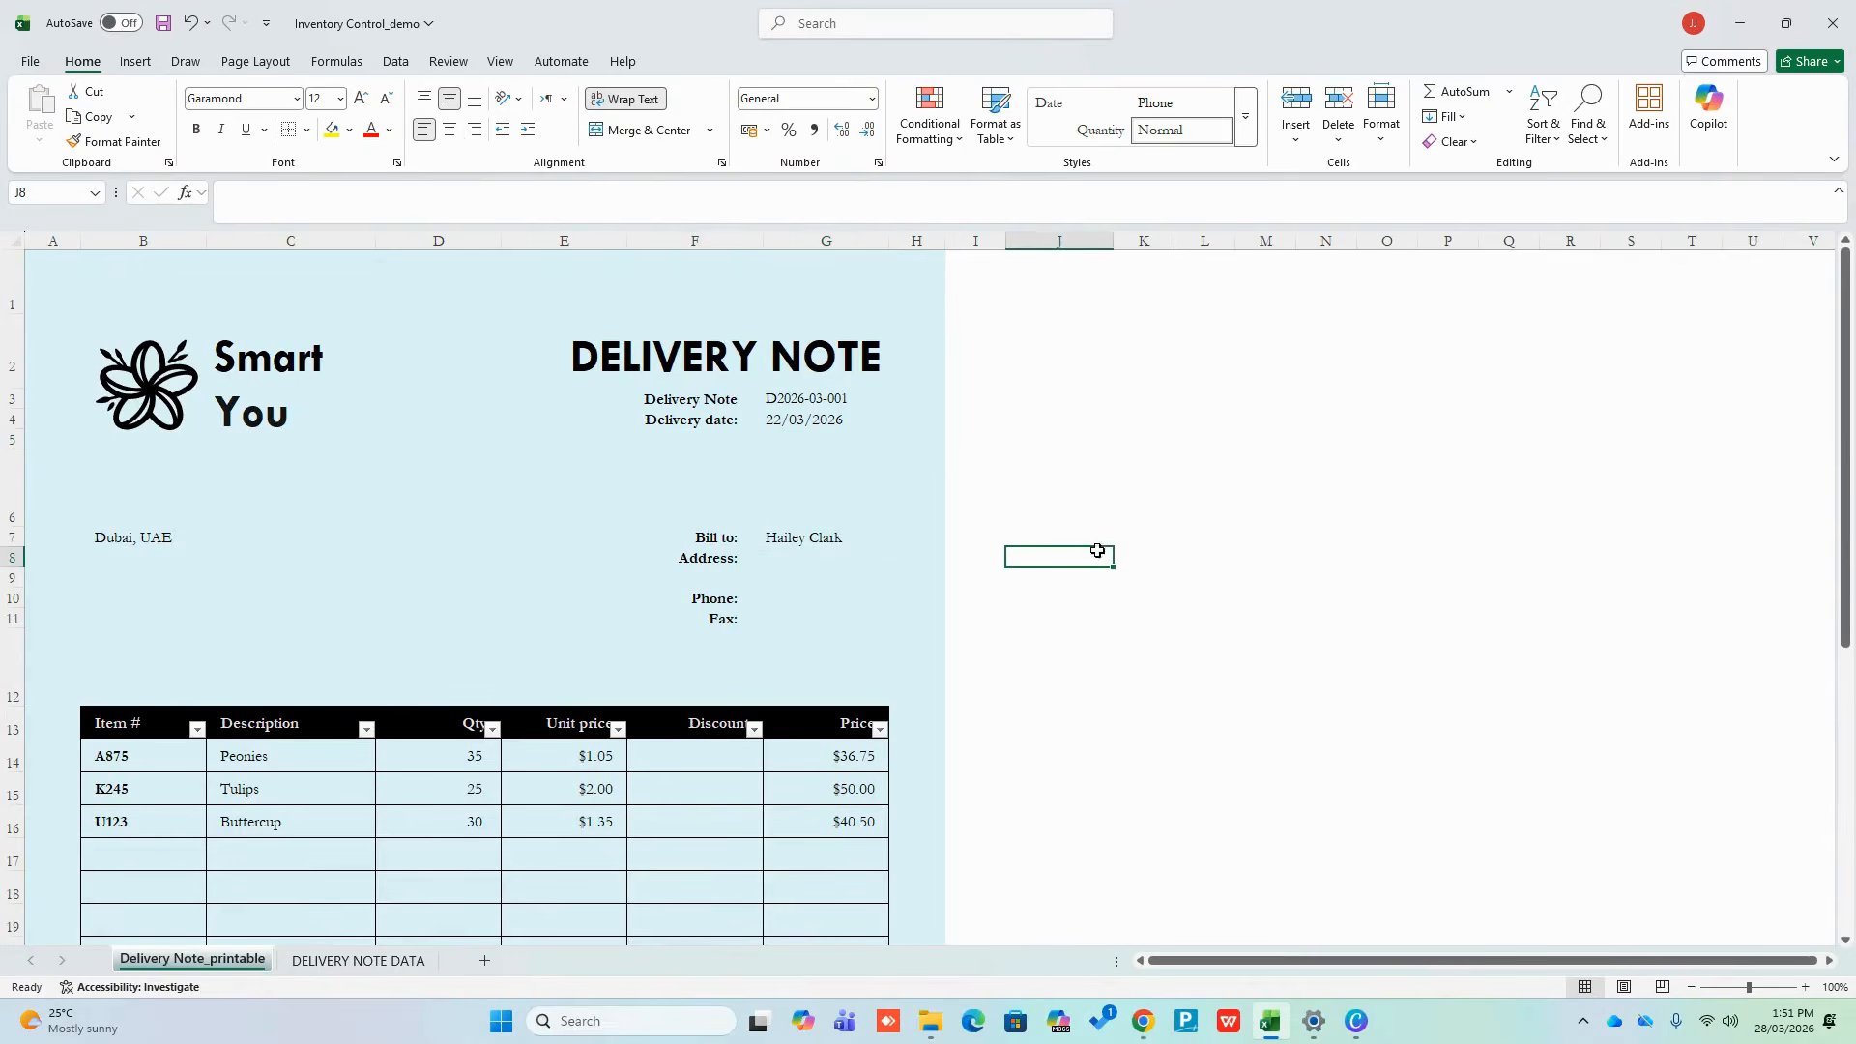
click(820, 538)
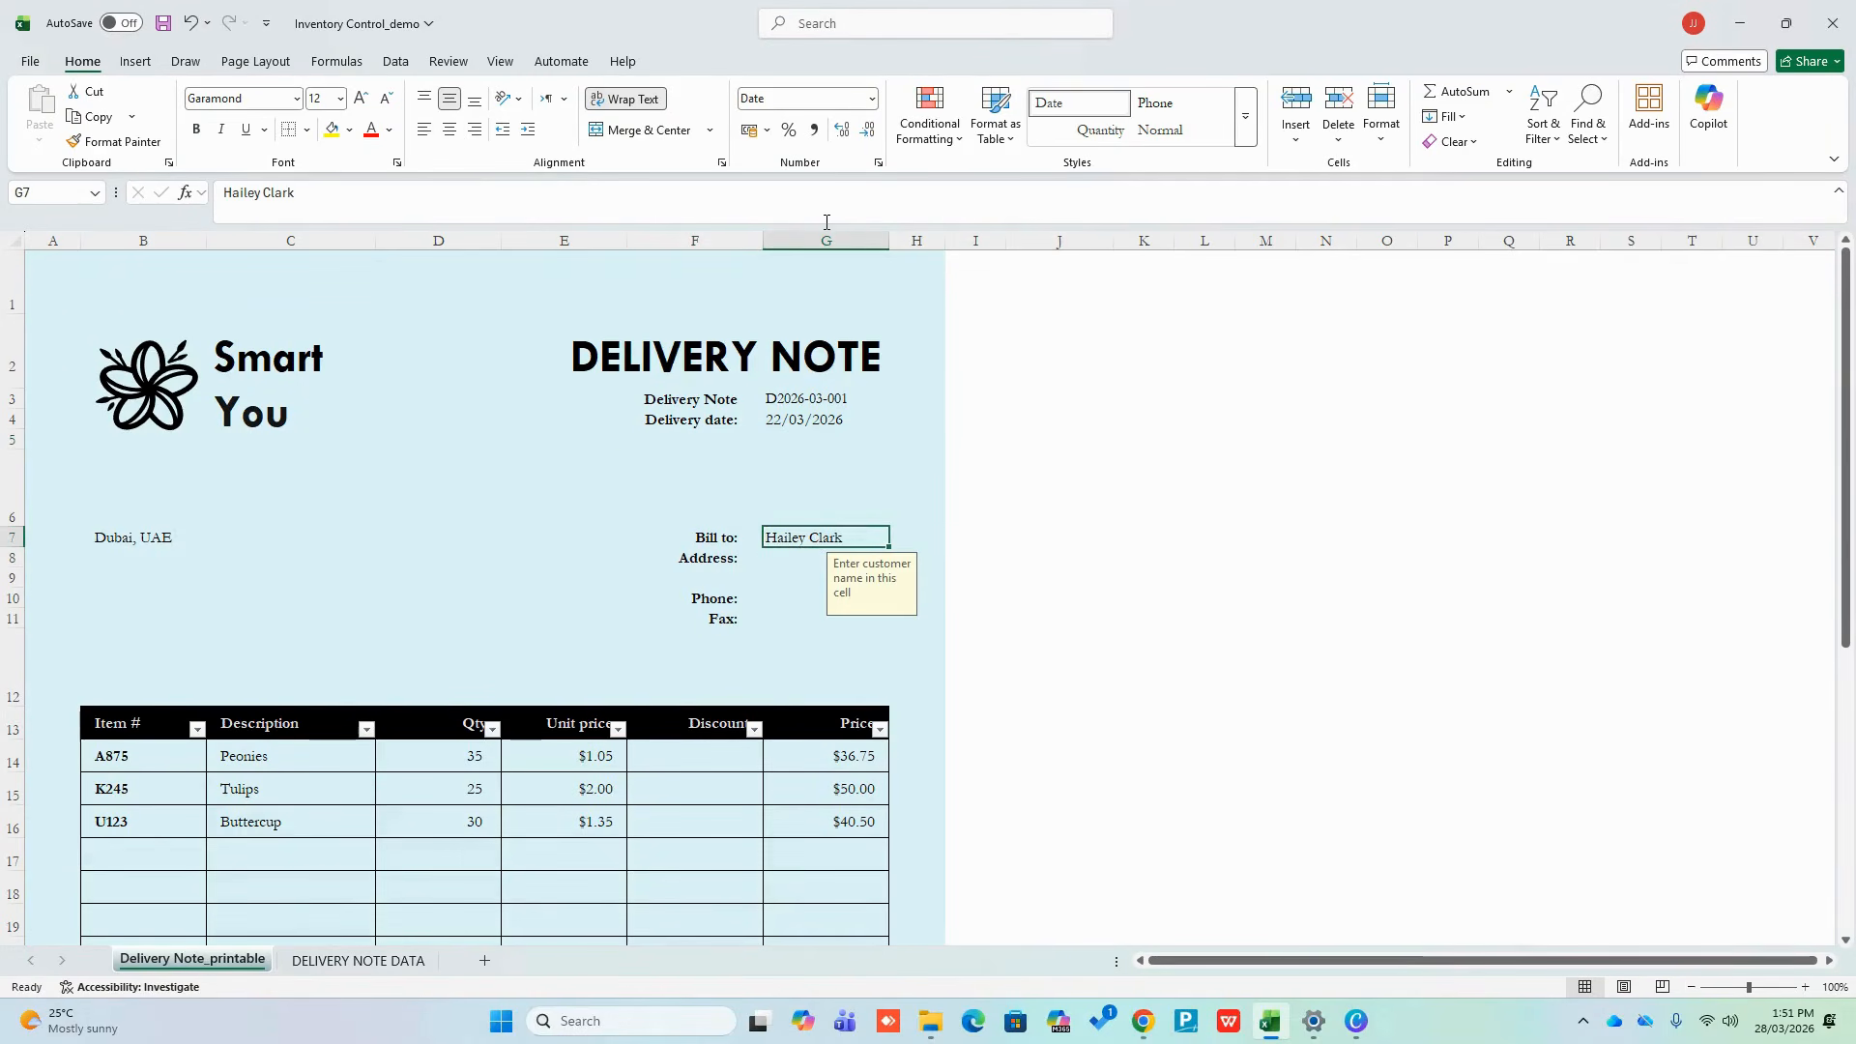
Enter =XLOOKUP(G3,Table1[Reference No.],Table1[Party Name]) in G7 so Bill to shows ABC
text(=)
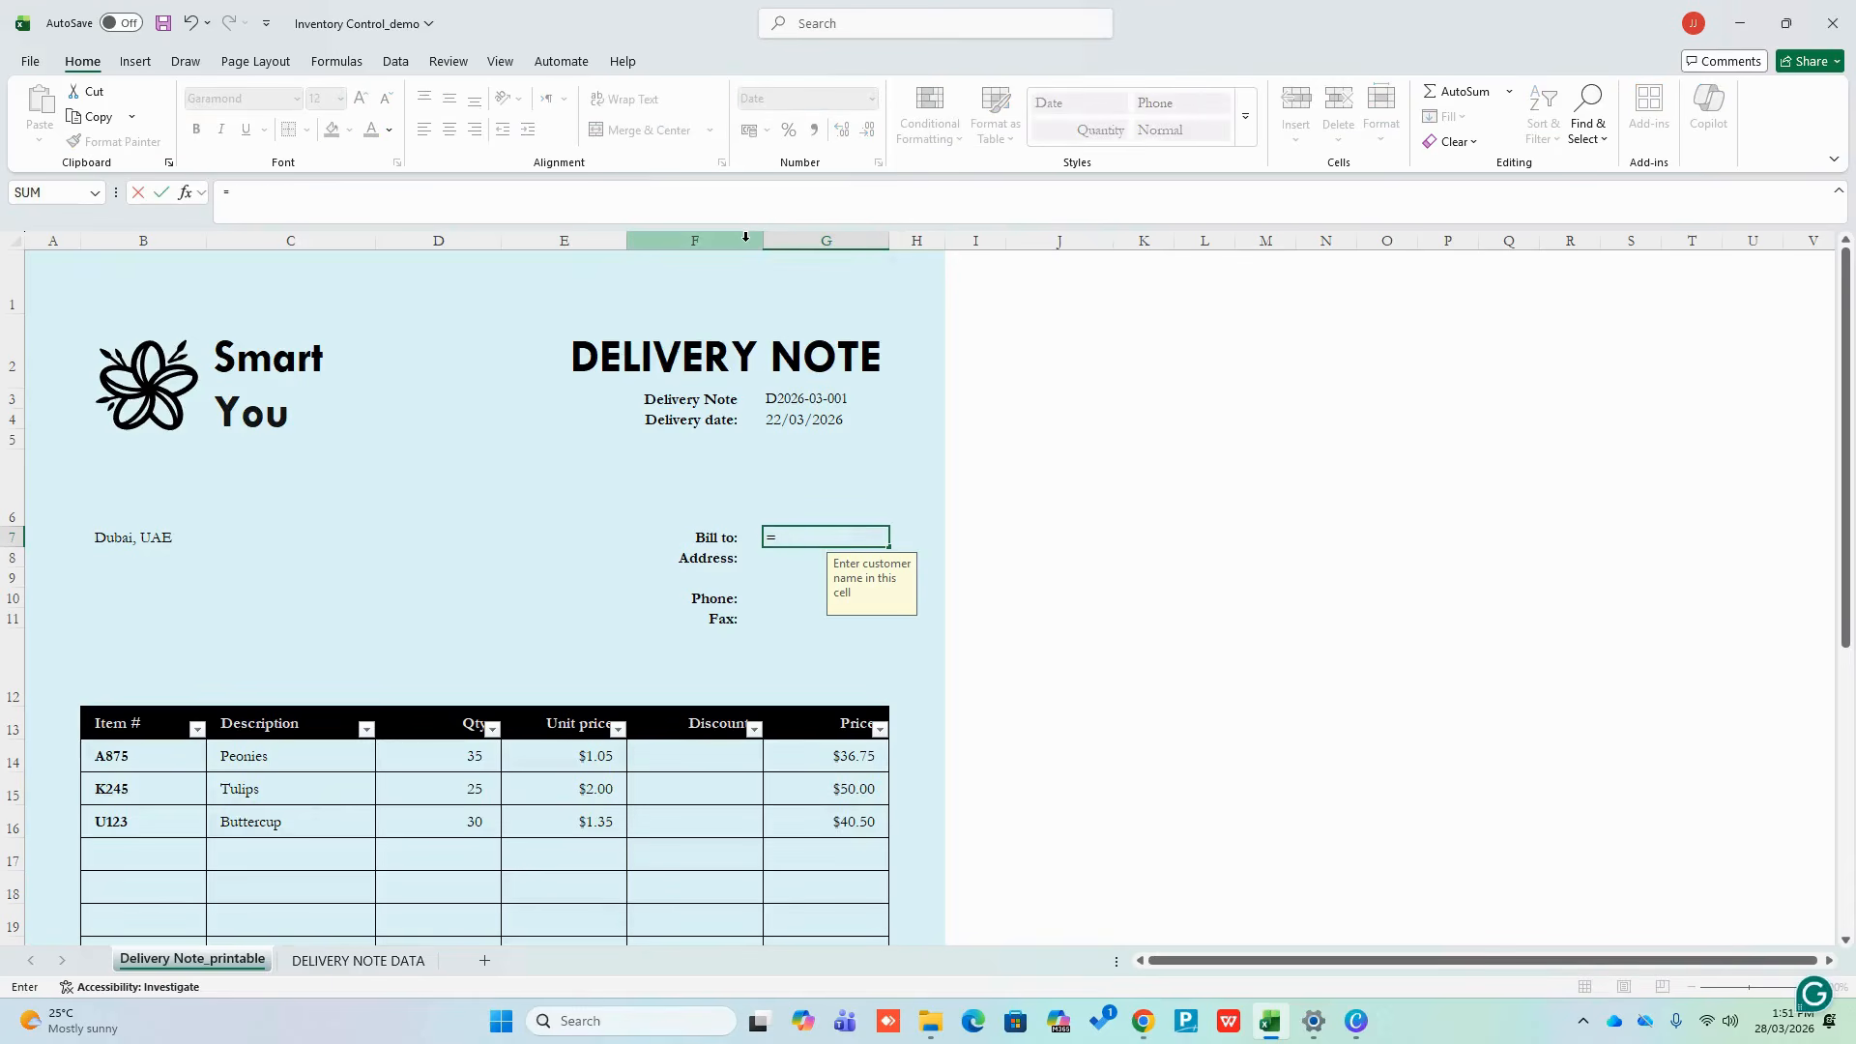
text(c)
key(BackSpace)
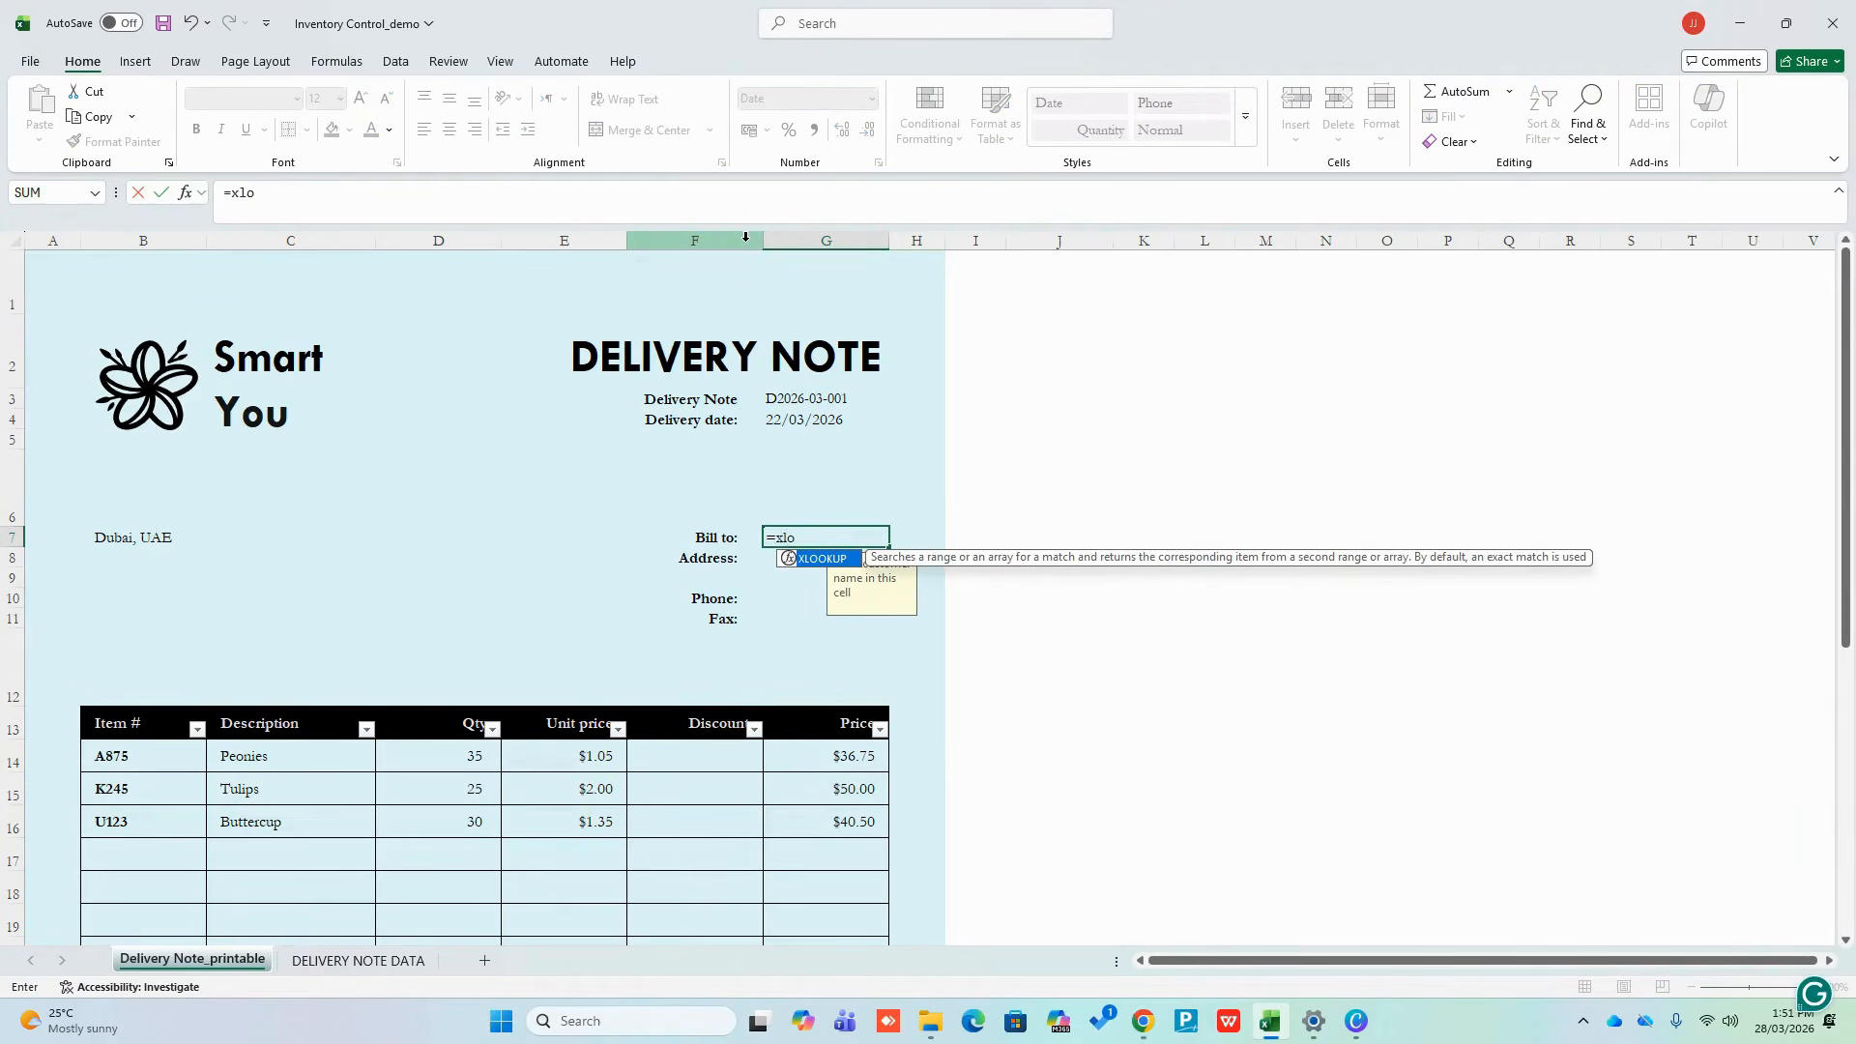
text(okup()
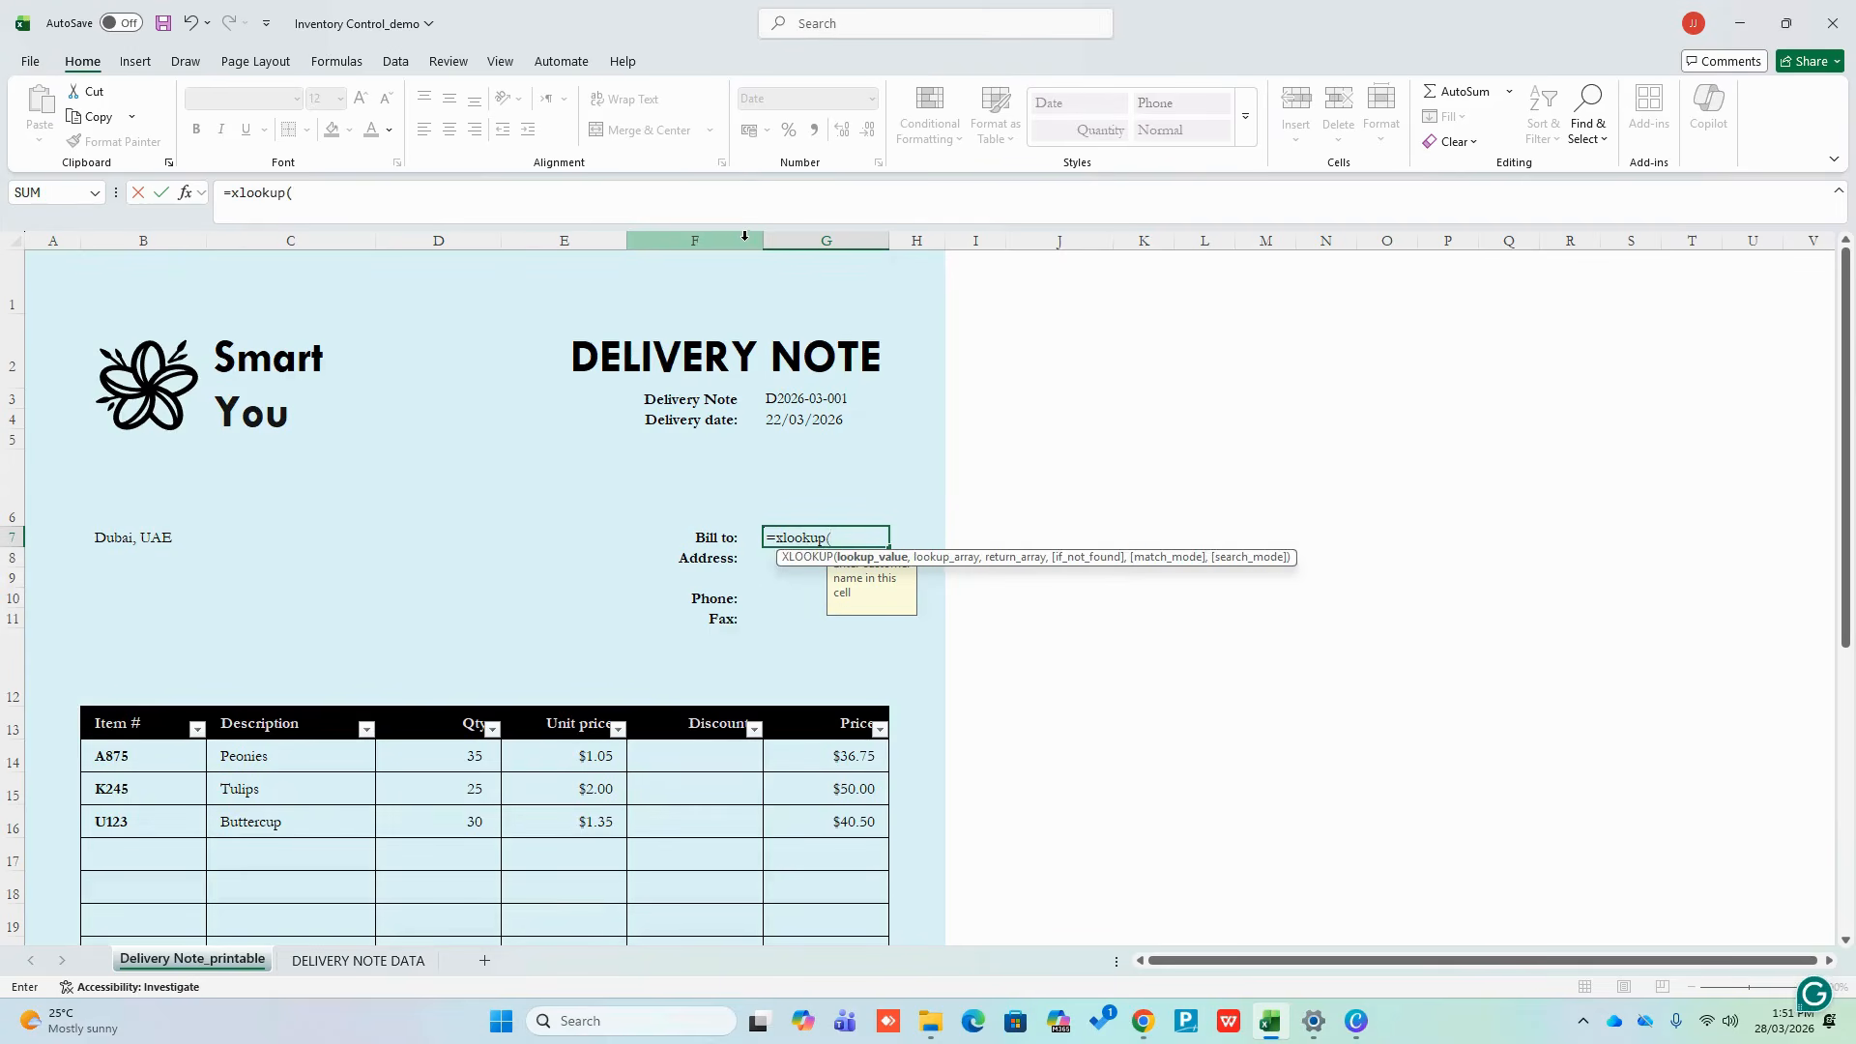
click(790, 404)
text(,)
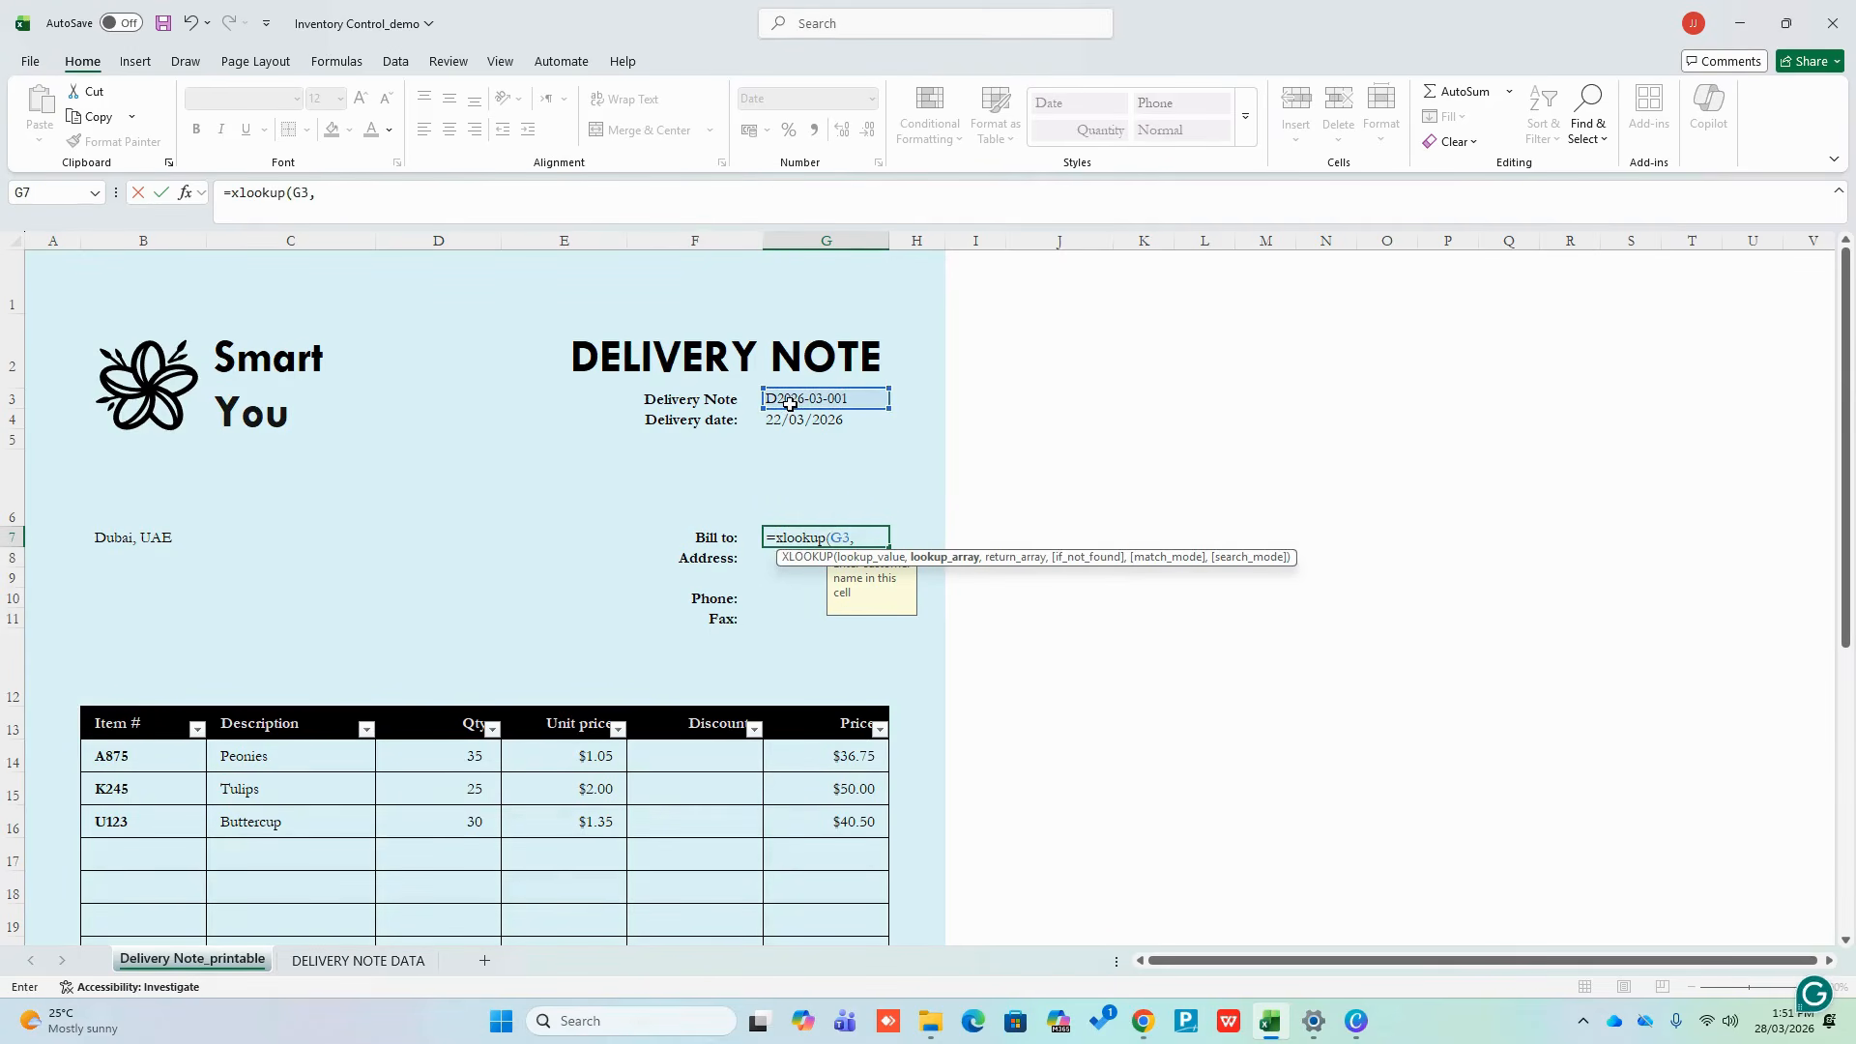
click(358, 960)
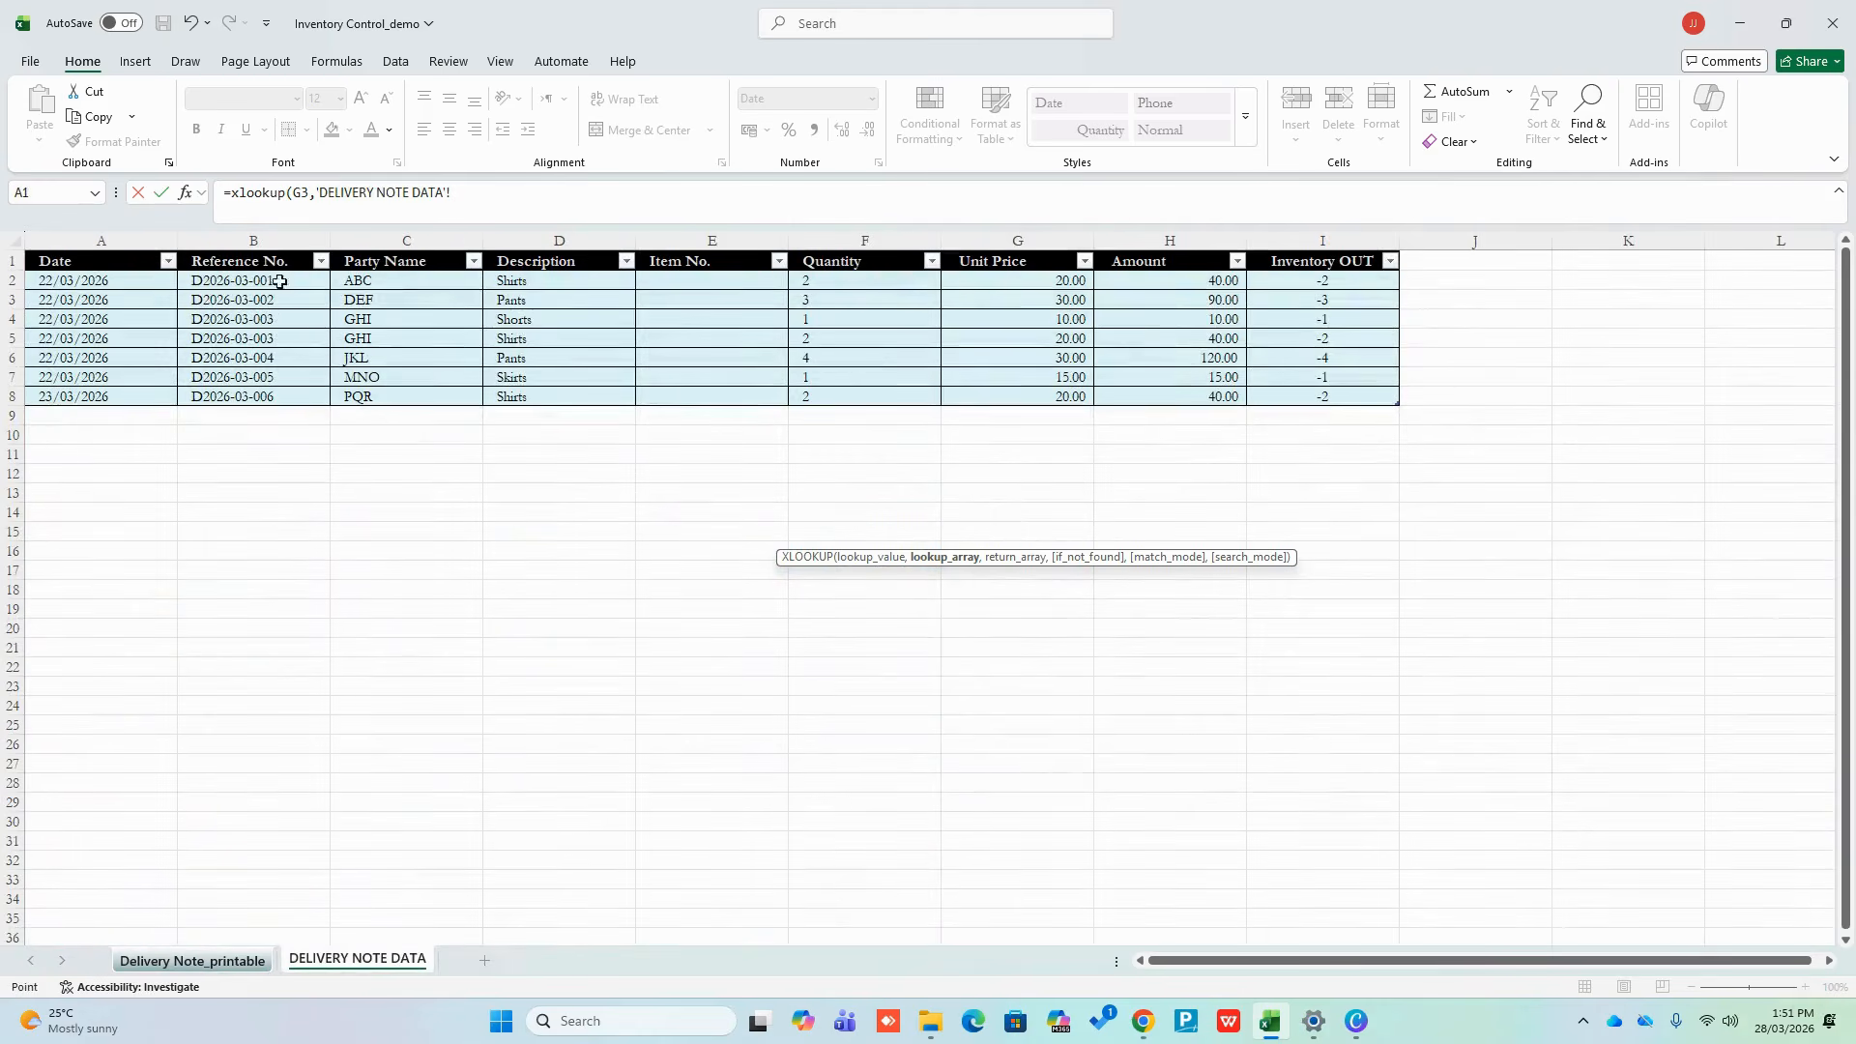
drag(279, 281, 275, 391)
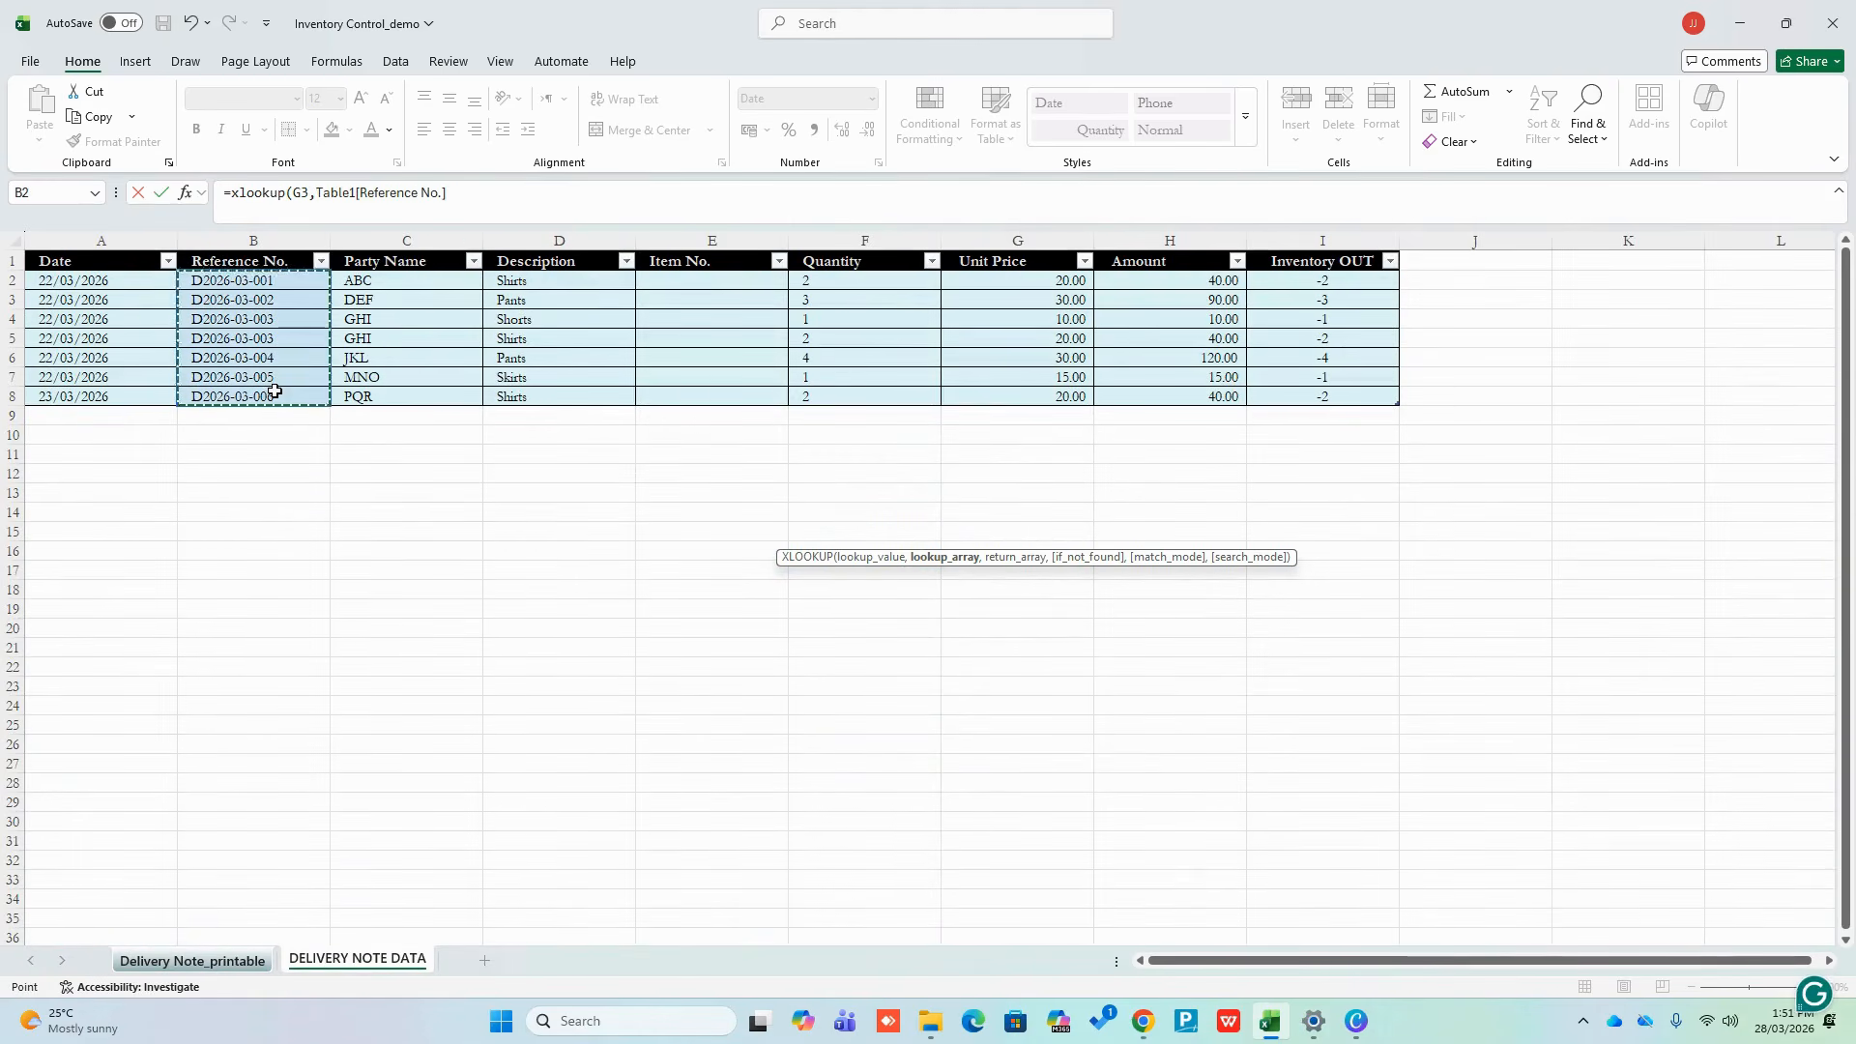
text(,)
drag(359, 280, 364, 394)
text())
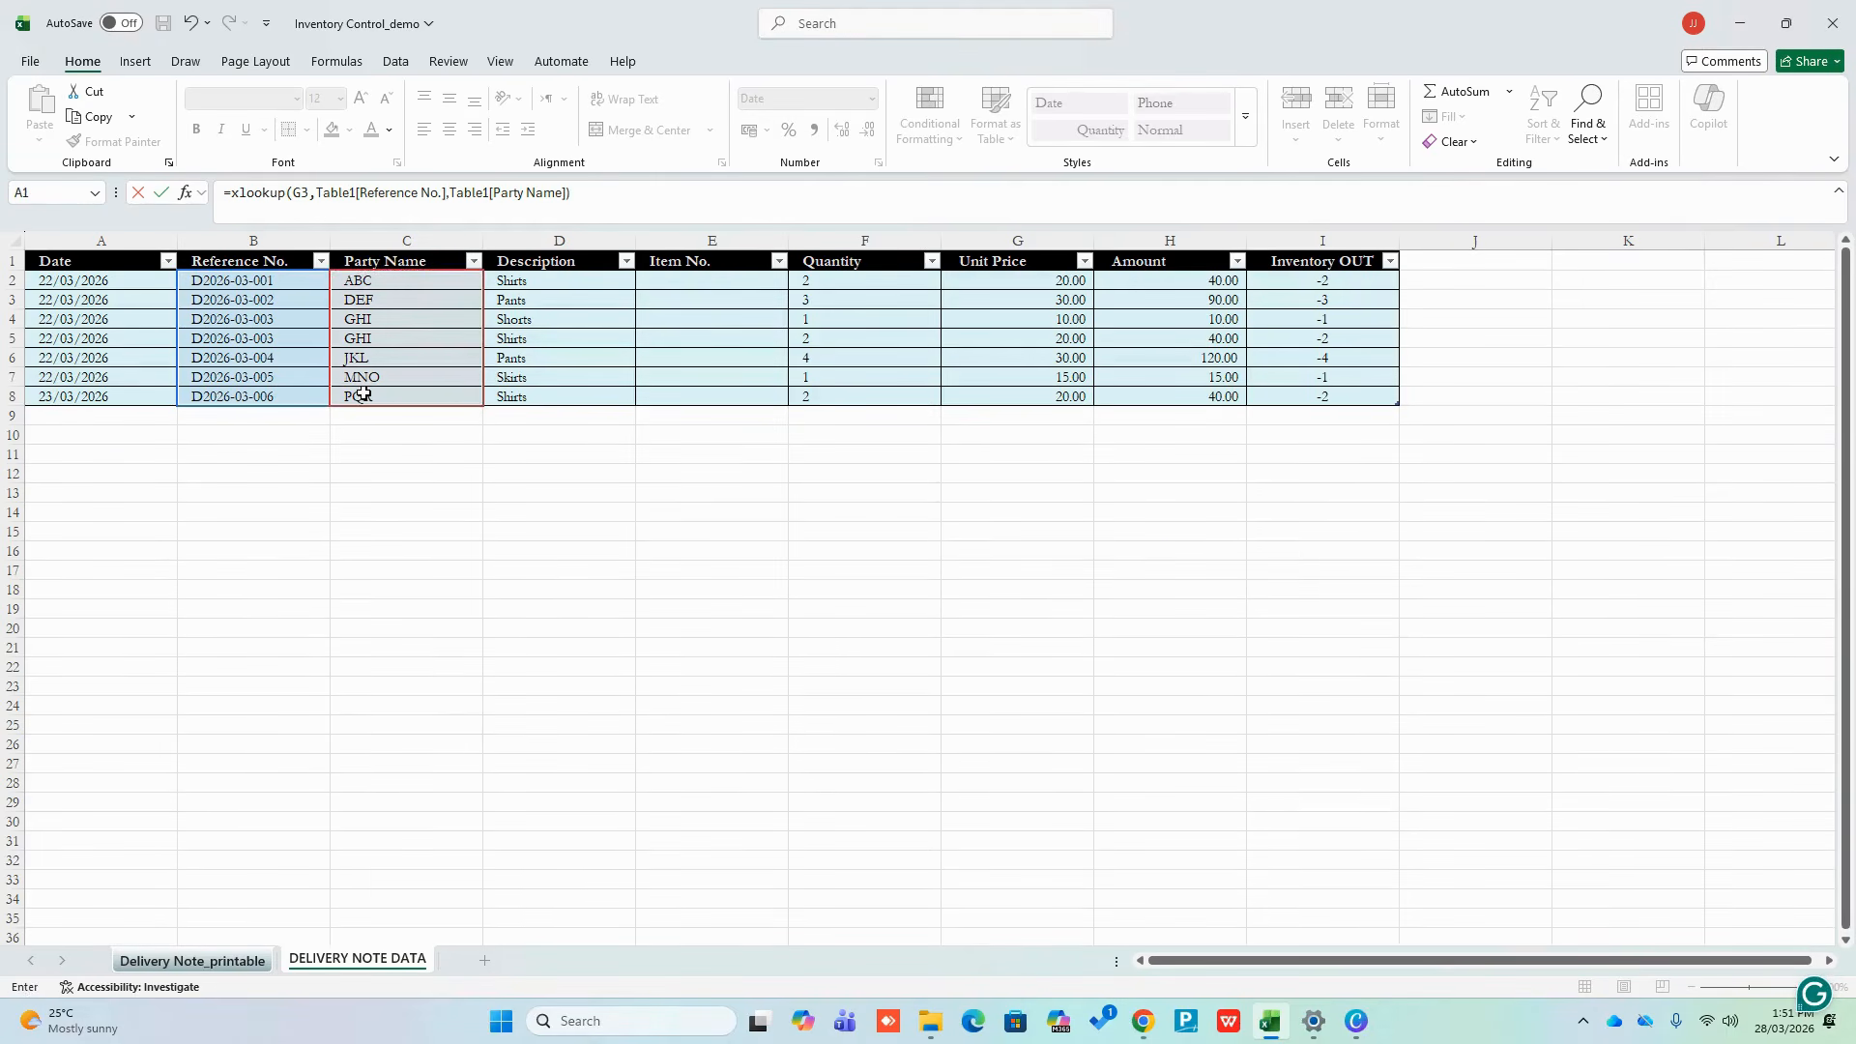
key(Return)
click(1055, 463)
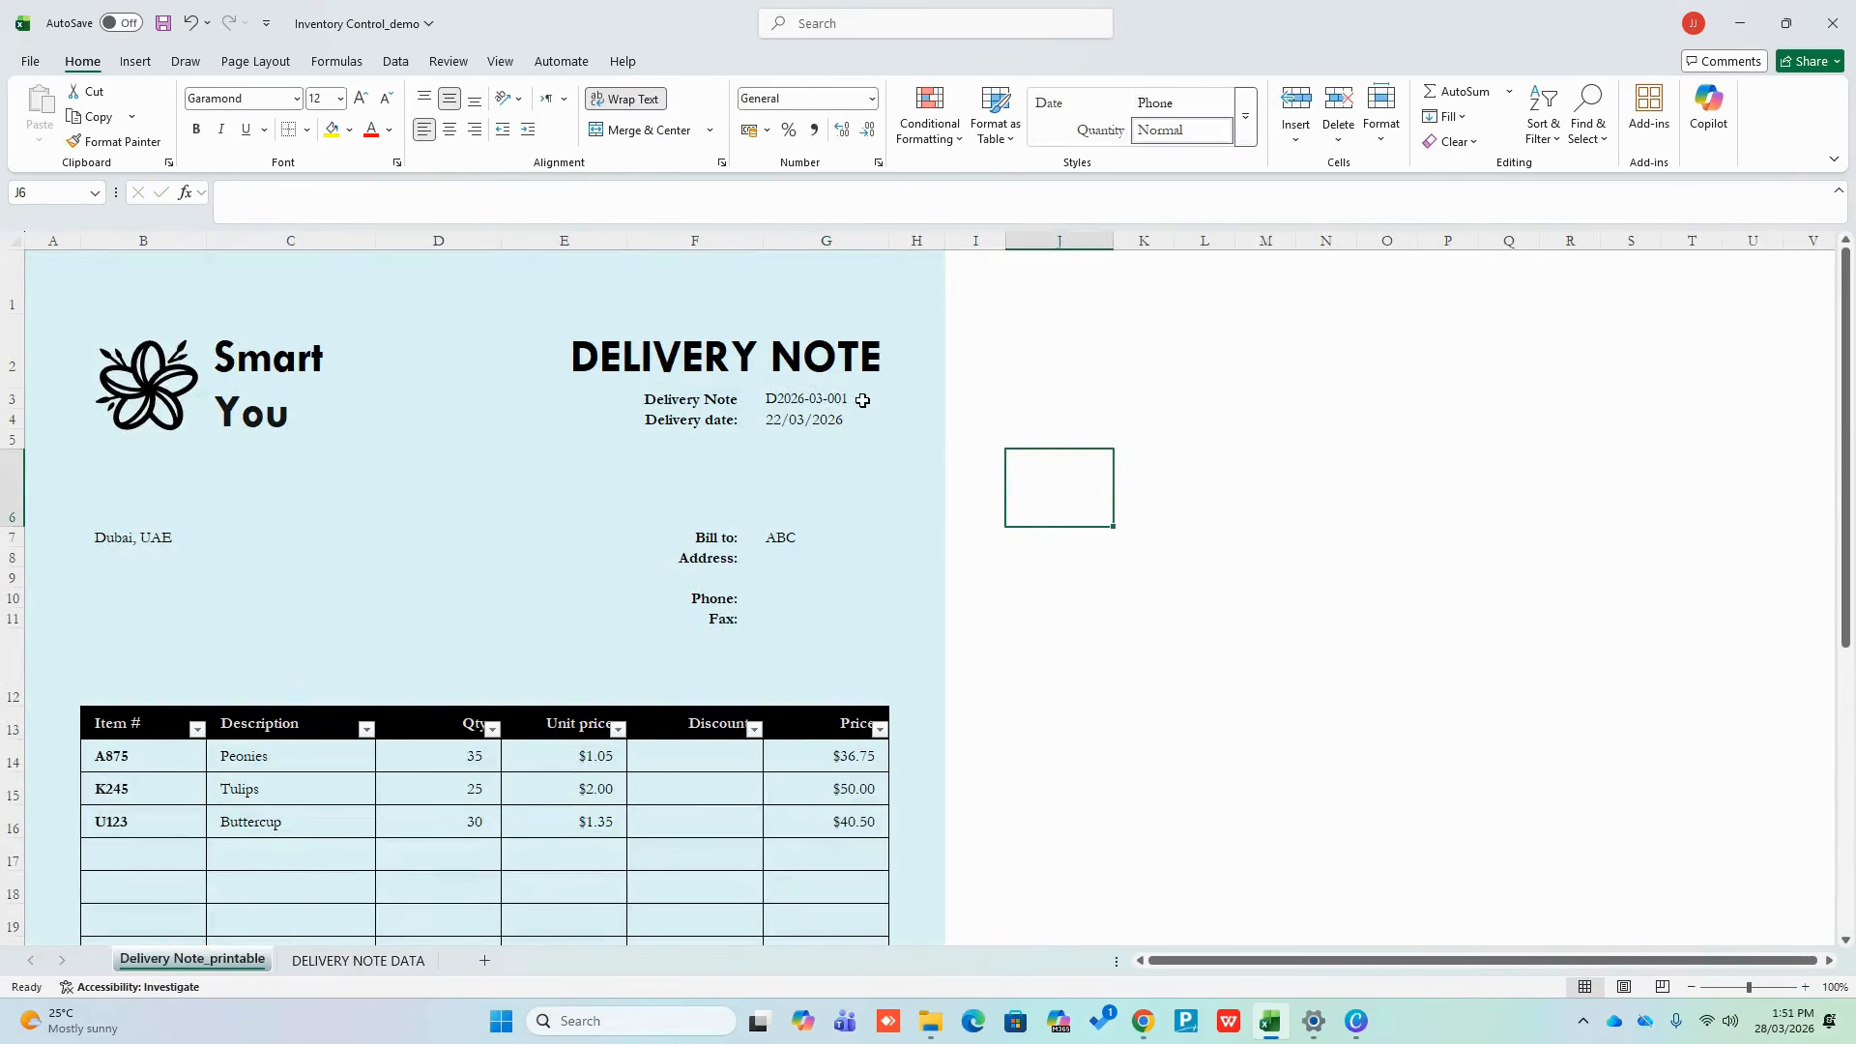
click(827, 398)
click(898, 400)
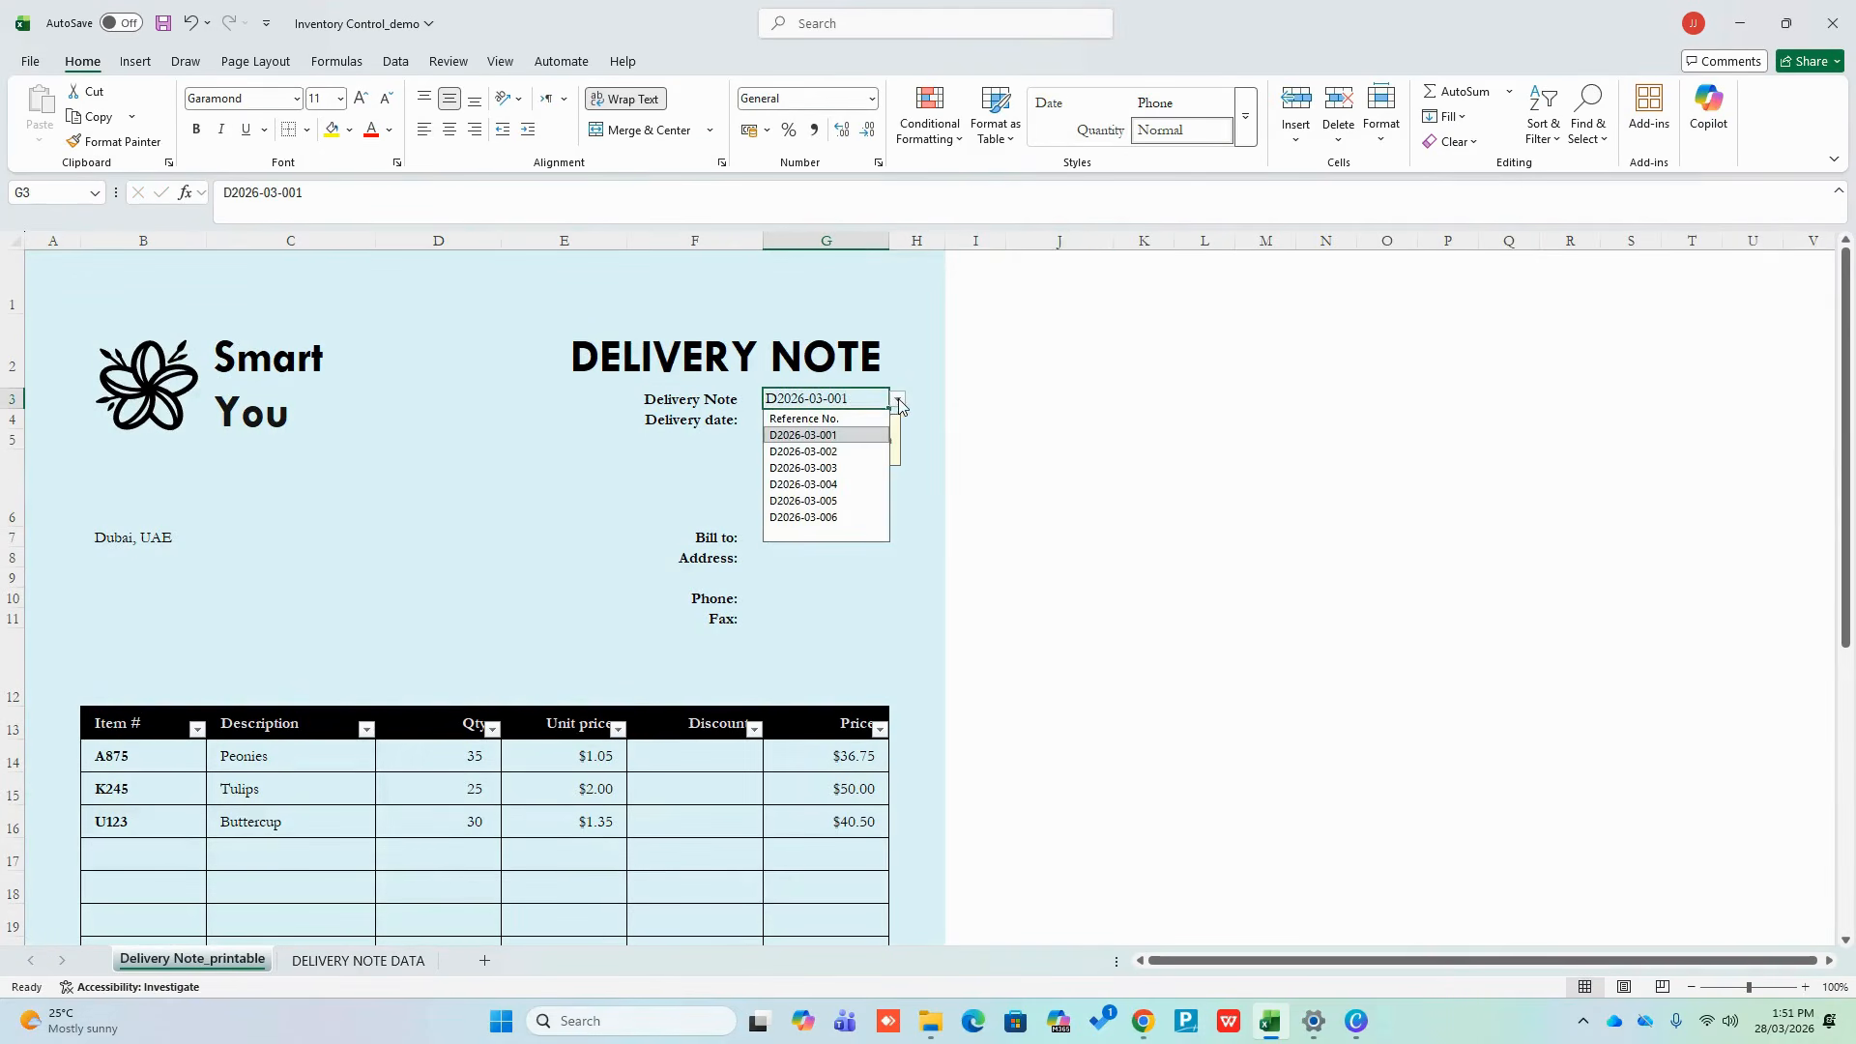
click(835, 519)
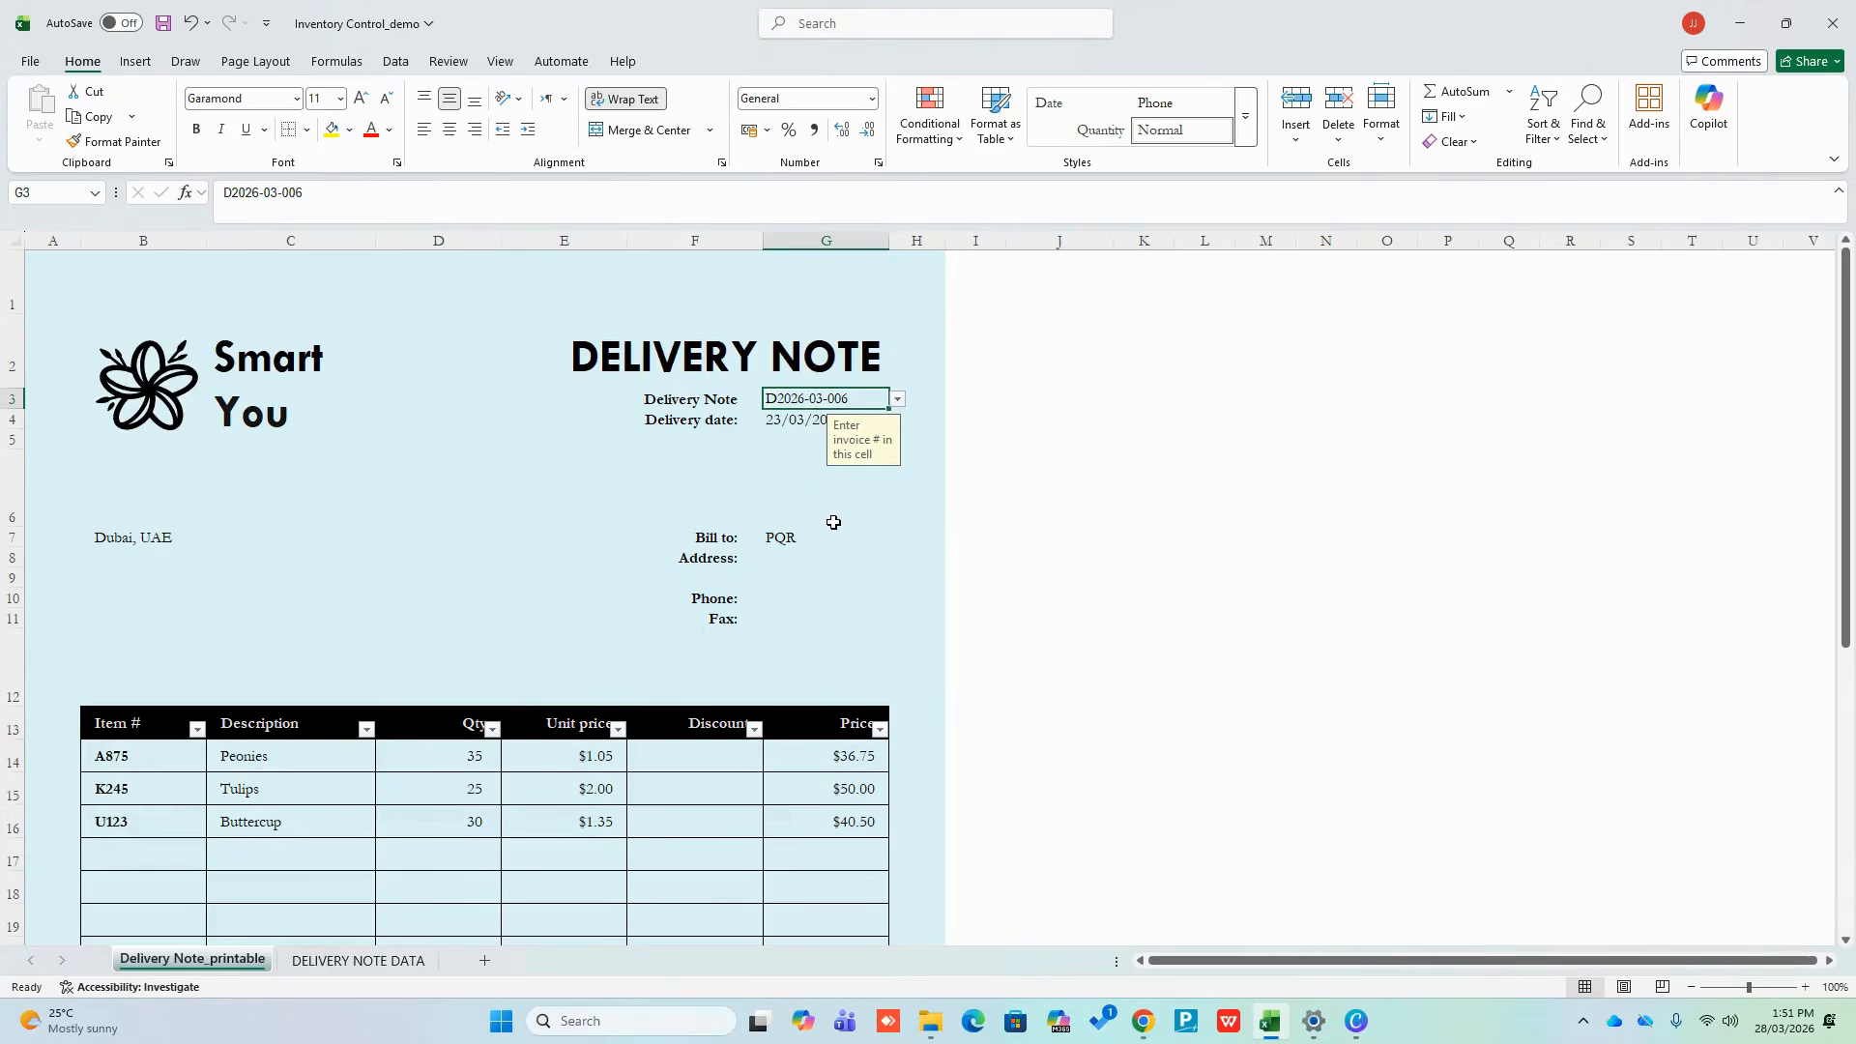
click(781, 539)
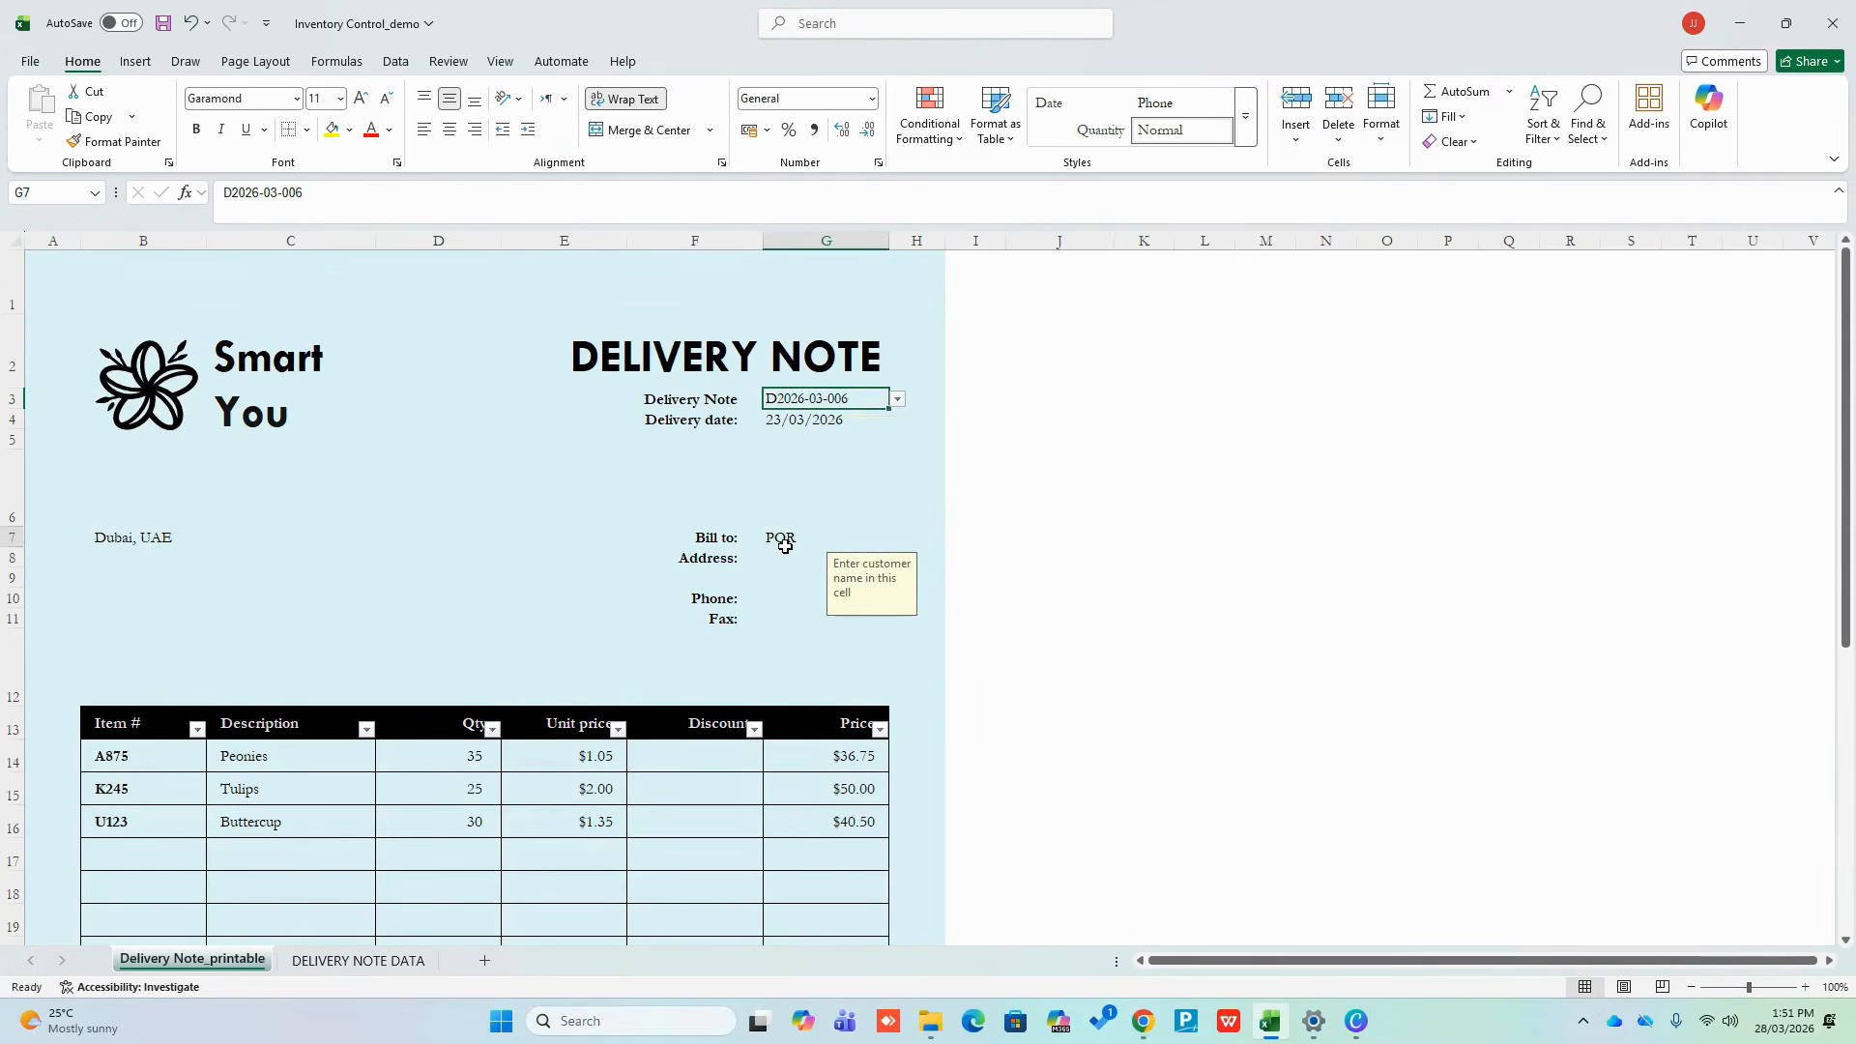
click(848, 407)
click(898, 400)
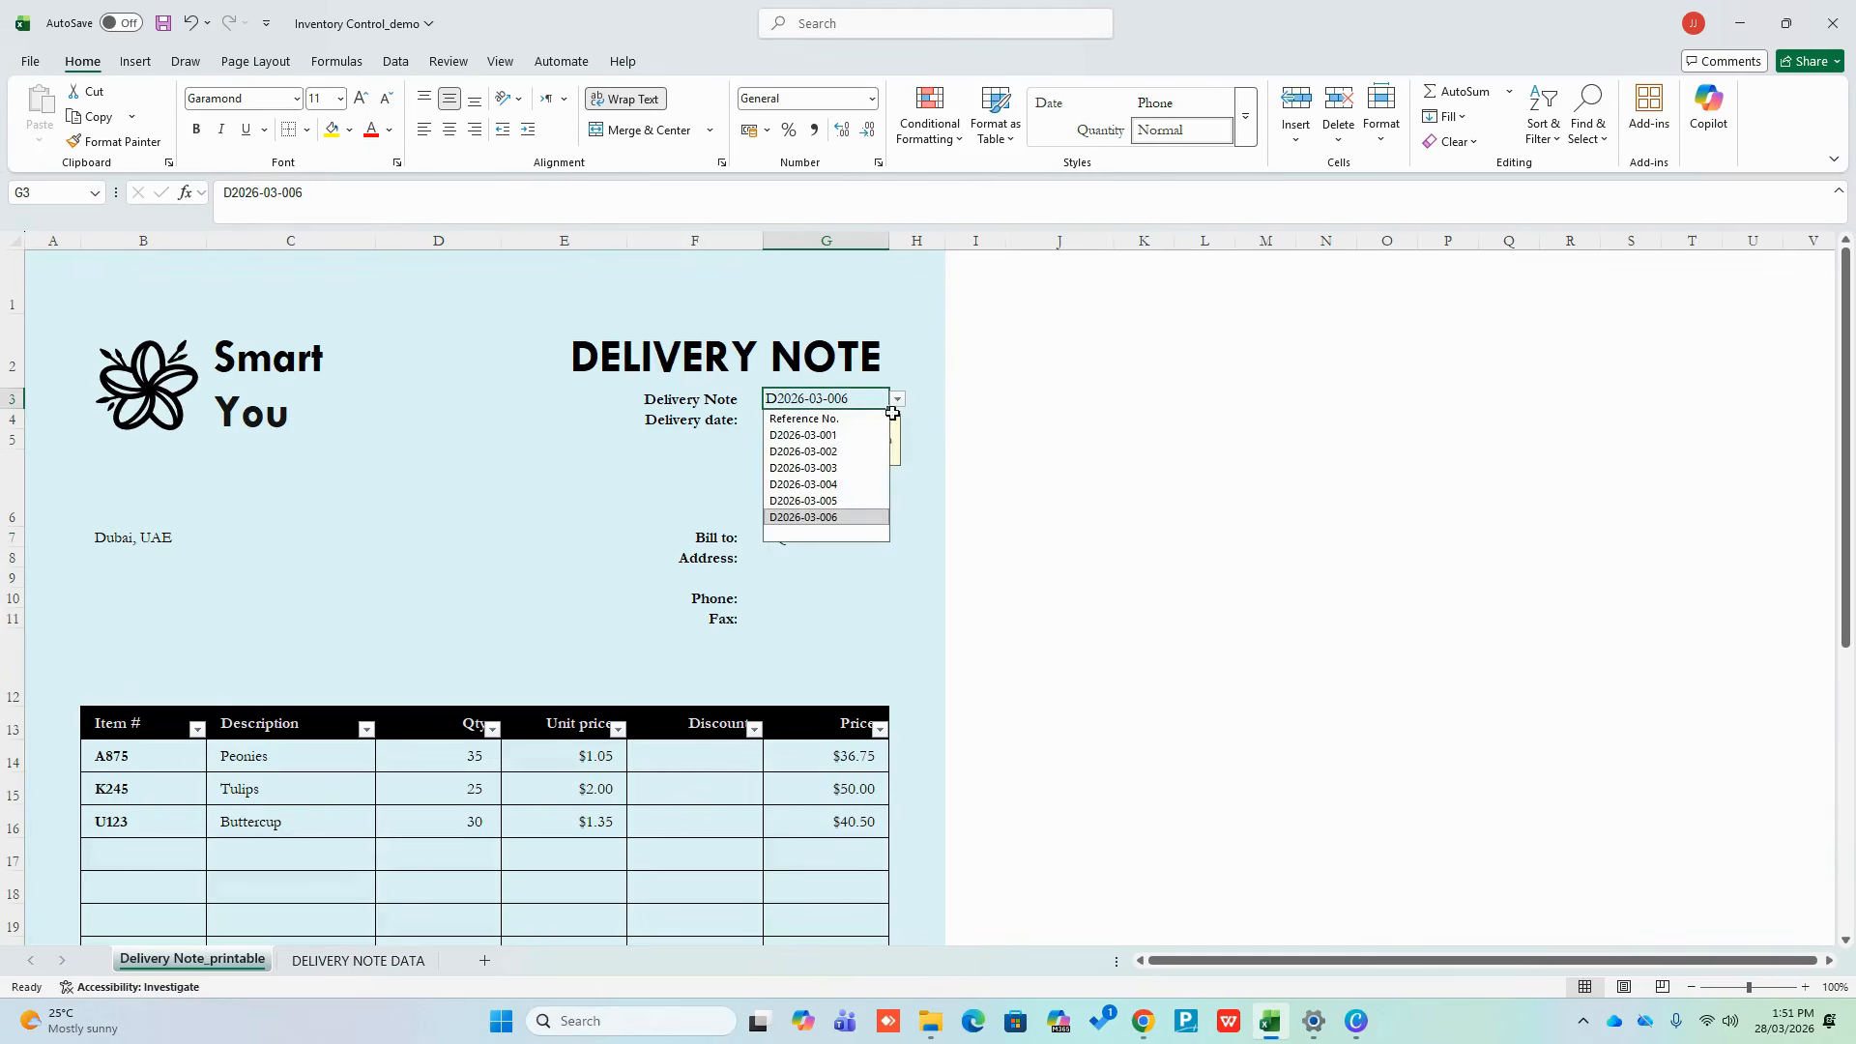
click(860, 466)
click(1006, 530)
click(840, 405)
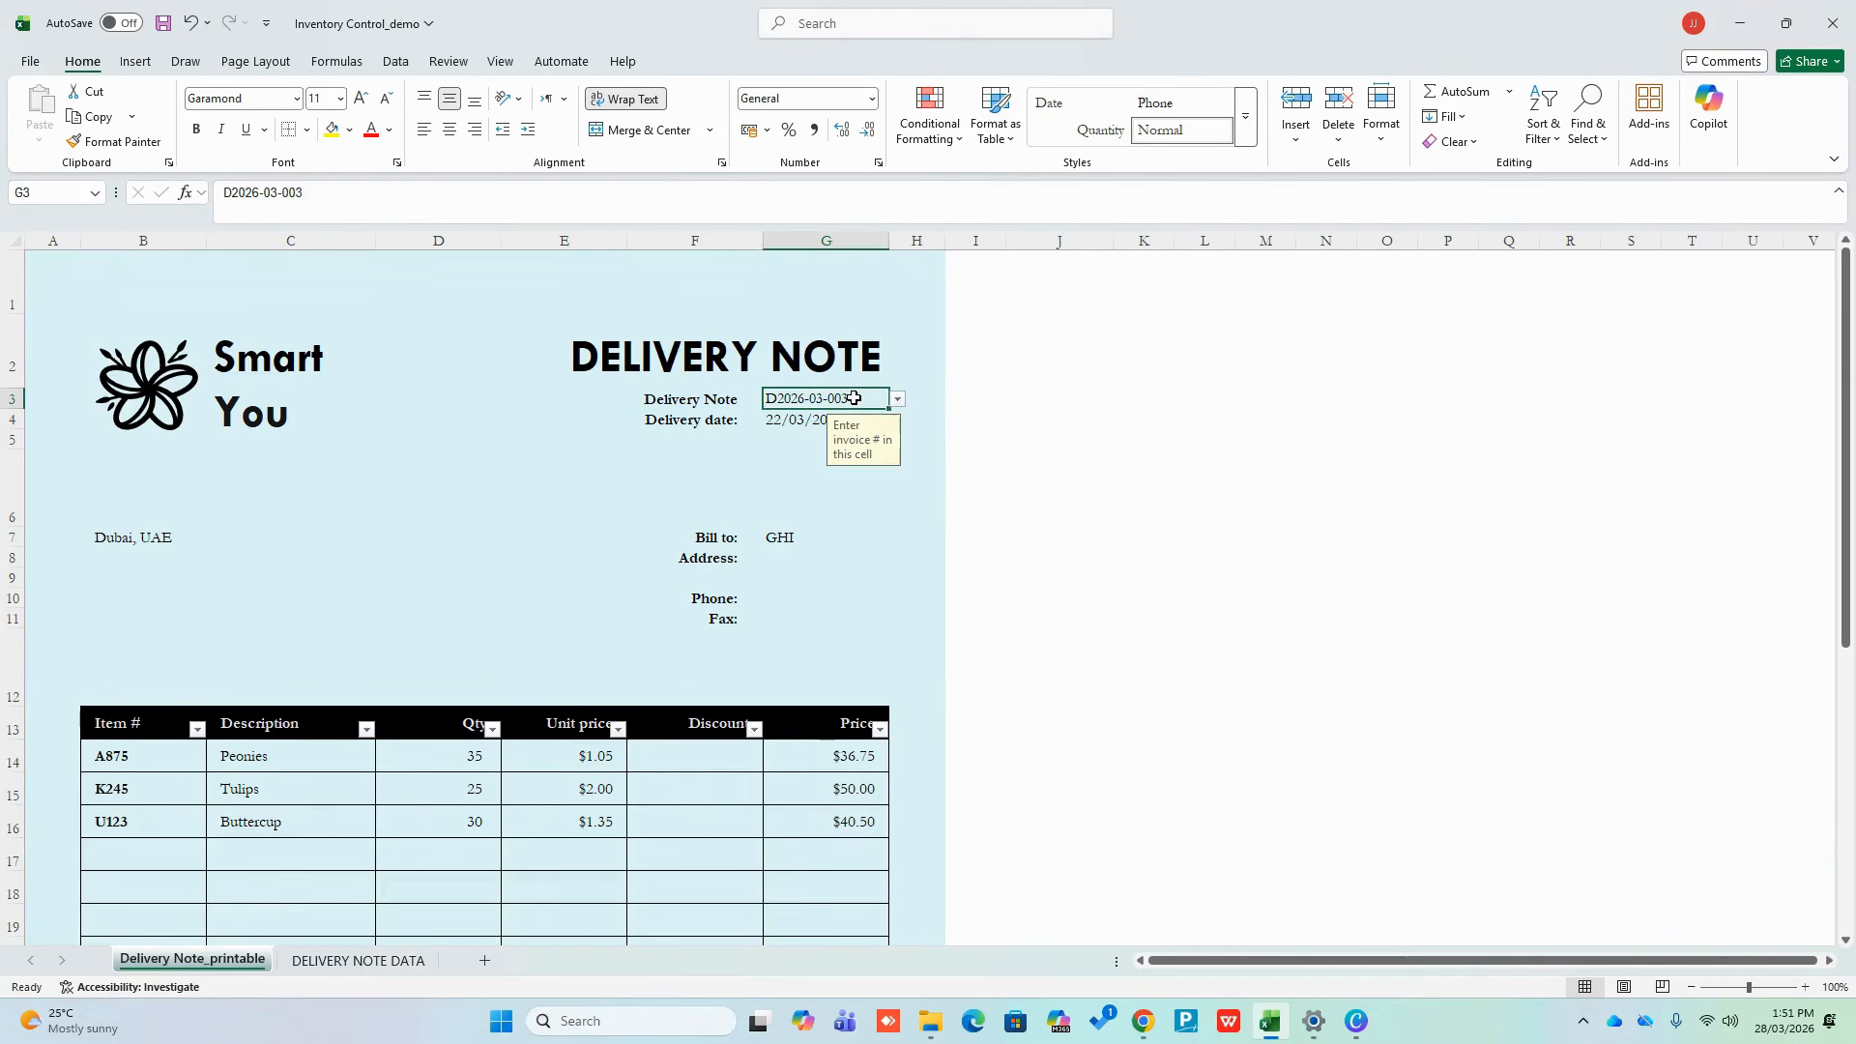
click(896, 402)
click(858, 418)
click(1020, 506)
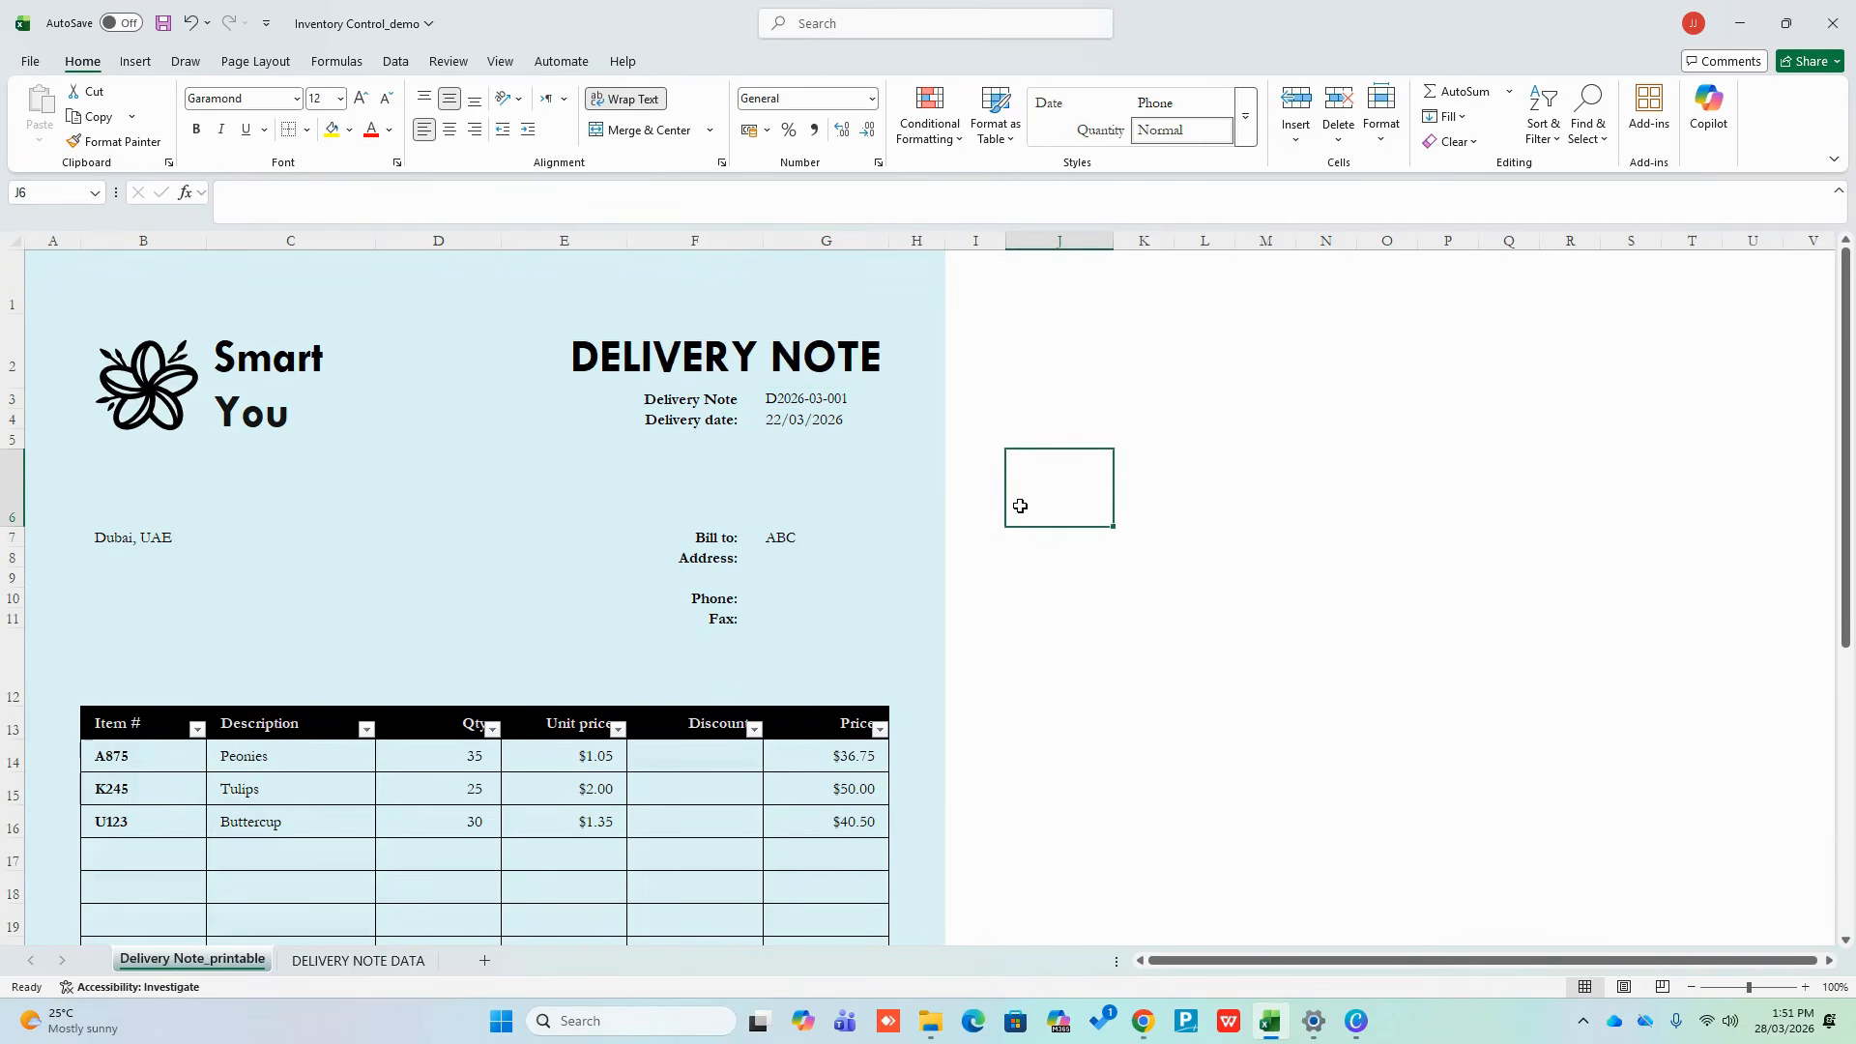
Select a cell inside the delivery note's Item # to Price table
scroll(136, 670, down, 1)
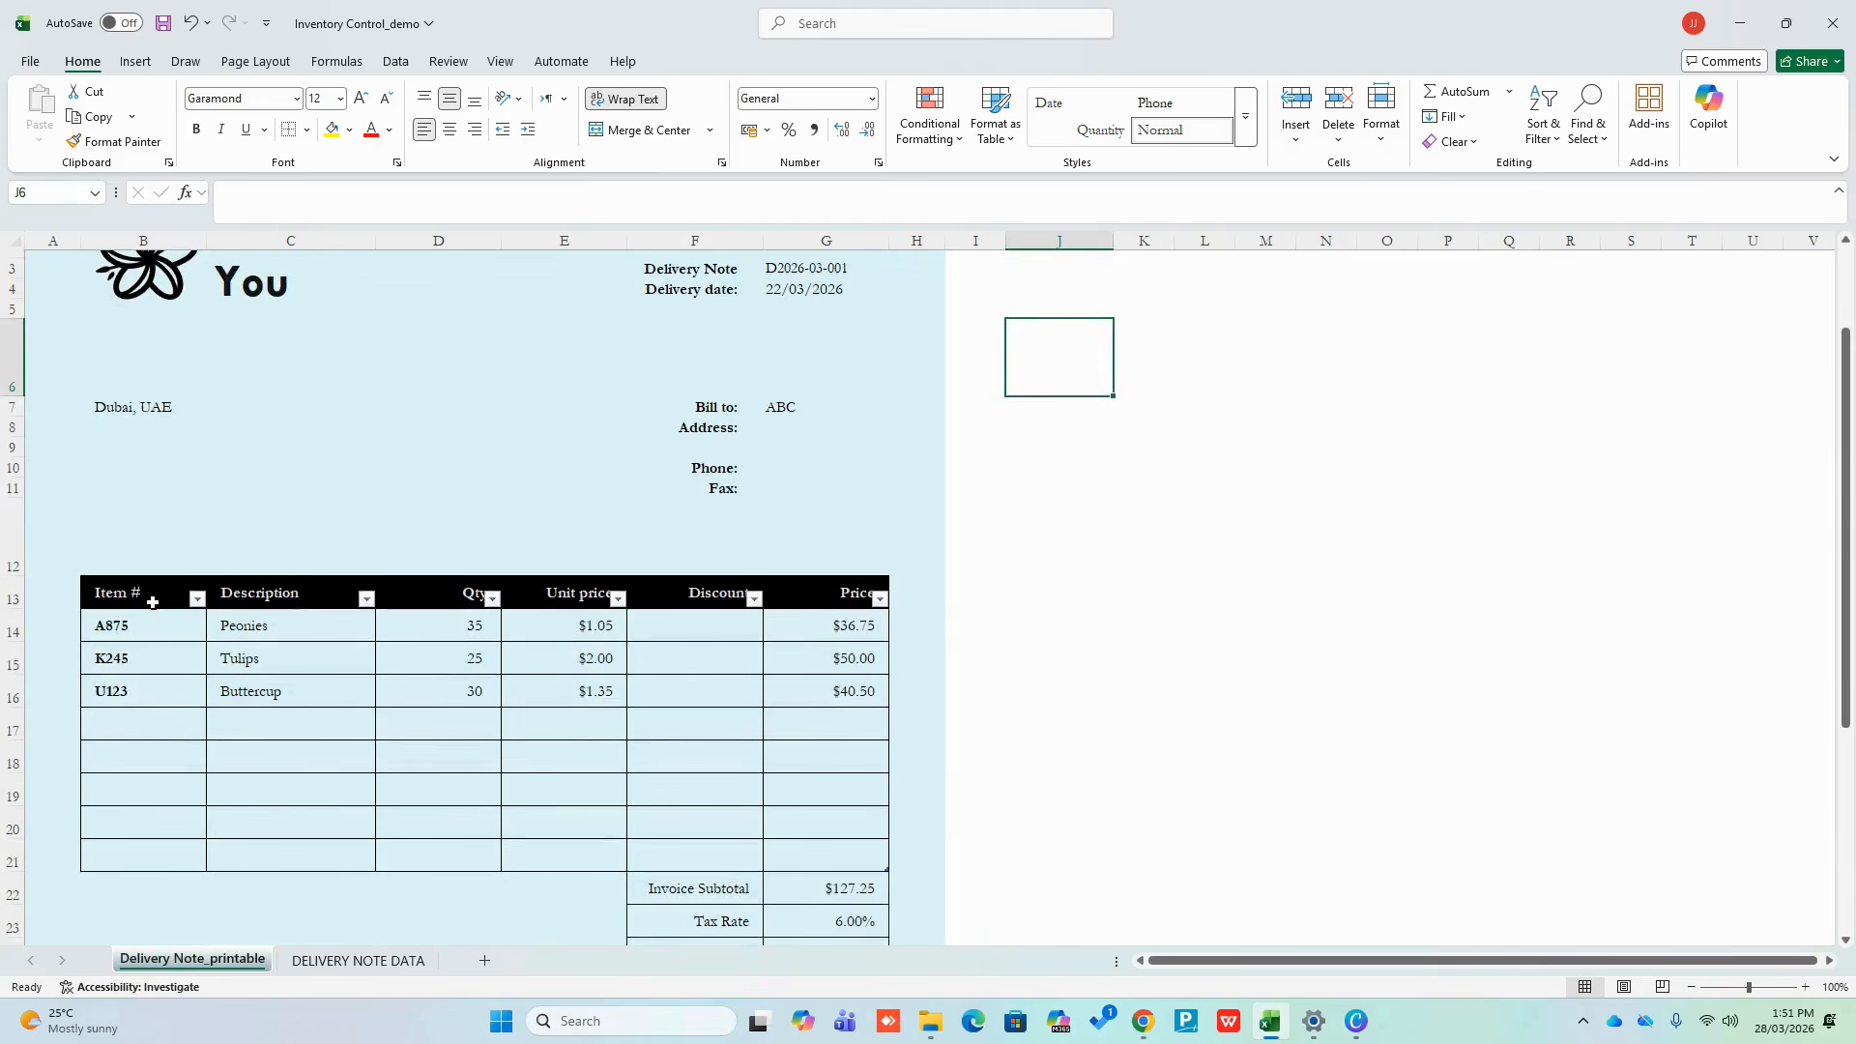
drag(153, 602, 881, 863)
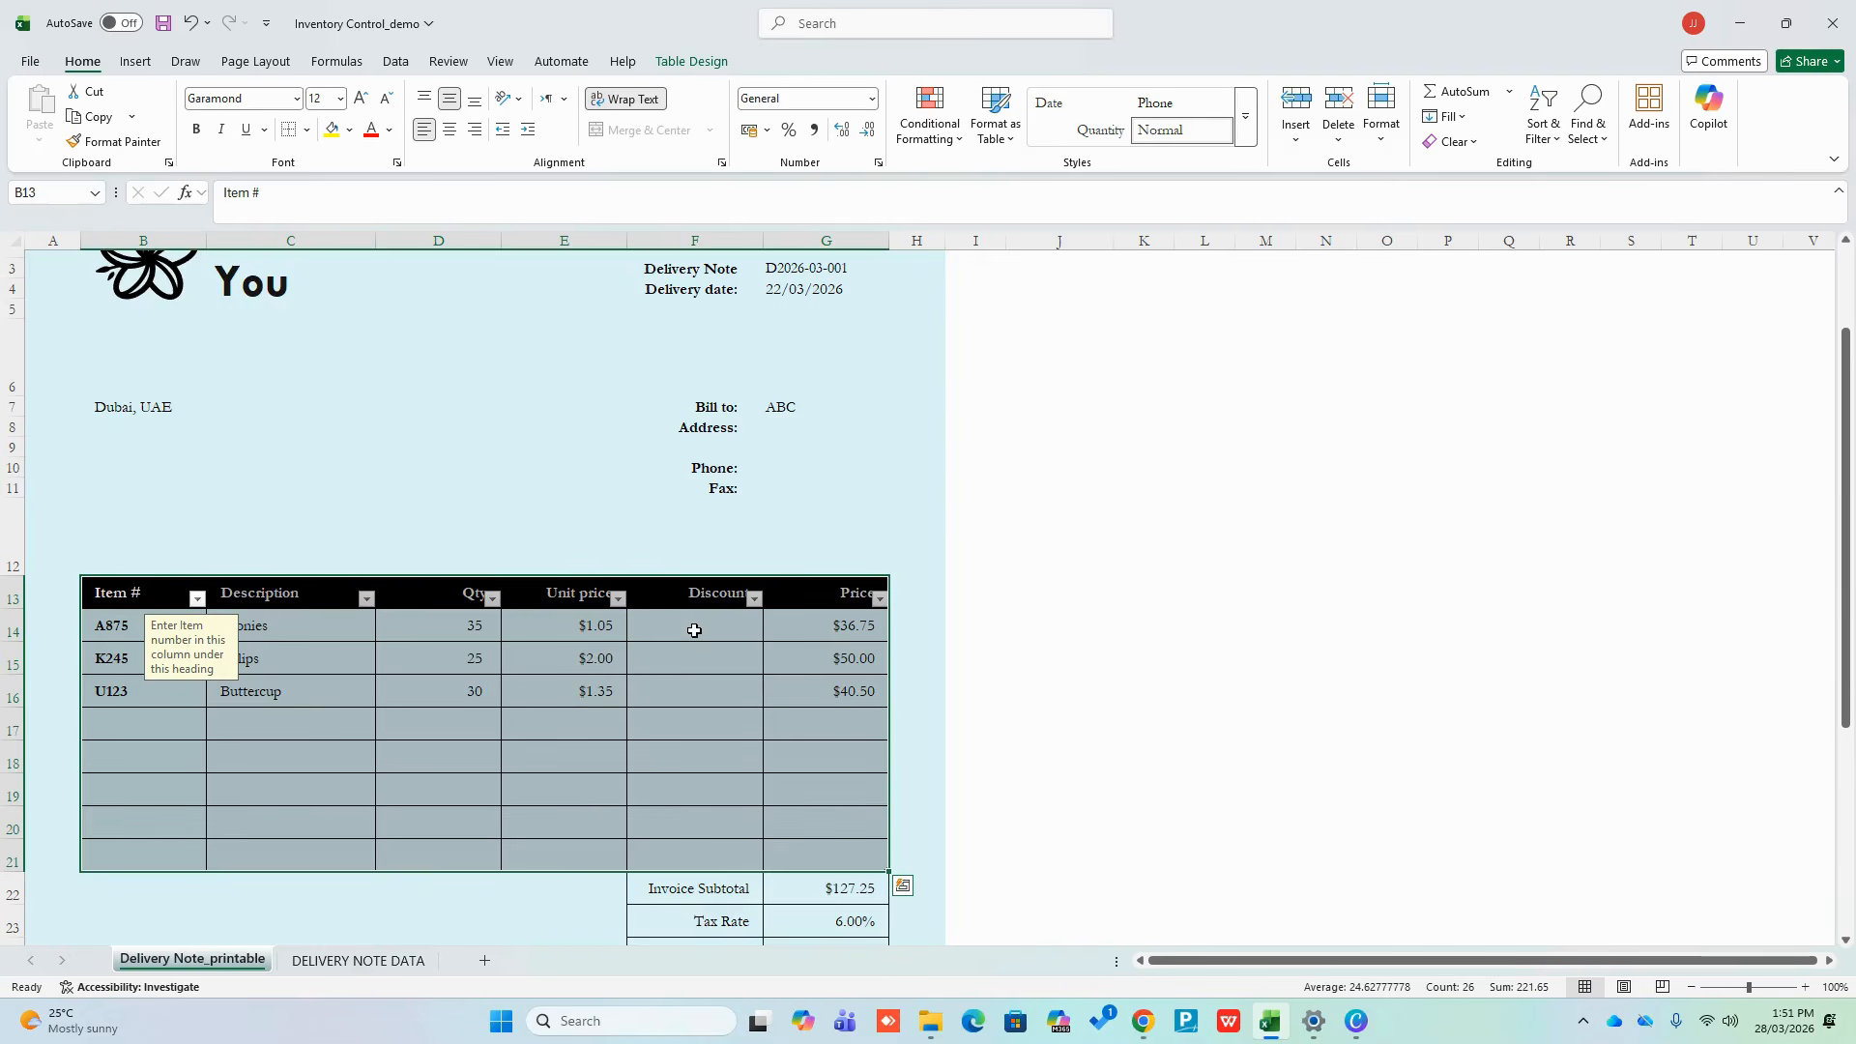
click(1107, 534)
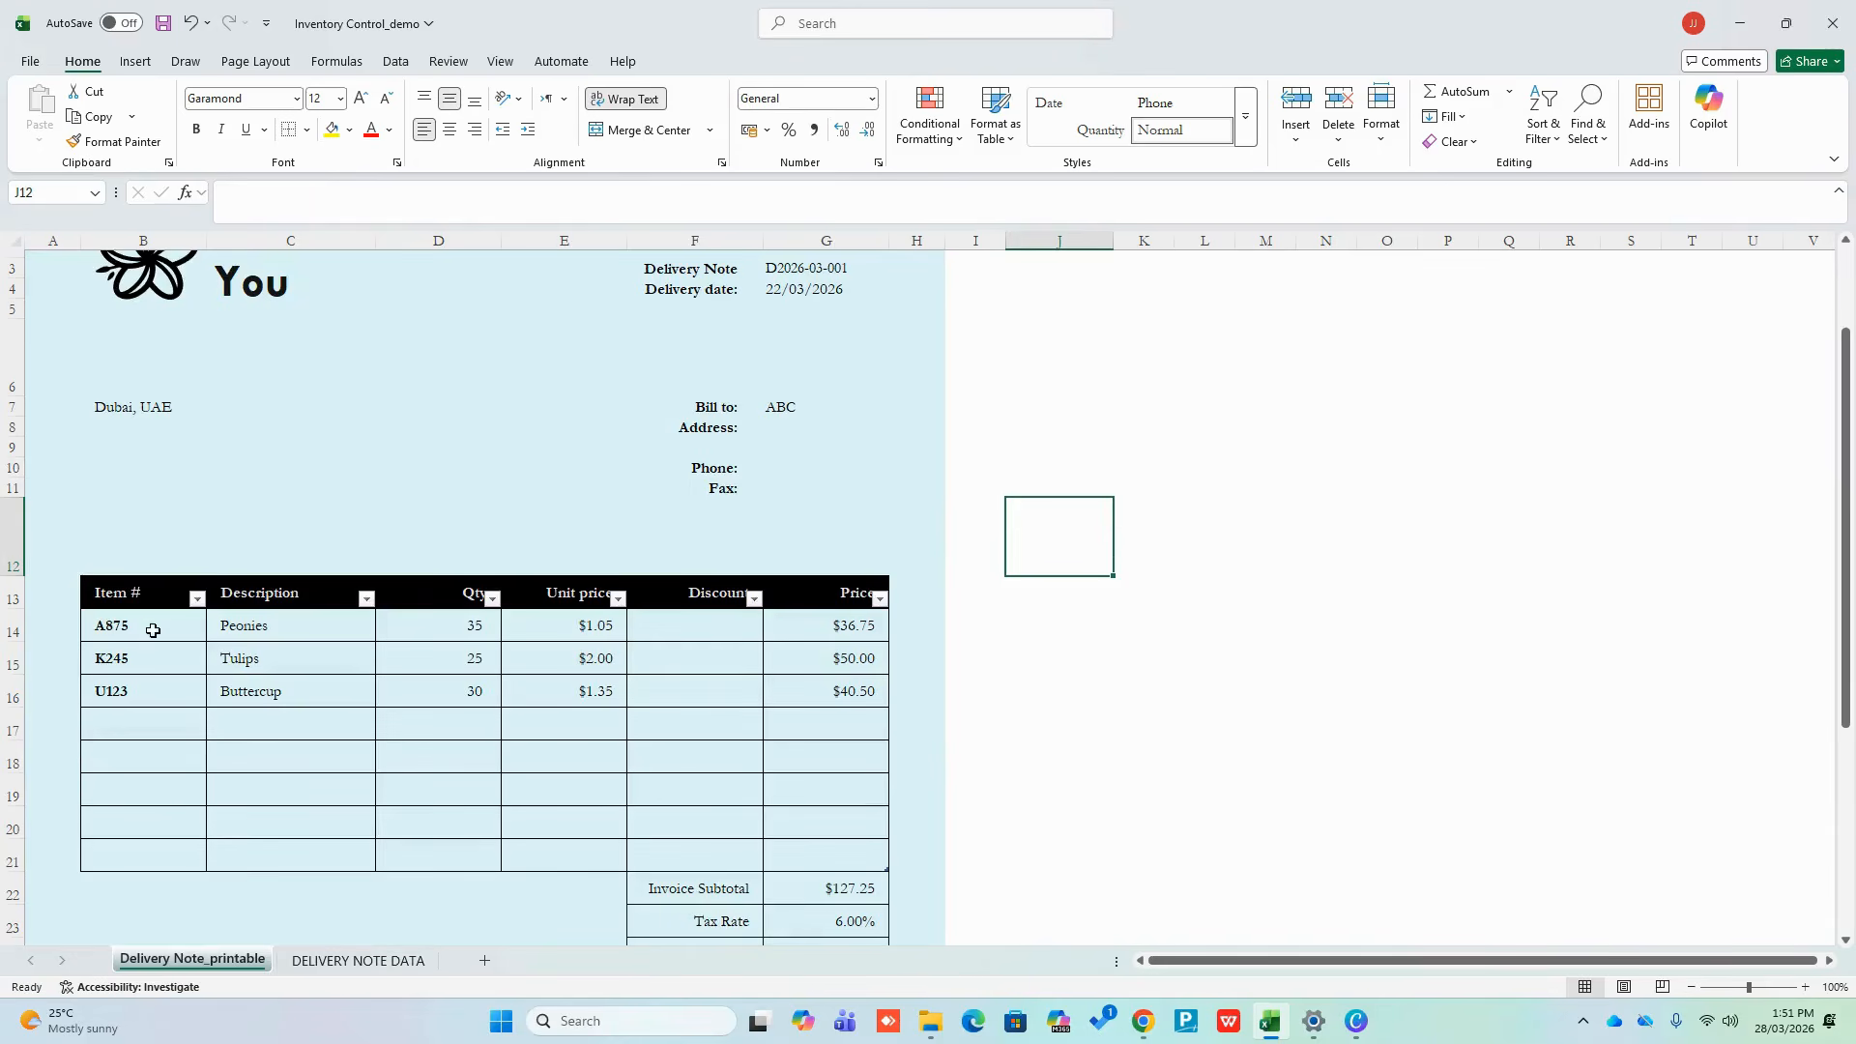
drag(160, 604, 803, 854)
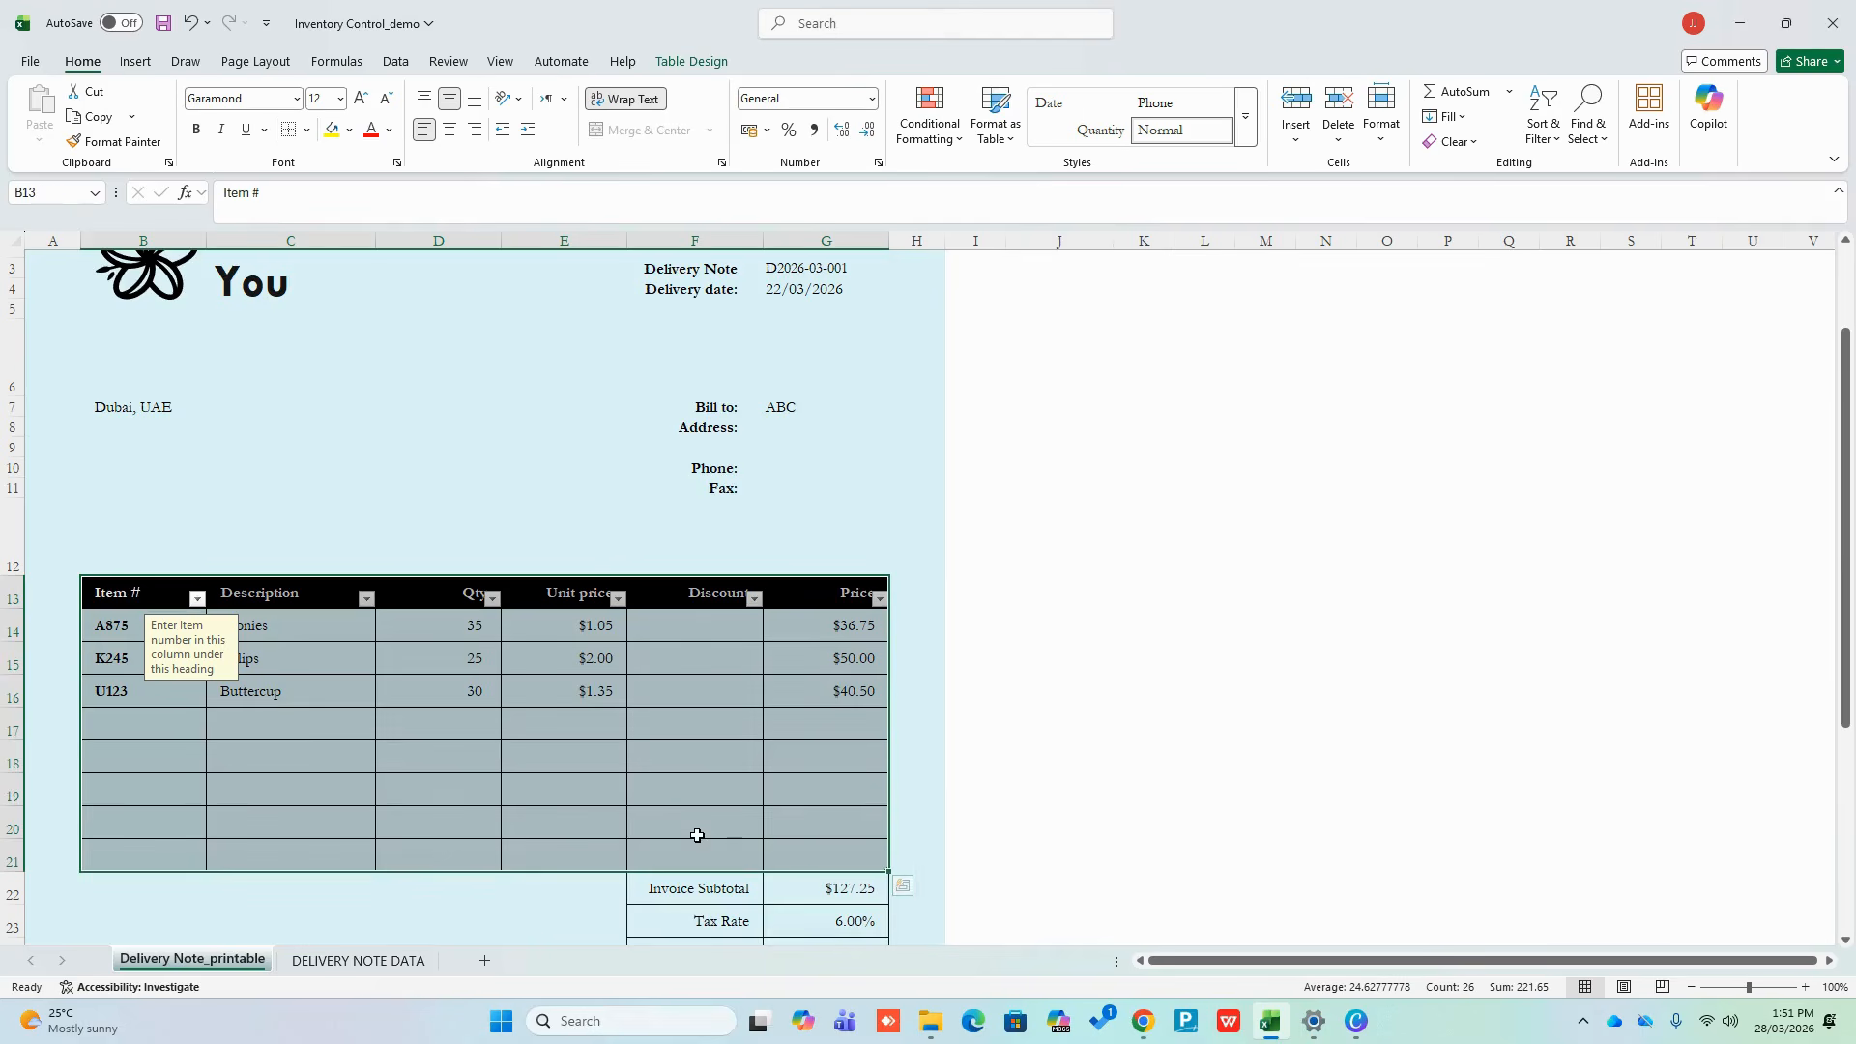
click(1046, 861)
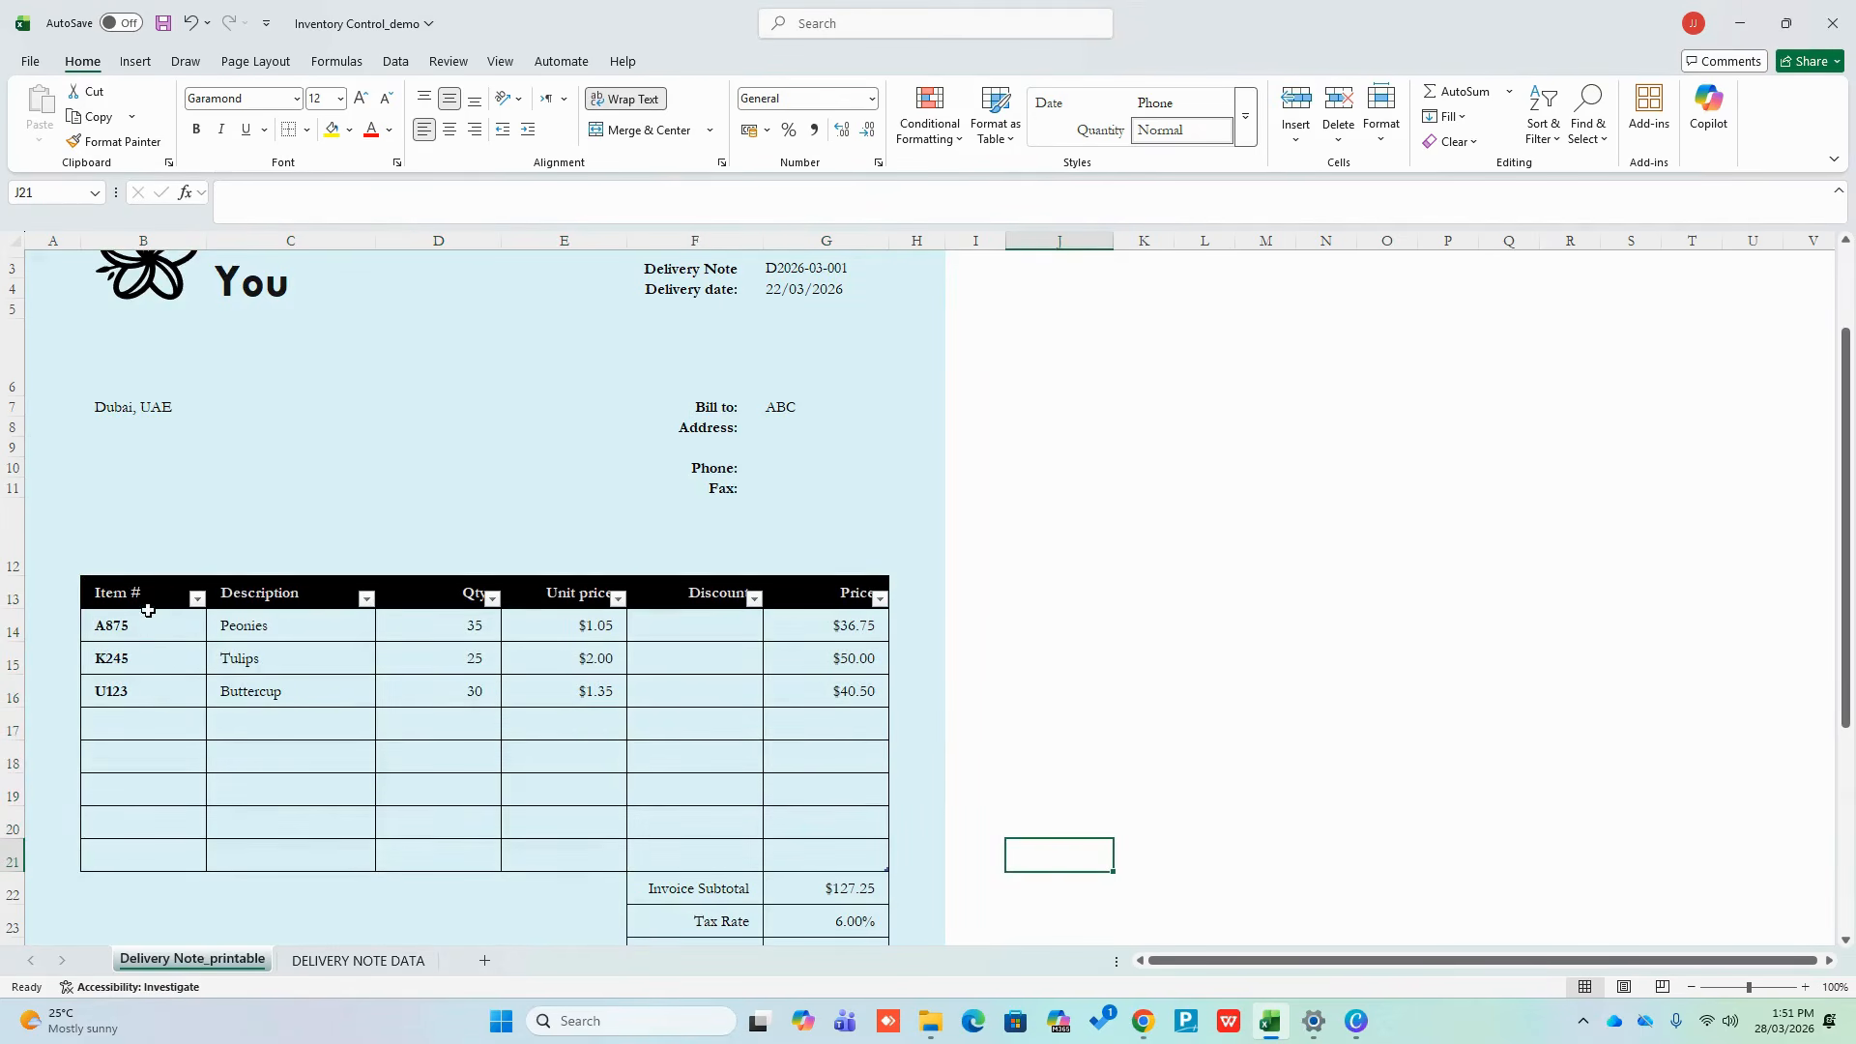
drag(148, 610, 815, 847)
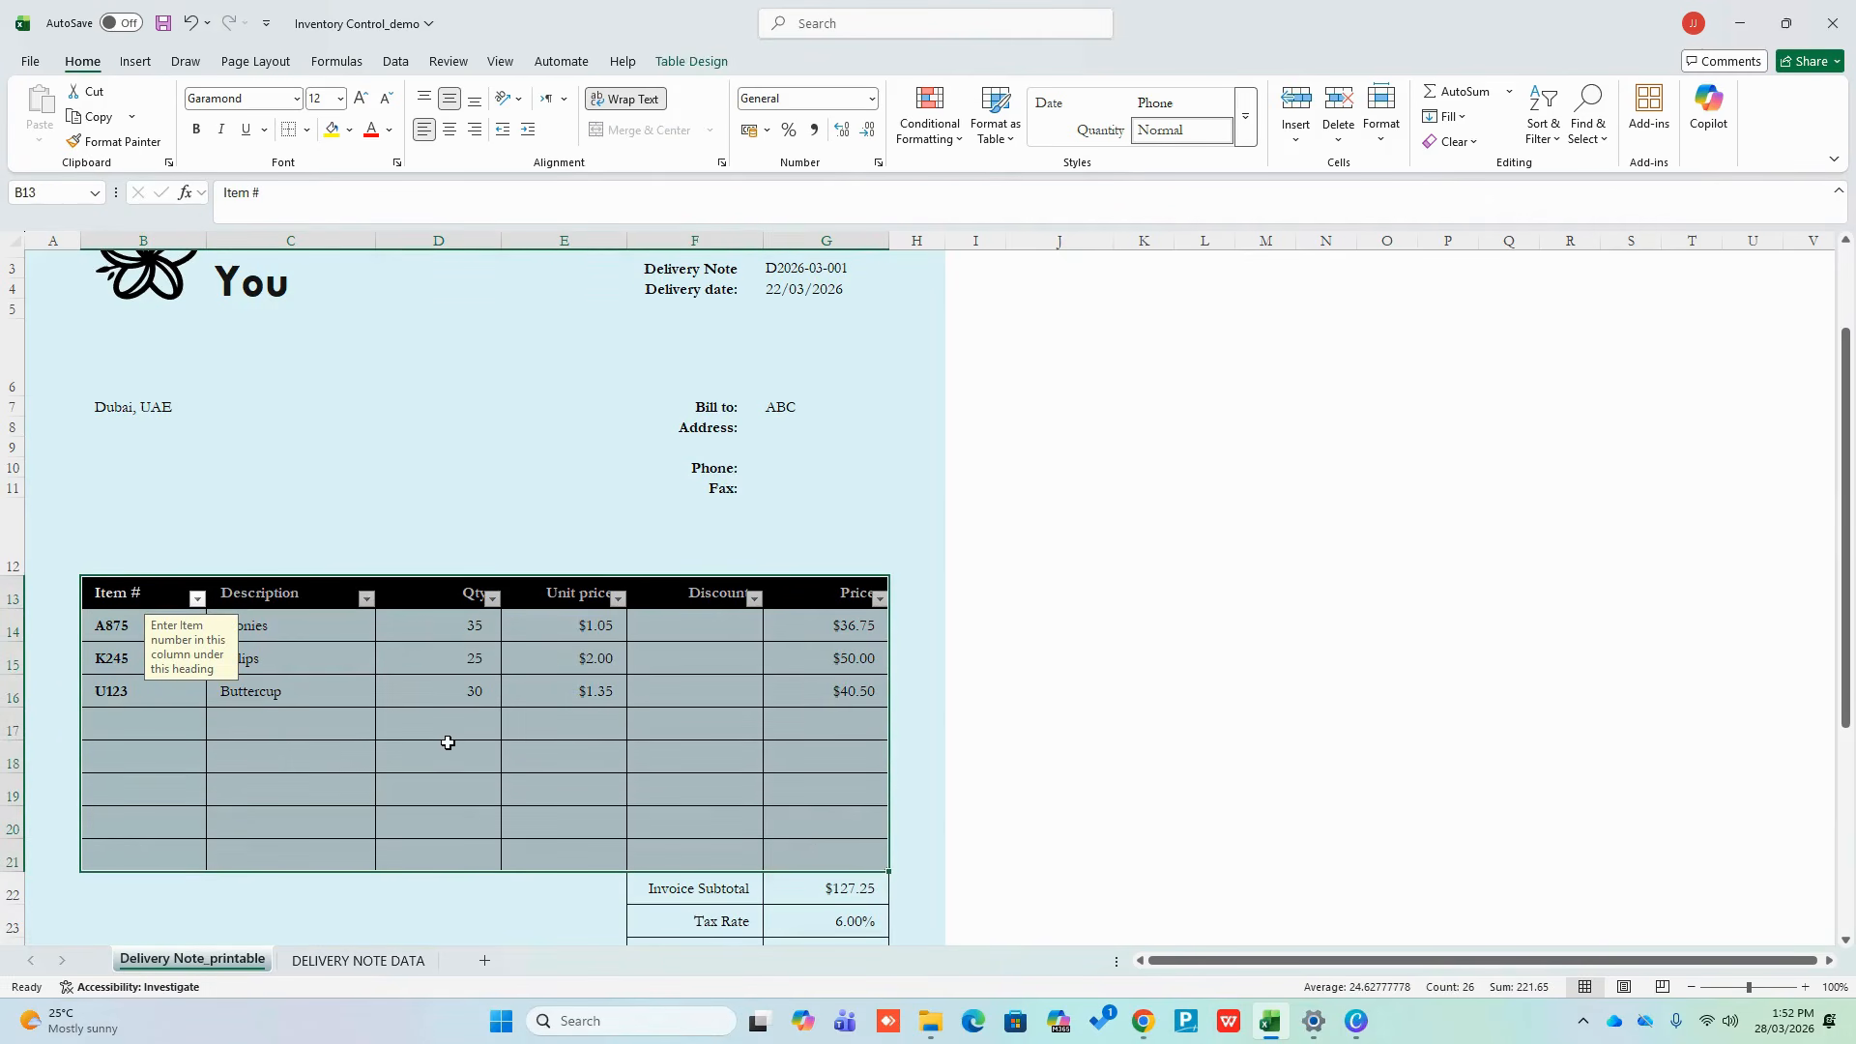
click(305, 717)
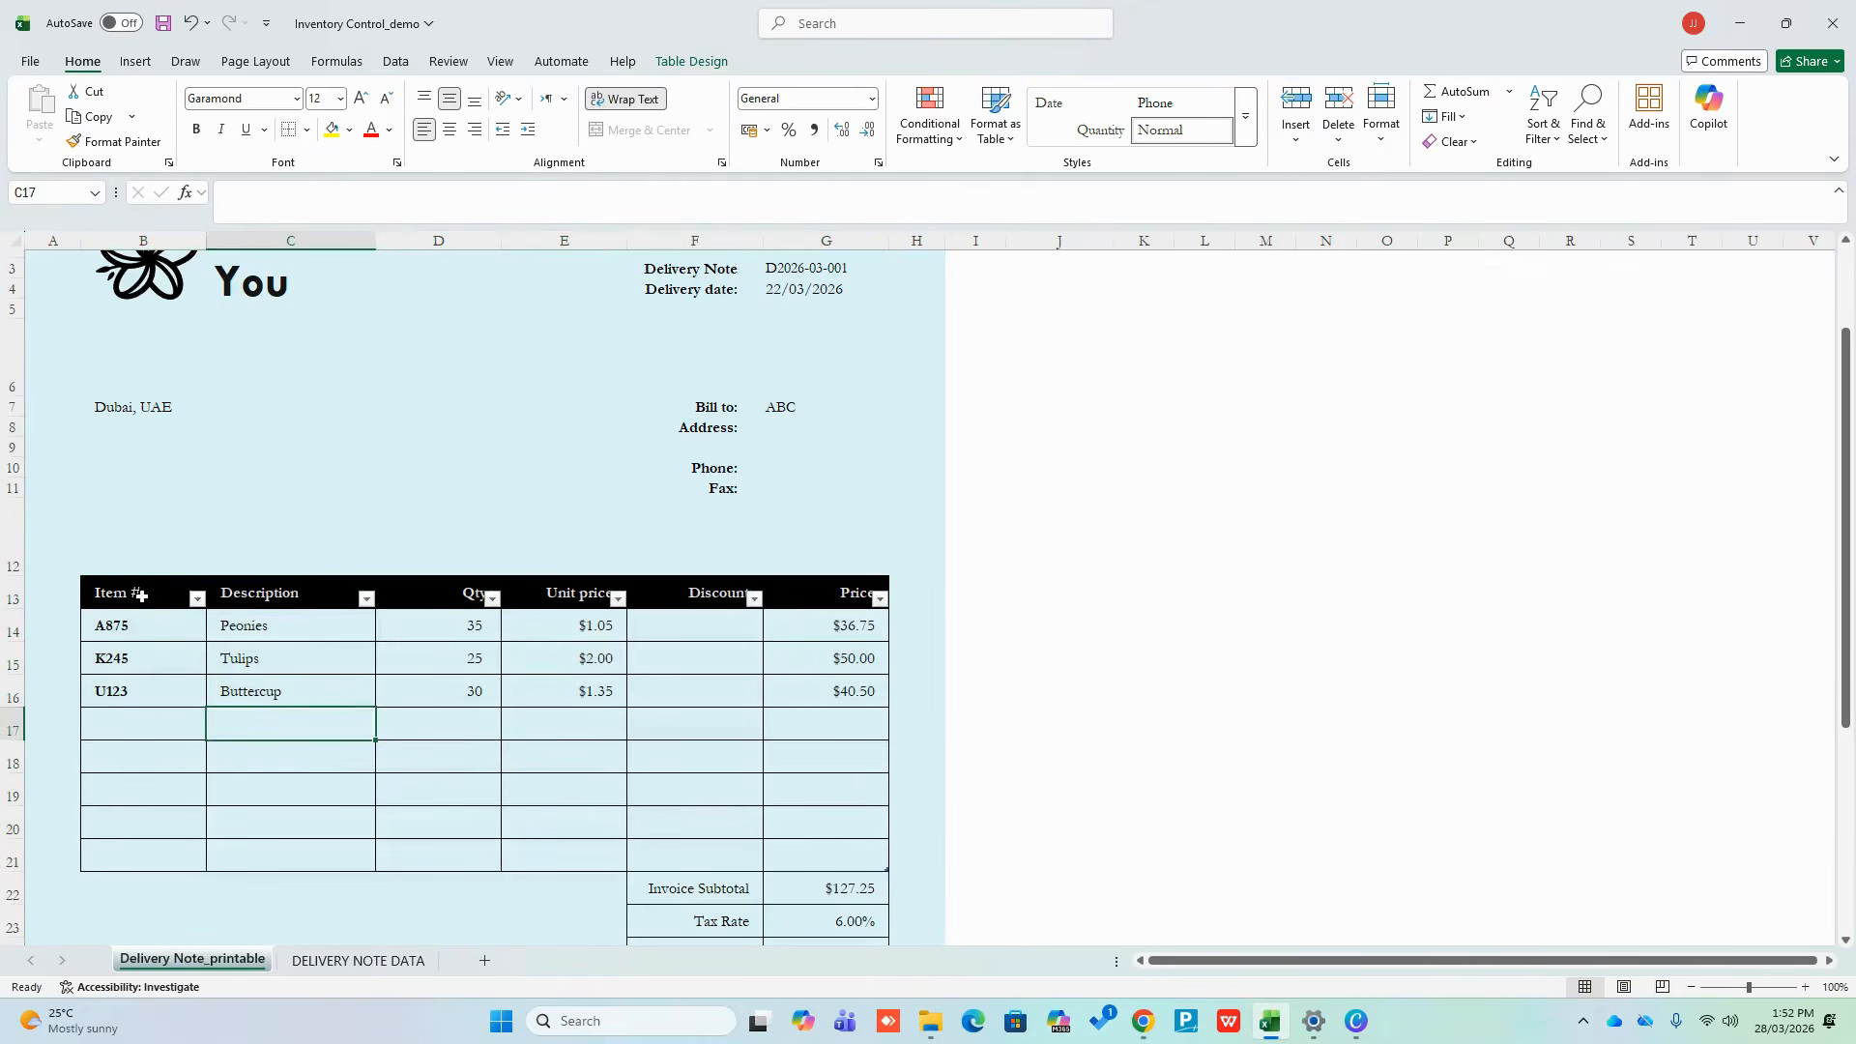
drag(141, 595, 774, 779)
click(536, 777)
Convert the item table to a normal range and confirm with Yes
right_click(543, 748)
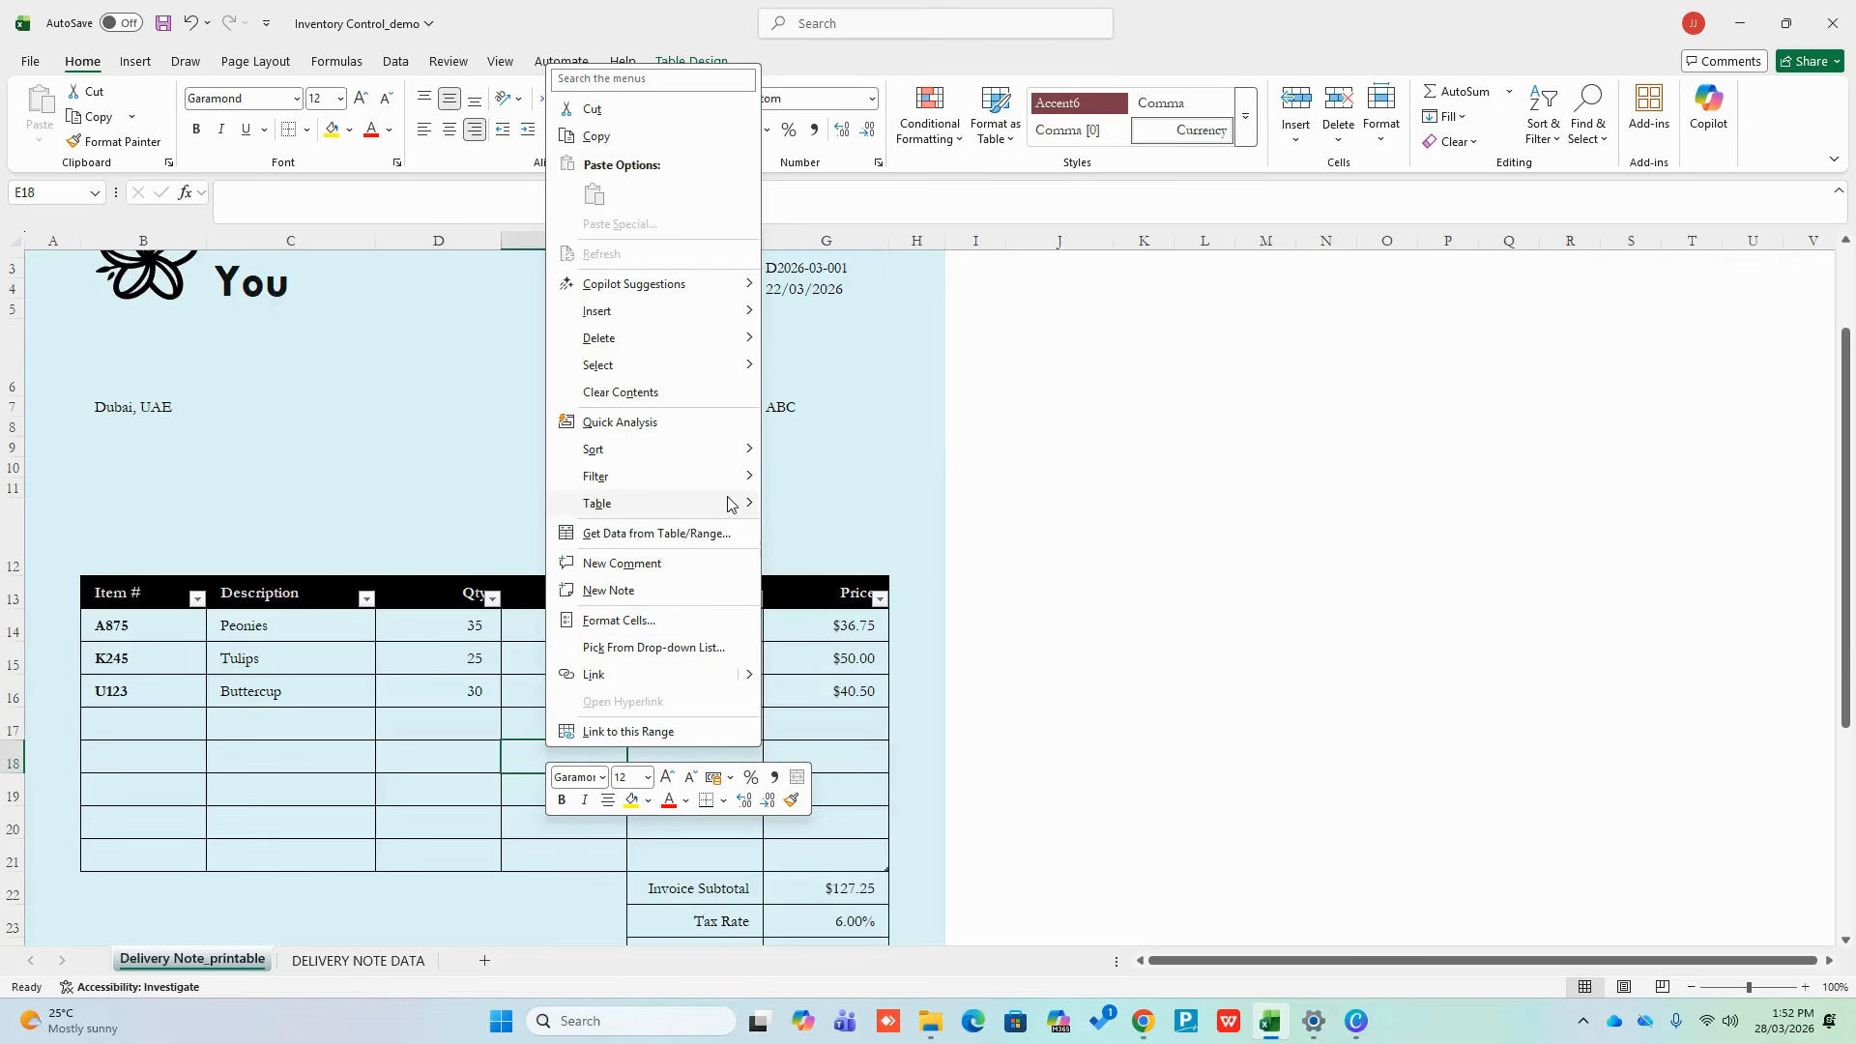
mouse_move(592, 508)
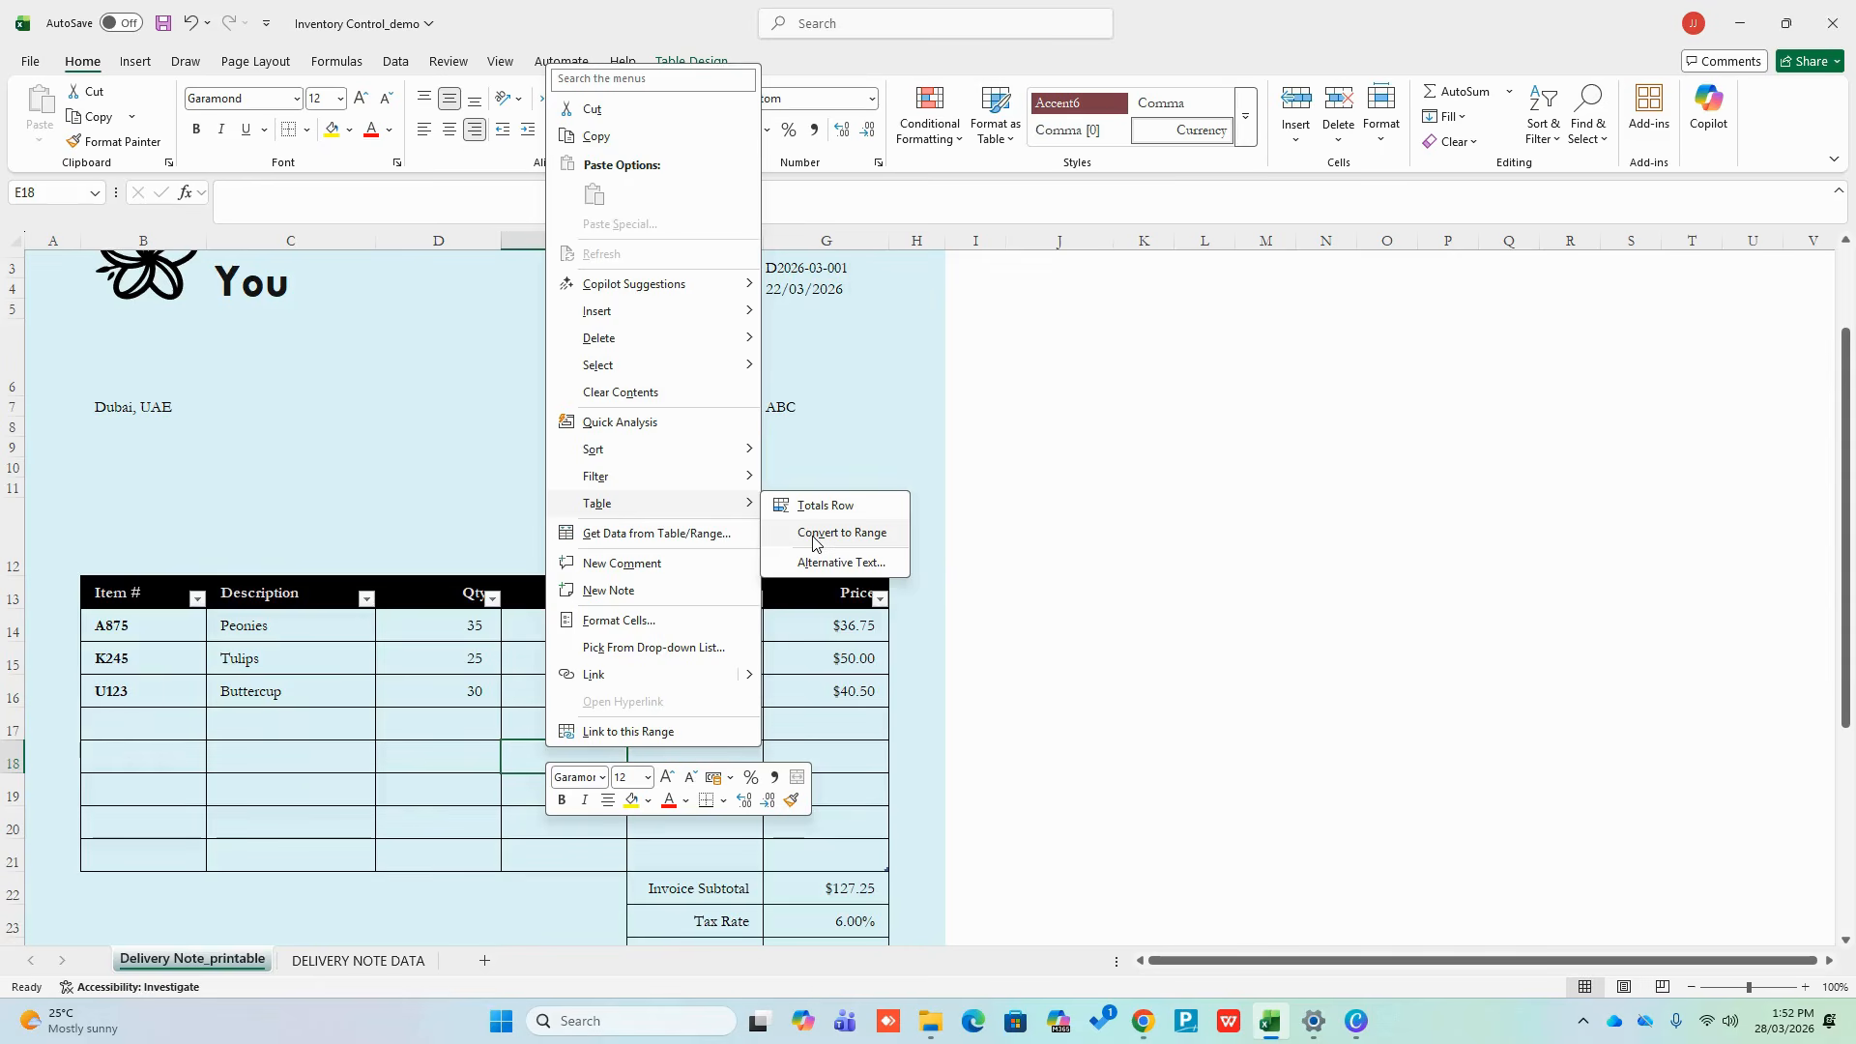
click(814, 534)
click(967, 551)
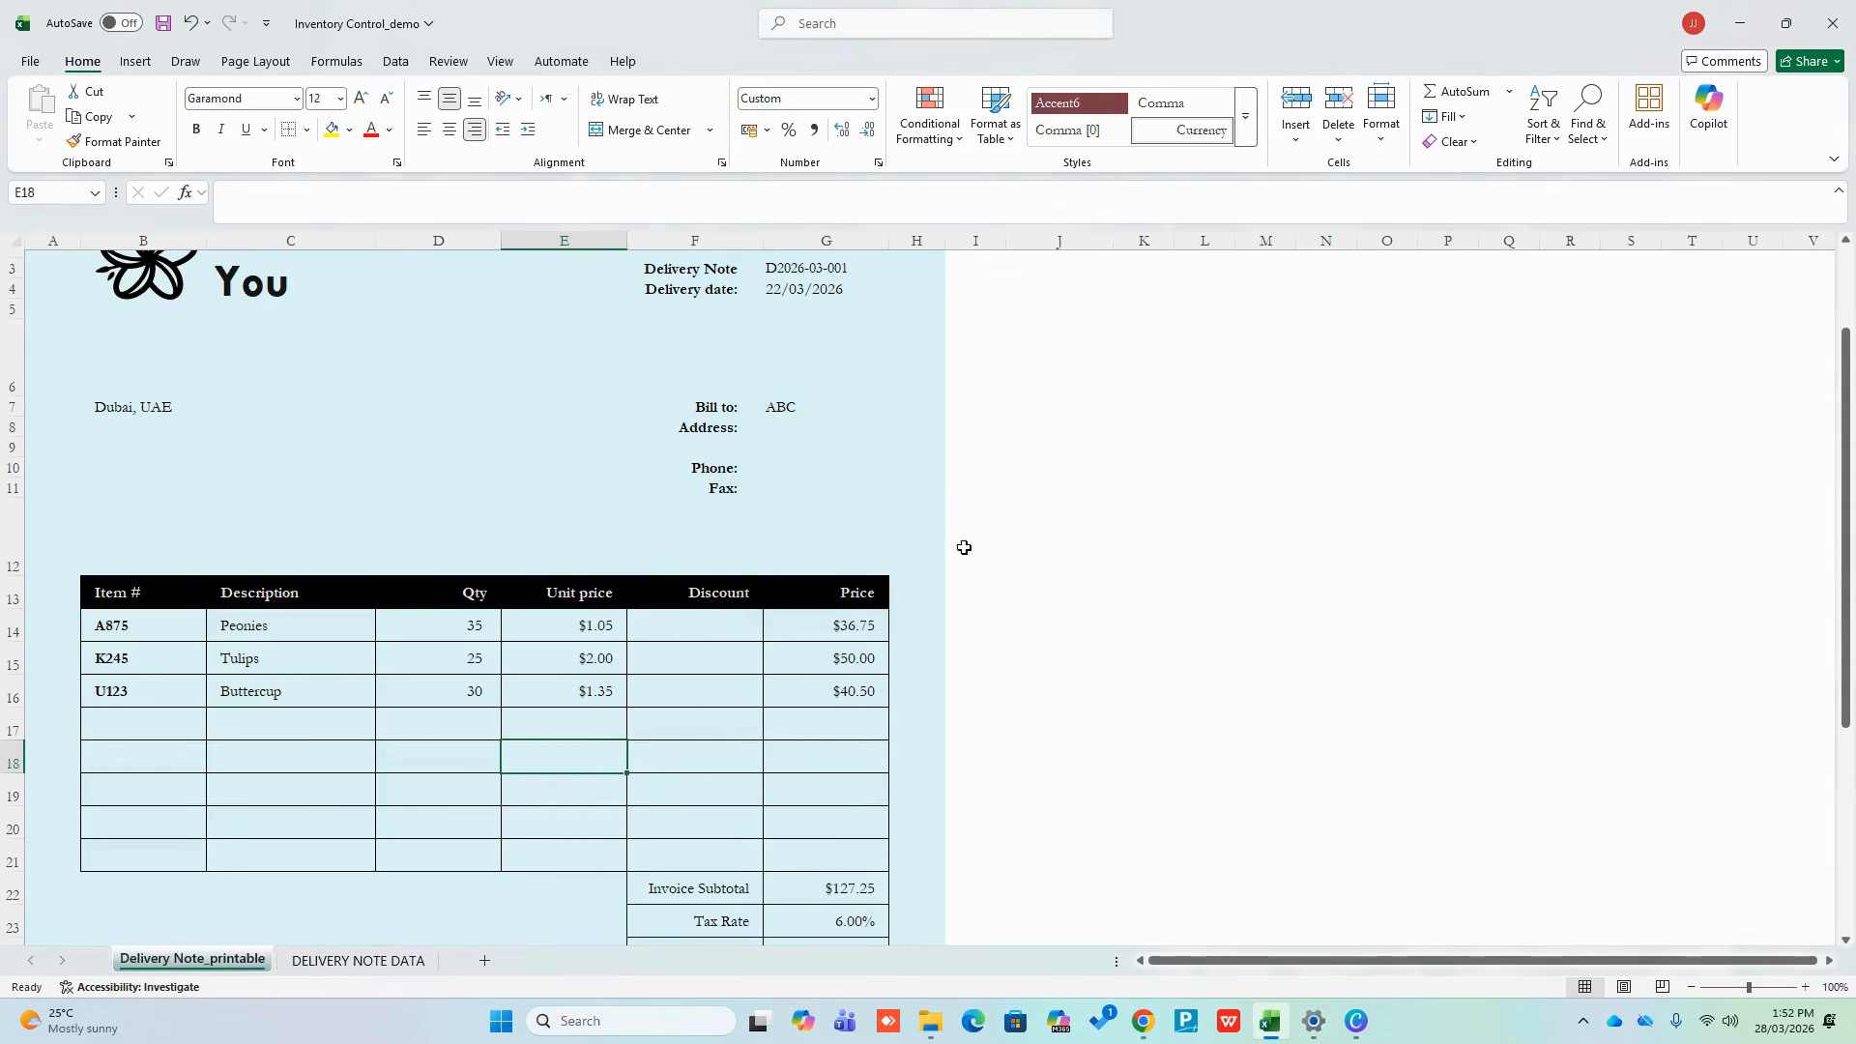
Clear item rows B14:G16 so the subtotal reads $0.00, then show DELIVERY NOTE DATA
click(1039, 574)
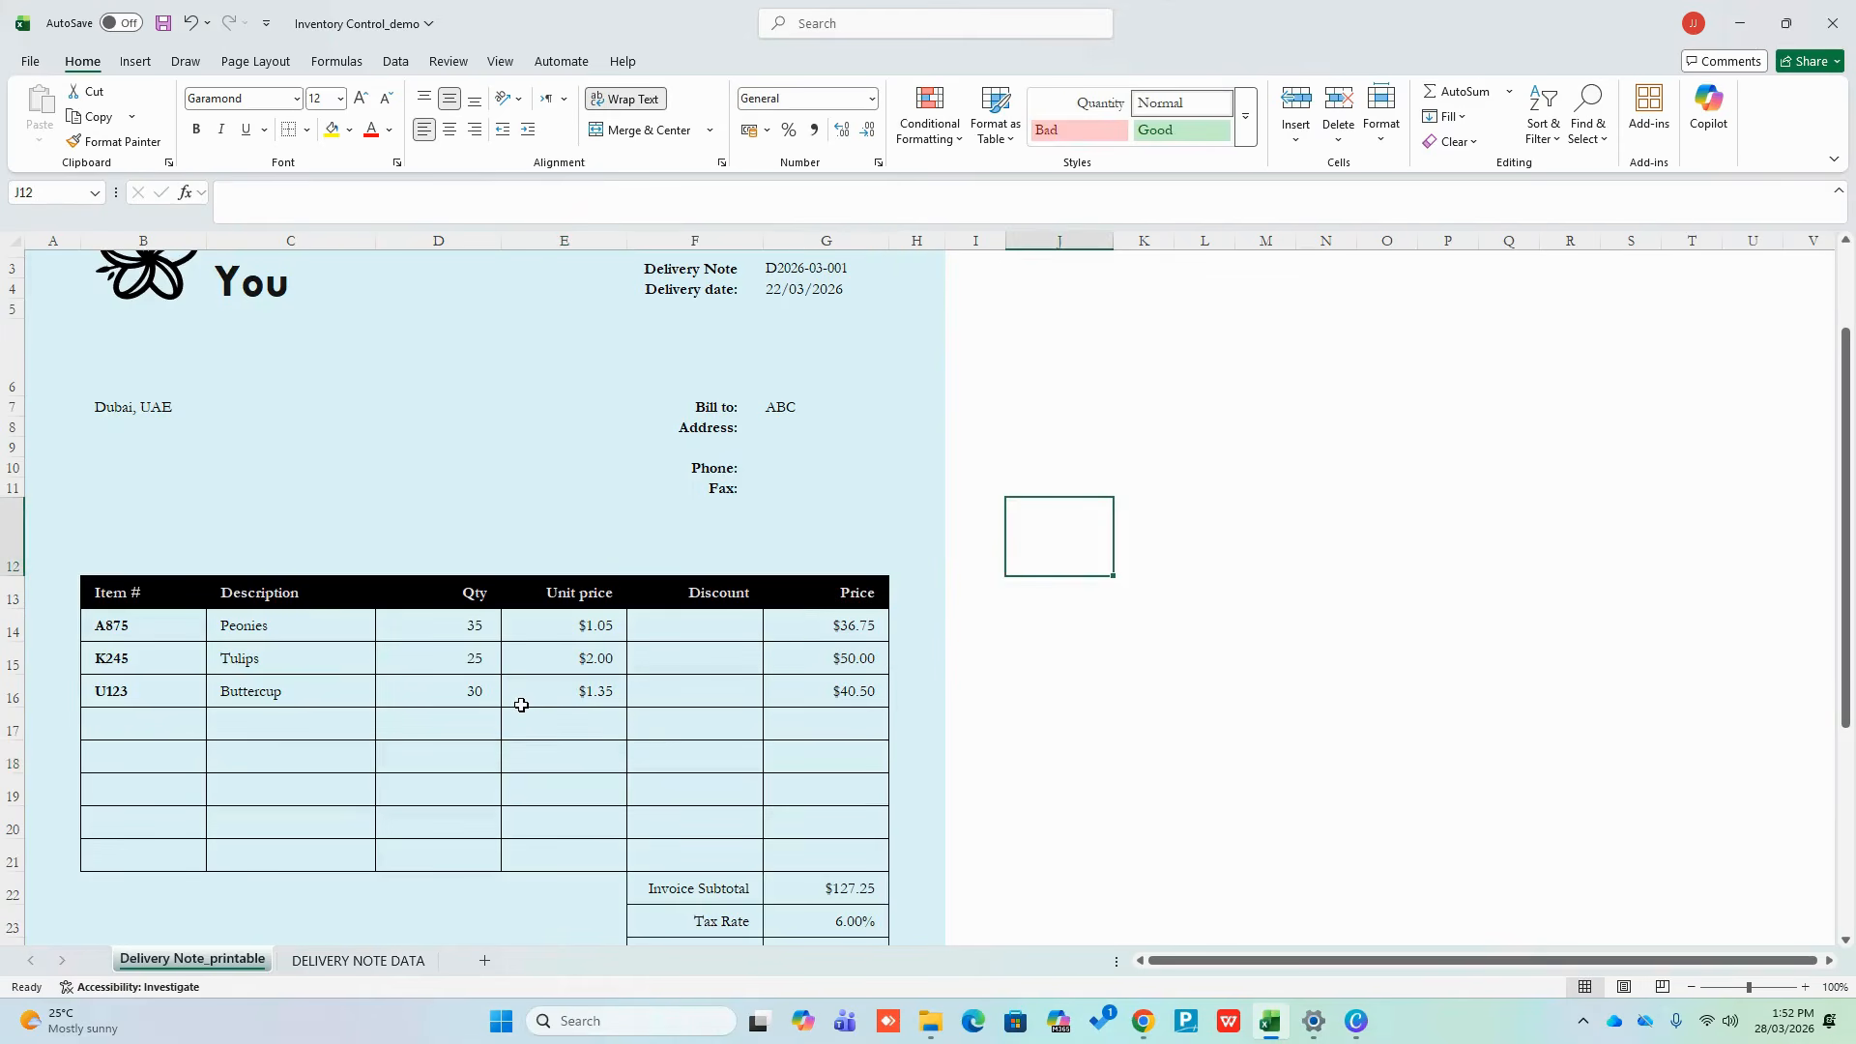
drag(178, 613, 770, 849)
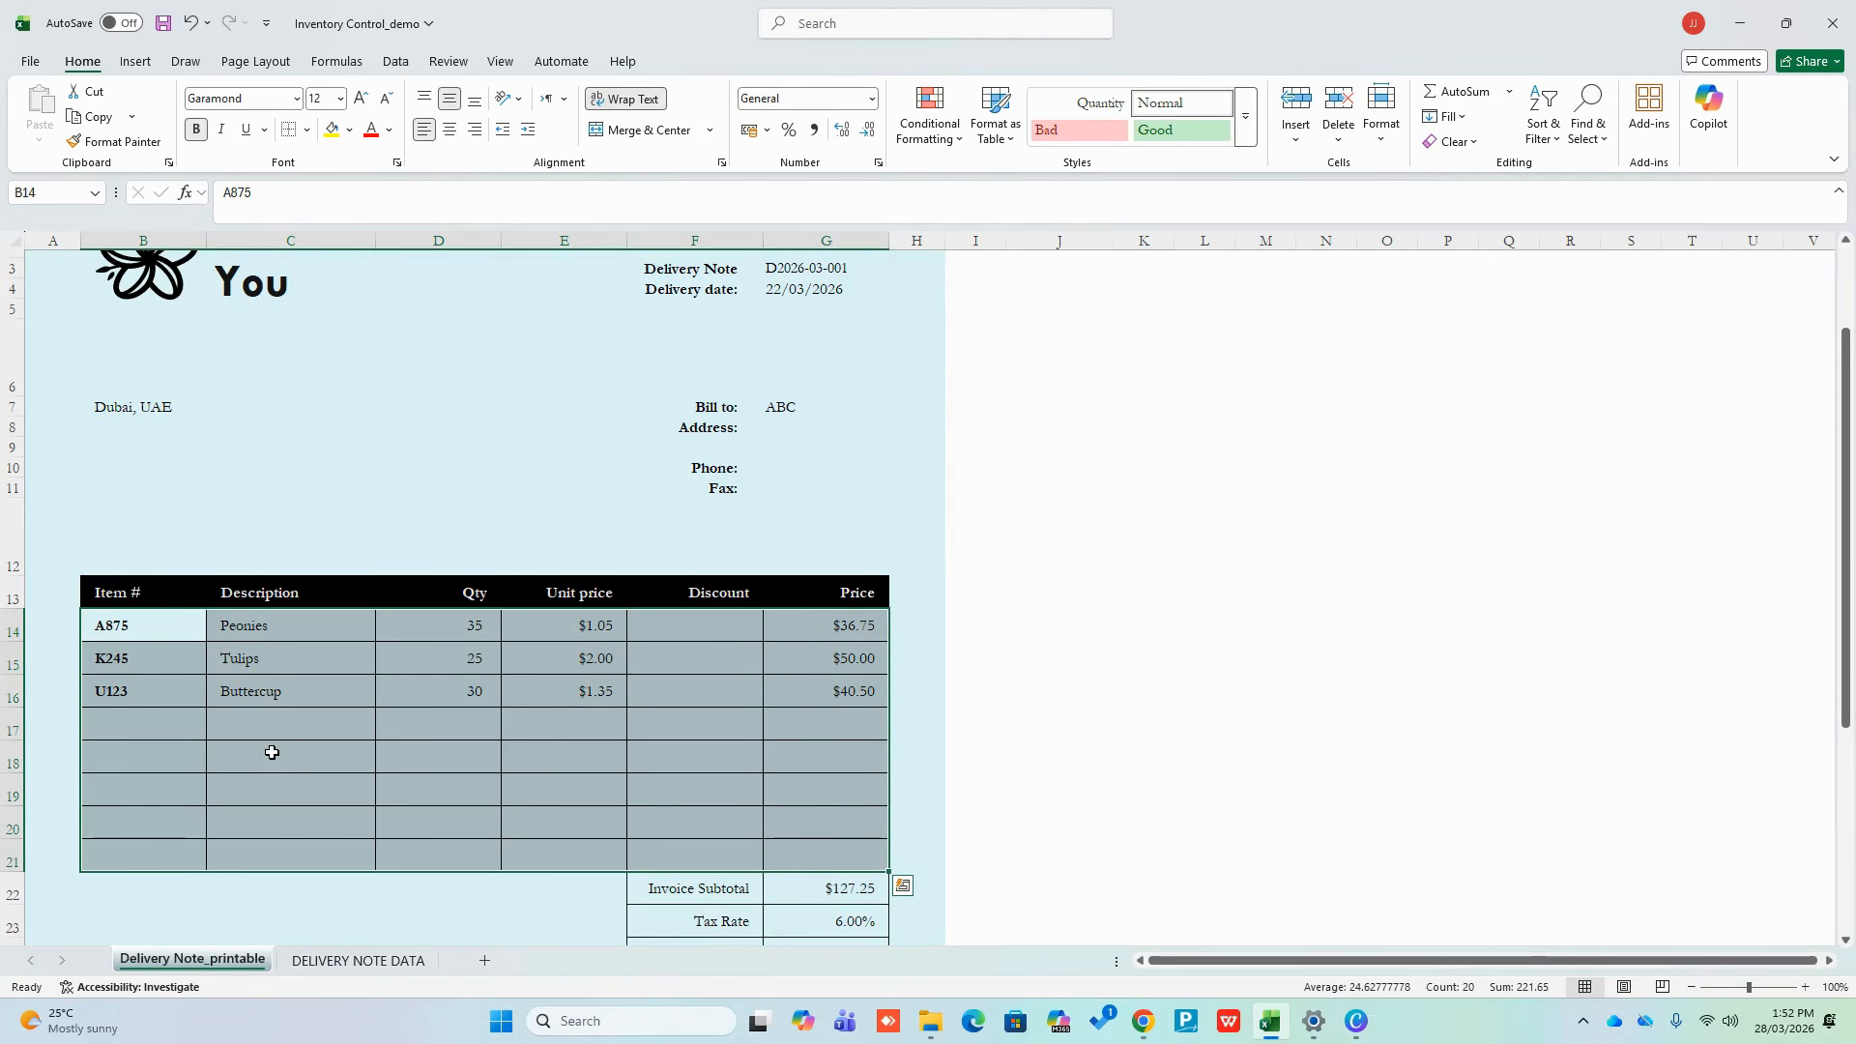
click(272, 752)
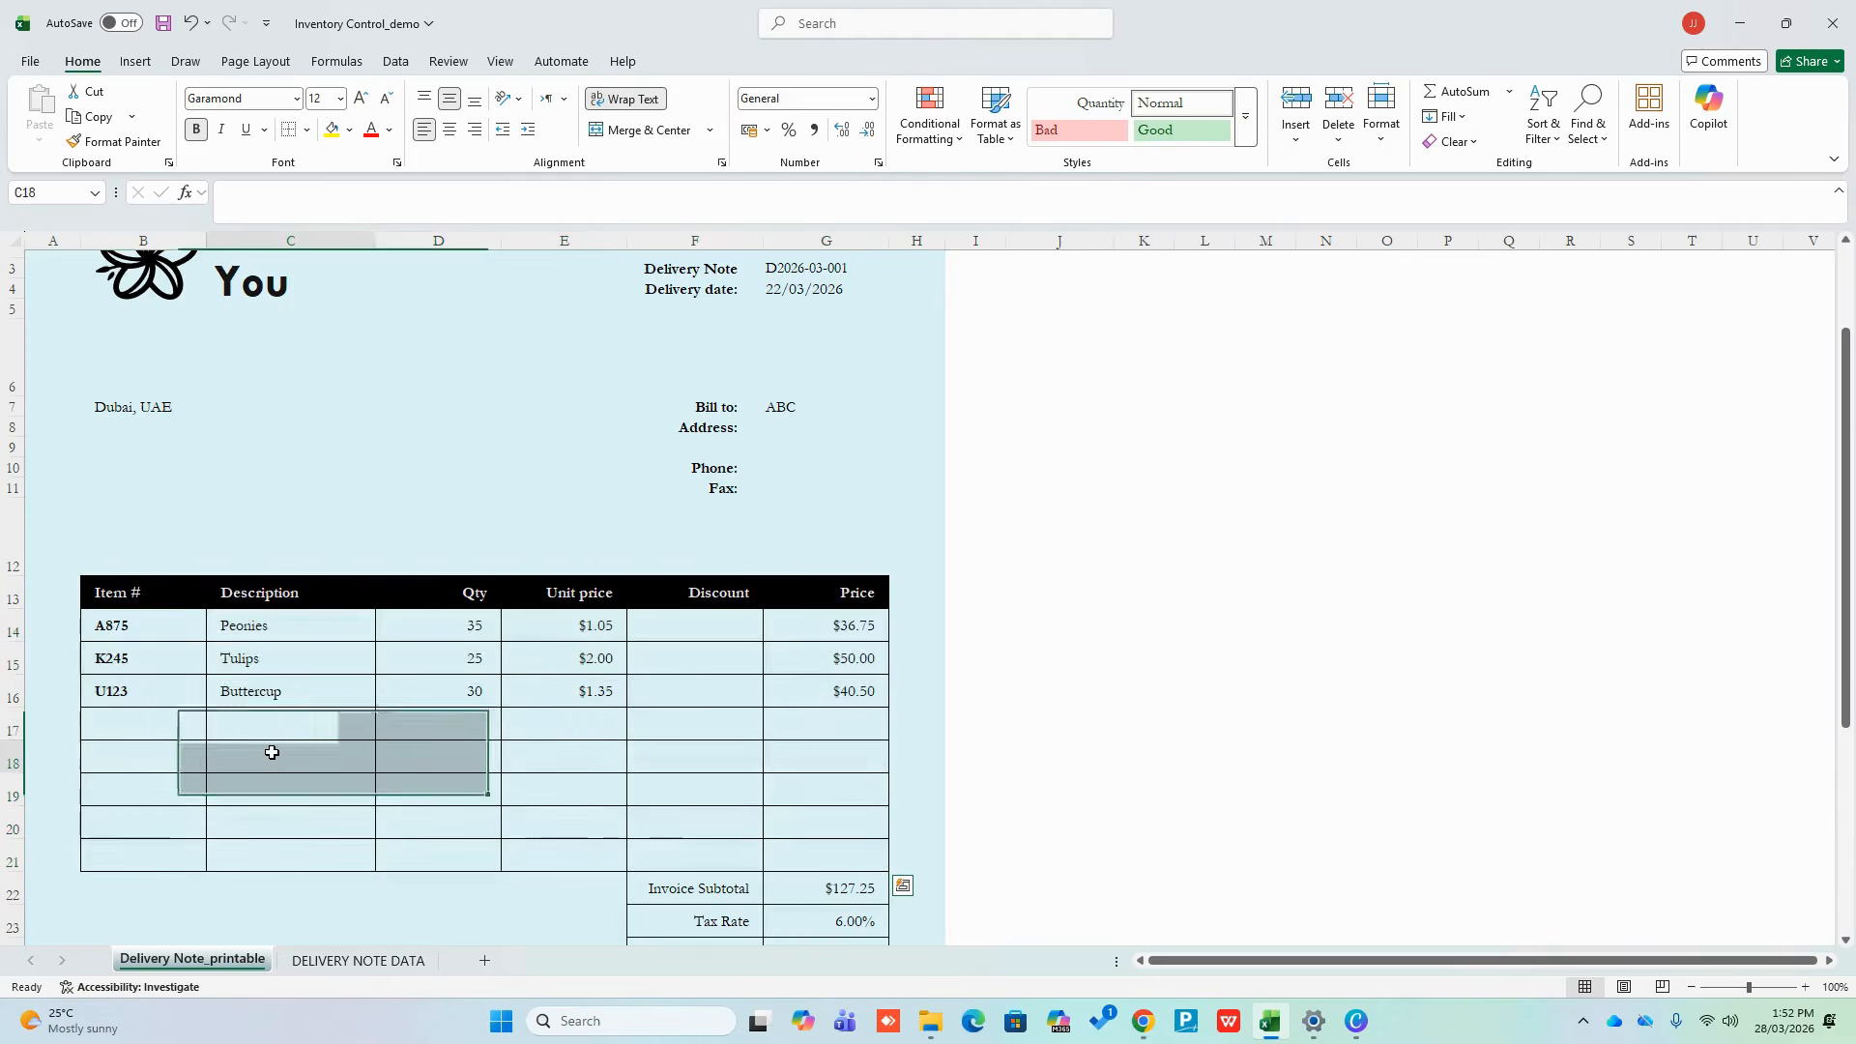
drag(152, 625, 796, 692)
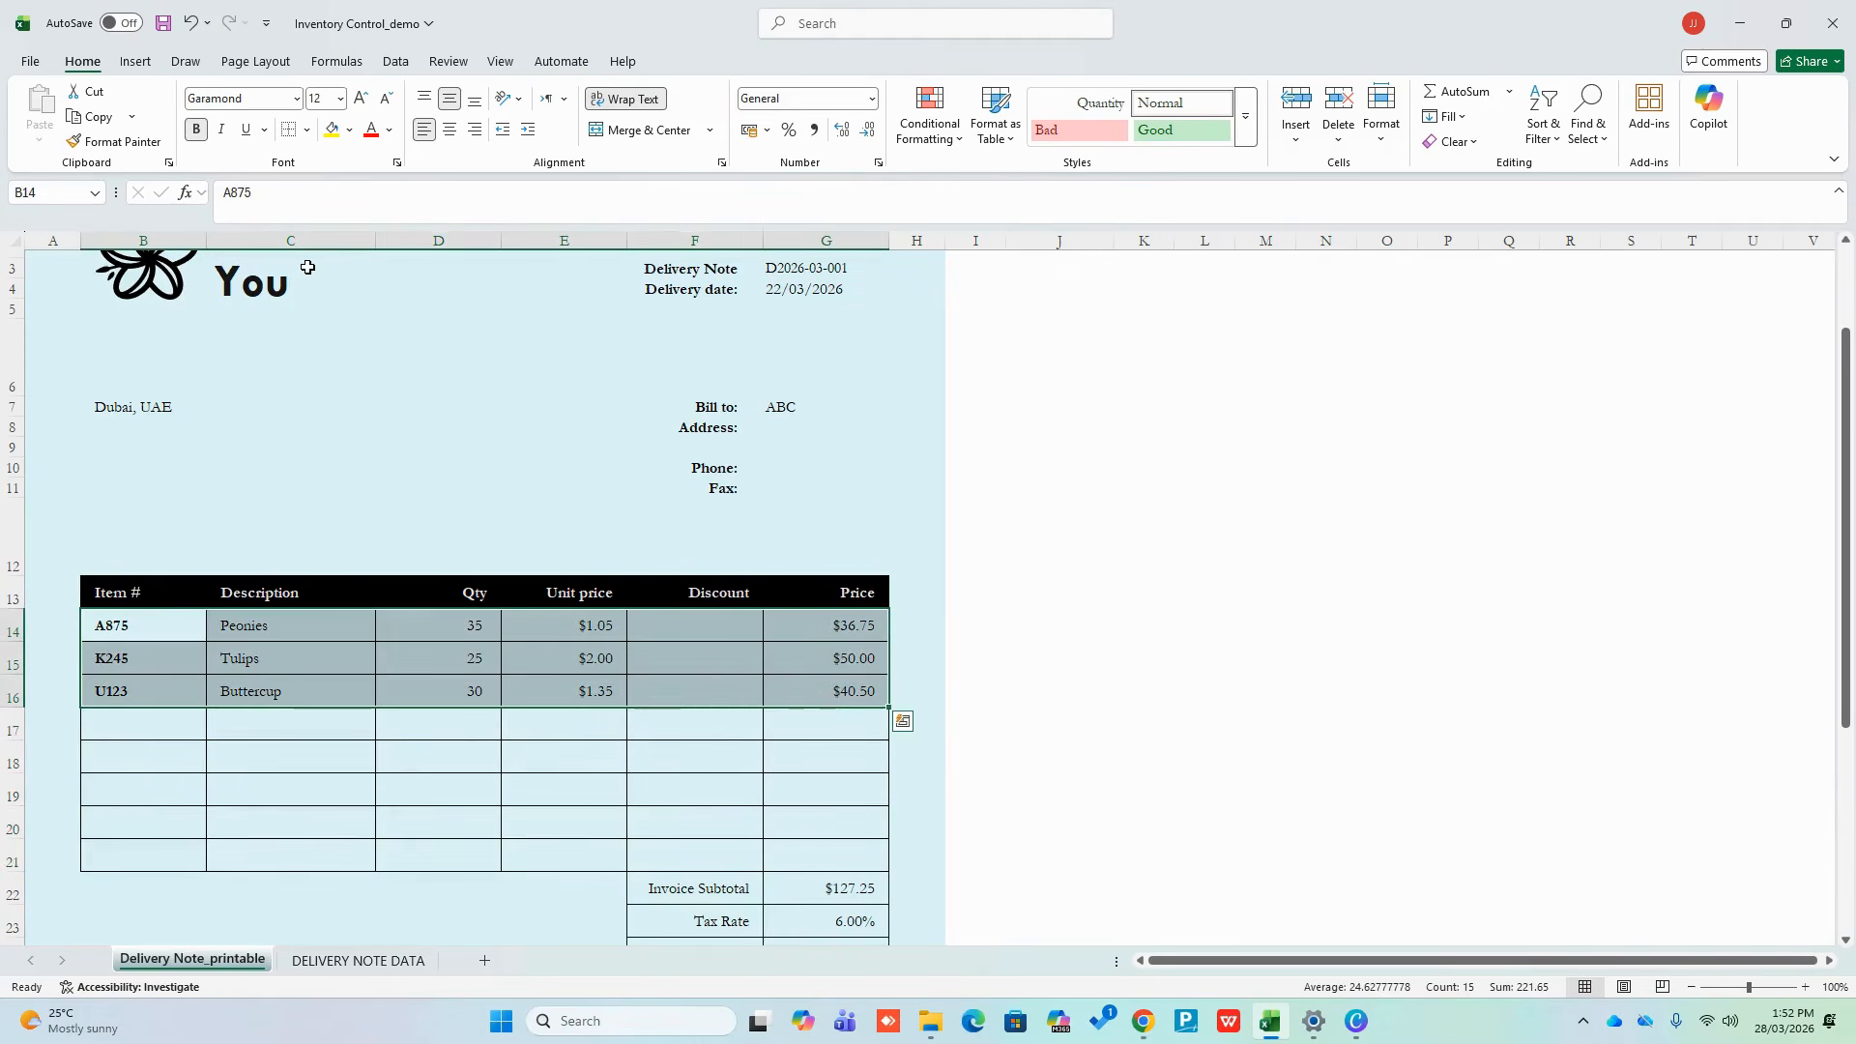
key(Delete)
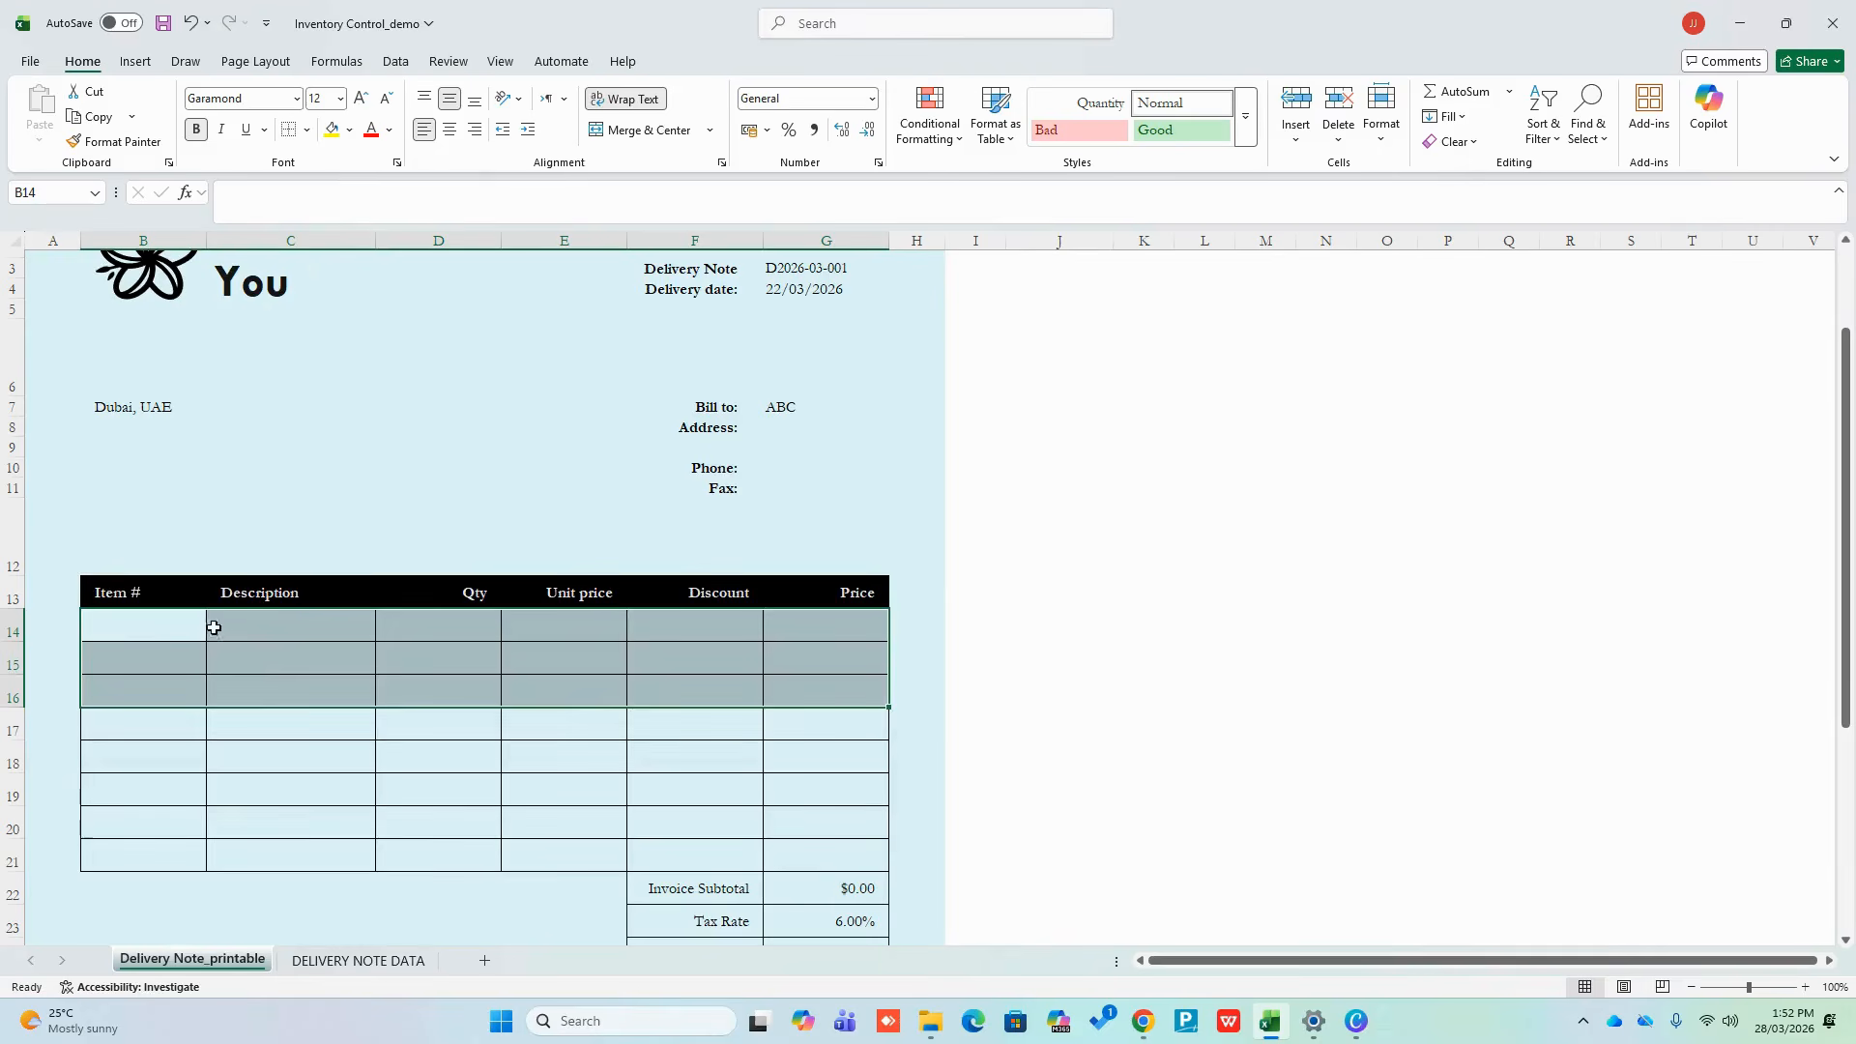
click(136, 629)
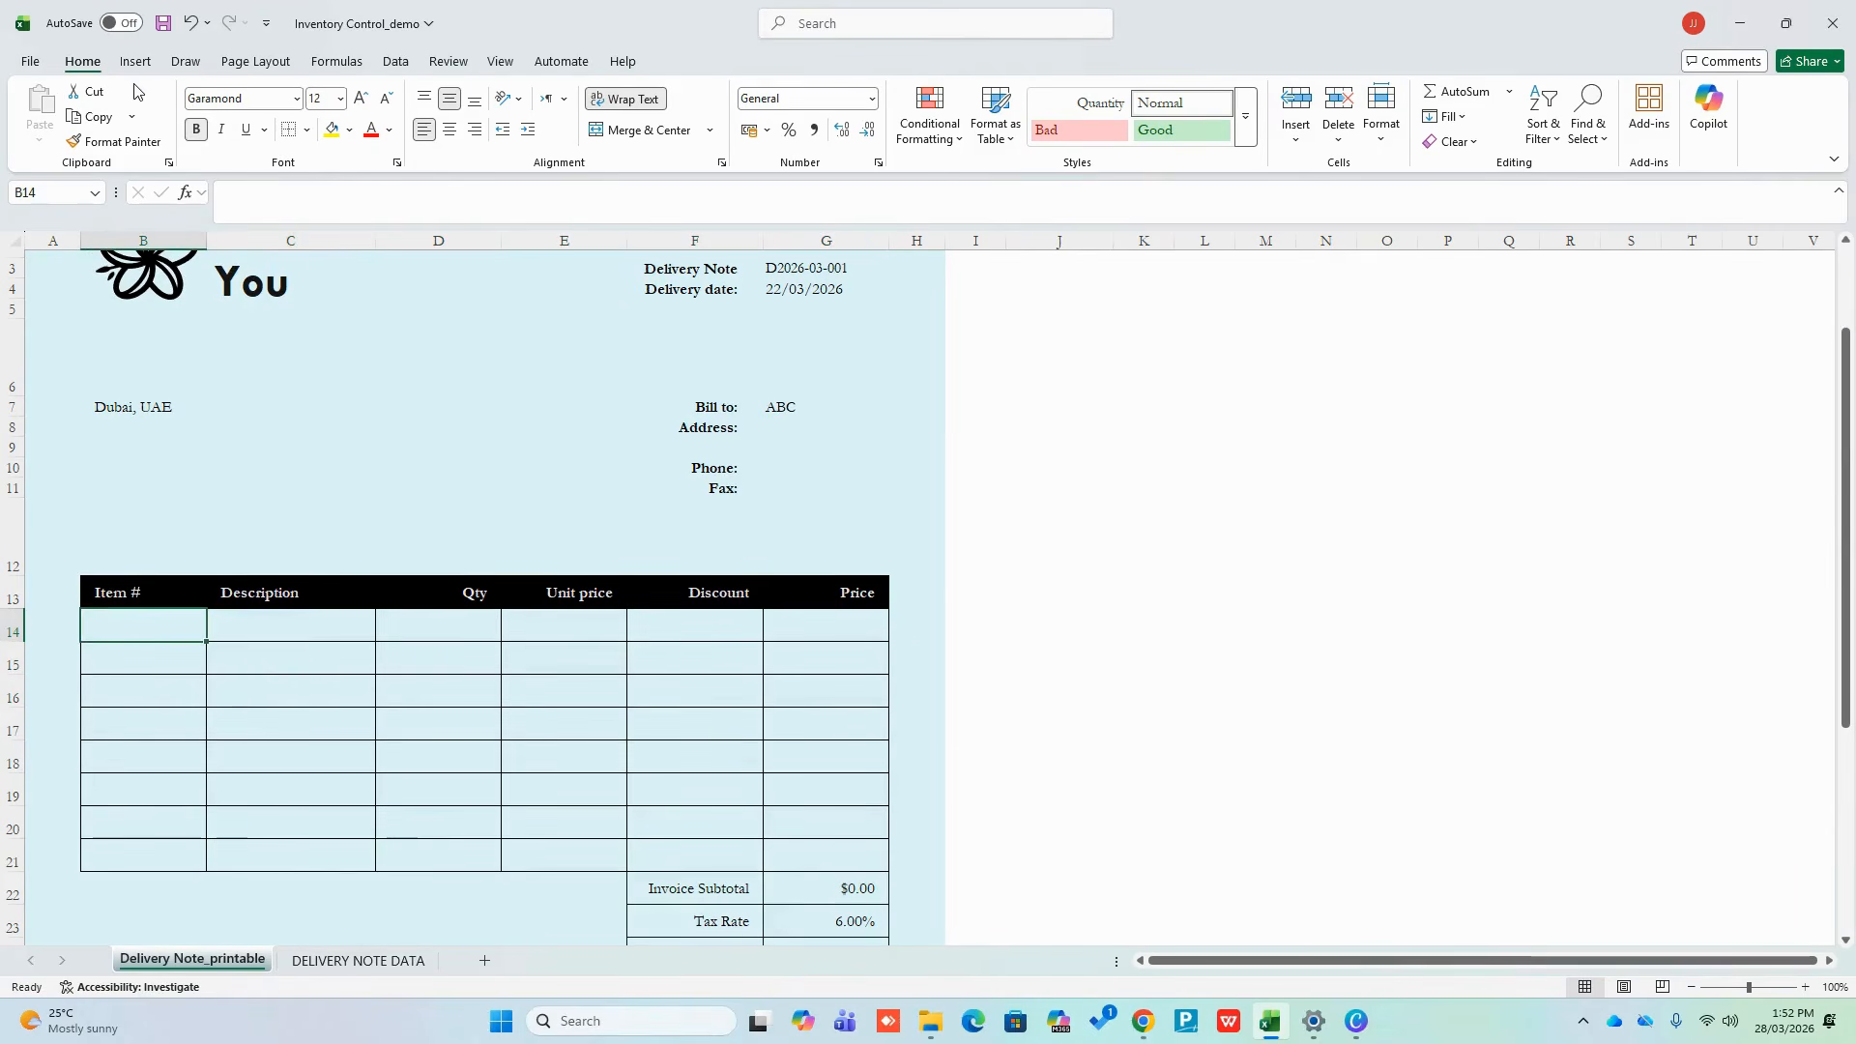
click(405, 966)
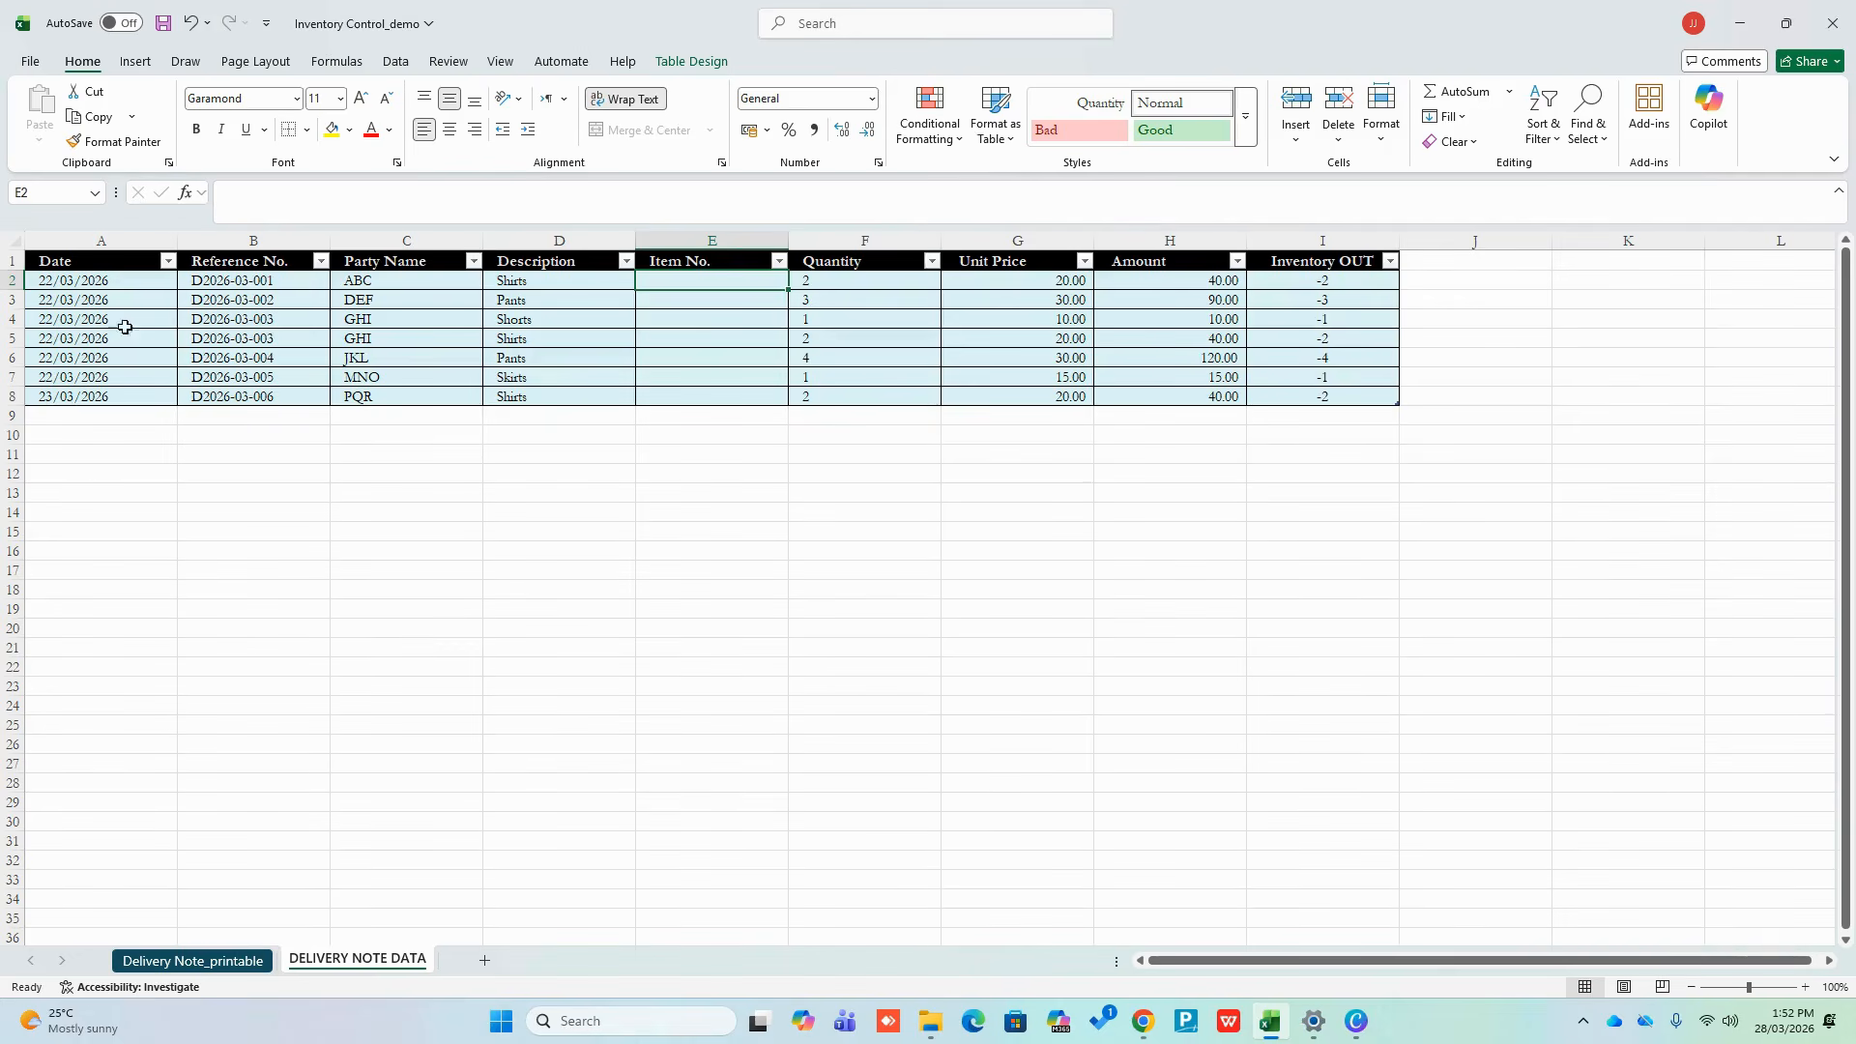
Select the two D2026-03-003 Description entries in the data table
drag(10, 320, 8, 338)
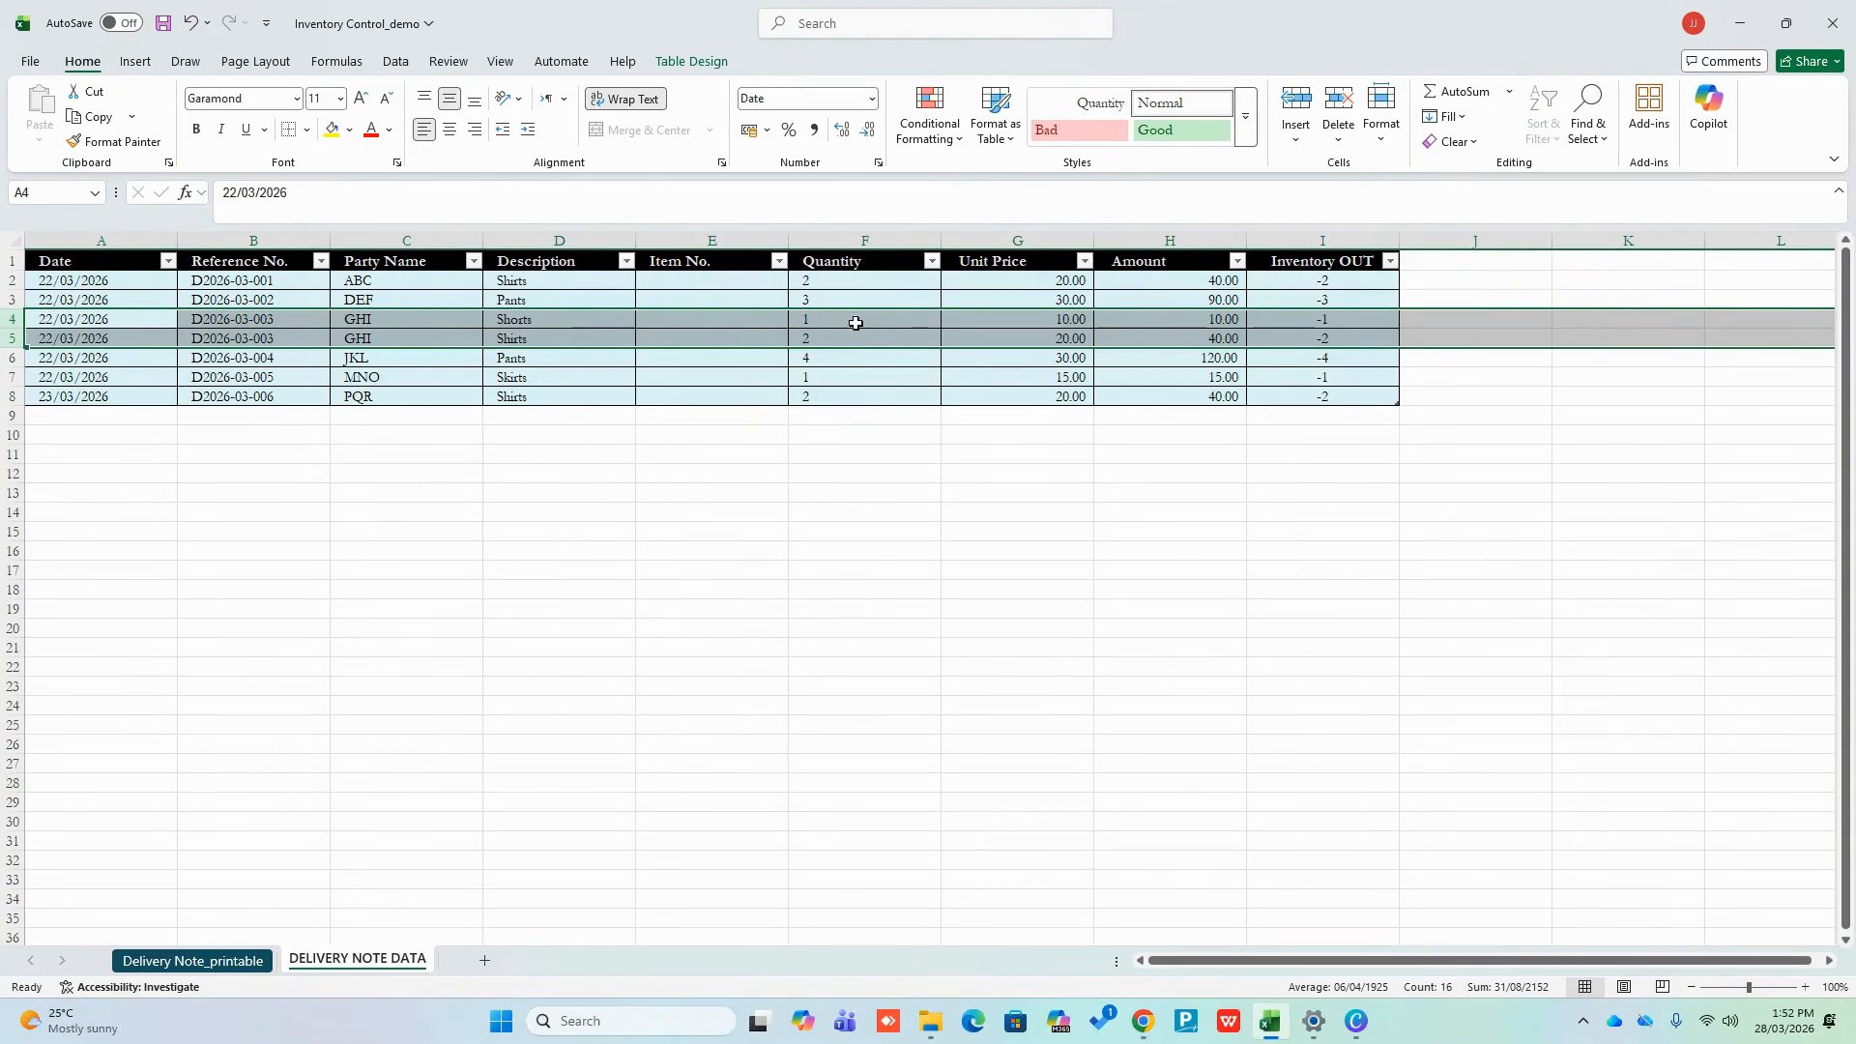
click(853, 320)
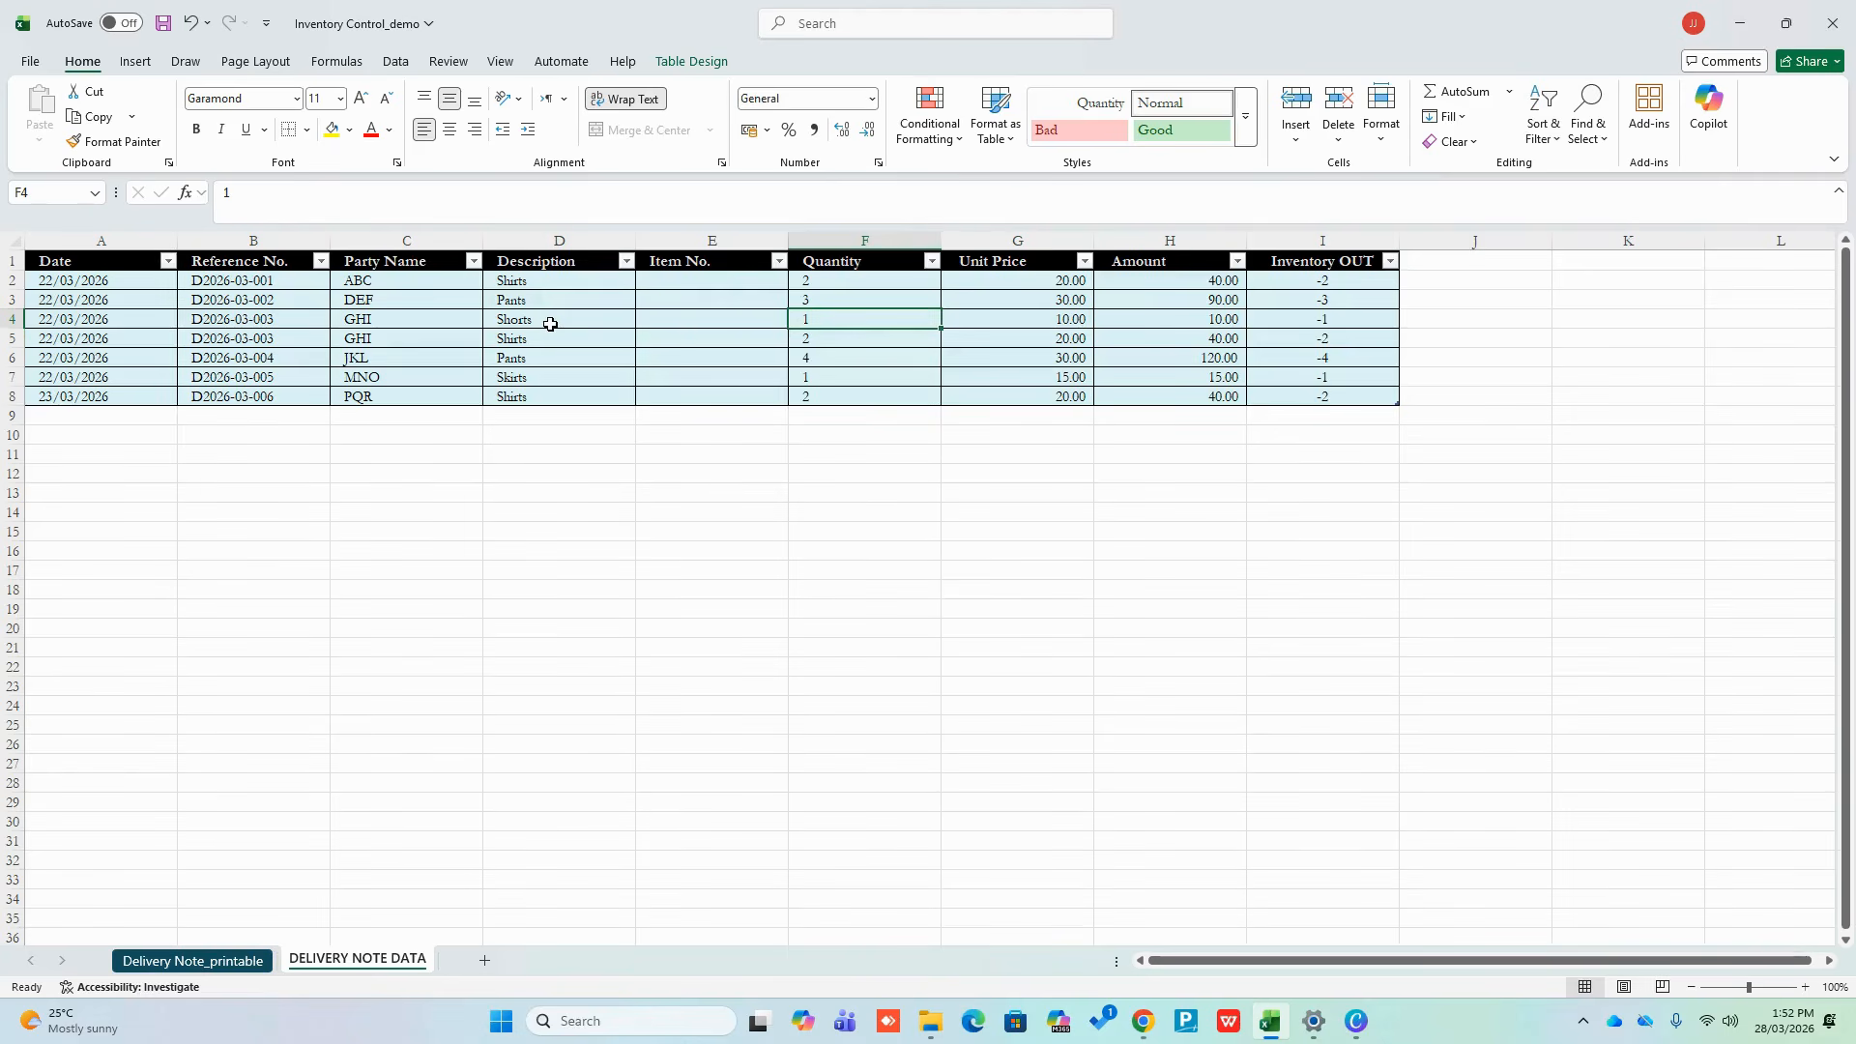
drag(543, 320, 595, 332)
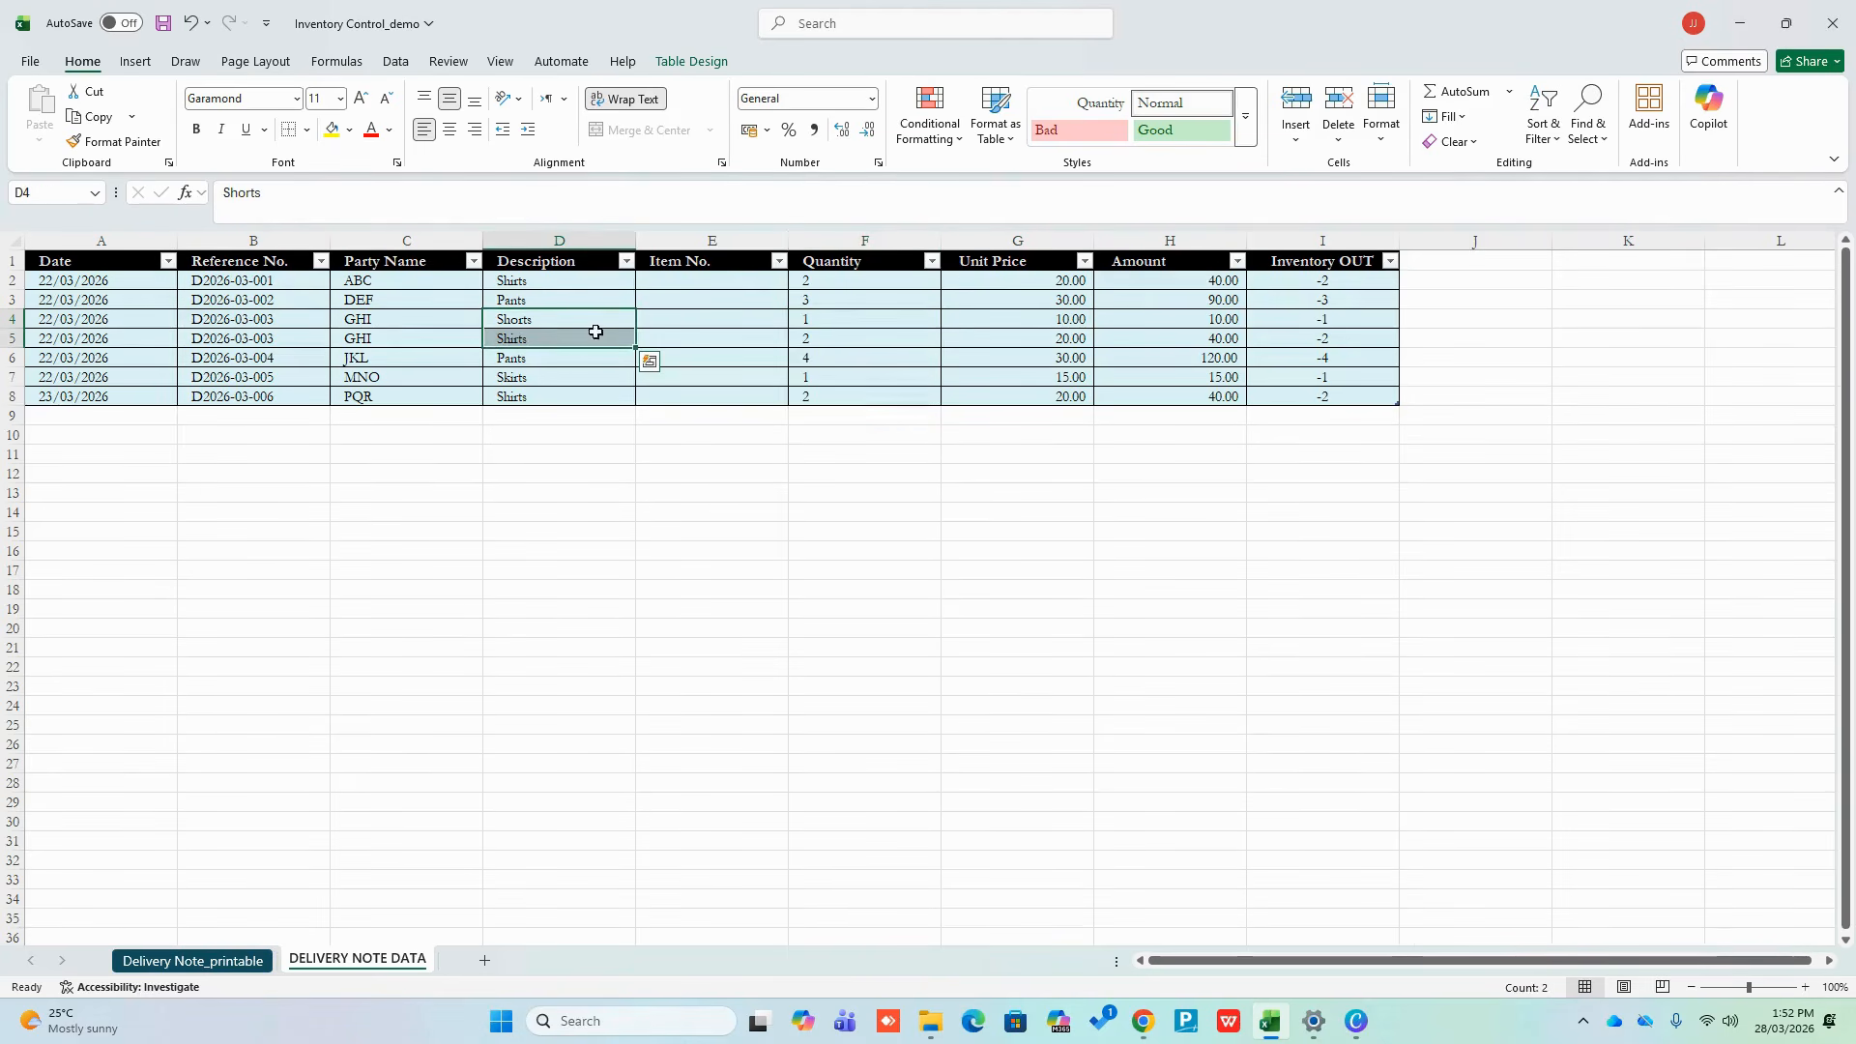
Fill E2:E8 with Item No. 1, 1, 1, 2, 1, 1, 1, then return to Delivery Note_printable
click(699, 282)
text(1)
key(Return)
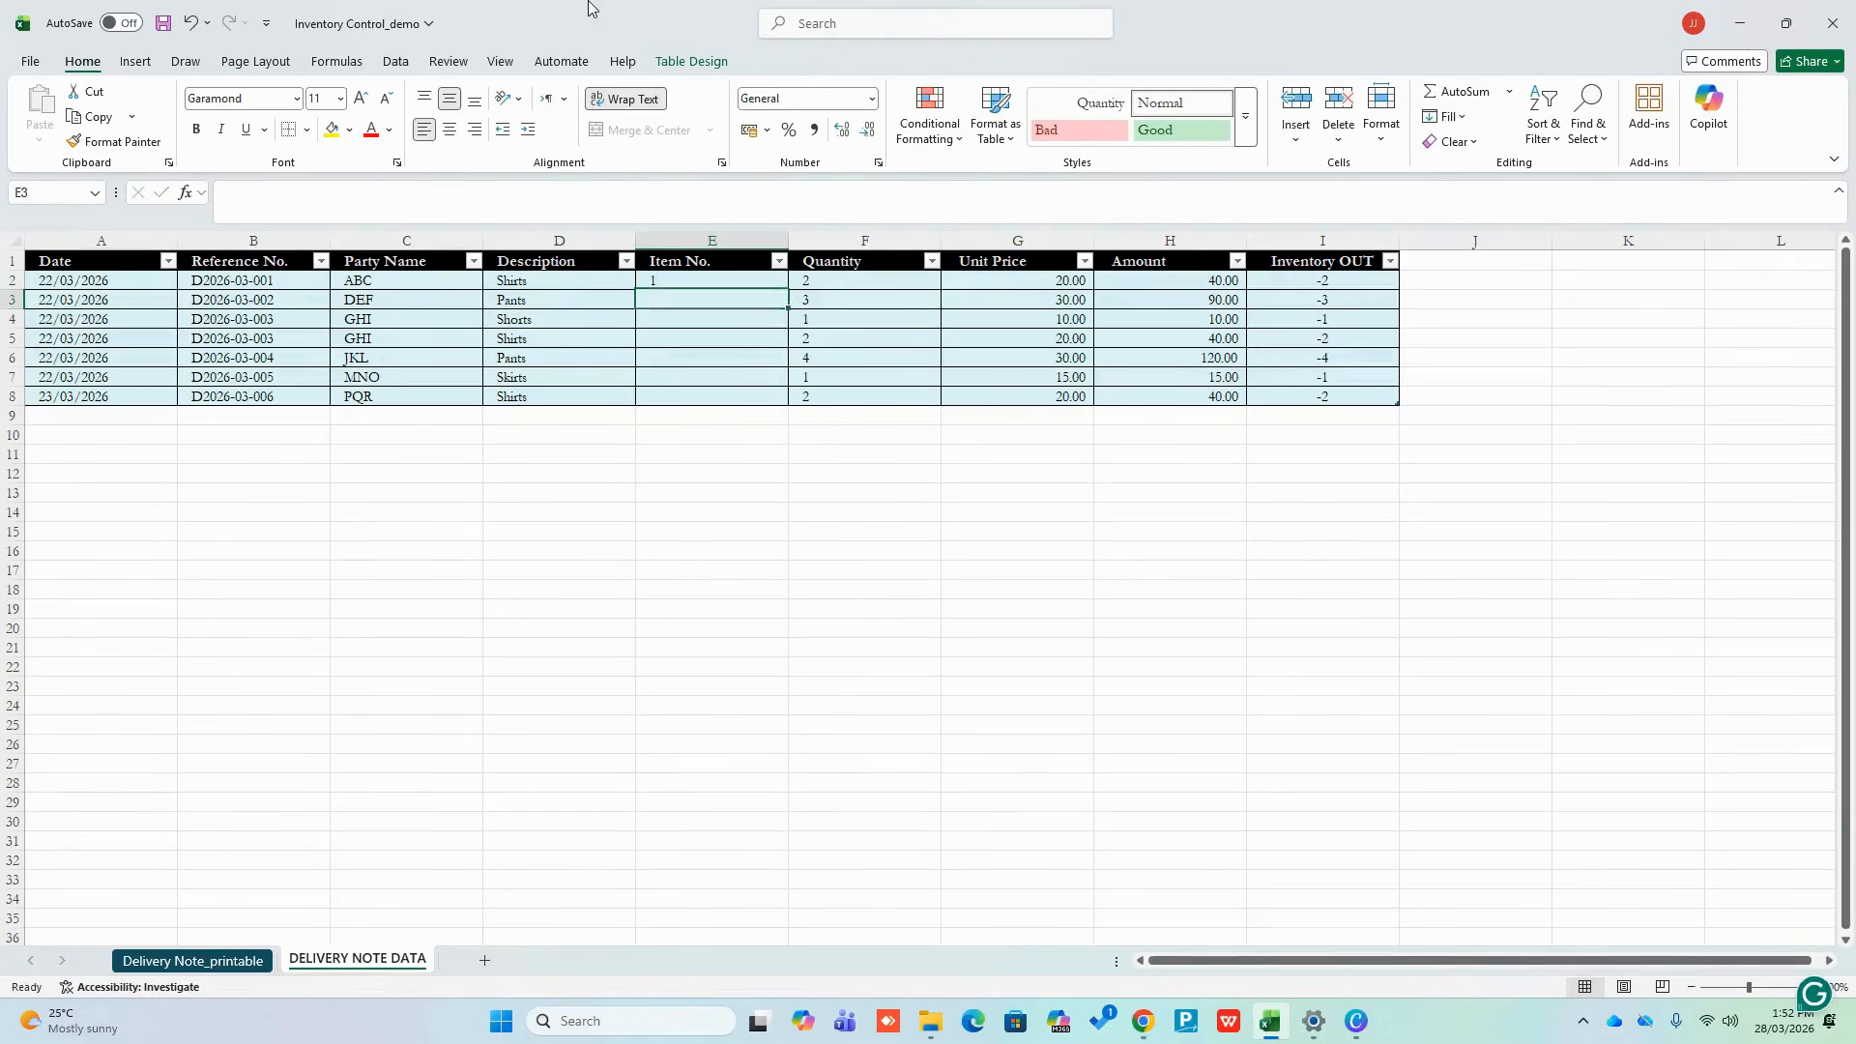
text(1)
key(Return)
text(12)
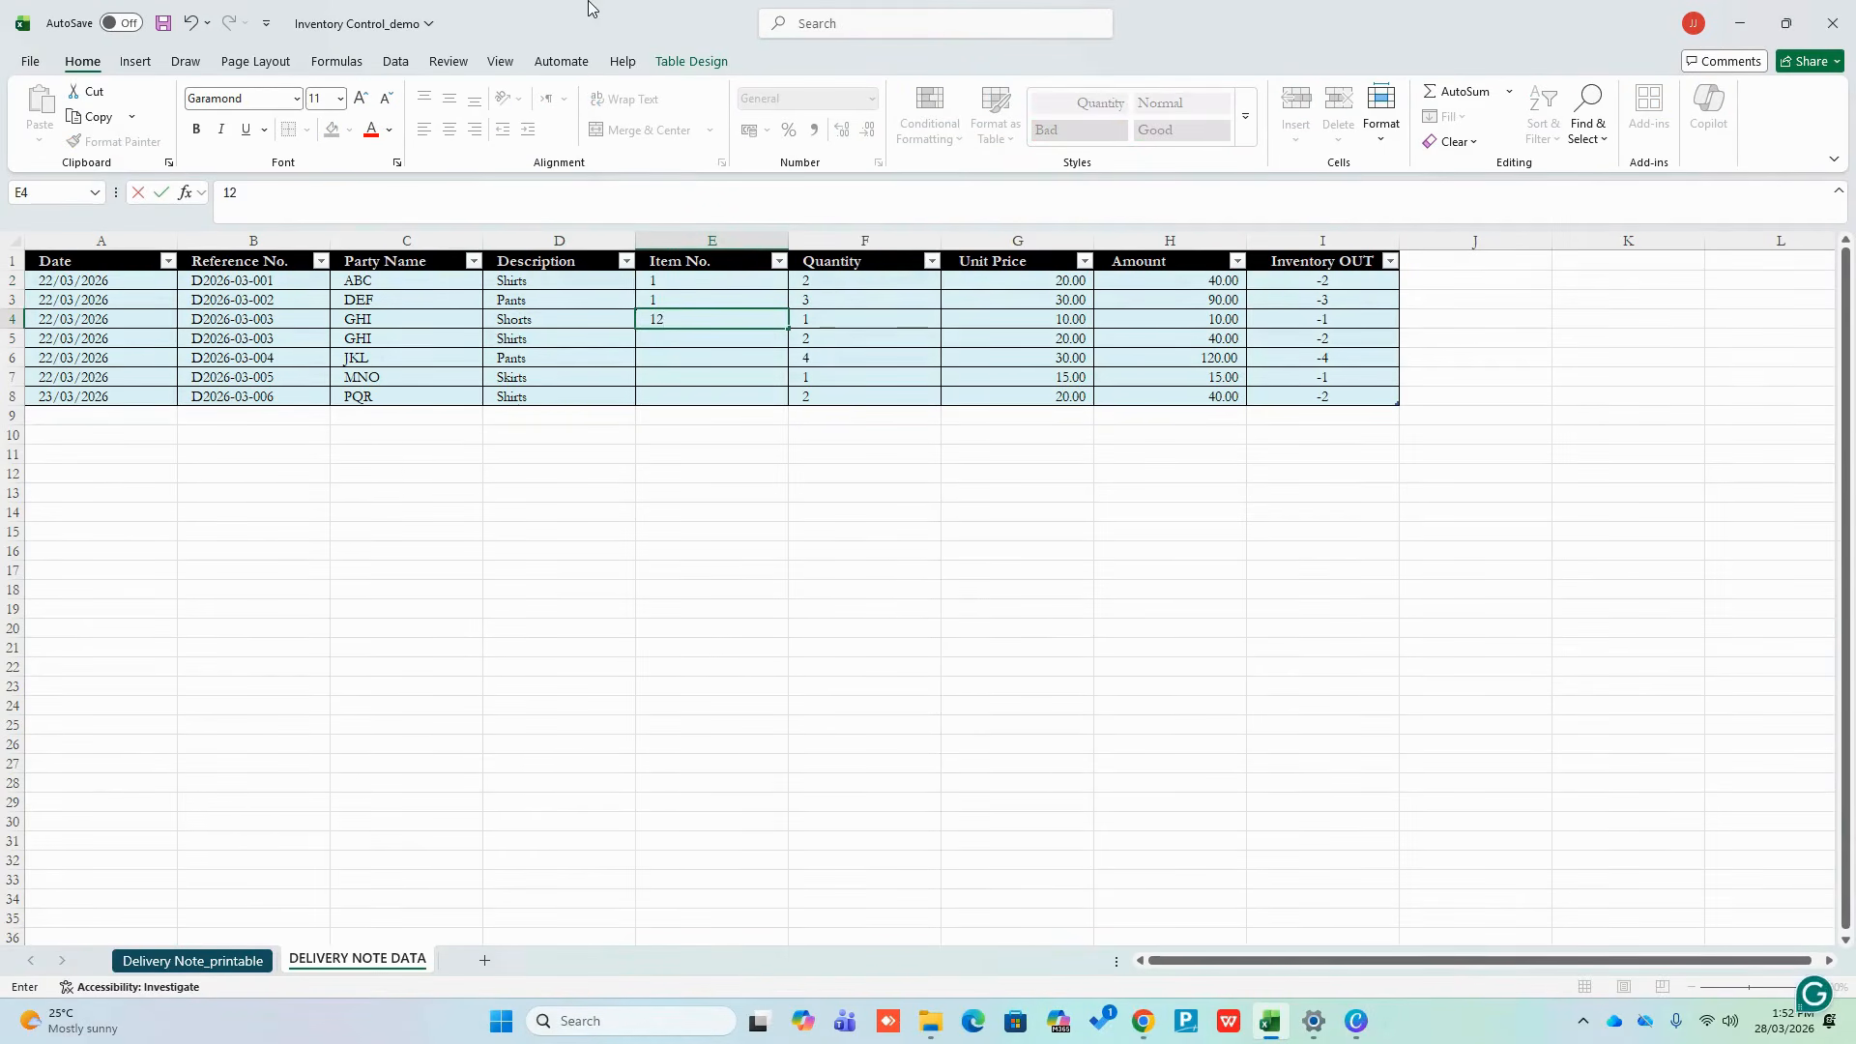
key(Return)
key(Up)
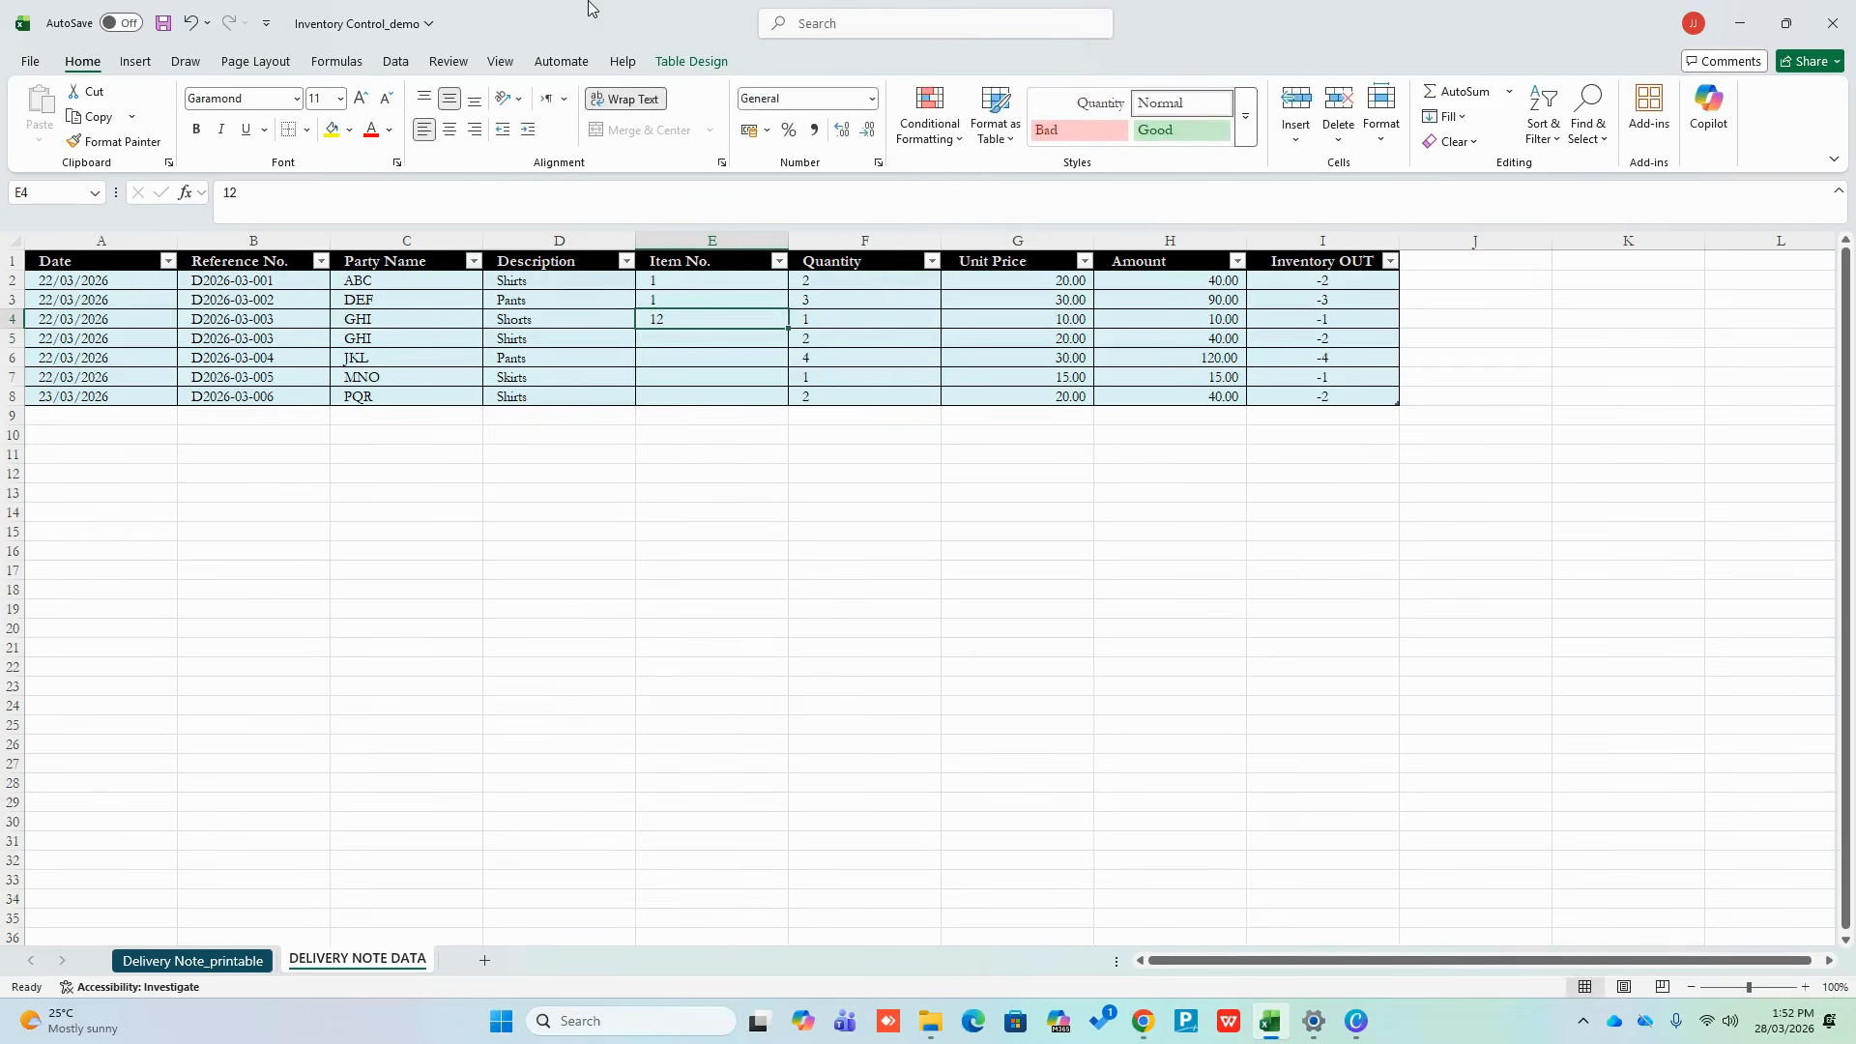
text(1)
key(Return)
text(2)
key(Return)
text(1)
key(Return)
text(1)
key(Return)
text(1)
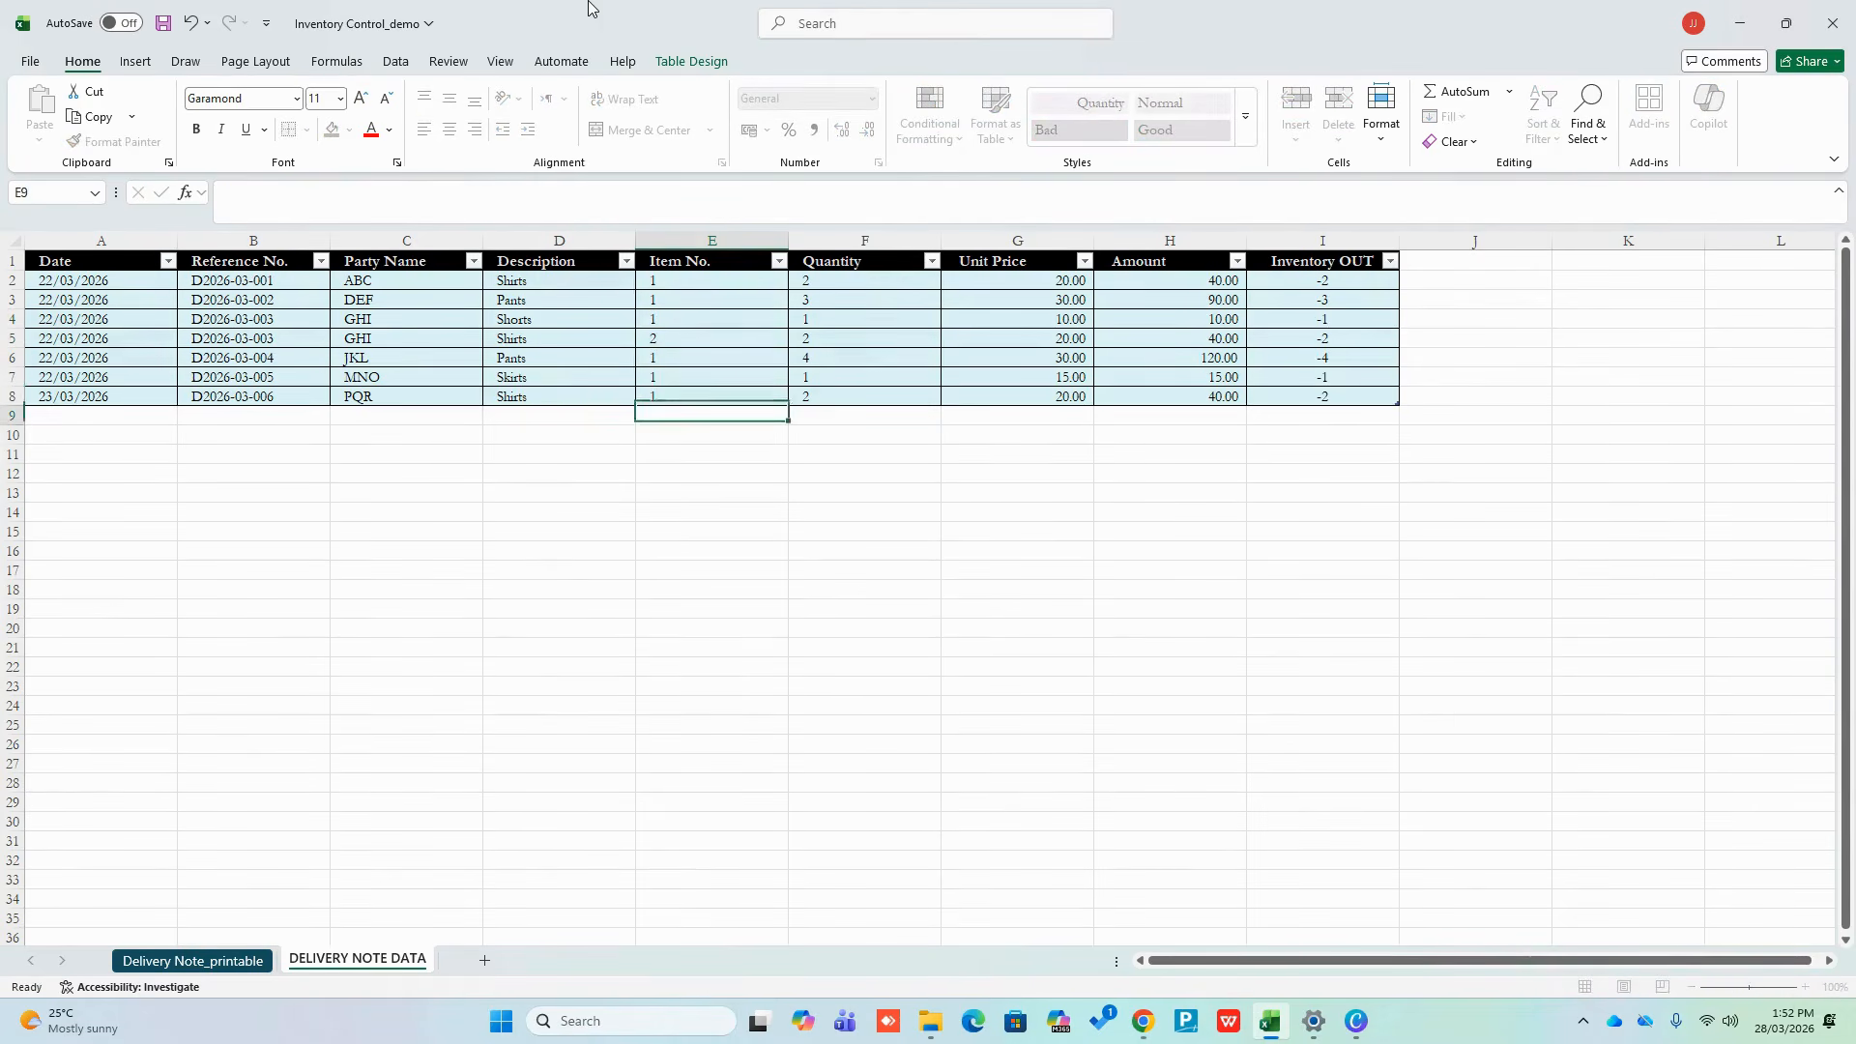
key(Return)
click(688, 265)
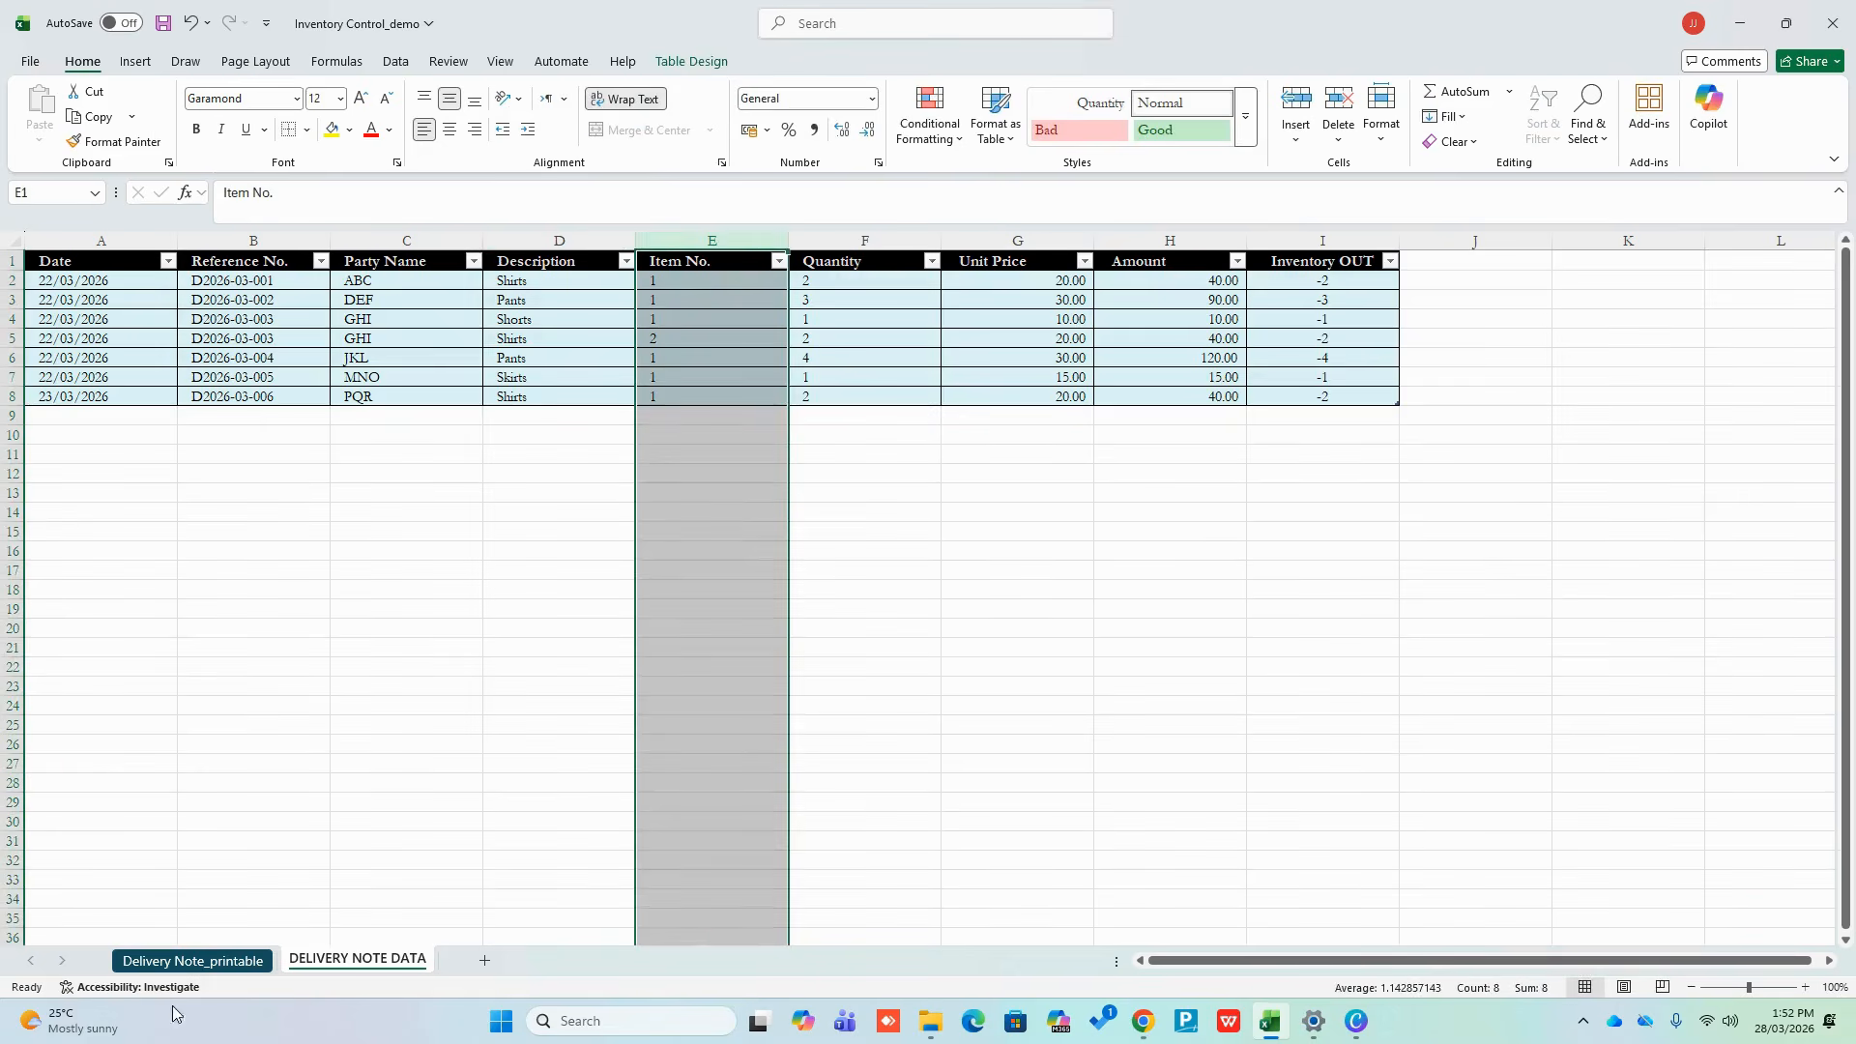
click(191, 960)
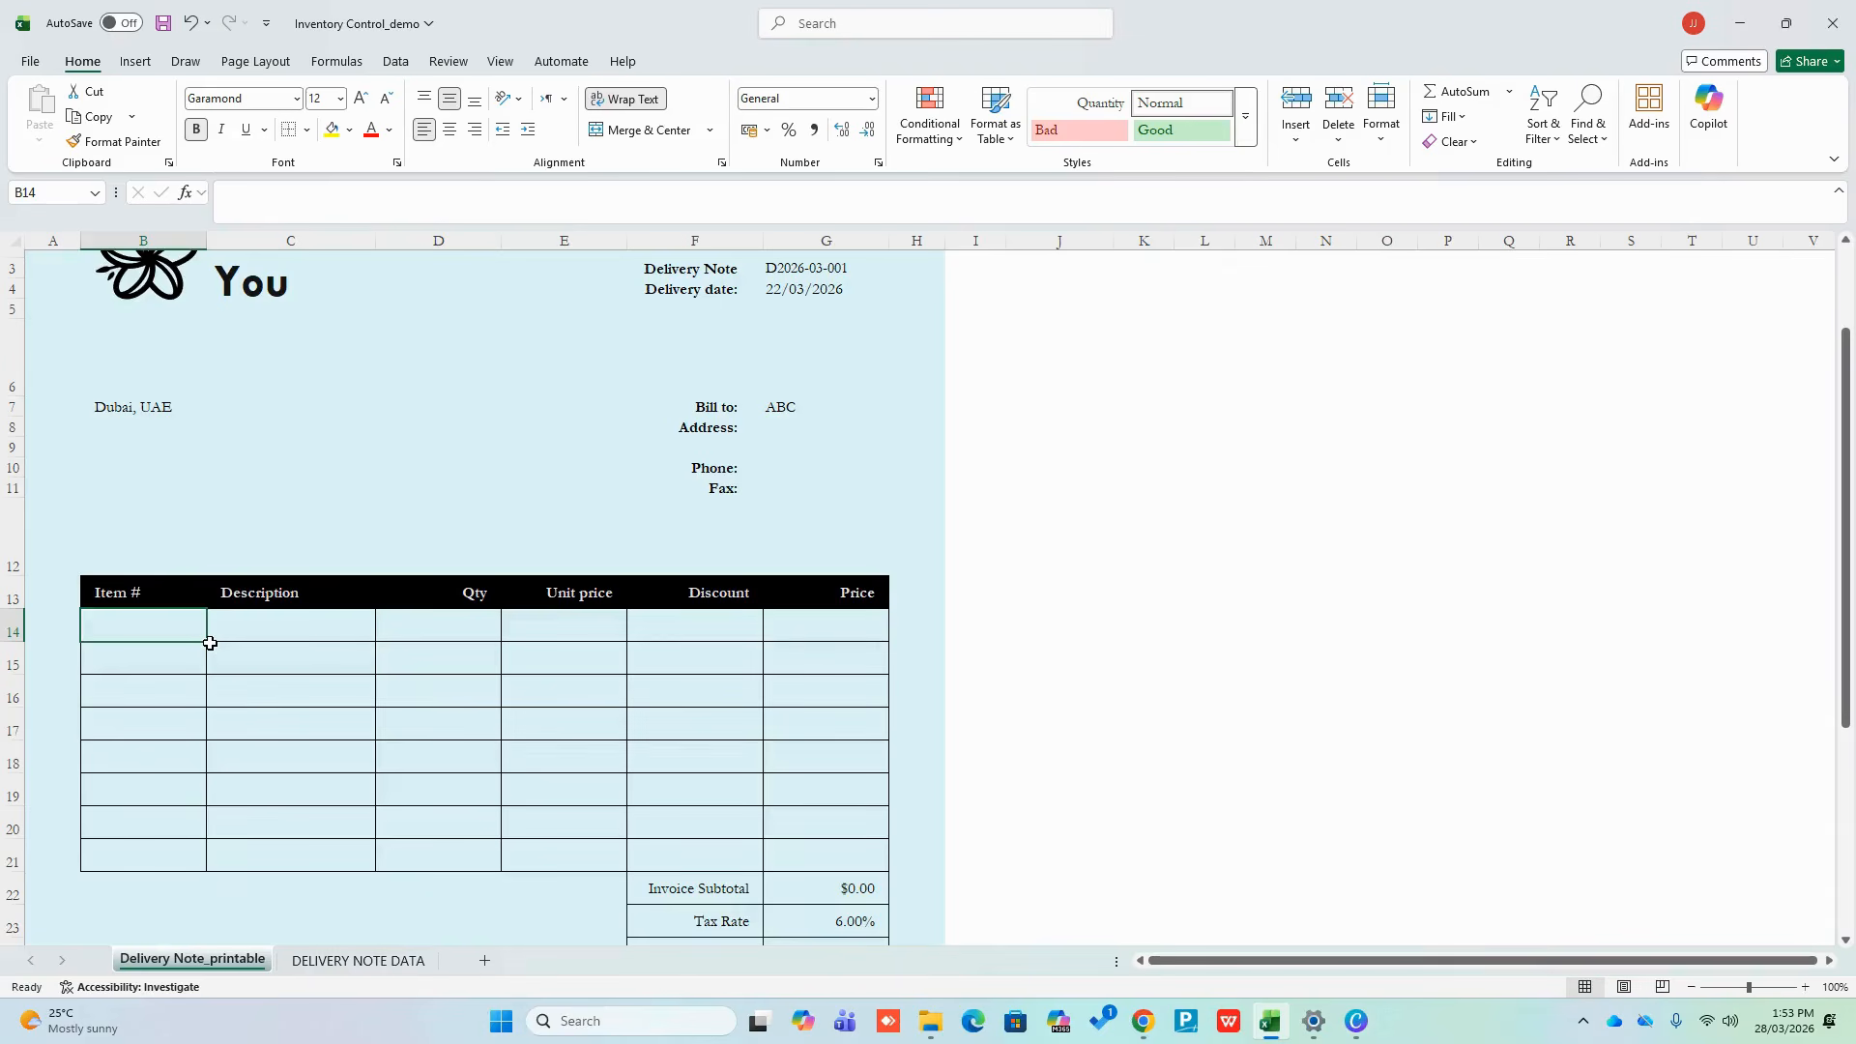
Enter =FILTER(Table1[Item No.], Table1[Reference No.]=G3) in B14, returning item number 1
text(=)
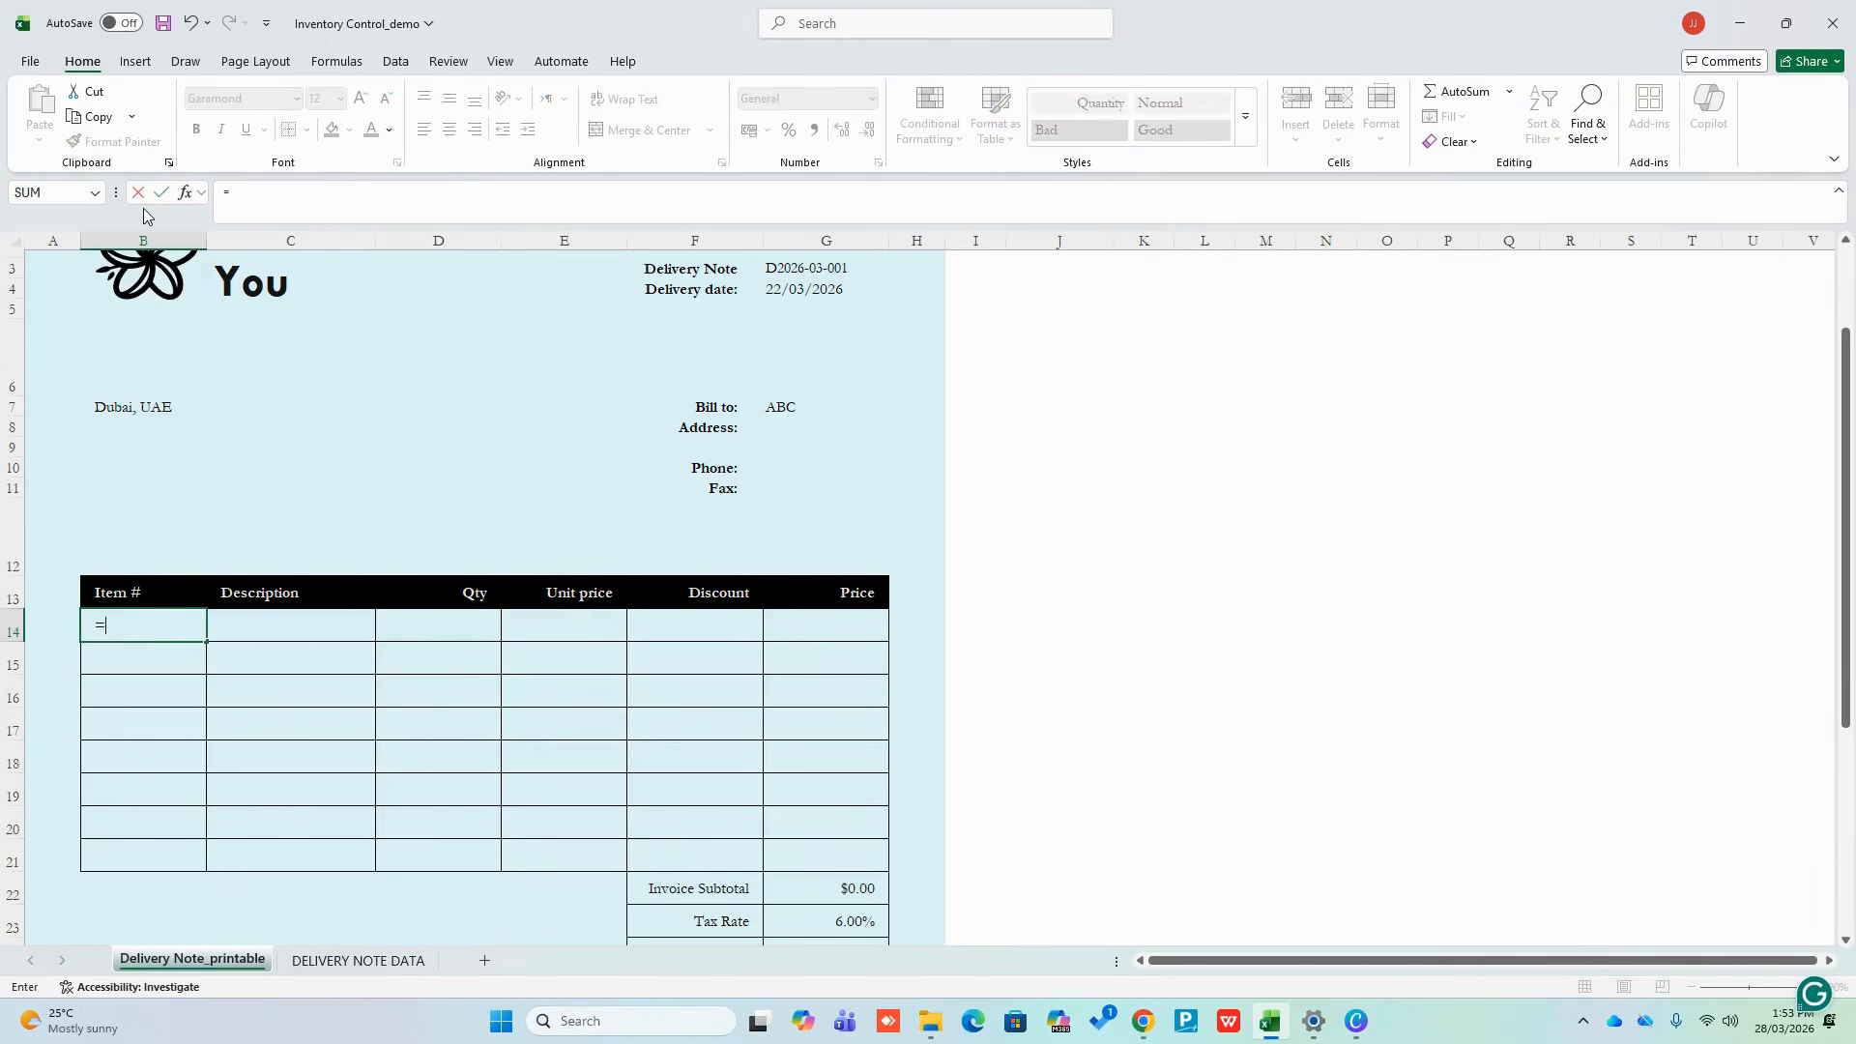
text(fil)
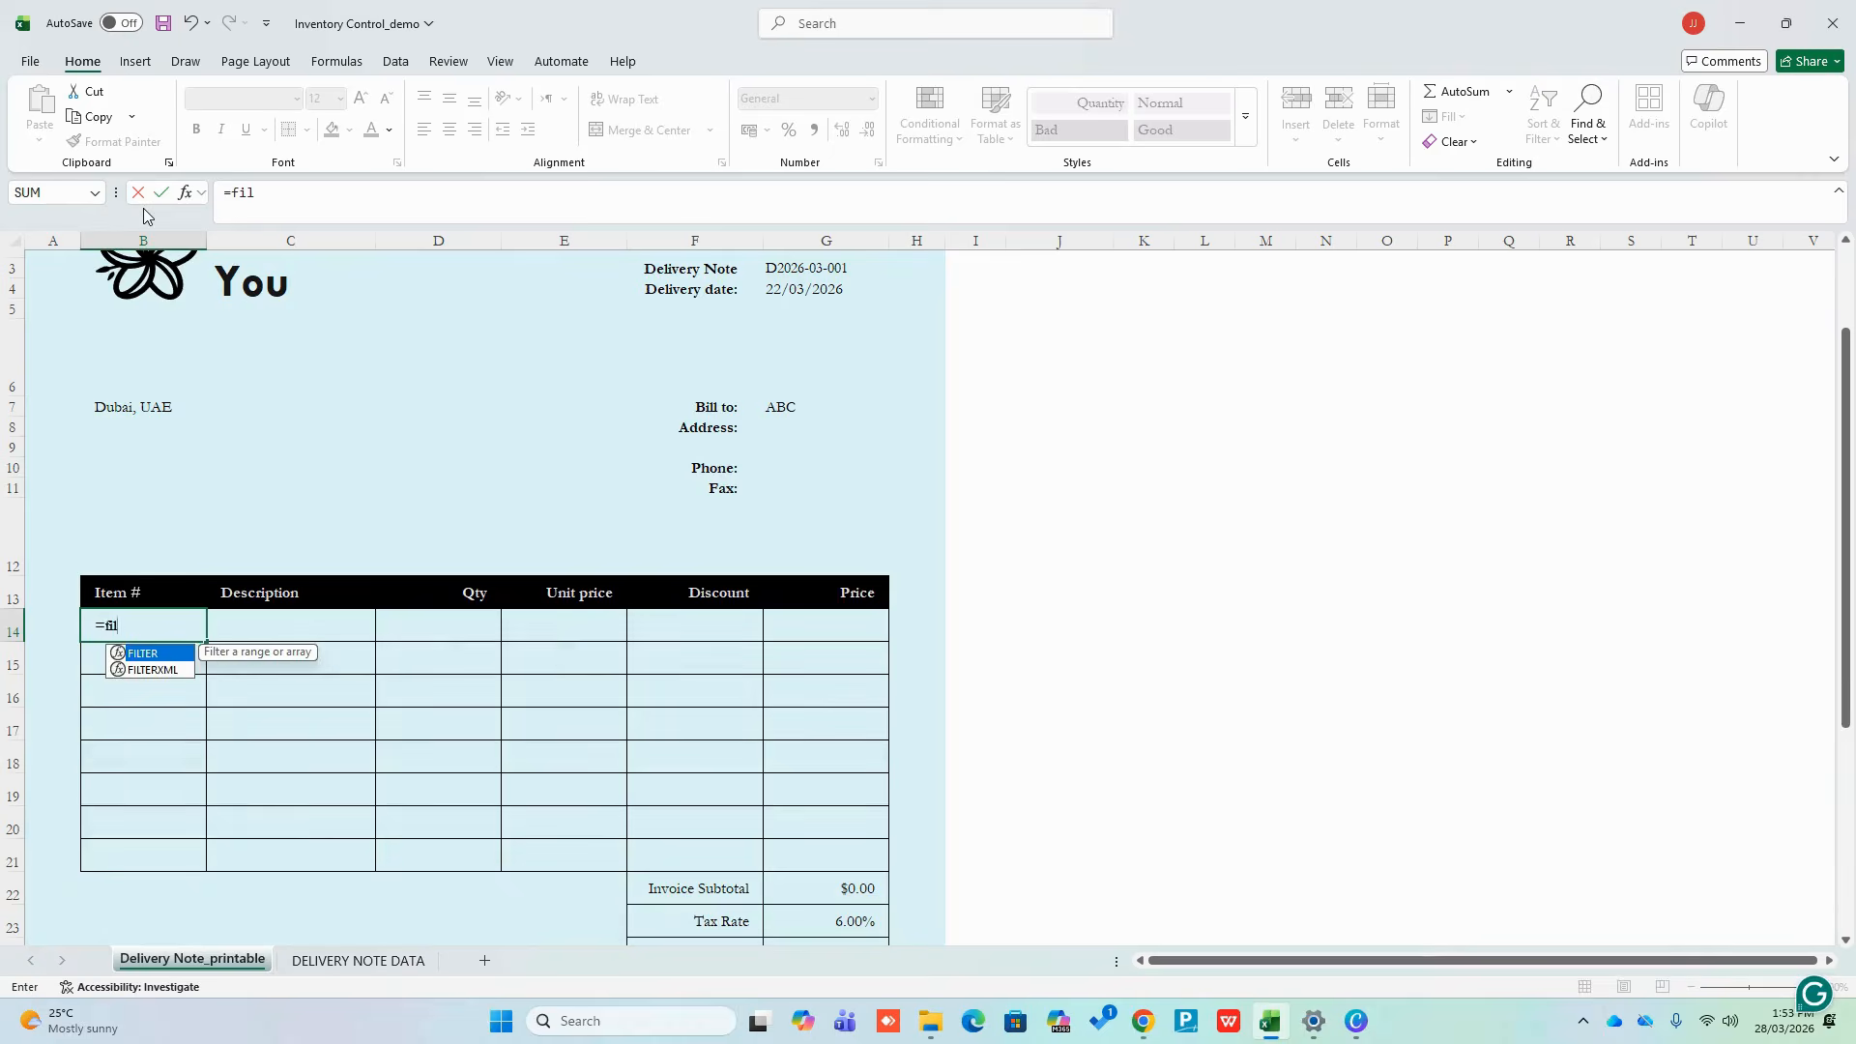
text(ter()
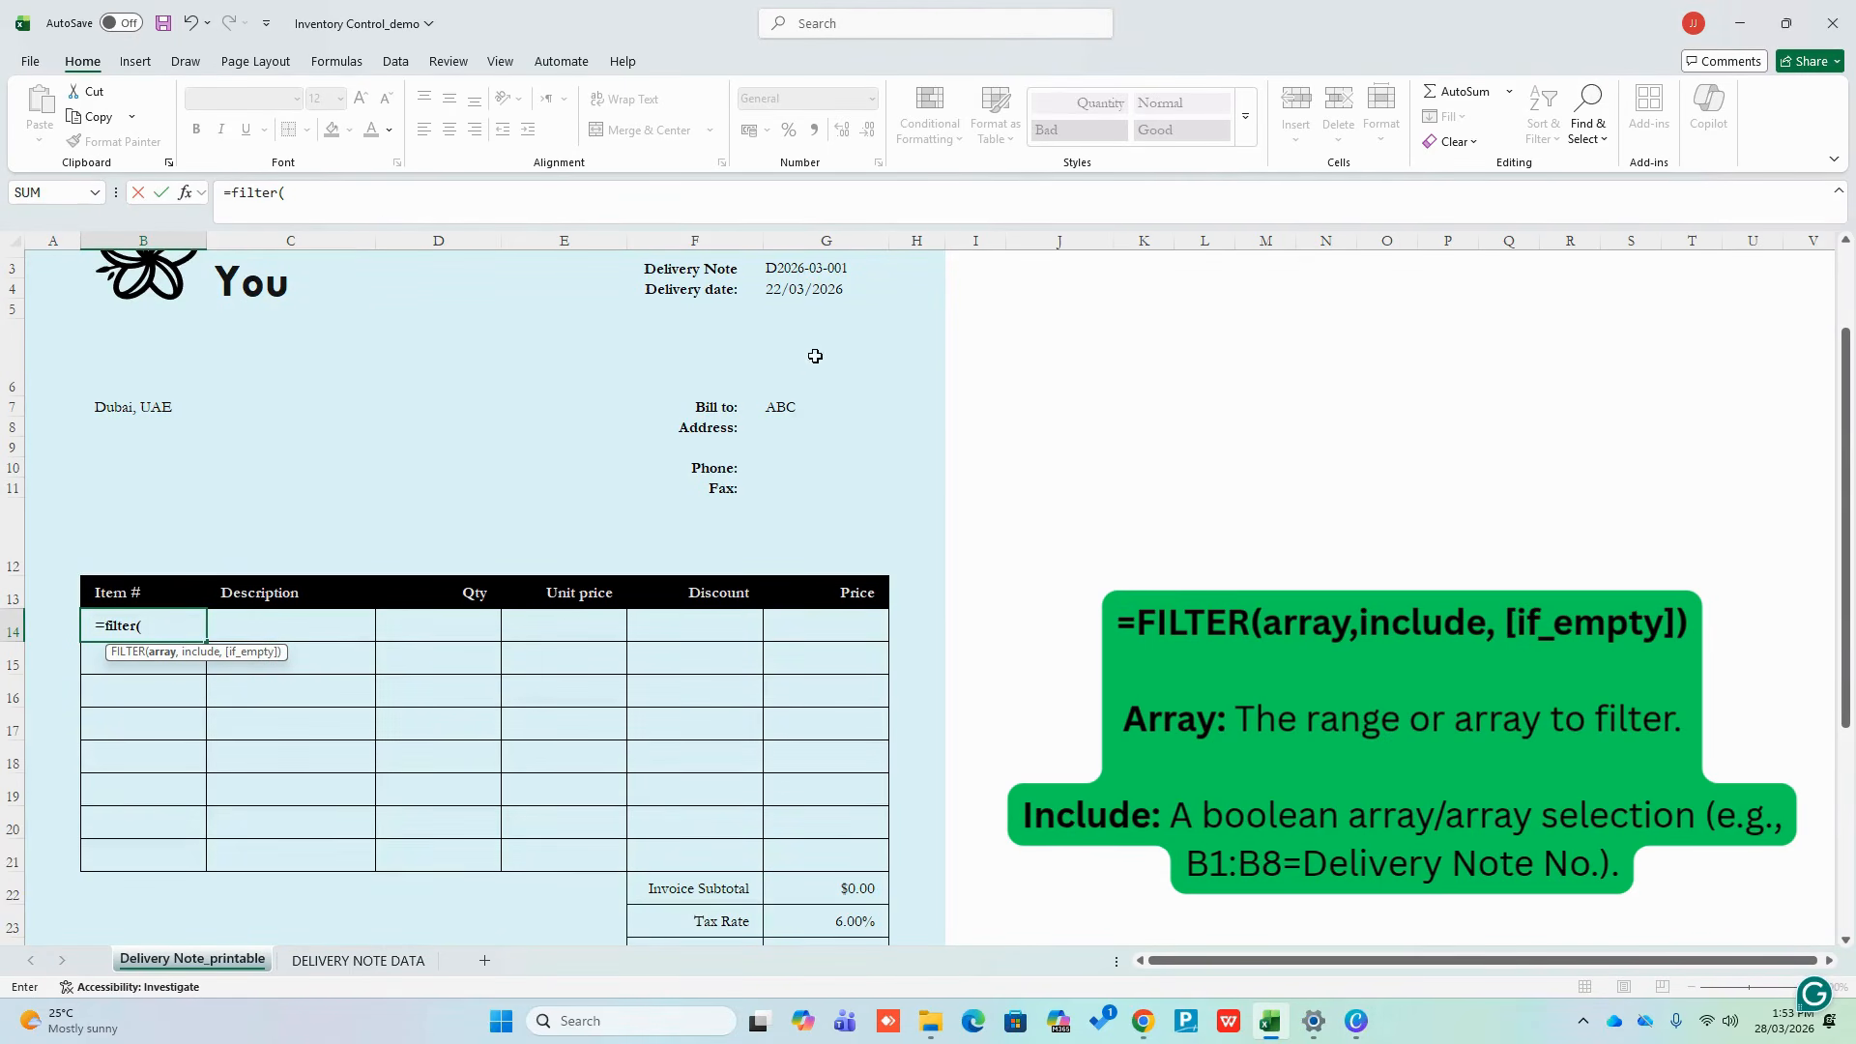
click(387, 962)
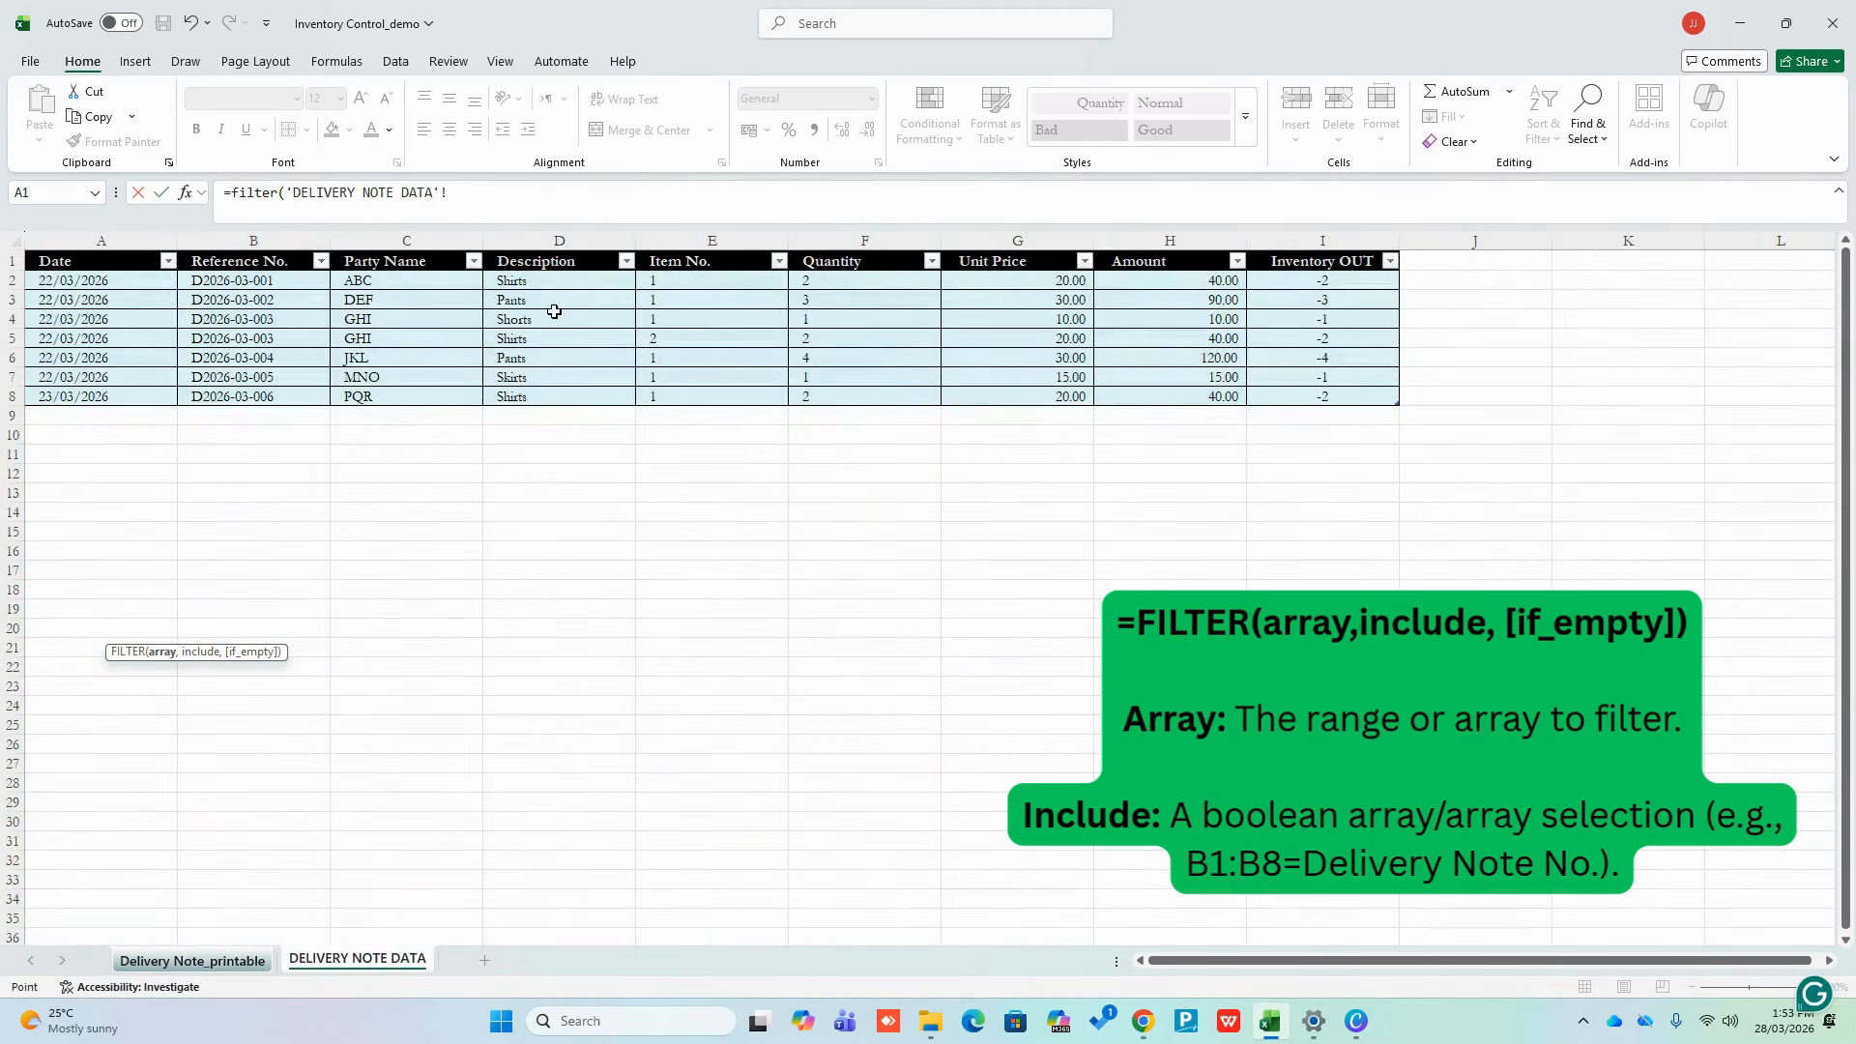
drag(565, 280, 580, 359)
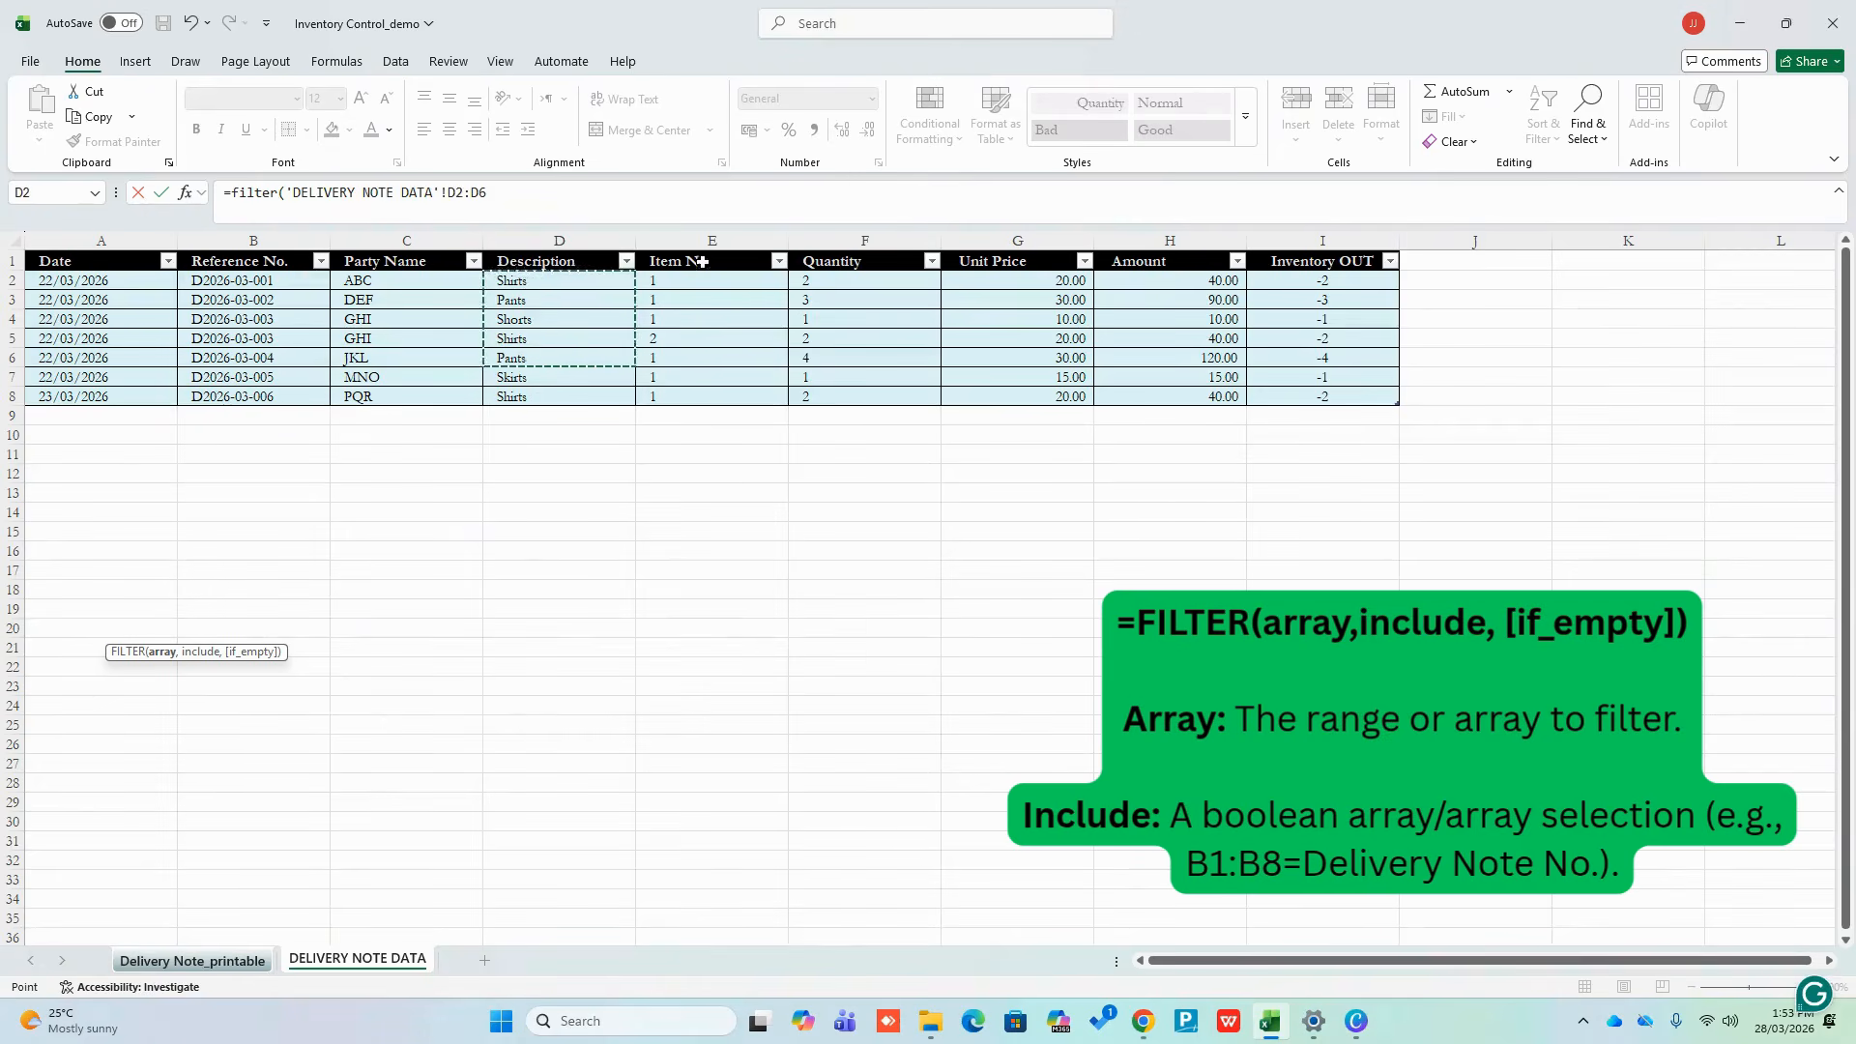
drag(696, 280, 687, 393)
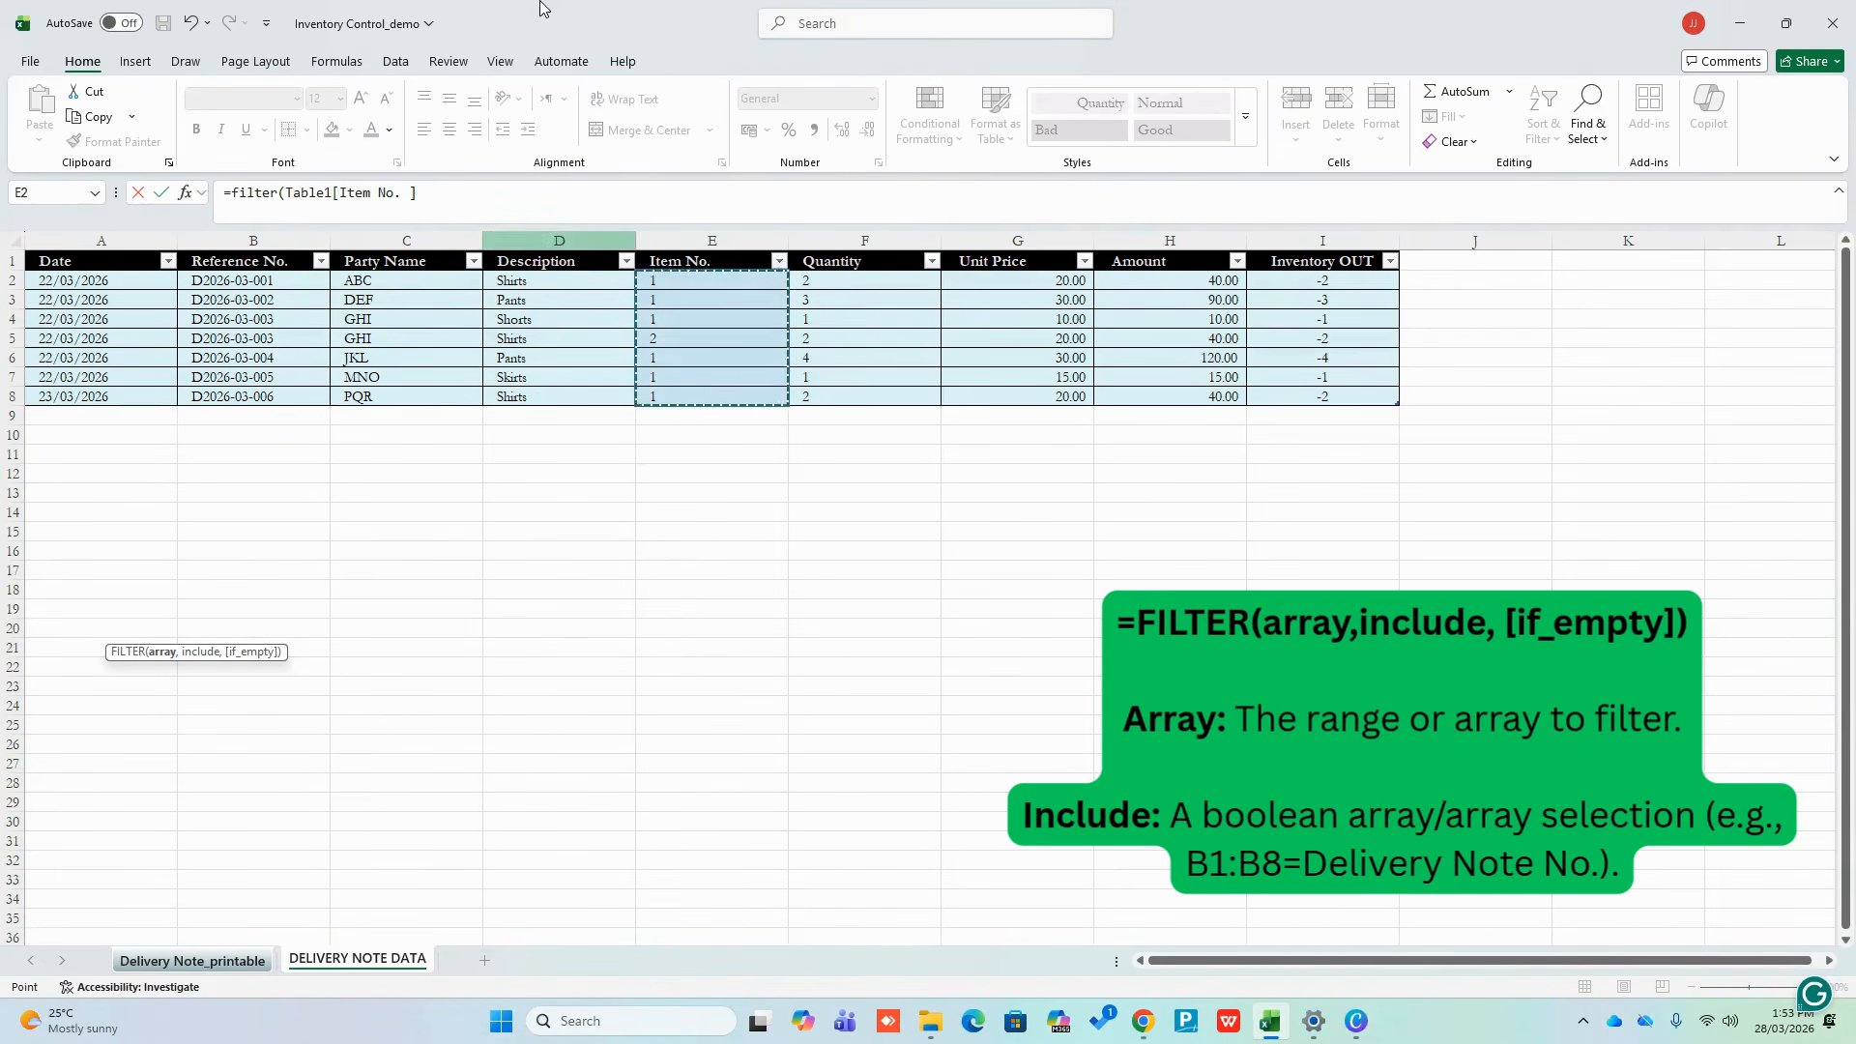
text(,)
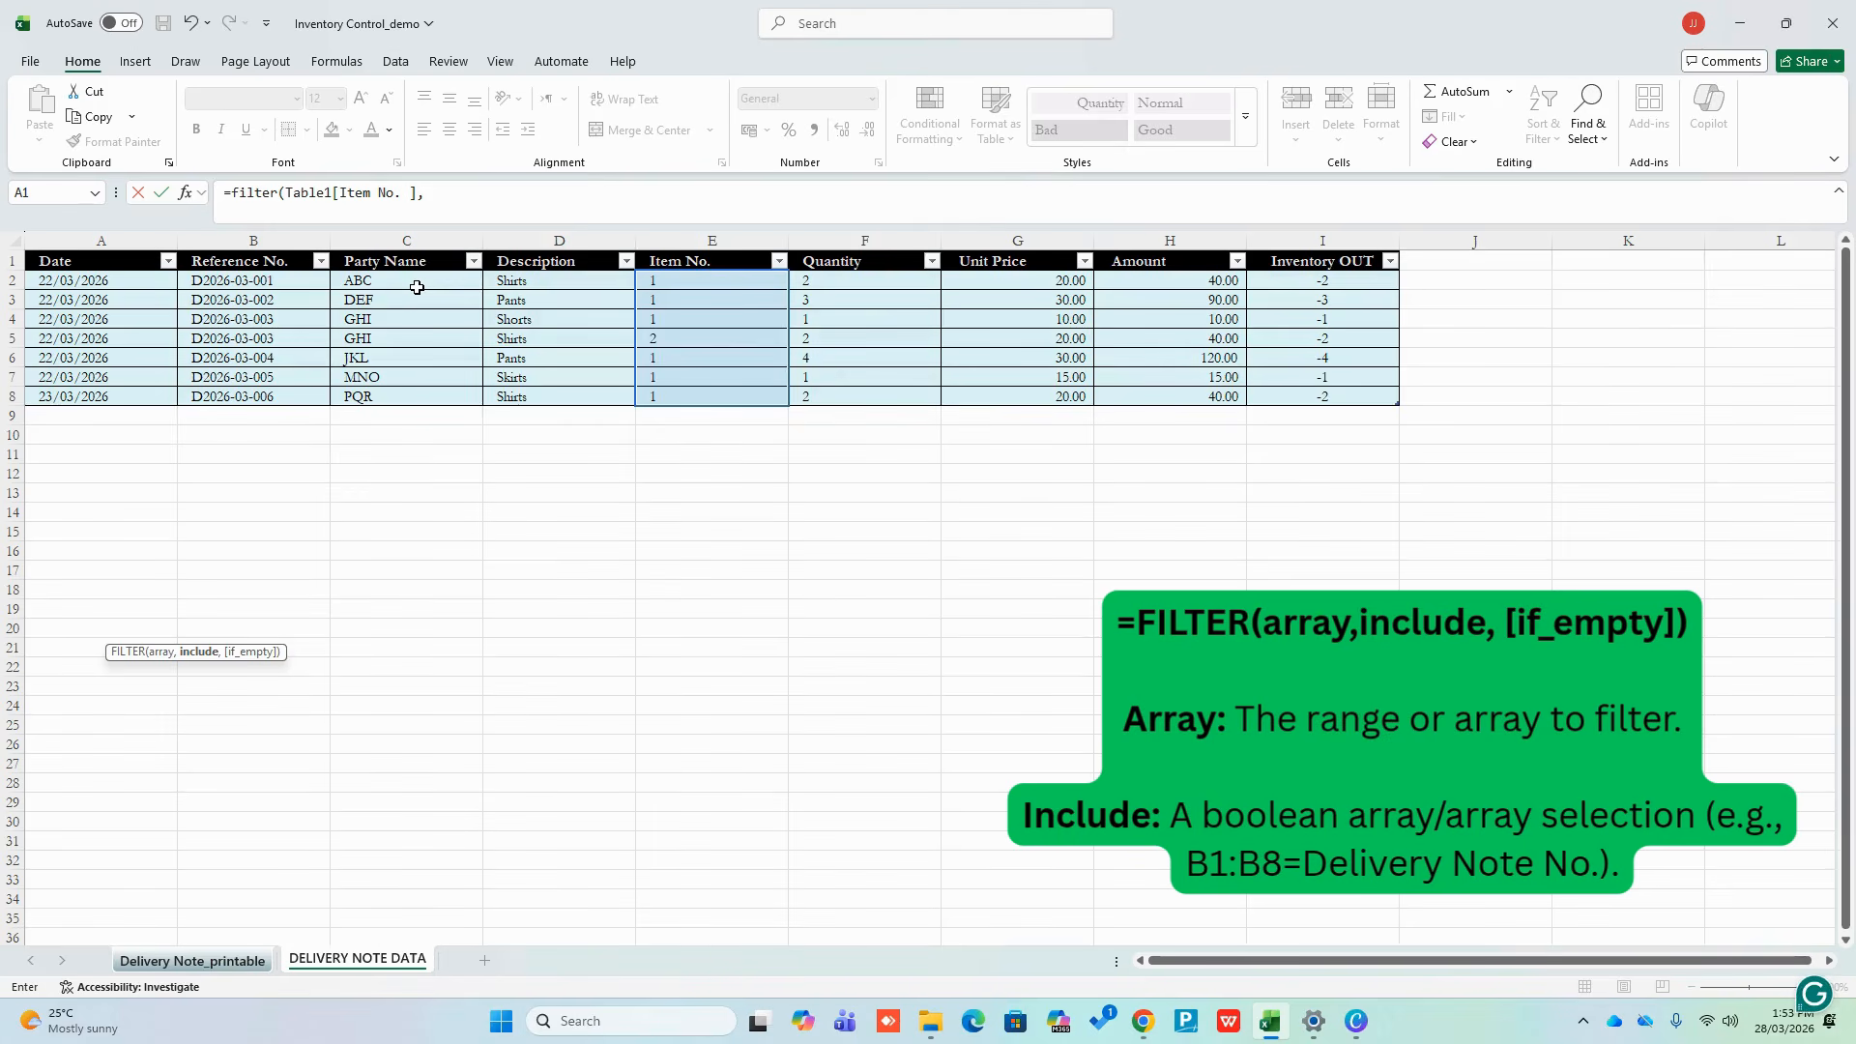
drag(239, 289, 354, 425)
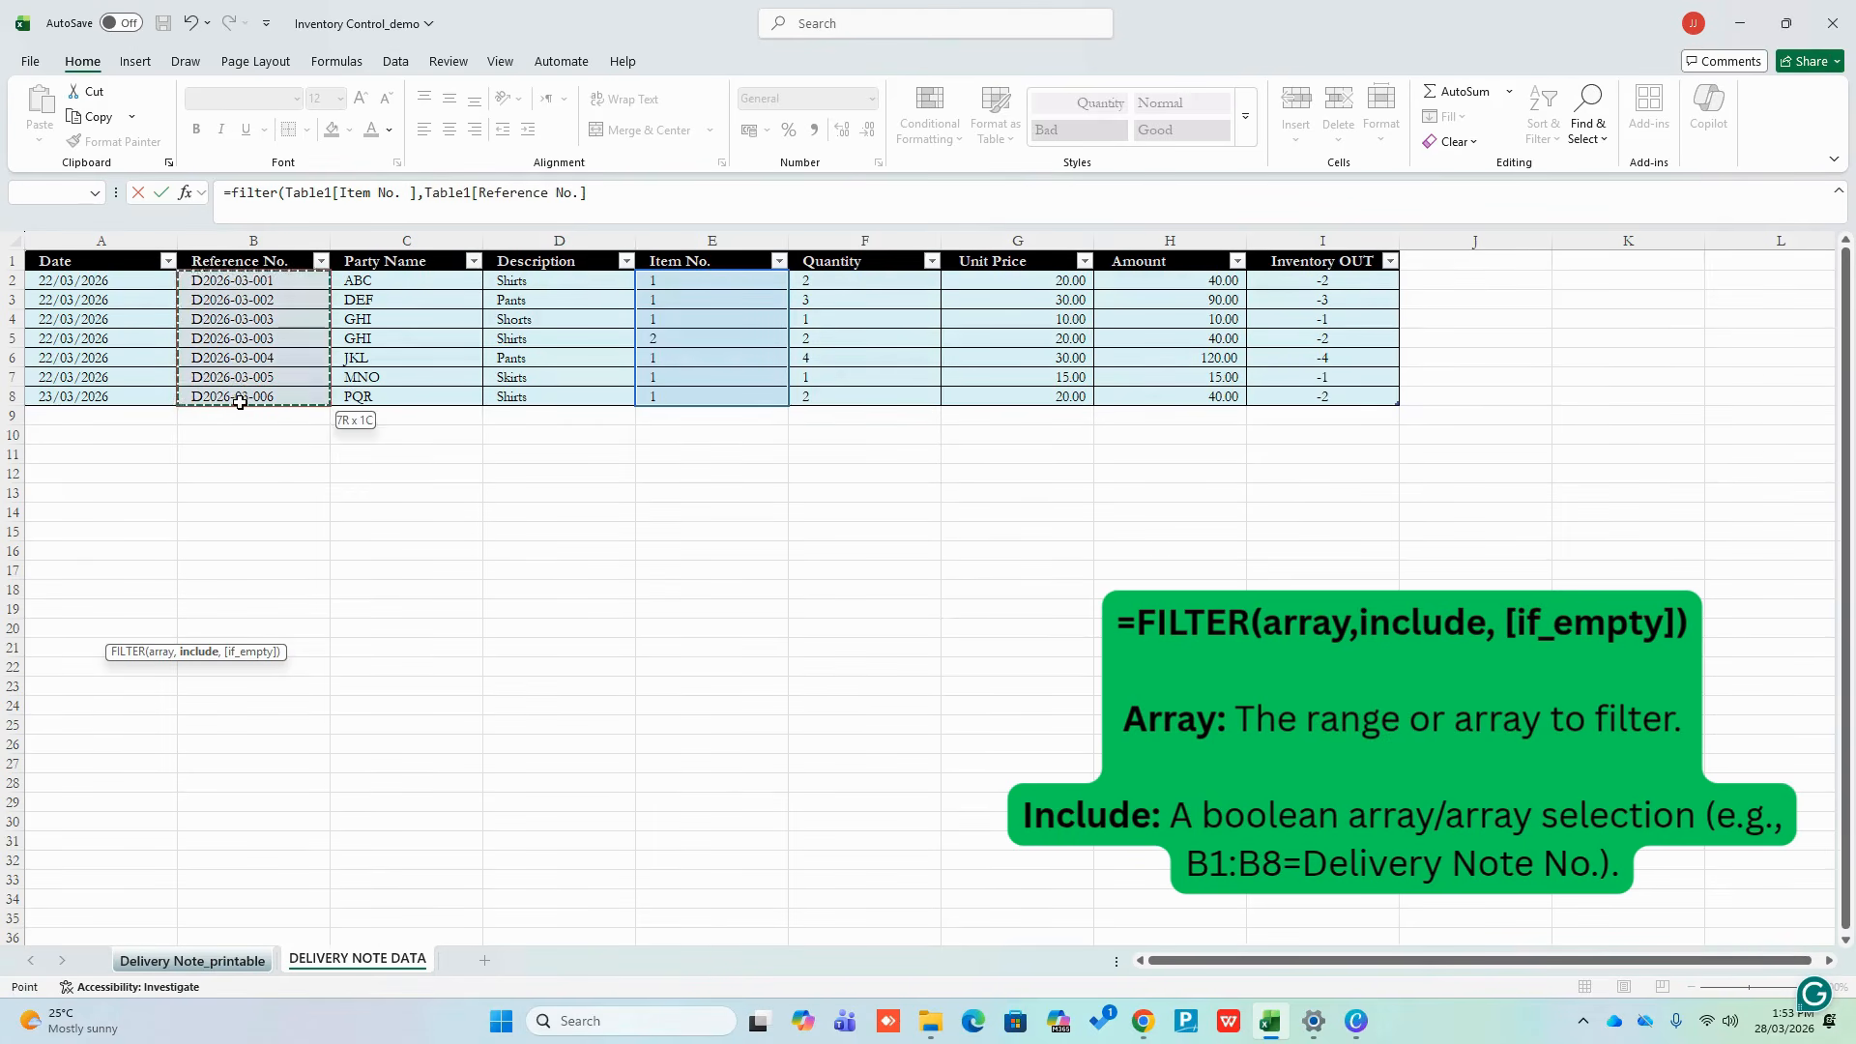
text(=)
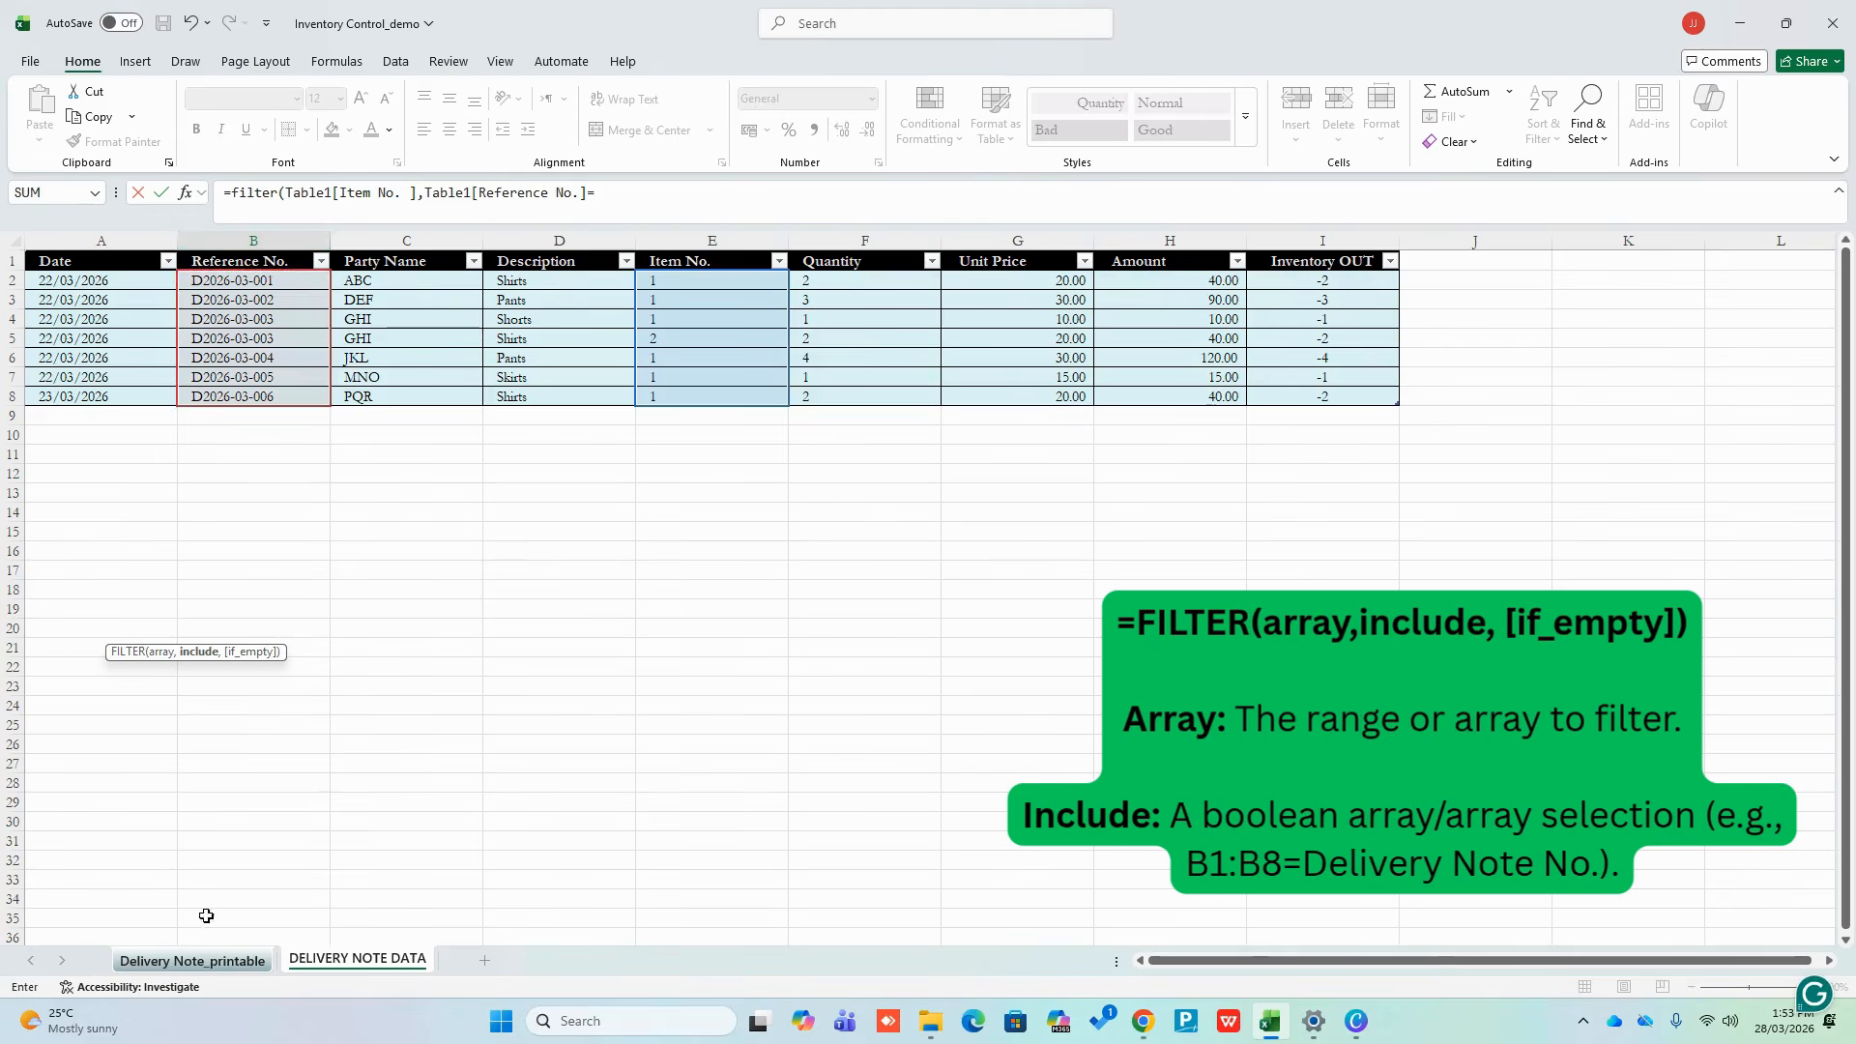
click(218, 959)
click(822, 272)
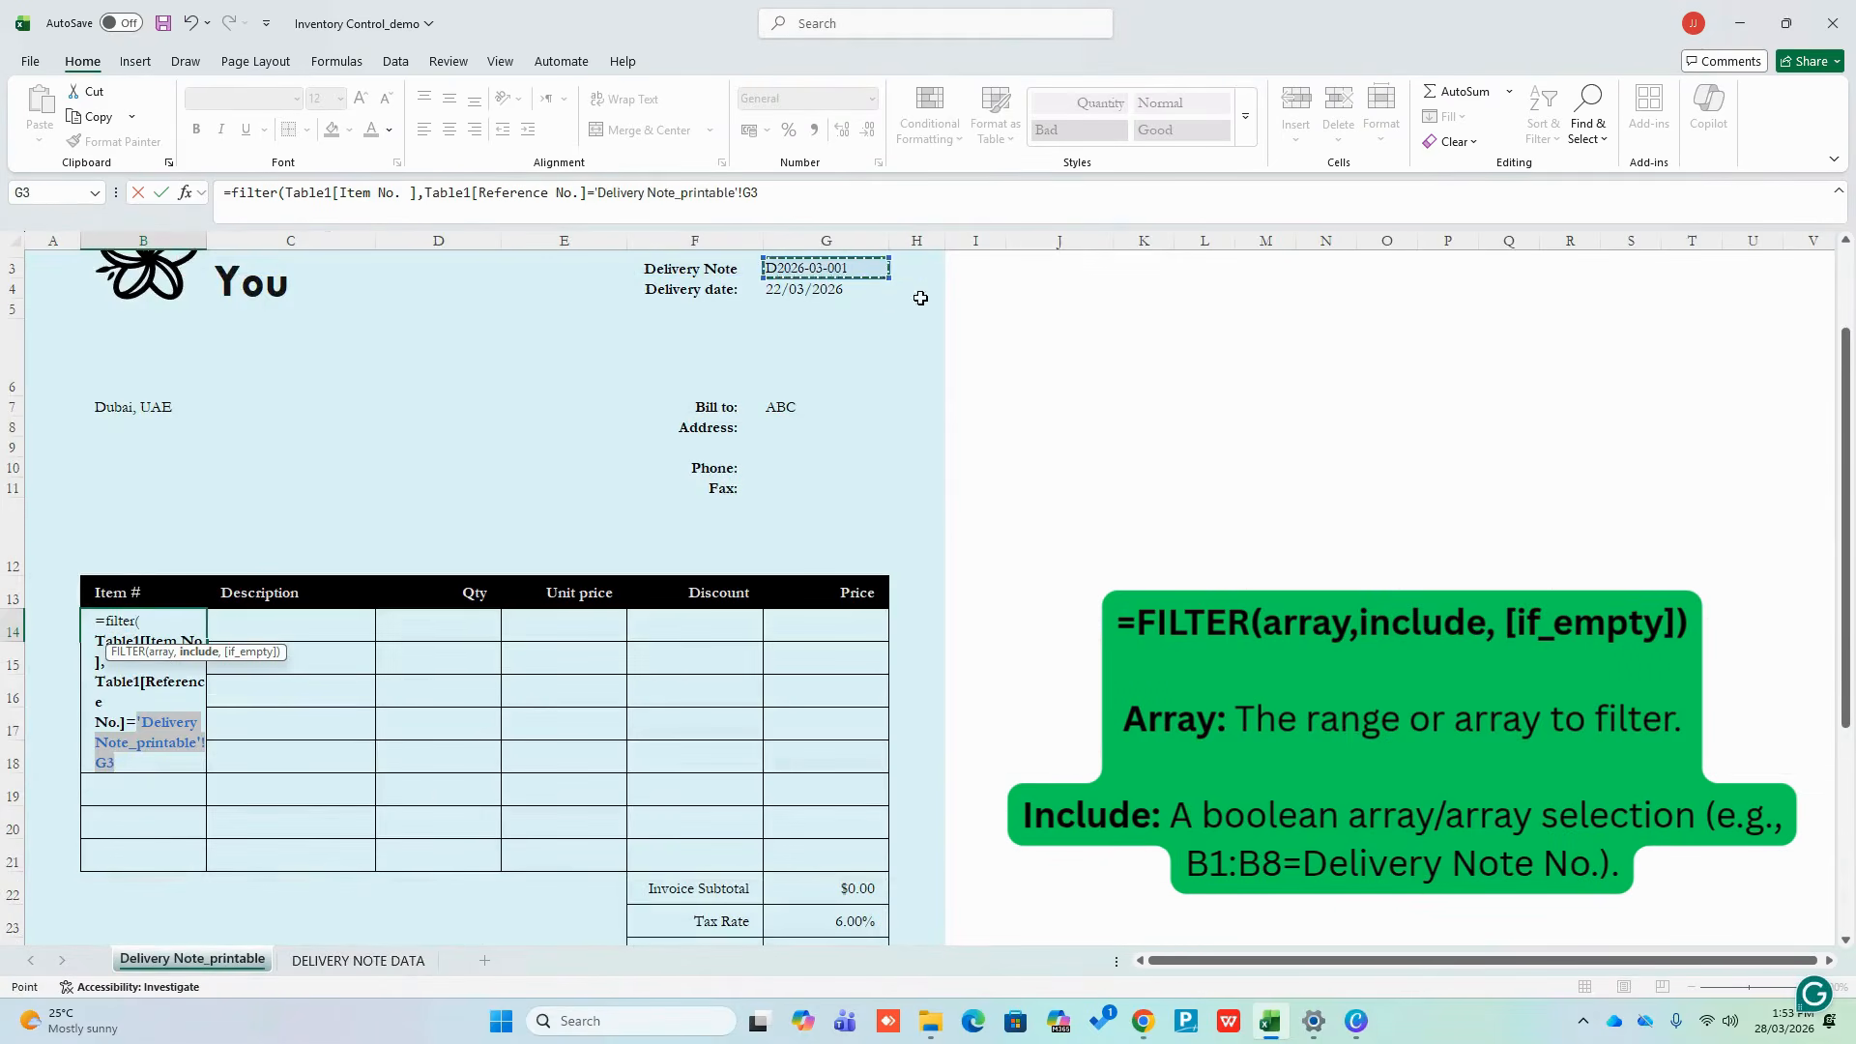
key(Return)
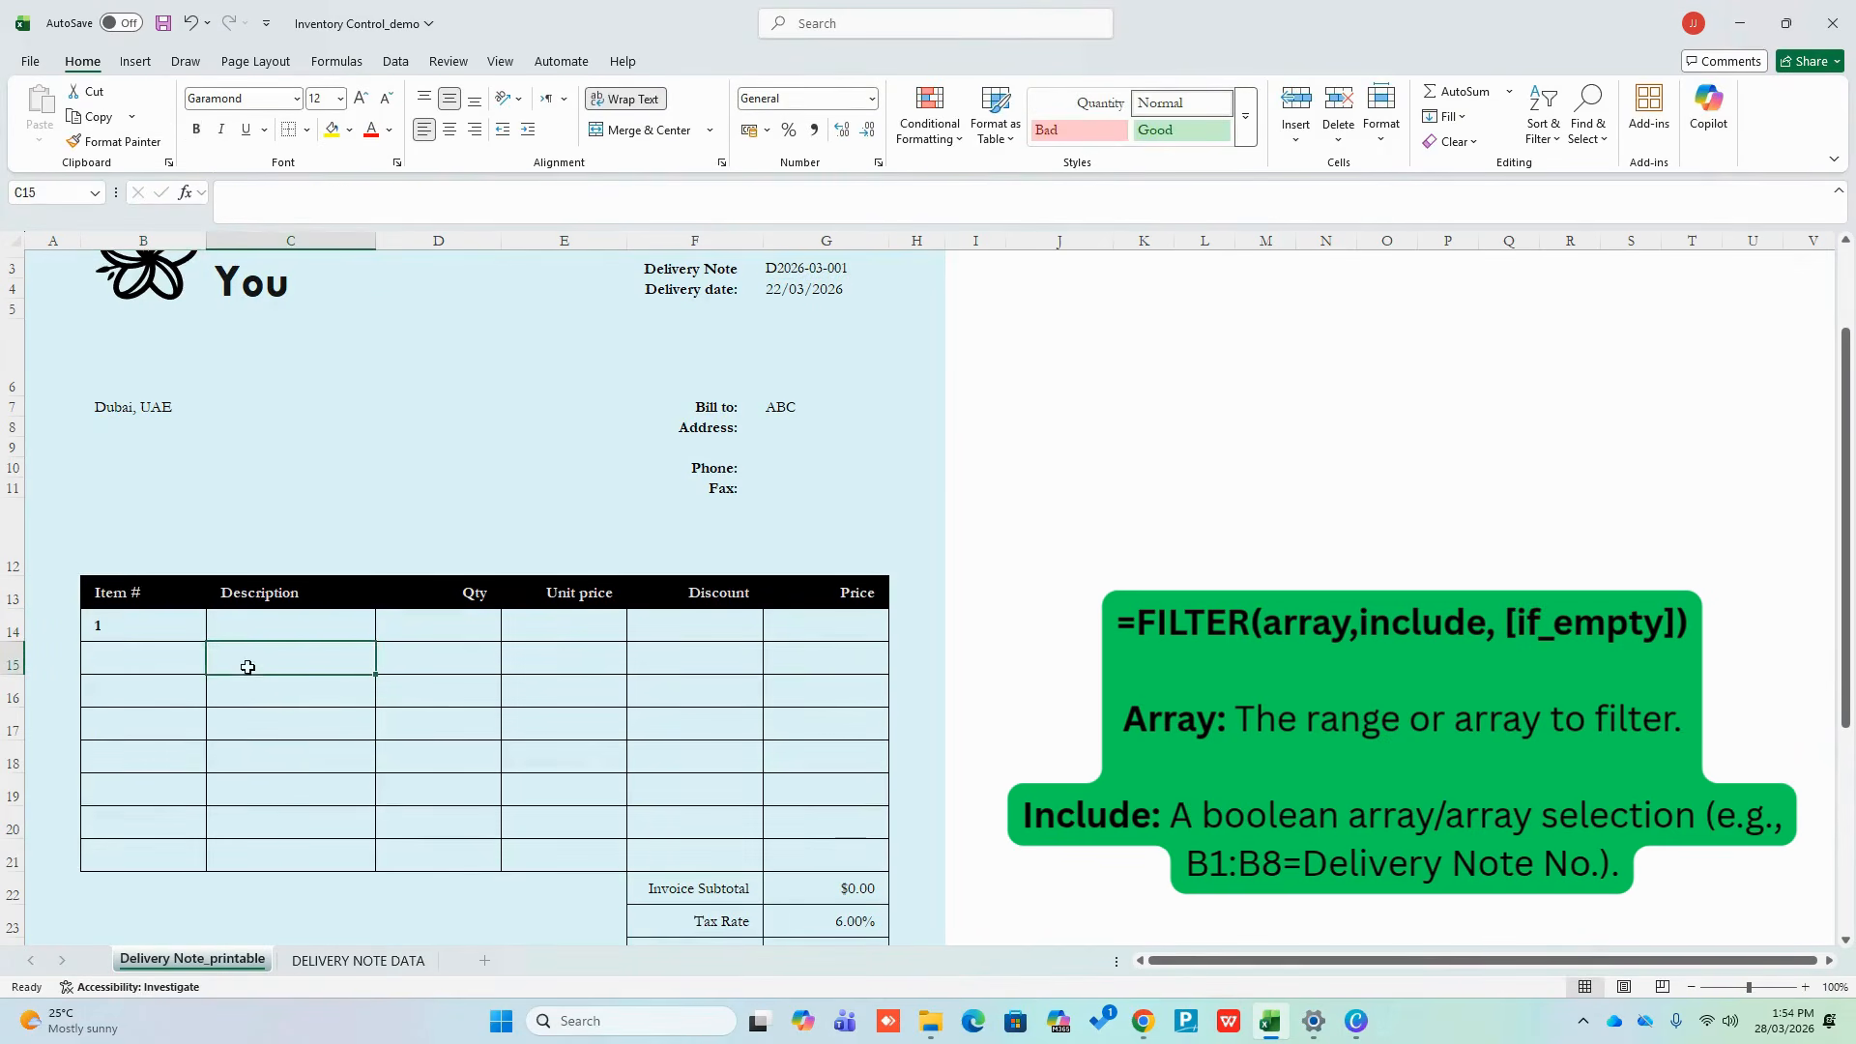
Start a FILTER formula in C14 on Table1[Description], conditioned on Table1[Reference No.]
click(201, 628)
click(241, 638)
text(=)
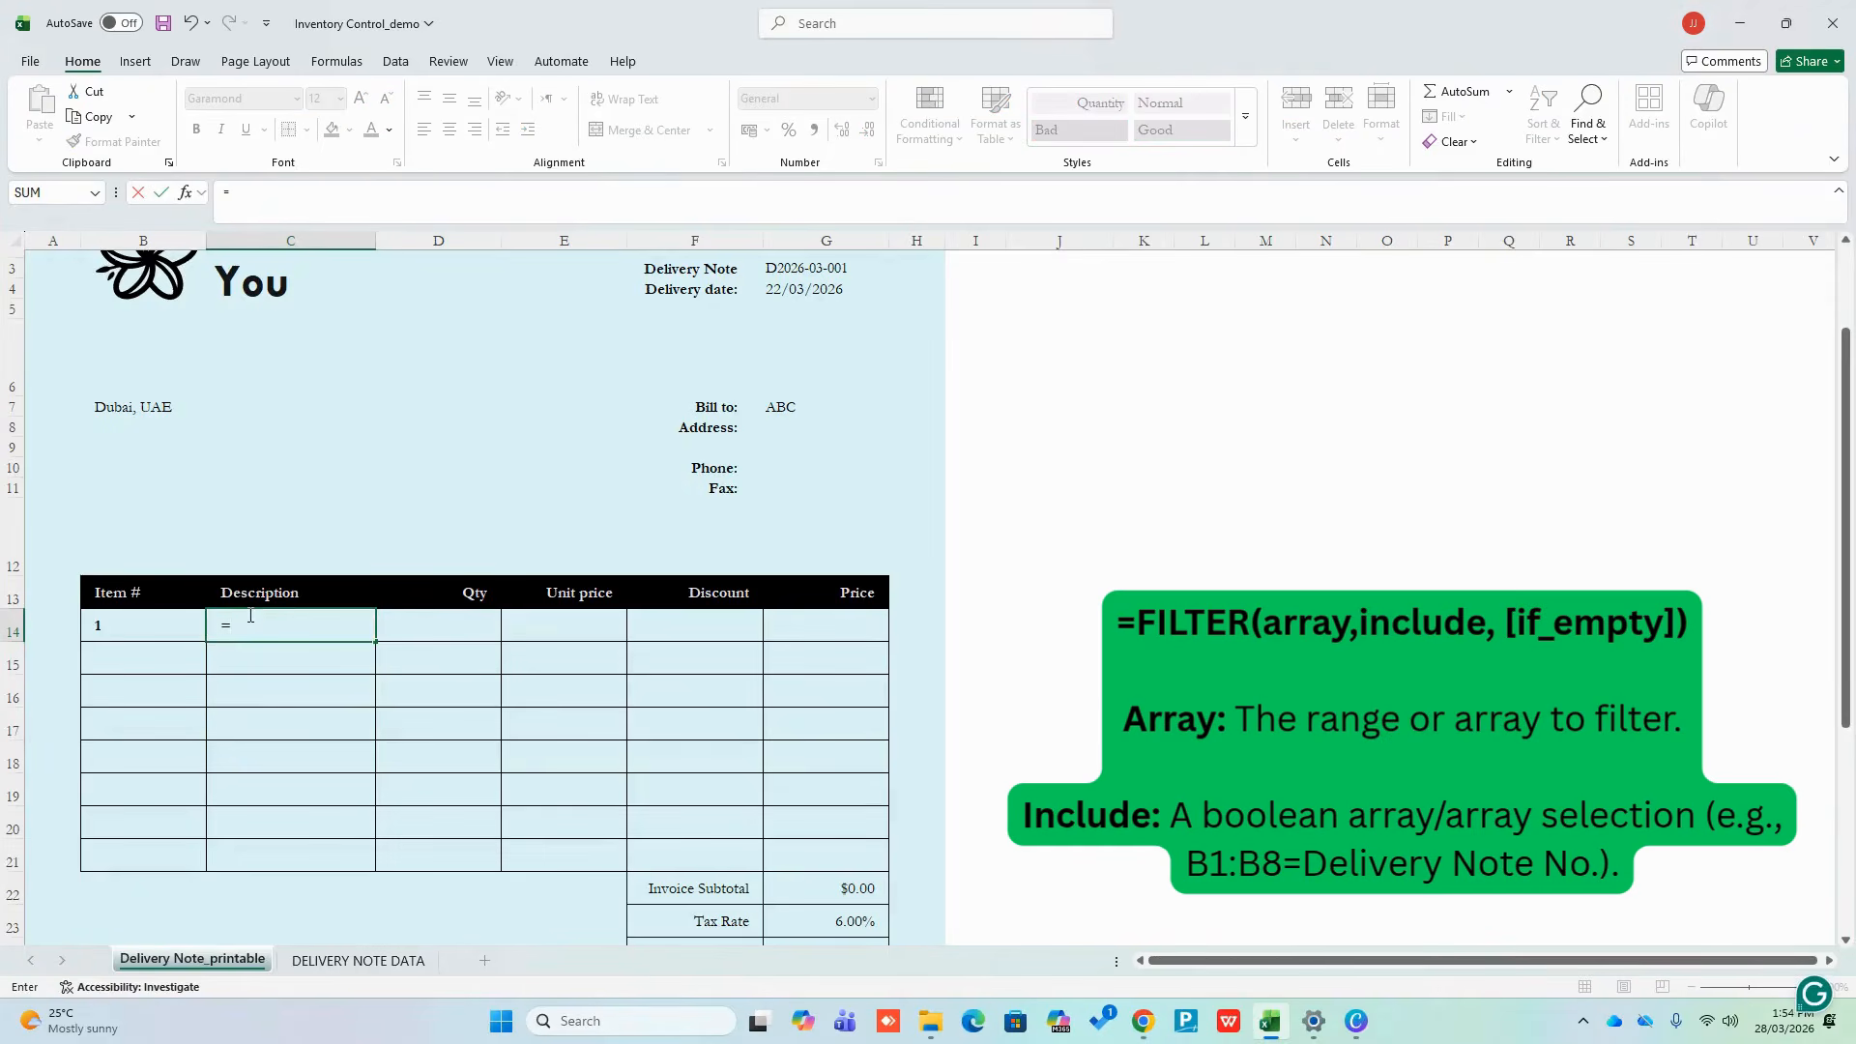
text(filter)
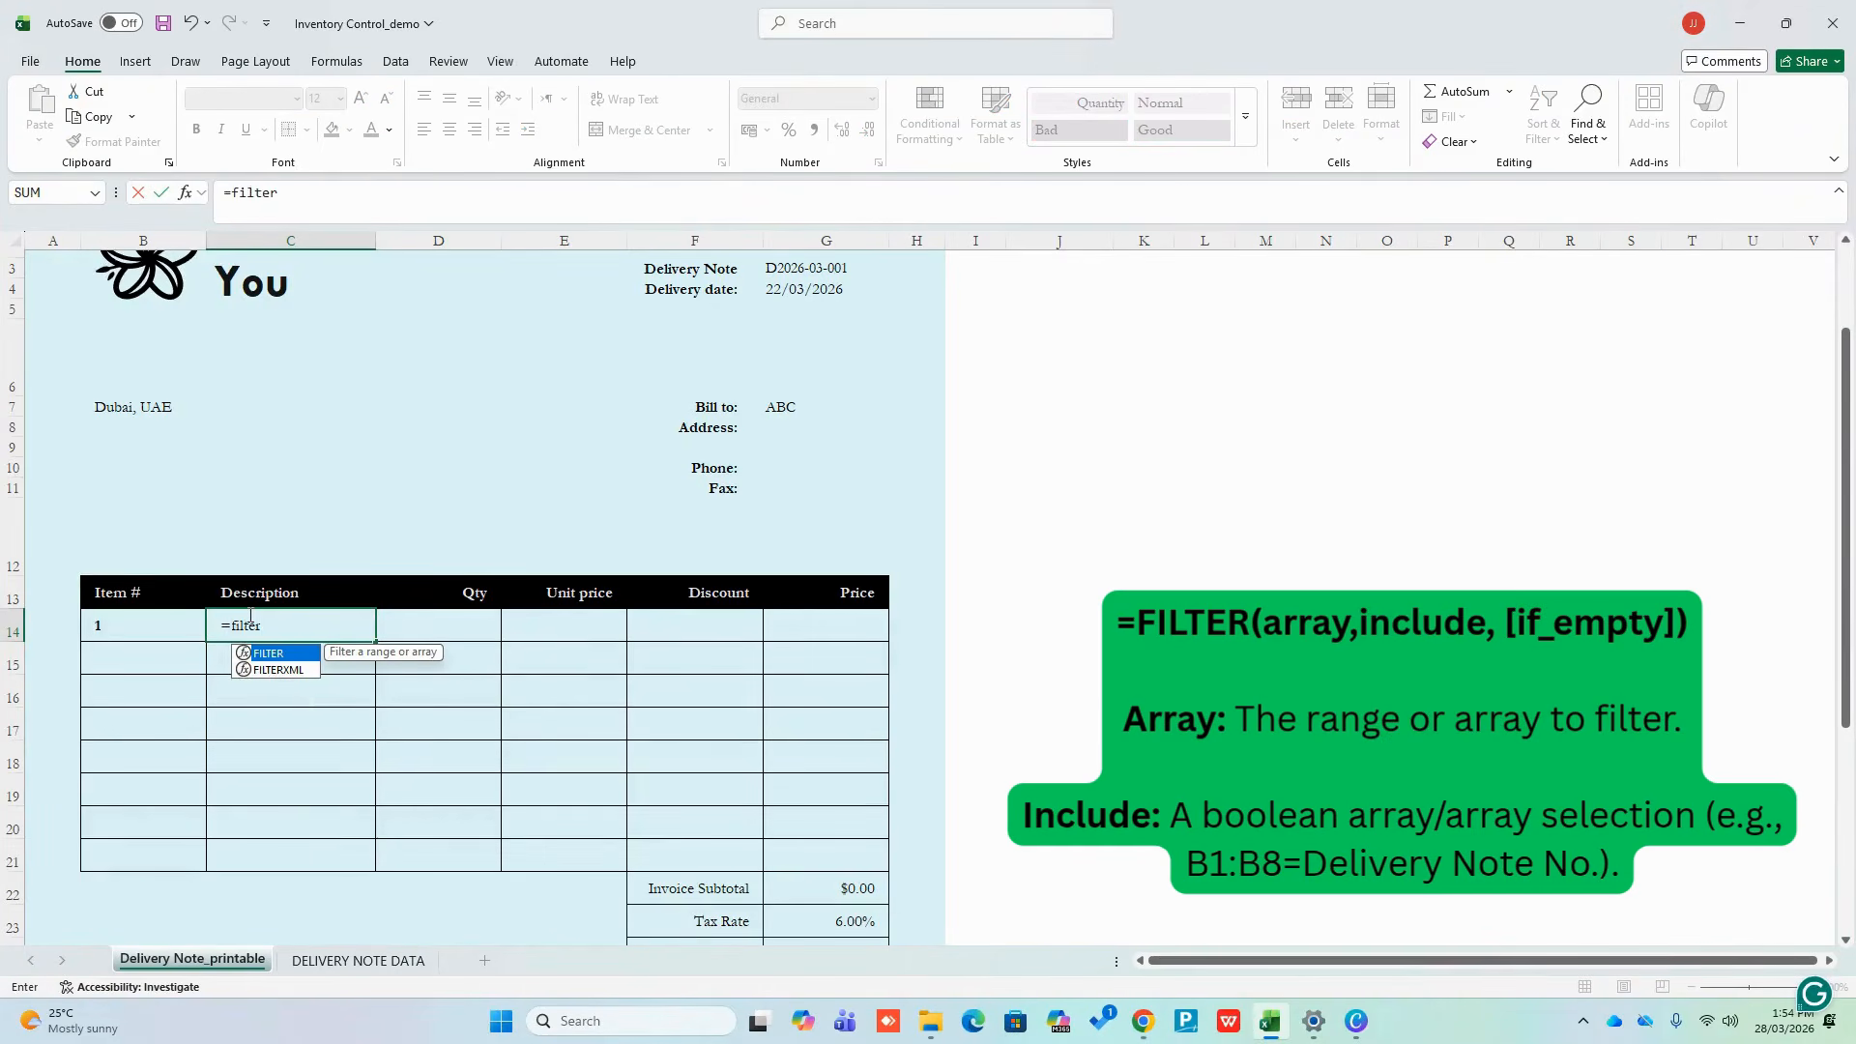
text(()
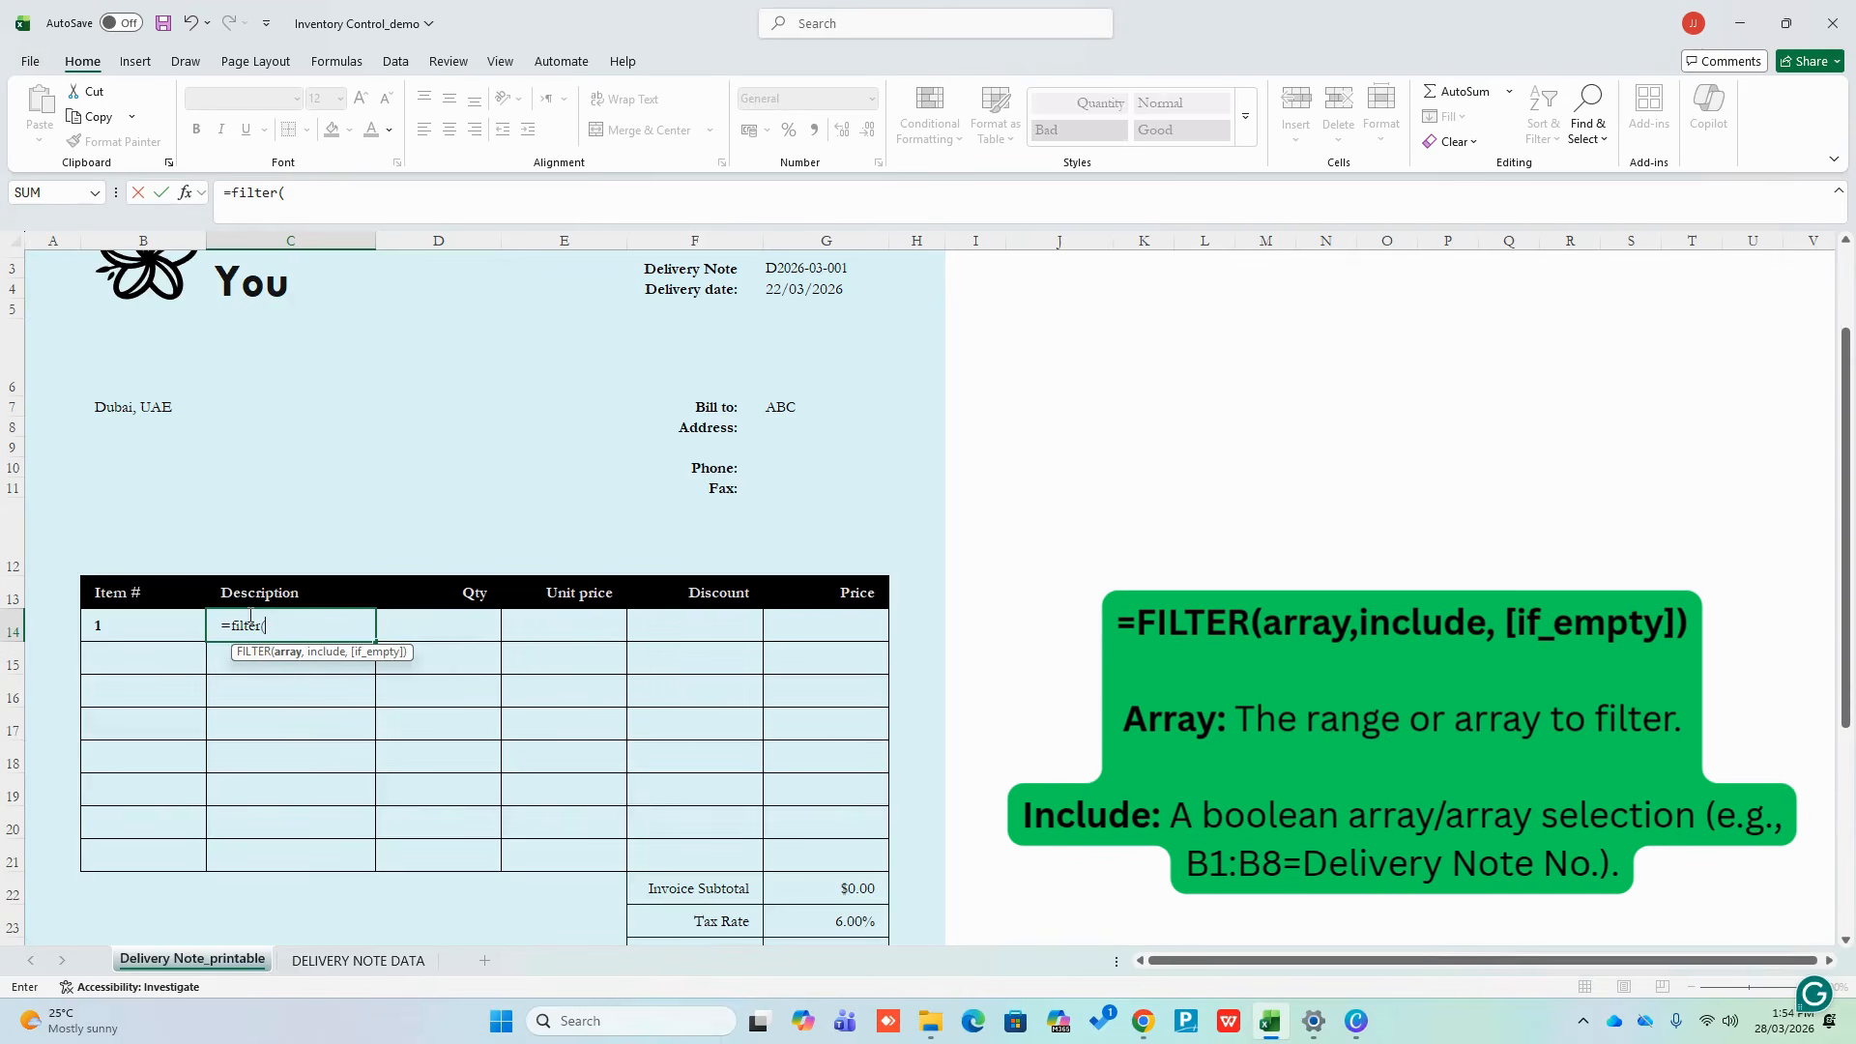
click(358, 959)
drag(546, 280, 553, 391)
text(,)
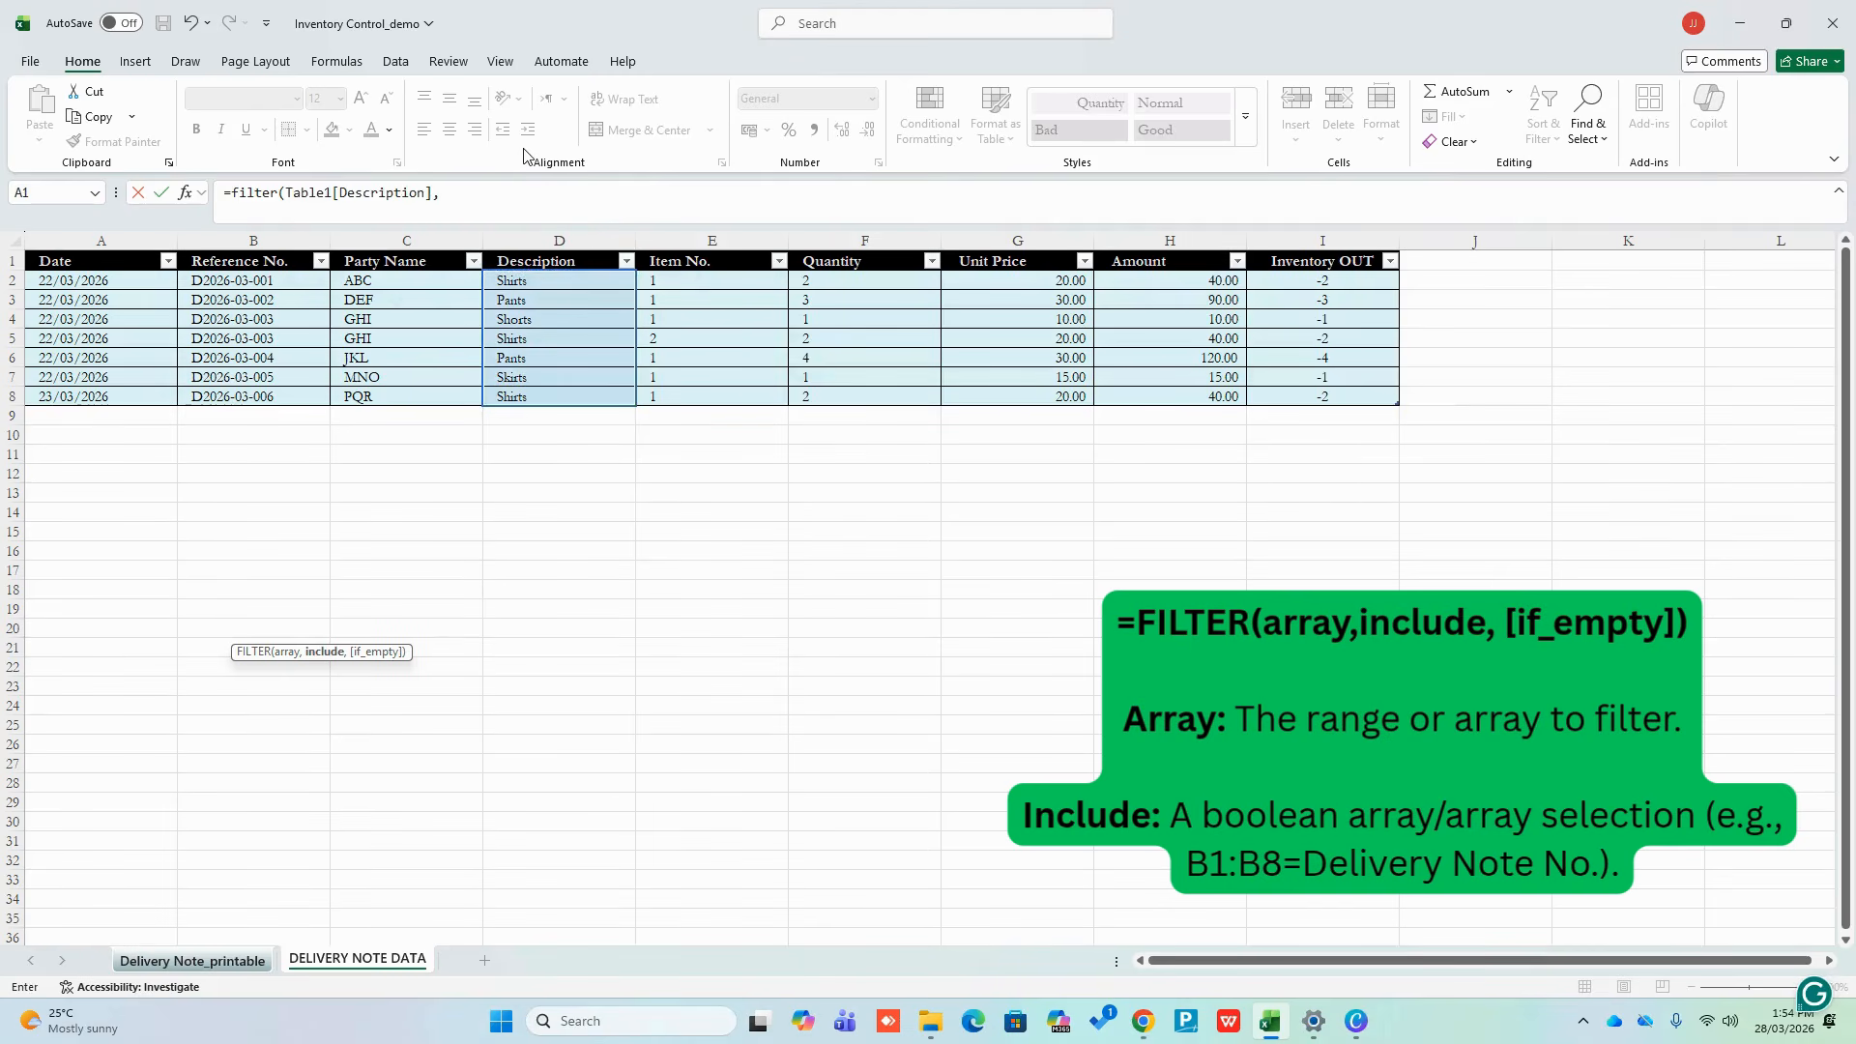
drag(261, 280, 256, 398)
Complete the condition as Reference No. equals 'Delivery Note_printable'!G3, so C14 shows Shirts
text(,)
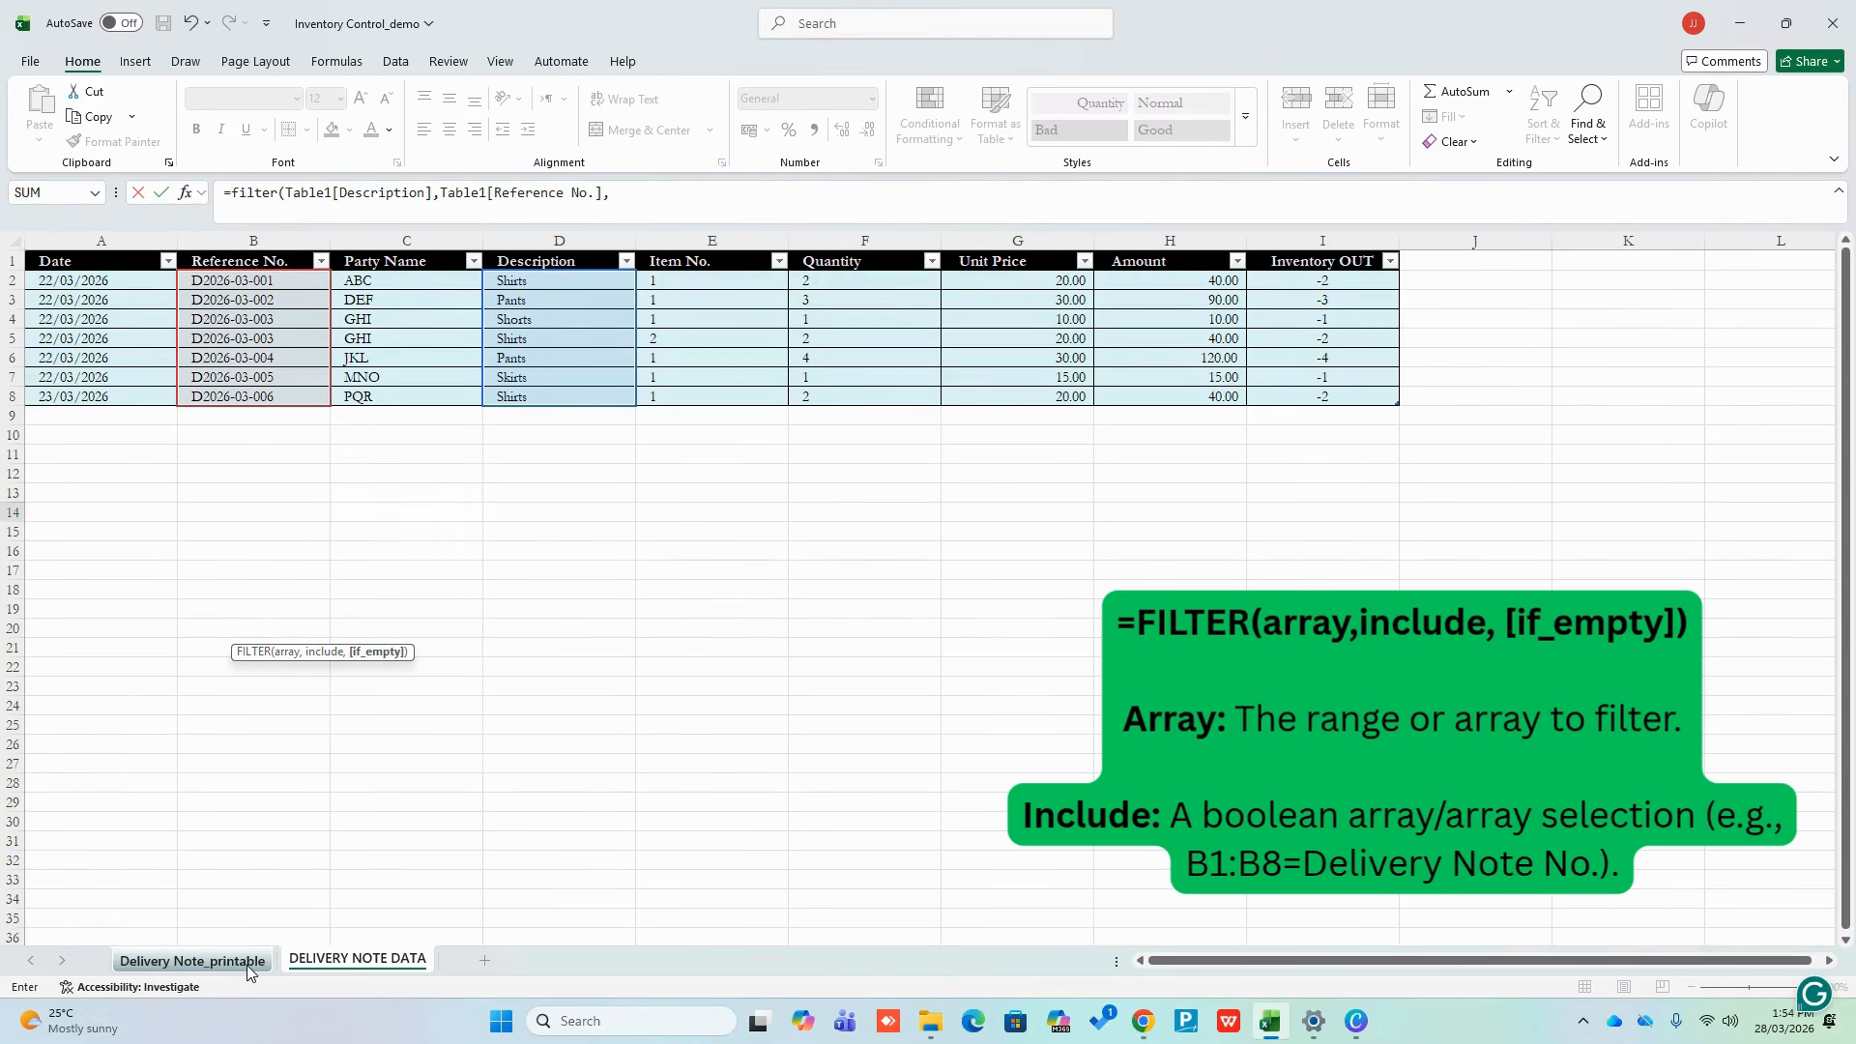
key(BackSpace)
text(=)
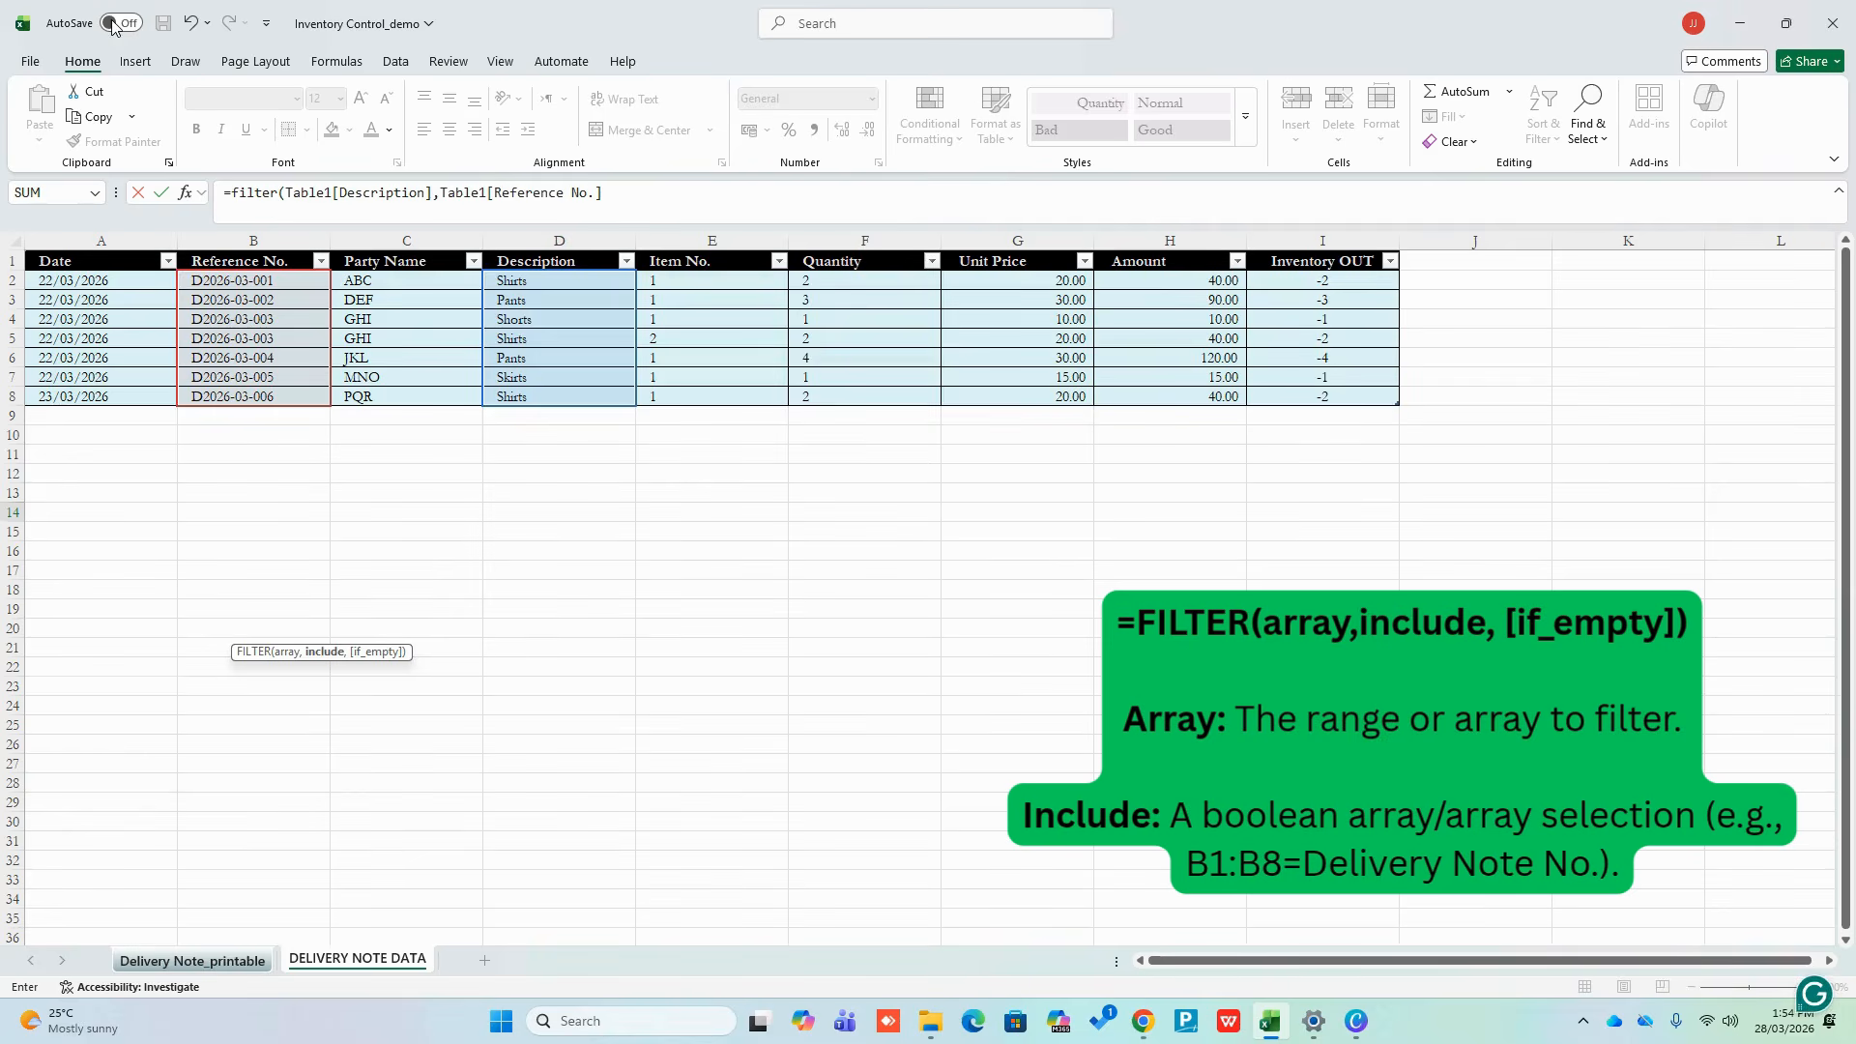
click(234, 961)
click(795, 273)
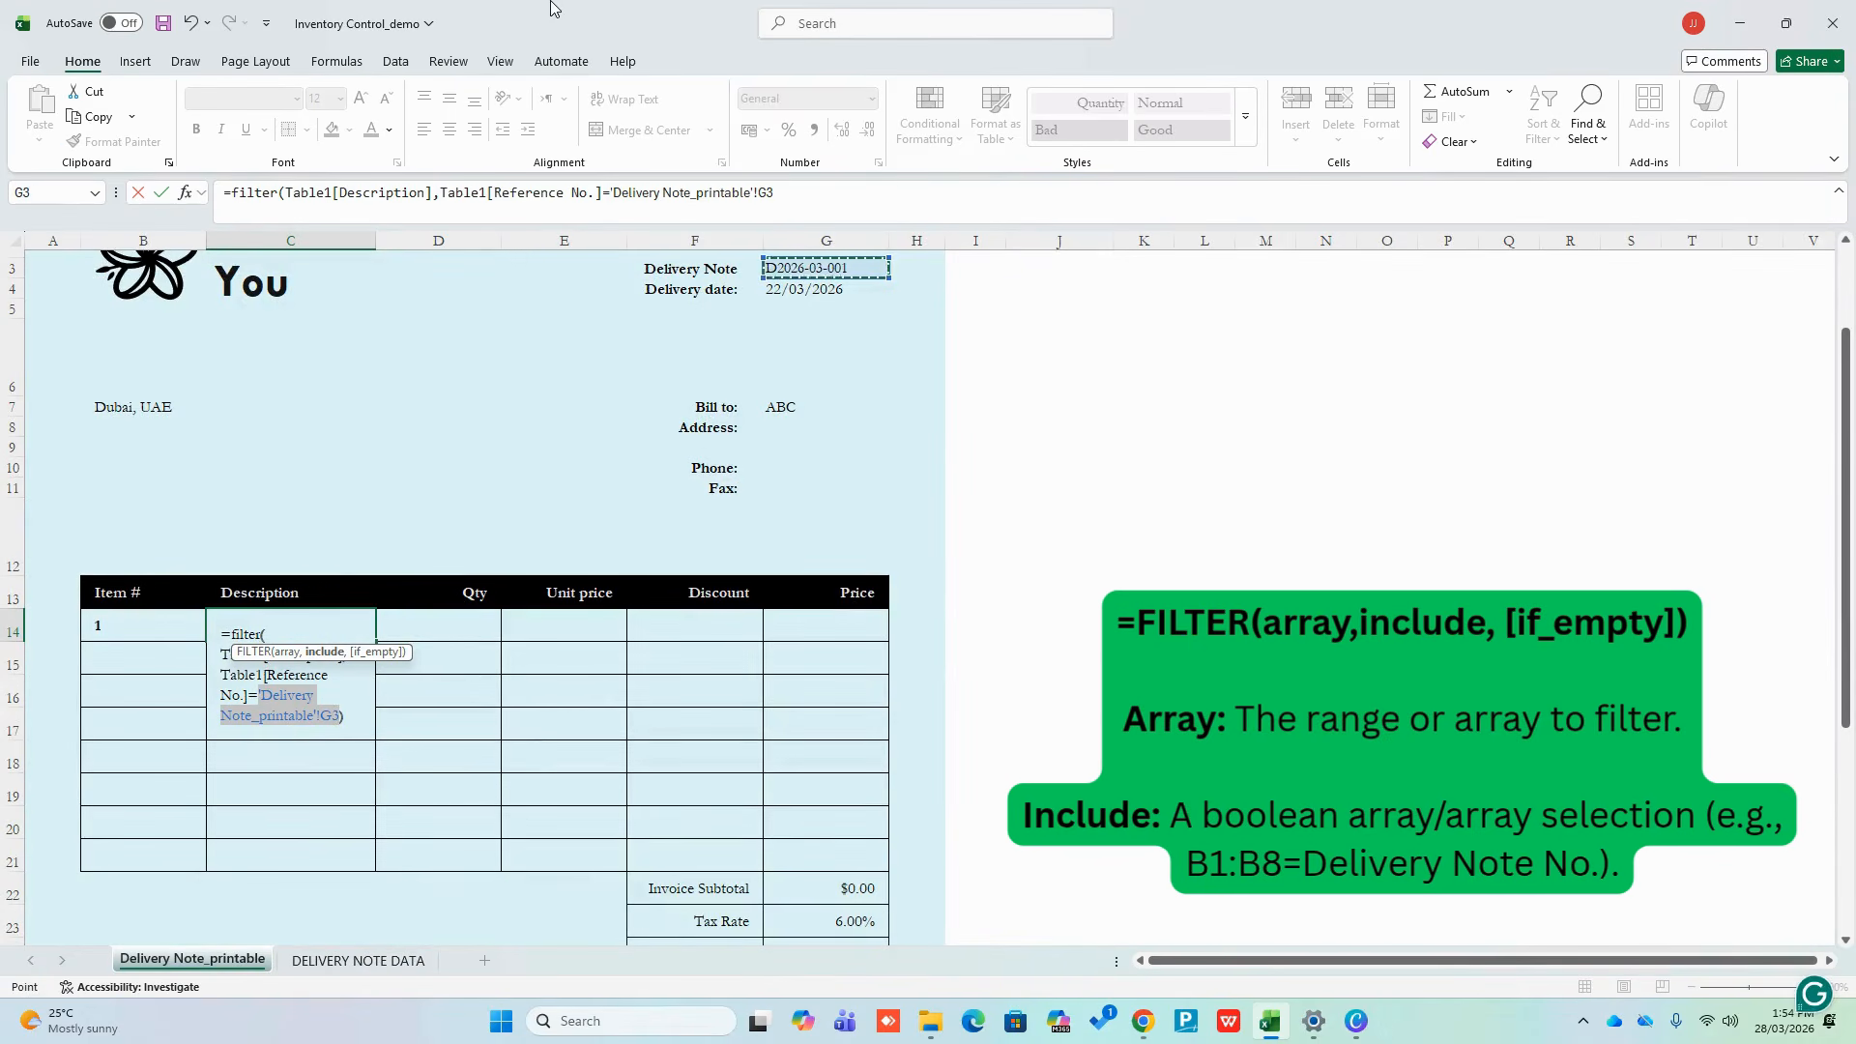
text())
key(Return)
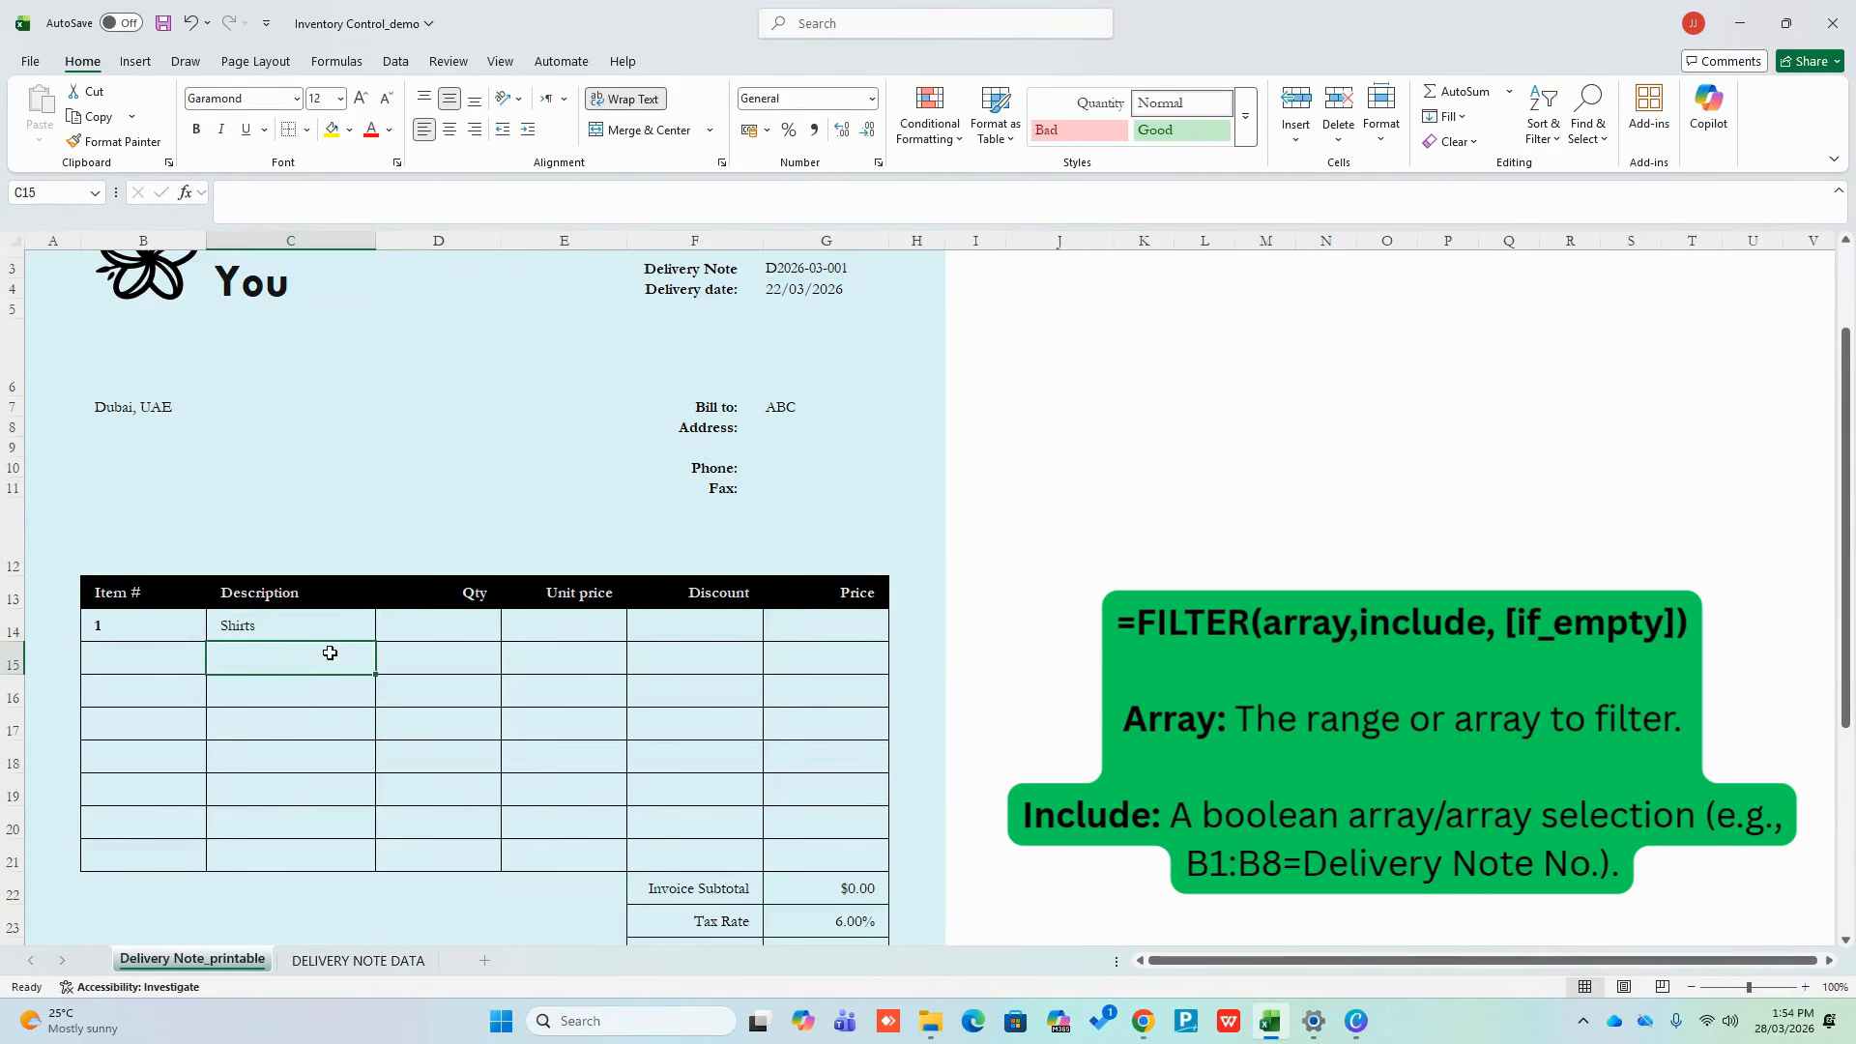
Pick D2026-03-003 from the delivery note number dropdown in G3
click(311, 630)
click(436, 624)
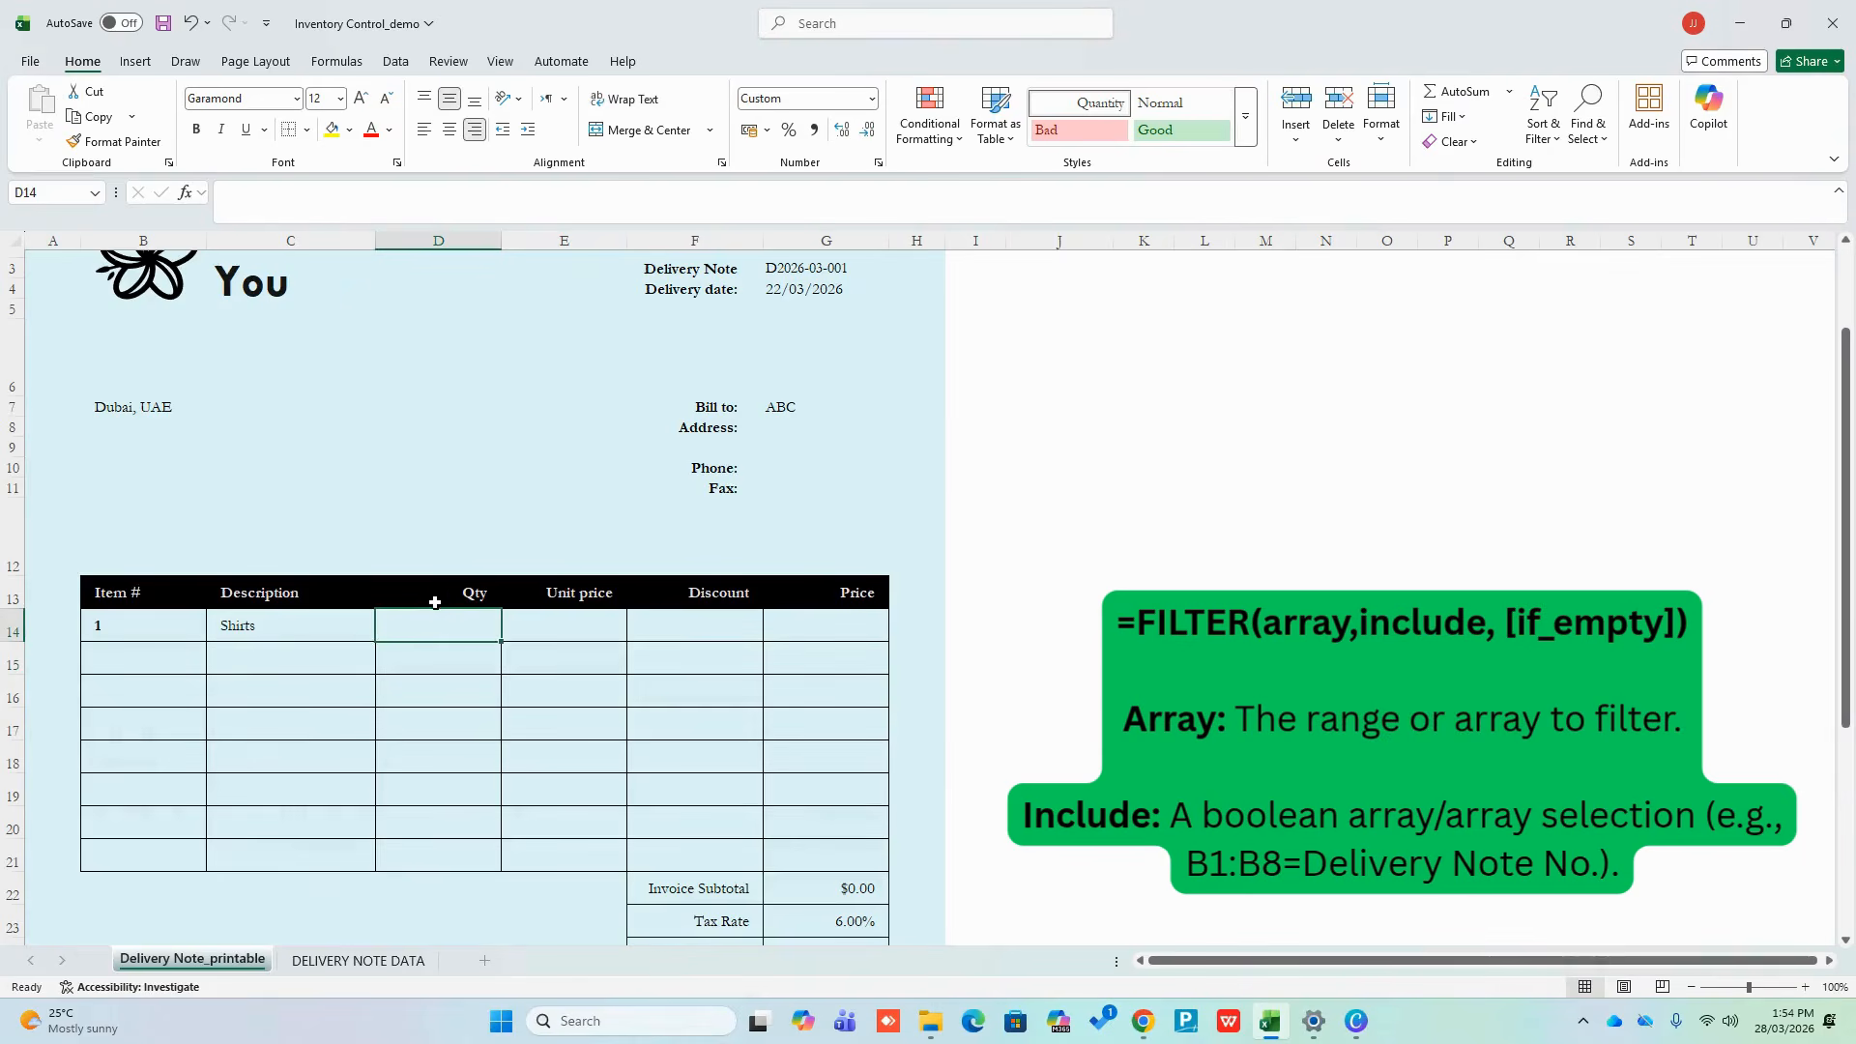
click(837, 273)
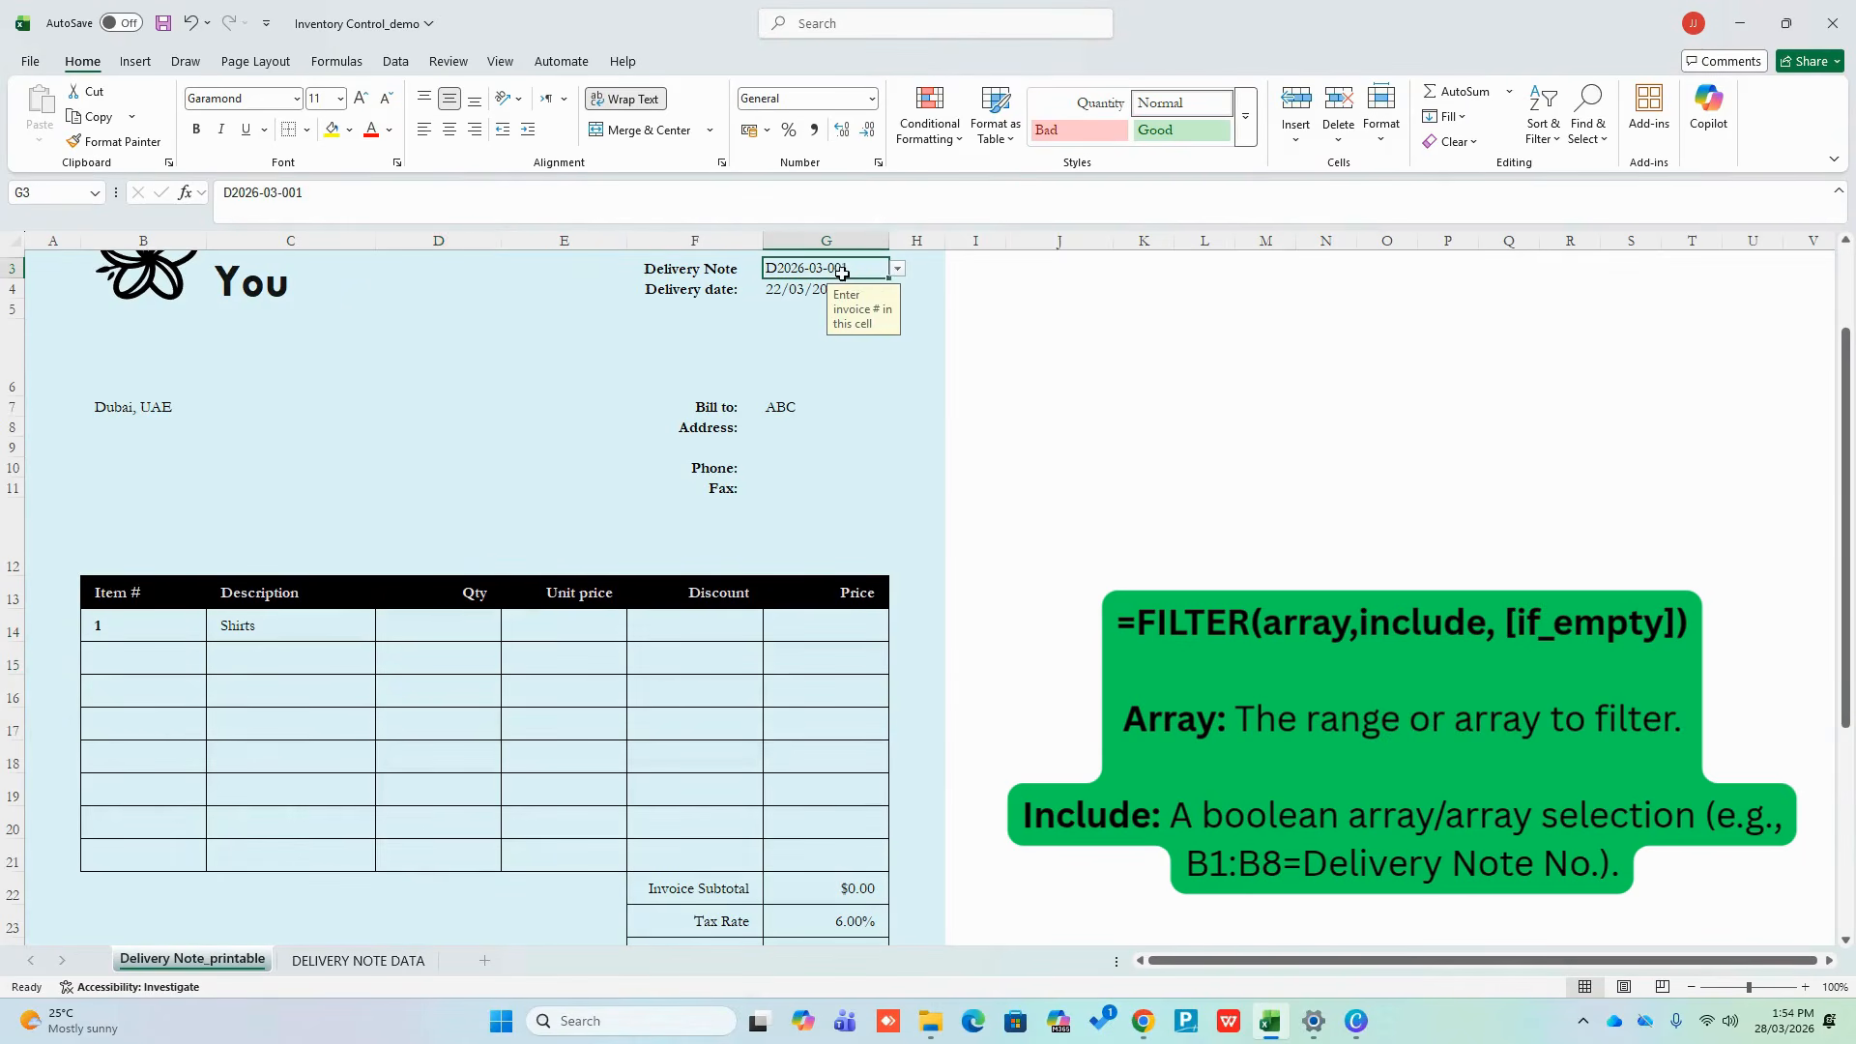
click(897, 270)
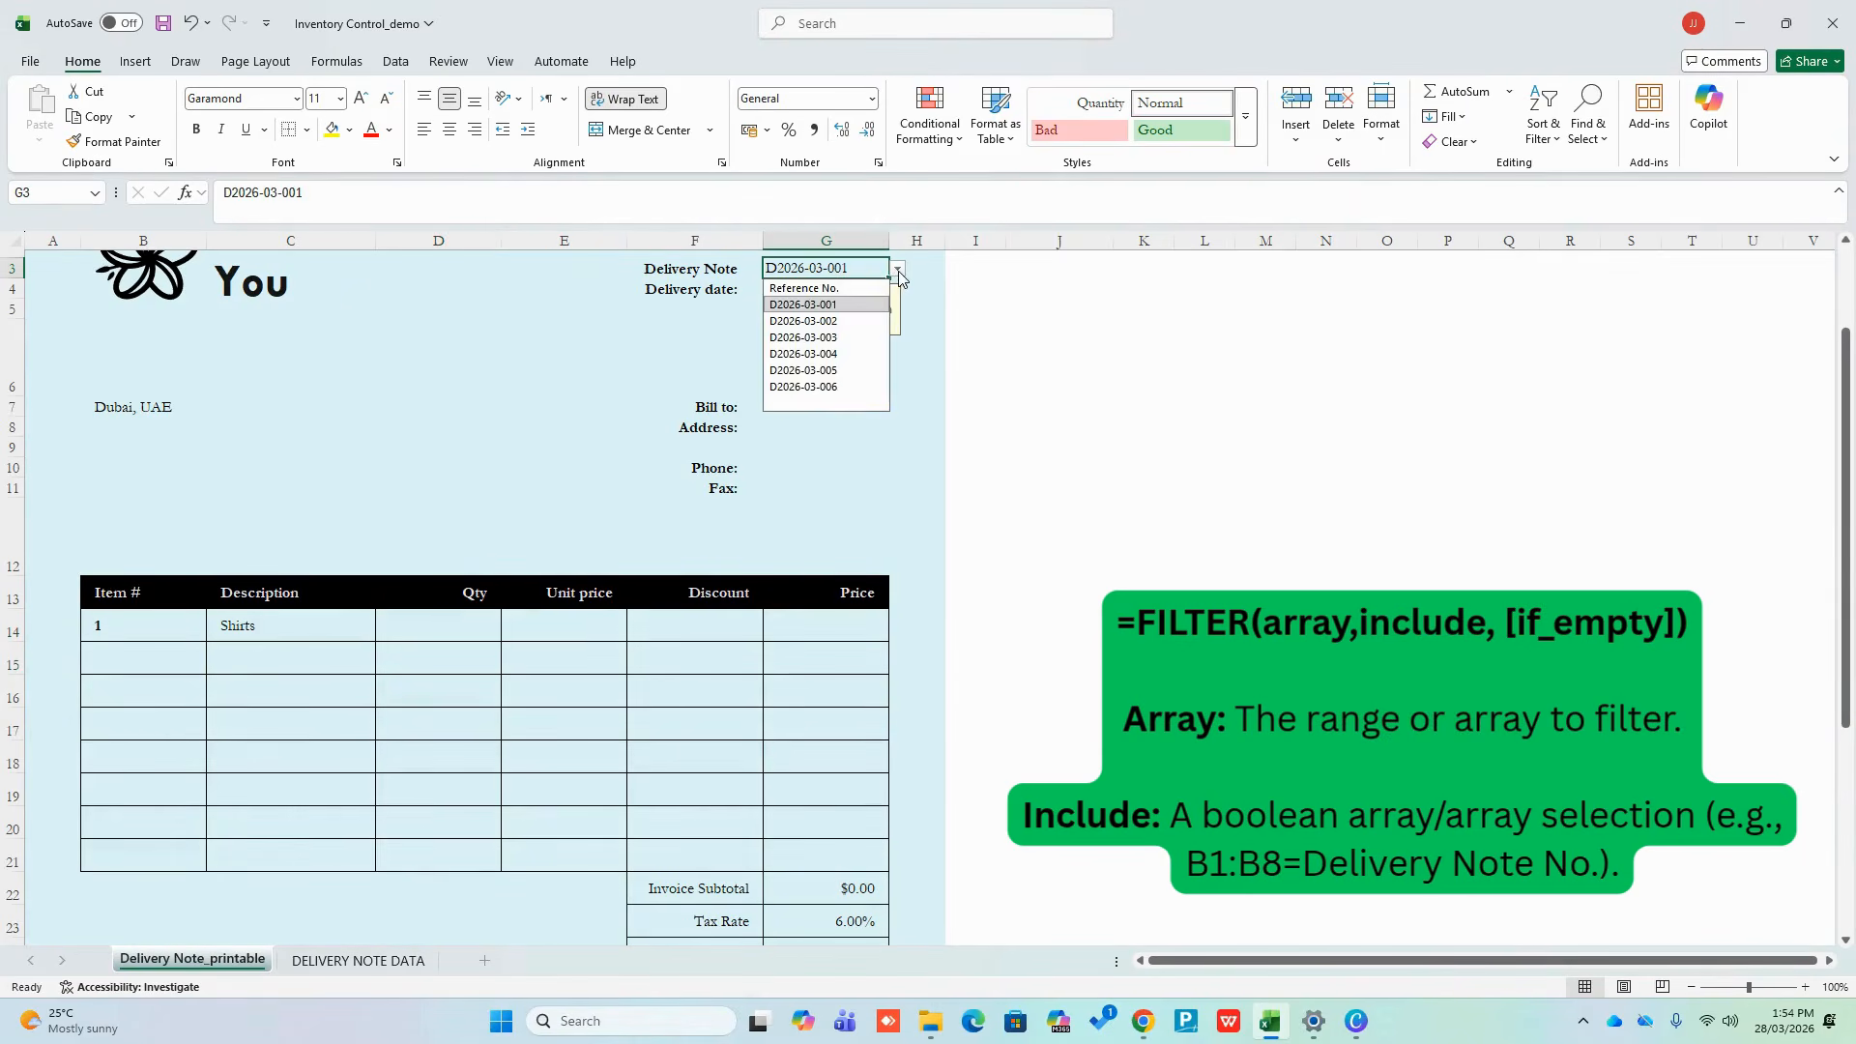
click(859, 337)
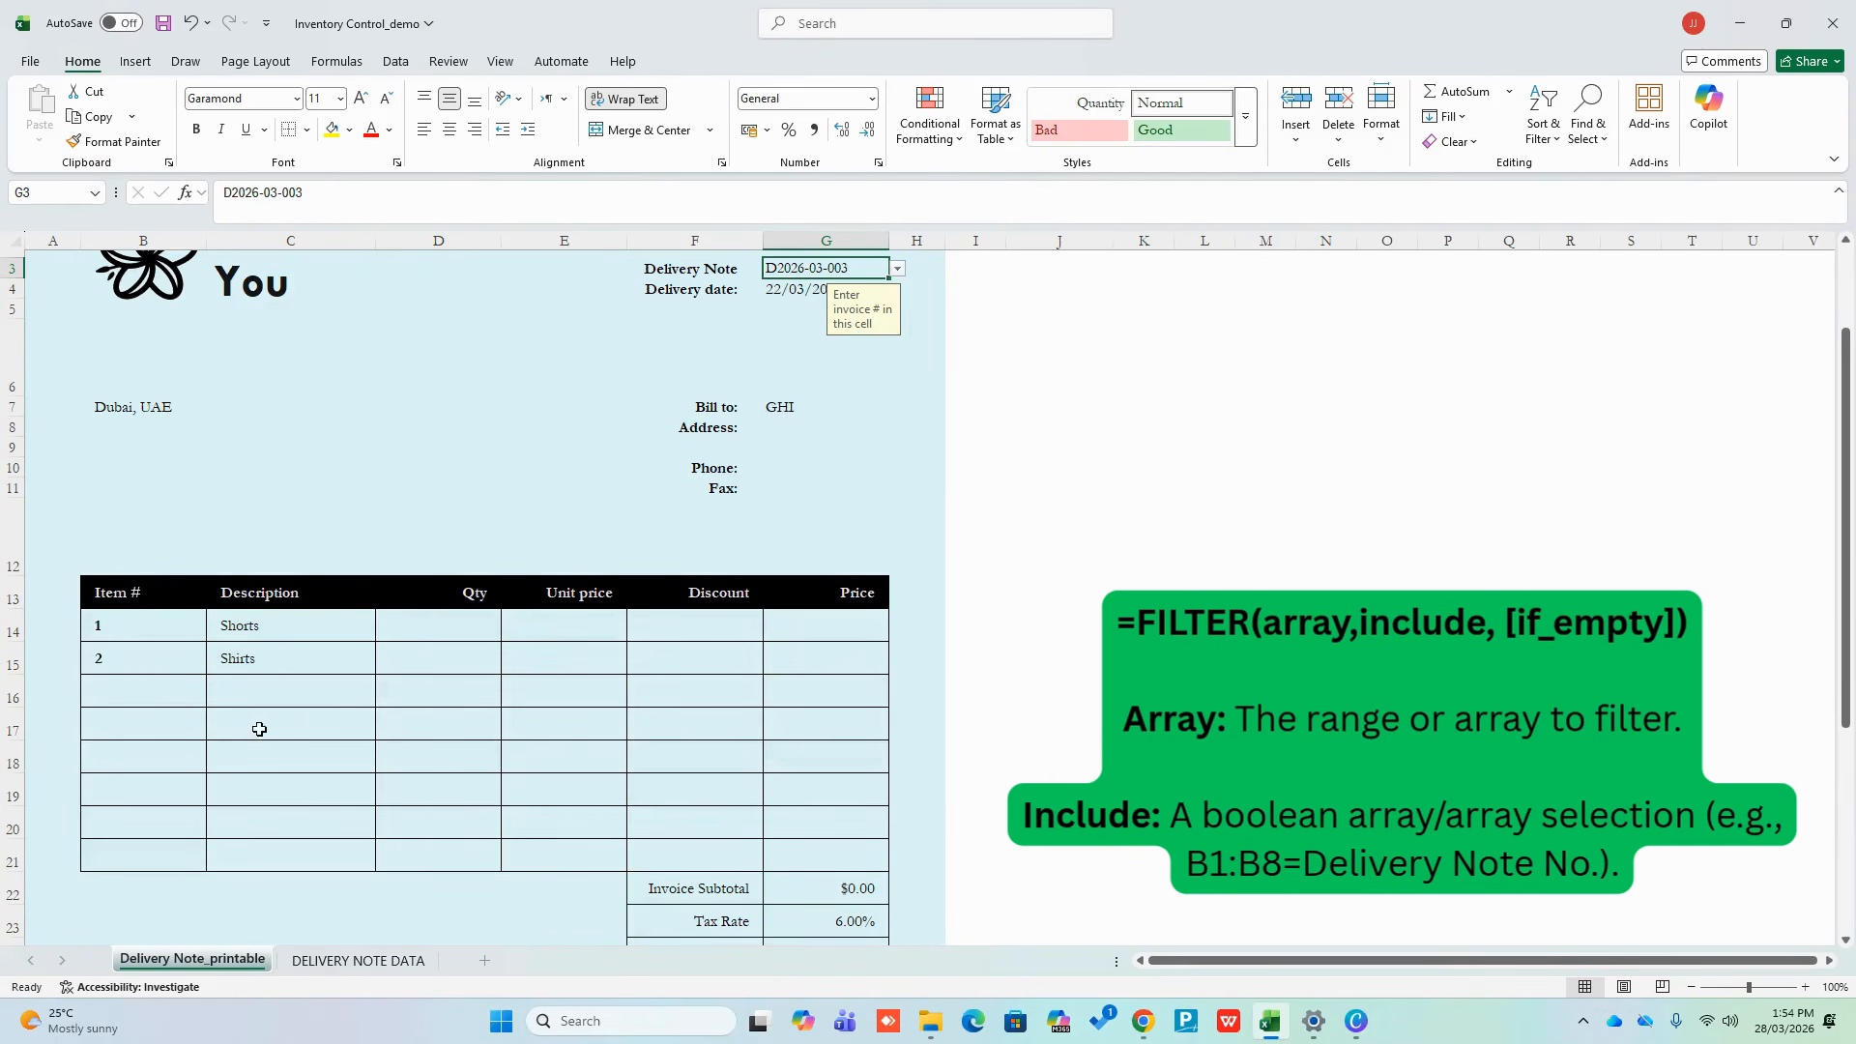
Review the FILTER results in B14:C15: item 1 Shorts and item 2 Shirts
click(156, 627)
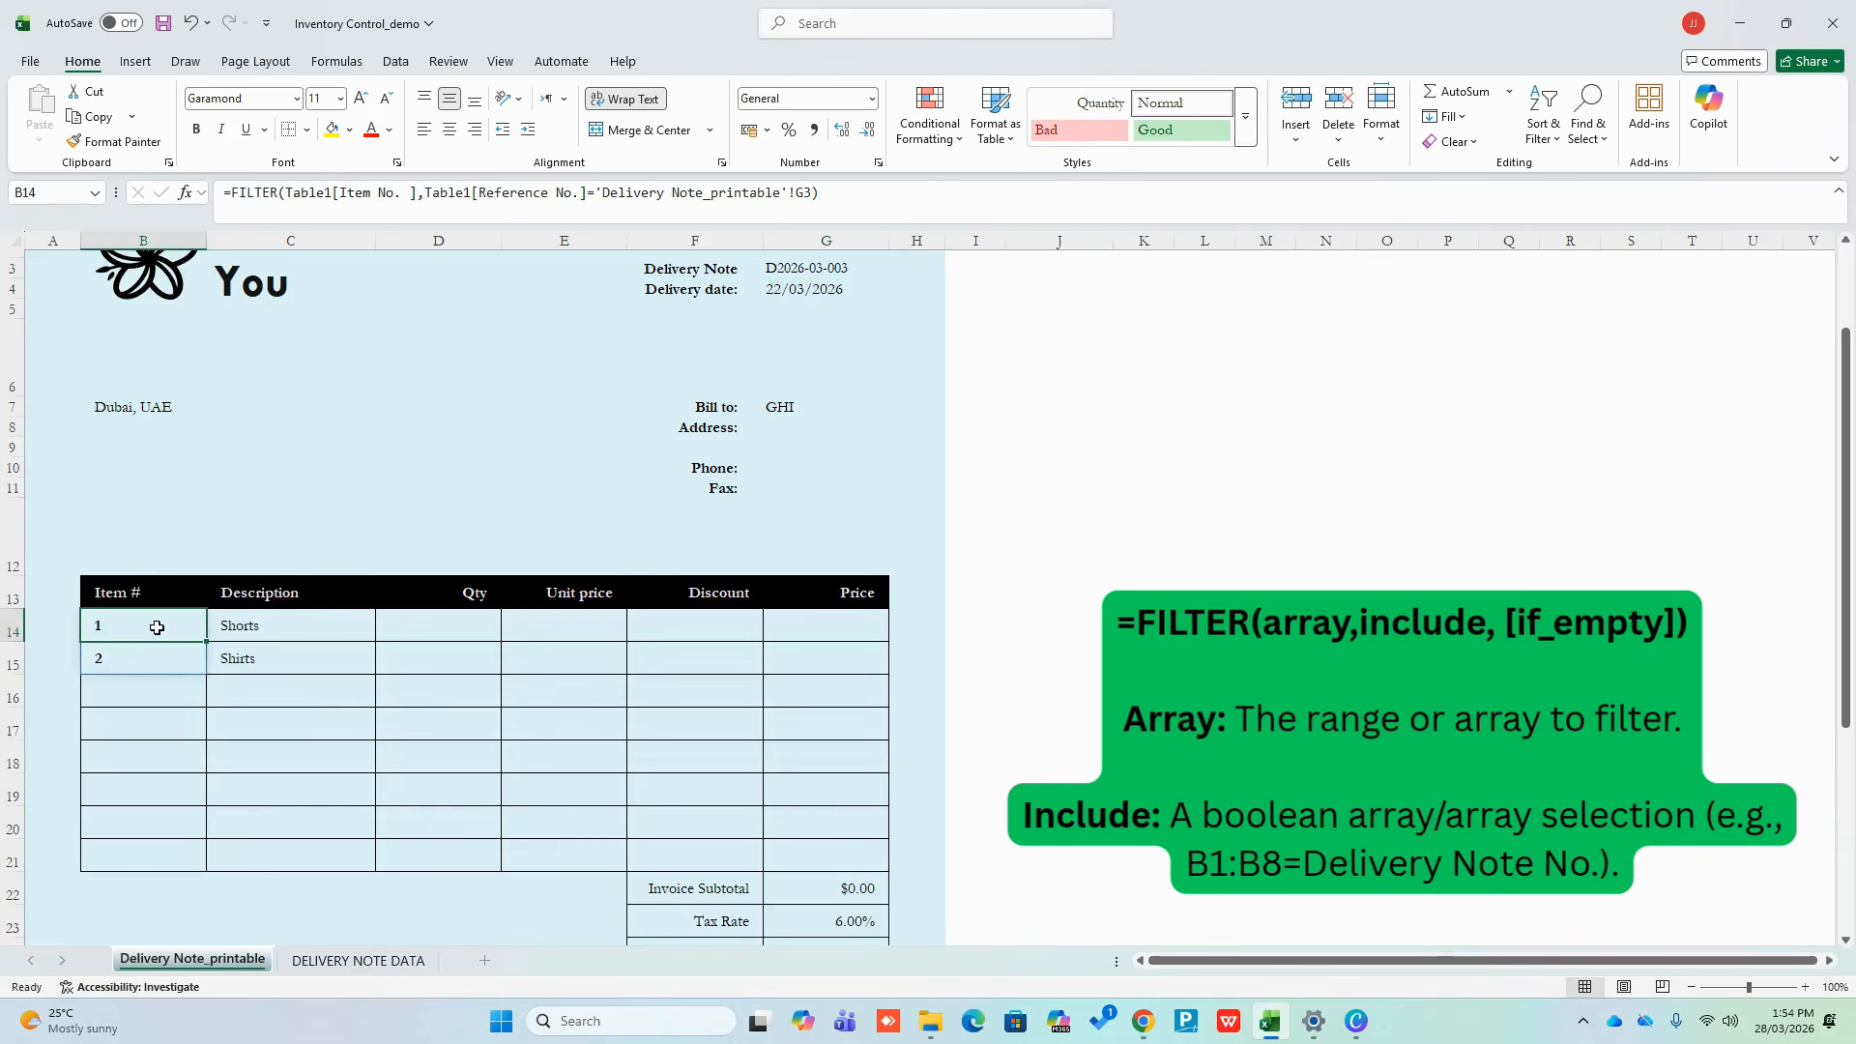
drag(157, 627, 214, 644)
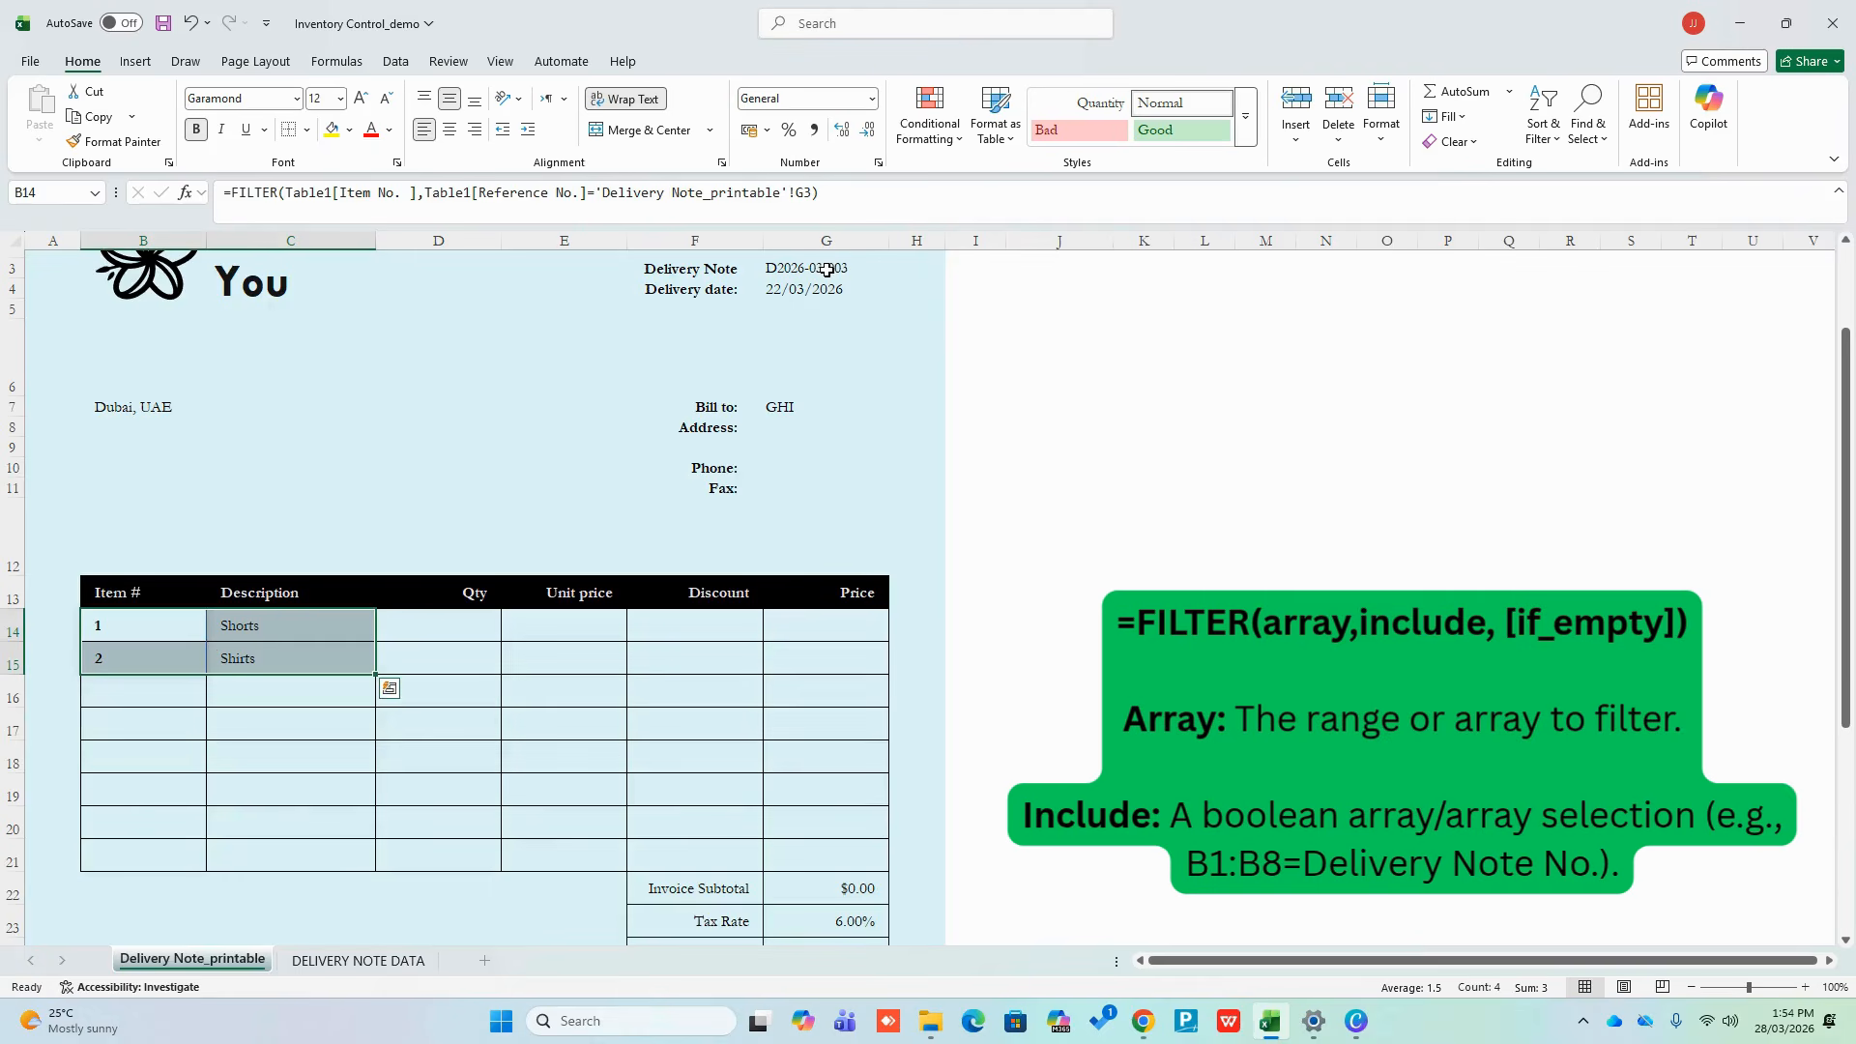
click(441, 679)
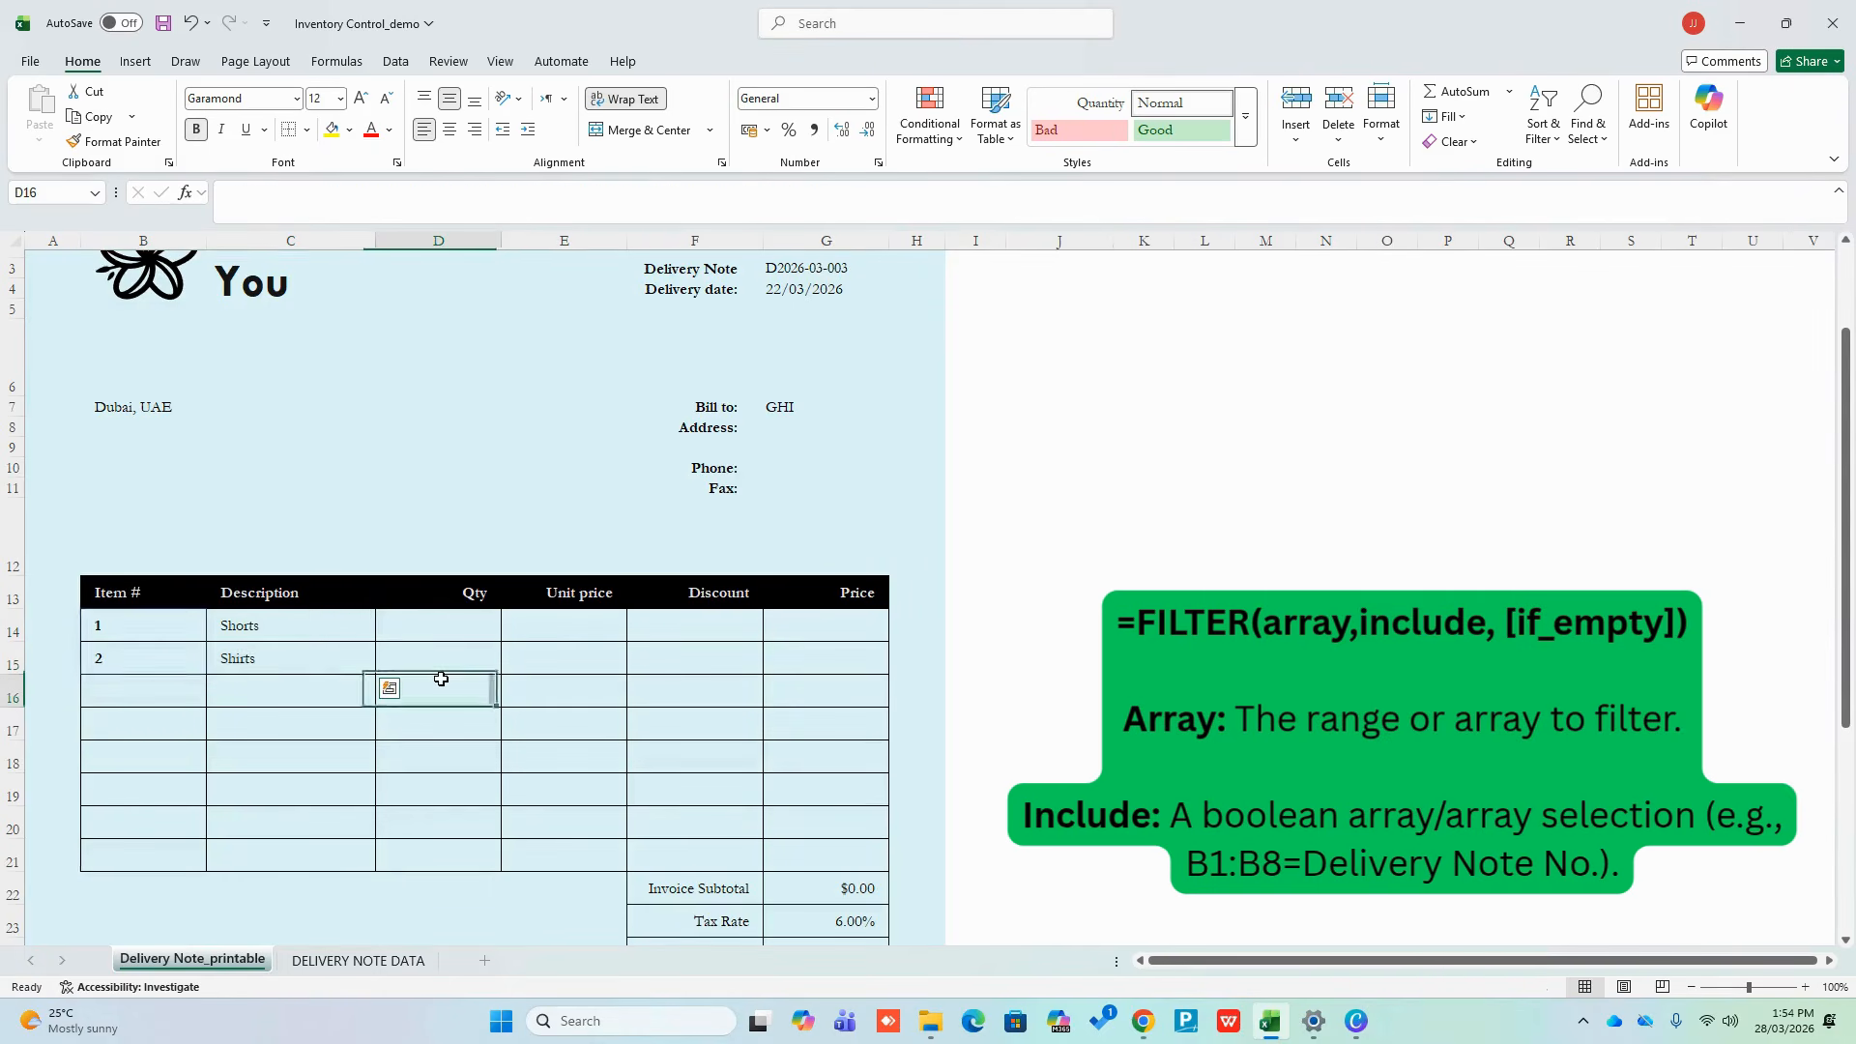
drag(145, 634, 245, 646)
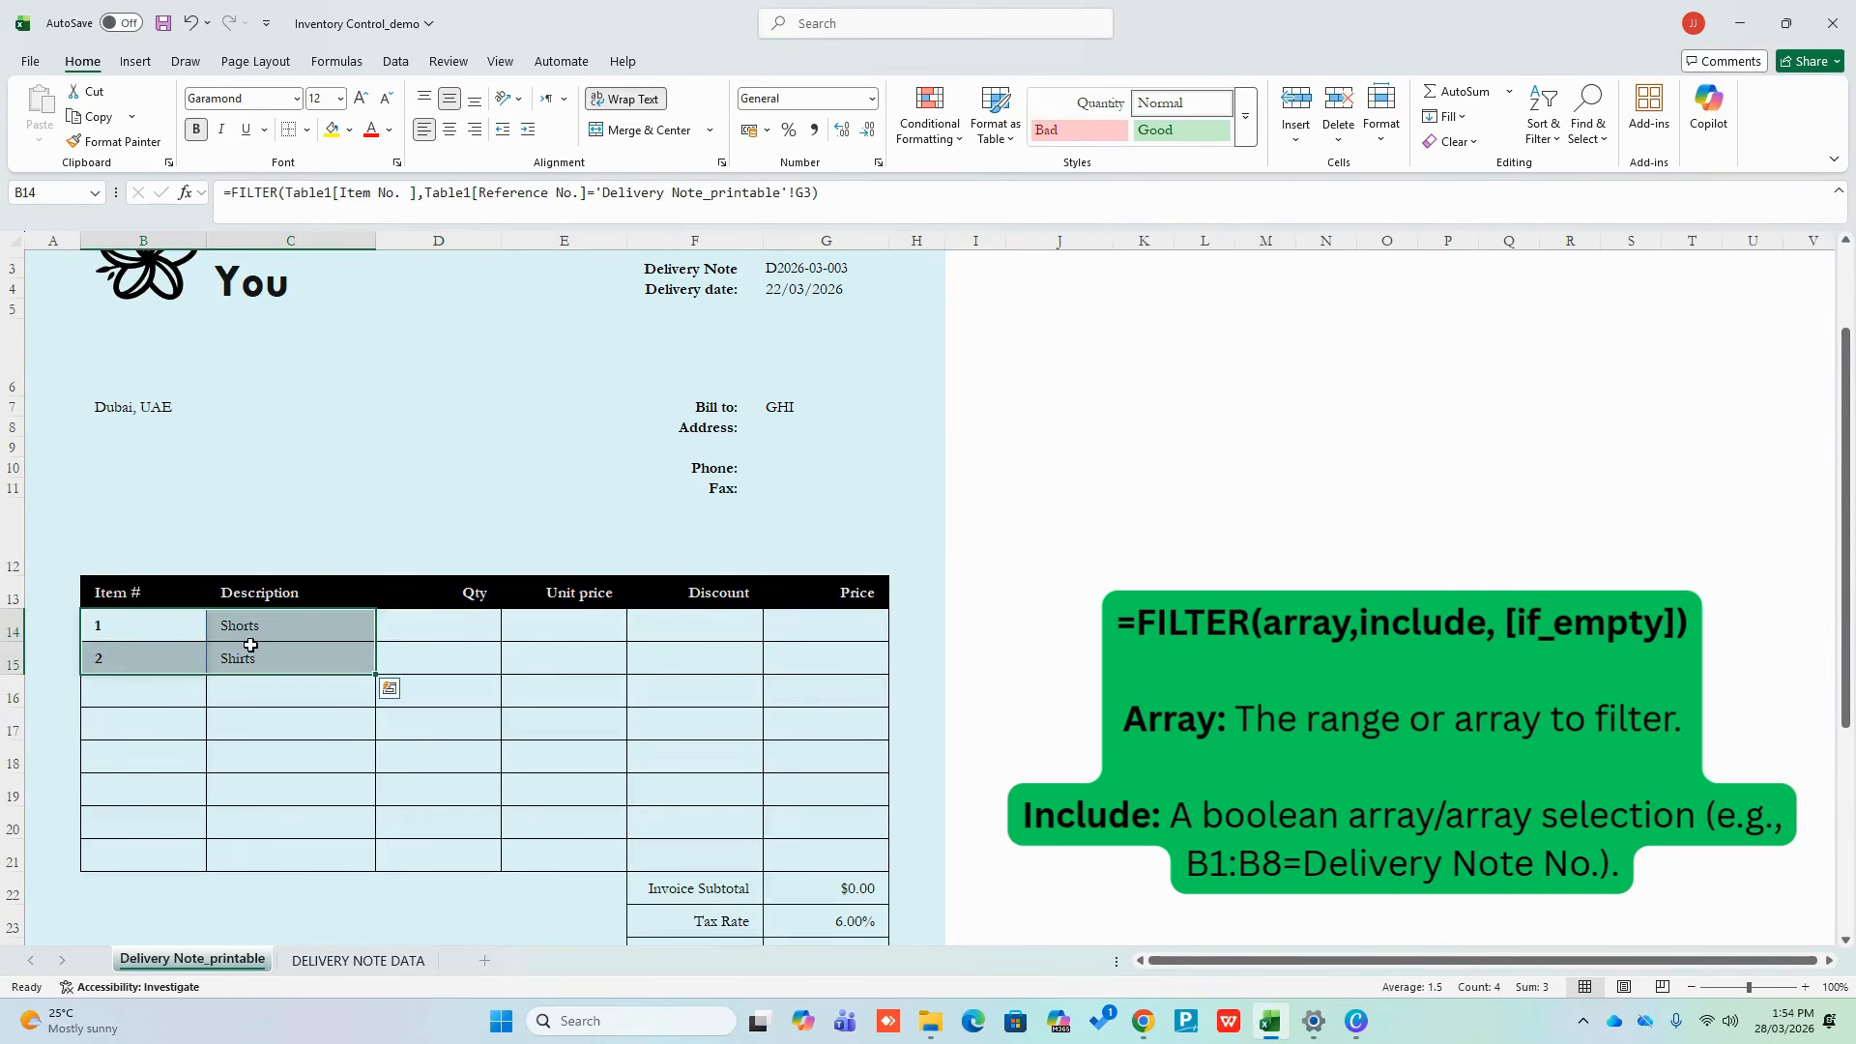
click(432, 621)
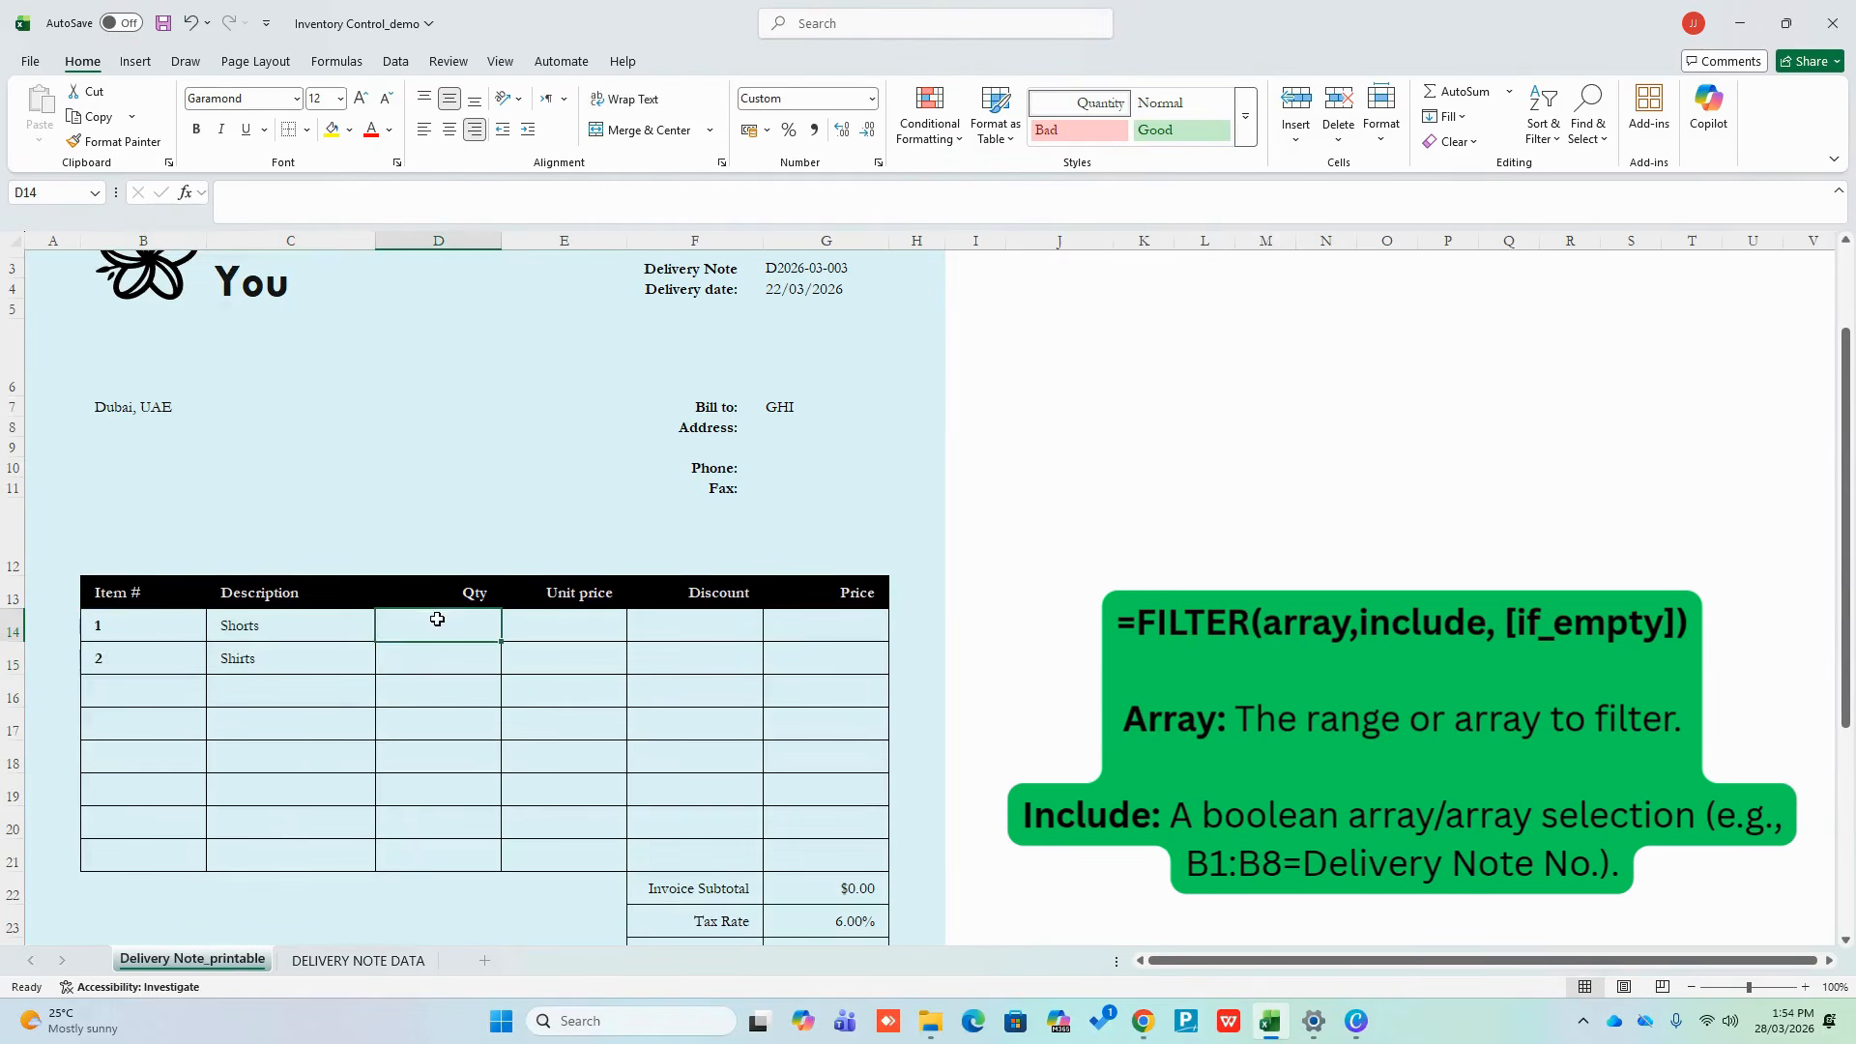
scroll(464, 618, down, 1)
scroll(882, 725, up, 2)
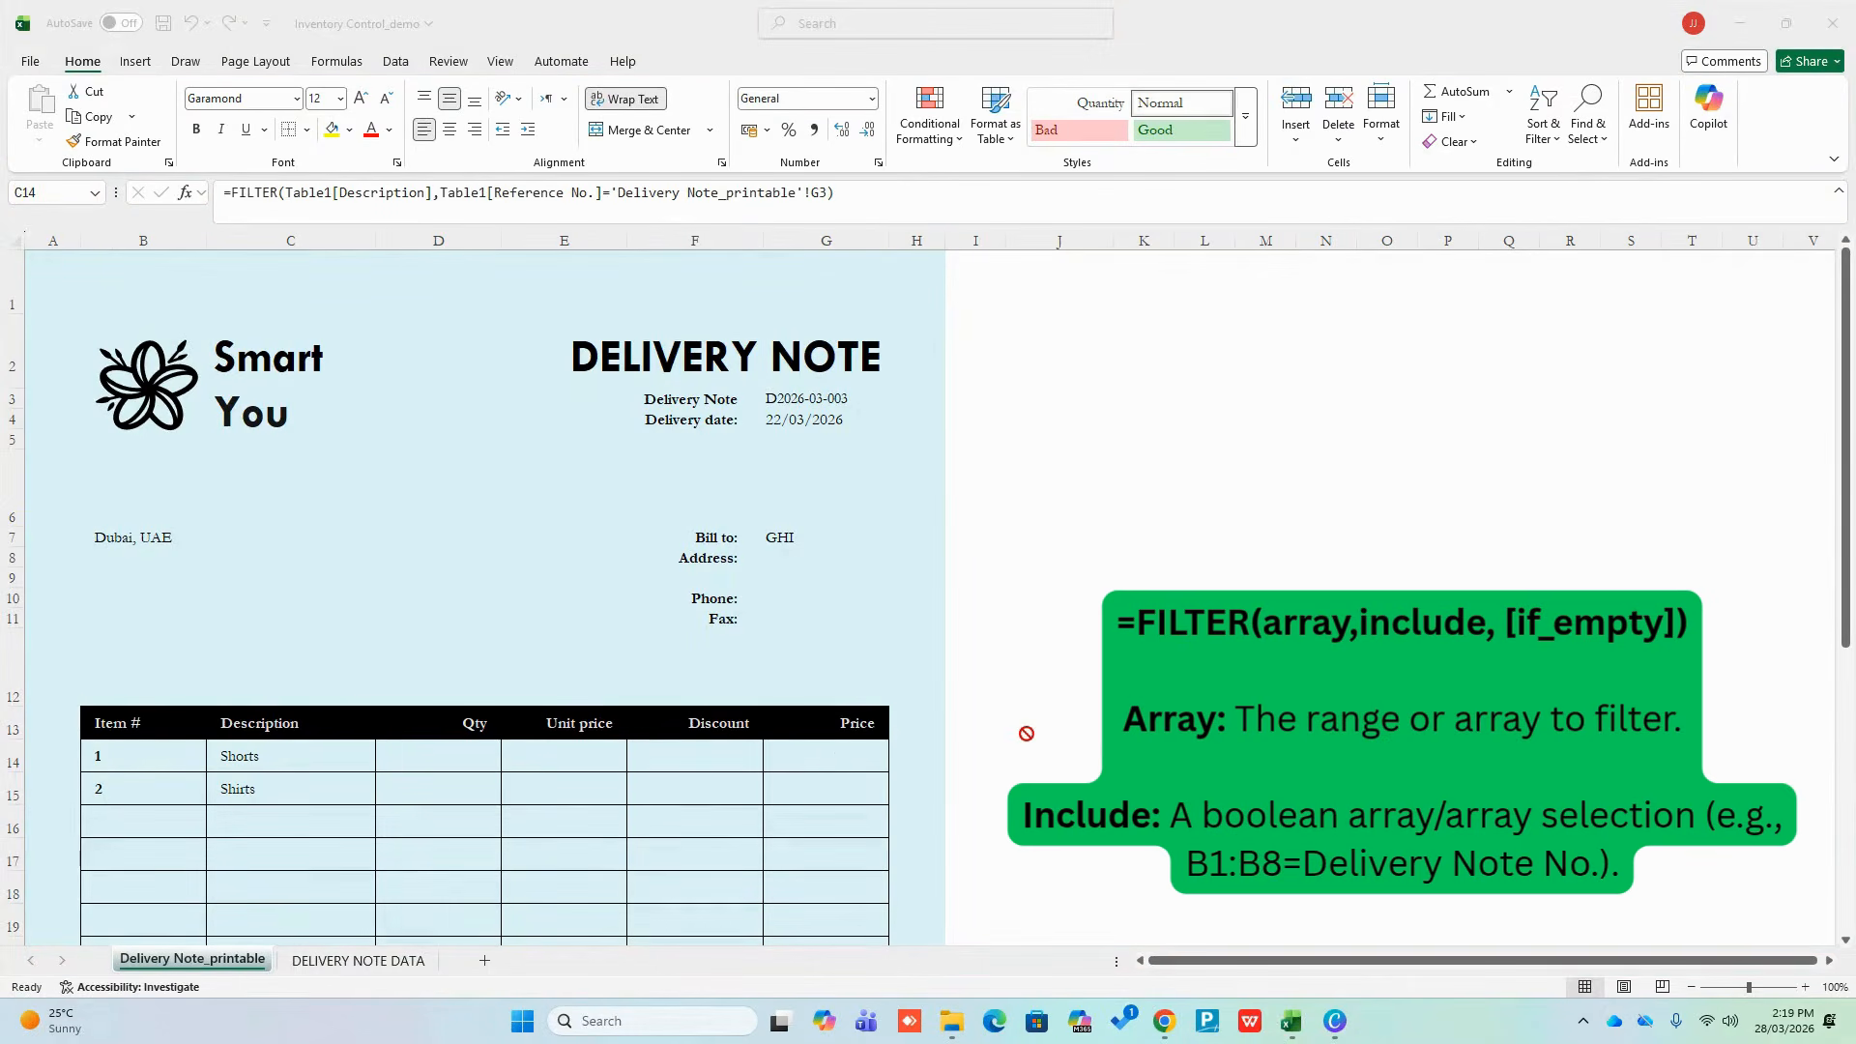
In D14, begin =FILTER(F2:F8, B2:B8=G3) using DELIVERY NOTE DATA's Quantity and Reference No. columns
click(527, 843)
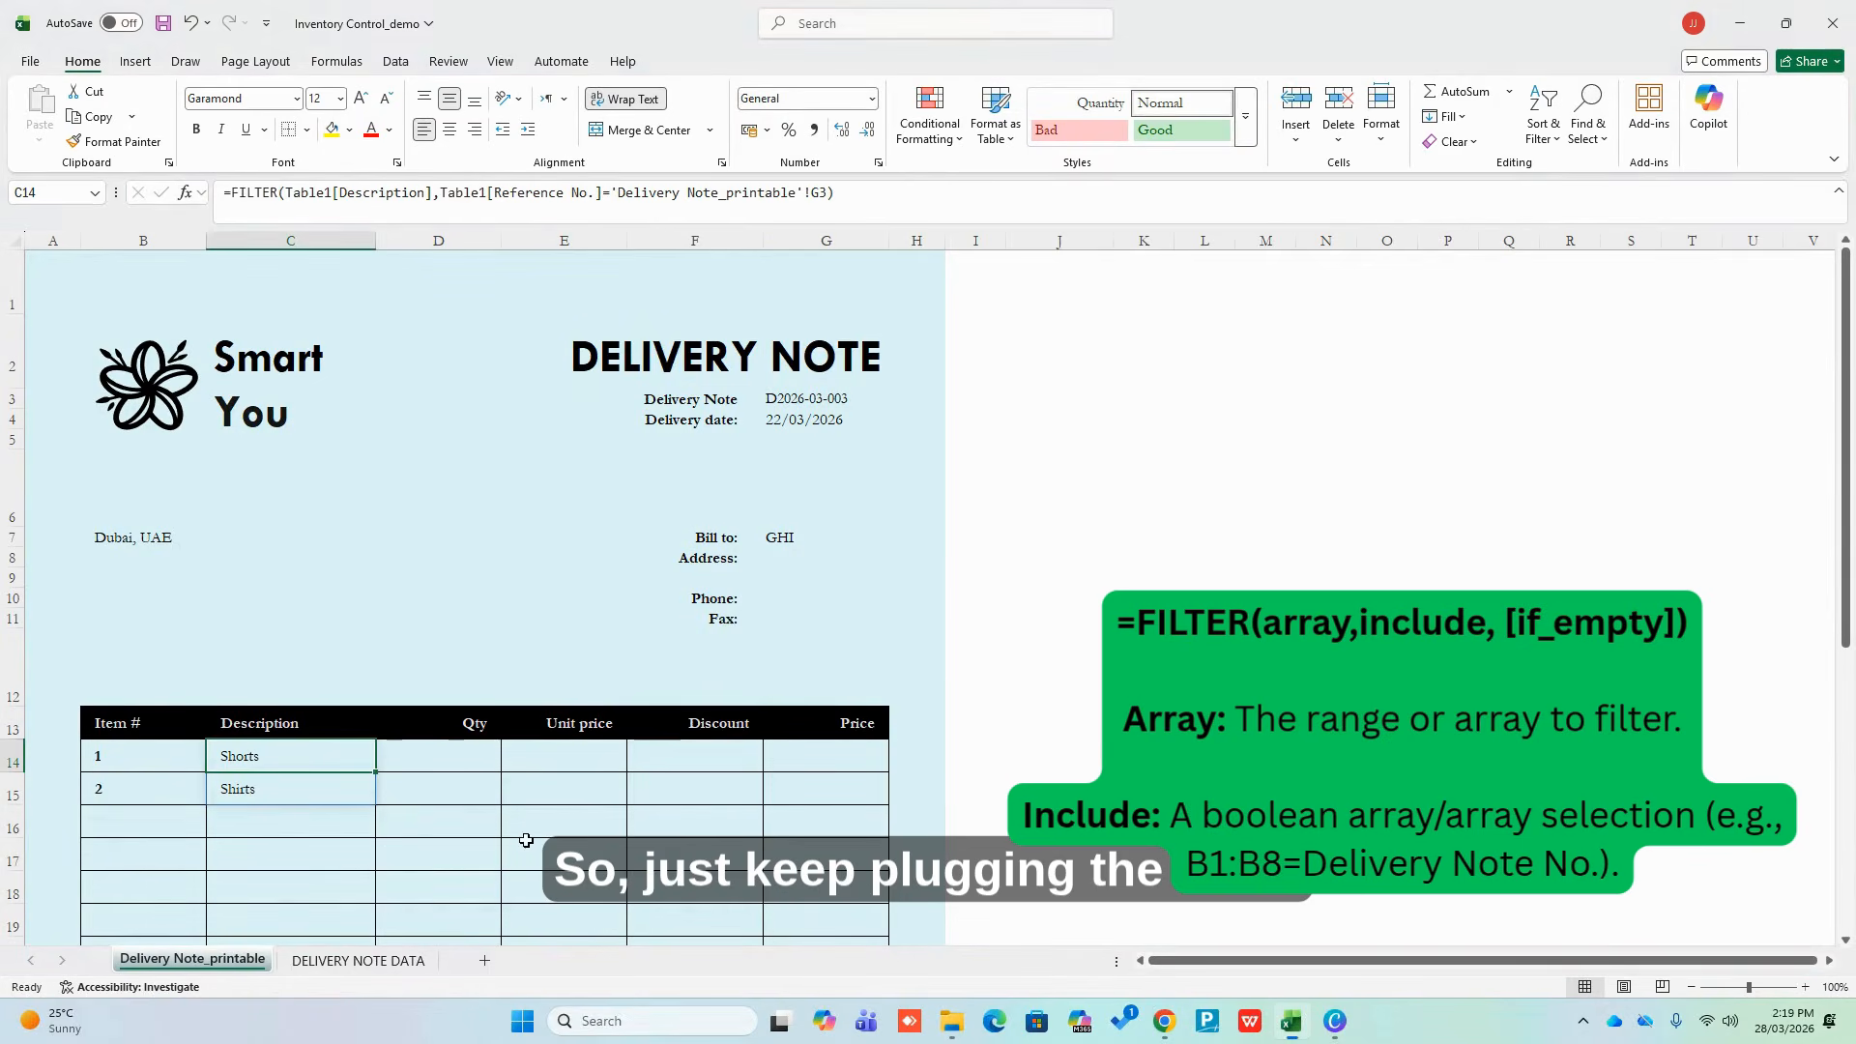
click(440, 781)
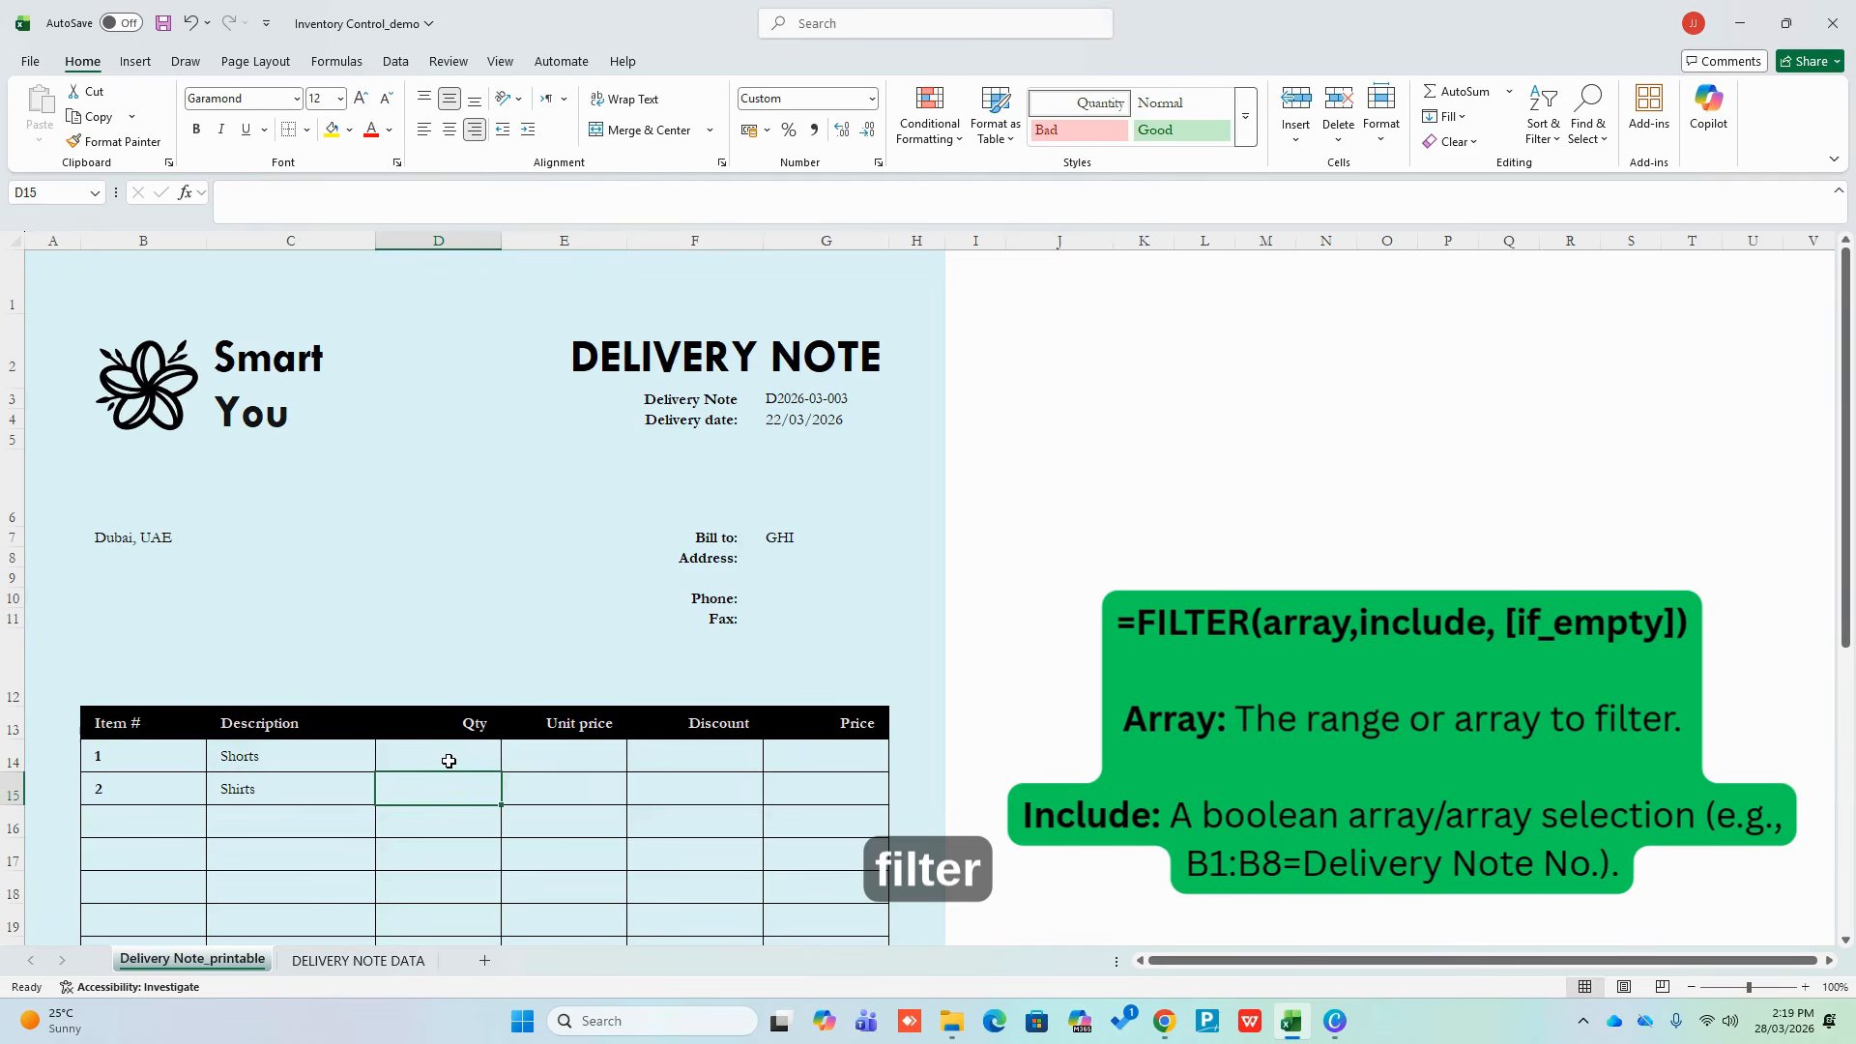
click(448, 762)
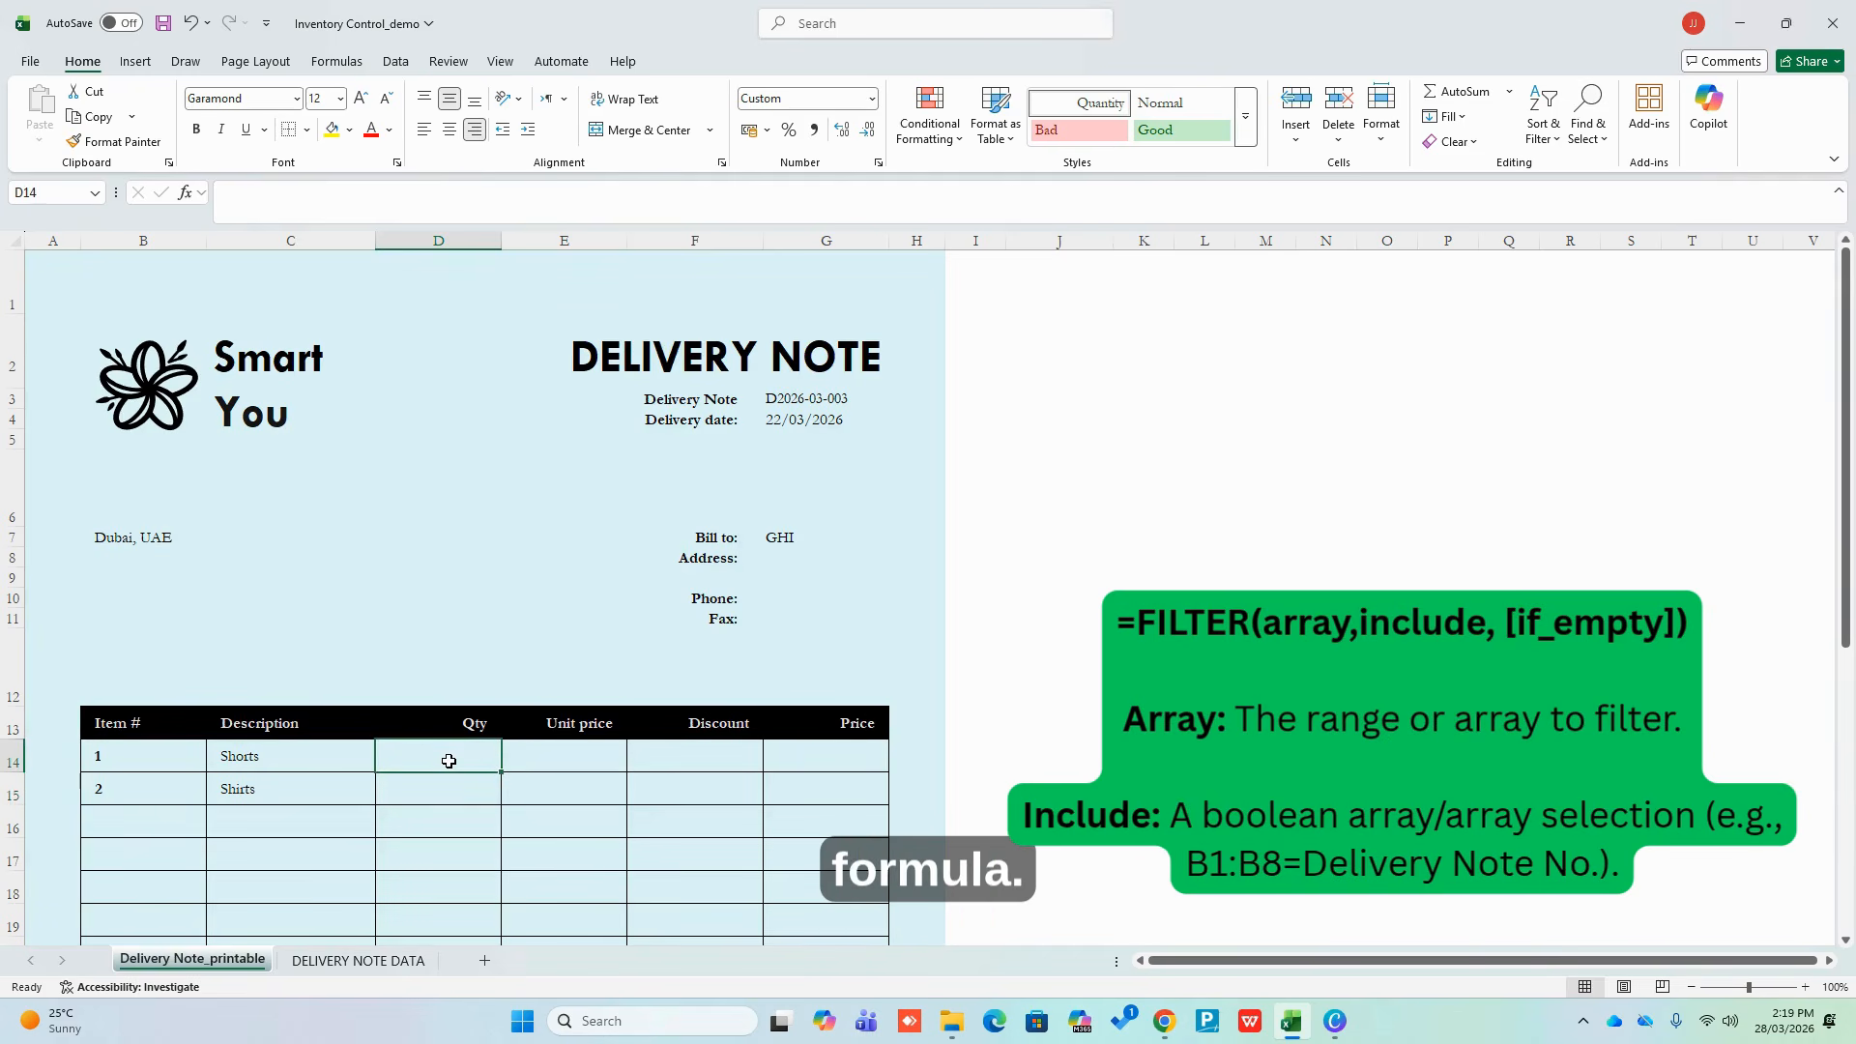
text(=f)
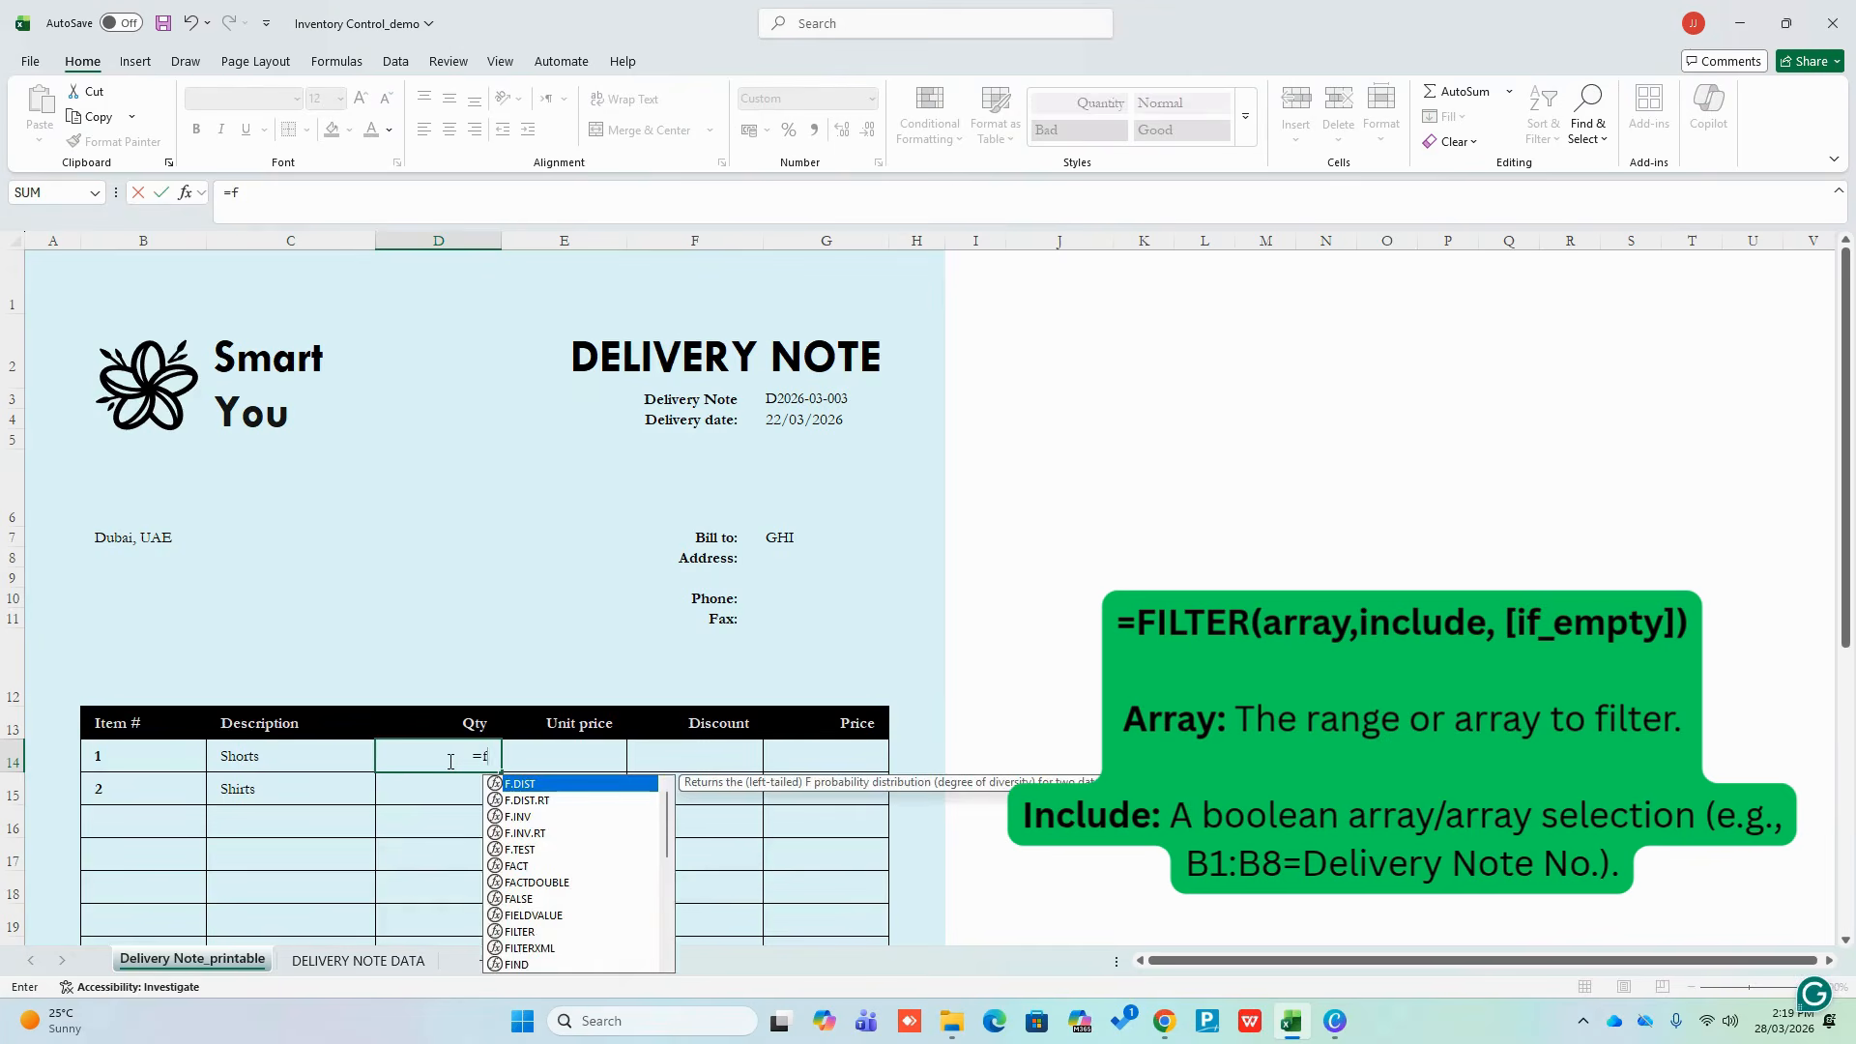
text(ilter()
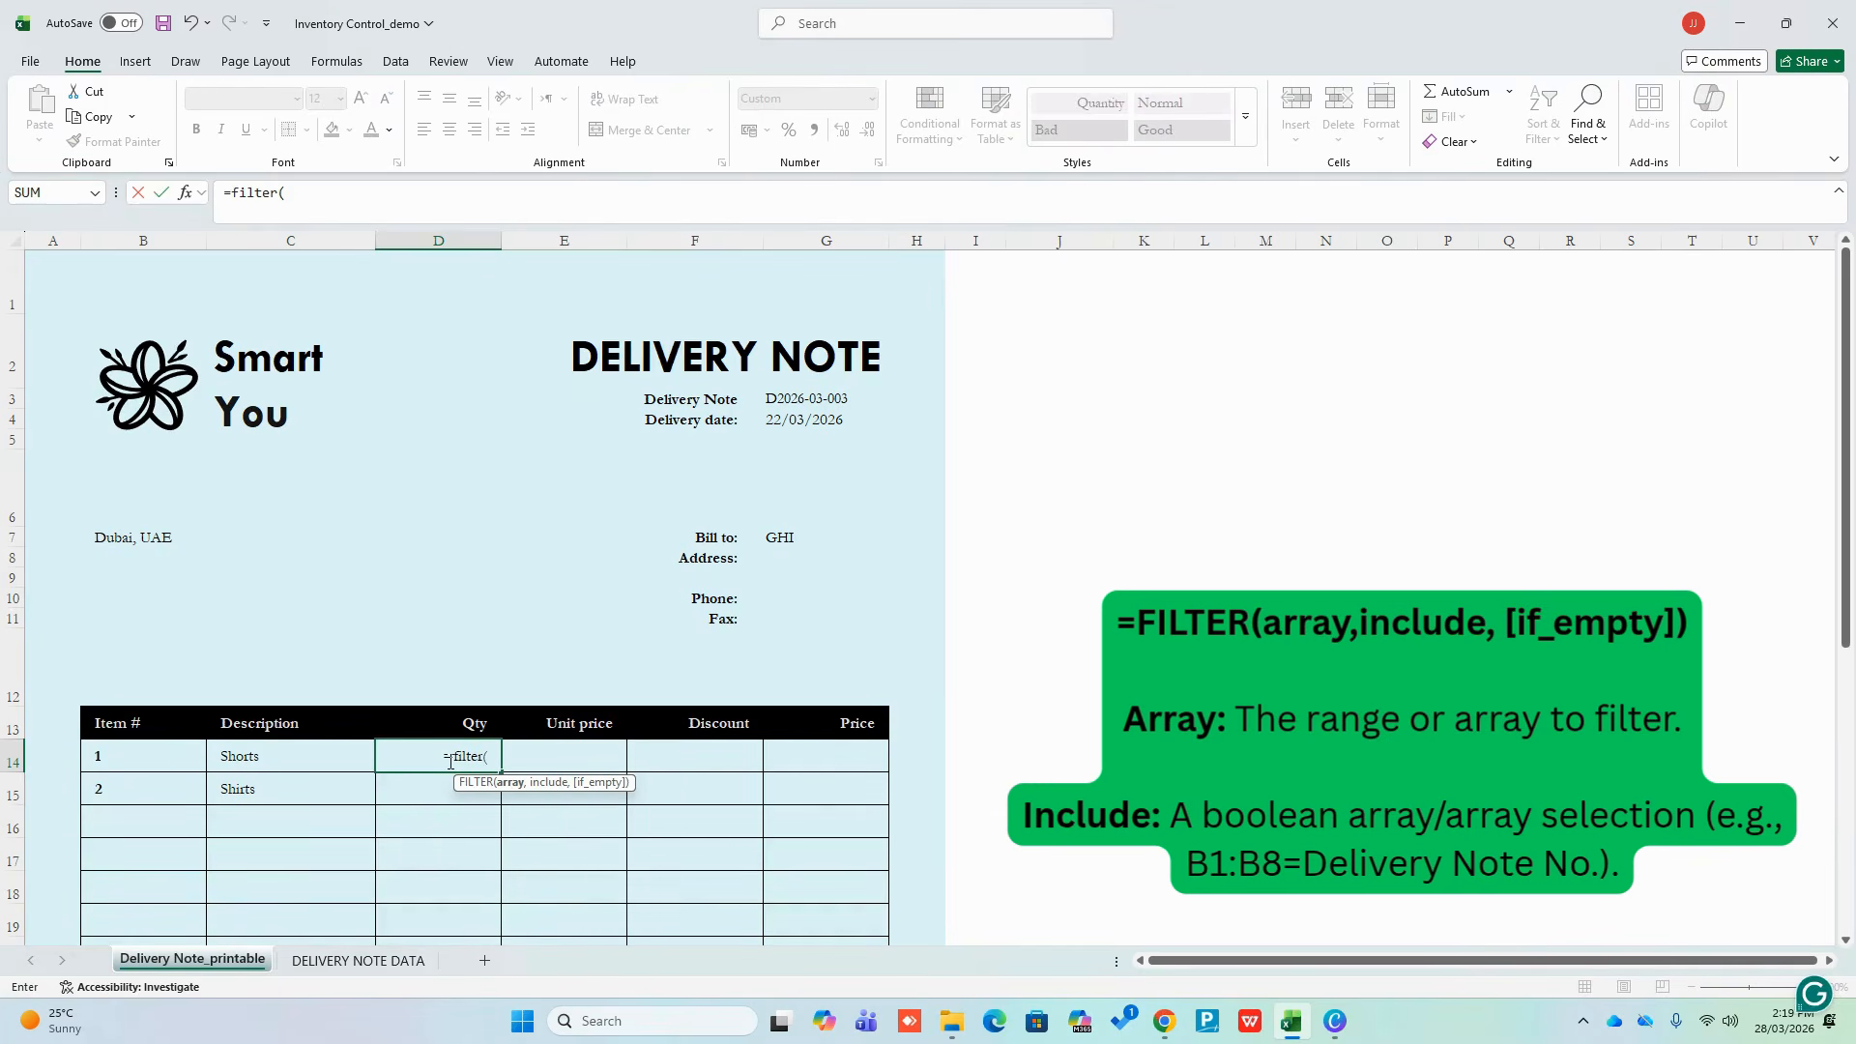
click(358, 960)
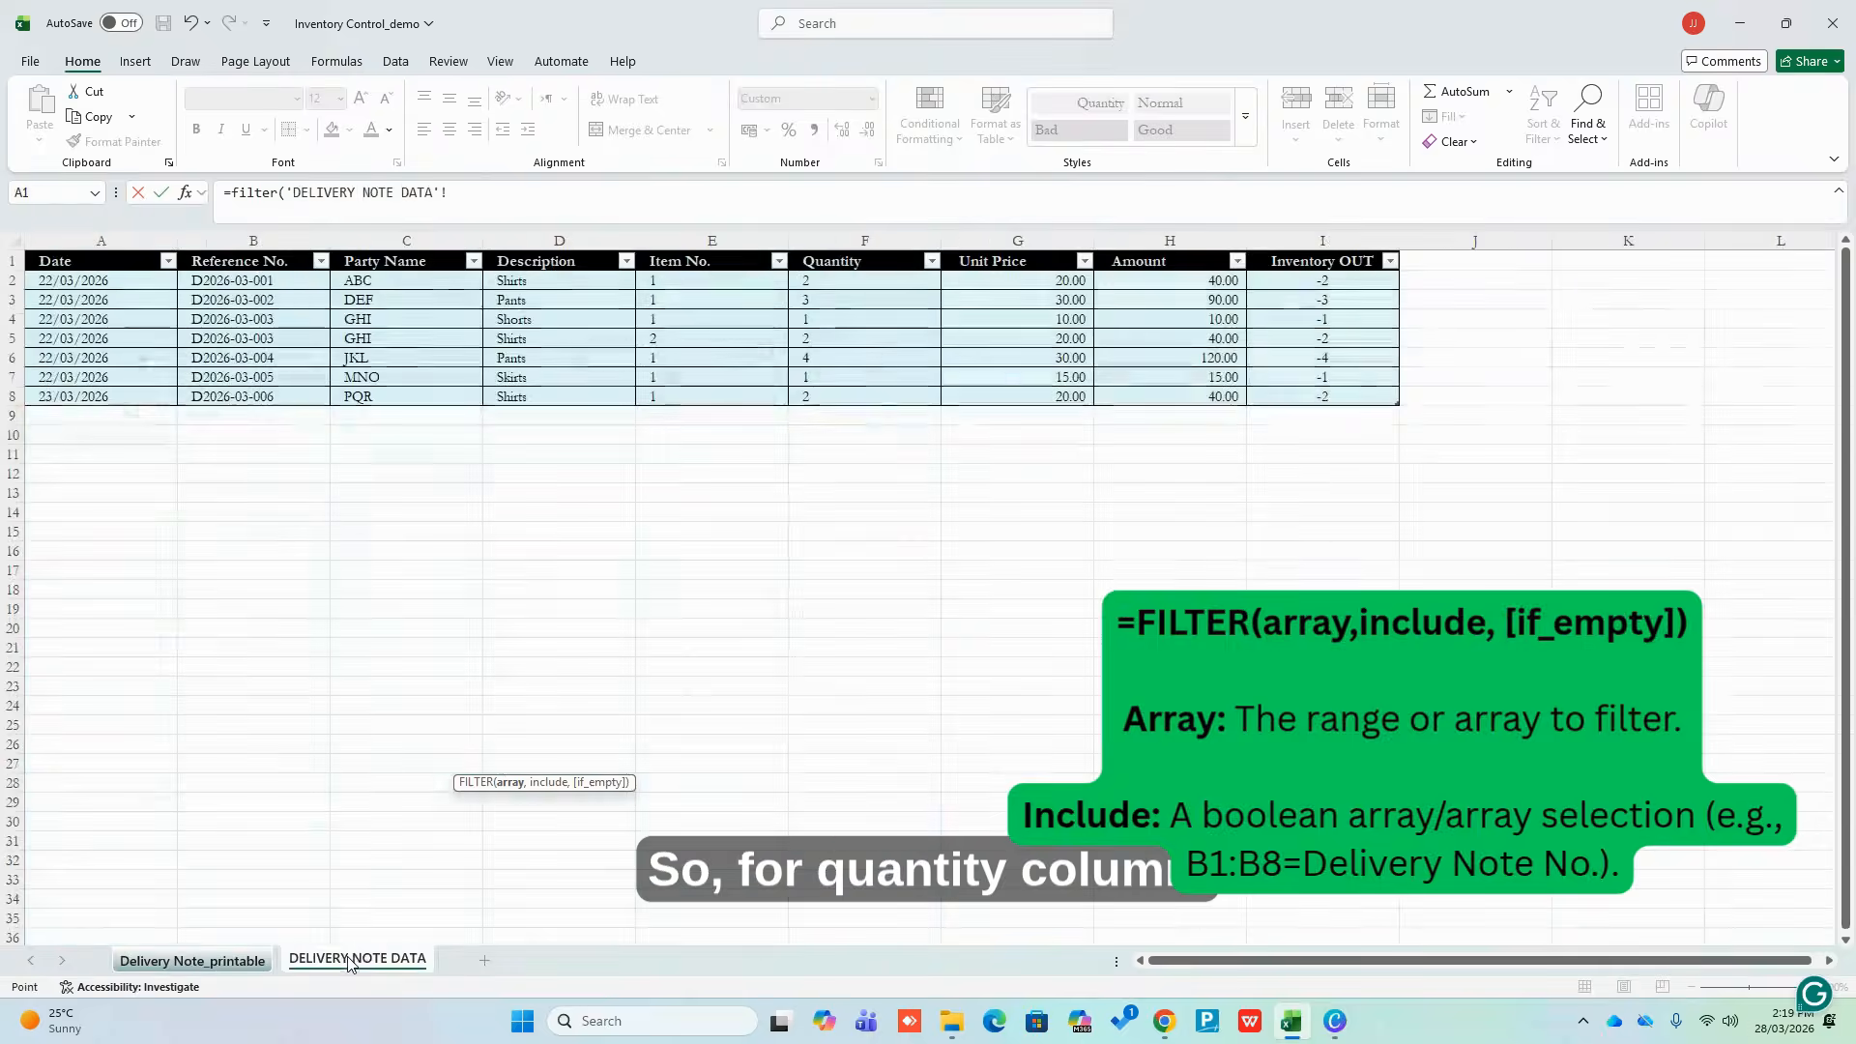
drag(867, 281, 795, 401)
text(,)
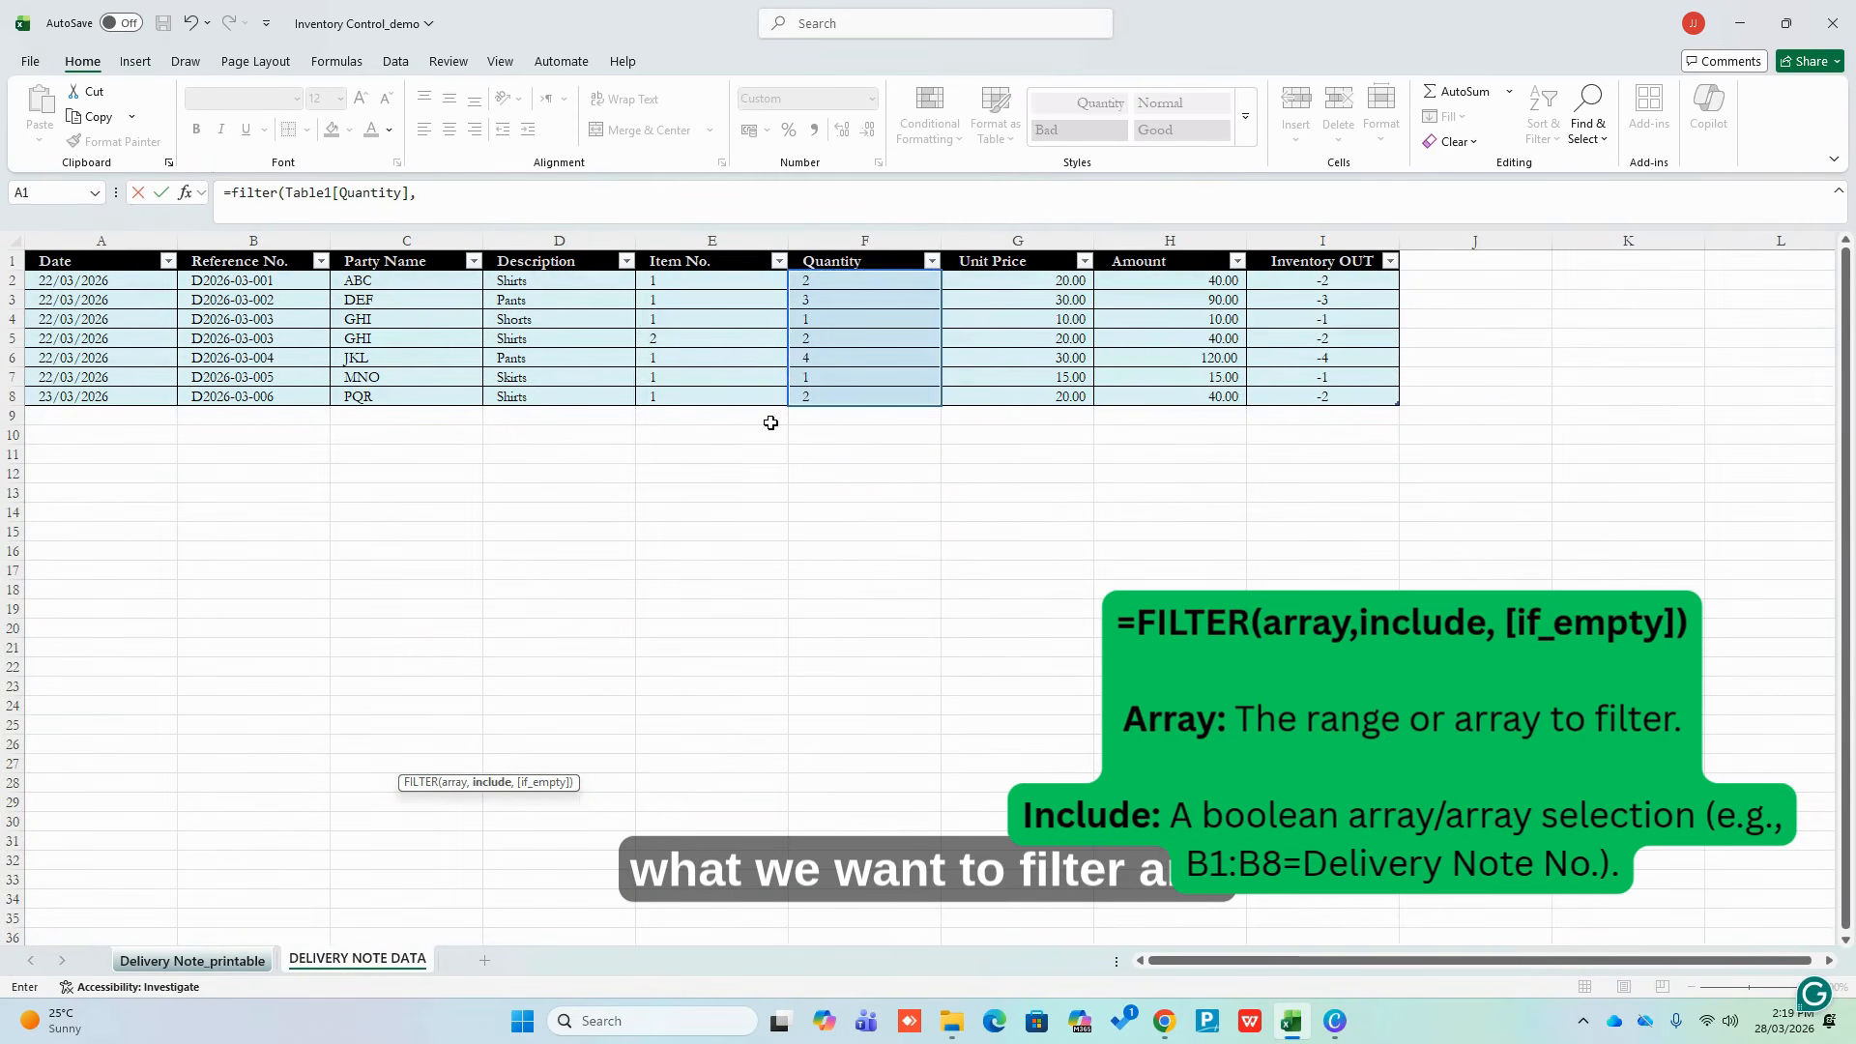
drag(278, 290, 260, 392)
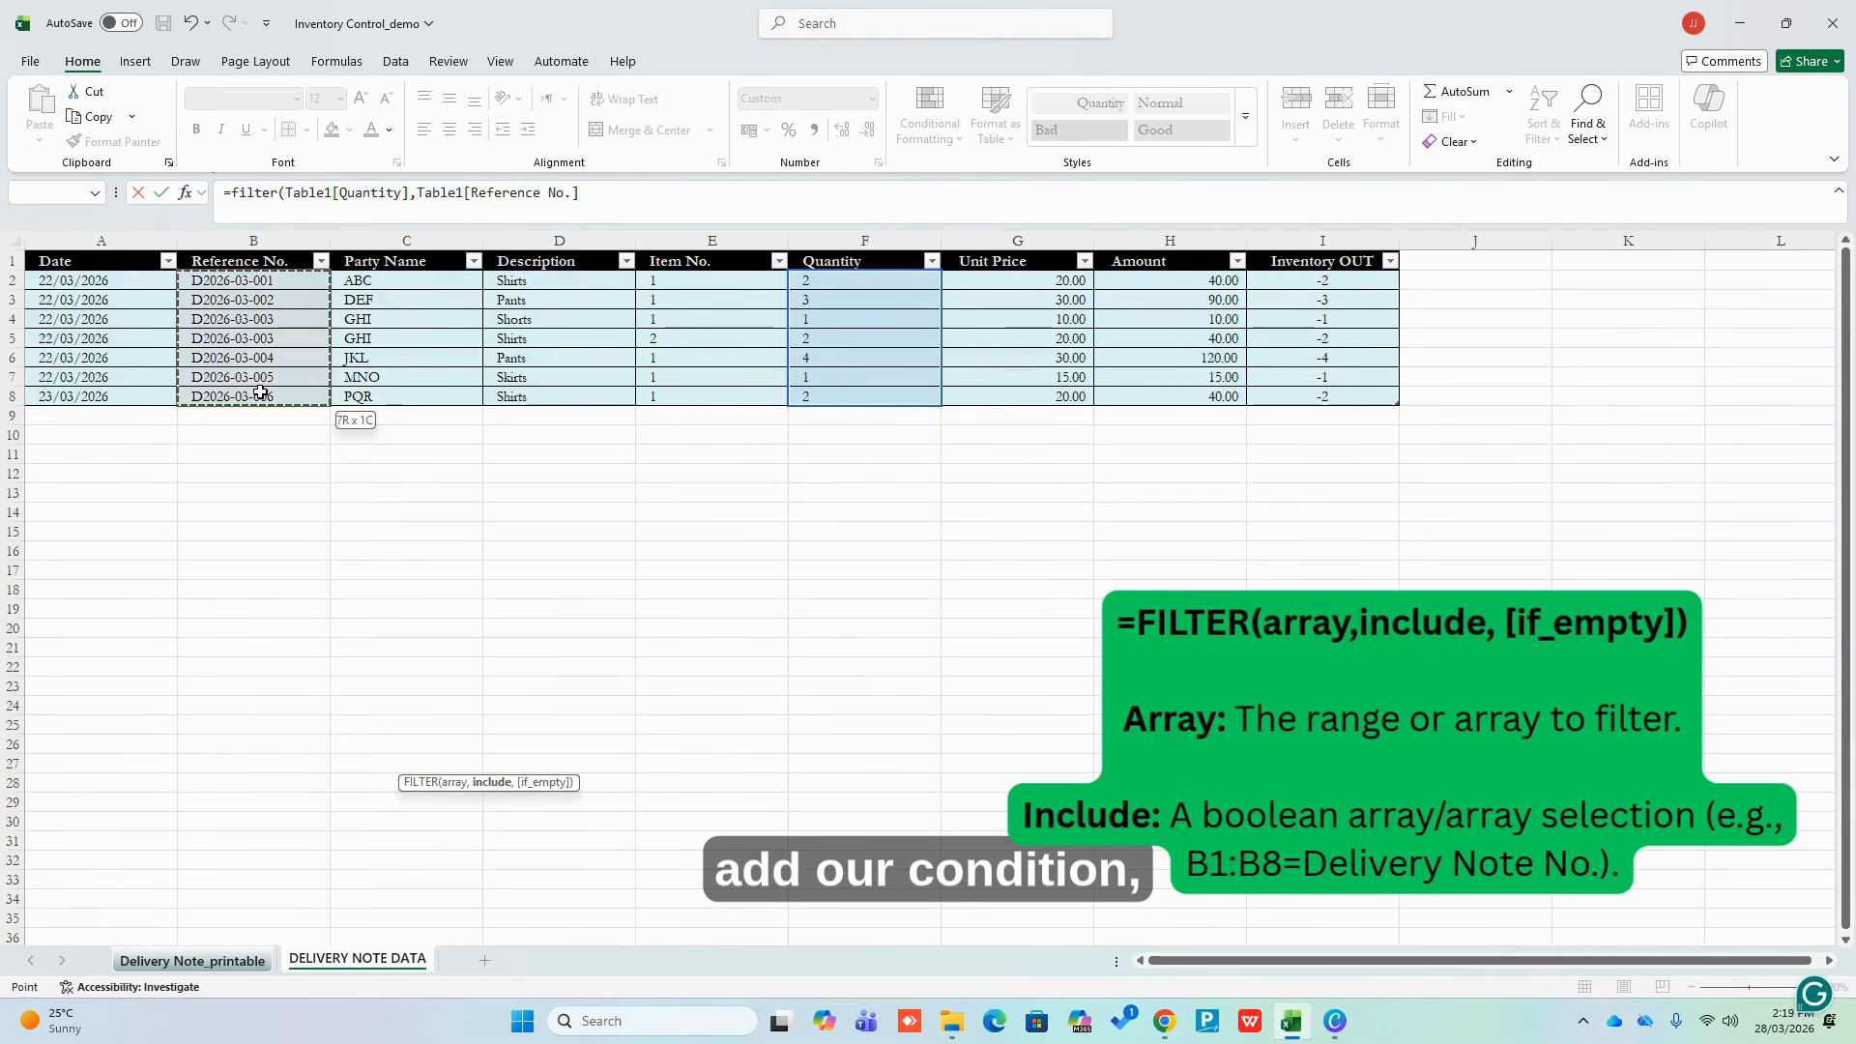
text(=)
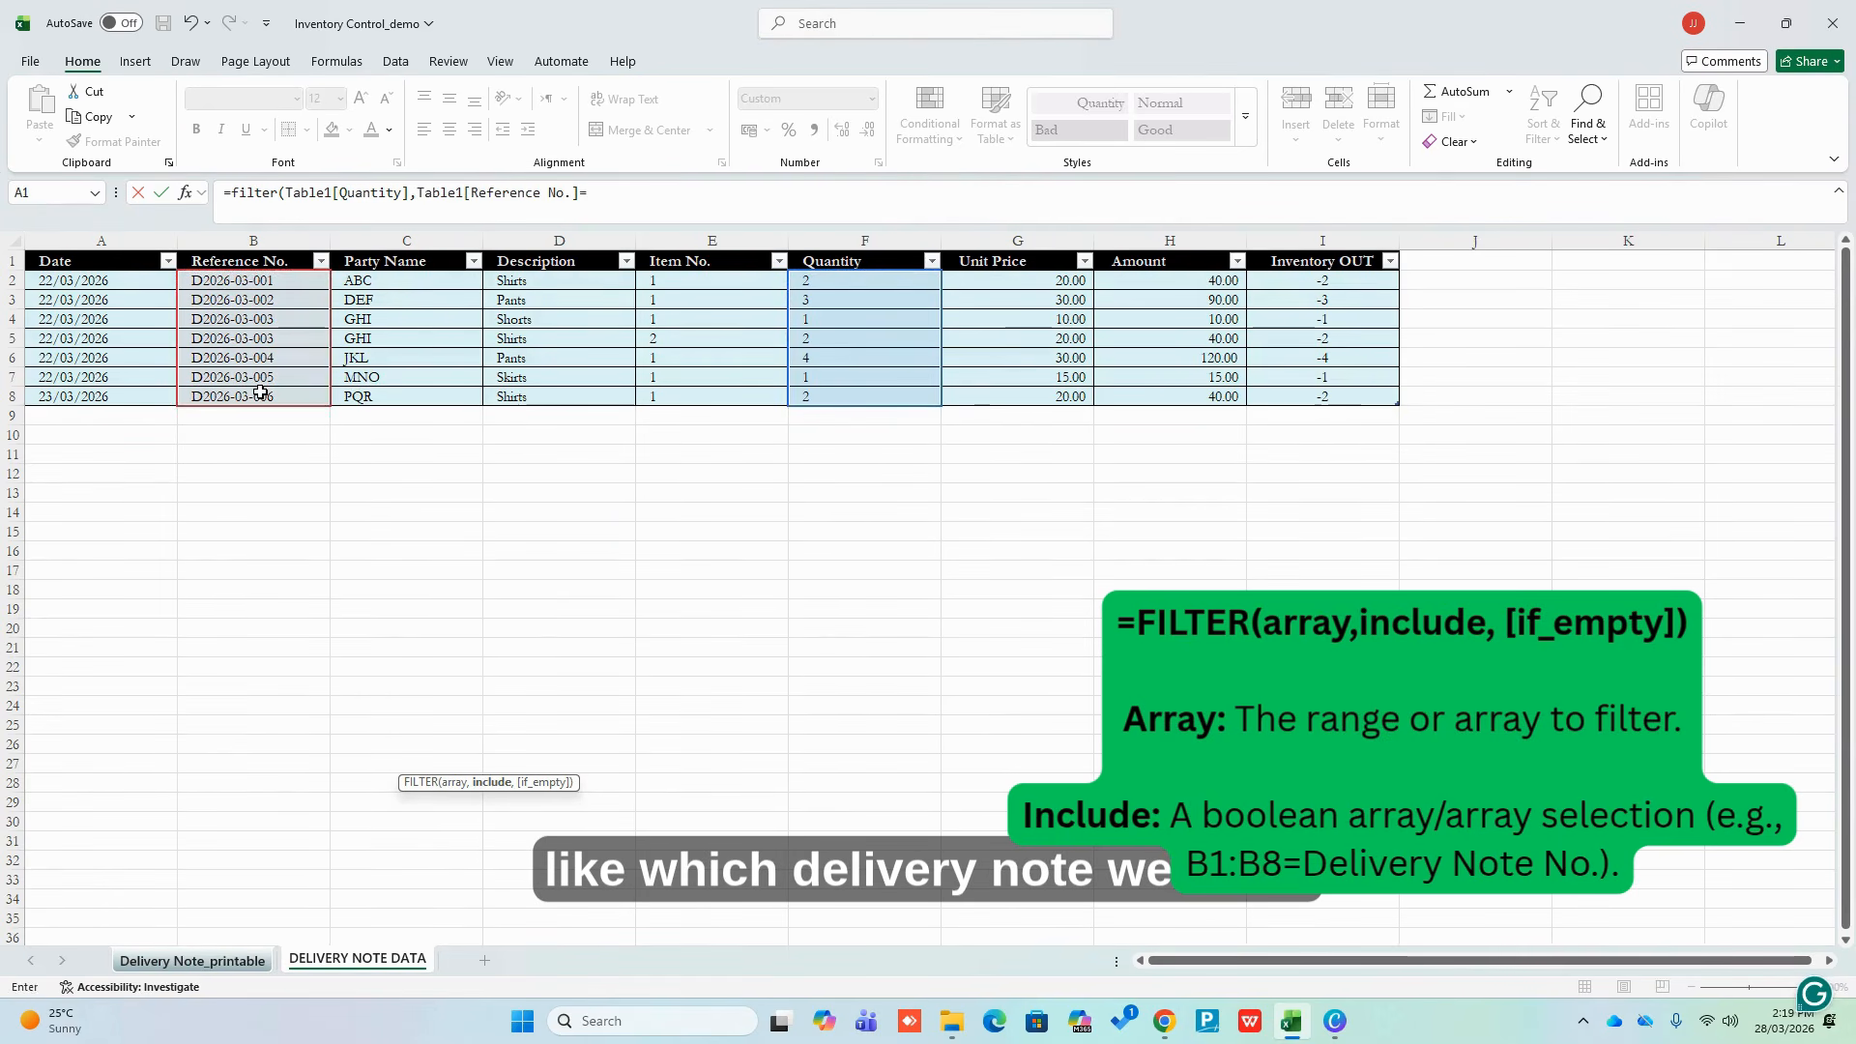
click(193, 960)
click(842, 401)
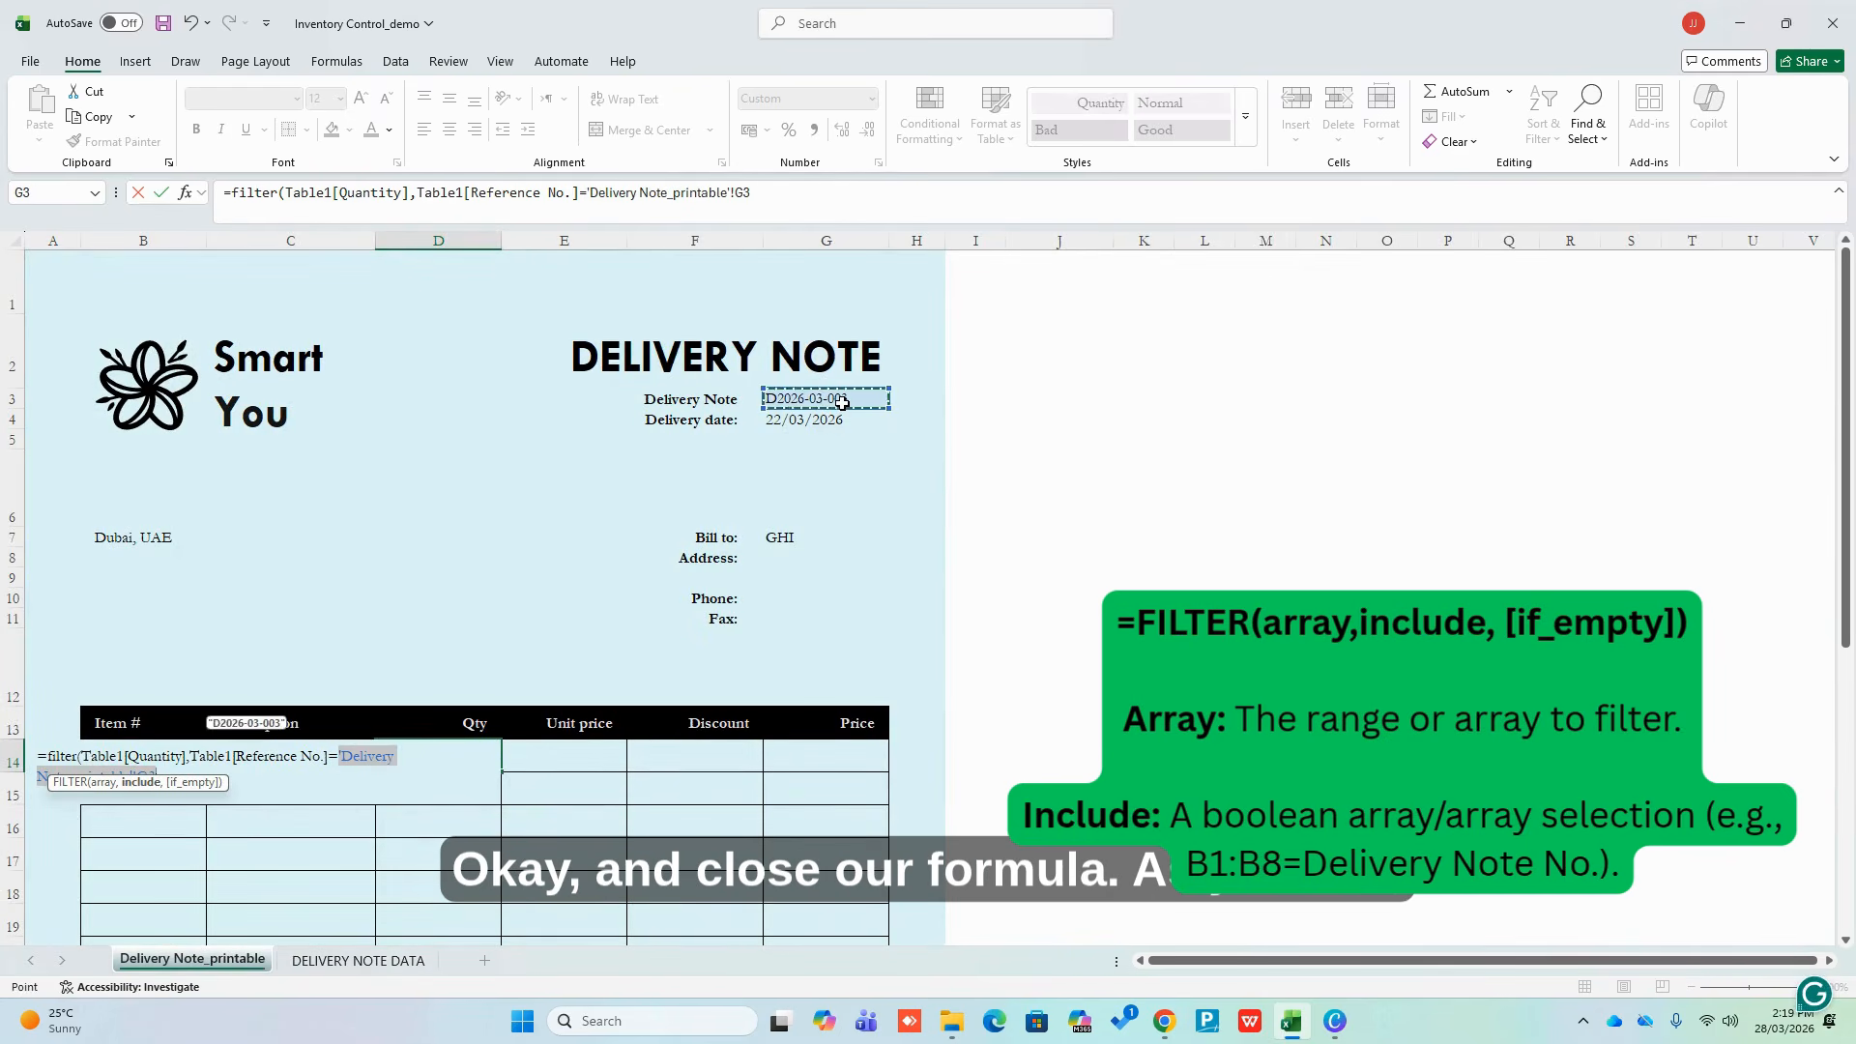
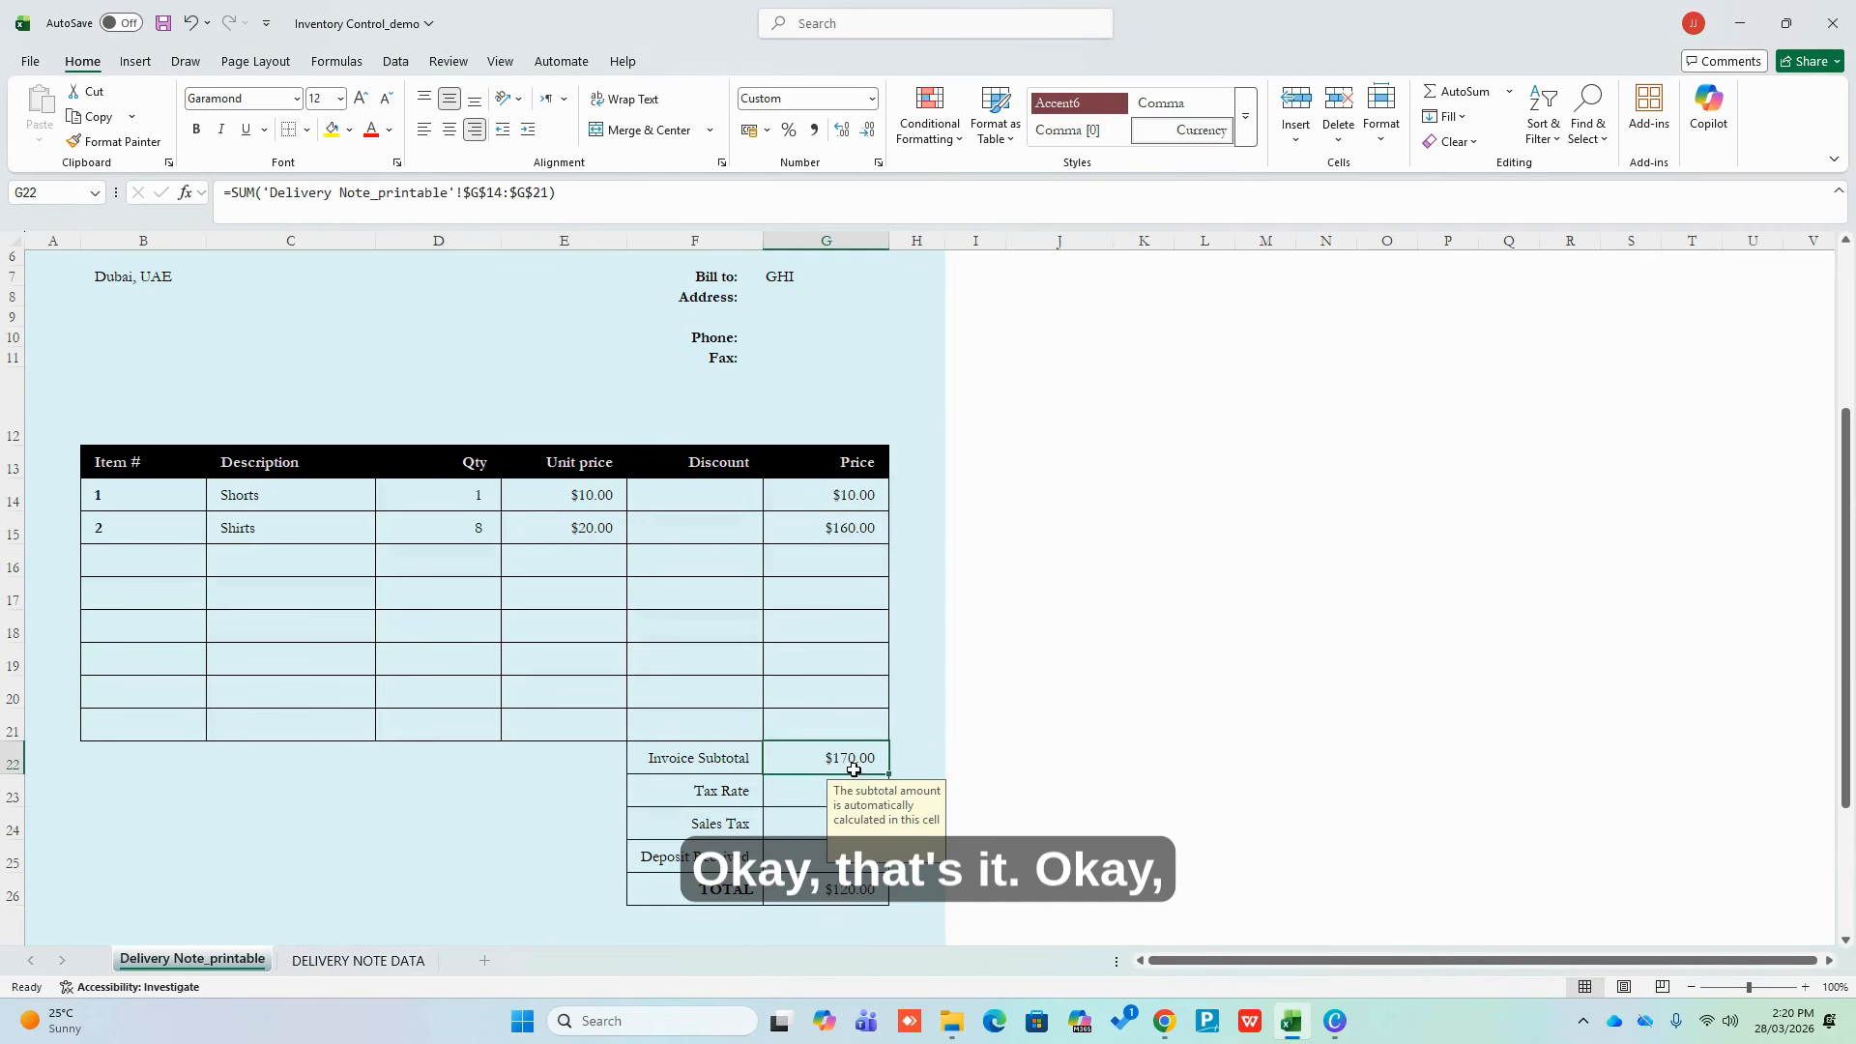
Check that G22's subtotal uses =SUM('Delivery Note_printable'!$G$14:$G$21), giving $170.00, then select the Tax Rate row
double_click(855, 767)
click(1155, 820)
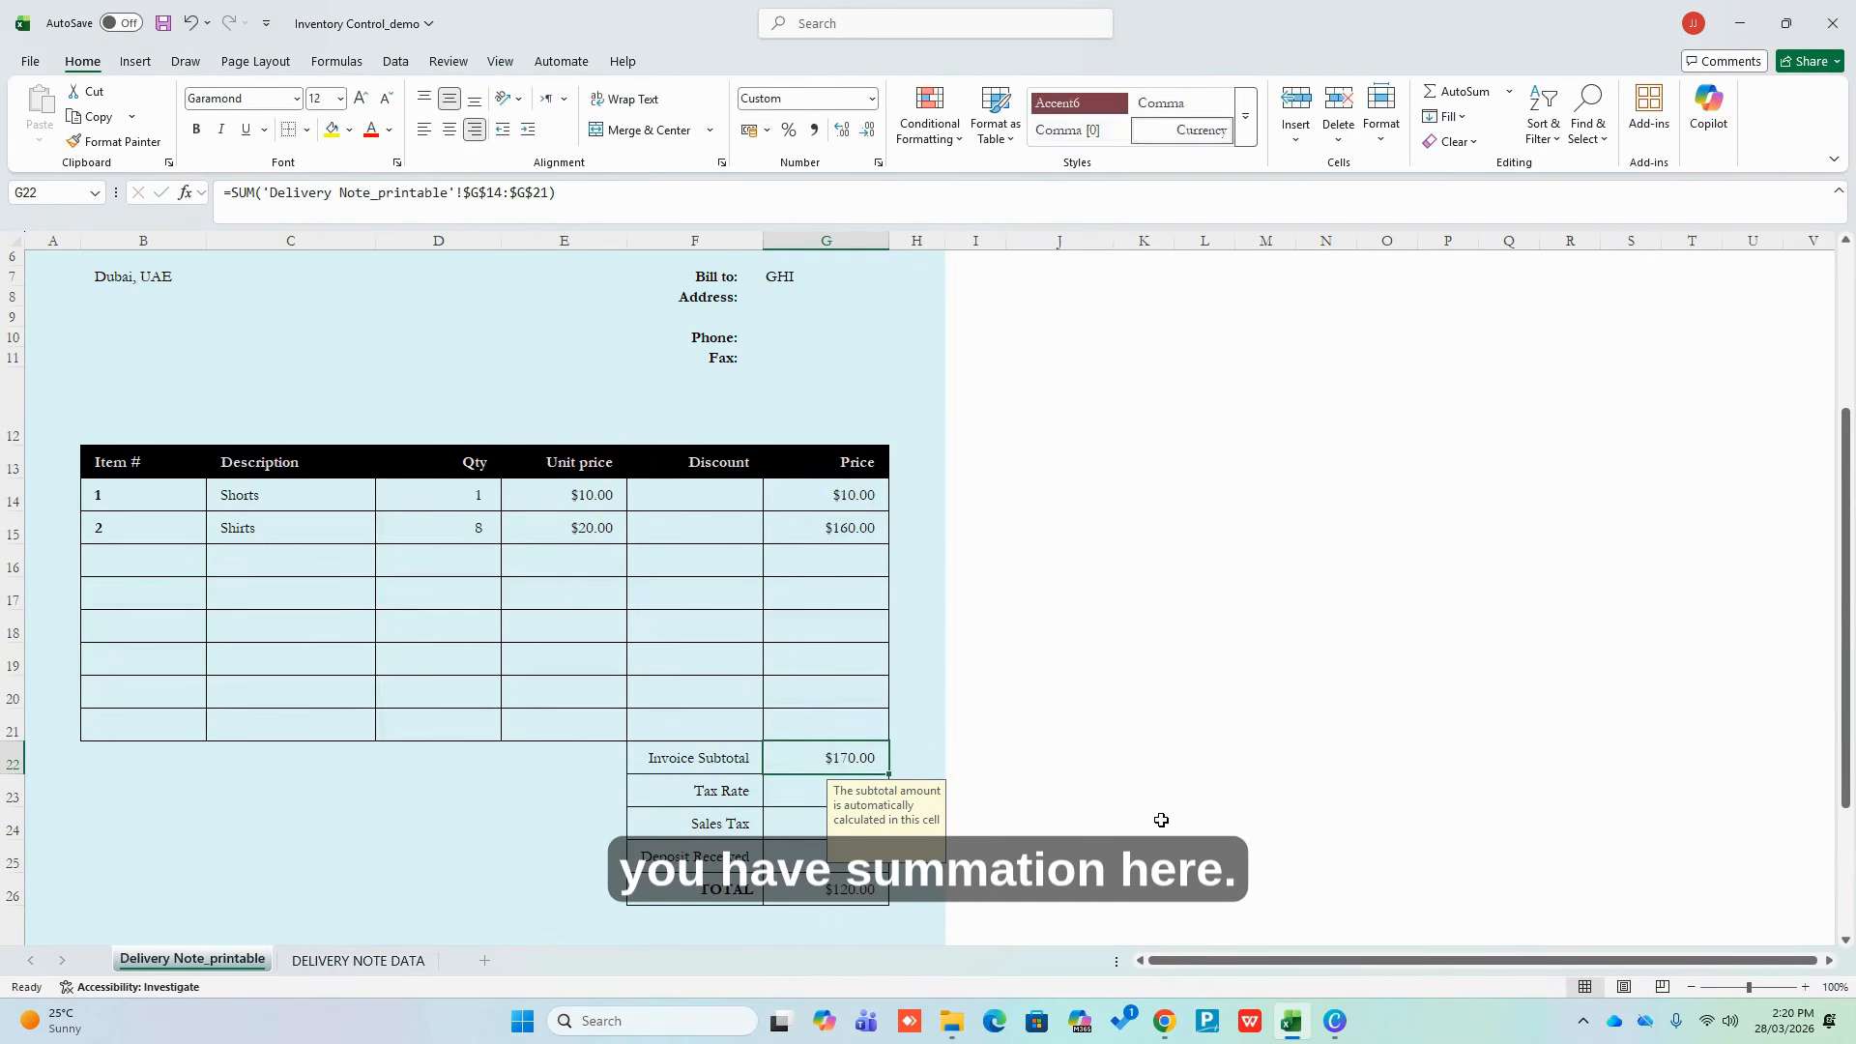
drag(728, 791, 802, 788)
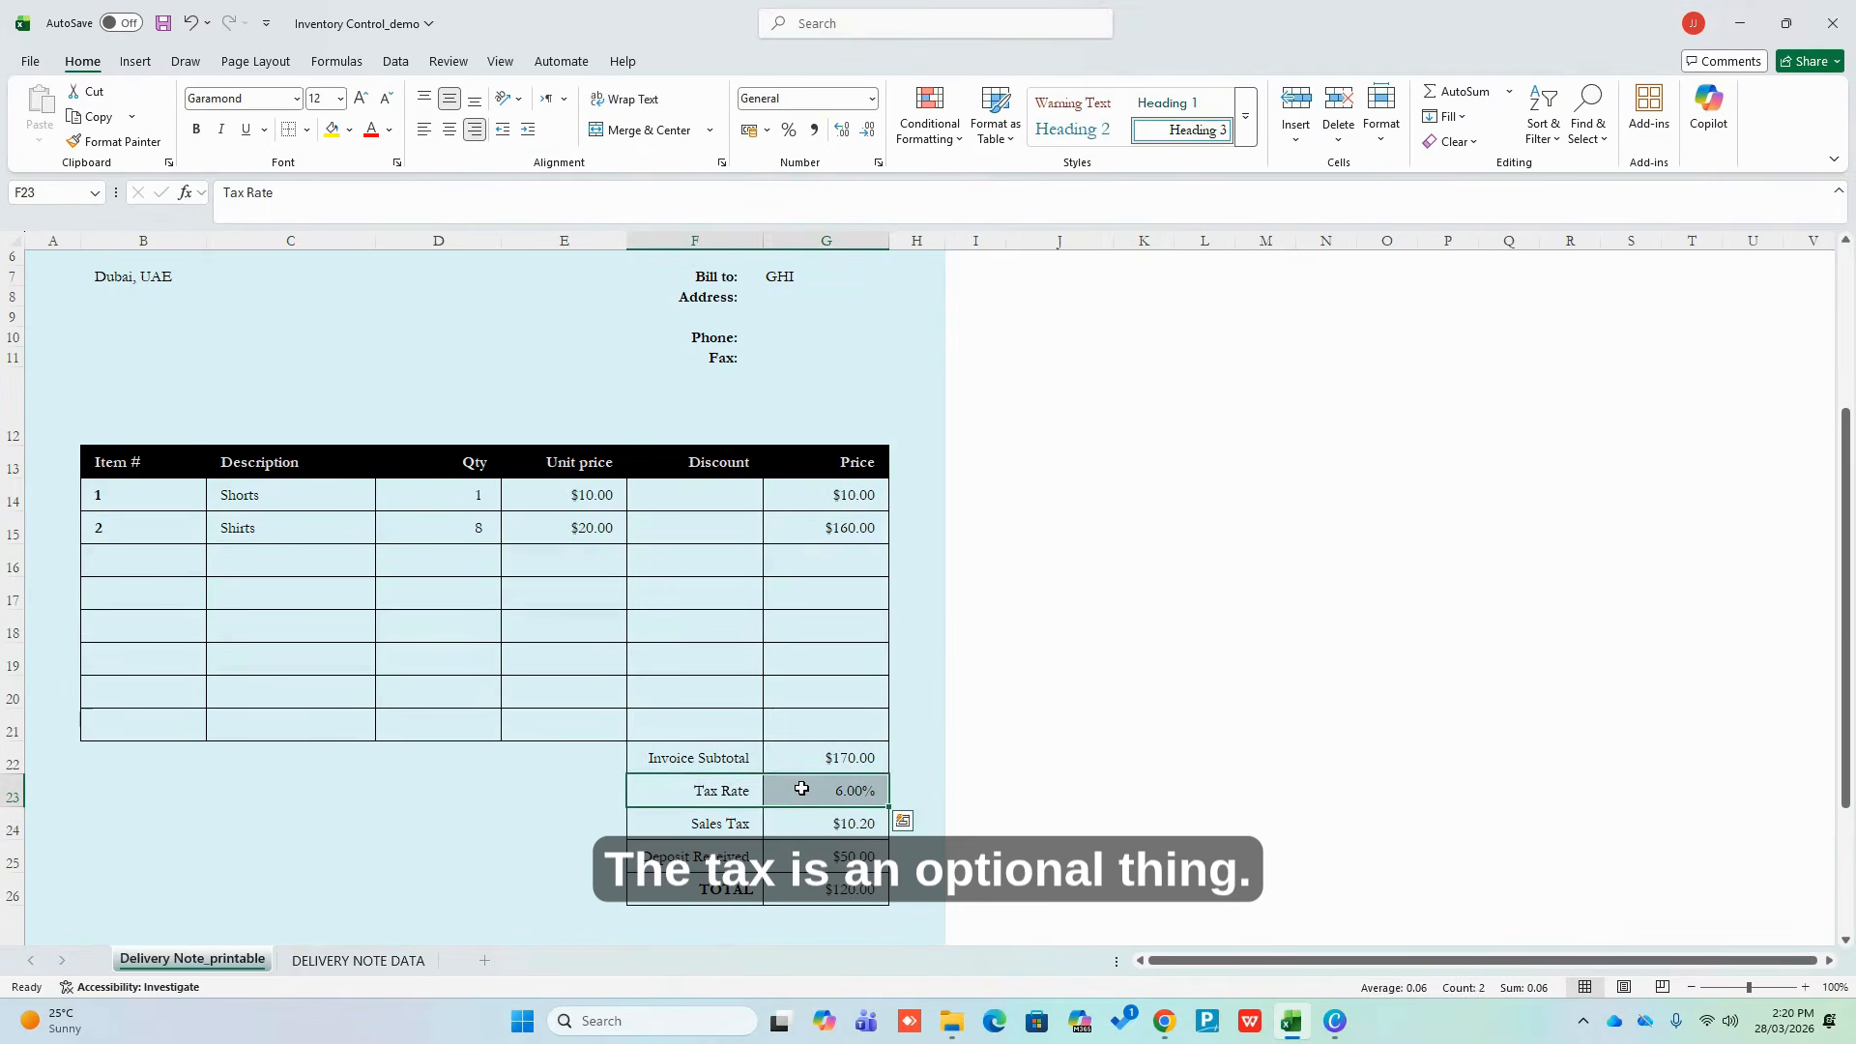
Clear the Tax Rate and Sales Tax entries and delete rows 23–24
key(shift+Down)
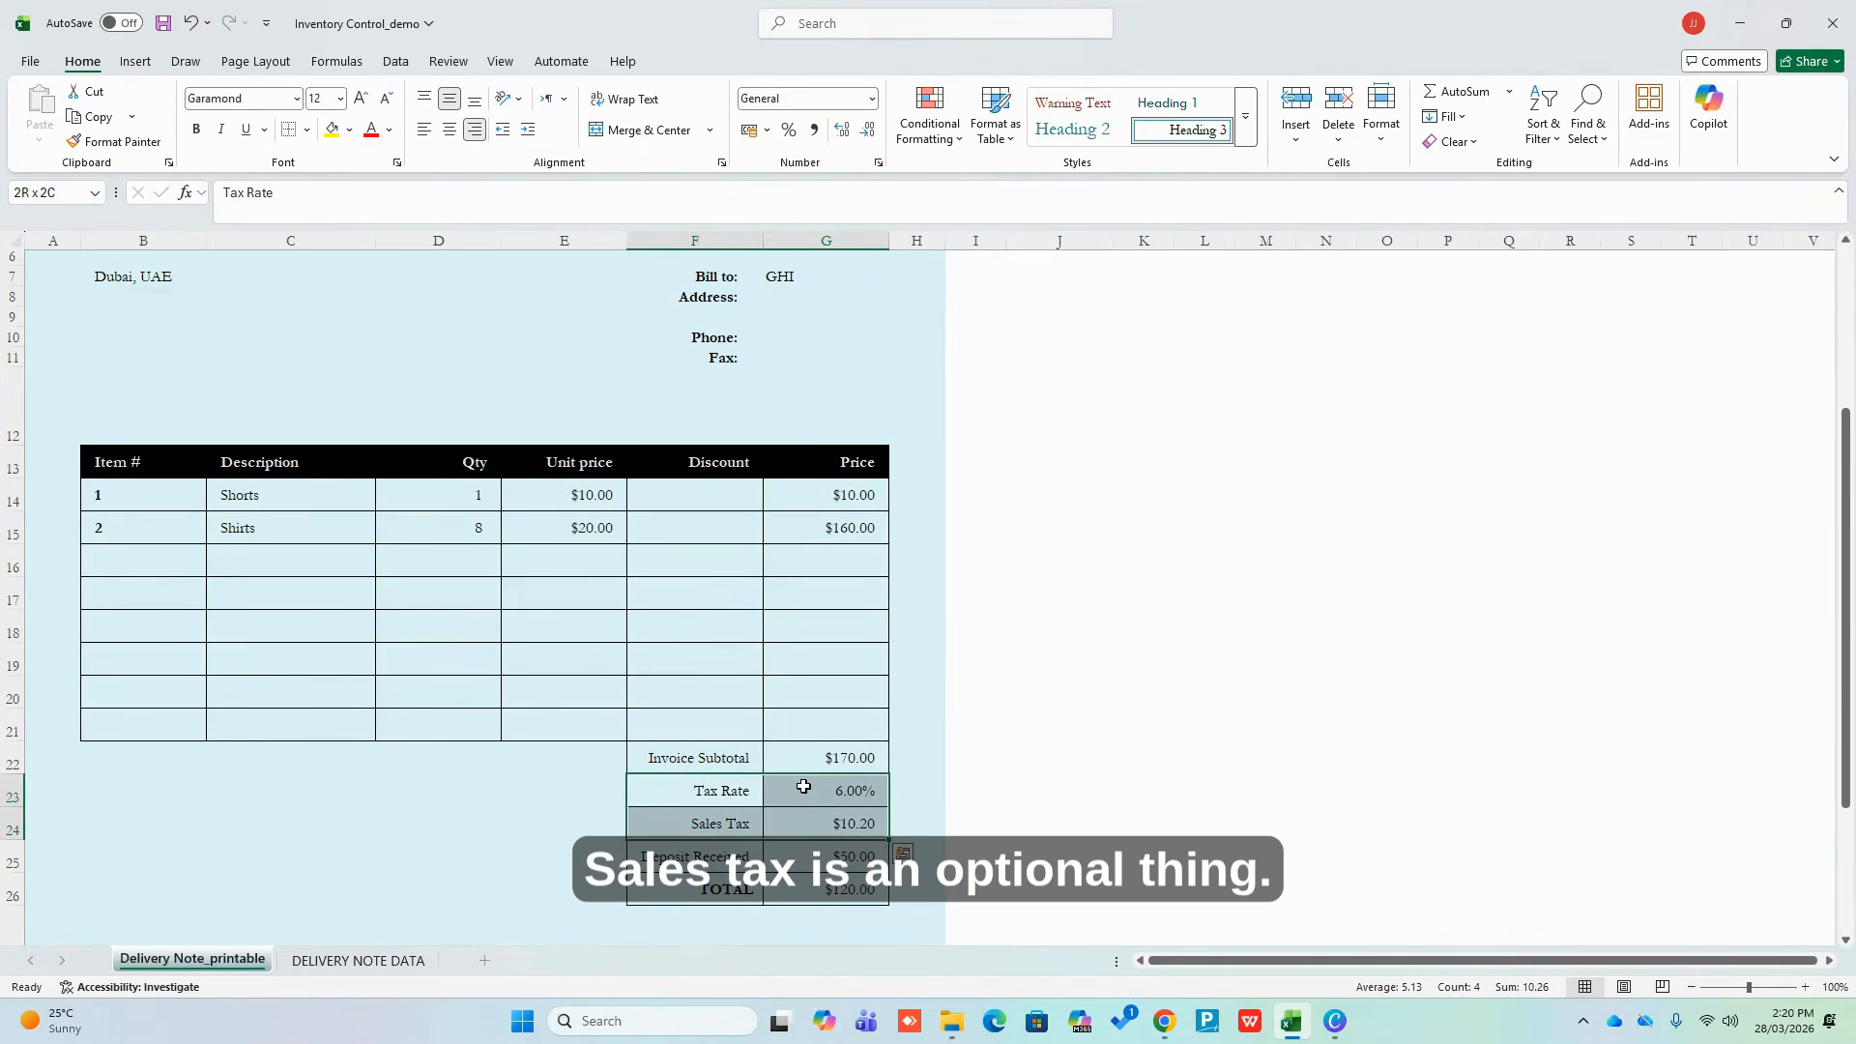
key(Delete)
key(Down)
key(Down)
key(Up)
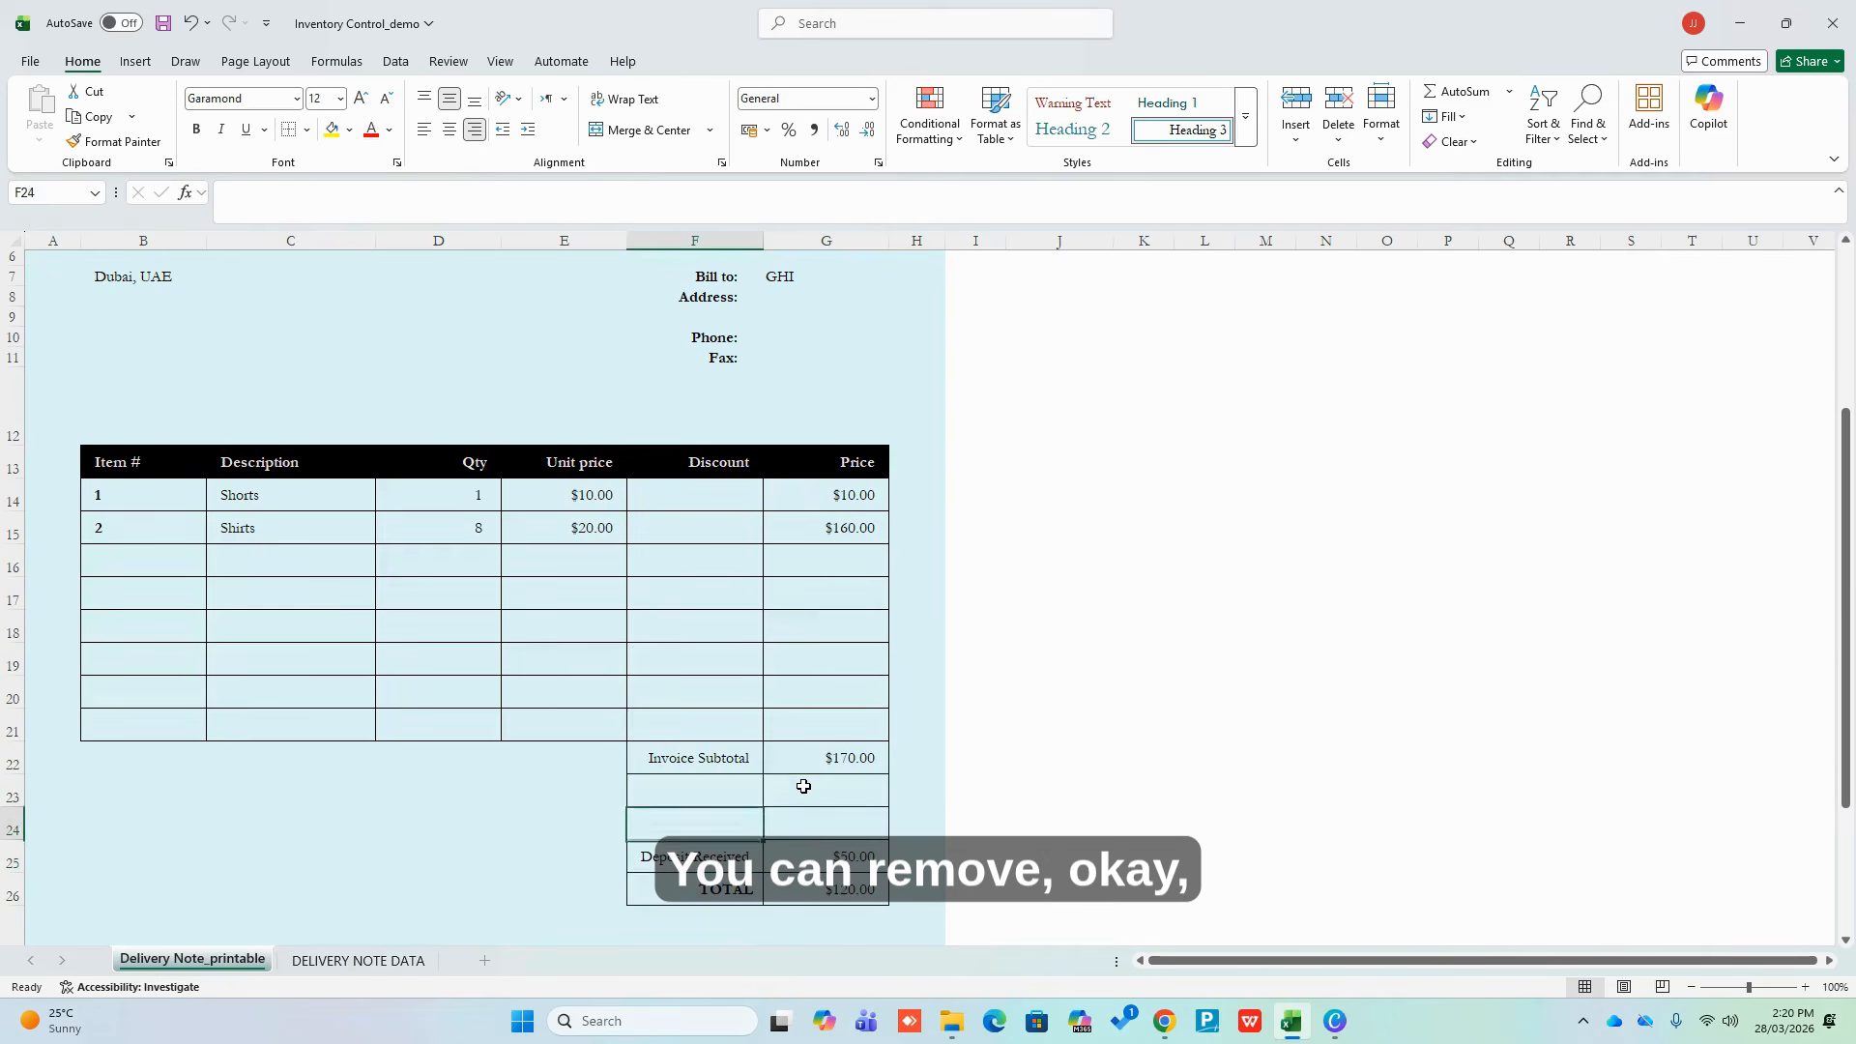
key(shift+Up)
key(shift+space)
right_click(829, 792)
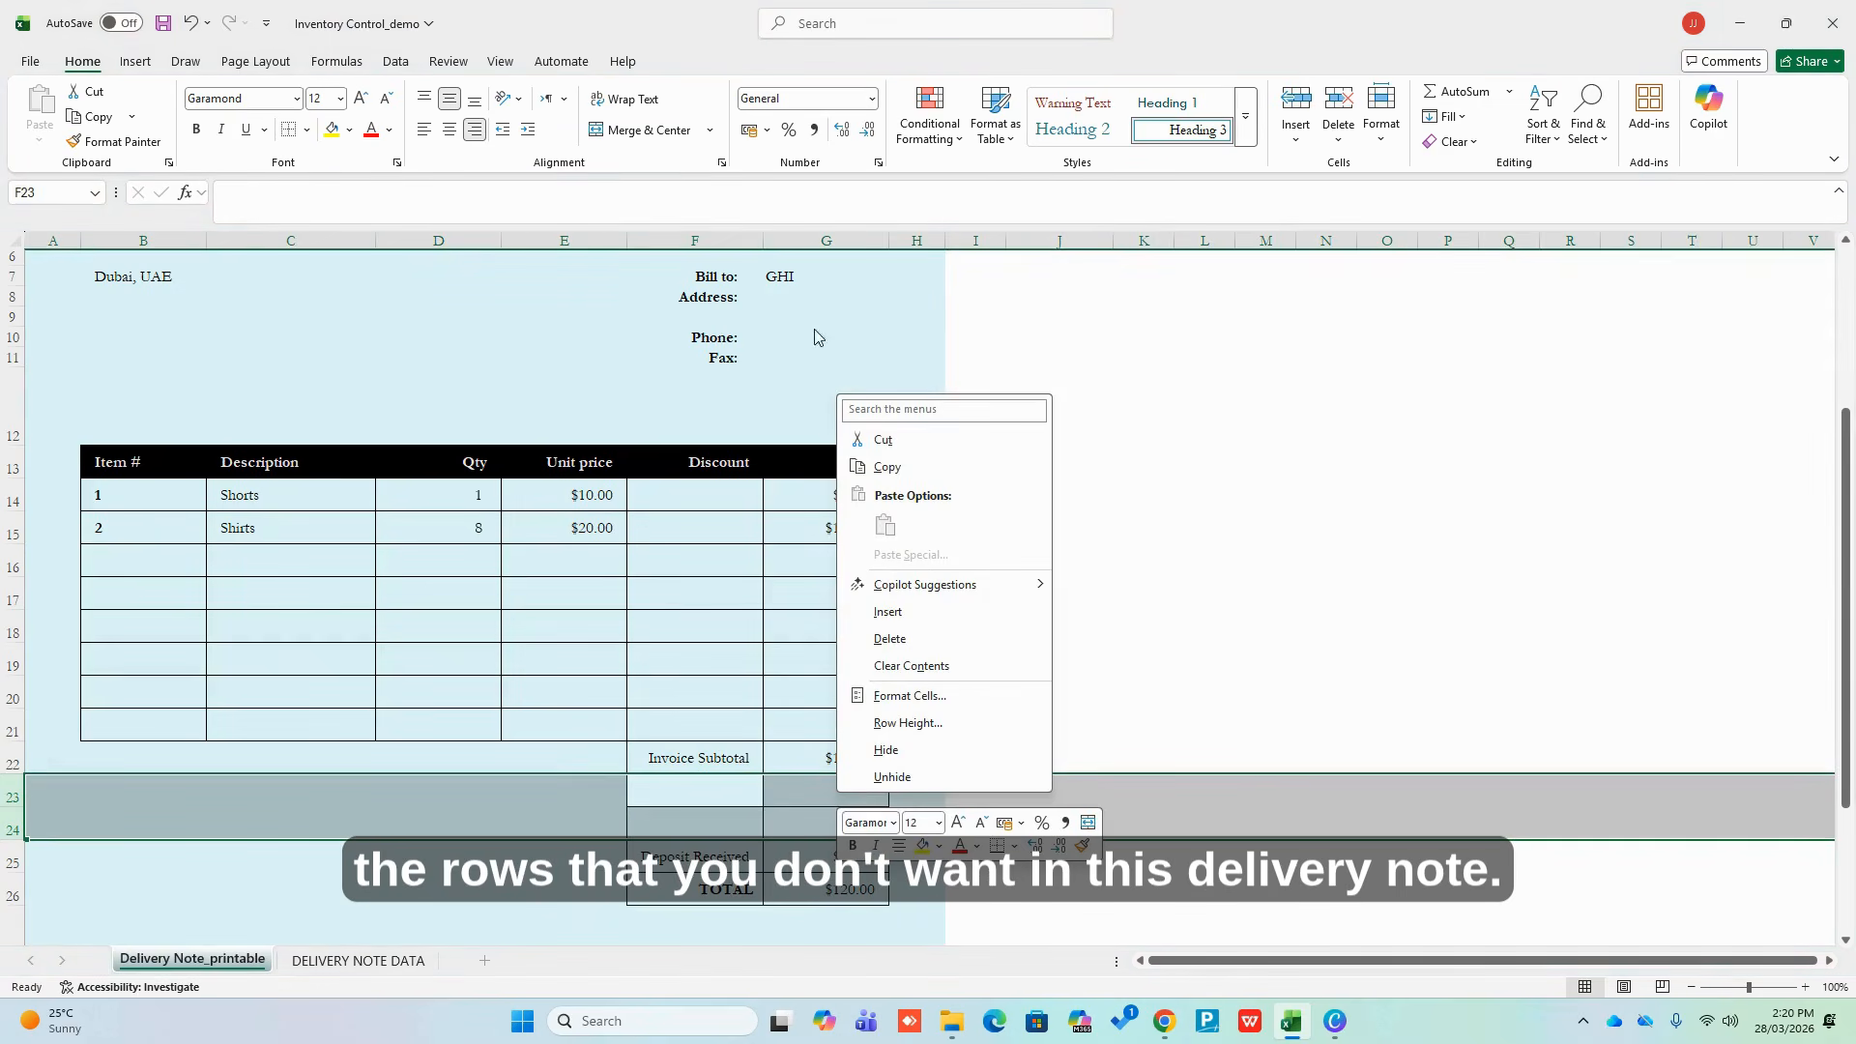
click(890, 638)
click(1262, 824)
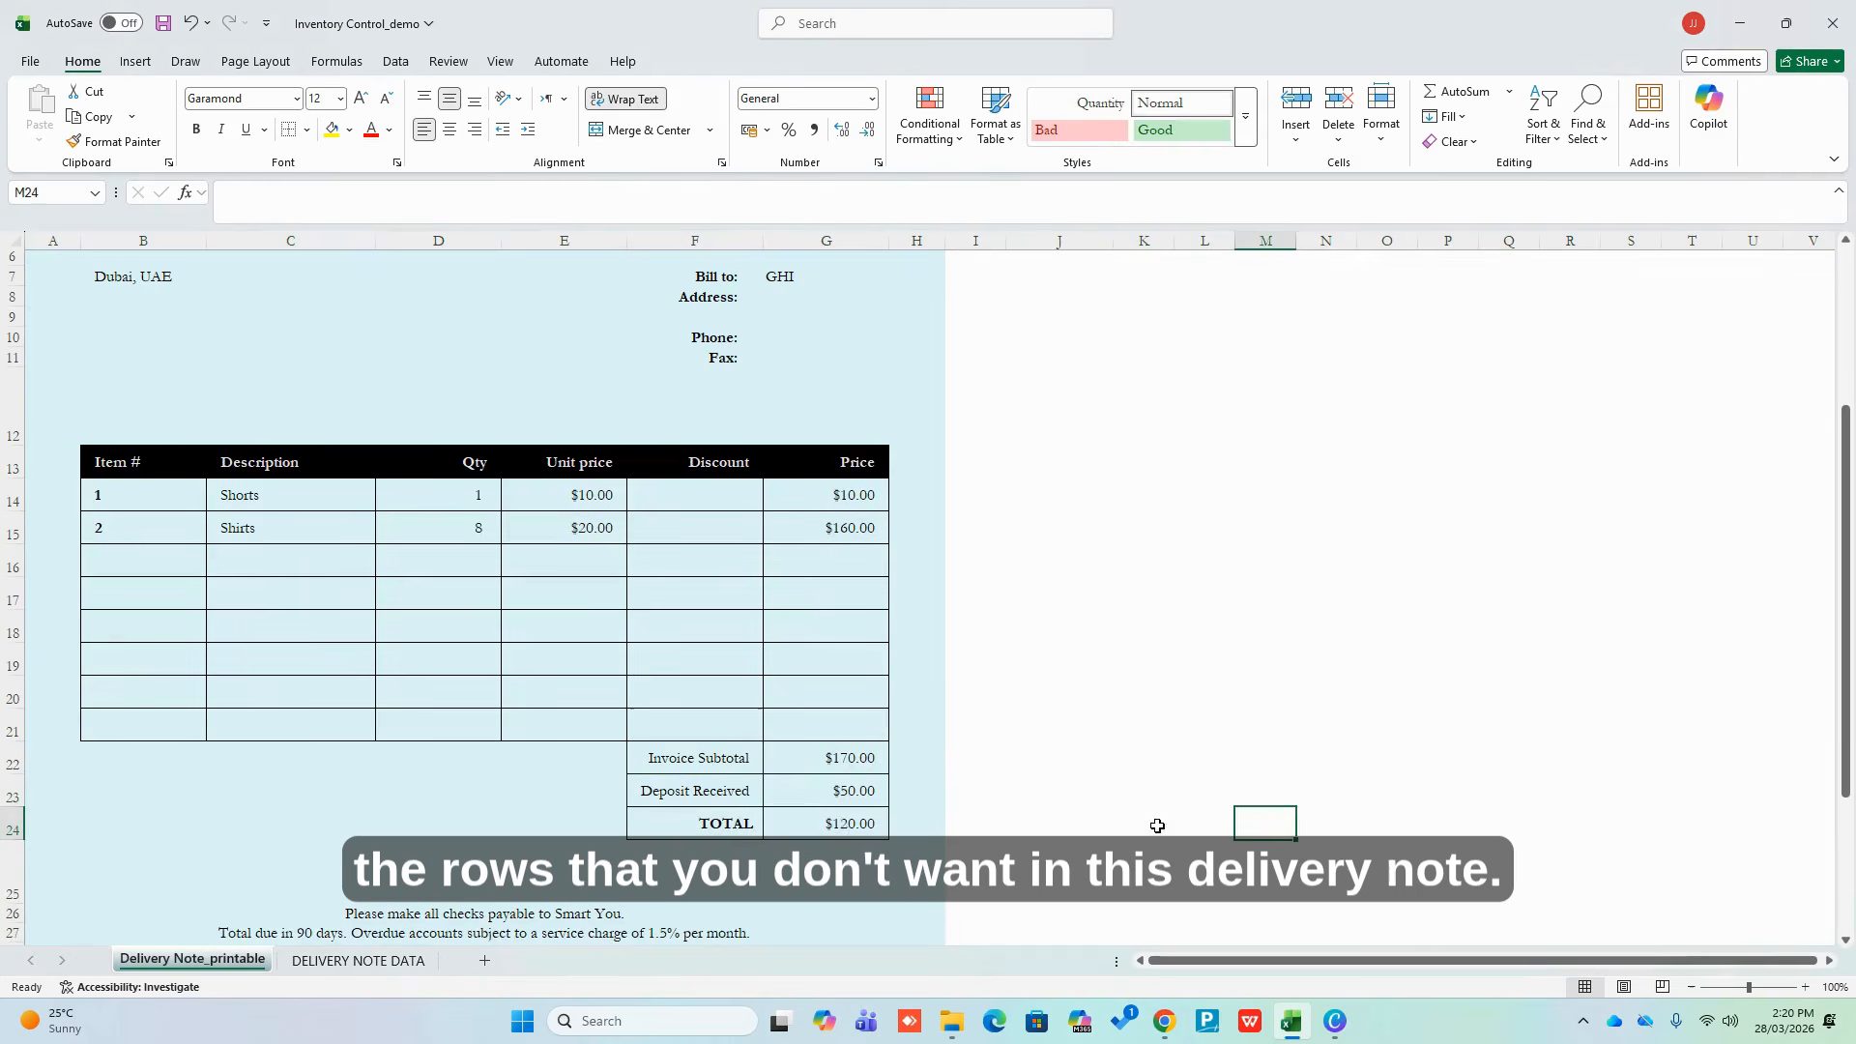
Set Deposit Received to 0
click(808, 788)
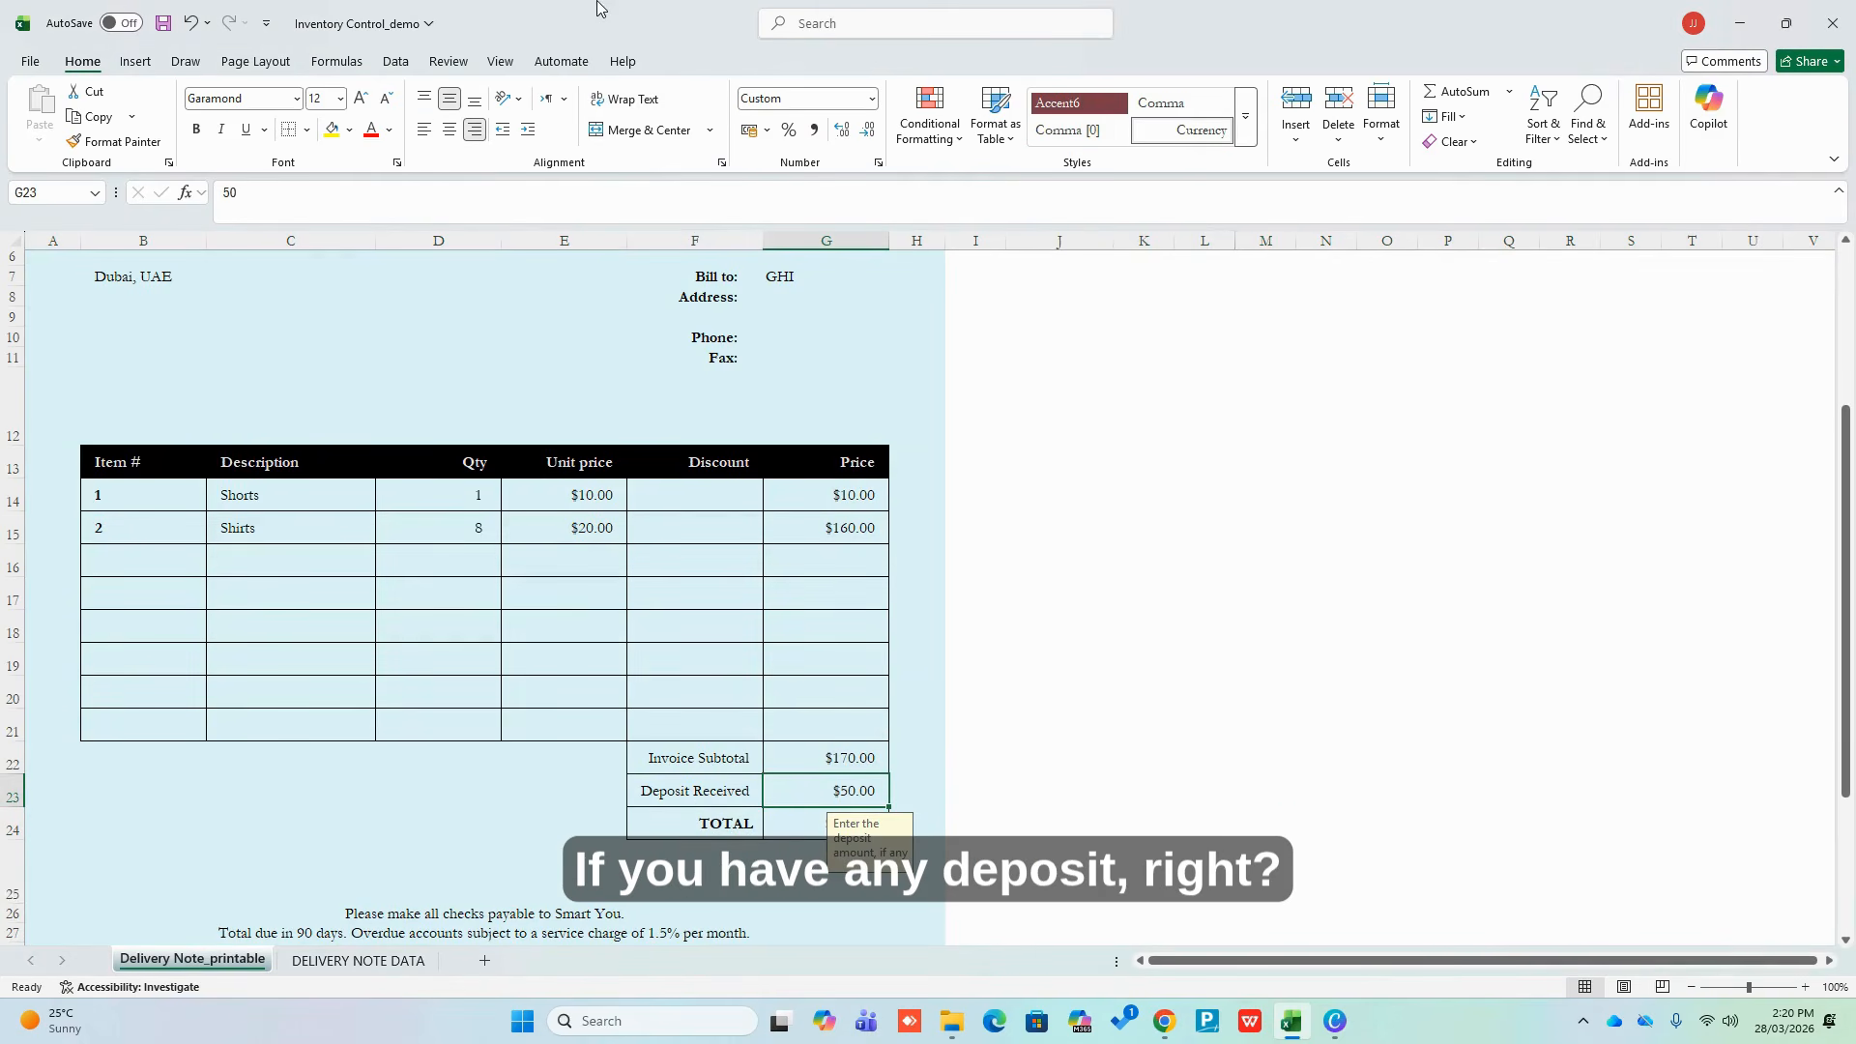
text(0)
key(ctrl+Return)
Clear the terms and email lines from the footer
mouse_move(418, 934)
mouse_down()
mouse_move(415, 948)
mouse_move(430, 908)
mouse_up()
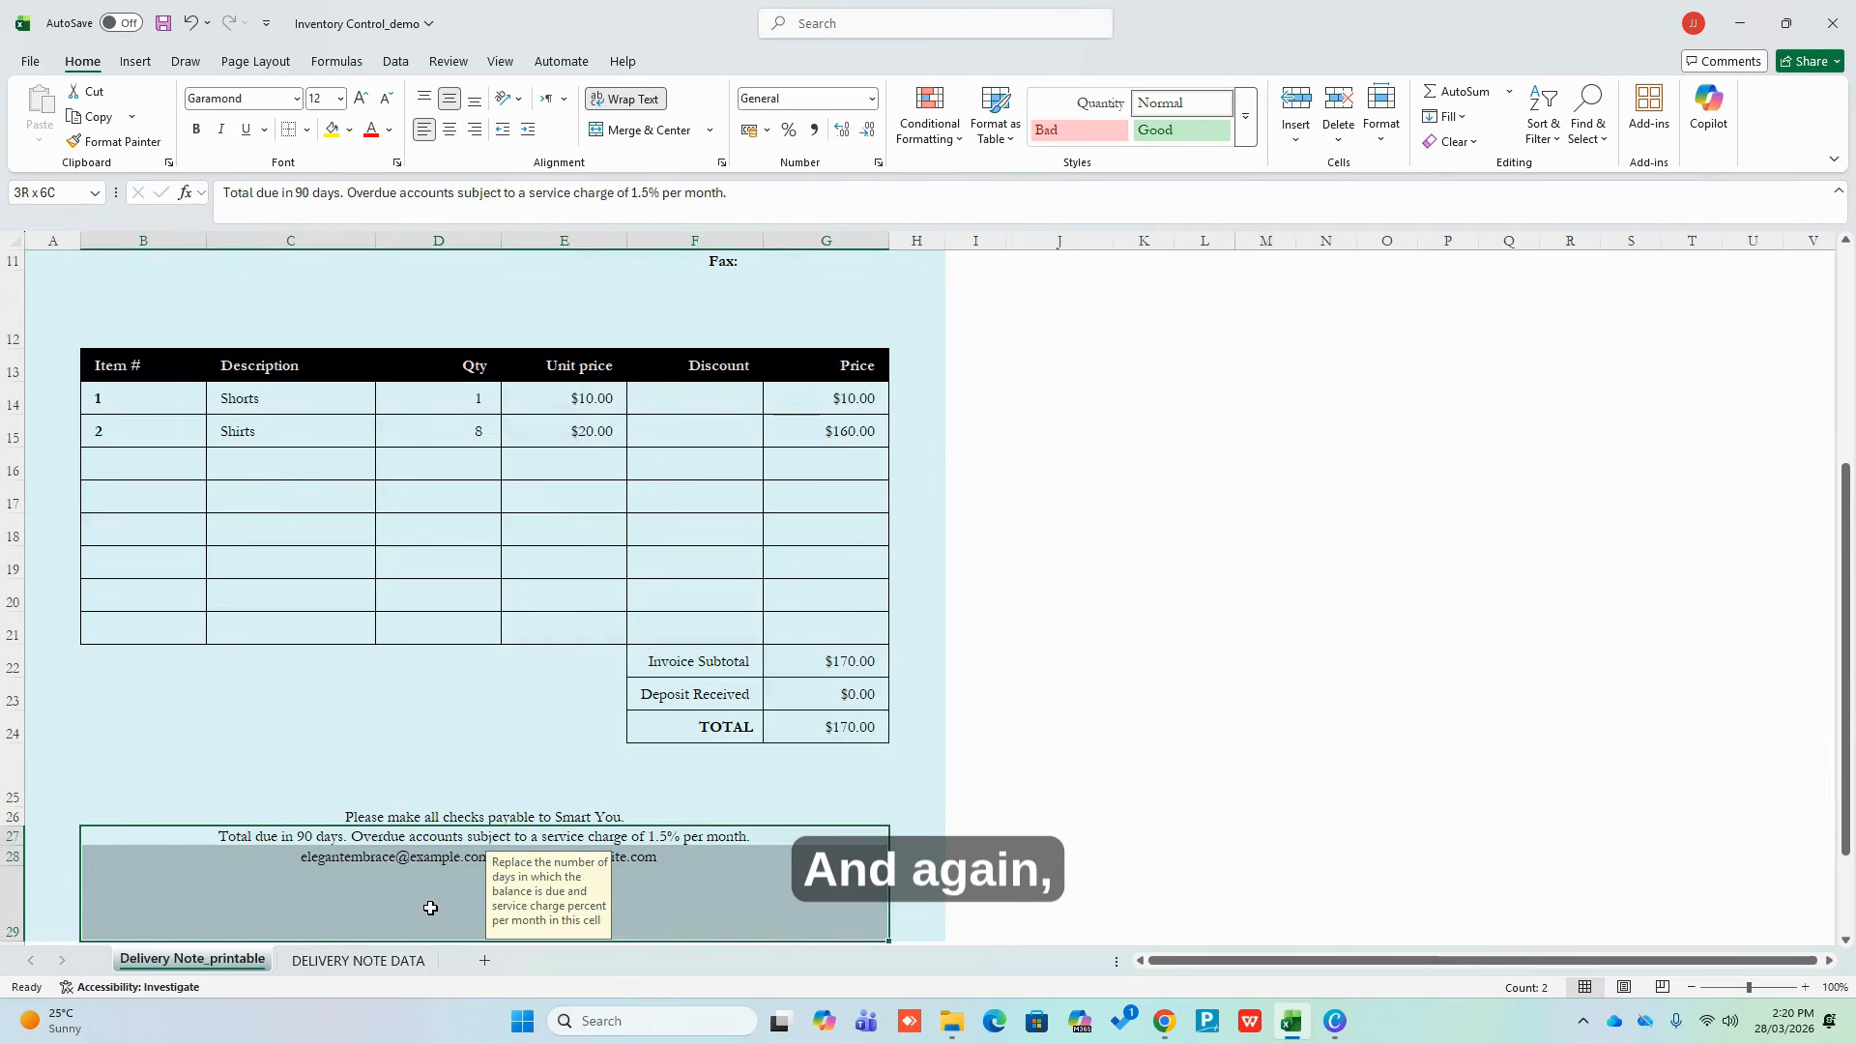
key(Delete)
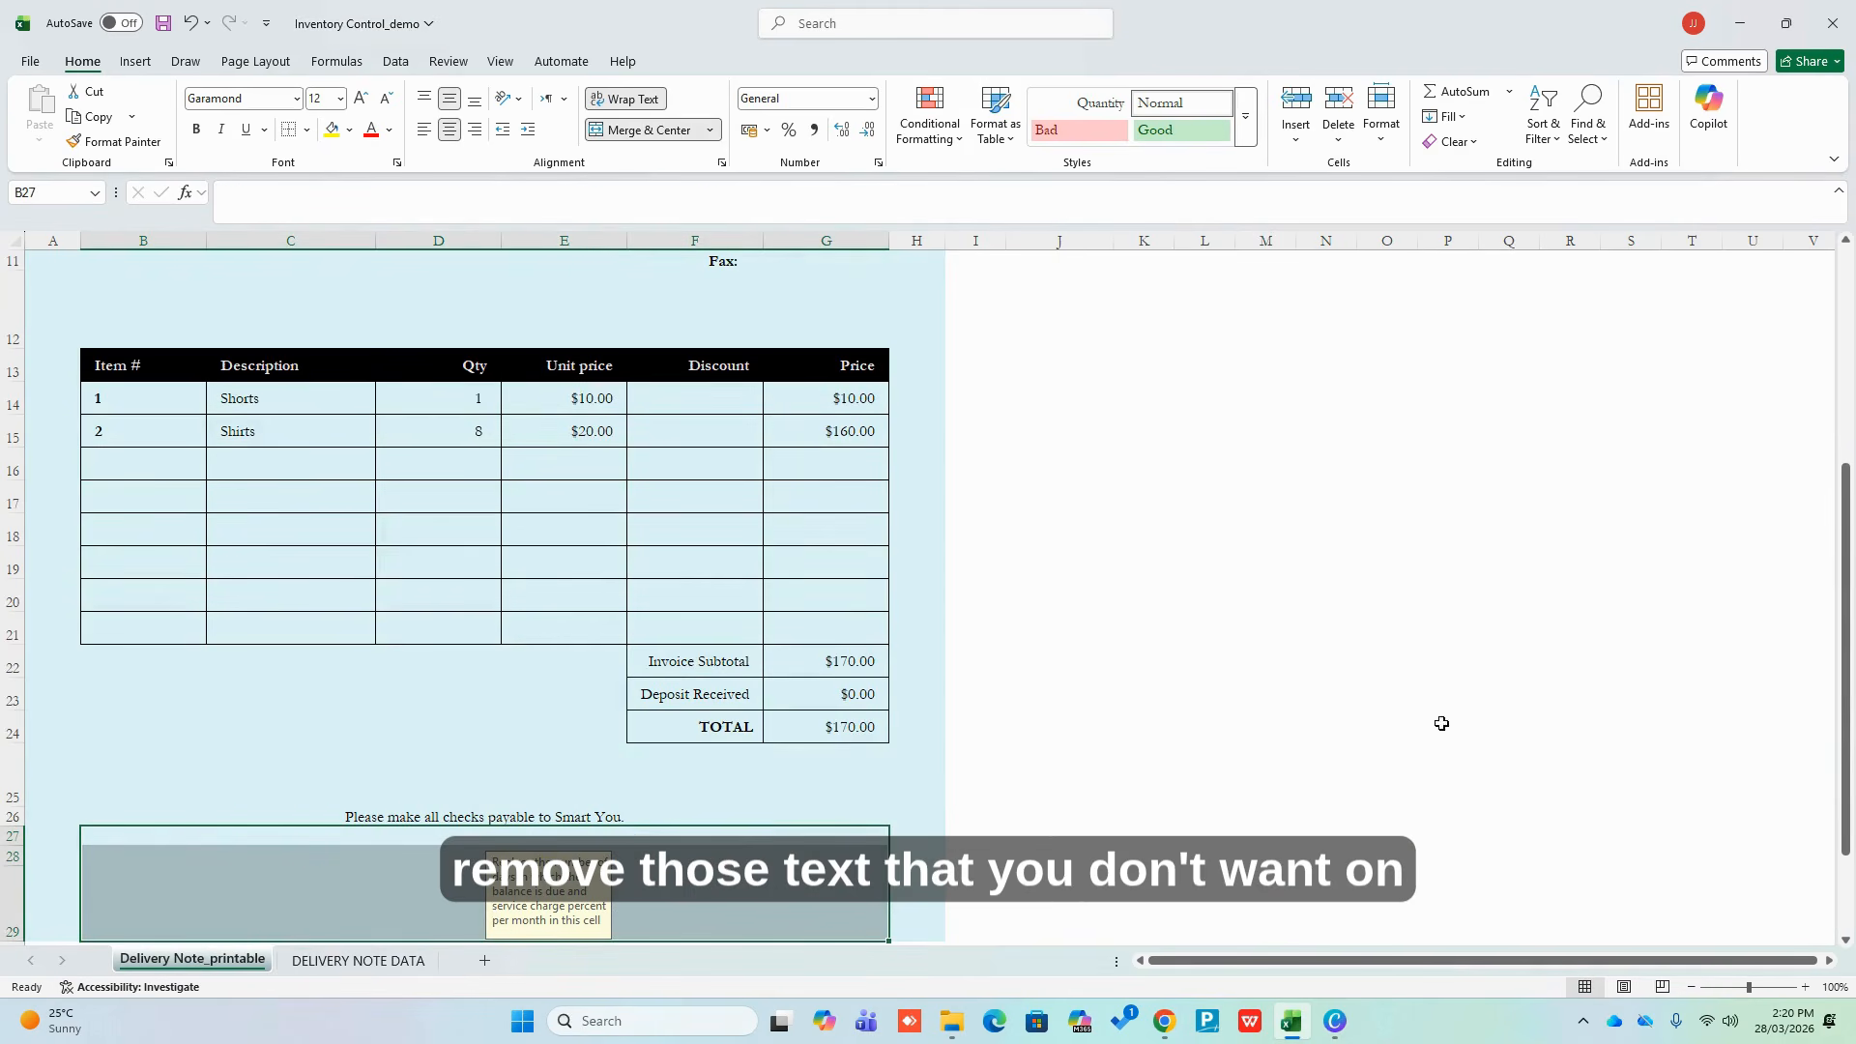
scroll(1441, 723, up, 4)
click(1090, 548)
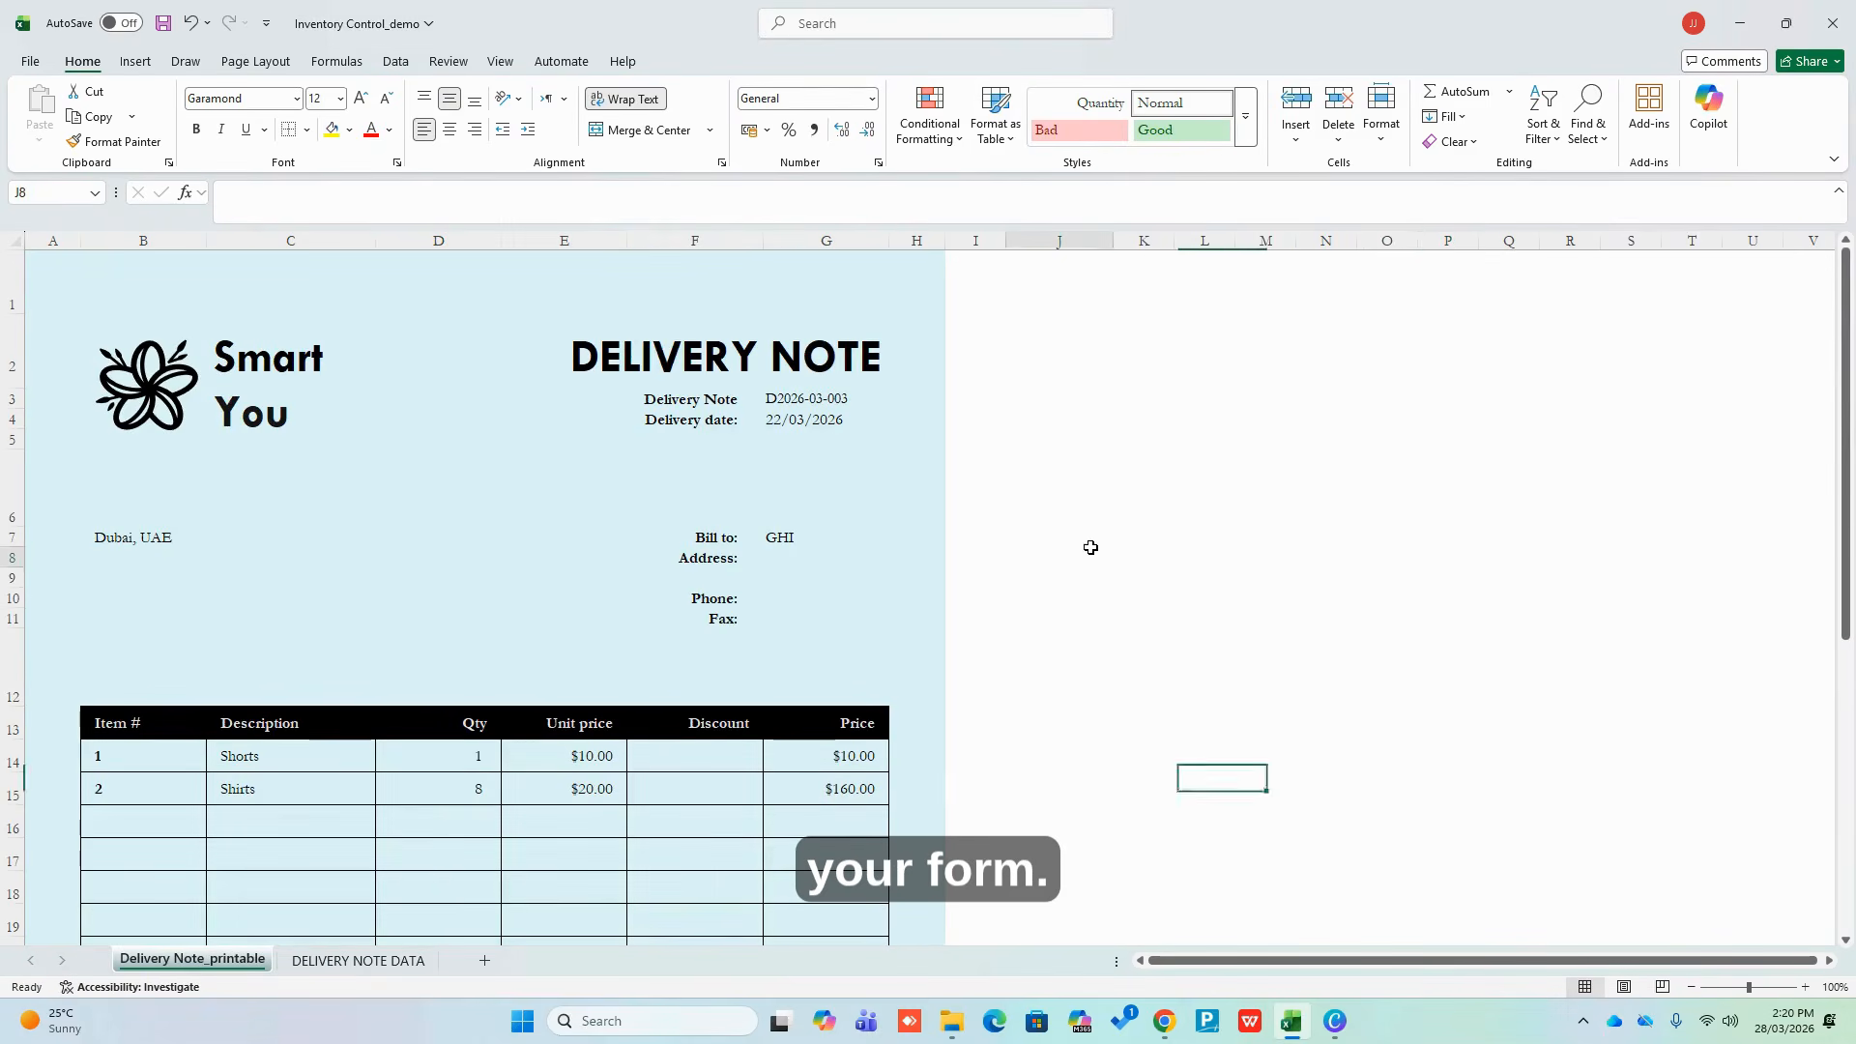
click(1144, 459)
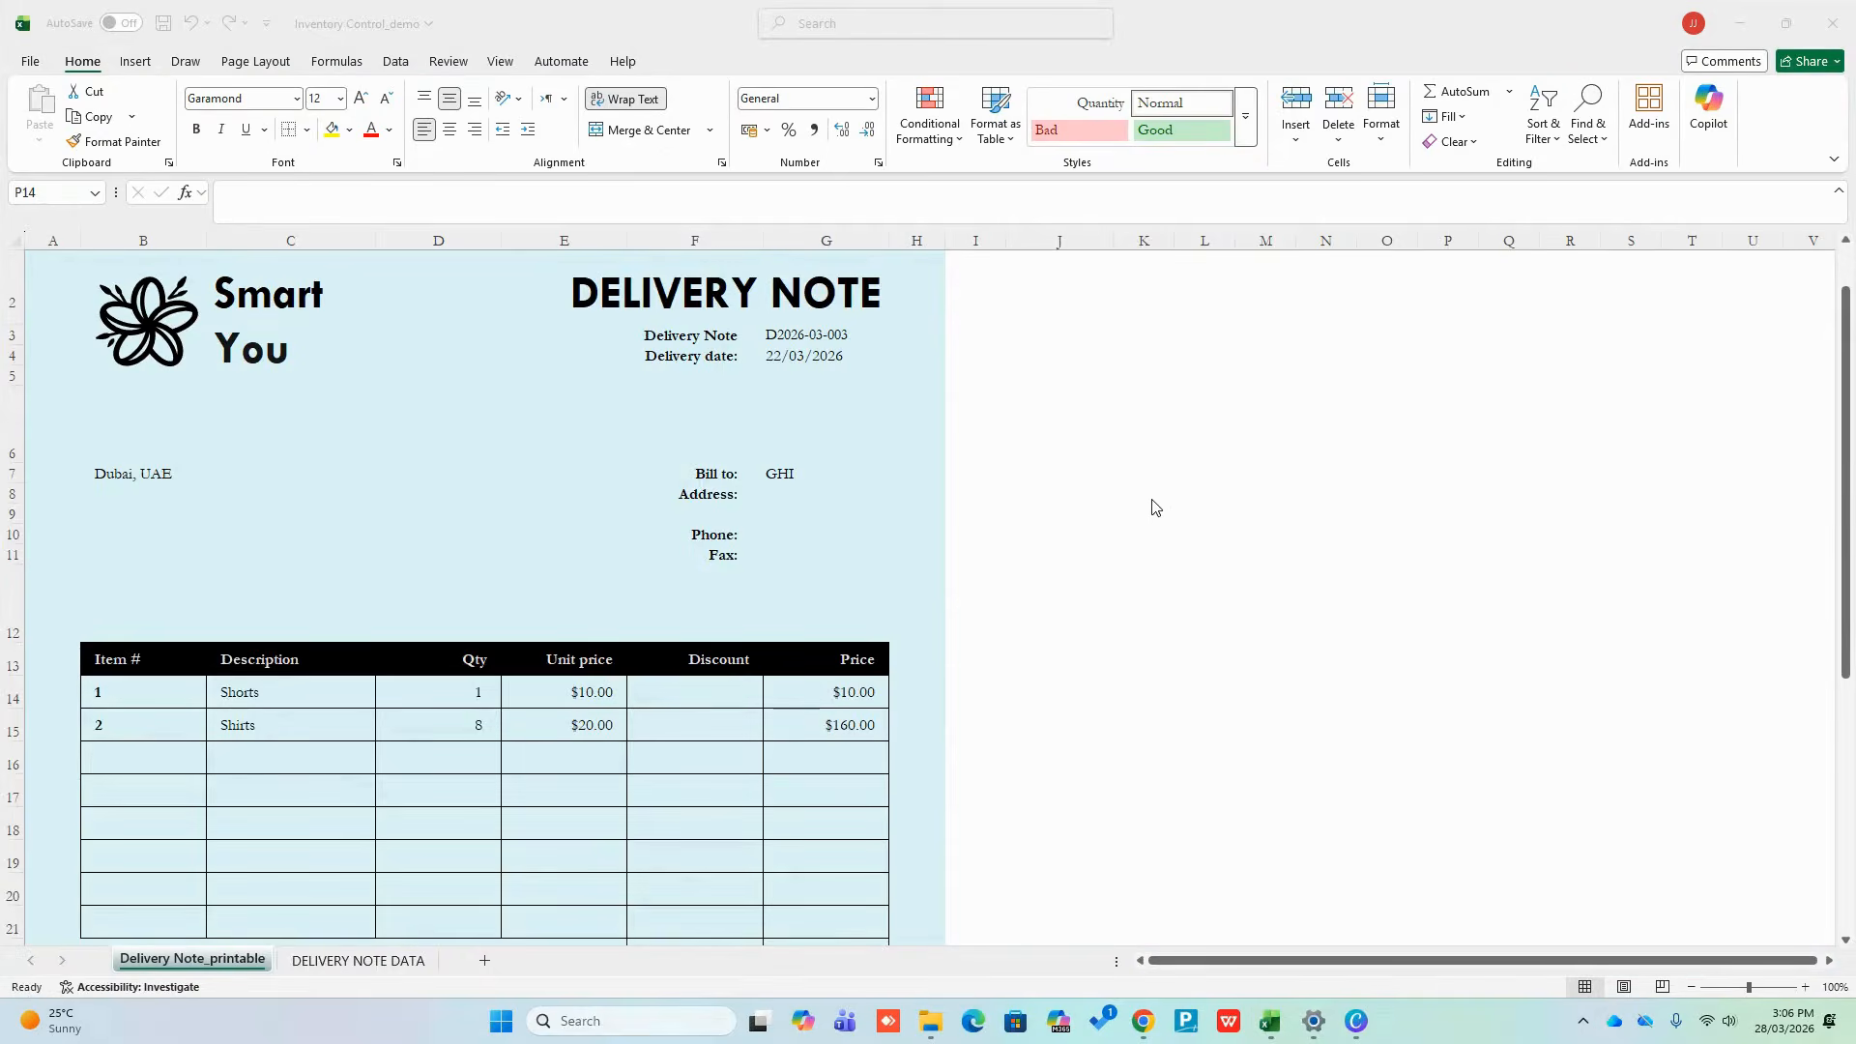
scroll(1151, 507, down, 4)
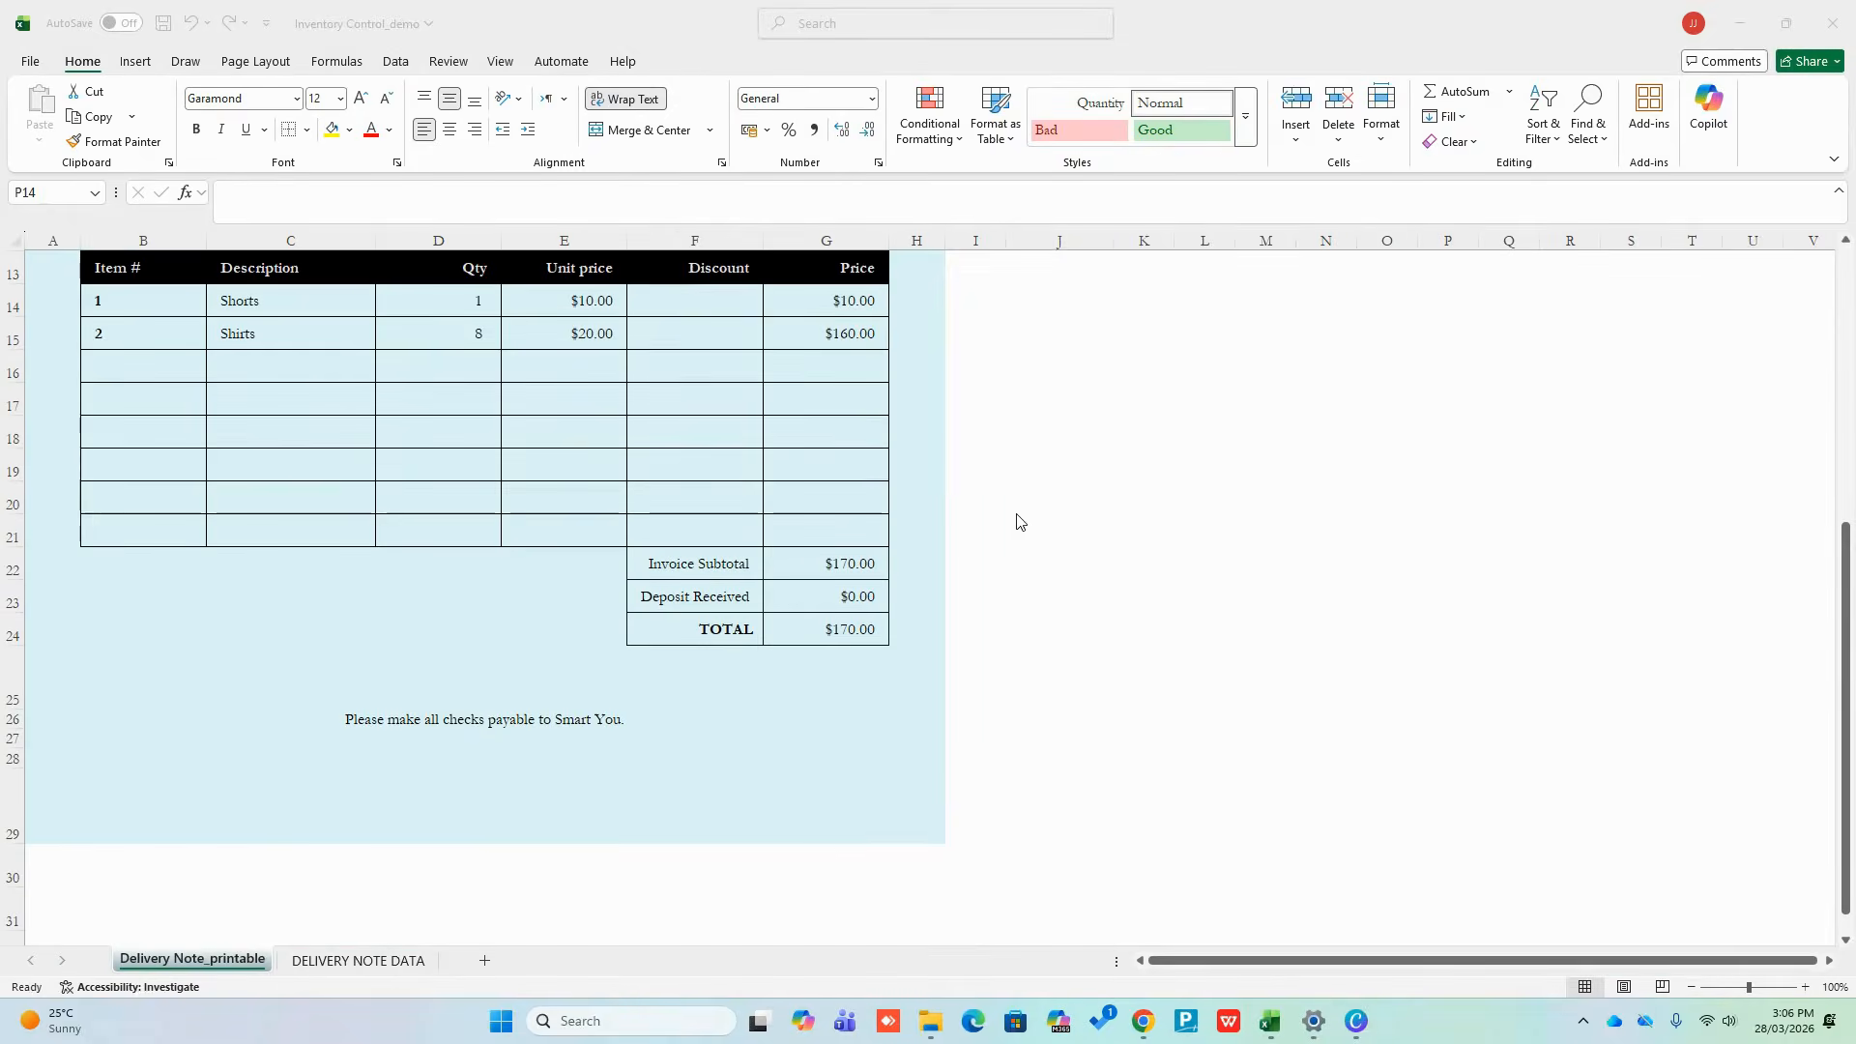
Rename the 'Invoice Subtotal' label to 'Delivery Subtotal'
double_click(695, 565)
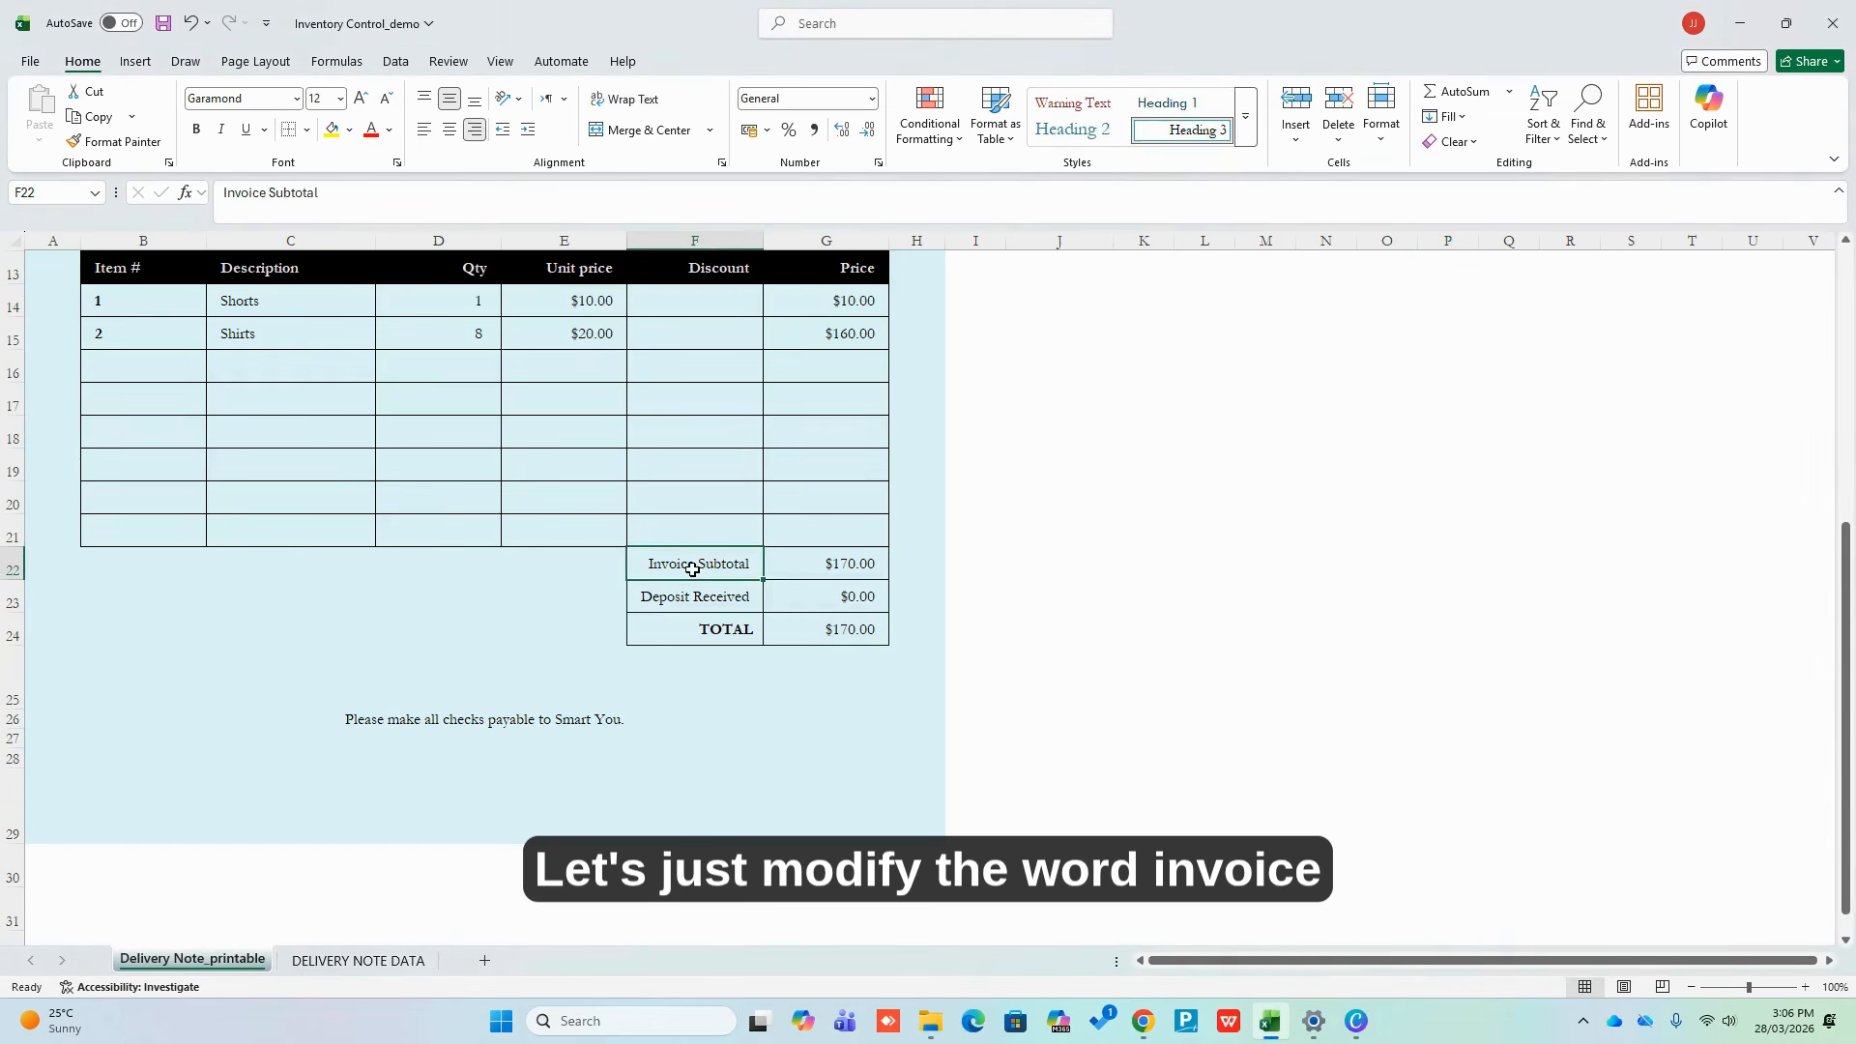
drag(687, 563, 555, 541)
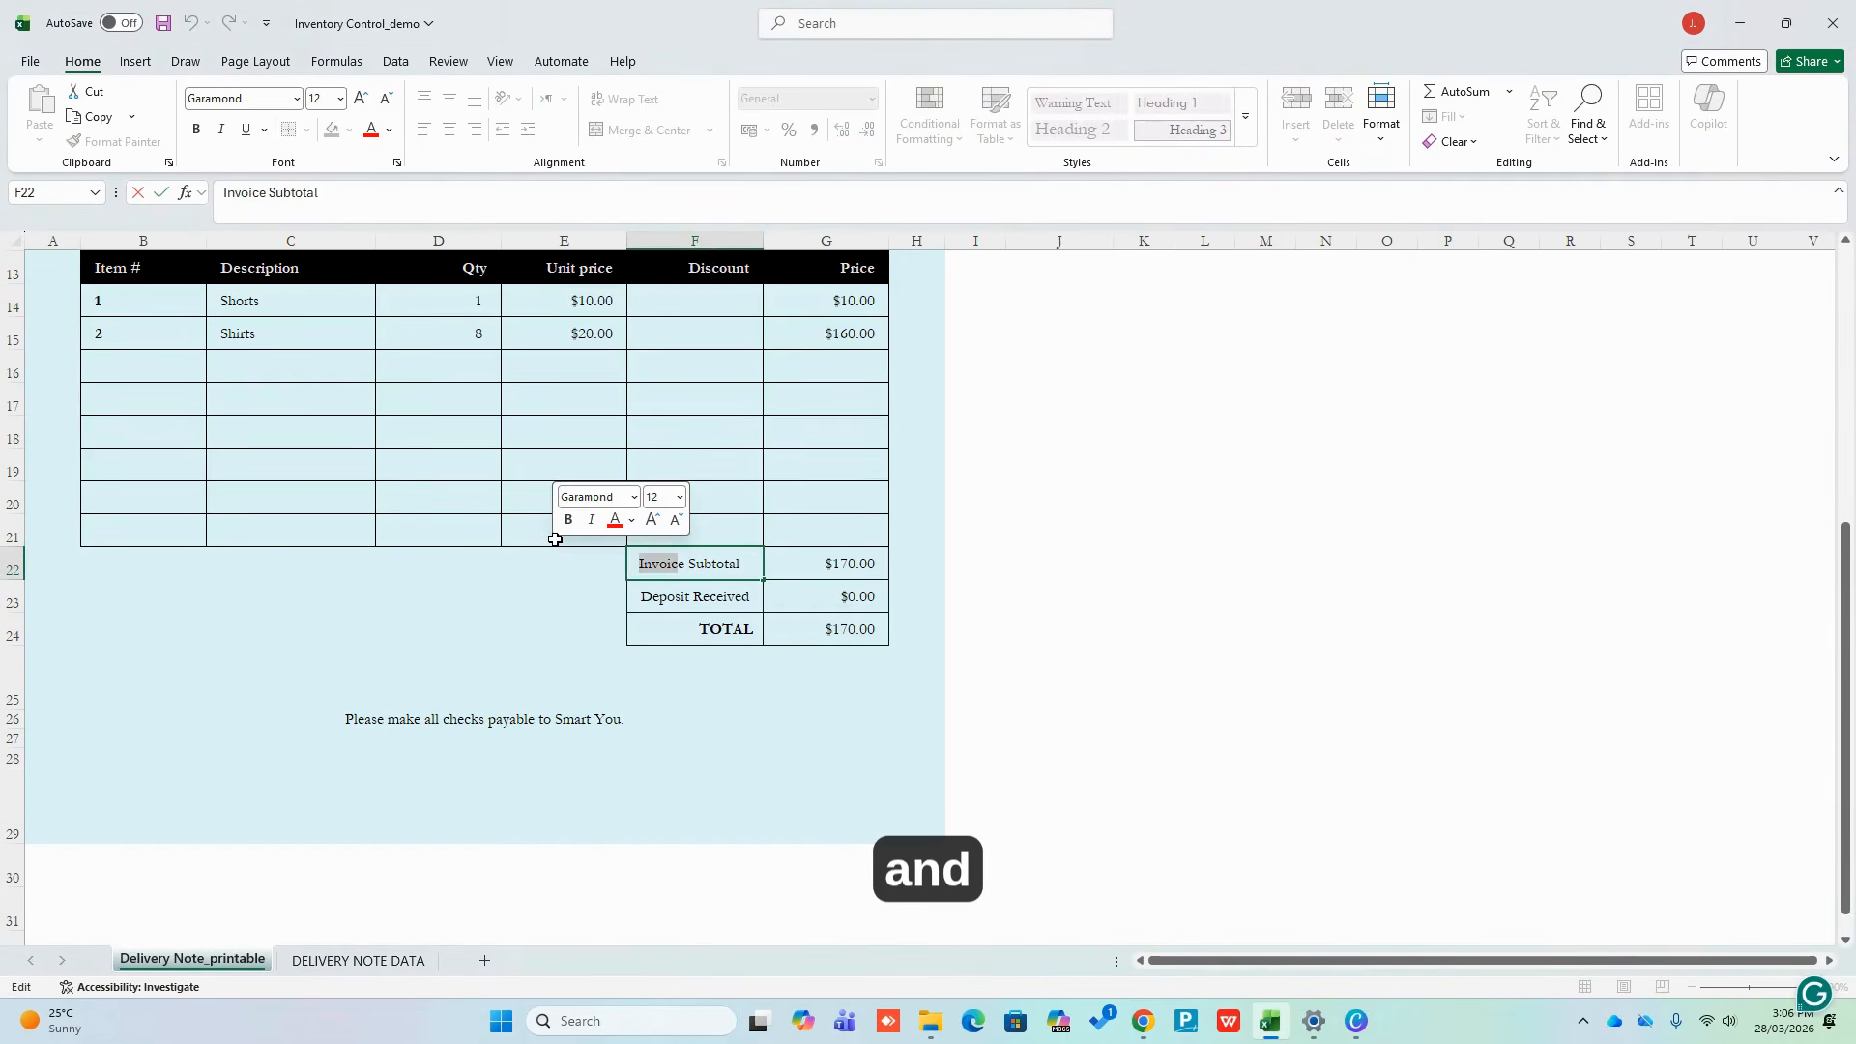
key(BackSpace)
text(Deliver)
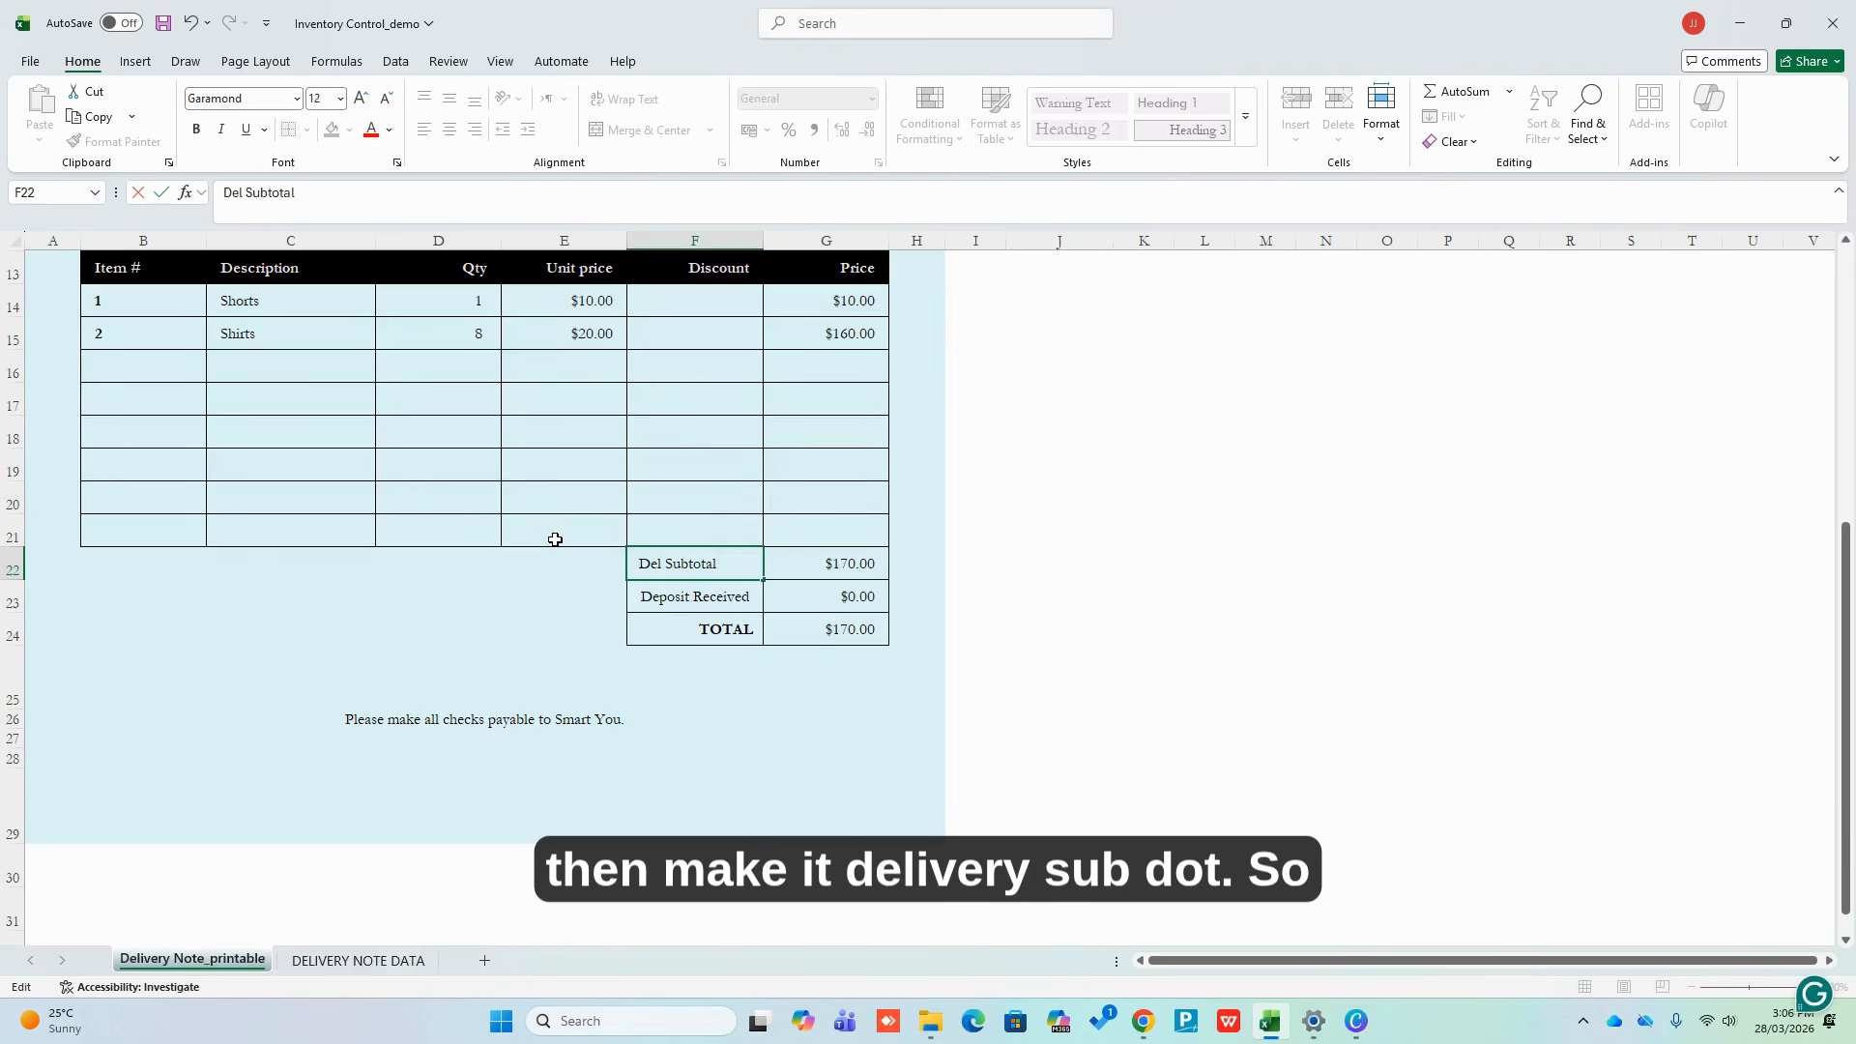
text(y)
click(1205, 591)
scroll(1185, 556, up, 4)
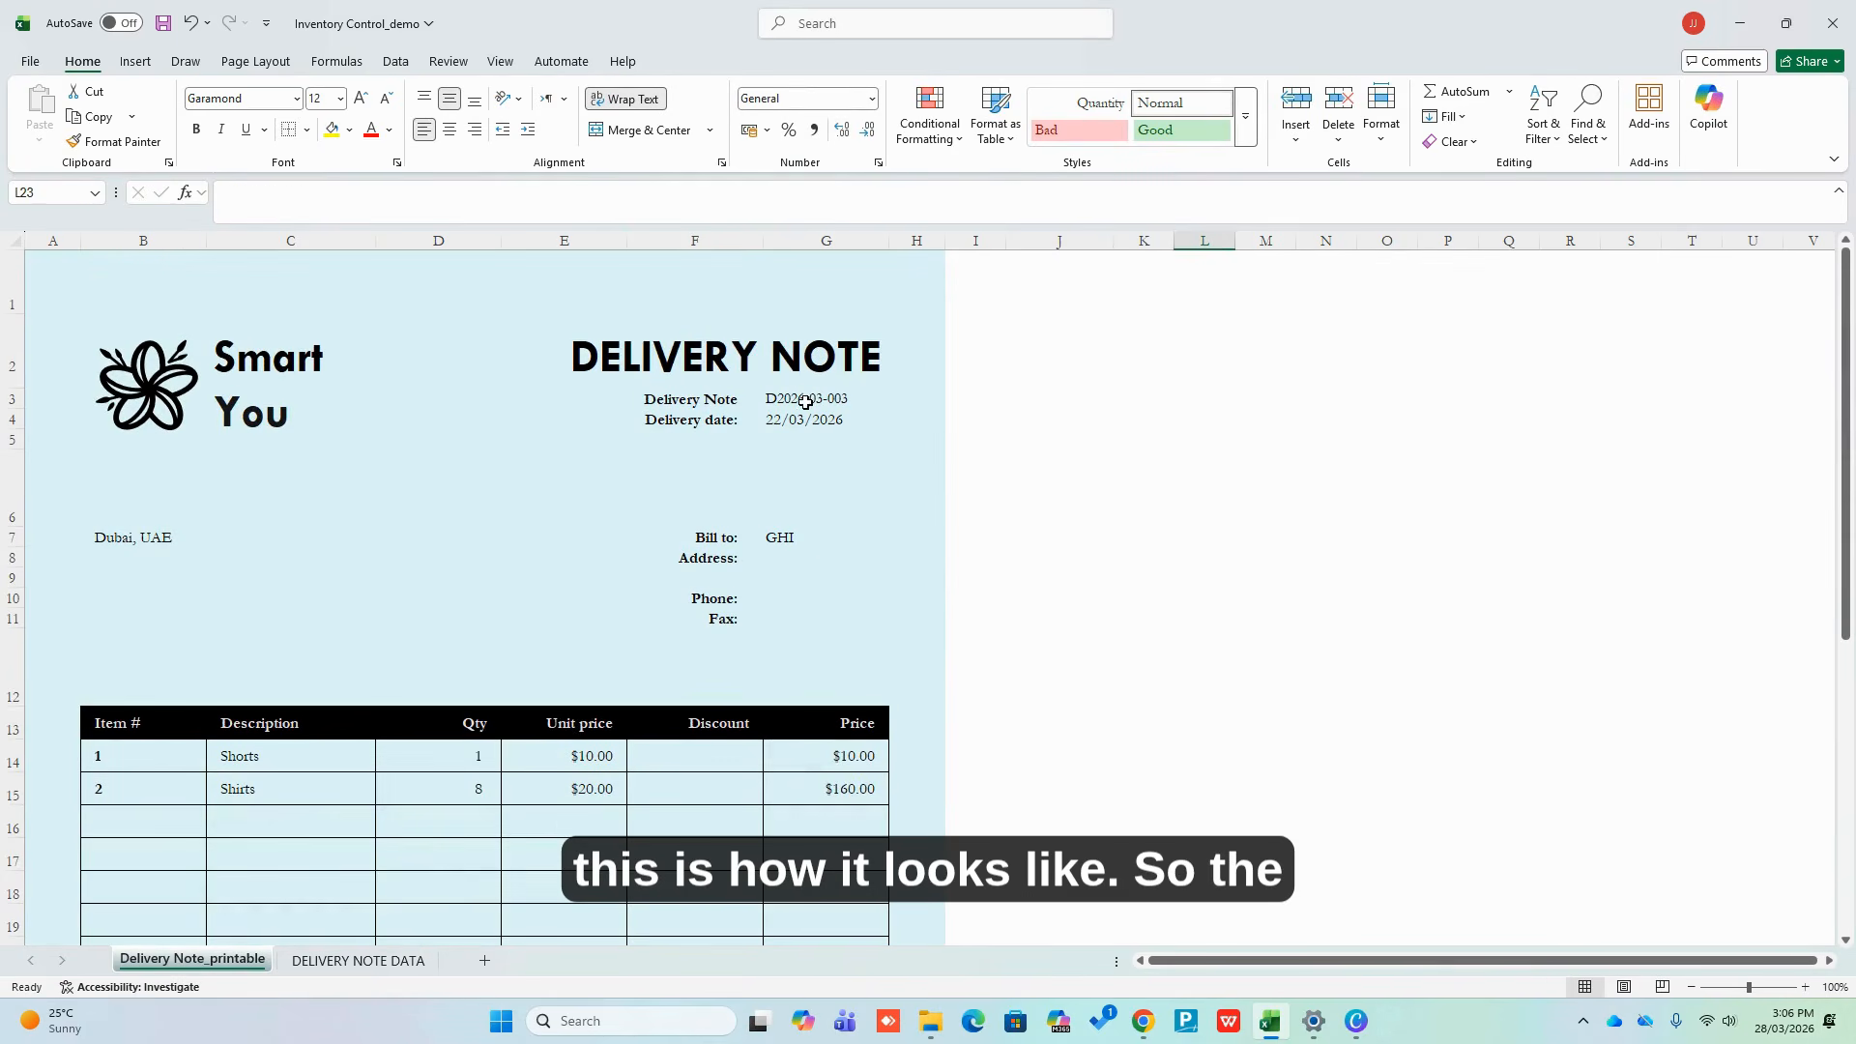
Cycle G3 through D2026-03-001 and D2026-03-003, ending on D2026-03-006 (PQR, Shirts at $40.00)
click(805, 402)
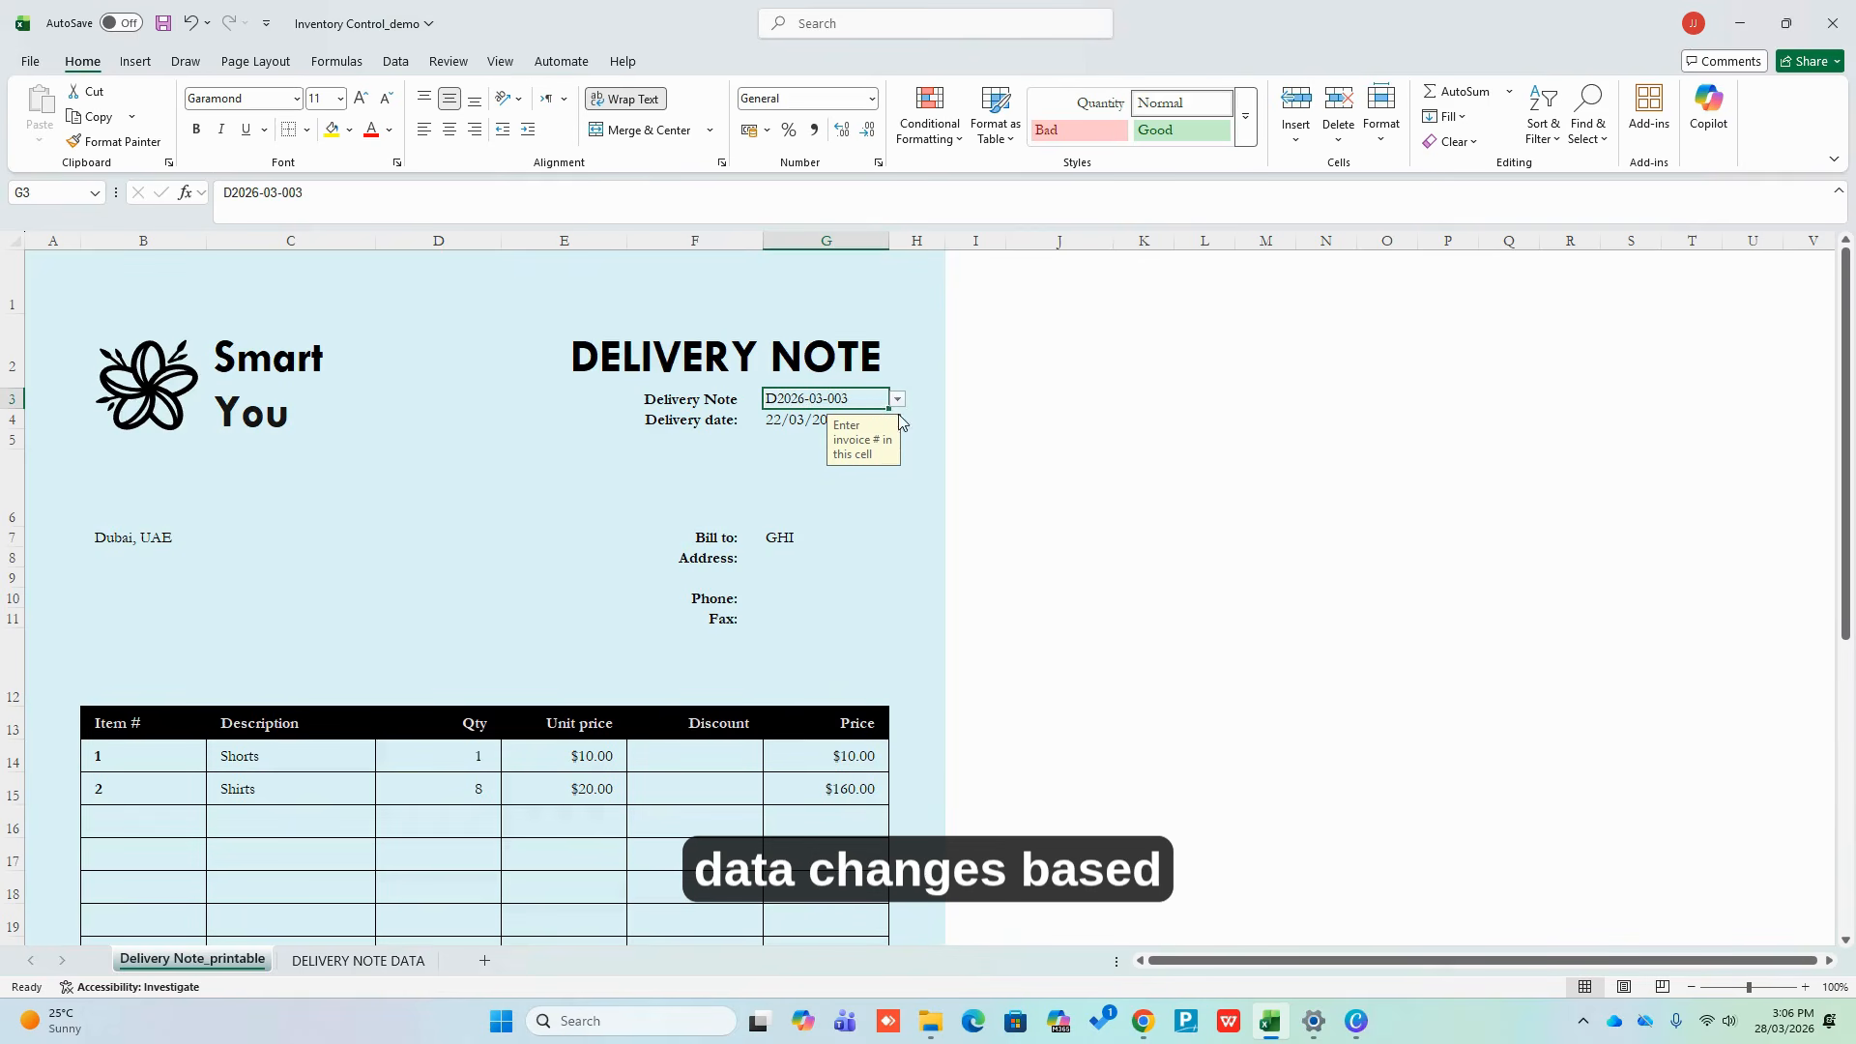
click(900, 404)
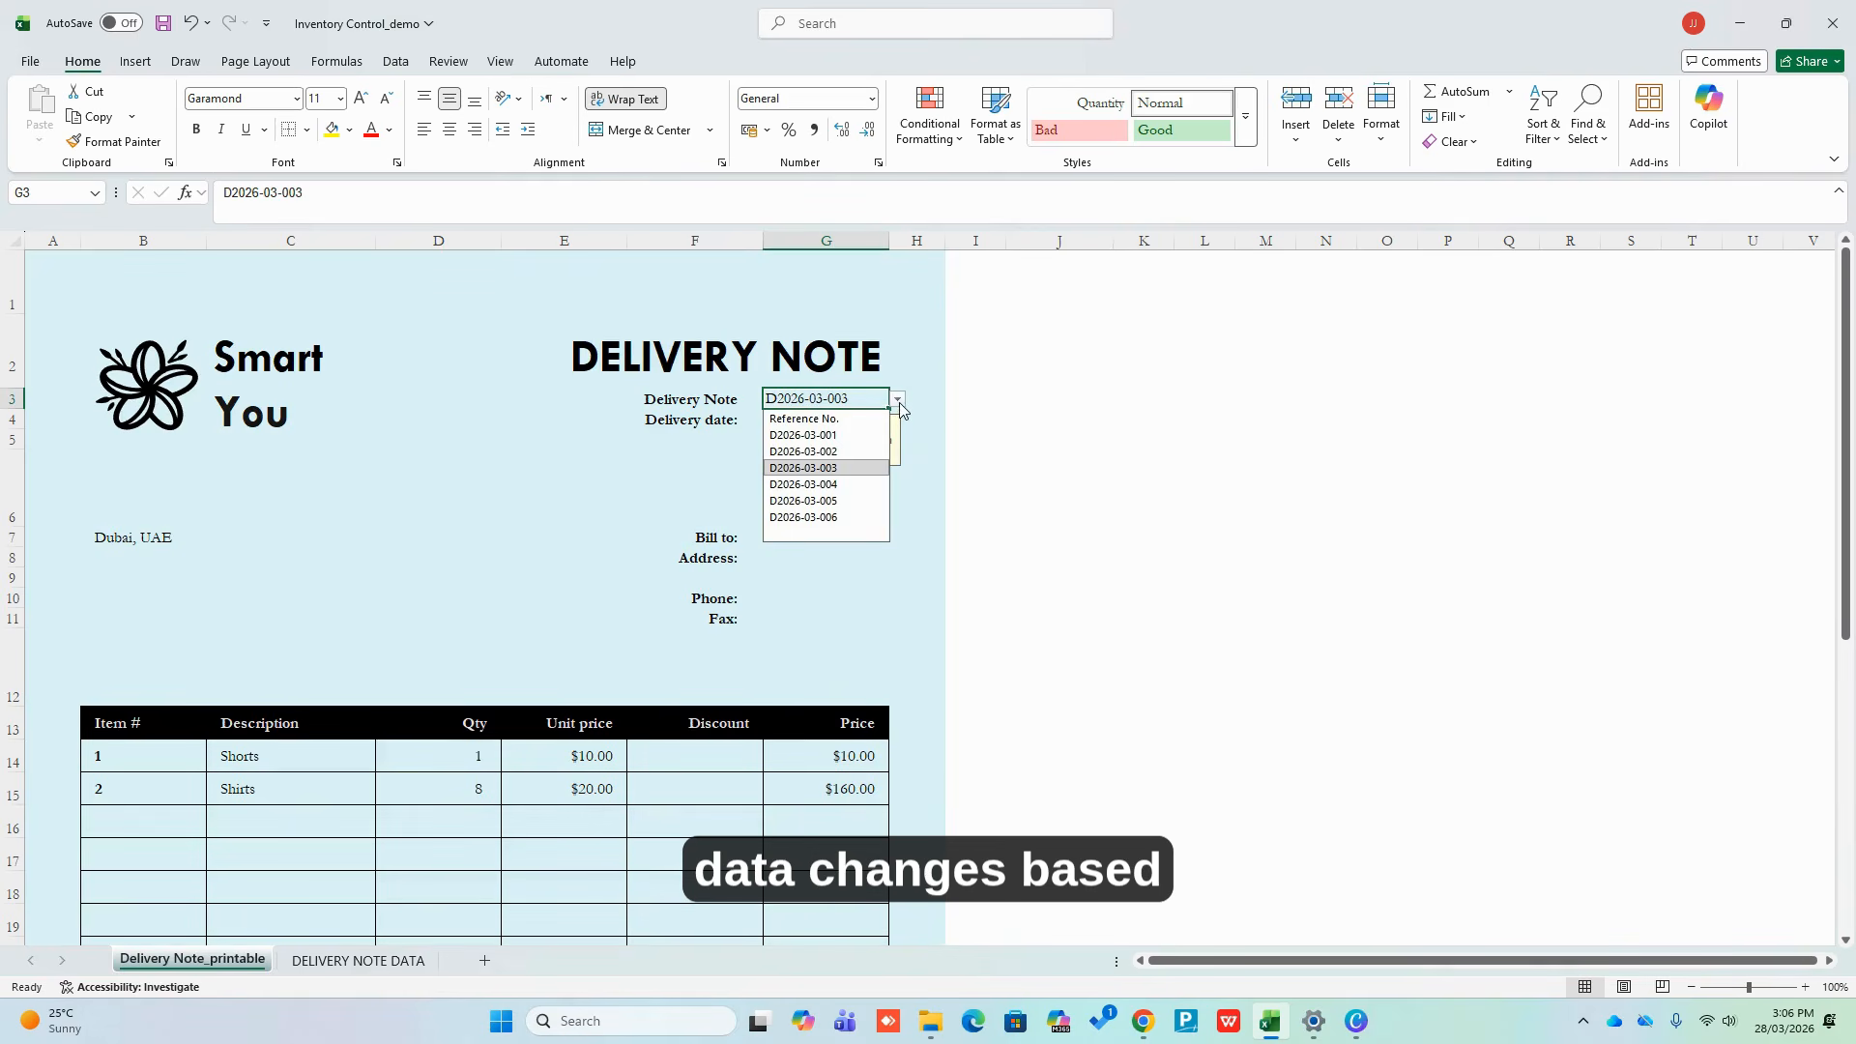
click(837, 437)
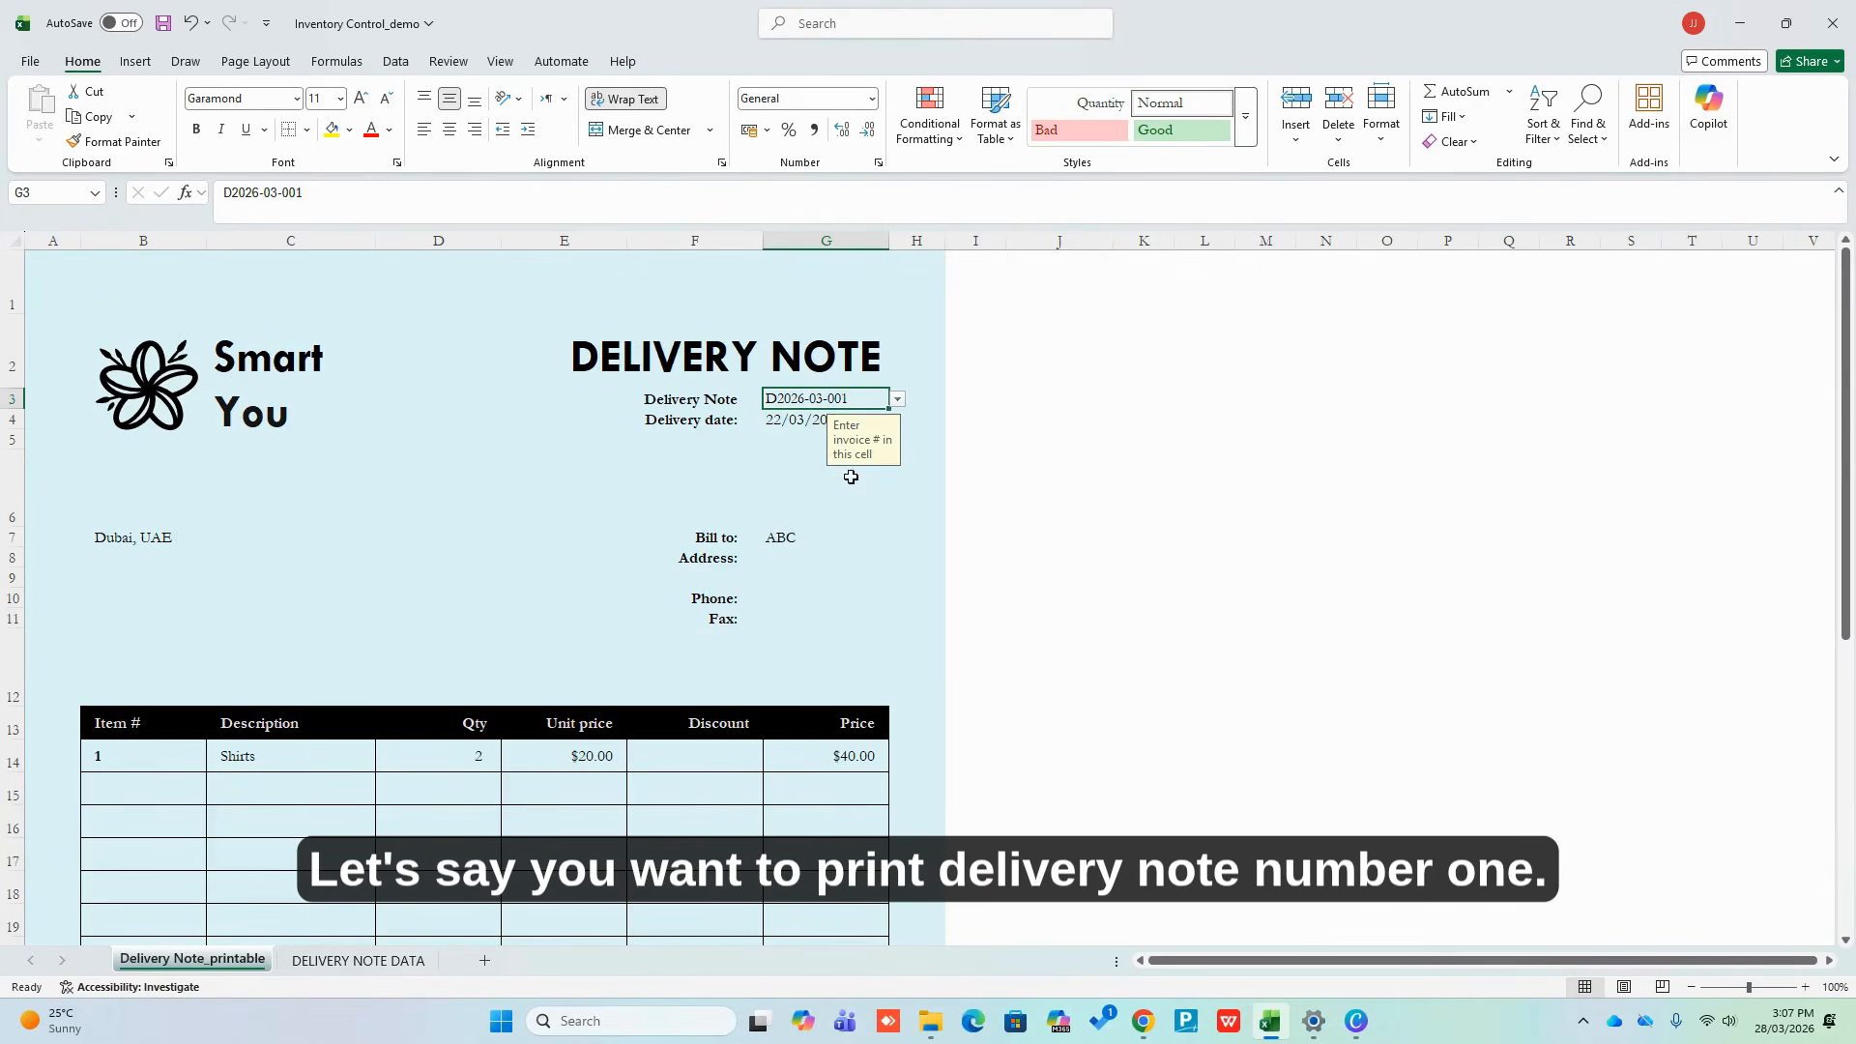
click(898, 400)
click(837, 468)
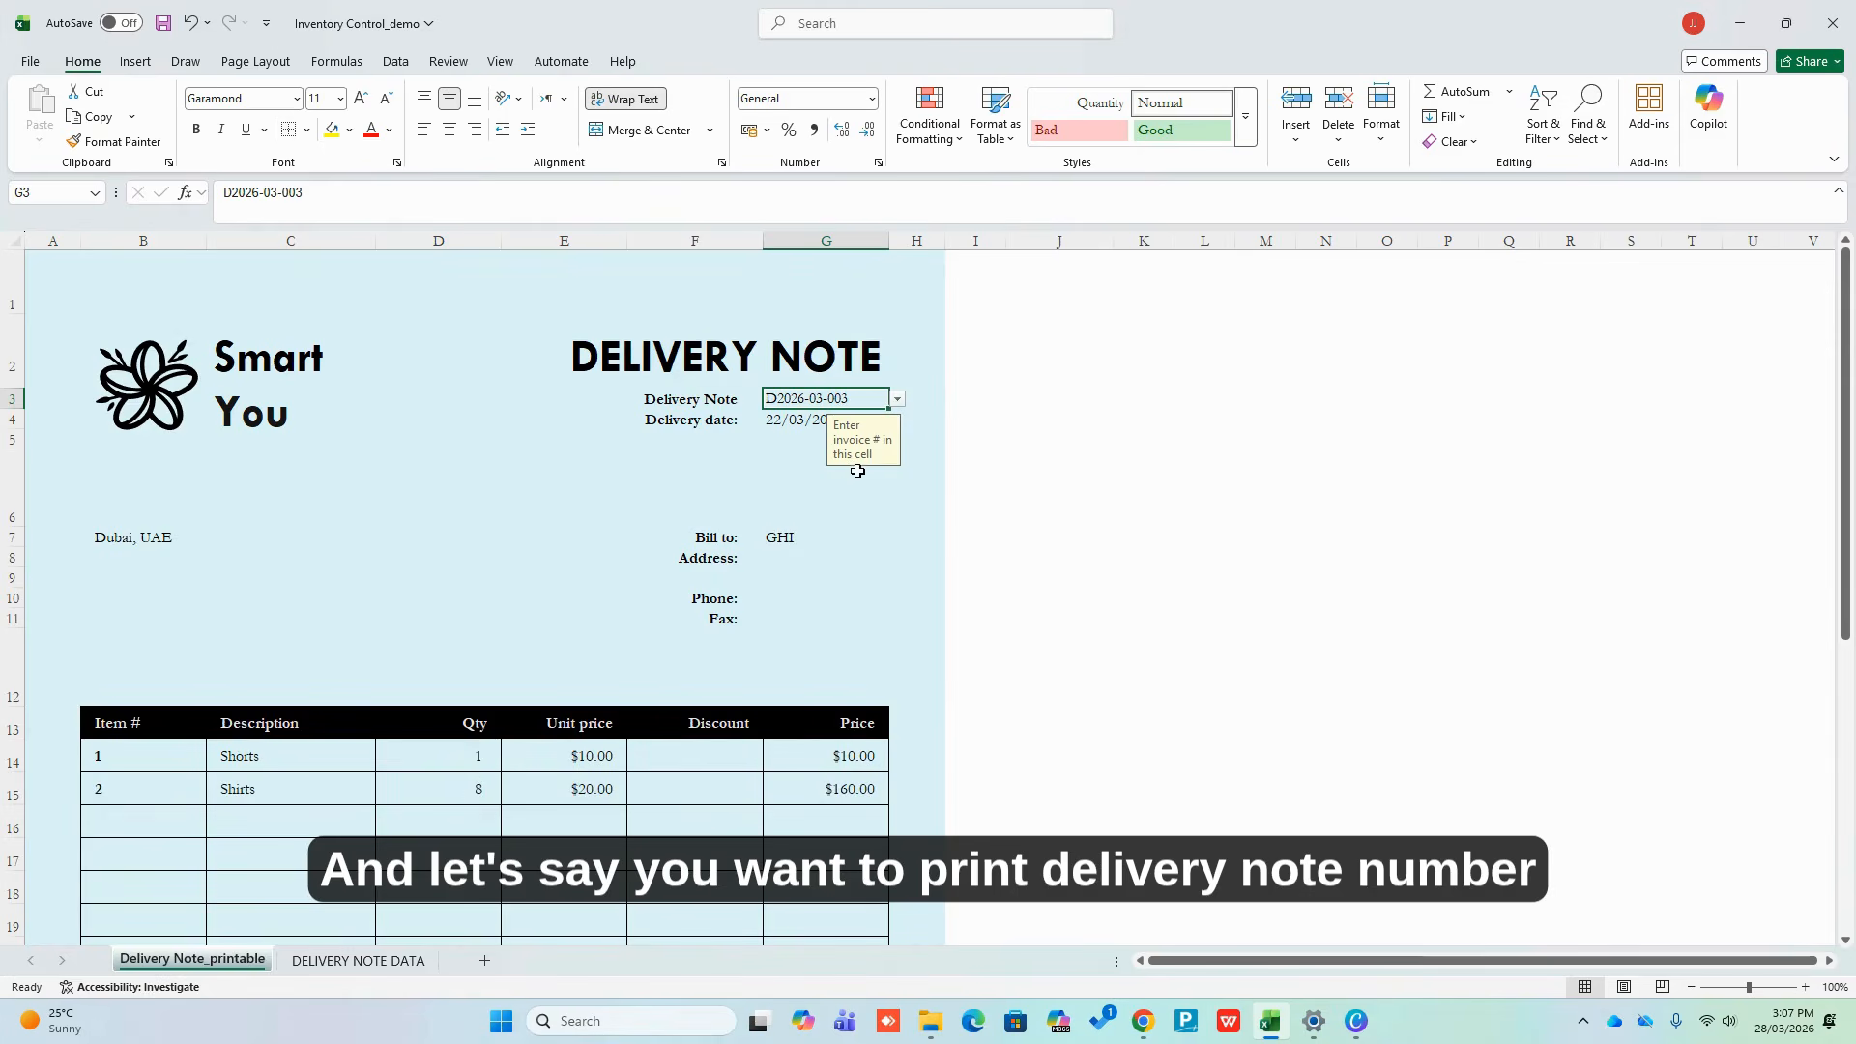
click(898, 399)
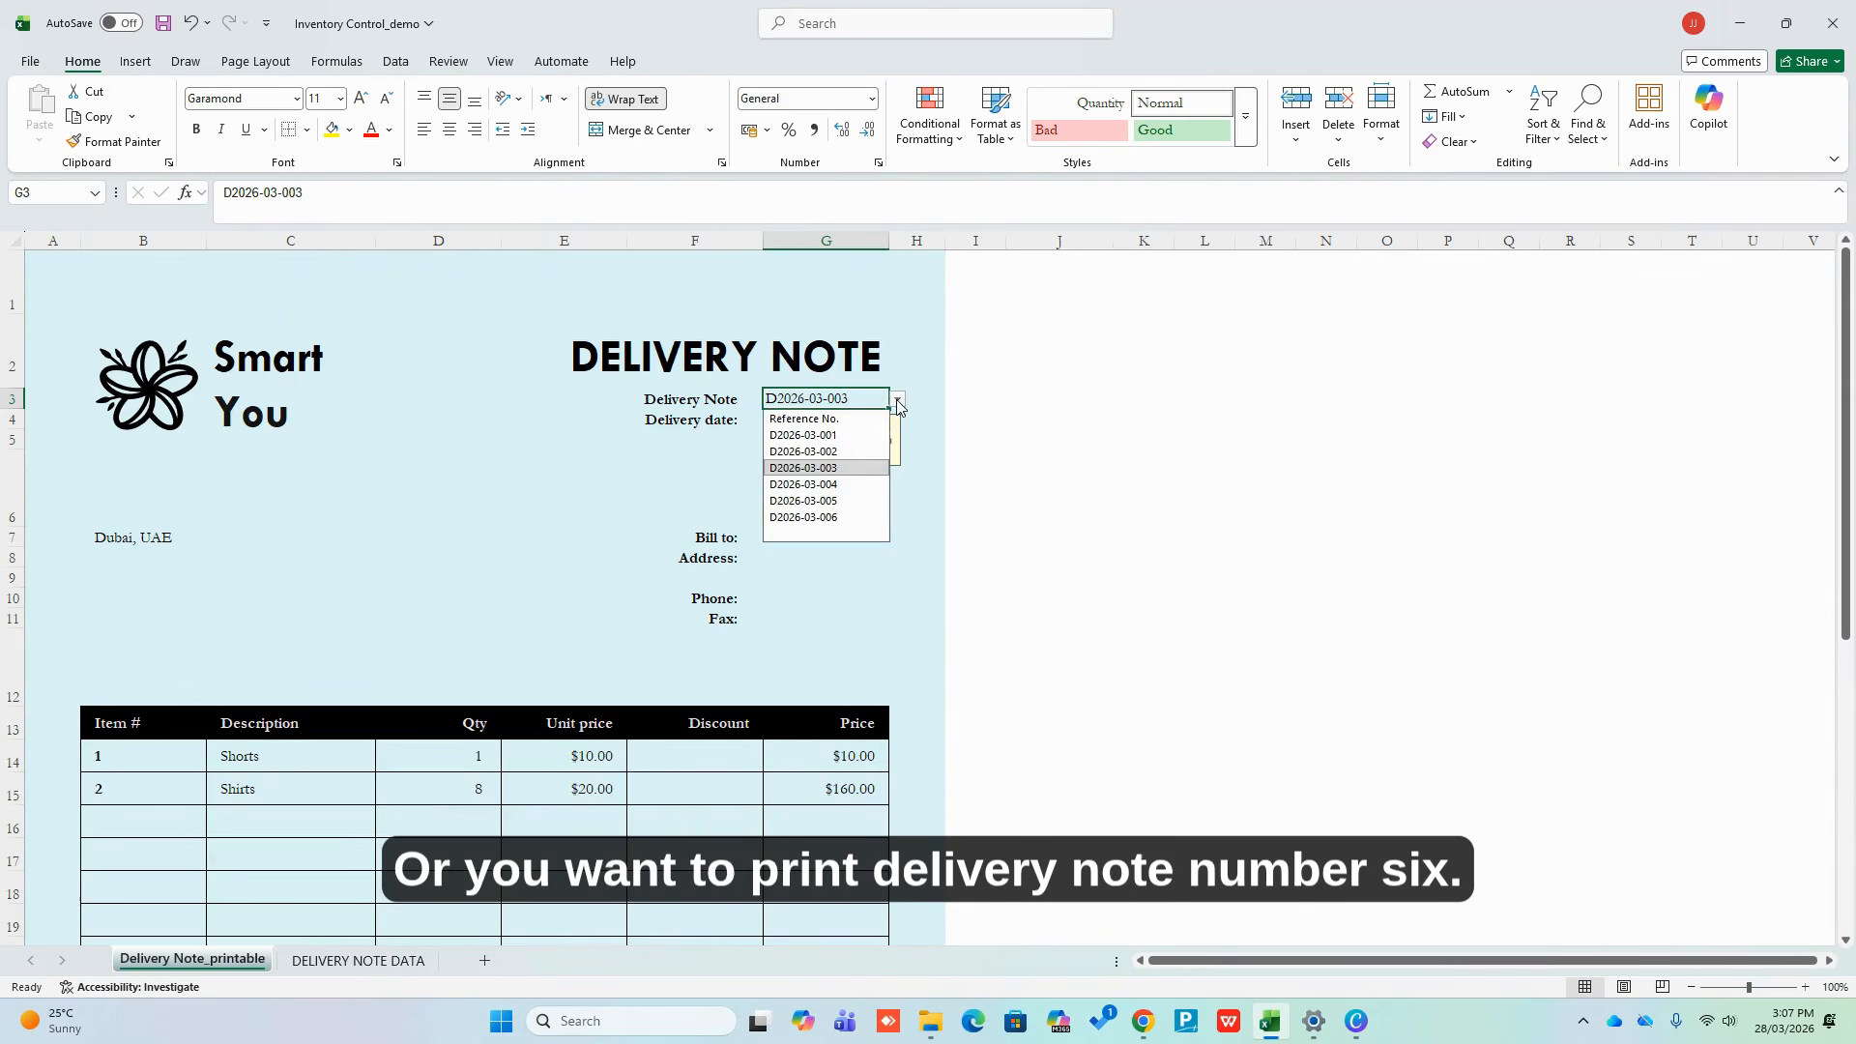
click(835, 513)
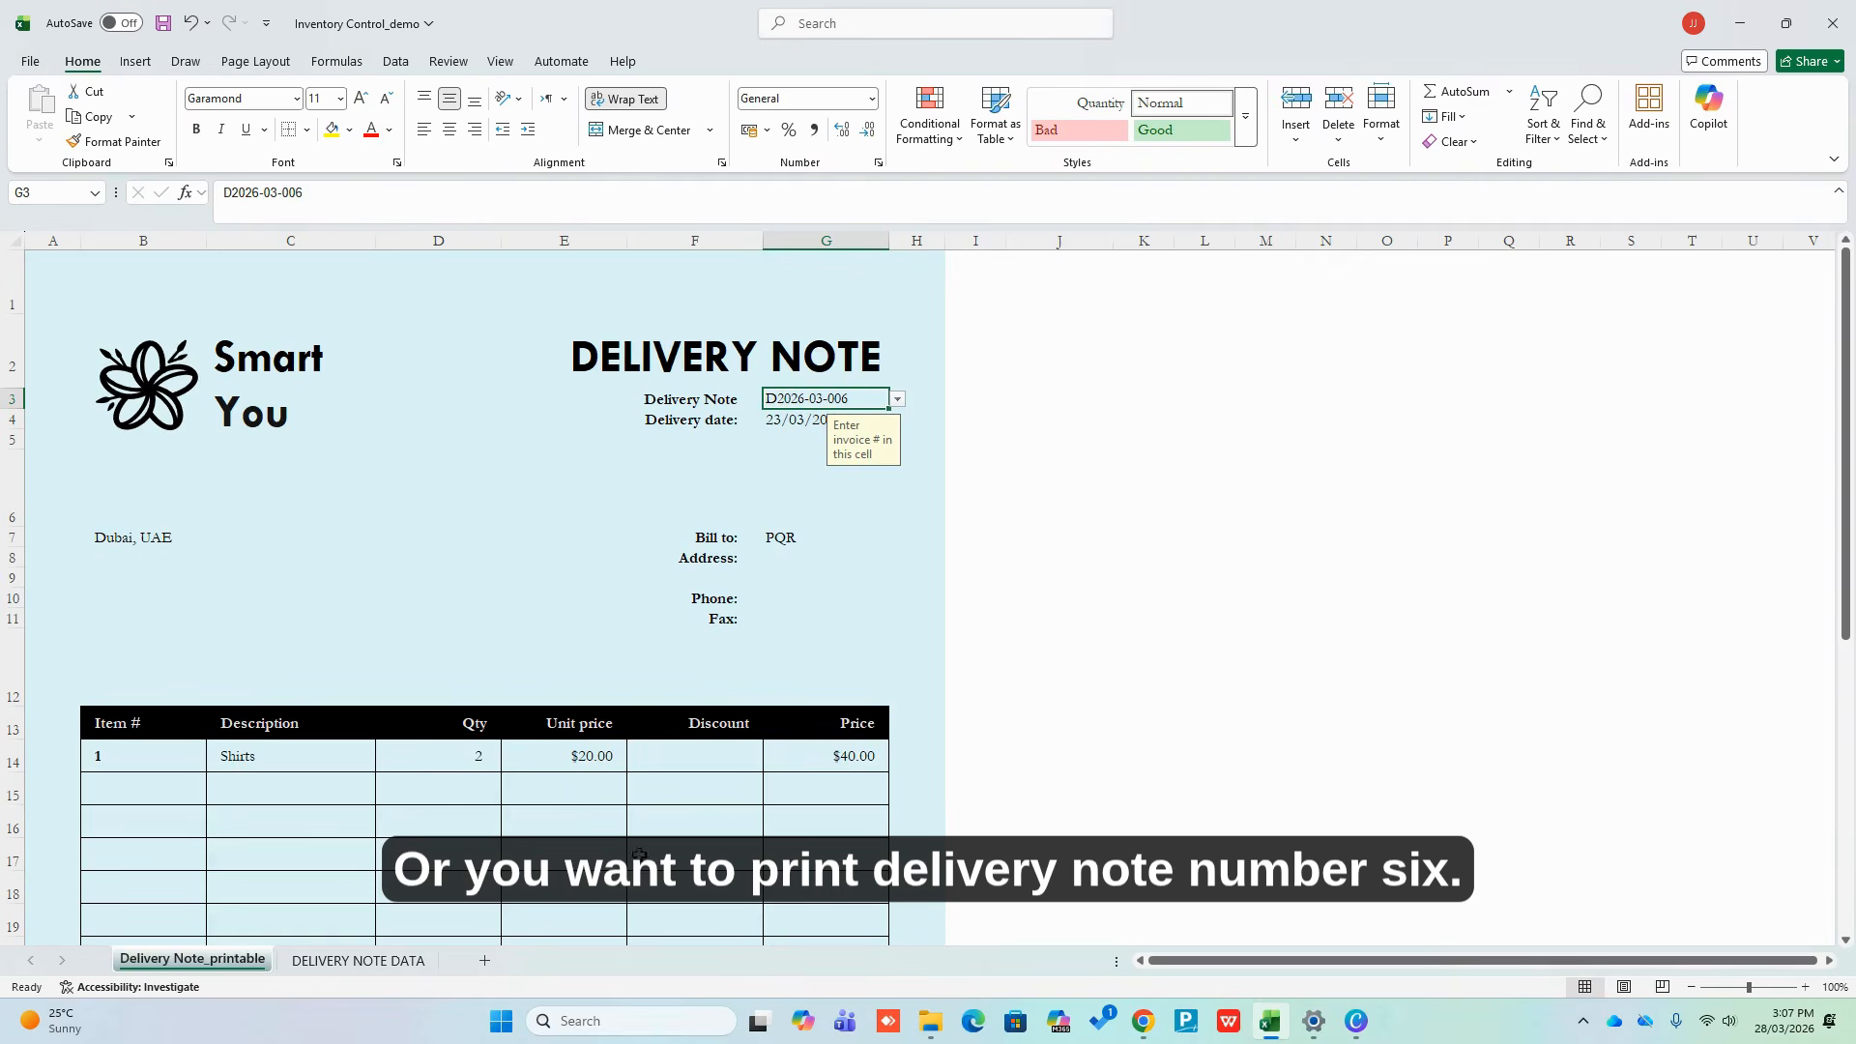
click(419, 964)
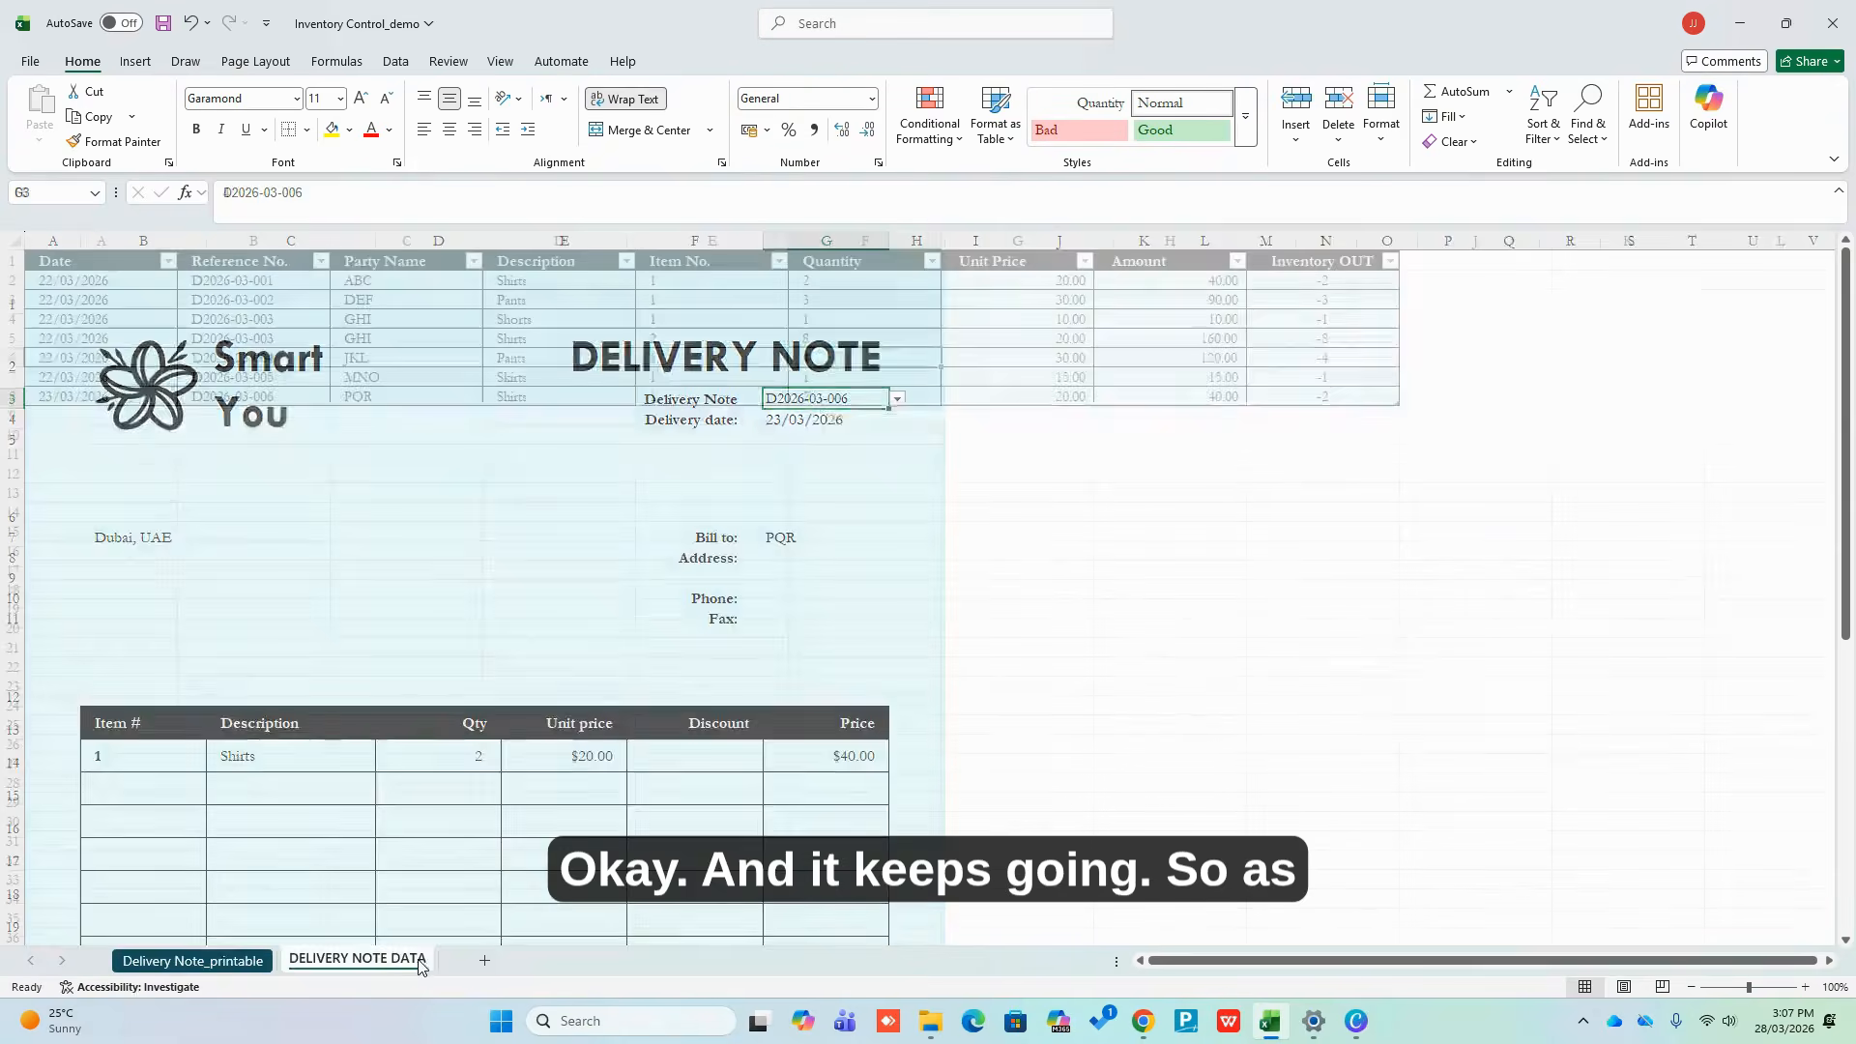
Start a new row dated 24/03/2026 with reference D2026-03-007 and party ABC
click(494, 399)
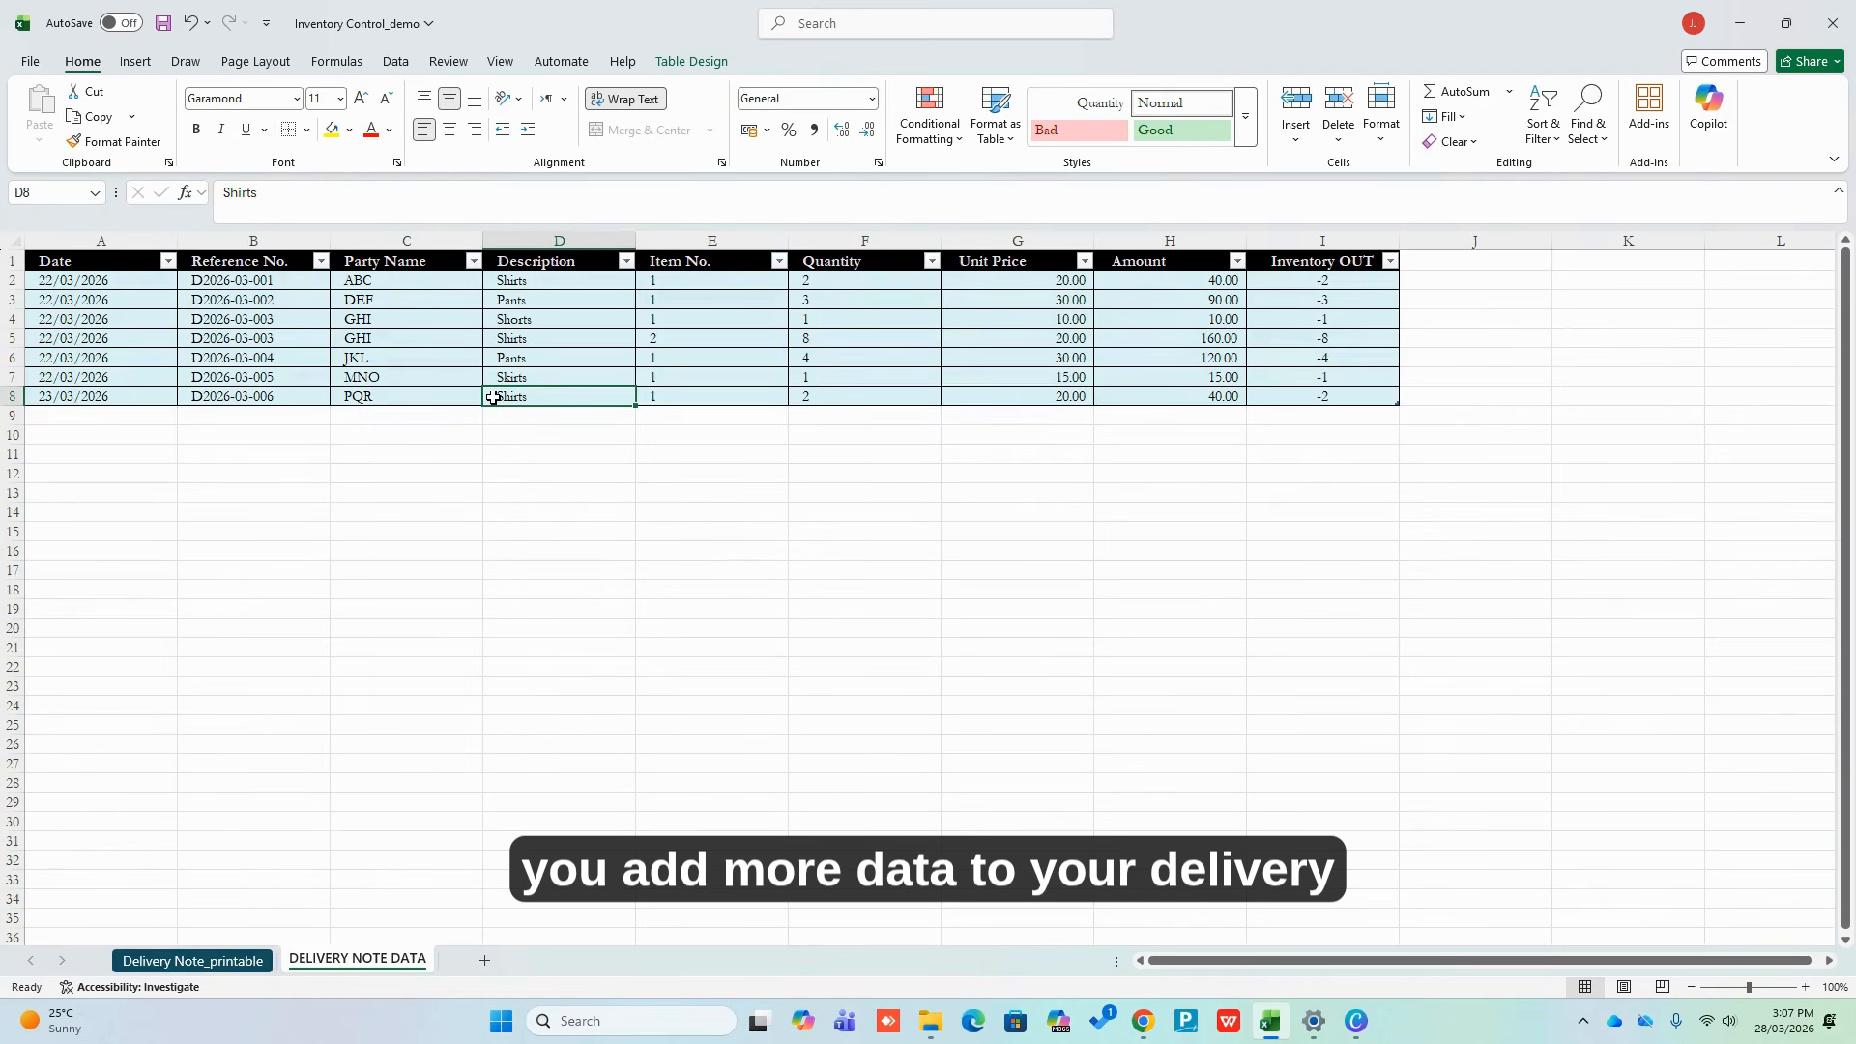
key(Right)
key(Right)
key(Right)
key(Right)
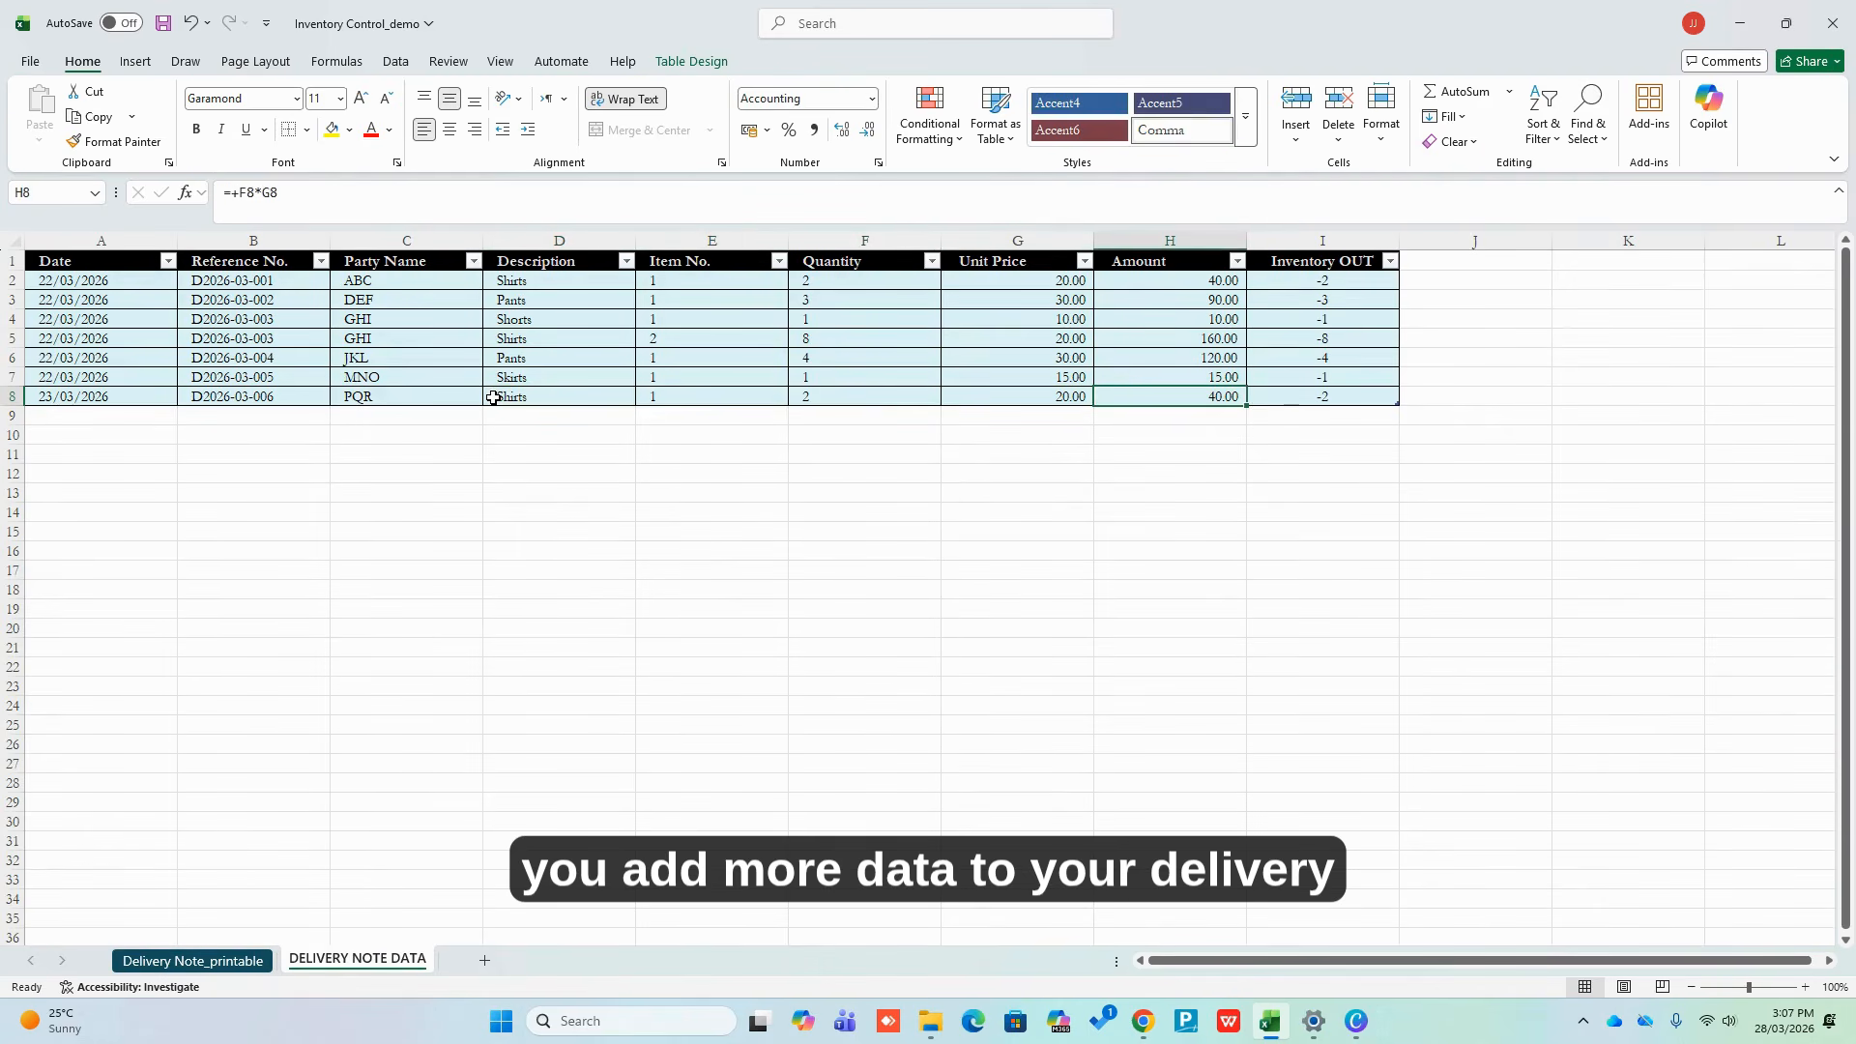
key(Tab)
key(Tab)
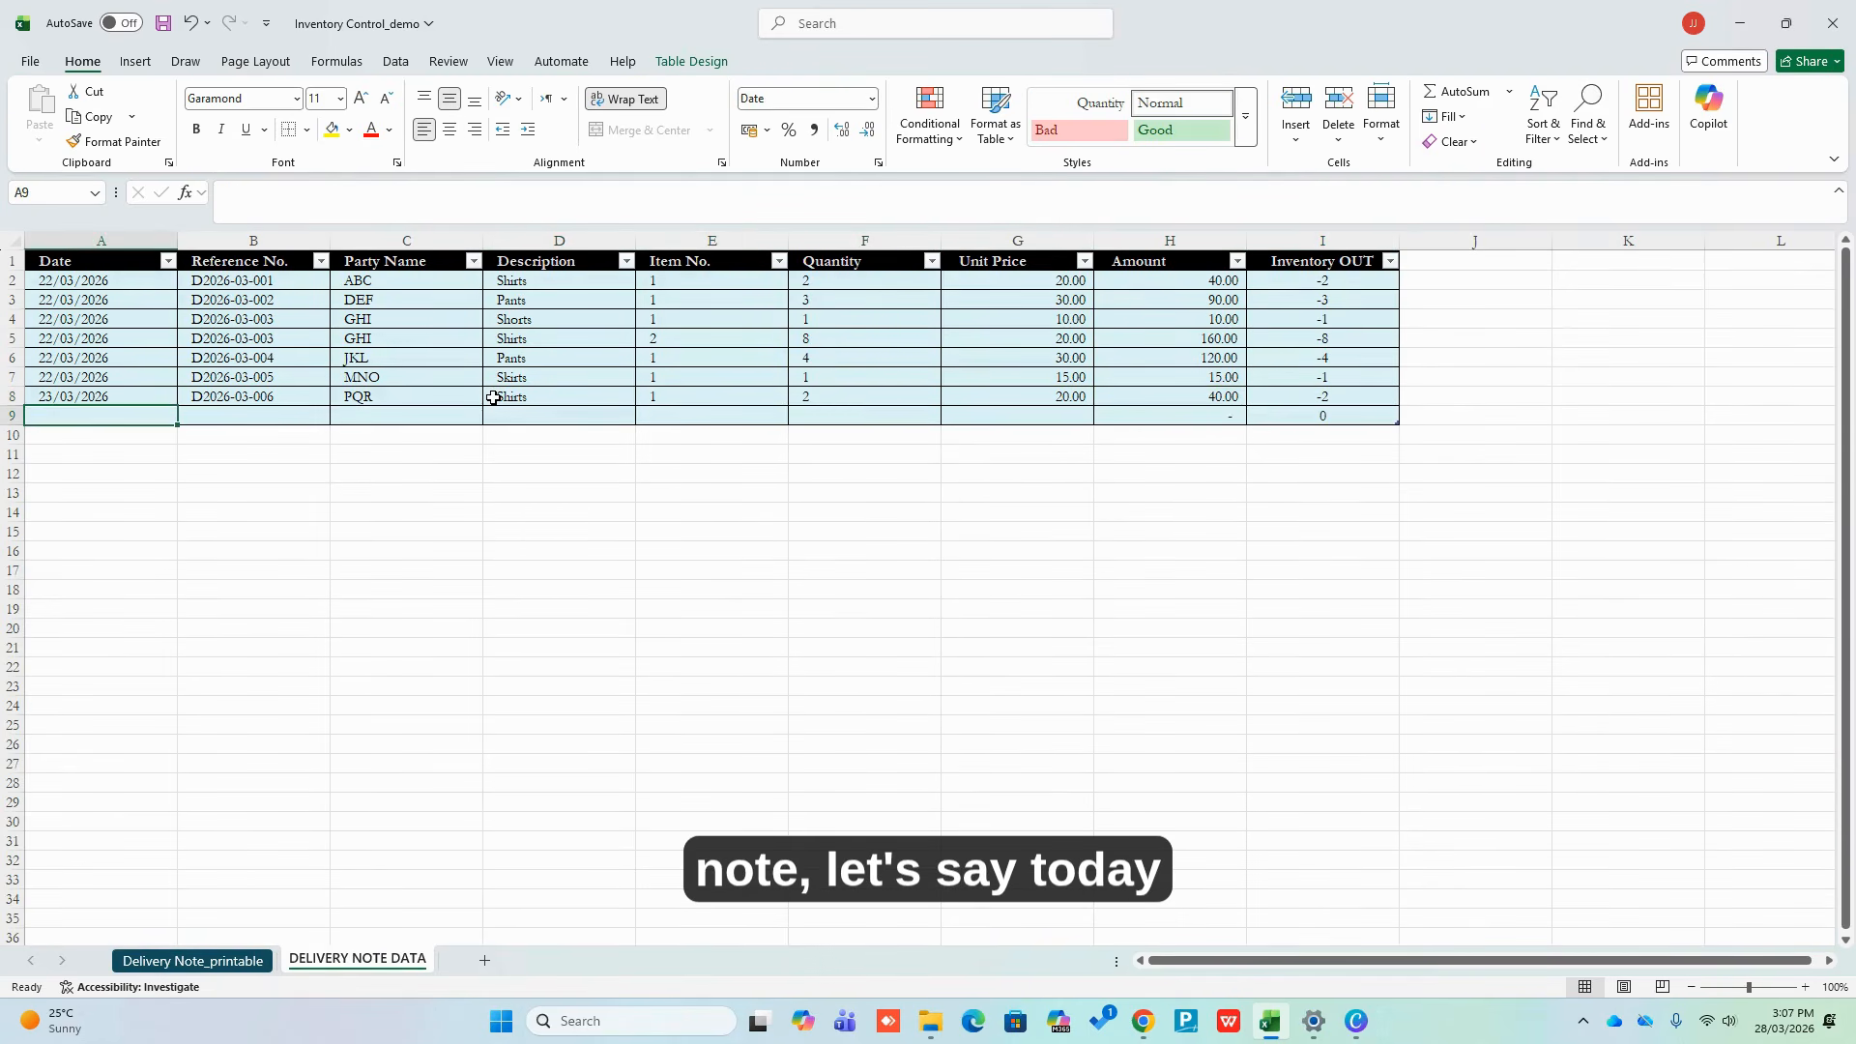
text(24)
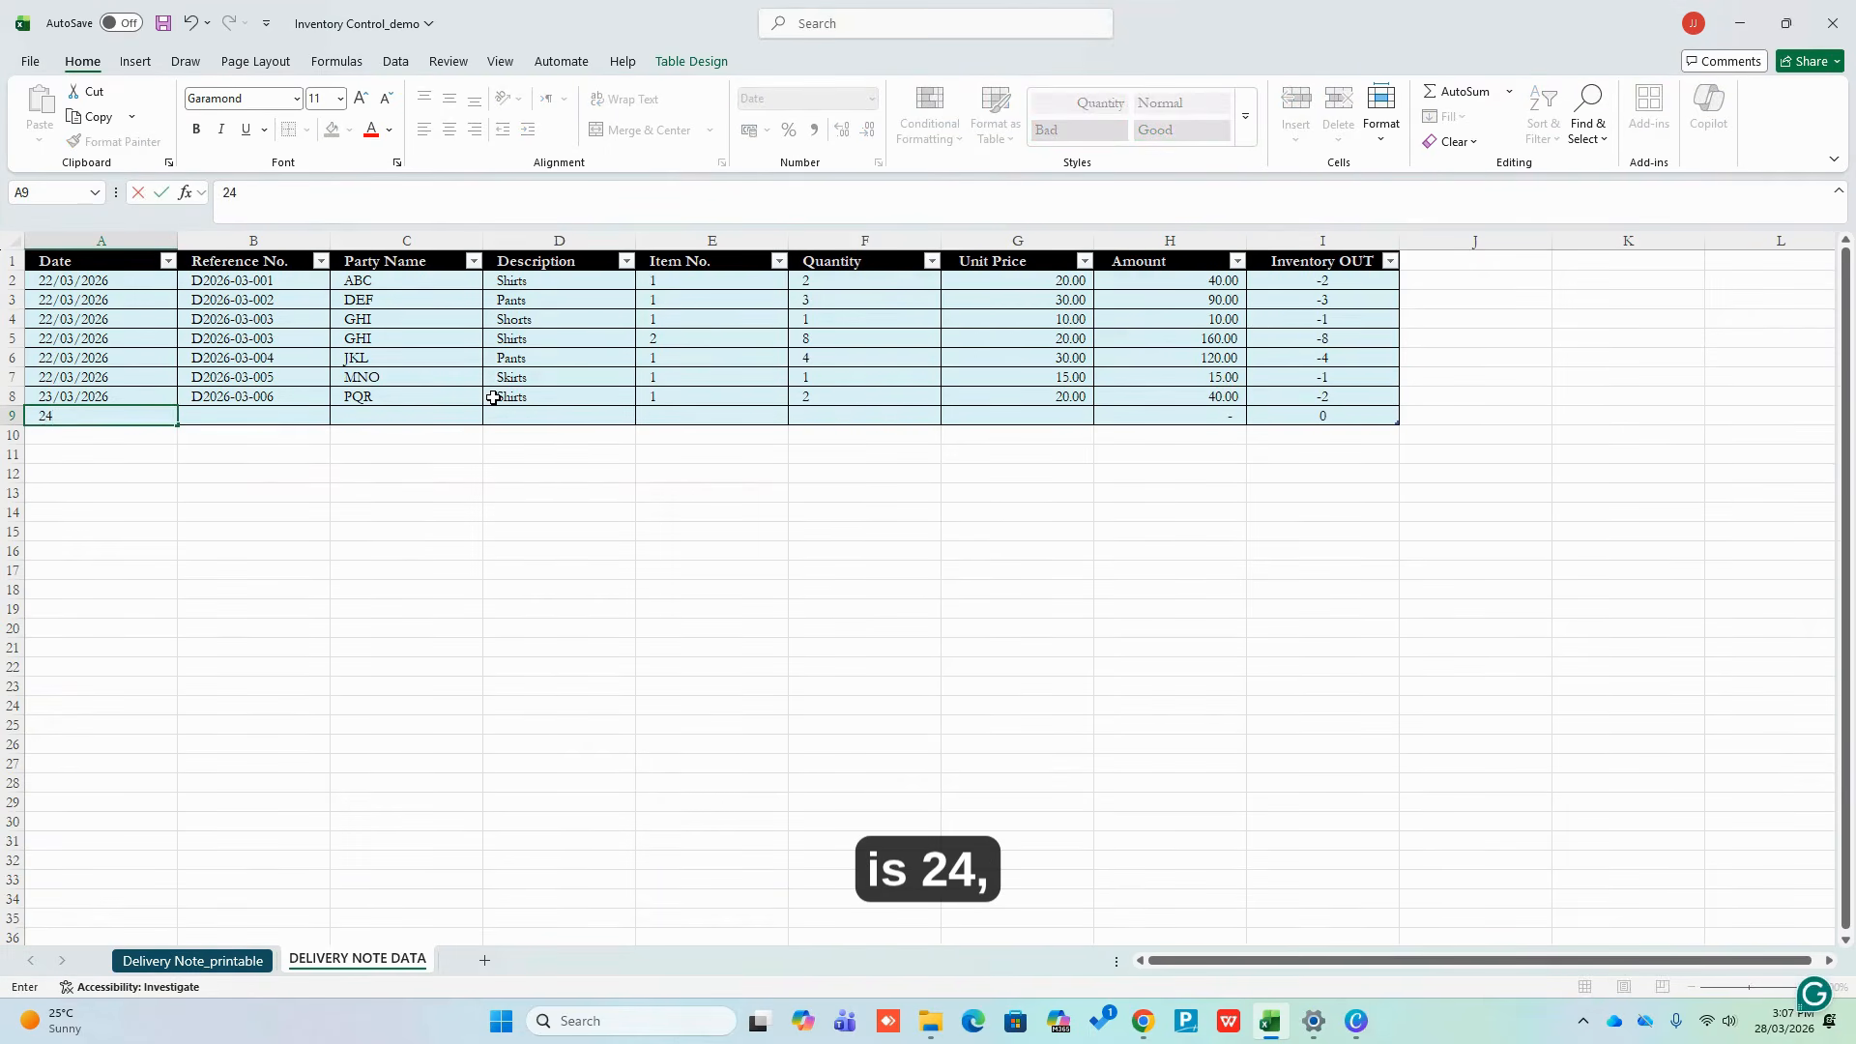
text(/03/2026)
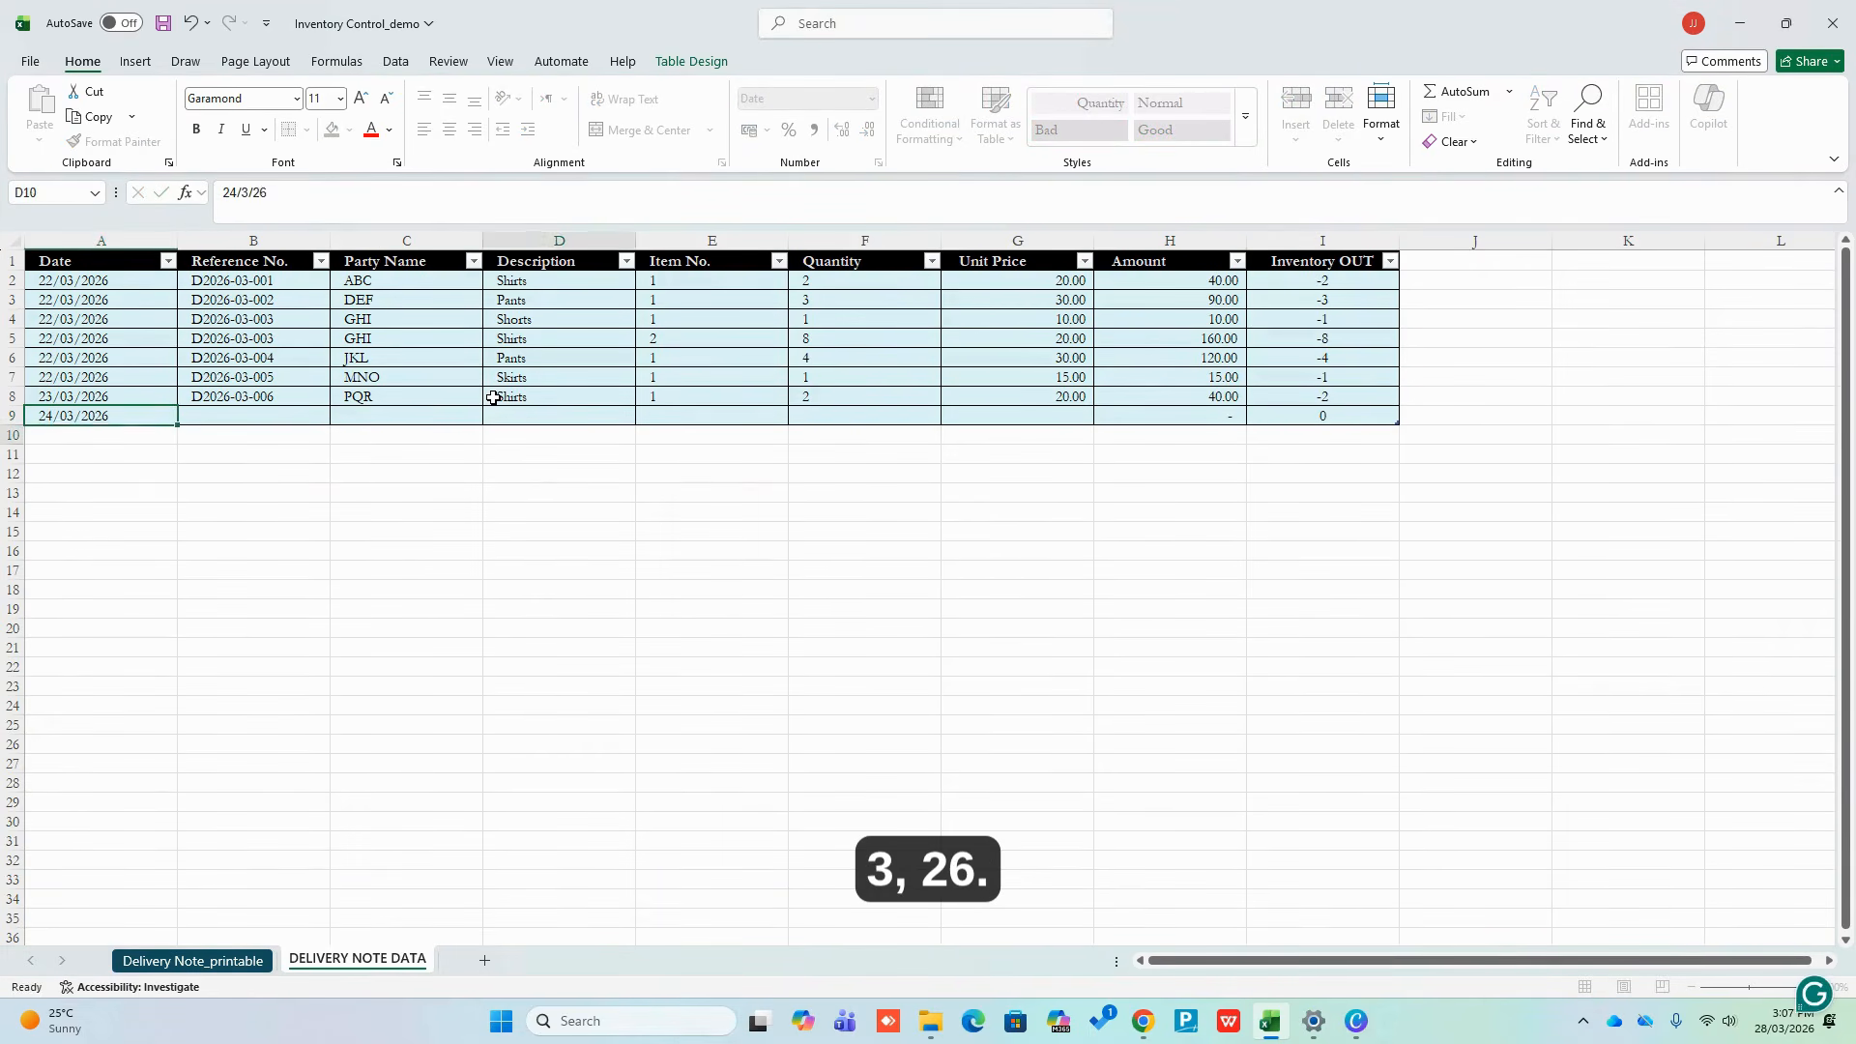
key(Tab)
text(D2026-03-007)
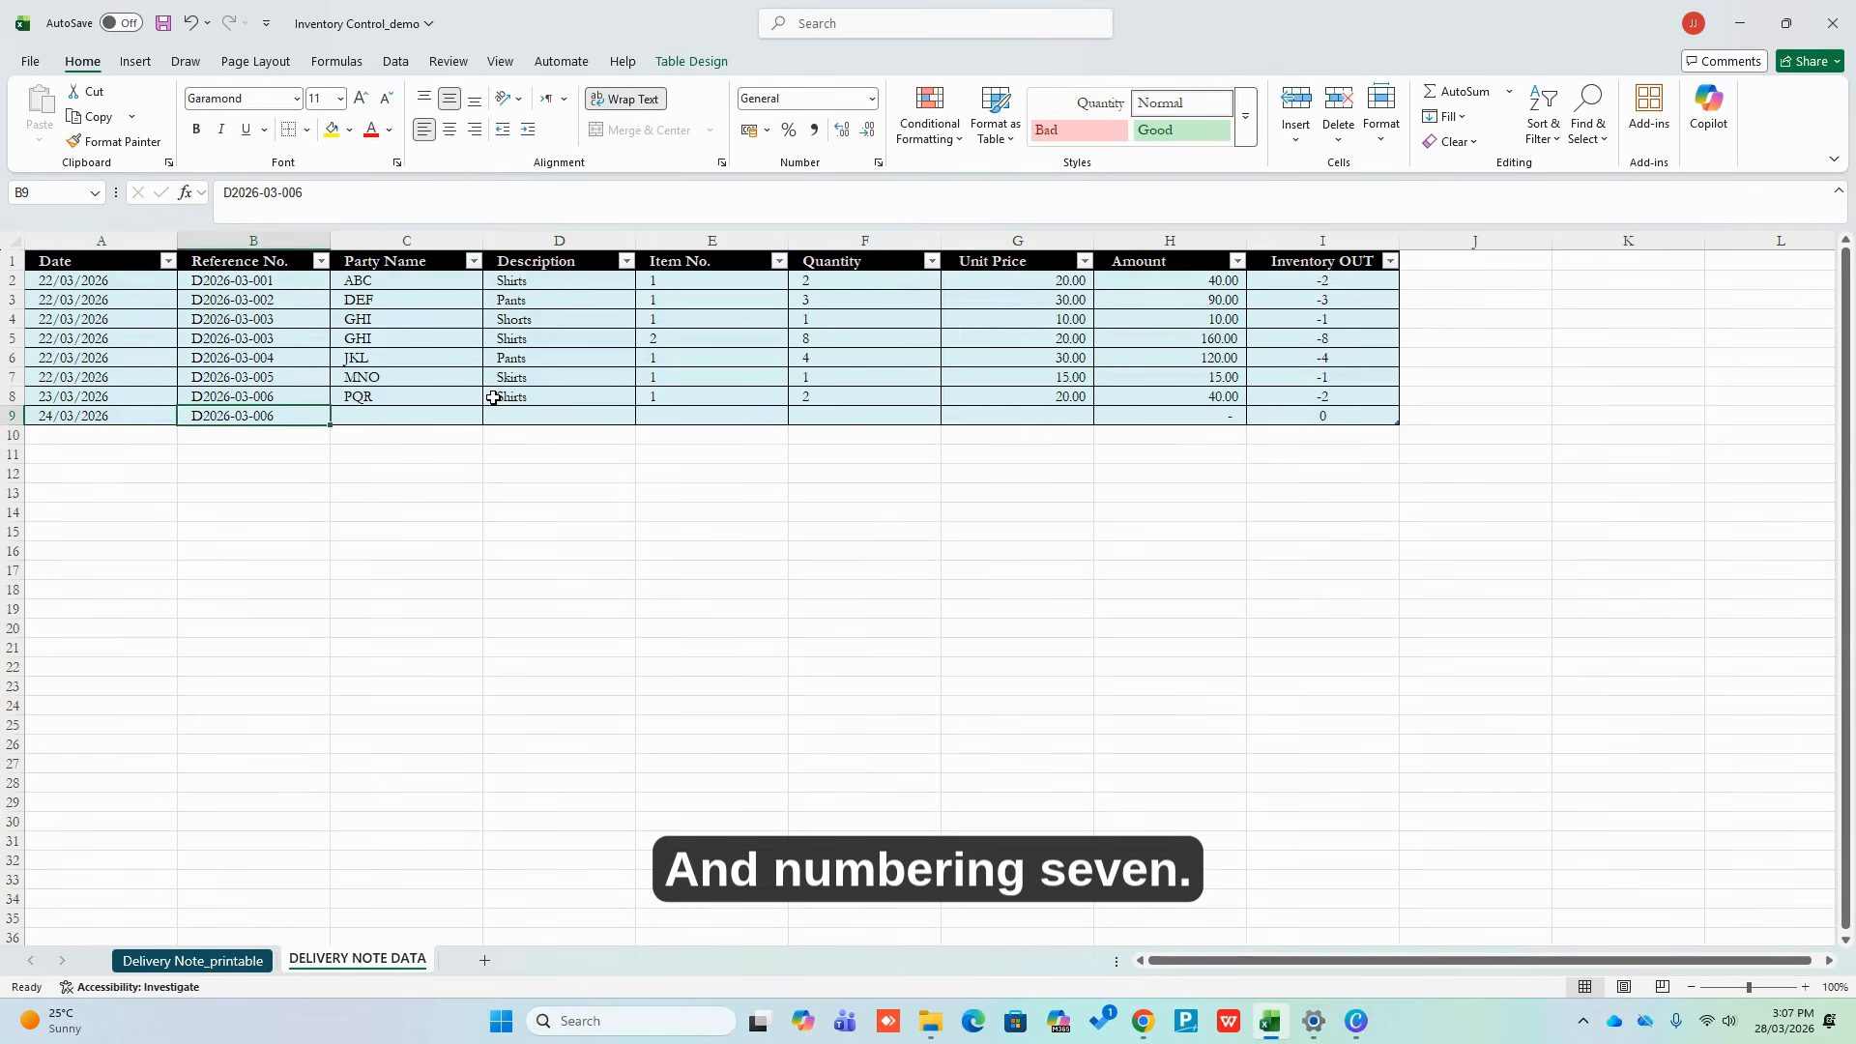
key(ctrl+Return)
key(Tab)
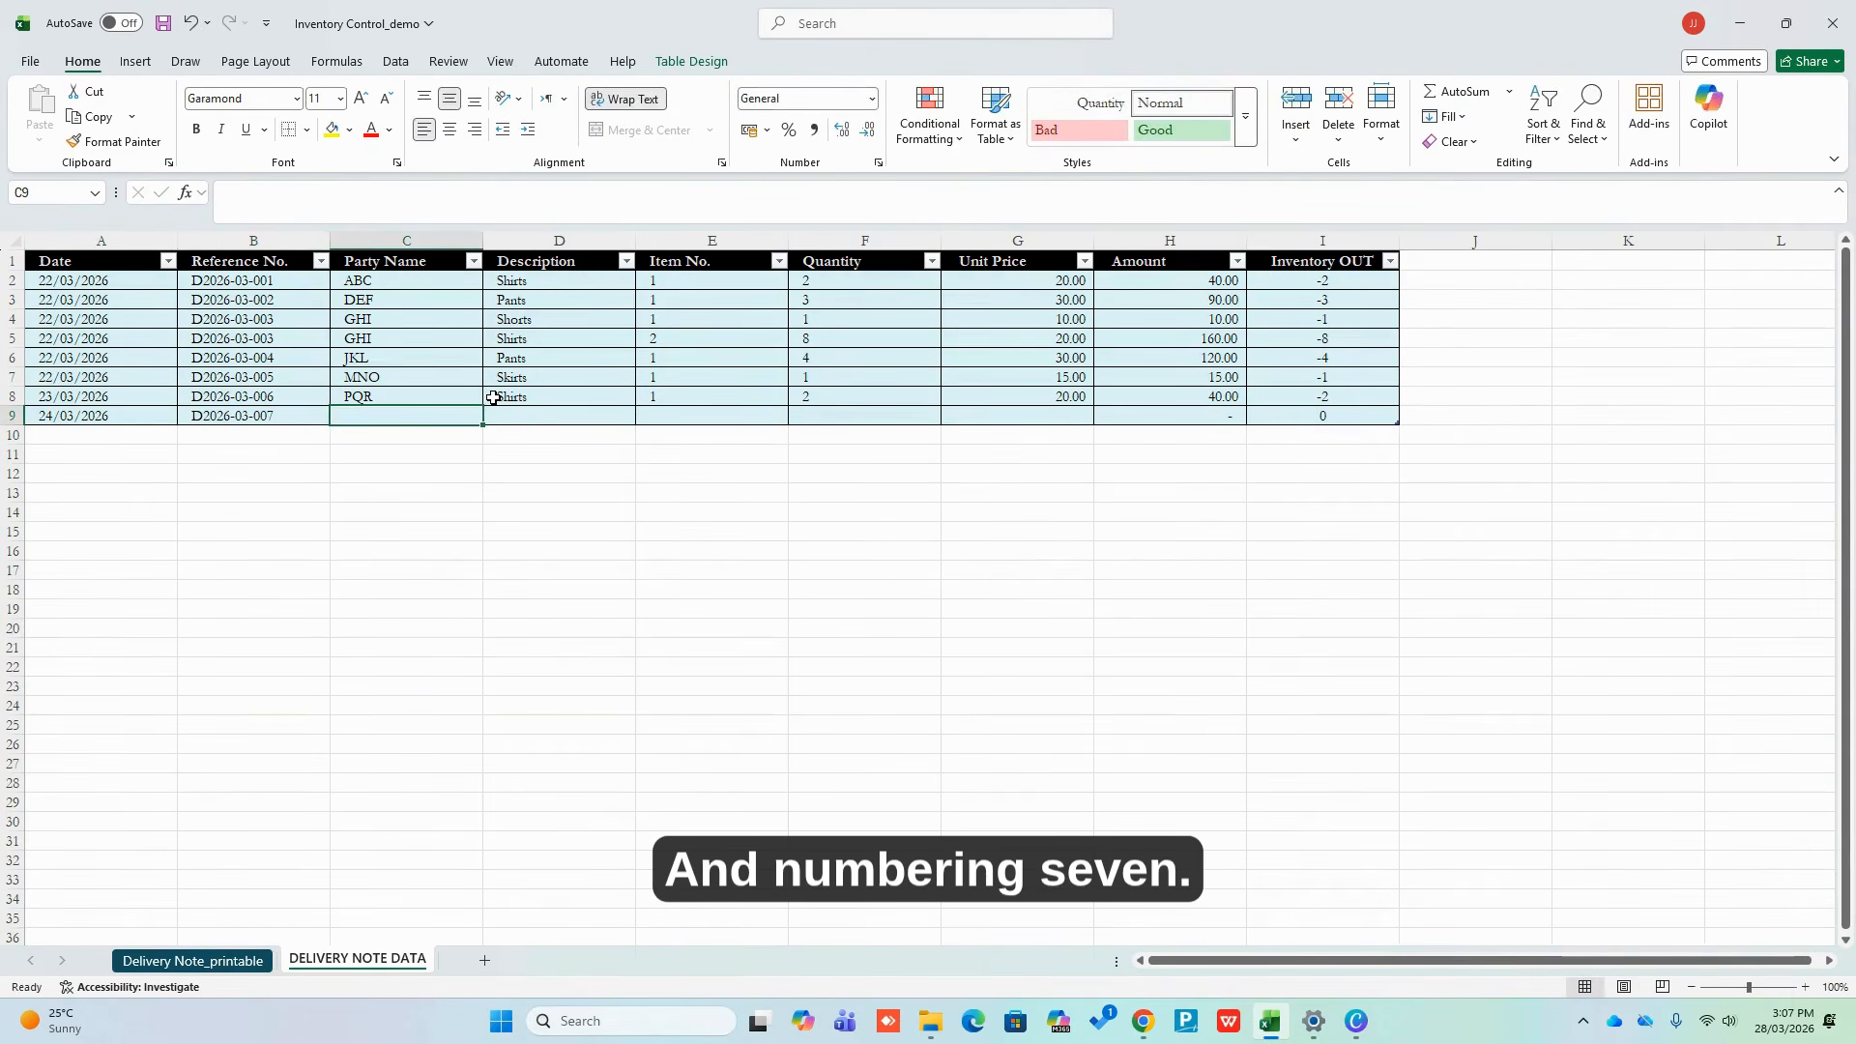
text(ABC)
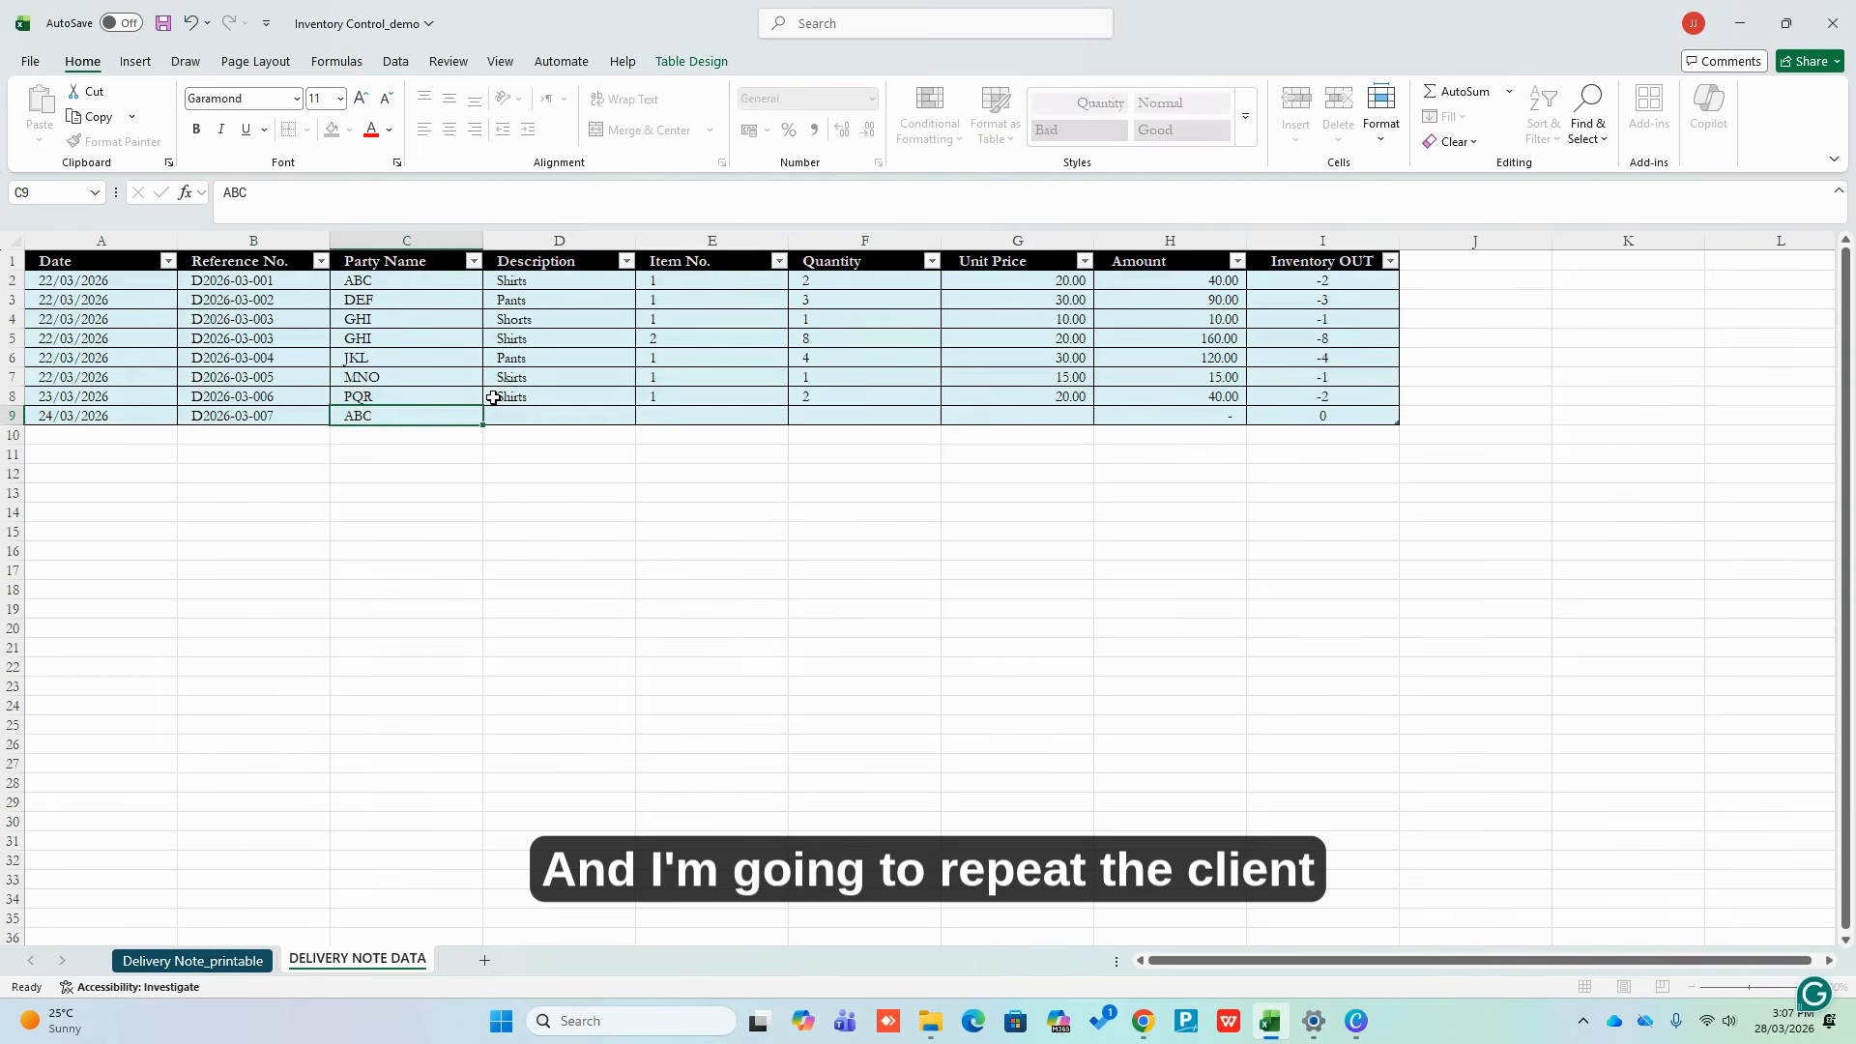
key(ctrl+Return)
key(Tab)
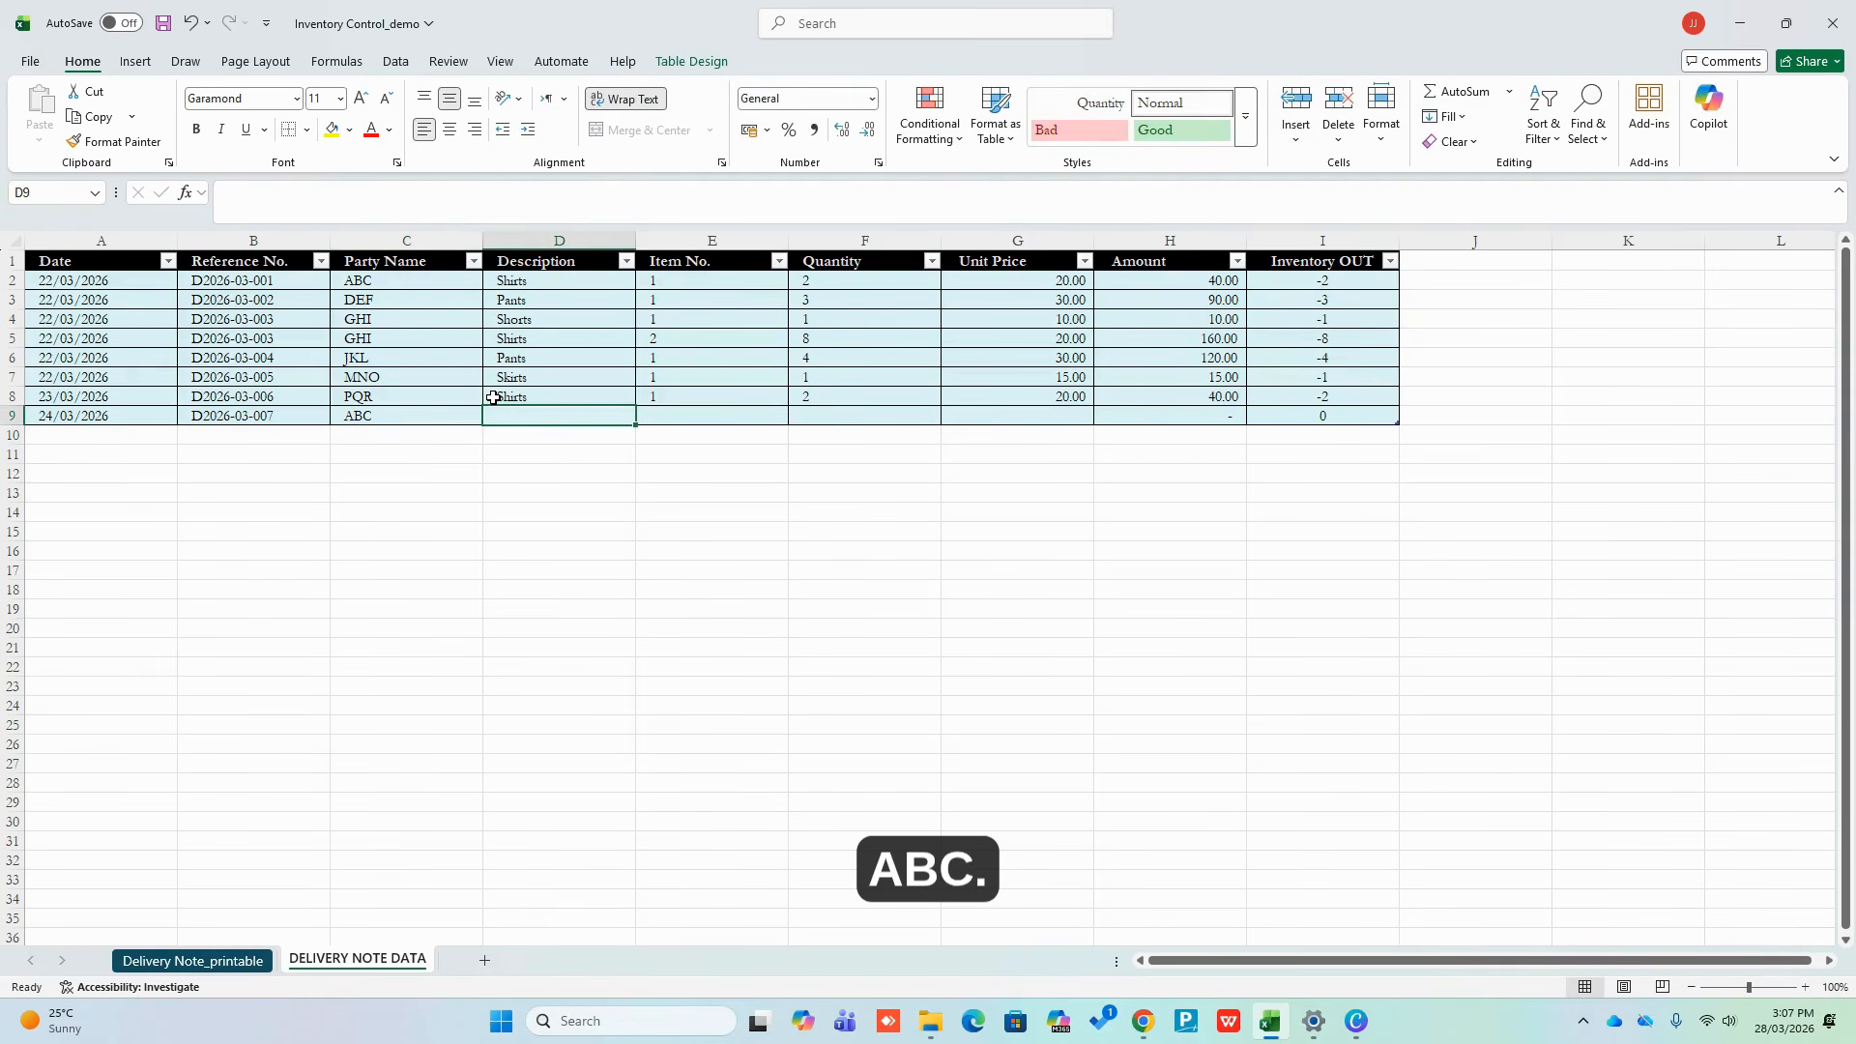
Copy Pants and item 1 from row 6 into the new row and set quantity 5
click(536, 355)
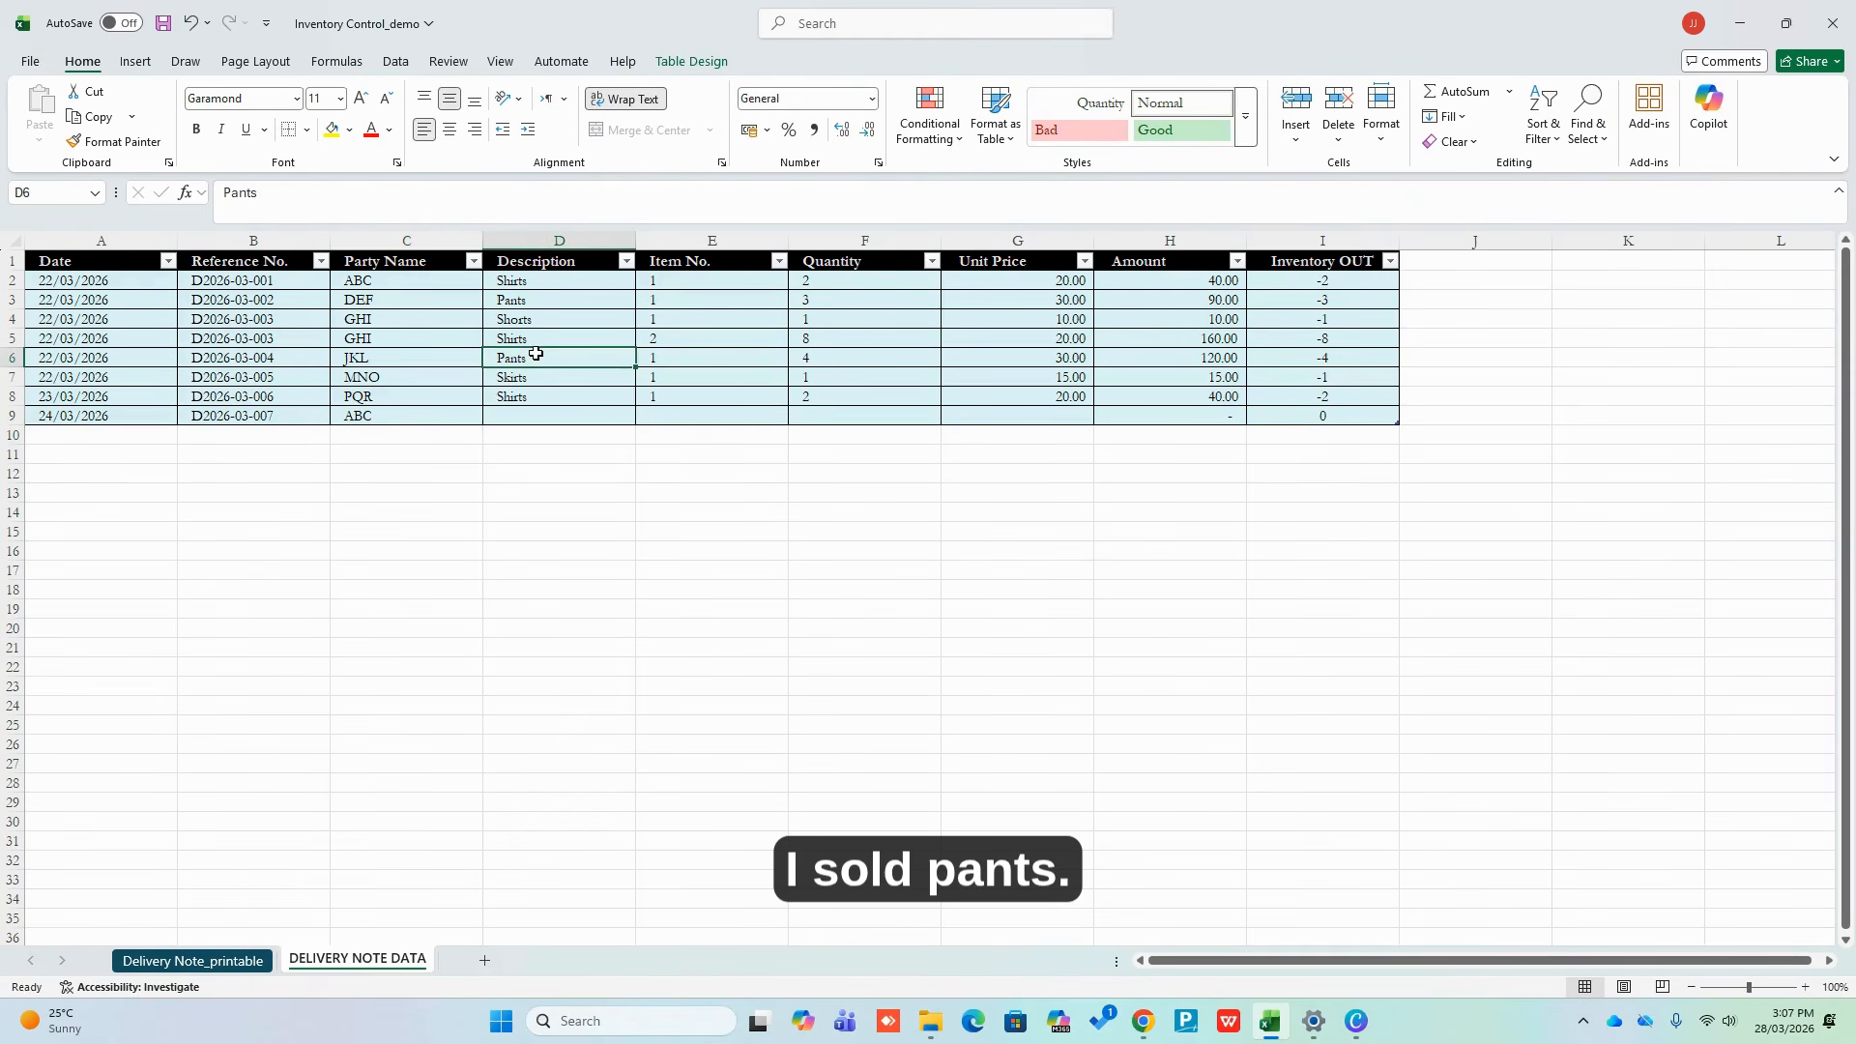
drag(536, 355, 803, 360)
key(ctrl+c)
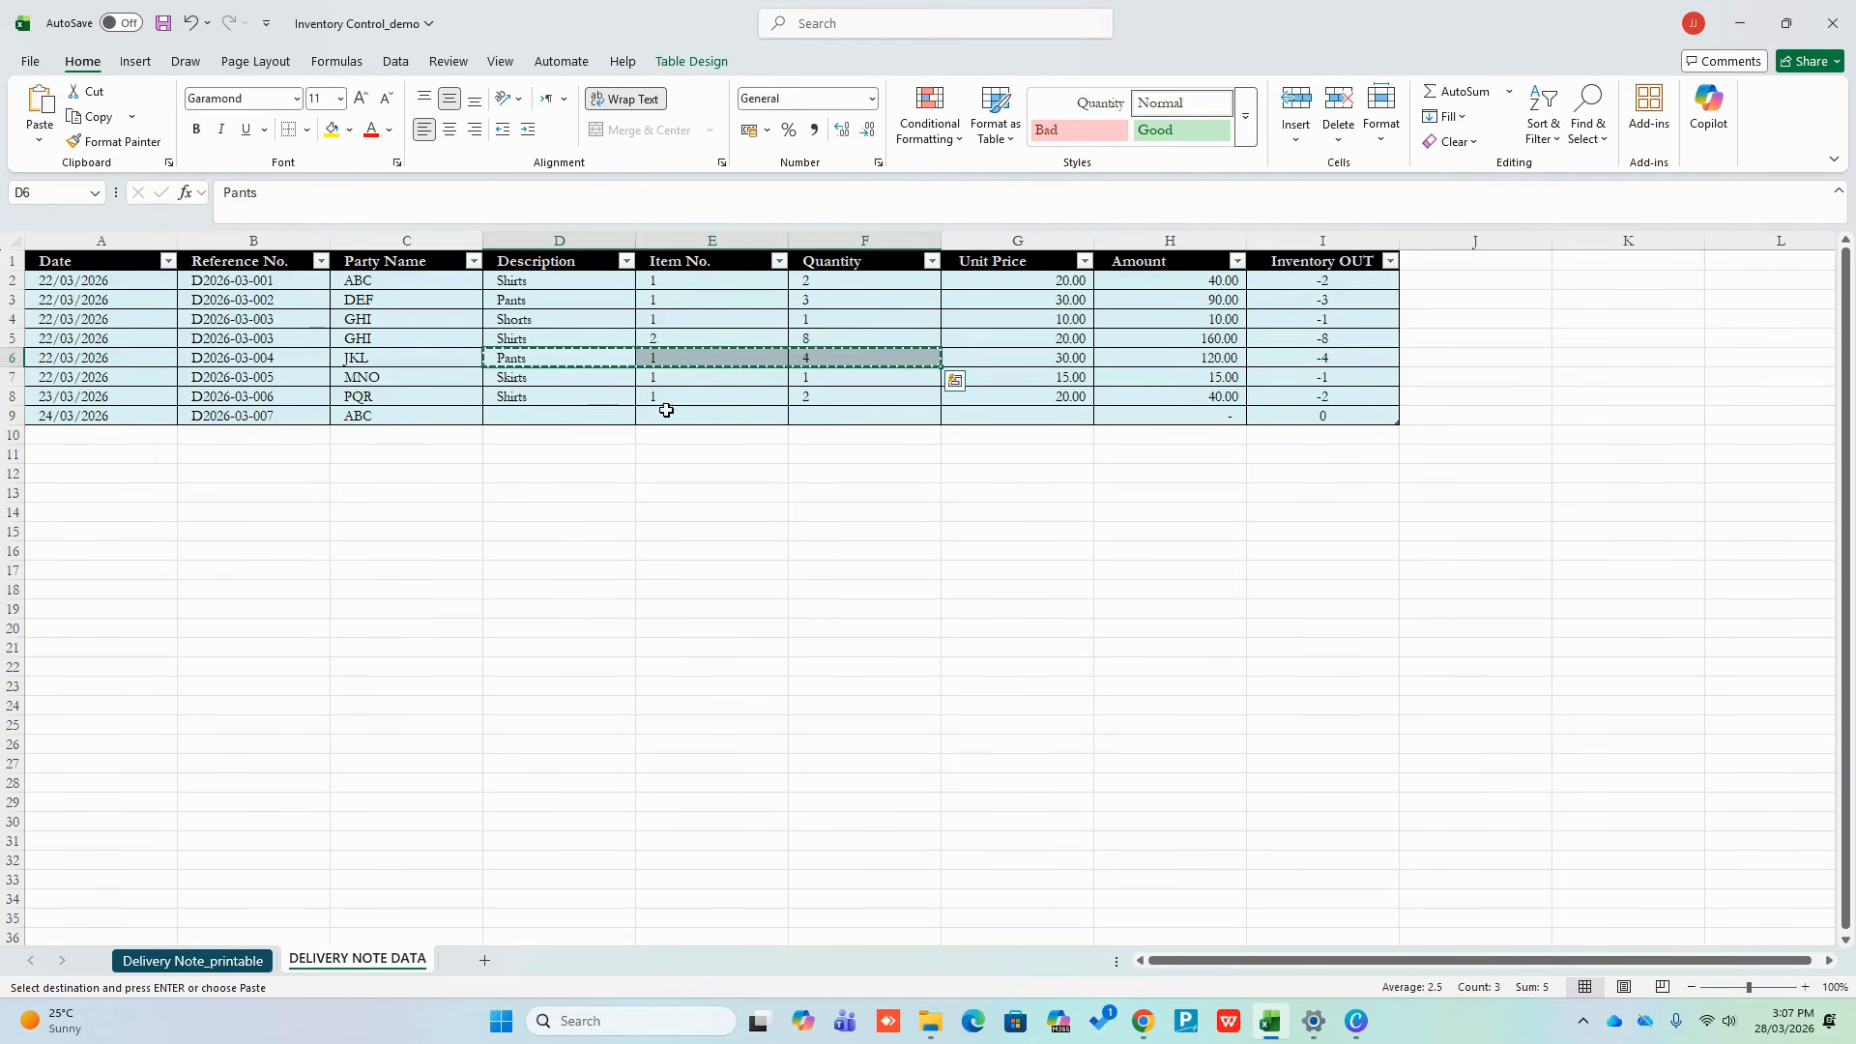
click(574, 413)
key(ctrl+v)
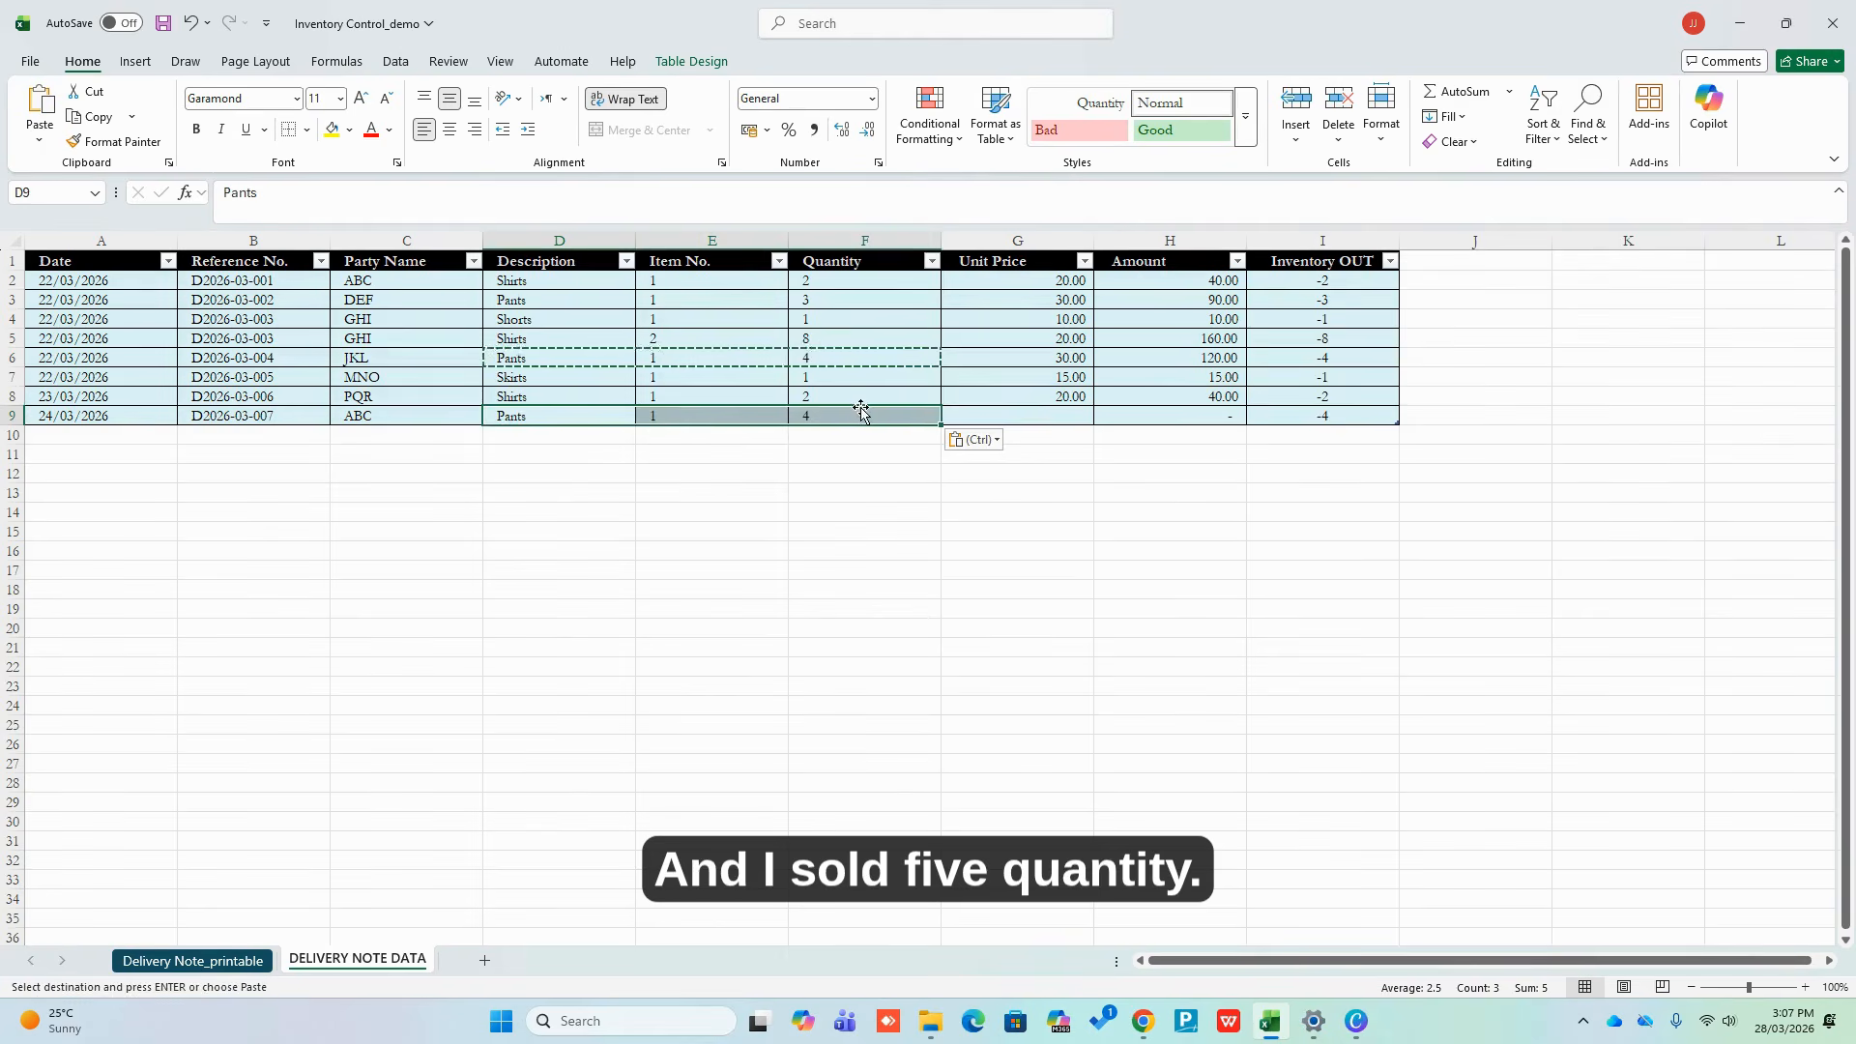
click(865, 413)
text(5)
key(Return)
Enter unit price 30 and confirm the amount comes to 150
key(Up)
key(Right)
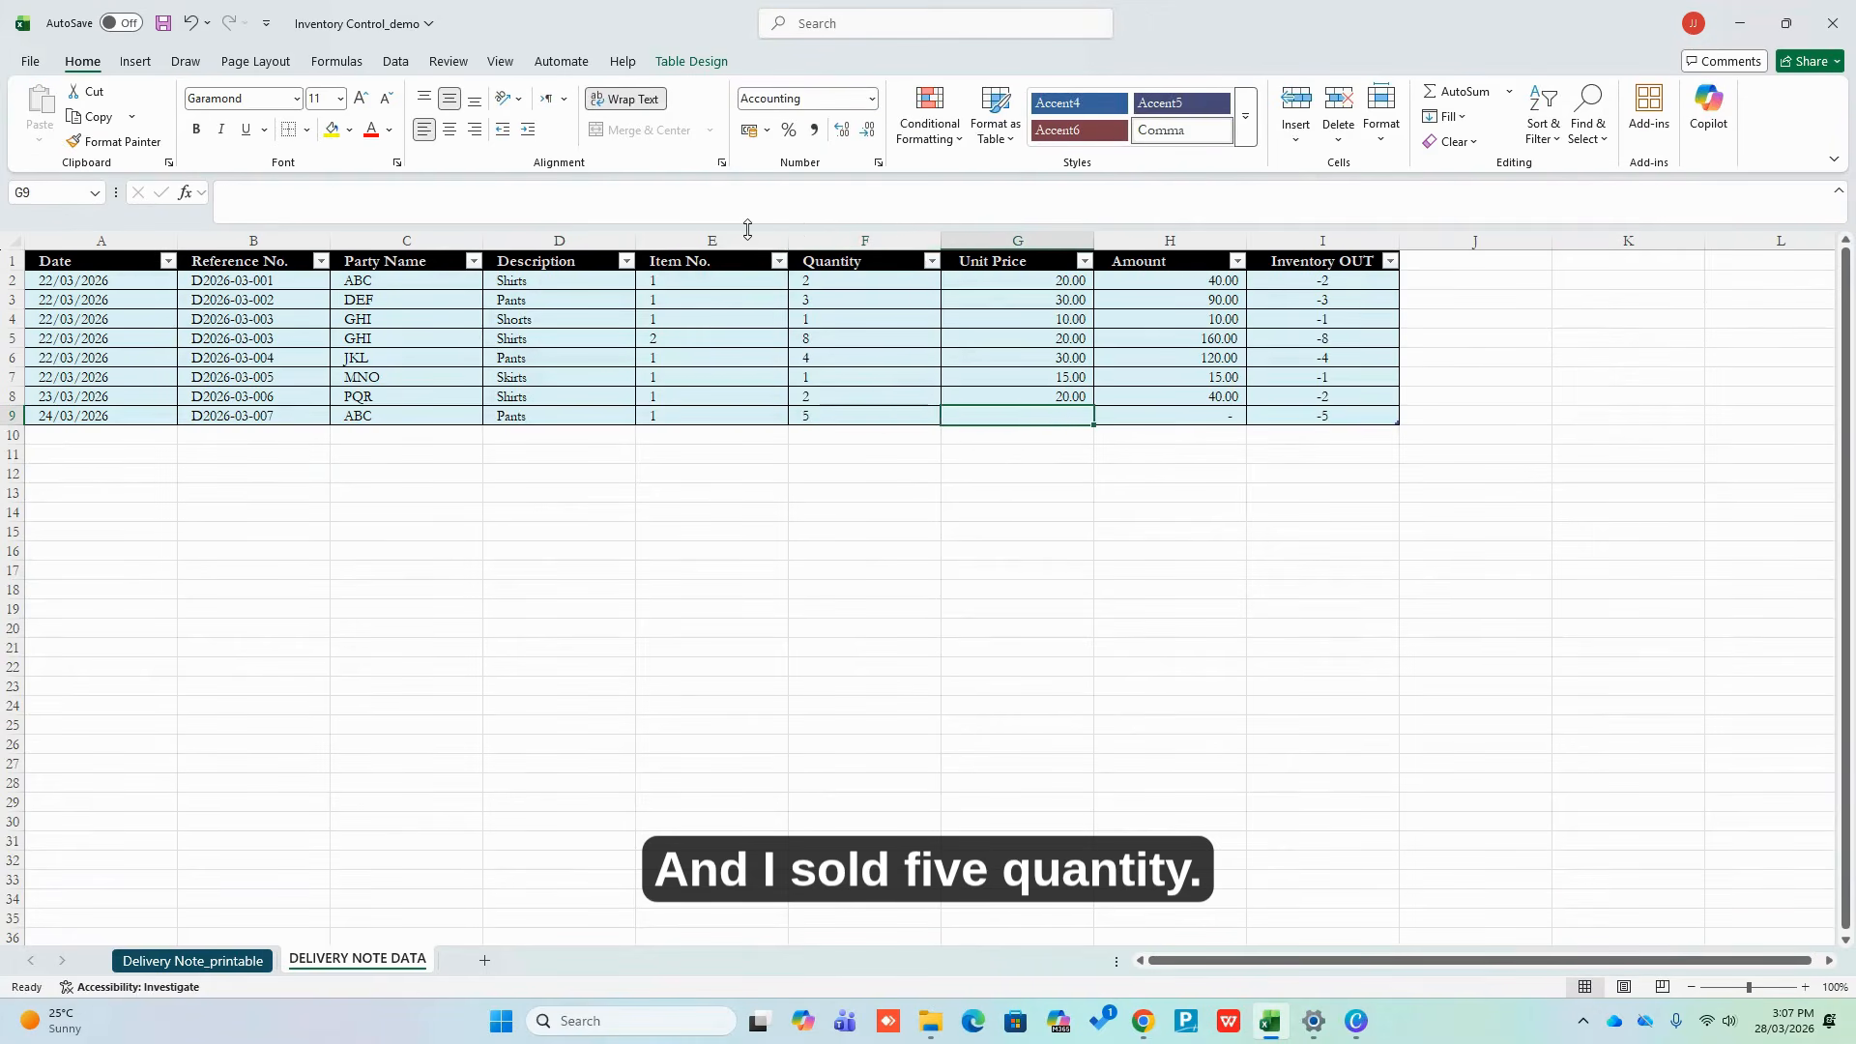
text(30)
key(Return)
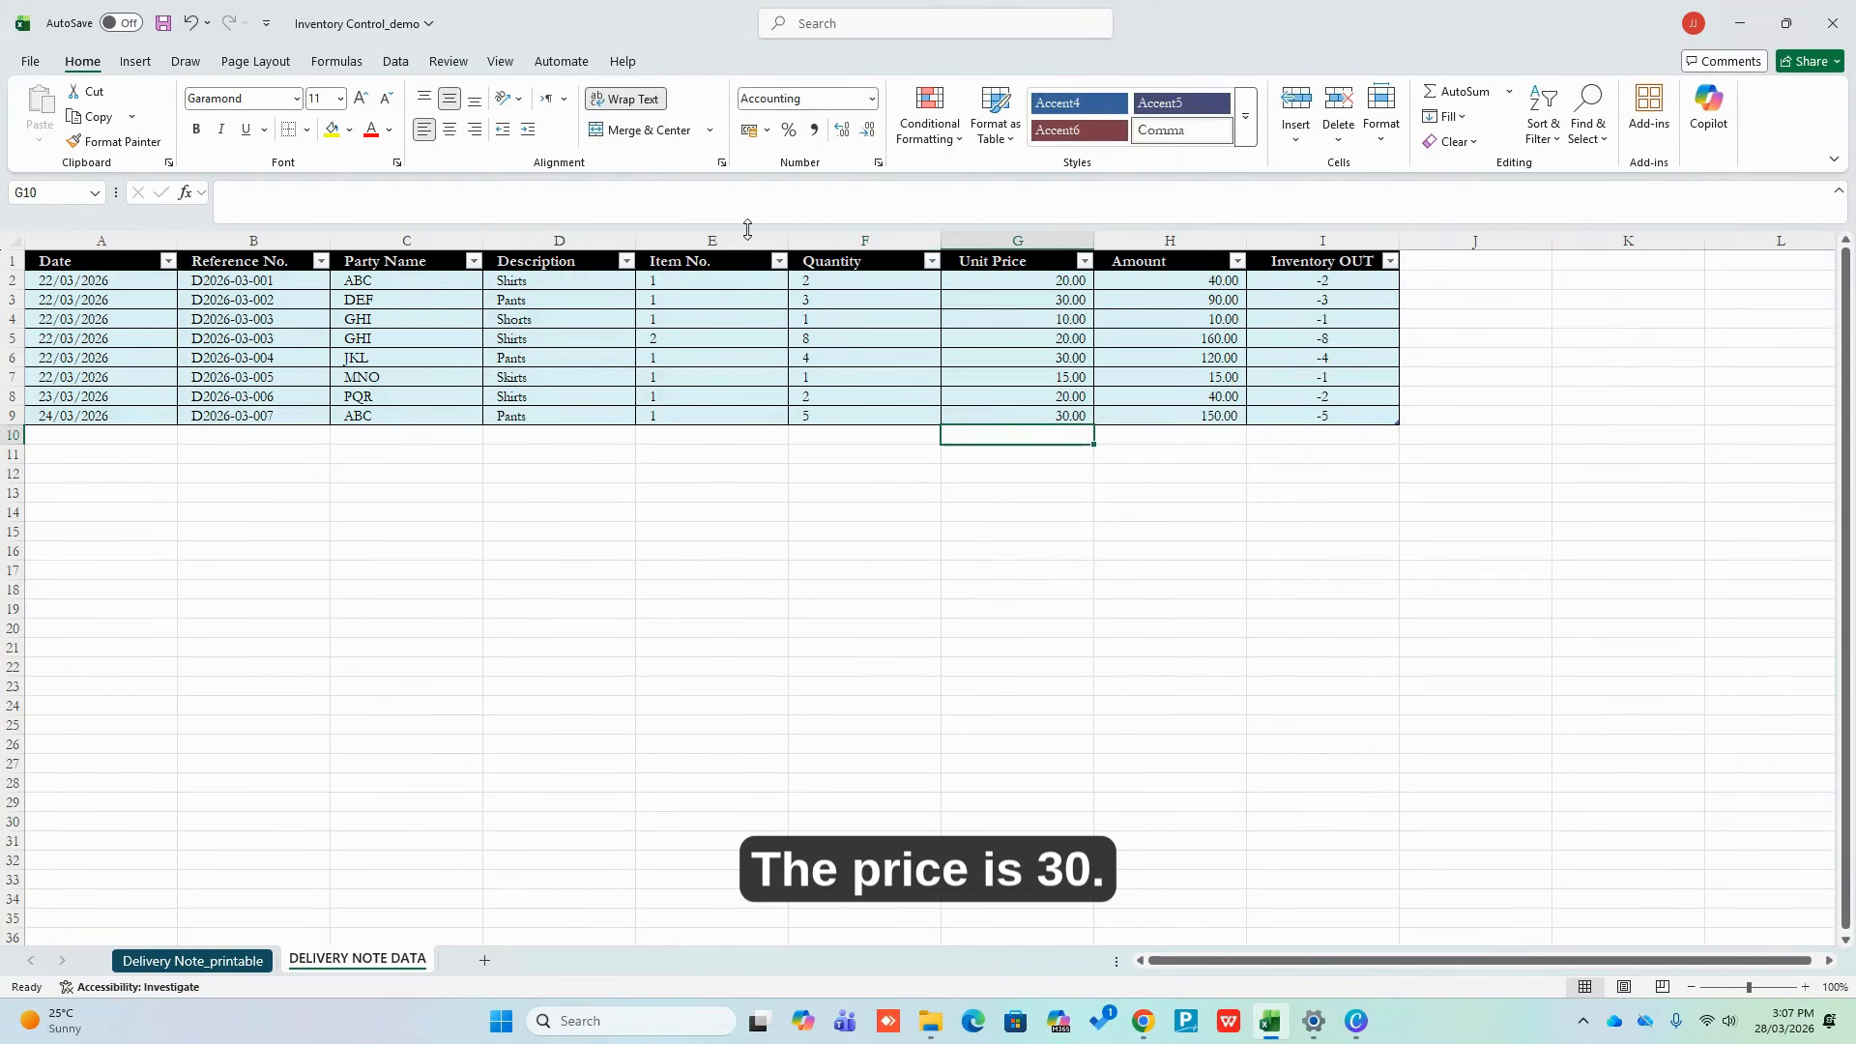
key(Up)
key(Right)
click(497, 509)
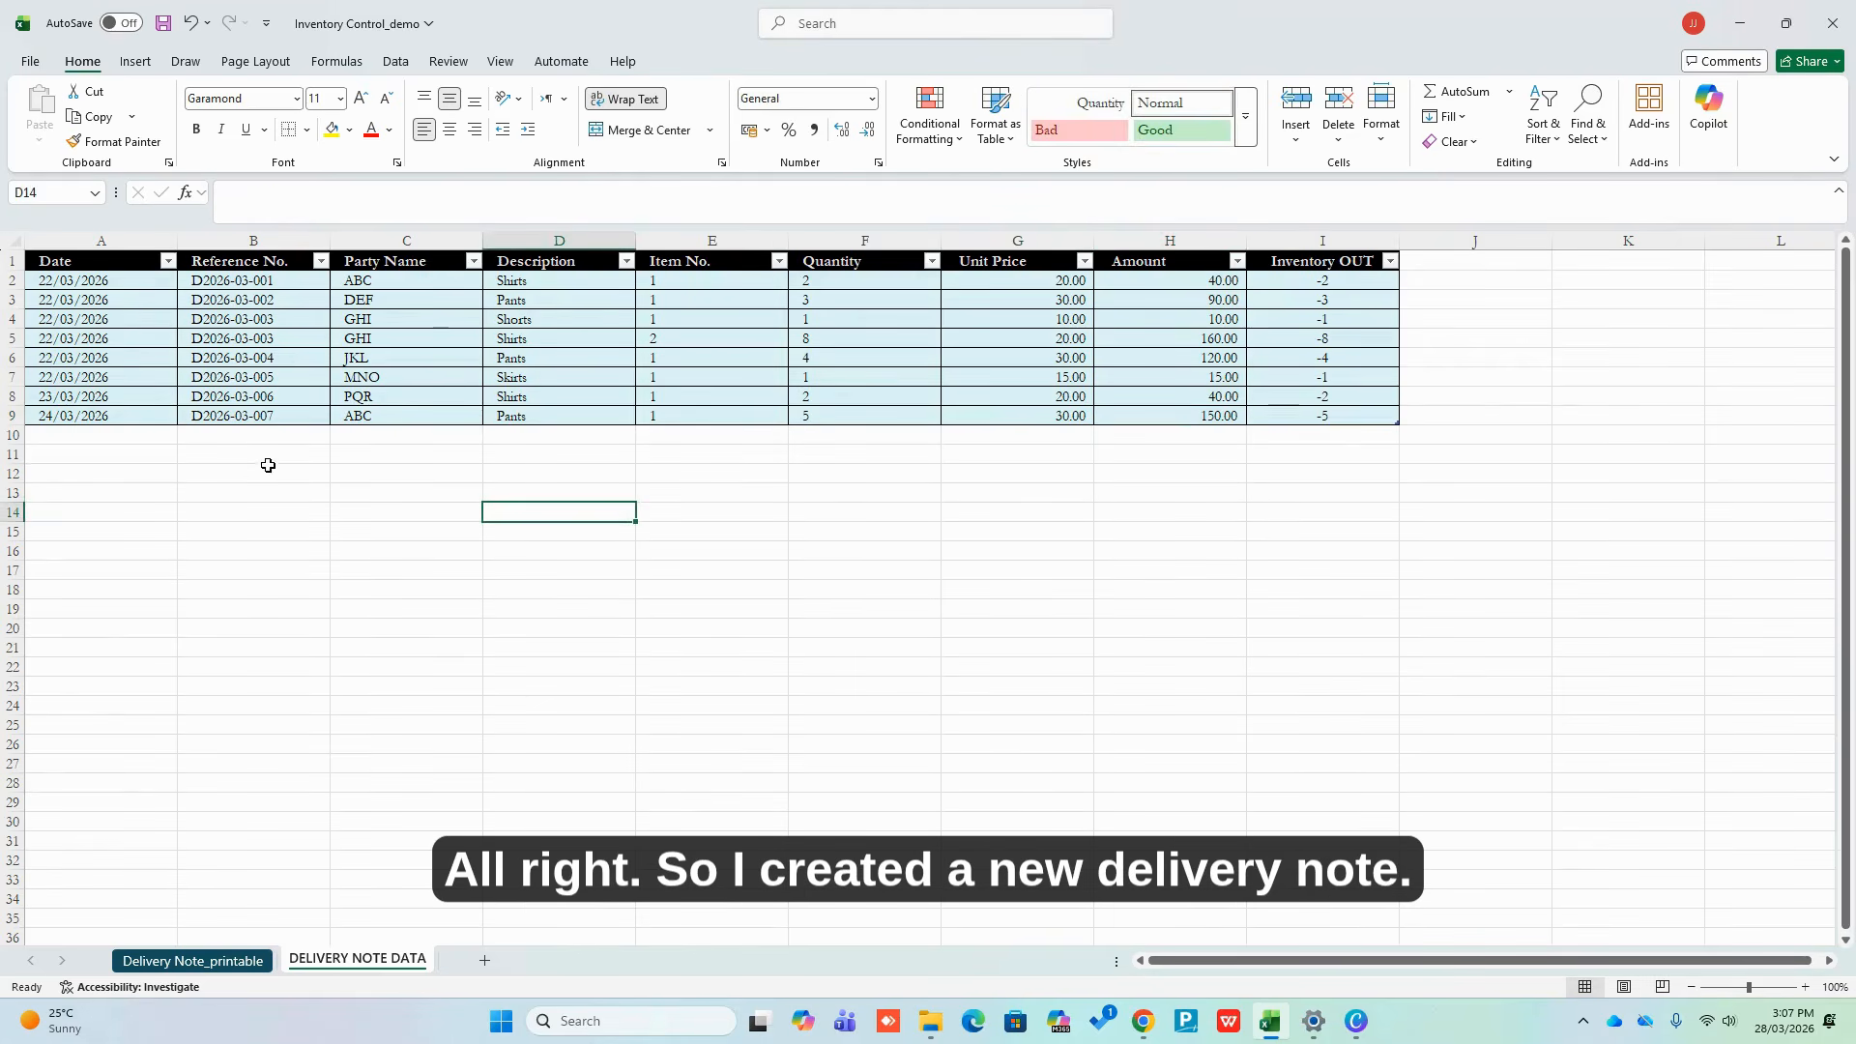
Add row 10 dated 25/03/2026 with reference D2026-03-008 for party PQR
click(279, 417)
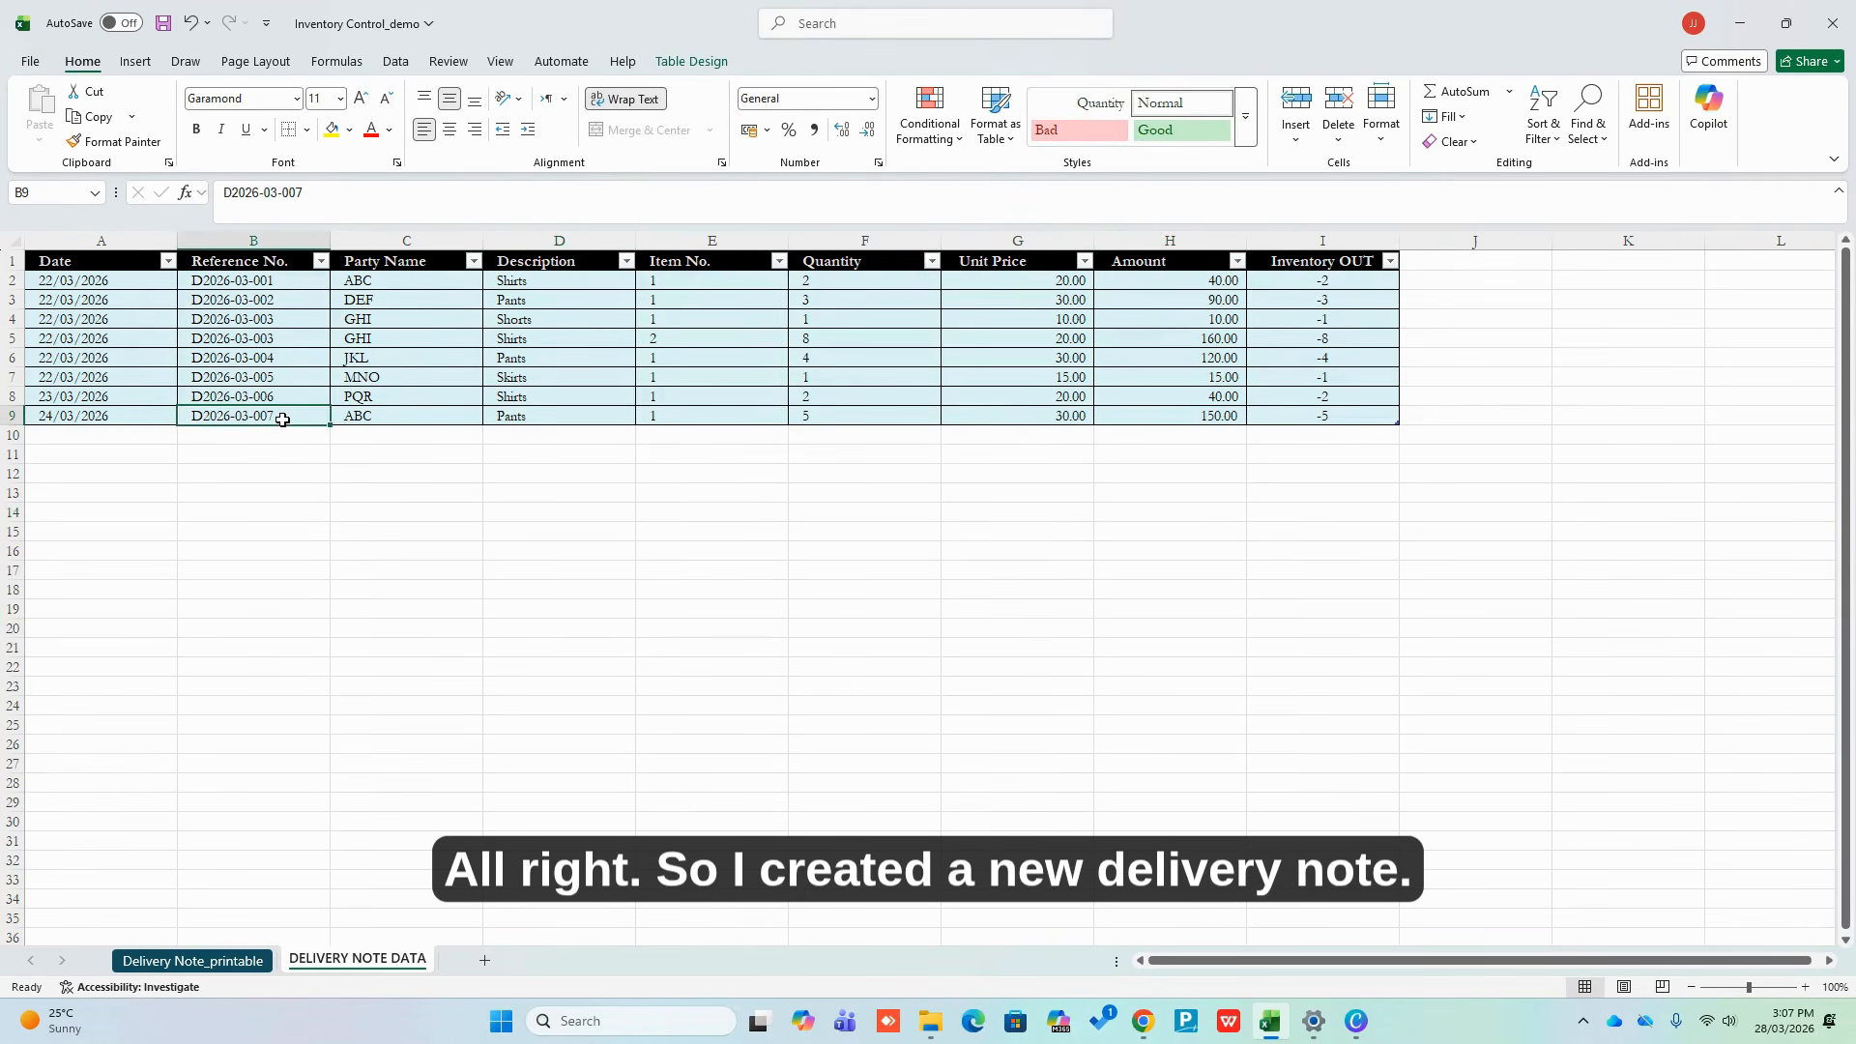
key(Right)
key(Right)
key(Right)
key(Right)
key(Right)
key(Right)
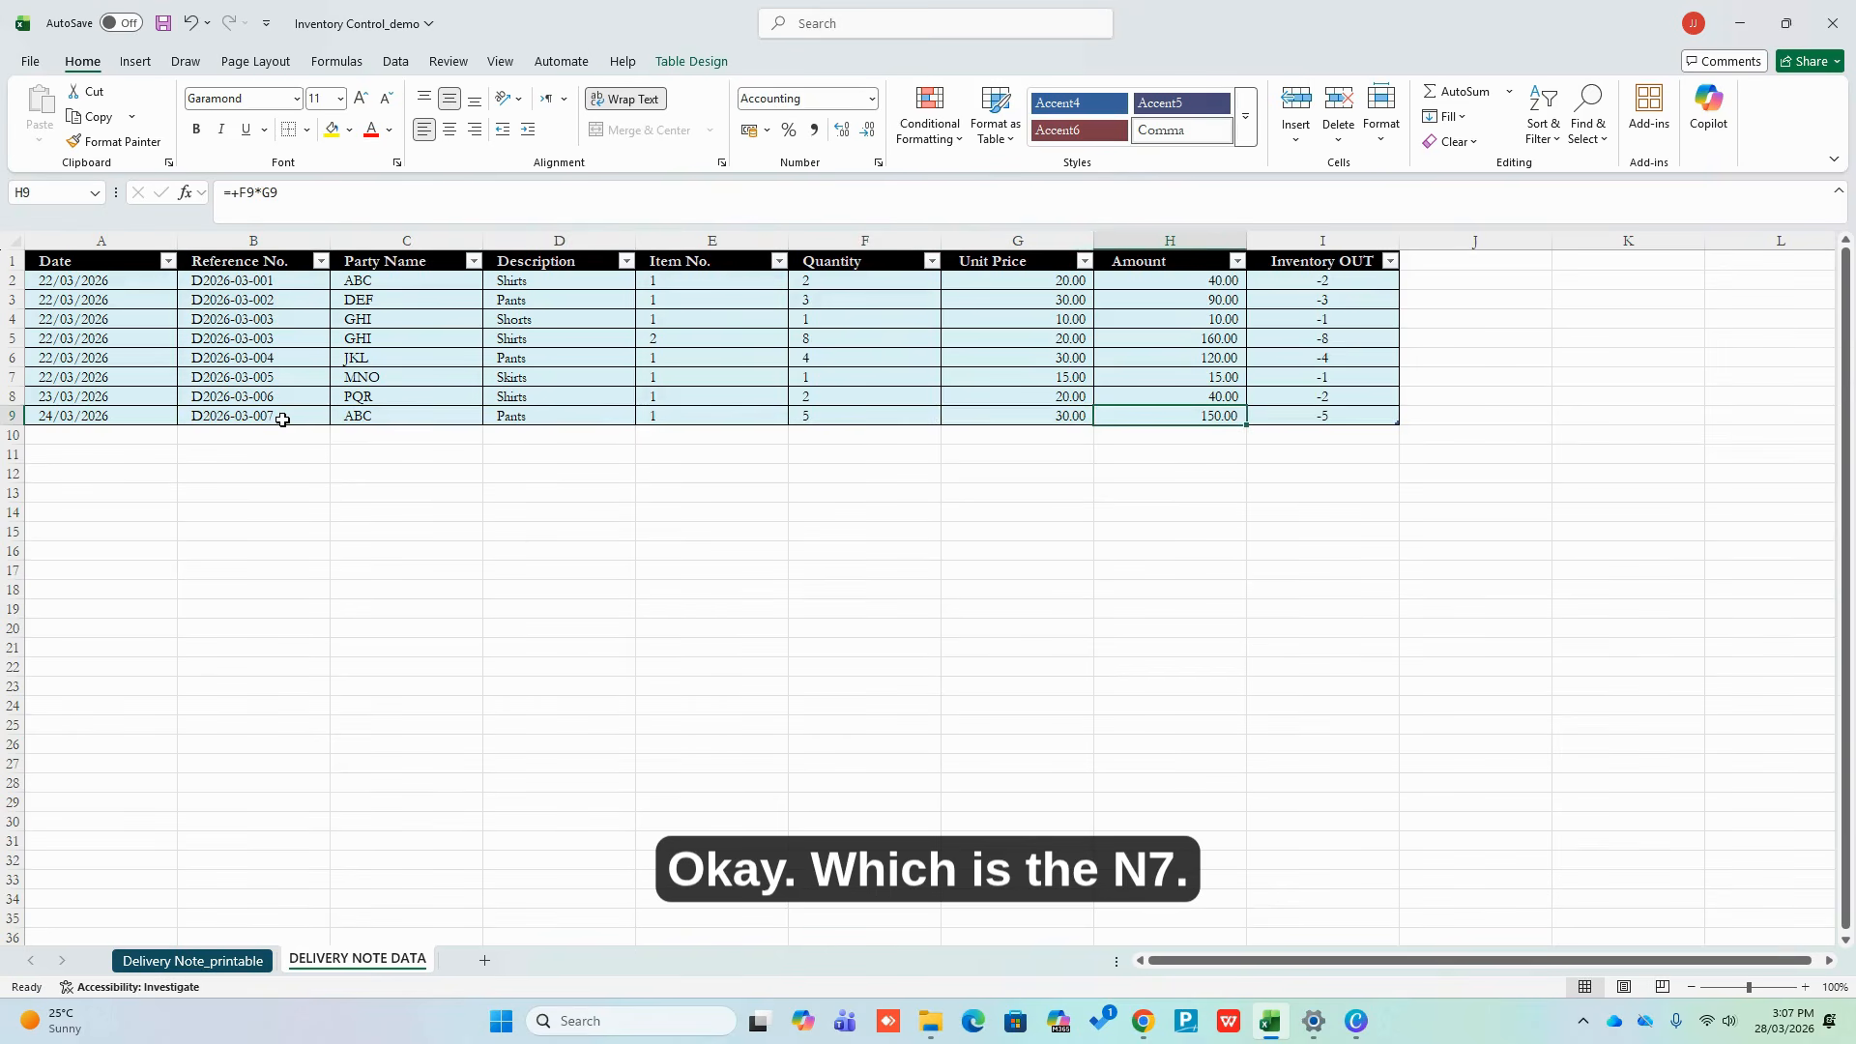
key(Right)
key(Tab)
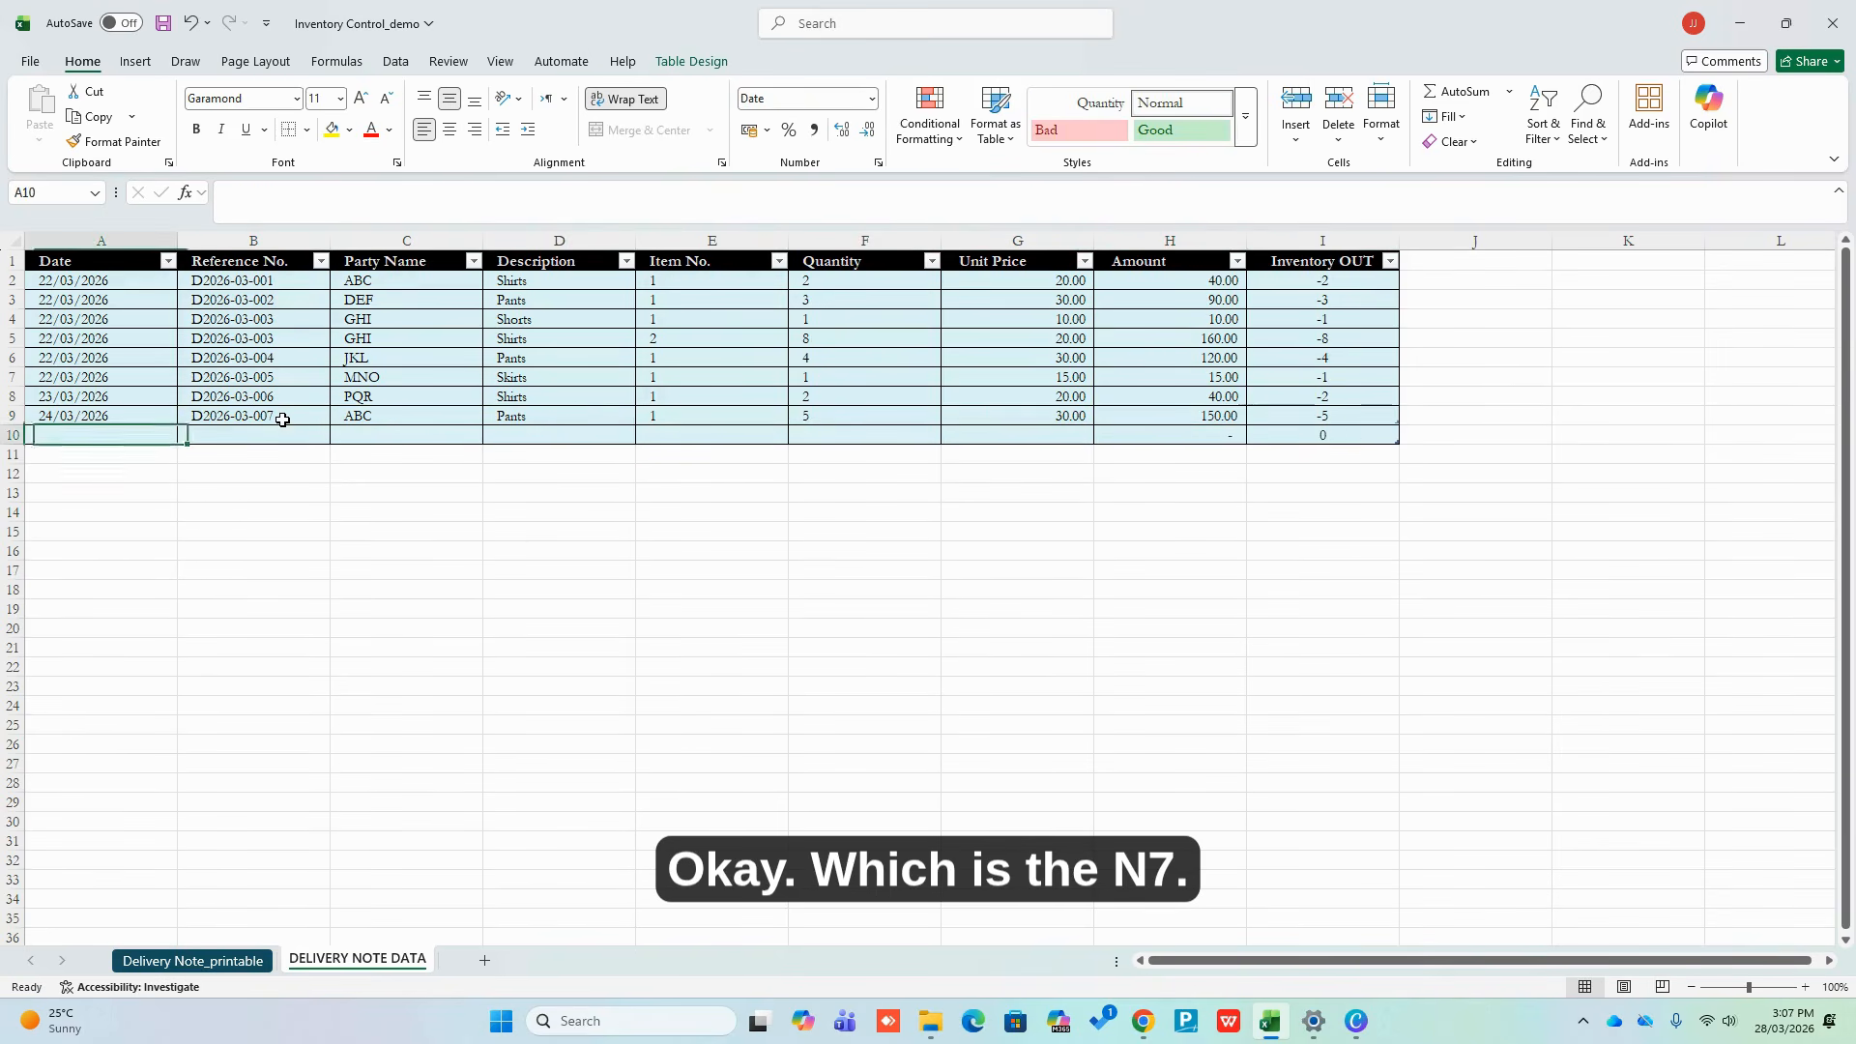
text(25/3/)
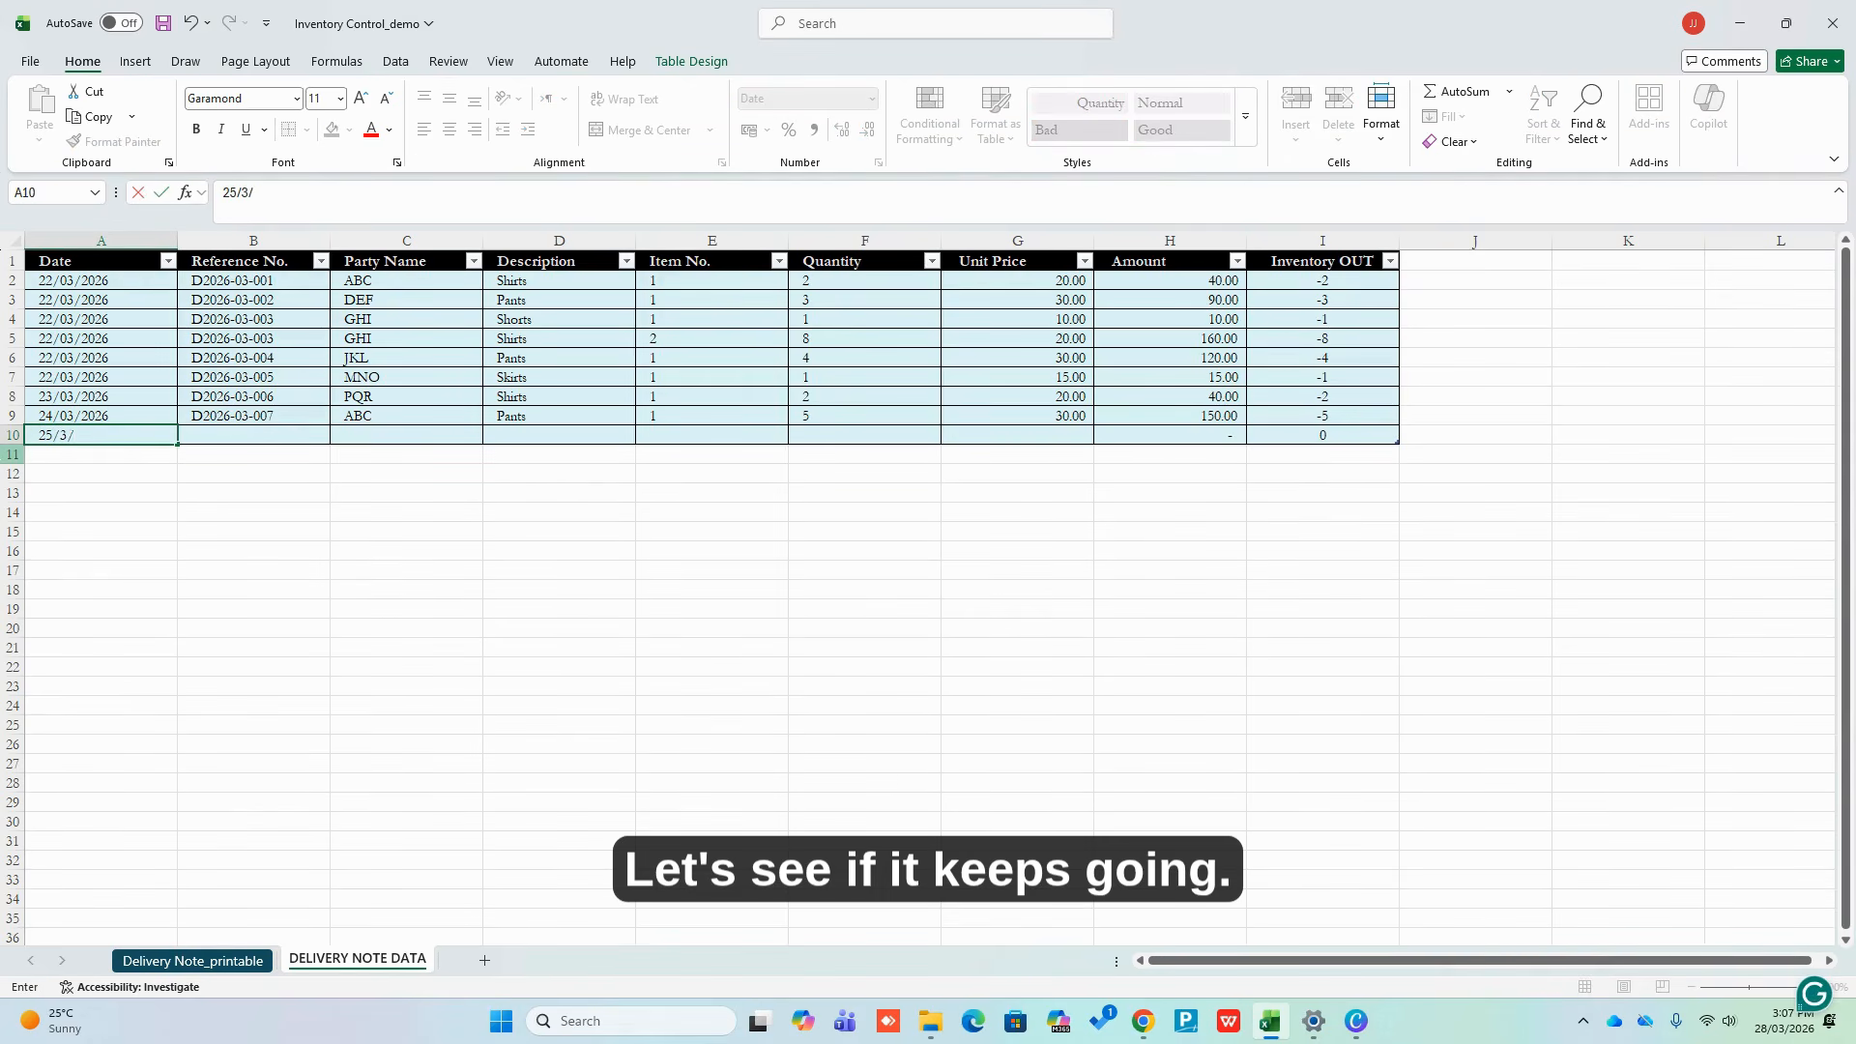
key(Tab)
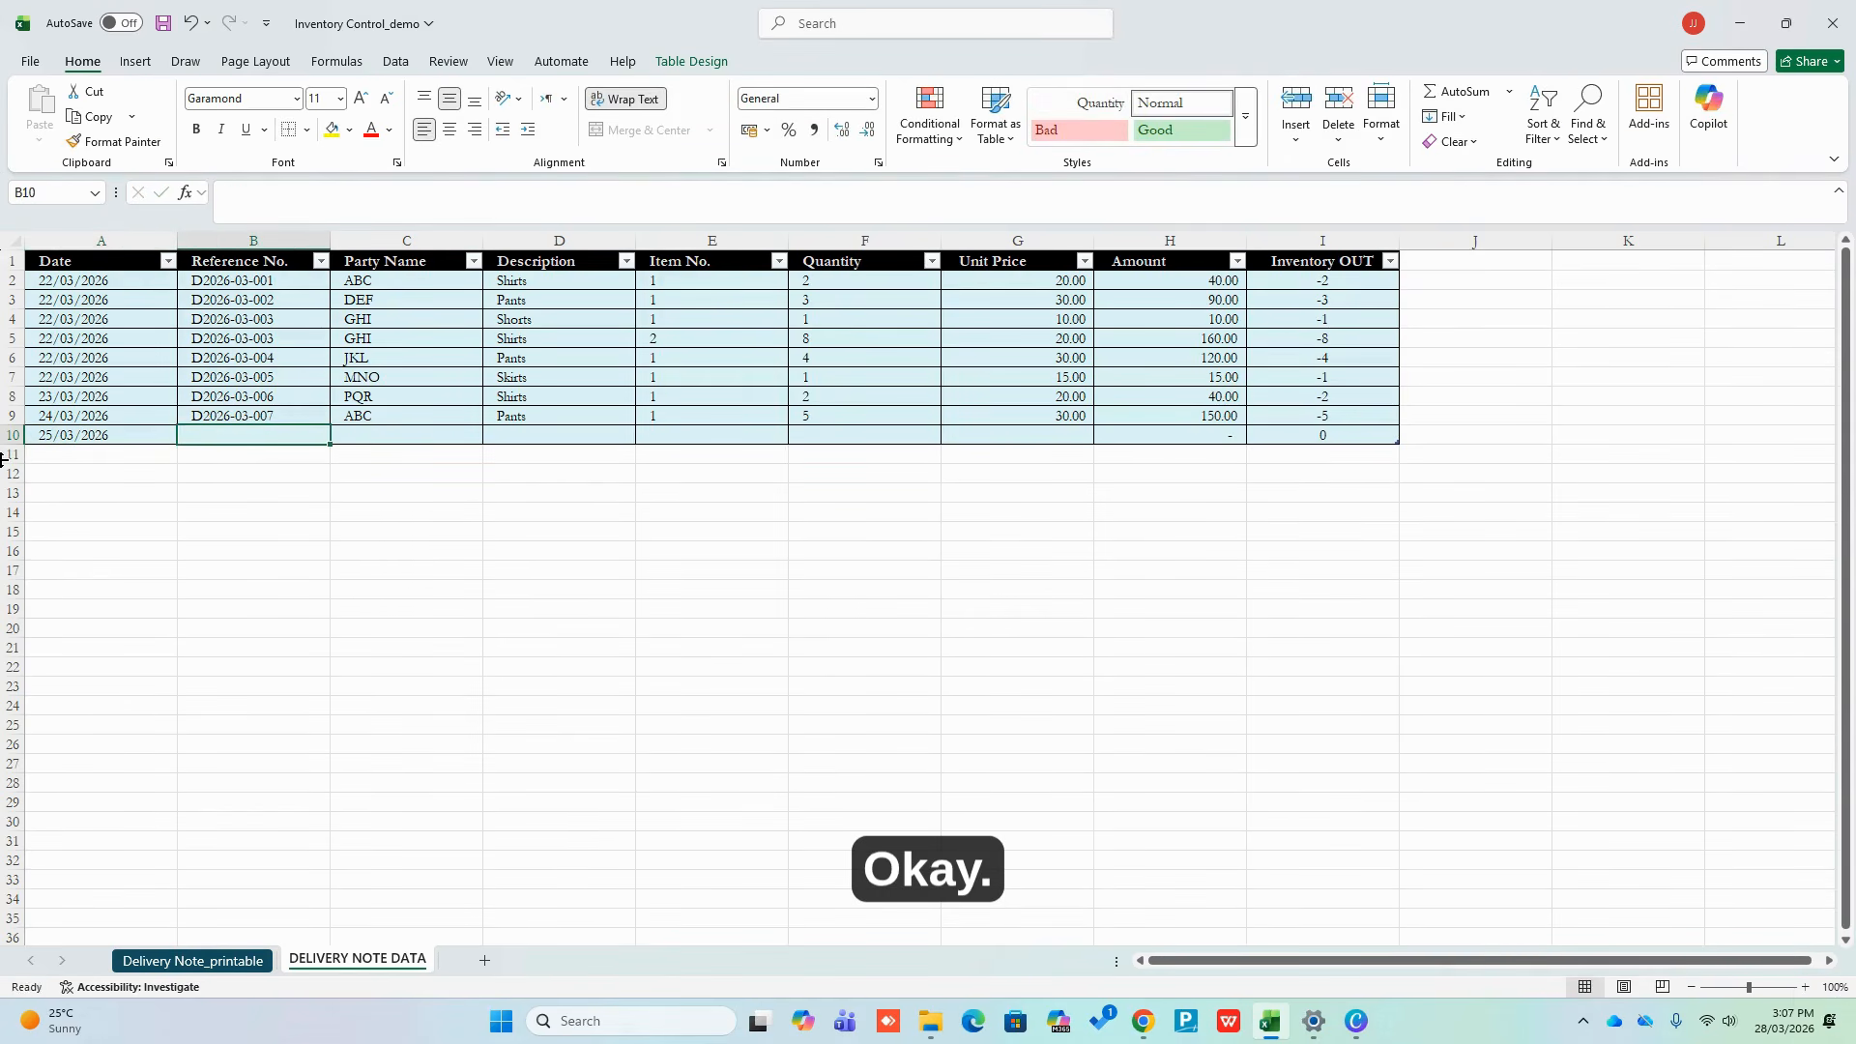
key(ctrl+d)
key(F2)
key(BackSpace)
text(8)
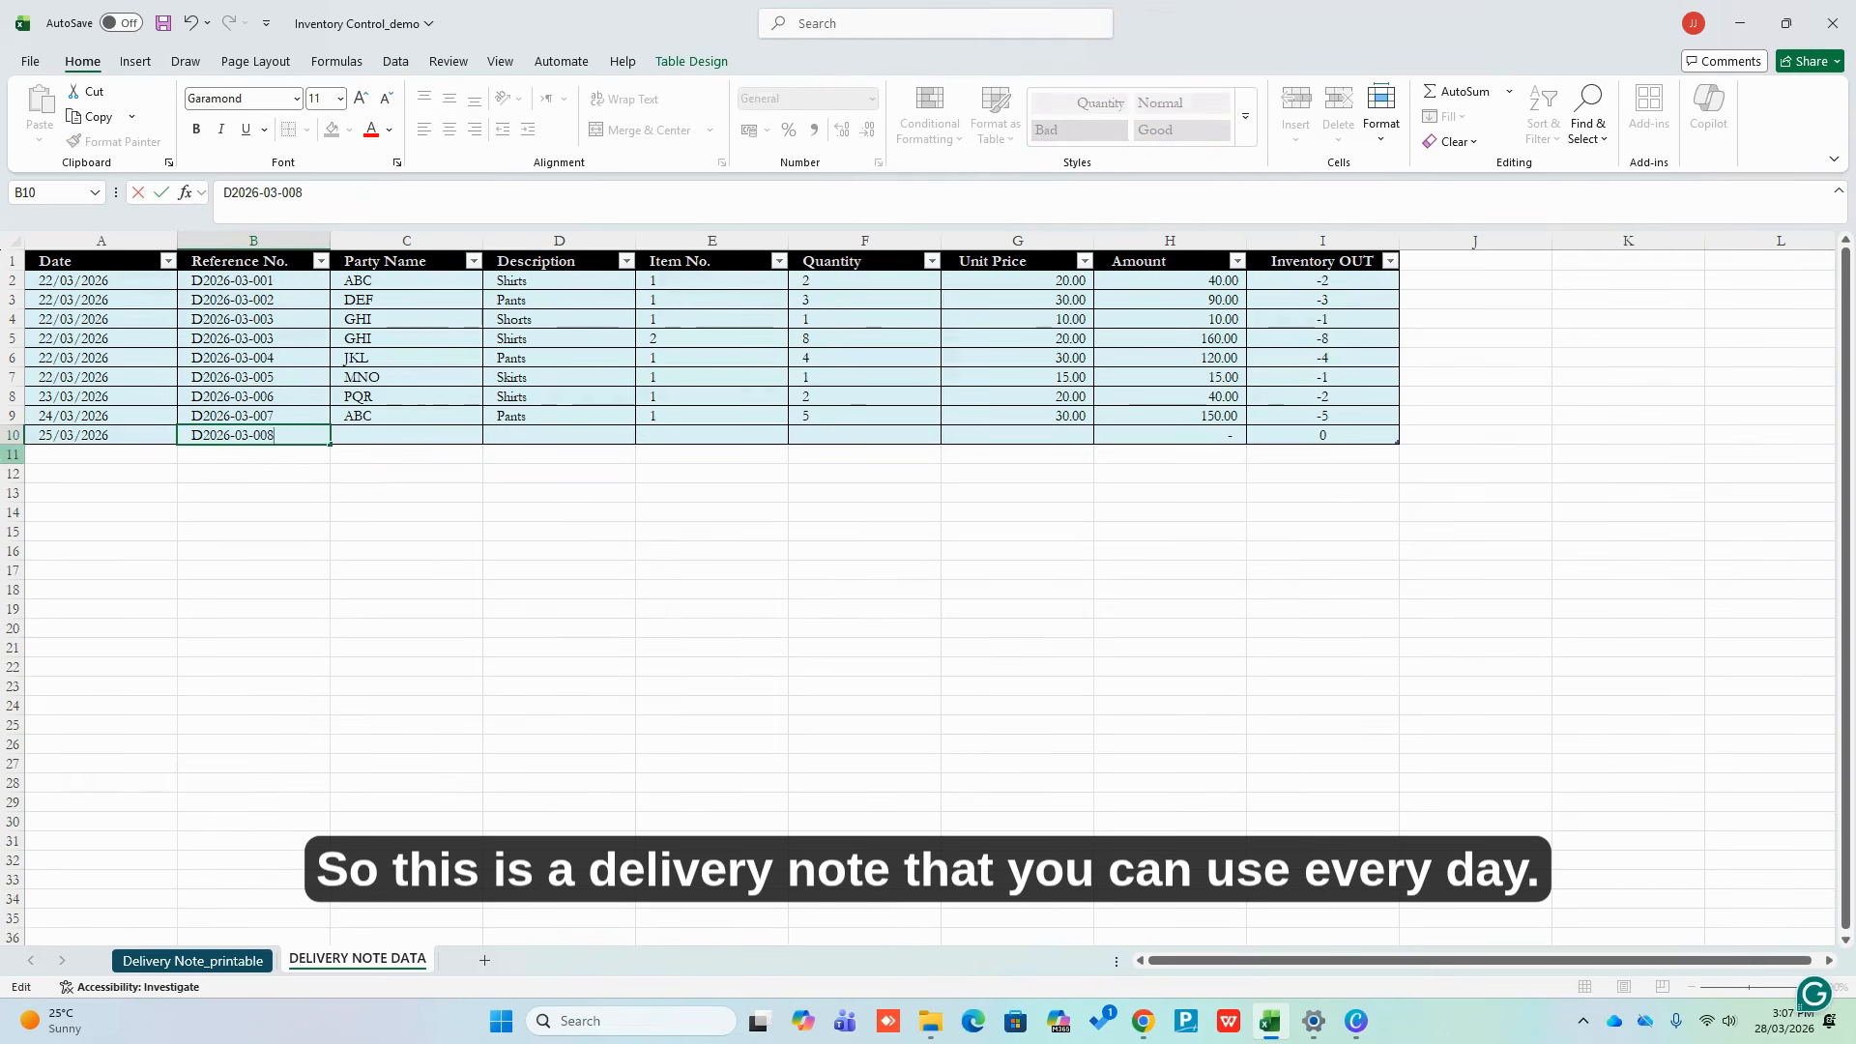
key(Tab)
text(PQR)
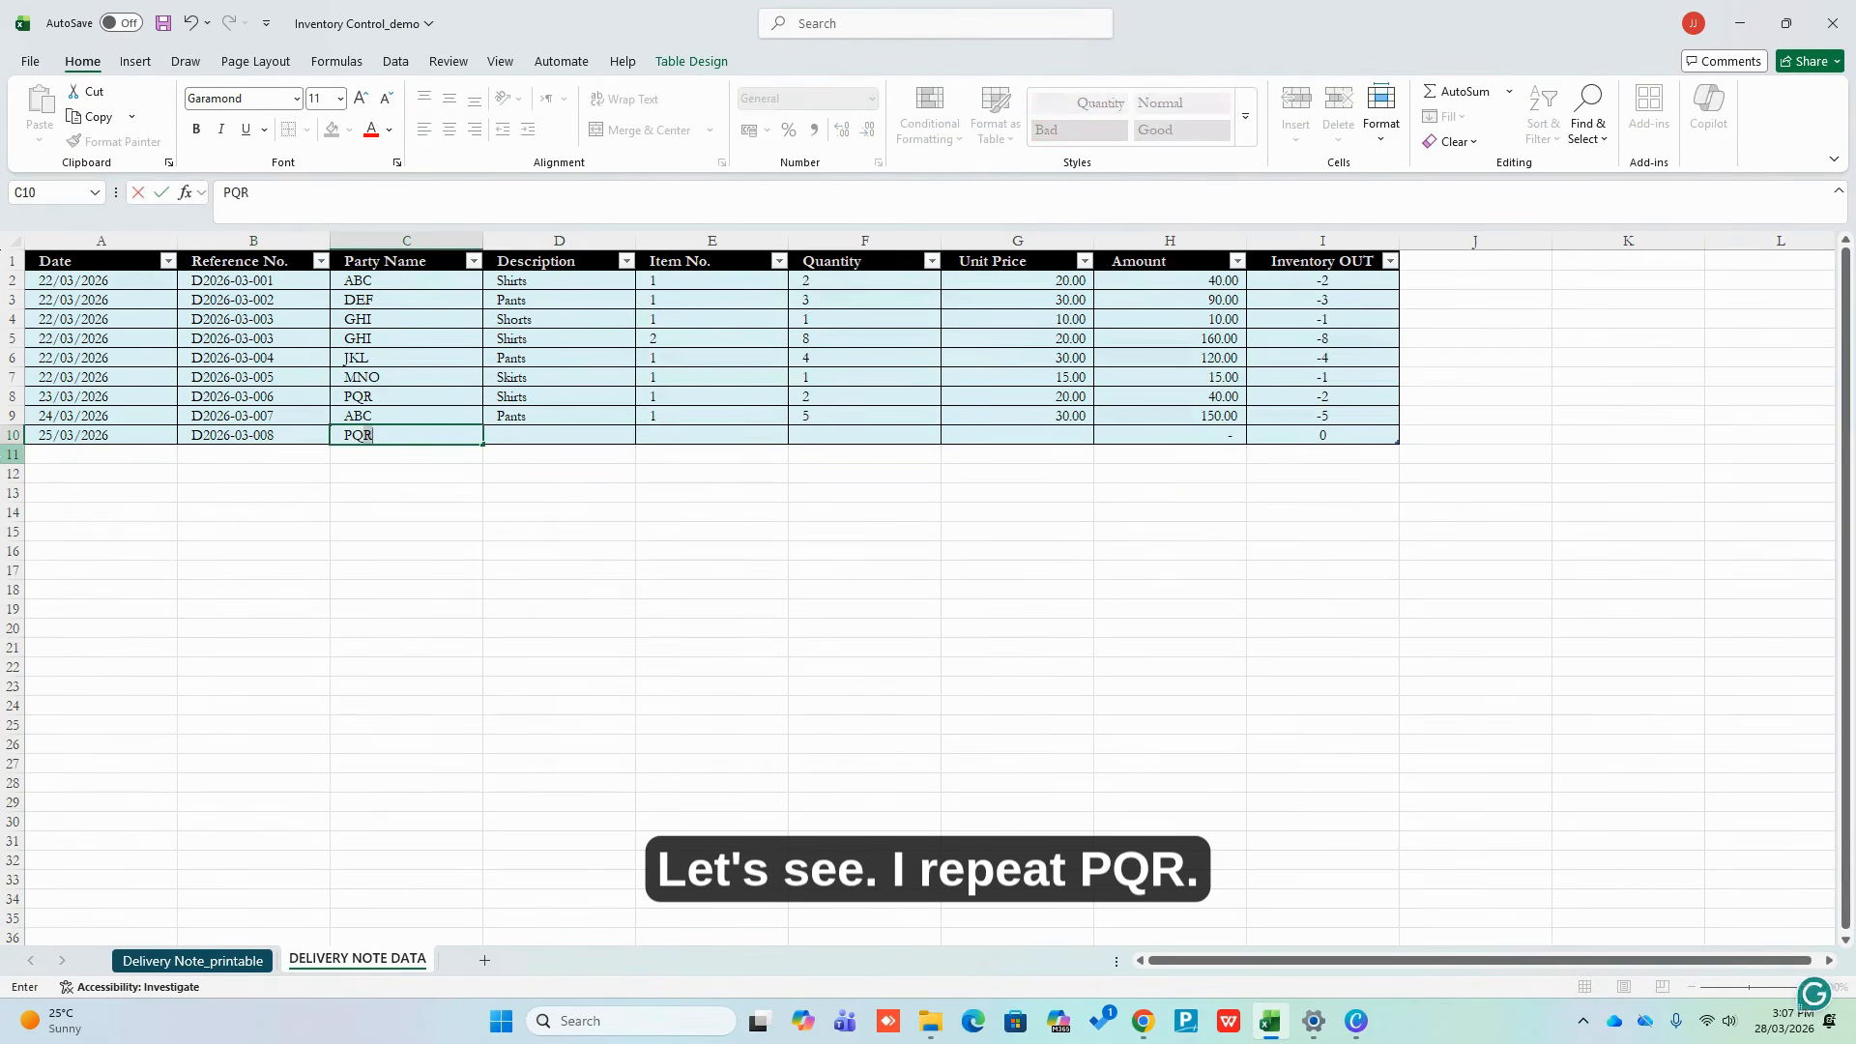
key(Tab)
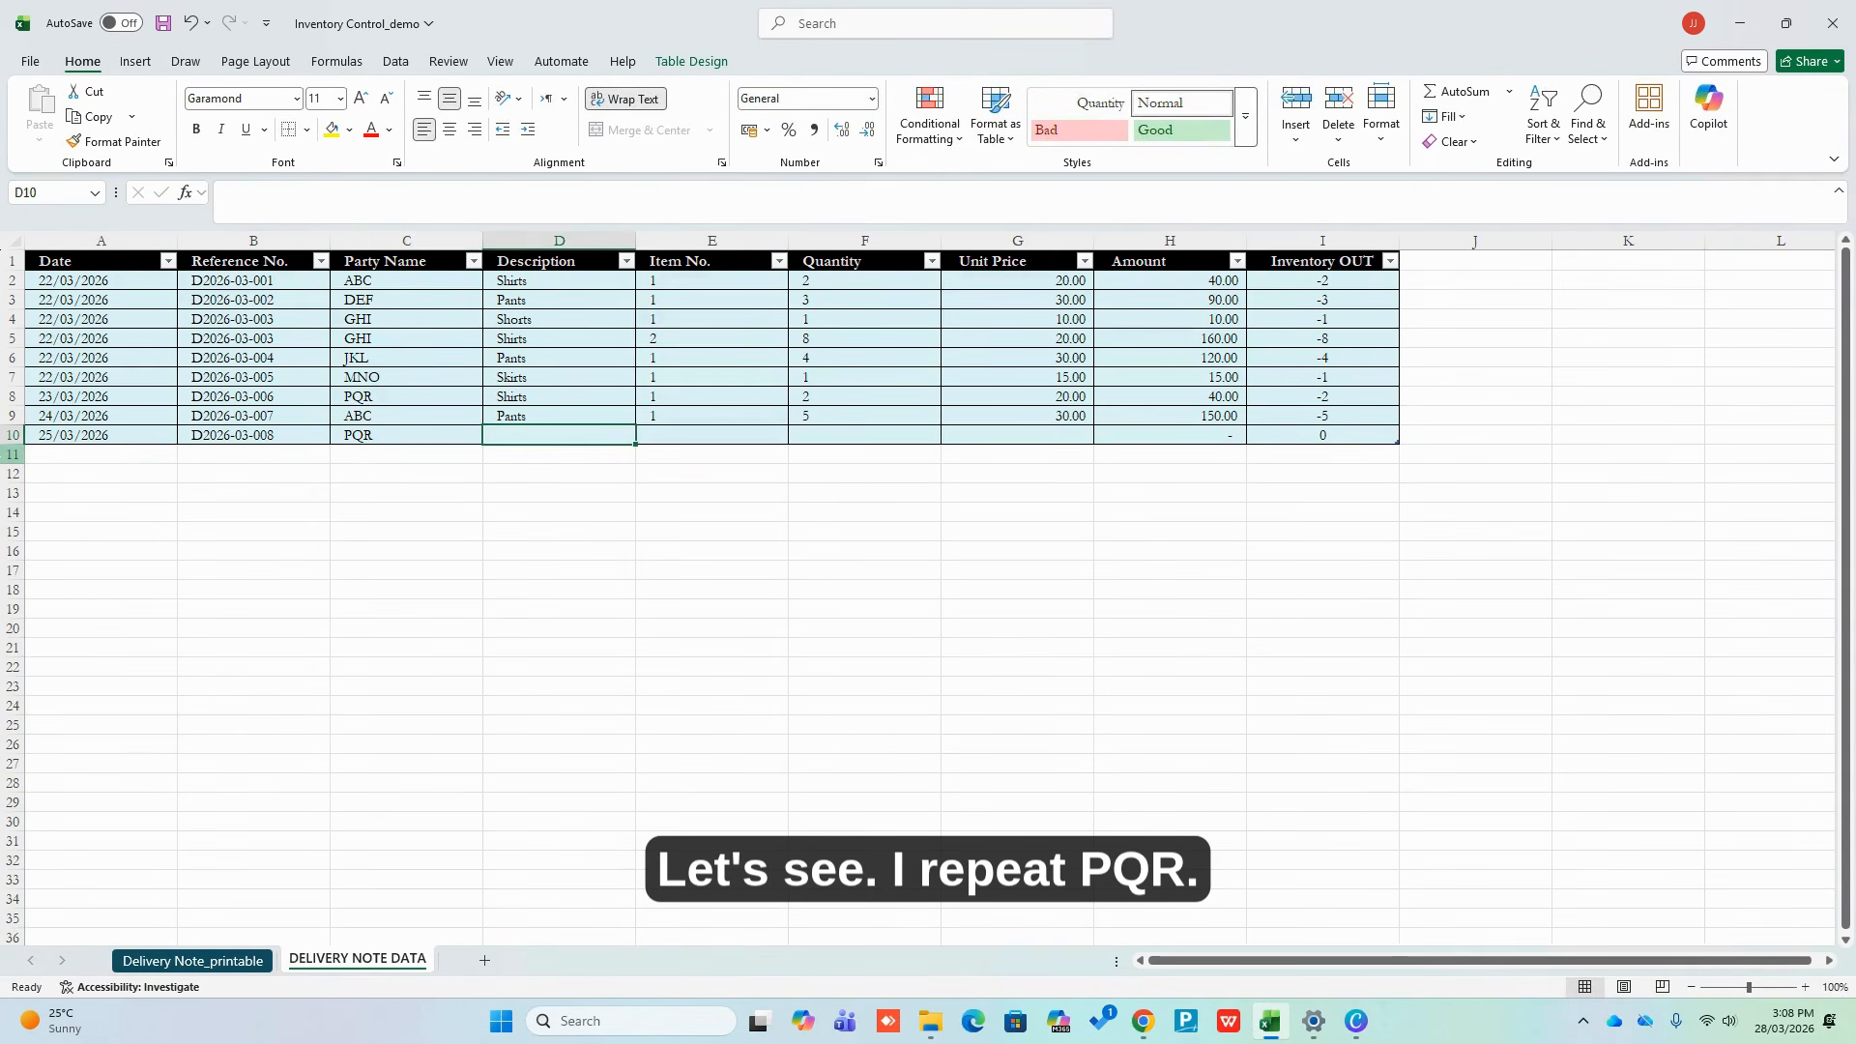
Fill in Skirts, item 1, quantity 10 at unit price 20, giving 200
text(Skirts)
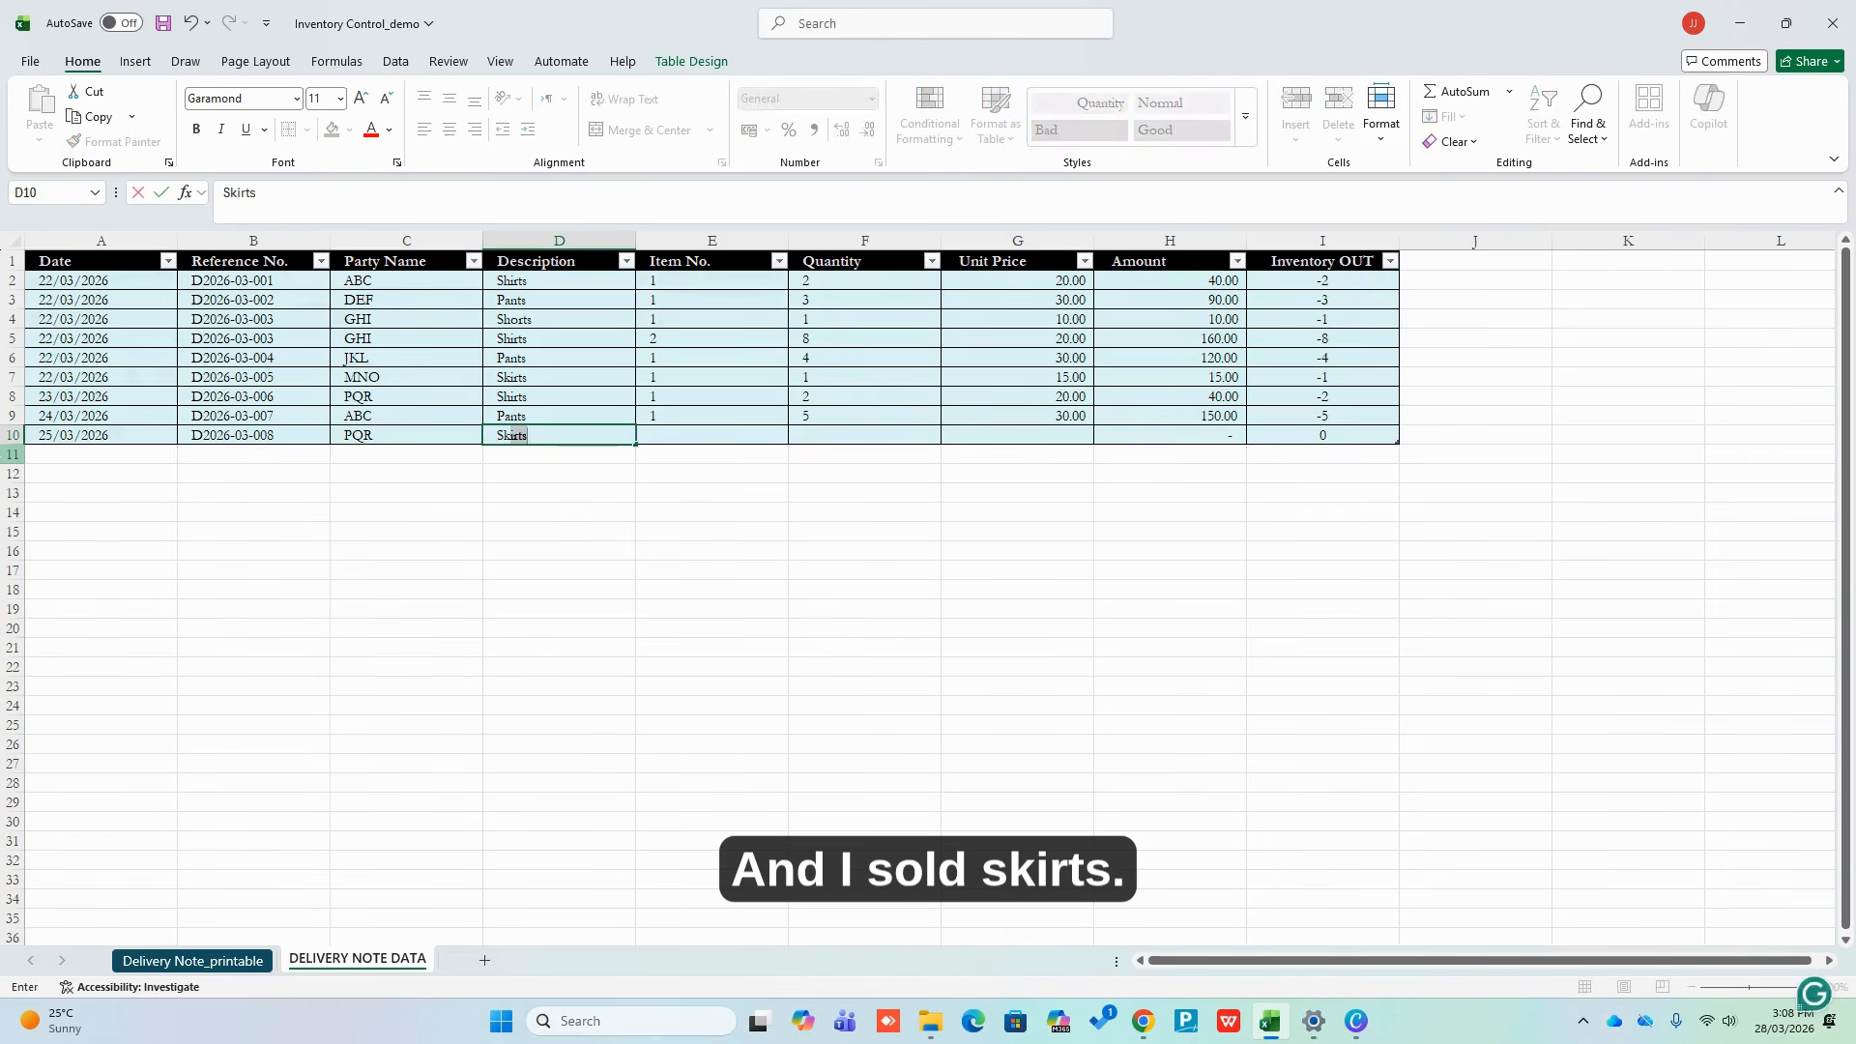
key(Tab)
text(2)
key(Return)
key(Up)
key(Right)
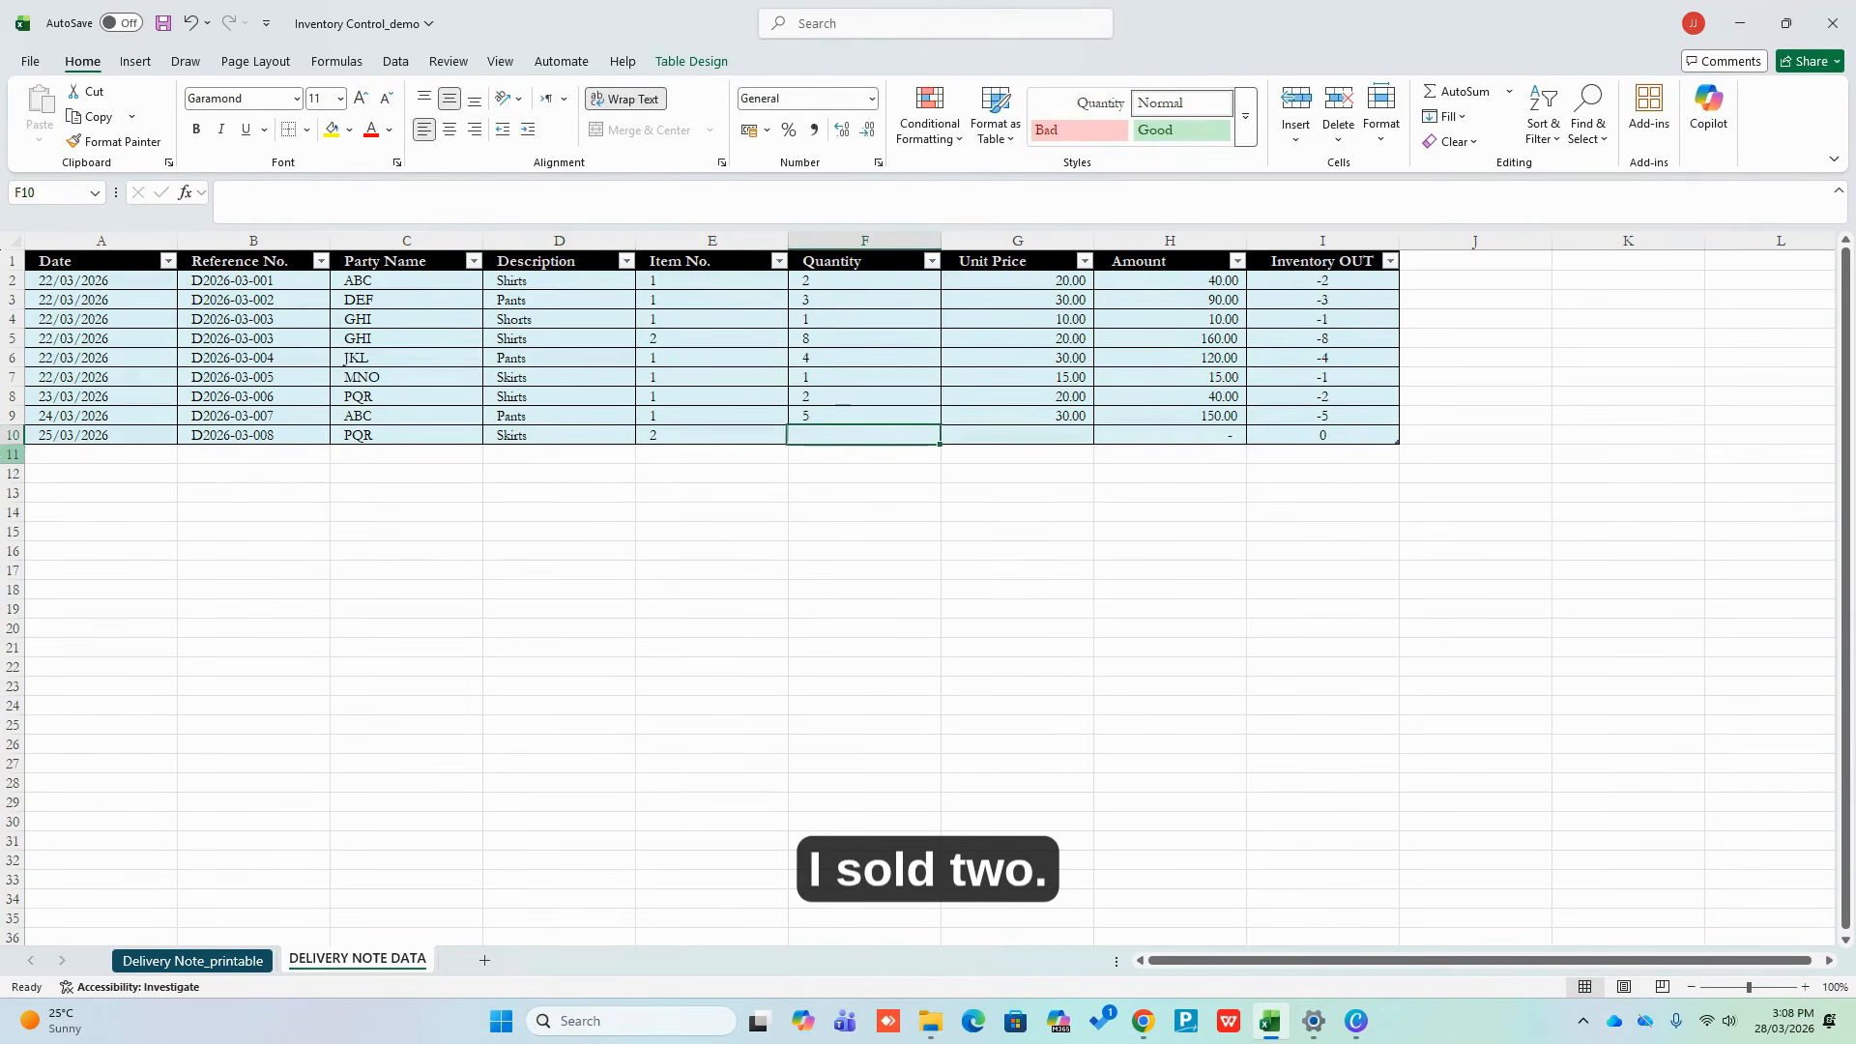
key(Left)
text(1)
key(Tab)
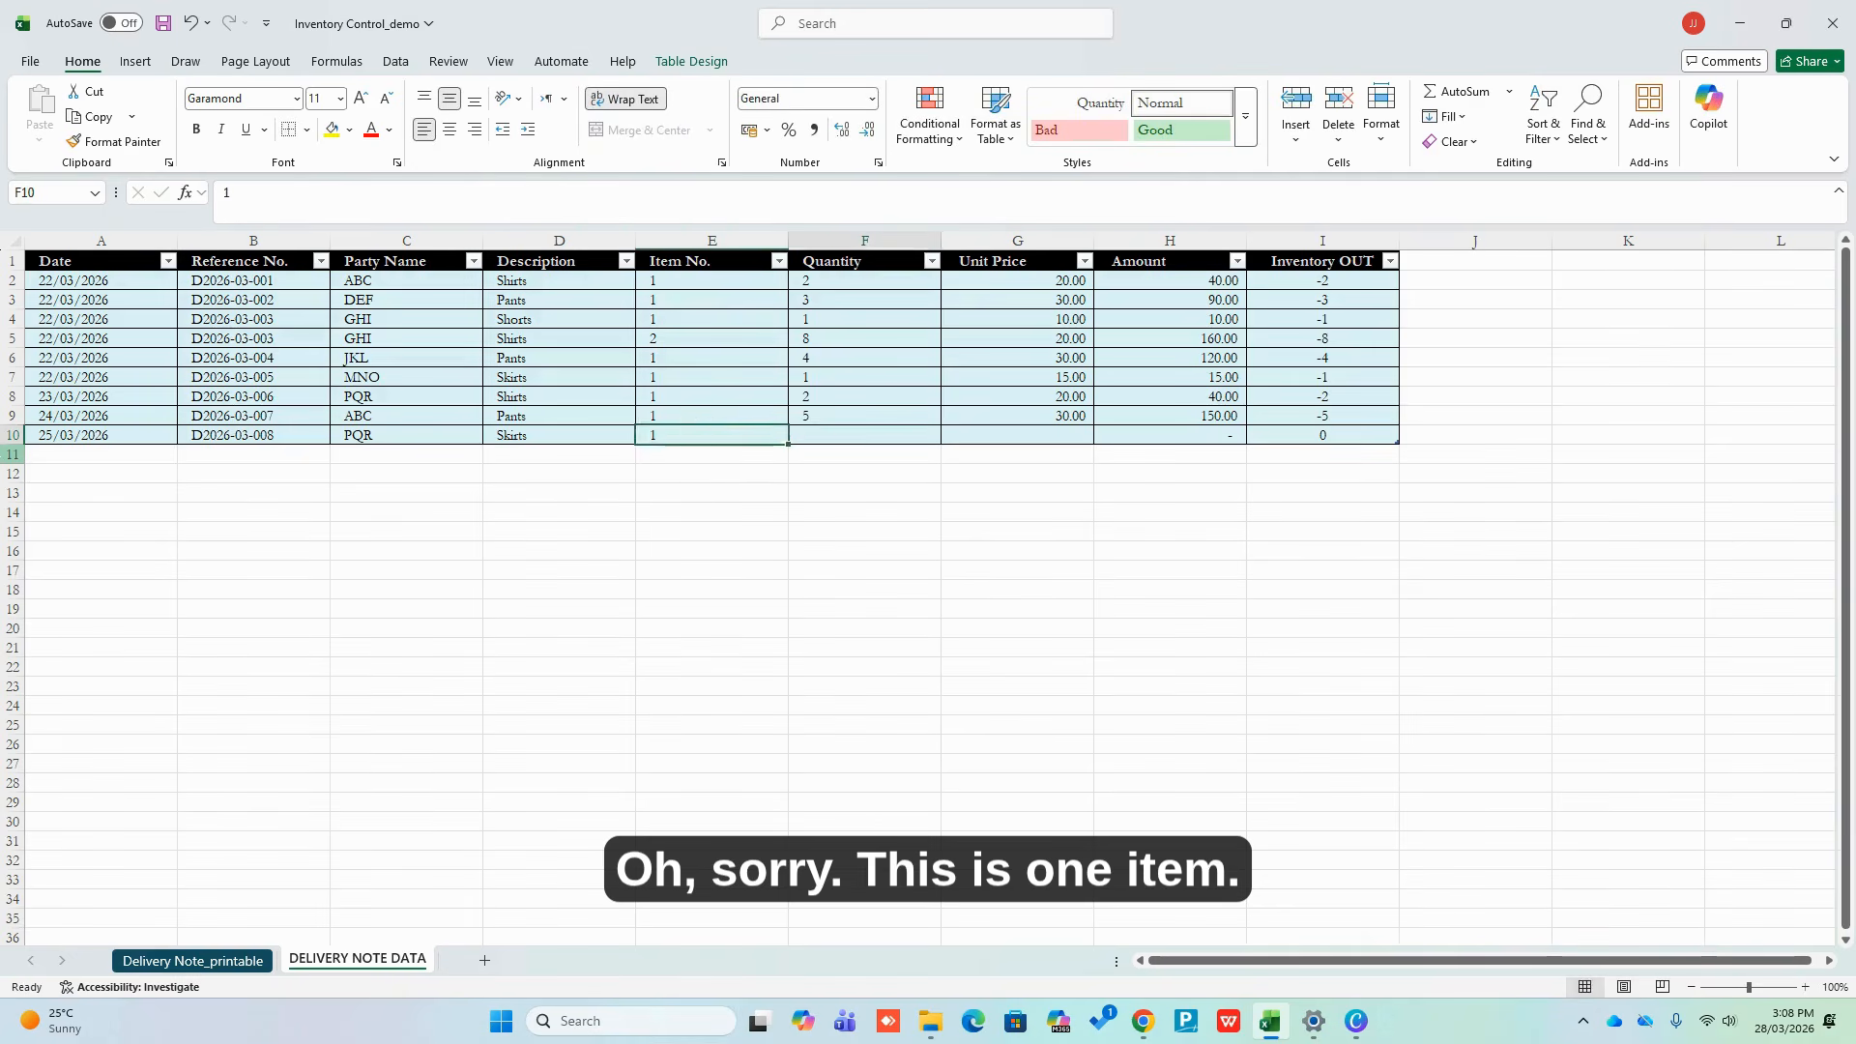
text(10)
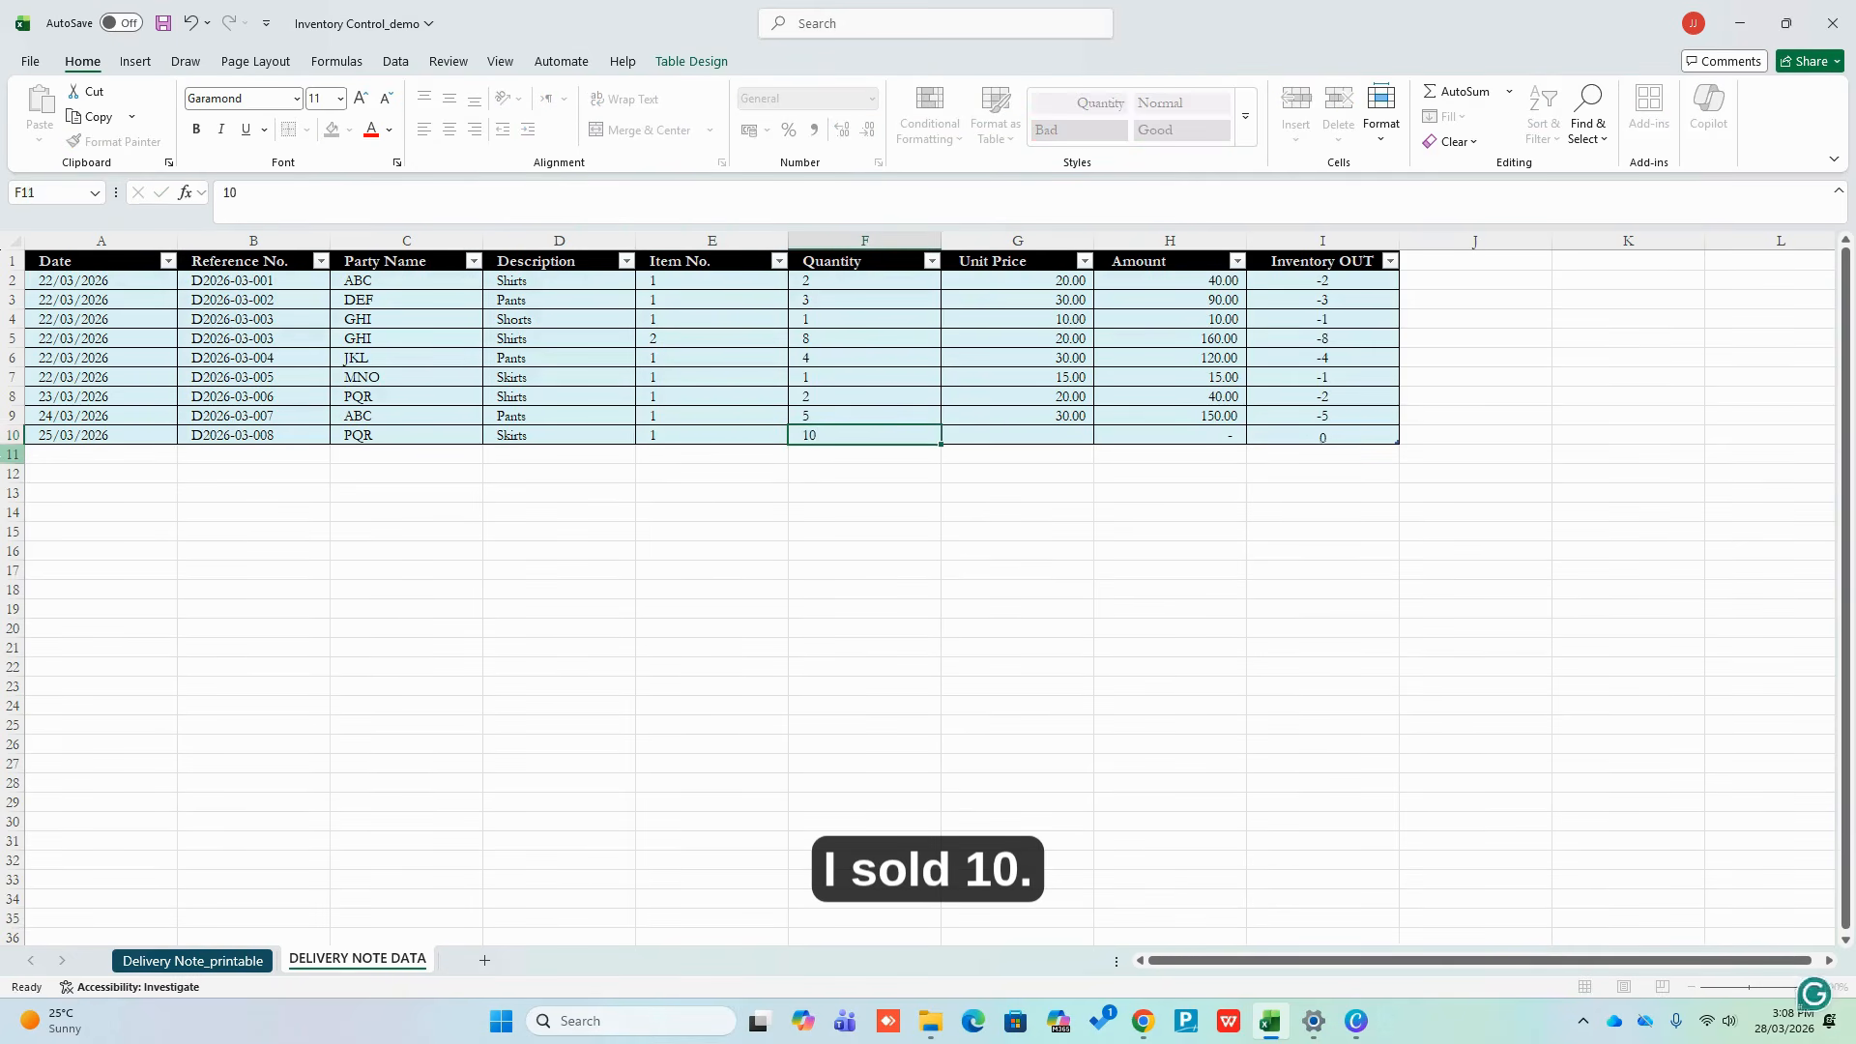
key(Tab)
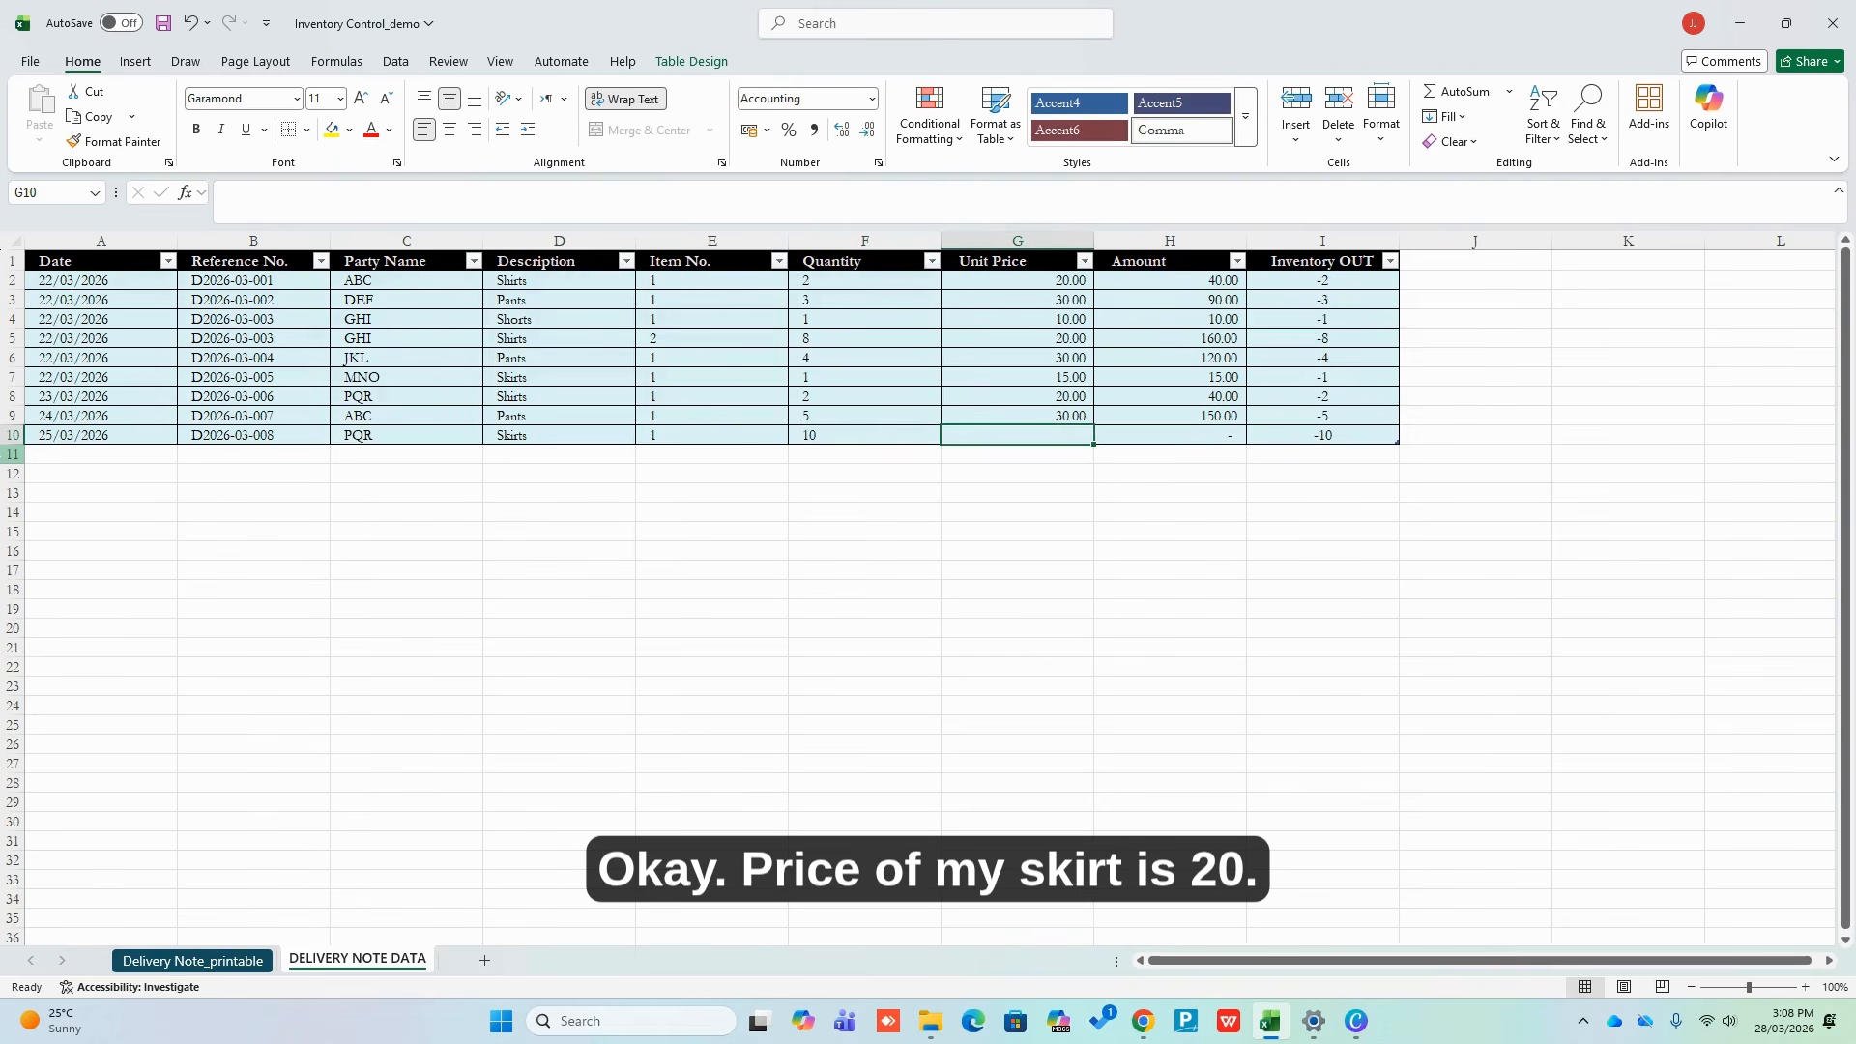
text(20)
key(Tab)
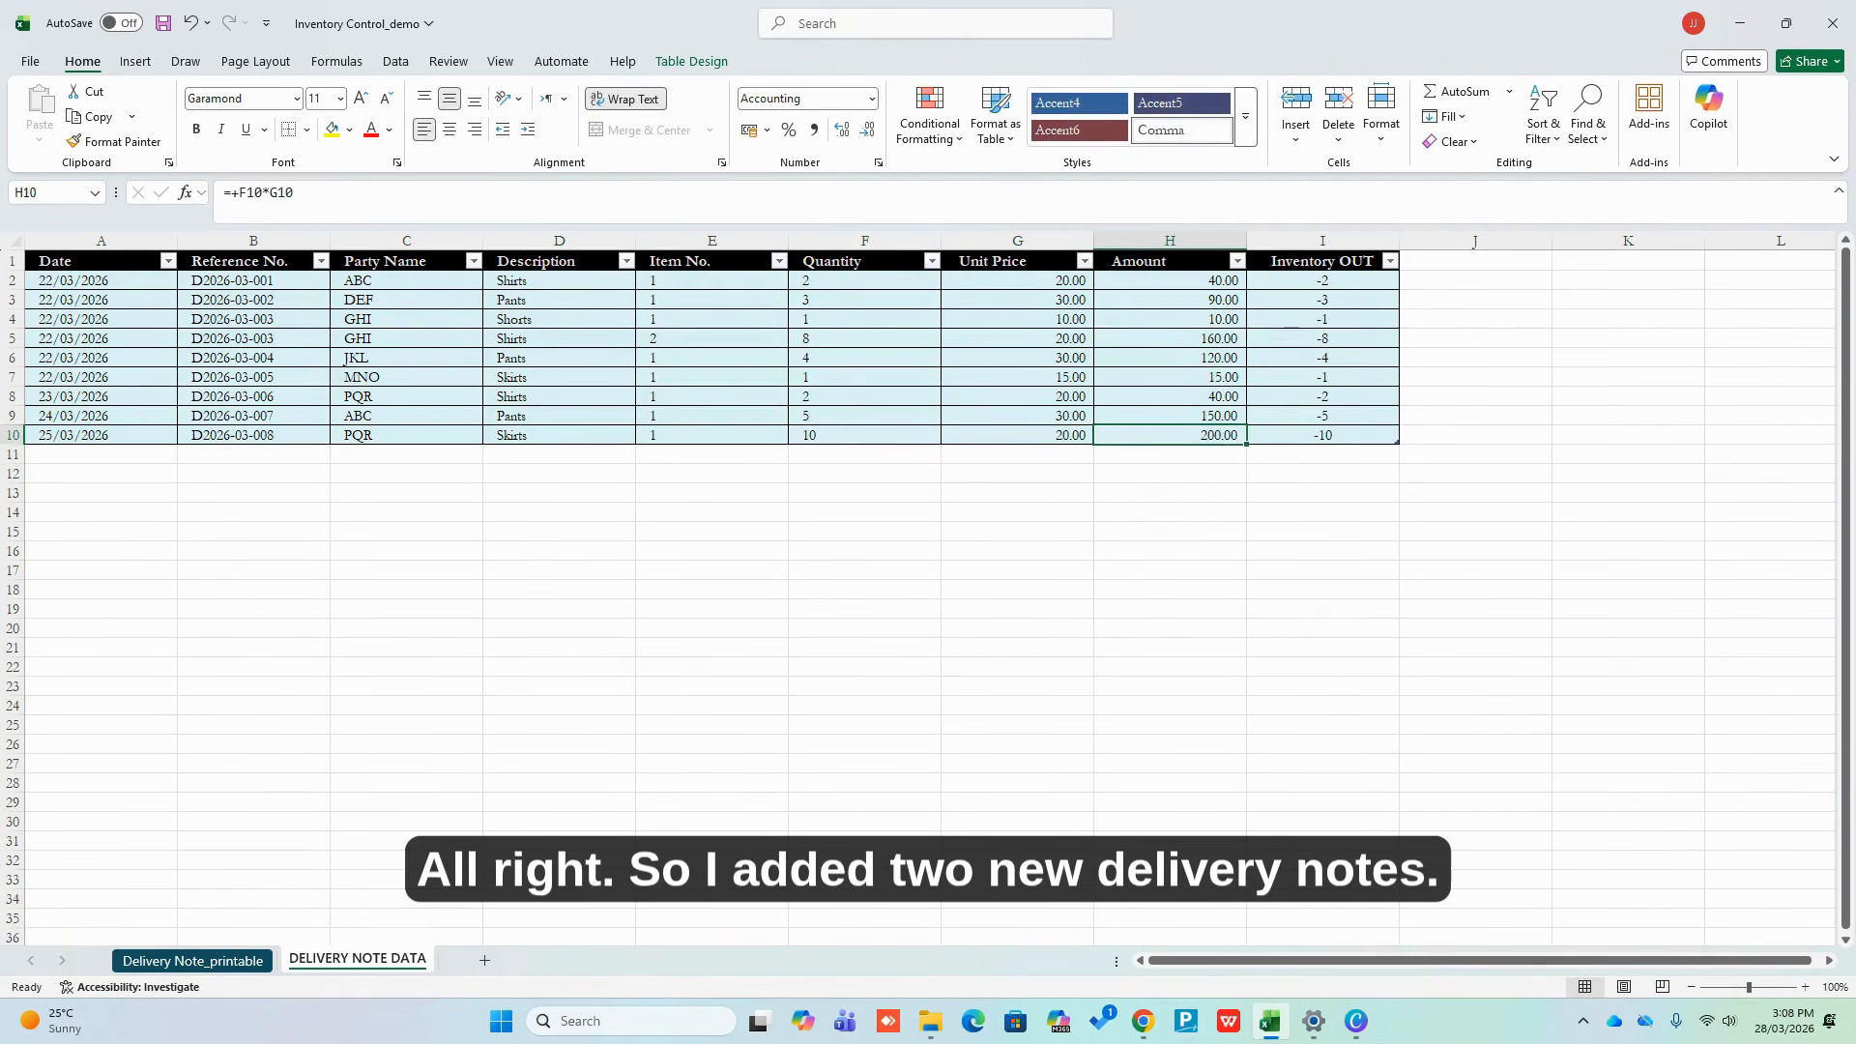
click(406, 568)
drag(303, 414, 307, 433)
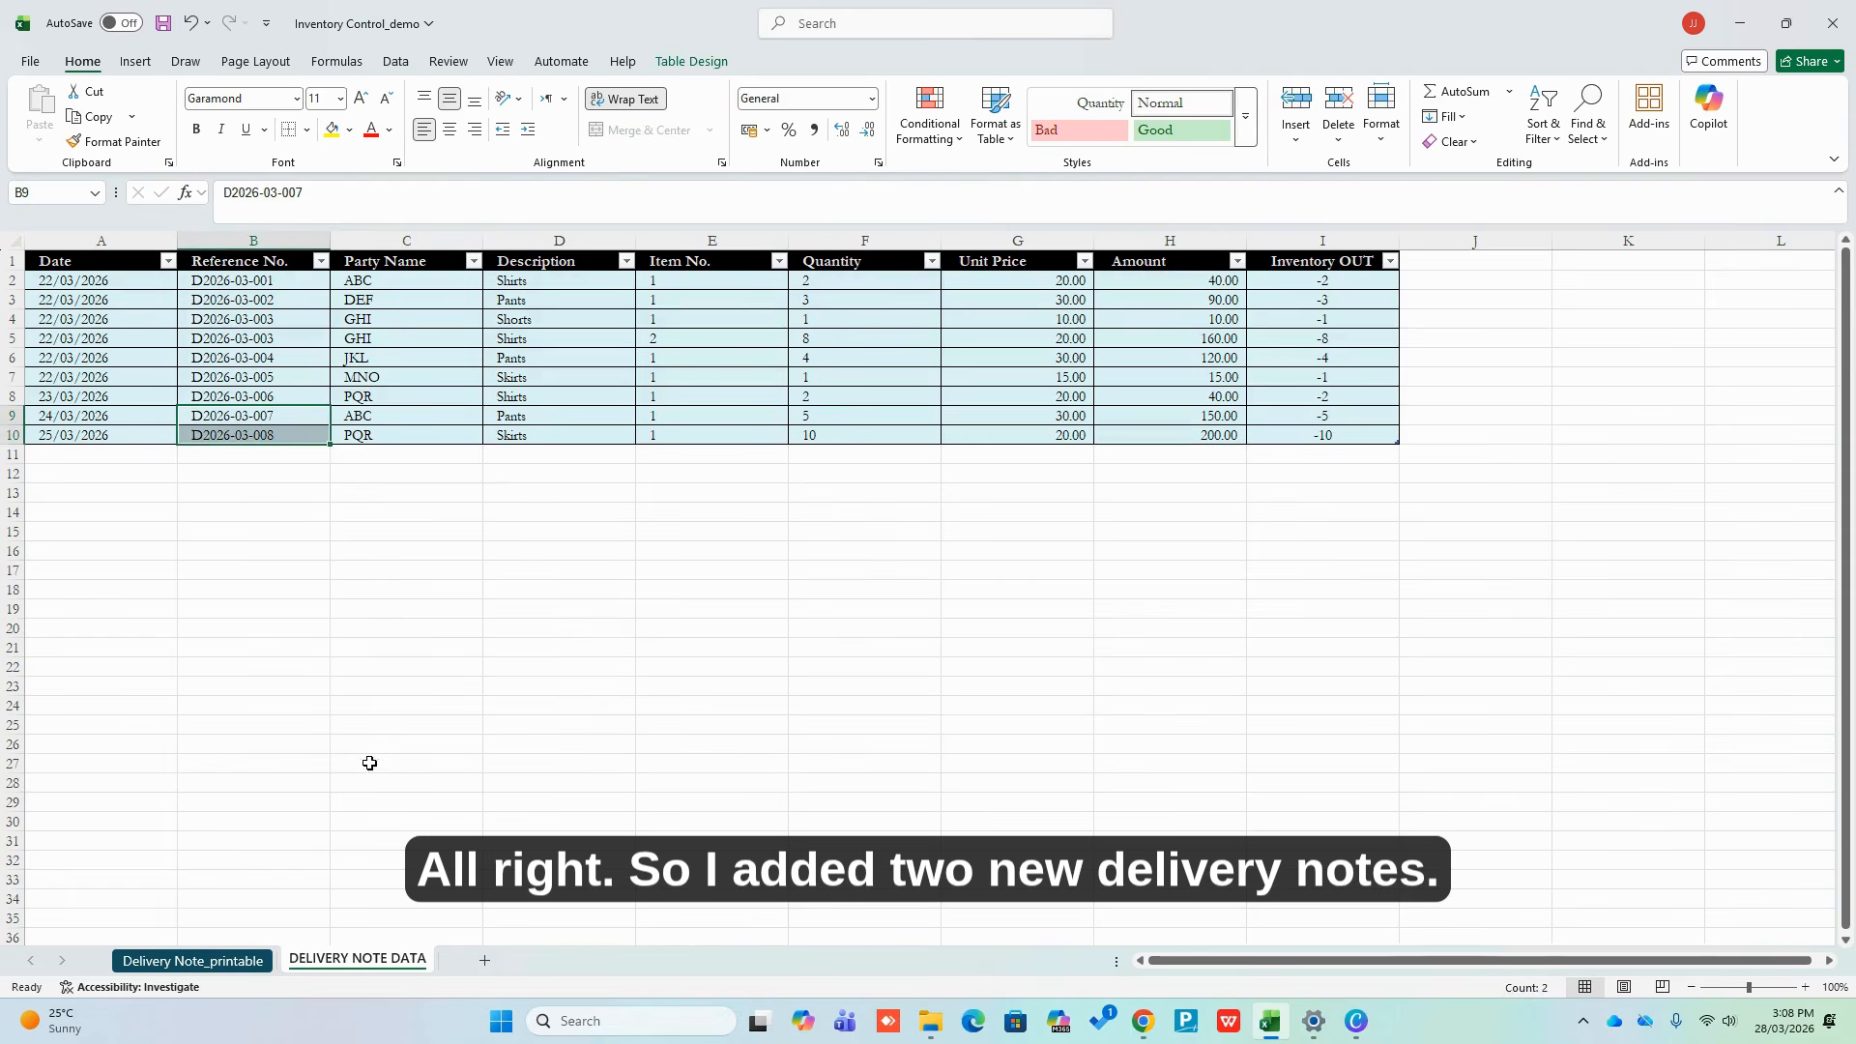
On Delivery Note_printable, load delivery note D2026-03-008 from G3's dropdown
click(216, 961)
click(1083, 488)
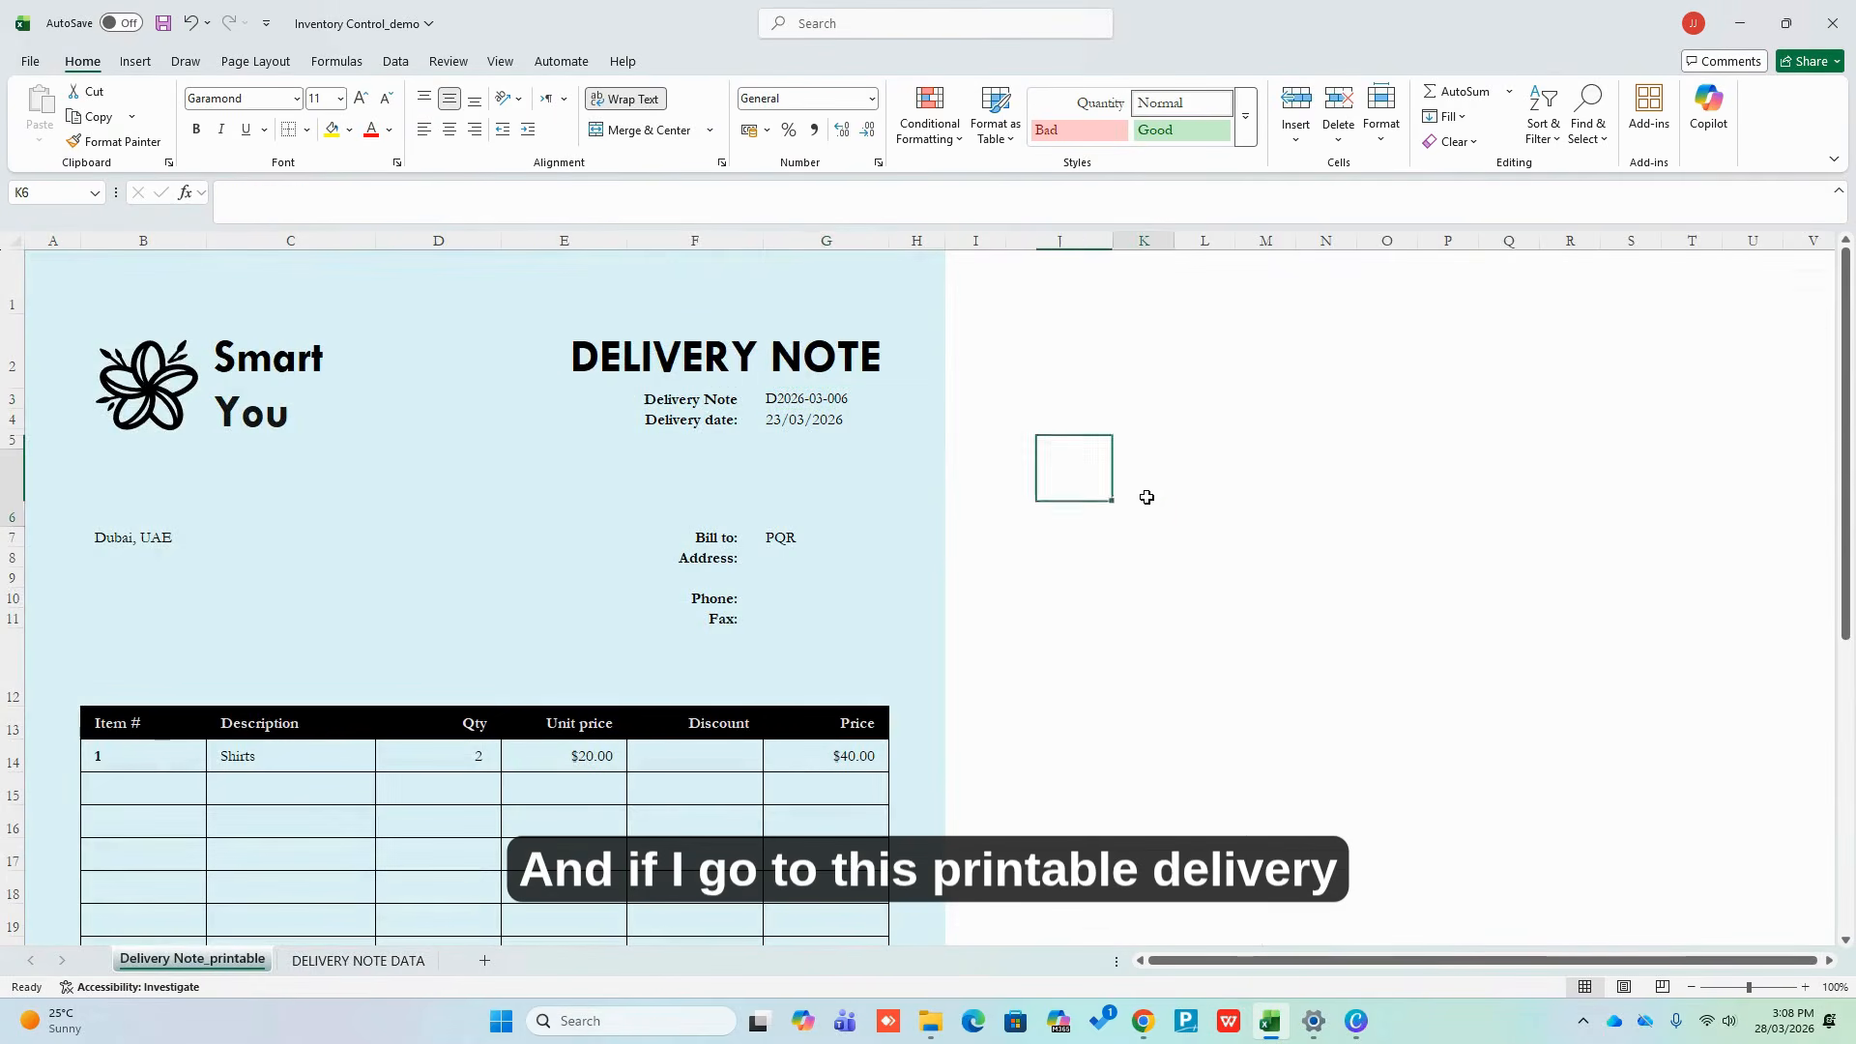
click(1130, 456)
click(824, 396)
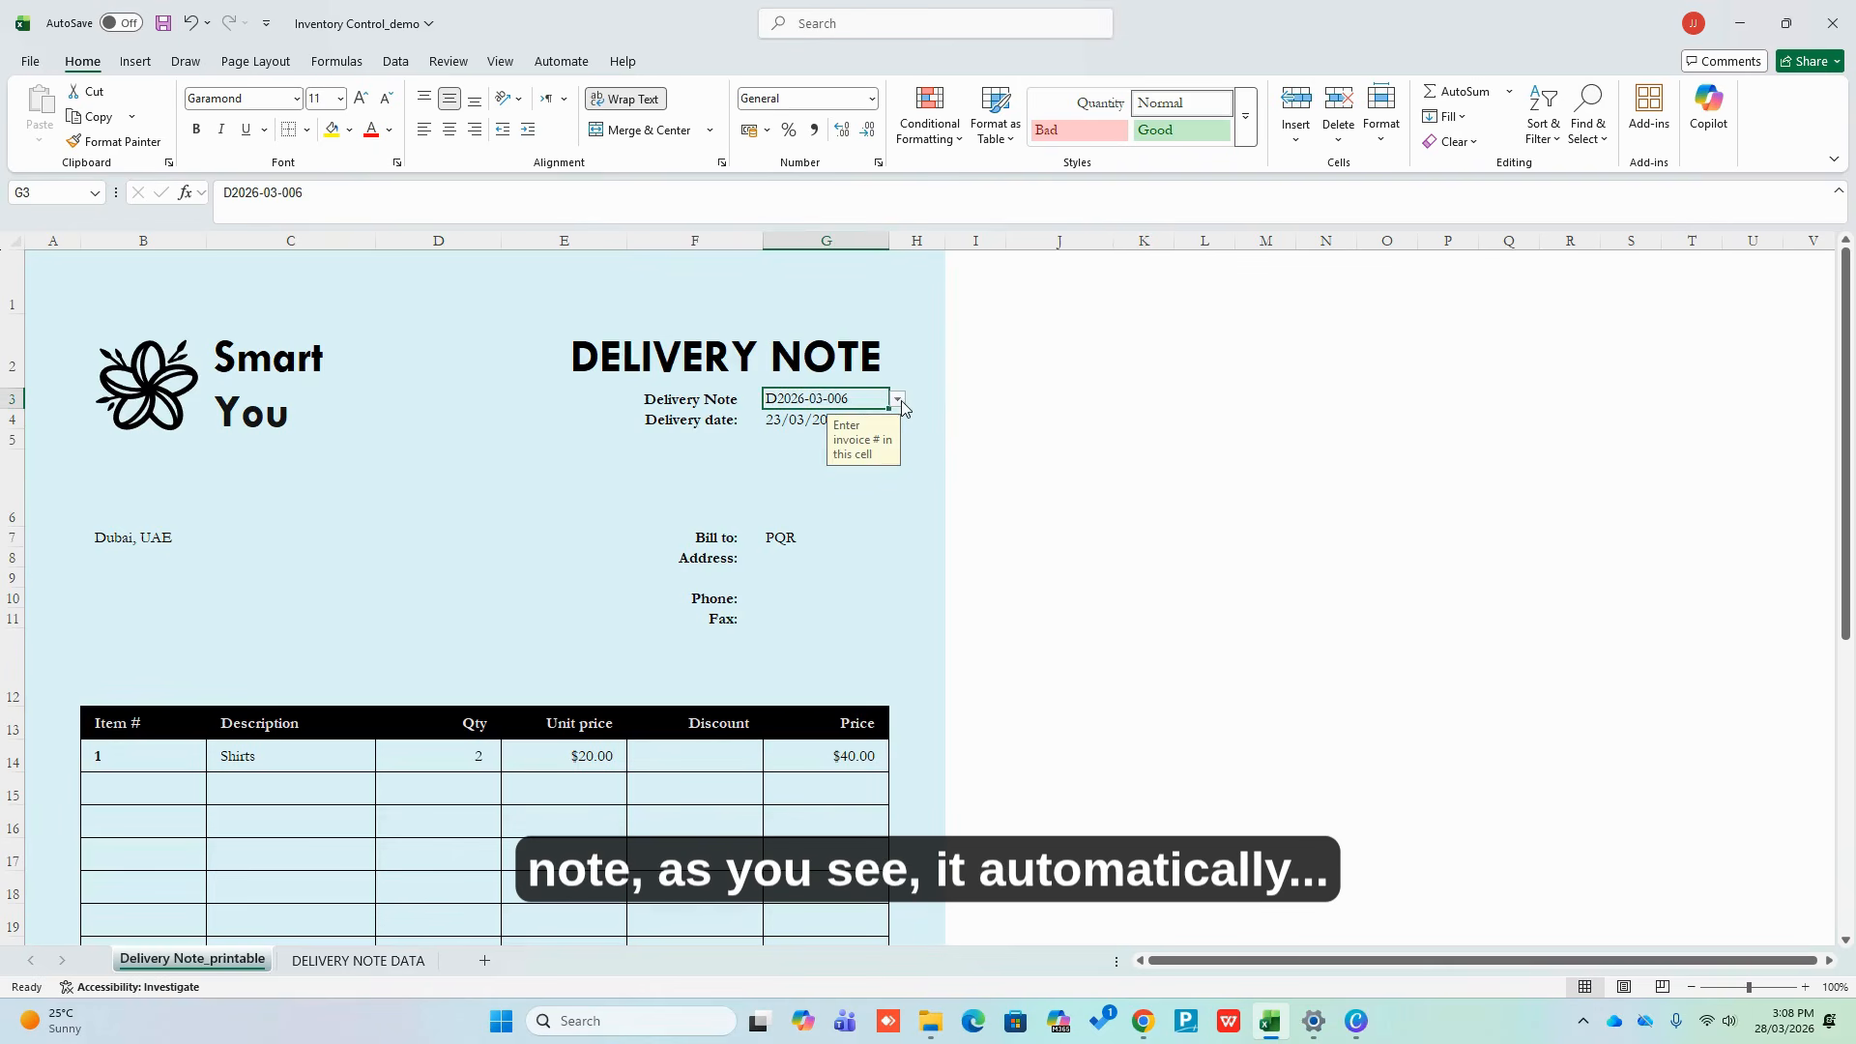
click(898, 400)
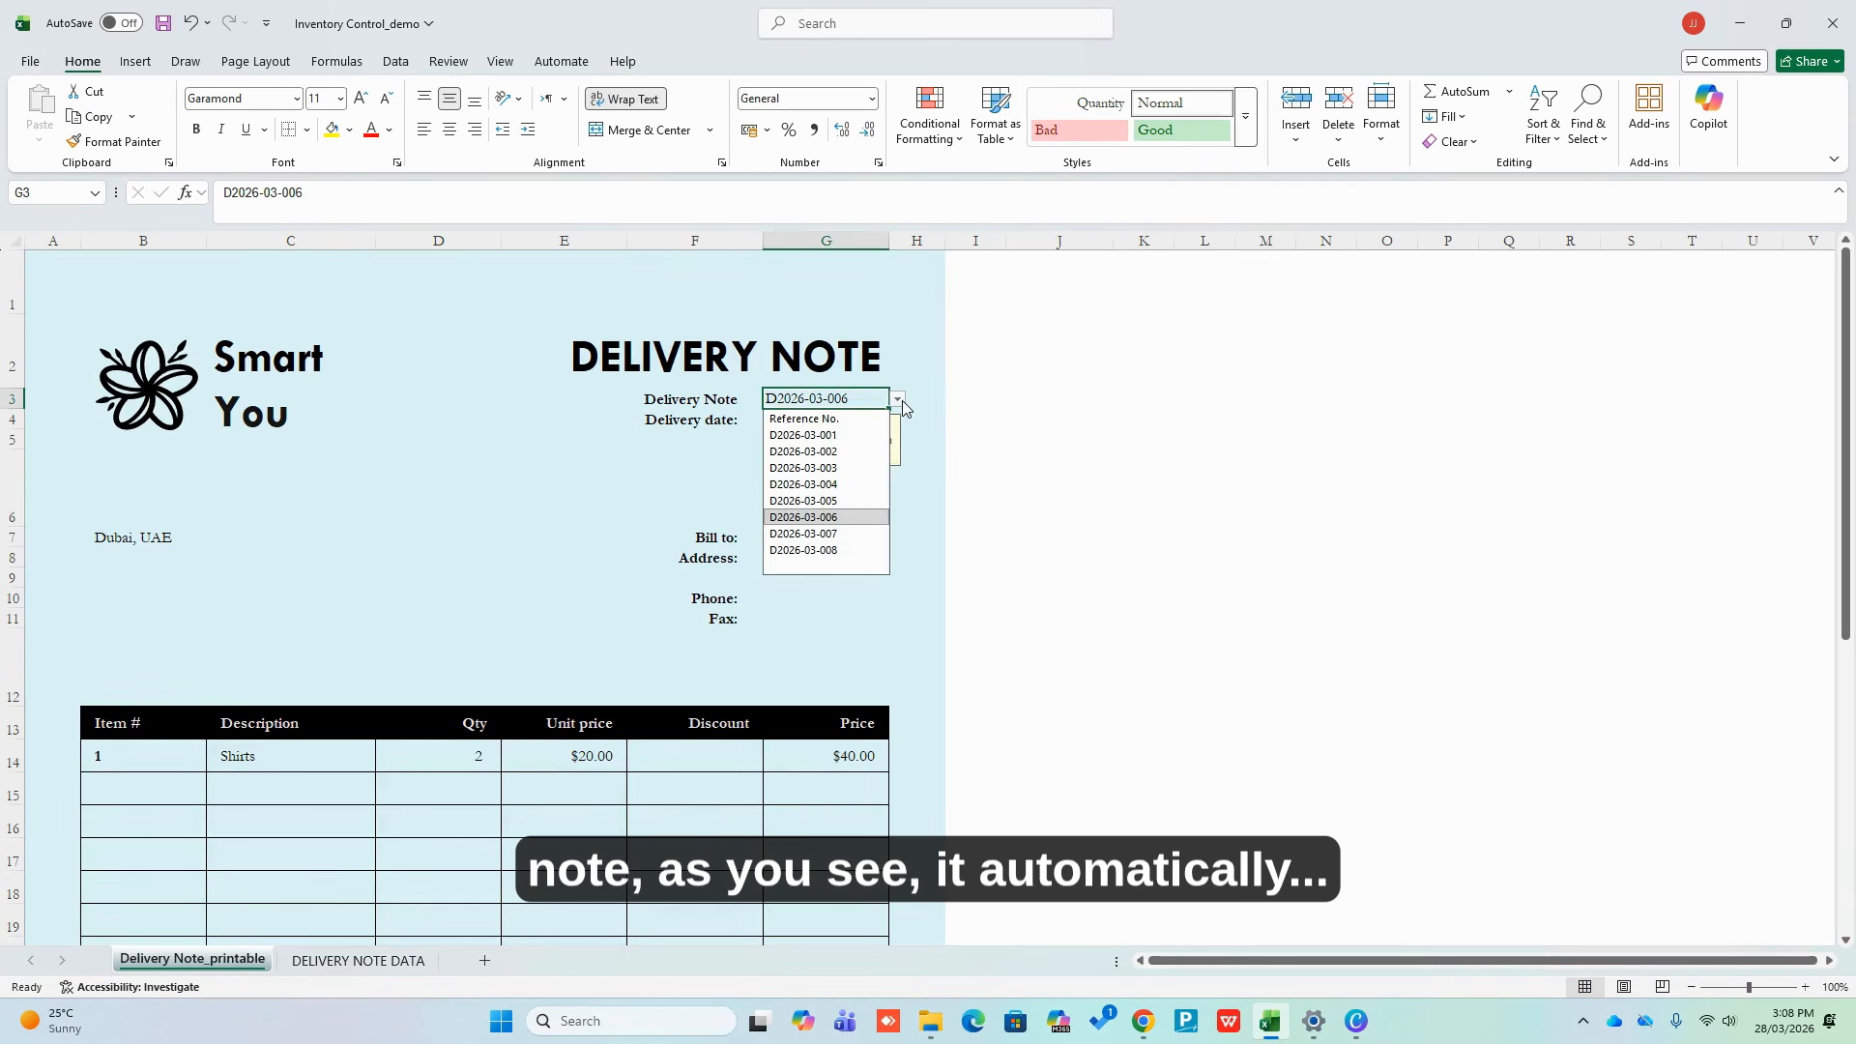
click(817, 549)
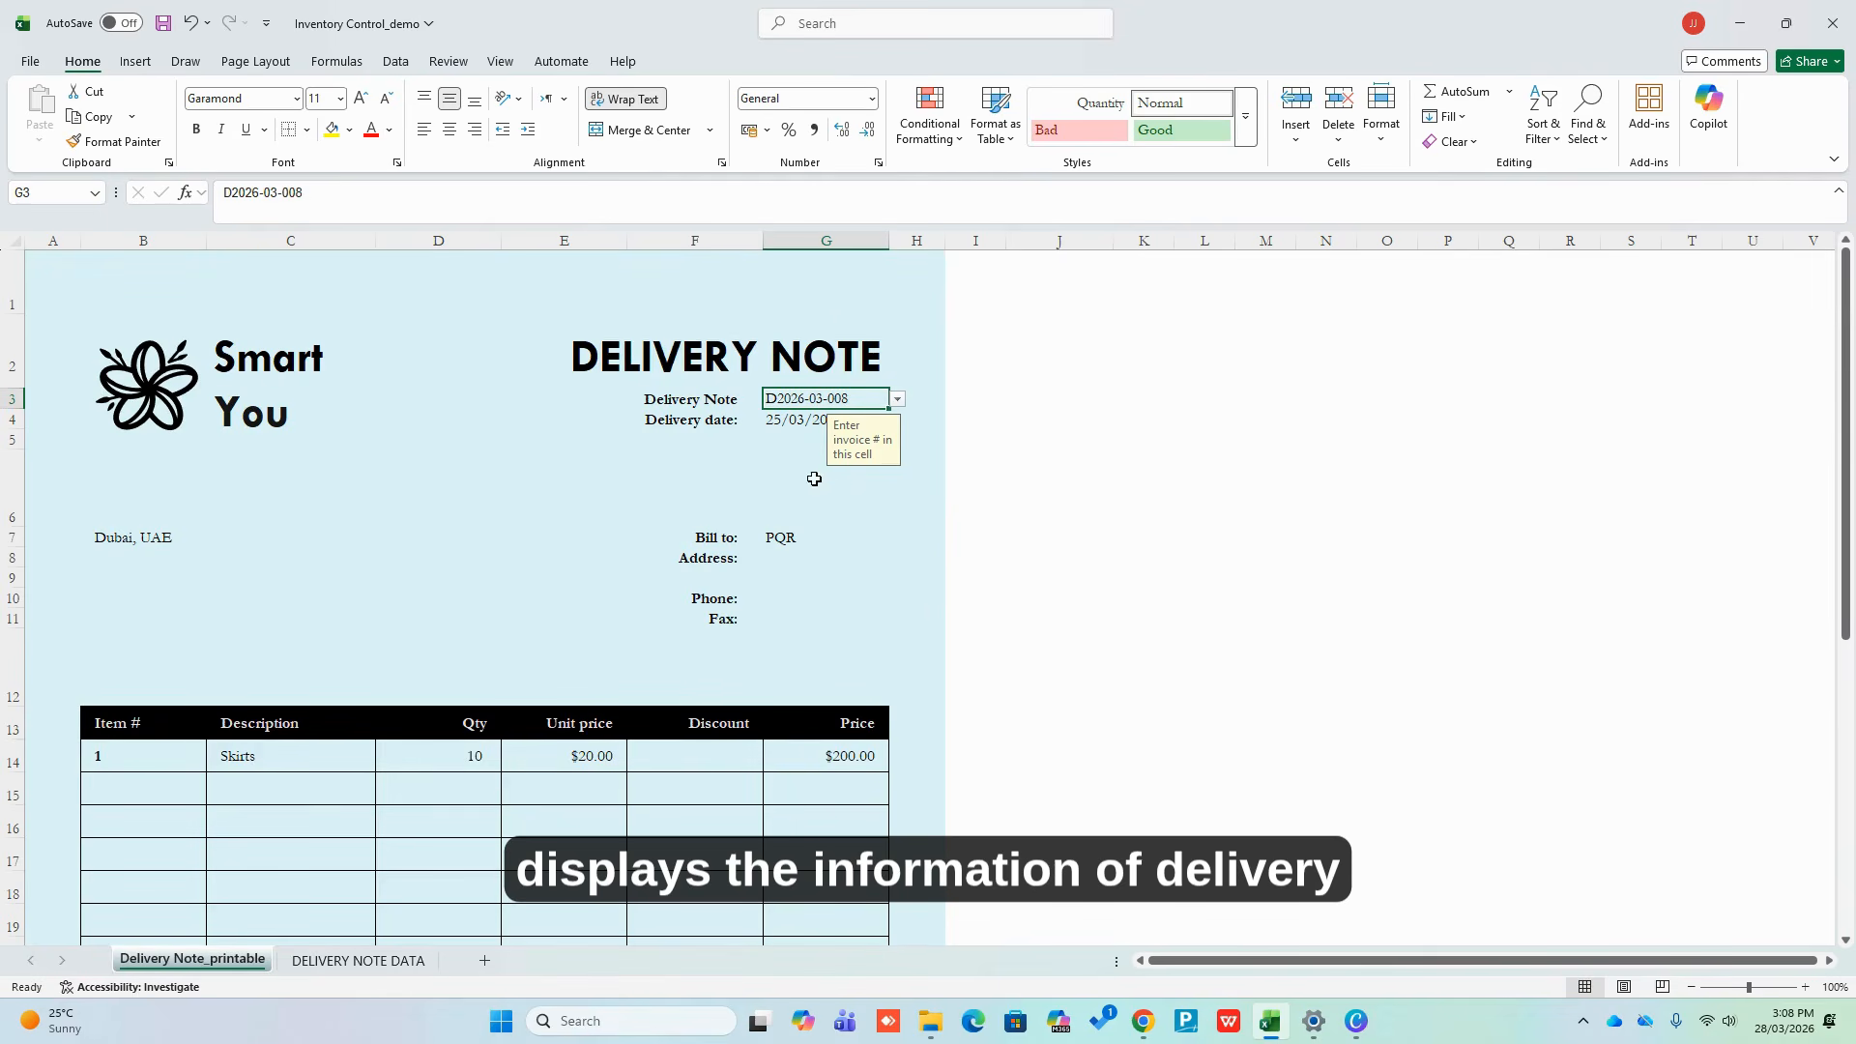
Switch the note to D2026-03-007, then to D2026-03-003 for GHI
click(897, 399)
click(839, 530)
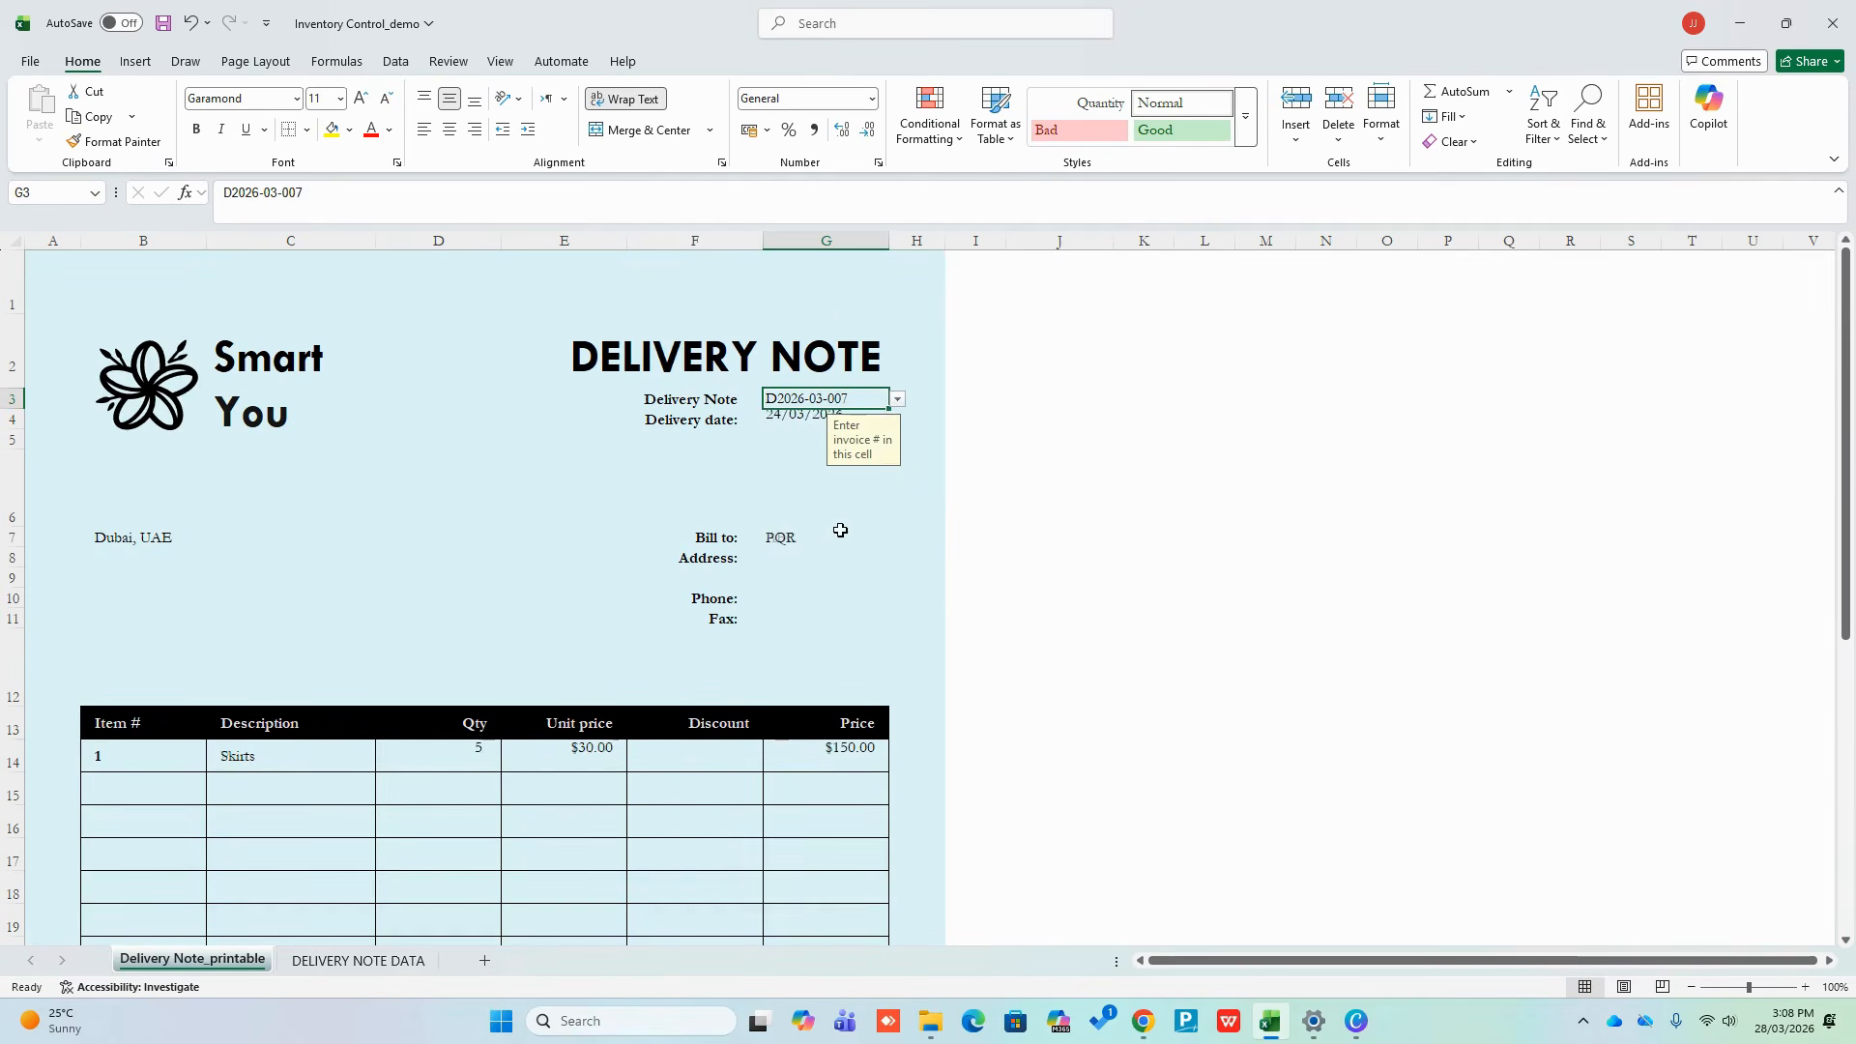
click(1255, 558)
click(867, 399)
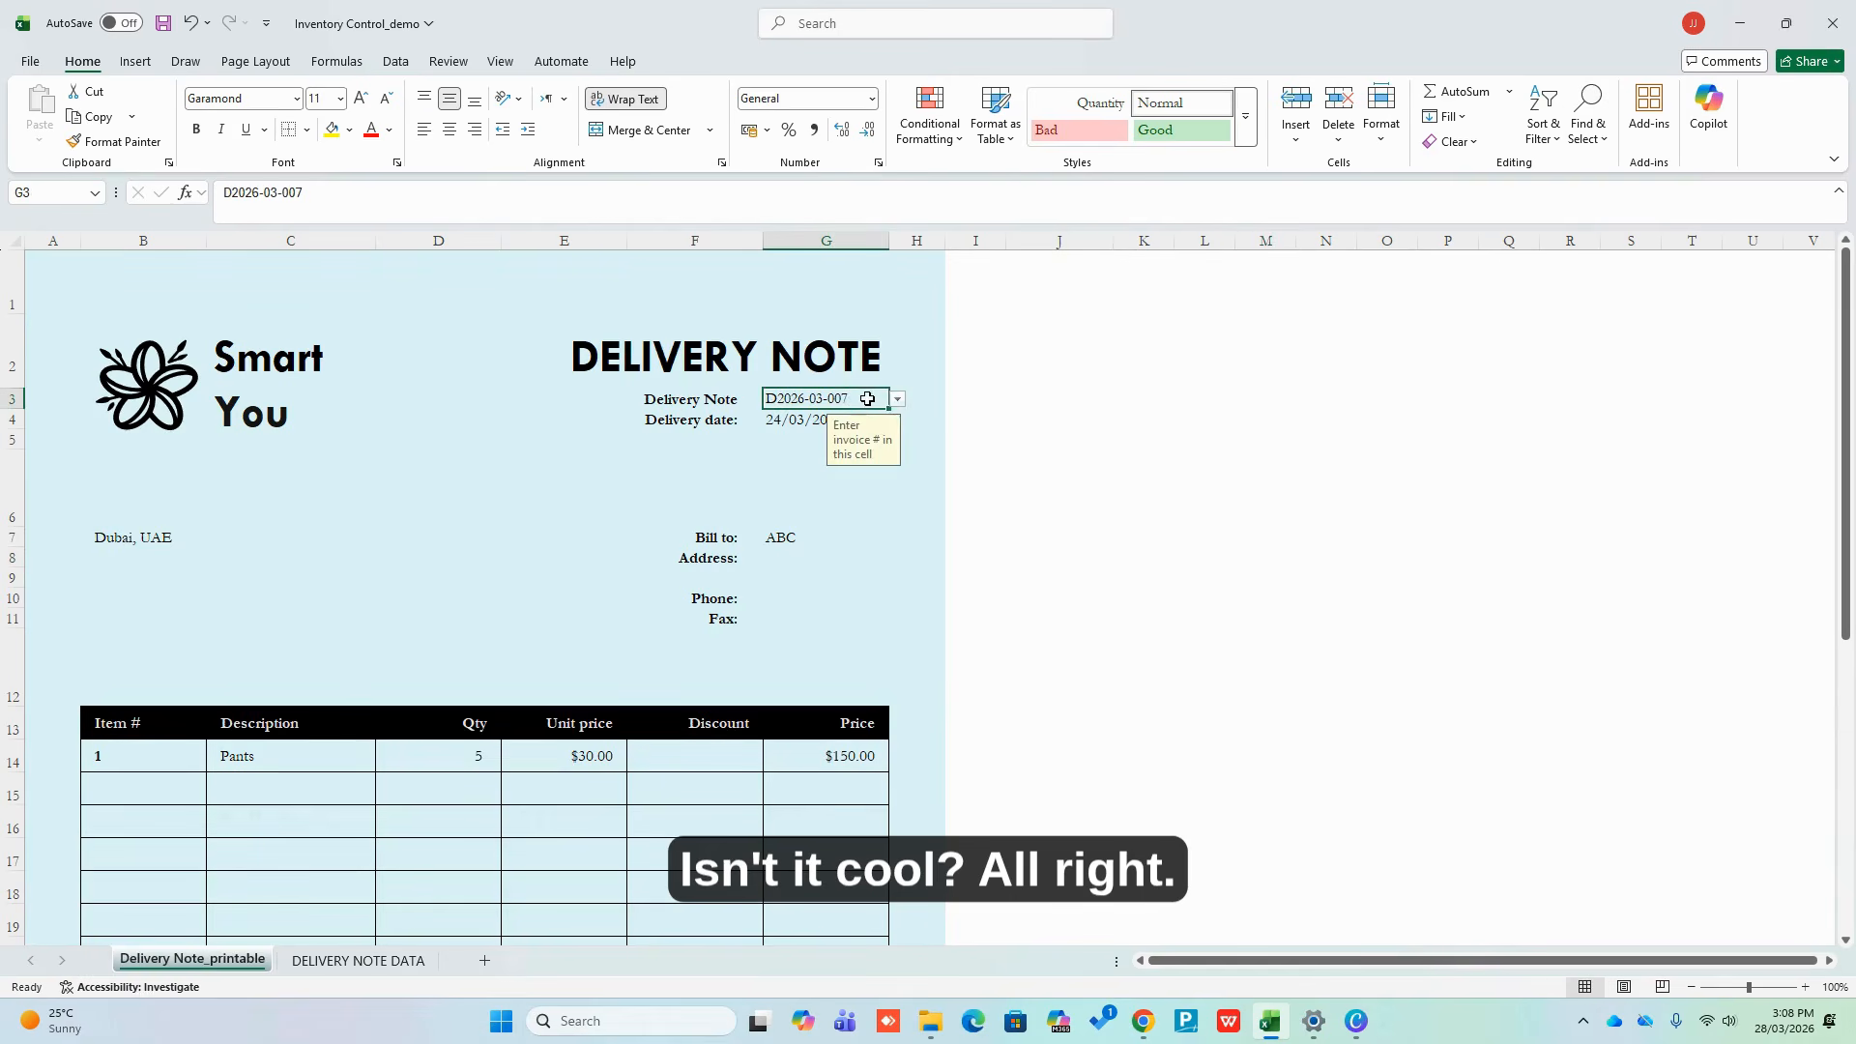
click(897, 399)
click(838, 466)
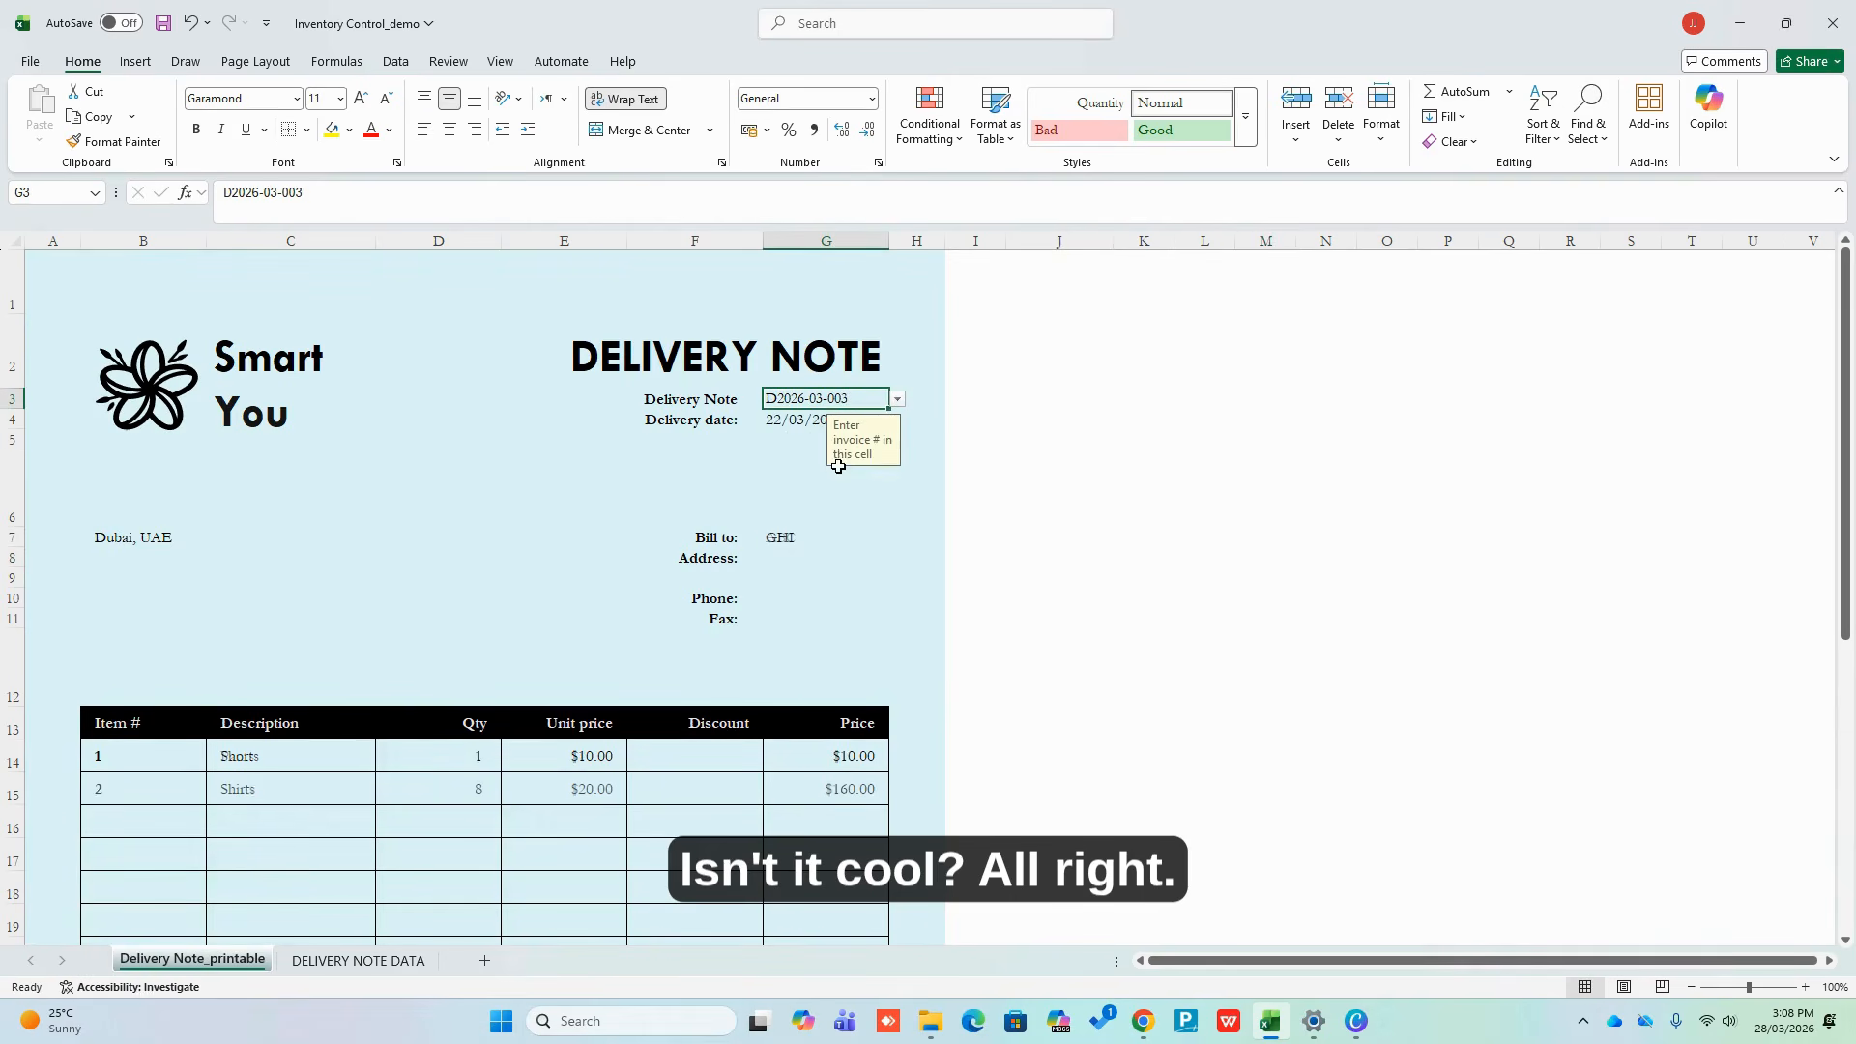
click(358, 960)
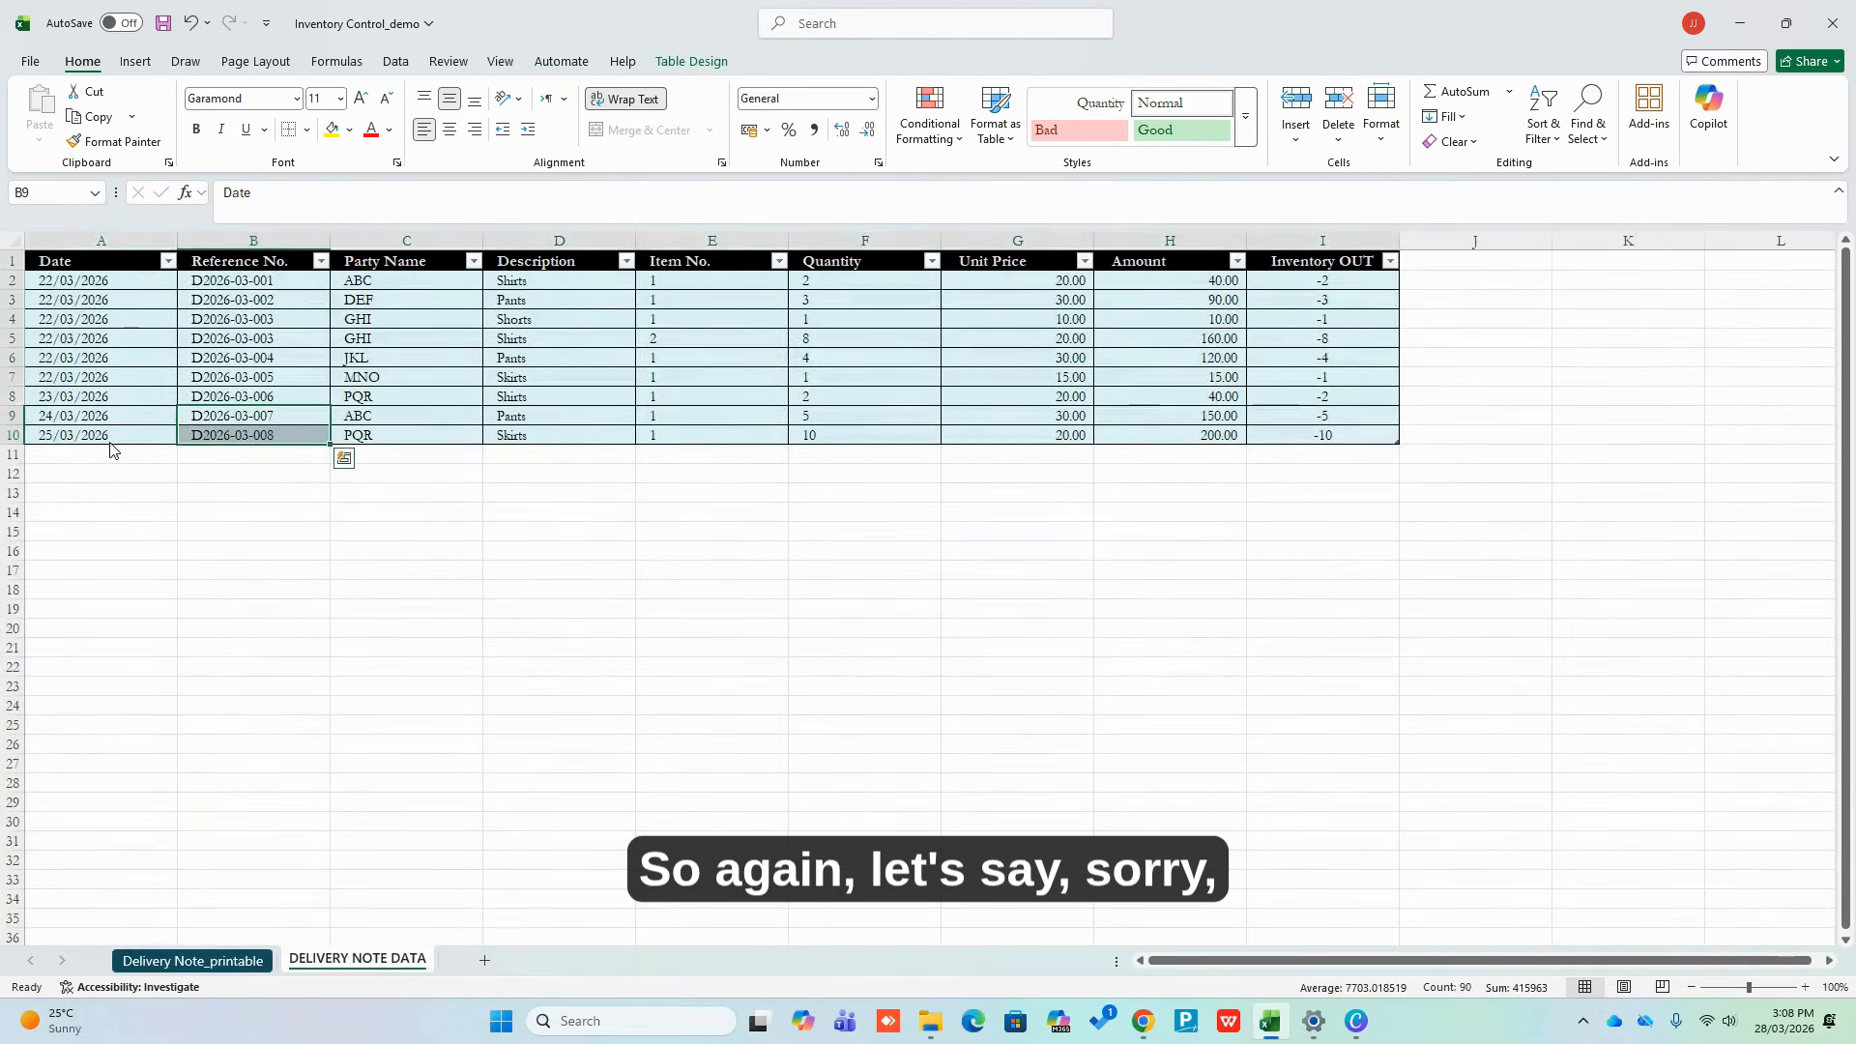
Undo an accidental table move, add rows 11–12 and fill the date, D2026-03-008 and PQR down
drag(109, 447, 873, 466)
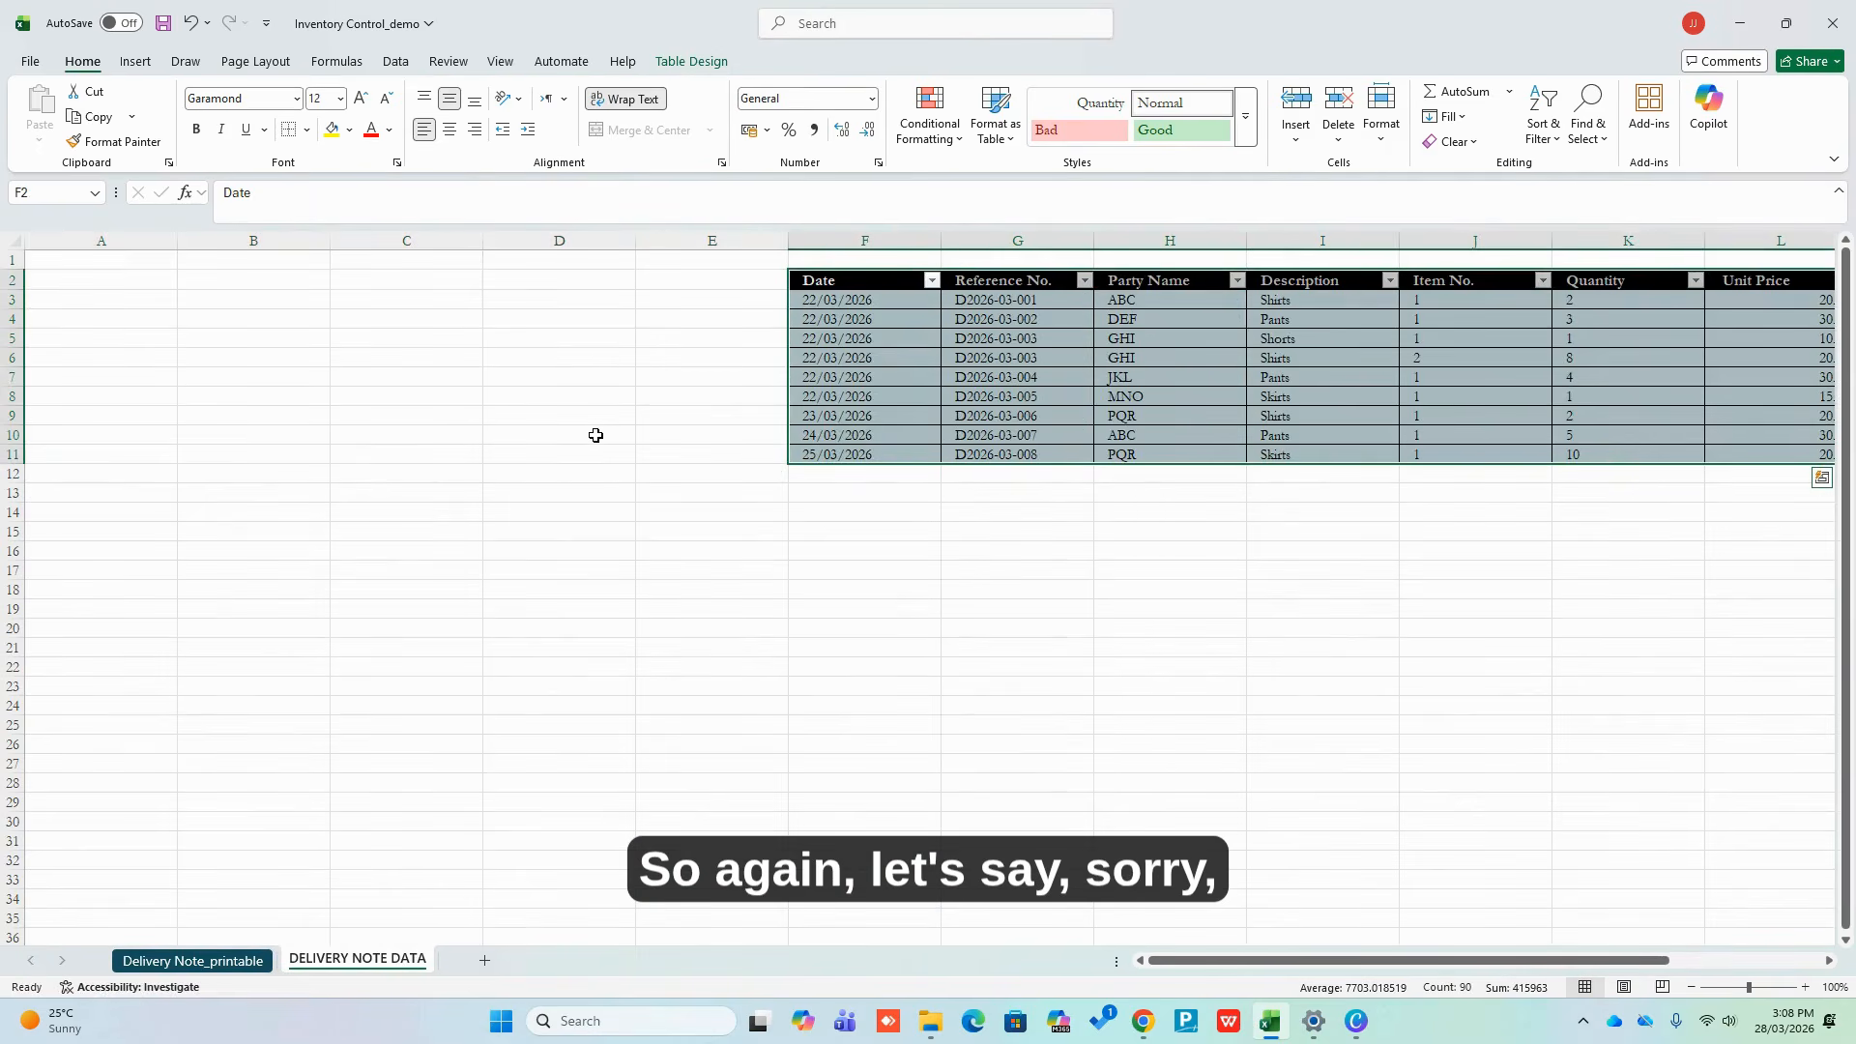
key(ctrl+z)
click(518, 505)
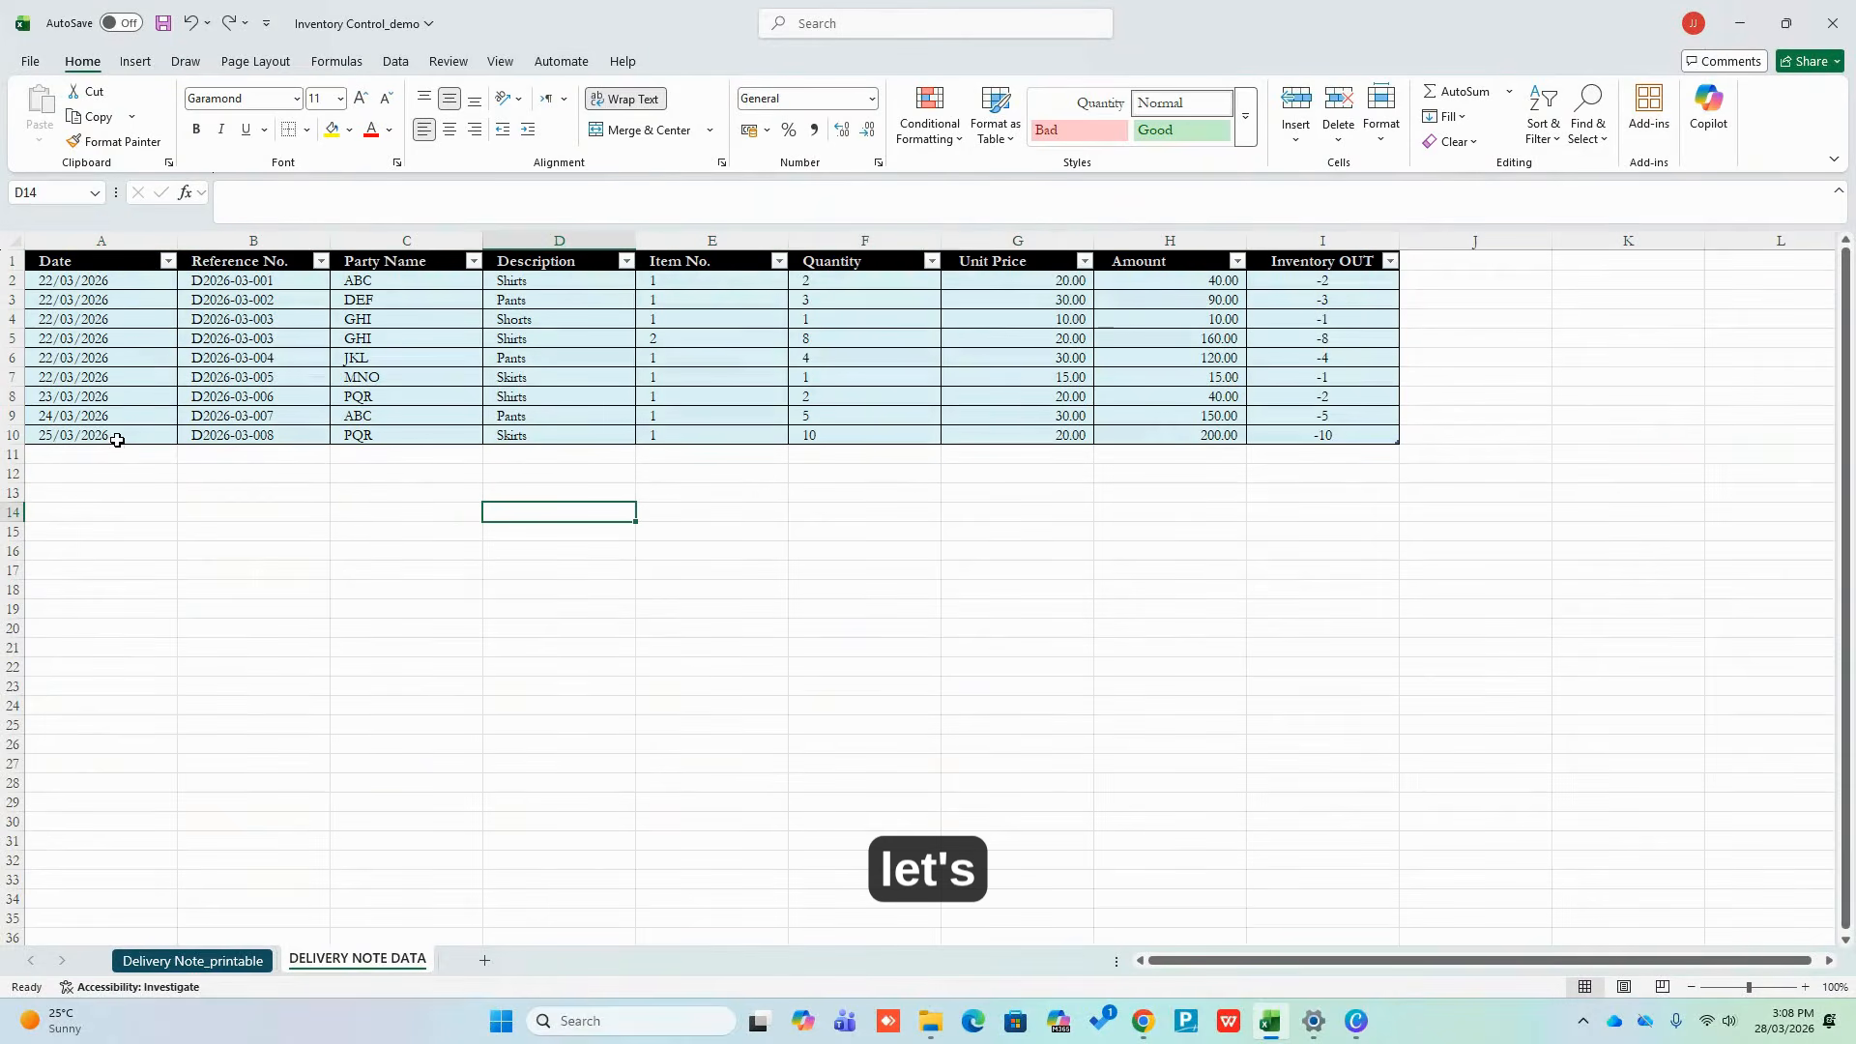
click(1373, 440)
key(Tab)
key(Tab)
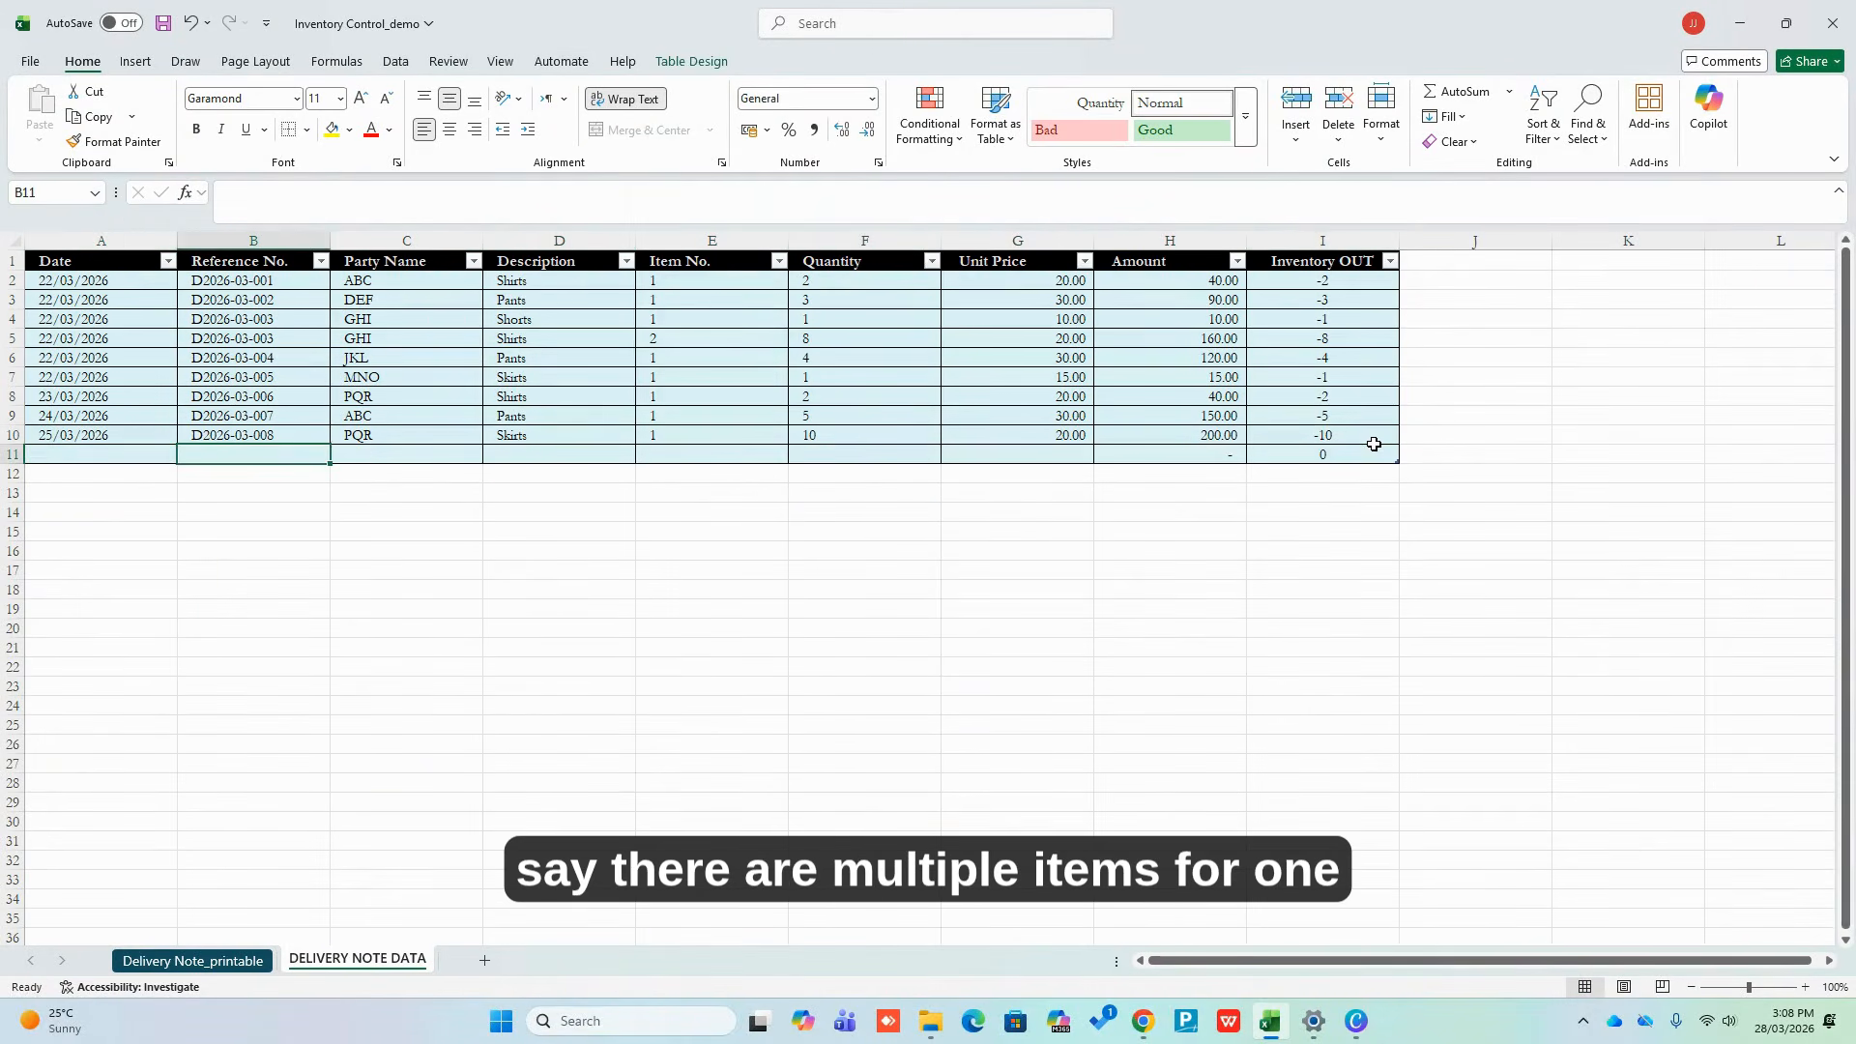
key(Tab)
key(Tab)
key(Tab)
key(Tab)
key(Tab)
key(Tab)
key(Tab)
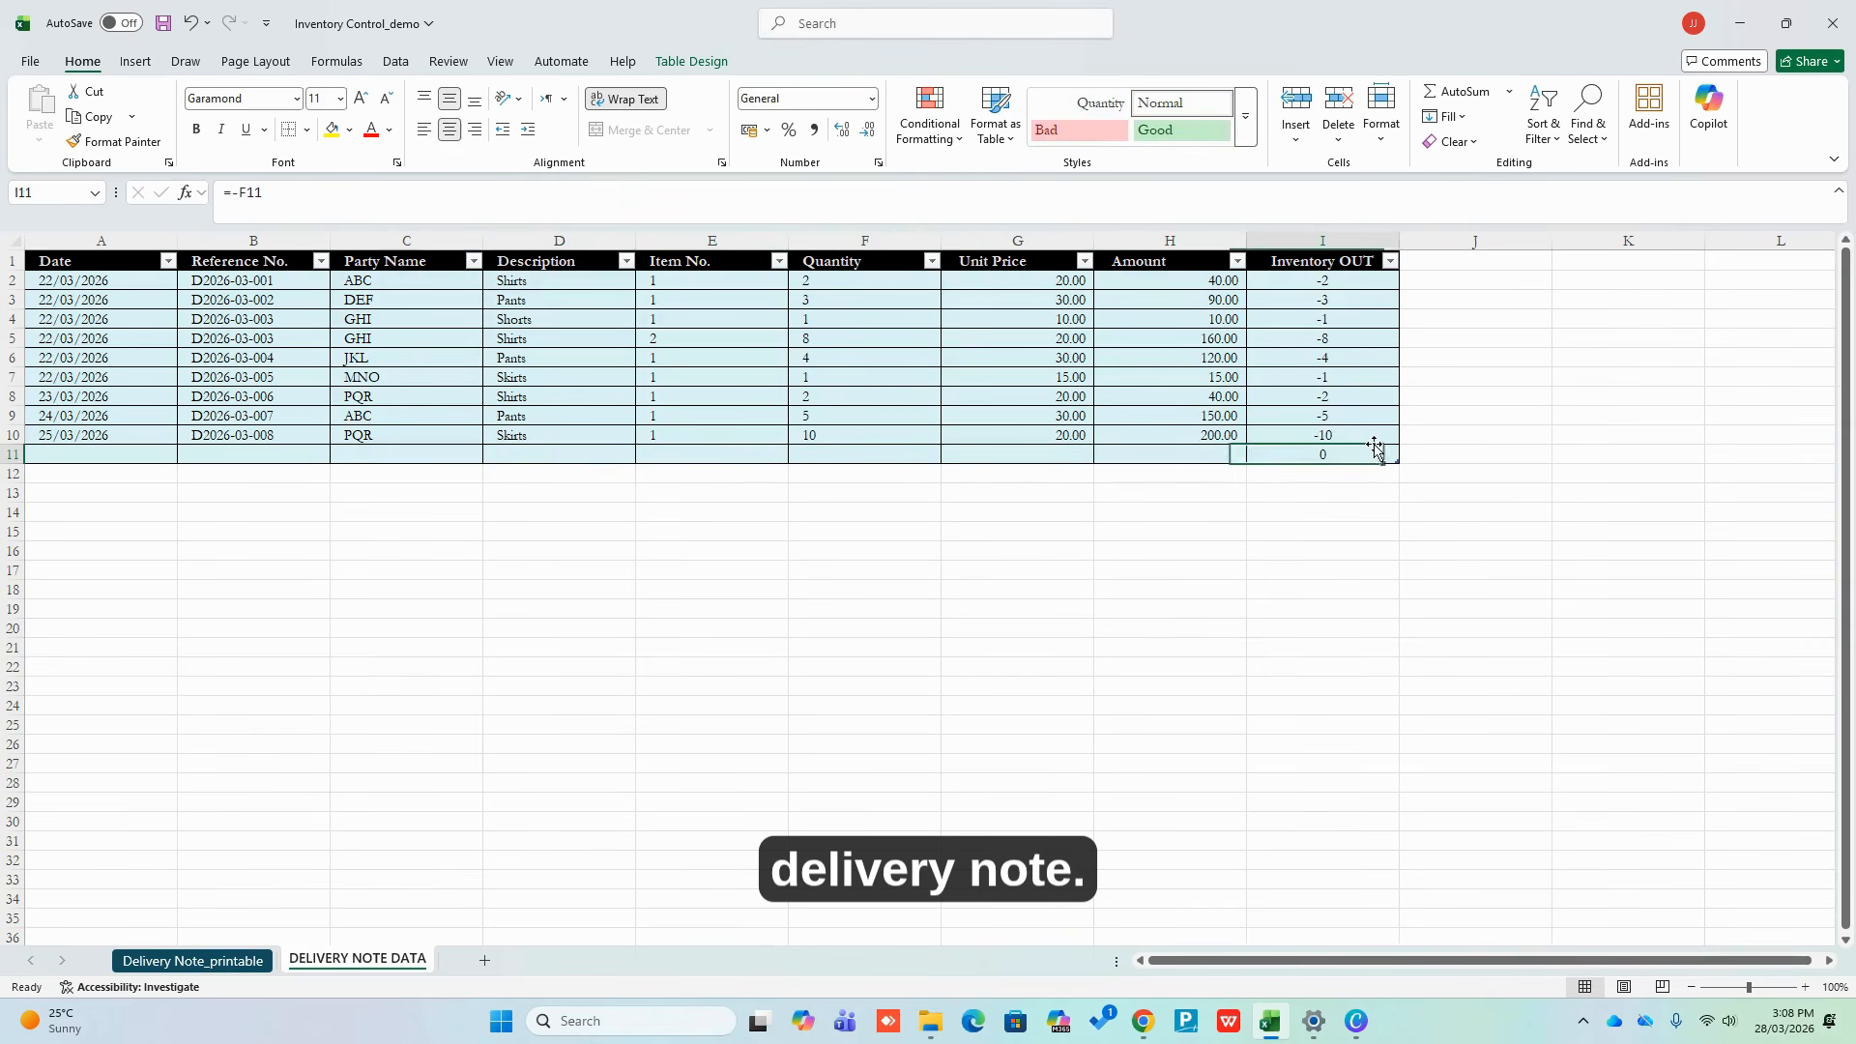
key(Tab)
drag(129, 444, 364, 484)
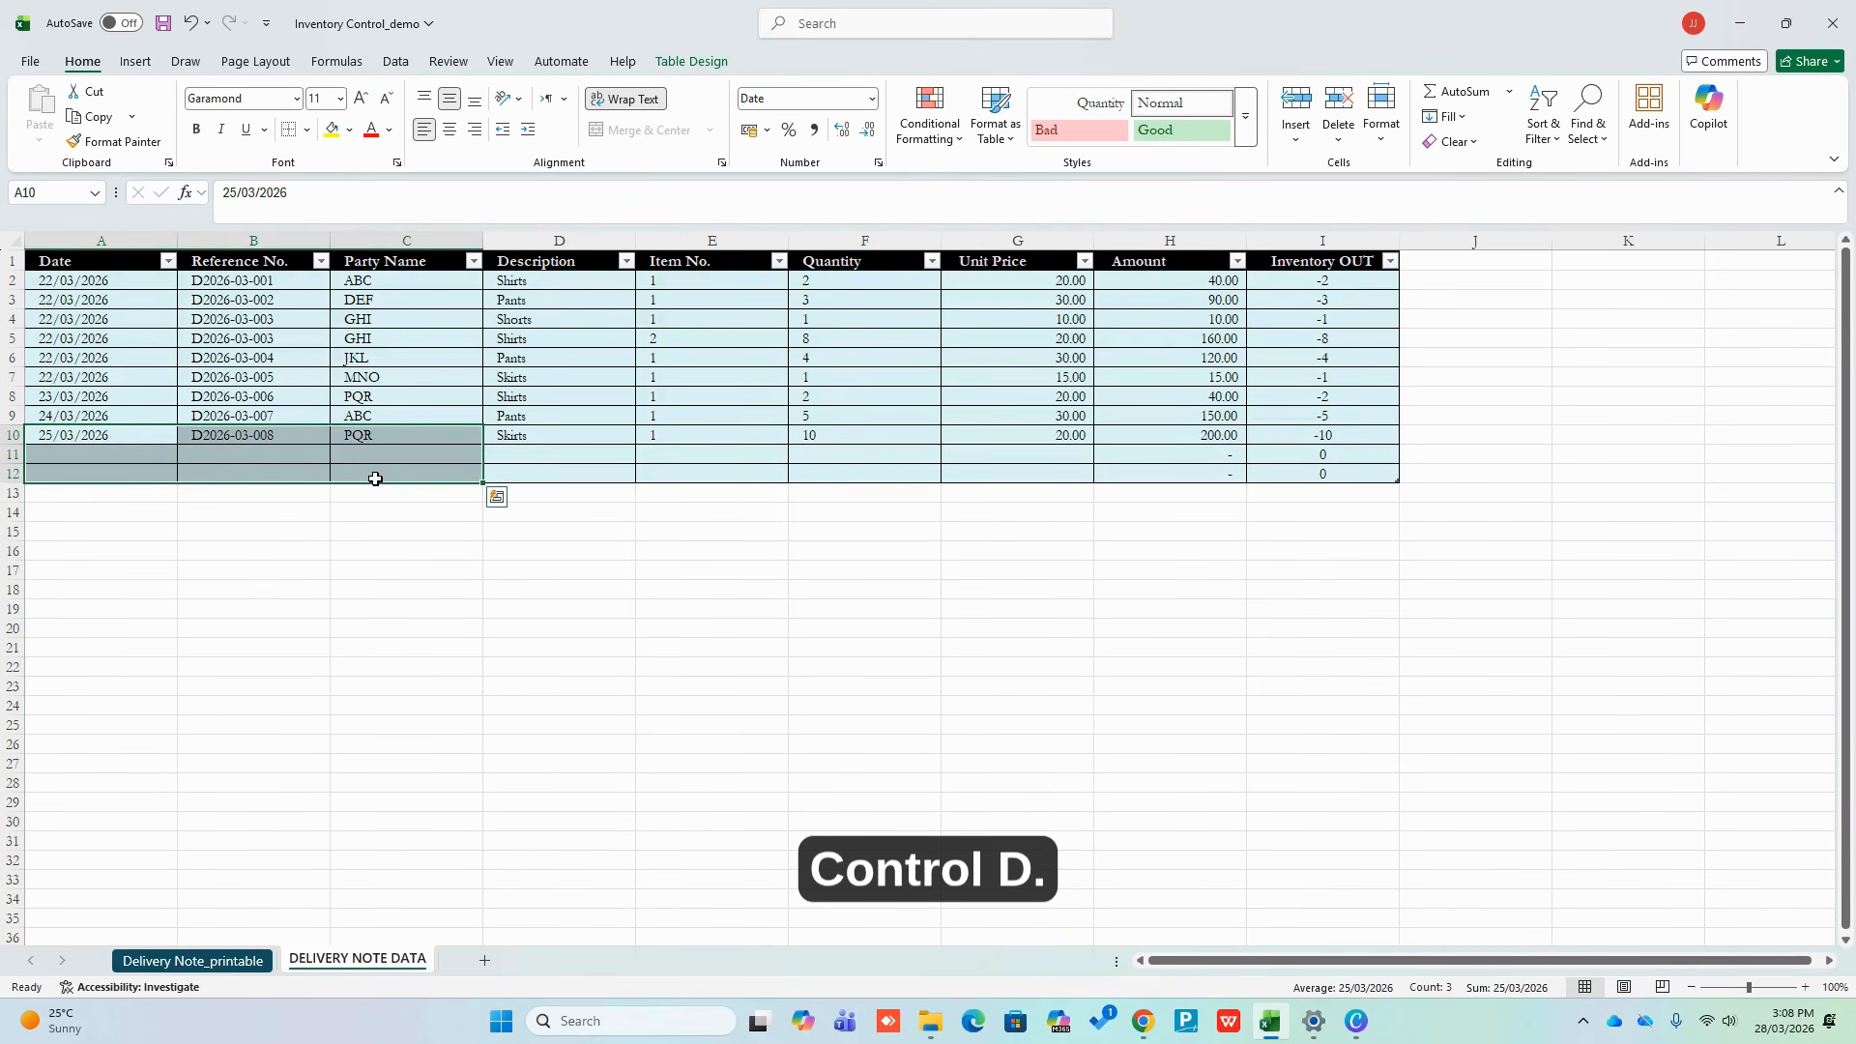
key(ctrl+d)
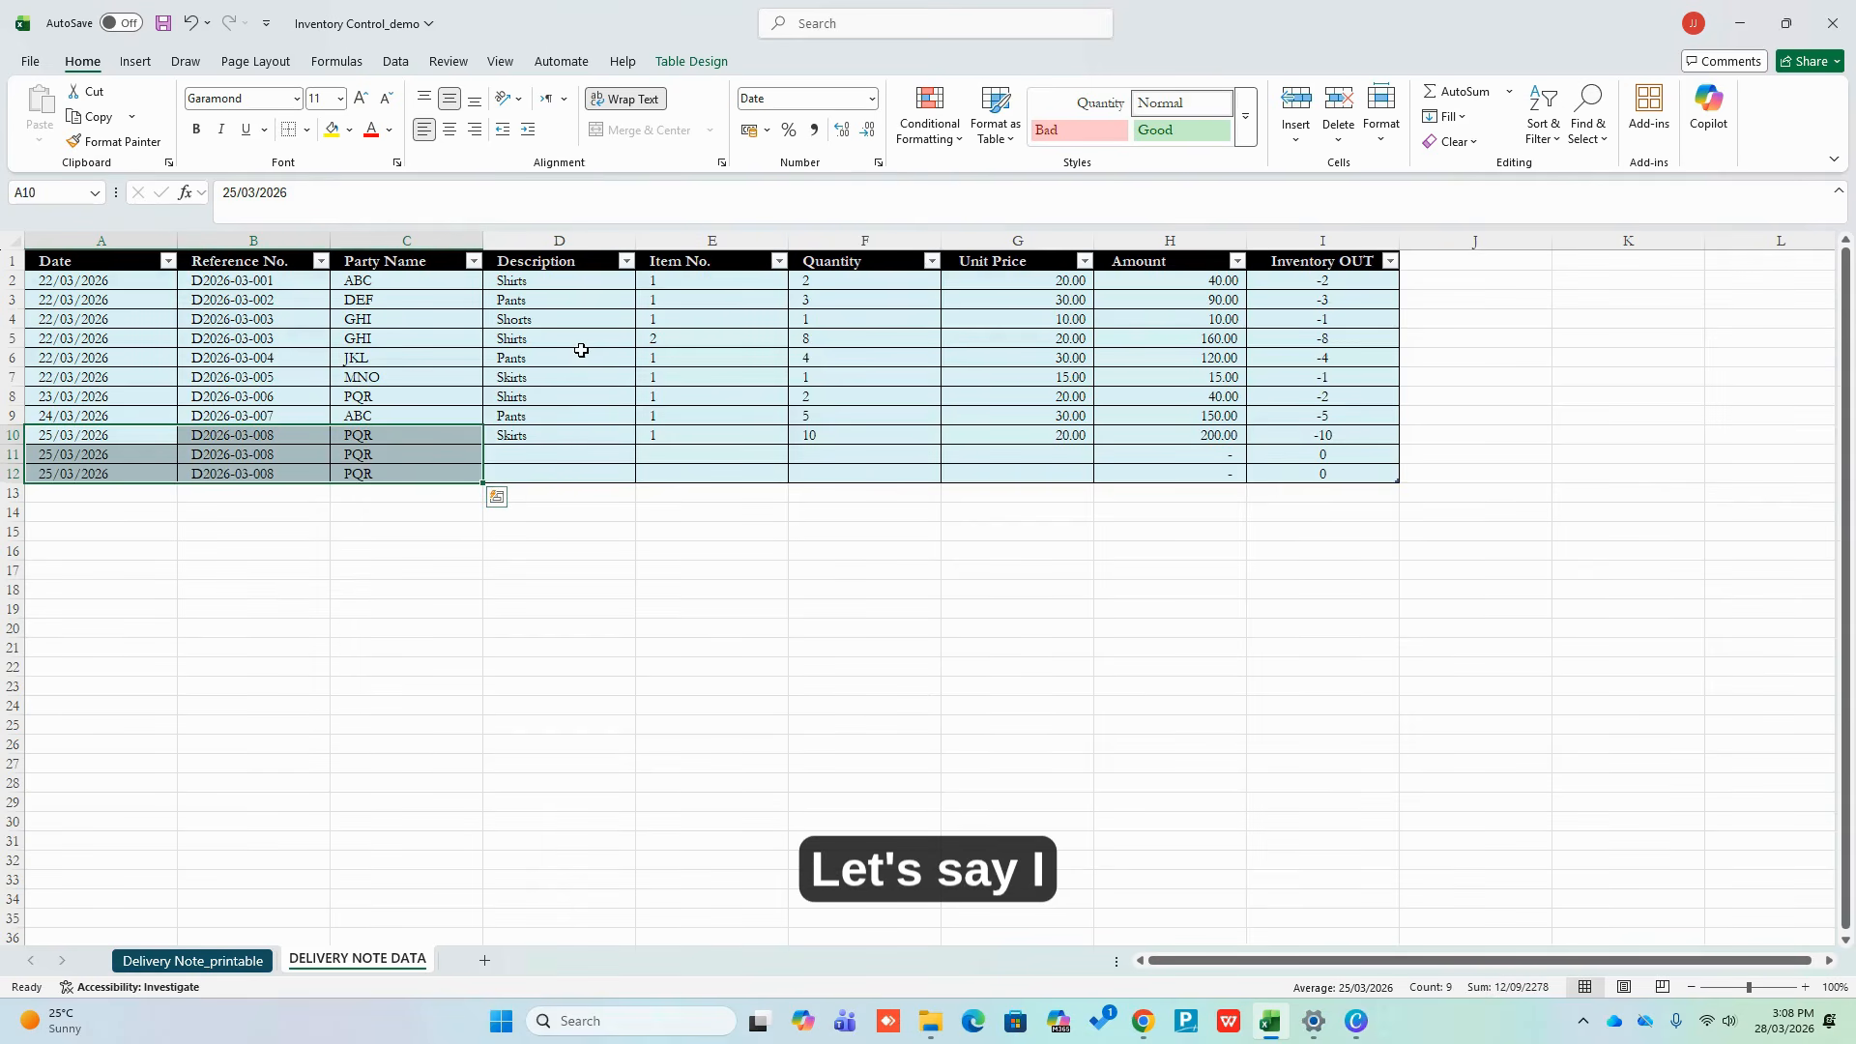
Set the descriptions of rows 11 and 12 to Shorts and Pants
click(582, 356)
click(559, 320)
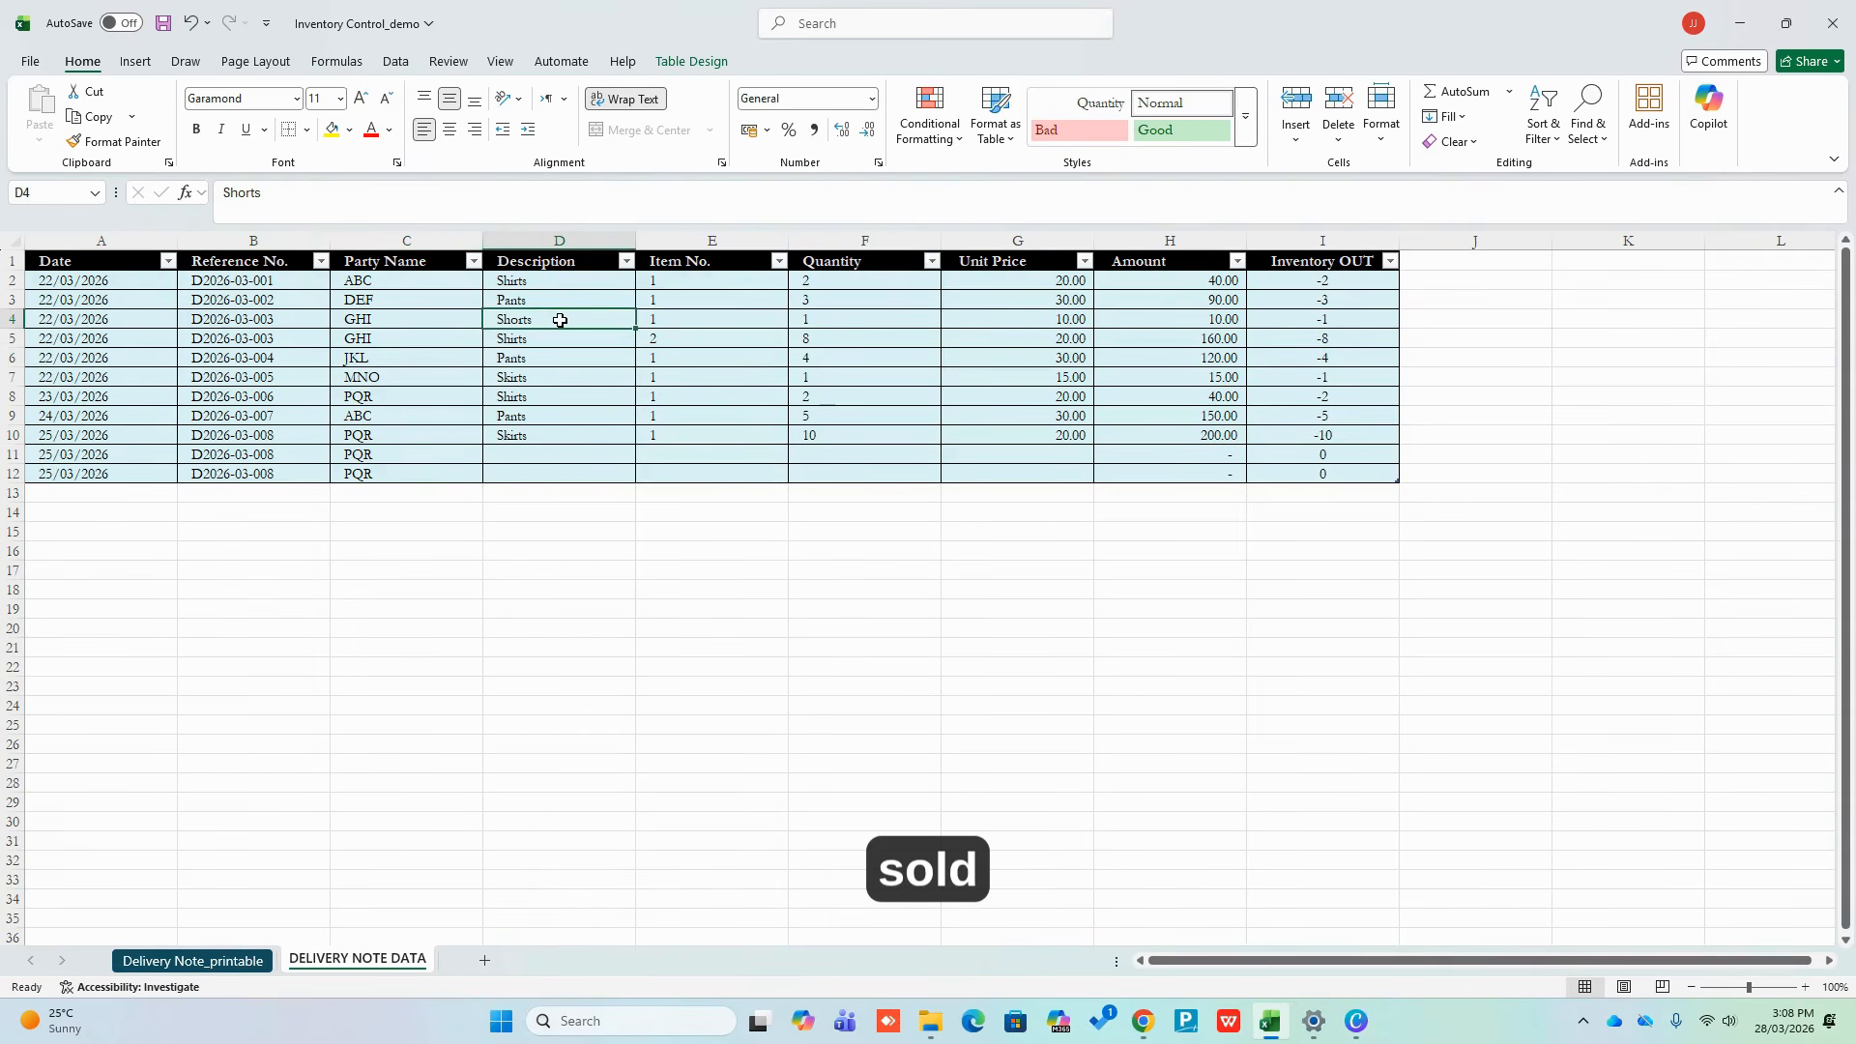
key(ctrl+c)
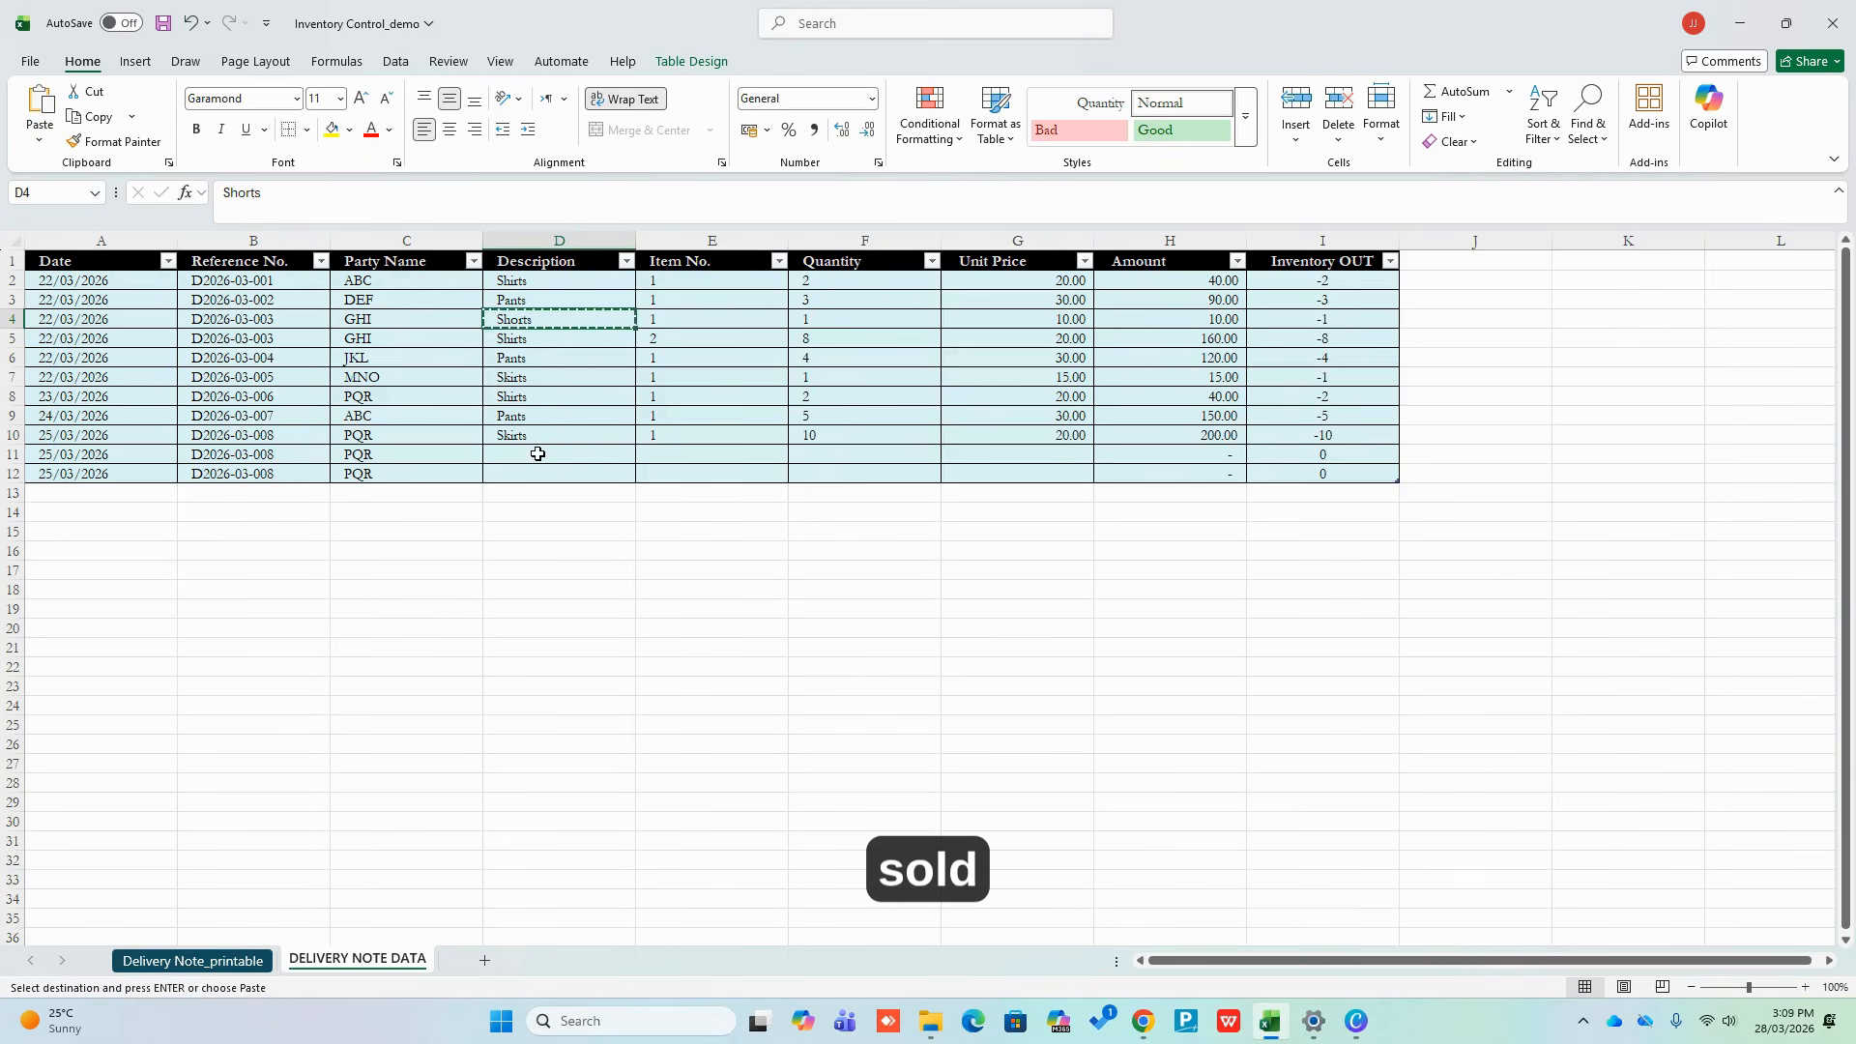
click(538, 453)
key(ctrl+v)
click(551, 472)
key(ctrl+v)
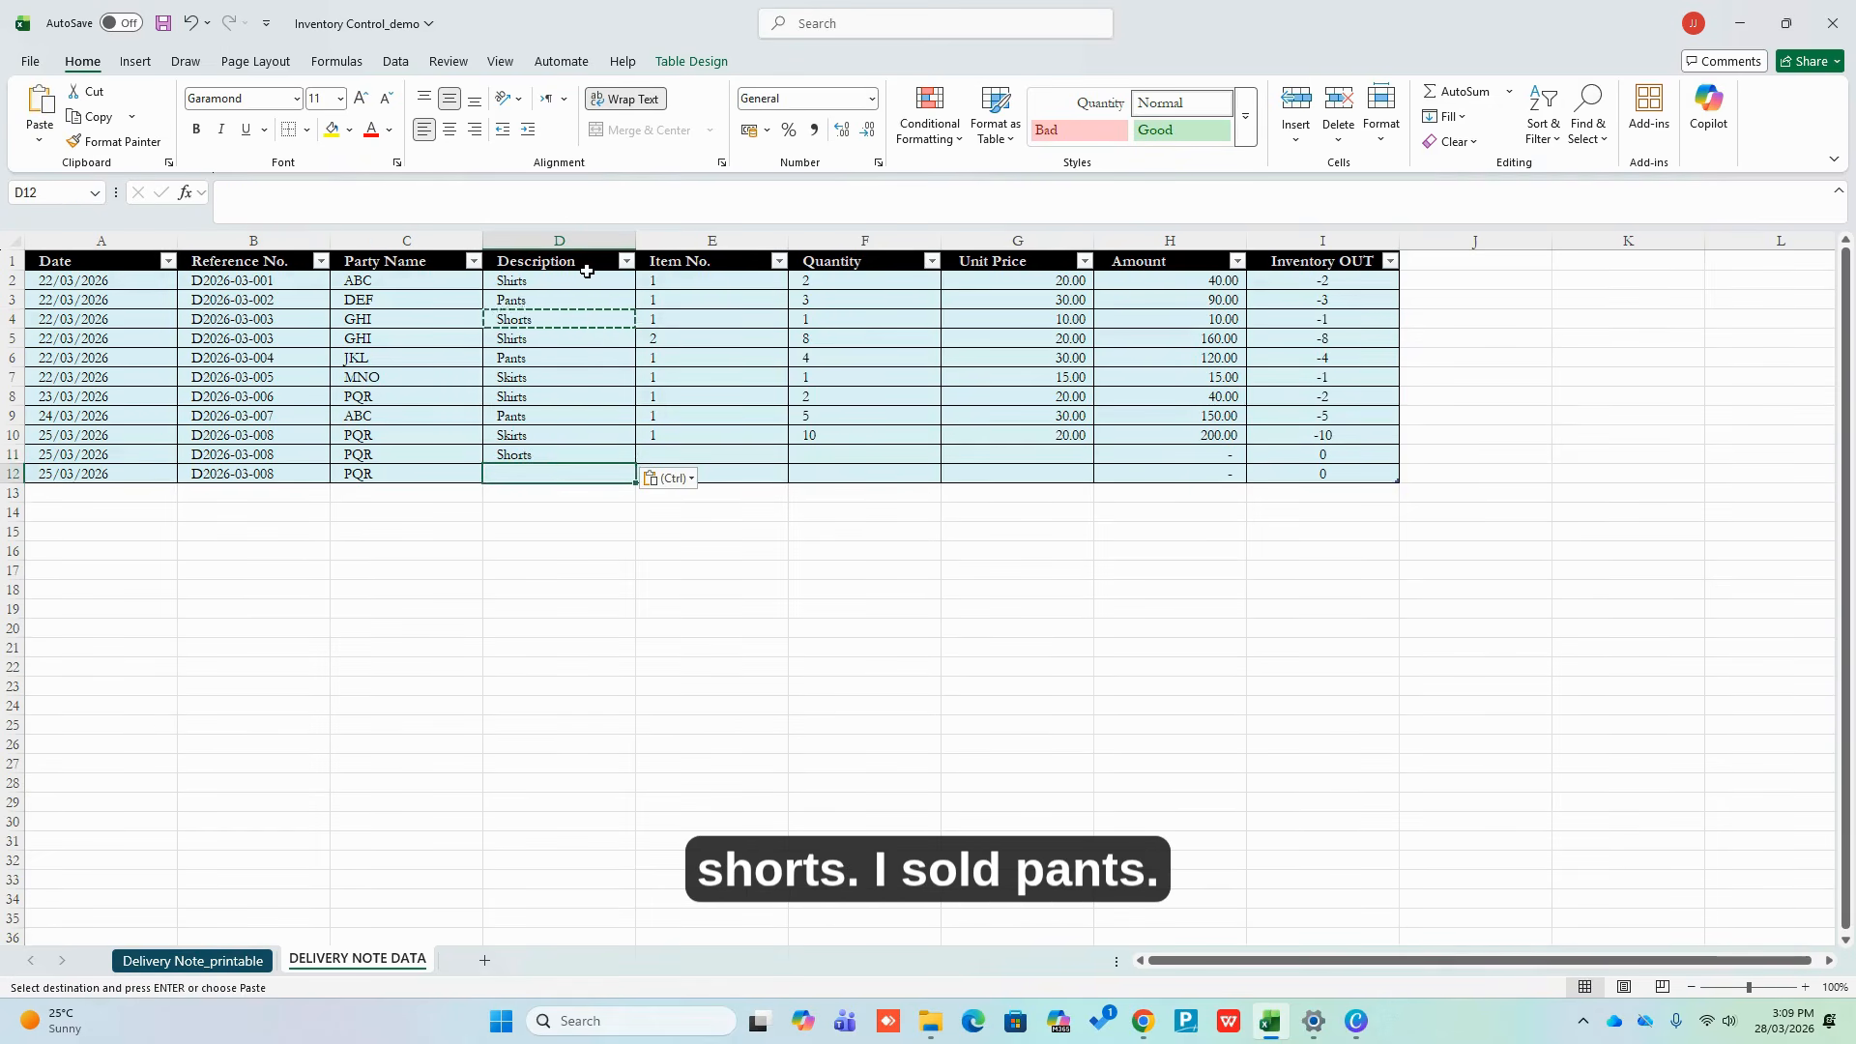
text(pants)
key(Tab)
Give the two rows item numbers 2 and 3 and quantities 20 and 30
key(Up)
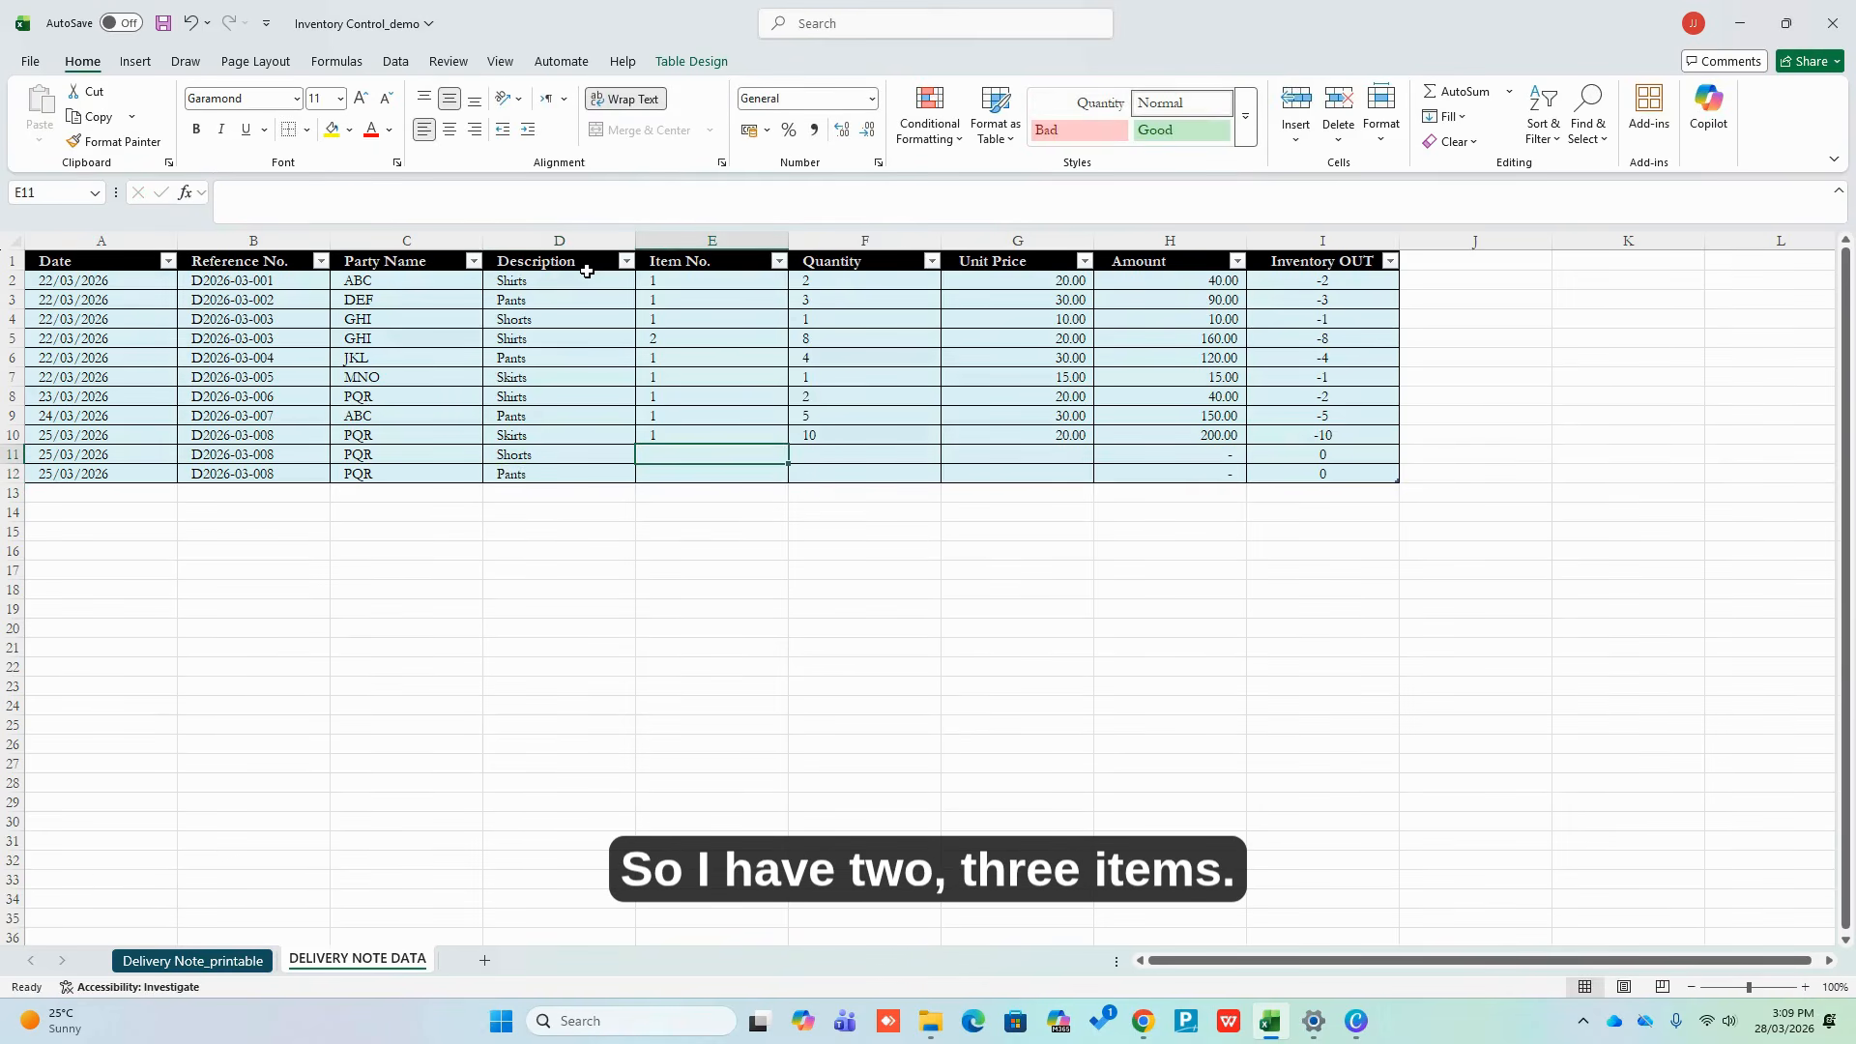
text(2)
key(Return)
text(3)
key(Return)
key(Up)
key(Right)
key(Up)
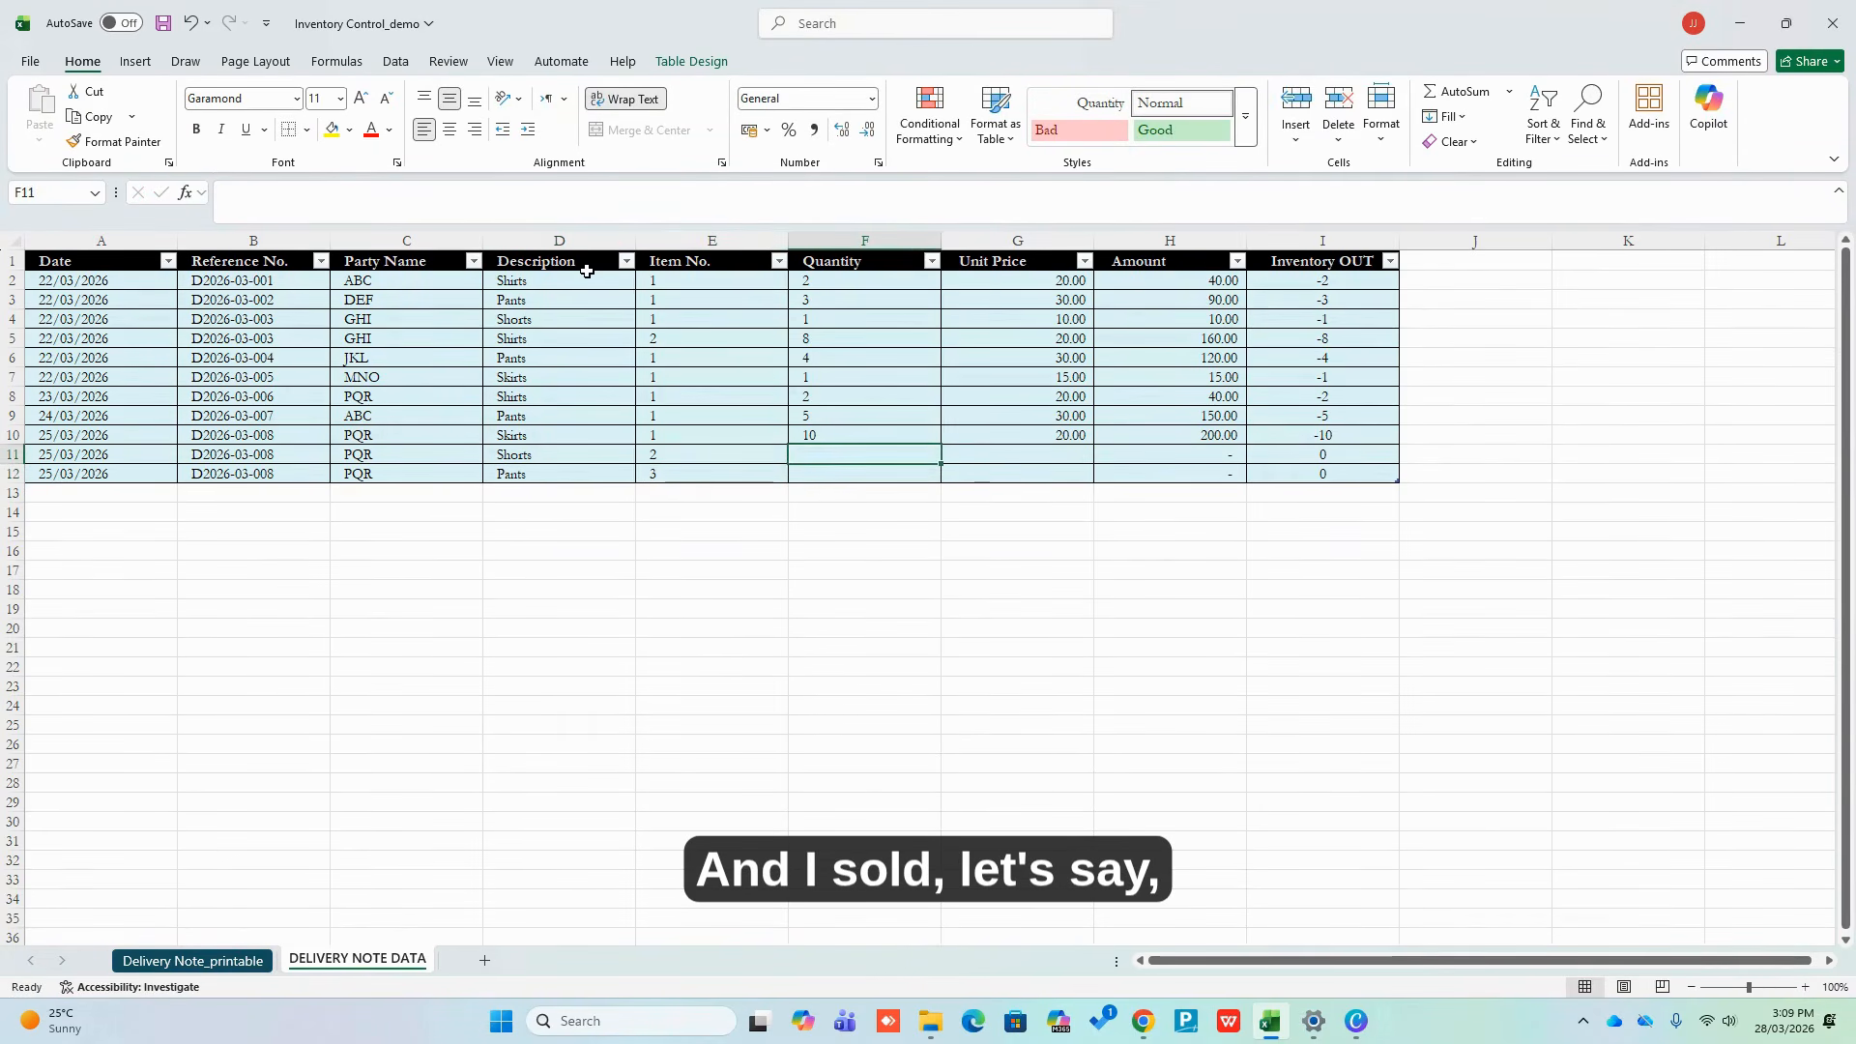
text(20)
key(Return)
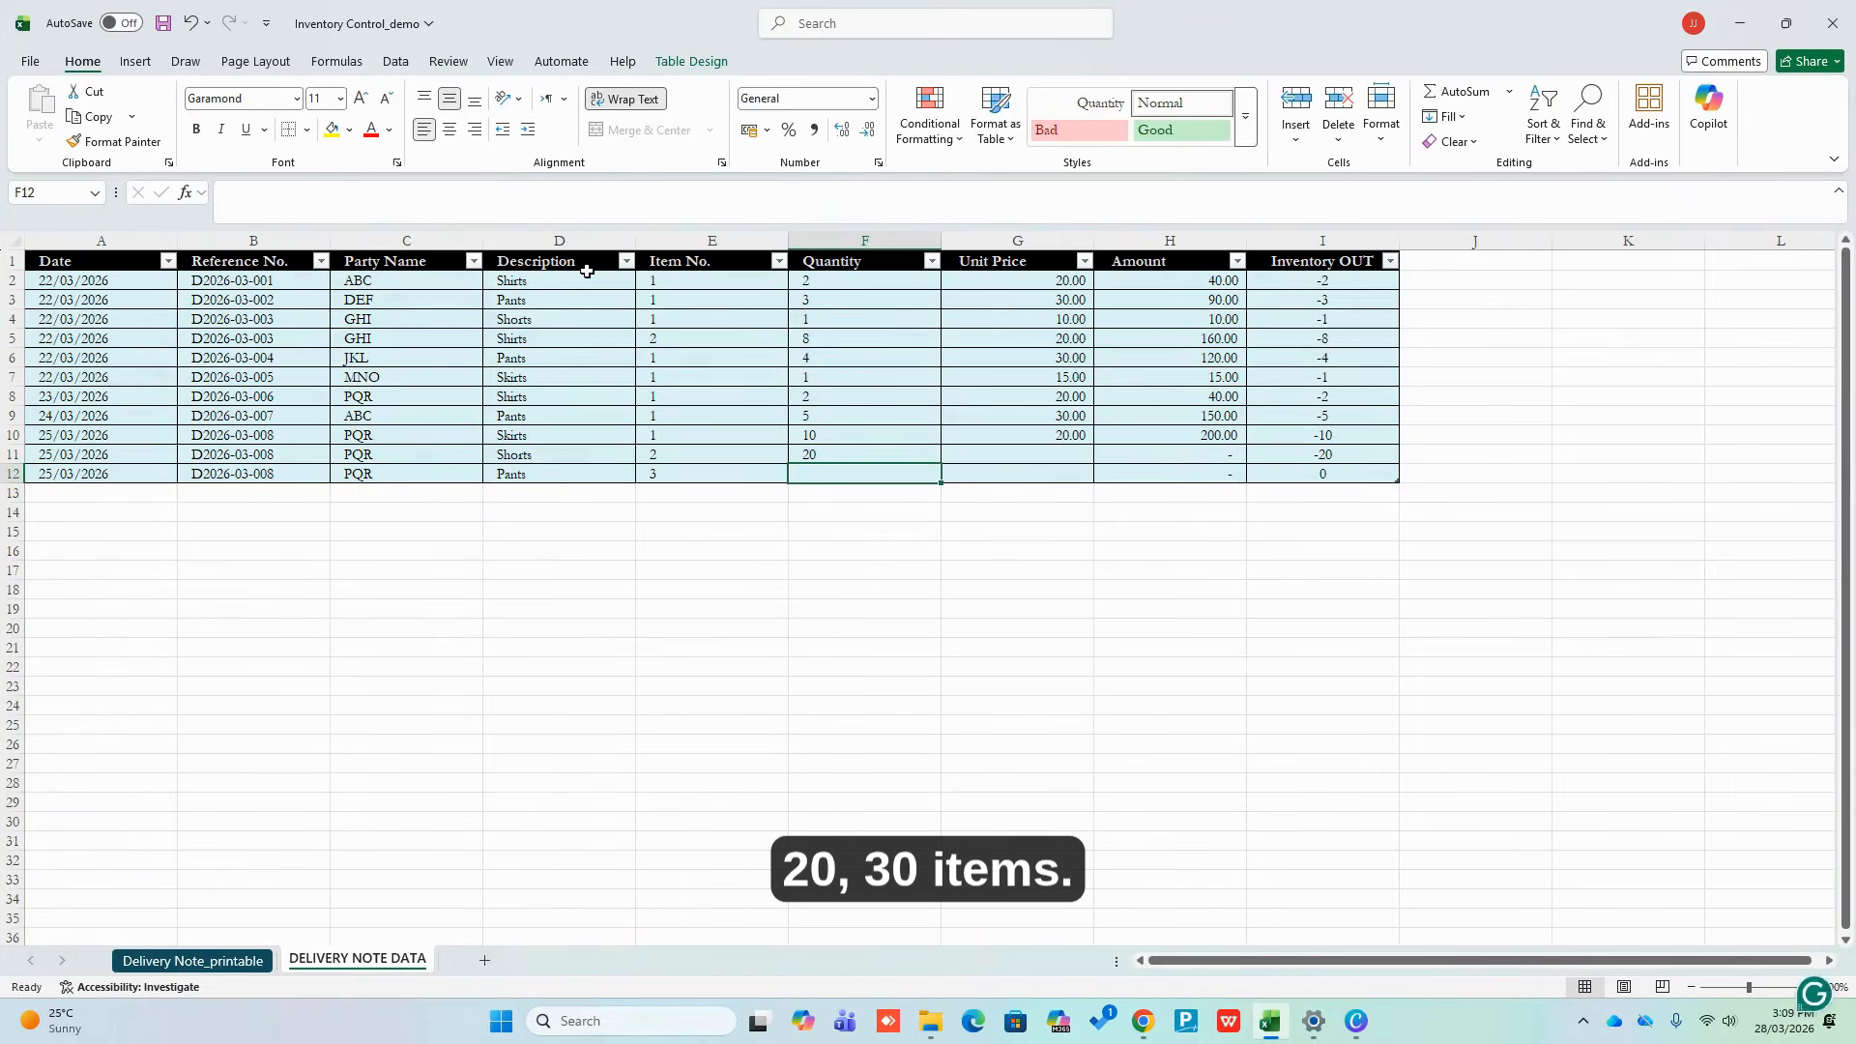
text(30)
key(Return)
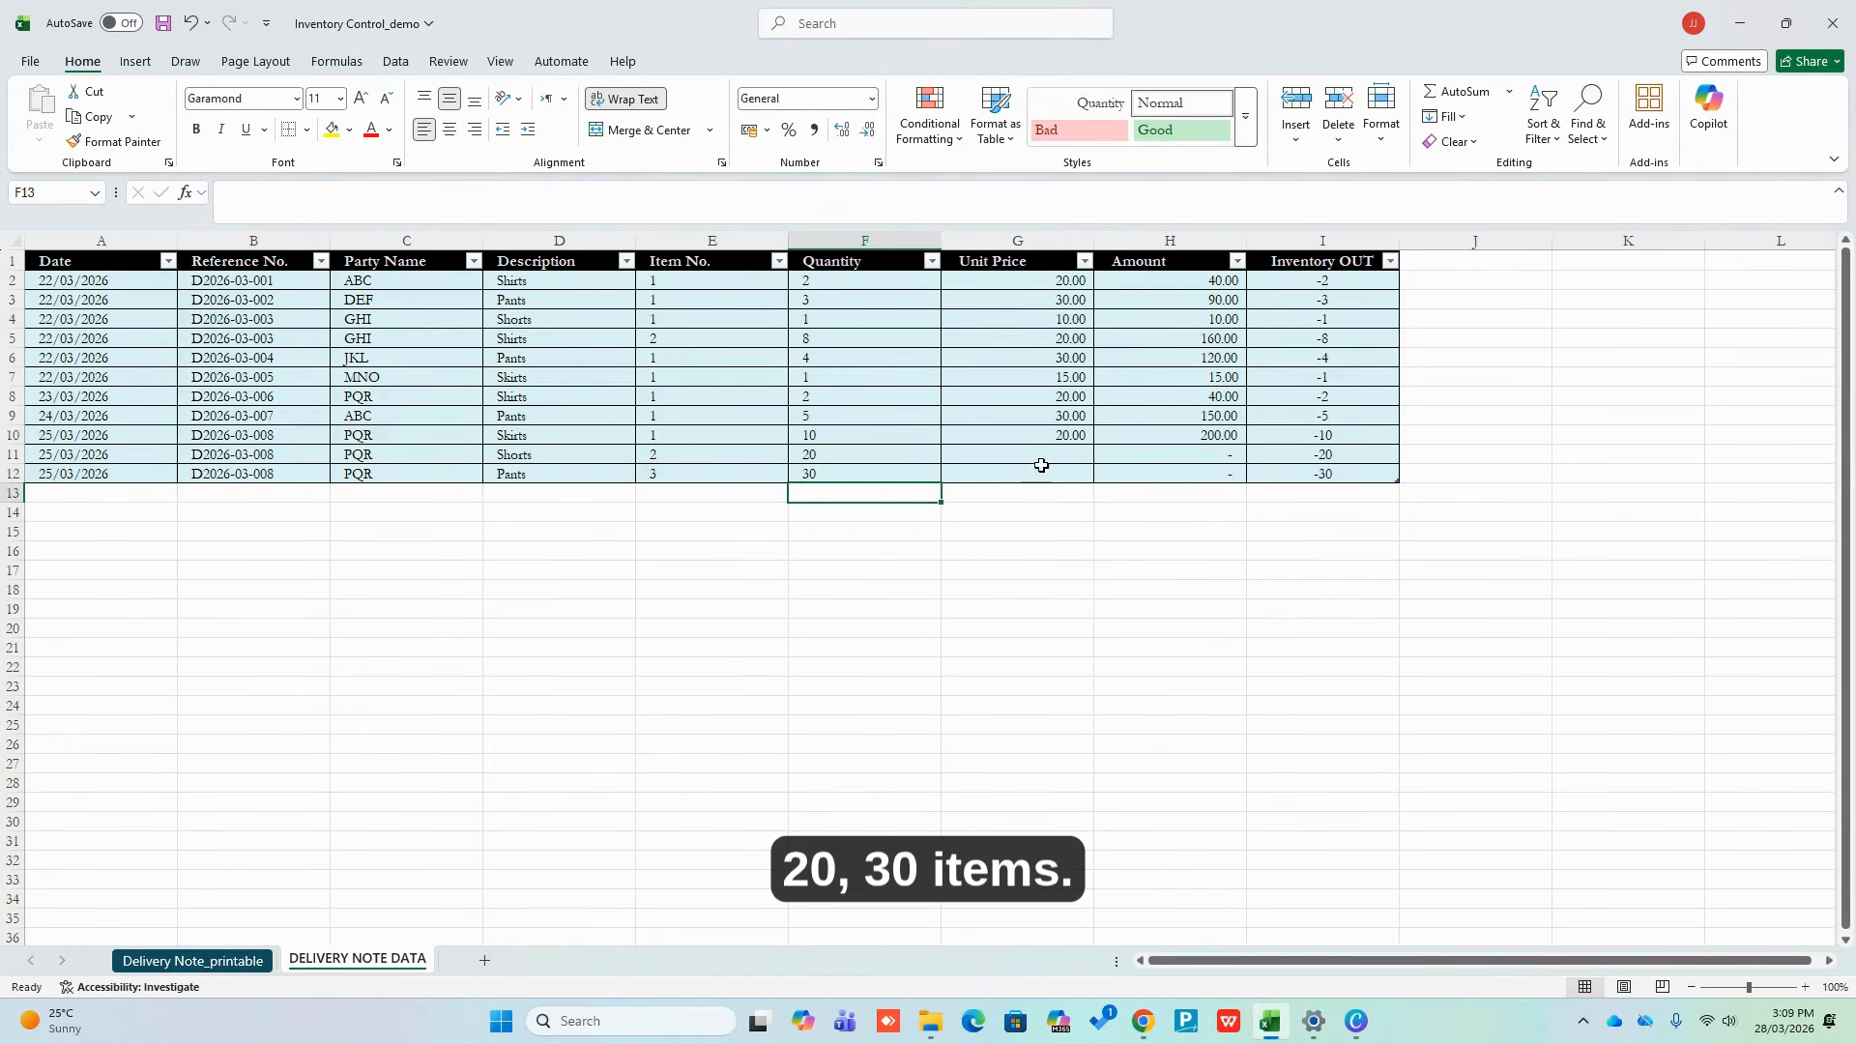
Enter unit prices of 10 for Shorts and 30 for Pants
click(1084, 317)
click(1043, 455)
text(10)
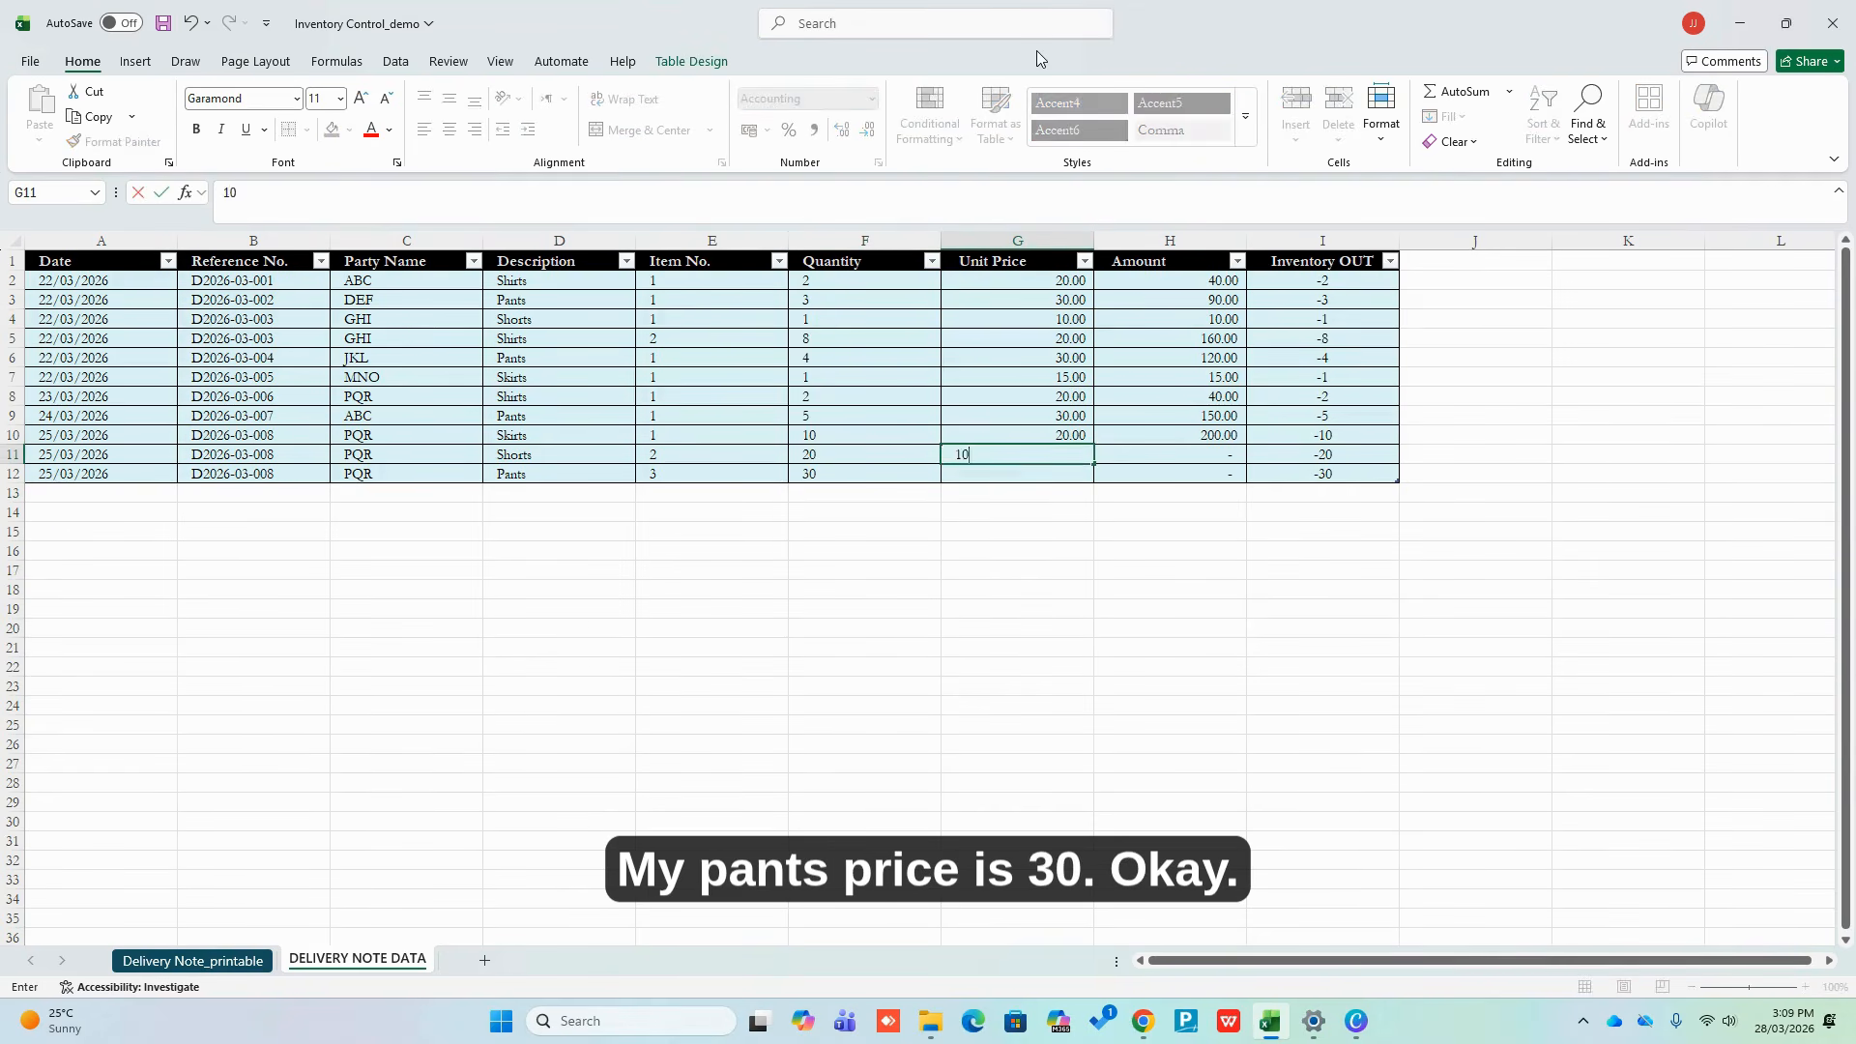
key(Return)
text(30)
key(Return)
key(Up)
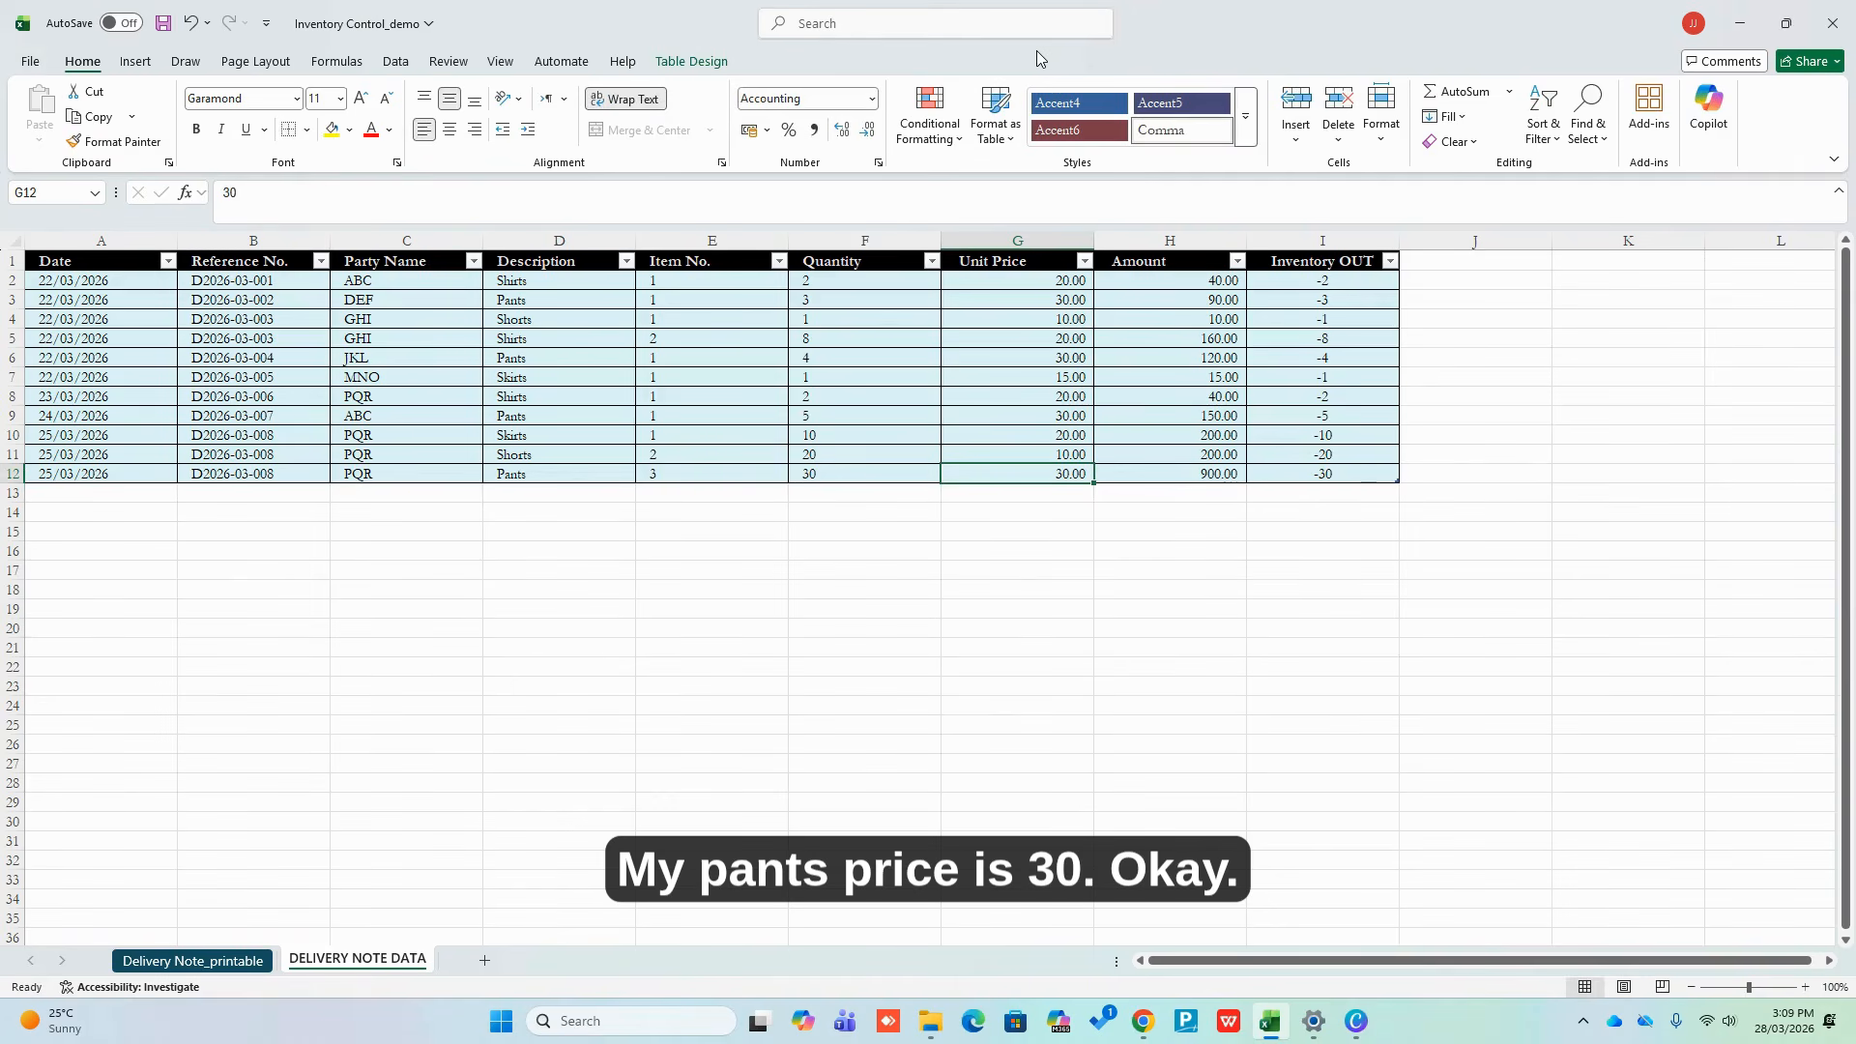
On the Delivery Note_printable sheet, choose D2026-03-008 from the G3 reference-number dropdown
click(192, 959)
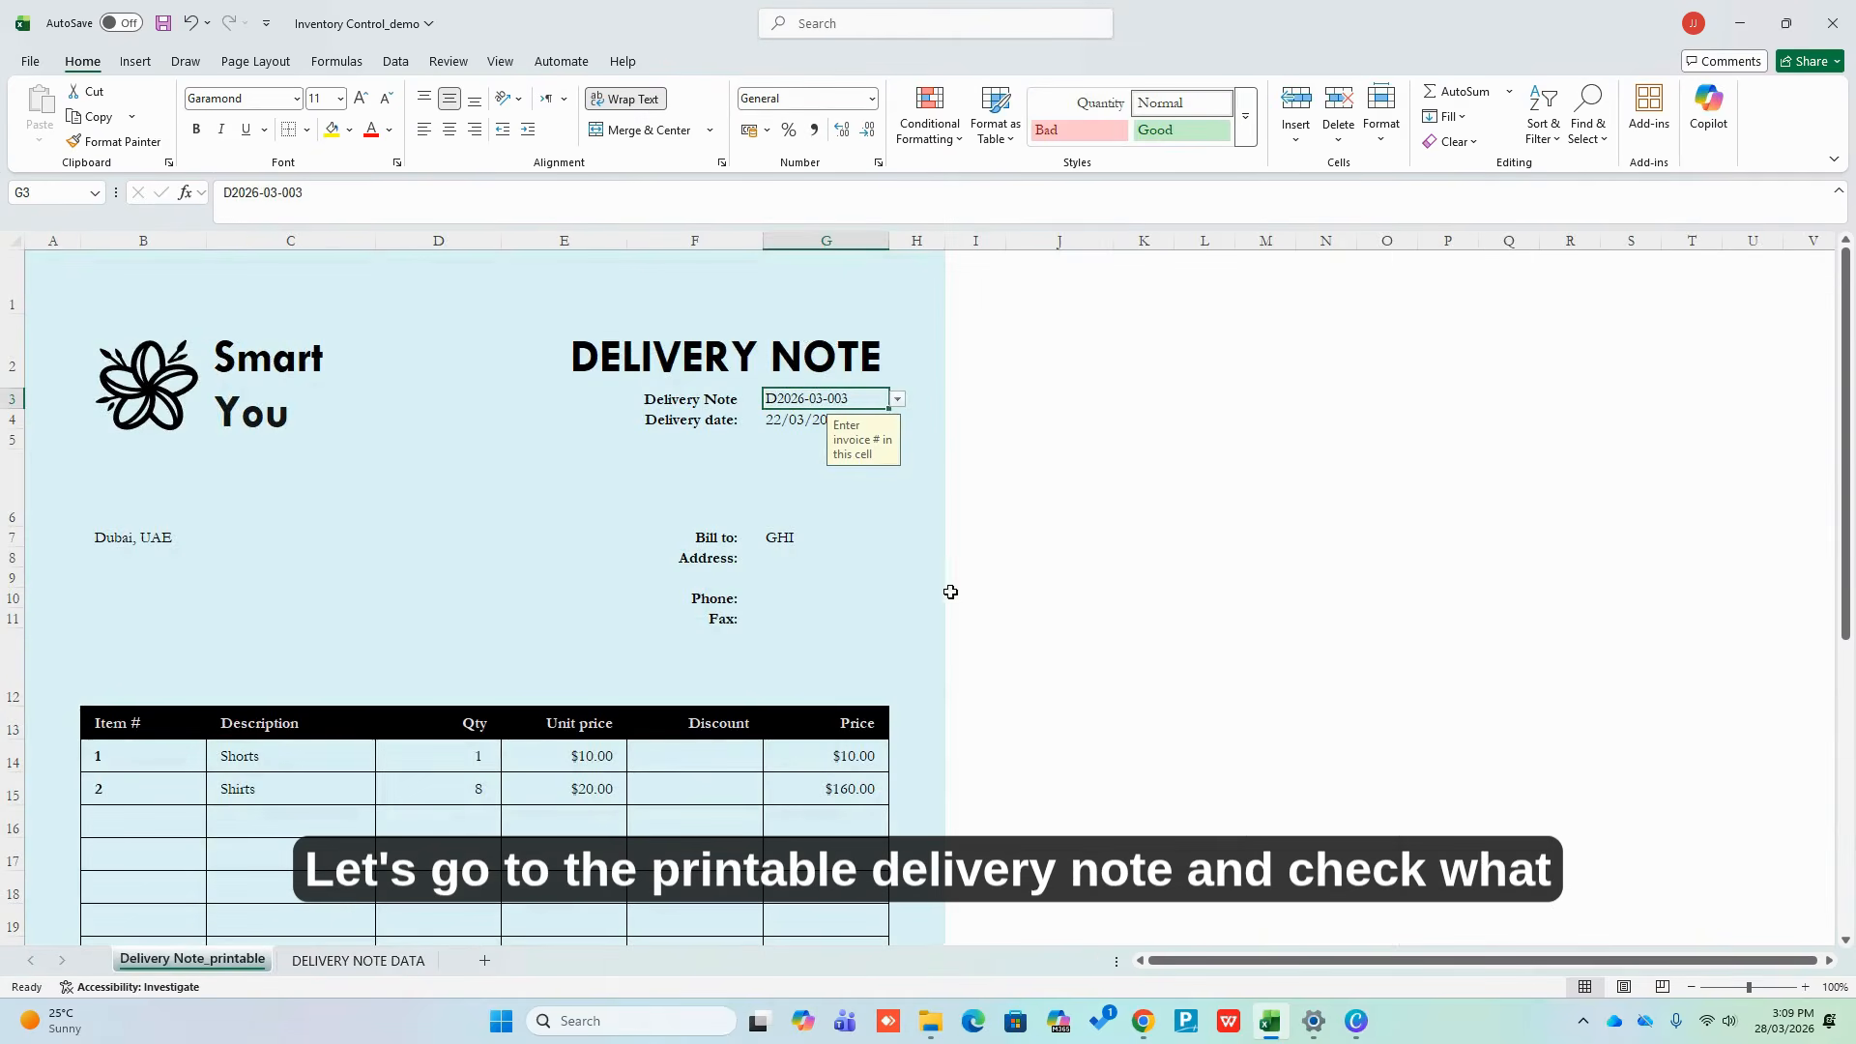
click(1189, 513)
click(835, 411)
click(837, 398)
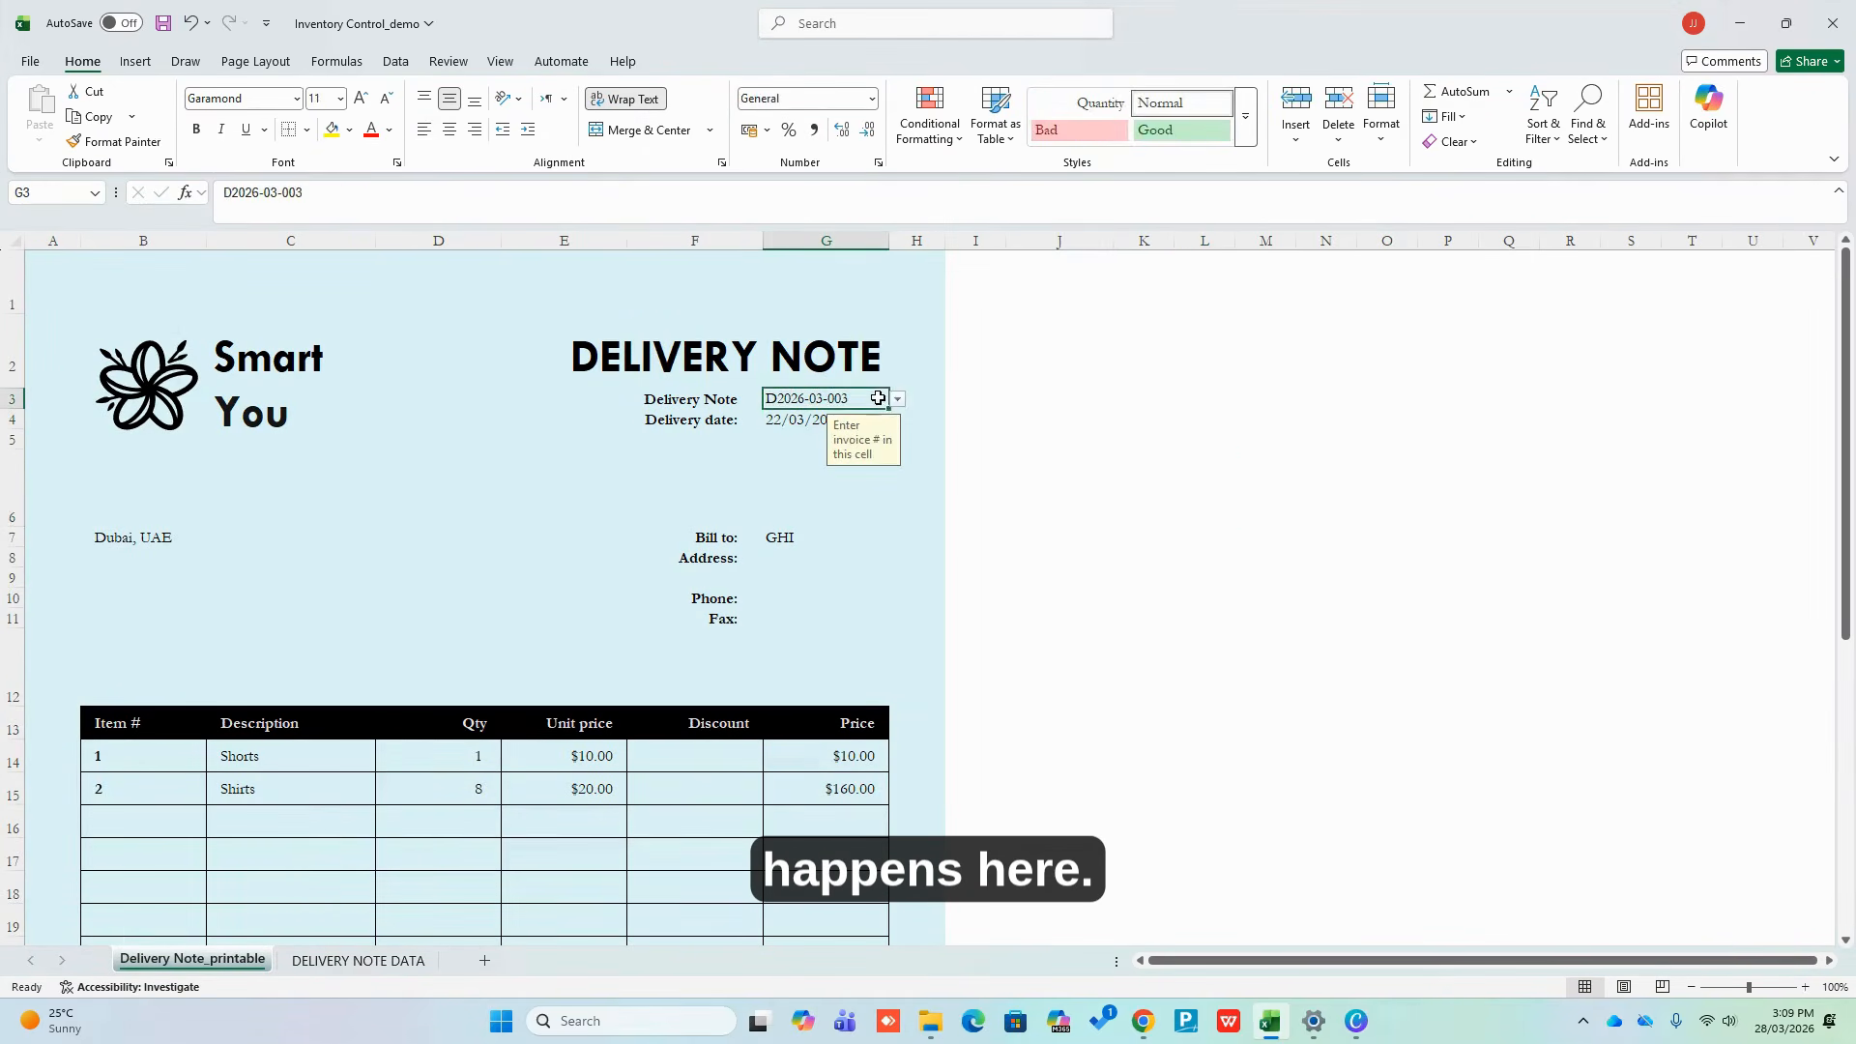
click(897, 400)
click(833, 549)
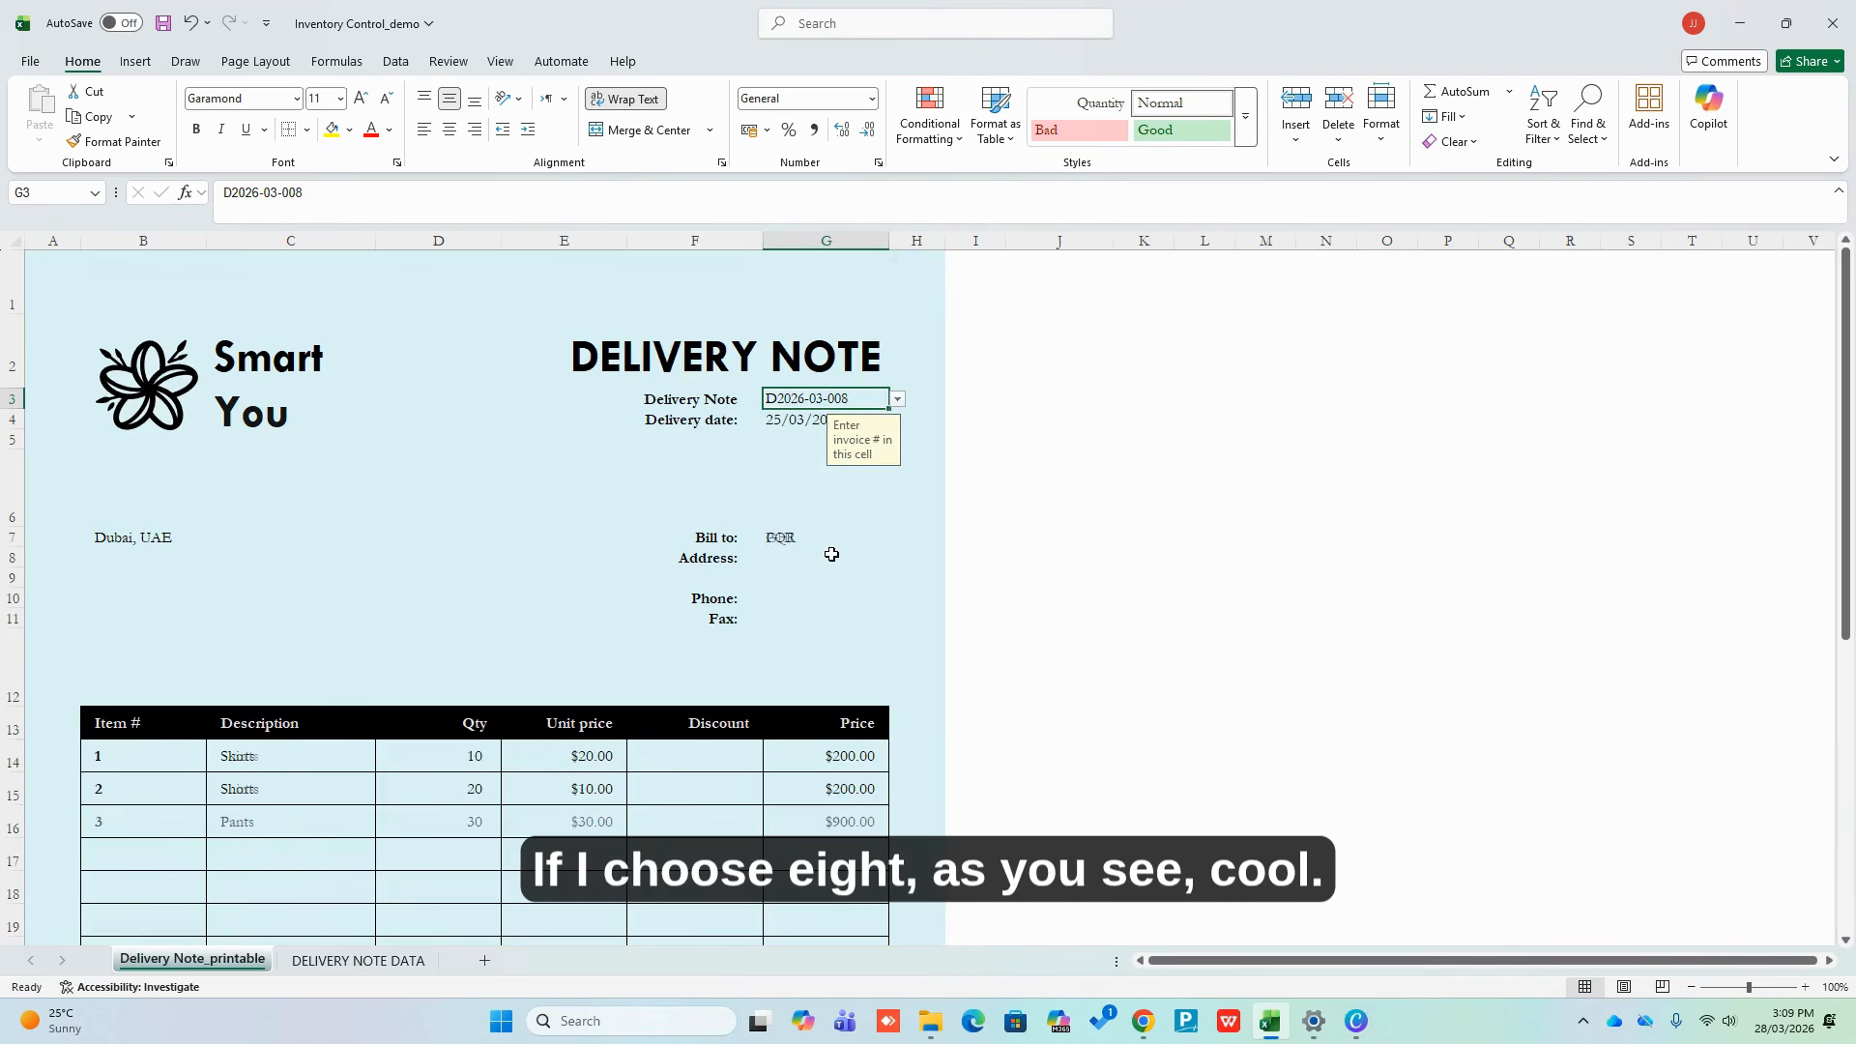
click(1441, 564)
Check the Skirts, Shorts and Pants lines and the $1,300.00 total
scroll(1341, 616, down, 1)
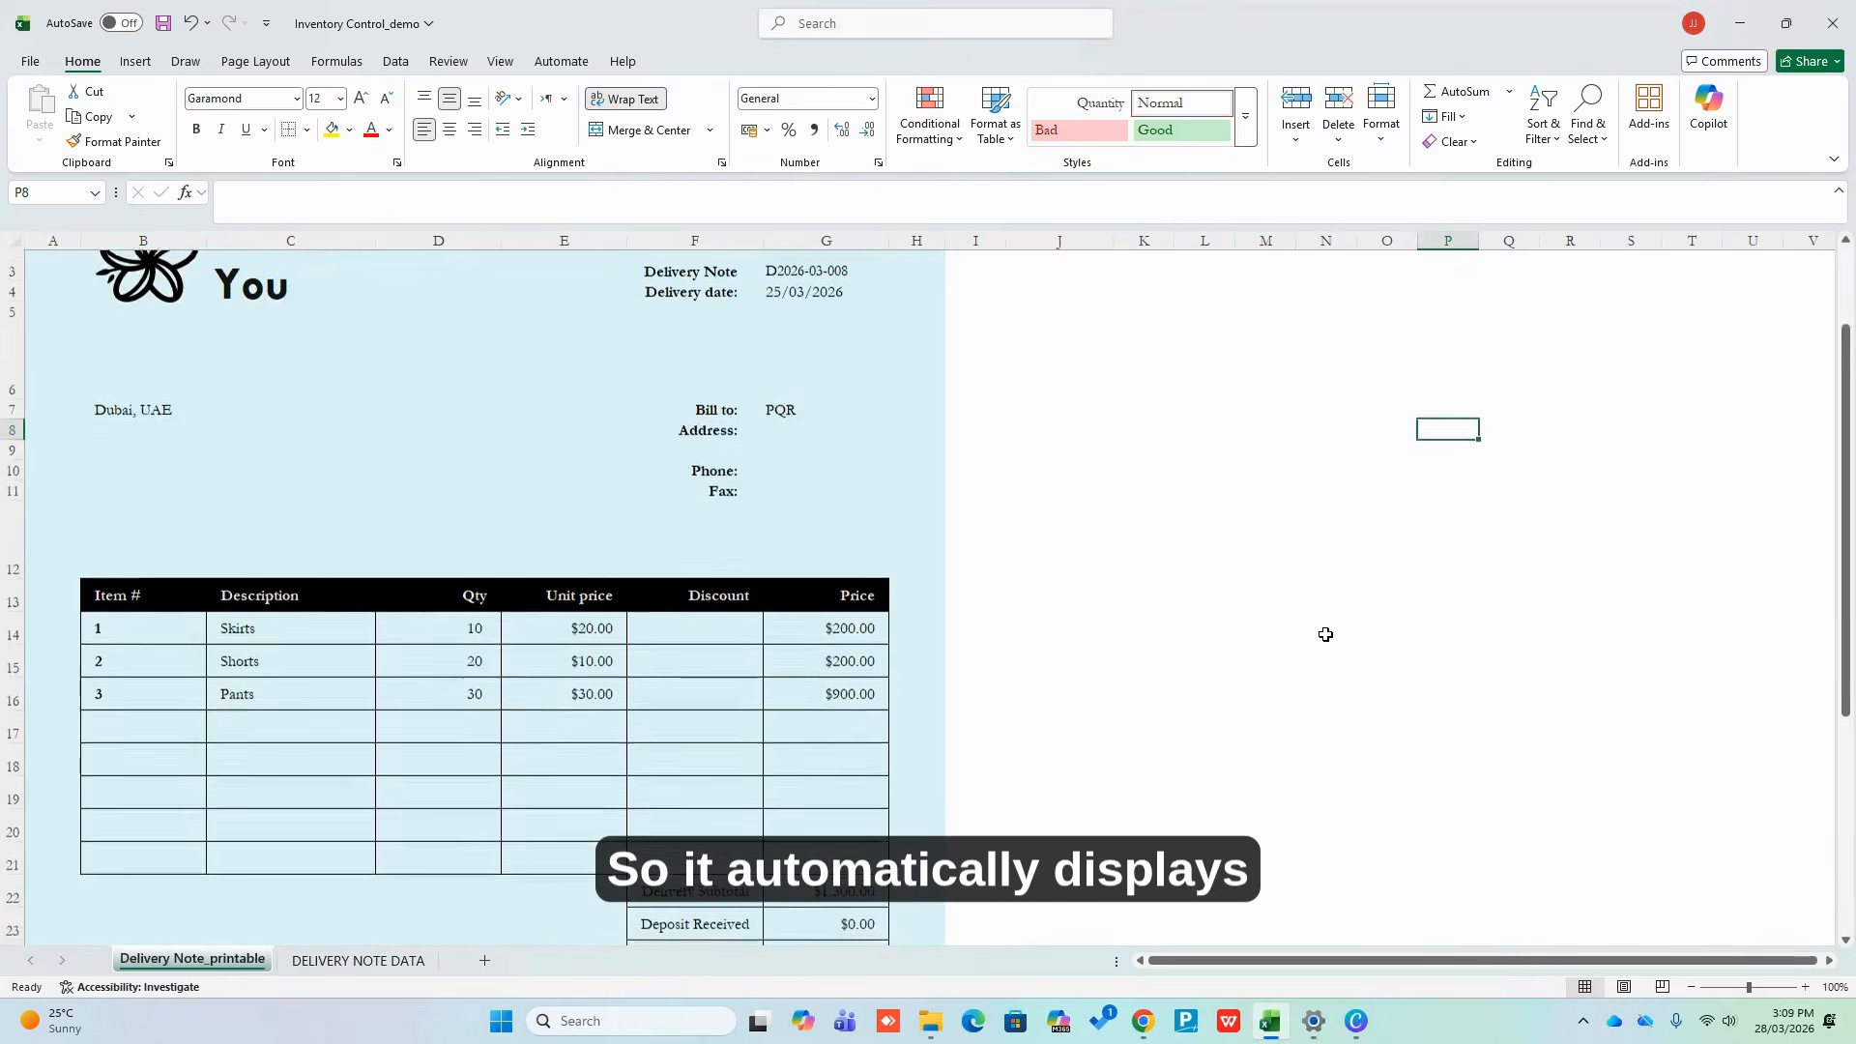
scroll(1136, 768, down, 1)
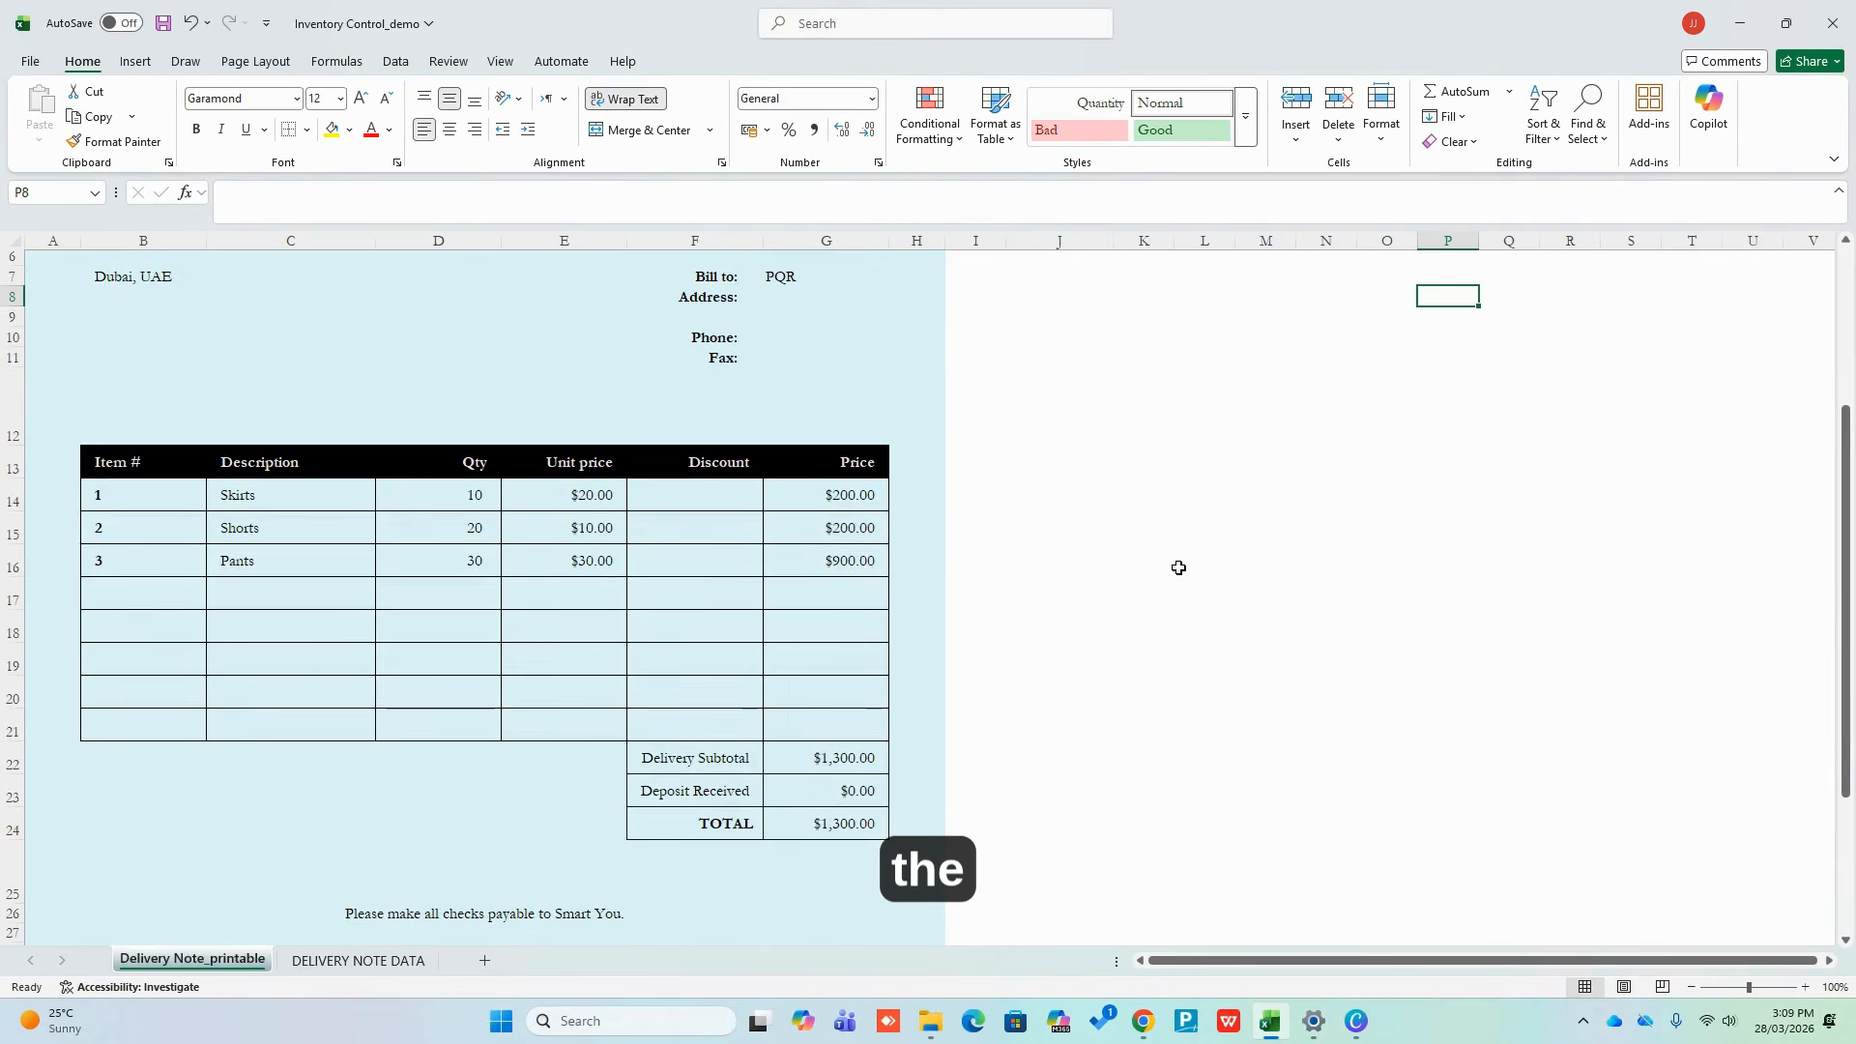
scroll(1192, 566, up, 2)
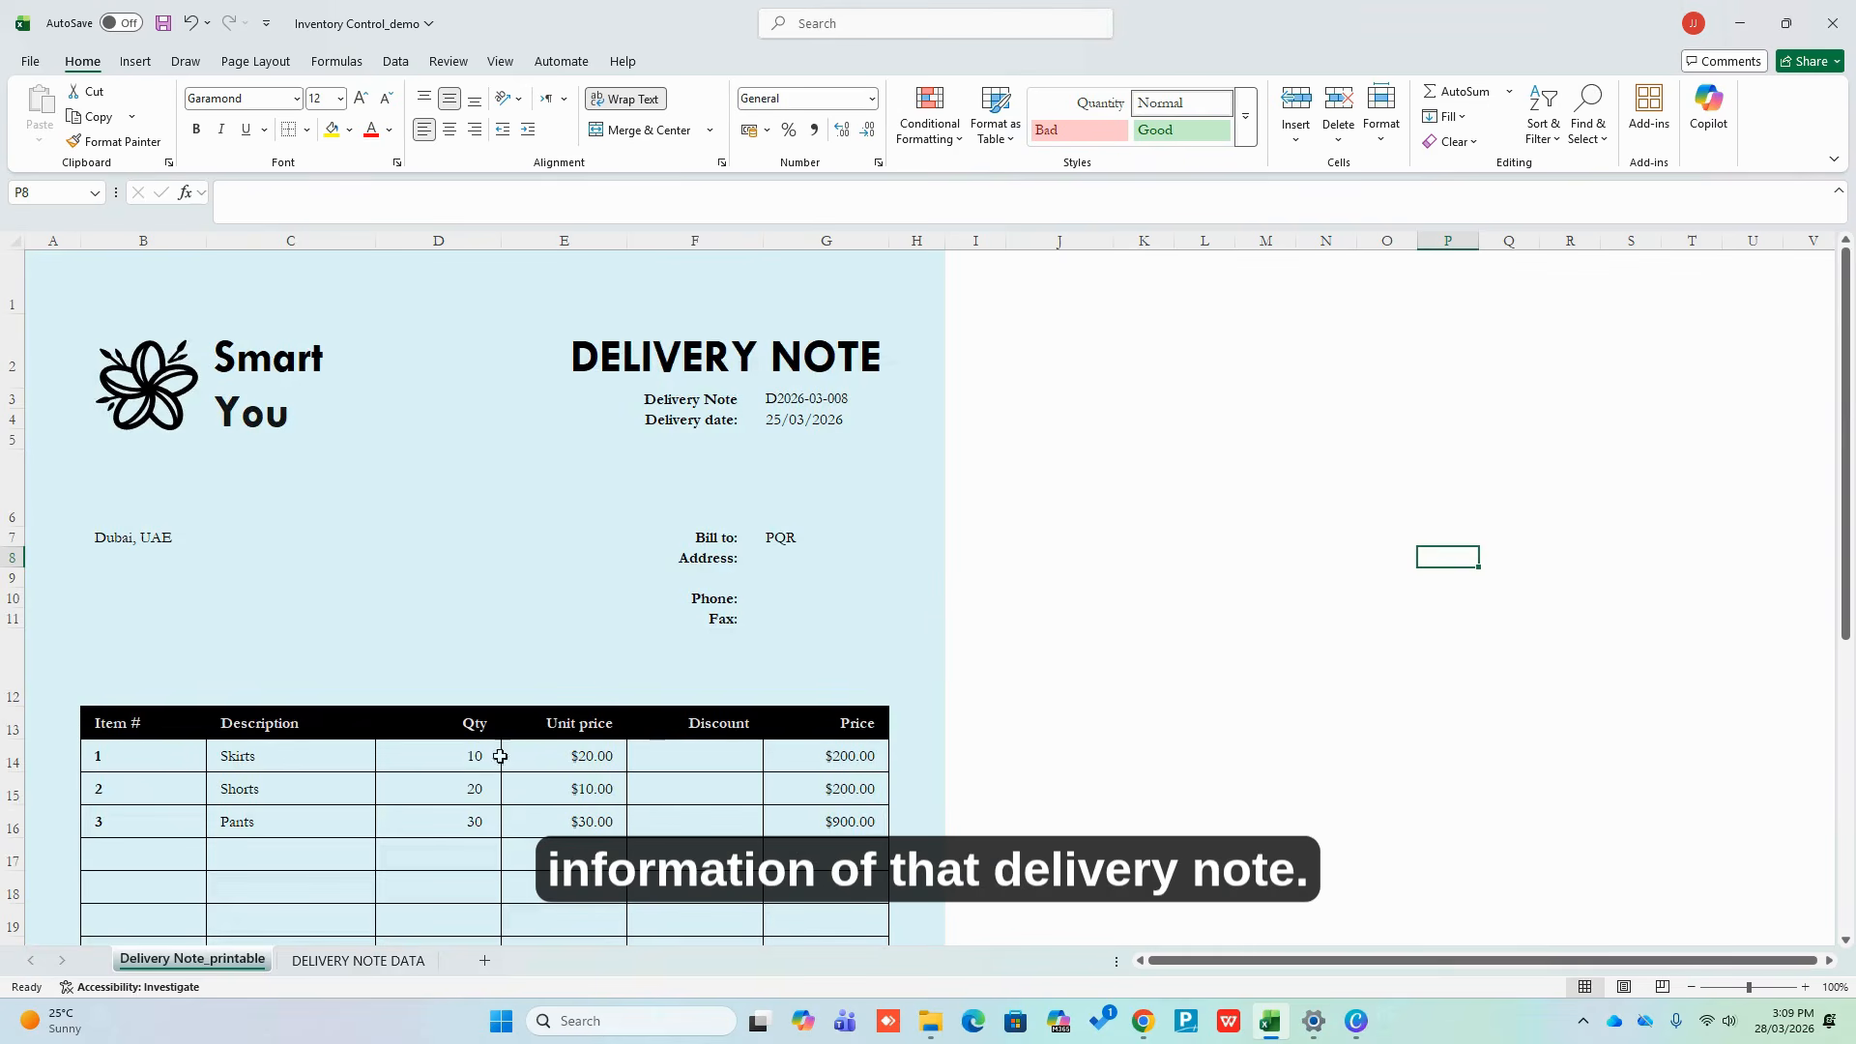
click(1196, 471)
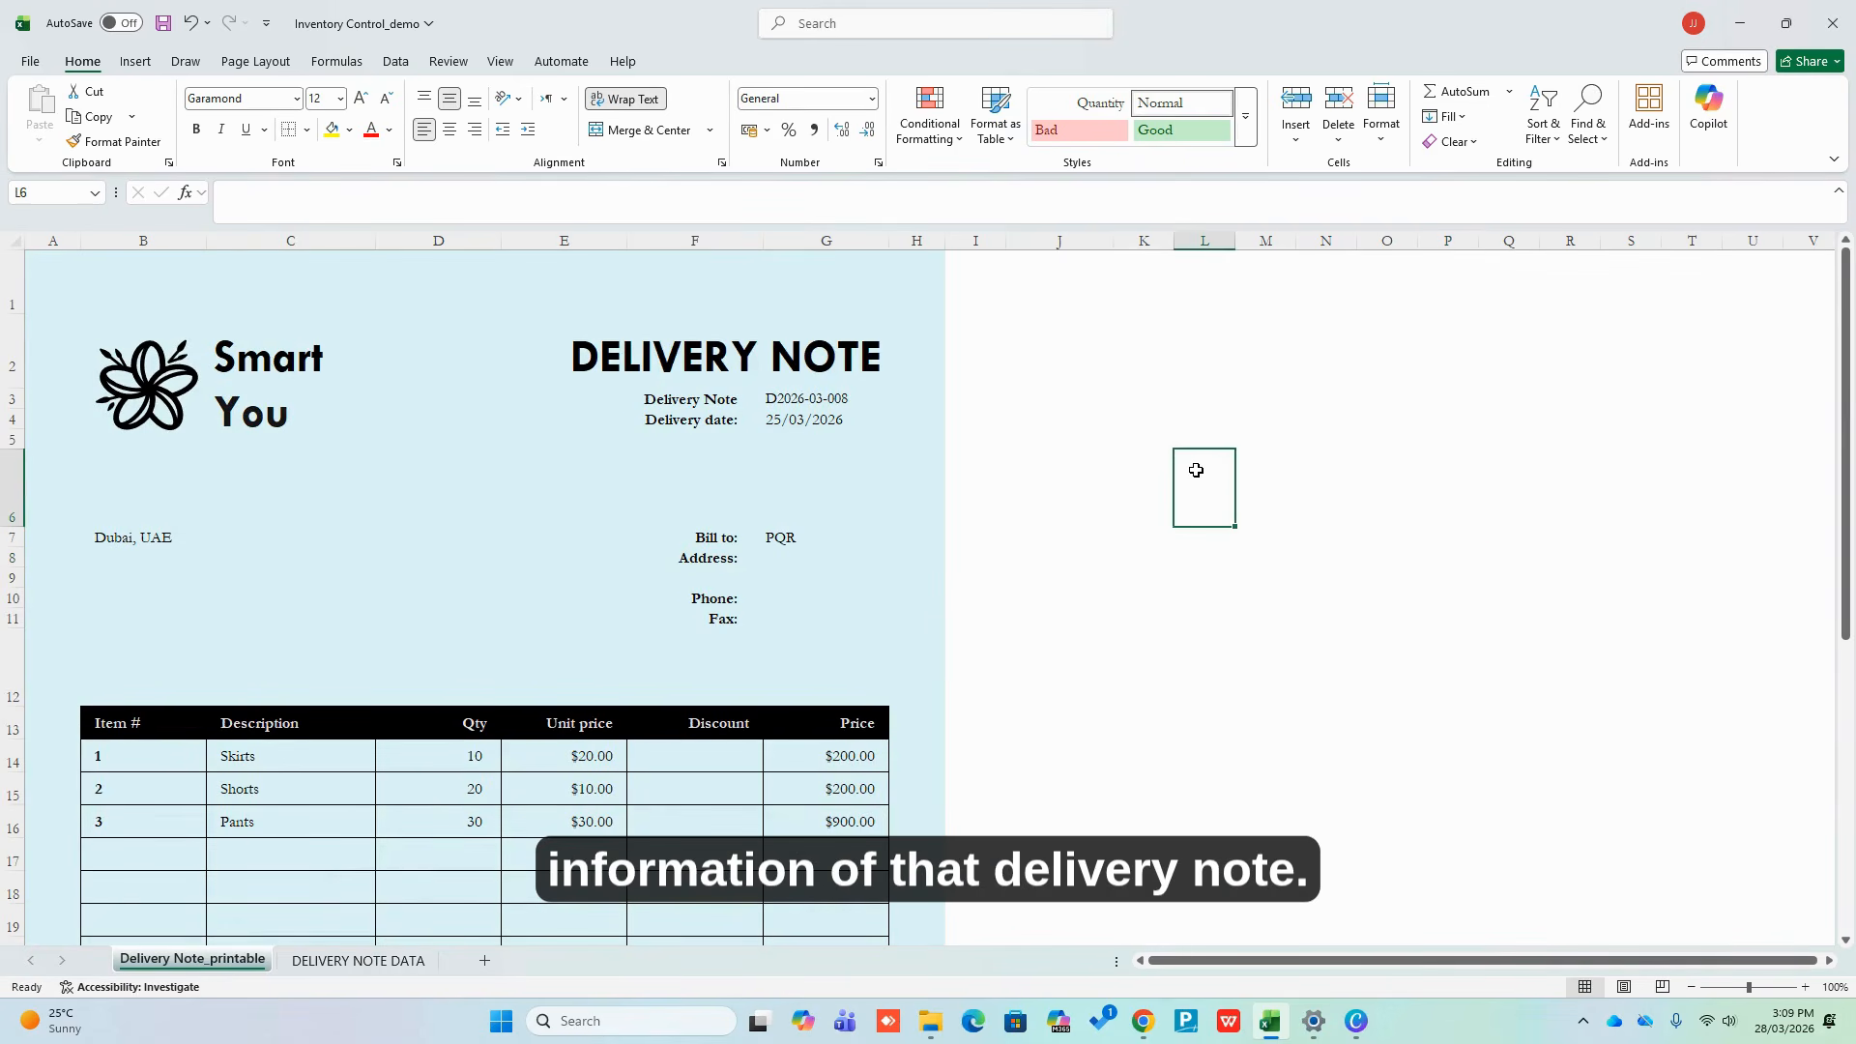
click(30, 61)
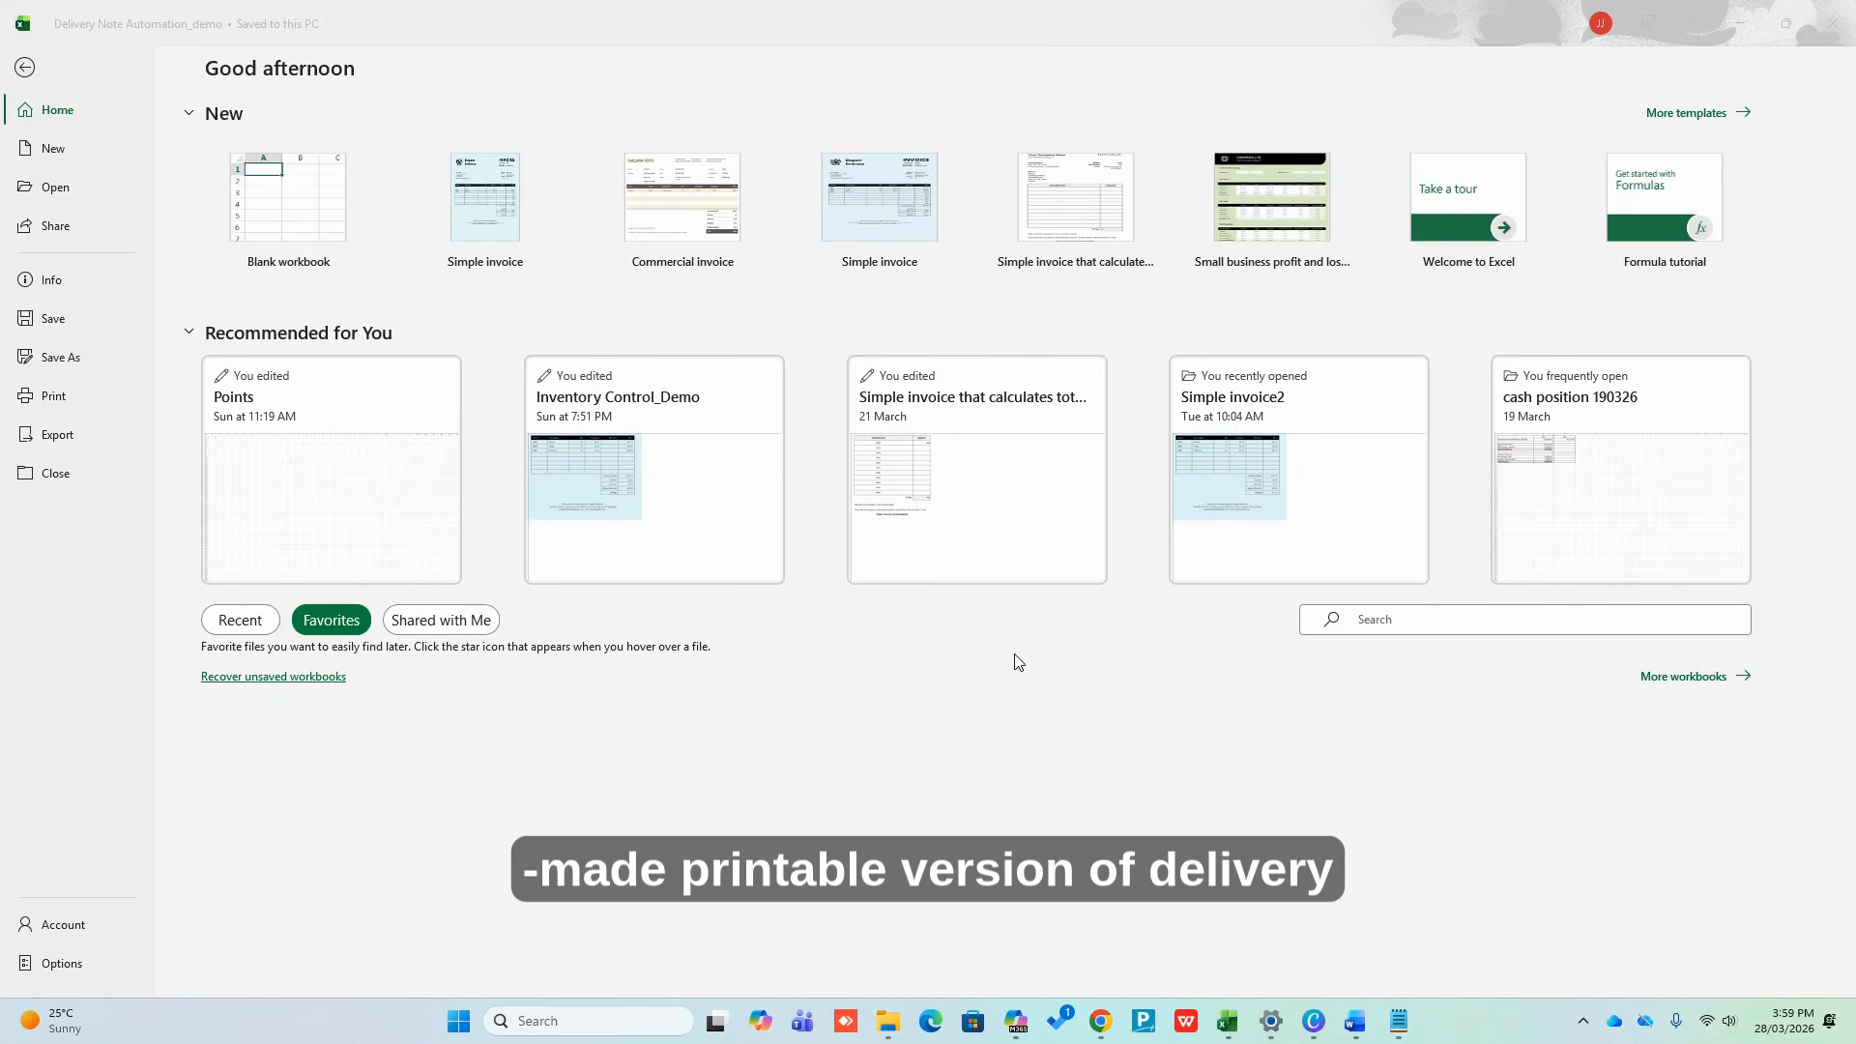
click(61, 403)
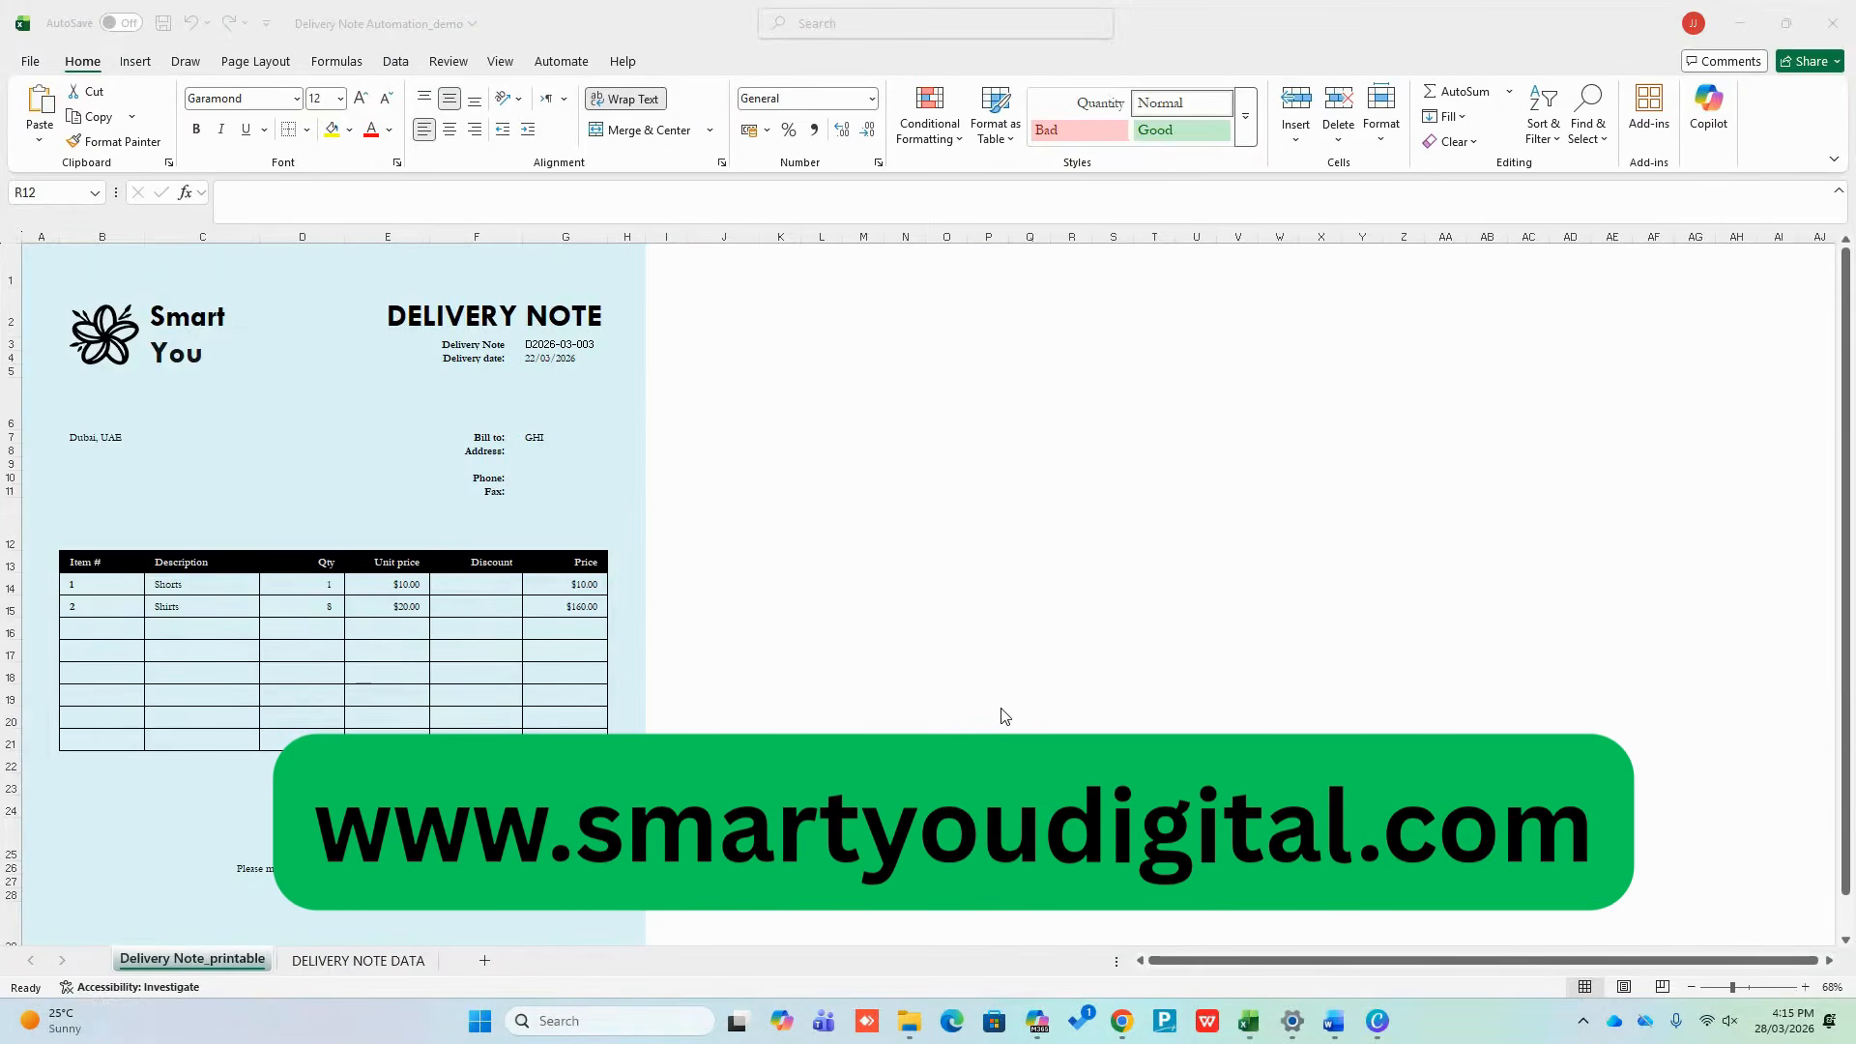
Cycle the G3 dropdown through D2026-03-001 and D2026-03-003, ending back on D2026-03-008
click(580, 345)
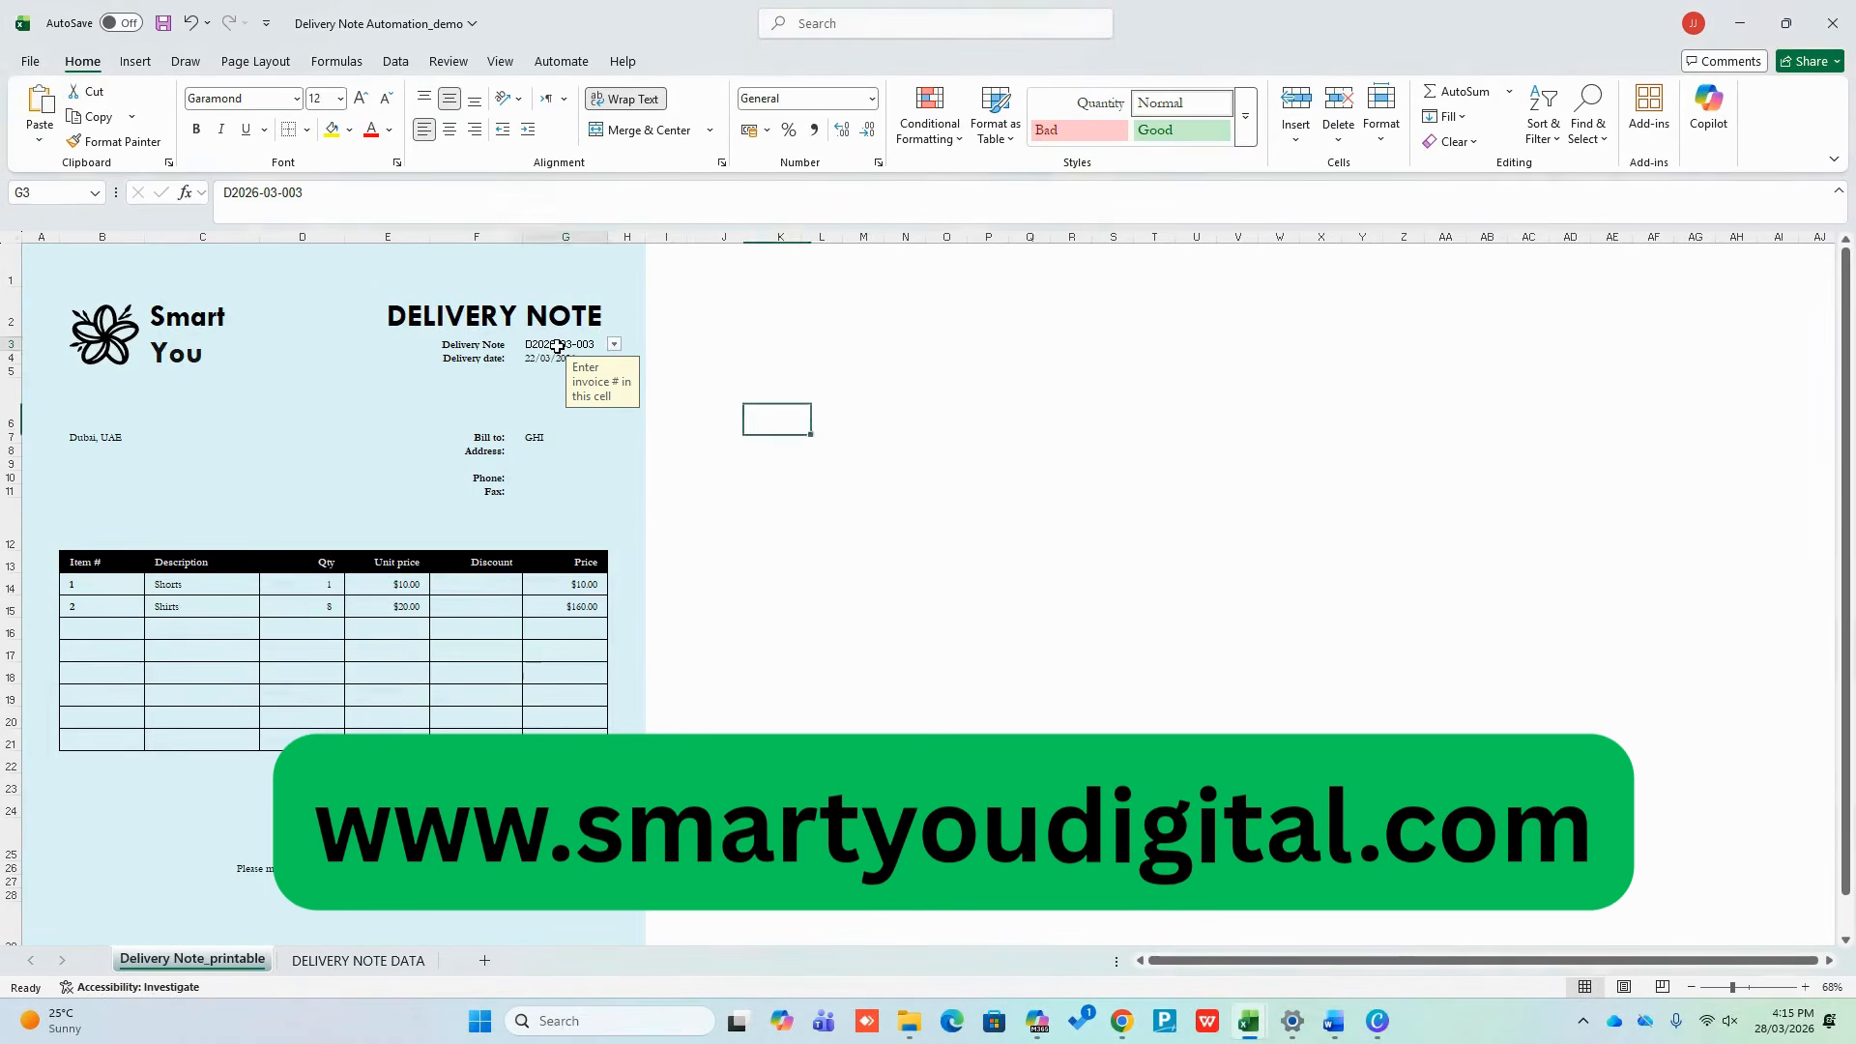
click(614, 345)
click(562, 377)
click(613, 345)
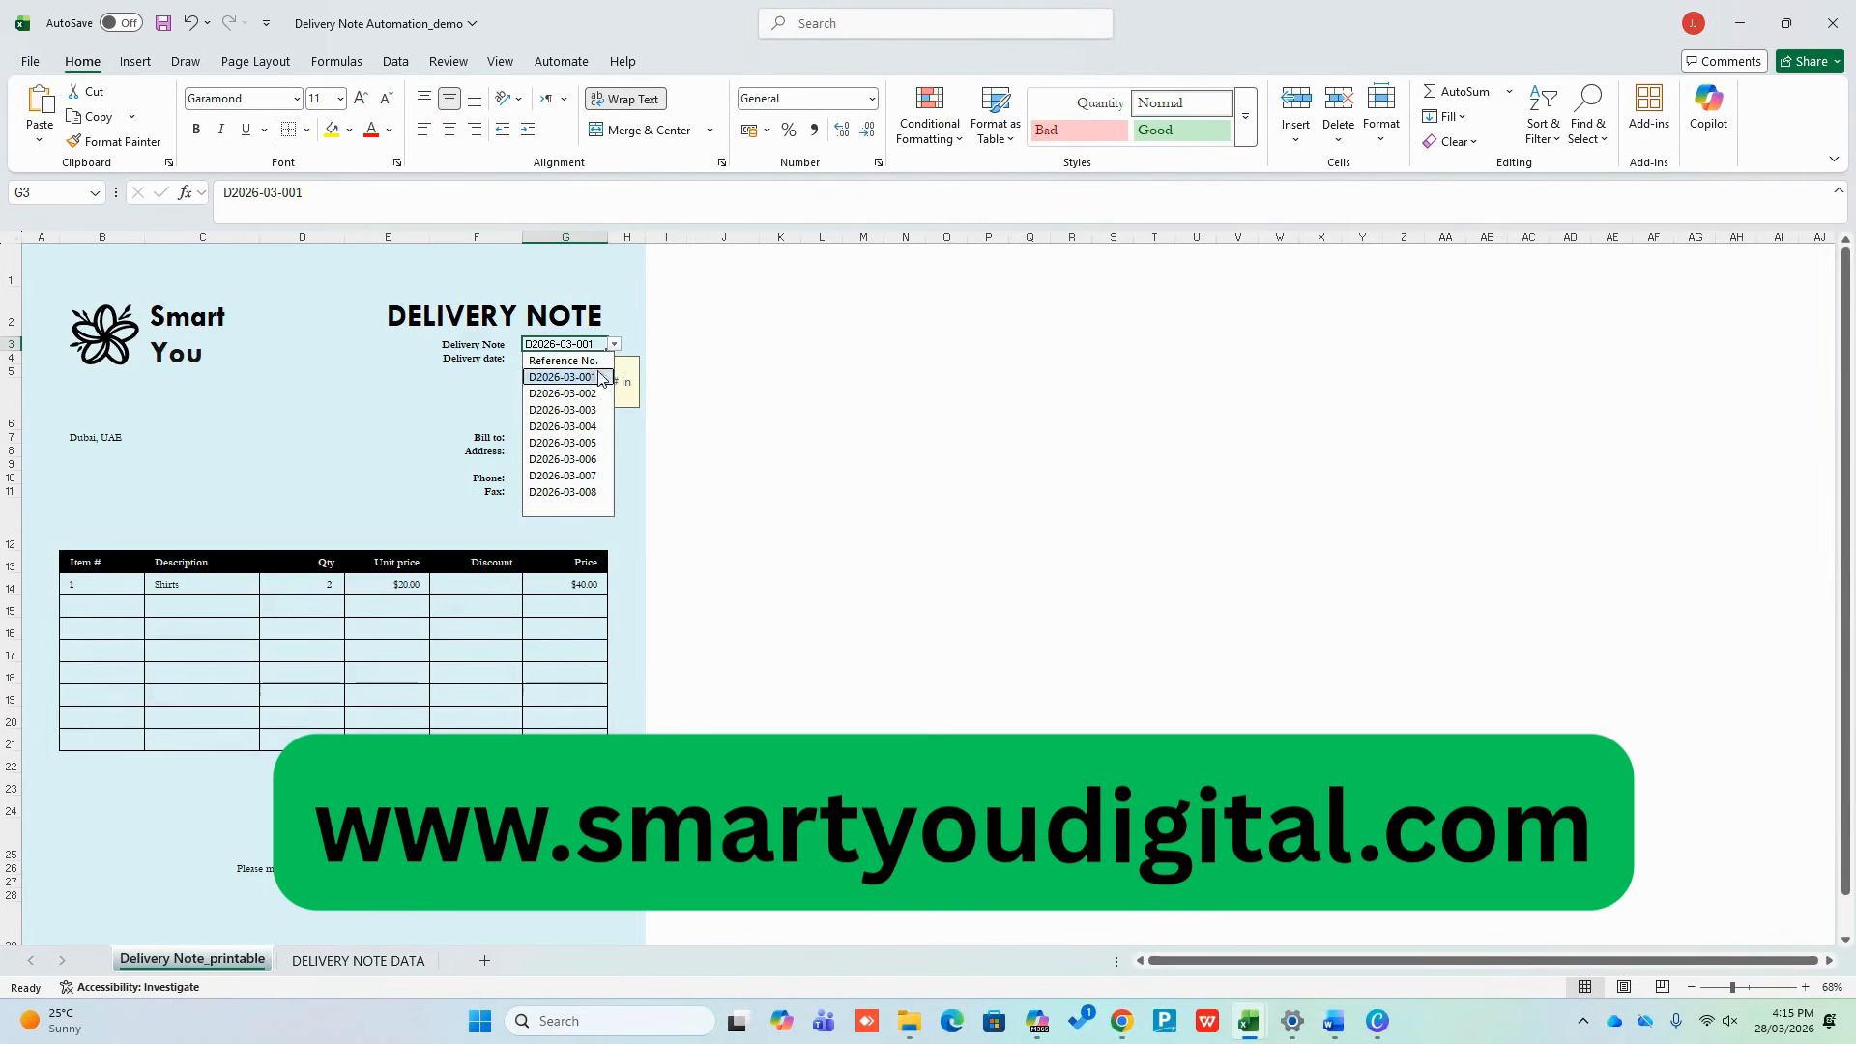
click(580, 411)
click(614, 345)
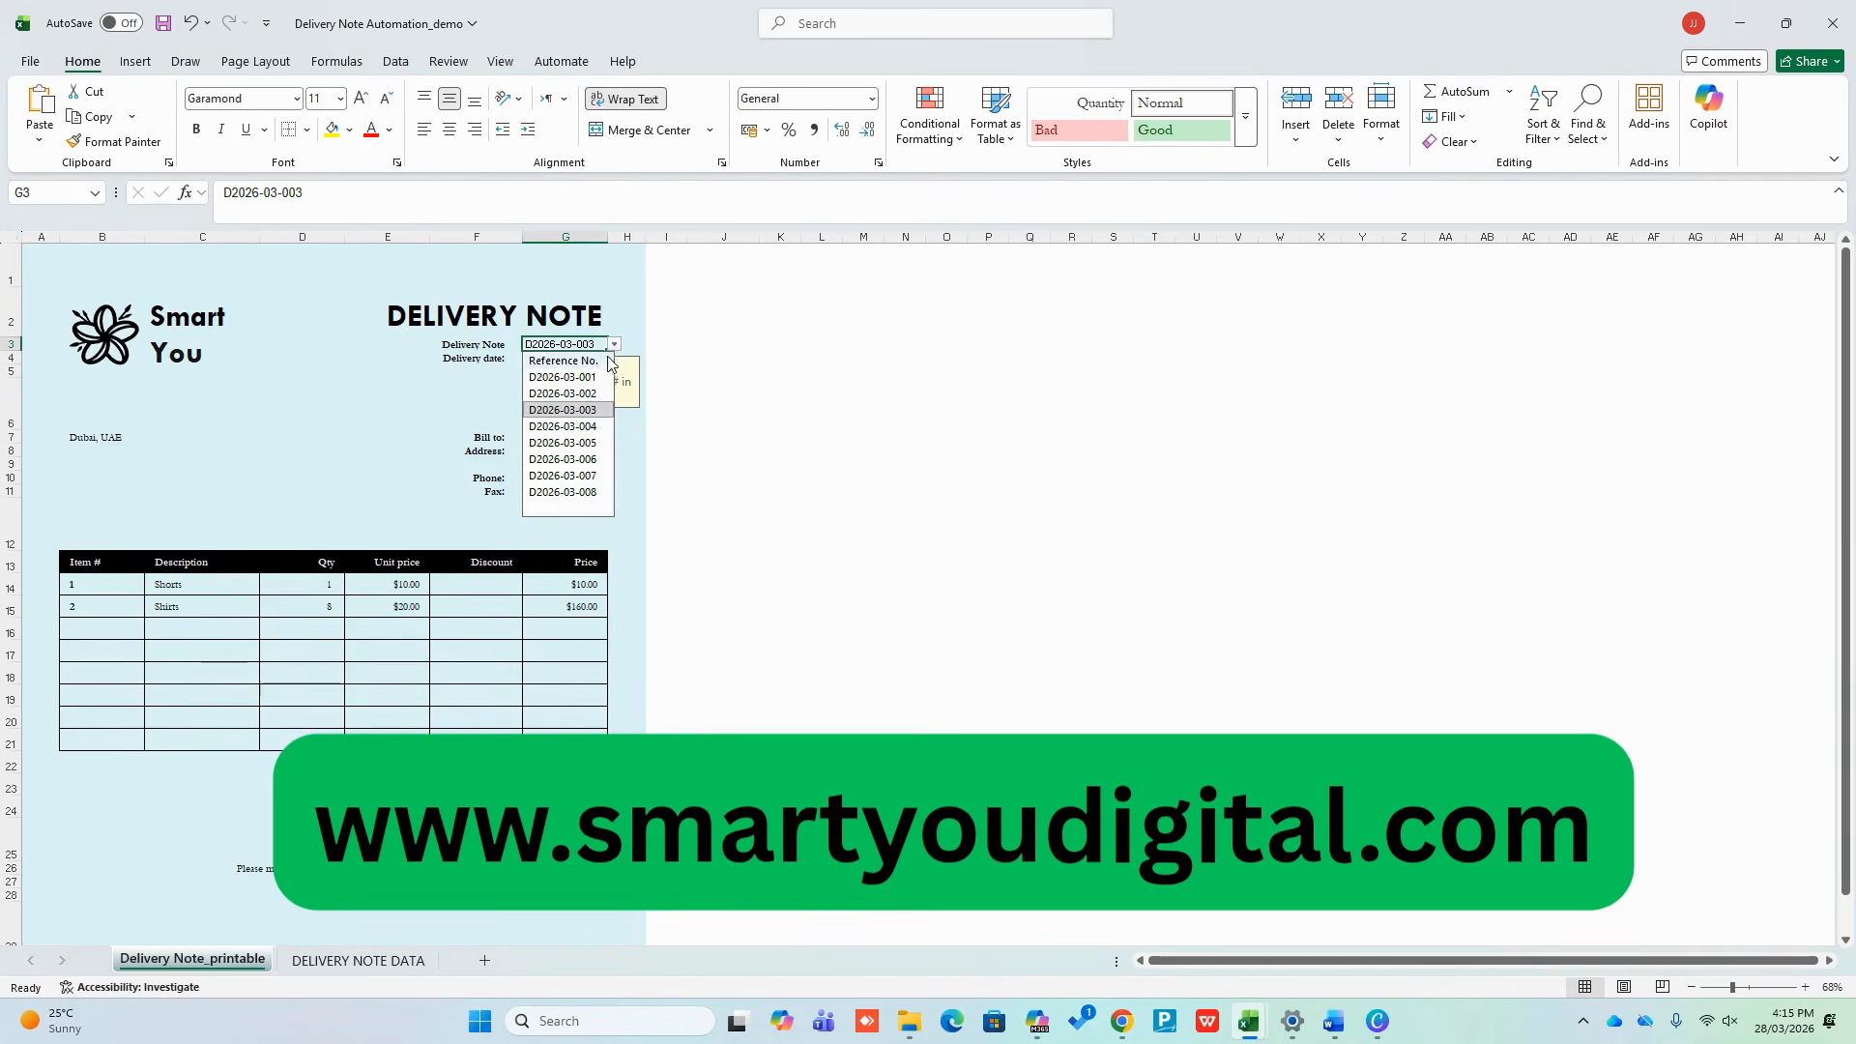
click(570, 492)
click(851, 562)
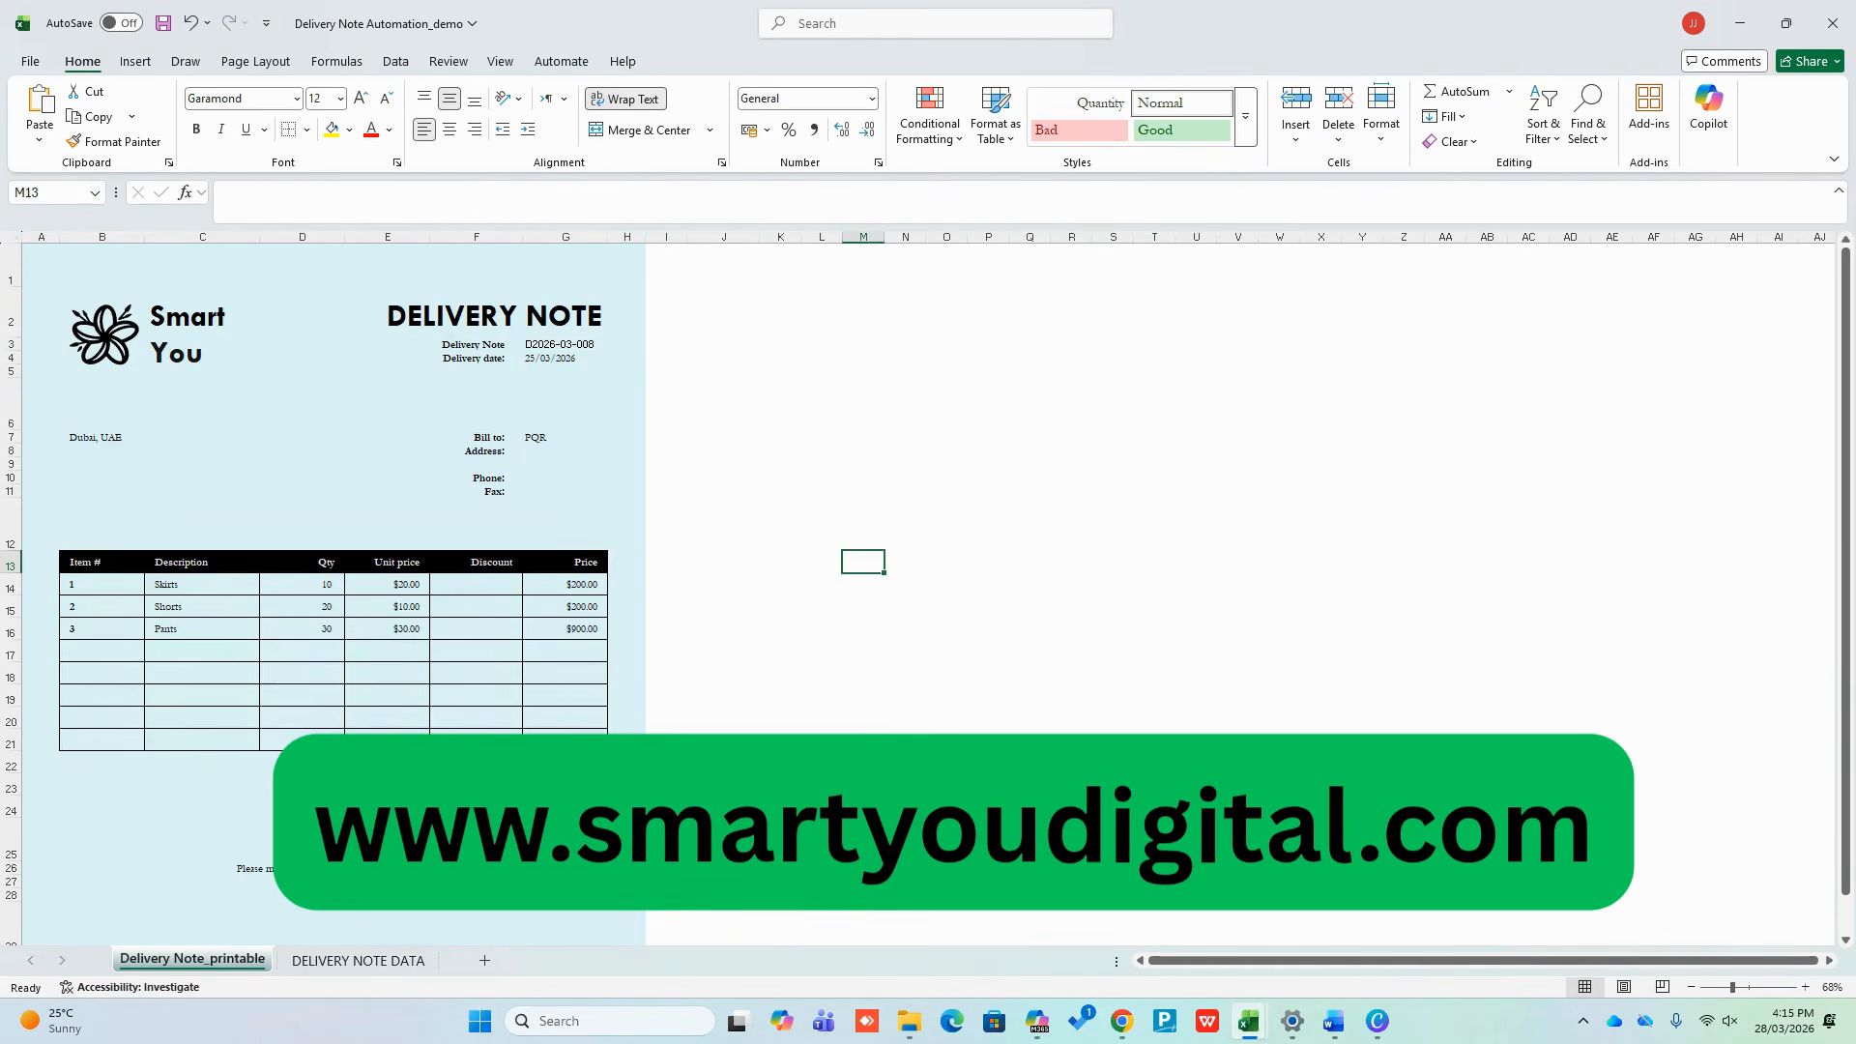
click(402, 962)
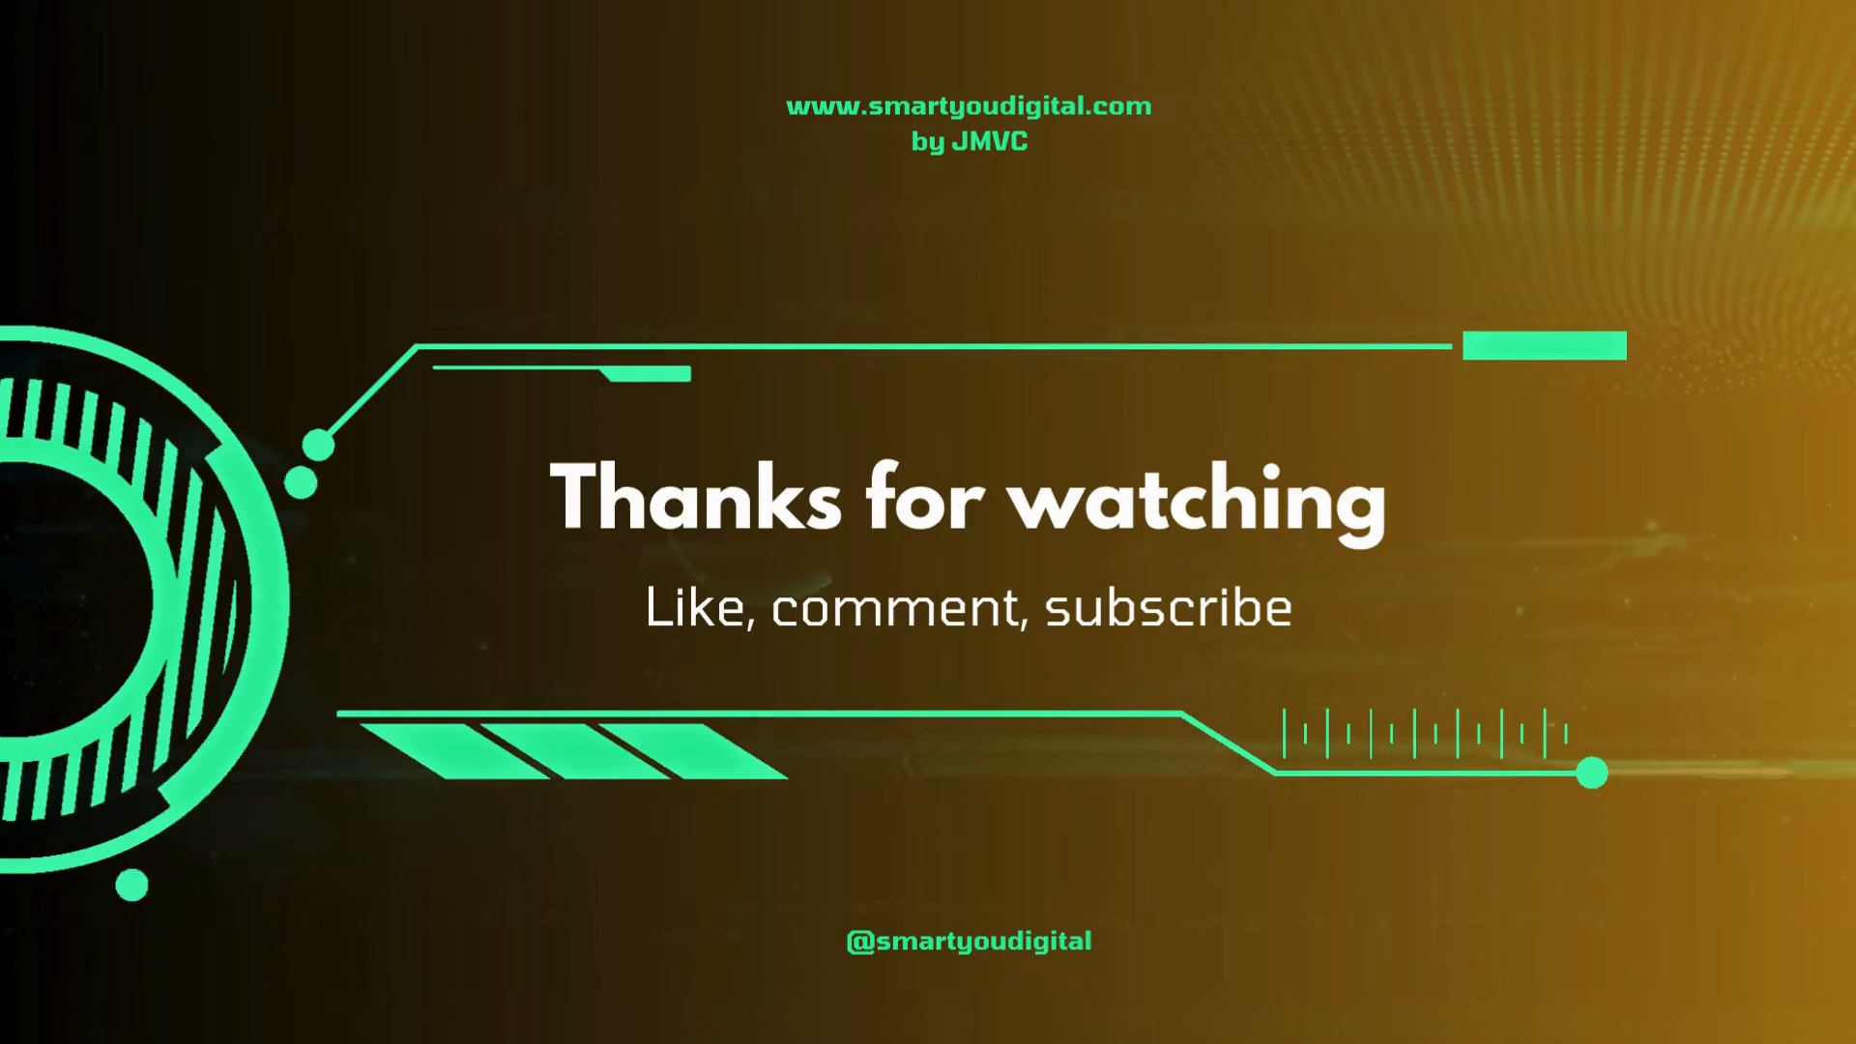